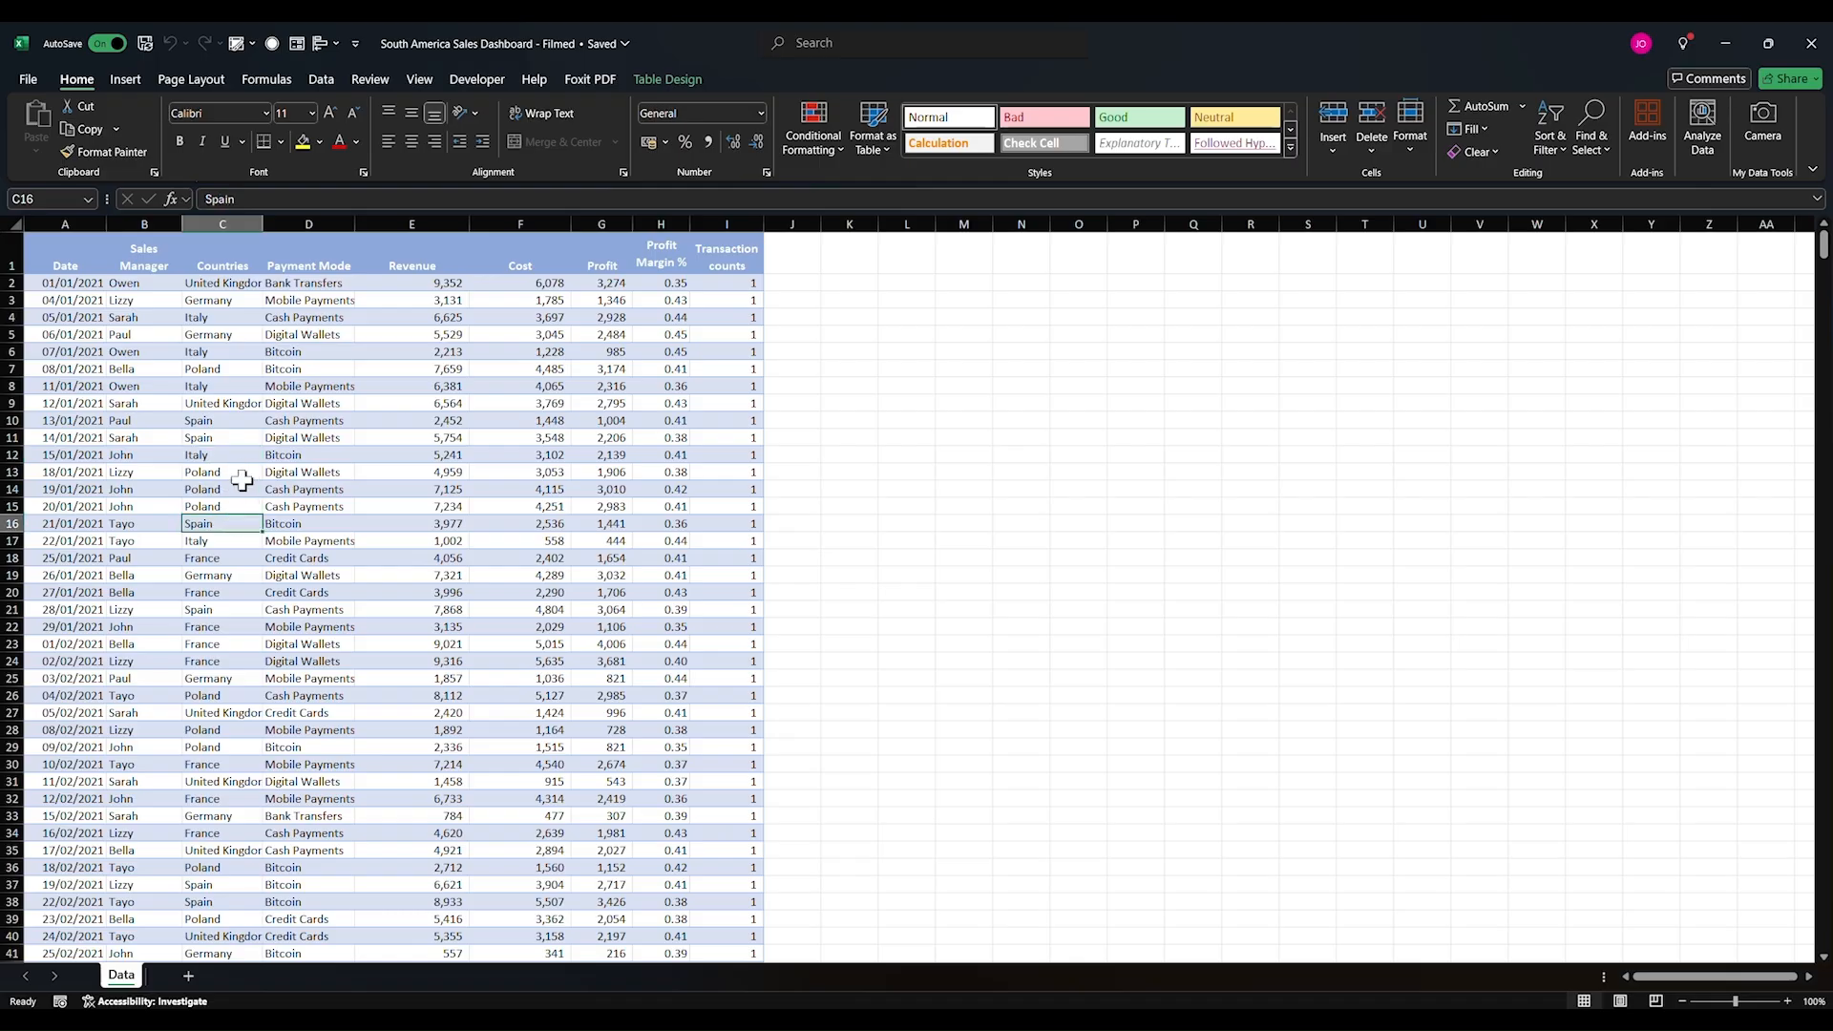
Step: Examine the sales table's columns, from the date, manager, country and payment mode fields to the revenue, cost and profit figures
left_click(231, 485)
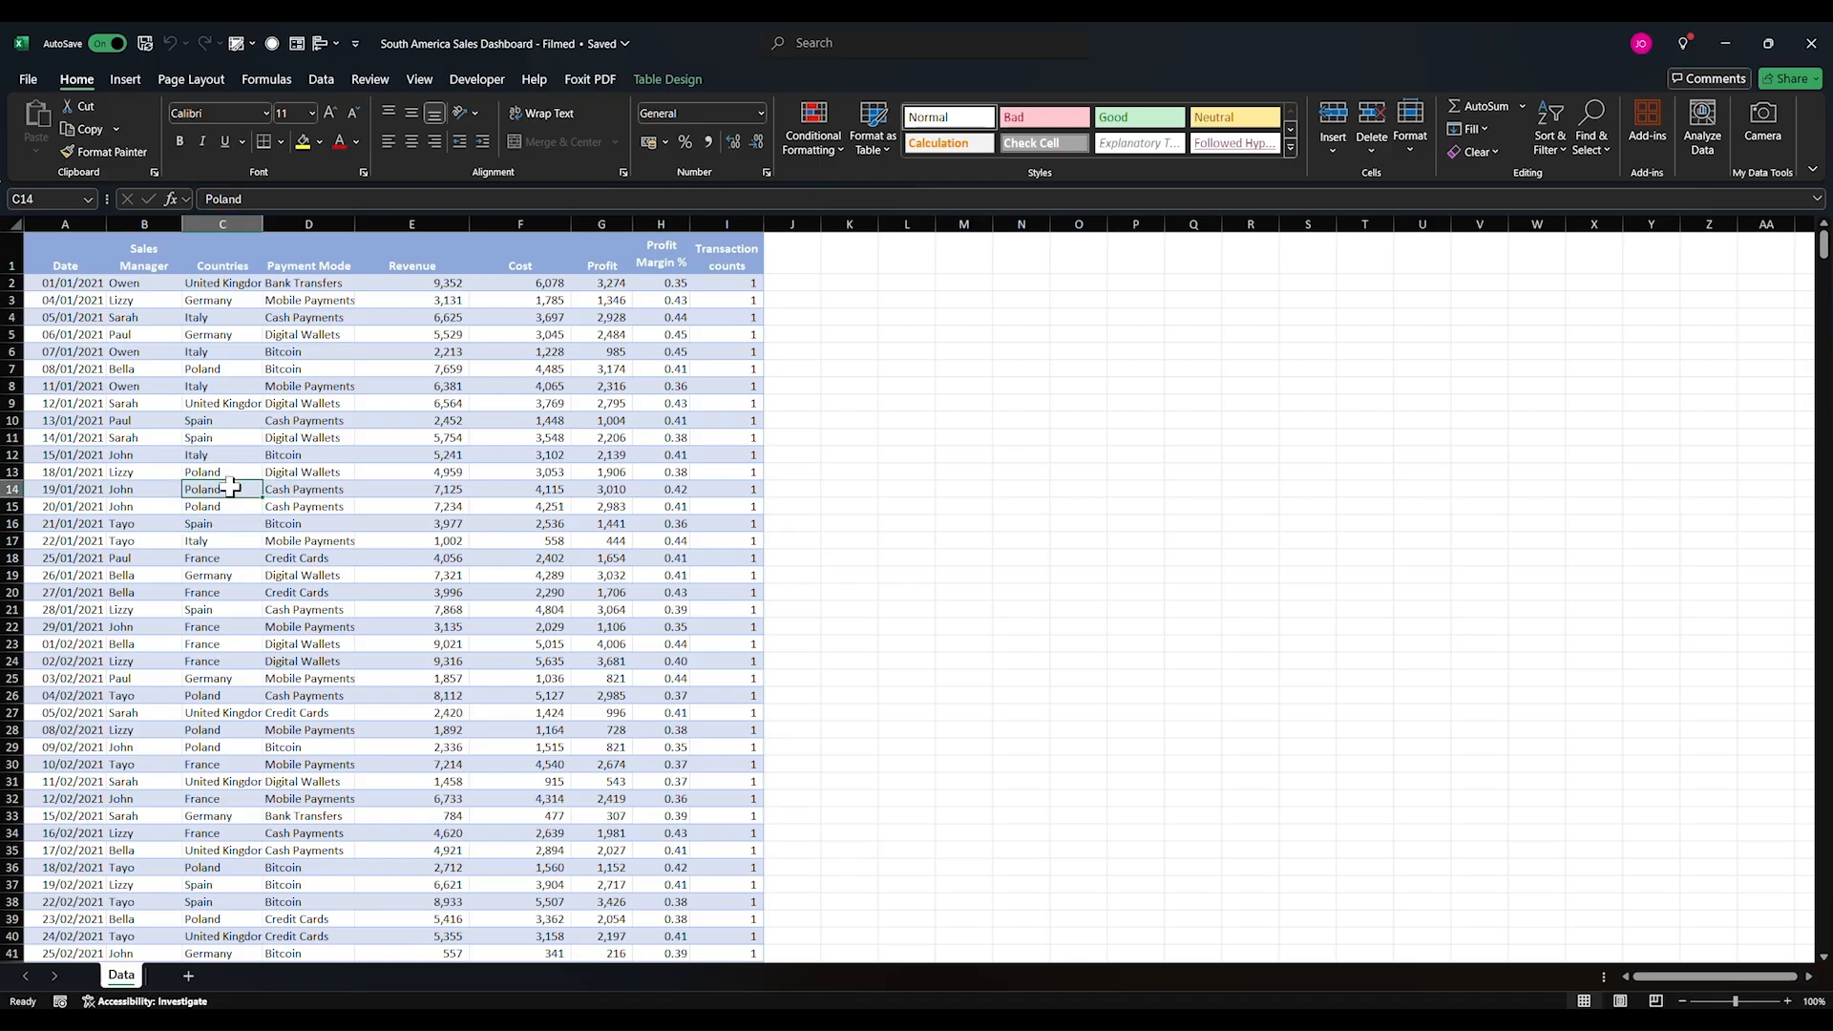
left_click(236, 509)
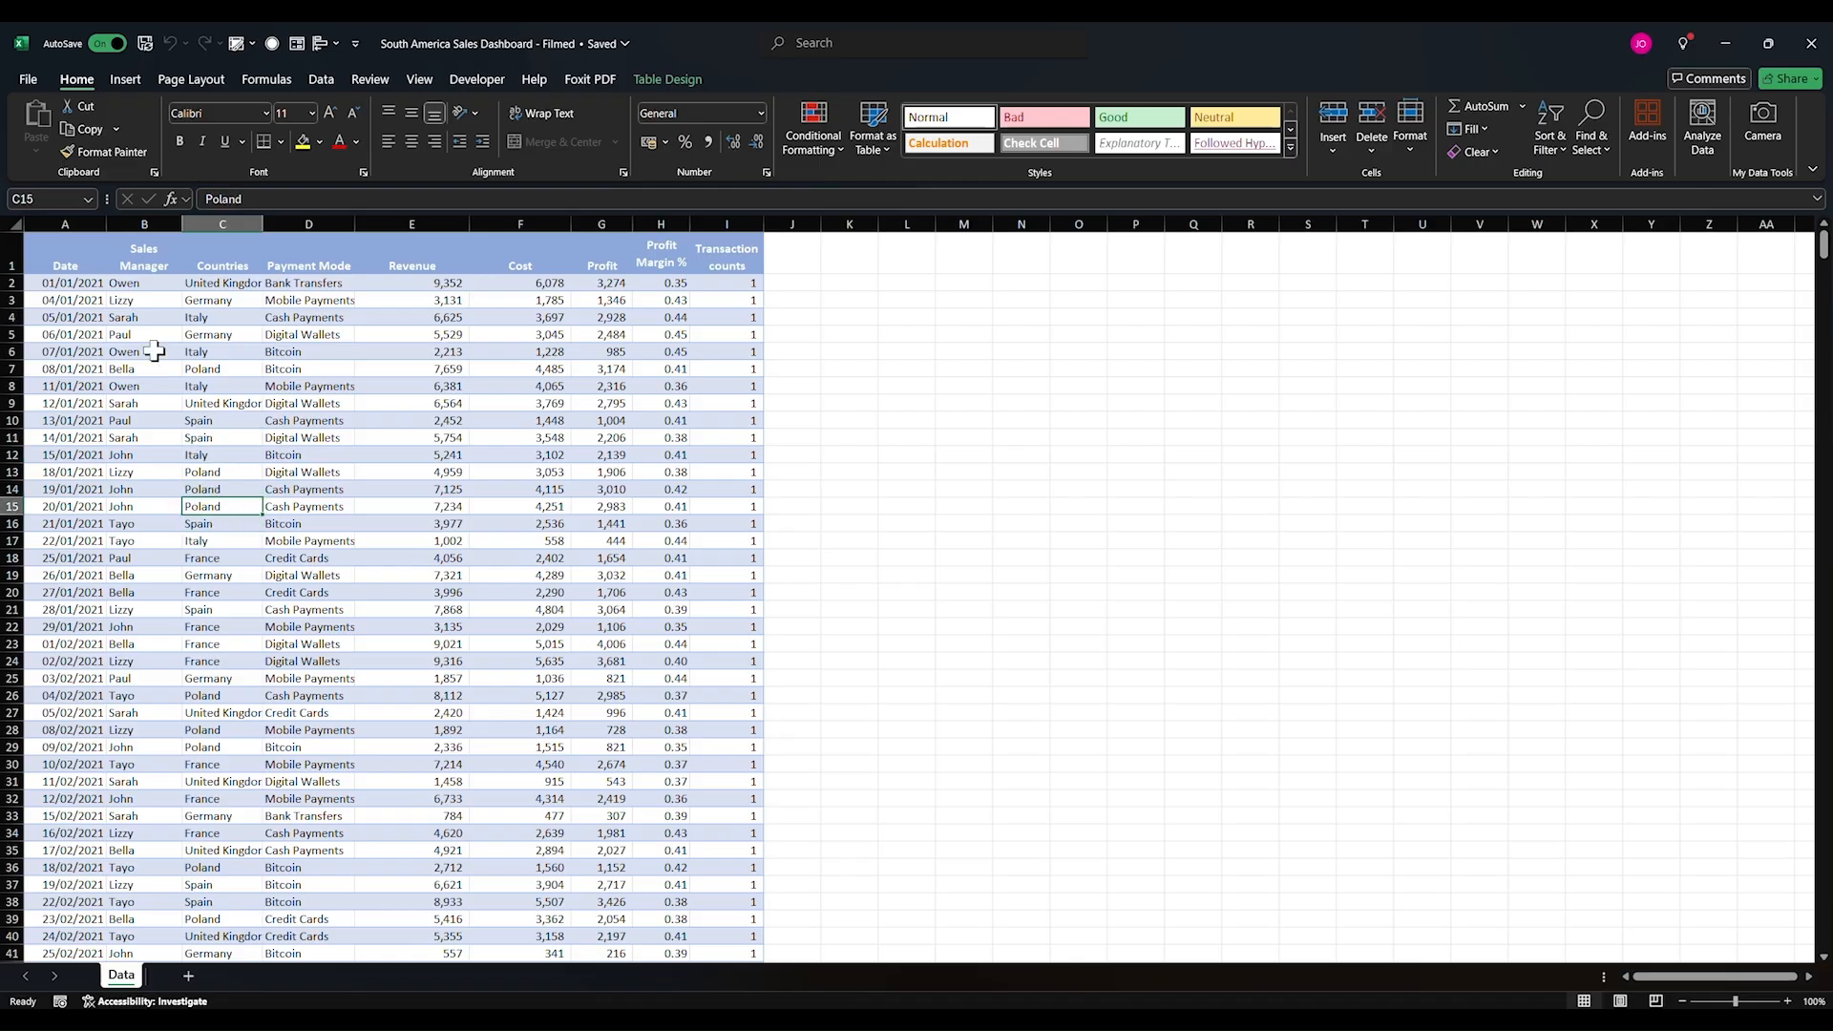
left_click_drag(77, 256, 315, 661)
left_click_drag(417, 260, 694, 255)
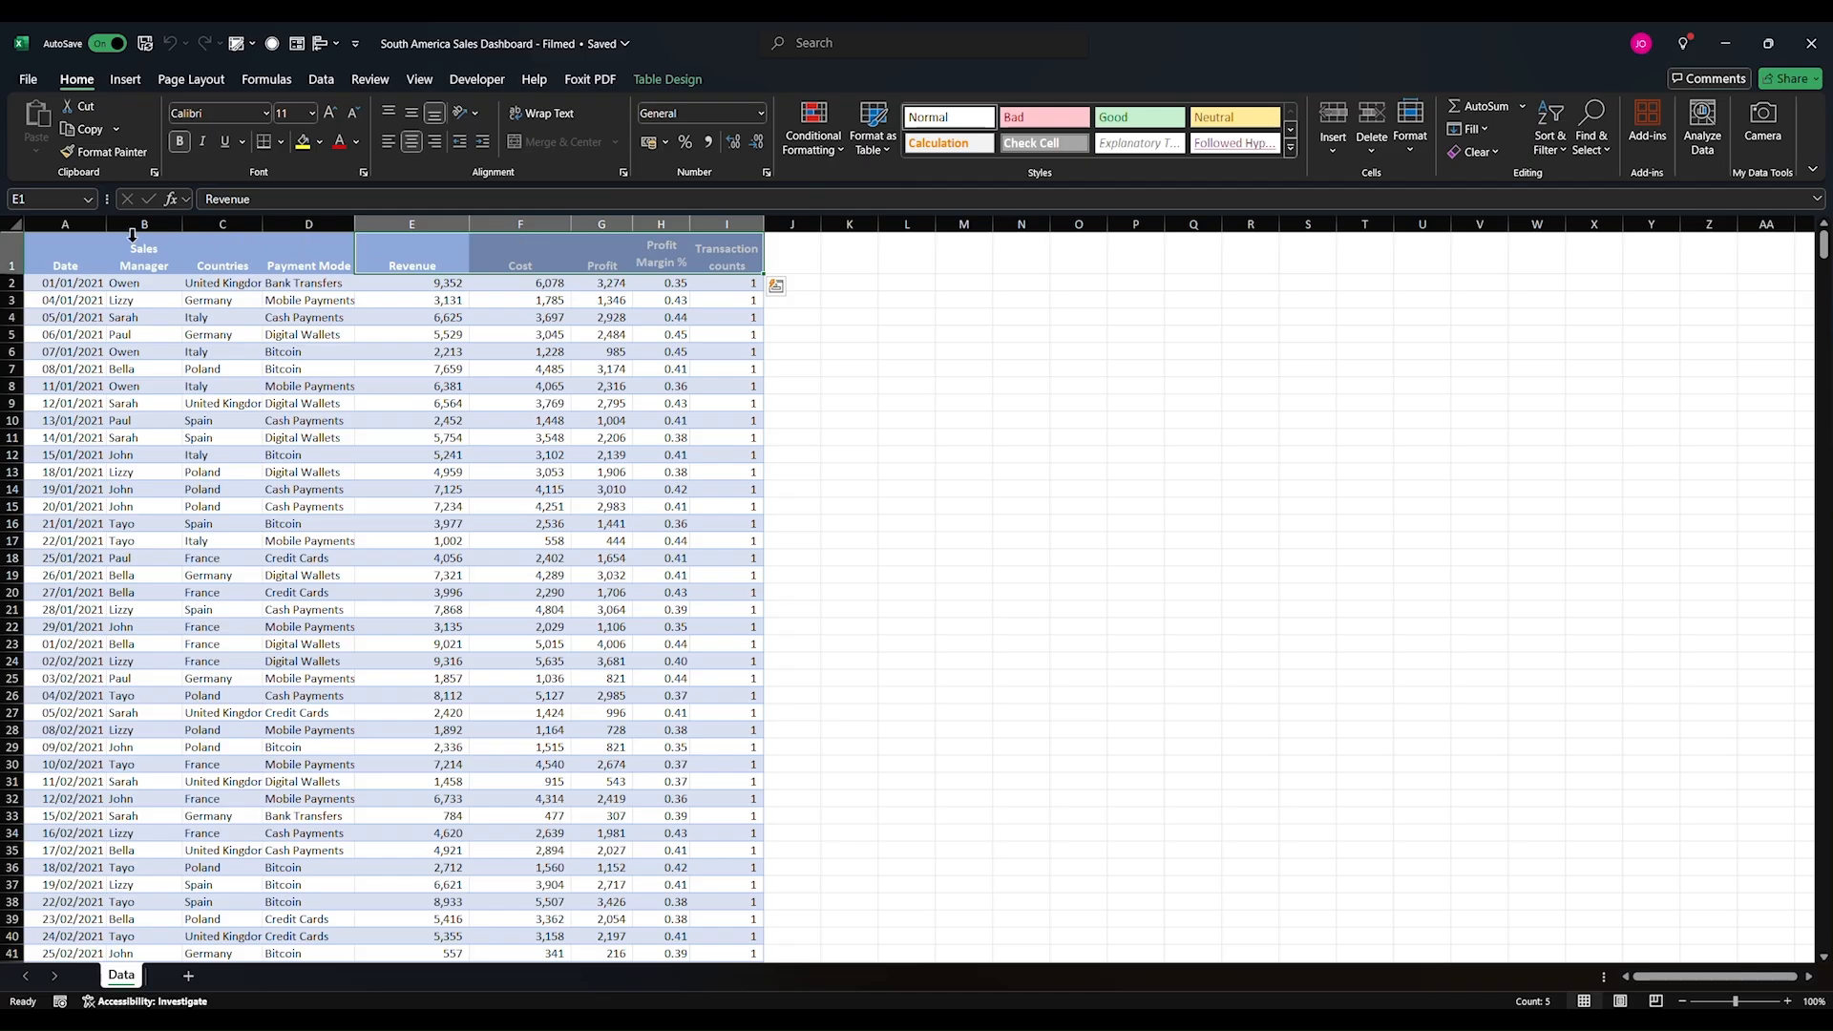
left_click_drag(64, 257, 287, 258)
left_click_drag(426, 254, 732, 470)
left_click(602, 557)
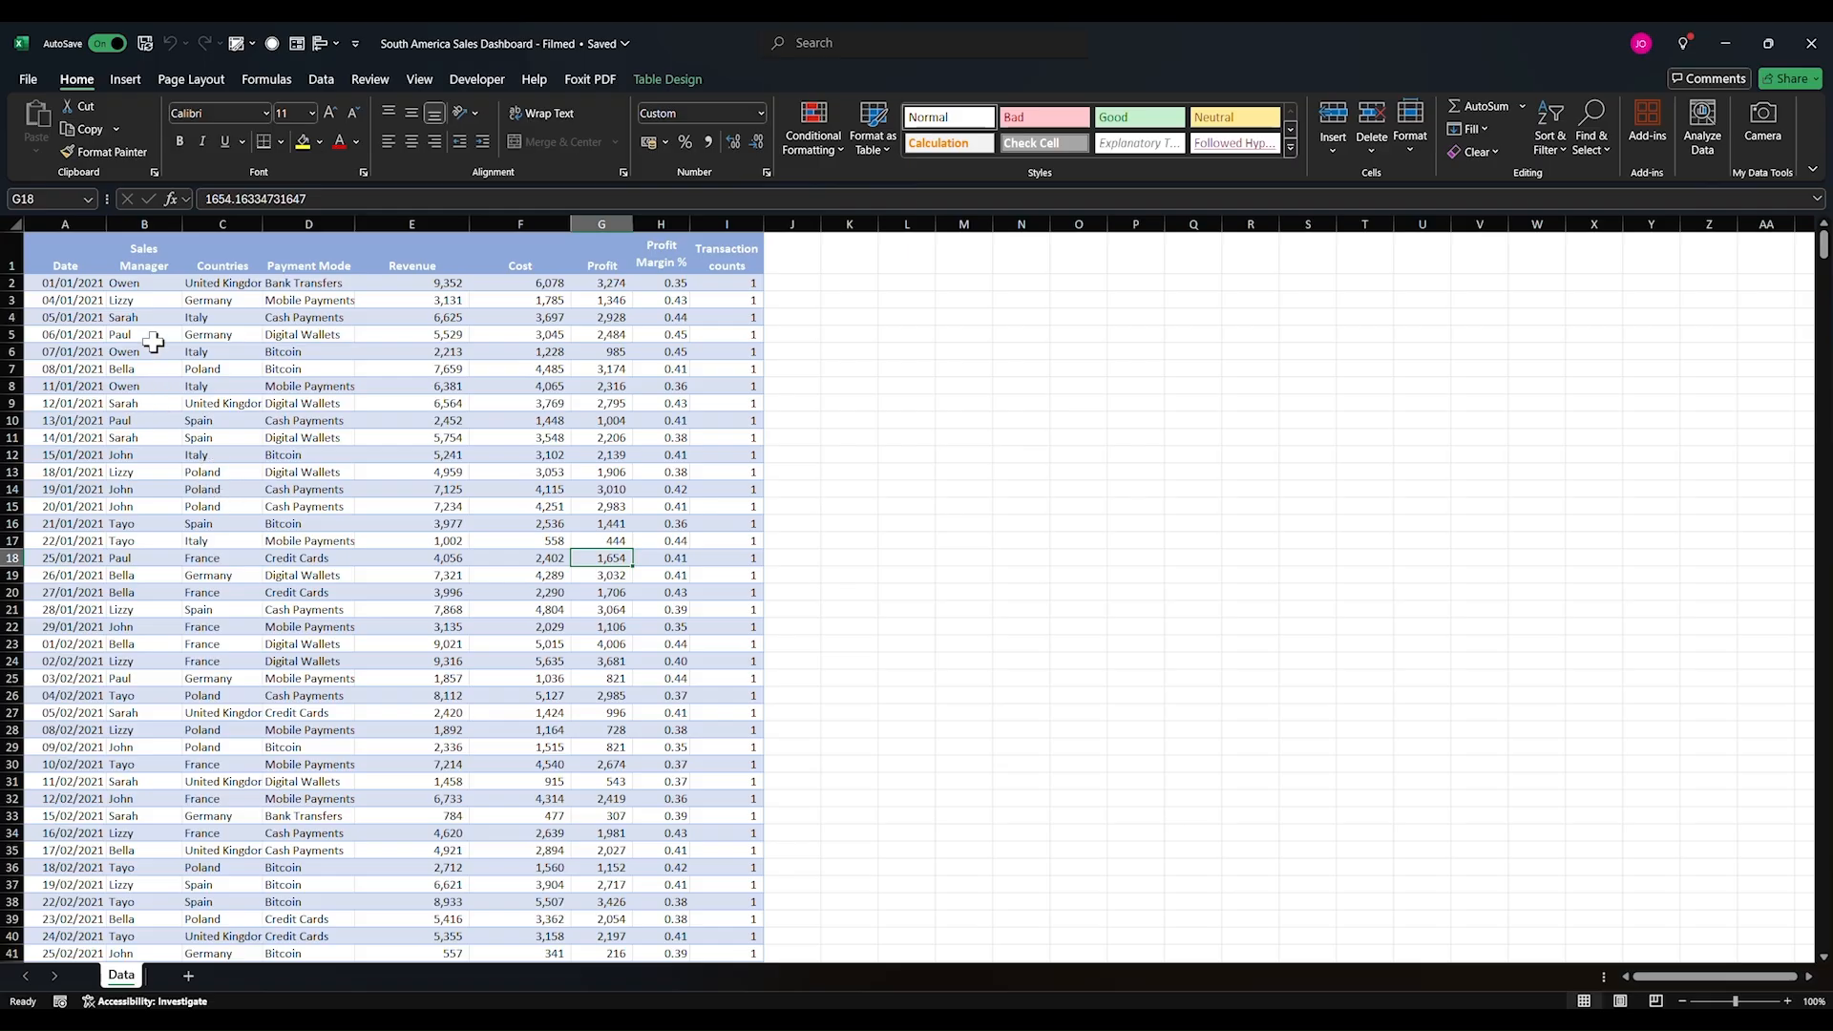
left_click(155, 249)
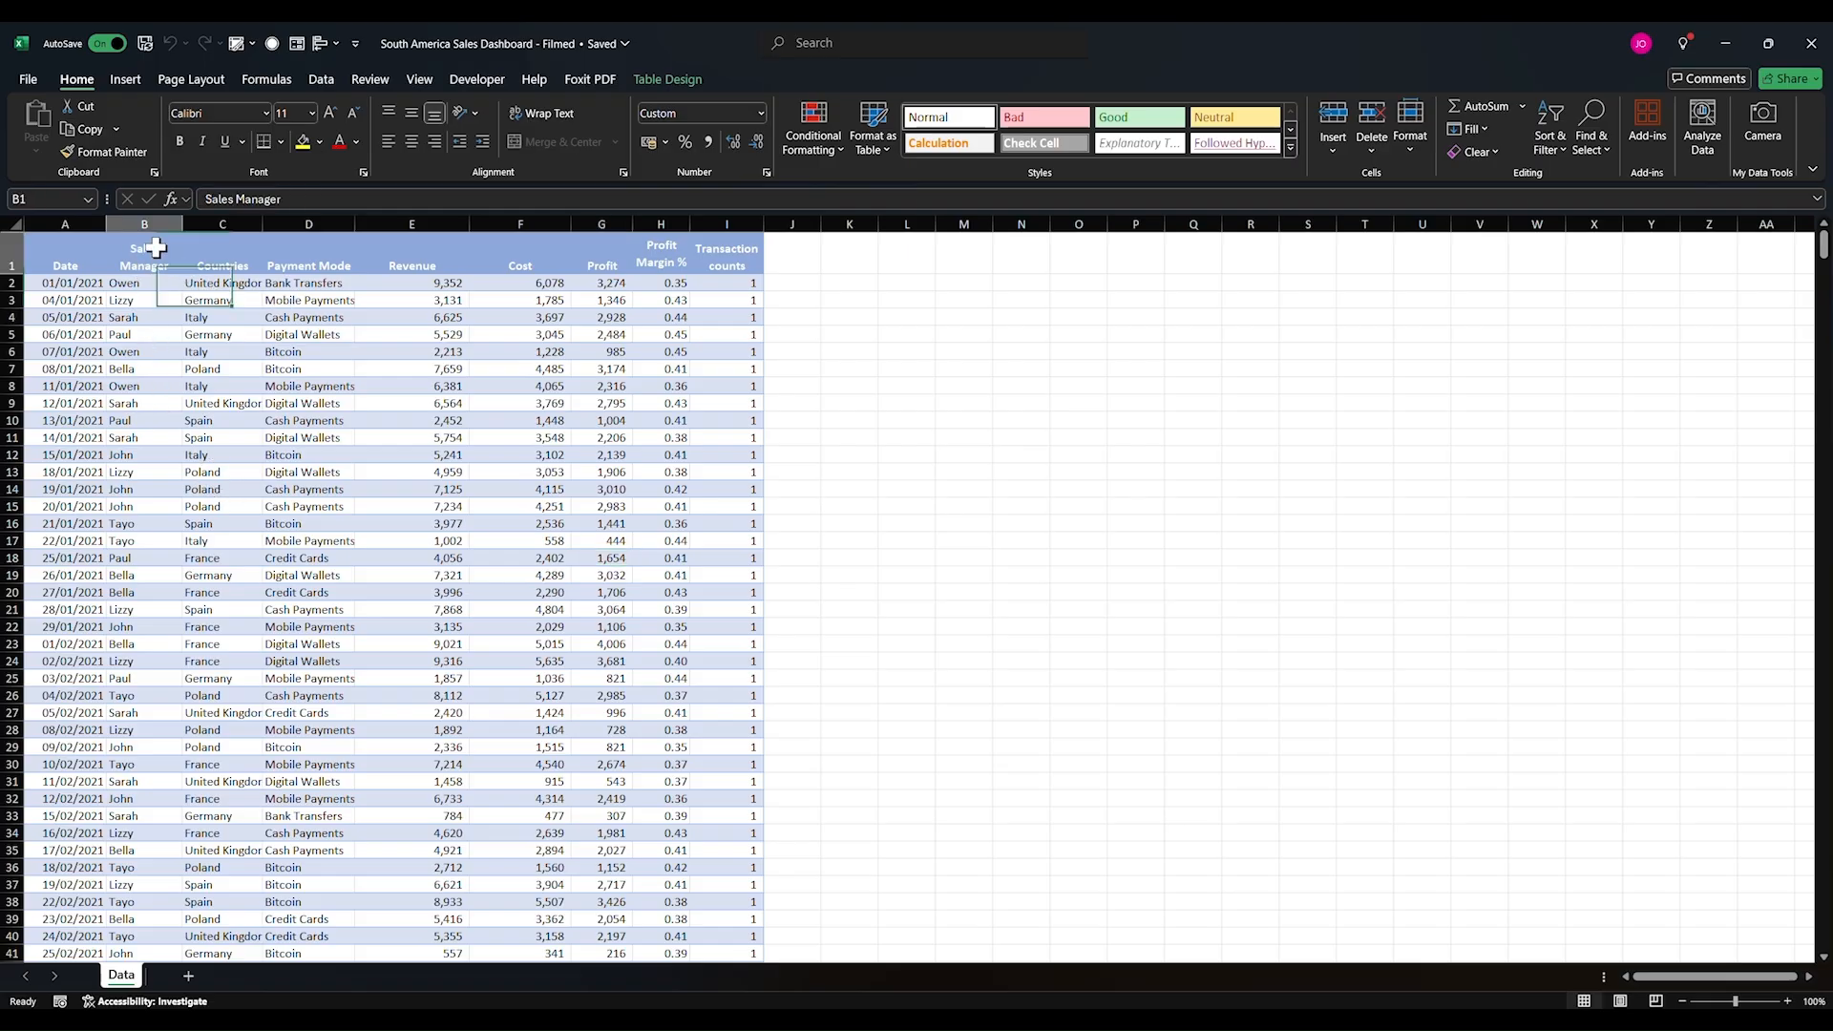
left_click(223, 258)
left_click(310, 266)
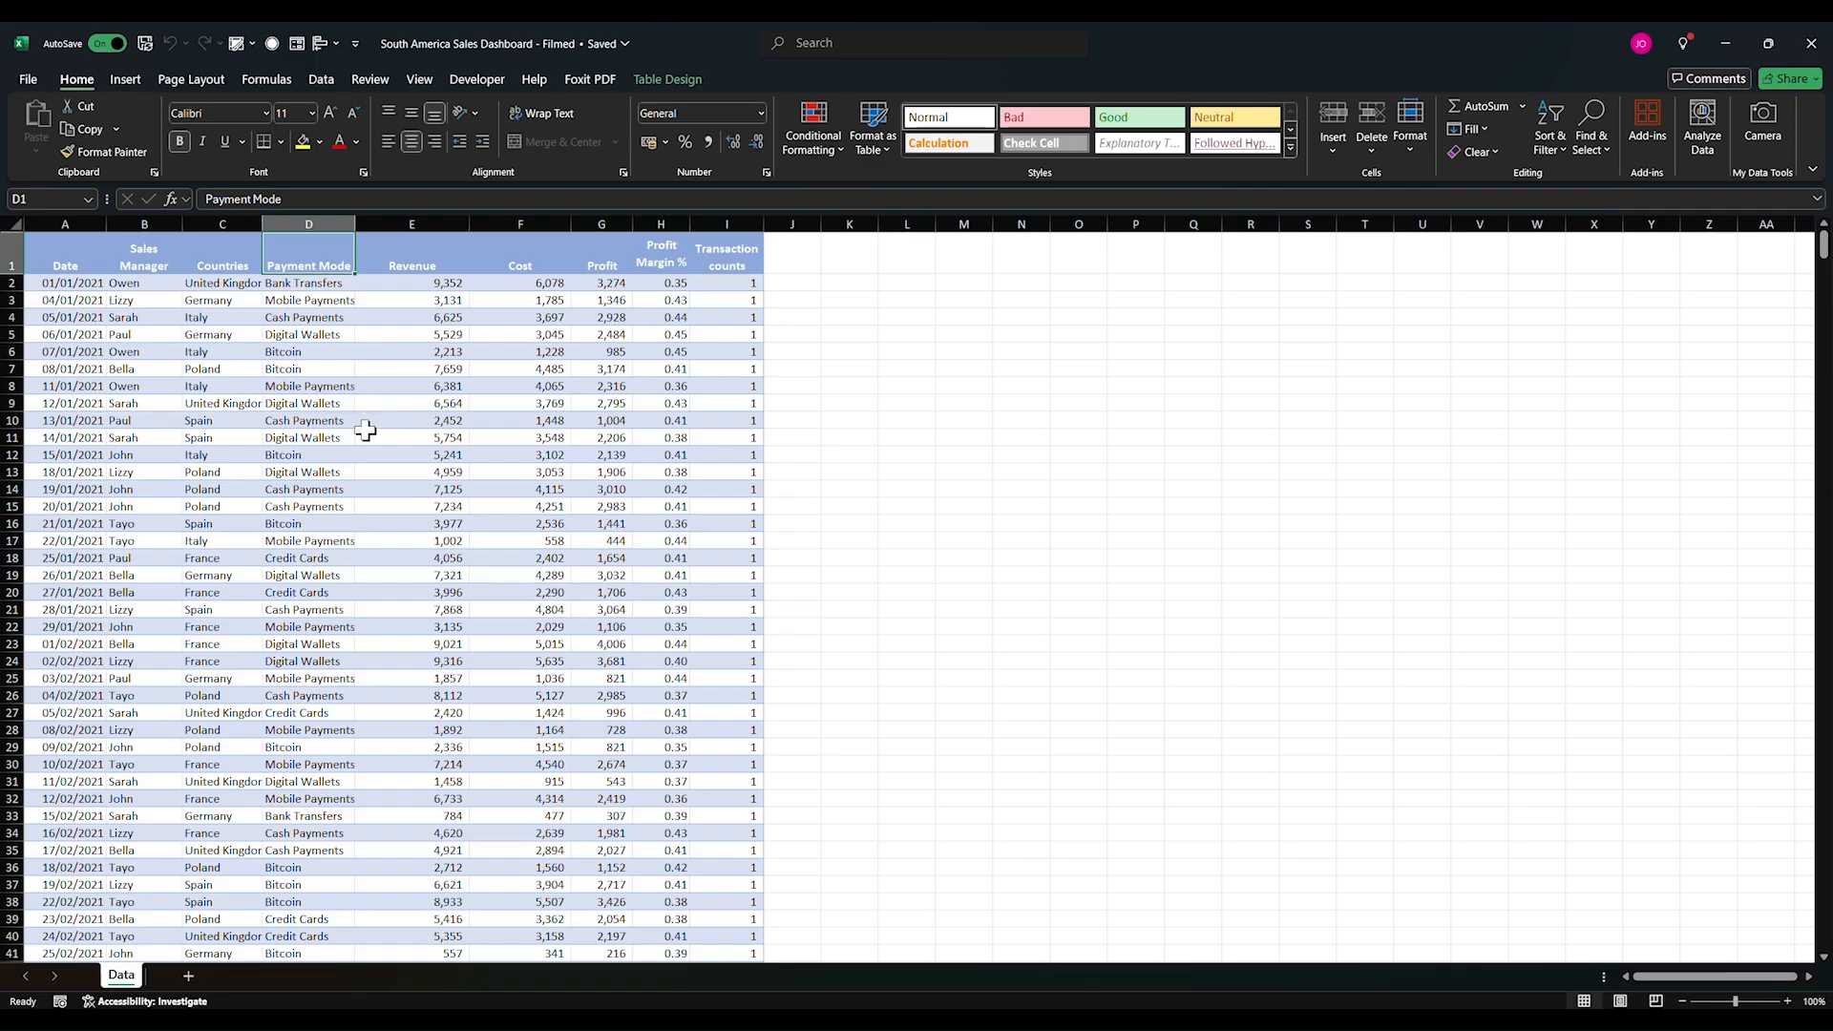
left_click(304, 506)
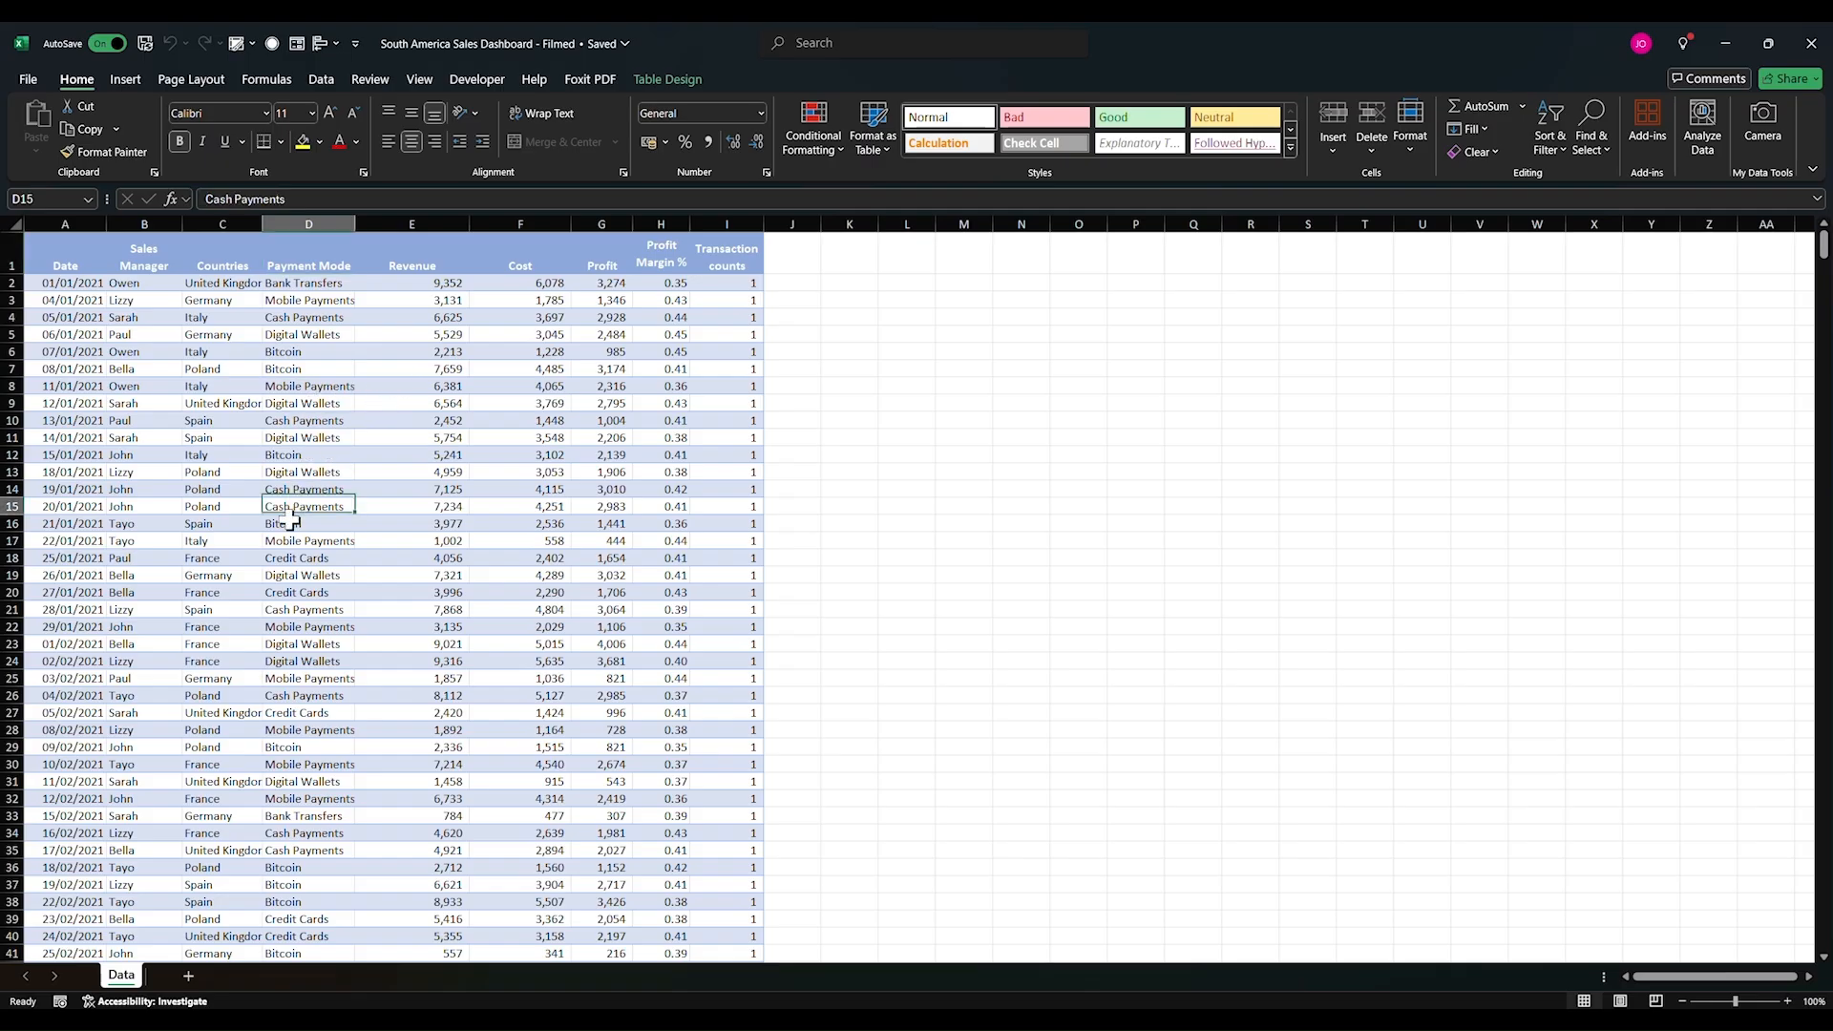
Step: Insert a PivotTable on a new worksheet, based on the whole sales table of the Data sheet
left_click(189, 977)
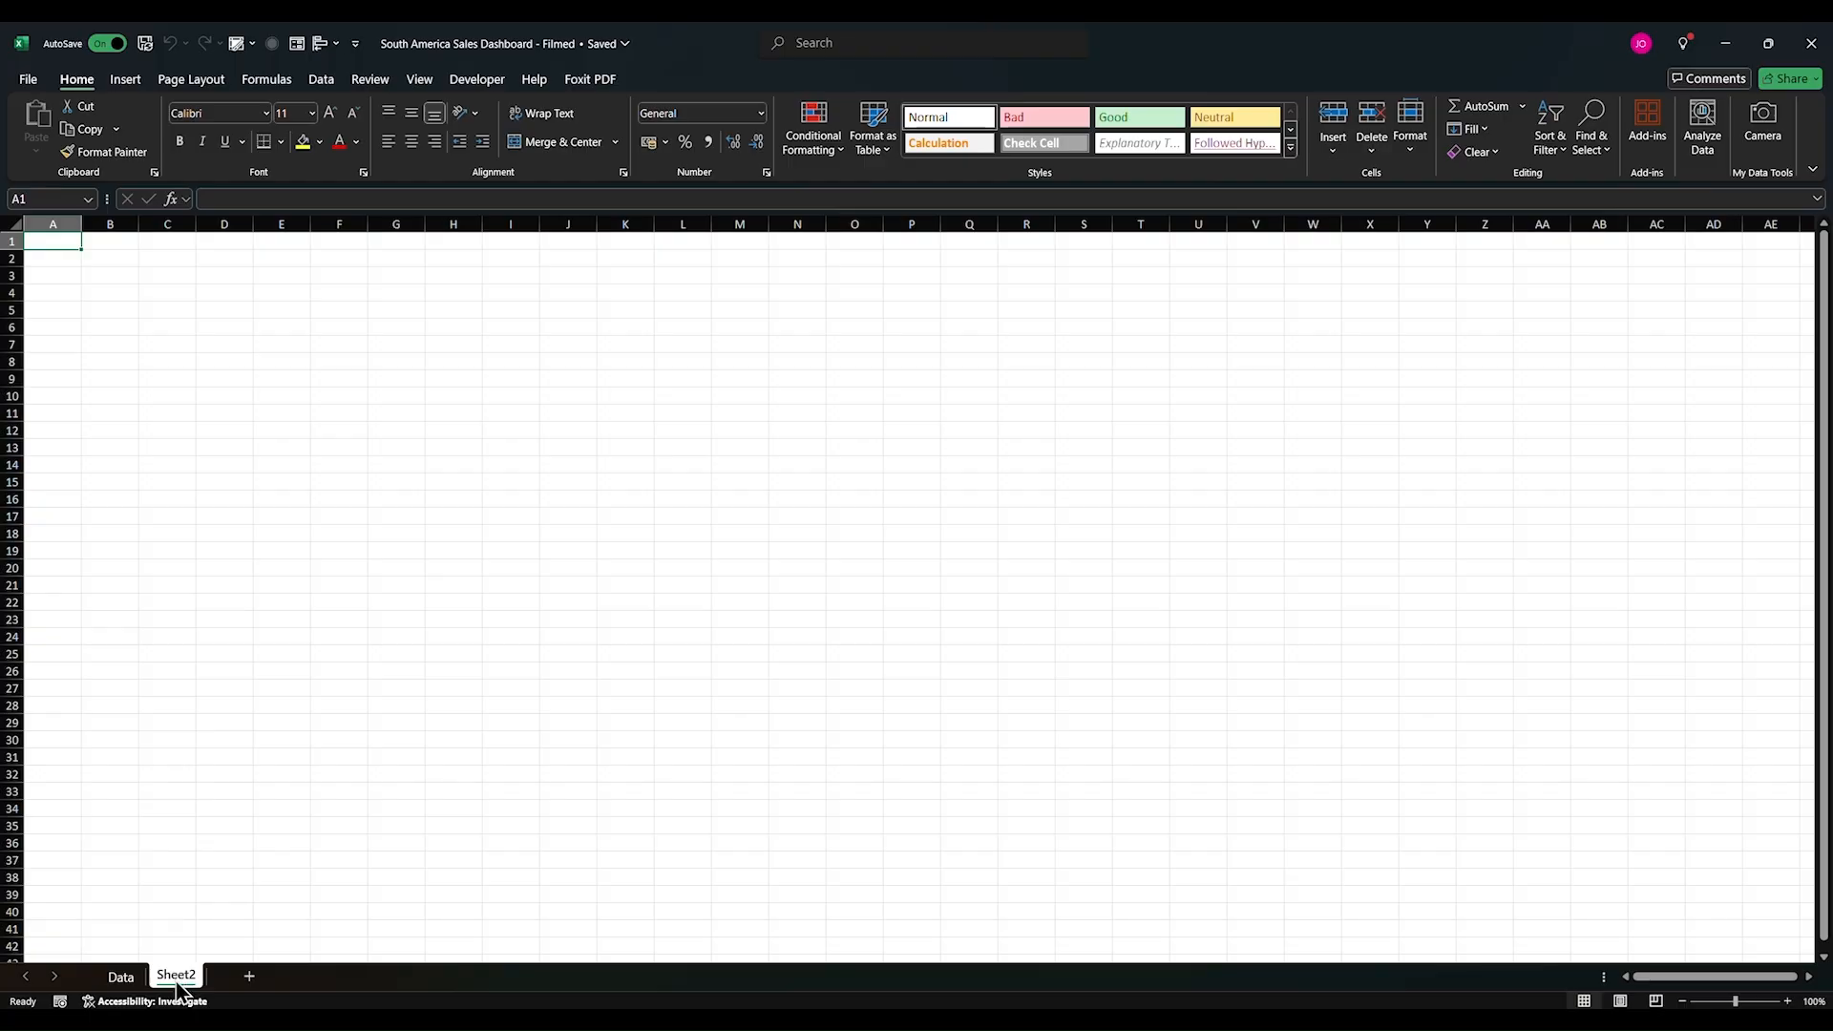
left_click(121, 975)
left_click(187, 625)
key("ctrl+a")
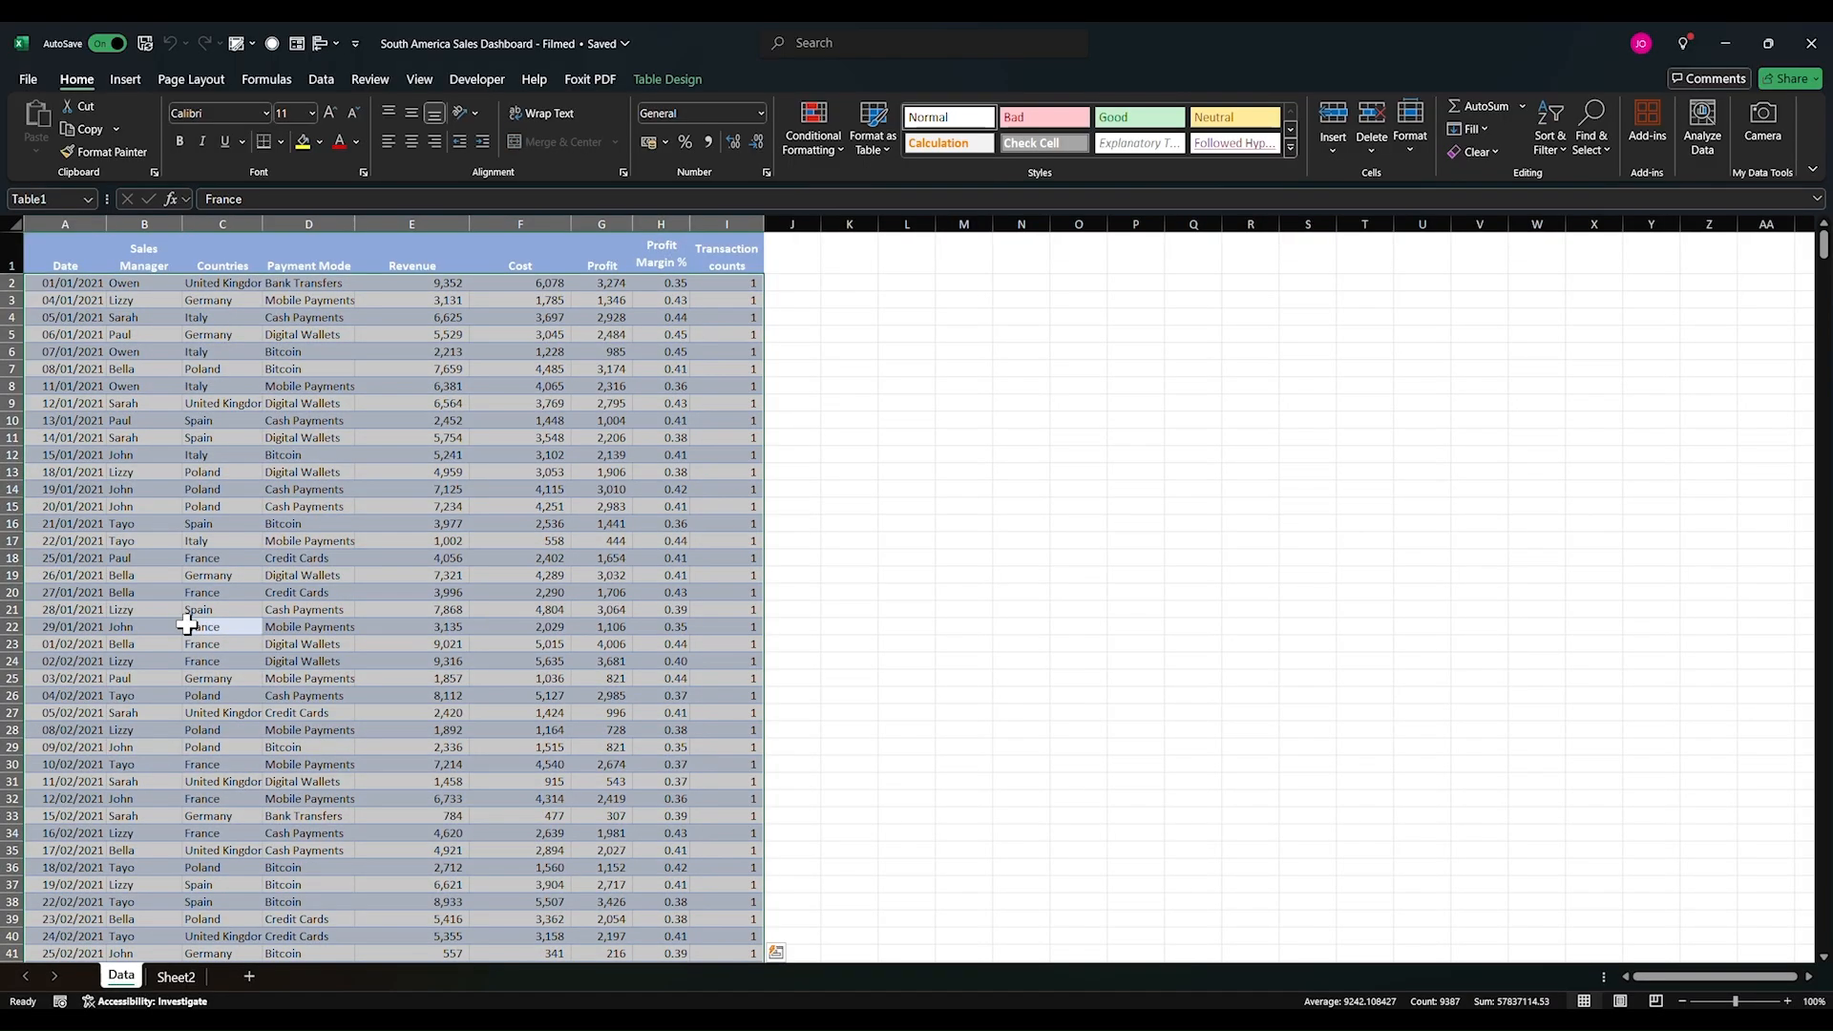
left_click(125, 80)
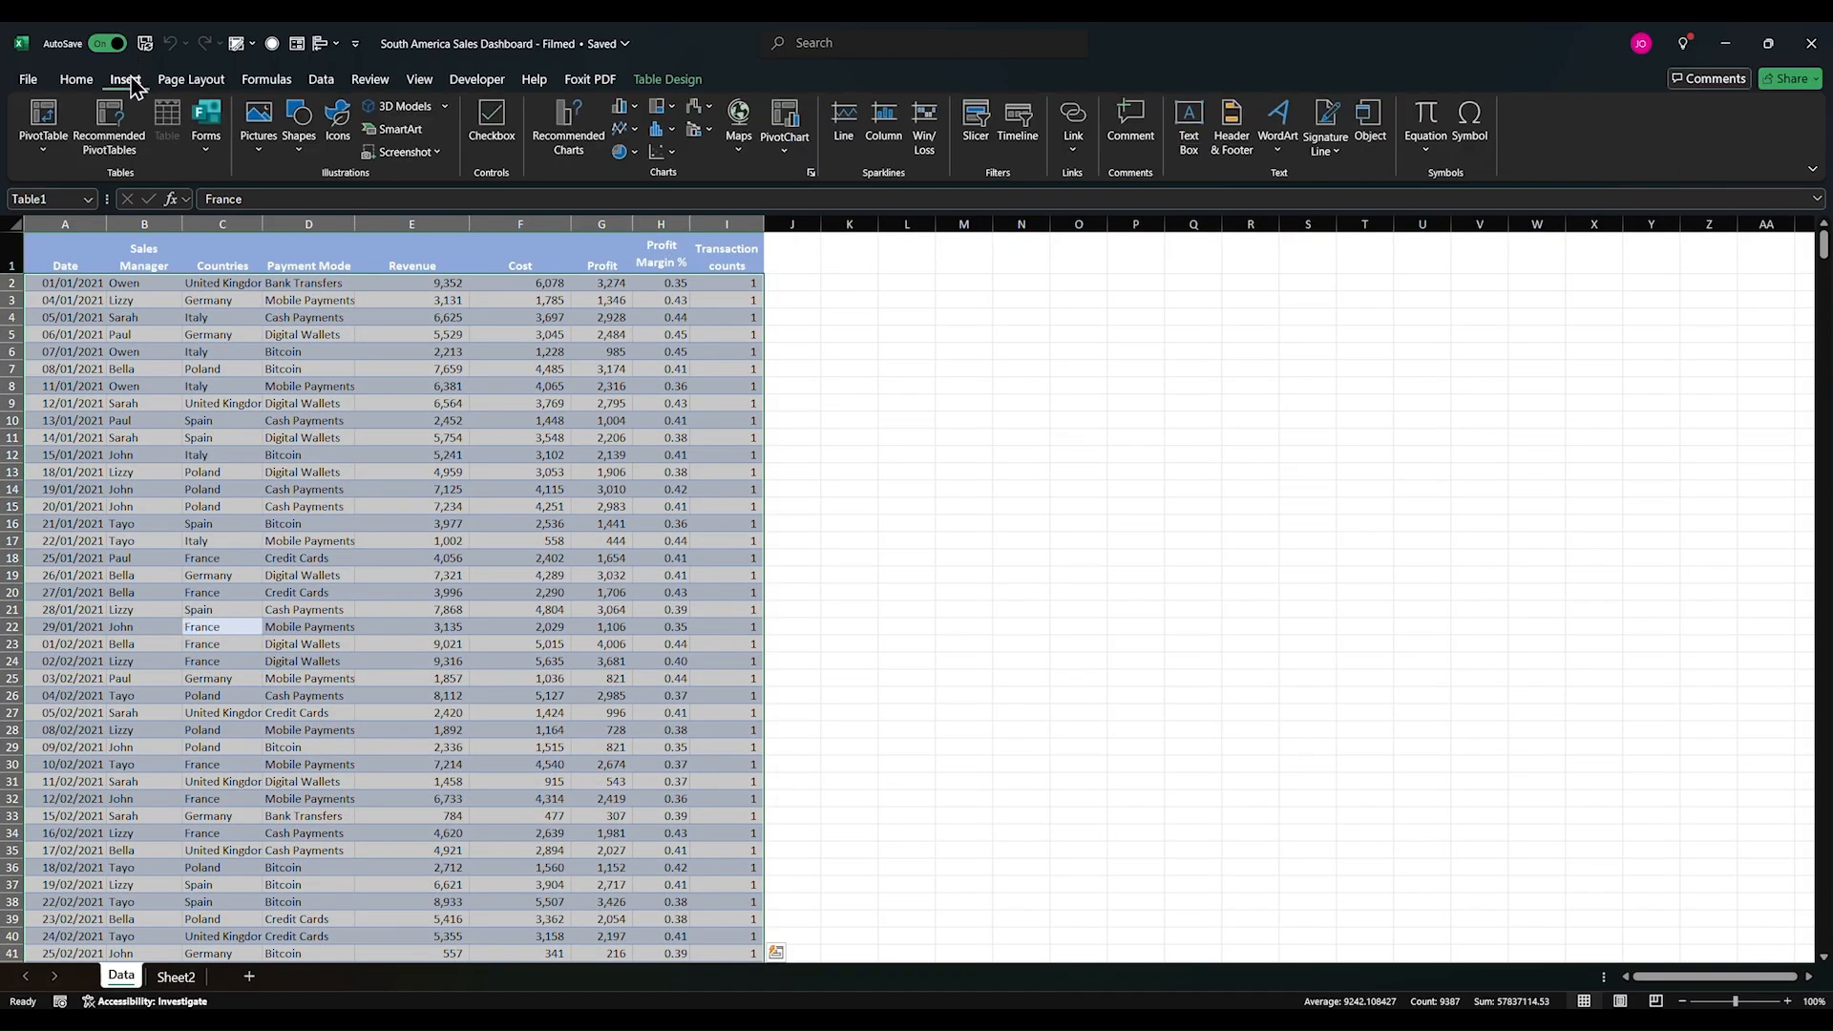
left_click(61, 141)
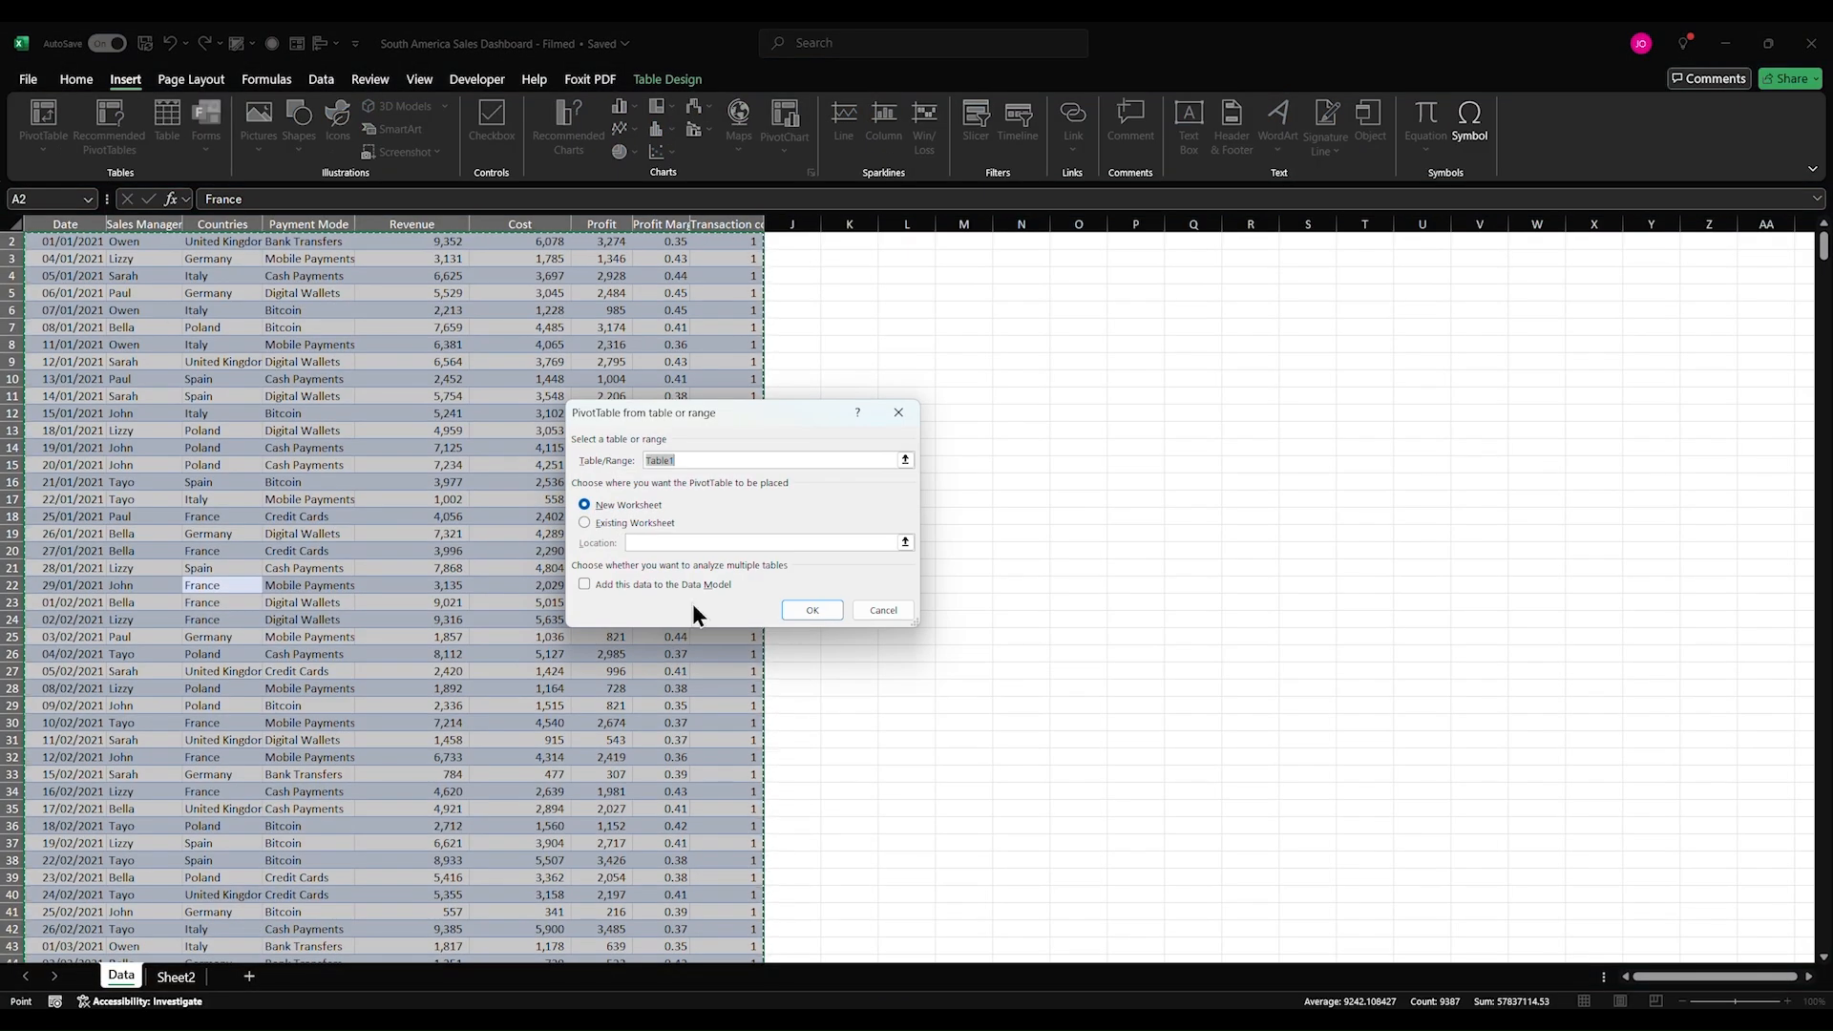
left_click(797, 618)
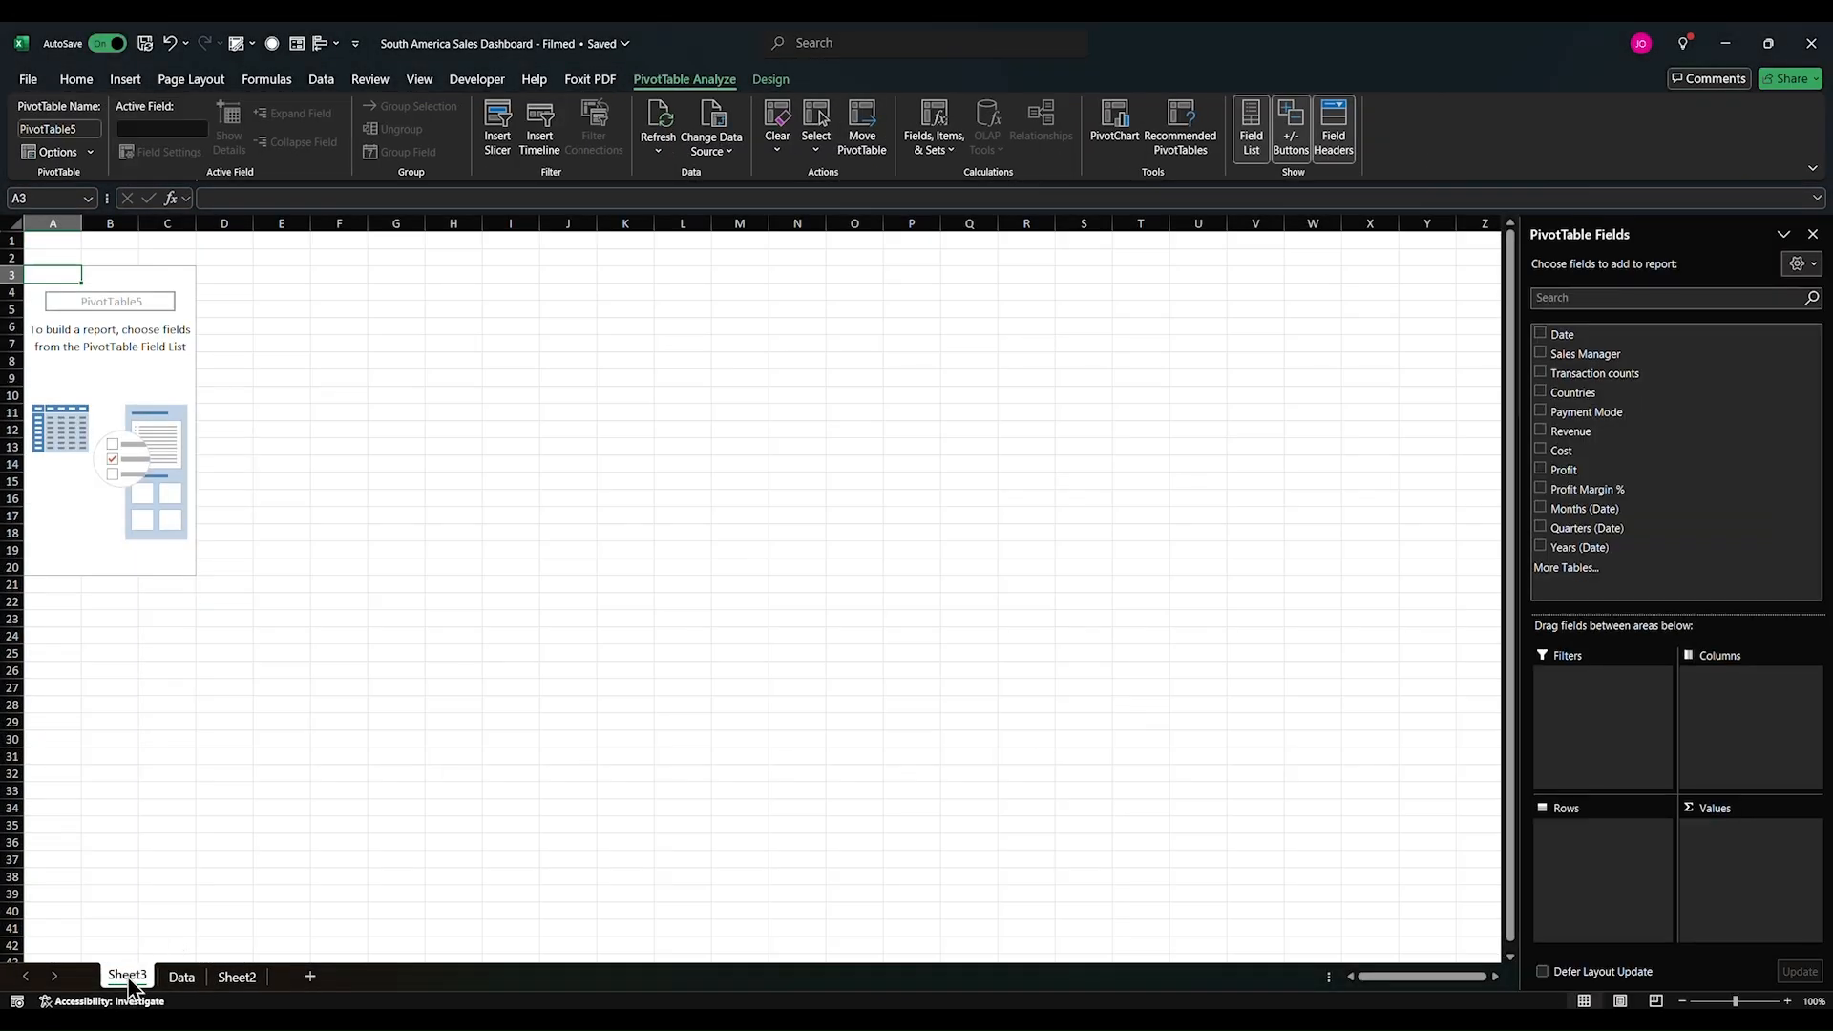
Step: Rename the PivotTable's sheet as Analysis and delete the empty Sheet2
type("Analysis")
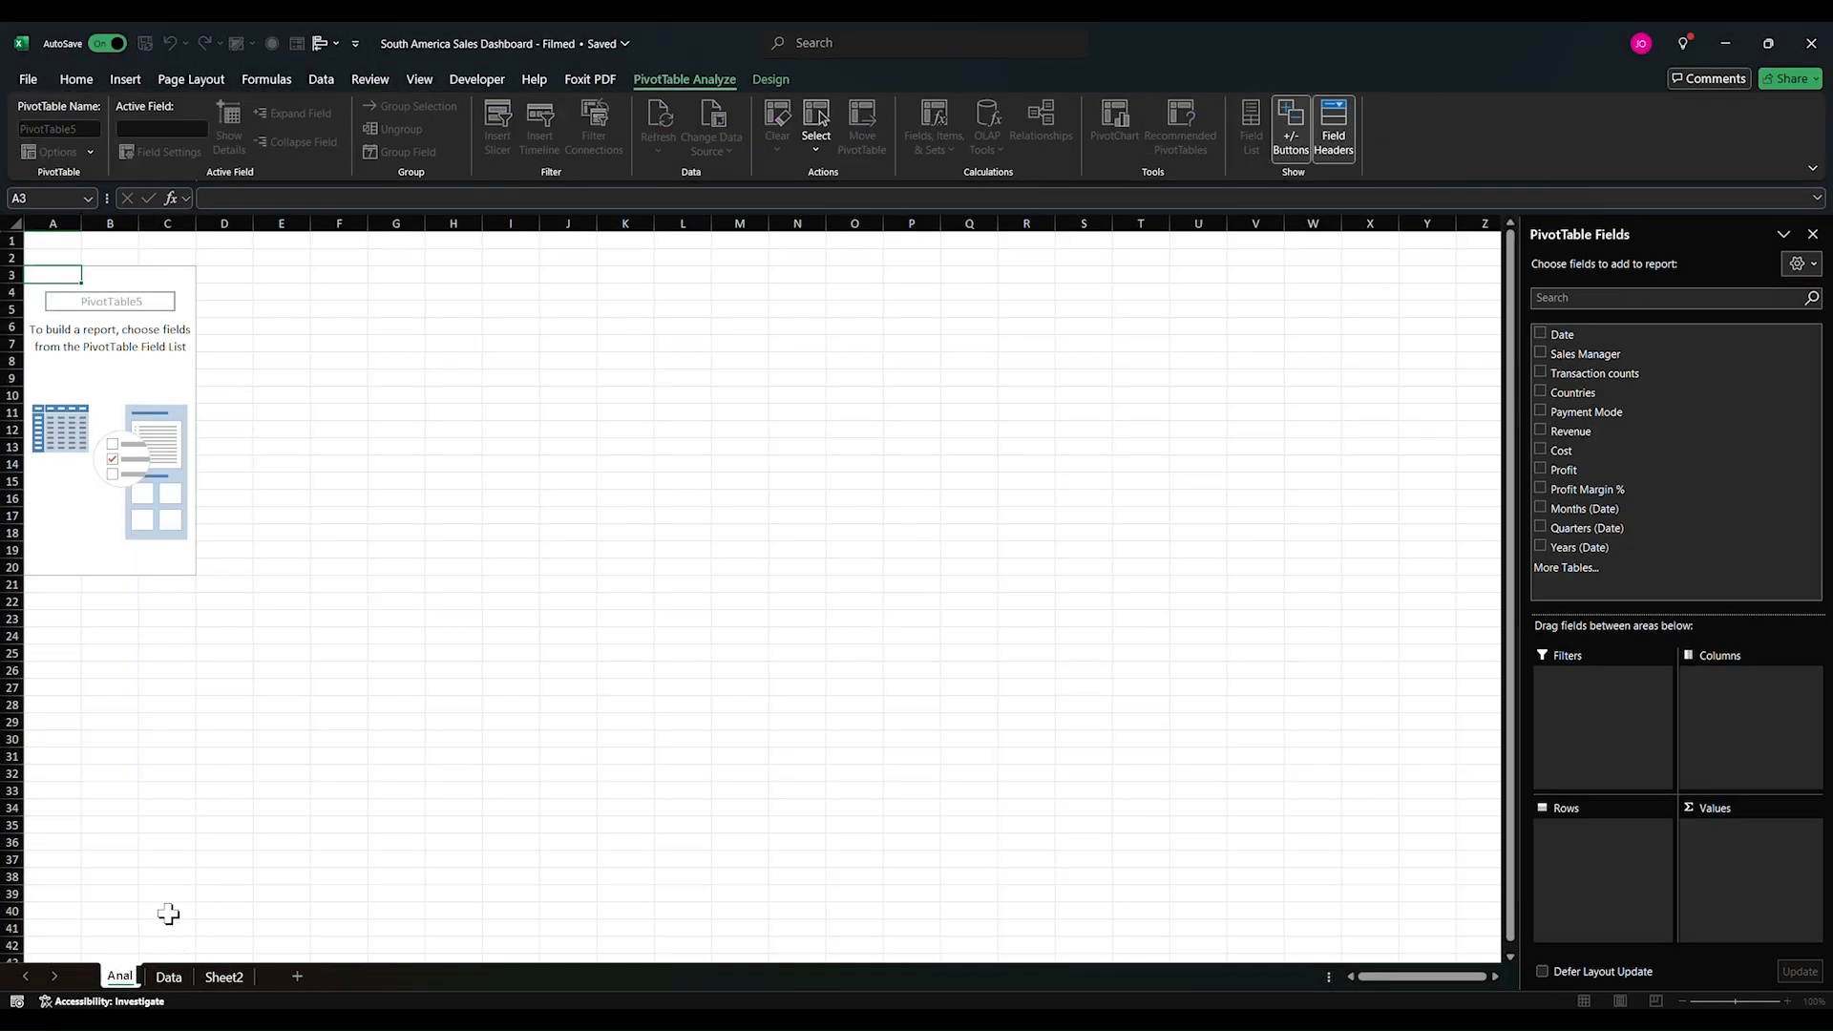
key("Return")
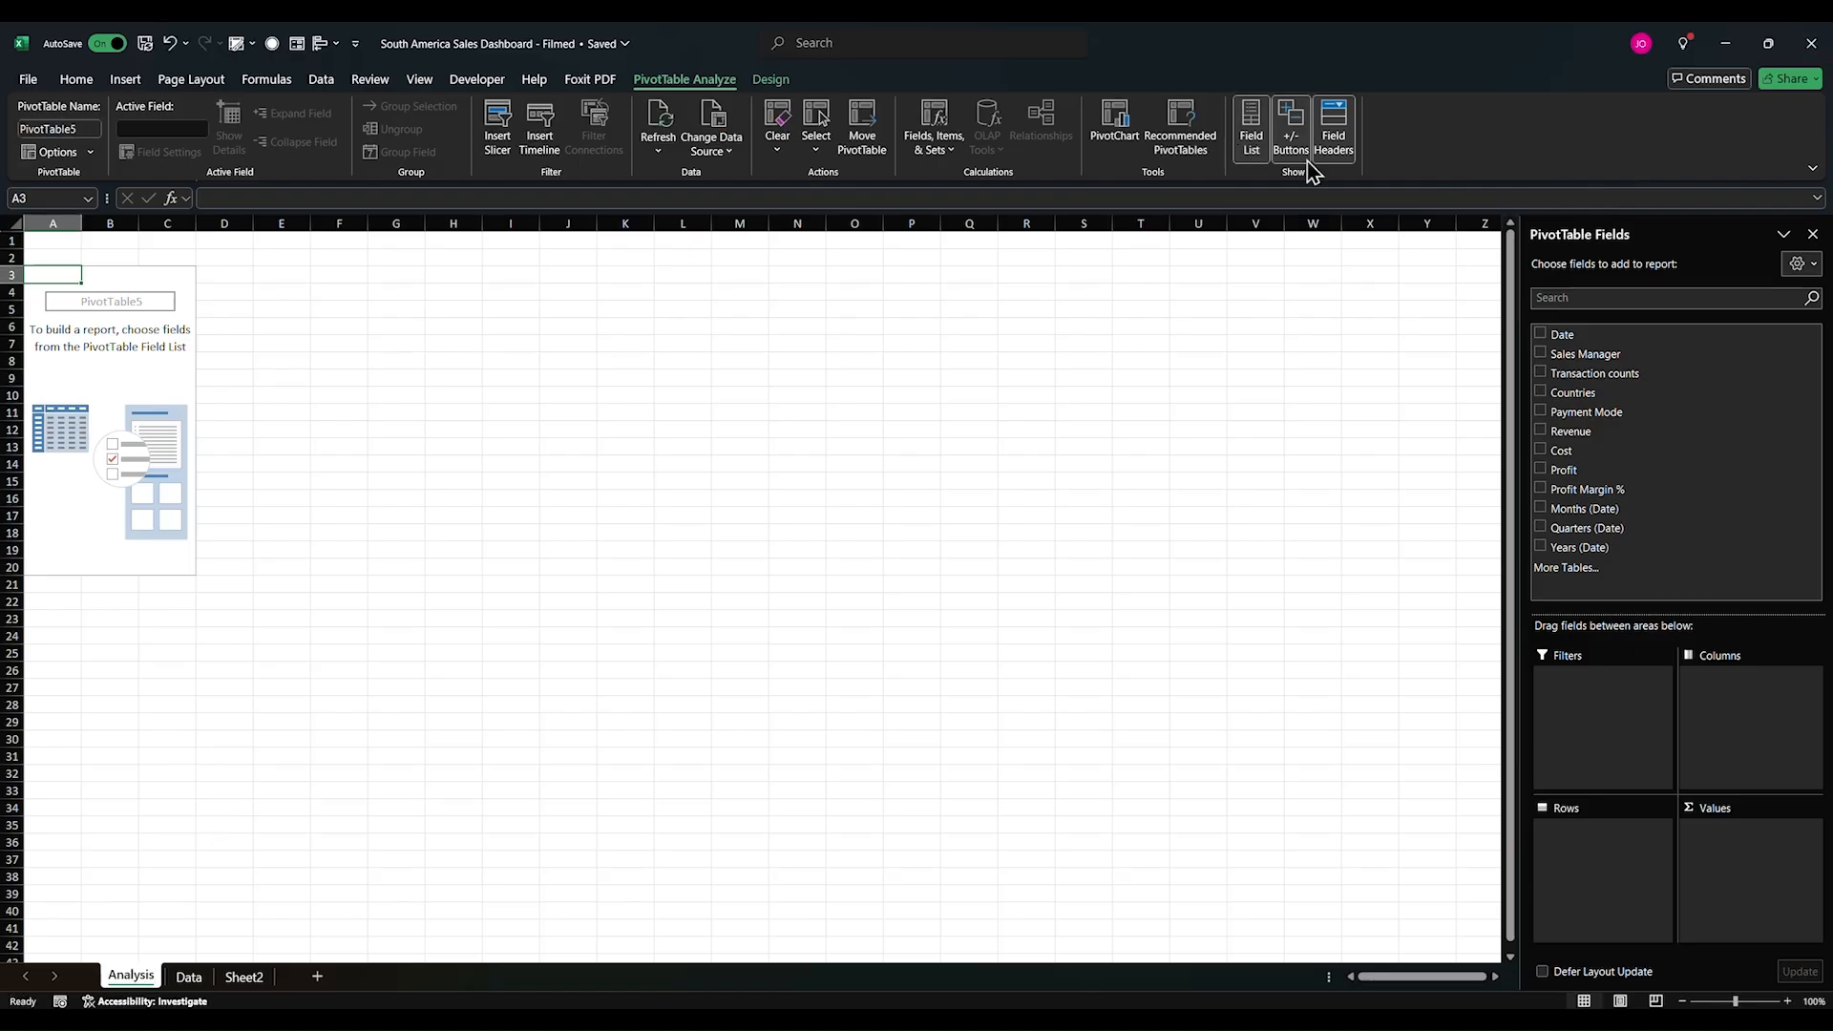
left_click(250, 979)
right_click(252, 979)
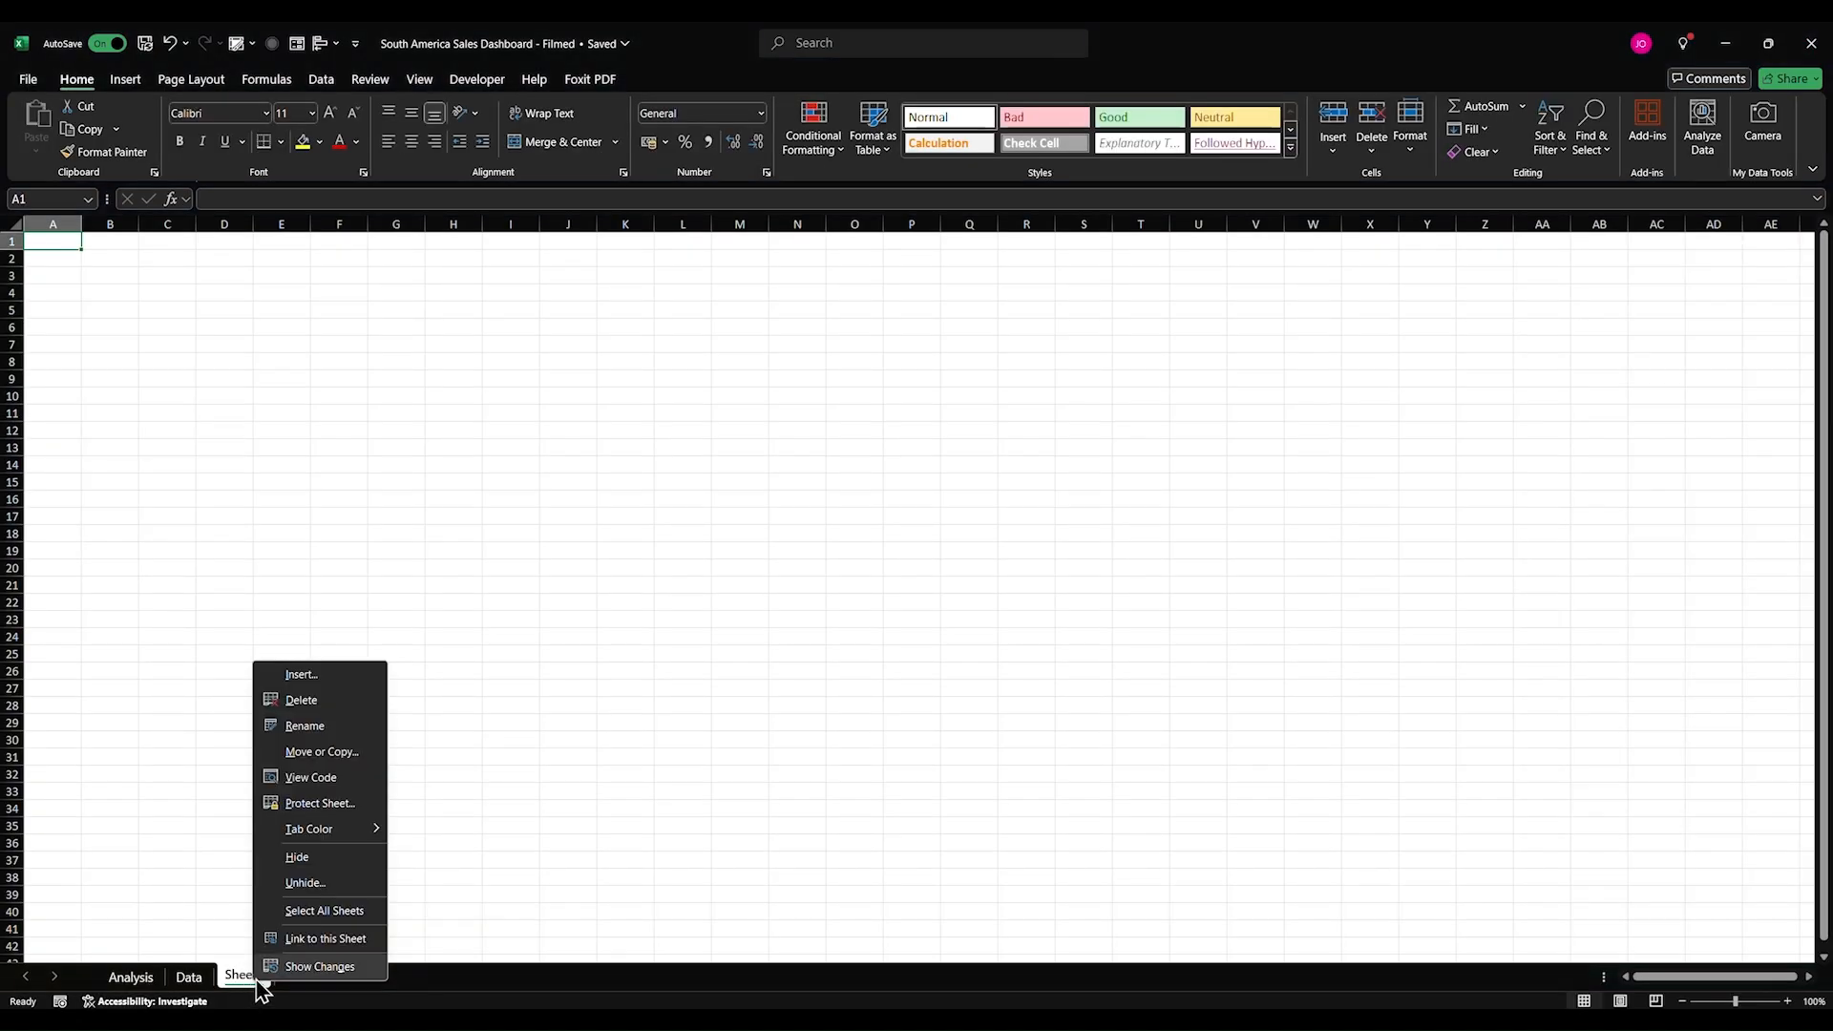
left_click(324, 703)
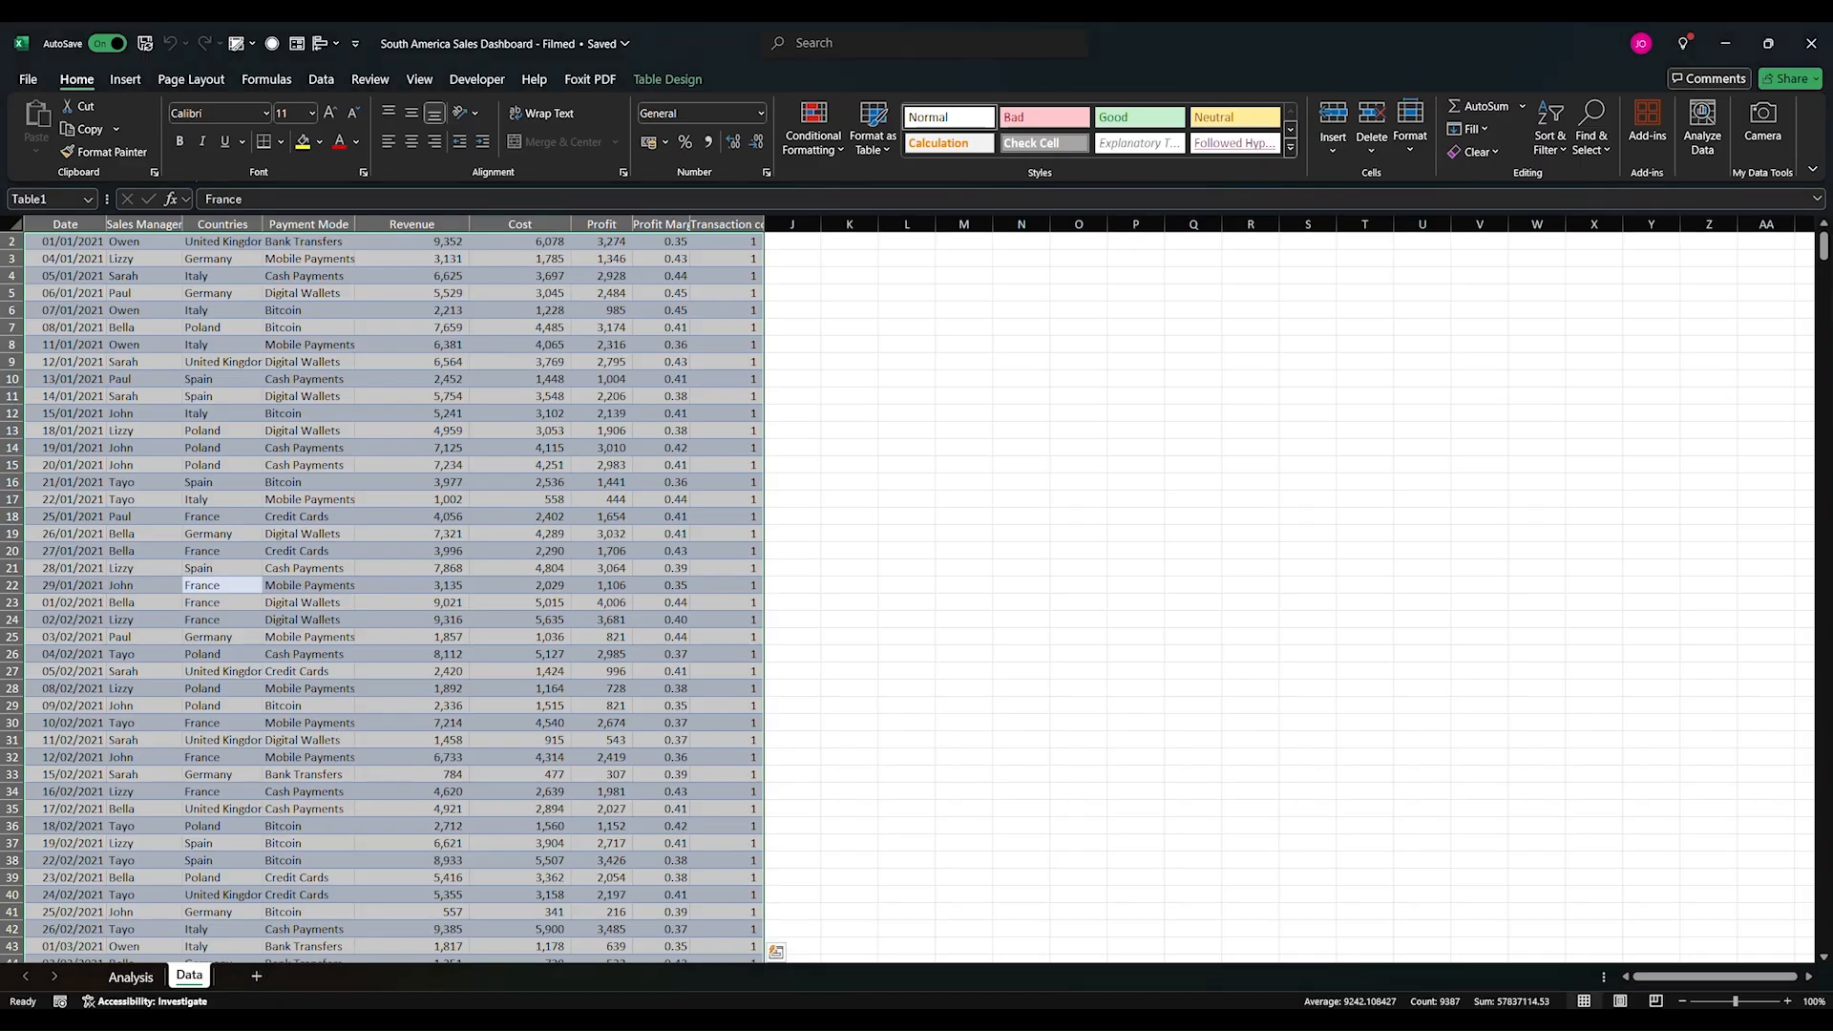
Step: Move the Analysis sheet so that it comes after the Data sheet
left_click(130, 977)
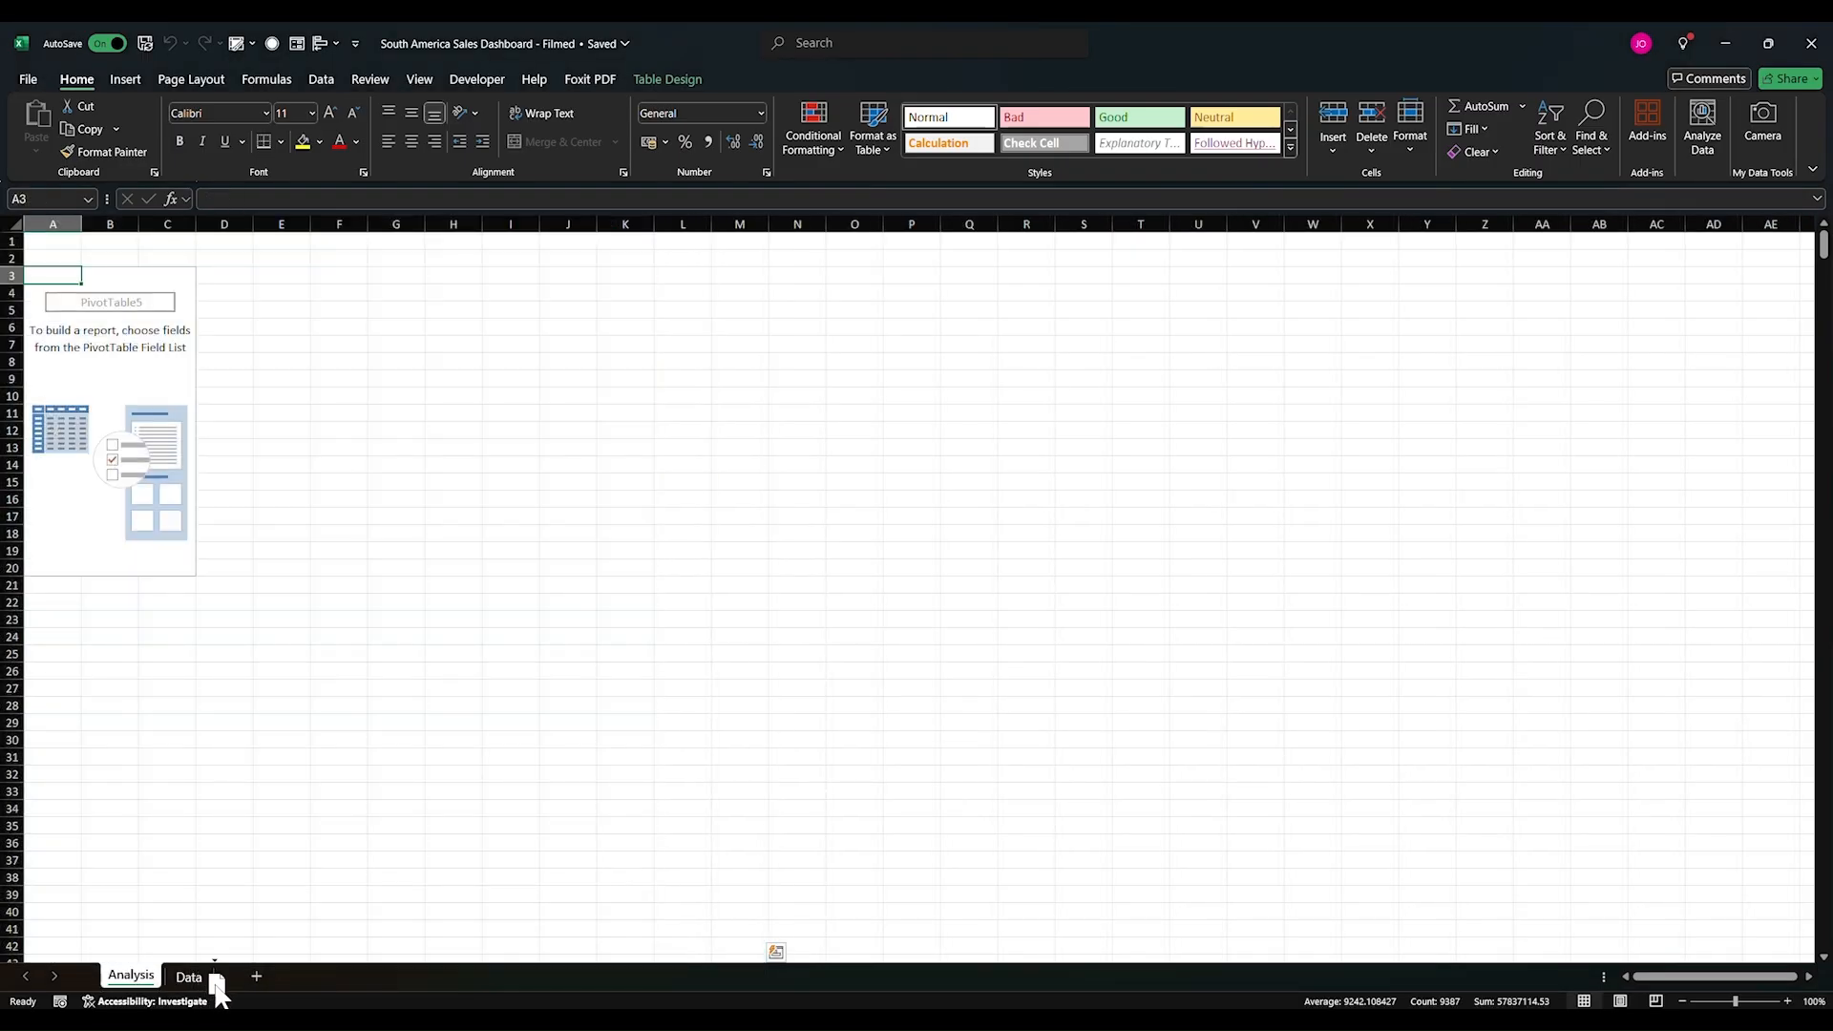
left_click_drag(232, 993, 237, 991)
left_click_drag(216, 862, 218, 877)
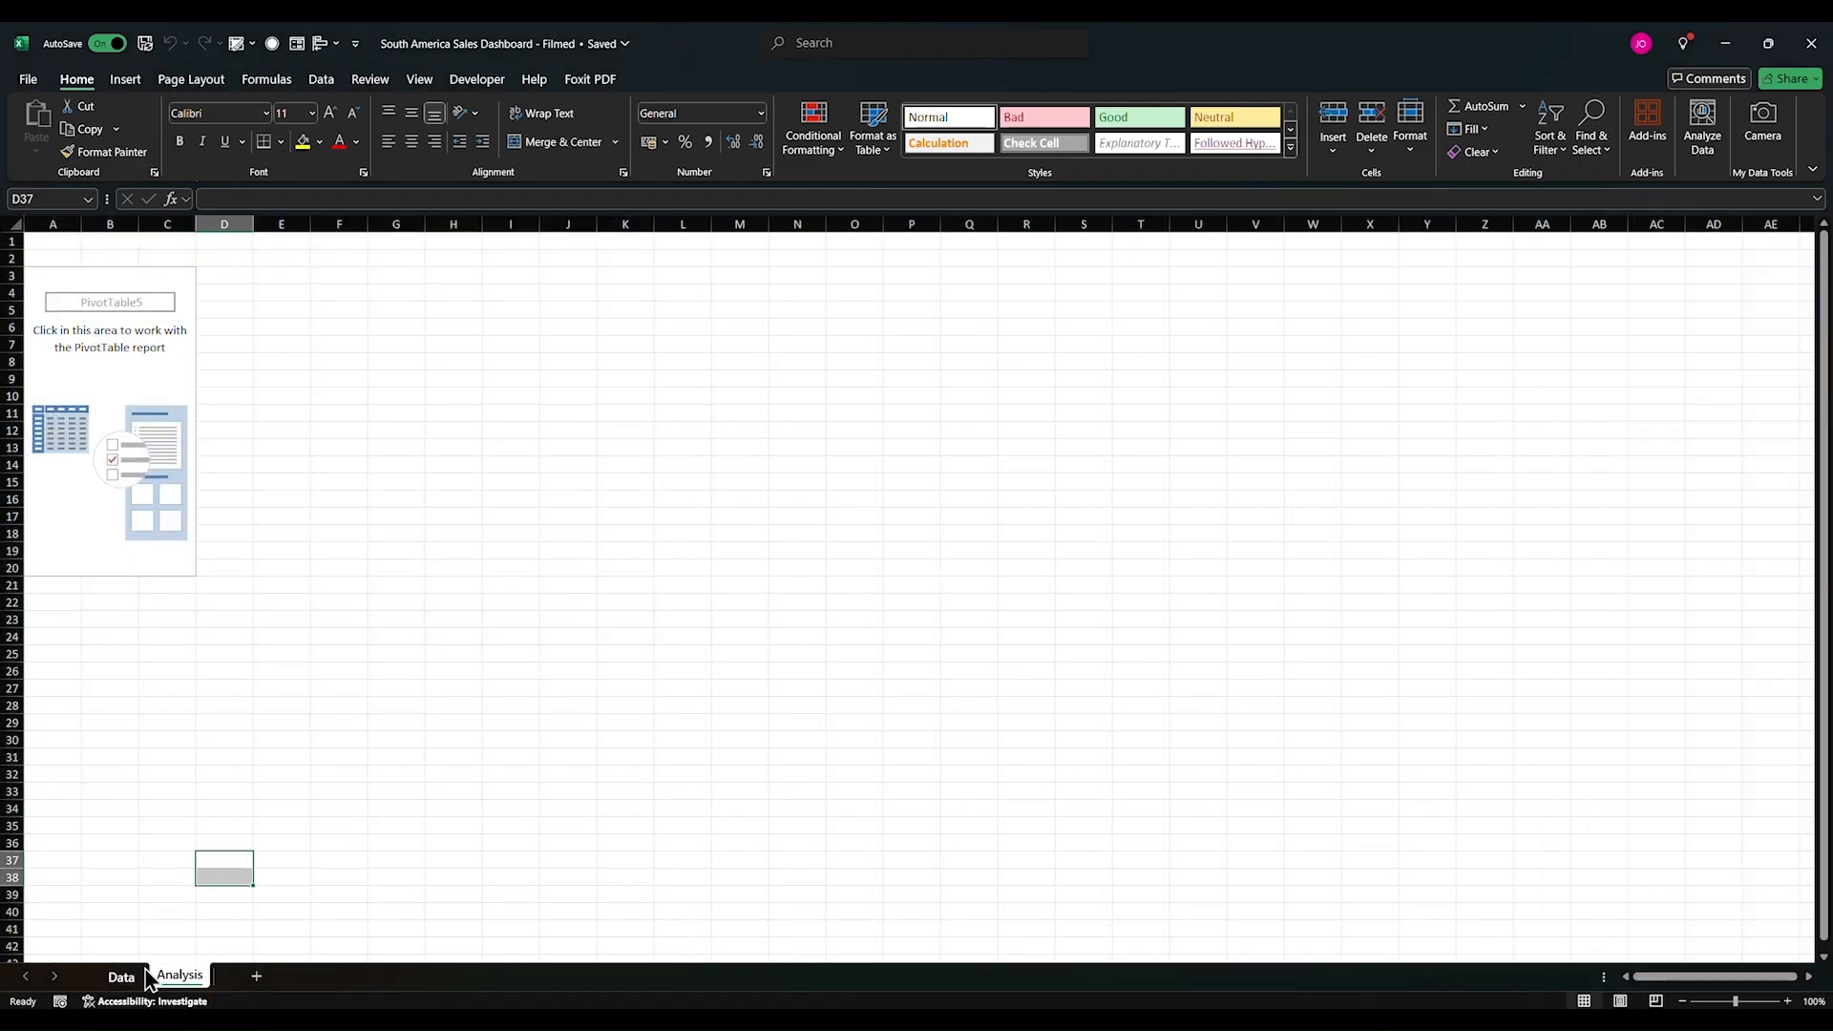
Step: Add the Date field to the PivotTable's rows and sum Revenue as its values
left_click(59, 515)
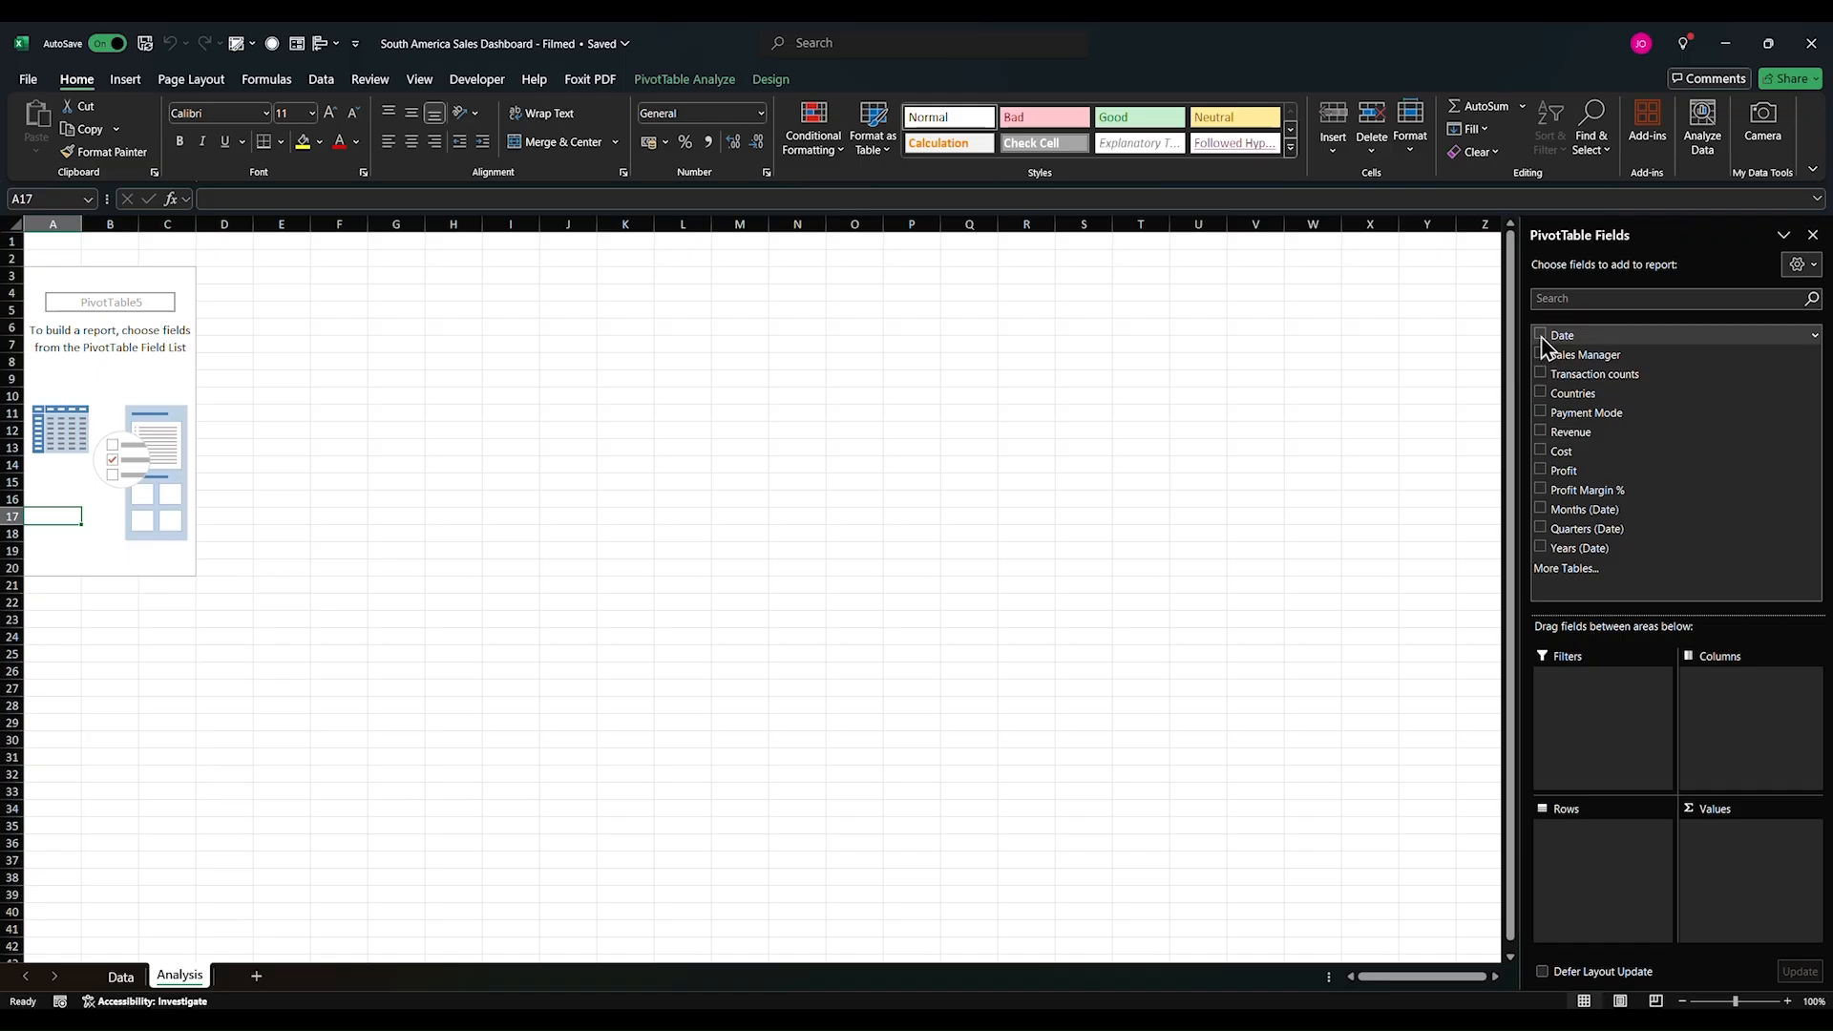
left_click(1540, 335)
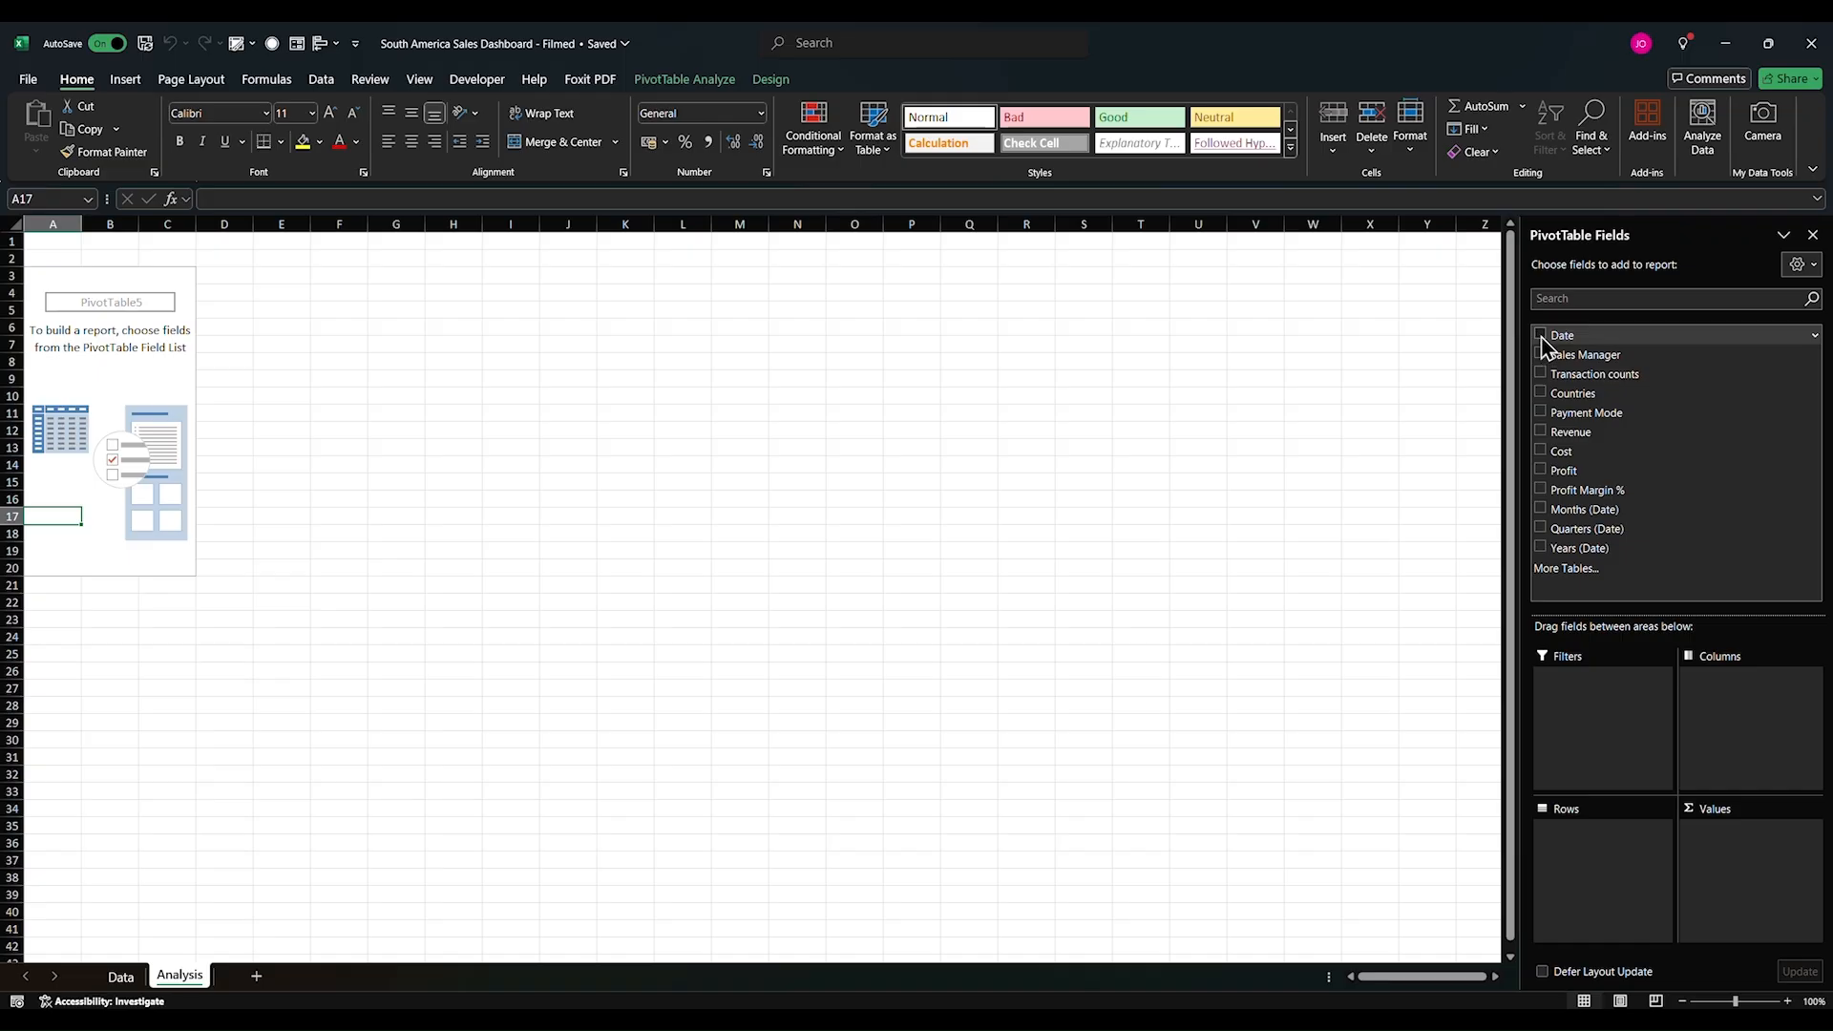
left_click(1540, 431)
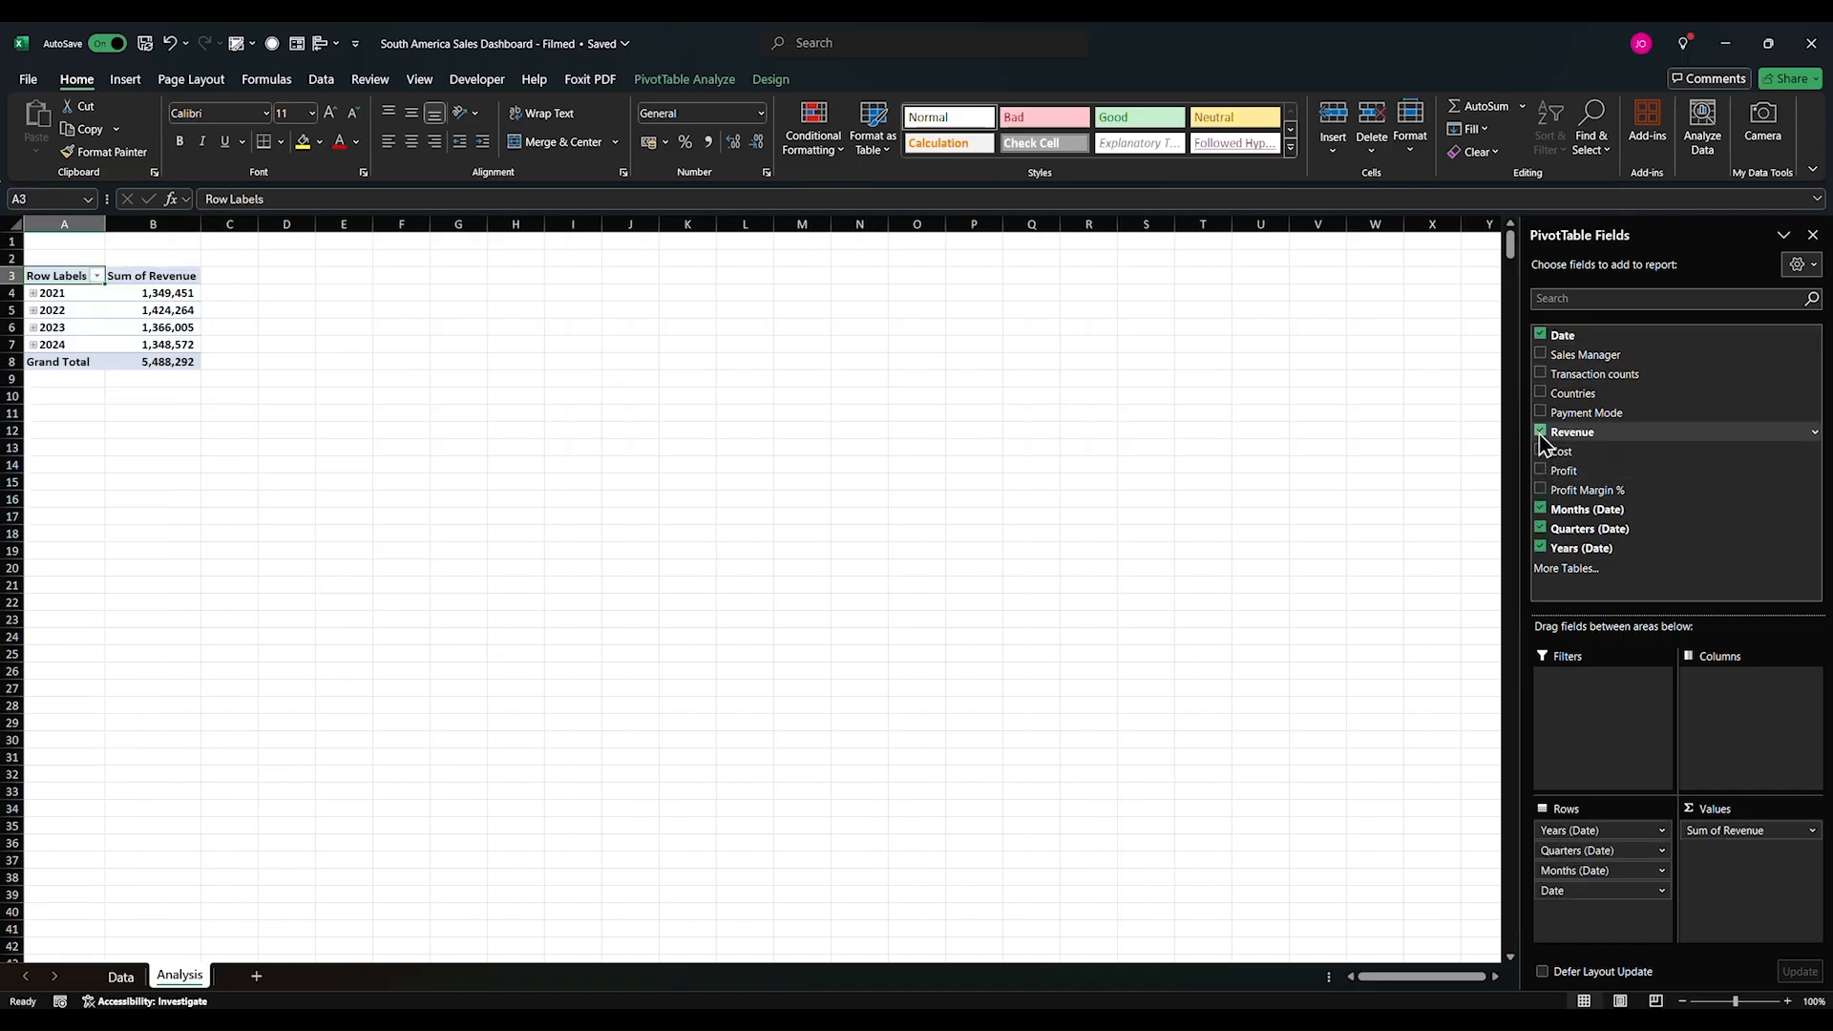
Step: Insert two blank rows above the PivotTable on the Analysis sheet
left_click(44, 258)
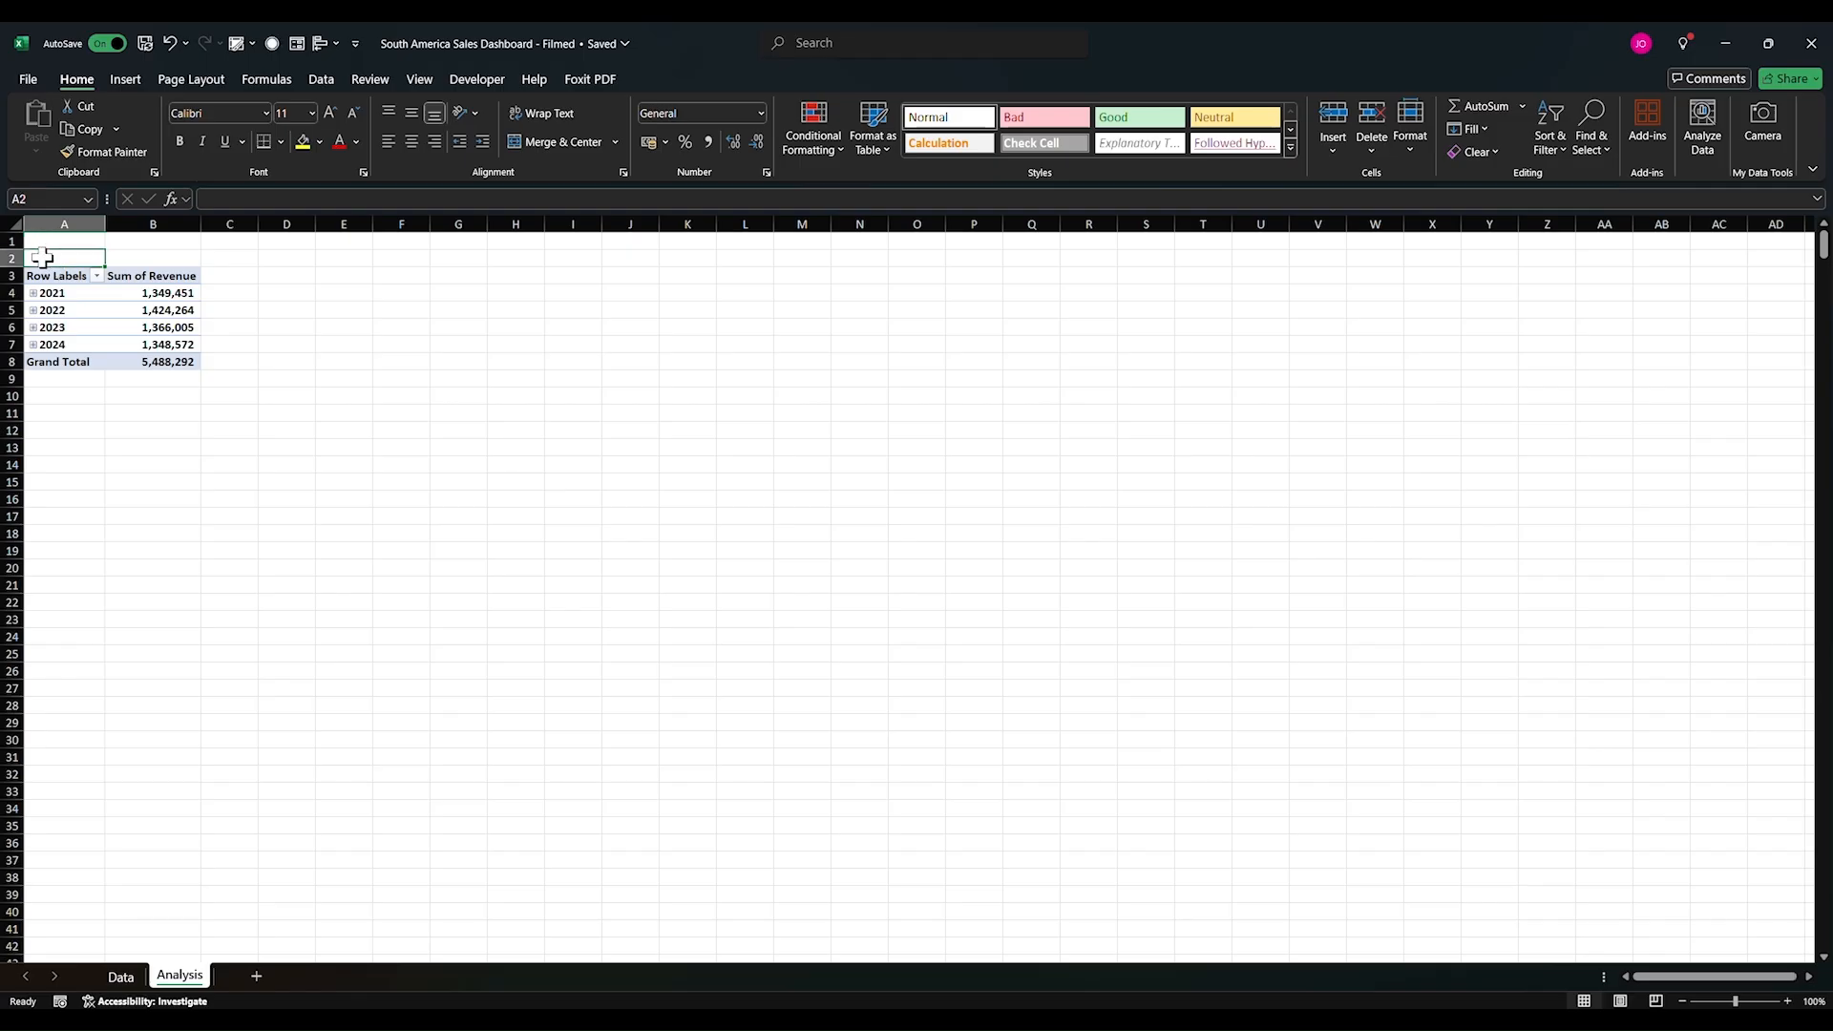
left_click(116, 480)
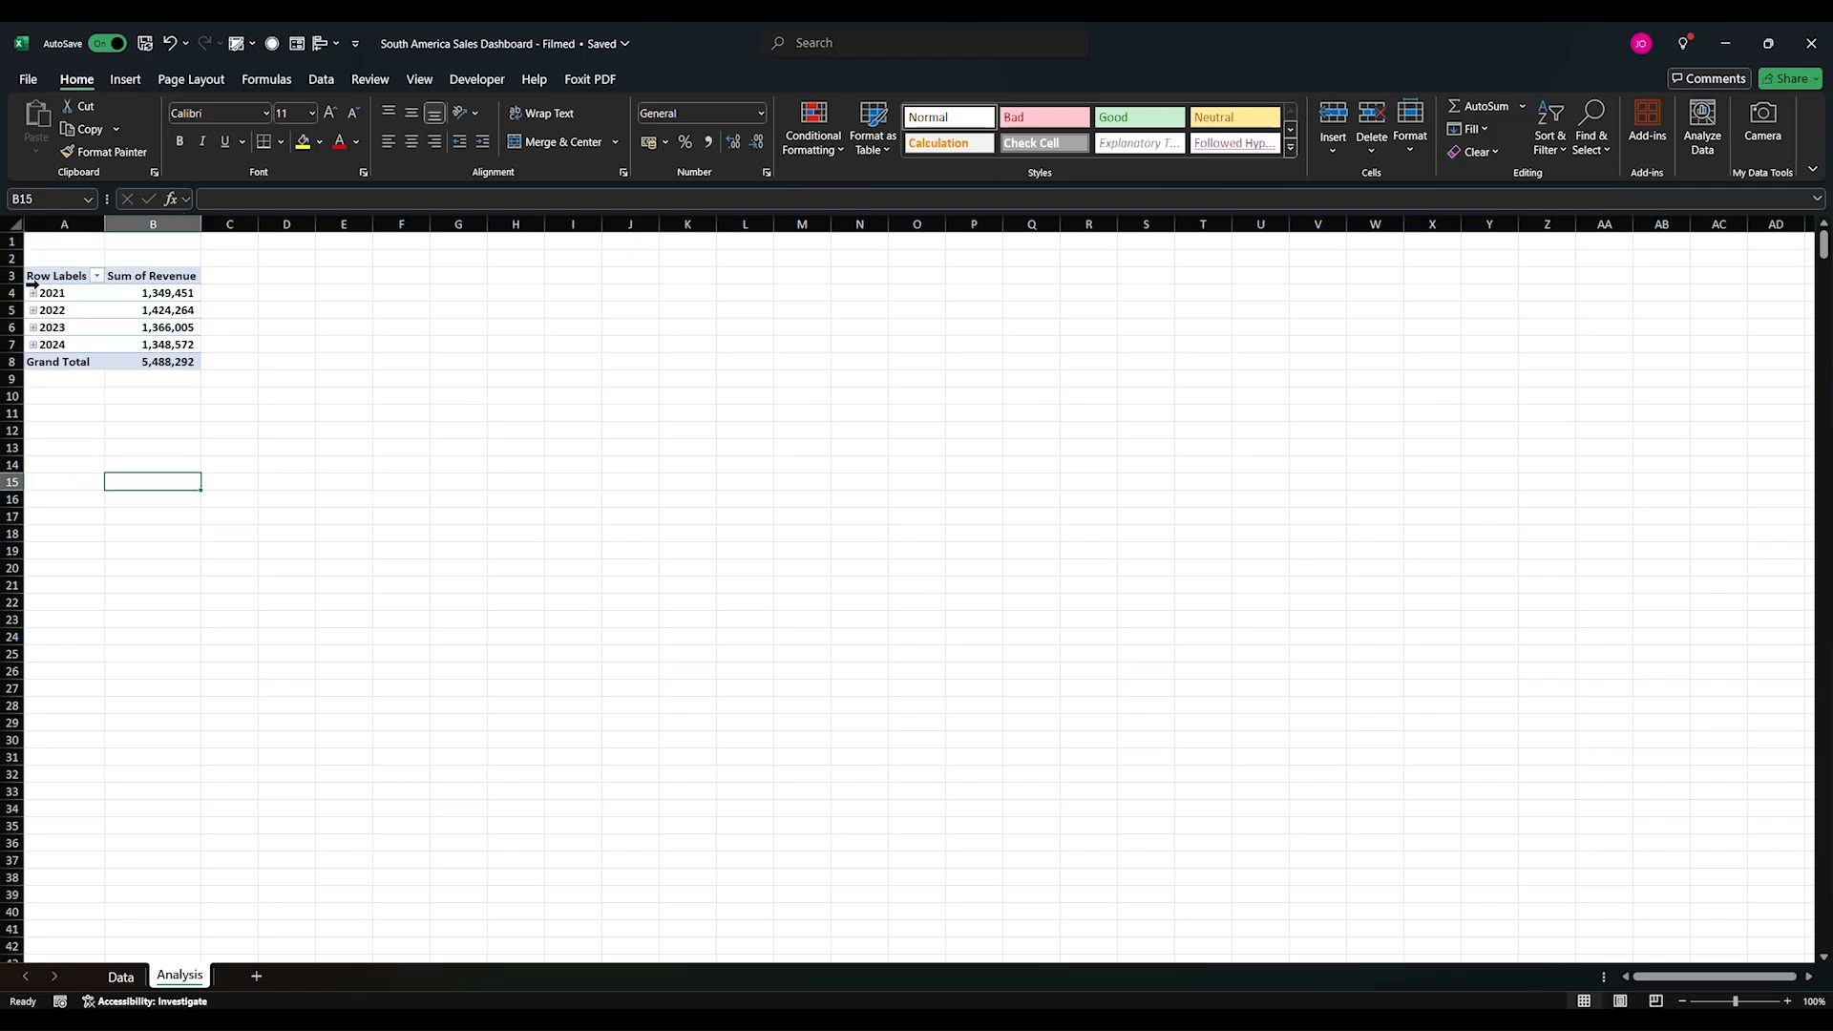
left_click_drag(8, 241, 7, 258)
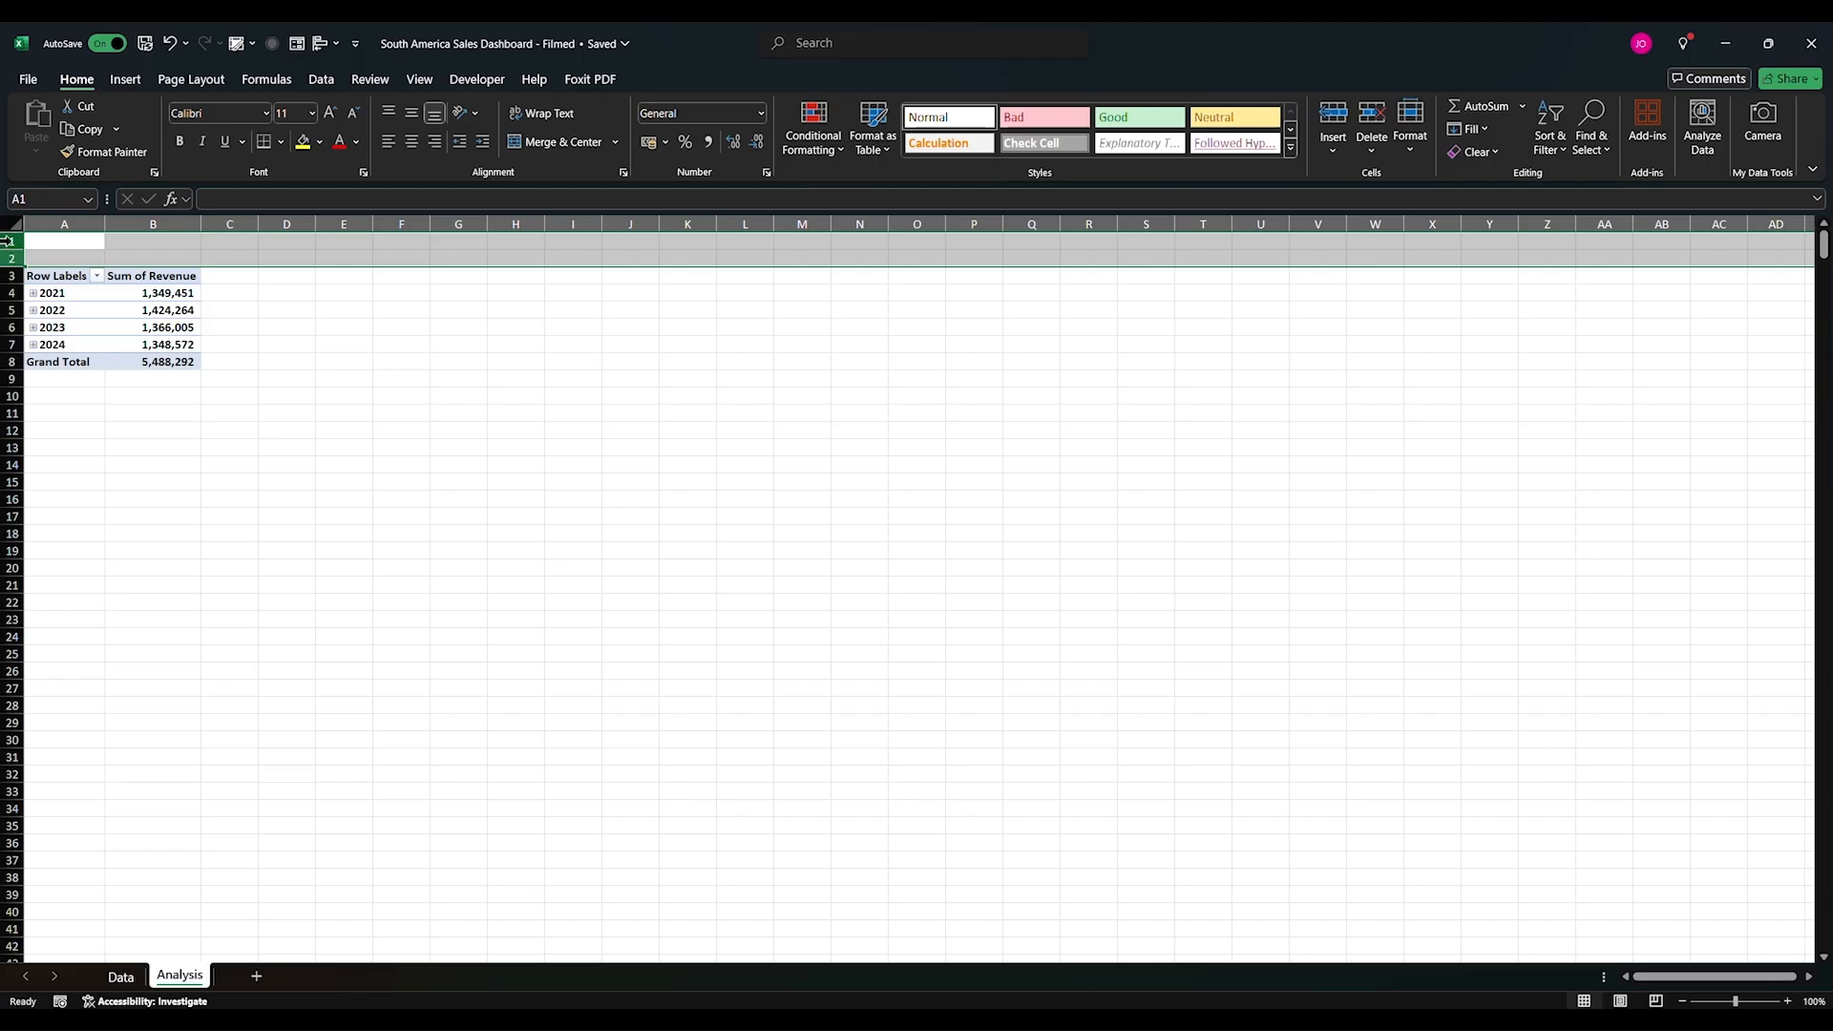
right_click(7, 241)
left_click(77, 420)
left_click(153, 464)
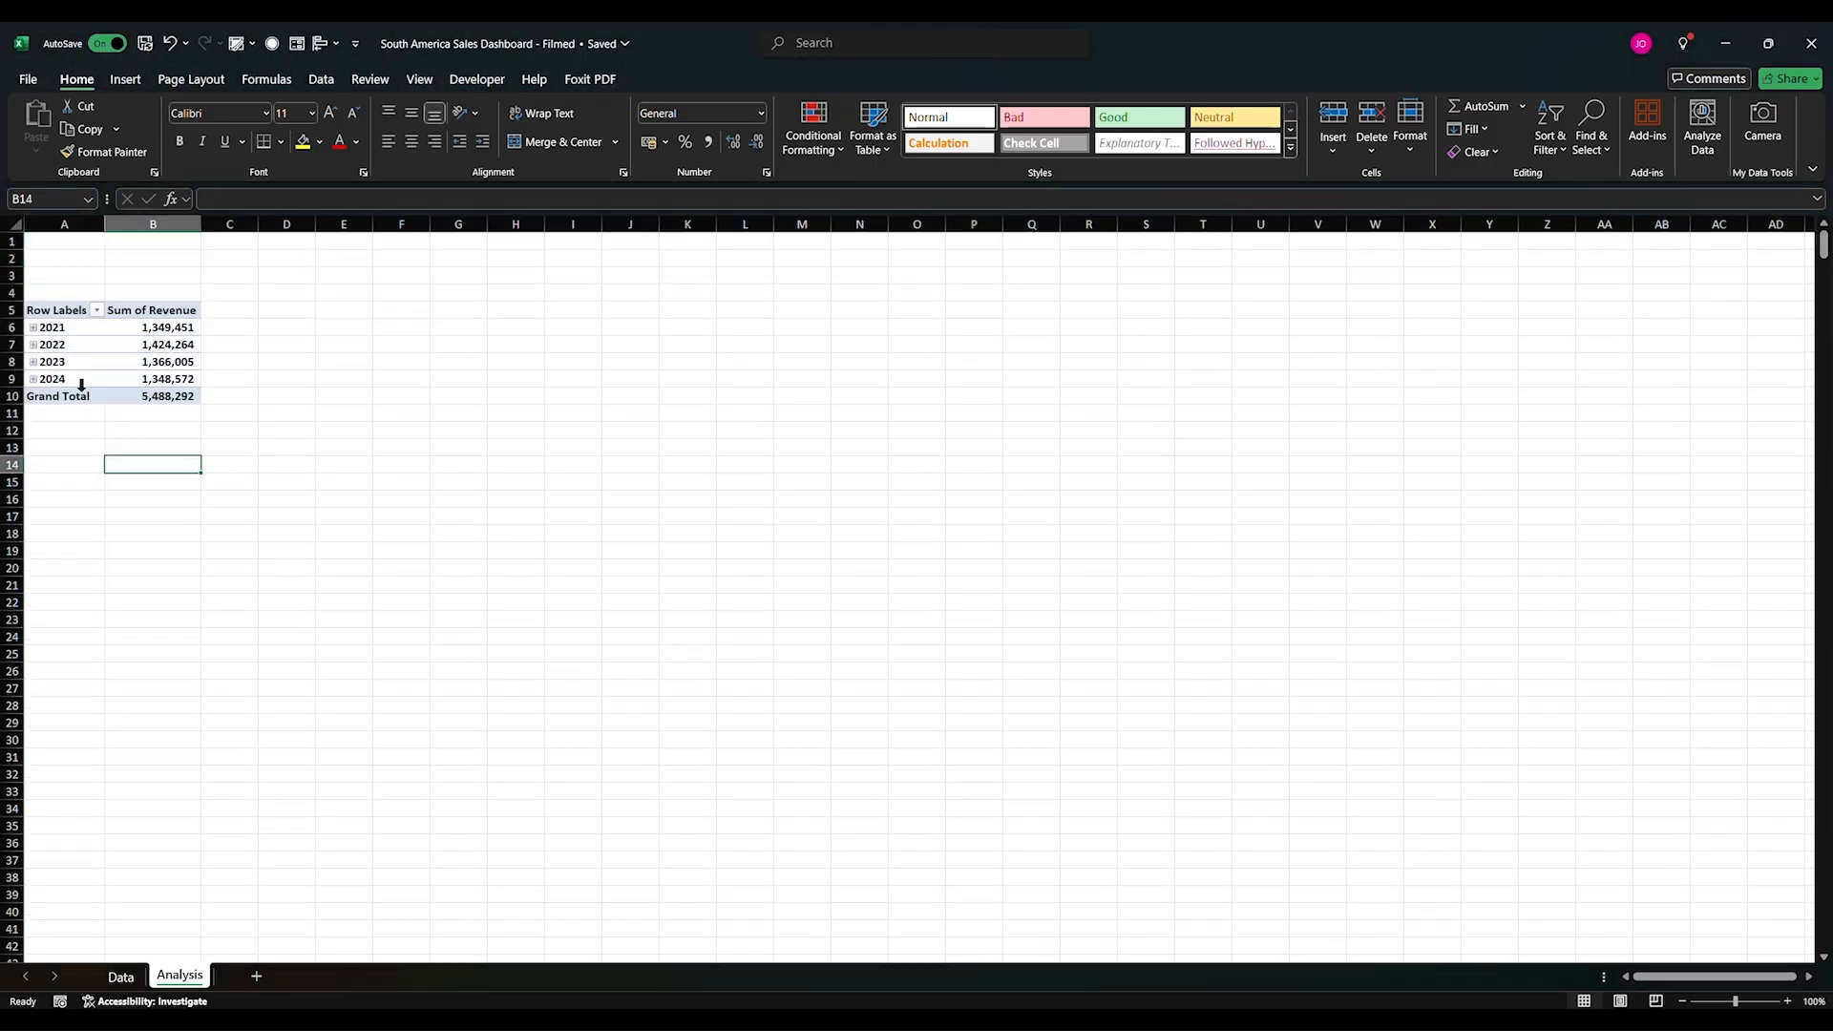
Step: Move the Years (Date) field to the PivotTable's report filter and filter it to 2024
left_click(68, 329)
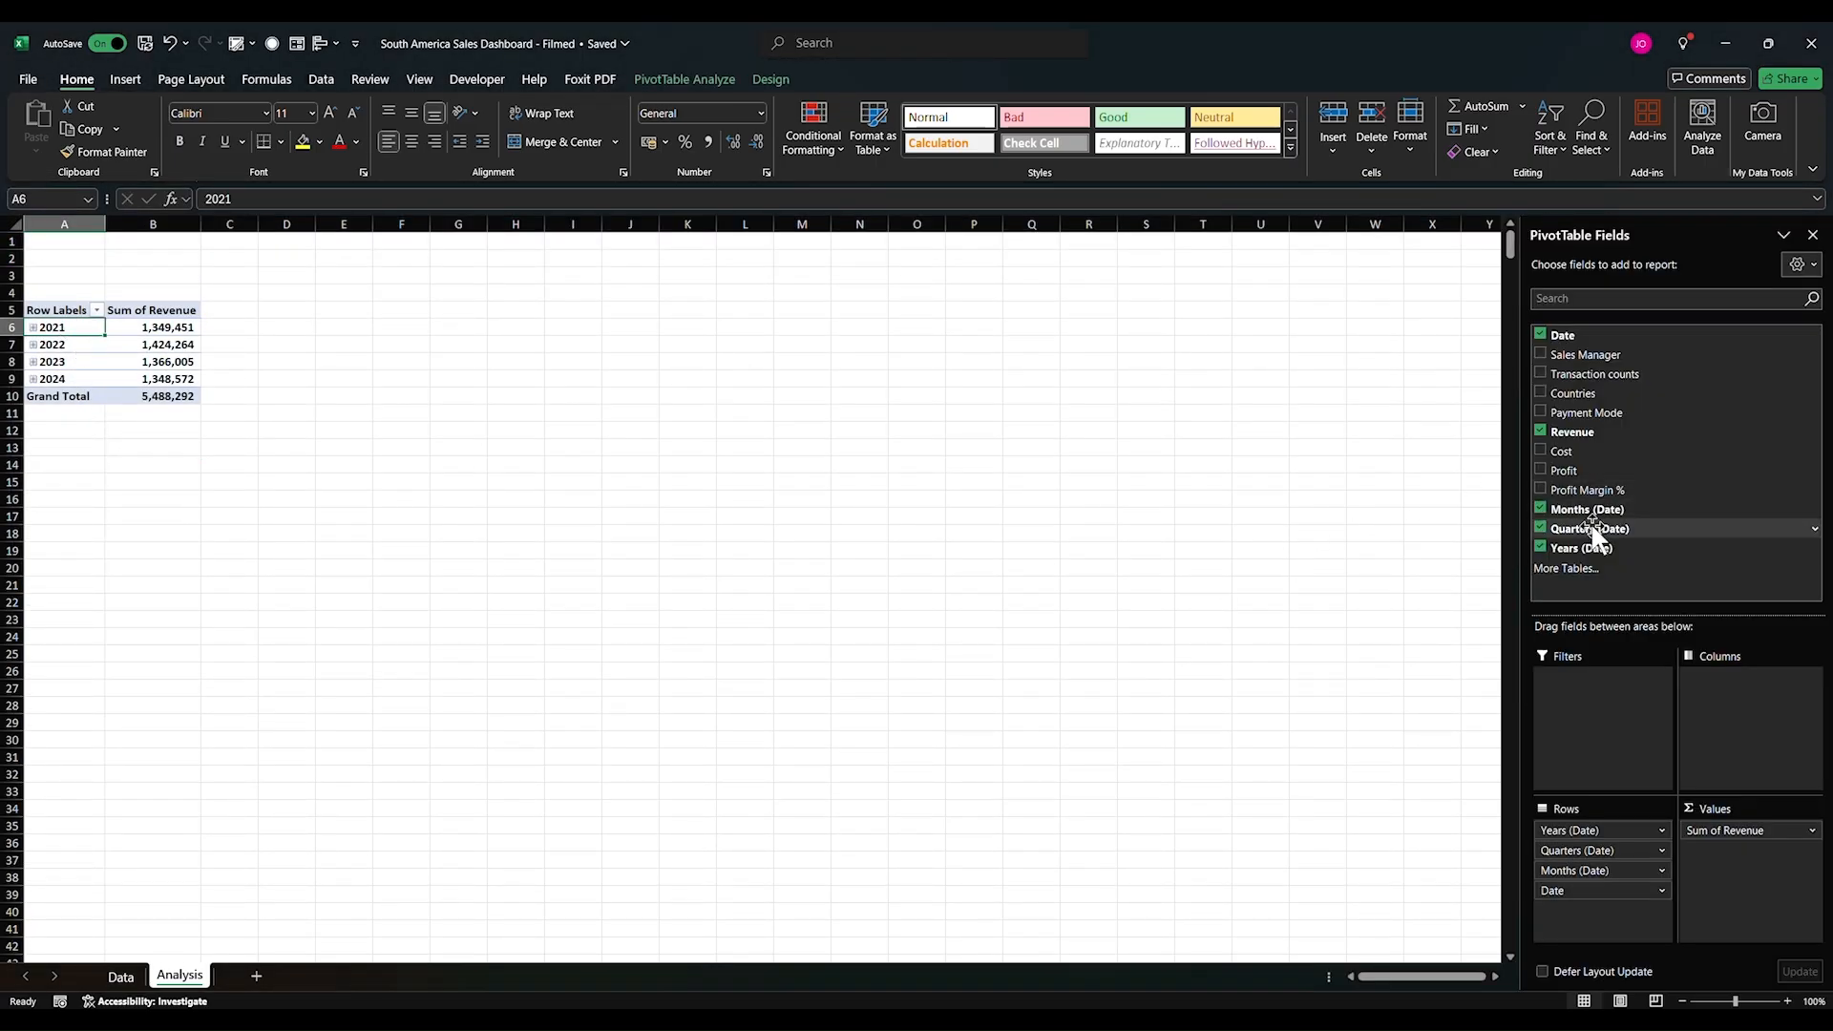
left_click_drag(1589, 543, 1614, 723)
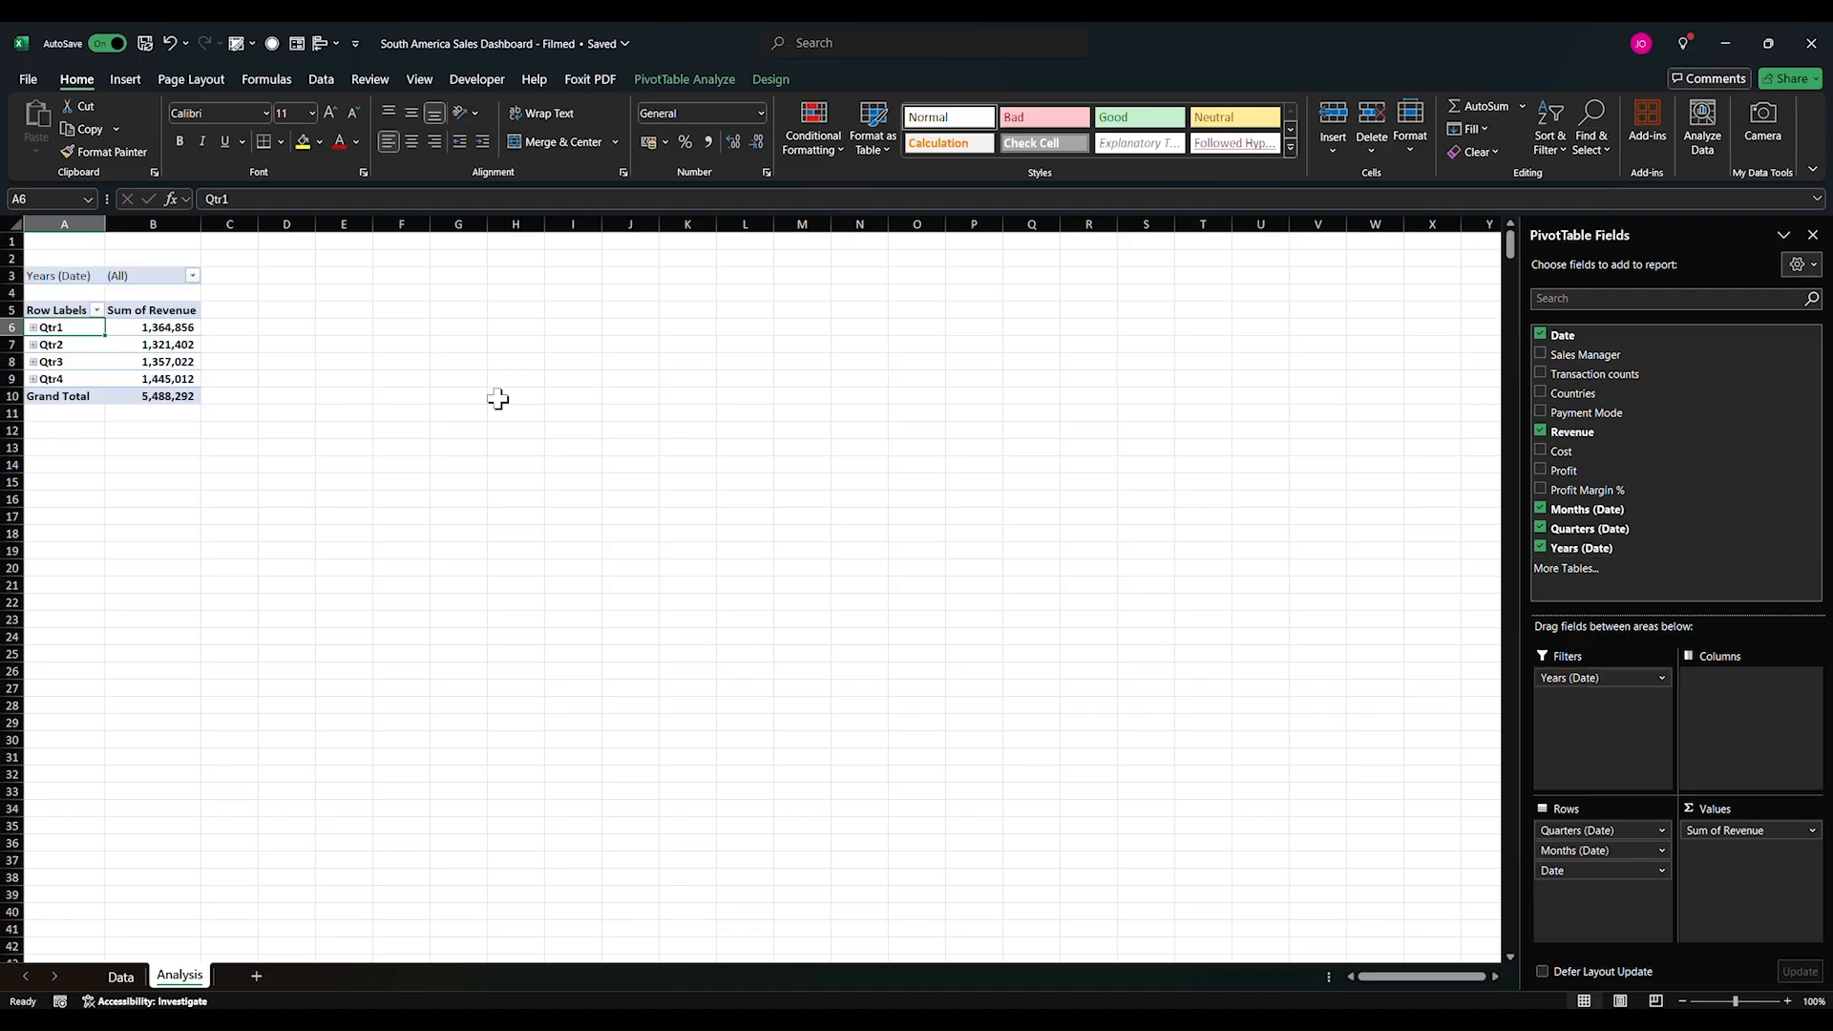
left_click(191, 276)
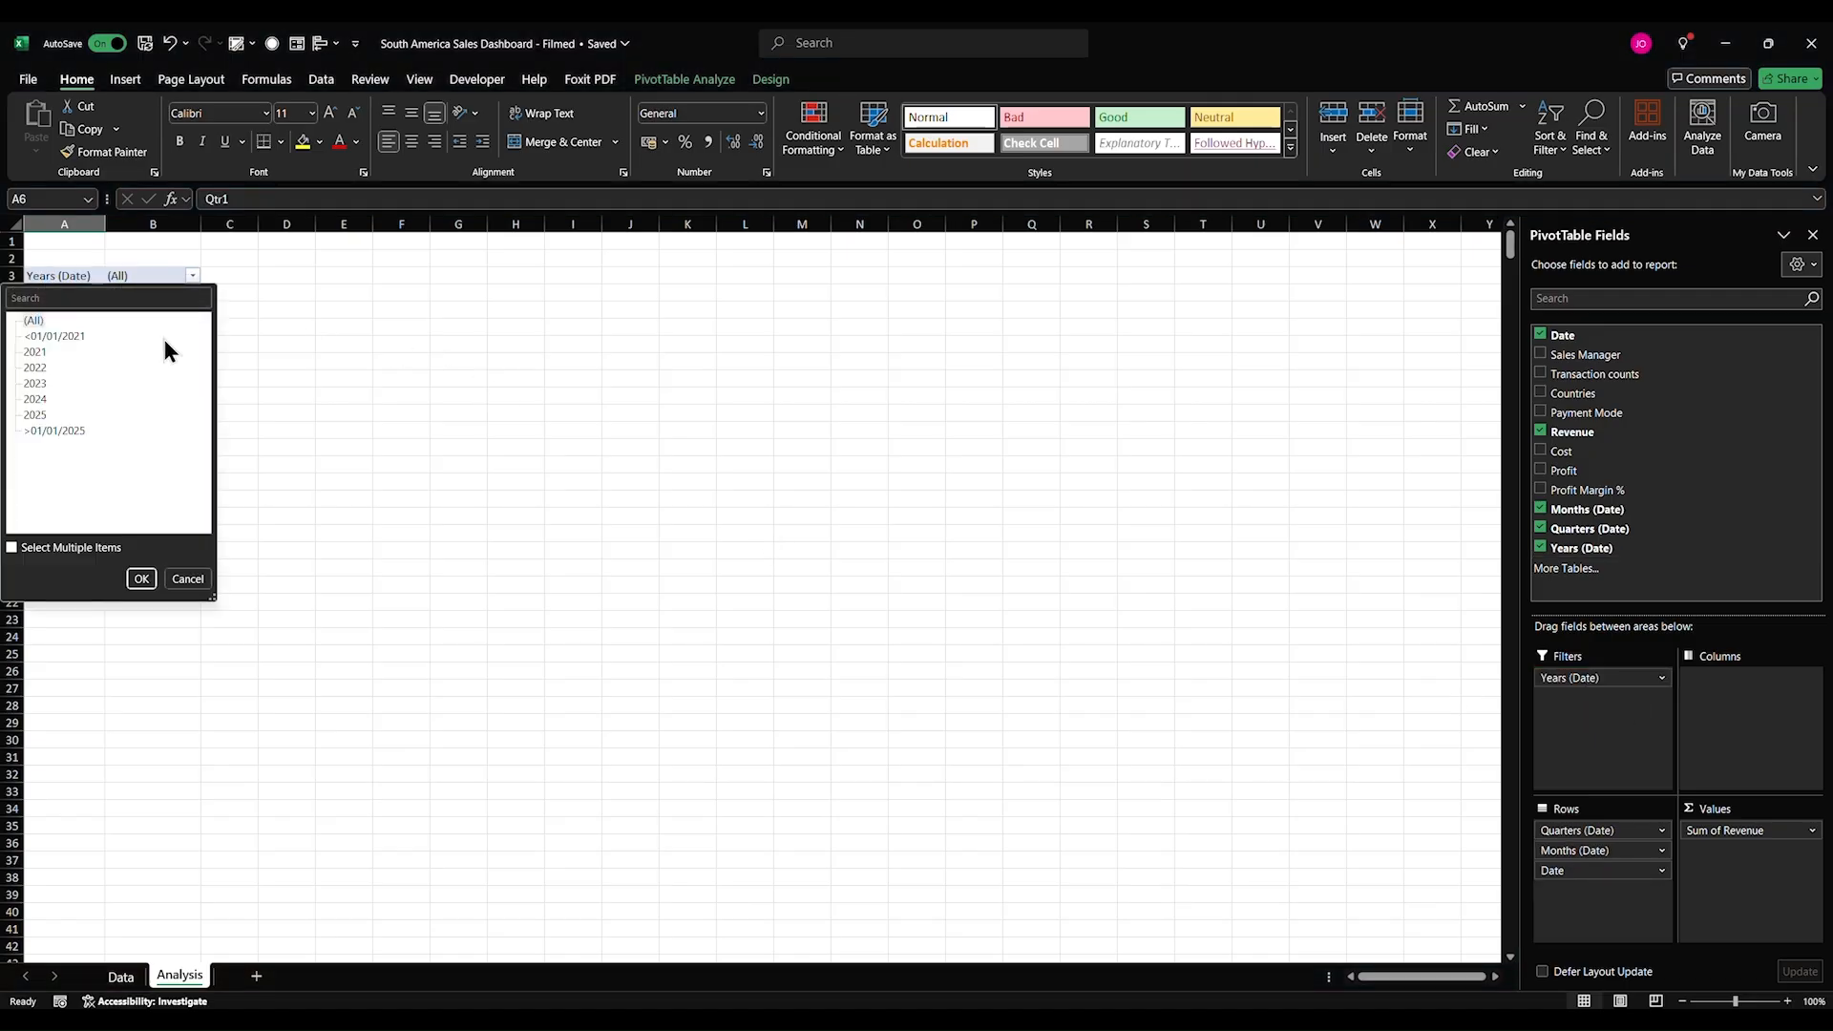
left_click(32, 399)
left_click(142, 578)
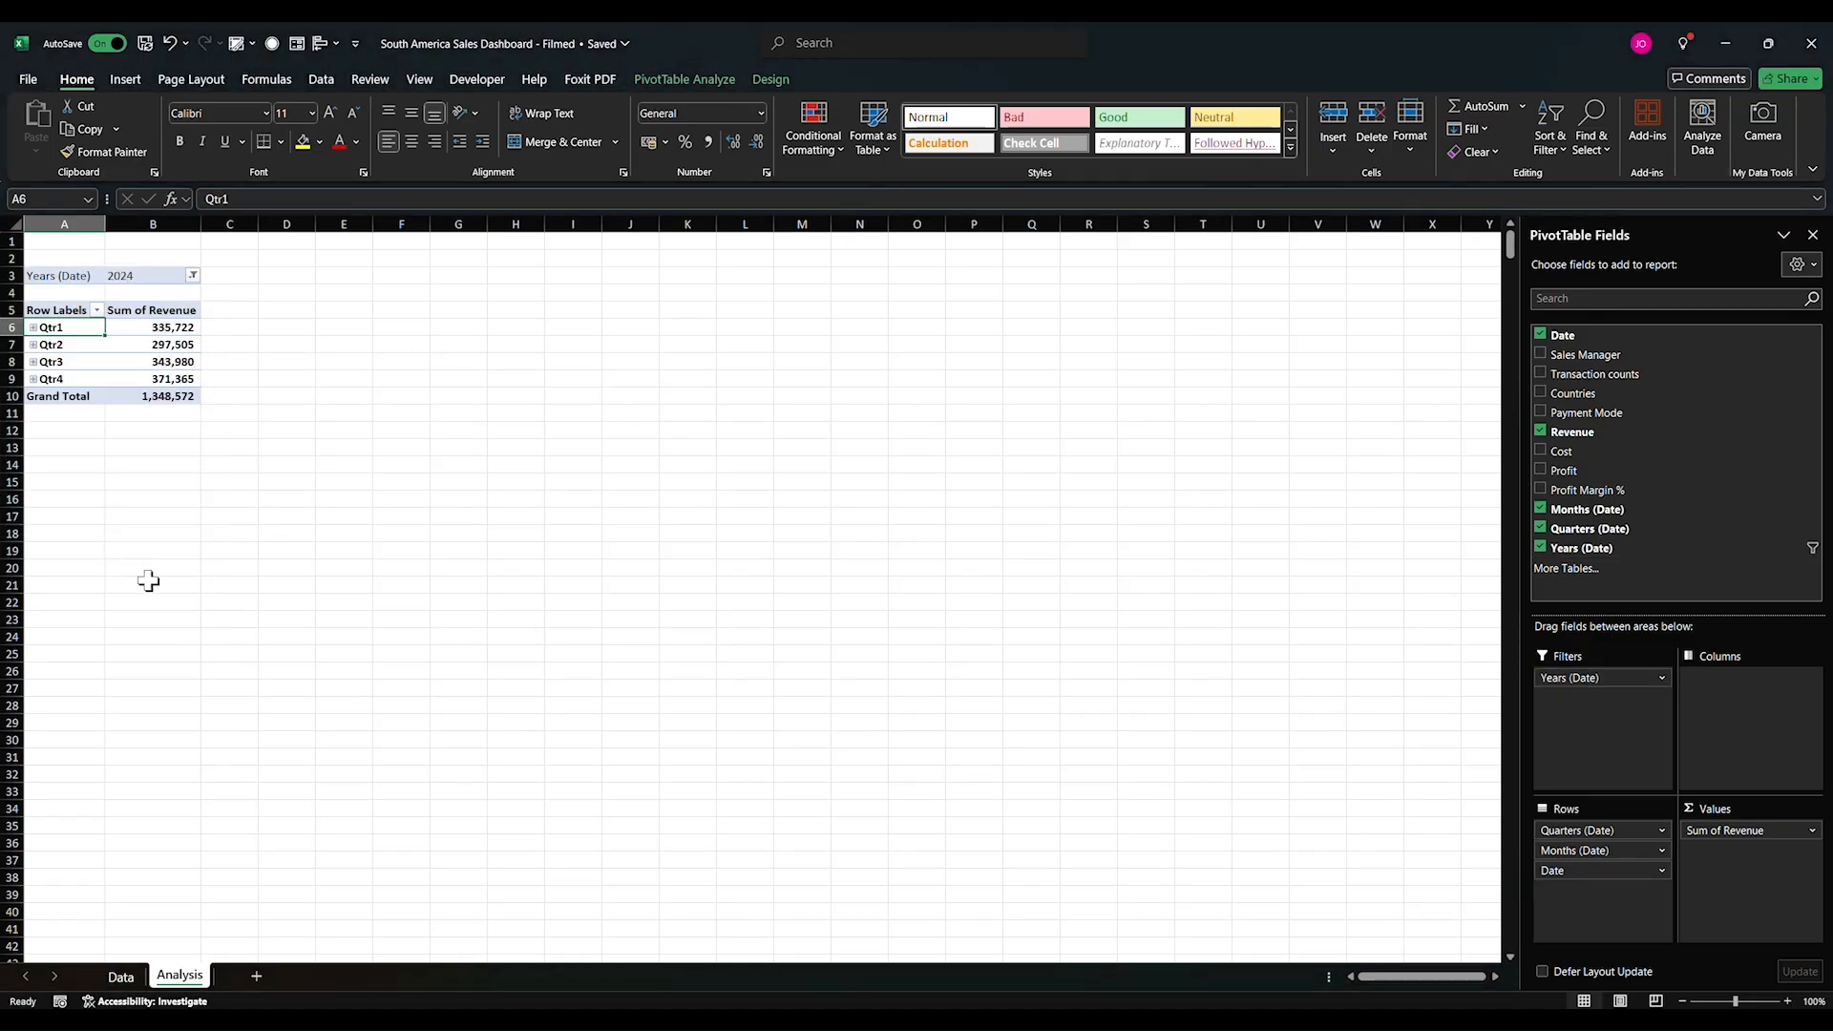
left_click(232, 494)
Step: Copy the whole revenue PivotTable, including its year filter, and paste the duplicate at cell D3
left_click_drag(42, 280, 176, 395)
key("ctrl+c")
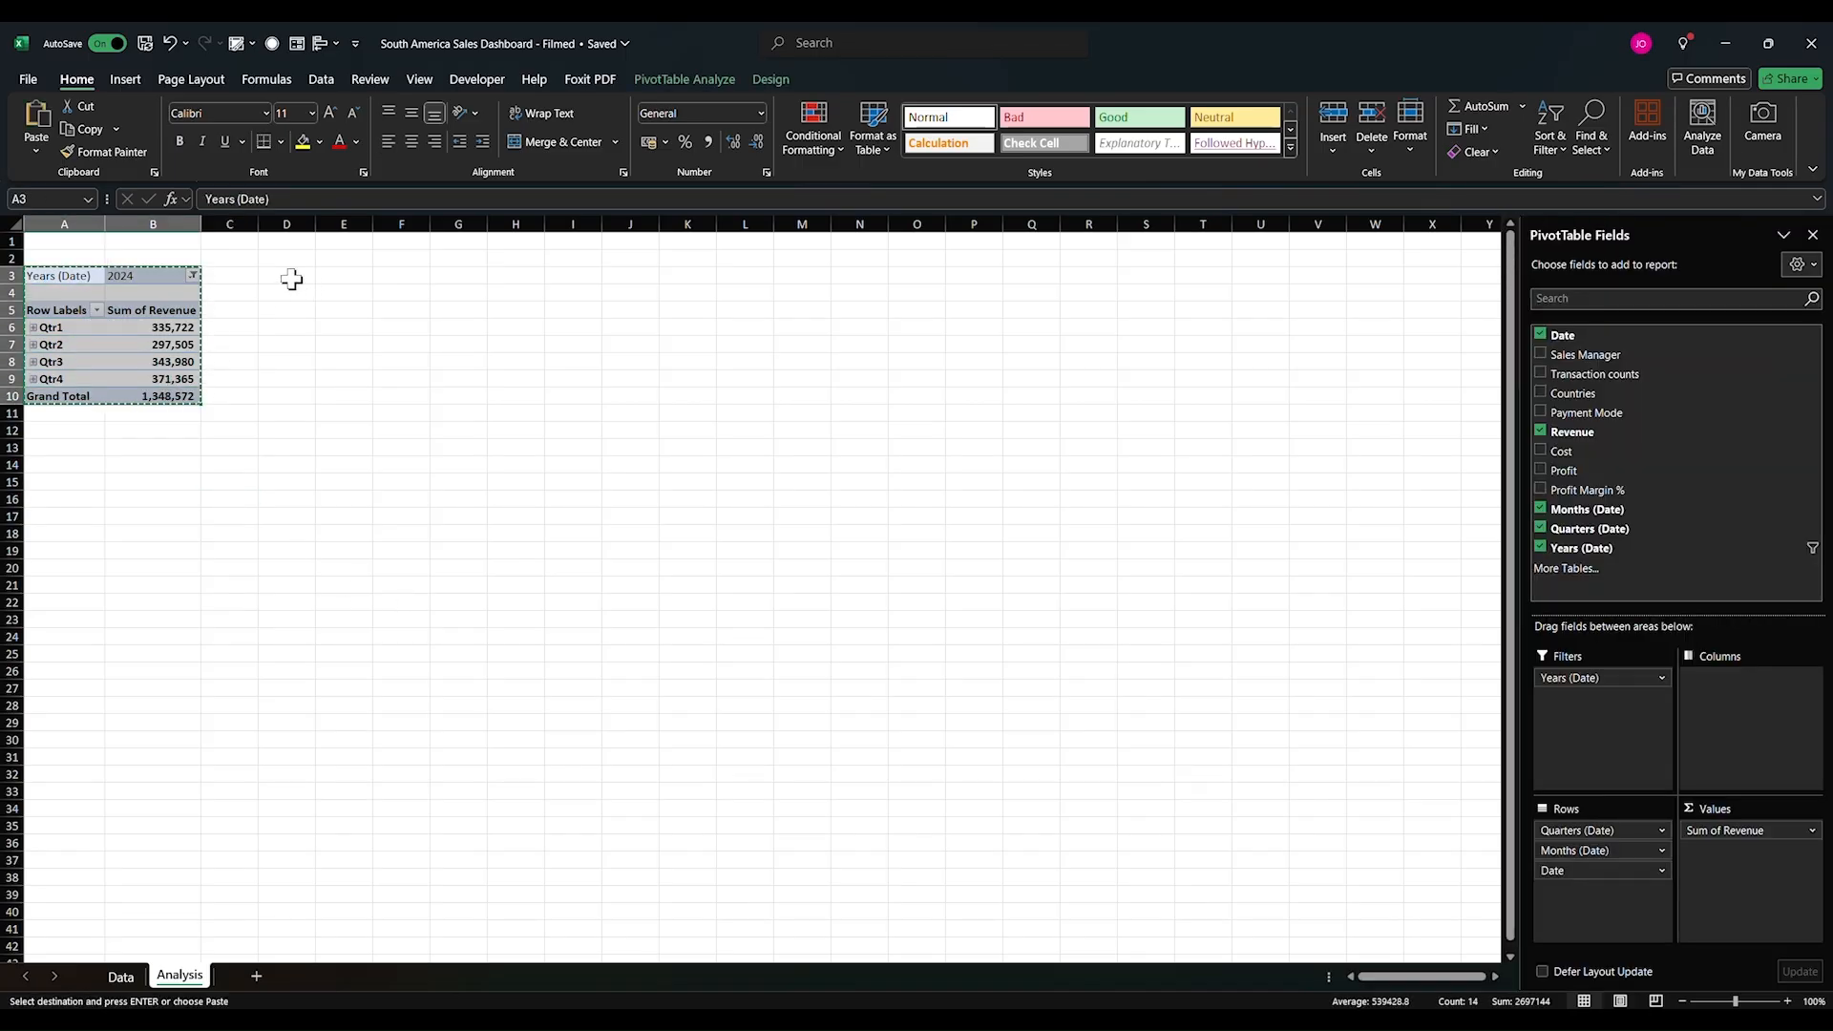
left_click(290, 277)
key("ctrl+v")
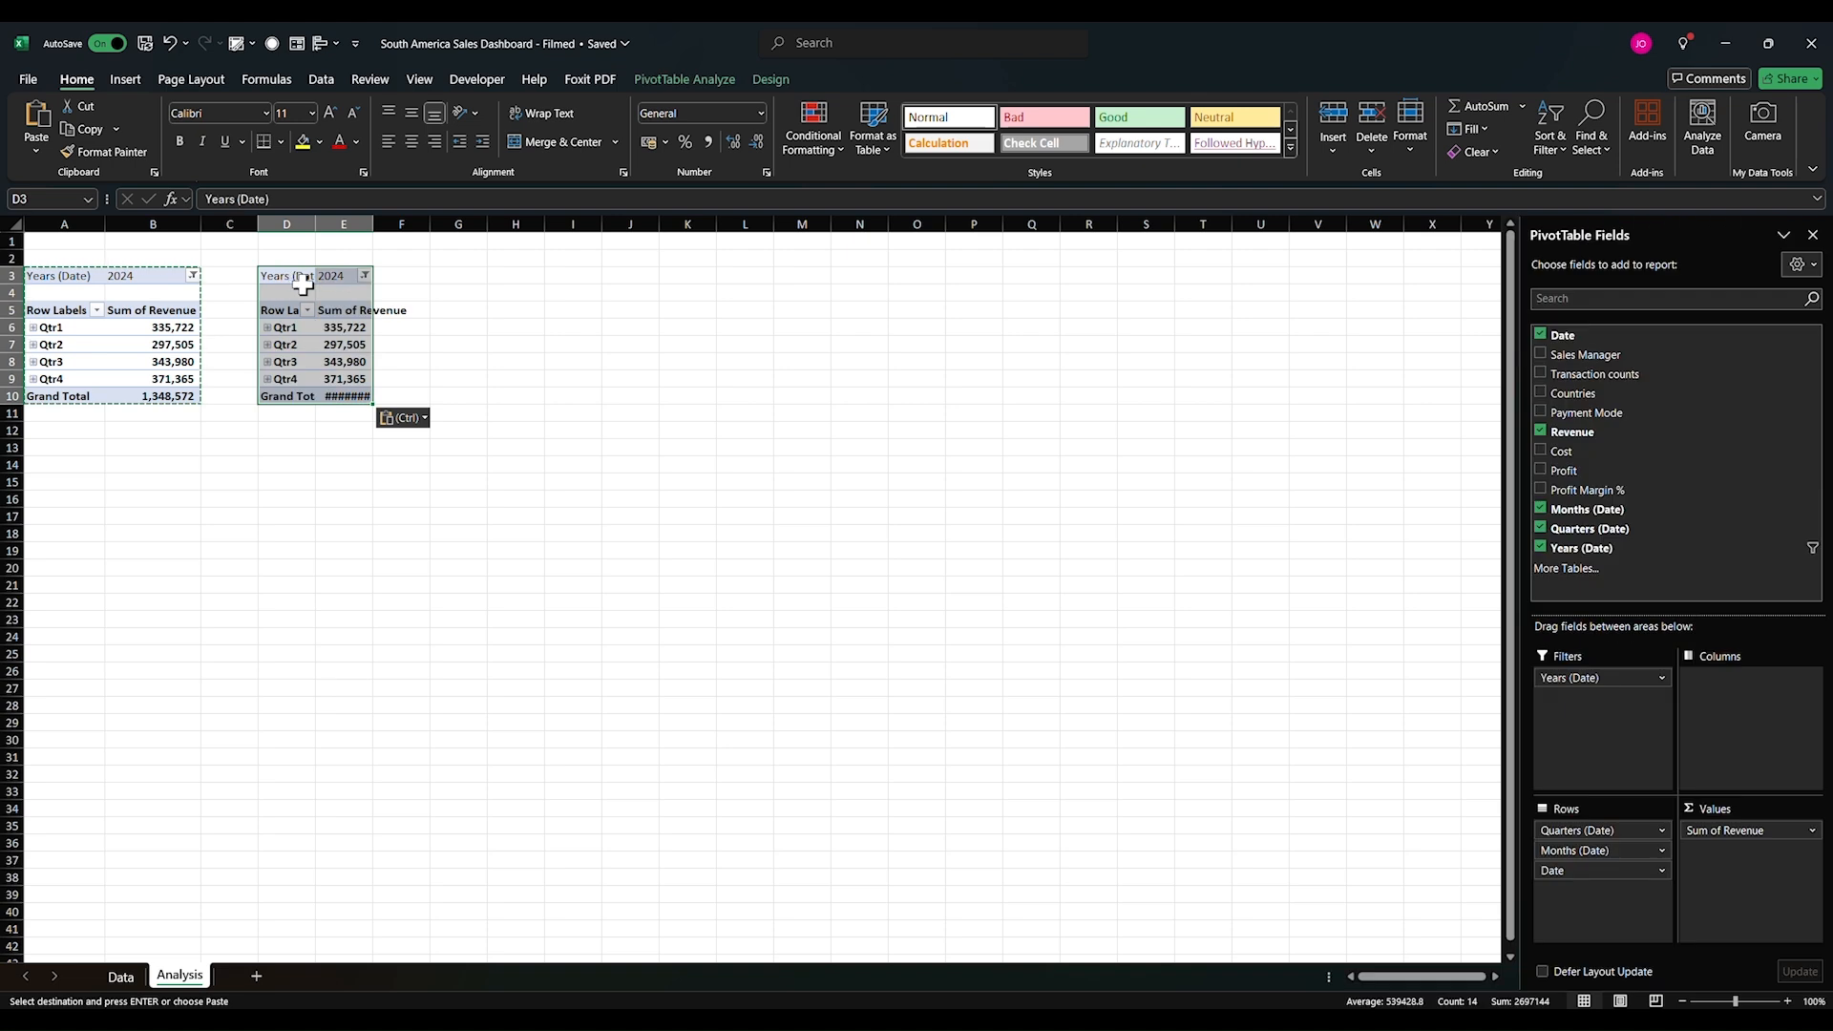
Step: Replace the Revenue field with Cost as the values of the duplicated PivotTable
left_click(332, 348)
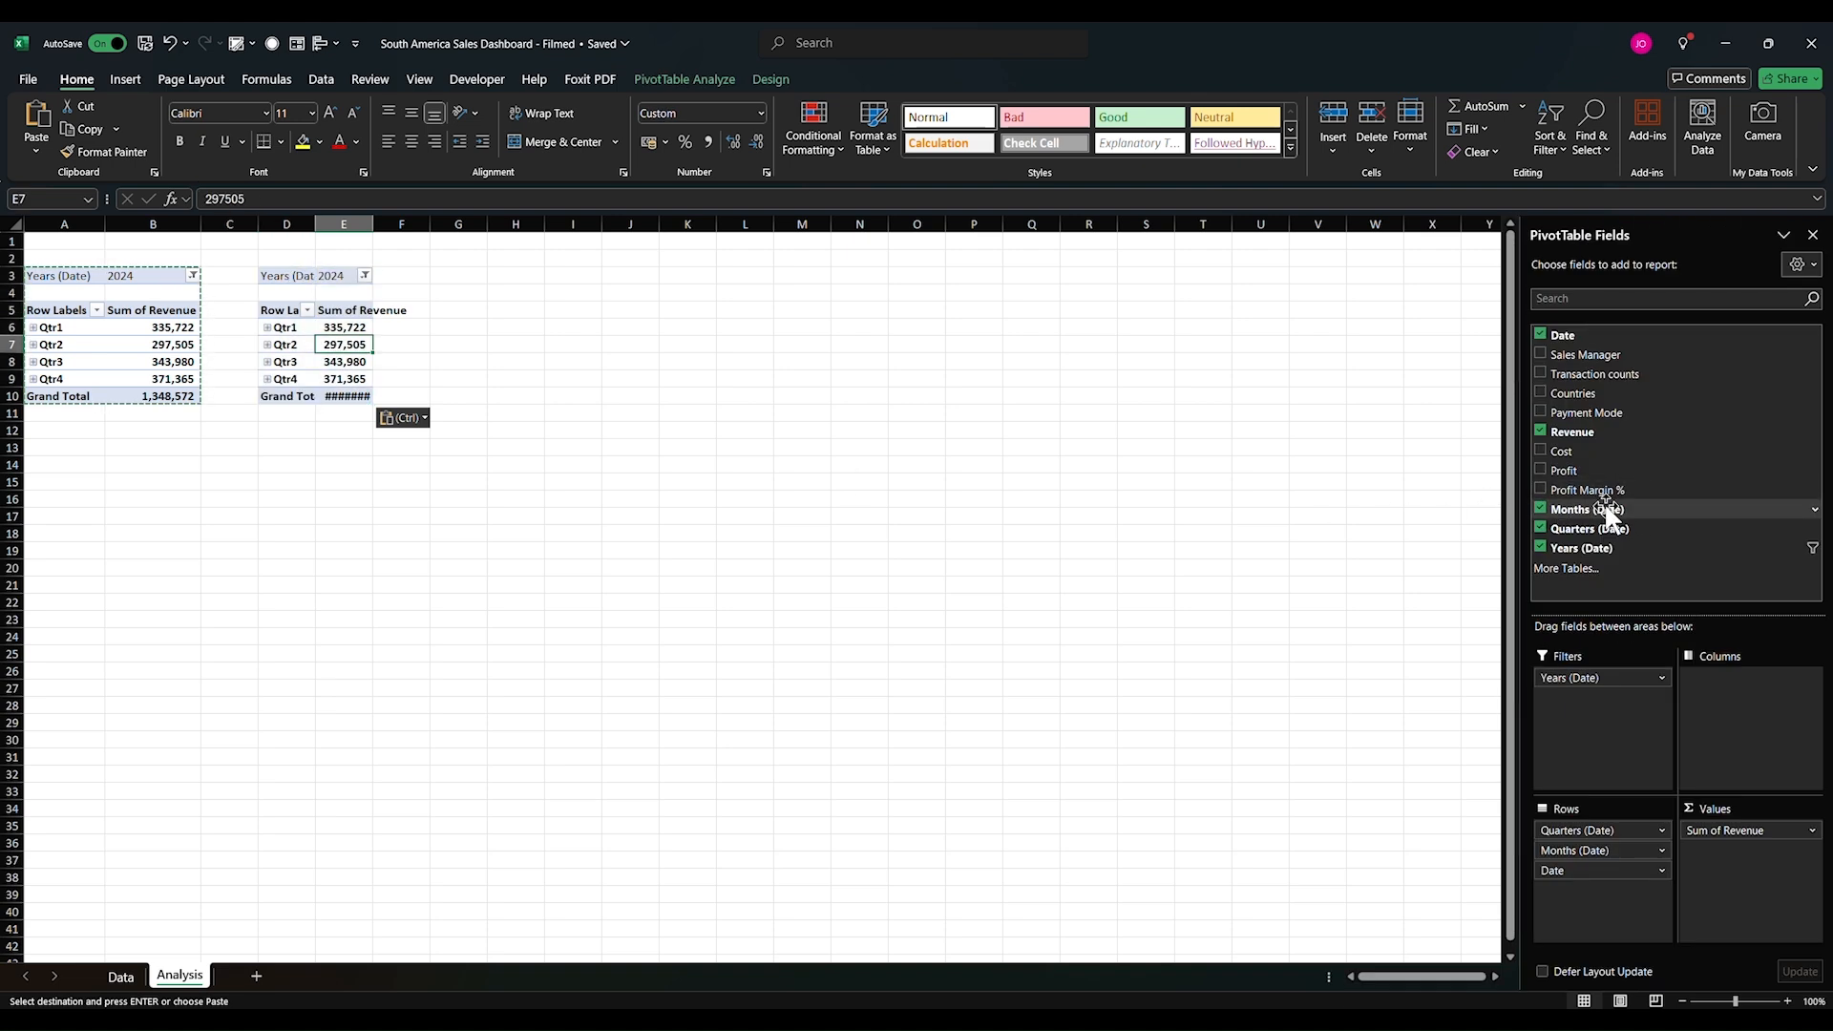
left_click(1541, 433)
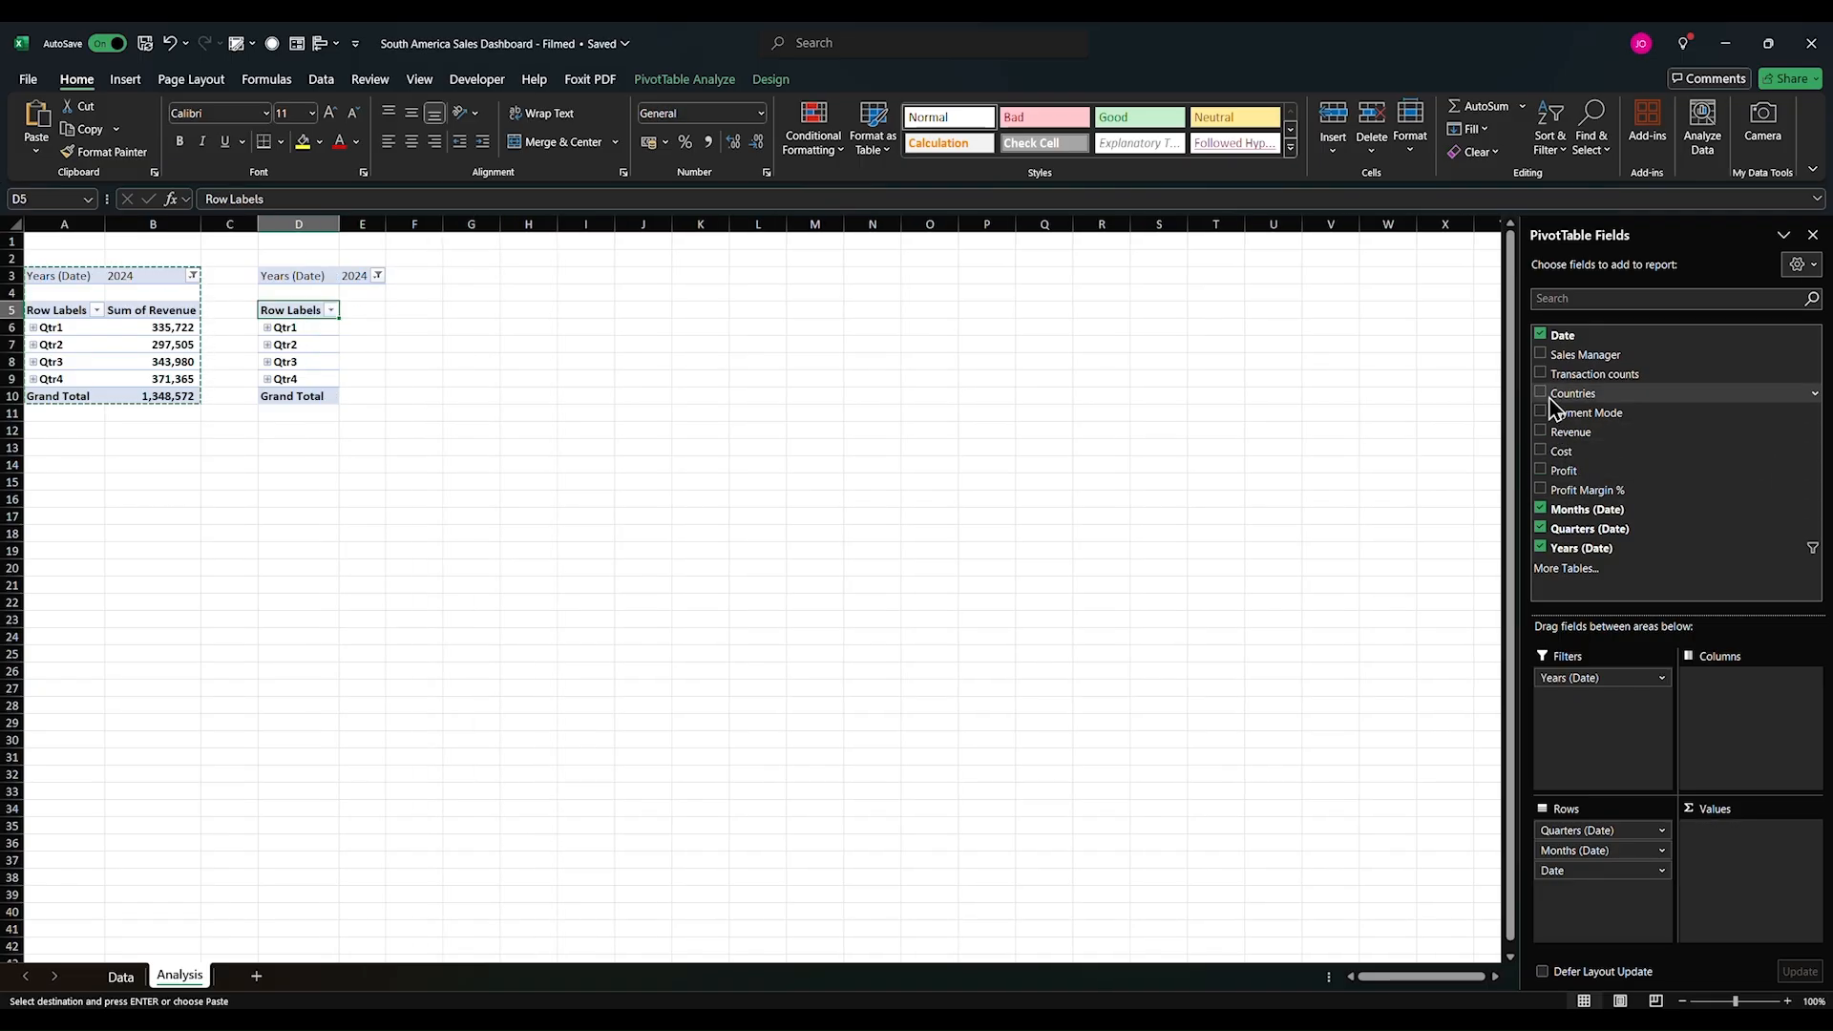
left_click(1543, 450)
Step: Label the two PivotTables by entering Revenue in cell A2 and Cost in cell D2
left_click(32, 250)
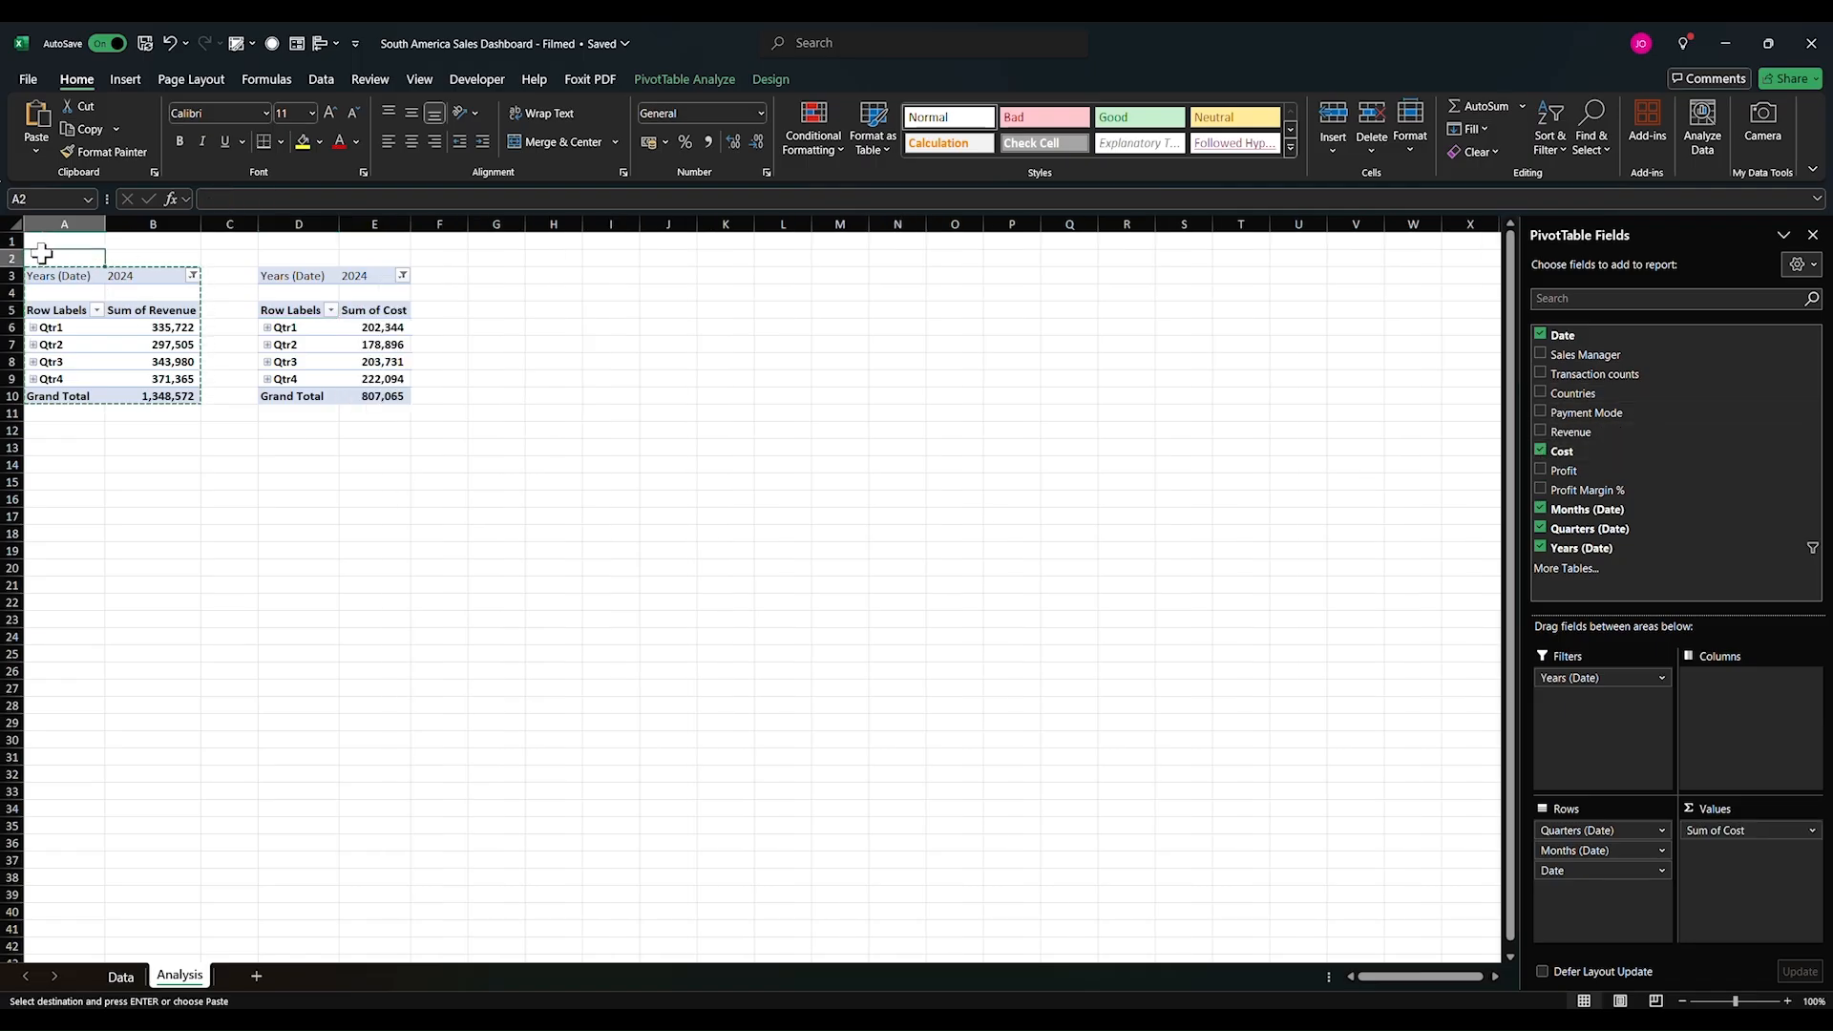
type("Re")
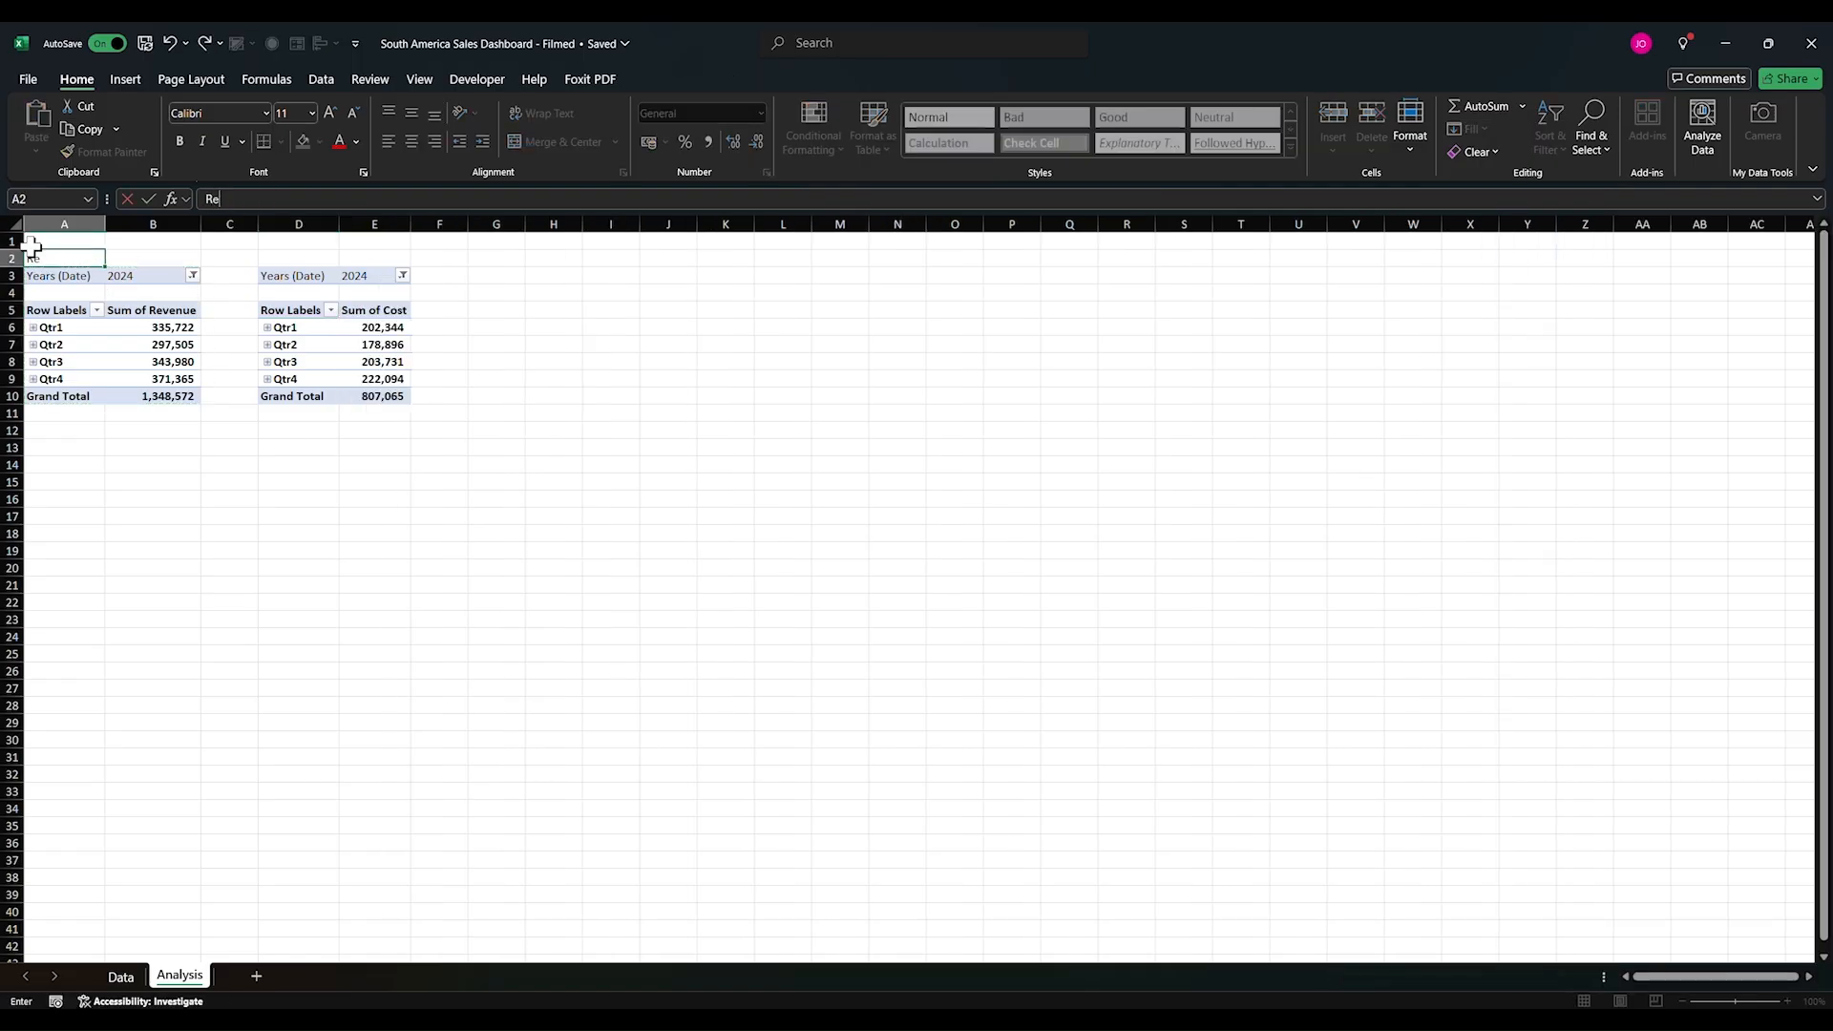
type("venue")
key("Tab")
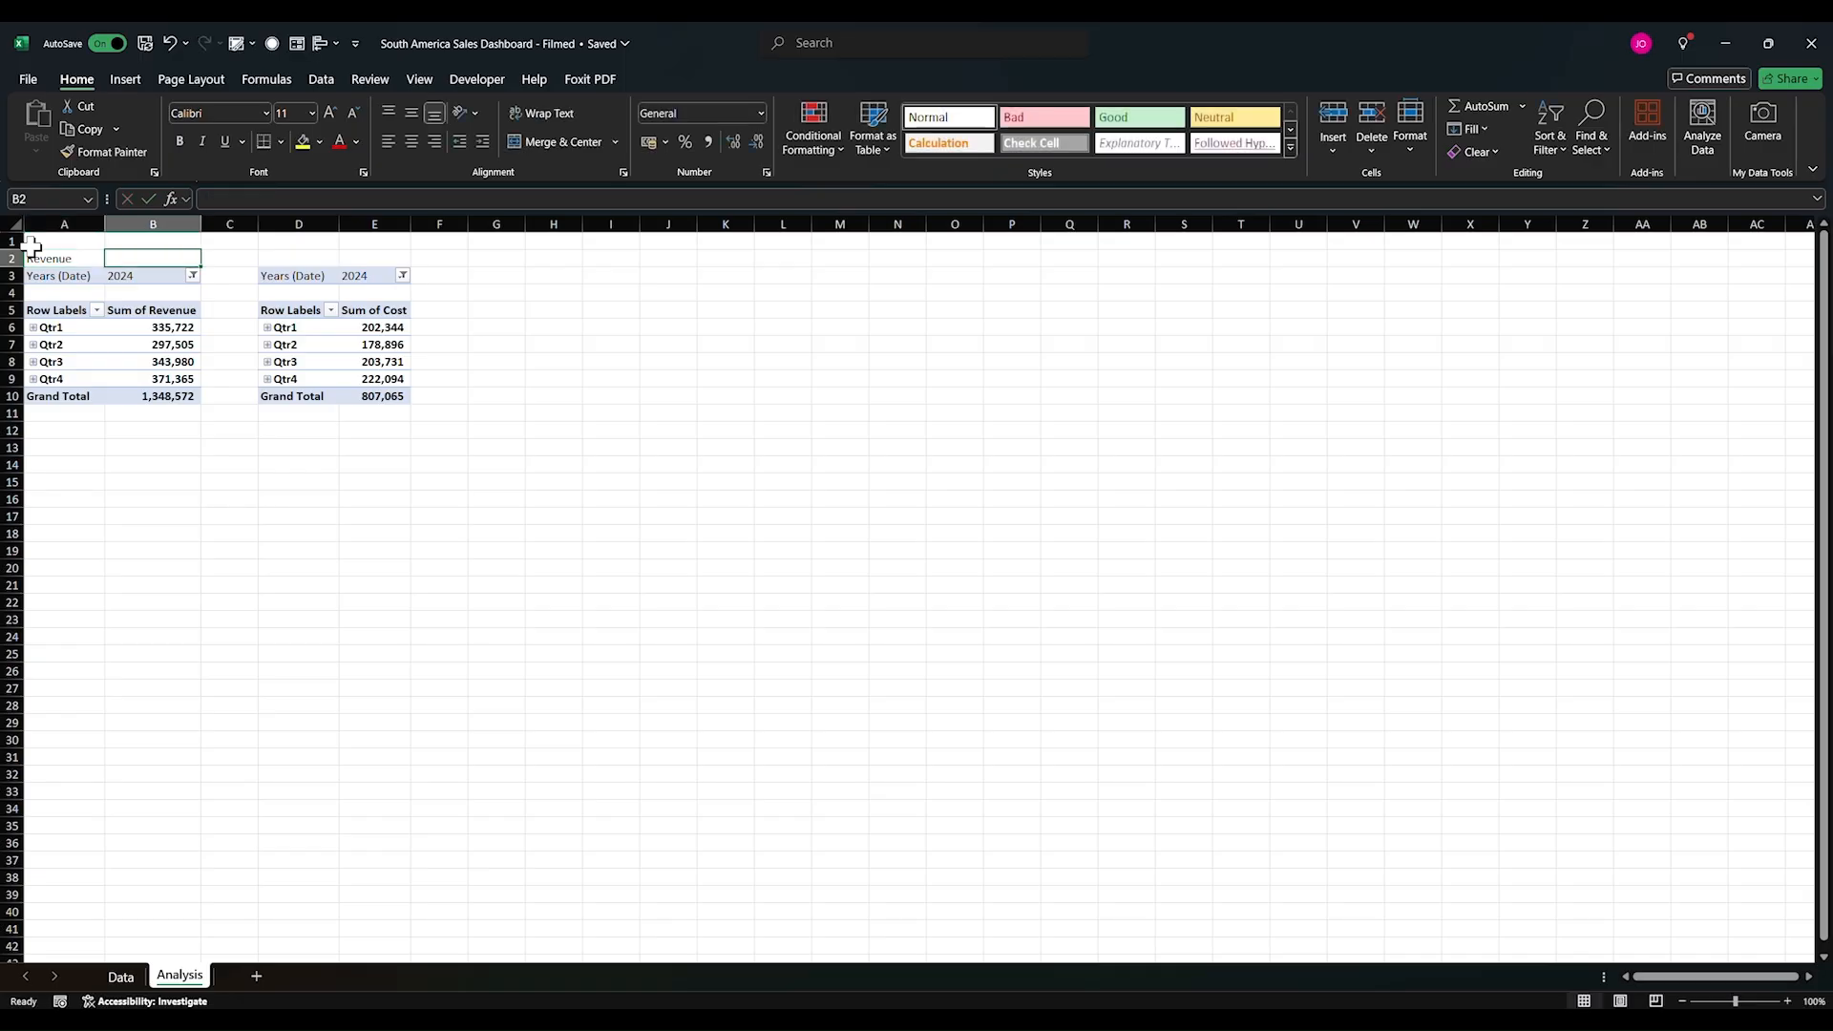
left_click(293, 260)
type("C")
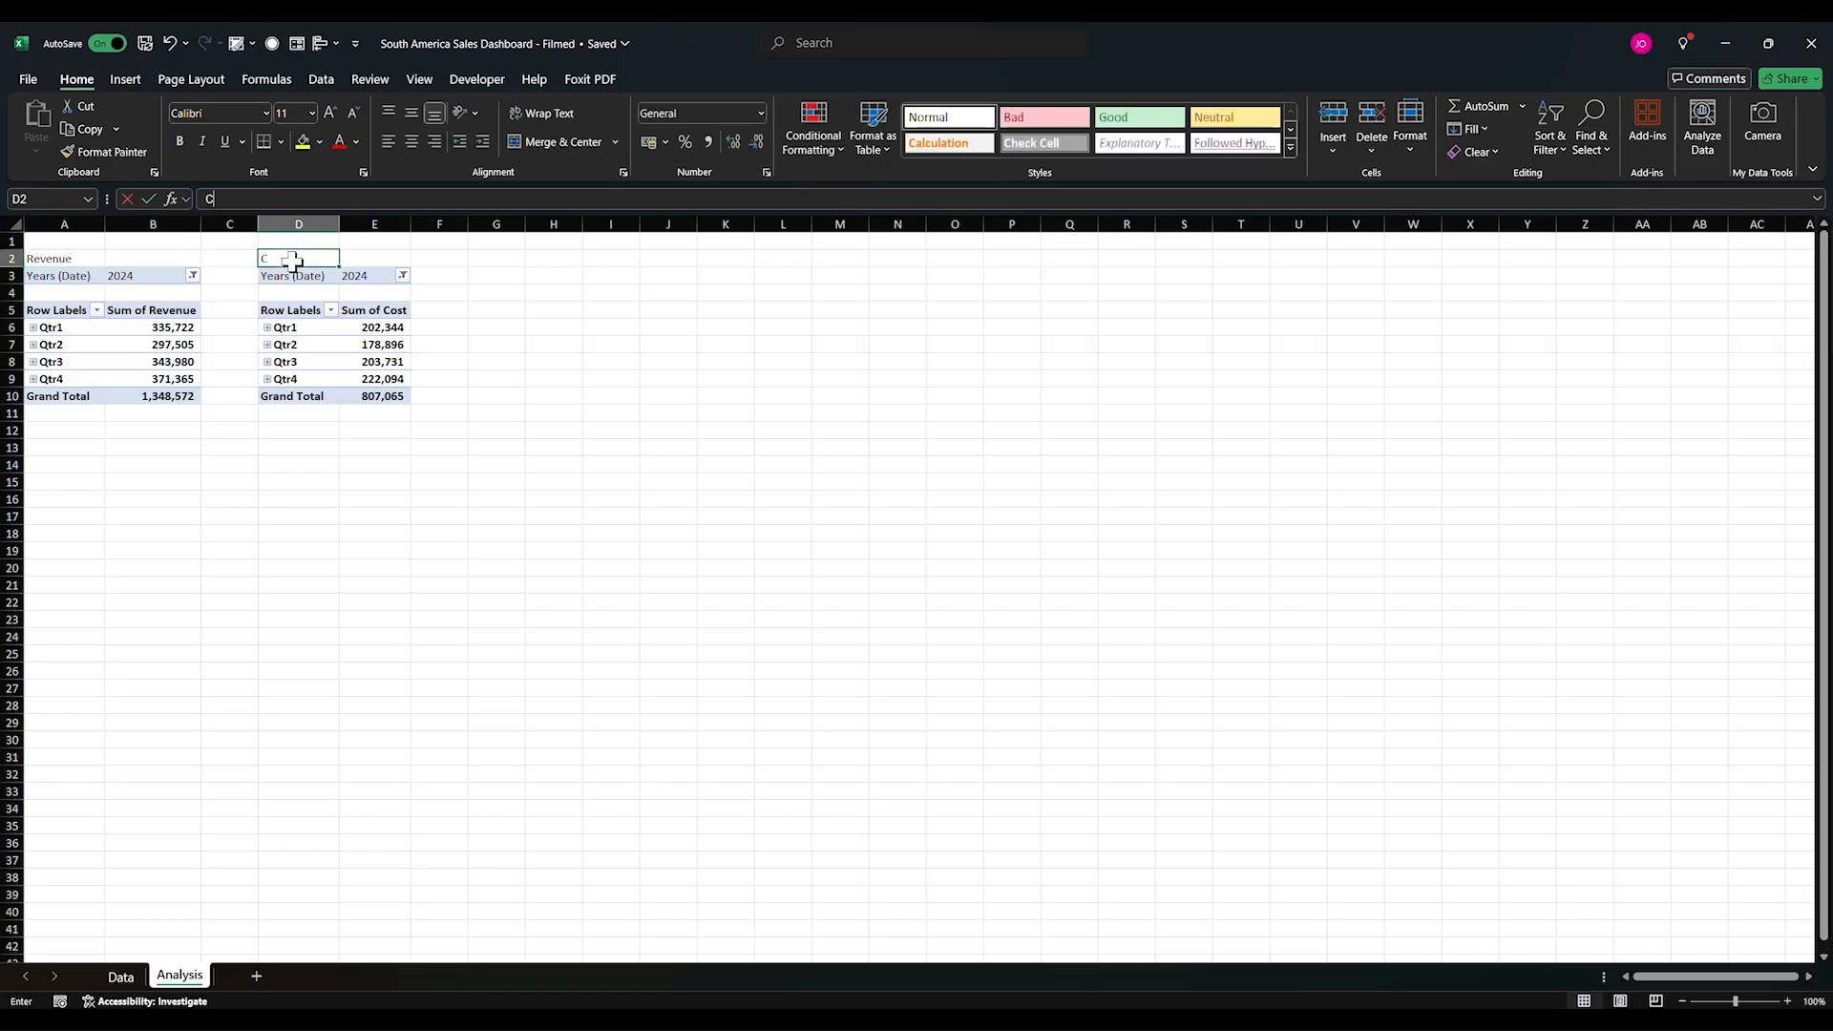
type("o")
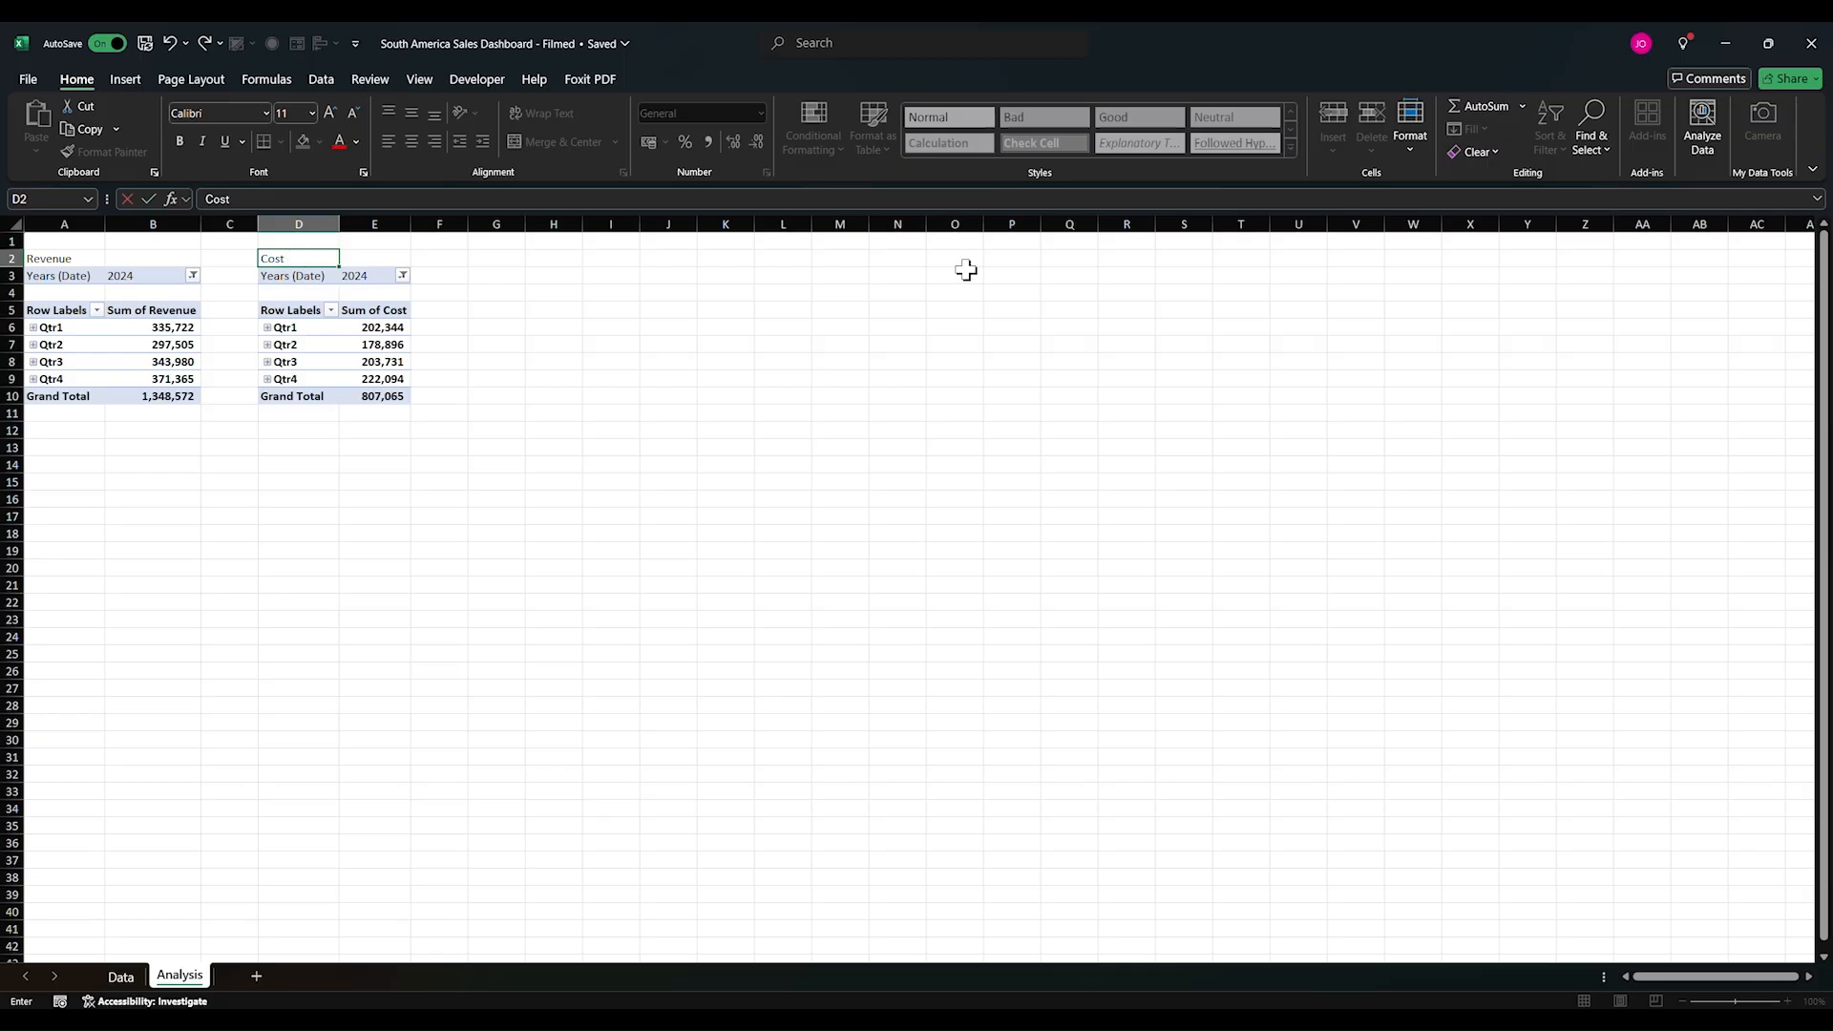
type("st")
key("Tab")
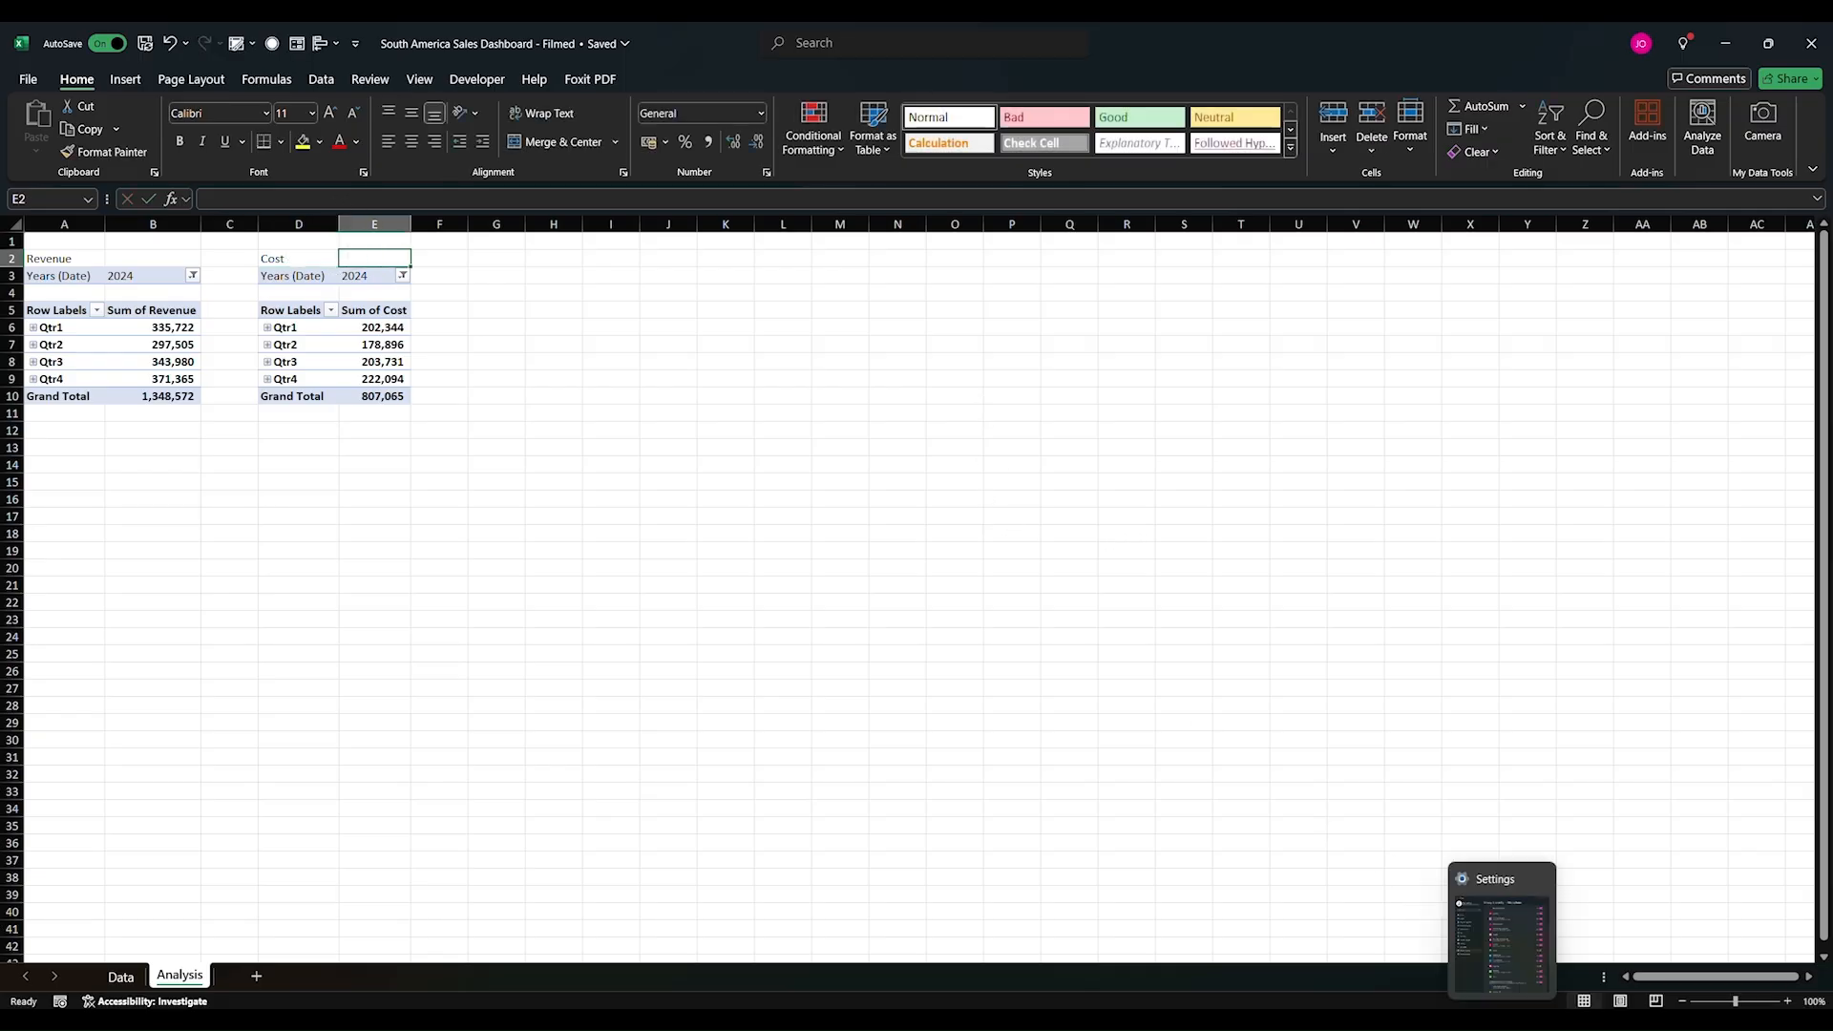
left_click(285, 254)
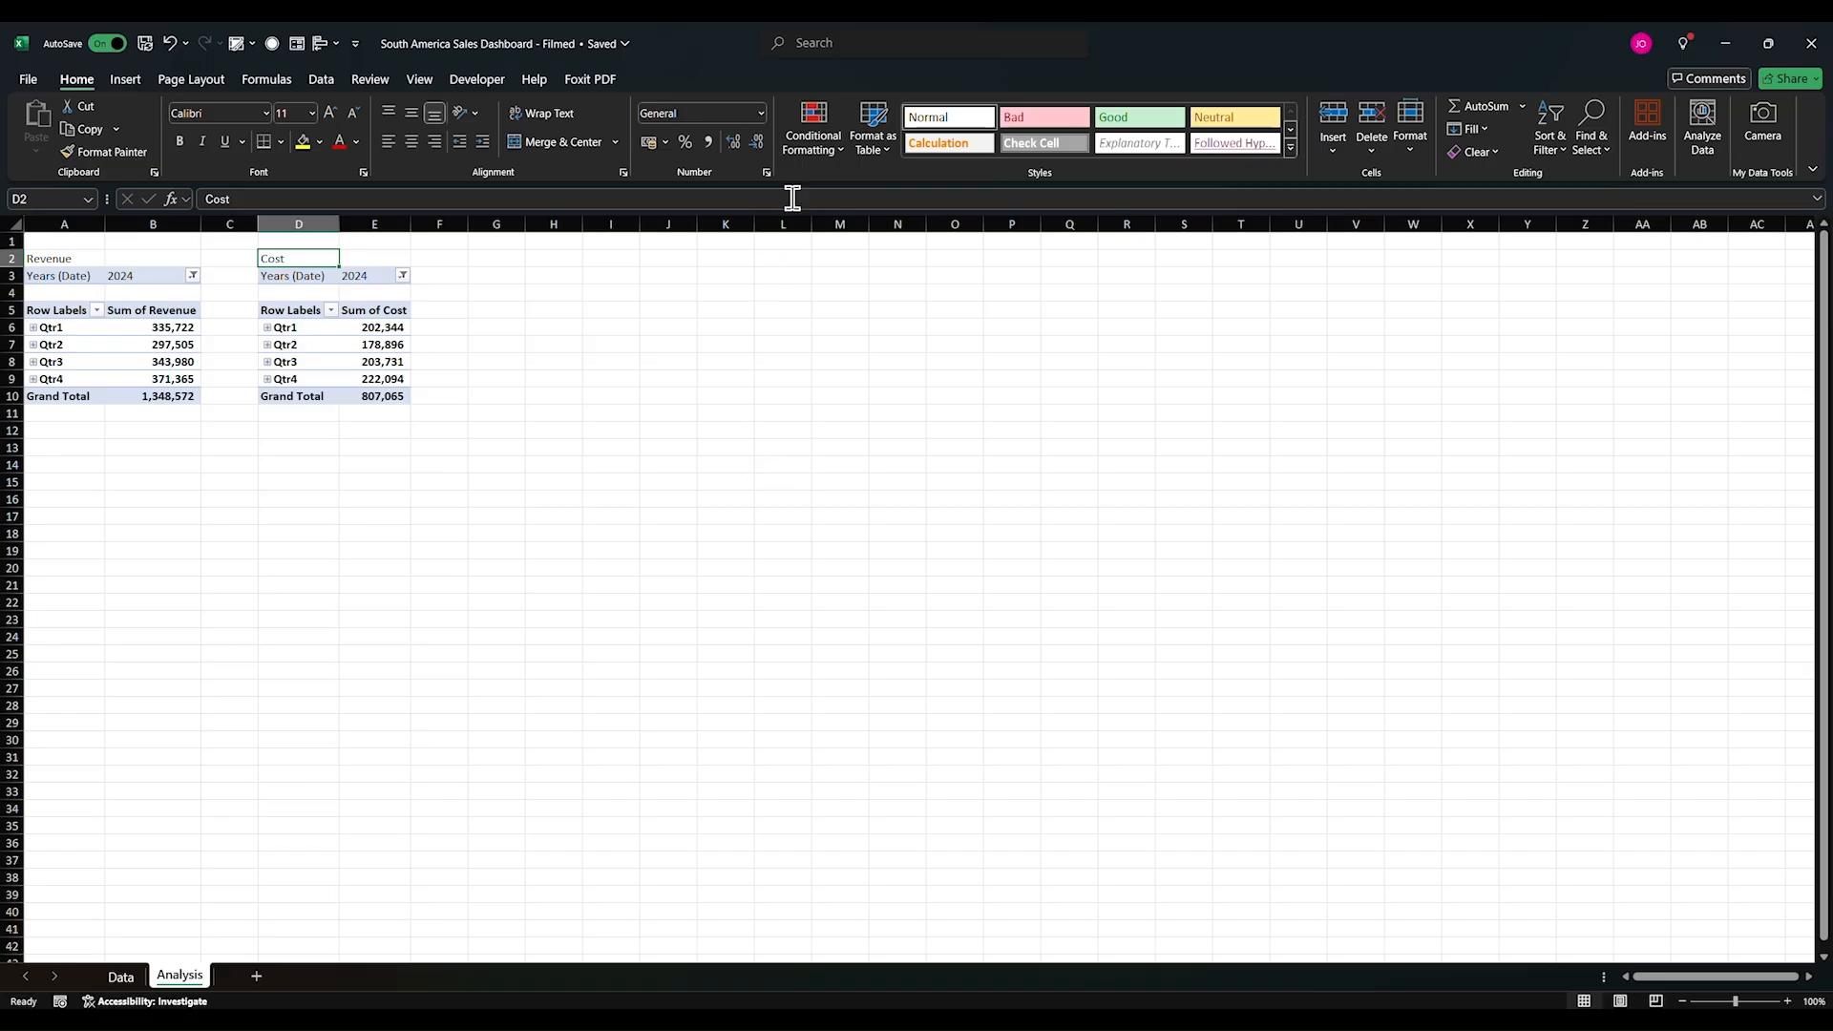
key("alt+Tab")
key("alt+Tab")
left_click_drag(281, 256, 386, 386)
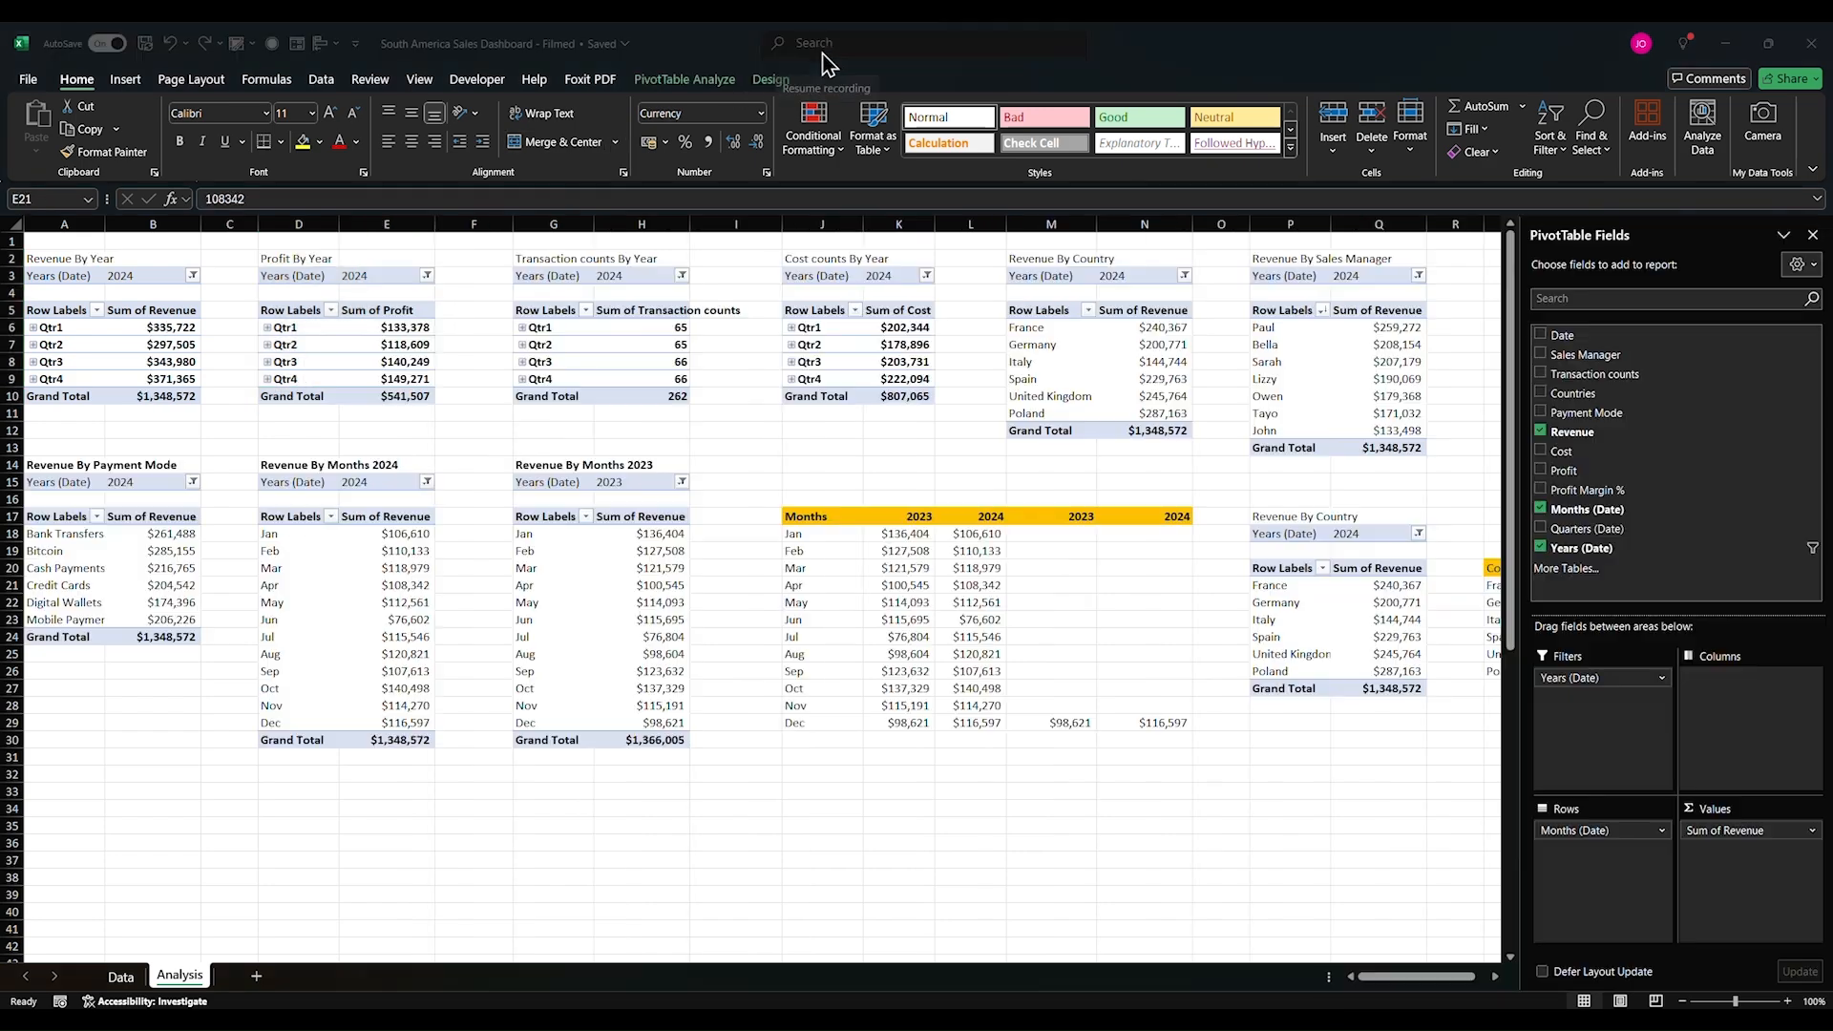
left_click(419, 800)
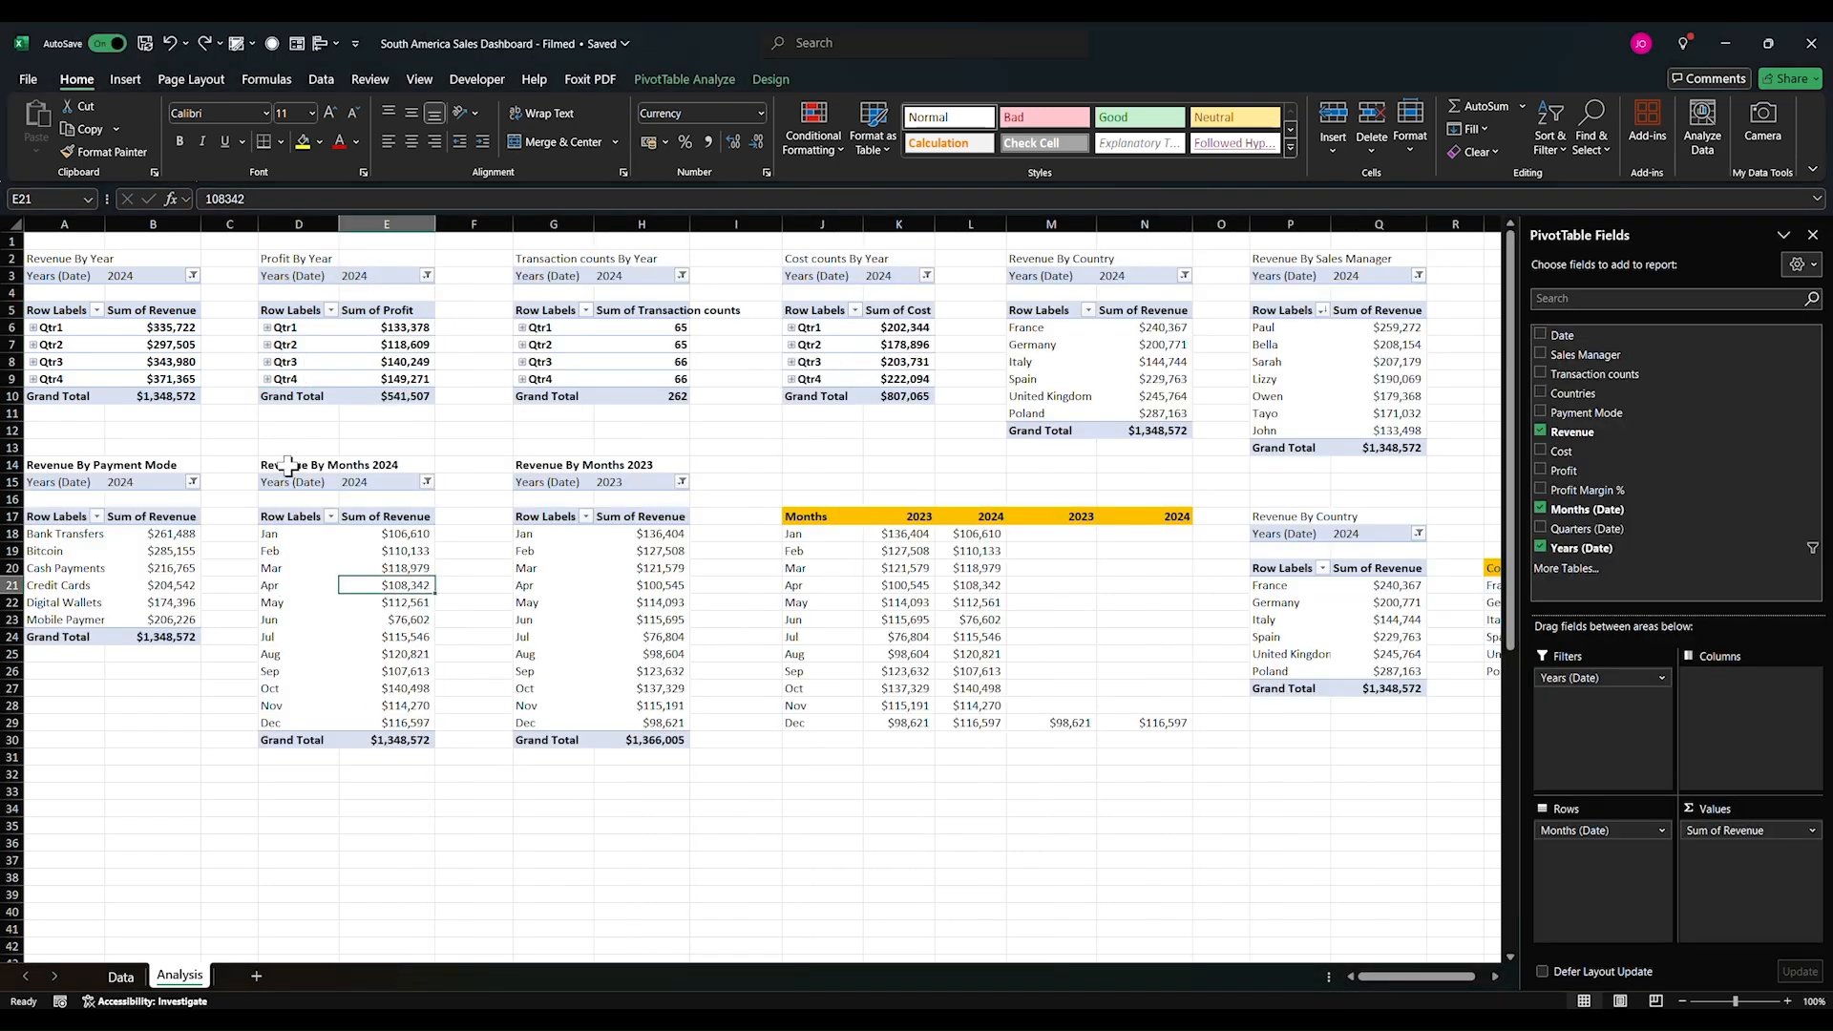
left_click_drag(289, 466, 390, 473)
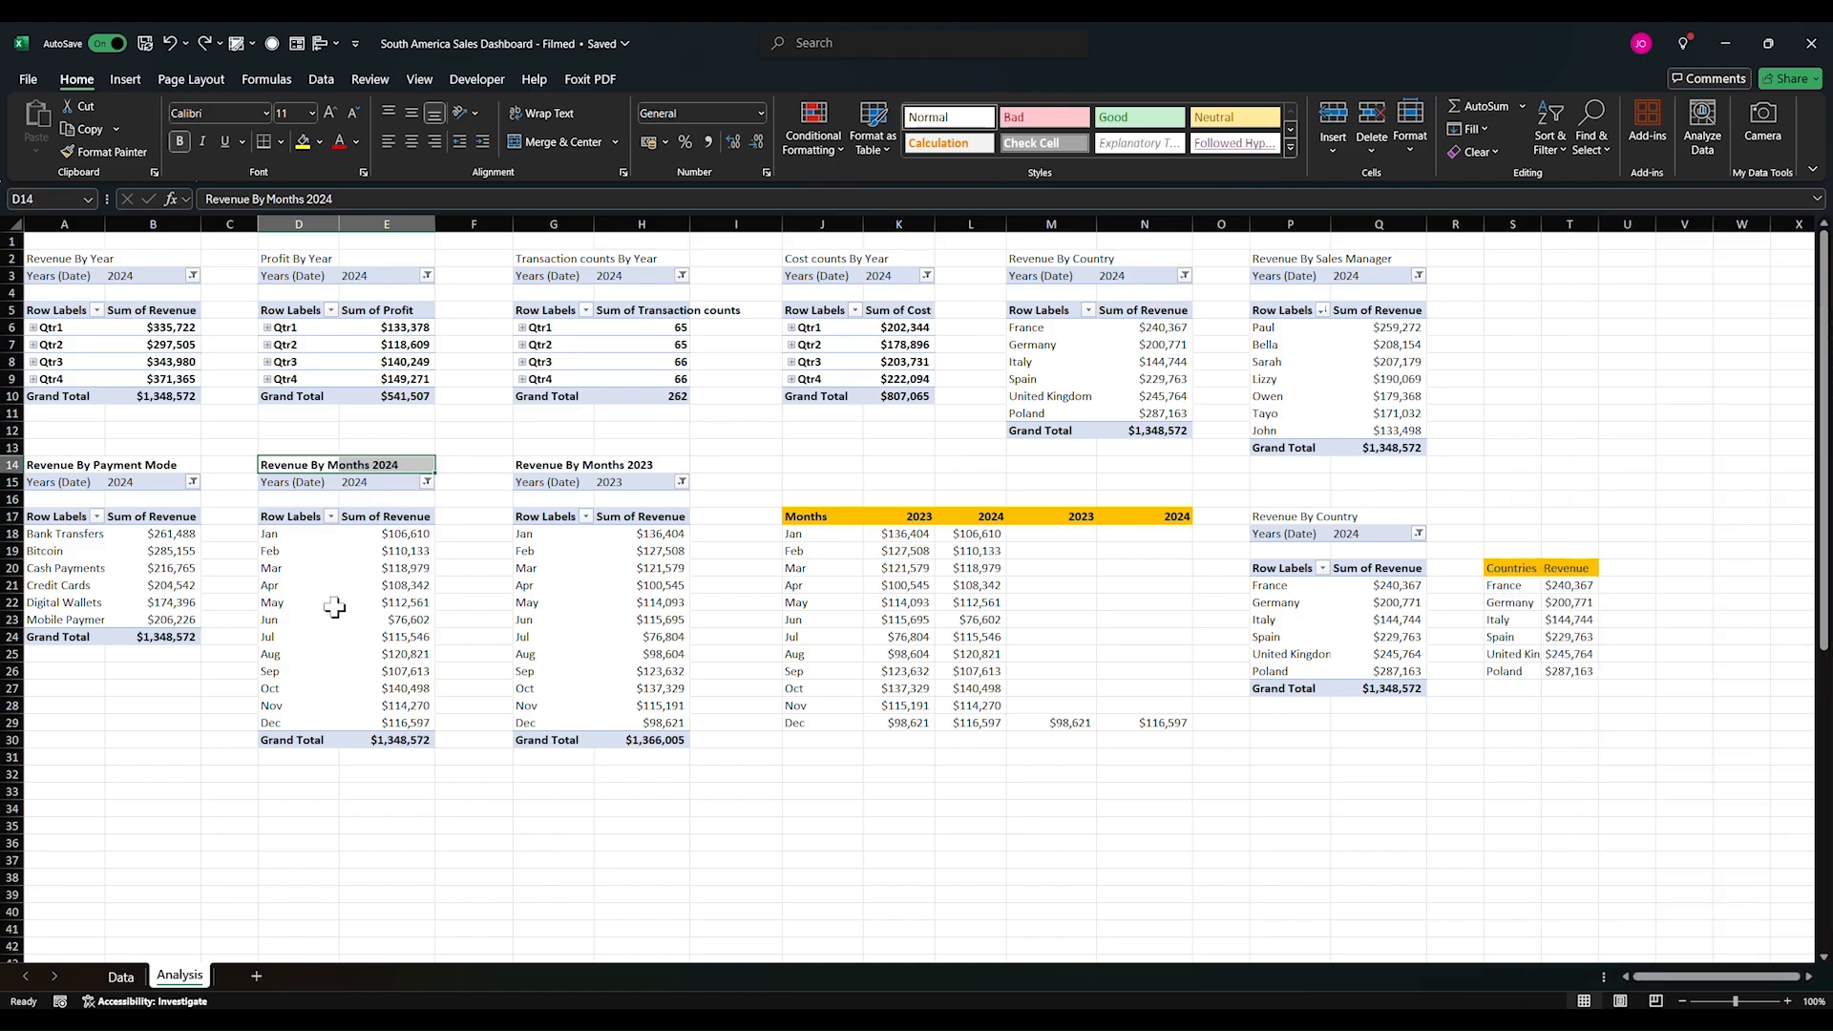
left_click(329, 618)
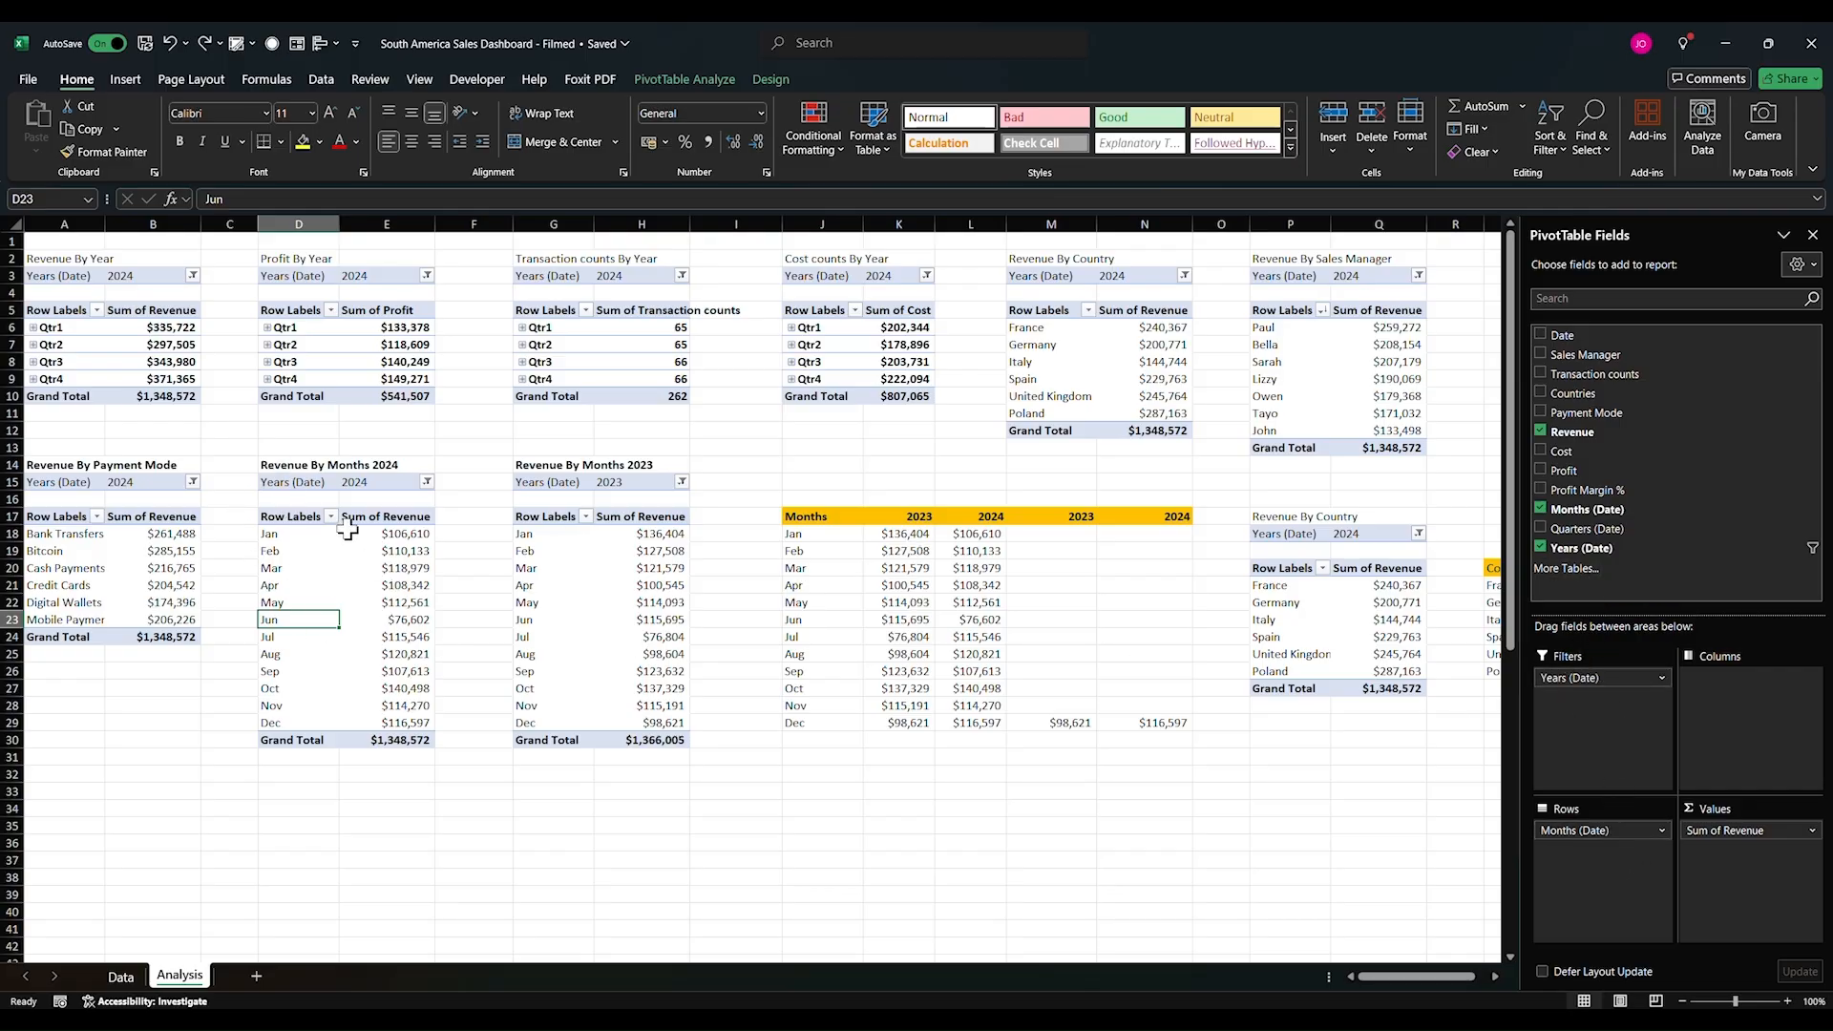
Step: Filter the Revenue By Months 2023 PivotTable to the year 2023
left_click(669, 483)
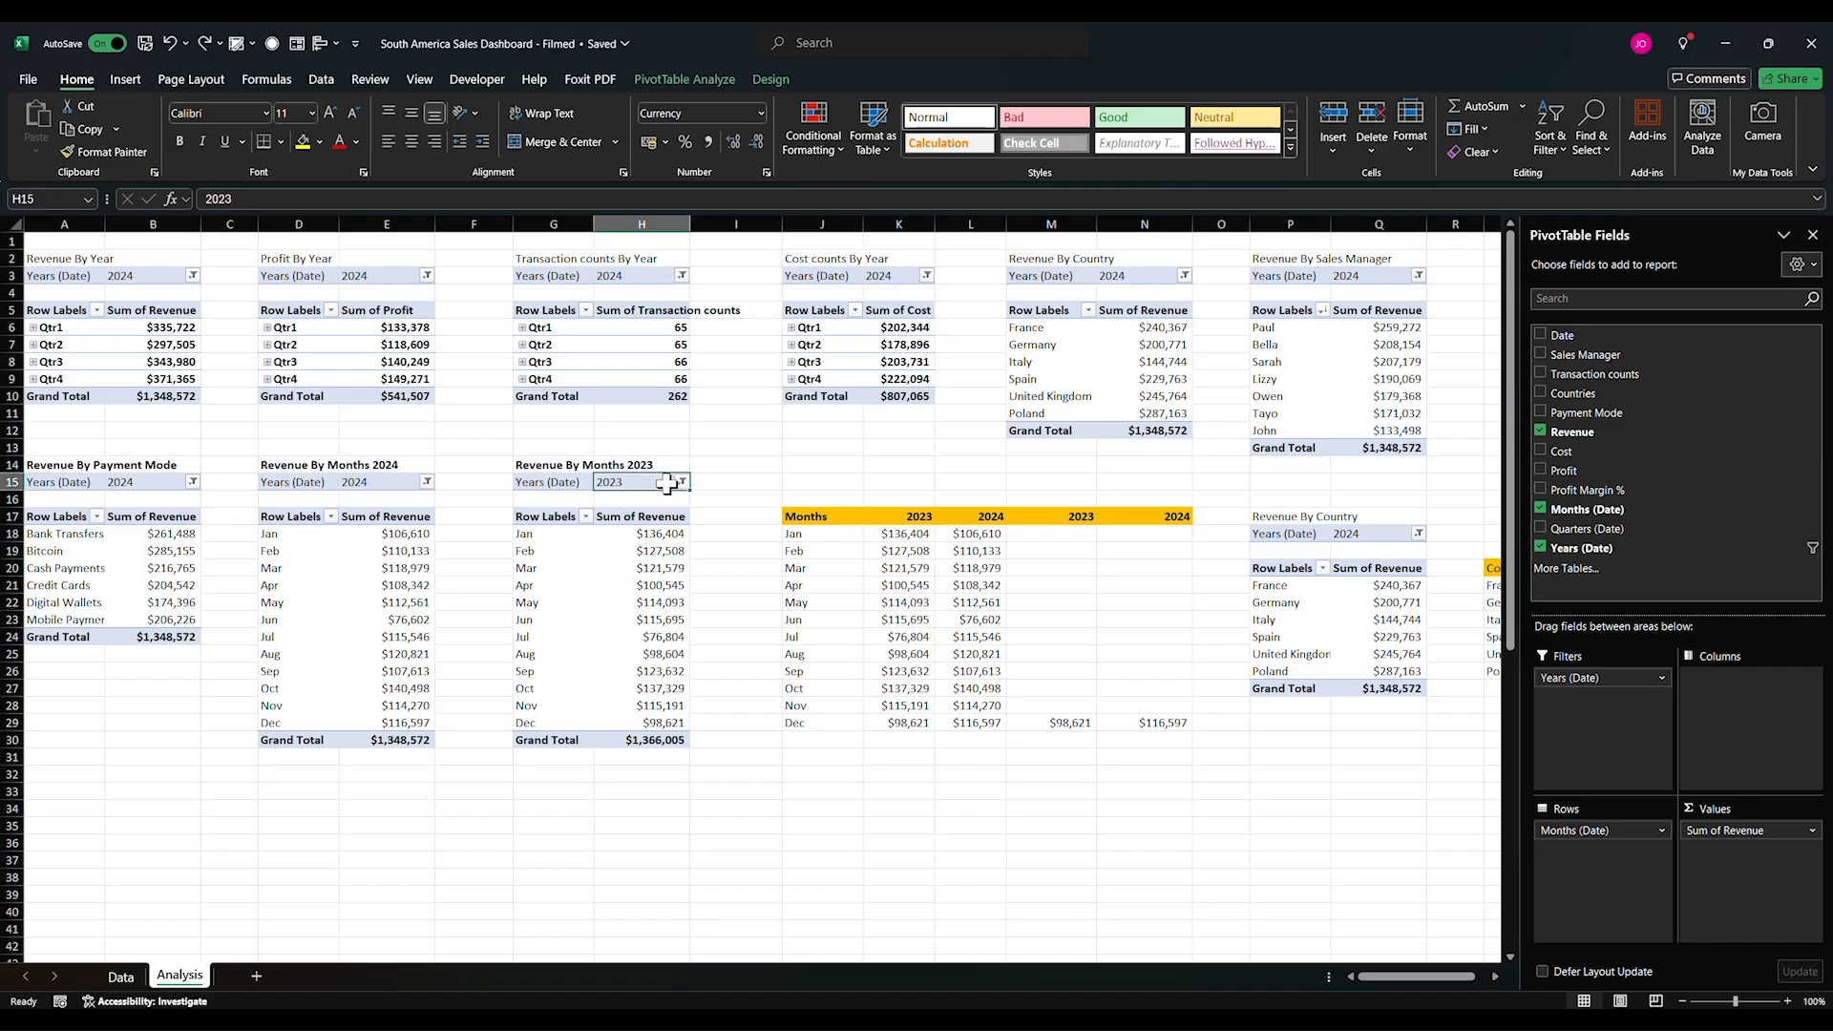
left_click(682, 482)
left_click(505, 589)
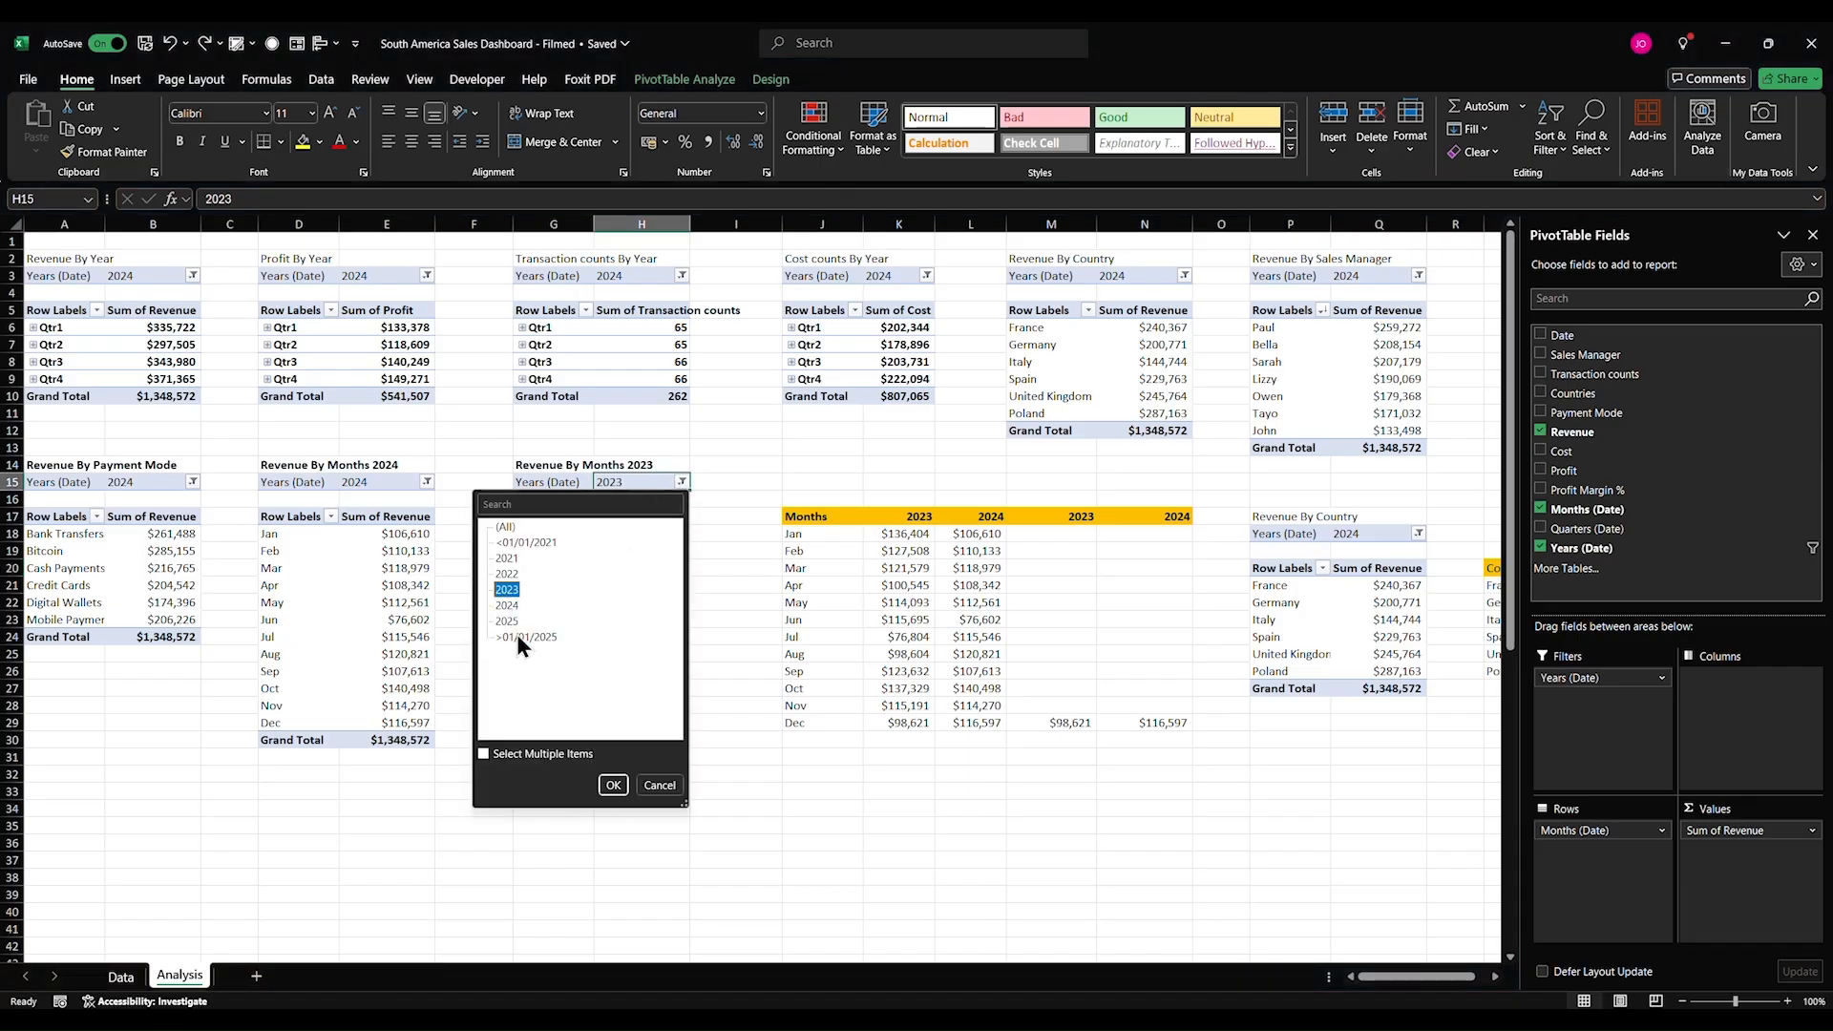
left_click(613, 784)
left_click(823, 822)
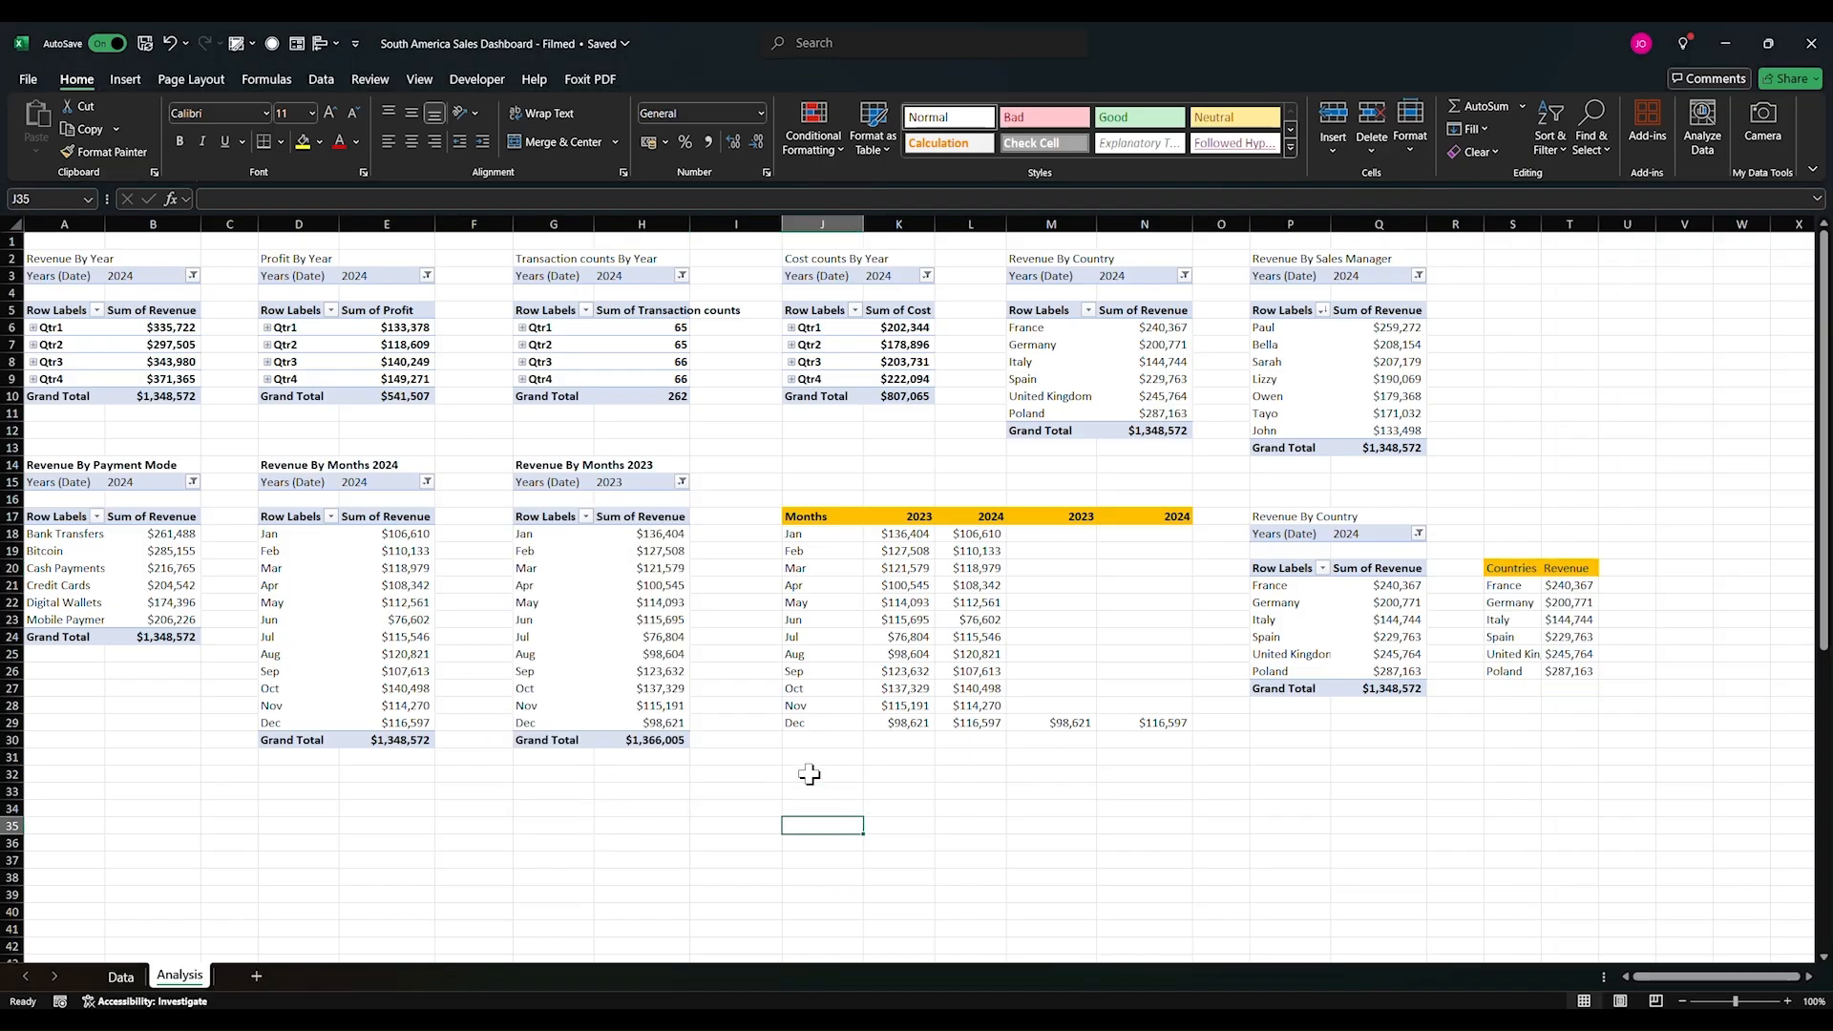
Step: Link J18 in the Months column to D18 and fill the formula down to December in J29
left_click(809, 516)
left_click(827, 581)
left_click(823, 514)
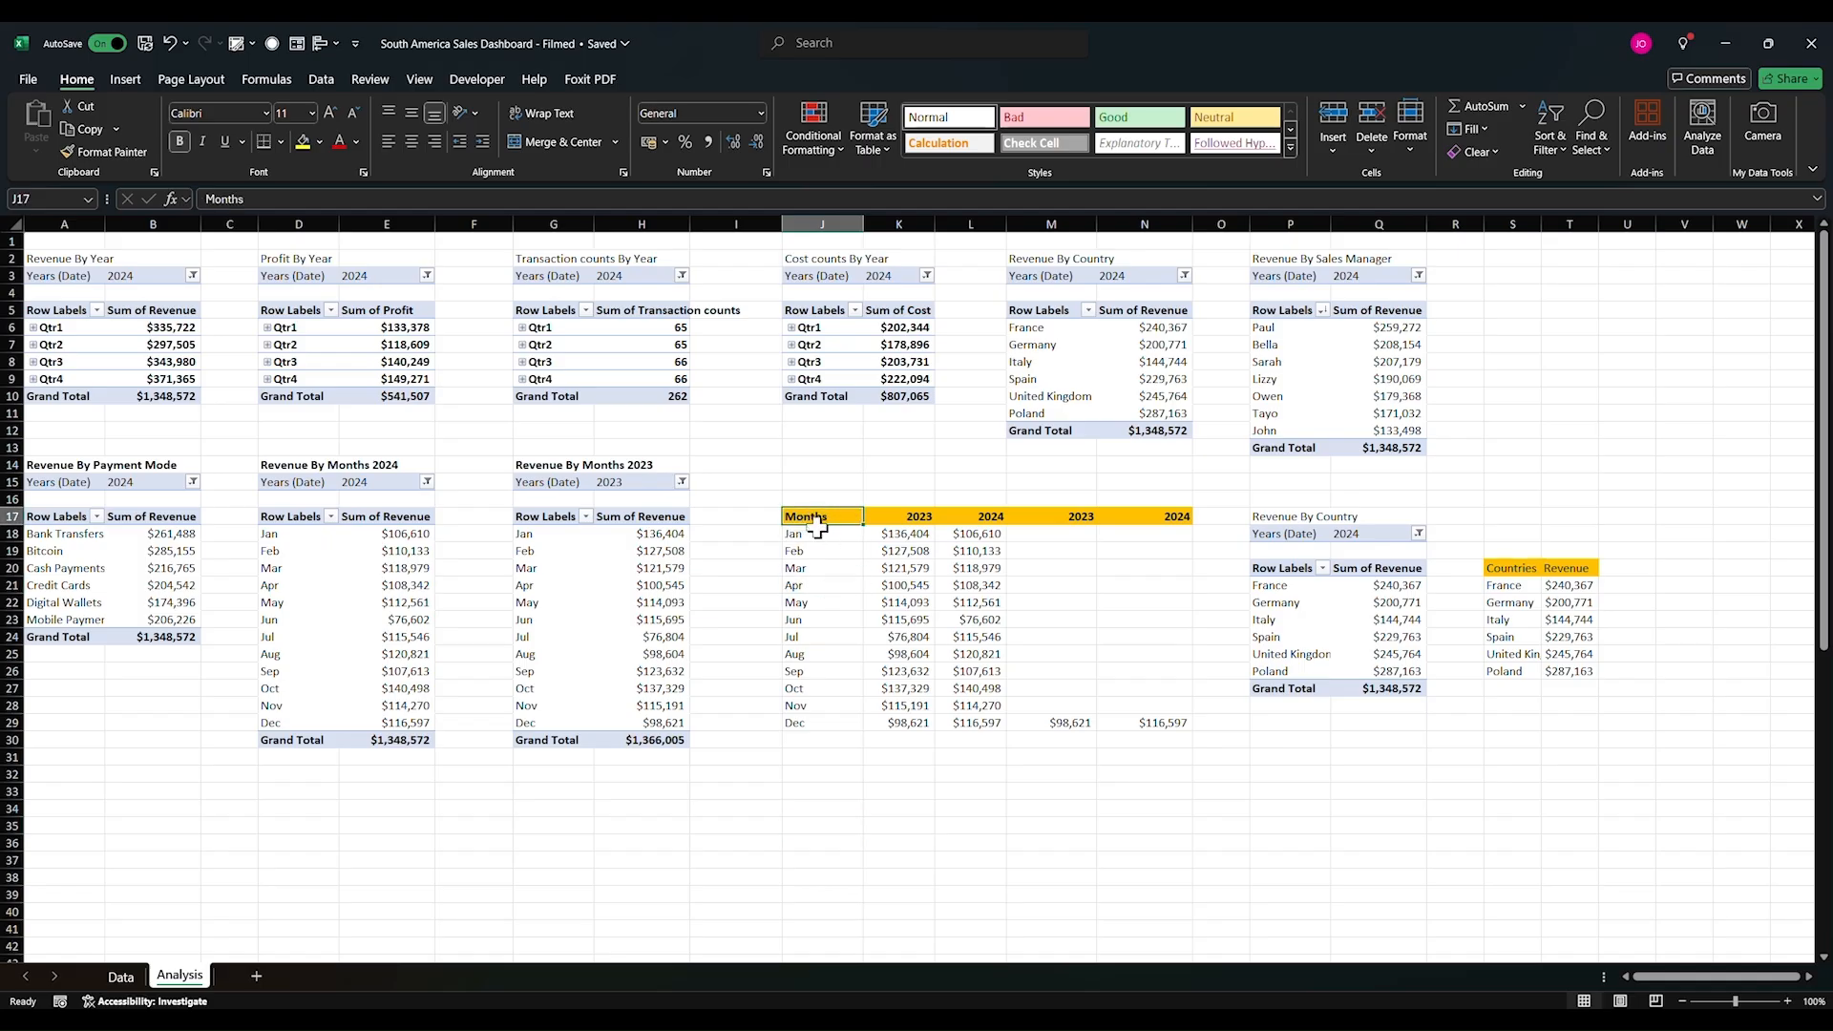
left_click_drag(816, 533, 818, 585)
key("ctrl+v")
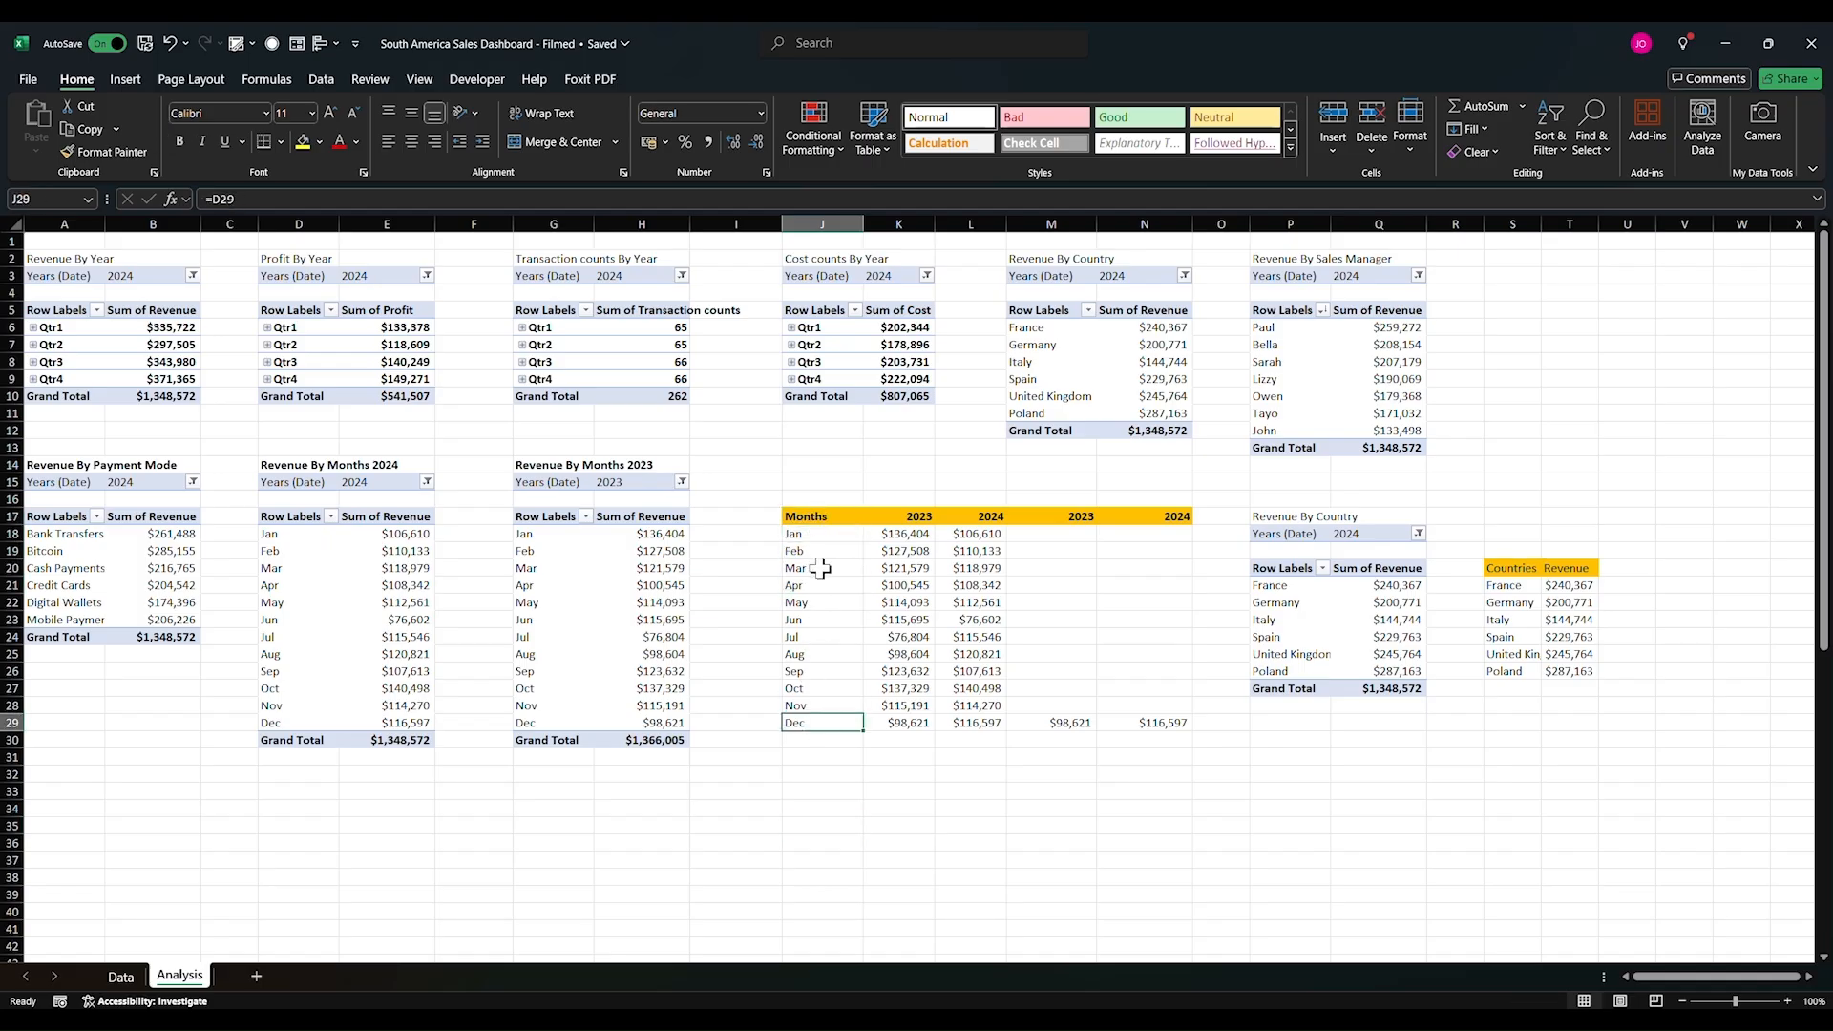
left_click(823, 540)
type("=")
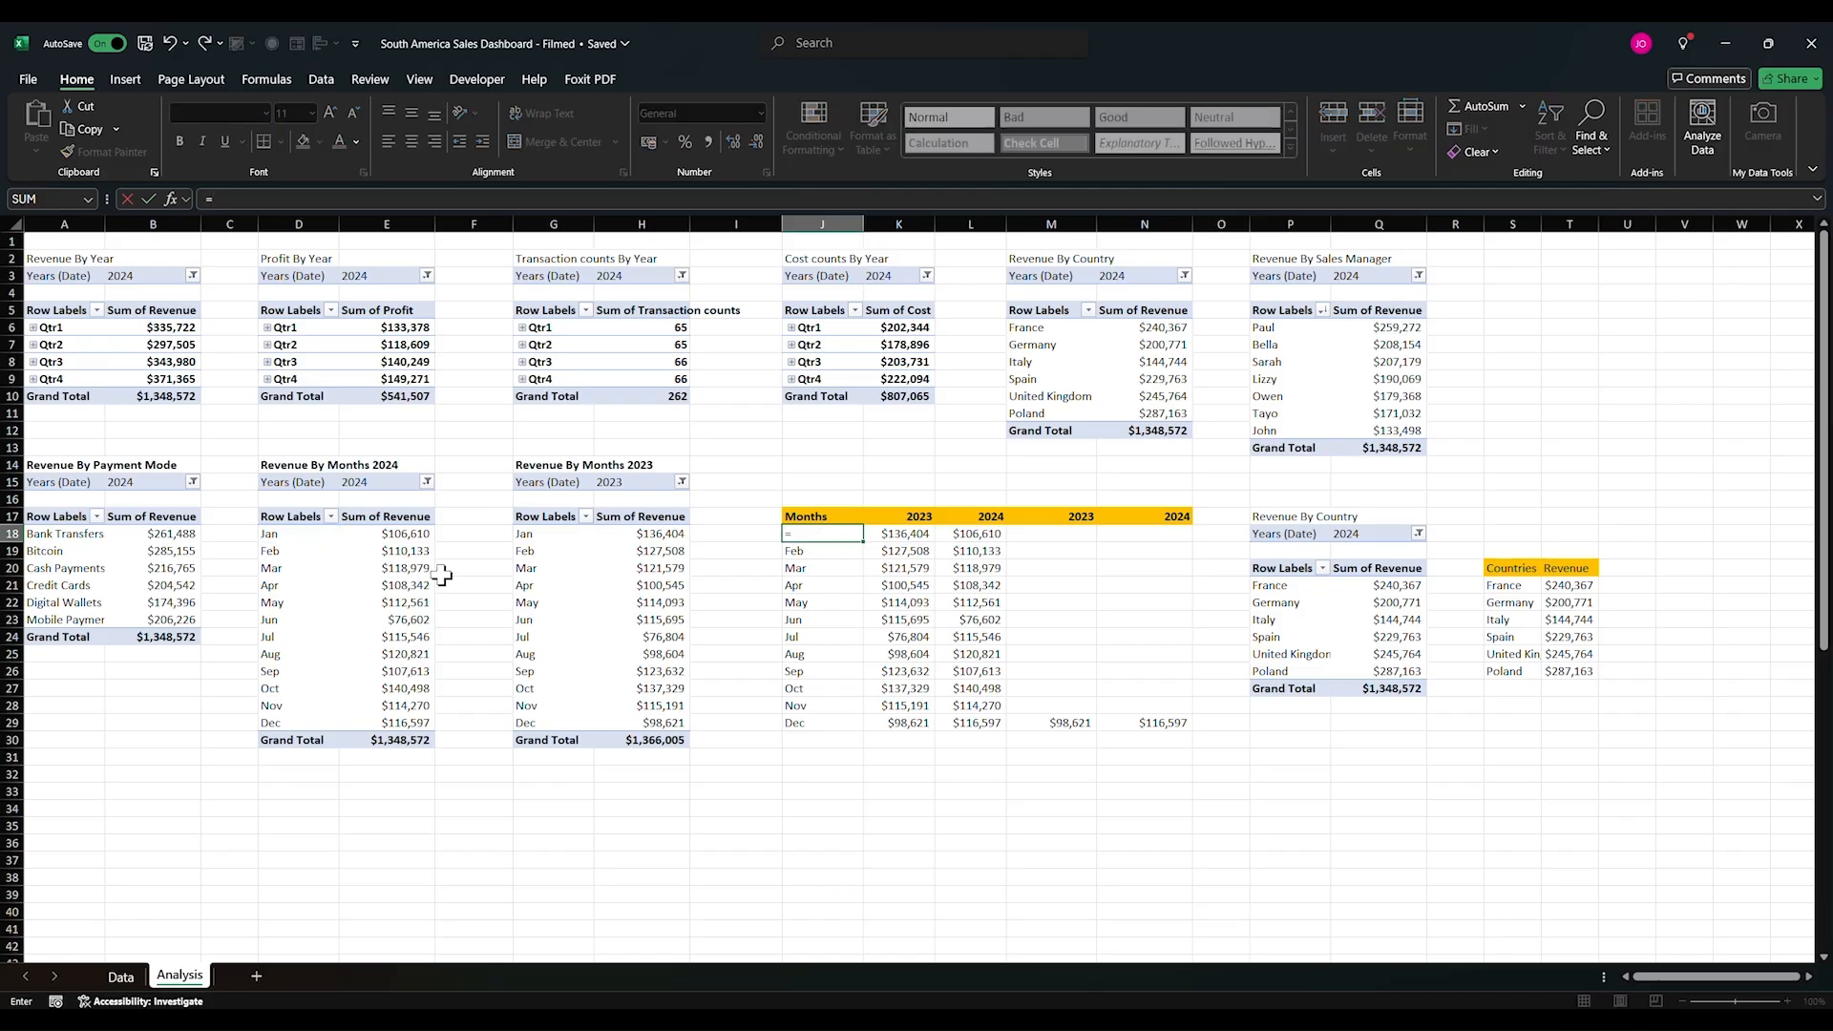
left_click(290, 534)
key("Return")
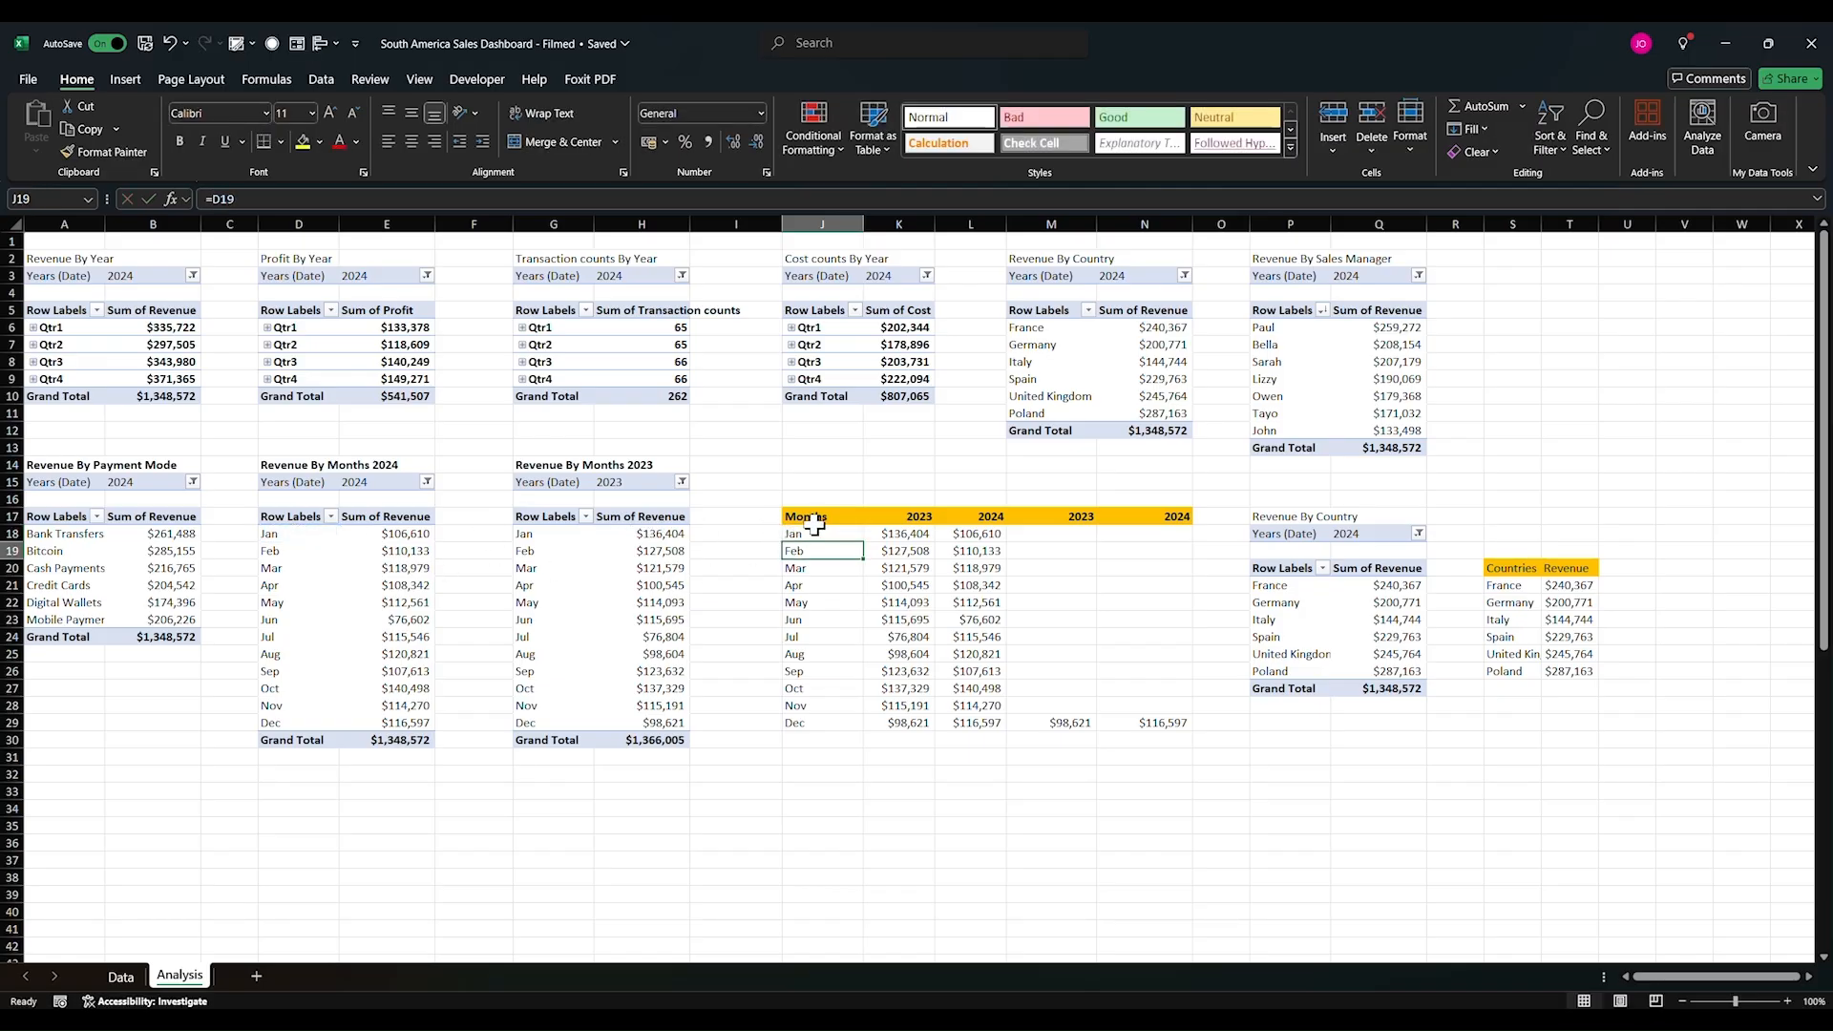
left_click(840, 536)
left_click_drag(861, 541, 852, 730)
Step: Clear the 2023 and 2024 monthly revenue values in K18:L29 of the Months table
left_click(903, 537)
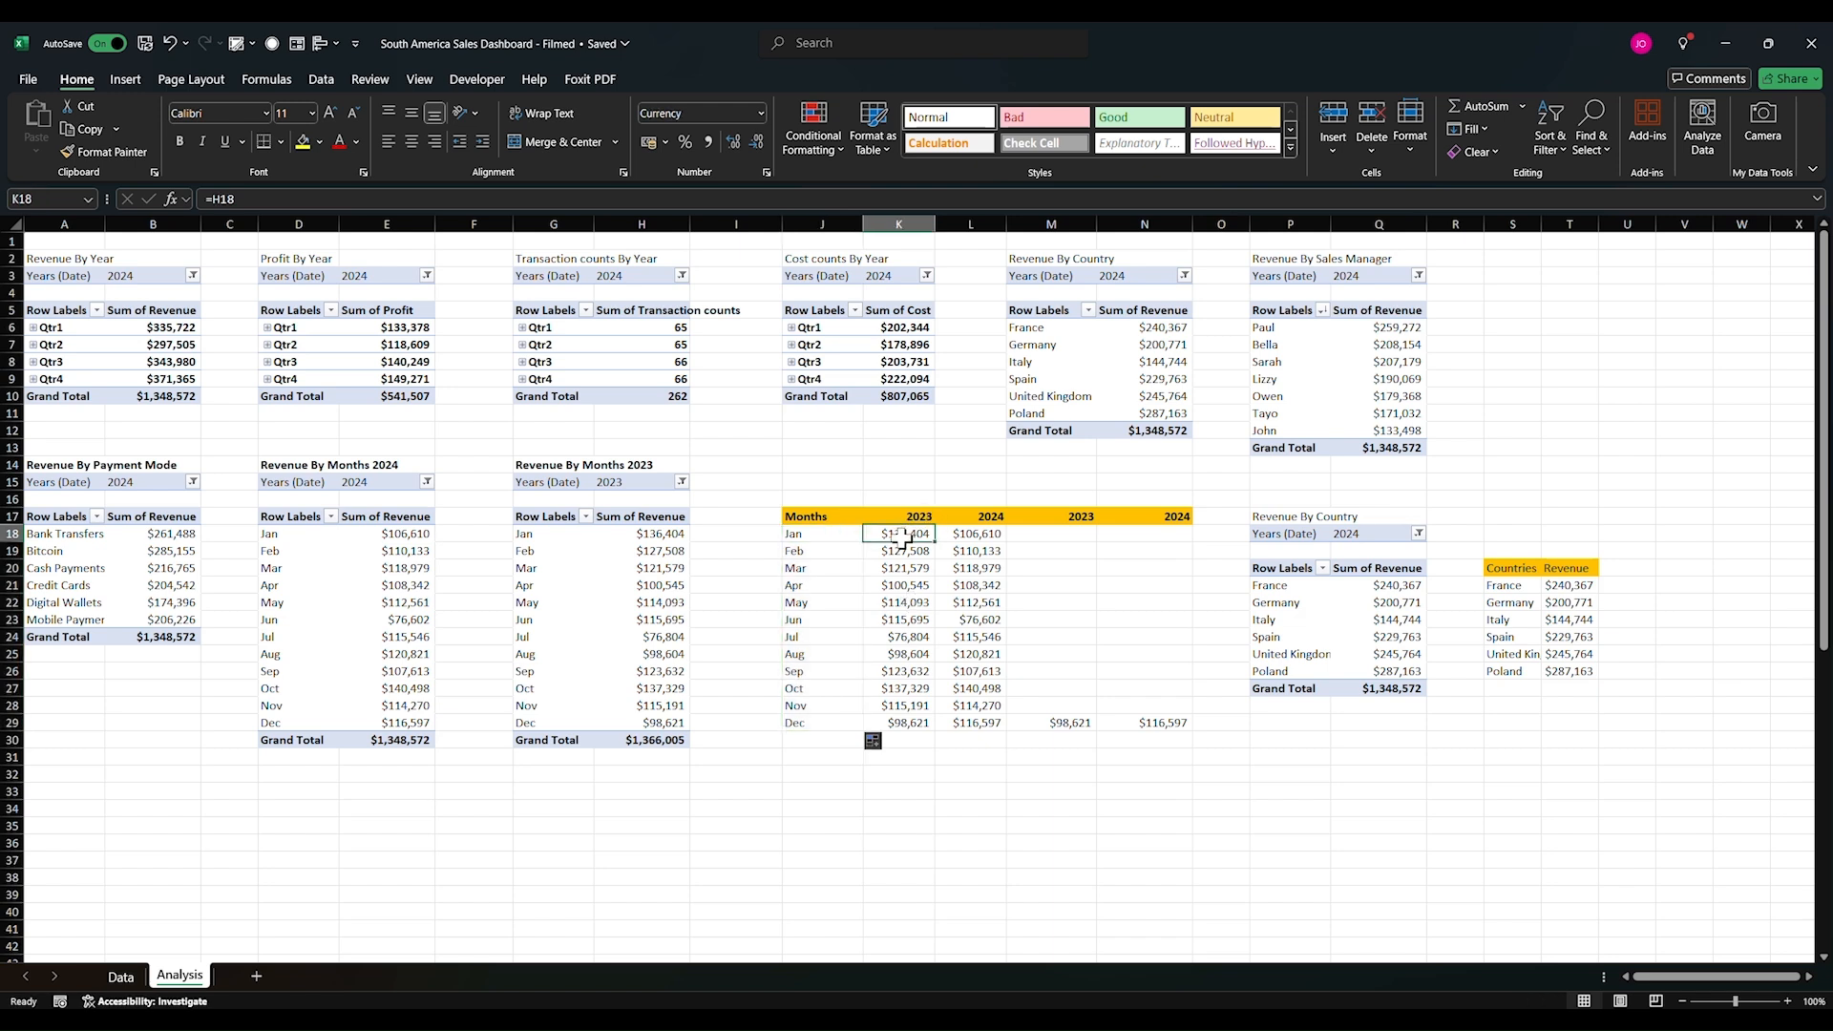
left_click_drag(903, 537, 964, 721)
key("Delete")
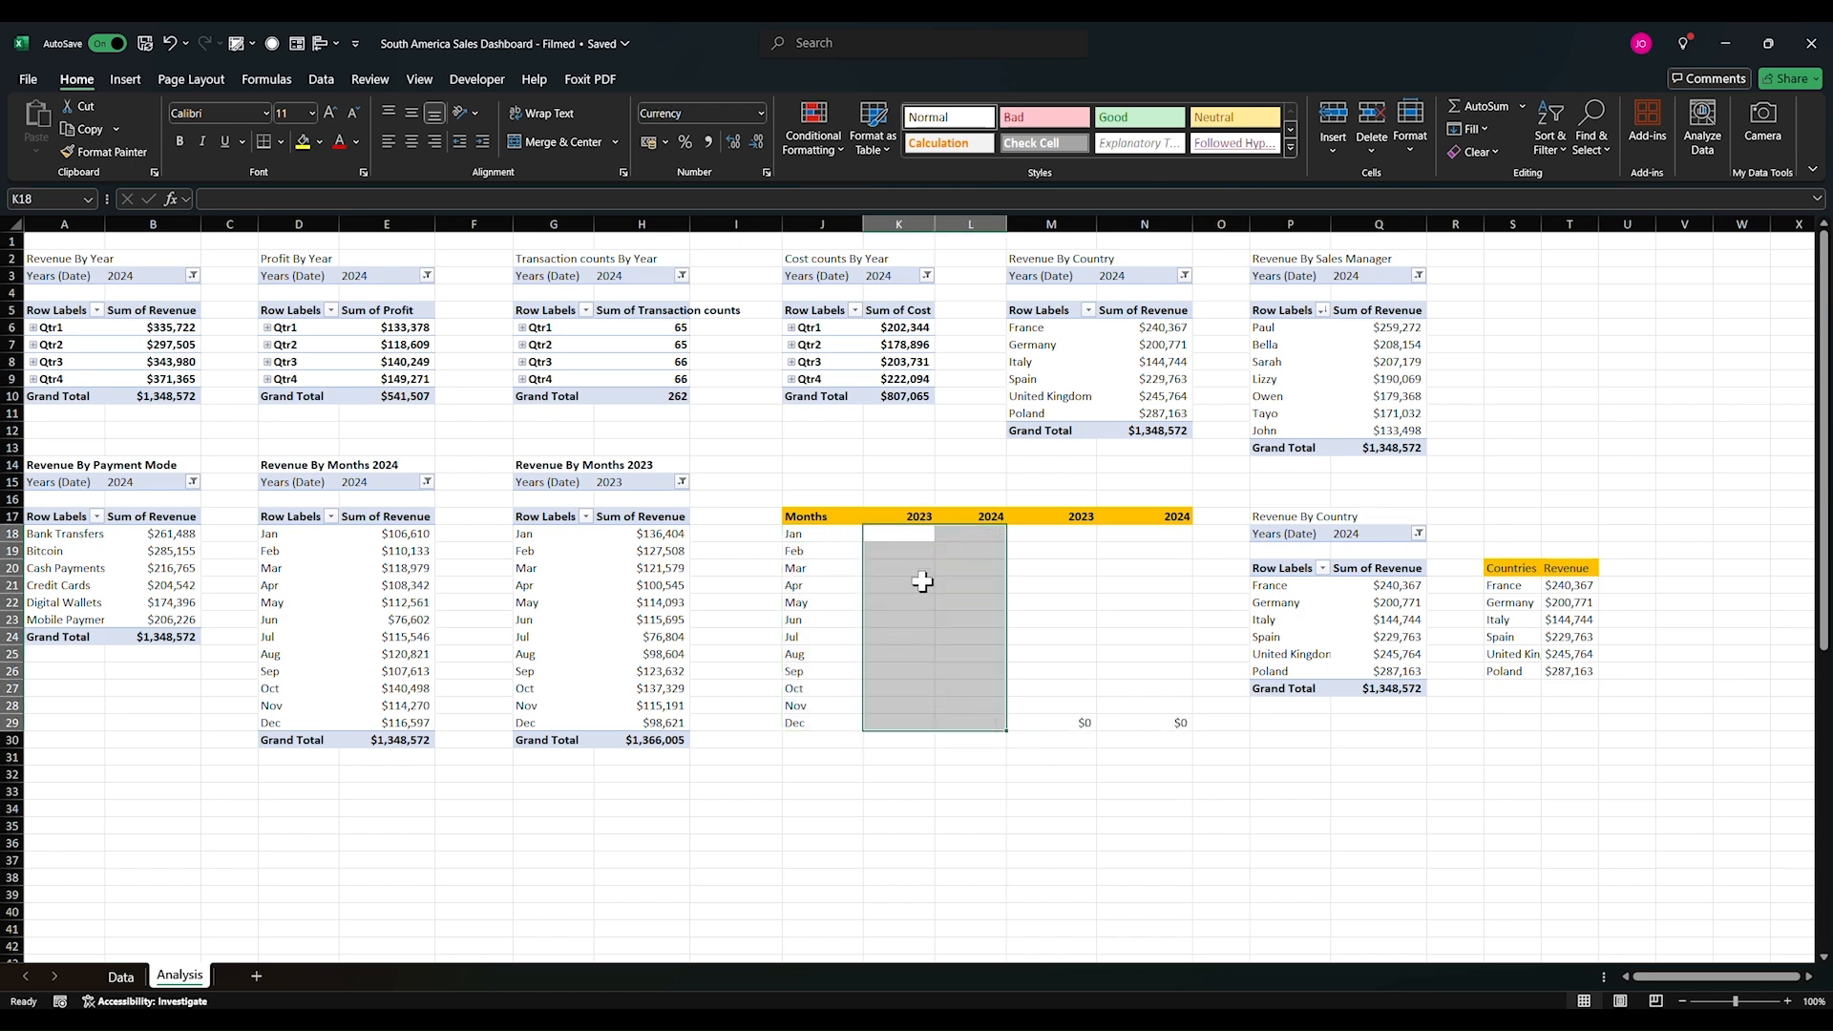
Step: Link the January 2023 revenue in K18 to the 2023 PivotTable with the formula =H18
left_click(912, 540)
type("=")
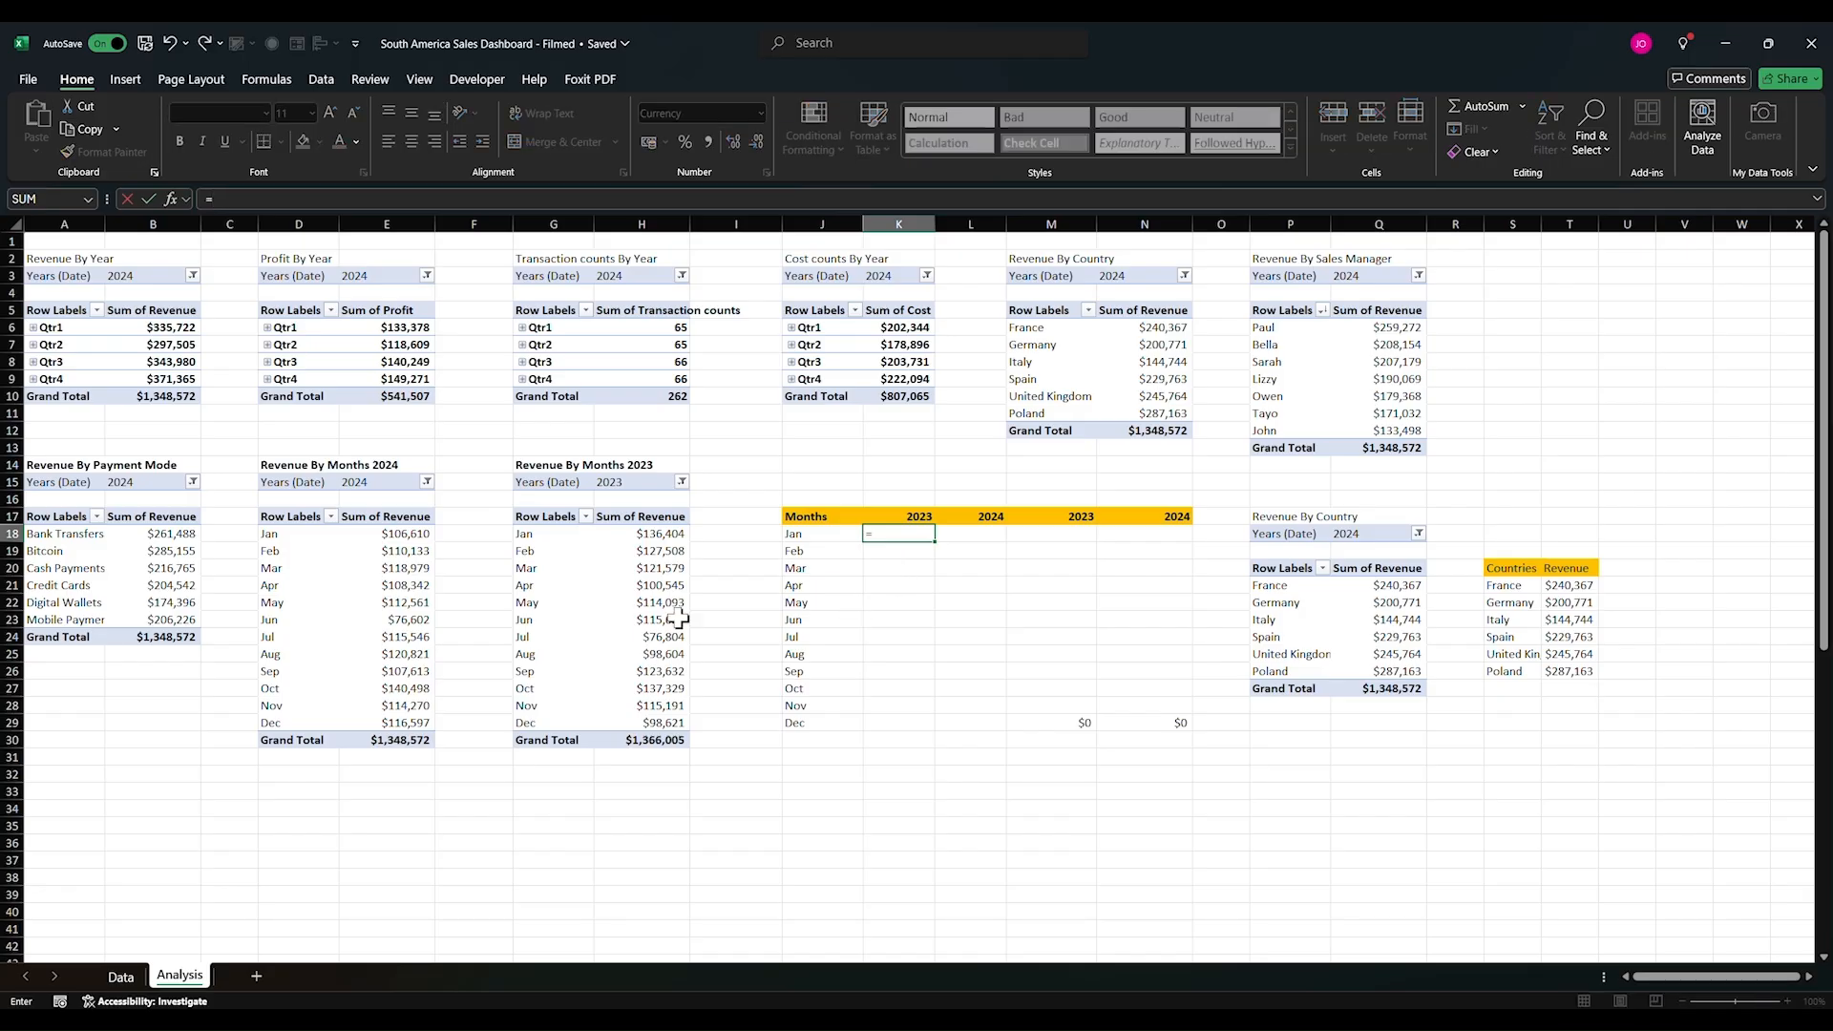
left_click(717, 530)
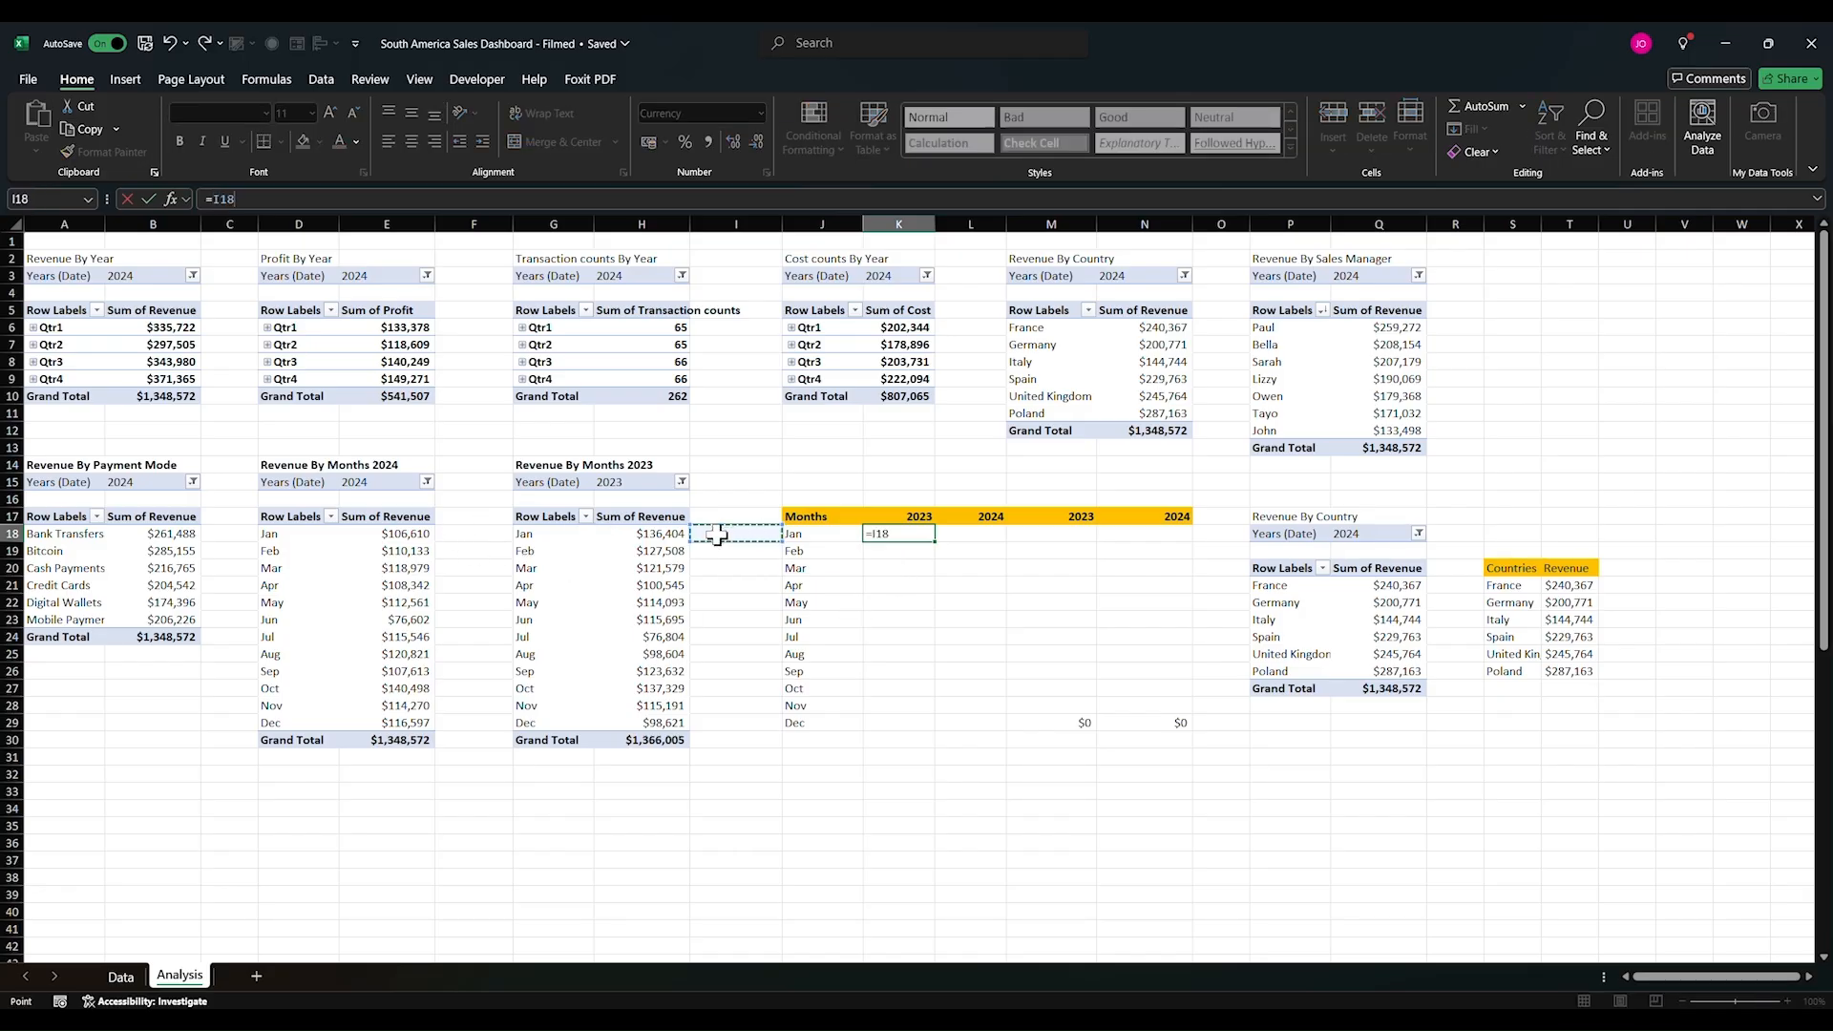
left_click_drag(241, 198, 177, 198)
key("BackSpace")
type("H")
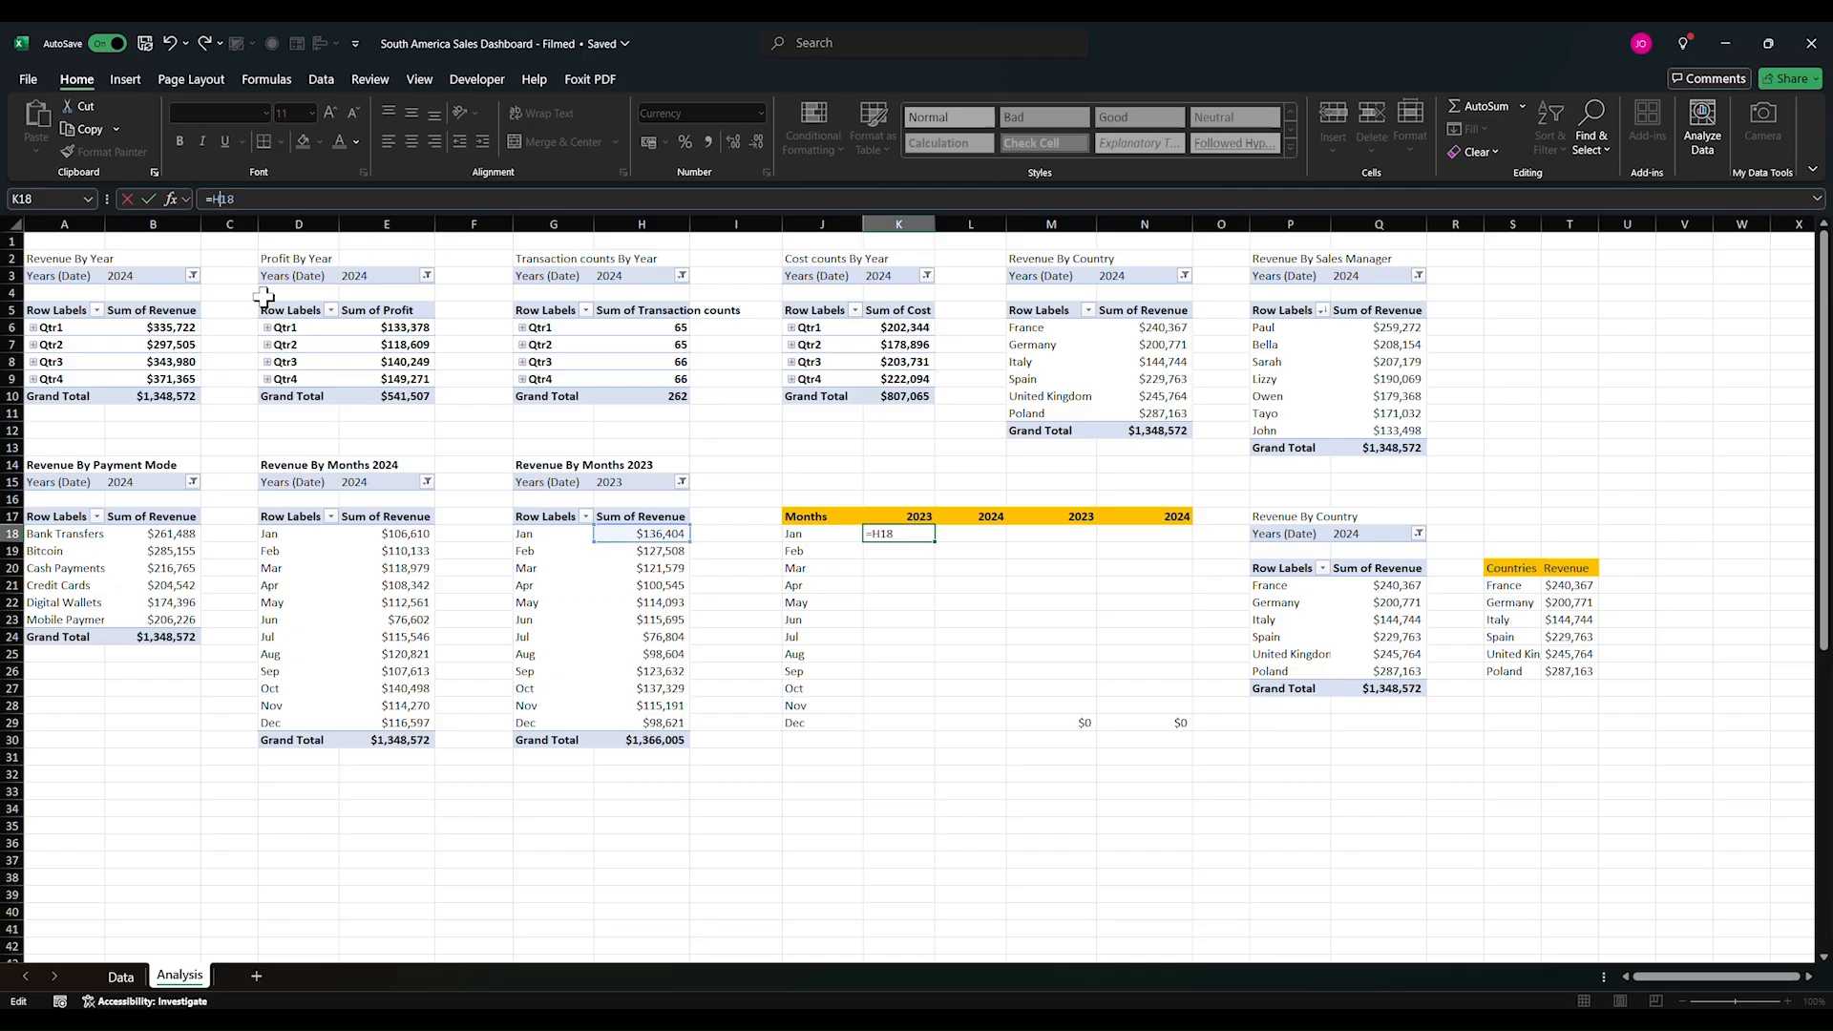
key("Return")
Step: Link the January 2024 revenue in L18 to cell E18 and fill the formulas in K18:L18 down to December in row 29
left_click(956, 537)
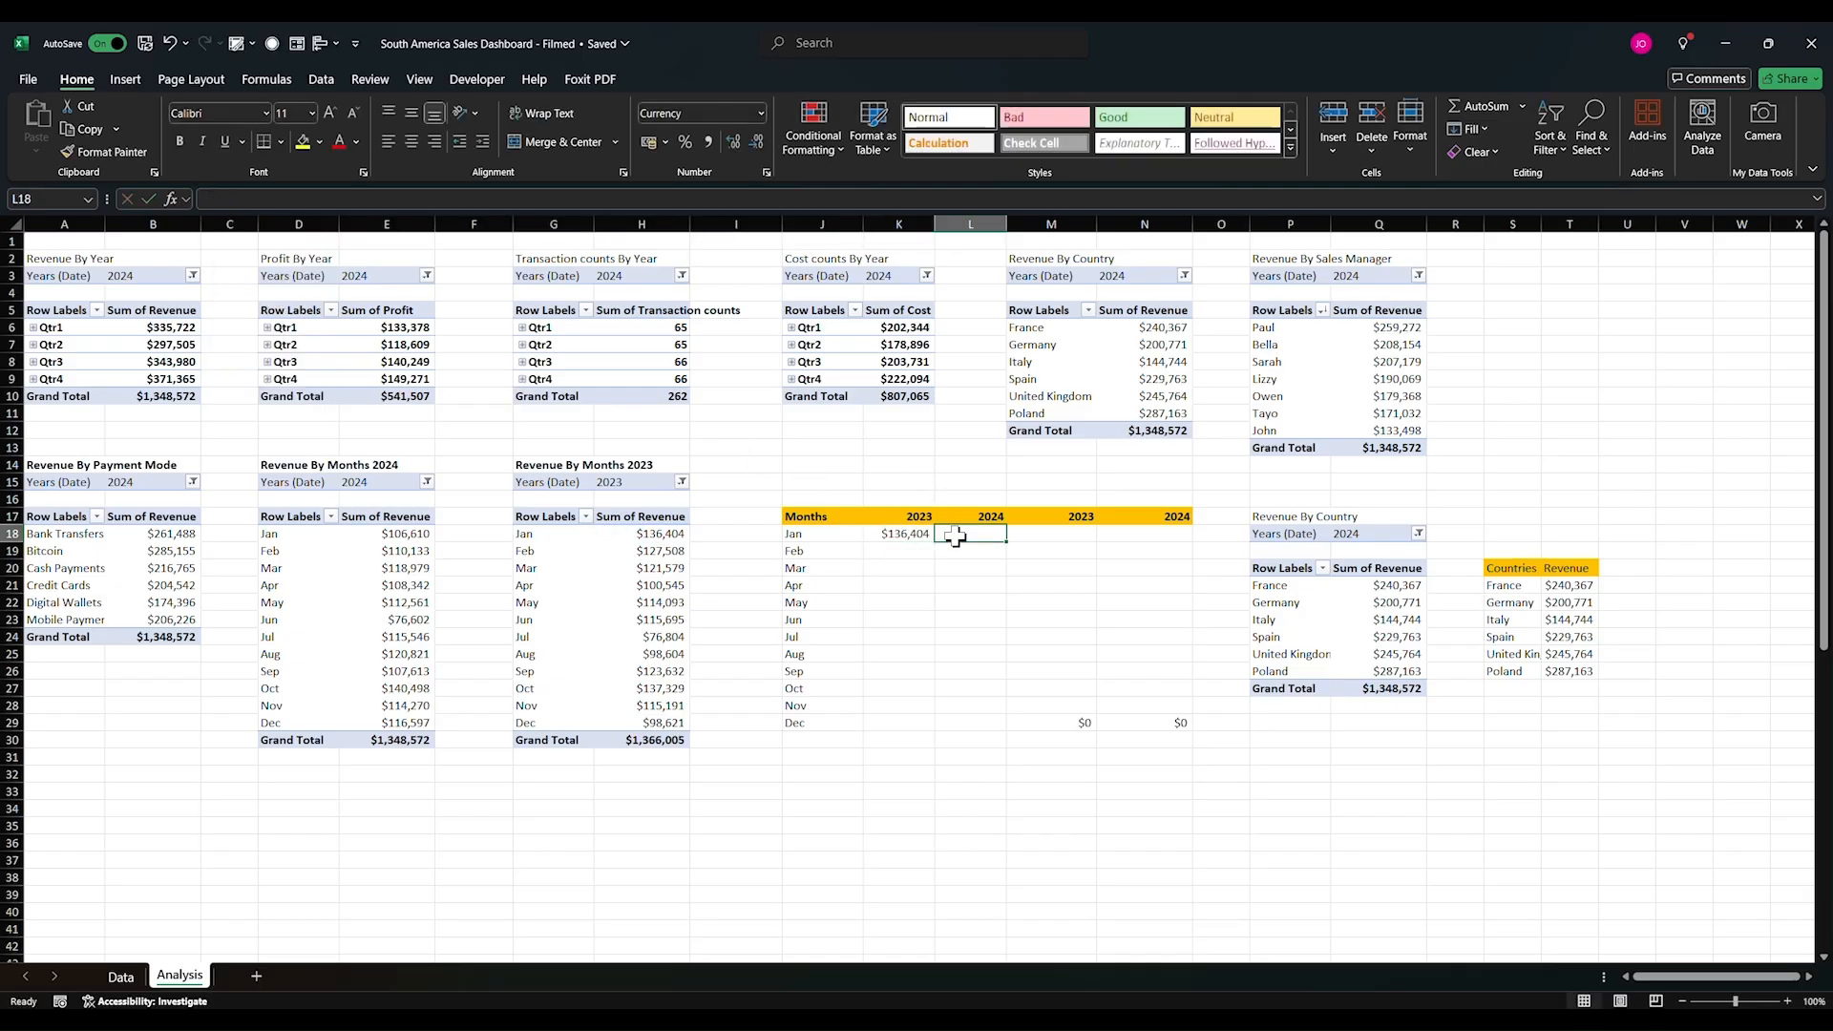
type("=")
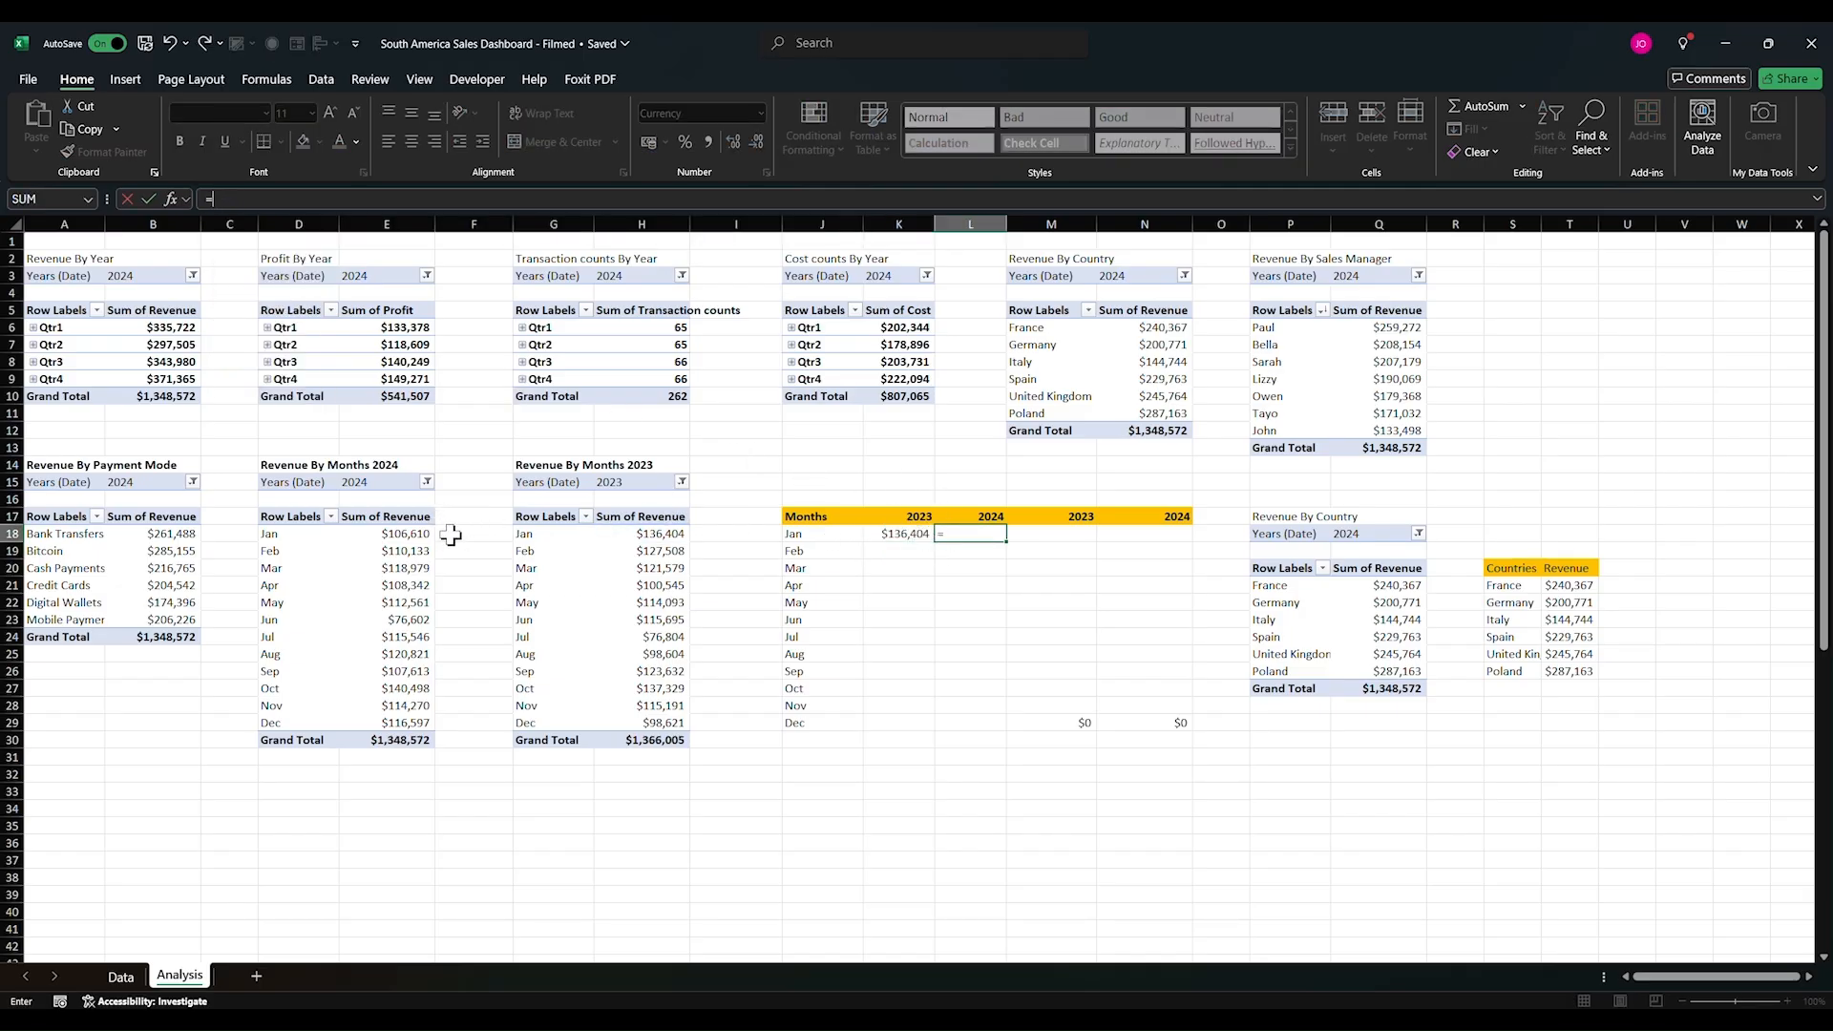
left_click(450, 536)
left_click(220, 197)
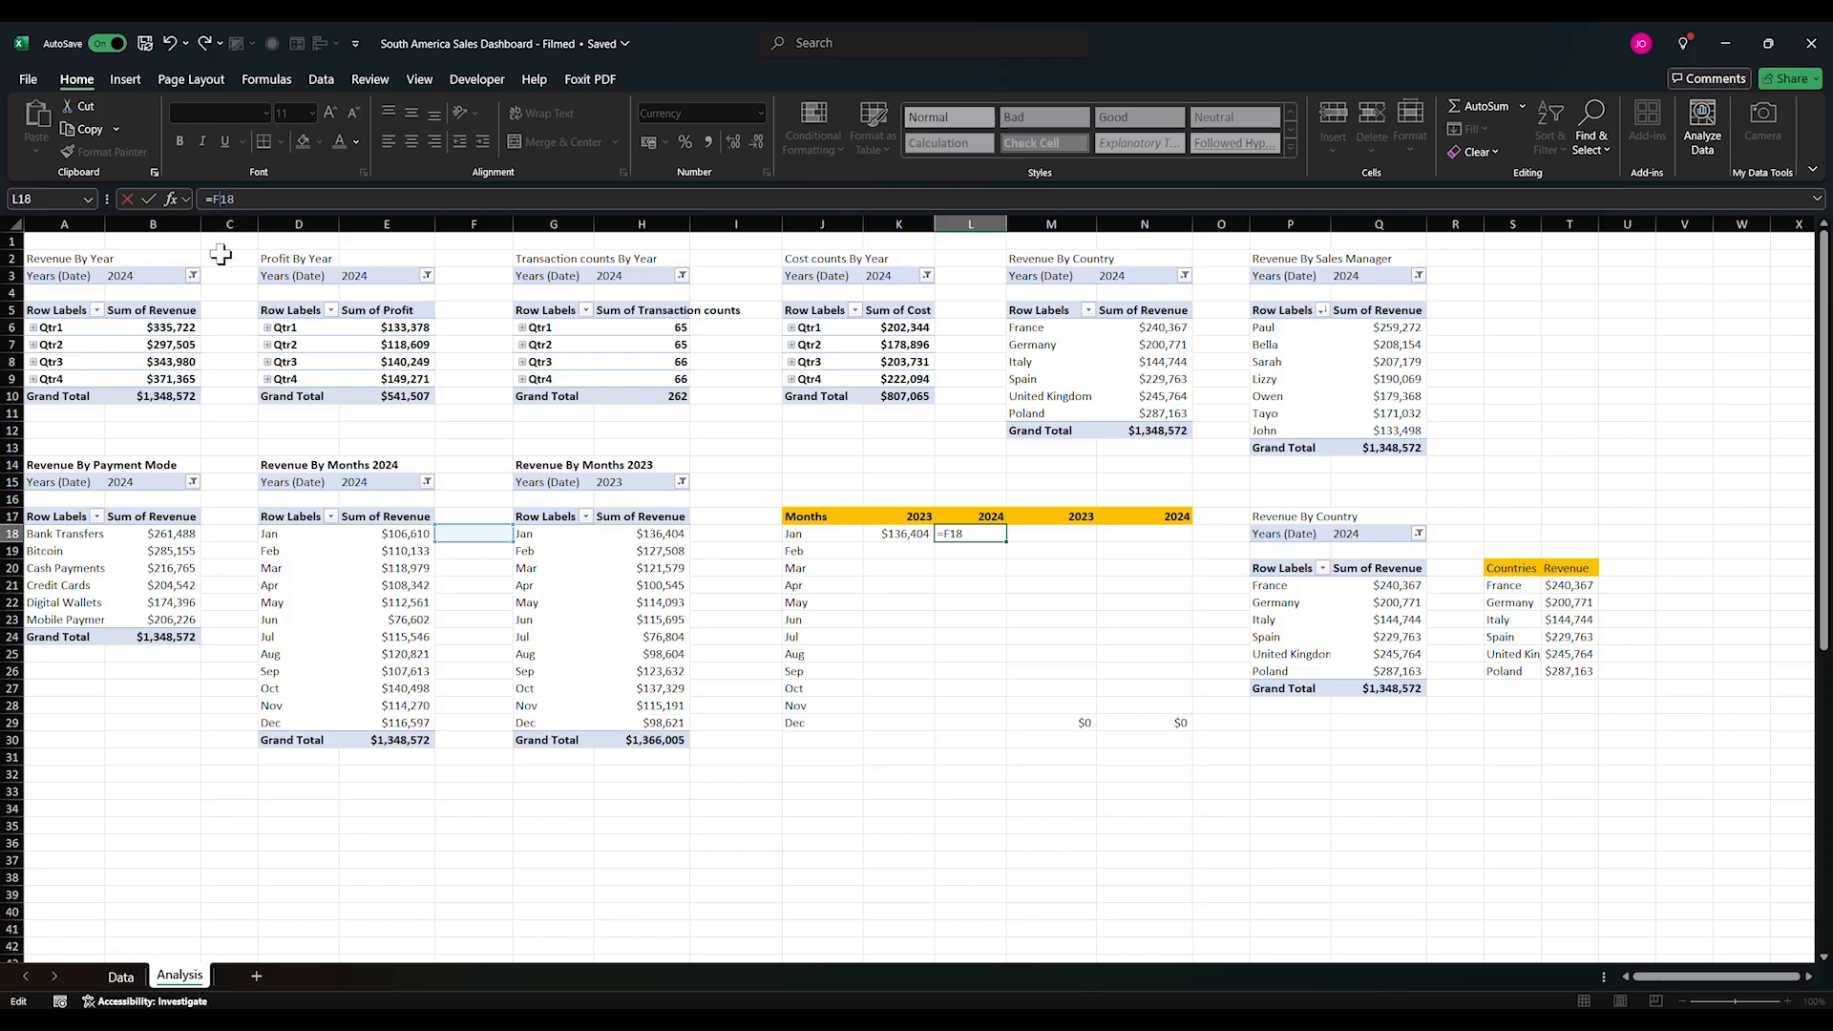
key("BackSpace")
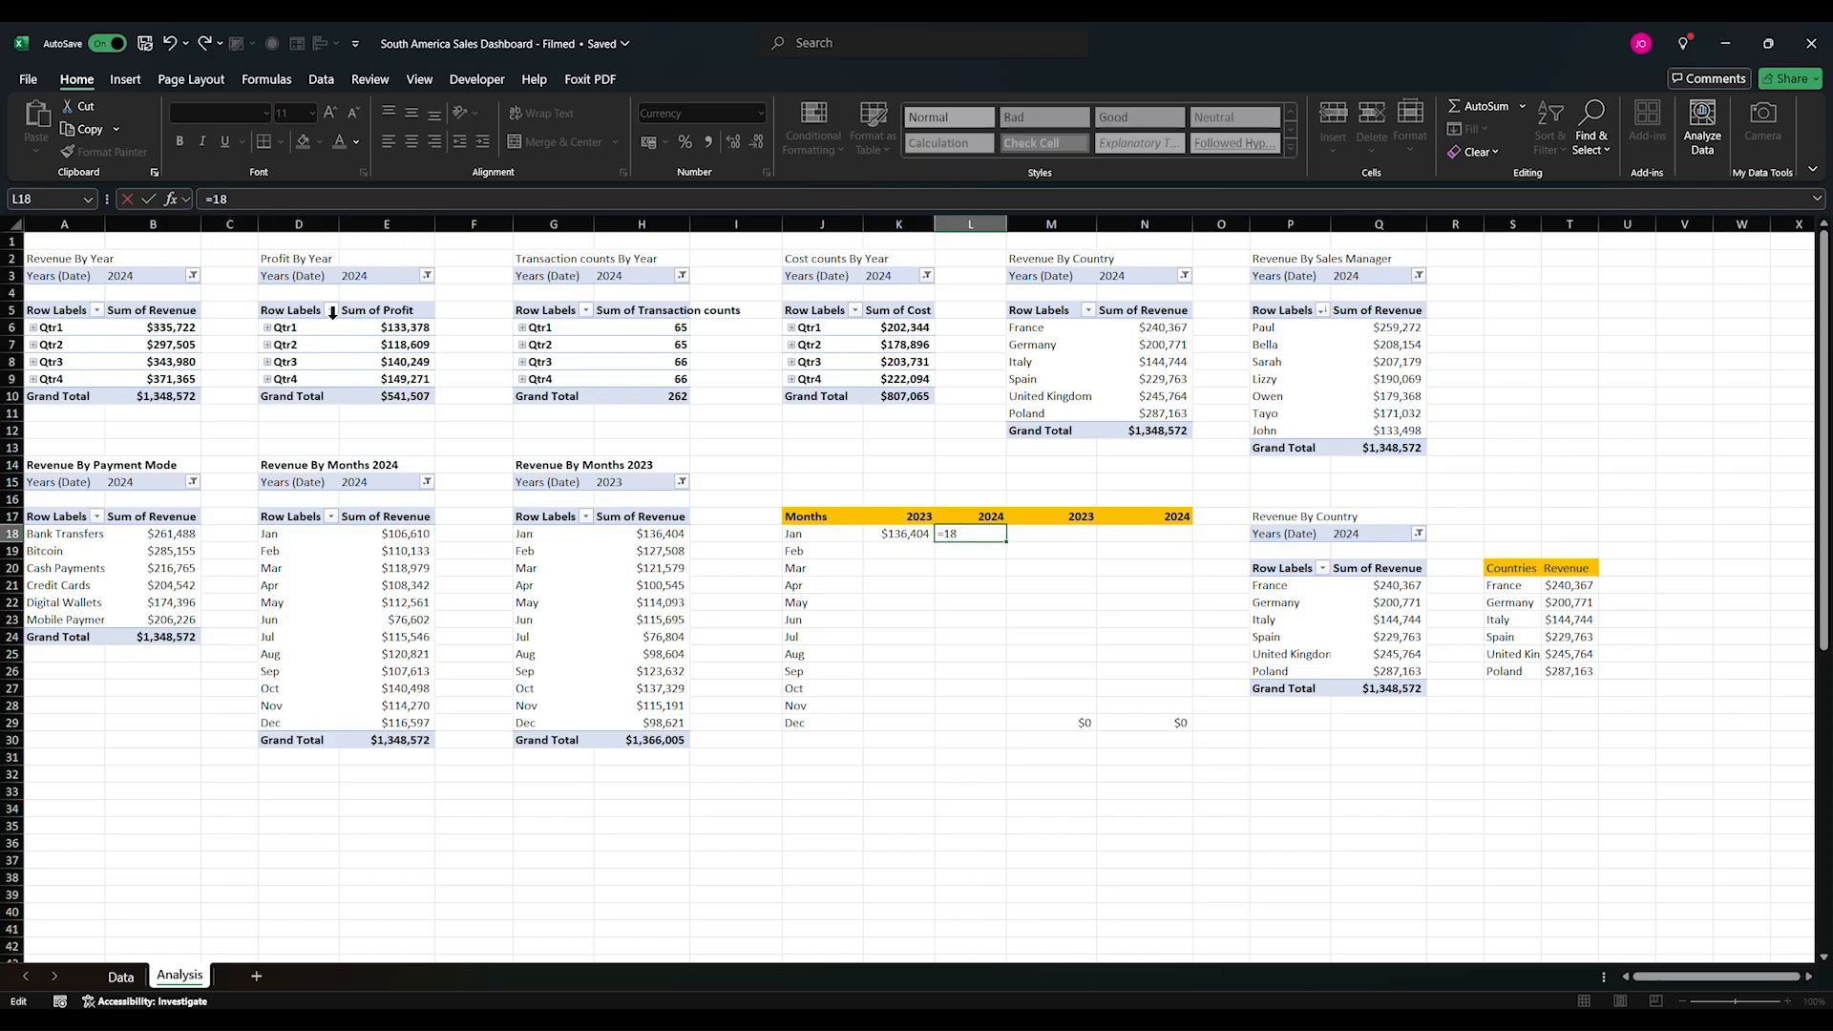
type("e")
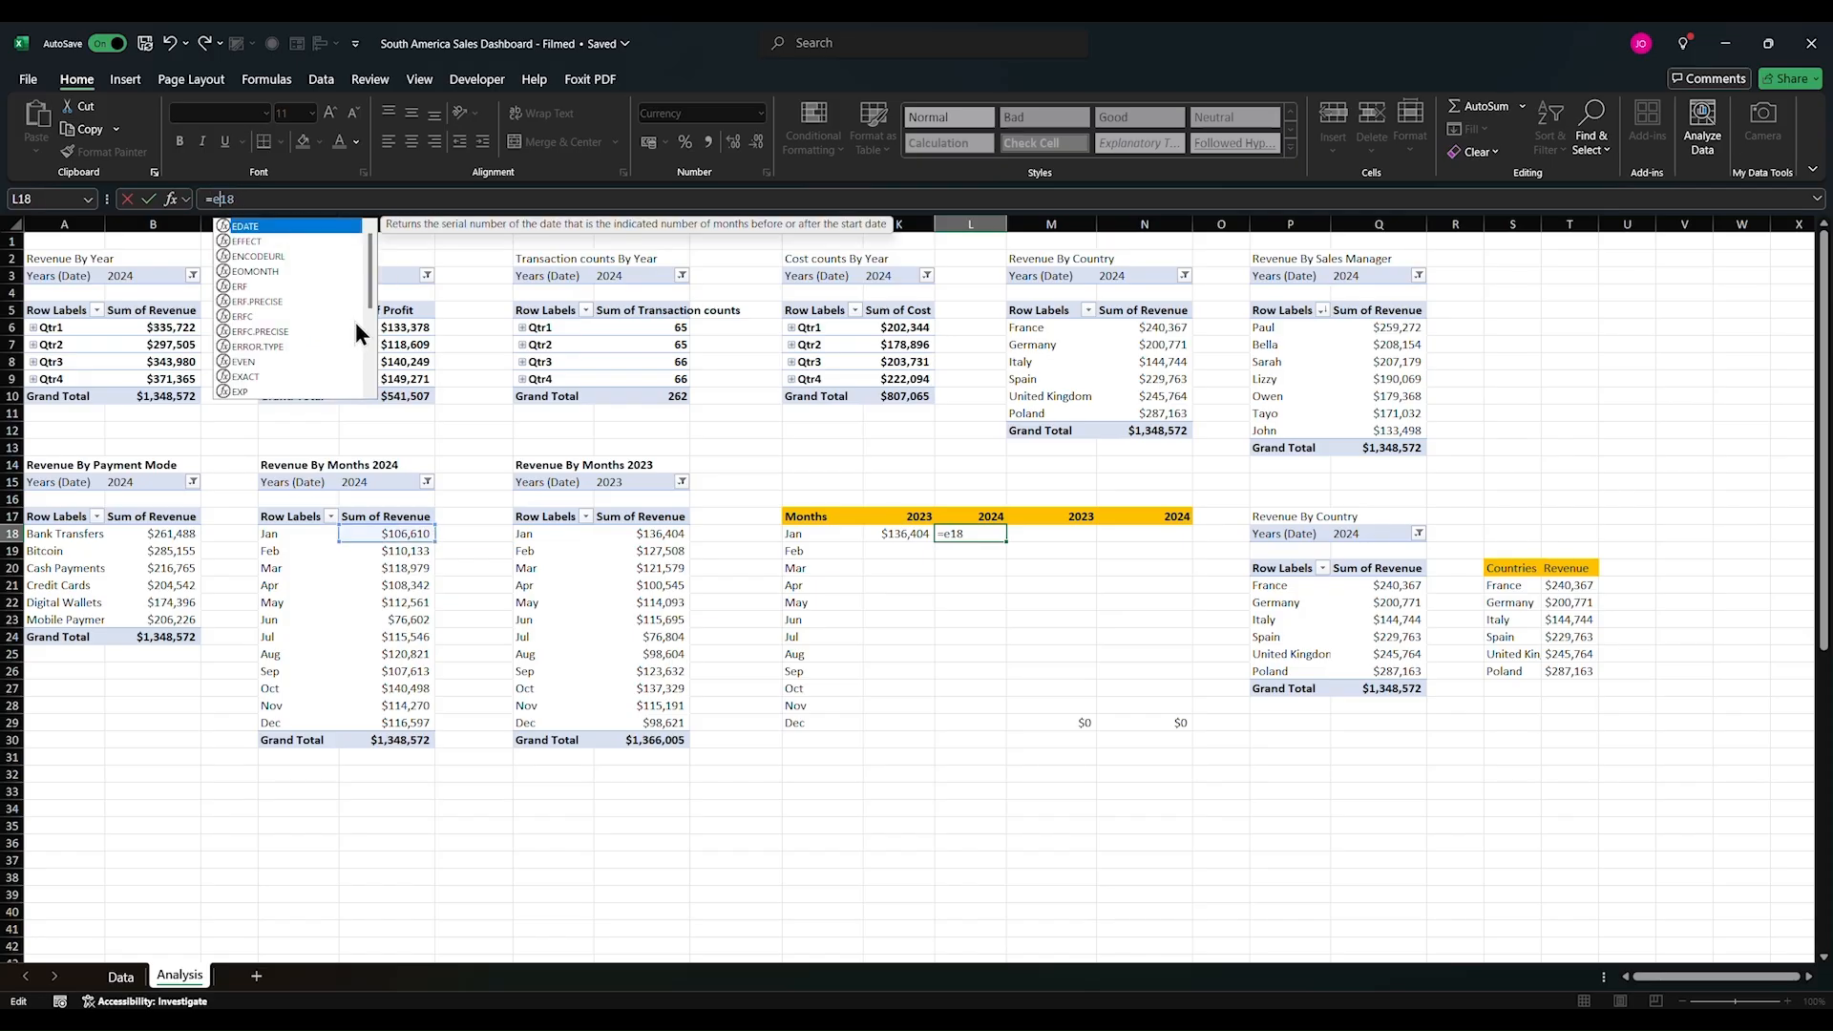
key("Return")
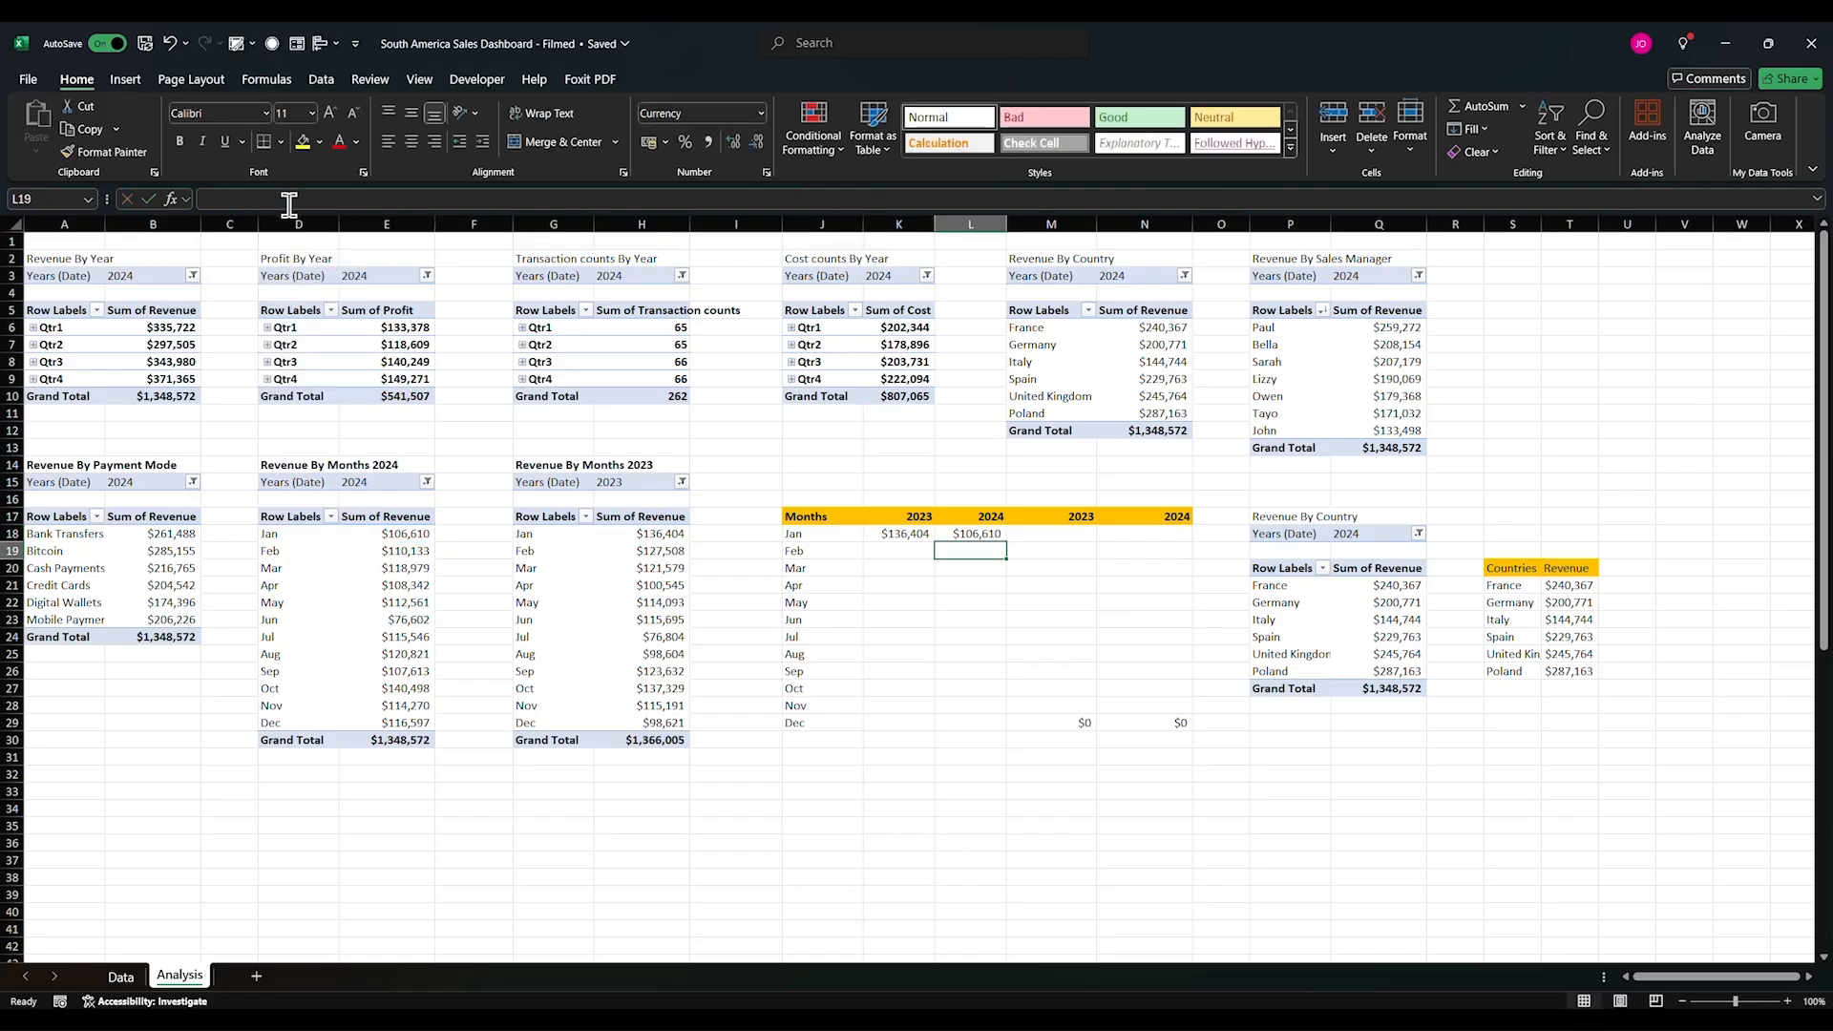
left_click_drag(894, 526, 1007, 735)
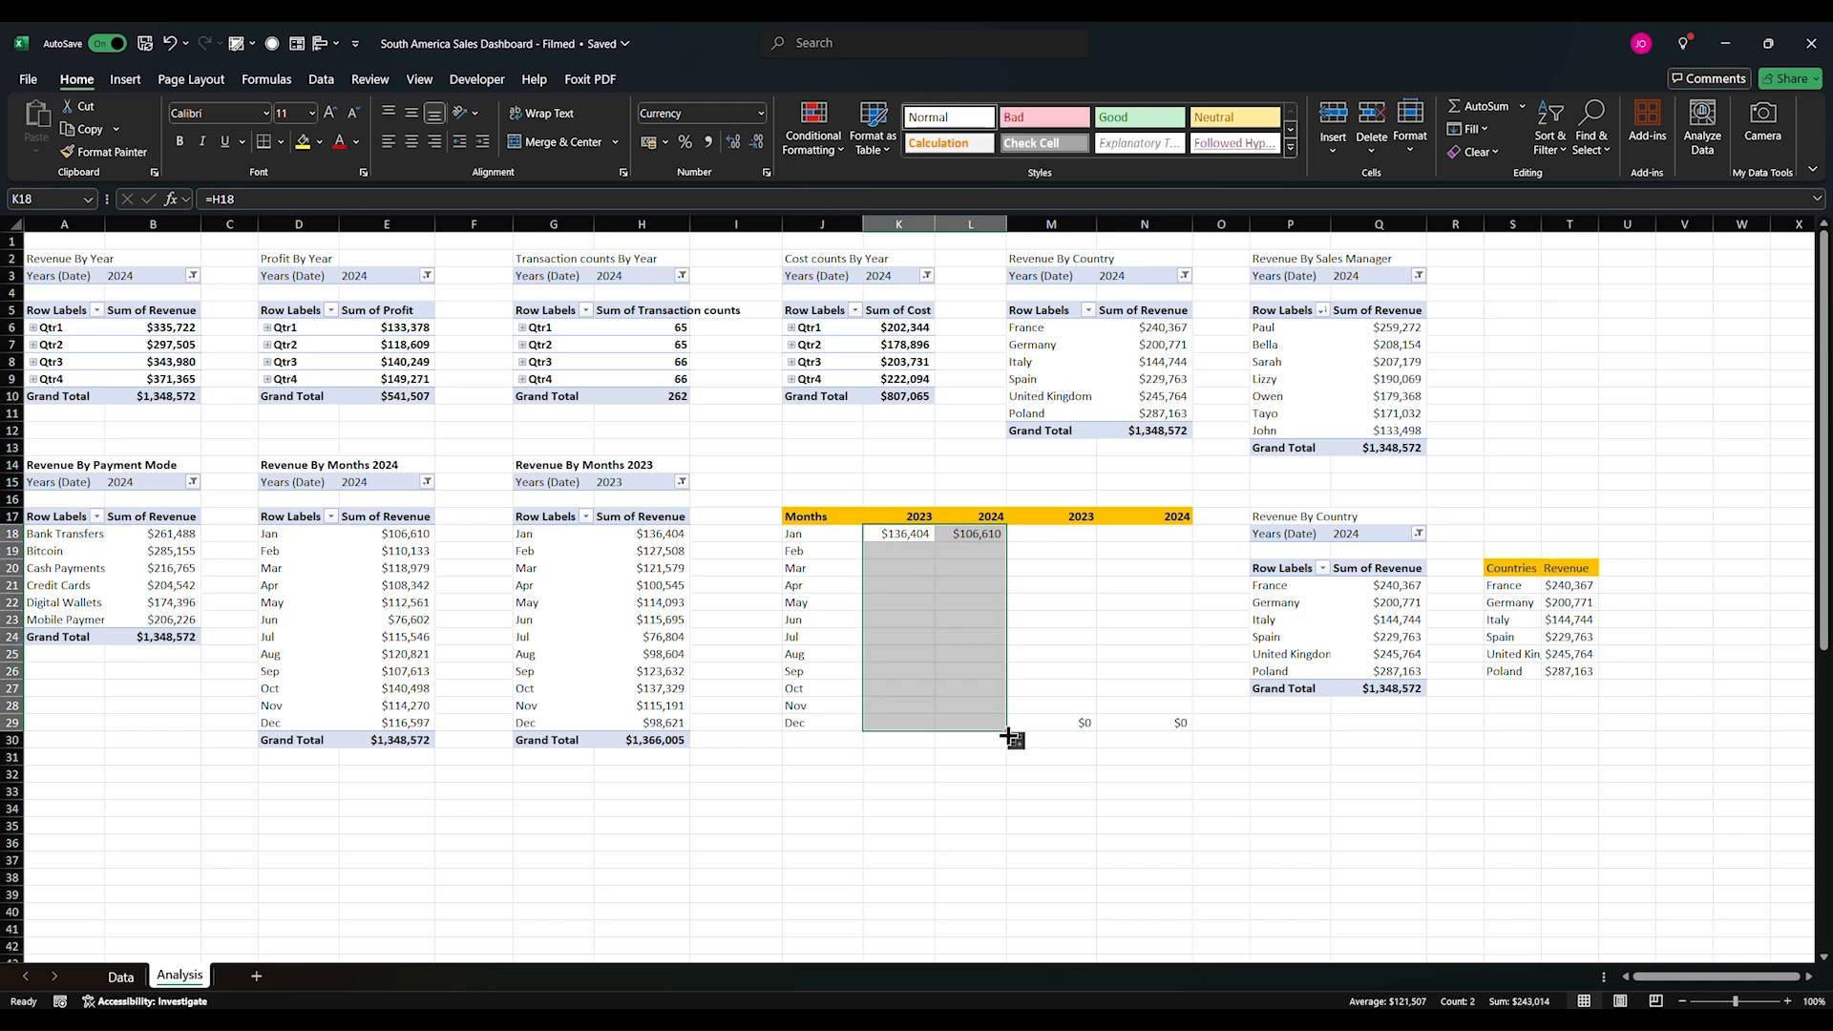
Step: Link M29 and N29, in the second pair of year columns, to the December revenues in K29 and L29
left_click(1066, 726)
type("=")
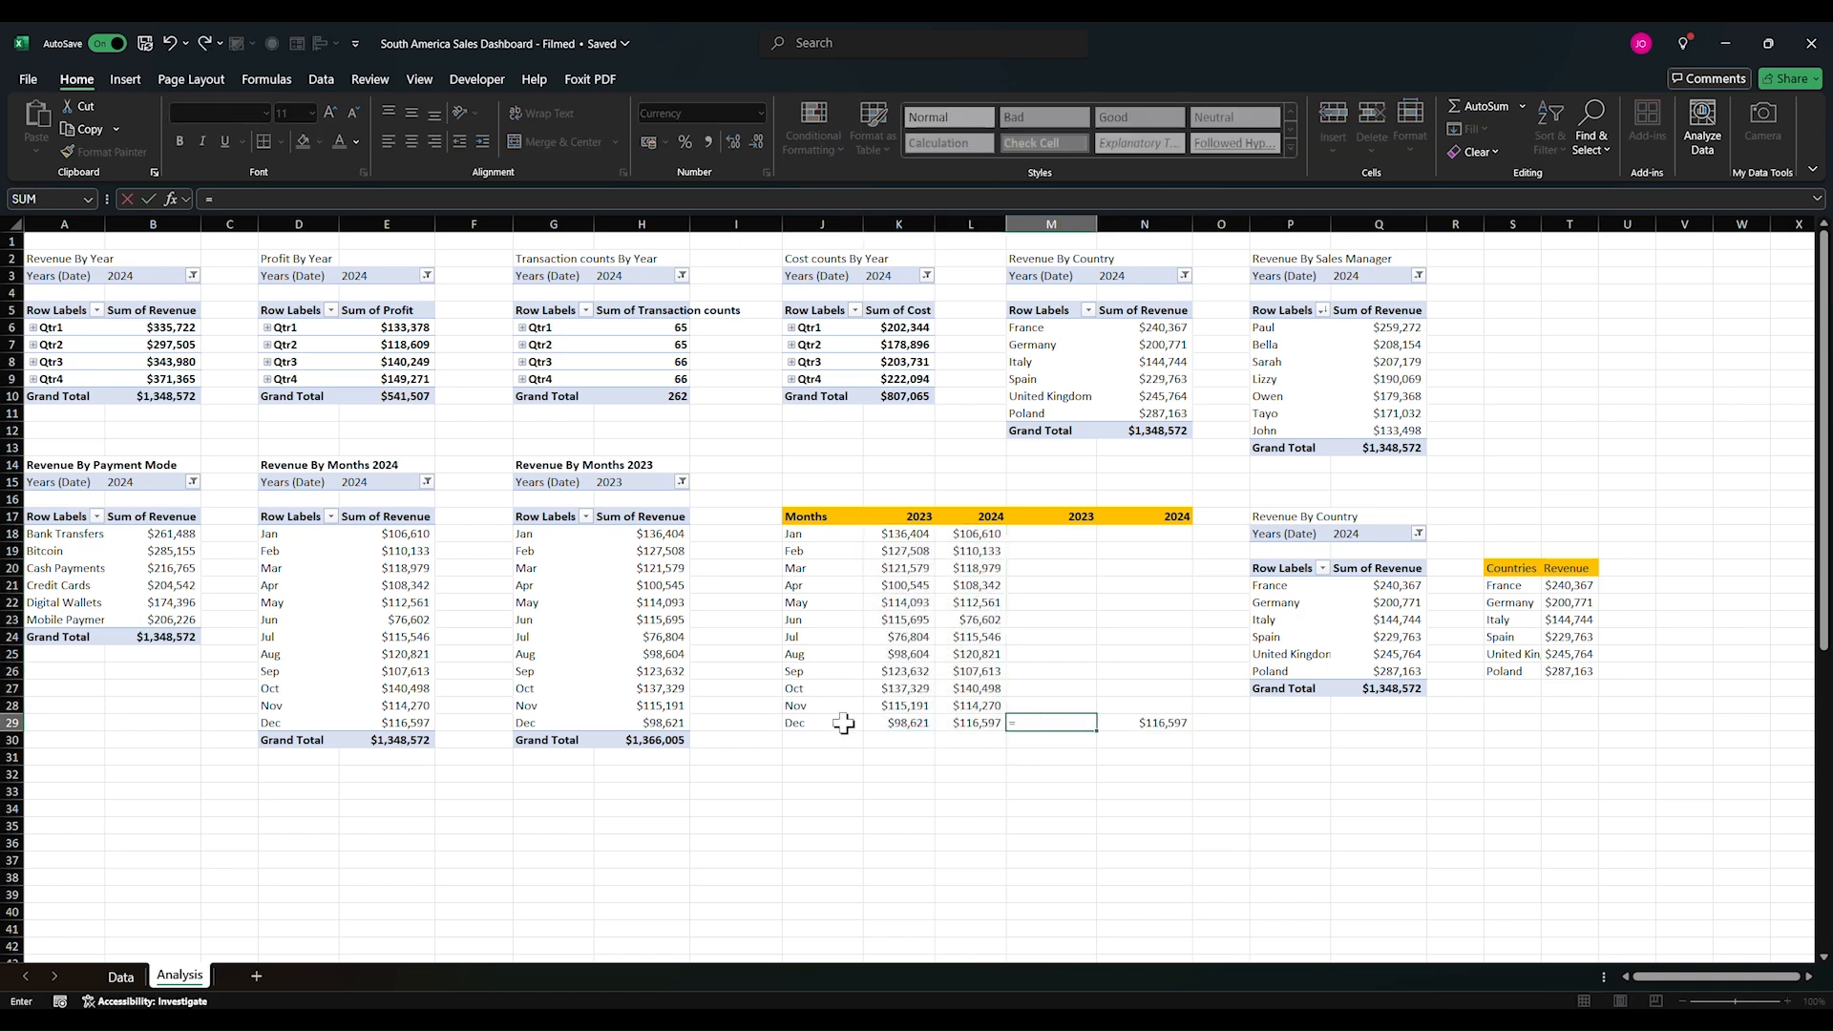
left_click(908, 722)
key("Return")
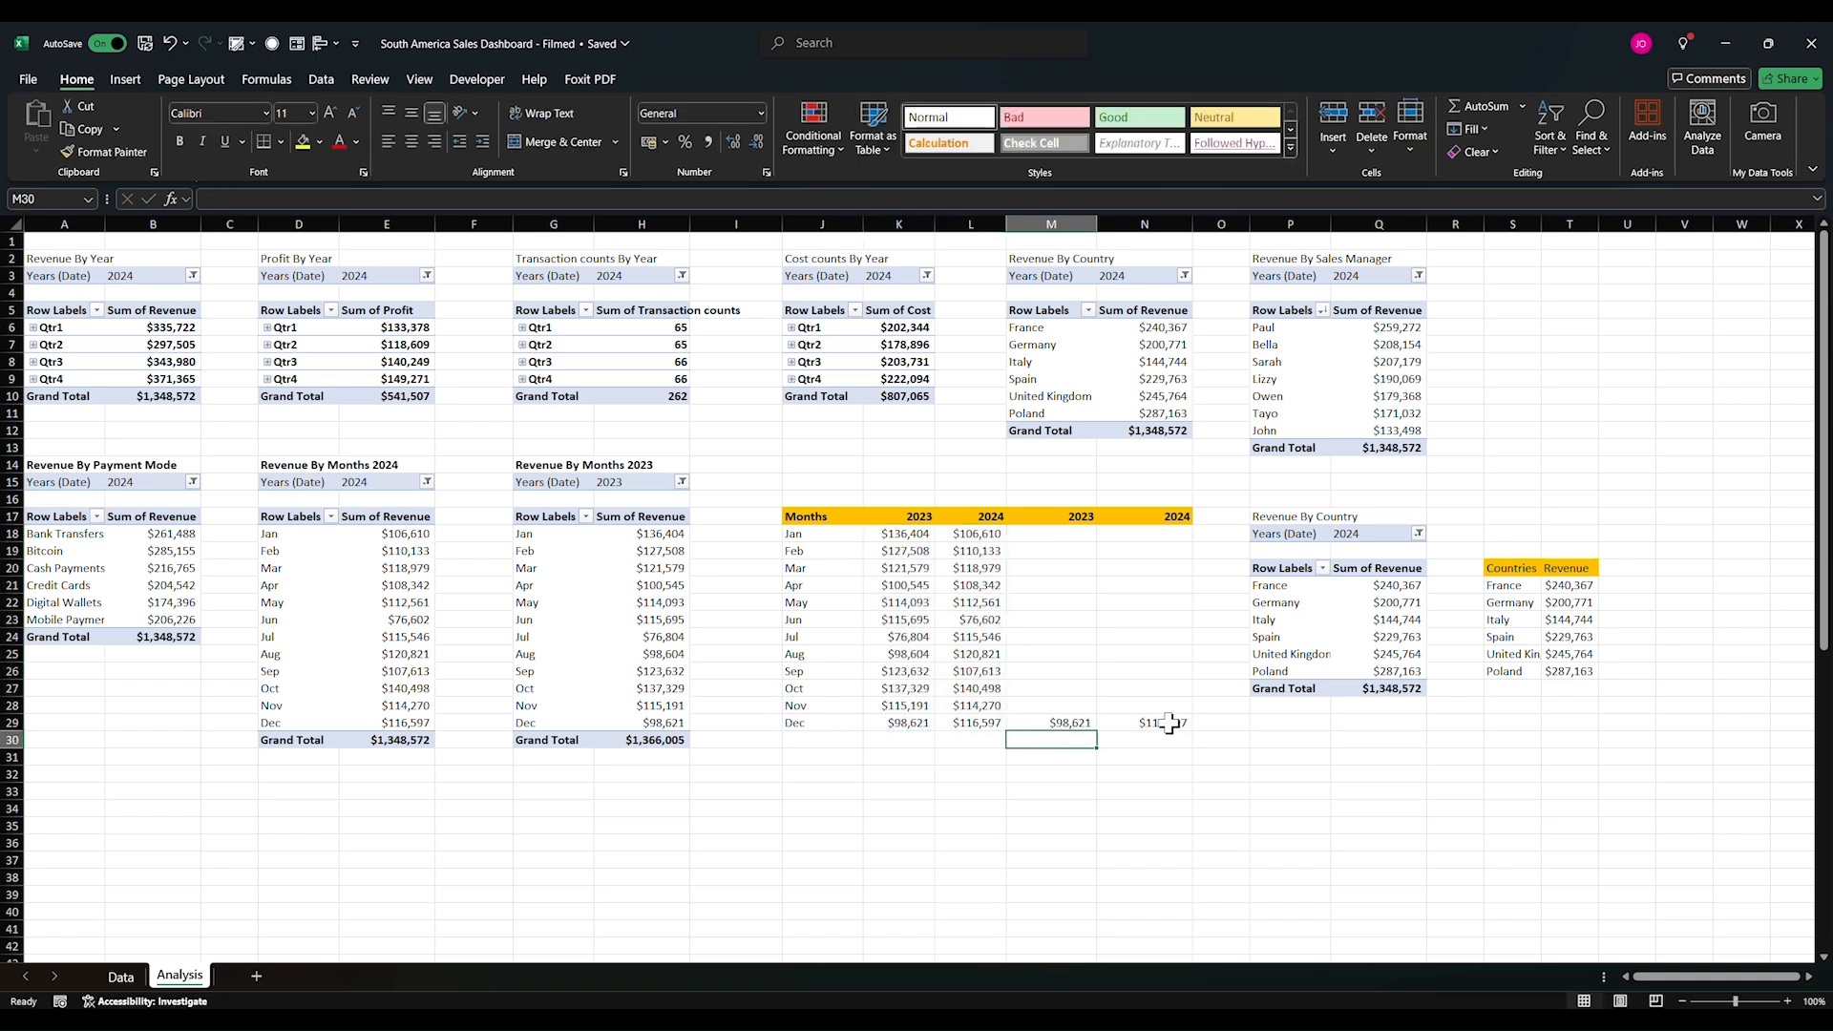
left_click(1160, 725)
type("=")
left_click(998, 727)
key("Return")
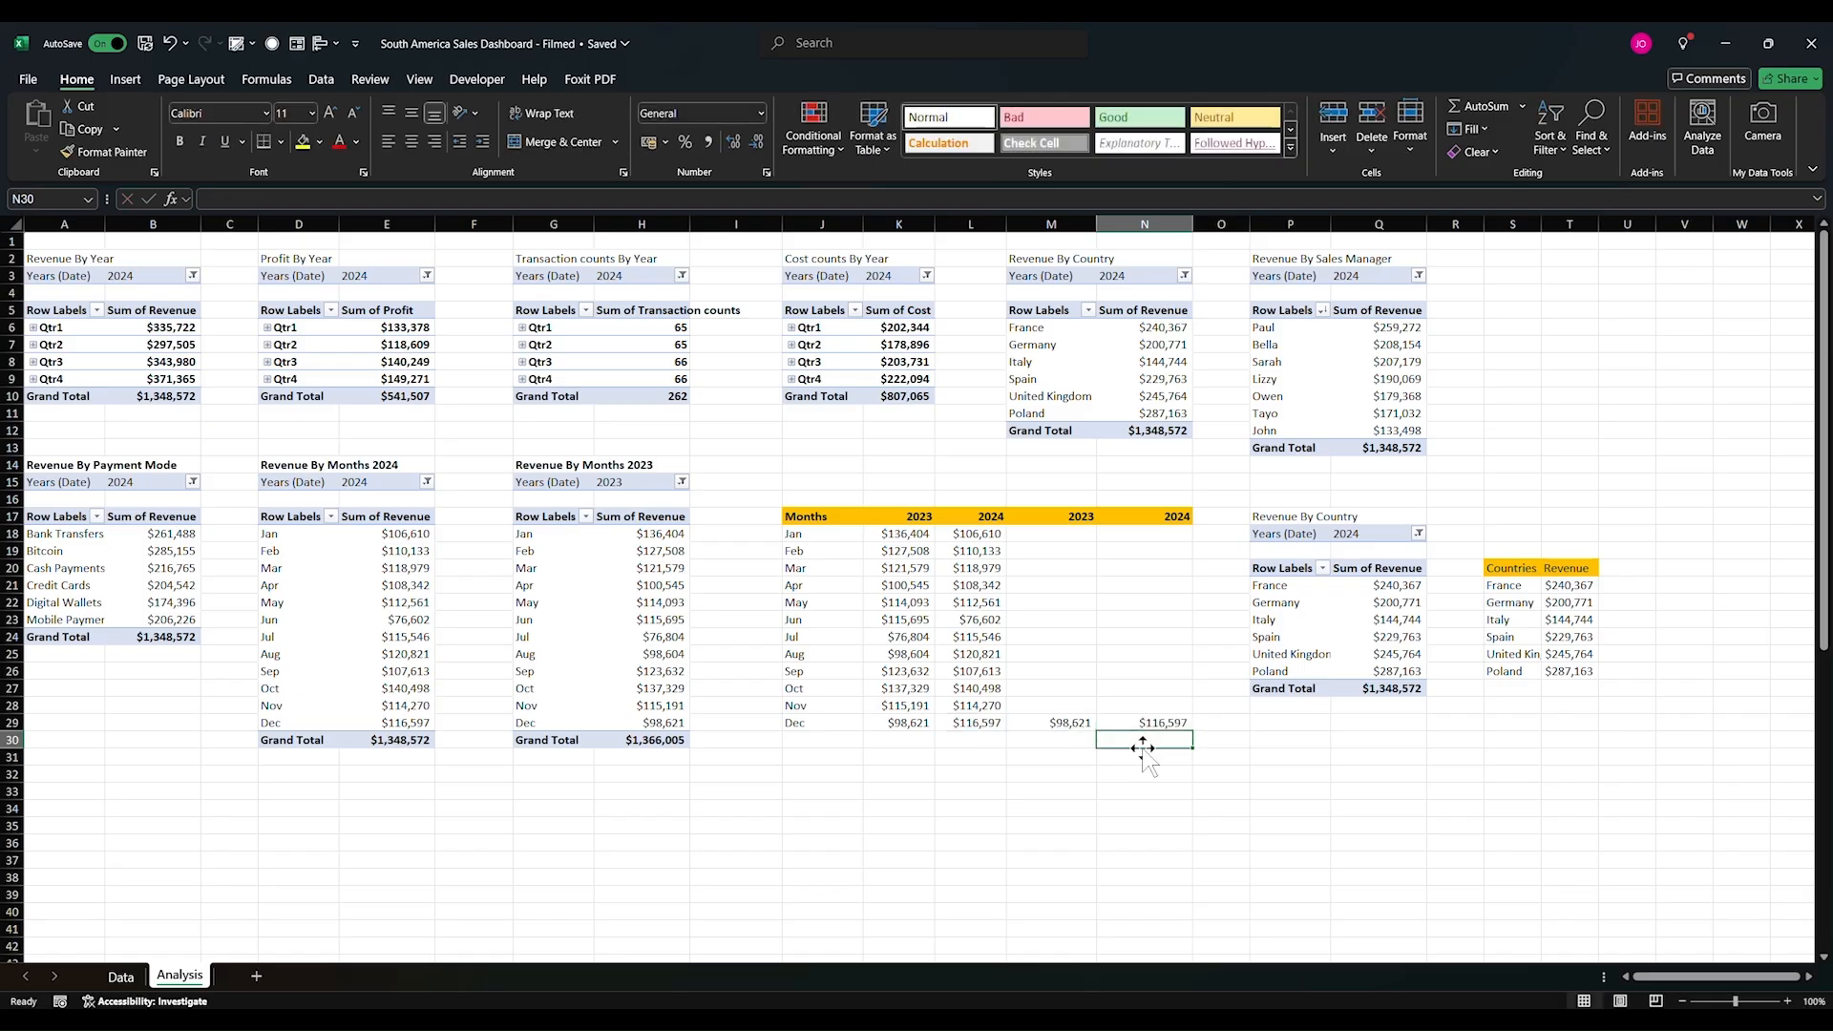
Step: Examine the lower Revenue By Country PivotTable and the Countries and Revenue table beside it
left_click(1144, 752)
left_click_drag(1283, 515, 1380, 692)
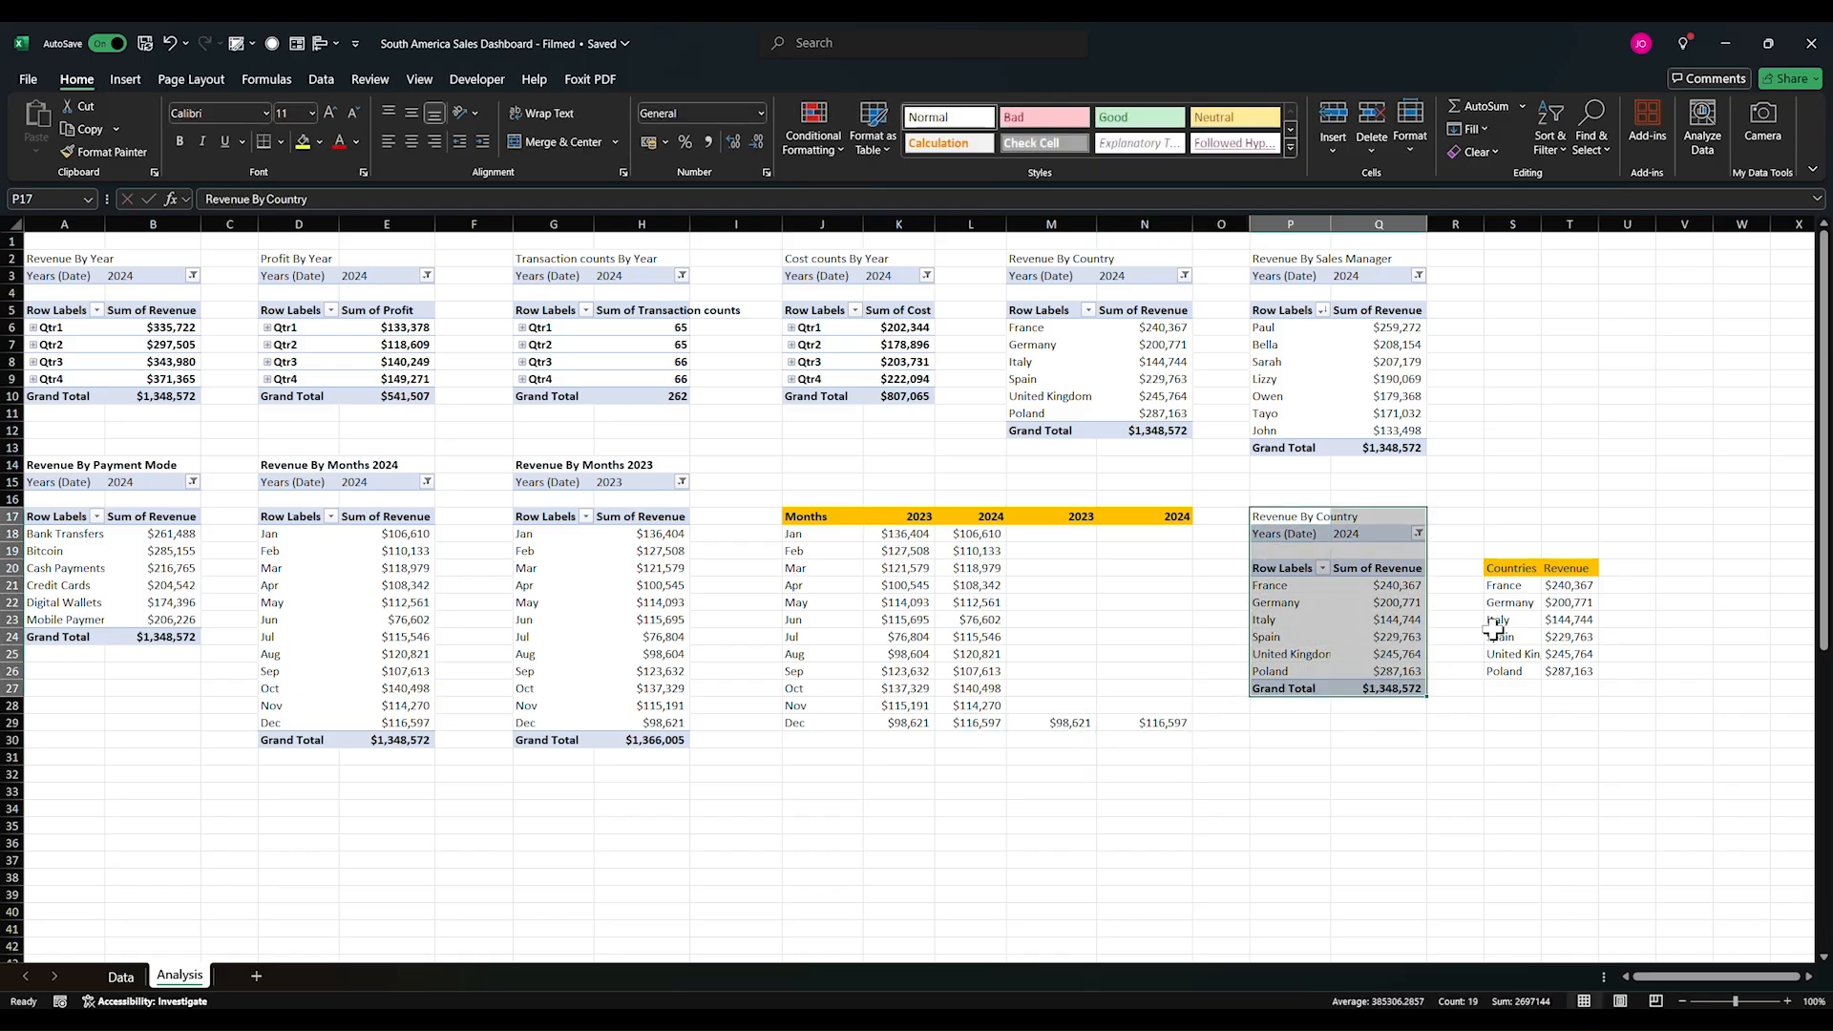
left_click_drag(1509, 570, 1570, 673)
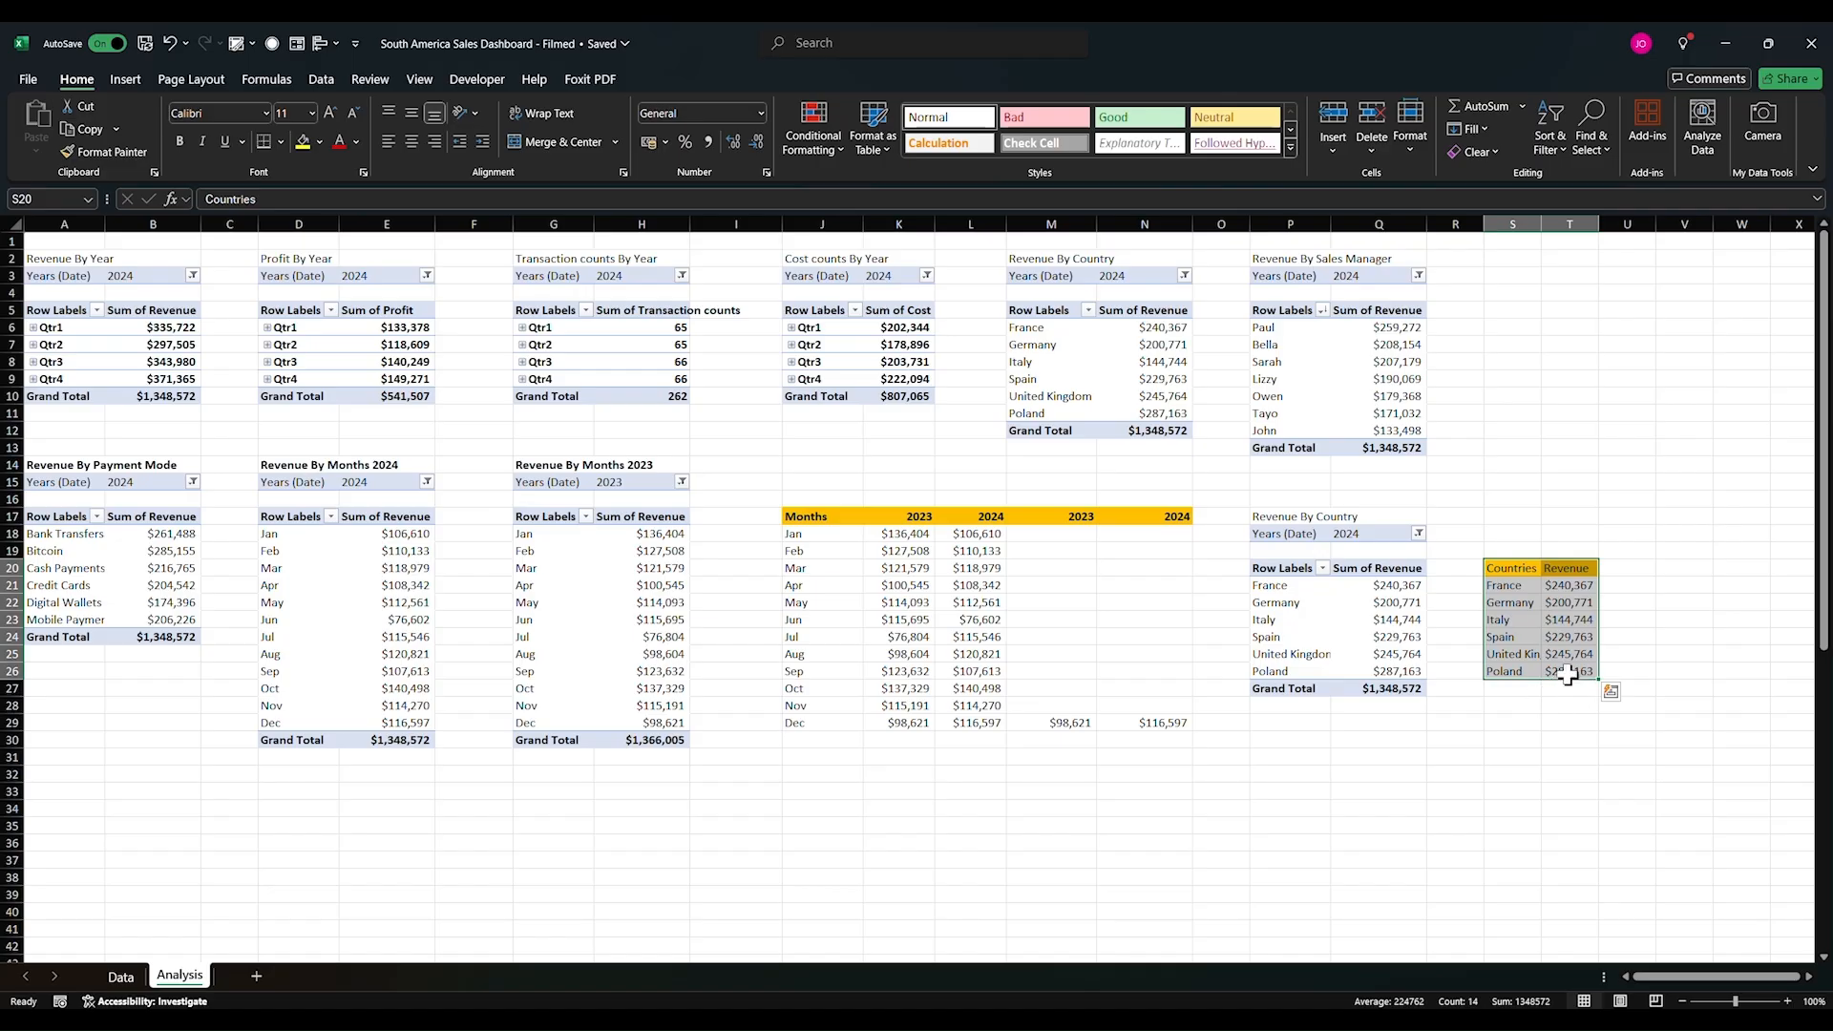
left_click(857, 536)
left_click(883, 622)
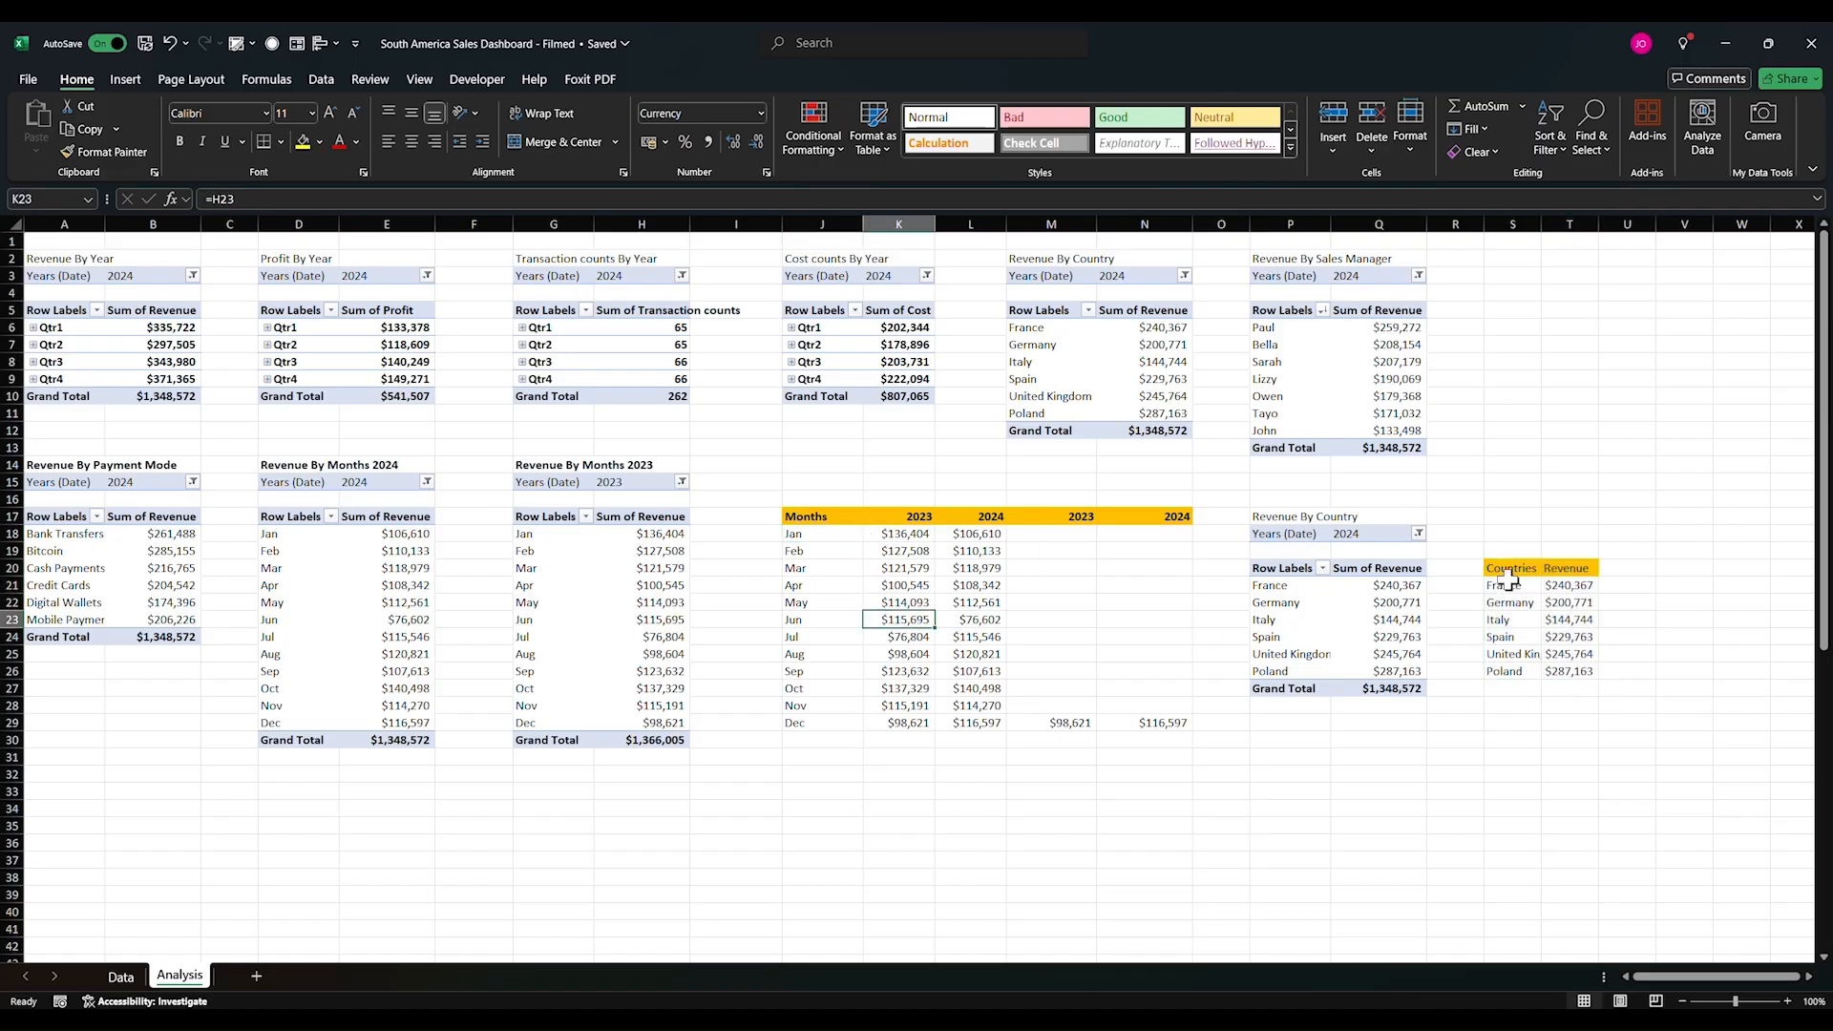
left_click_drag(1509, 578, 1571, 673)
left_click(1108, 774)
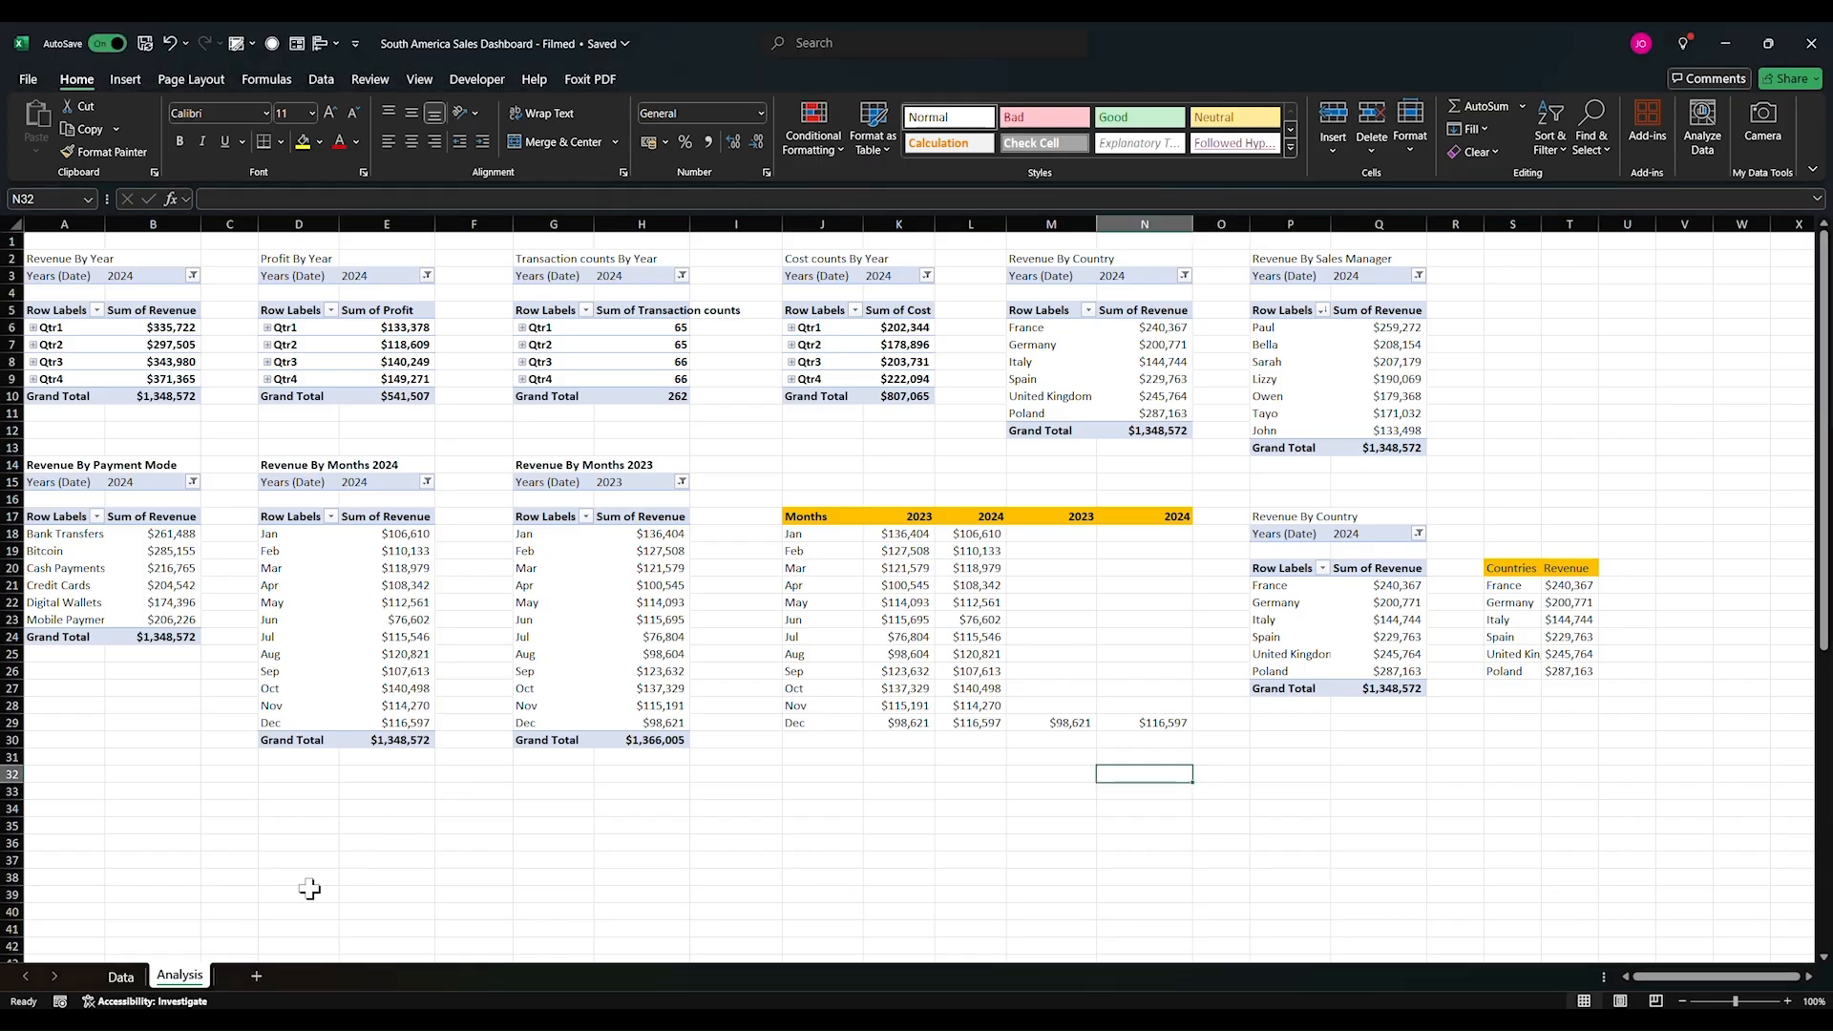
Step: Add a new worksheet after Analysis and name it Sales Dashboard
left_click(256, 976)
double_click(250, 976)
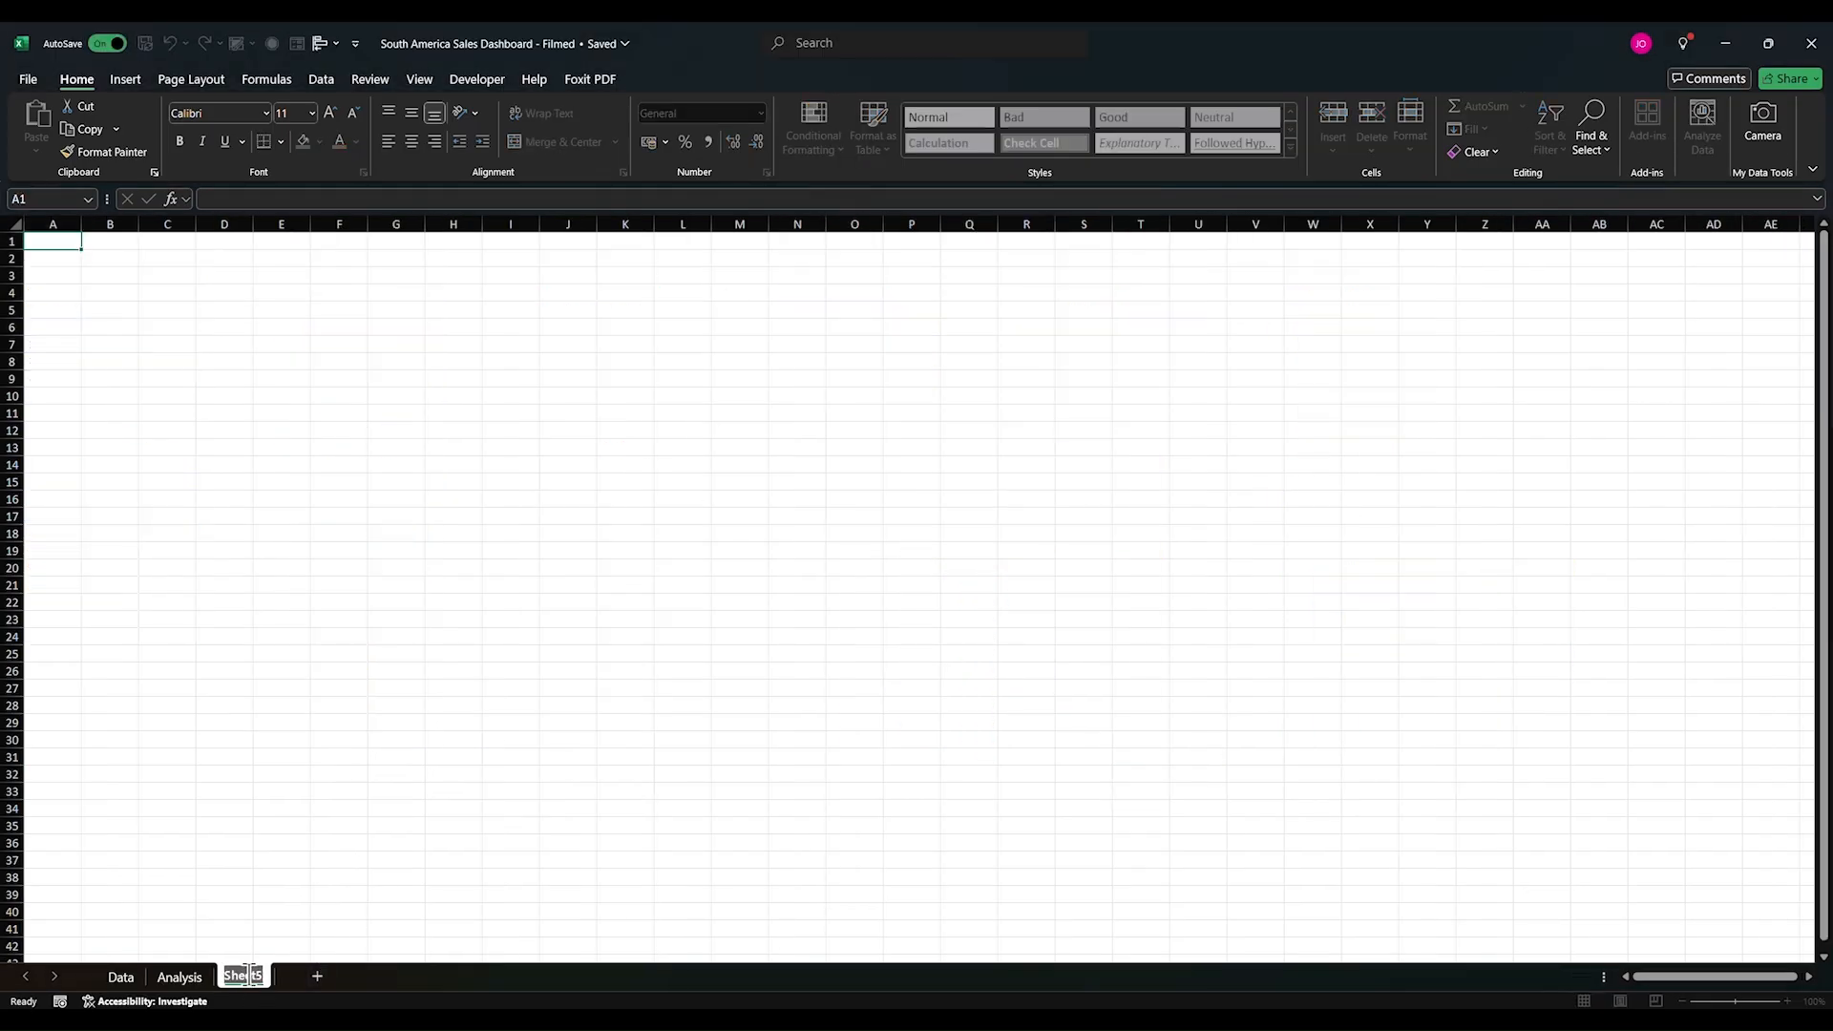
type("Dashboard")
key("Return")
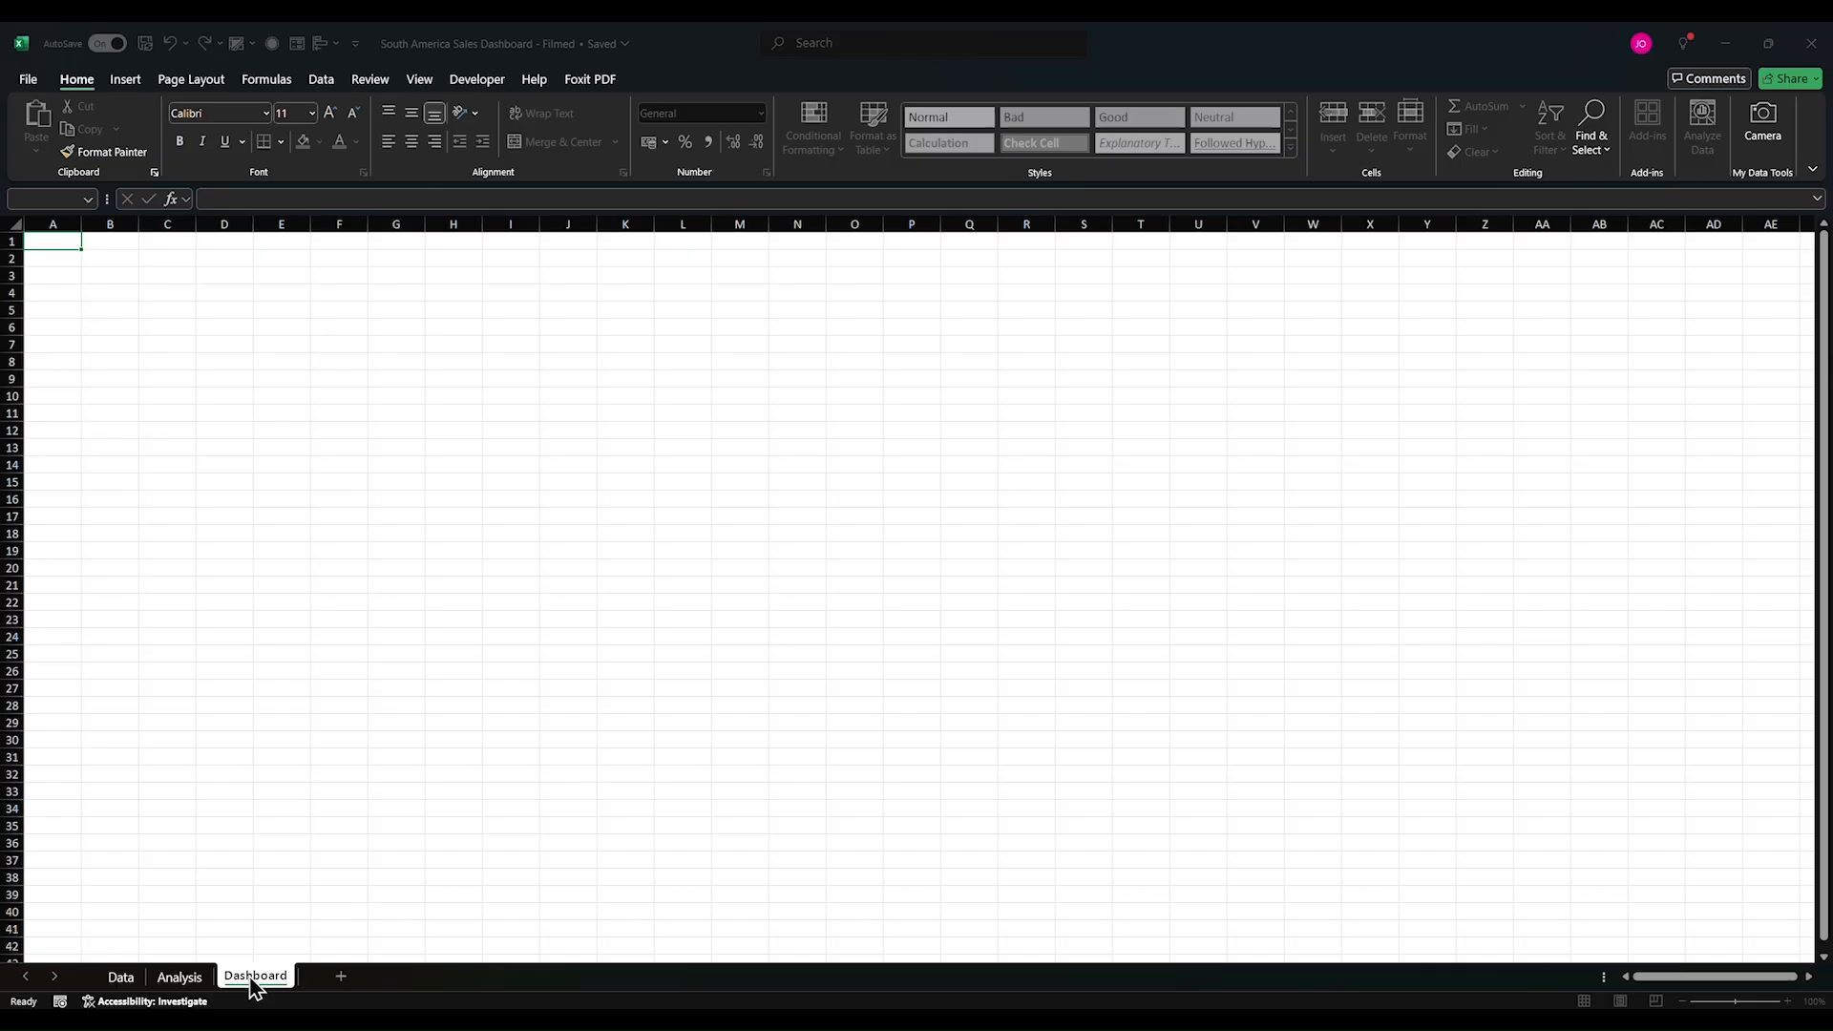
key("Return")
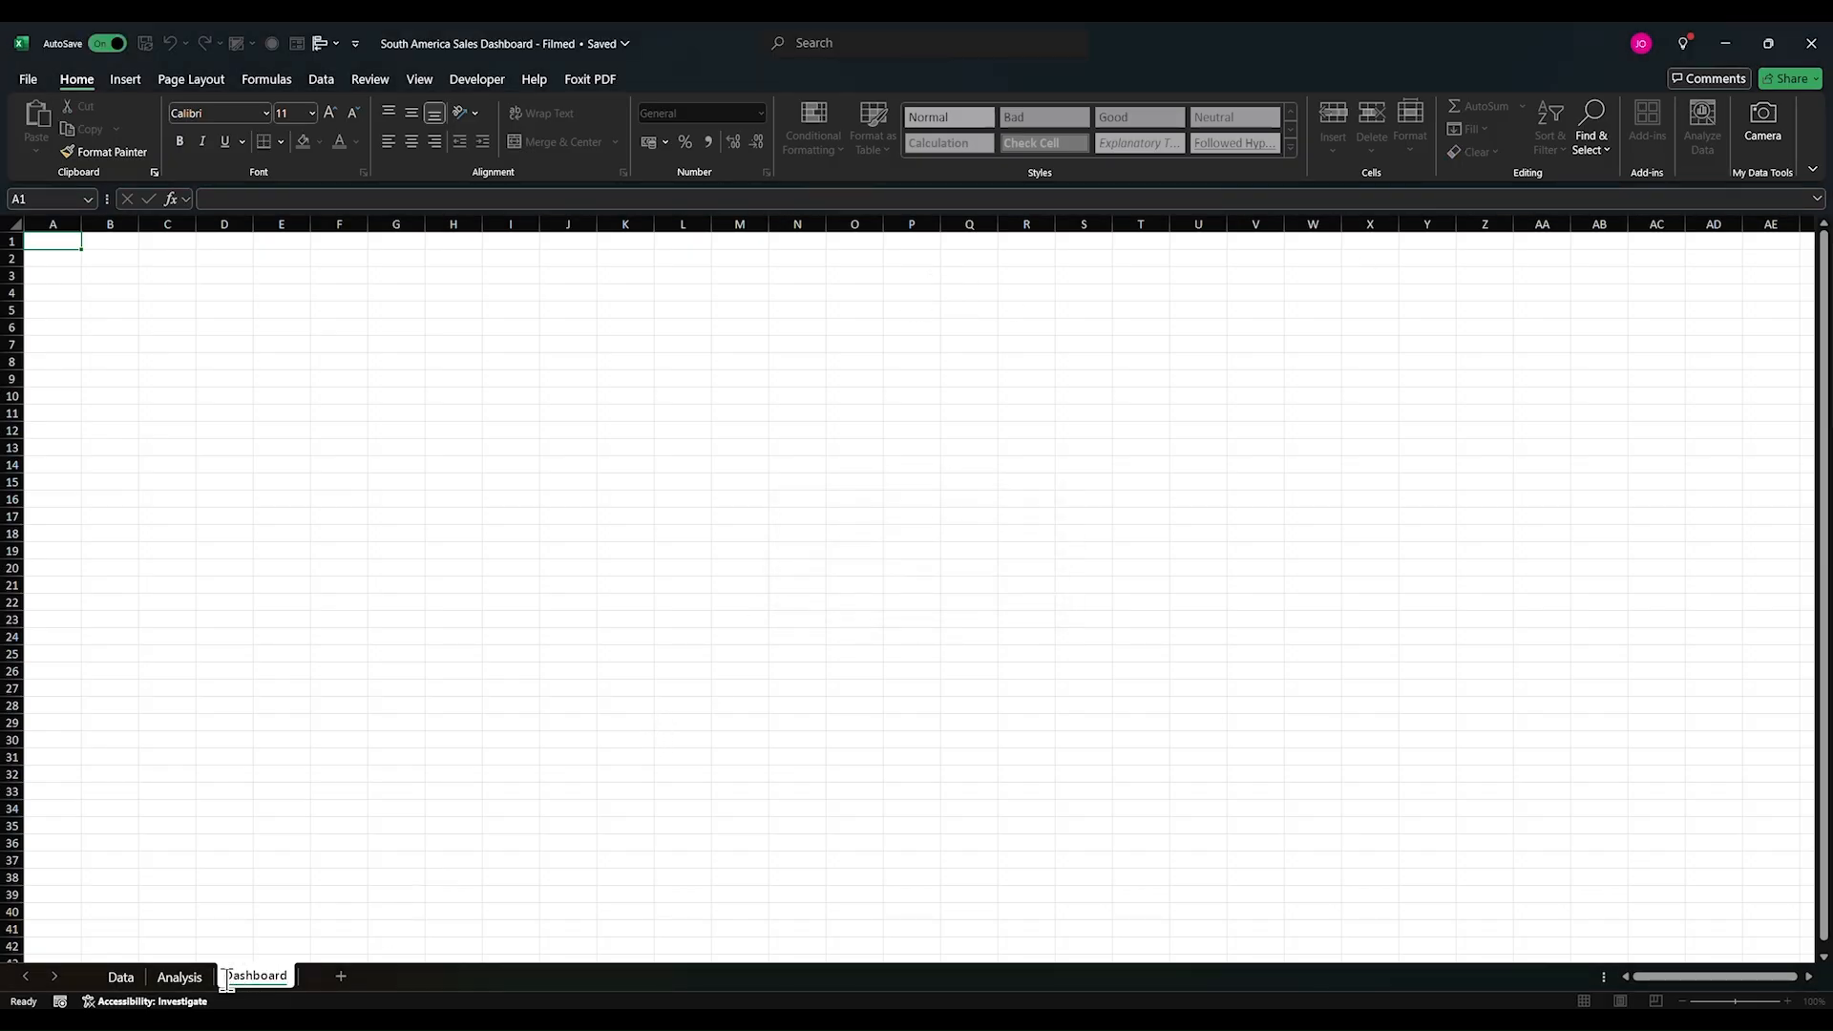
type("Sa")
type("les")
key("Return")
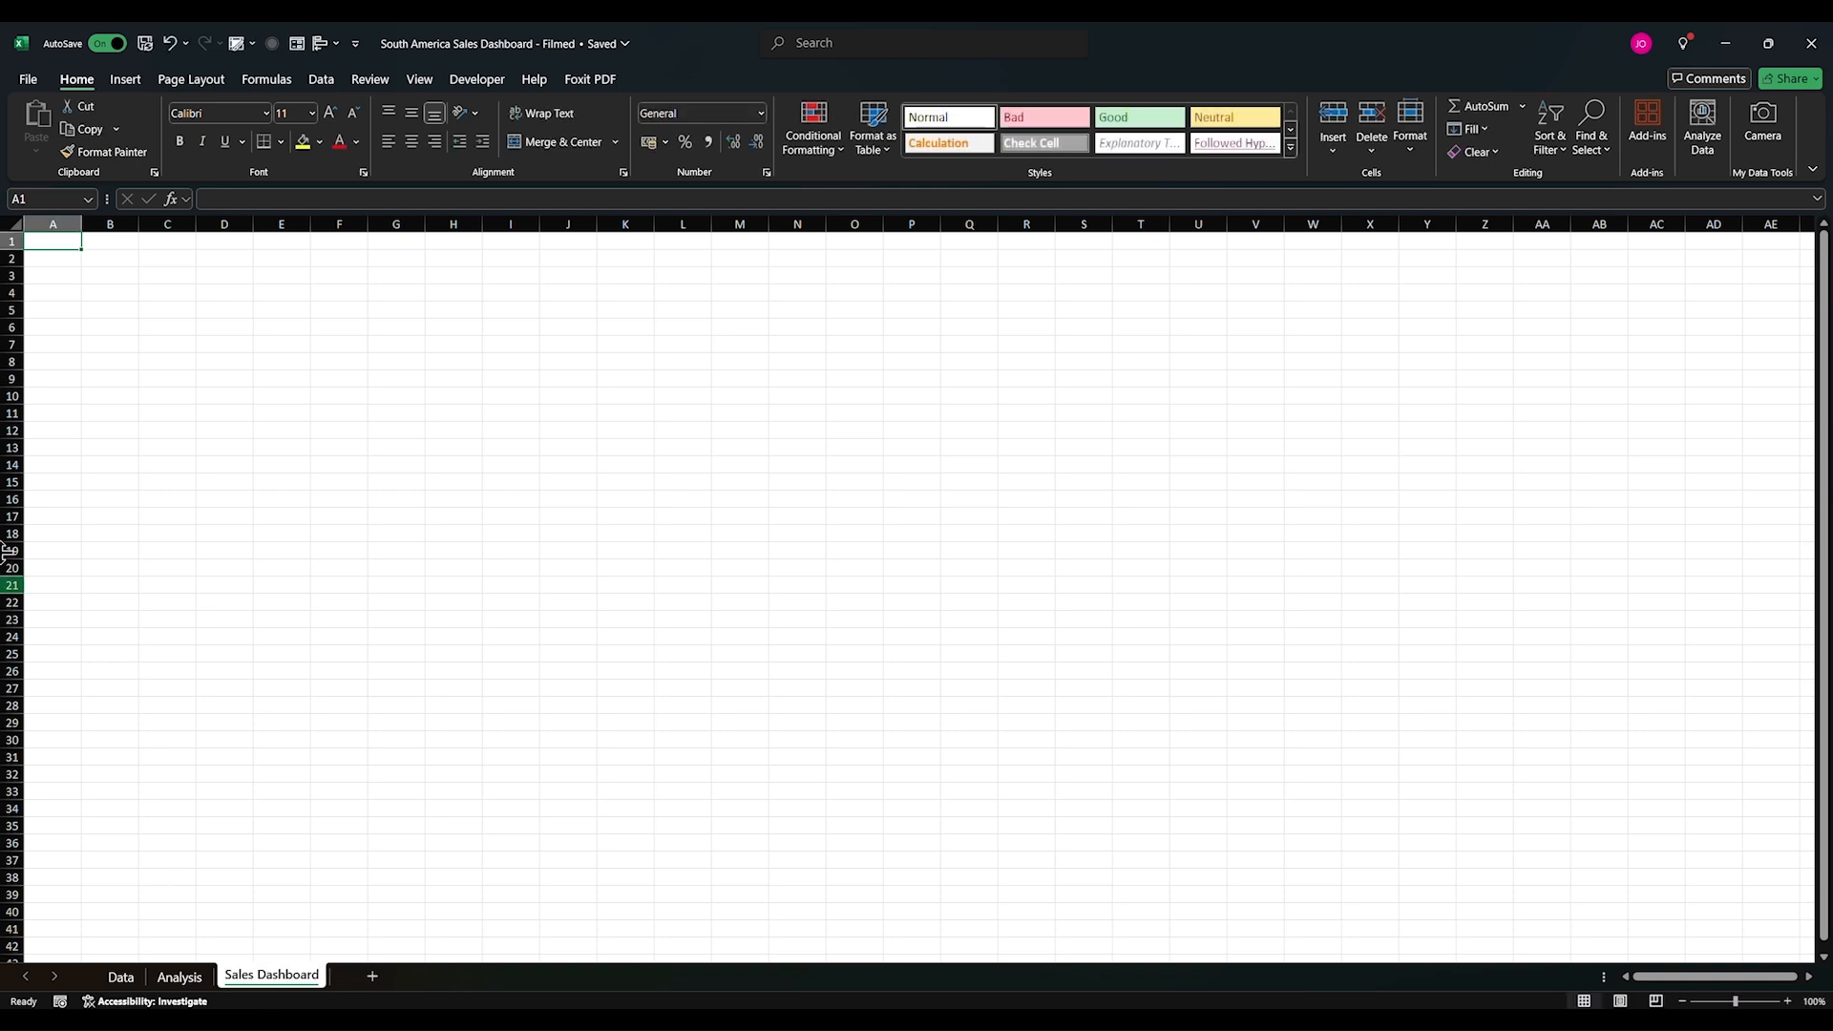
Step: Hide the gridlines and the row and column headings on the Sales Dashboard sheet, keeping the formula bar shown
left_click(14, 219)
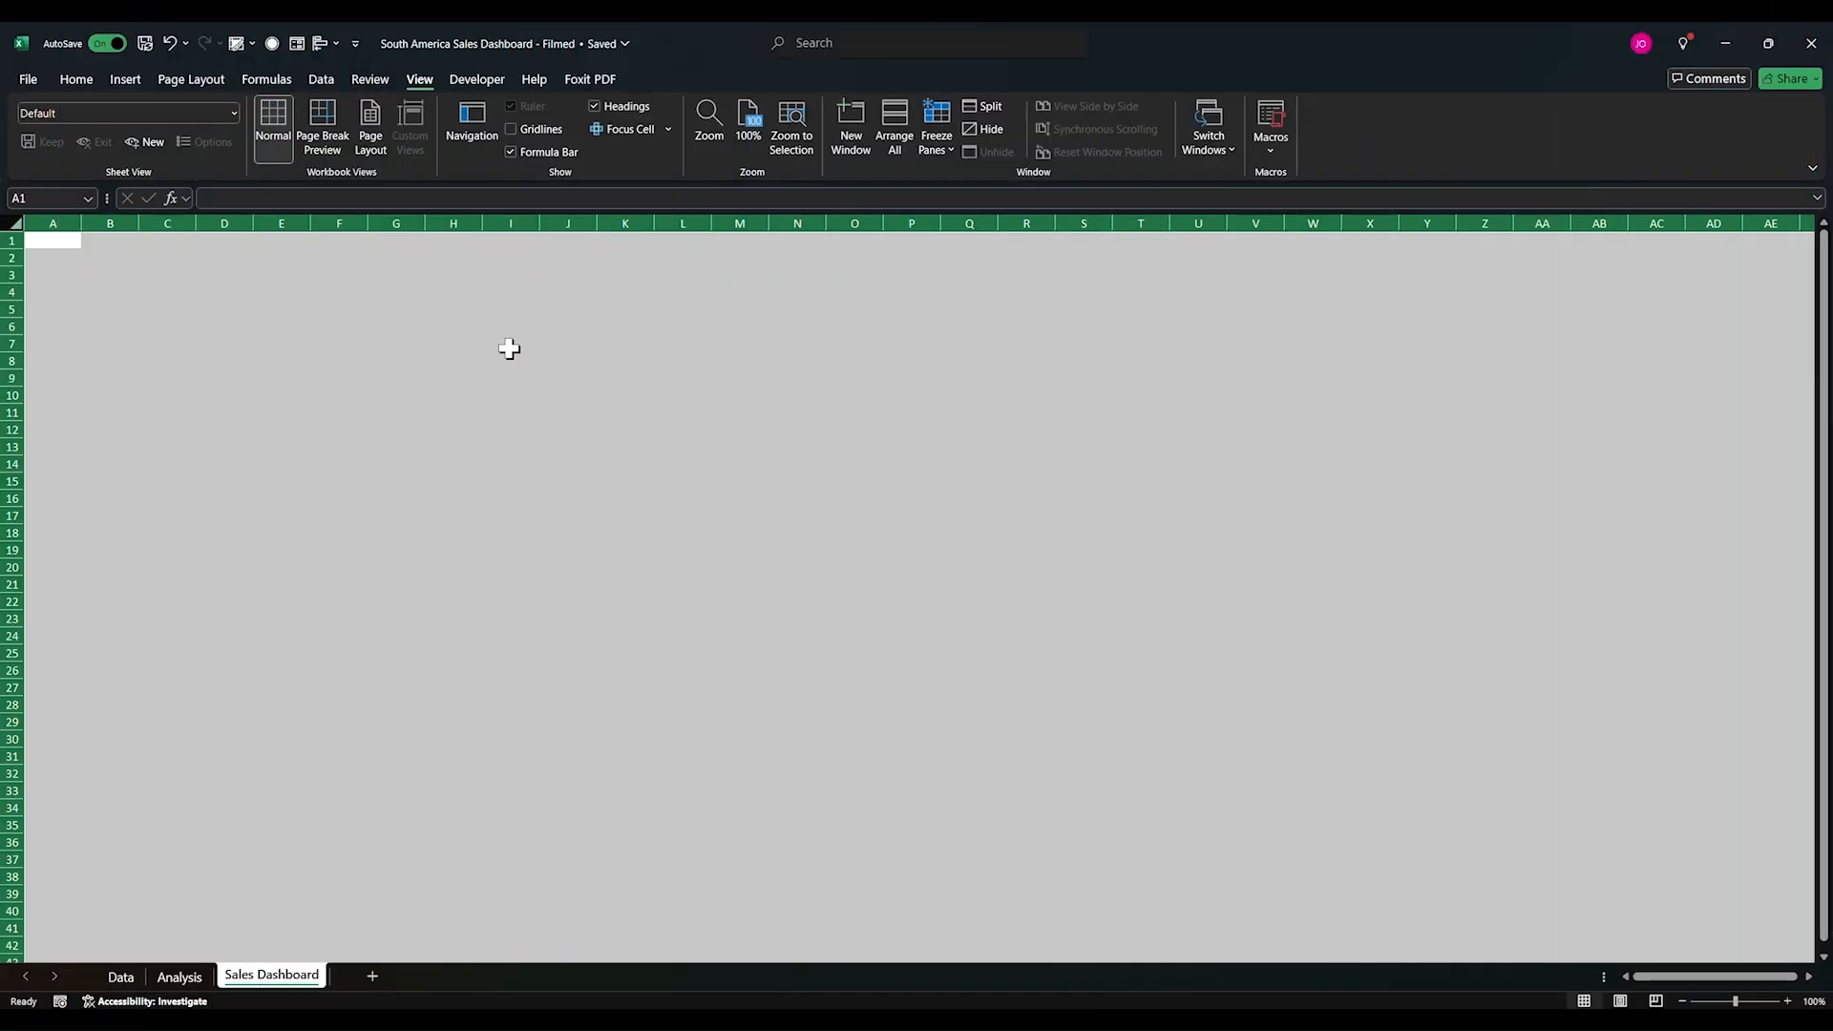
left_click(512, 153)
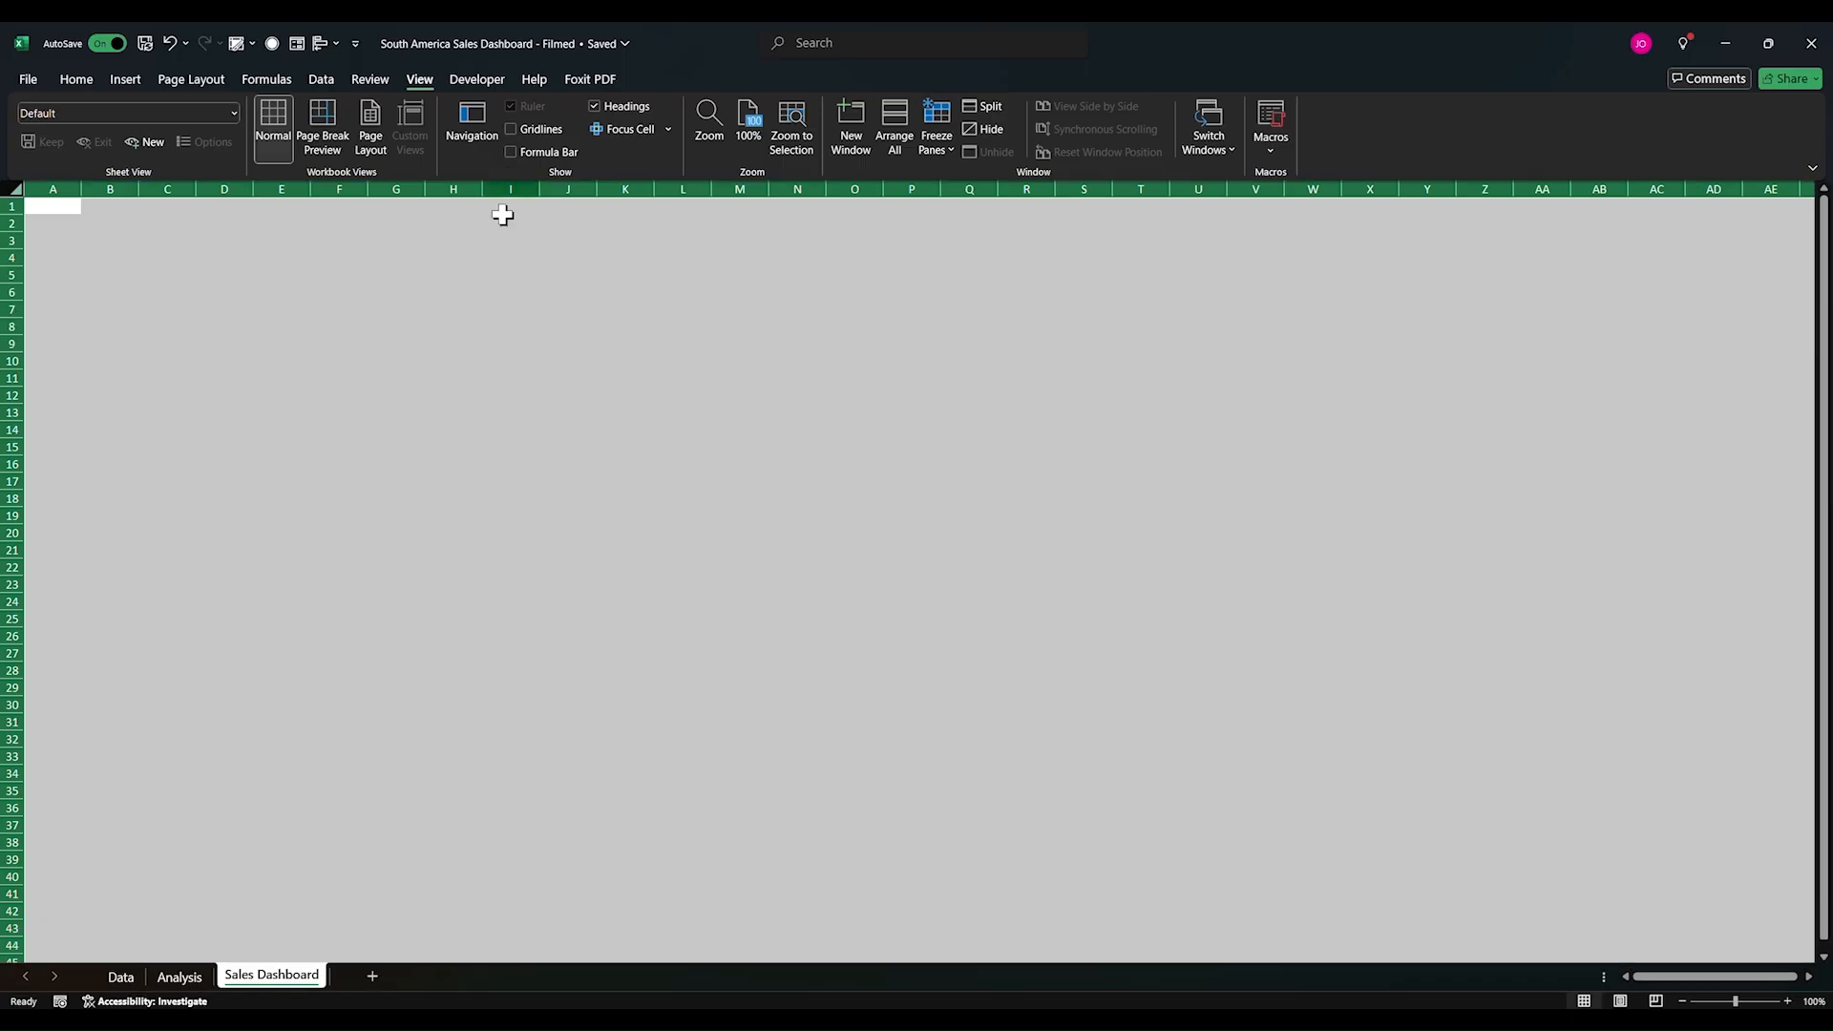
left_click(512, 153)
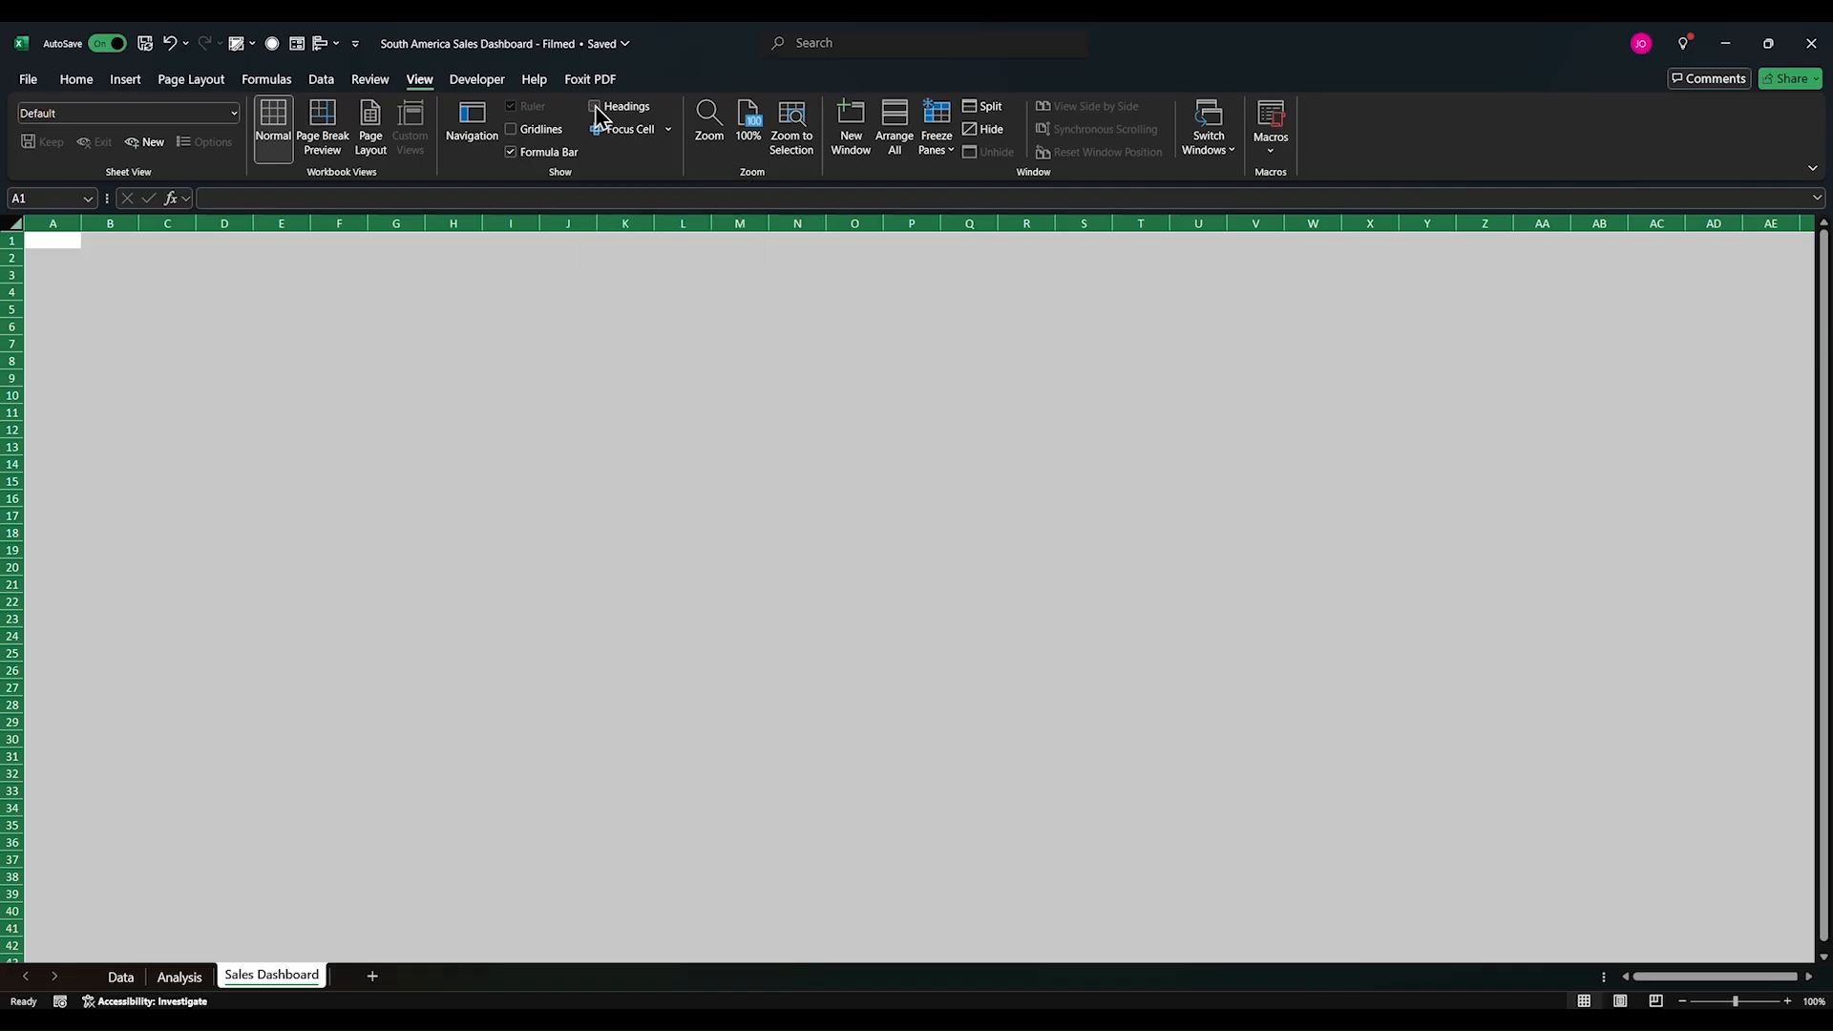
left_click(594, 106)
left_click(492, 344)
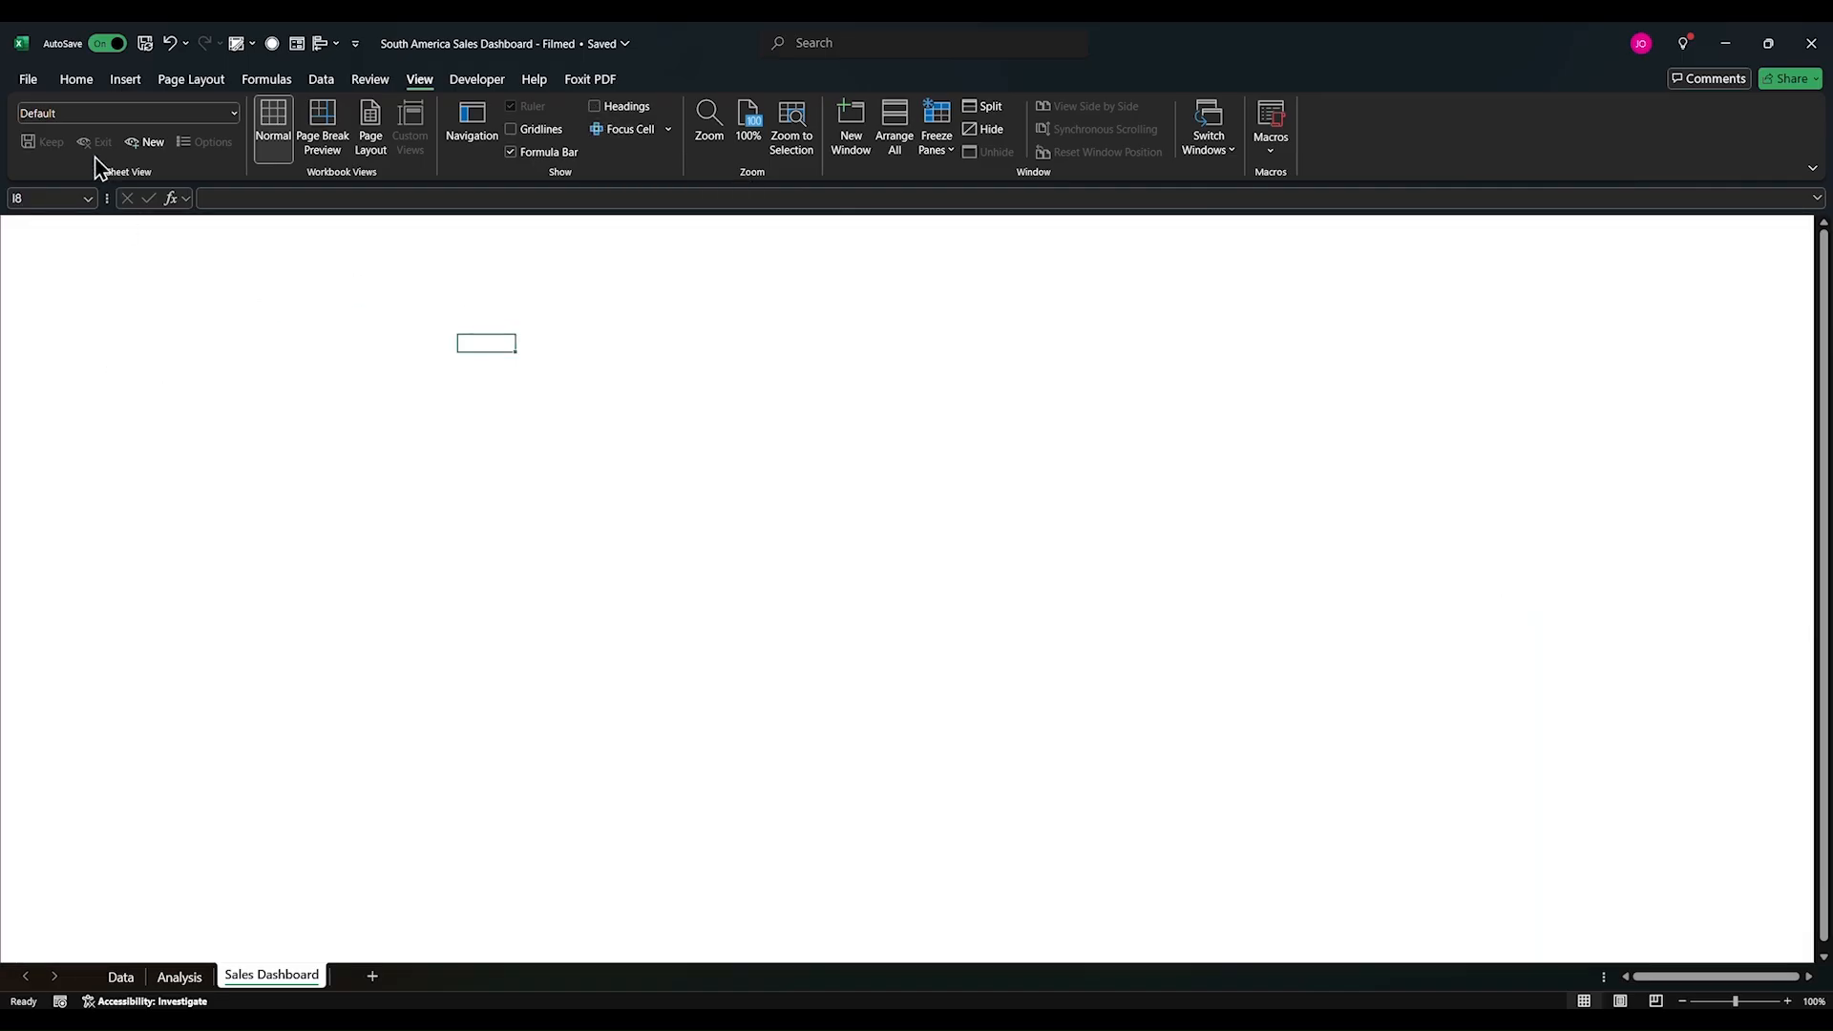
Step: Draw a large rounded rectangle about 20.8 cm high and 40.7 cm wide as the dashboard background and reduce its corner rounding
left_click(125, 80)
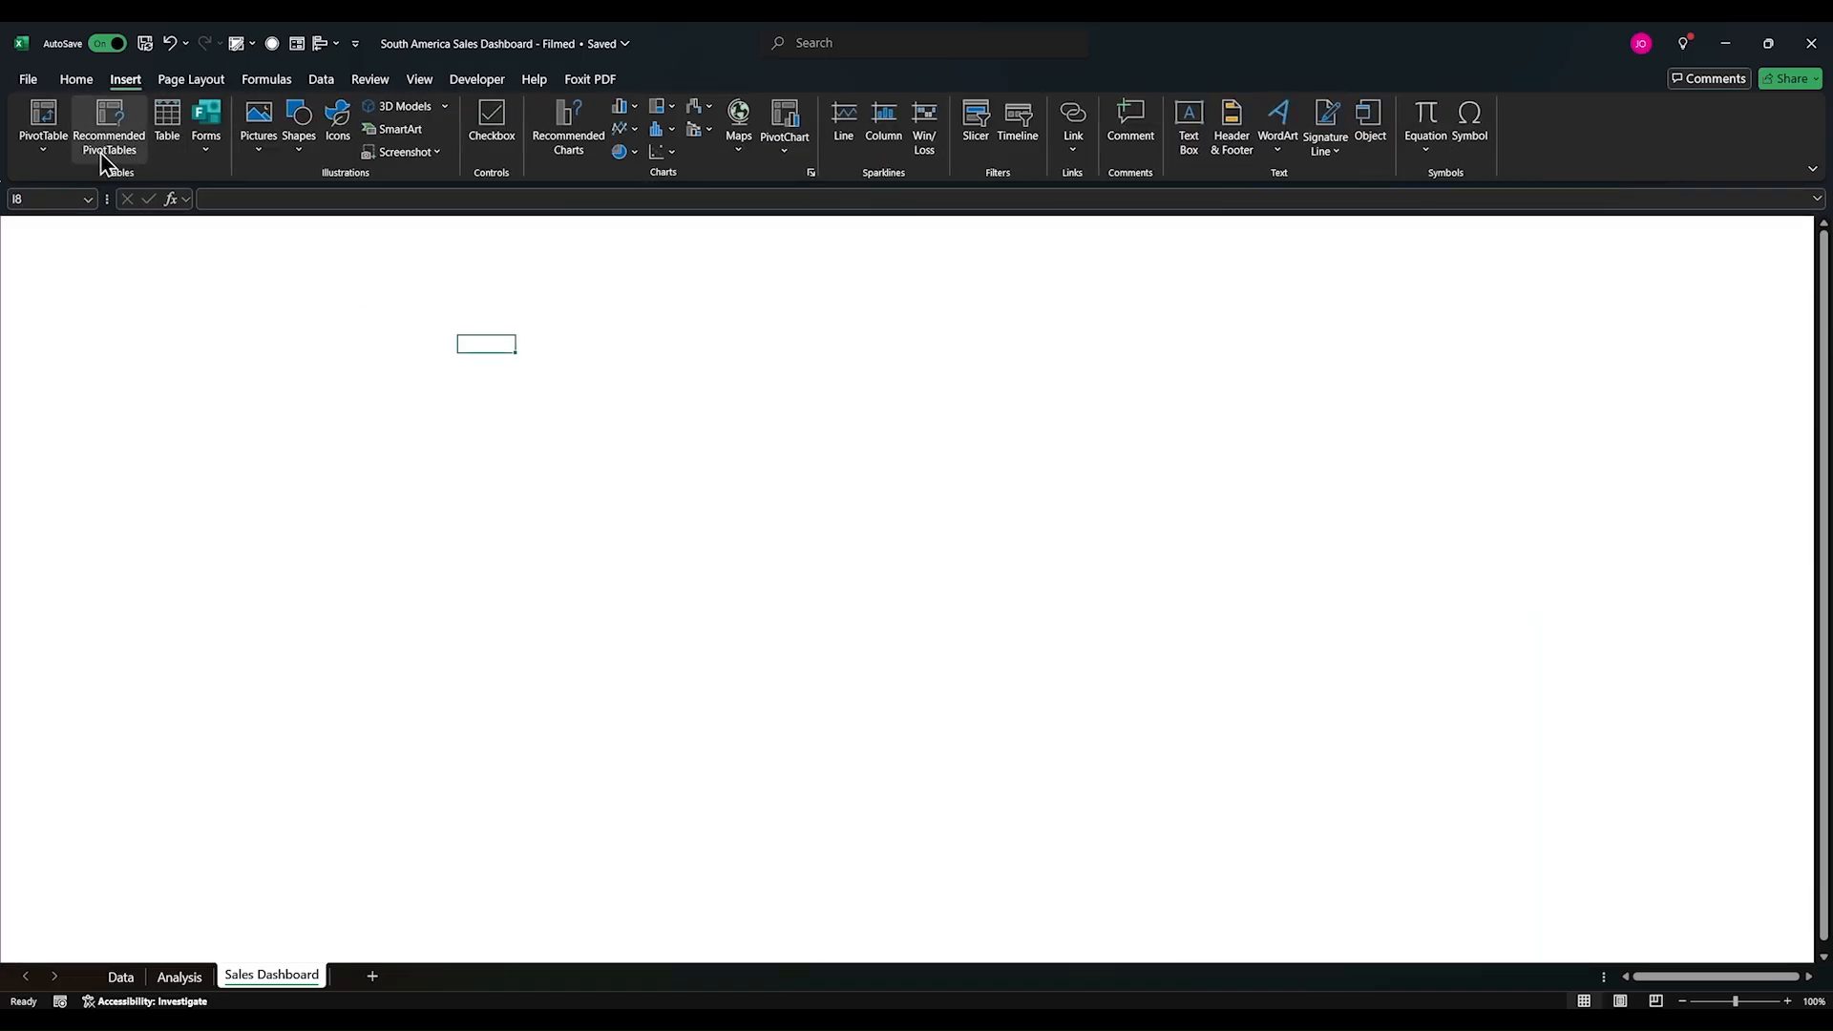
left_click(297, 143)
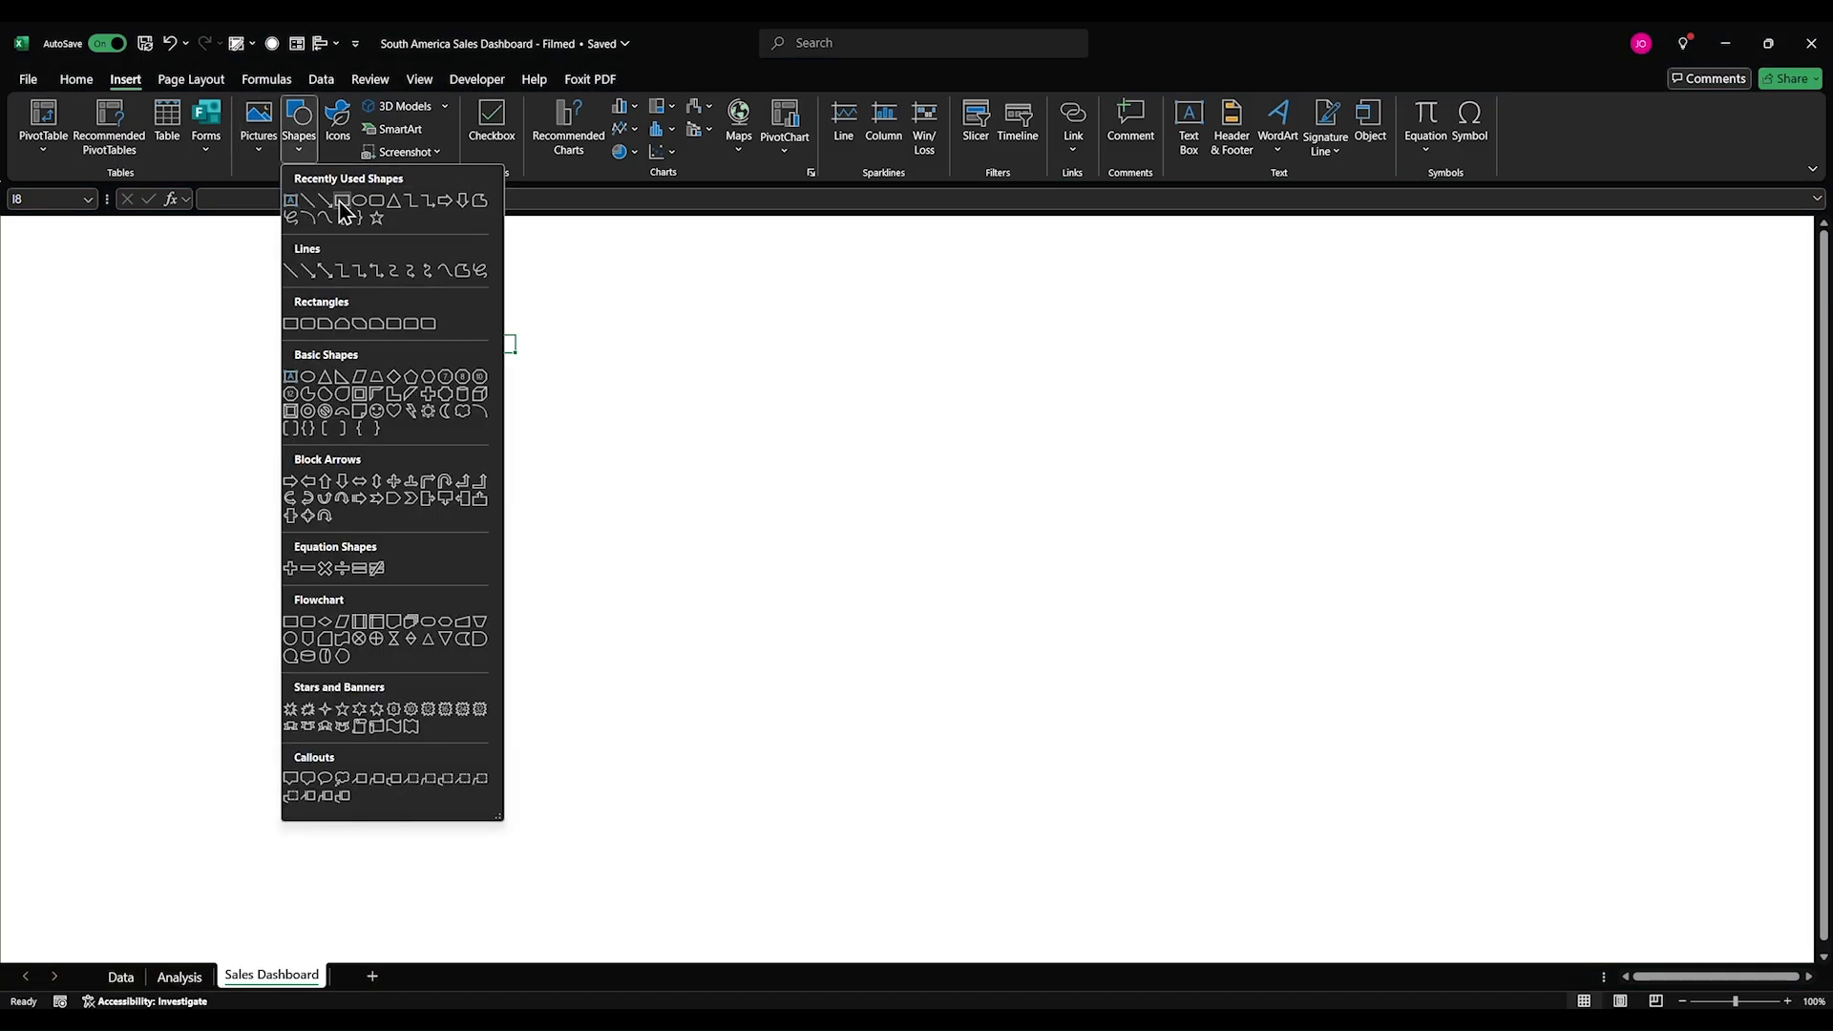
left_click(376, 201)
left_click_drag(195, 252, 1570, 939)
left_click_drag(311, 235, 200, 258)
Step: Give the background rectangle a solid mid-grey theme fill and remove its outline
right_click(455, 340)
left_click(547, 846)
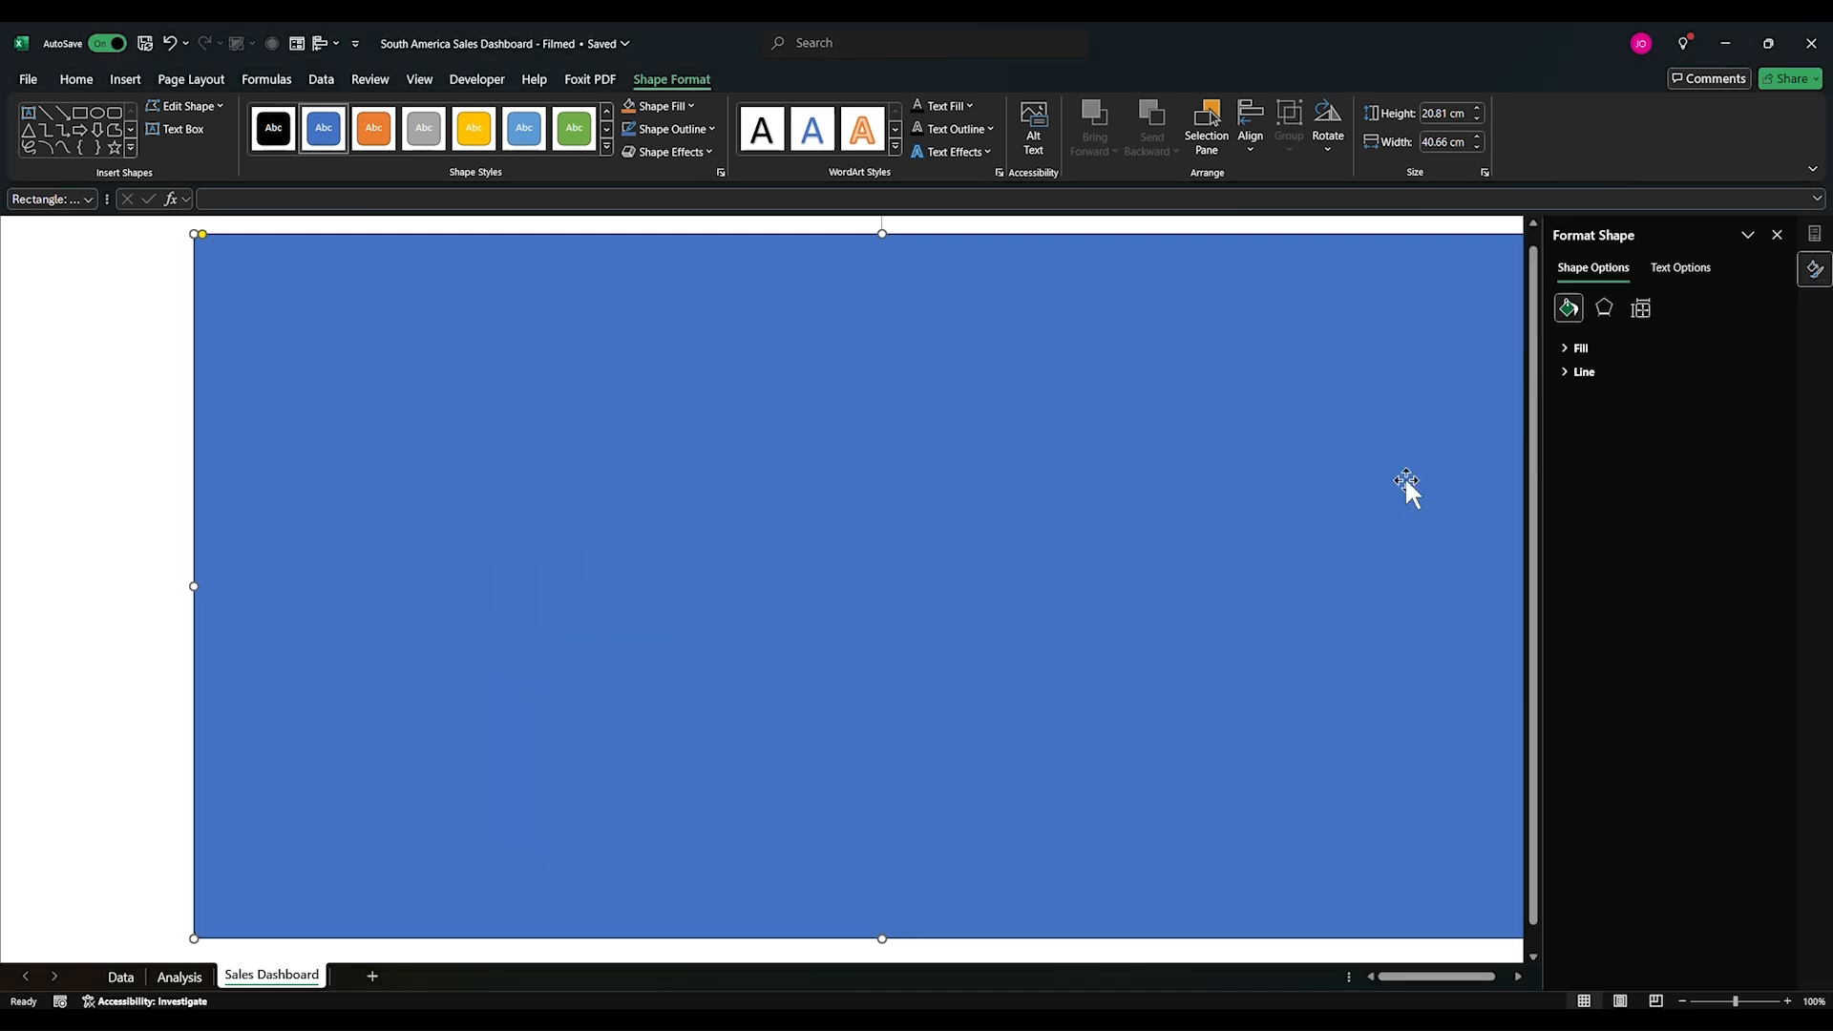
left_click(1566, 348)
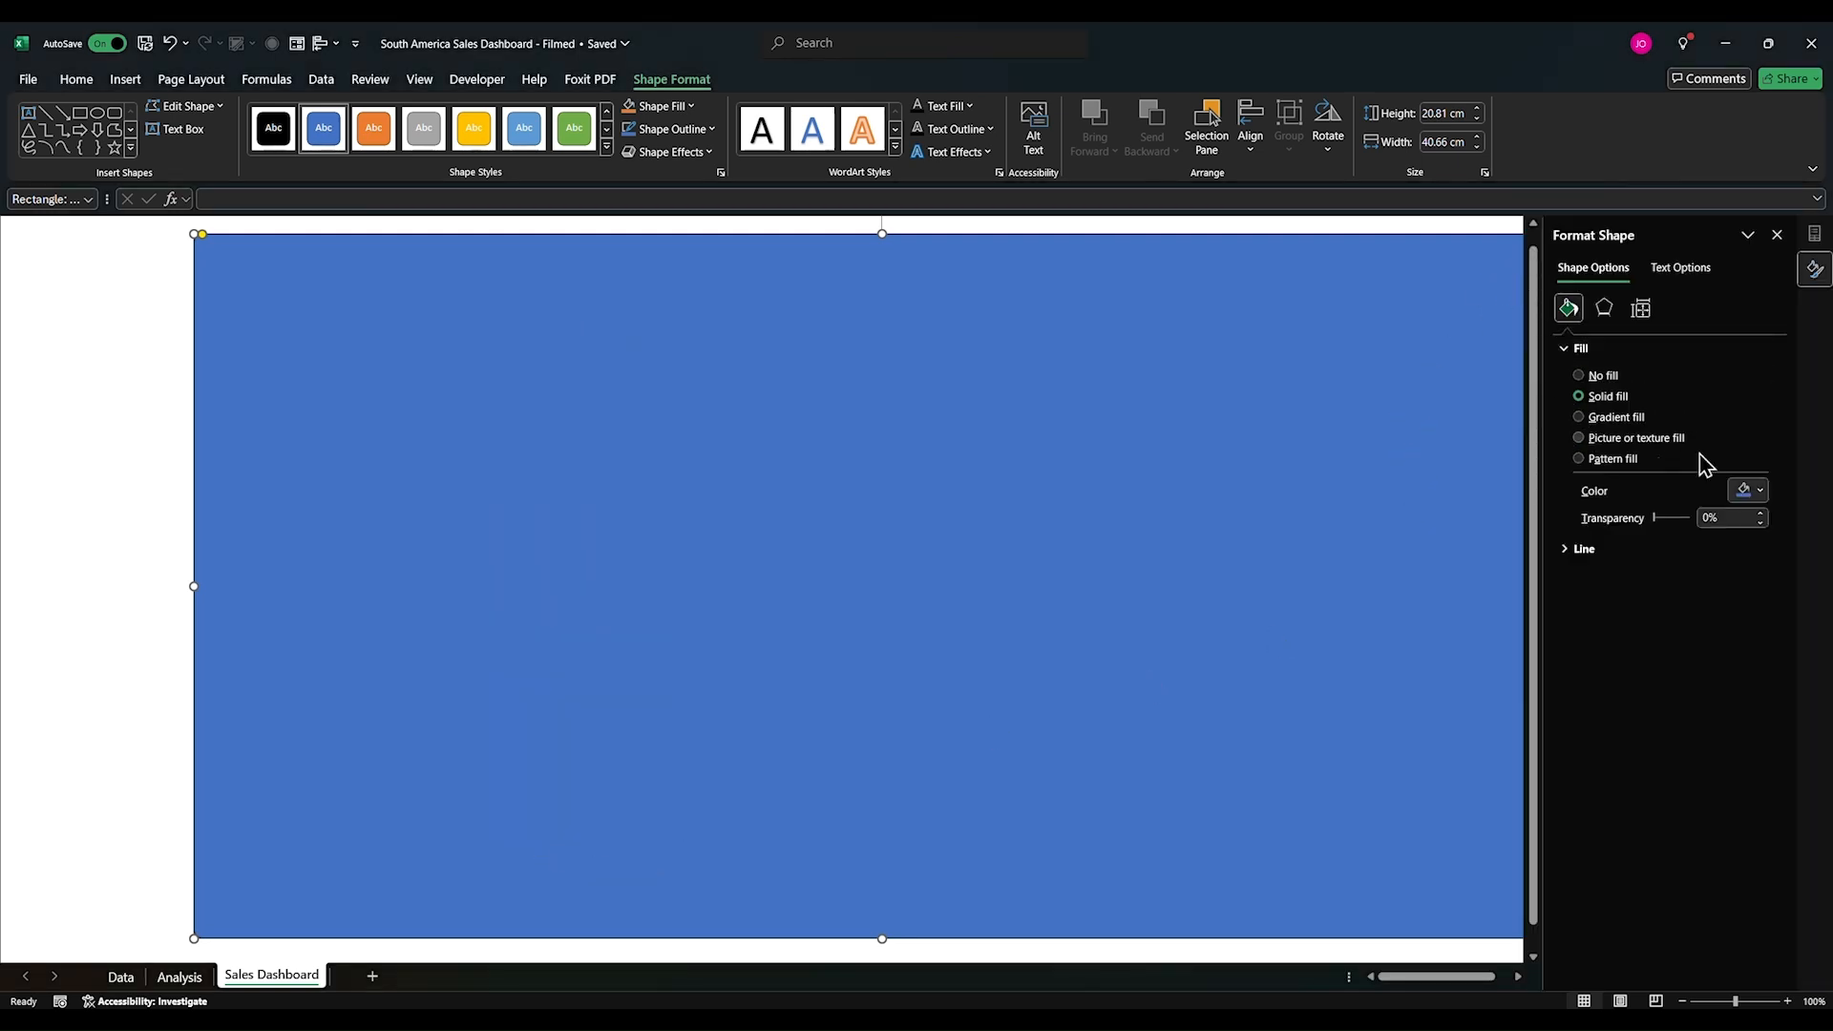
left_click(1755, 492)
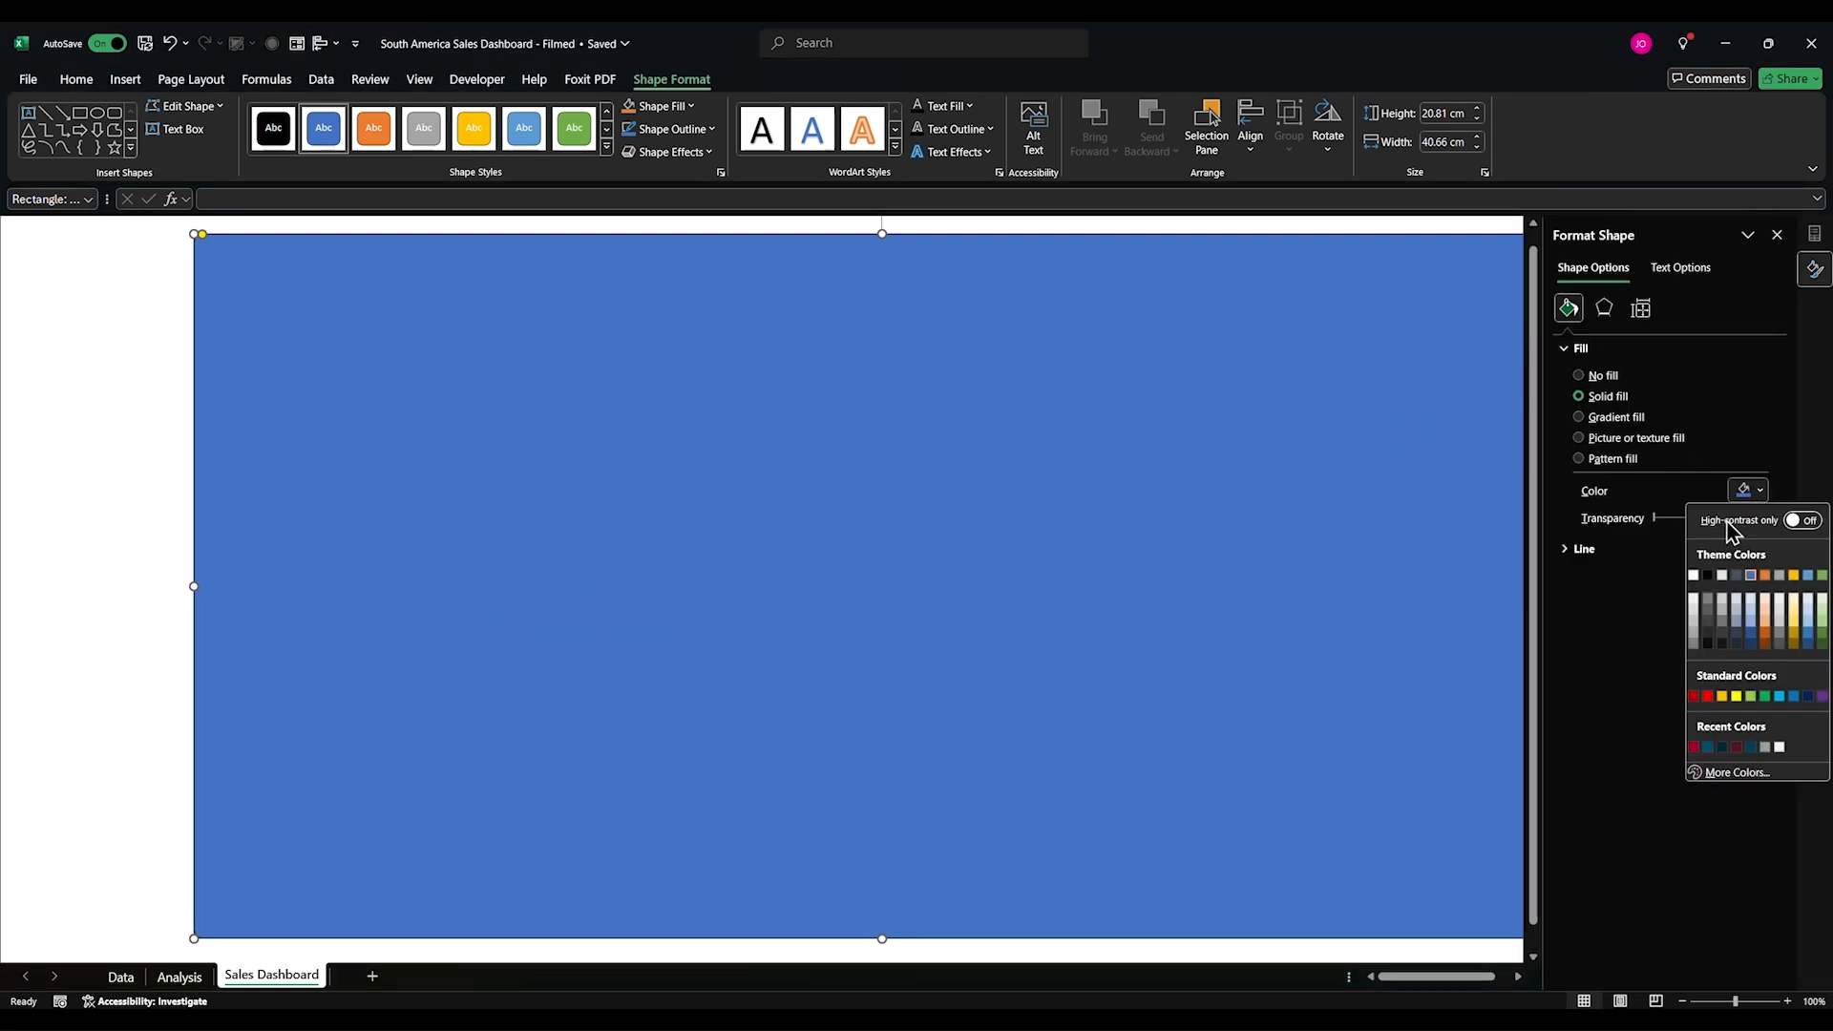
left_click(1695, 643)
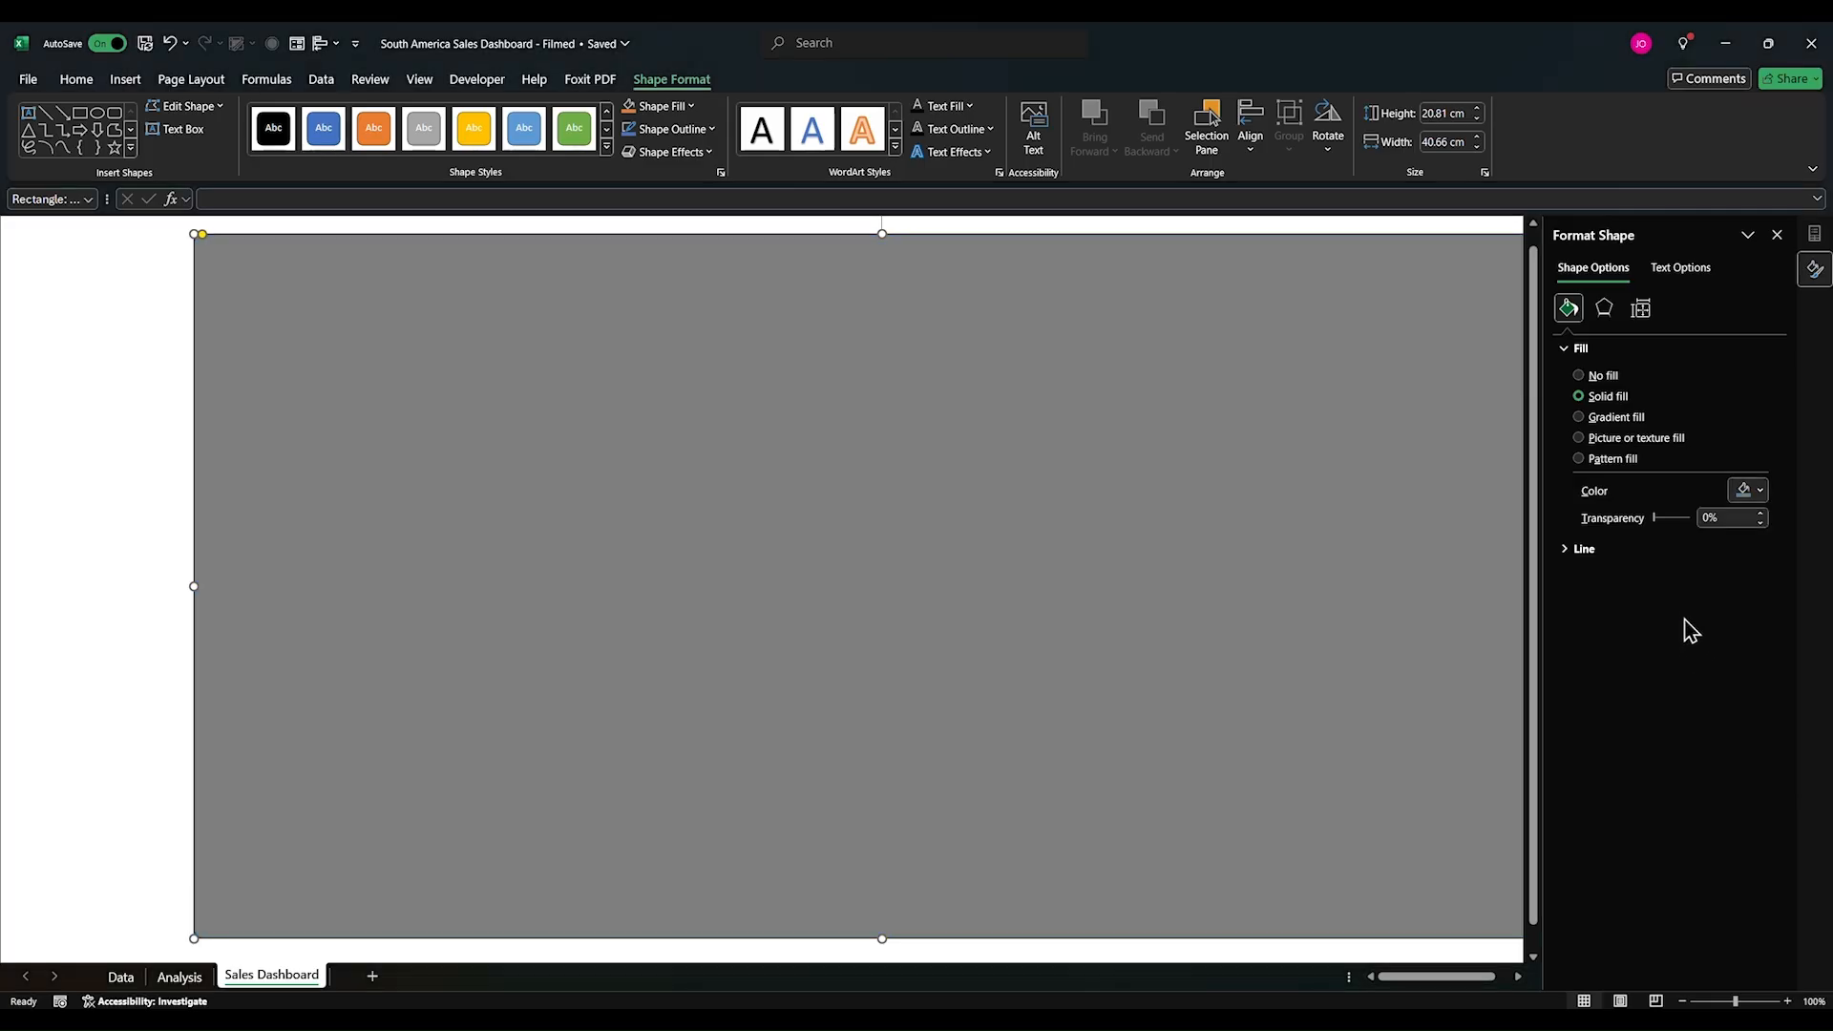
left_click(1580, 550)
left_click(1580, 576)
left_click(28, 275)
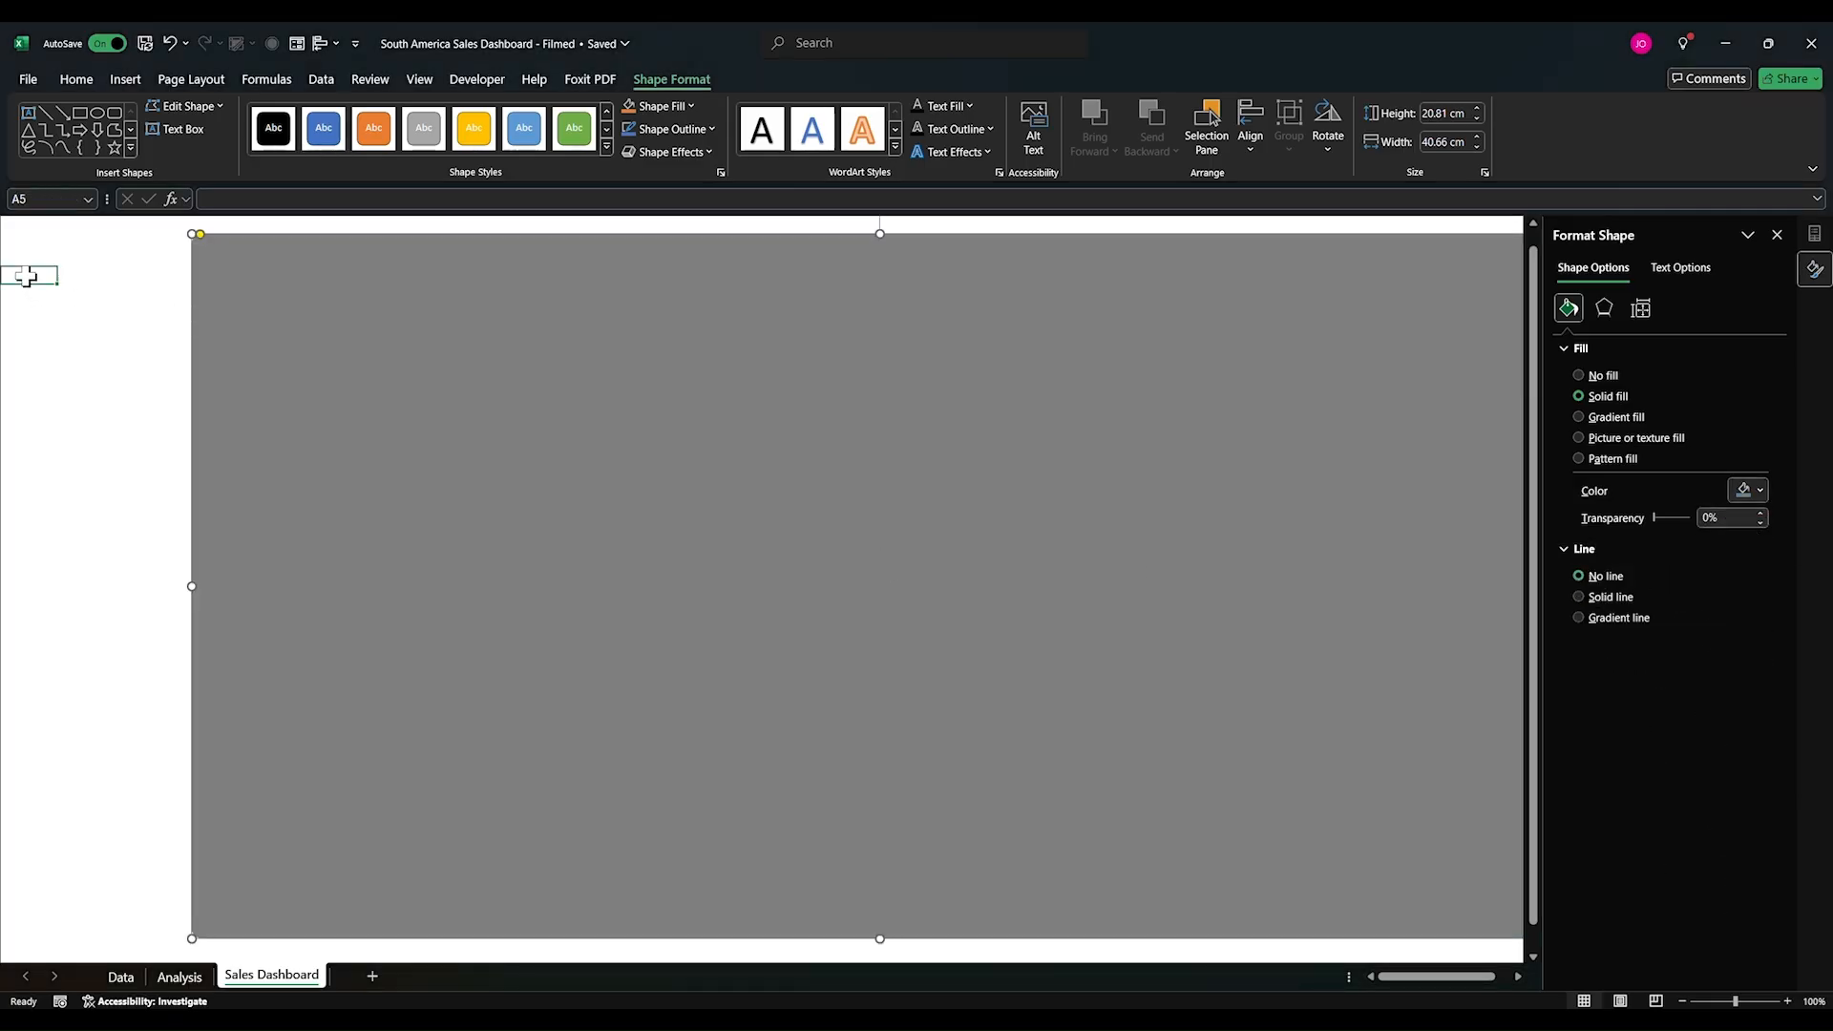
left_click(42, 316)
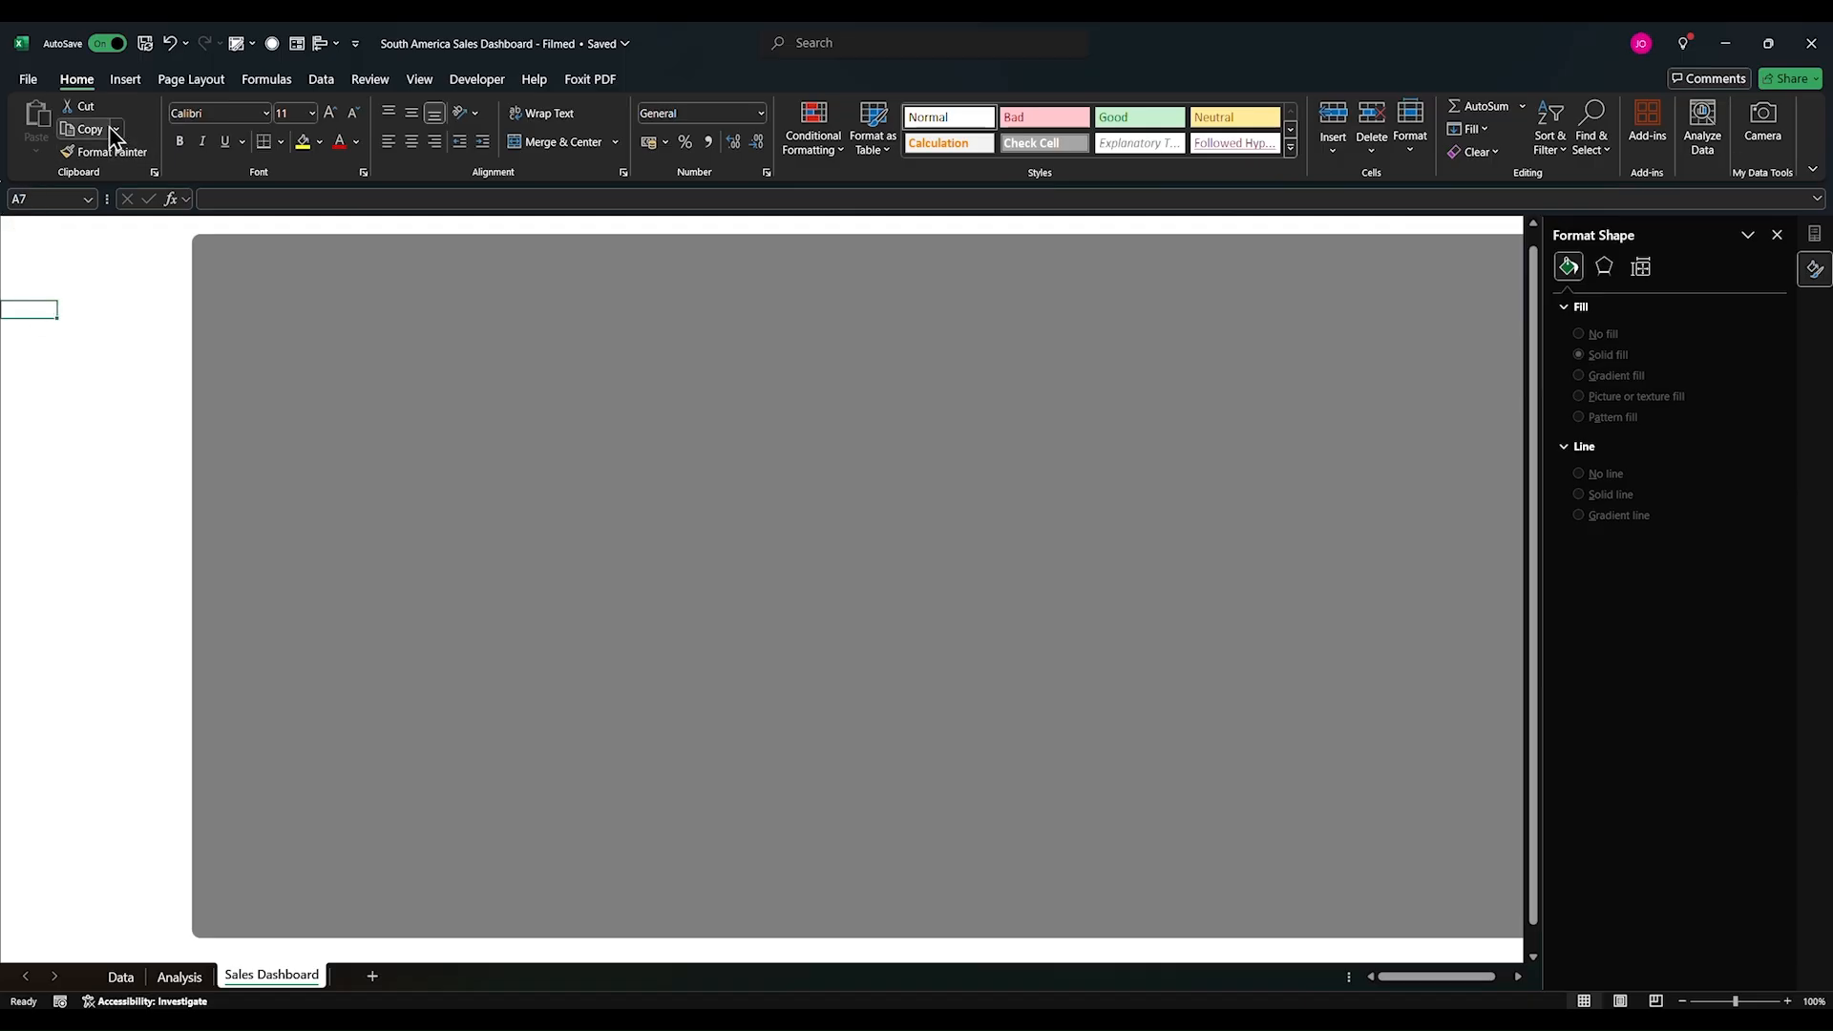
Step: Show the row and column headings again and fill all cells of the sheet with a very dark grey theme color
left_click(419, 79)
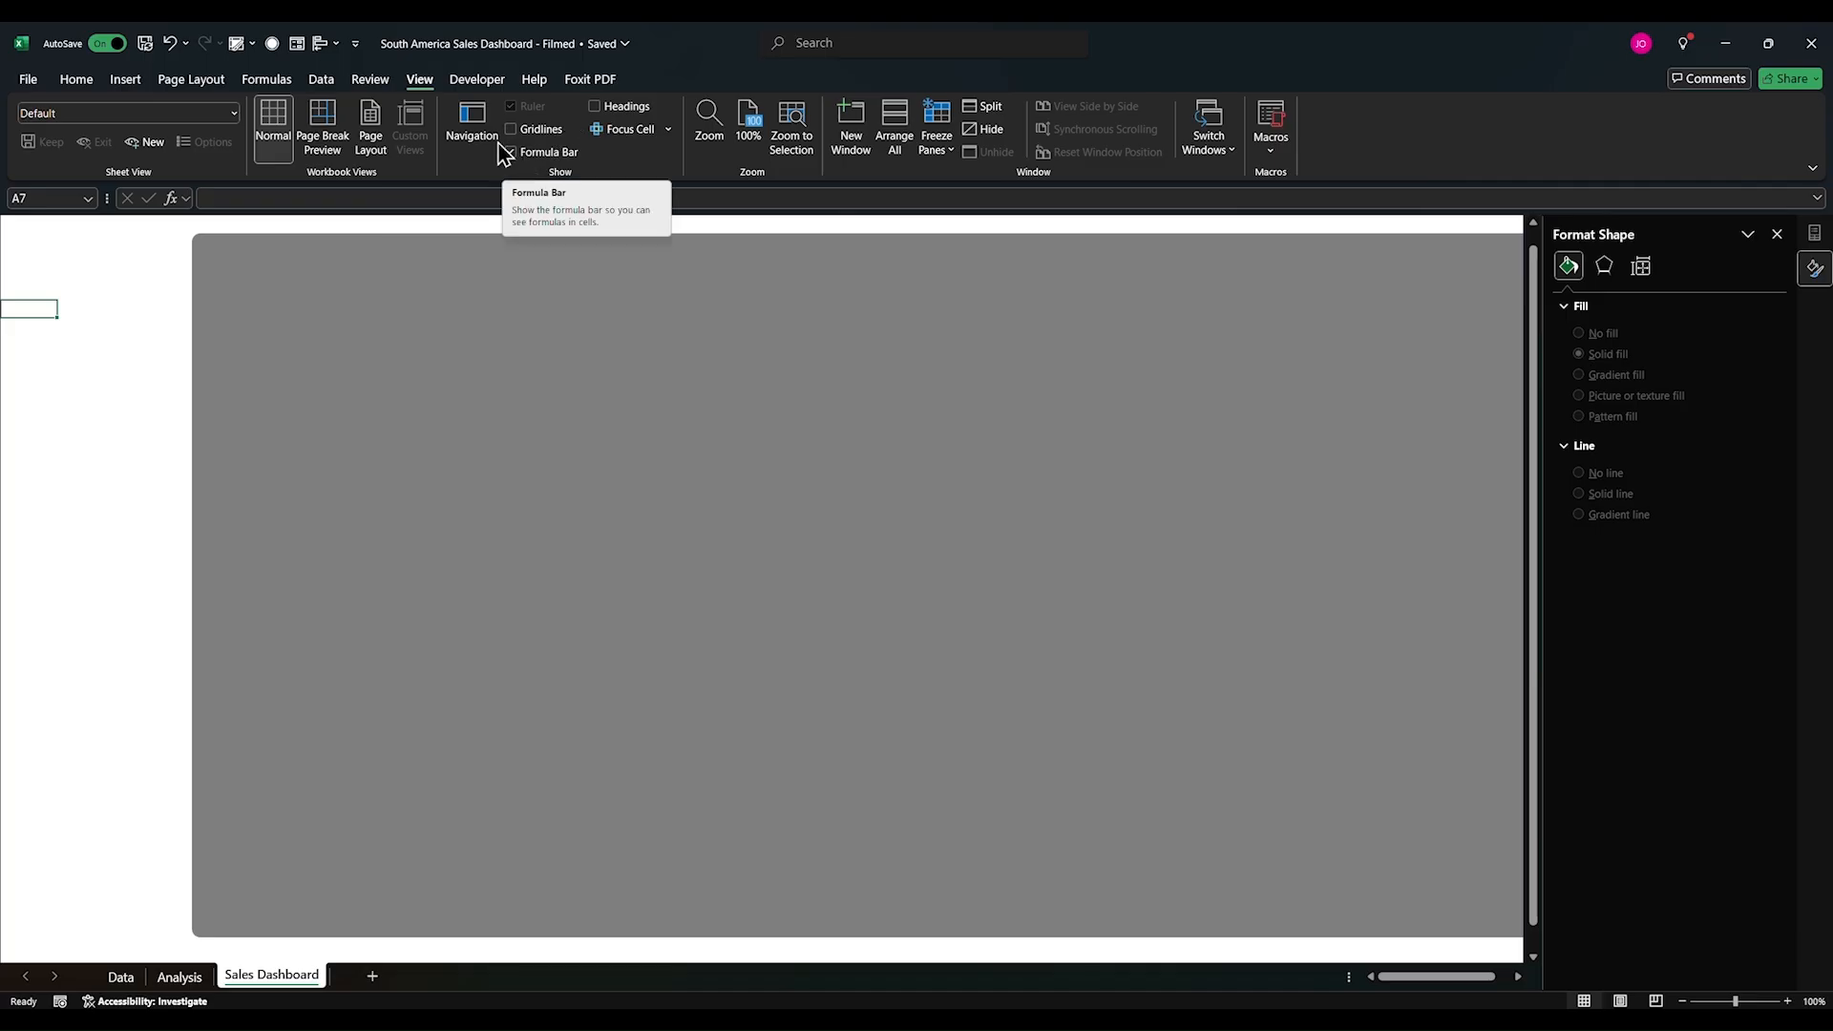
left_click(594, 106)
left_click(109, 361)
left_click(15, 223)
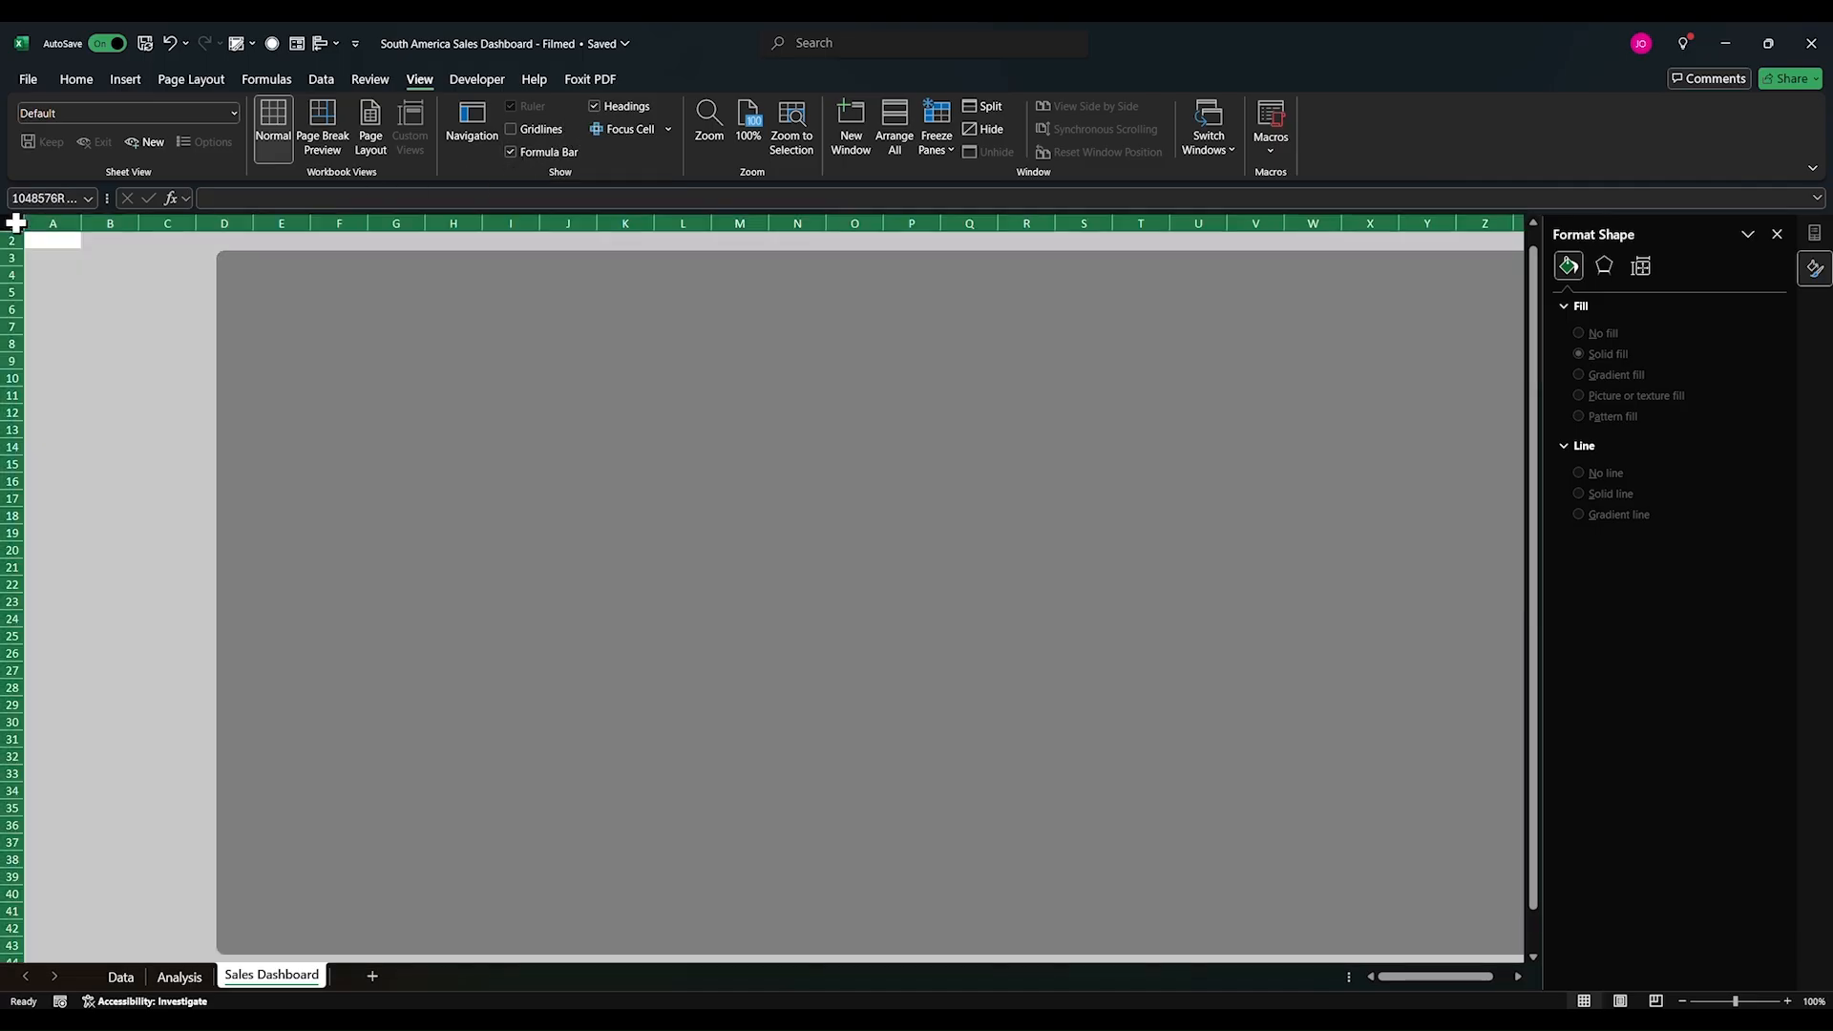
left_click(76, 80)
left_click(322, 142)
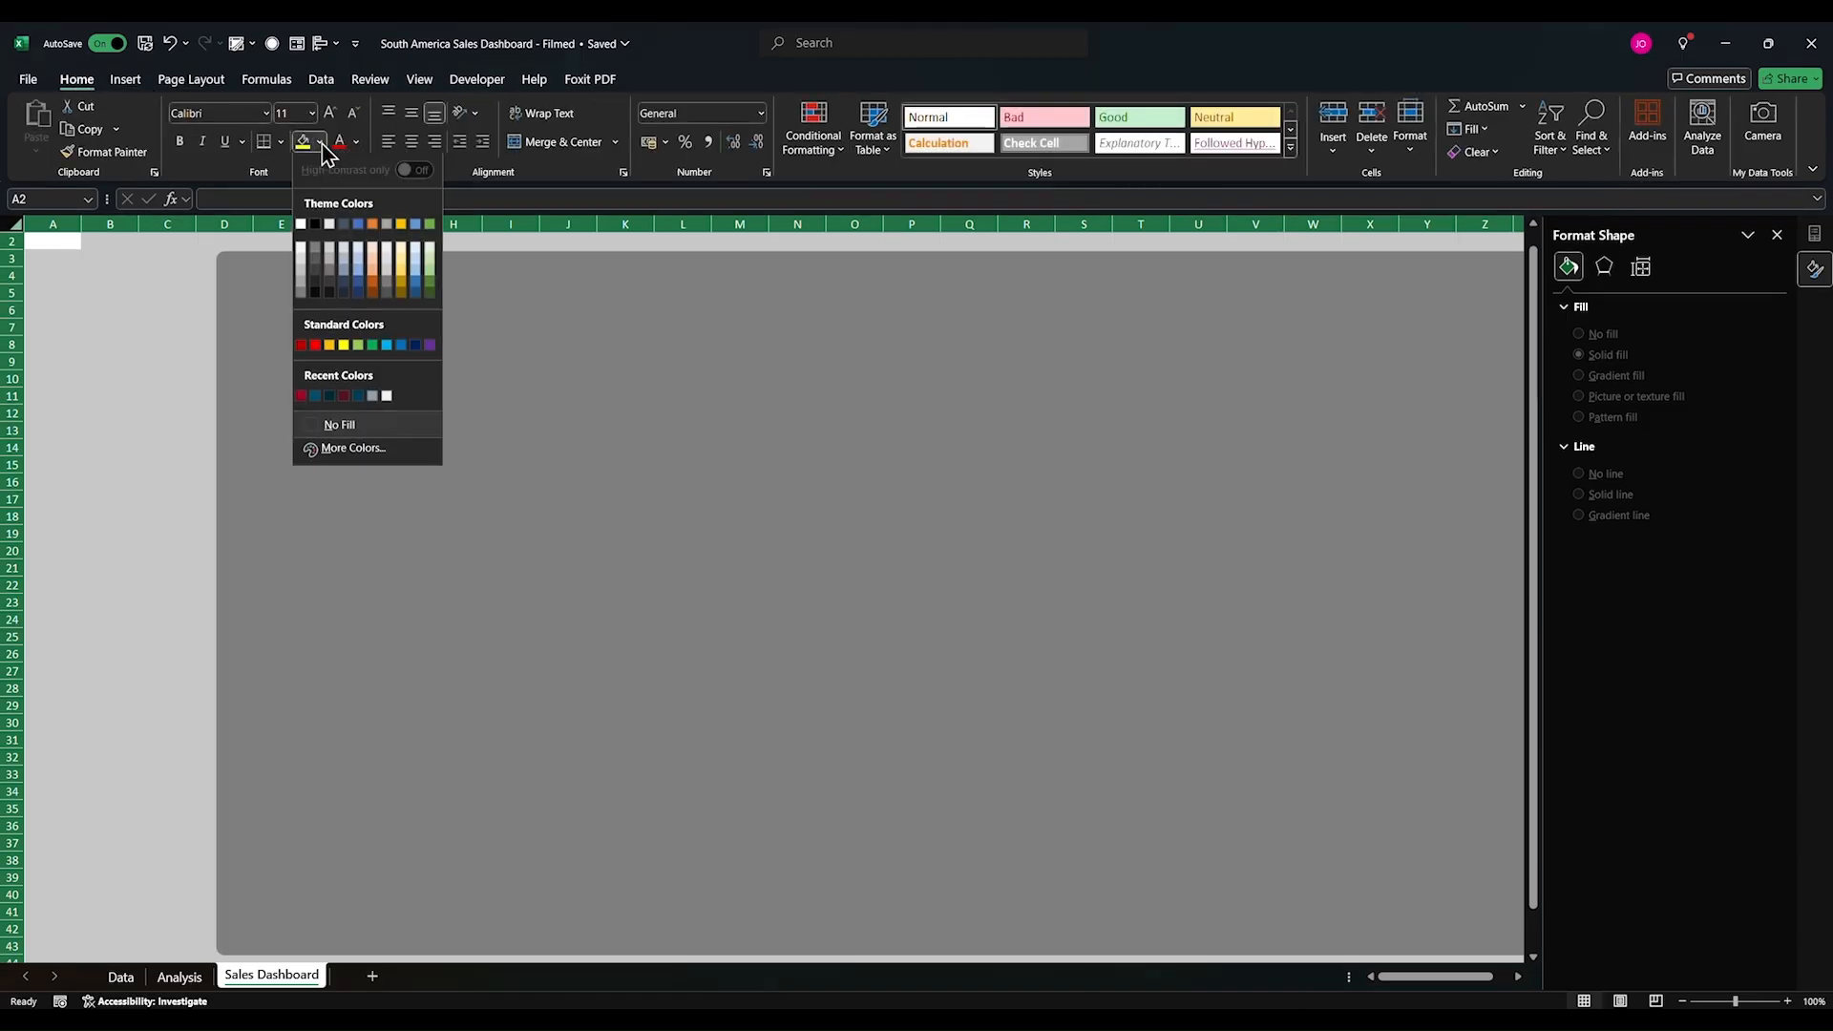
left_click(315, 283)
left_click(313, 289)
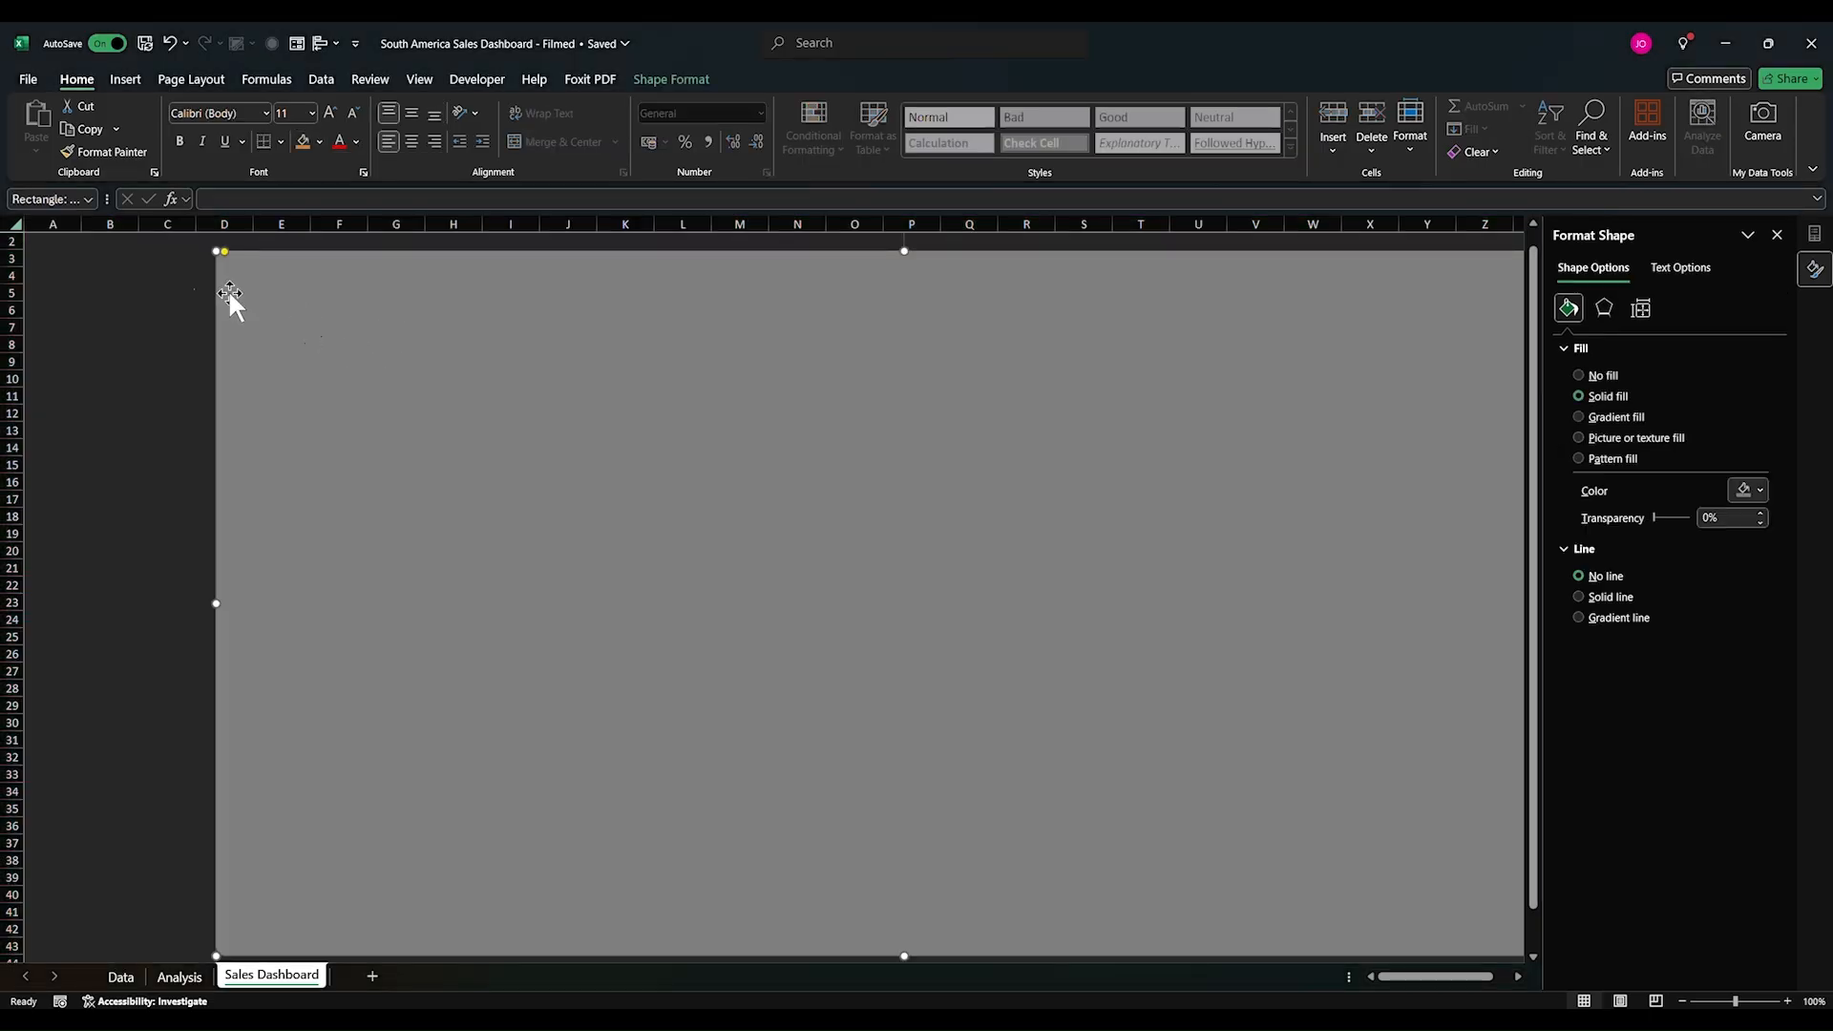
left_click(158, 498)
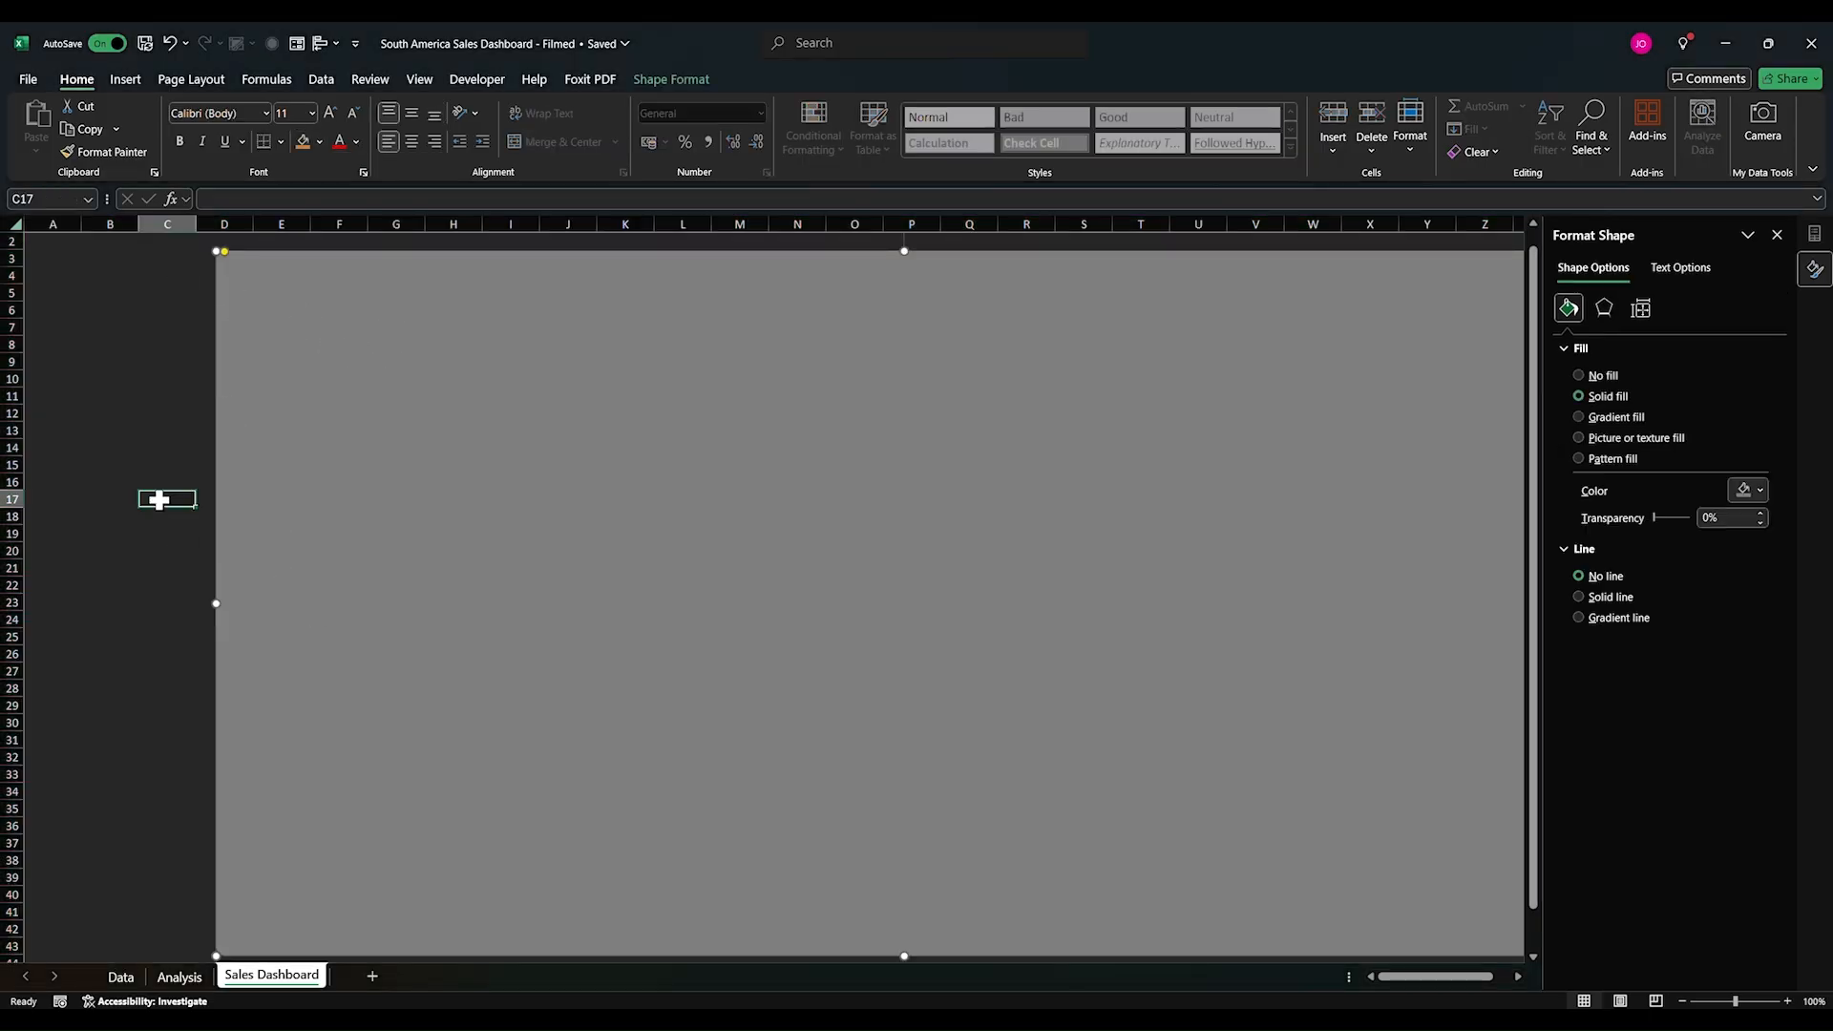
Step: Insert two new rows at row 2 to shift the background rectangle down
left_click(11, 242)
right_click(8, 243)
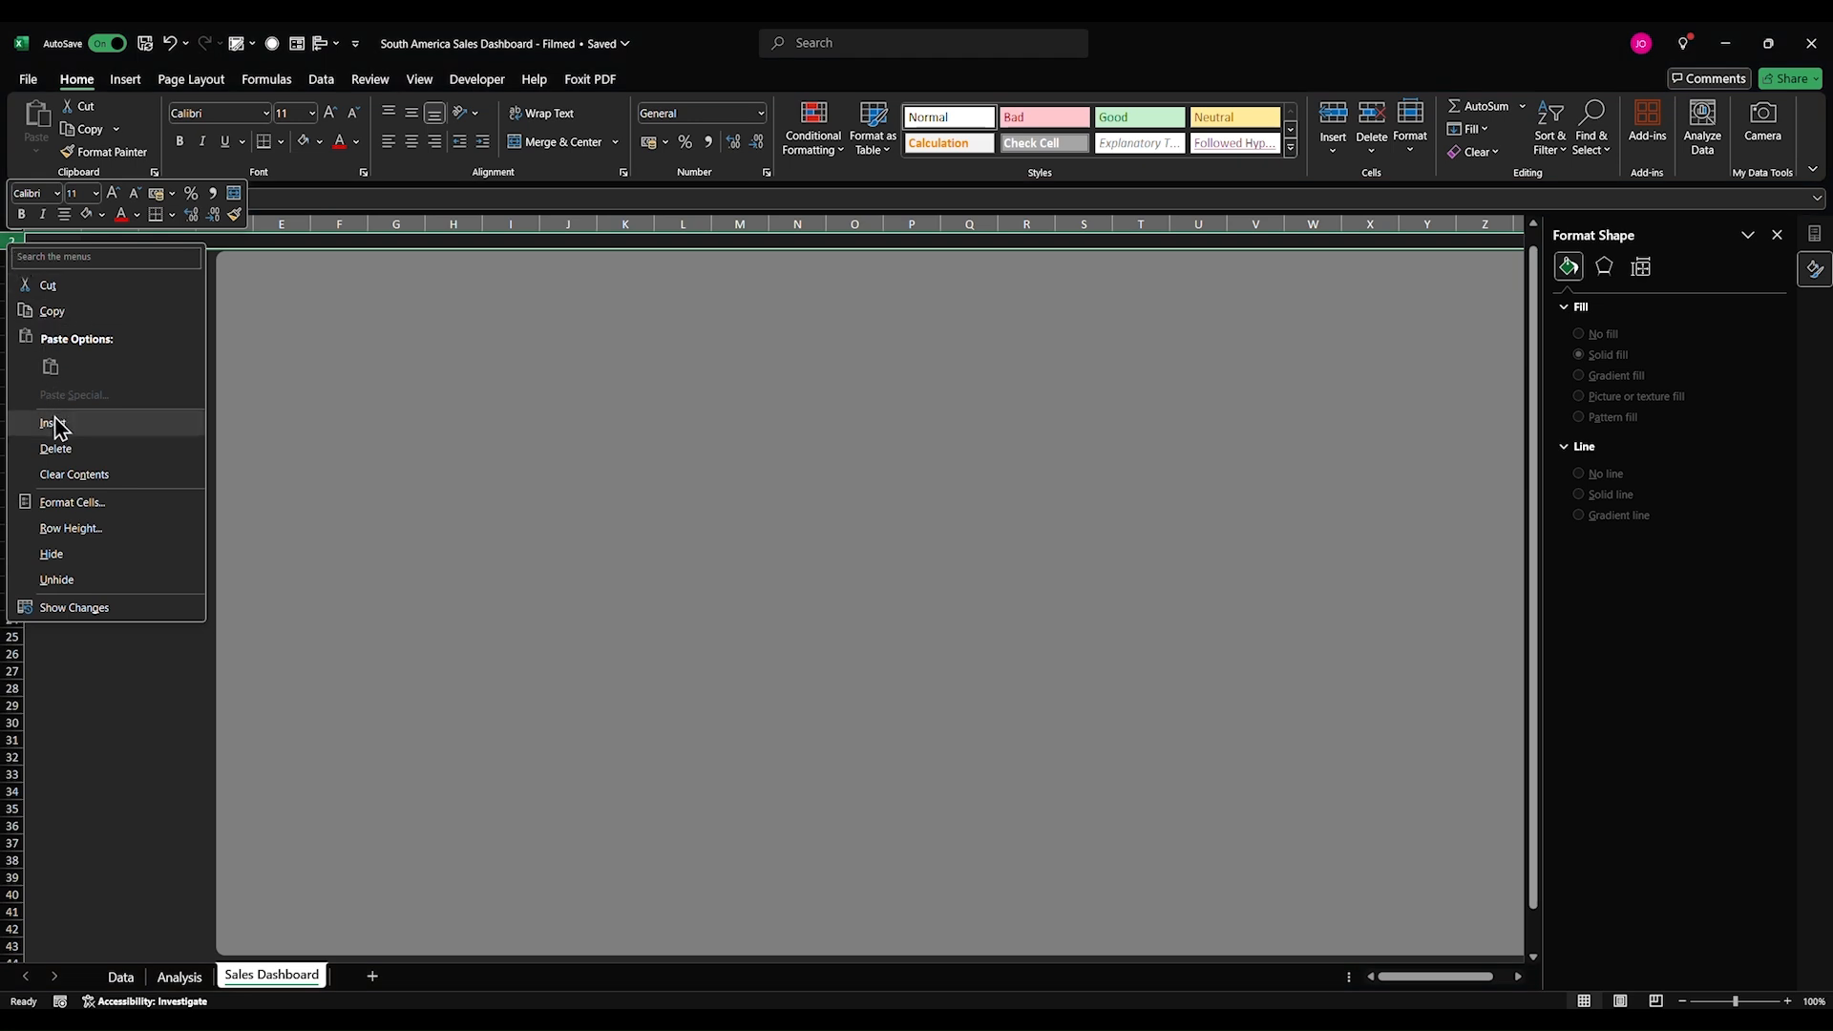
left_click(50, 425)
right_click(14, 245)
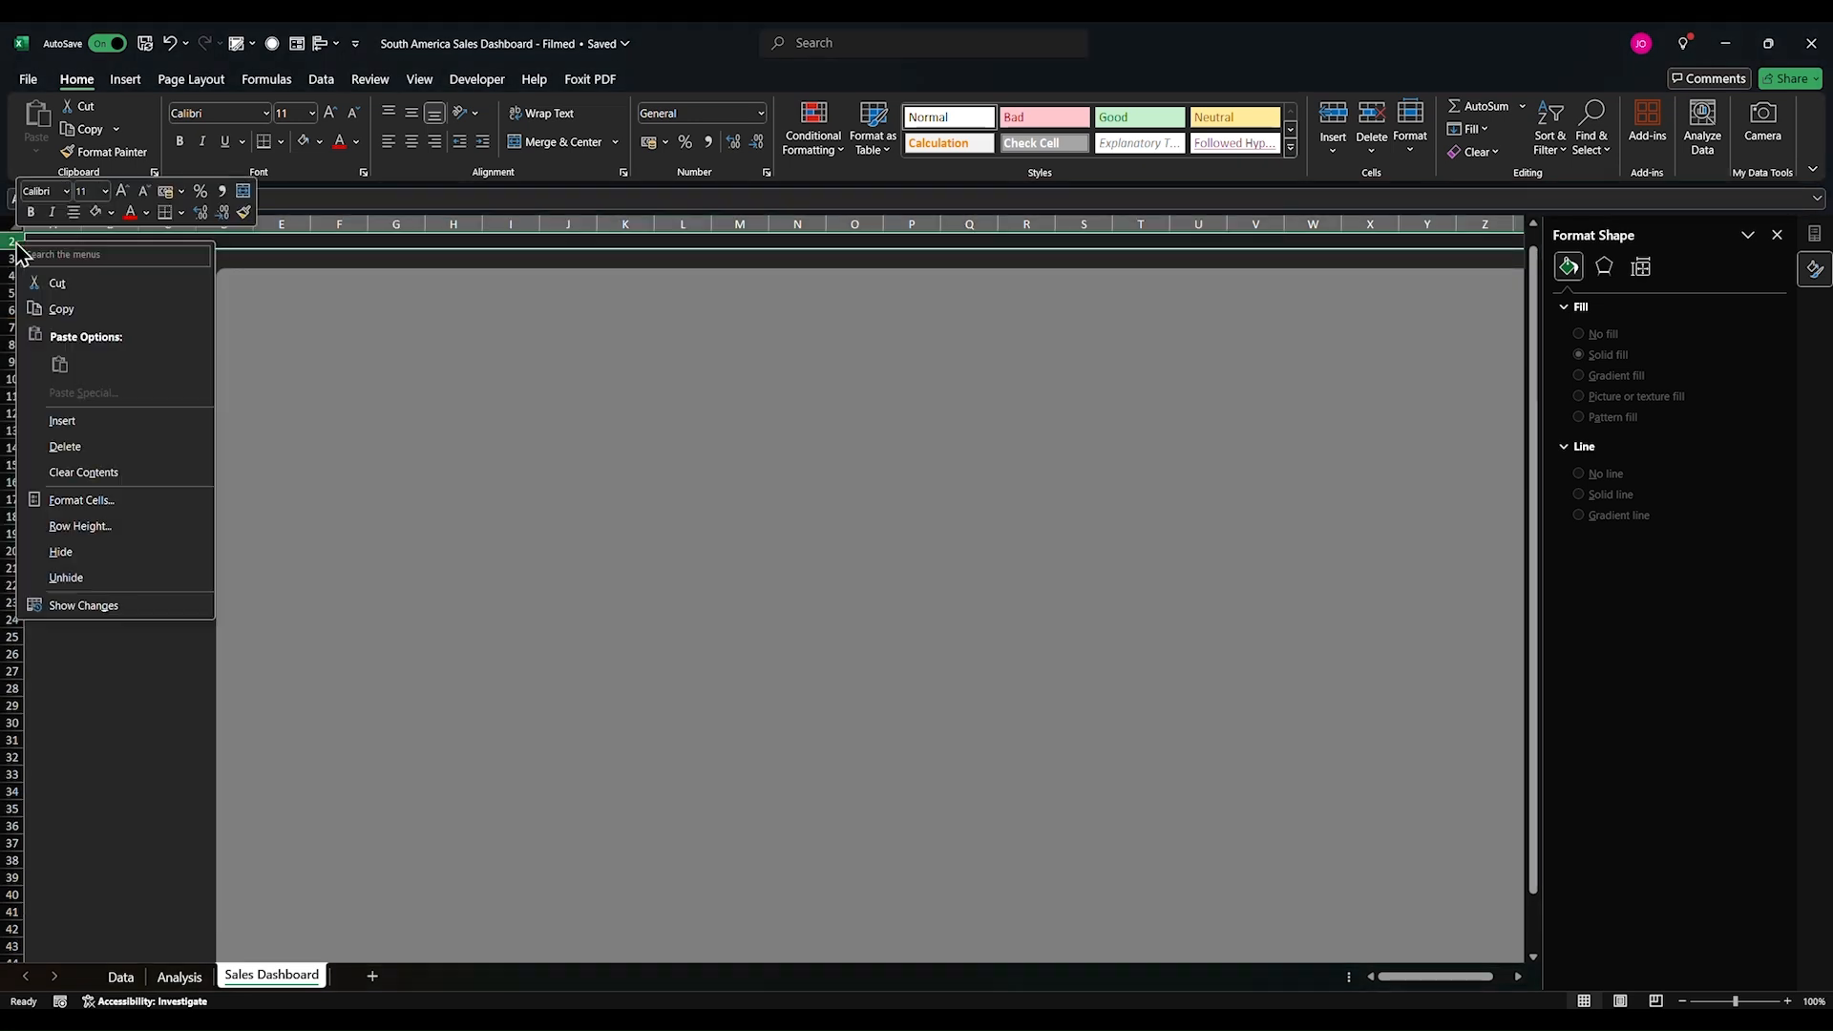
left_click(63, 426)
Step: Fill the background rectangle with the dark blue custom color #004F6E
left_click(687, 503)
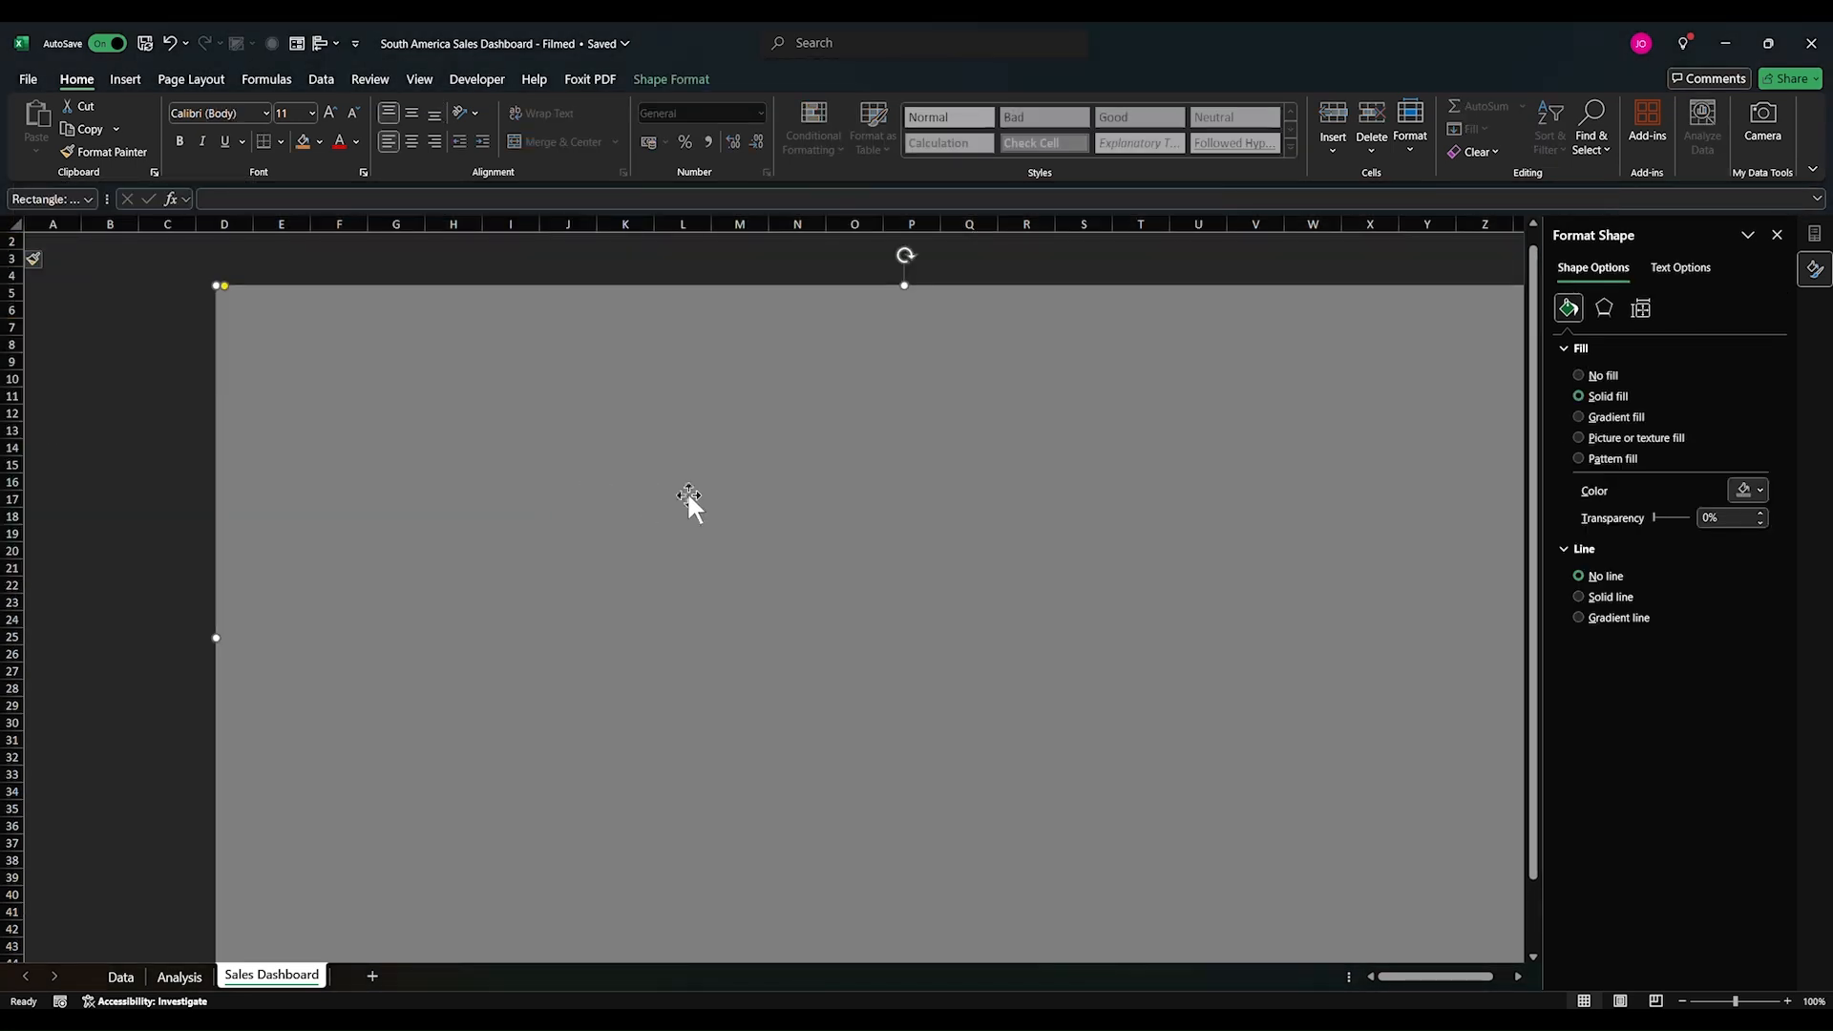
left_click(1760, 491)
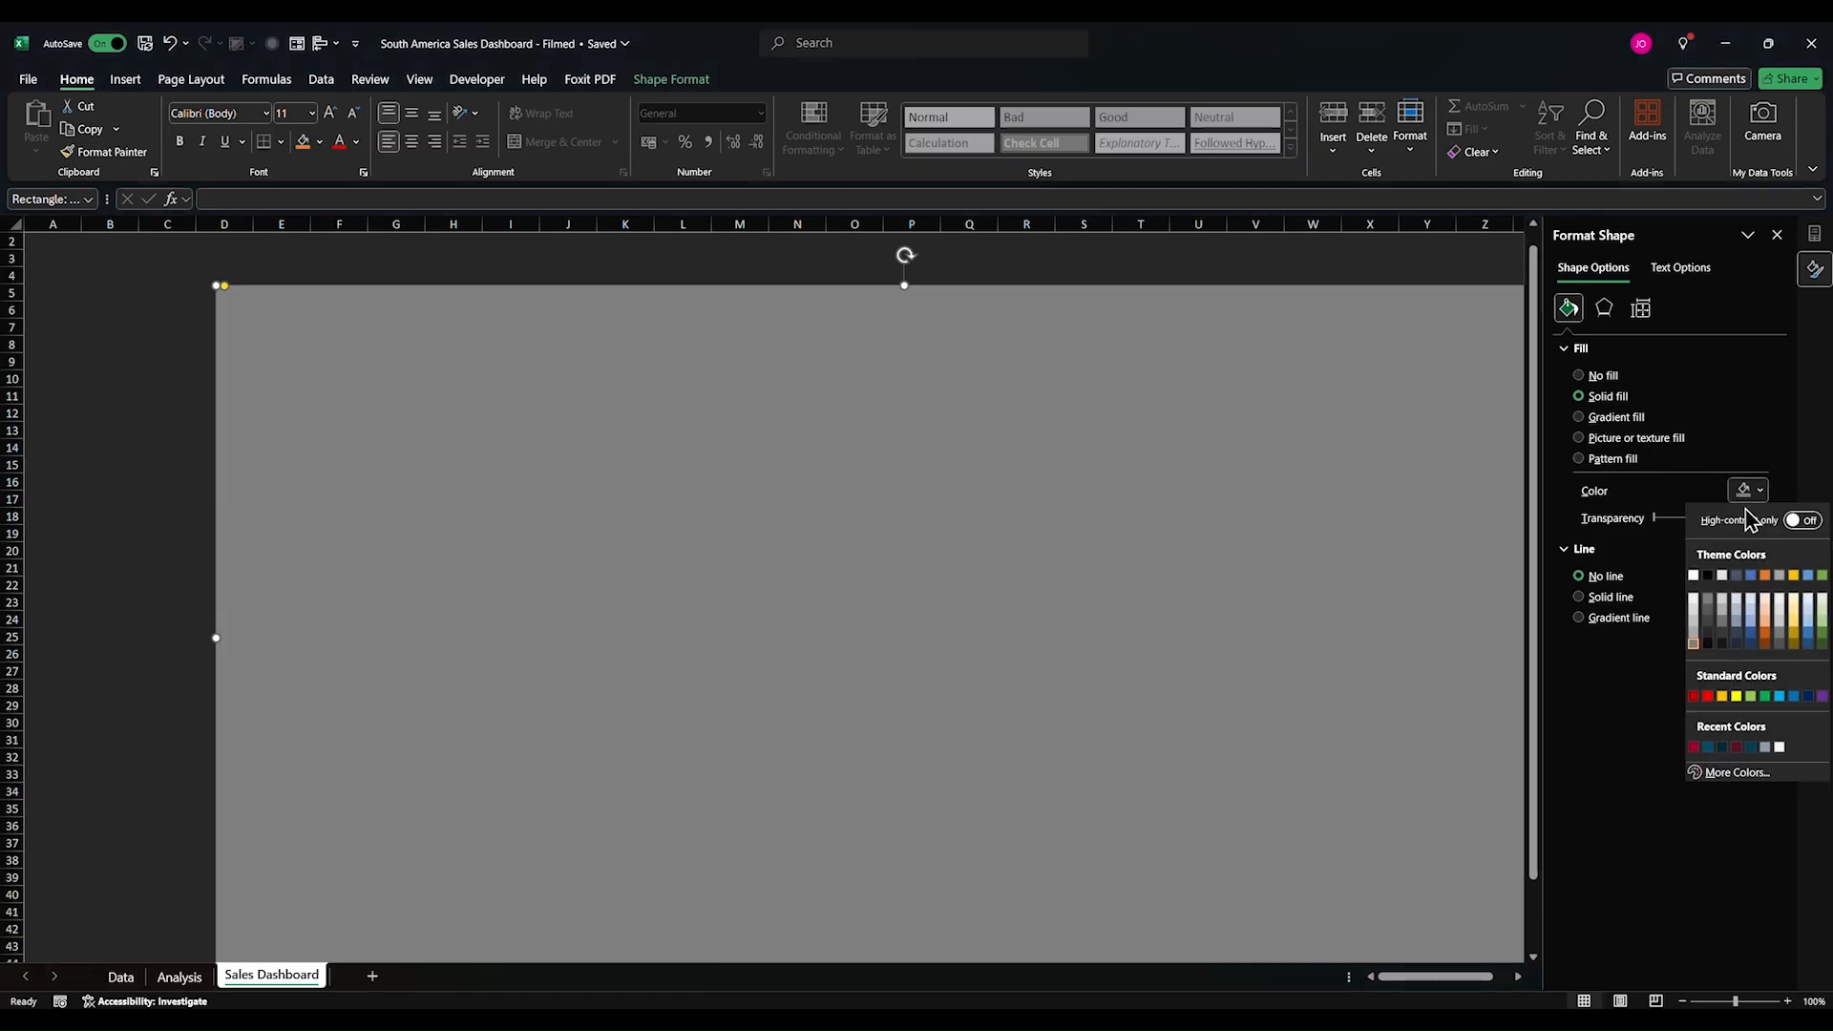
left_click(1708, 747)
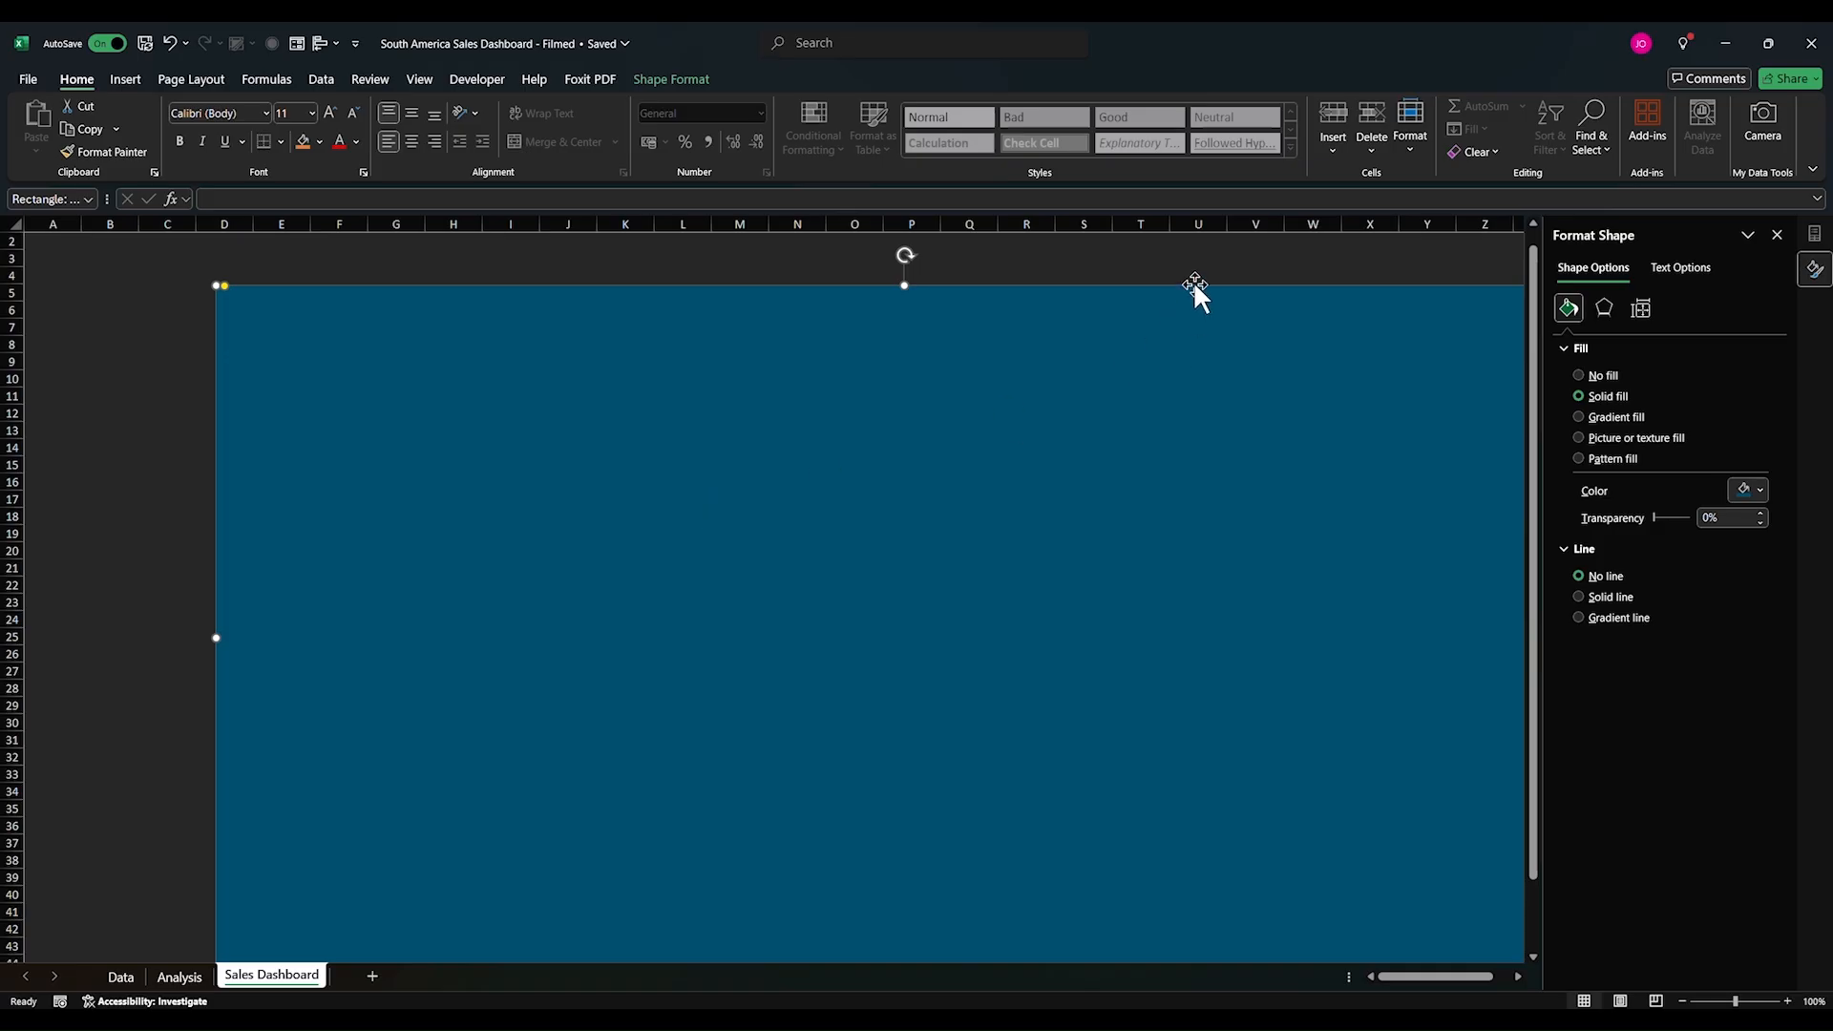
left_click(1762, 492)
left_click(1758, 773)
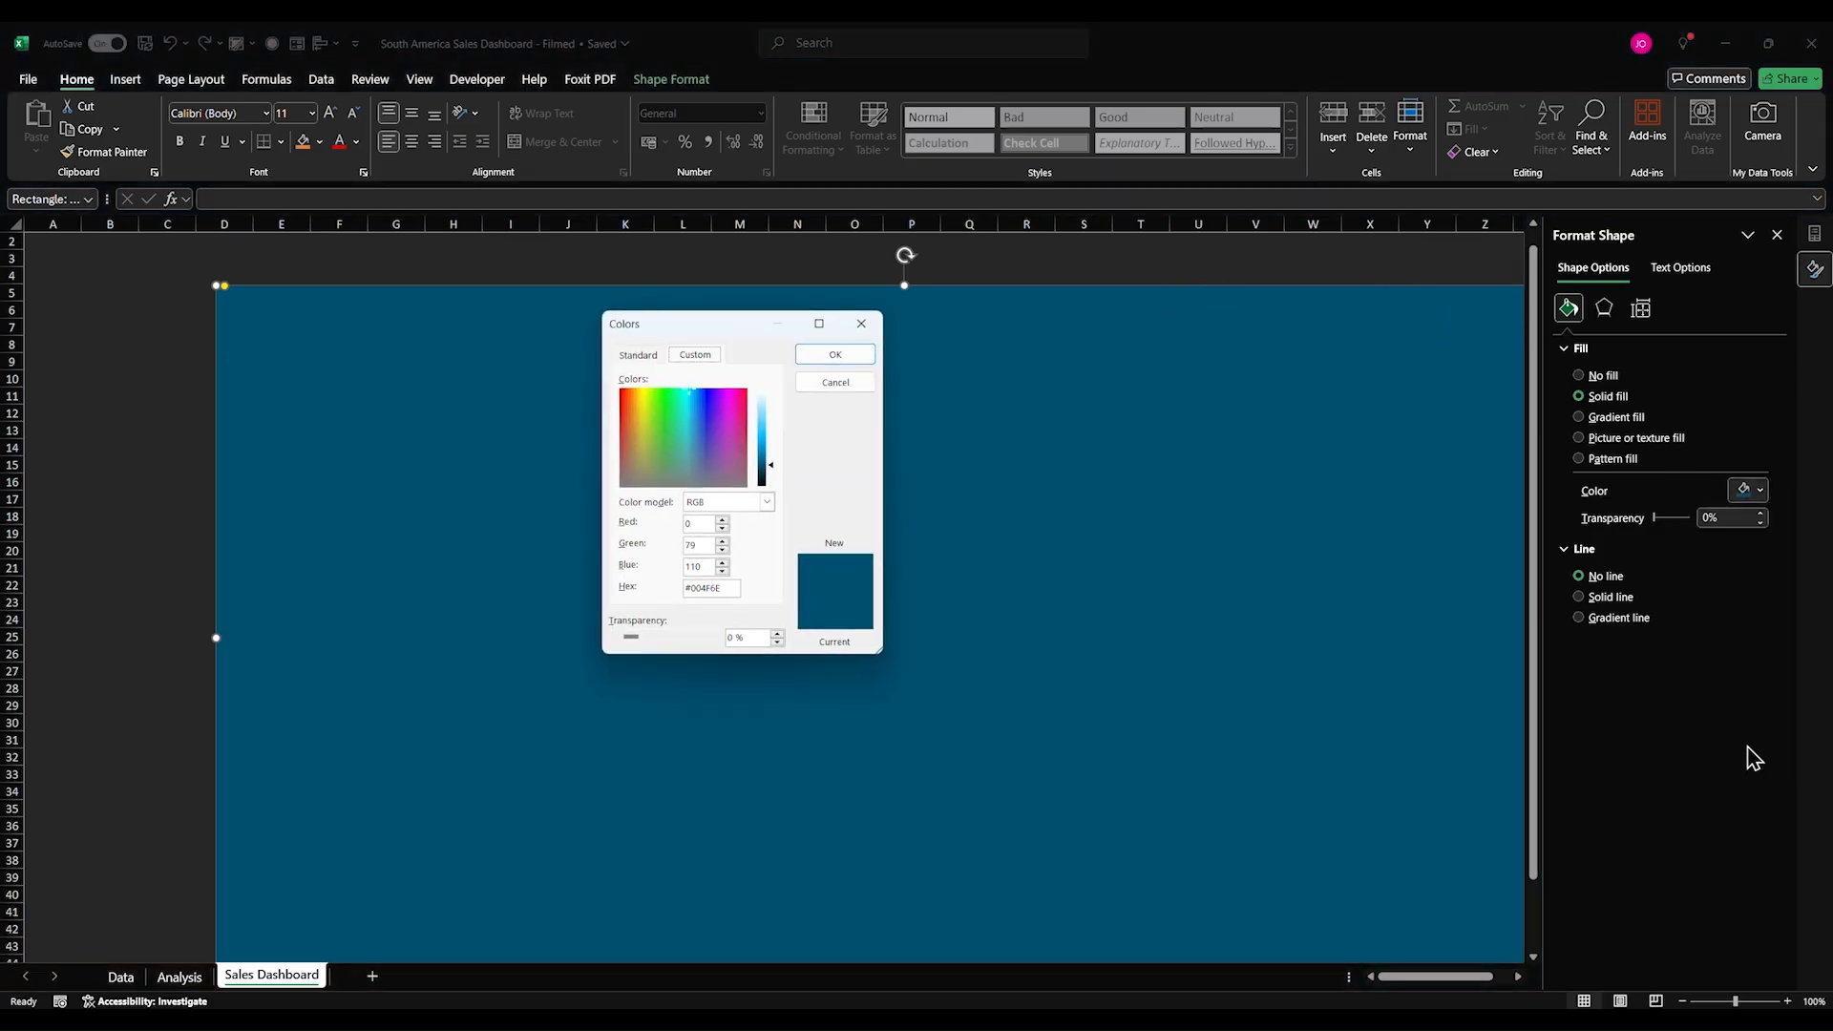
left_click(638, 355)
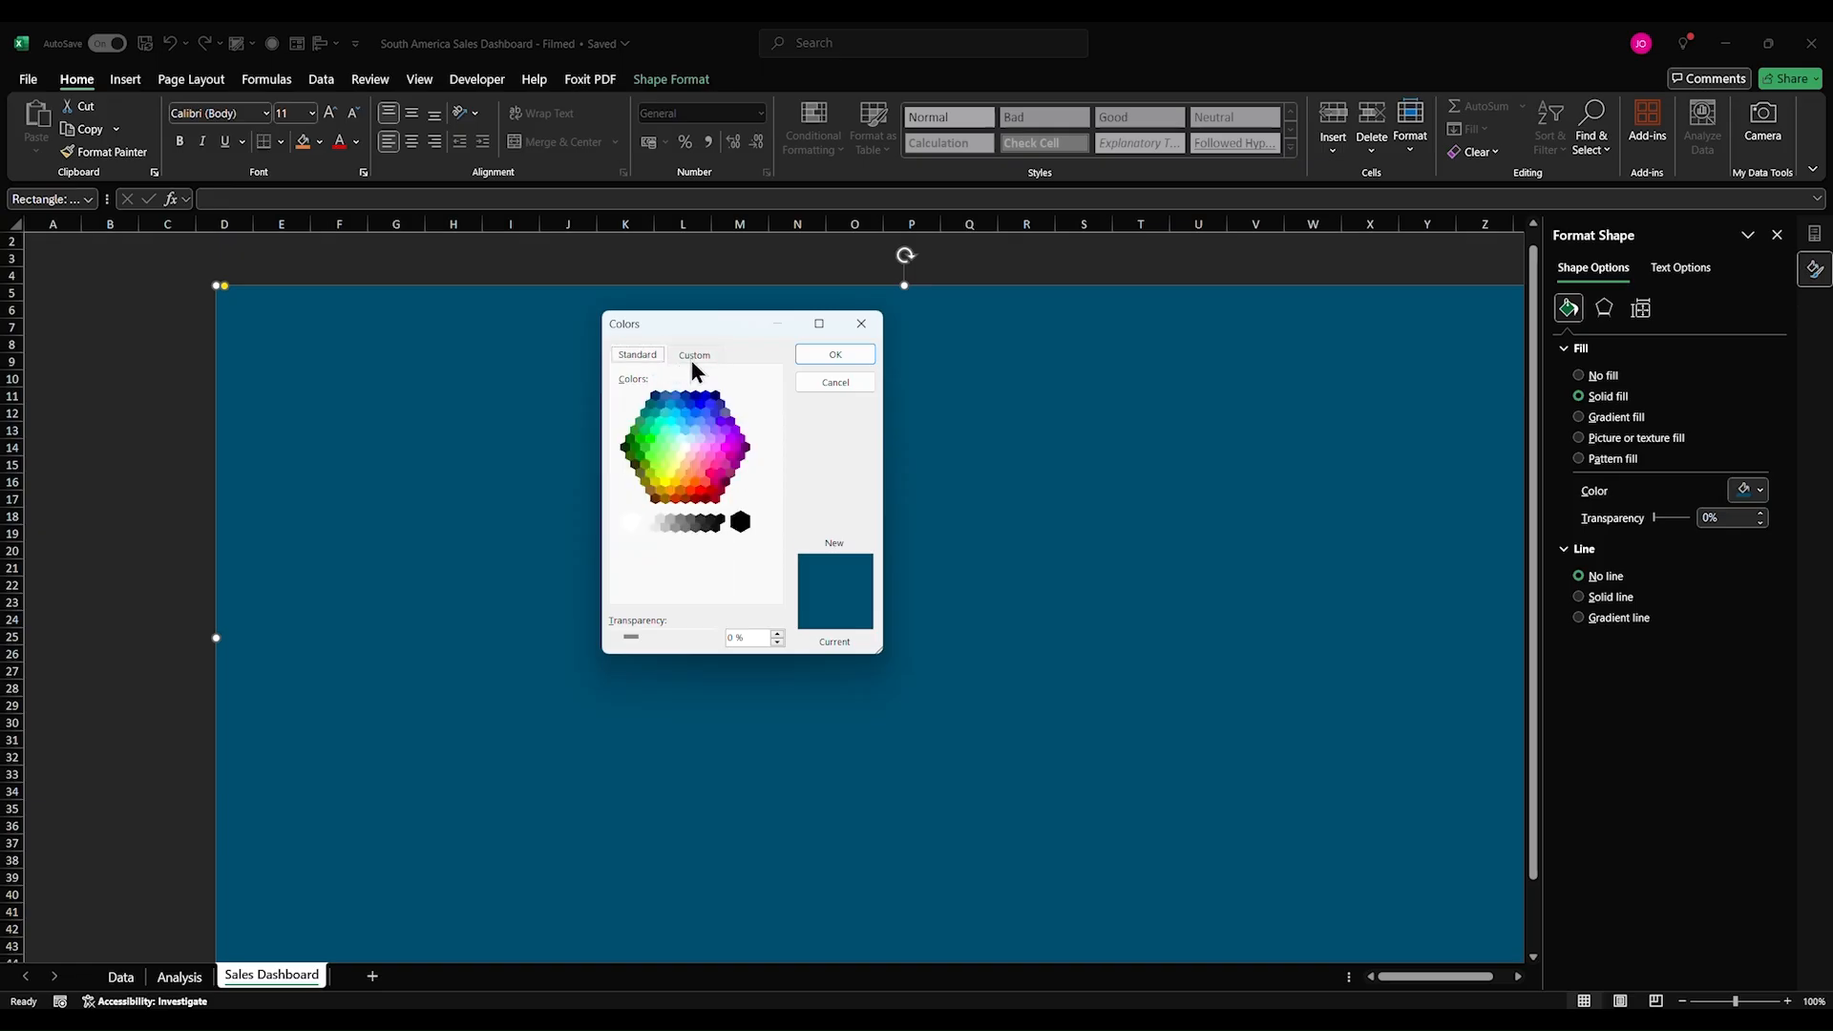
left_click(694, 357)
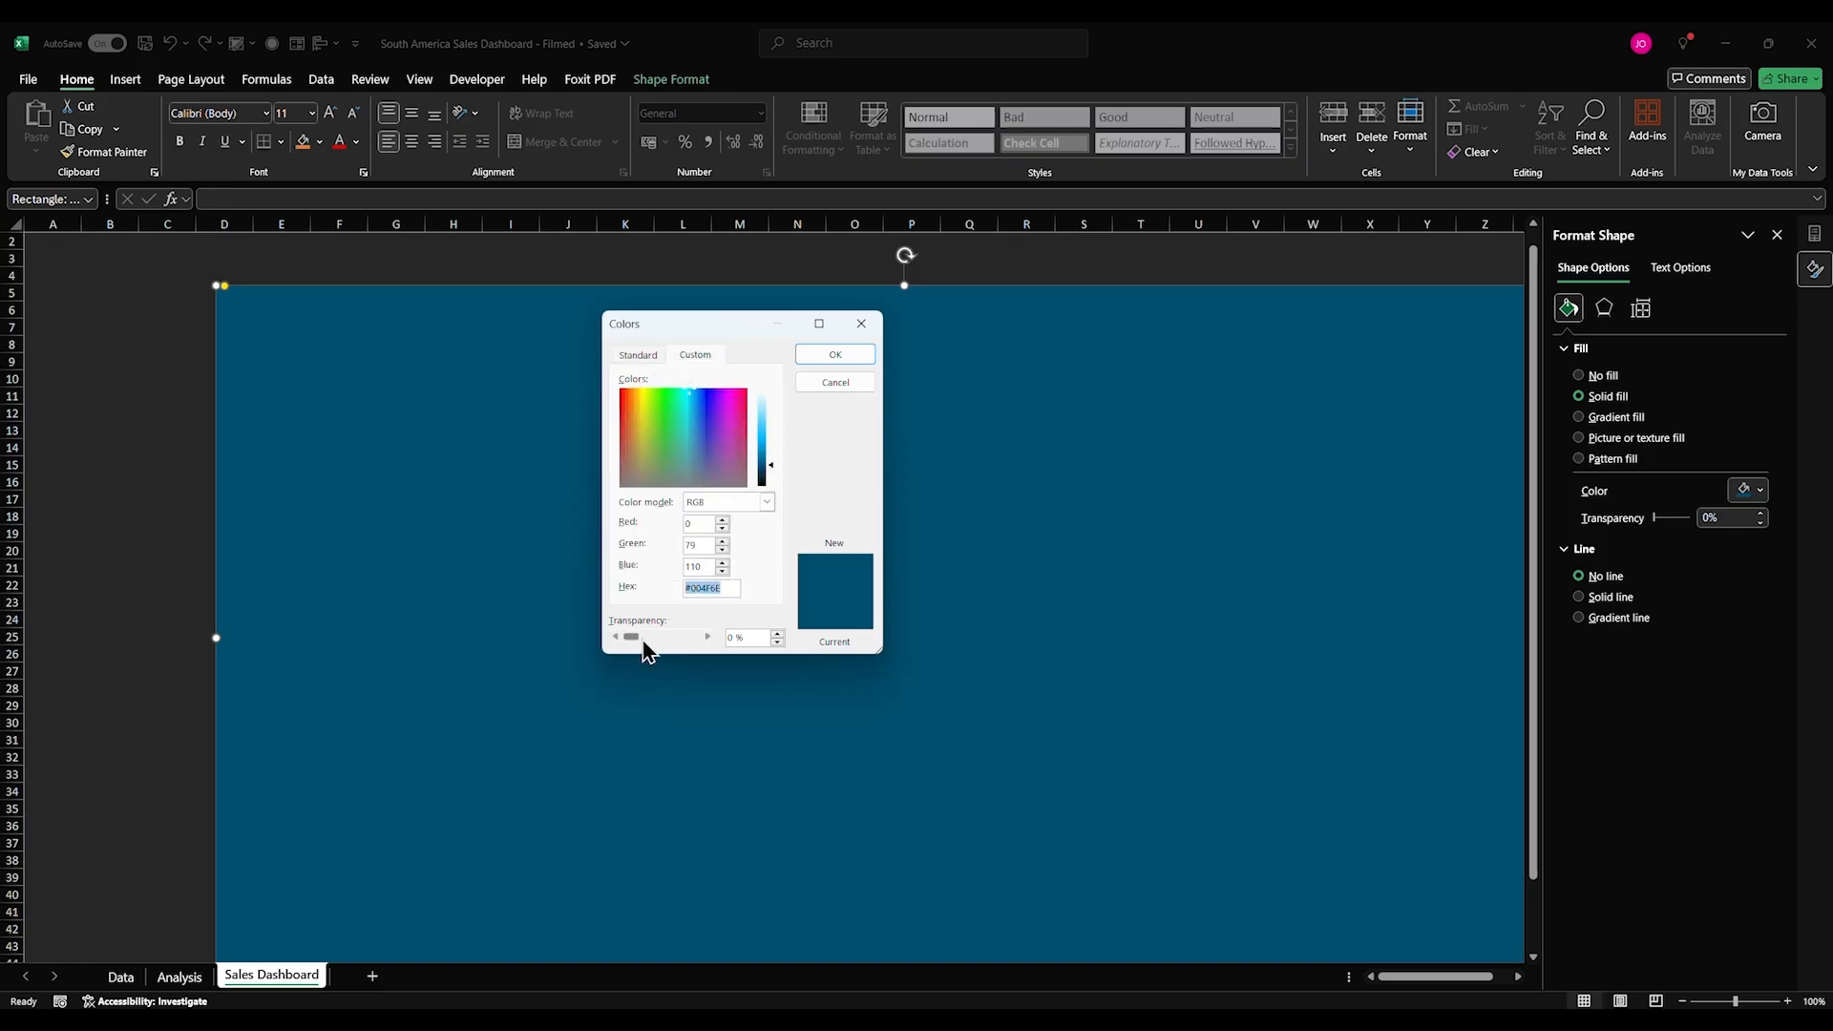
left_click(837, 355)
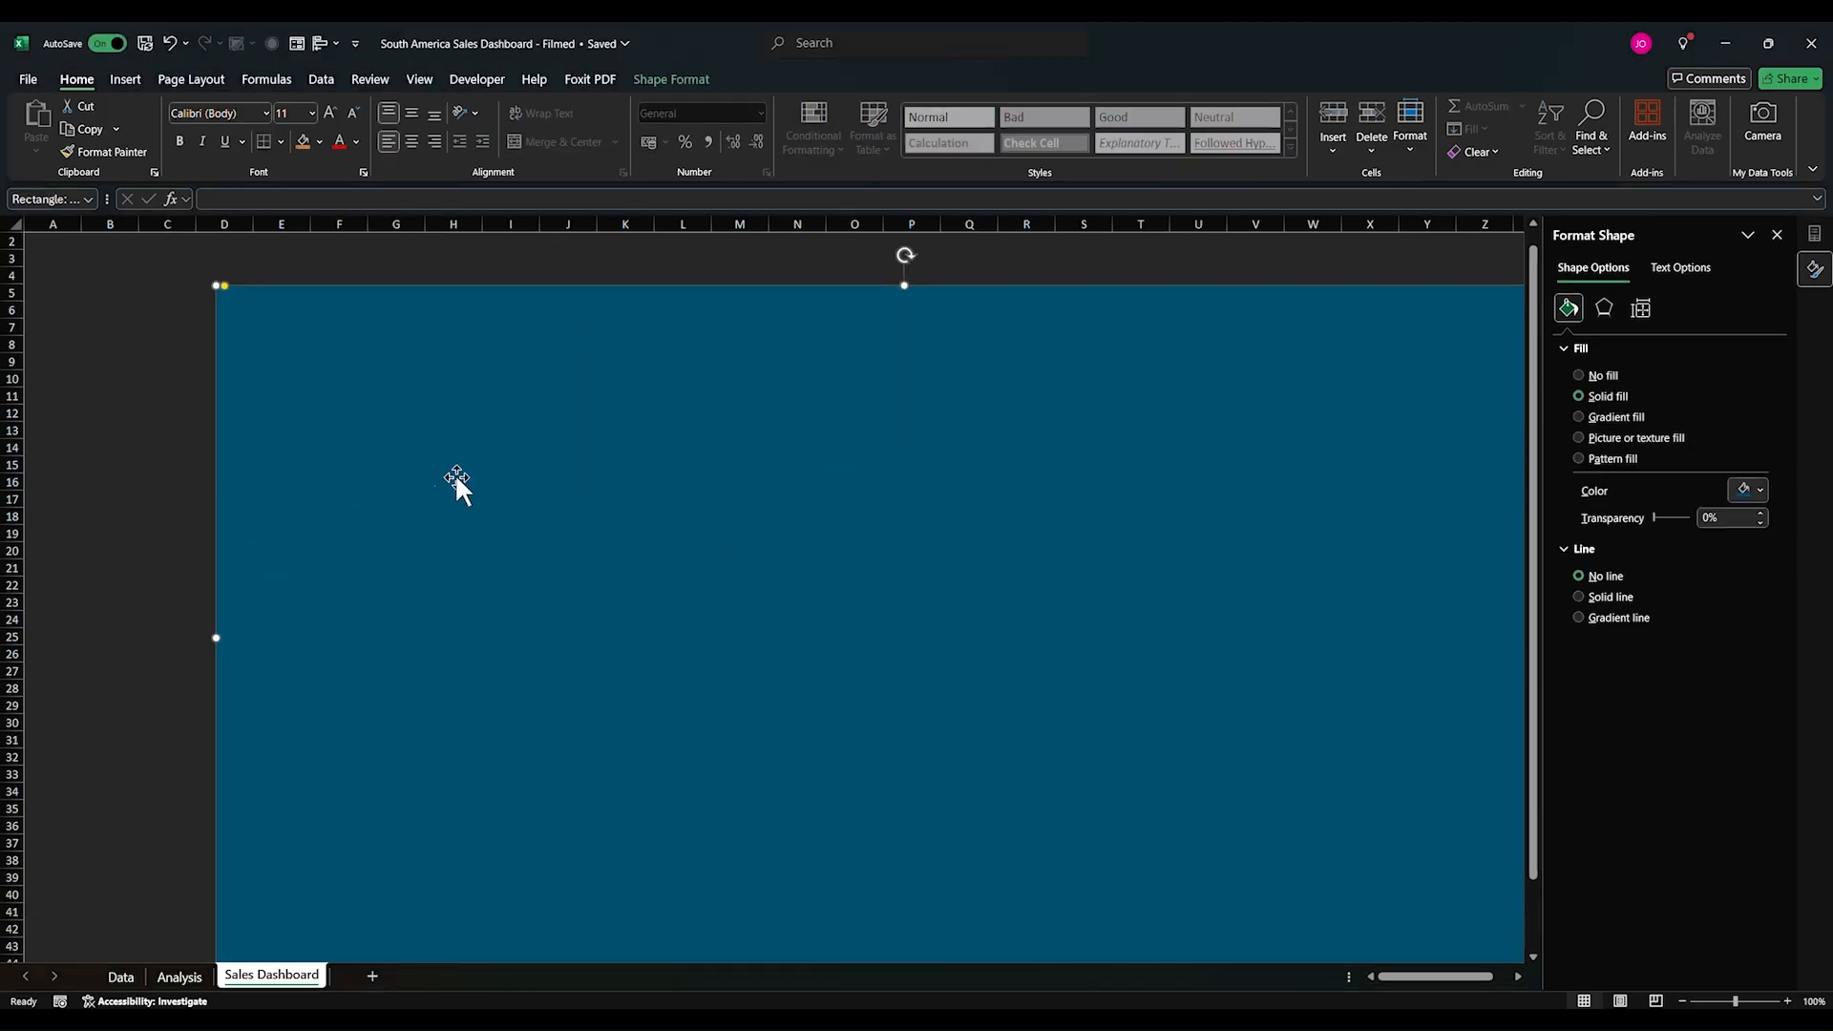
Step: Duplicate the blue background rectangle, shrink the copy to a small card and place it over about columns O to S, rows 7 to 21
key("ctrl+c")
key("ctrl+v")
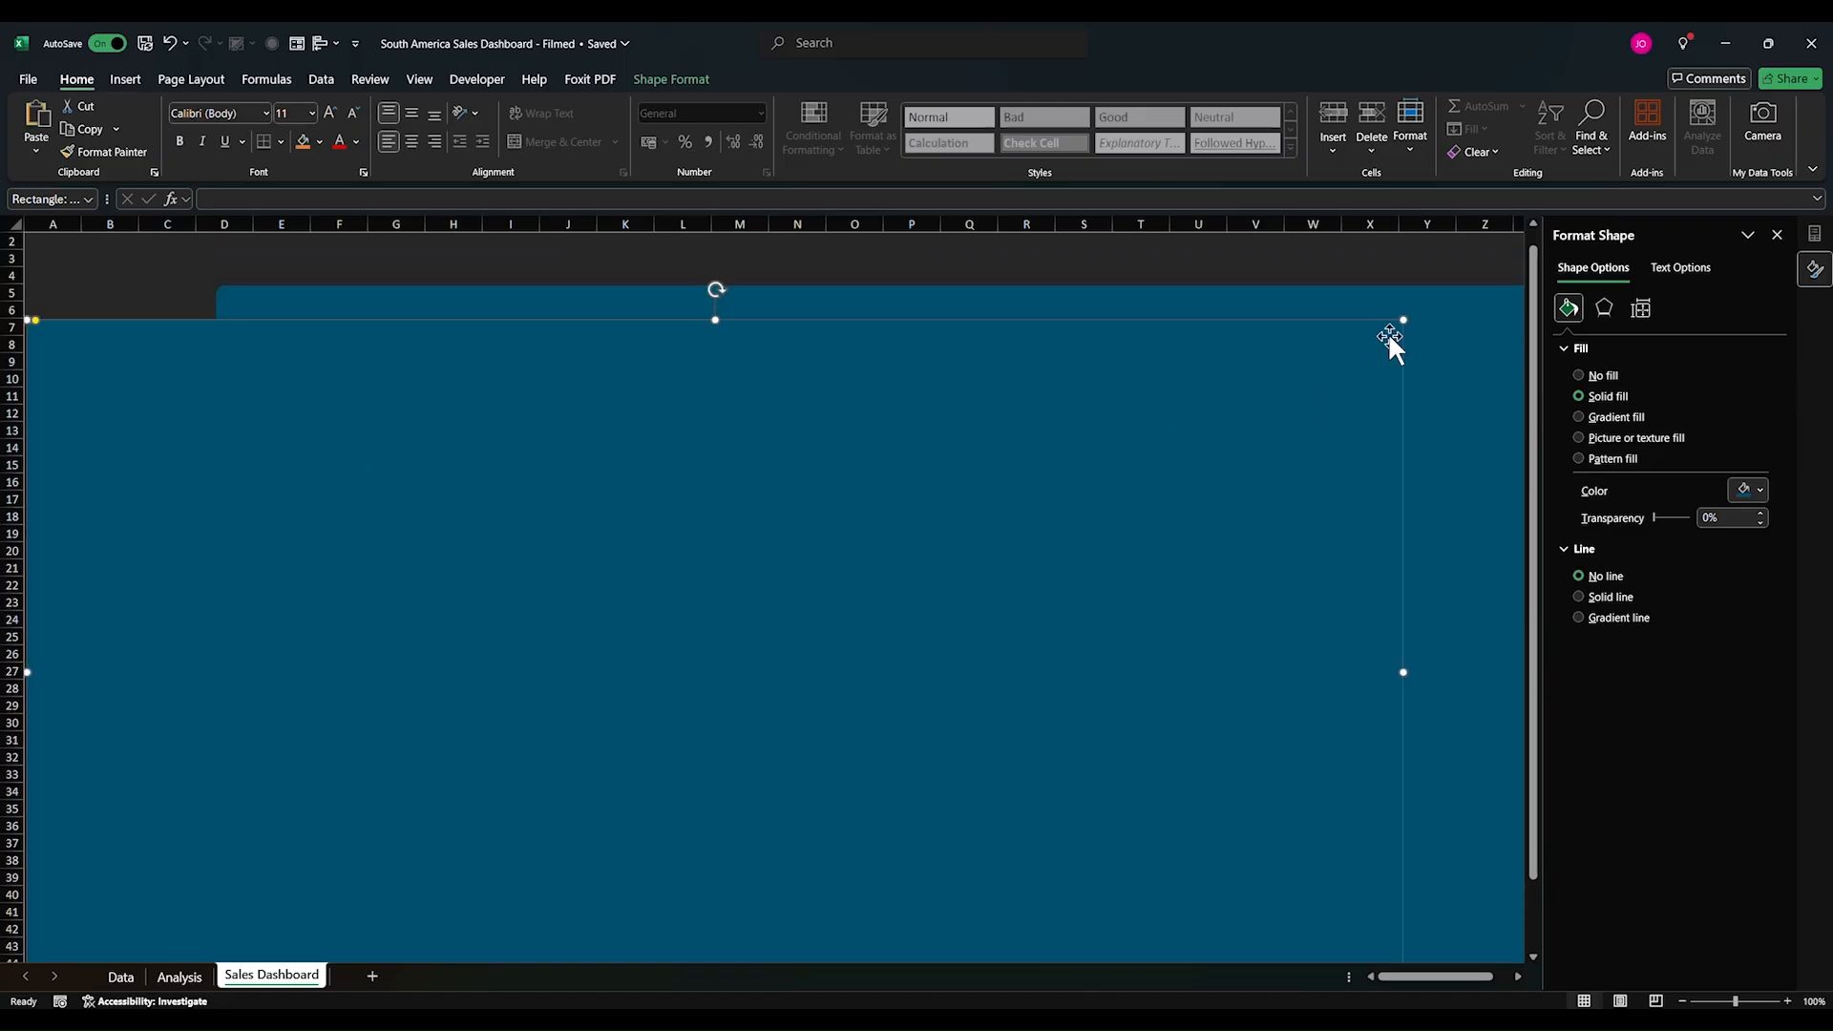
left_click_drag(1400, 320, 271, 766)
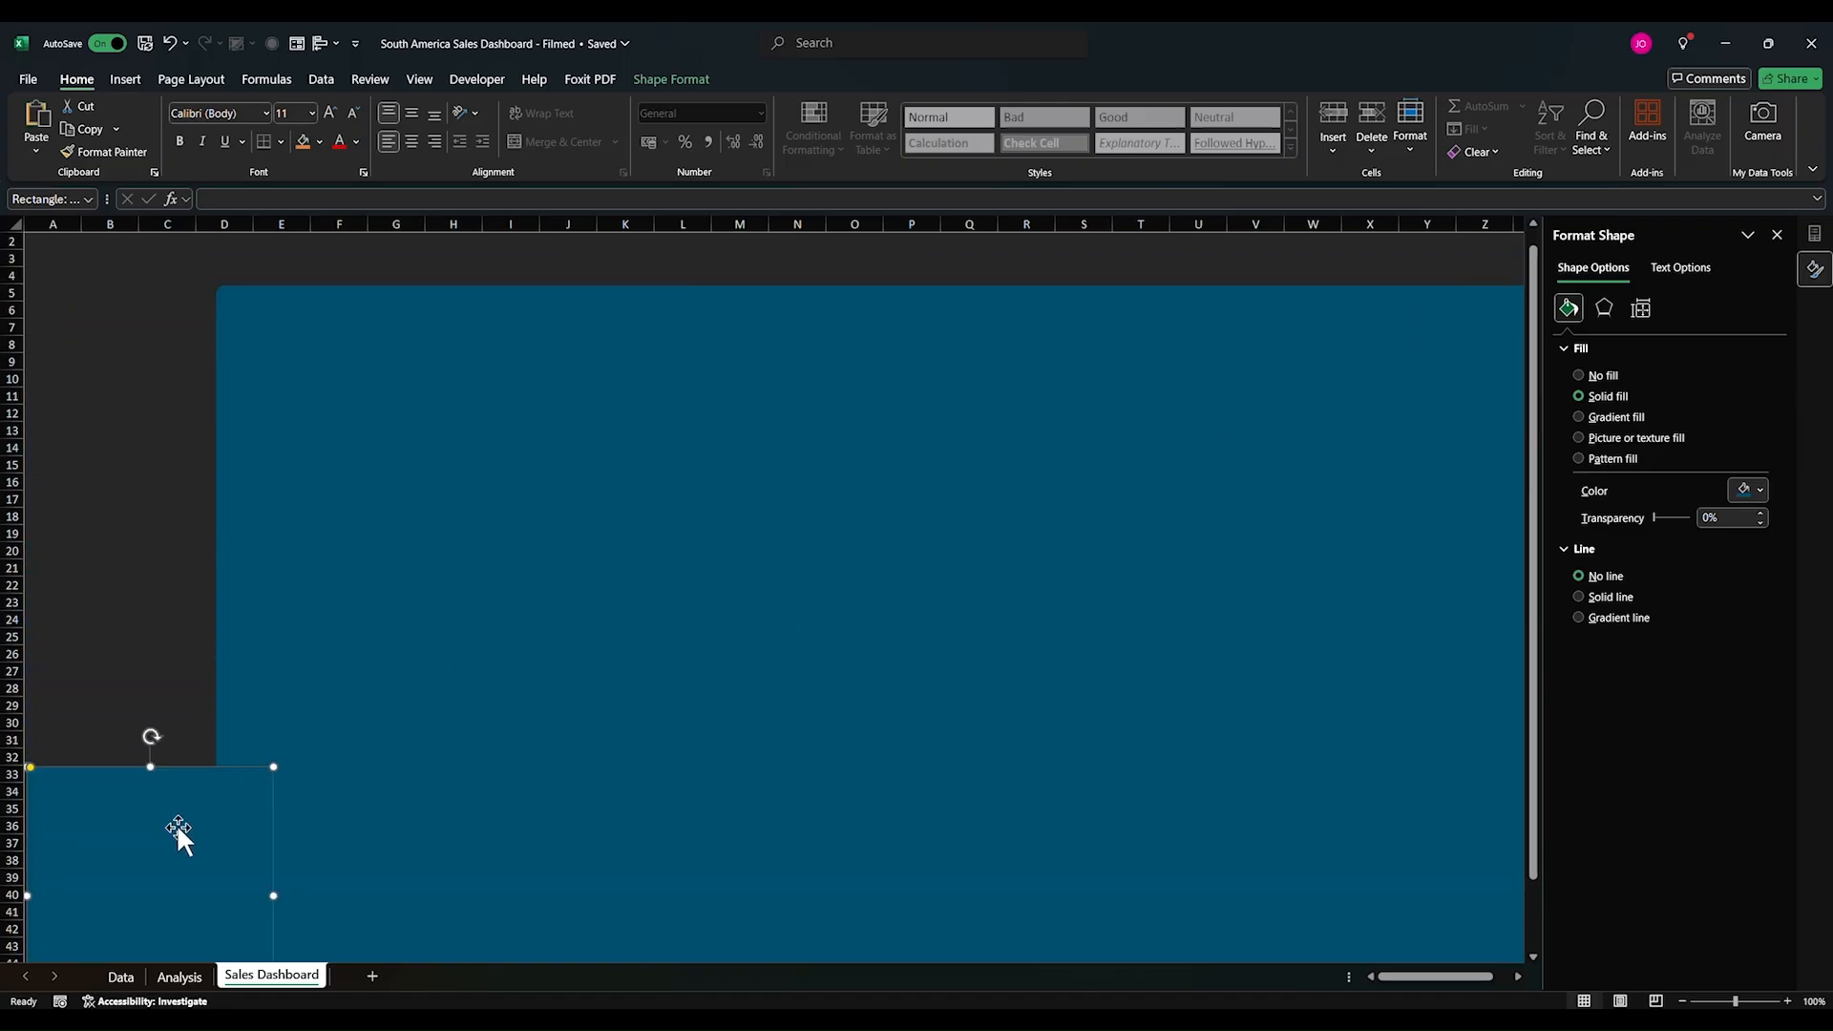
left_click_drag(176, 834, 1009, 411)
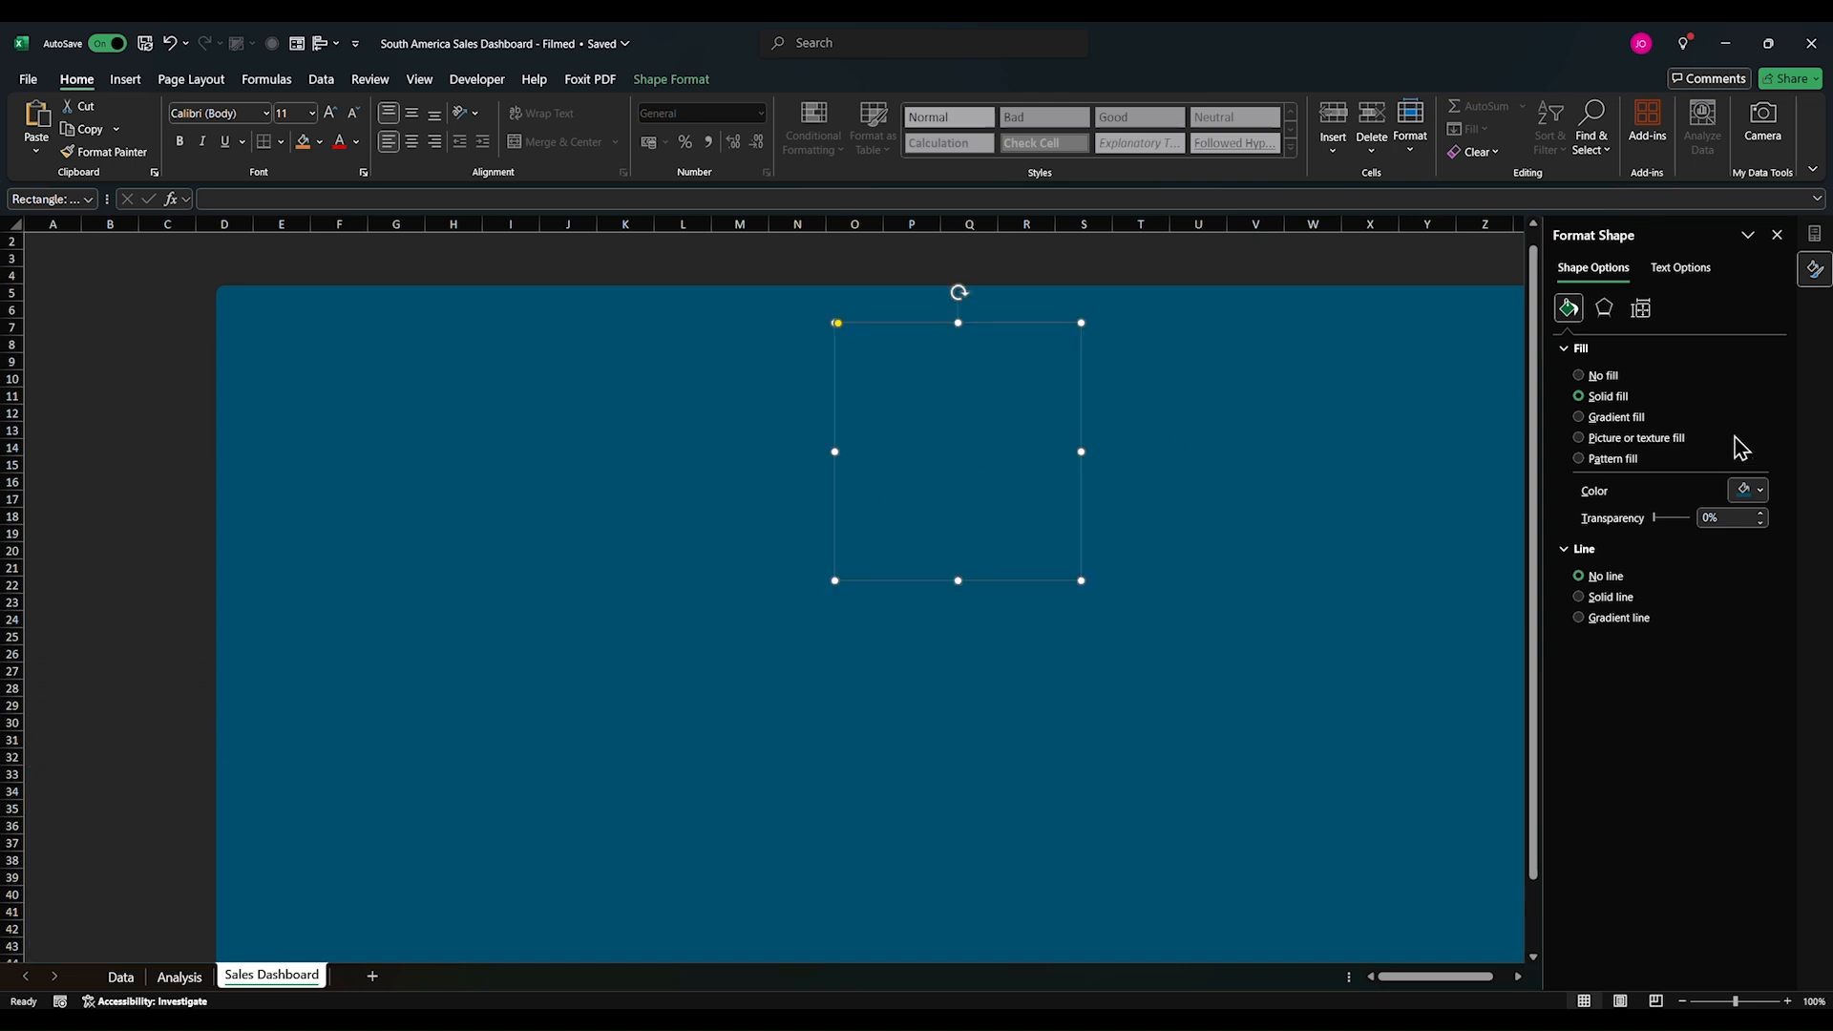
Step: Fill the card white and reshape it into a header banner along the background's upper edge, about columns D to U, rows 5 to 8
left_click(1759, 490)
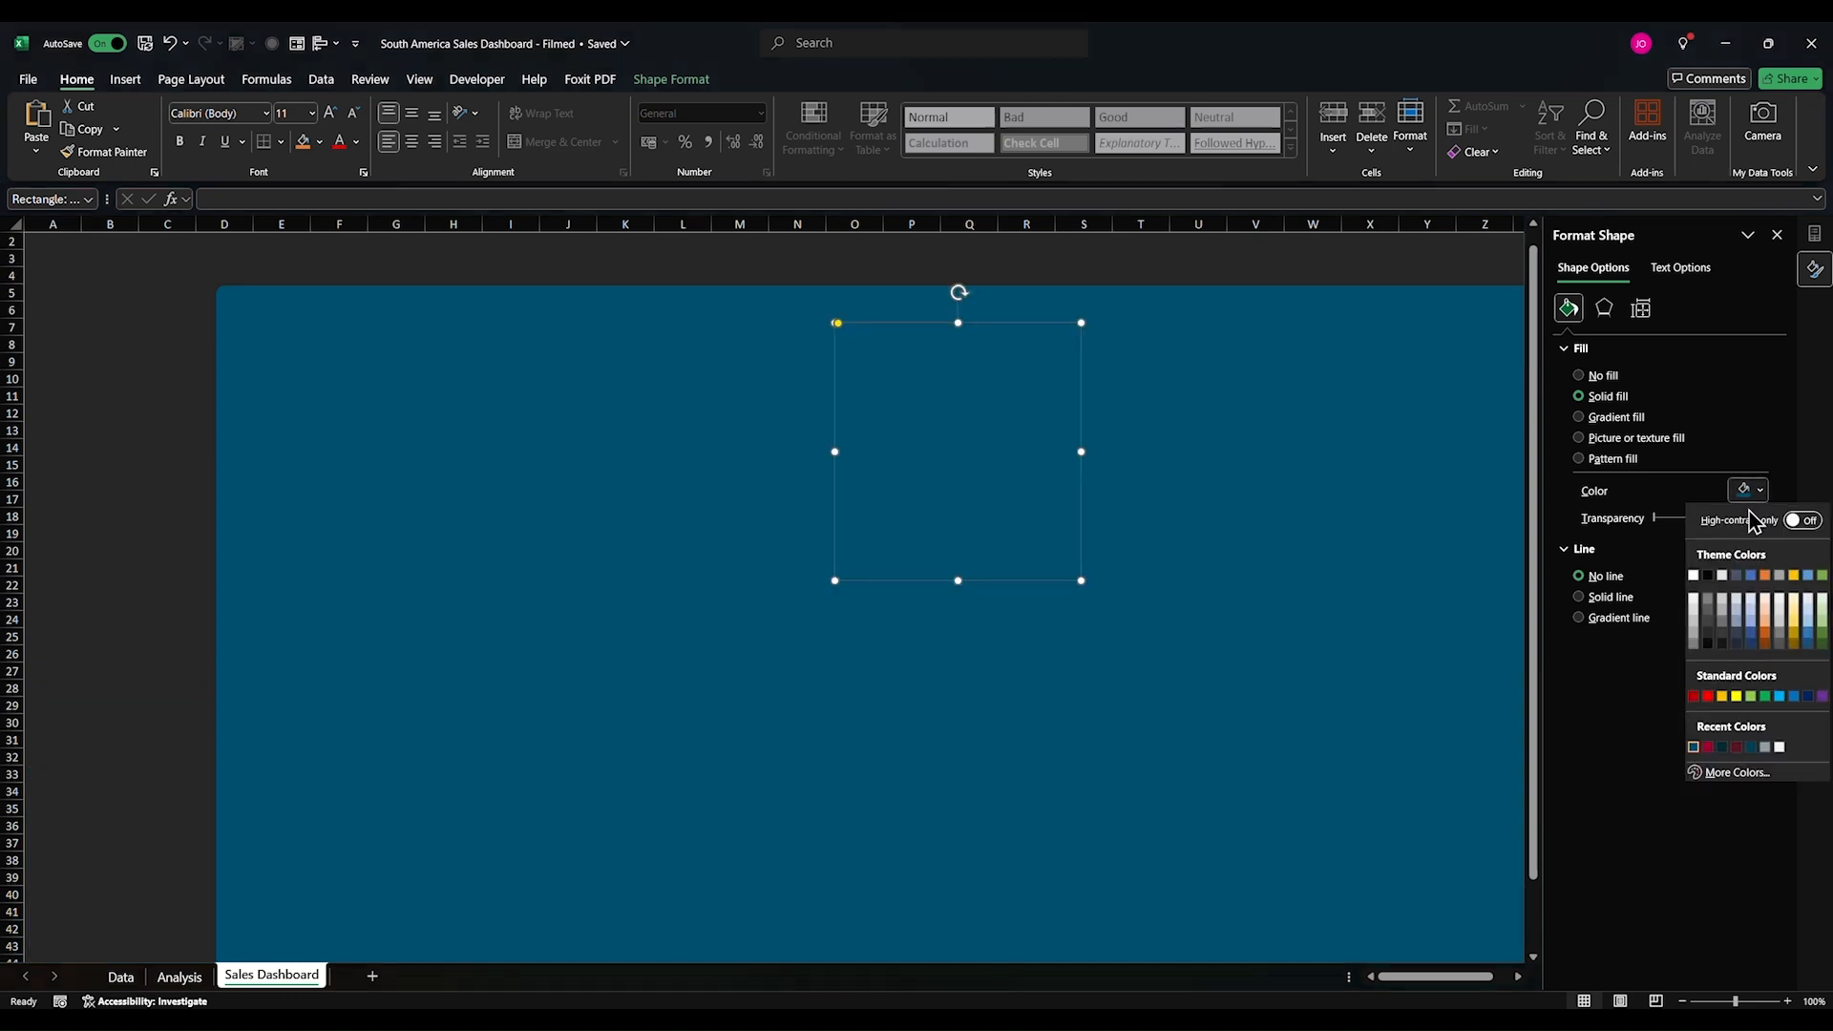
left_click(1696, 576)
left_click_drag(958, 323, 958, 485)
left_click_drag(1084, 482, 1068, 478)
left_click_drag(997, 530, 349, 345)
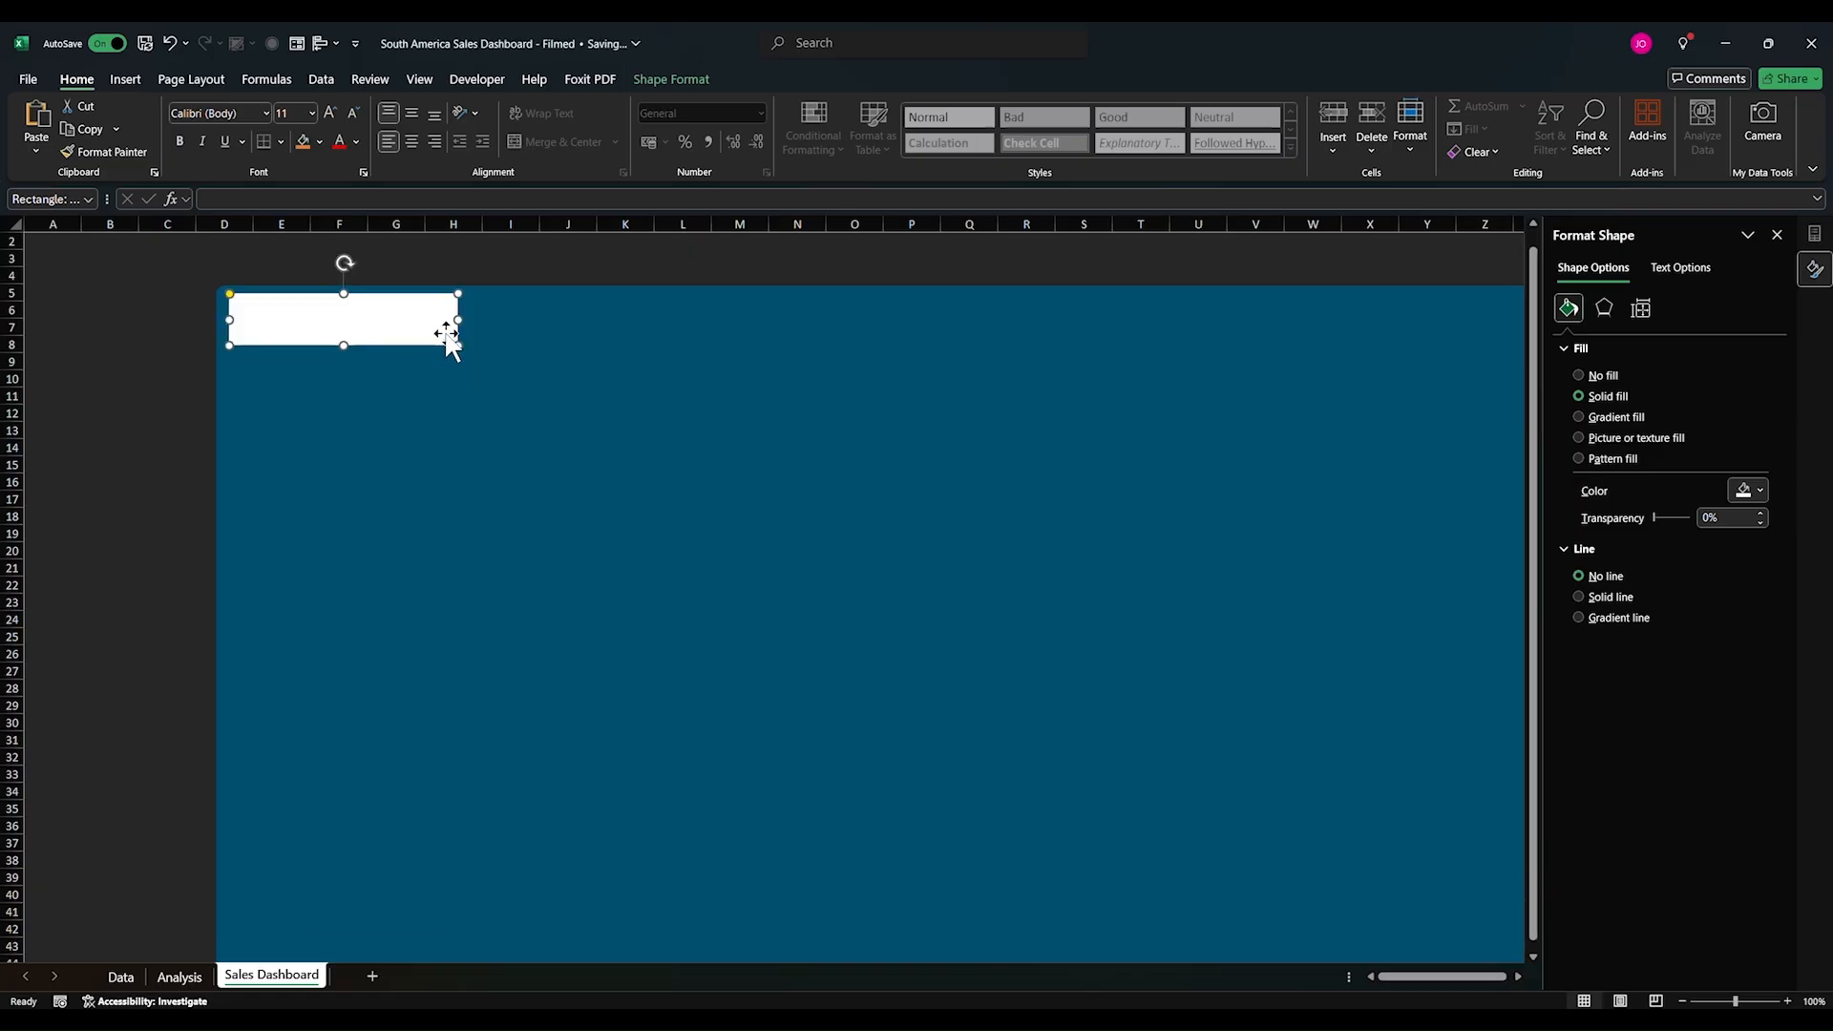
left_click_drag(460, 318, 1222, 317)
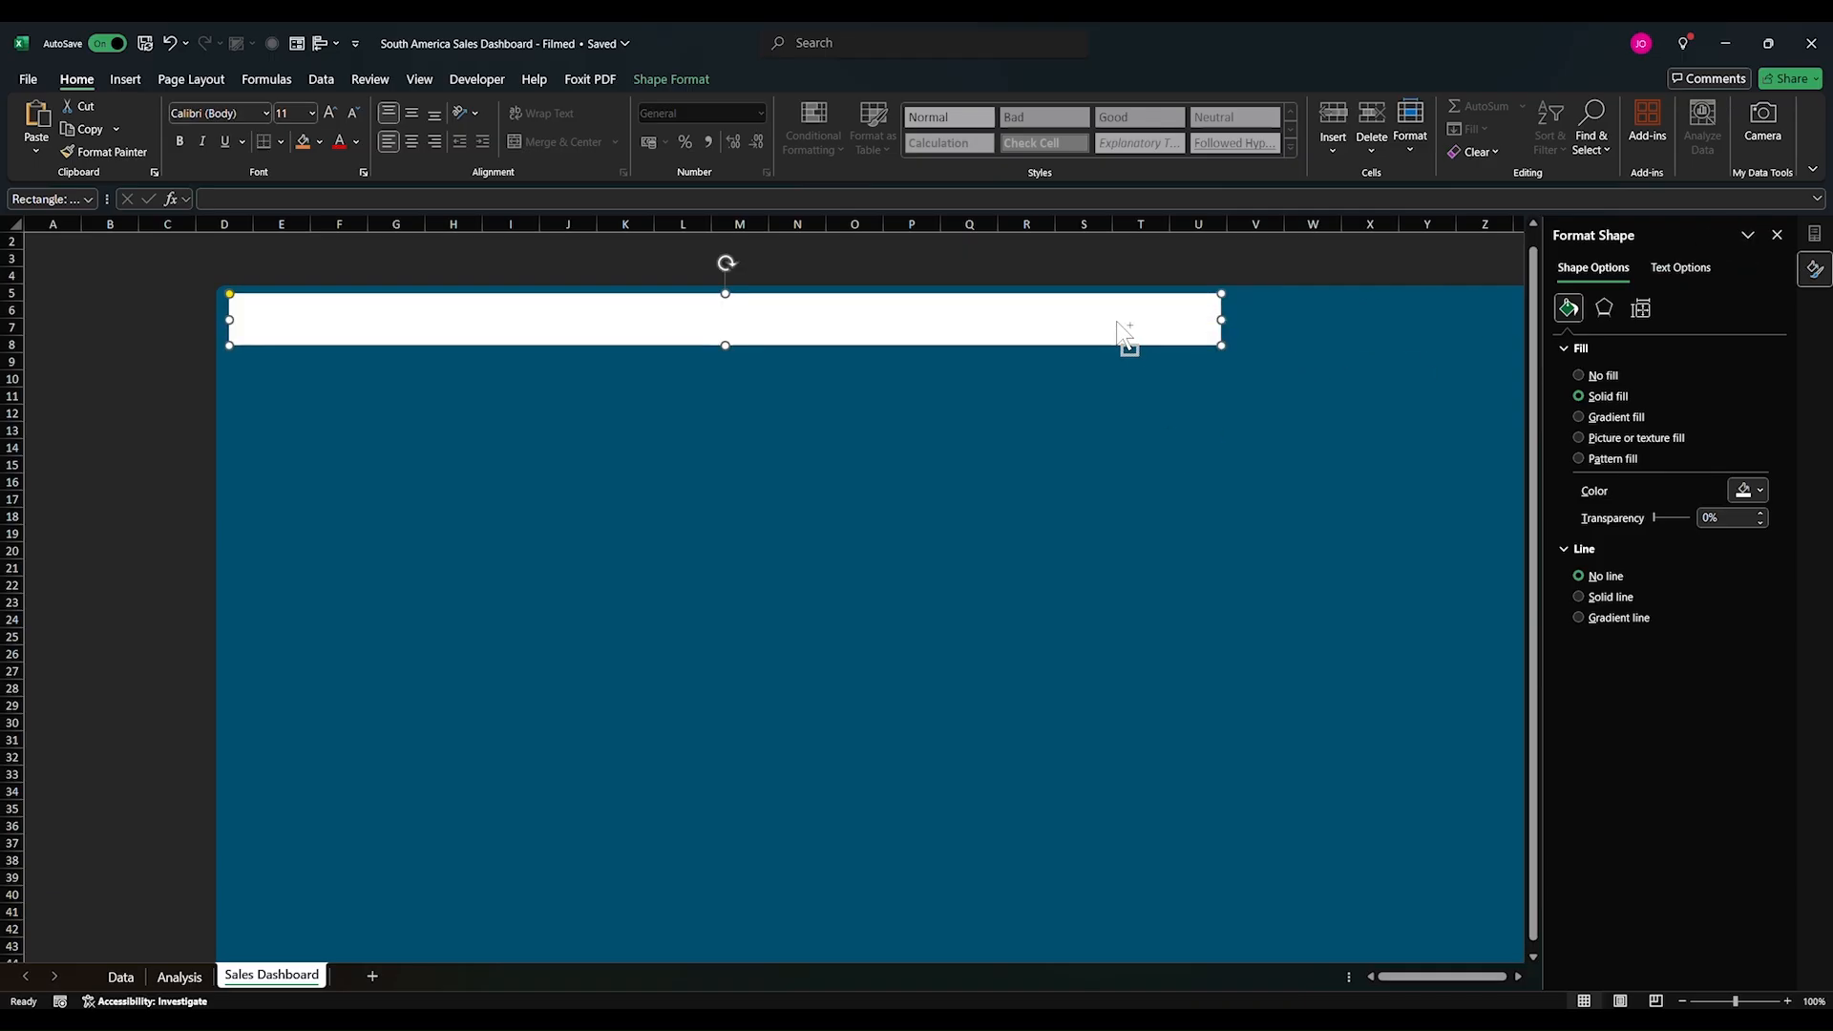
Step: Copy the banner below itself, shrink the copy to a small card over about columns D to H, rows 10 to 15, and adjust both shapes' corners
left_click_drag(993, 324, 1007, 412)
left_click_drag(1236, 407, 353, 474)
left_click_drag(234, 378, 240, 380)
left_click(236, 293)
left_click_drag(229, 294, 231, 297)
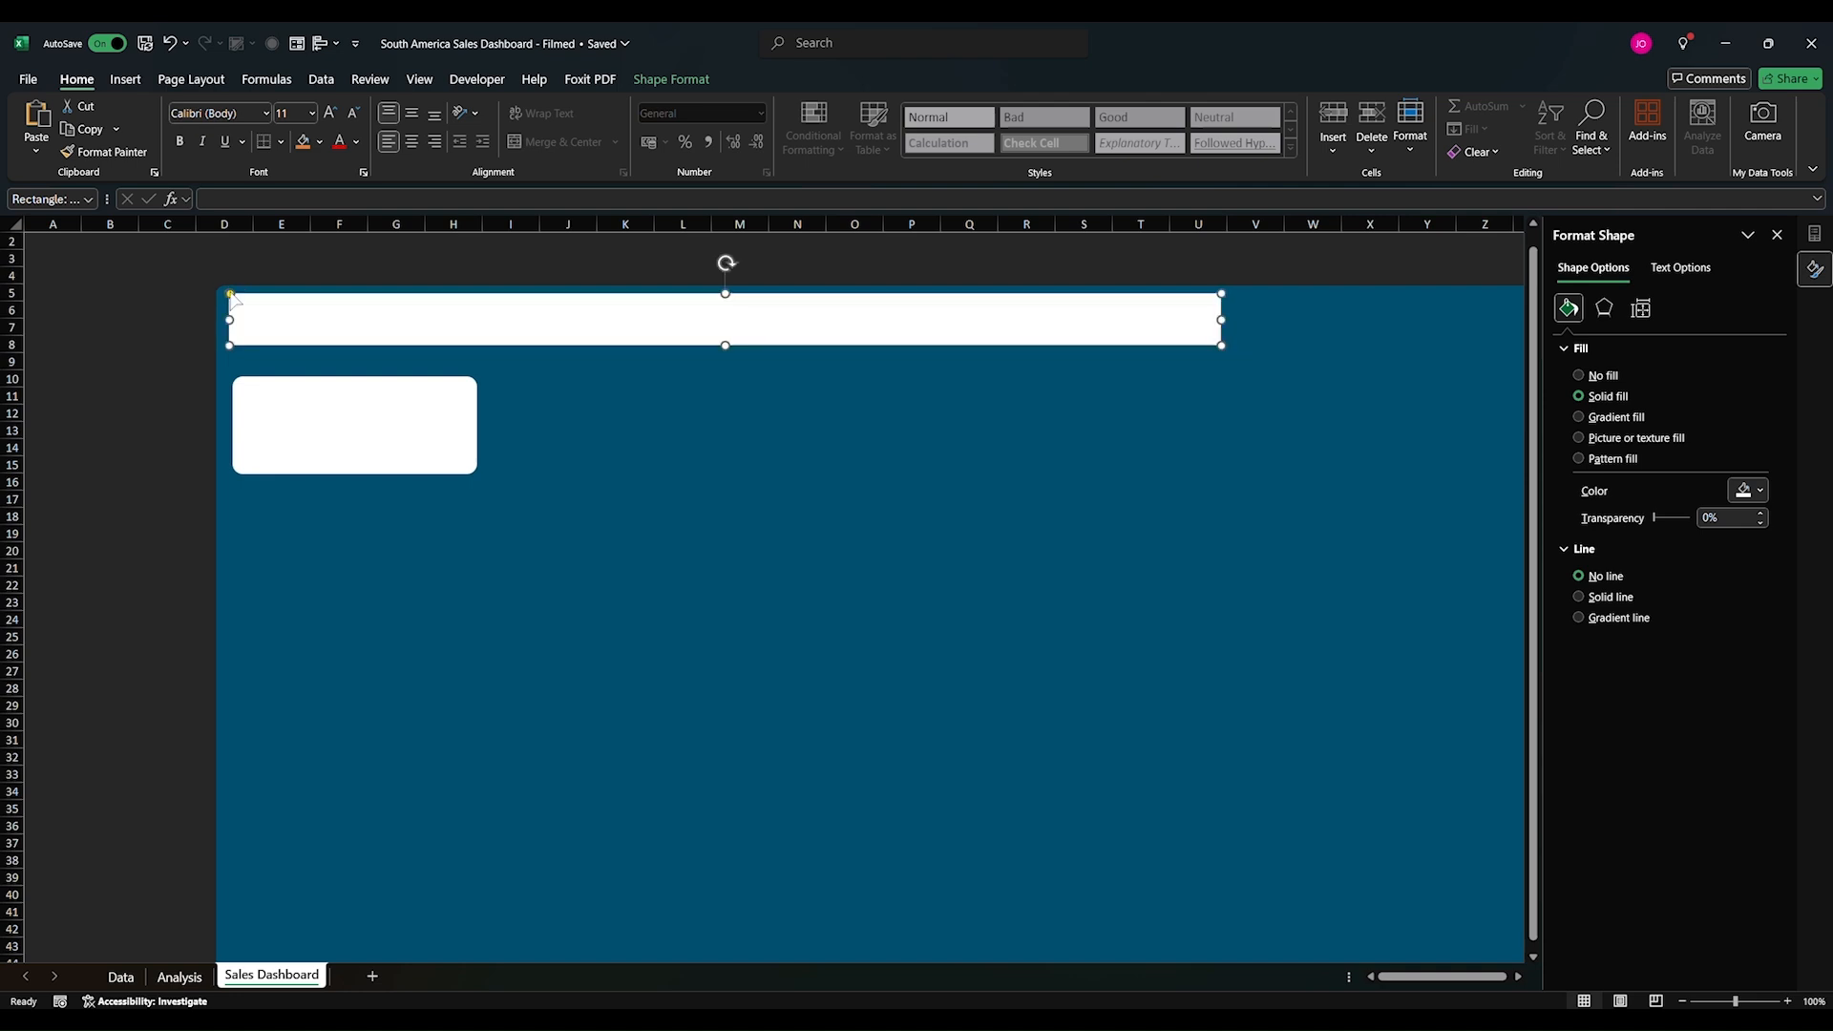
Step: Duplicate the small card four times, forming a two-by-two card grid with a fifth card beneath it at about rows 28 to 33
left_click(305, 457)
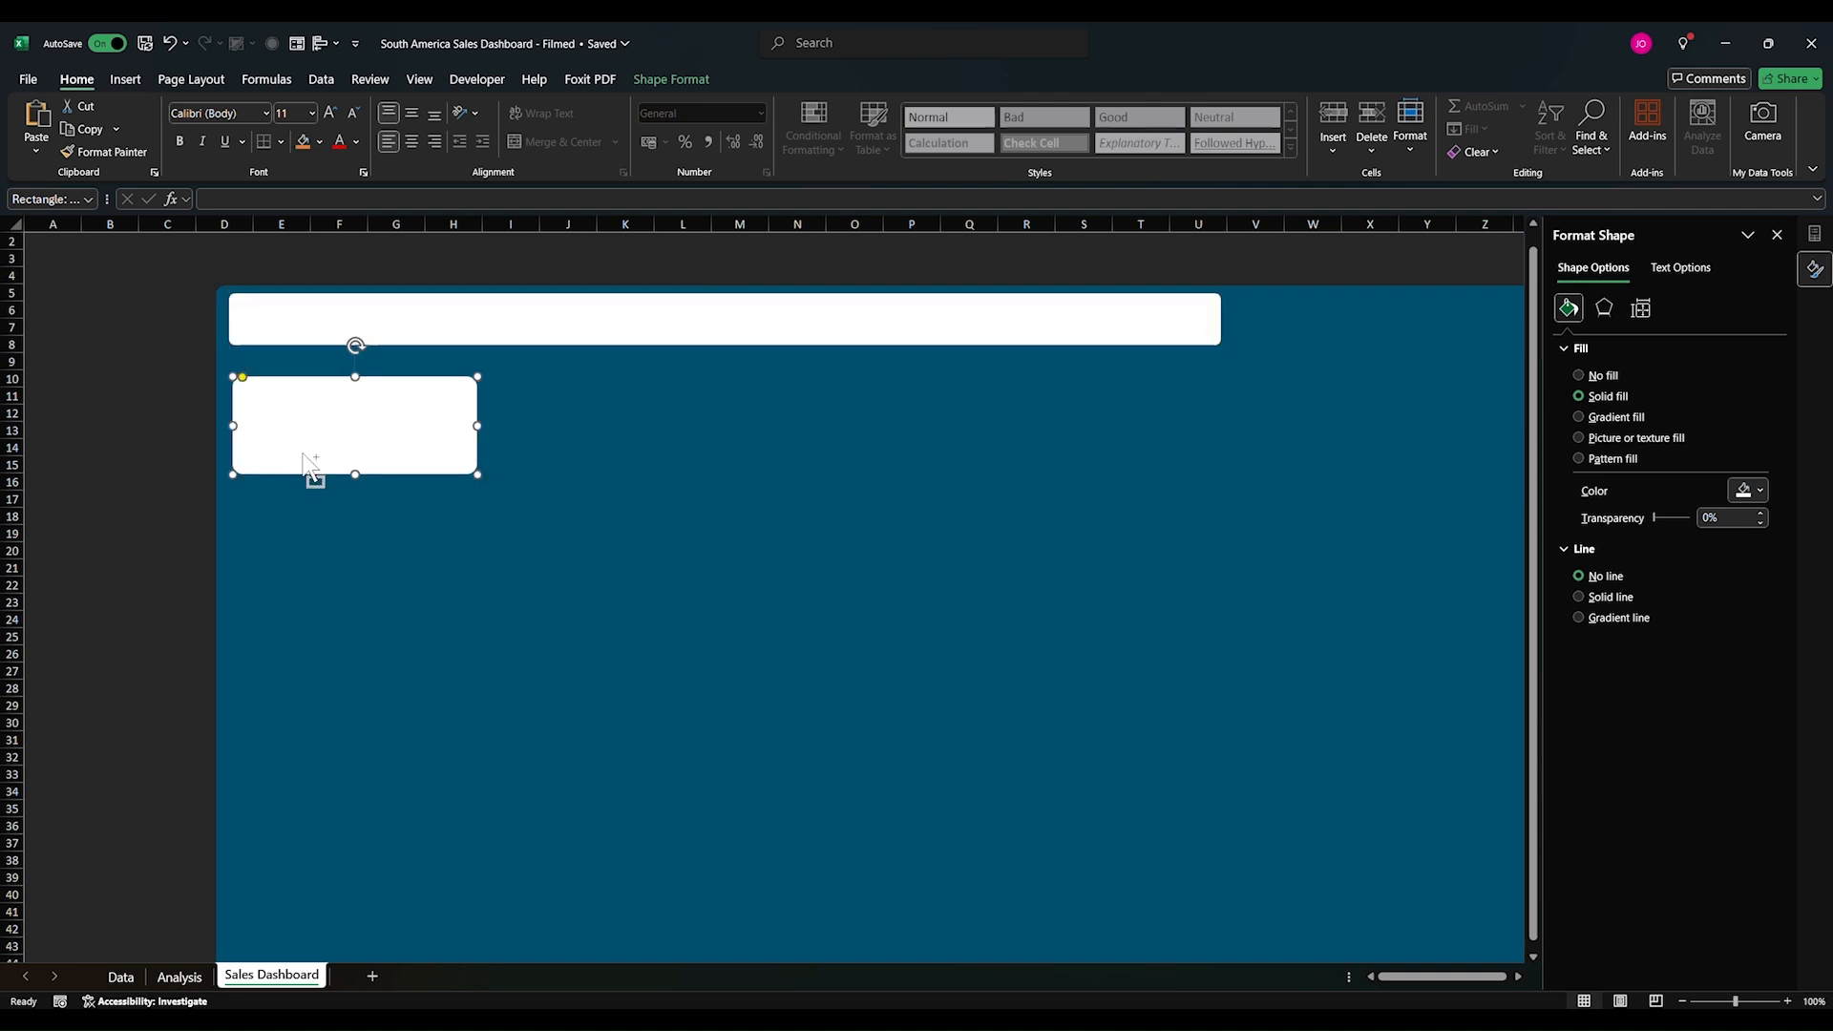
key("ctrl+d")
key("ctrl+d")
key("ctrl+d")
left_click_drag(328, 445, 300, 559)
left_click_drag(327, 488, 639, 462)
left_click_drag(388, 450, 381, 744)
key("ctrl+d")
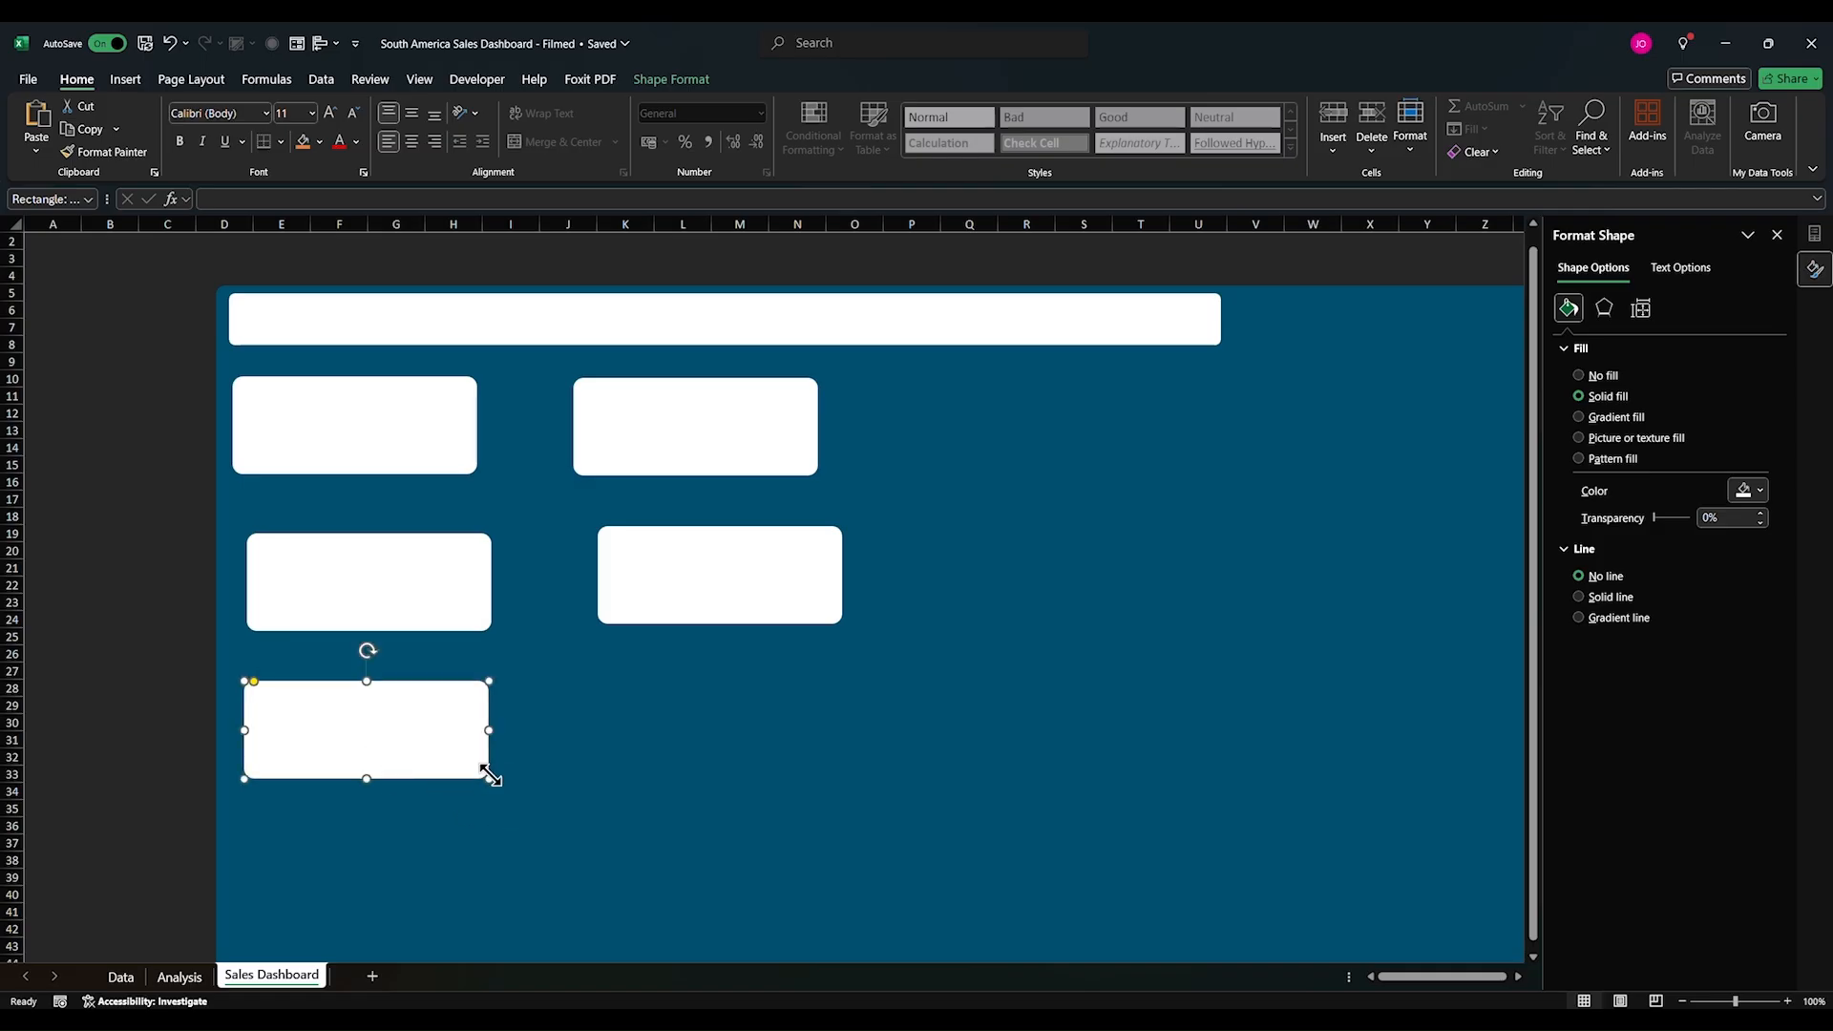
Step: Enlarge the lowest card to about columns D to O, rows 28 to 43, and place a narrower copy over about columns P to U
left_click_drag(489, 778, 857, 952)
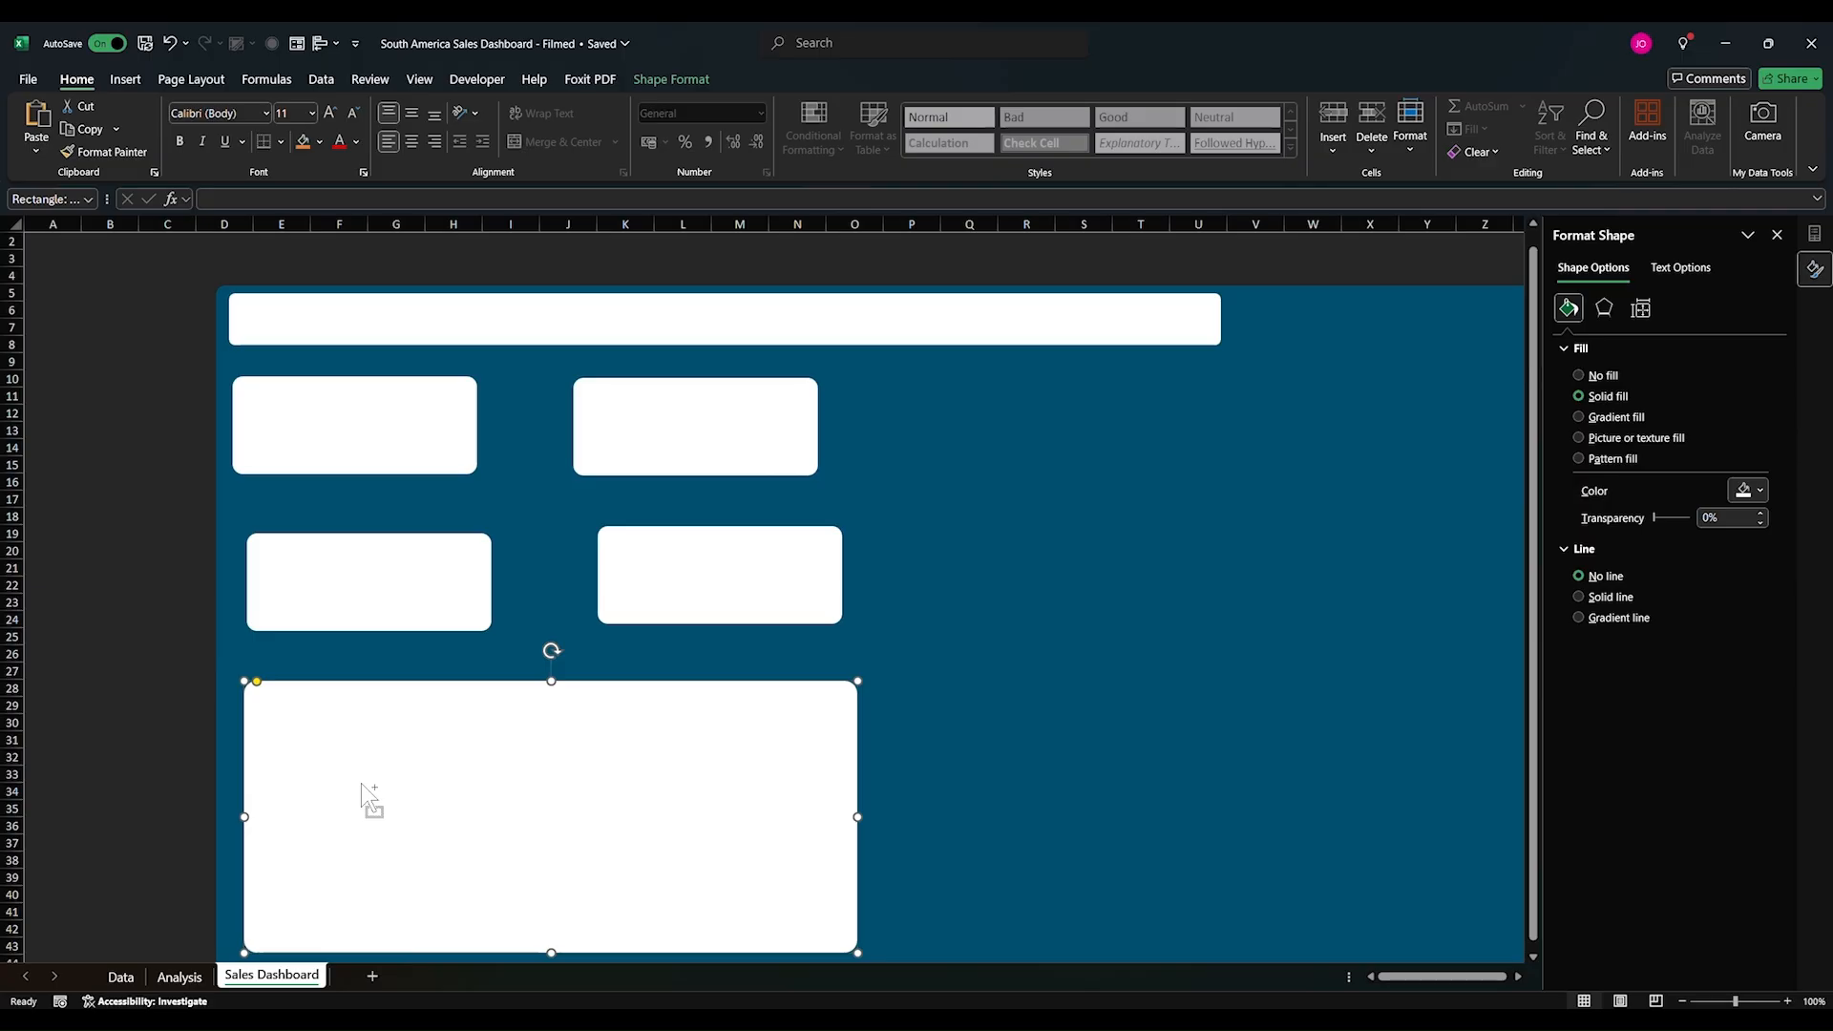
left_click_drag(368, 798, 1086, 766)
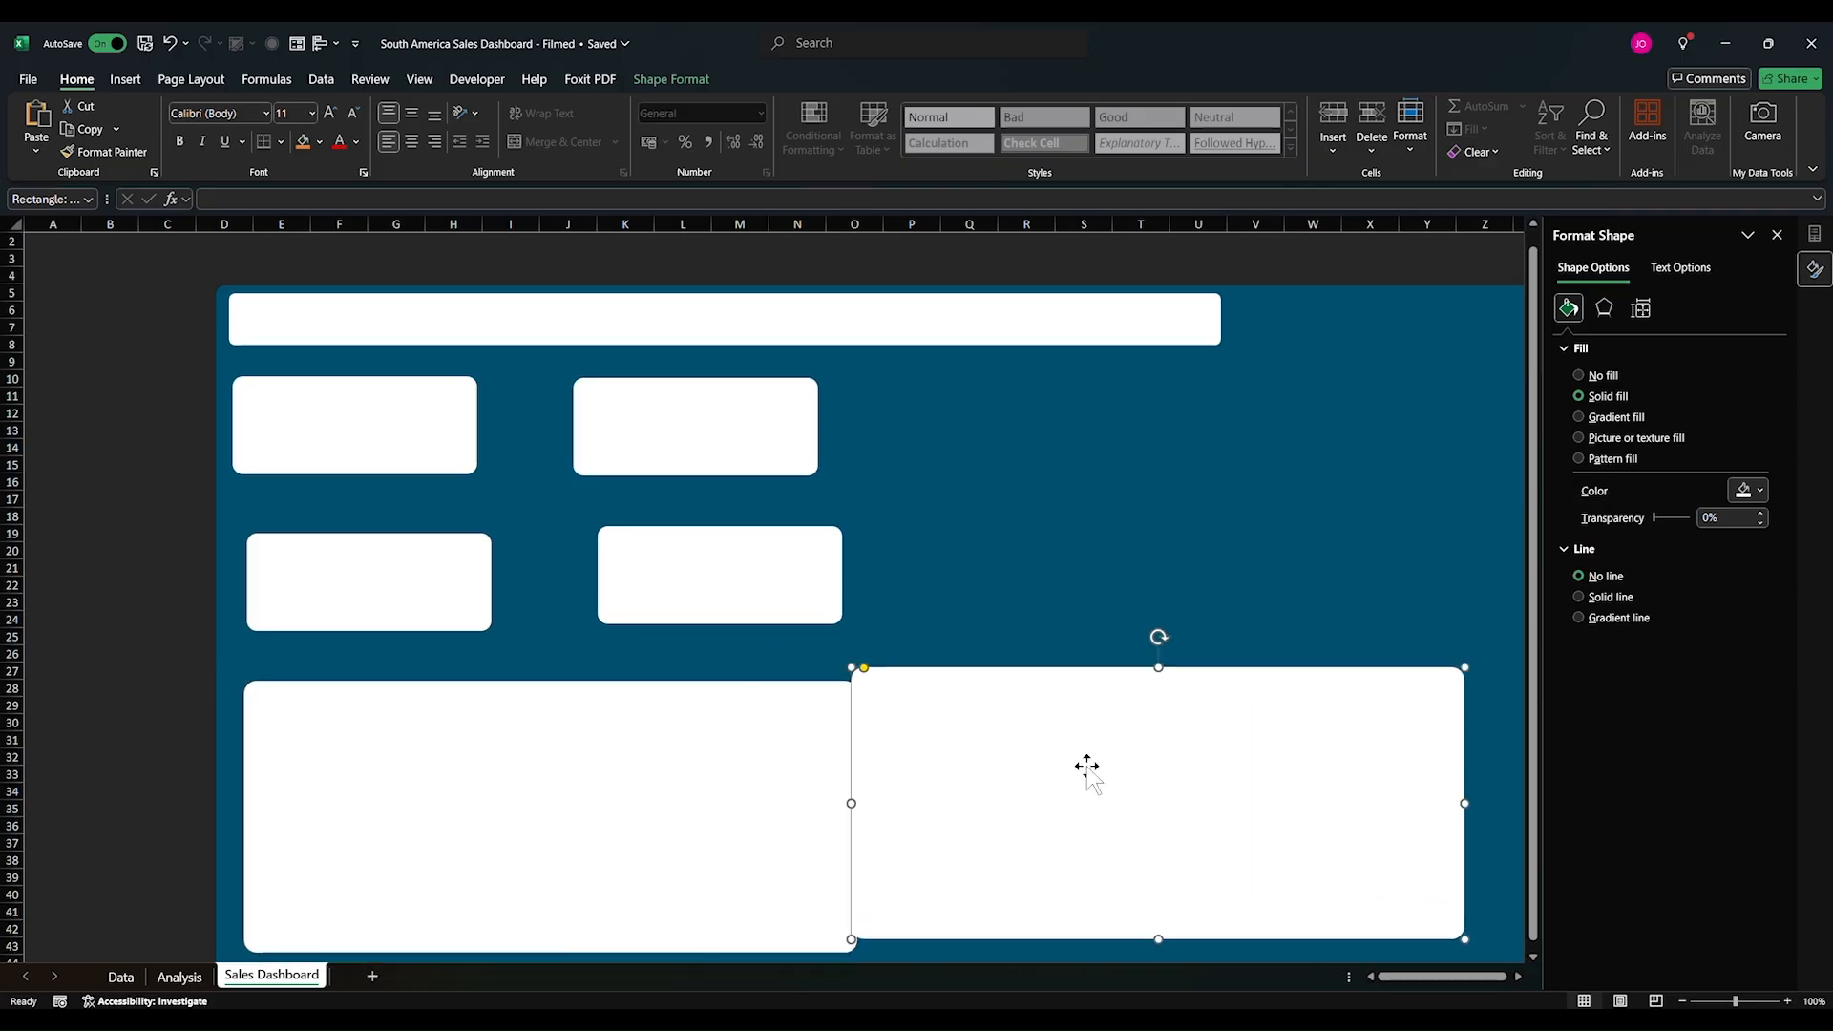
left_click_drag(1453, 802, 1107, 831)
left_click_drag(989, 832, 1056, 848)
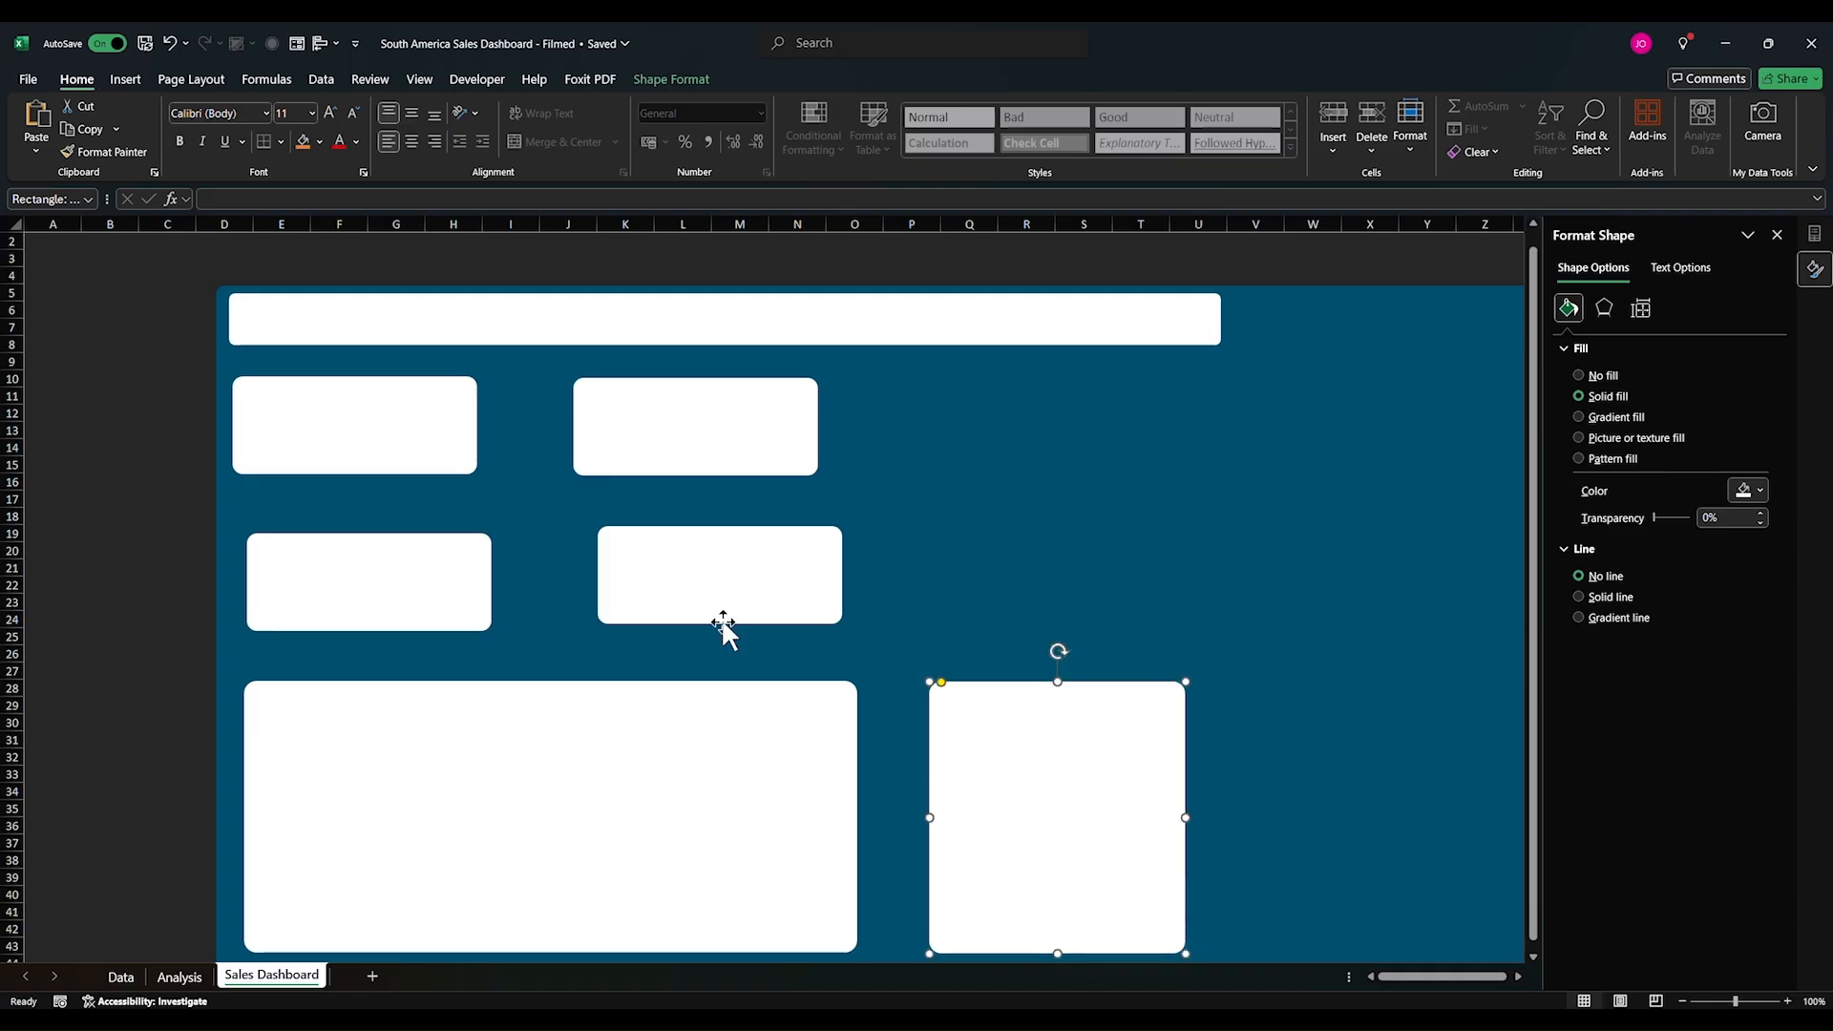
Step: Copy a small card, enlarge it to about columns O to U, rows 10 to 25, with tighter corners, and slightly widen the card below
left_click(720, 590)
left_click_drag(720, 590, 991, 425)
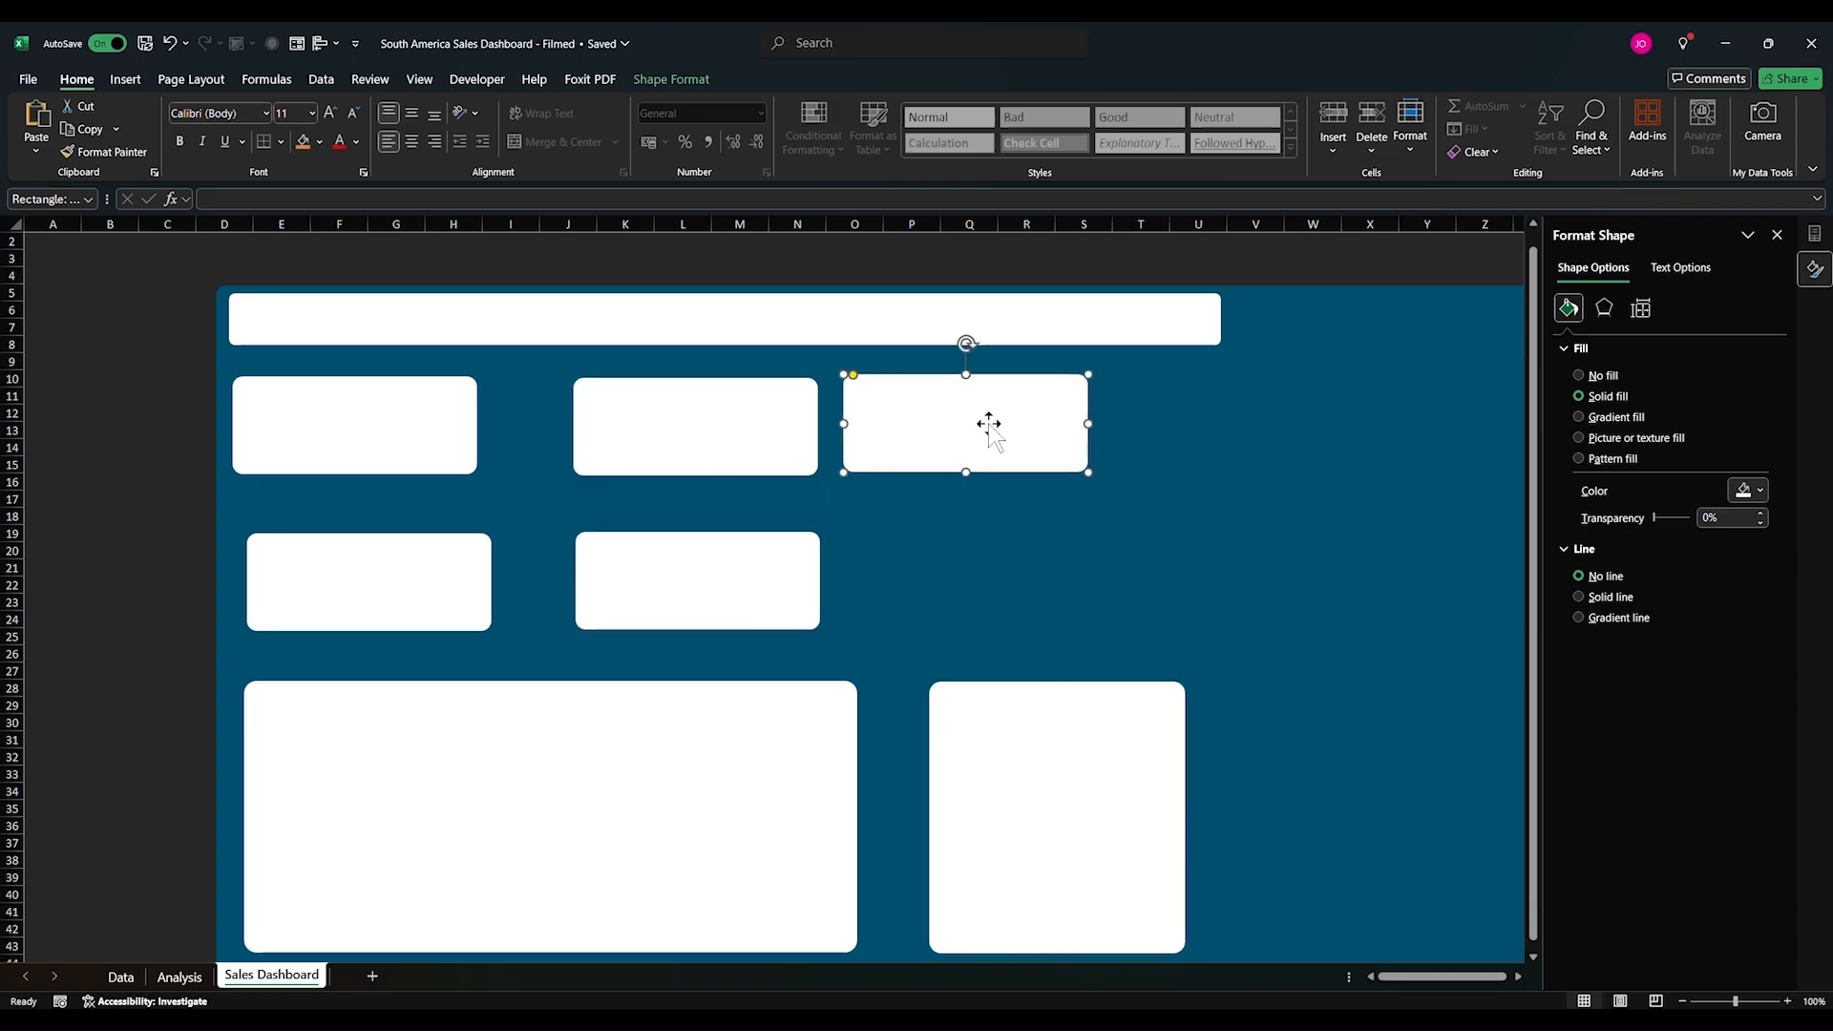
left_click_drag(1088, 472, 1217, 651)
left_click(1164, 834)
left_click_drag(1189, 819, 1208, 818)
left_click(955, 449)
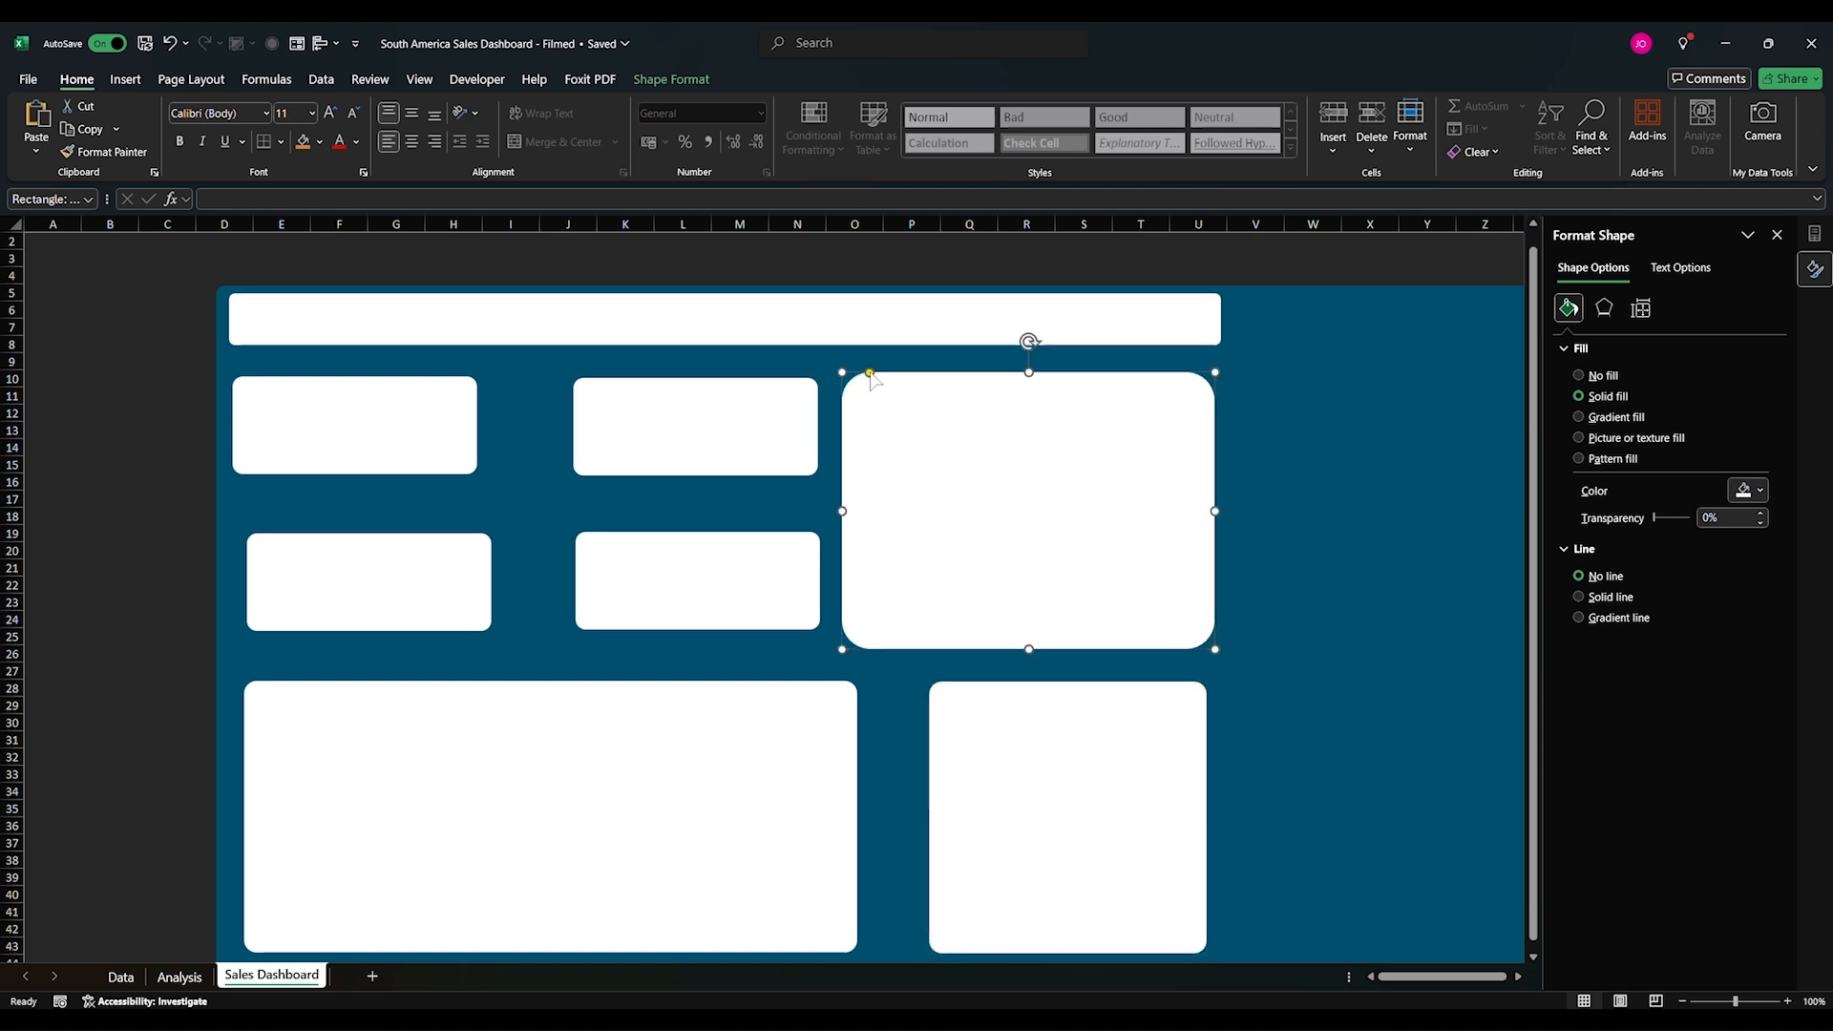
left_click_drag(857, 371, 855, 371)
Step: Copy the narrower lower card and stretch it into a tall panel over about columns V to Z, rows 5 to 43
left_click(998, 750)
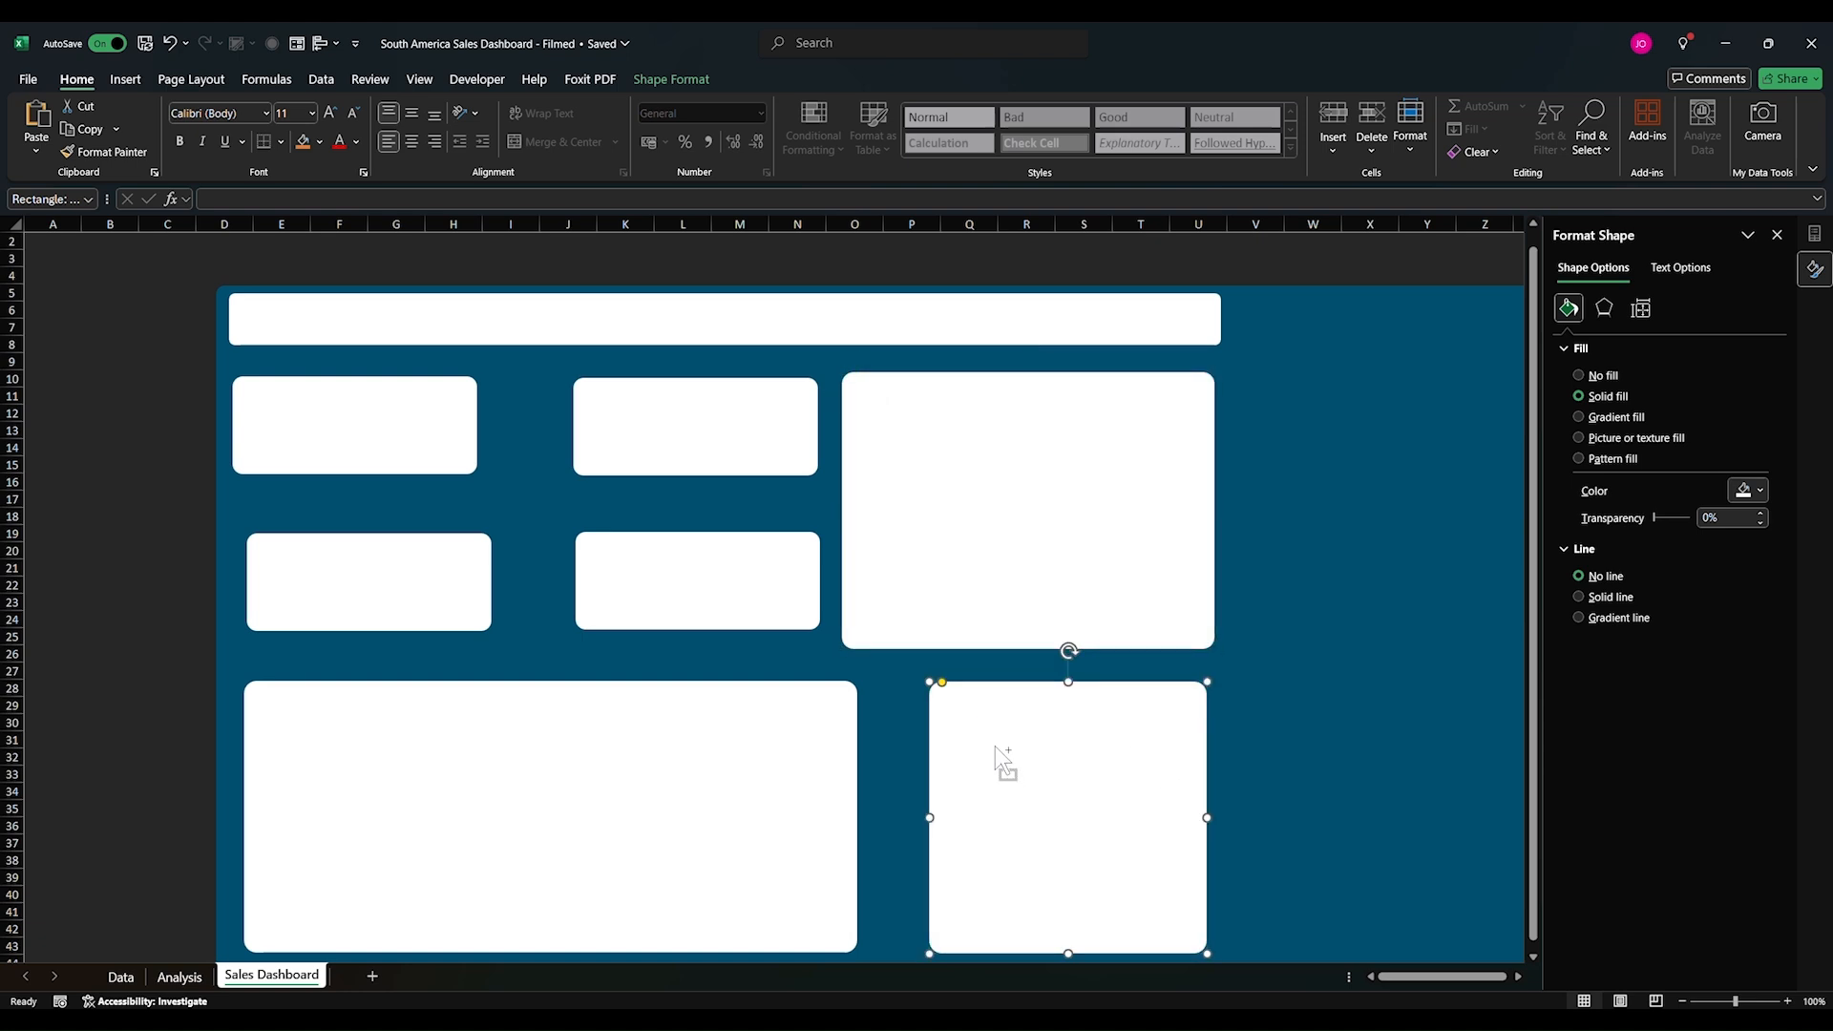
left_click_drag(998, 754, 1314, 380)
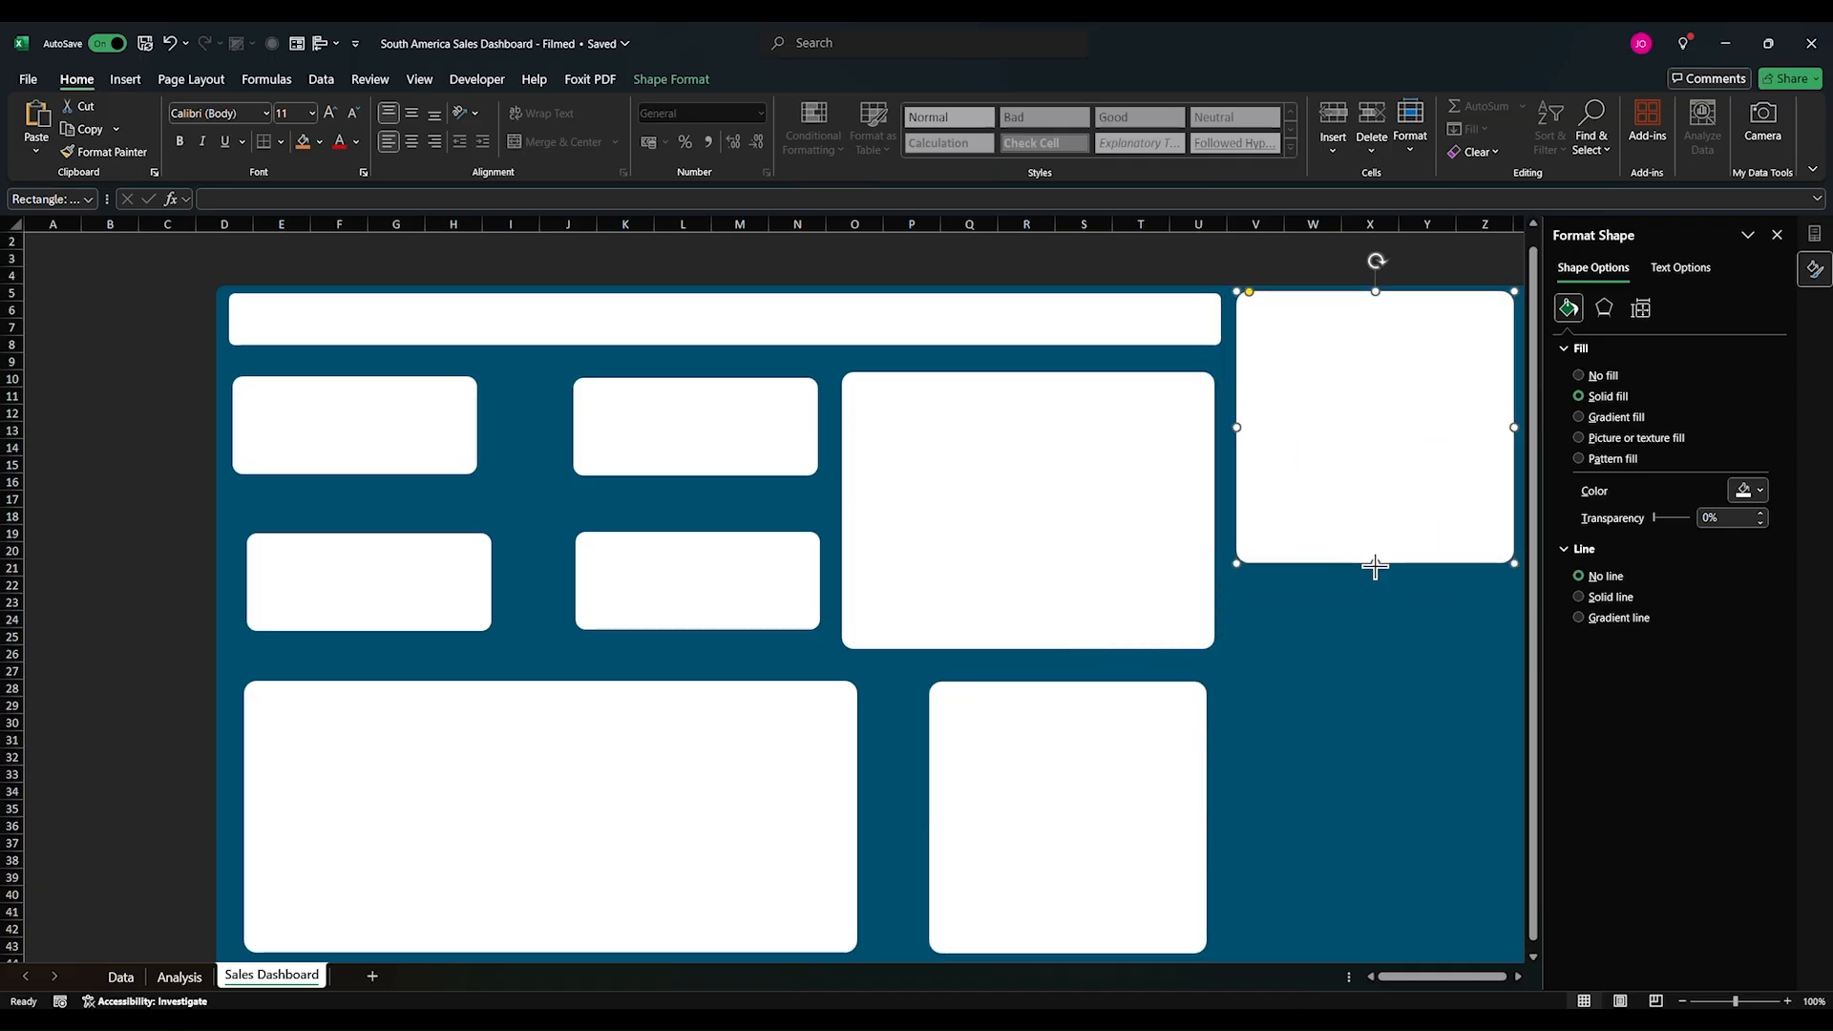
left_click_drag(1375, 566, 1368, 953)
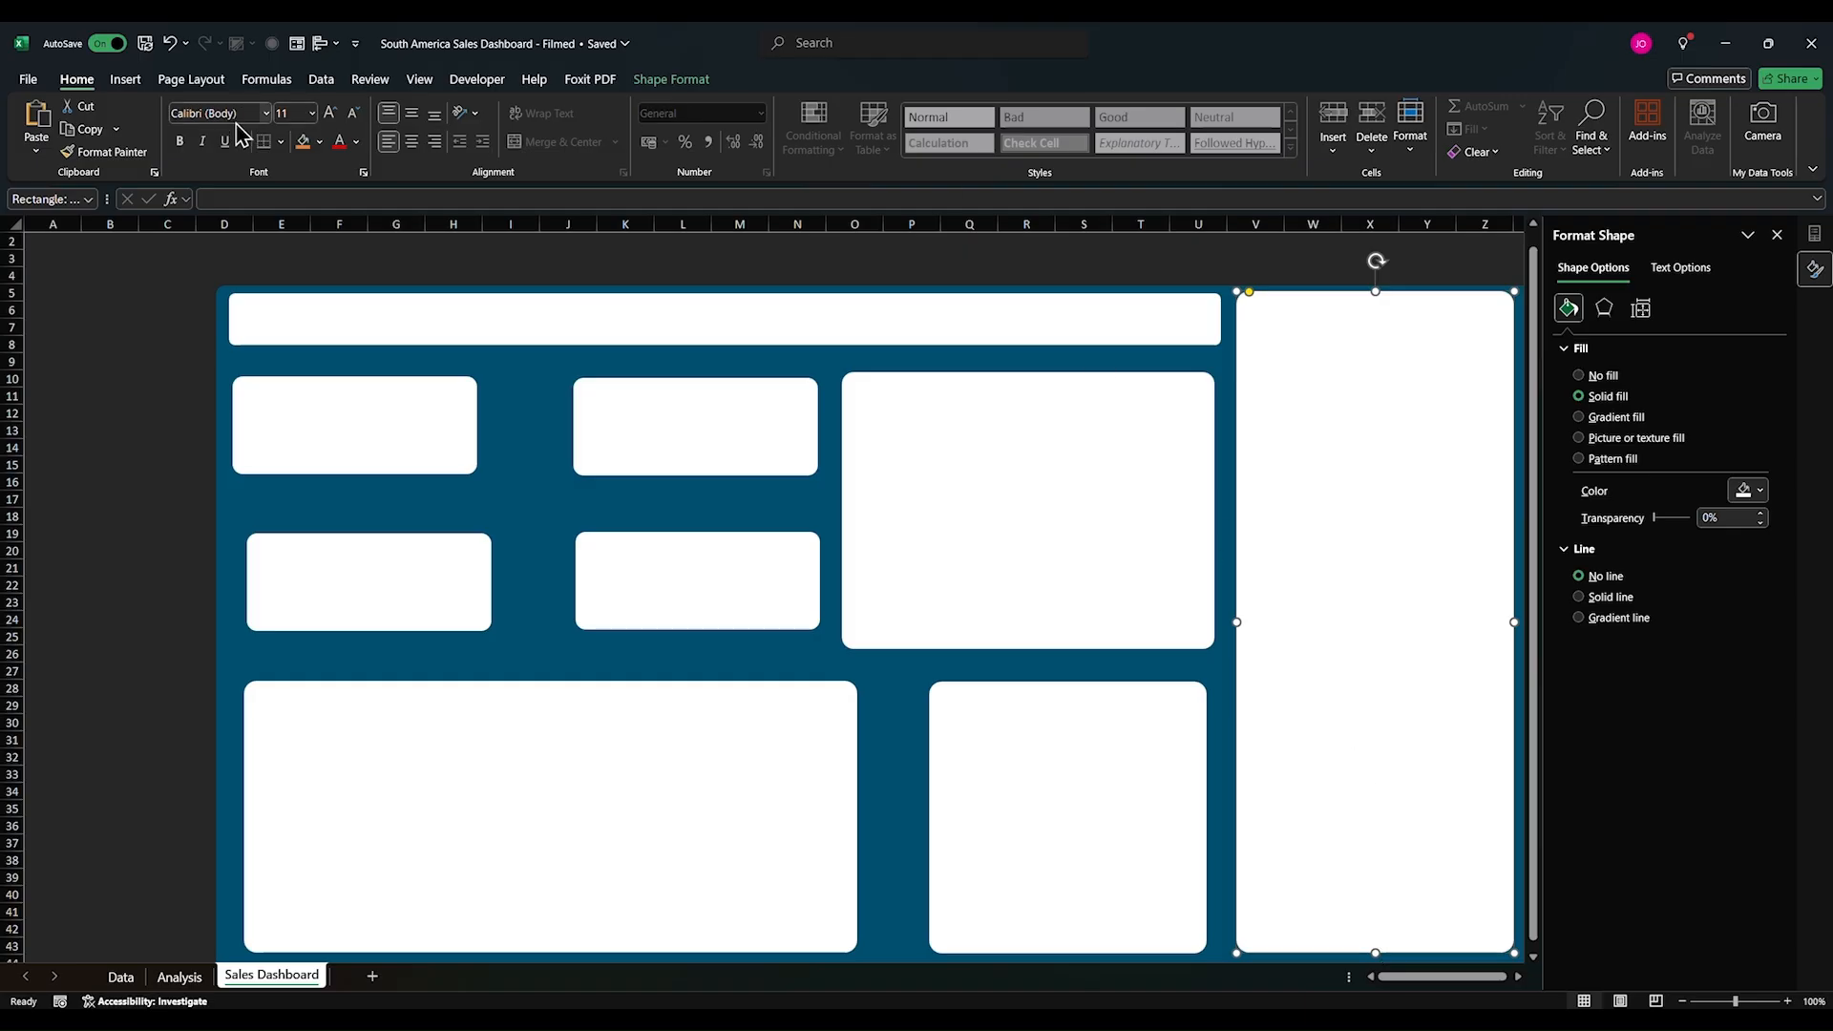
Step: Add a text box reading SALES DASHBOARD over the header banner
left_click(127, 81)
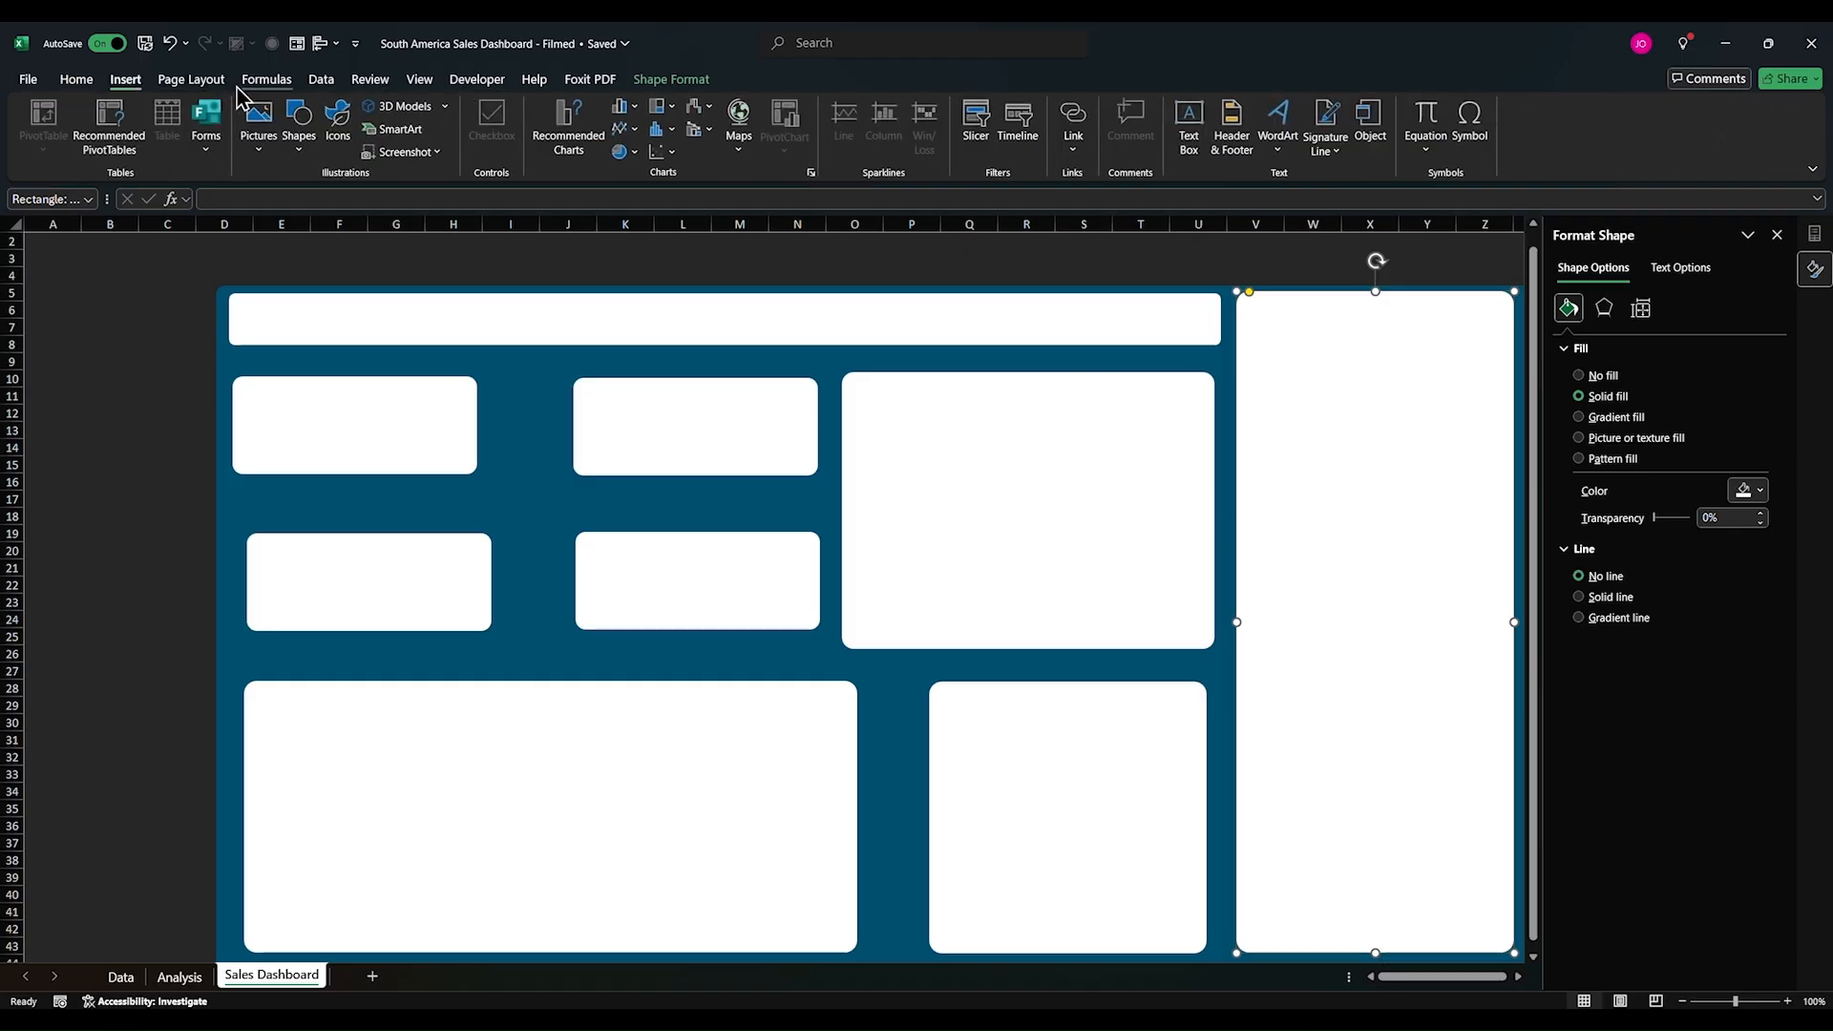
left_click(1184, 124)
left_click_drag(311, 319, 641, 344)
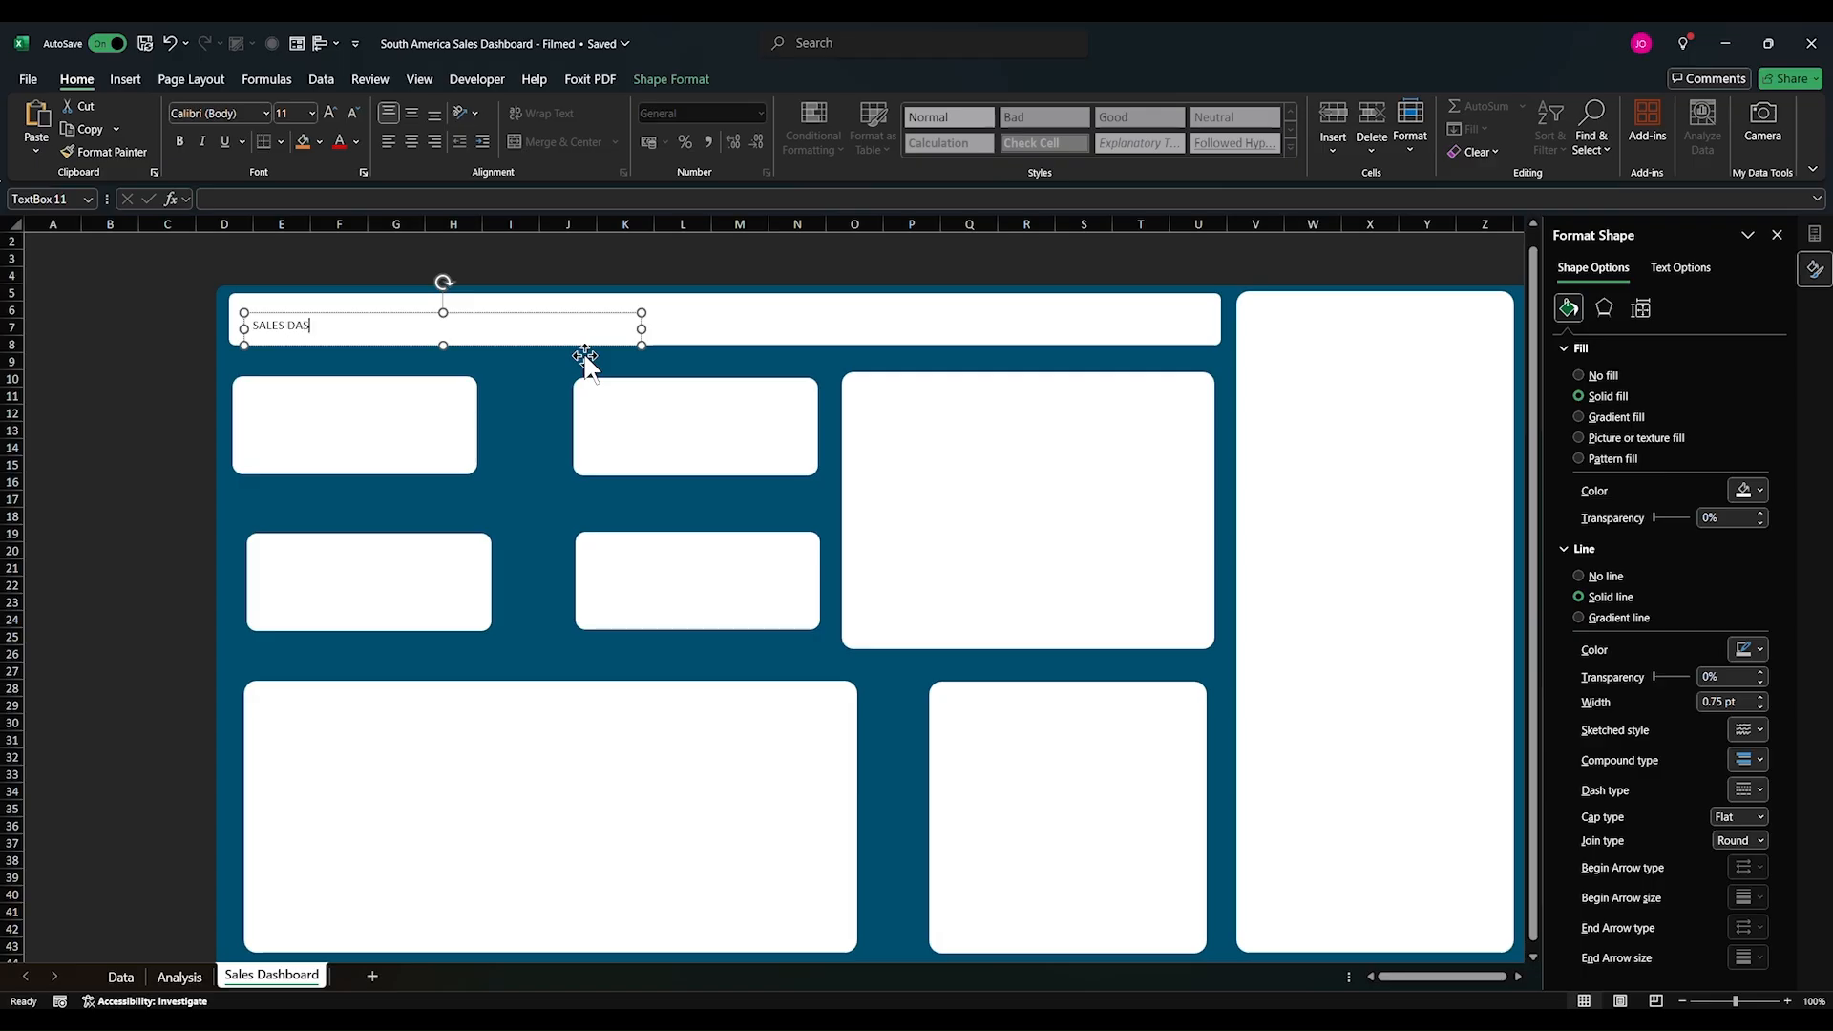
Step: Set the font size of the SALES DASHBOARD title to 28
key("ctrl+a")
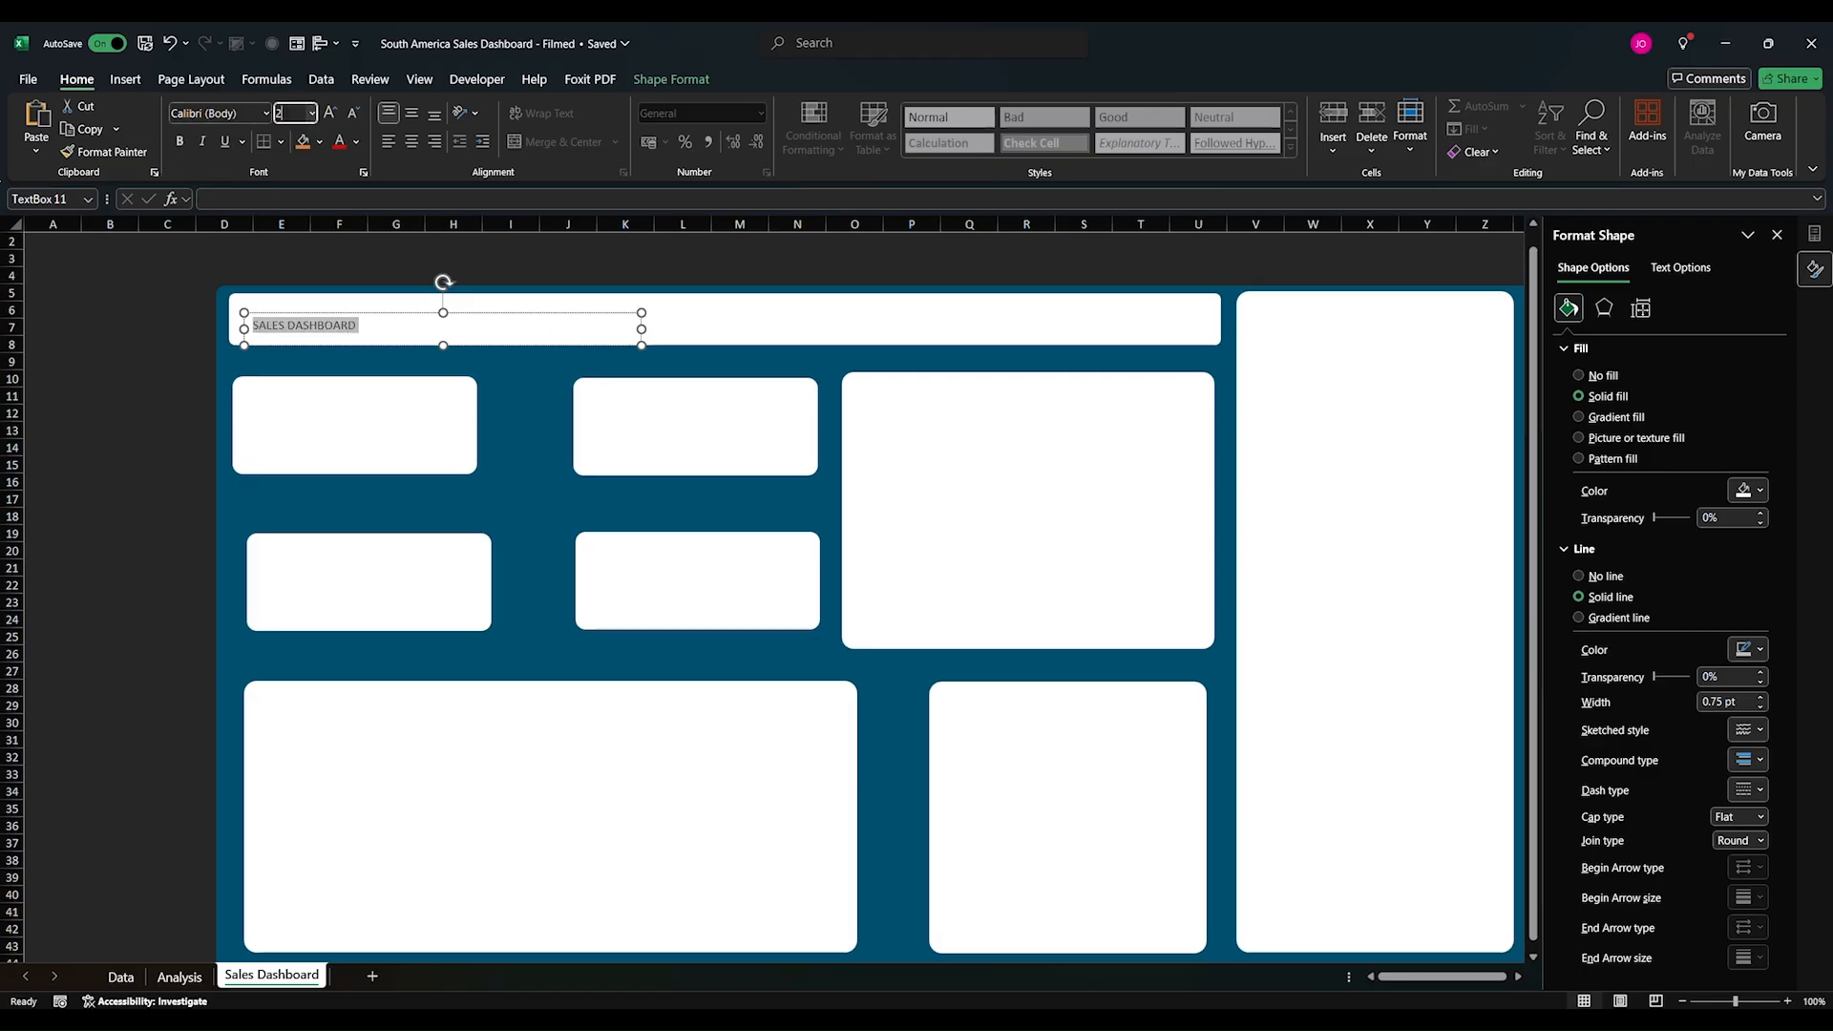
key("Return")
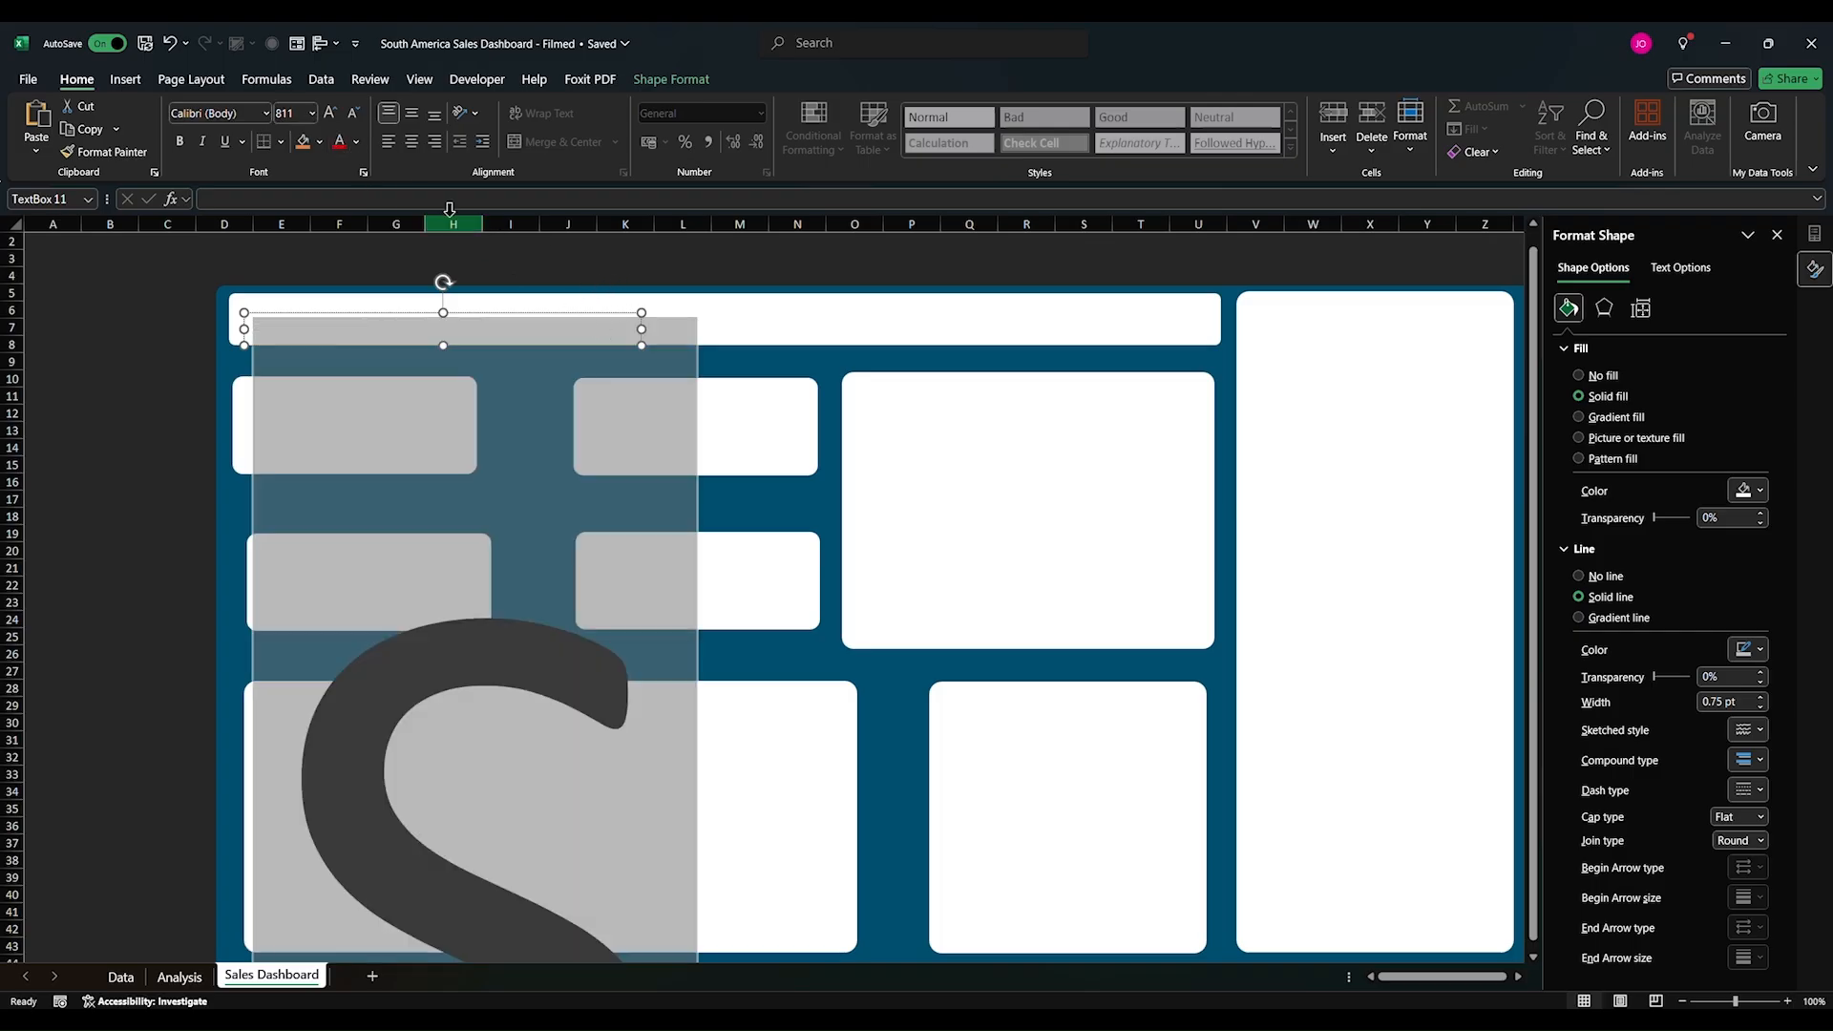
left_click(302, 113)
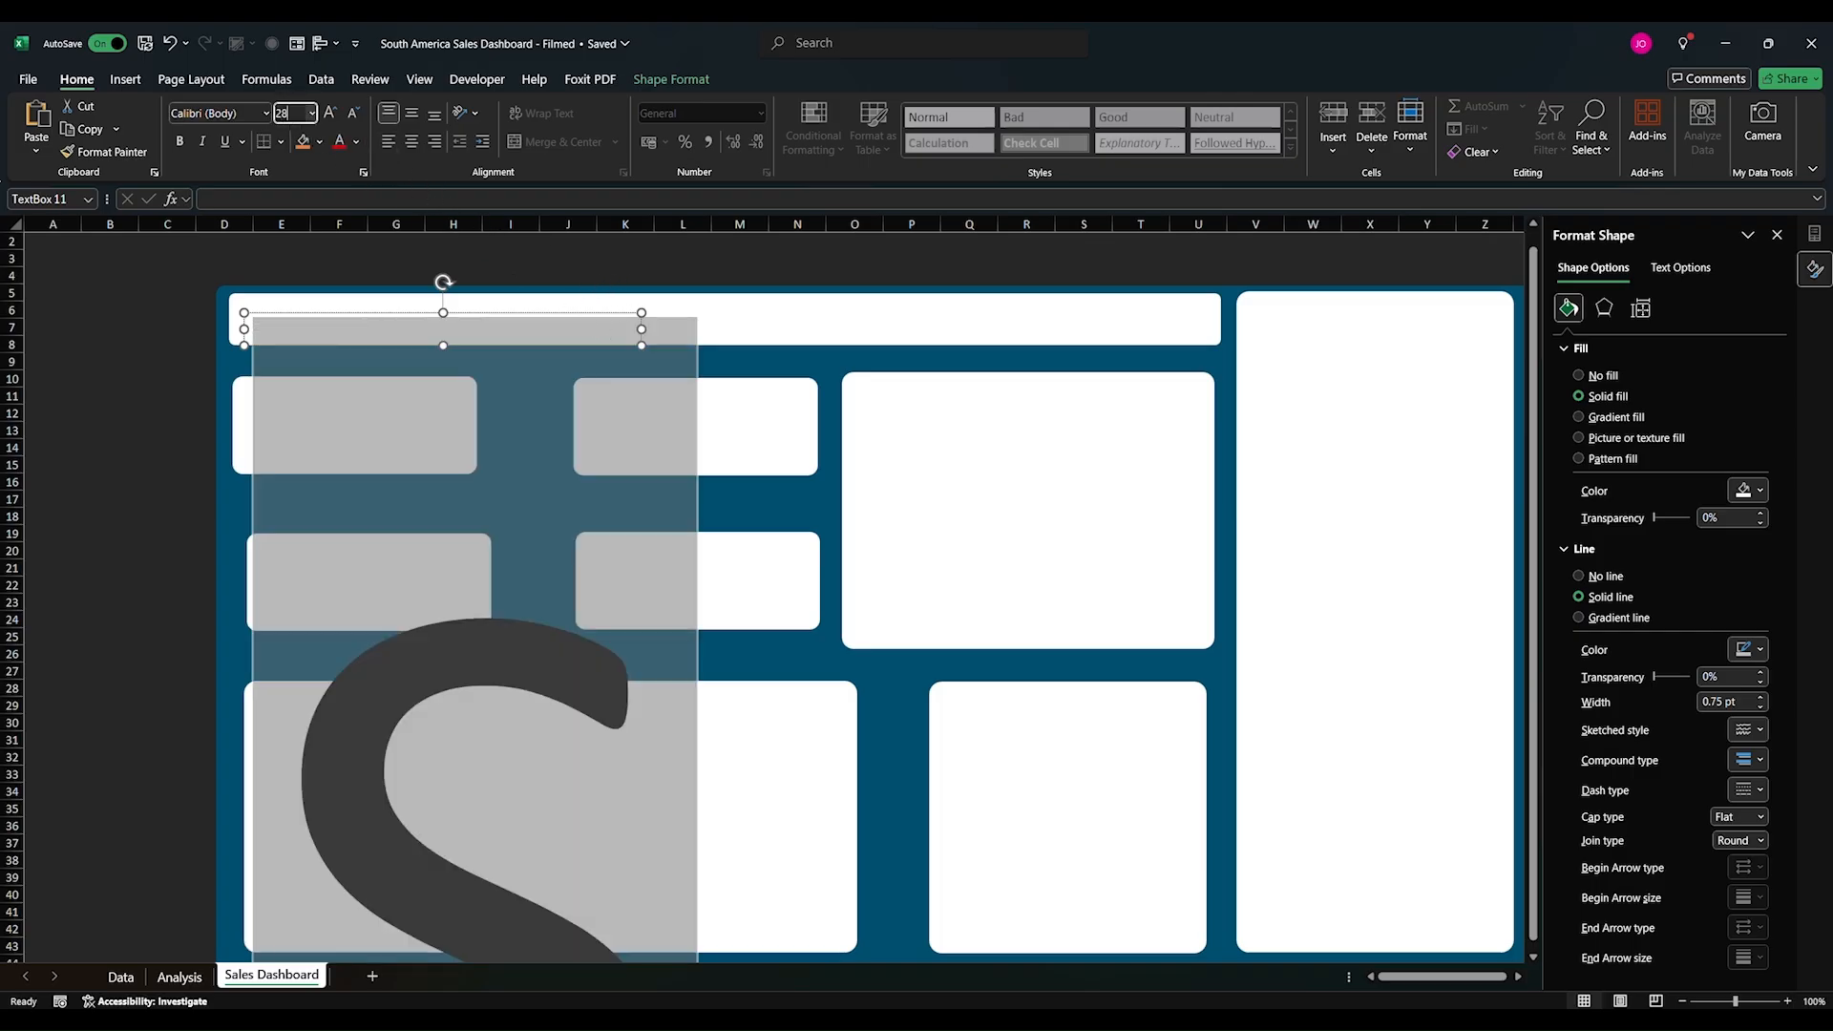
type("28")
key("Return")
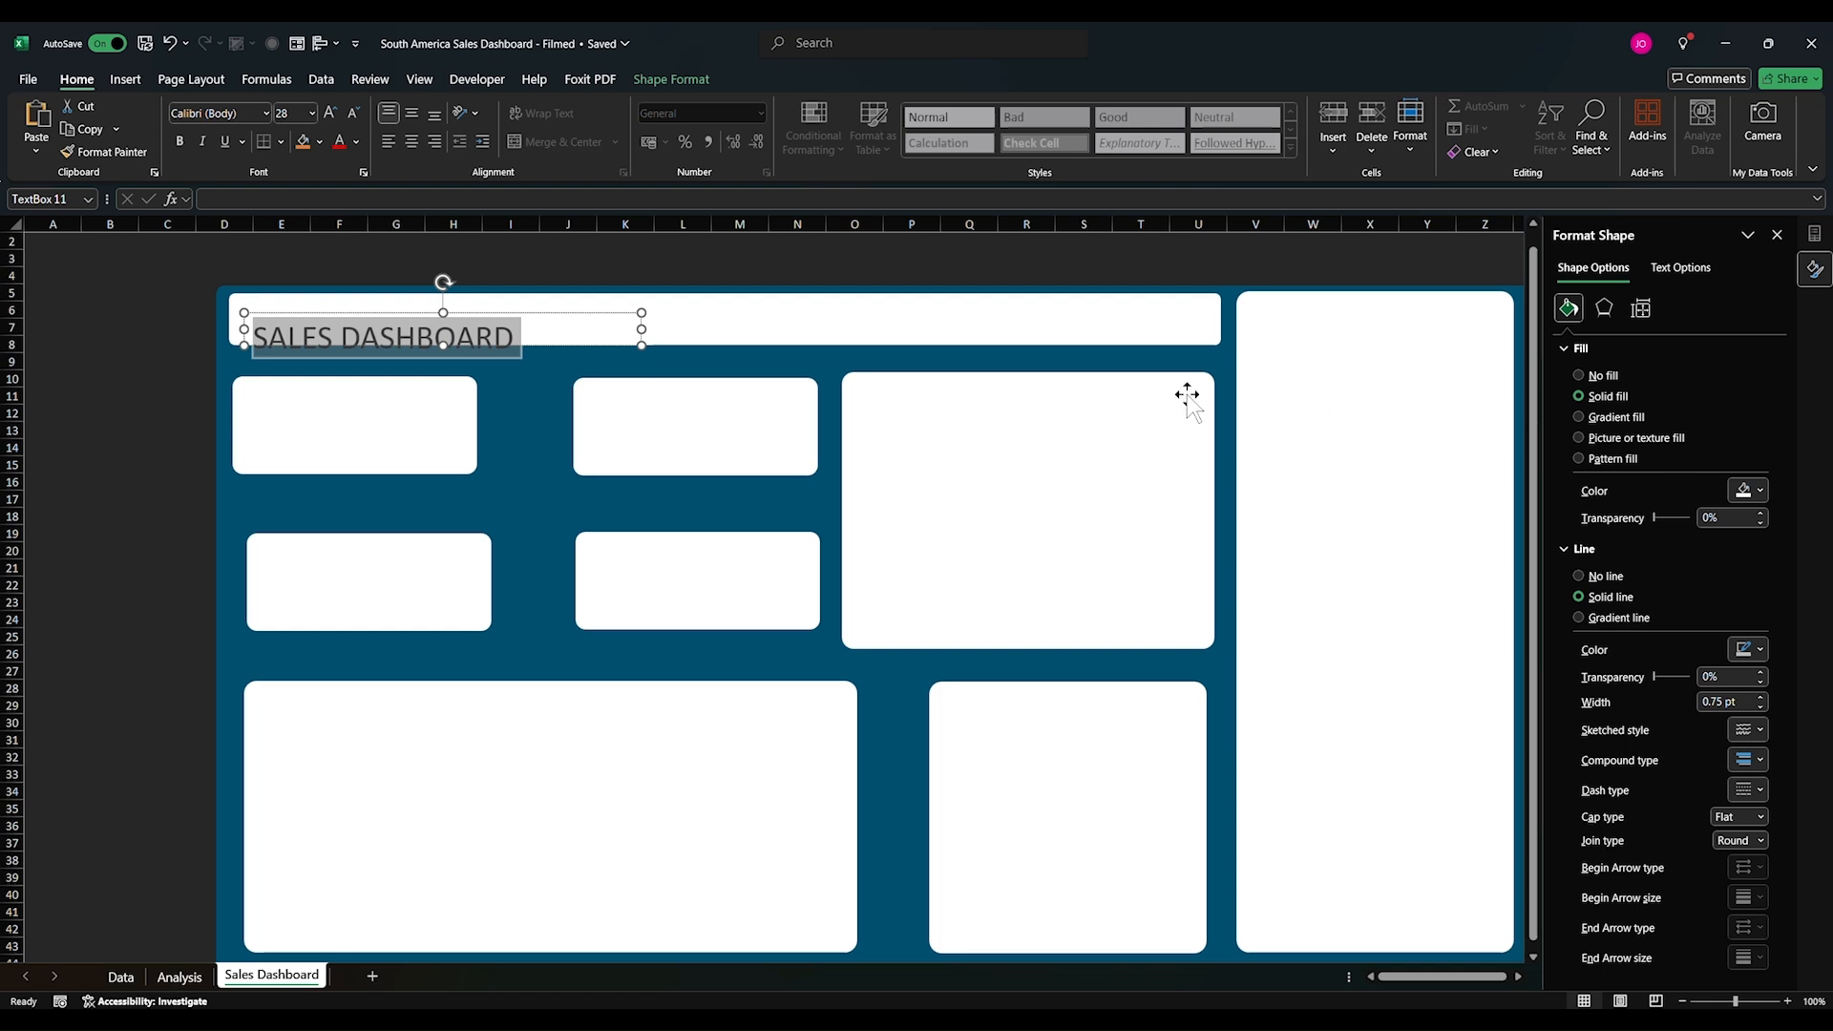
Step: Format the title as bold text with no fill or outline and move it up within the header banner
left_click(1603, 377)
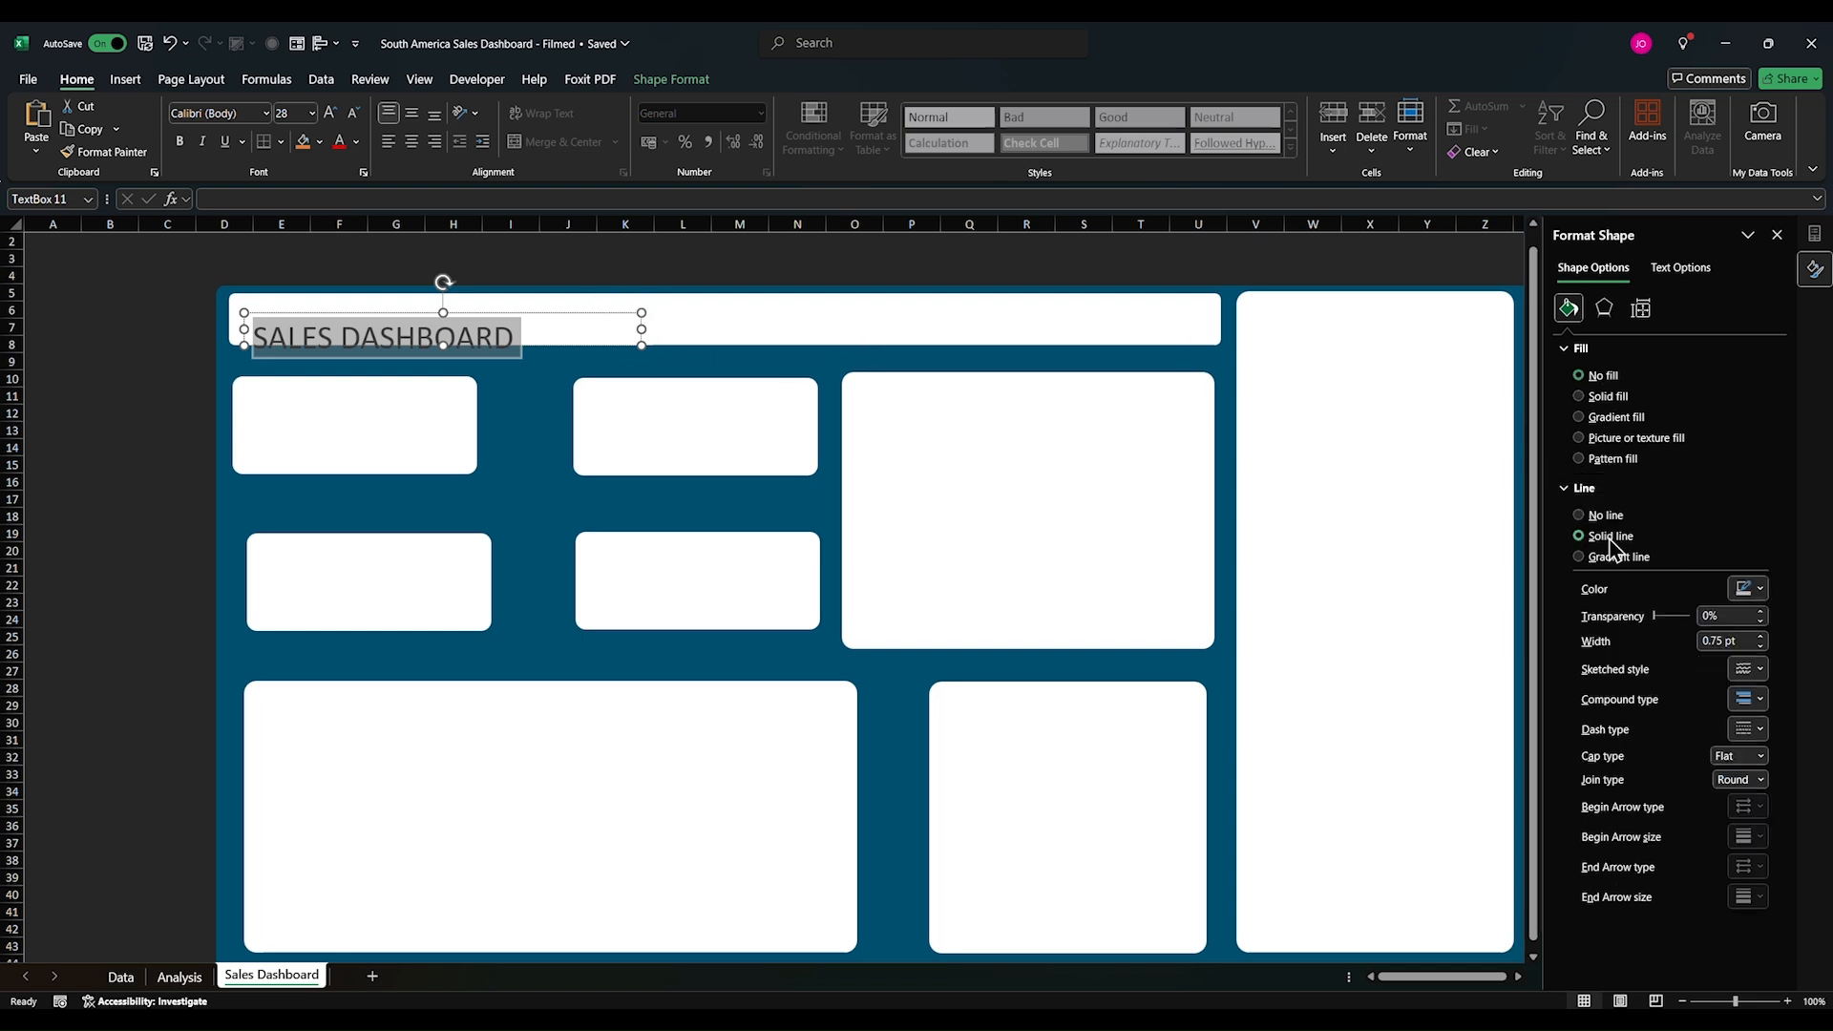
left_click(1605, 516)
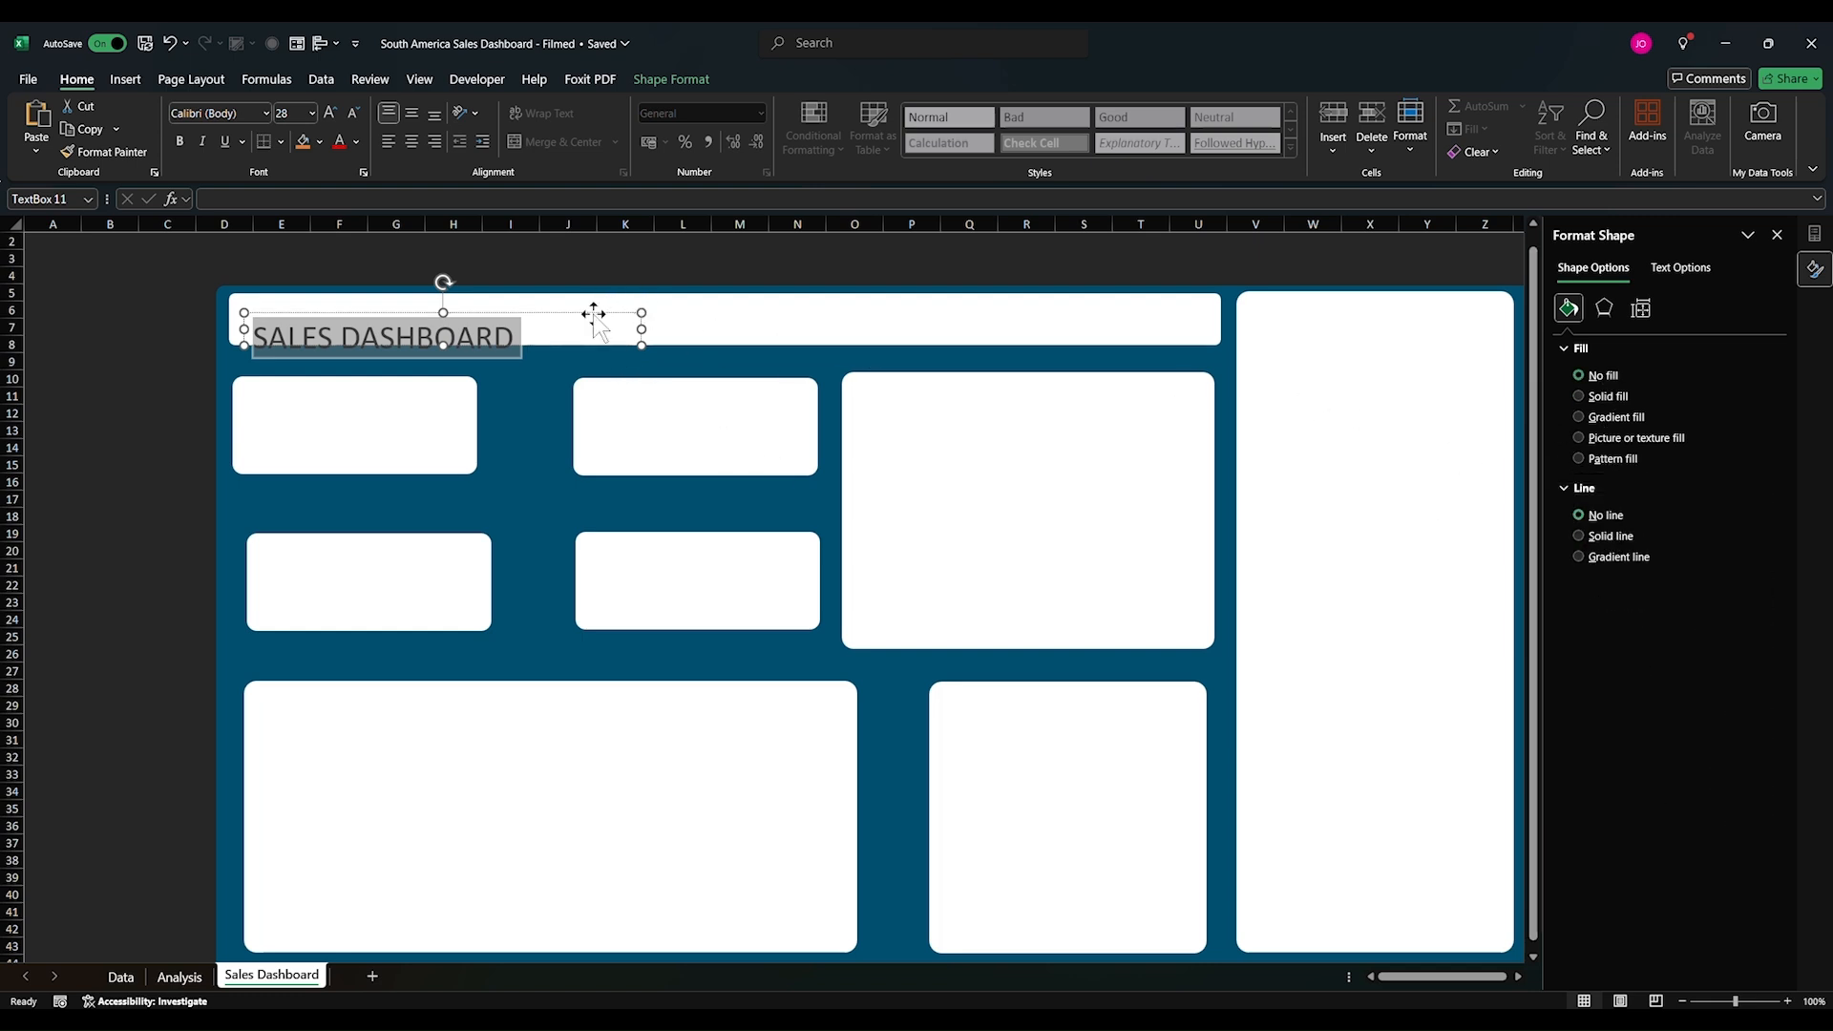
left_click_drag(598, 313, 641, 339)
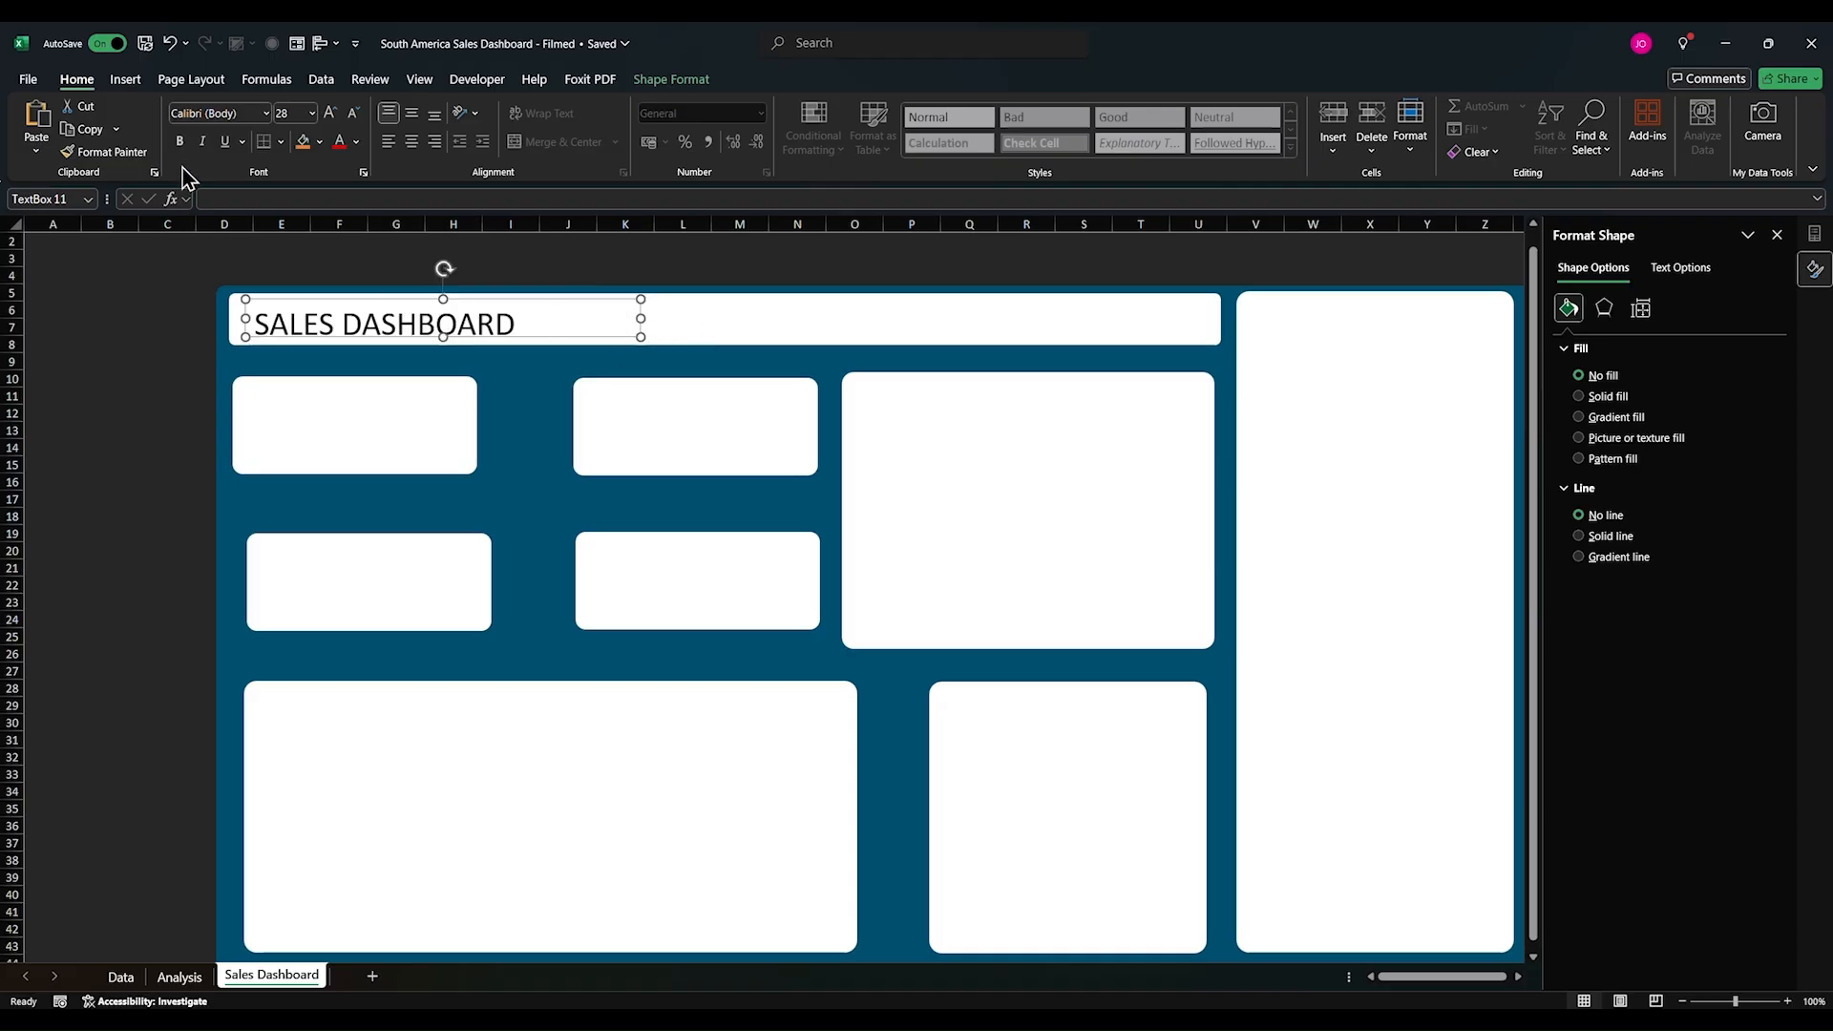
triple_click(302, 320)
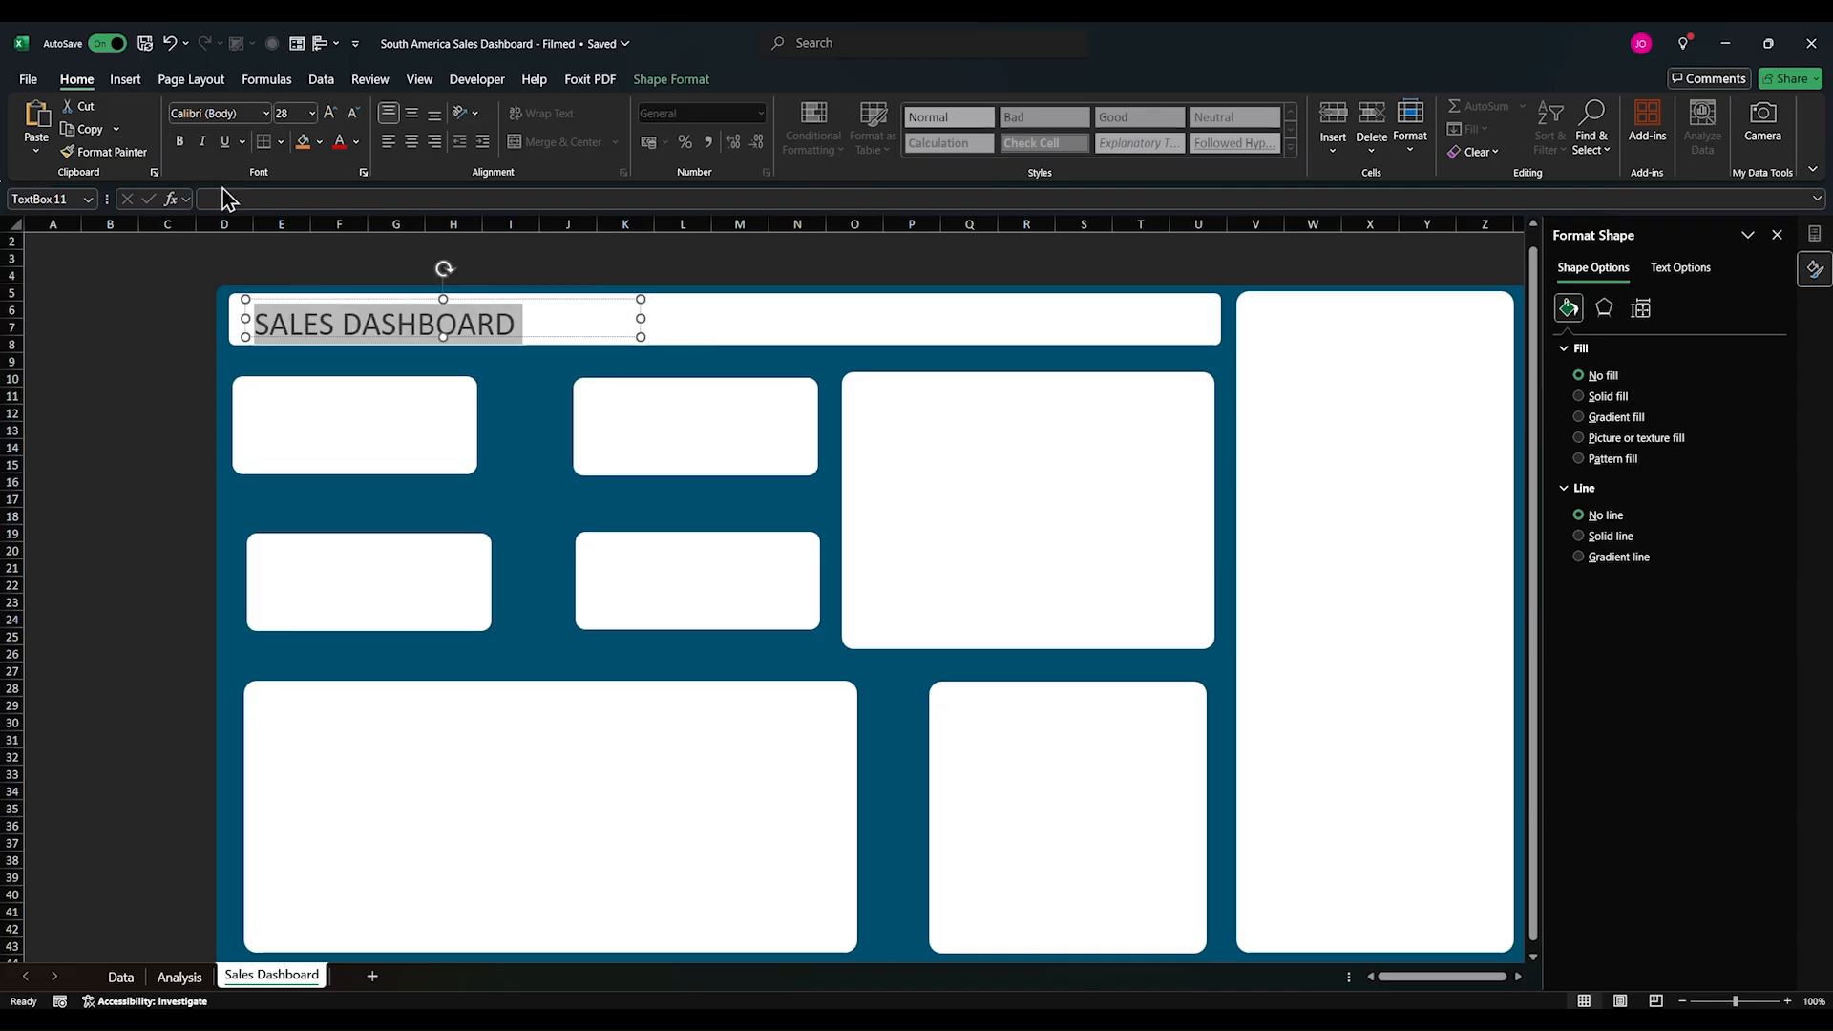
left_click(179, 141)
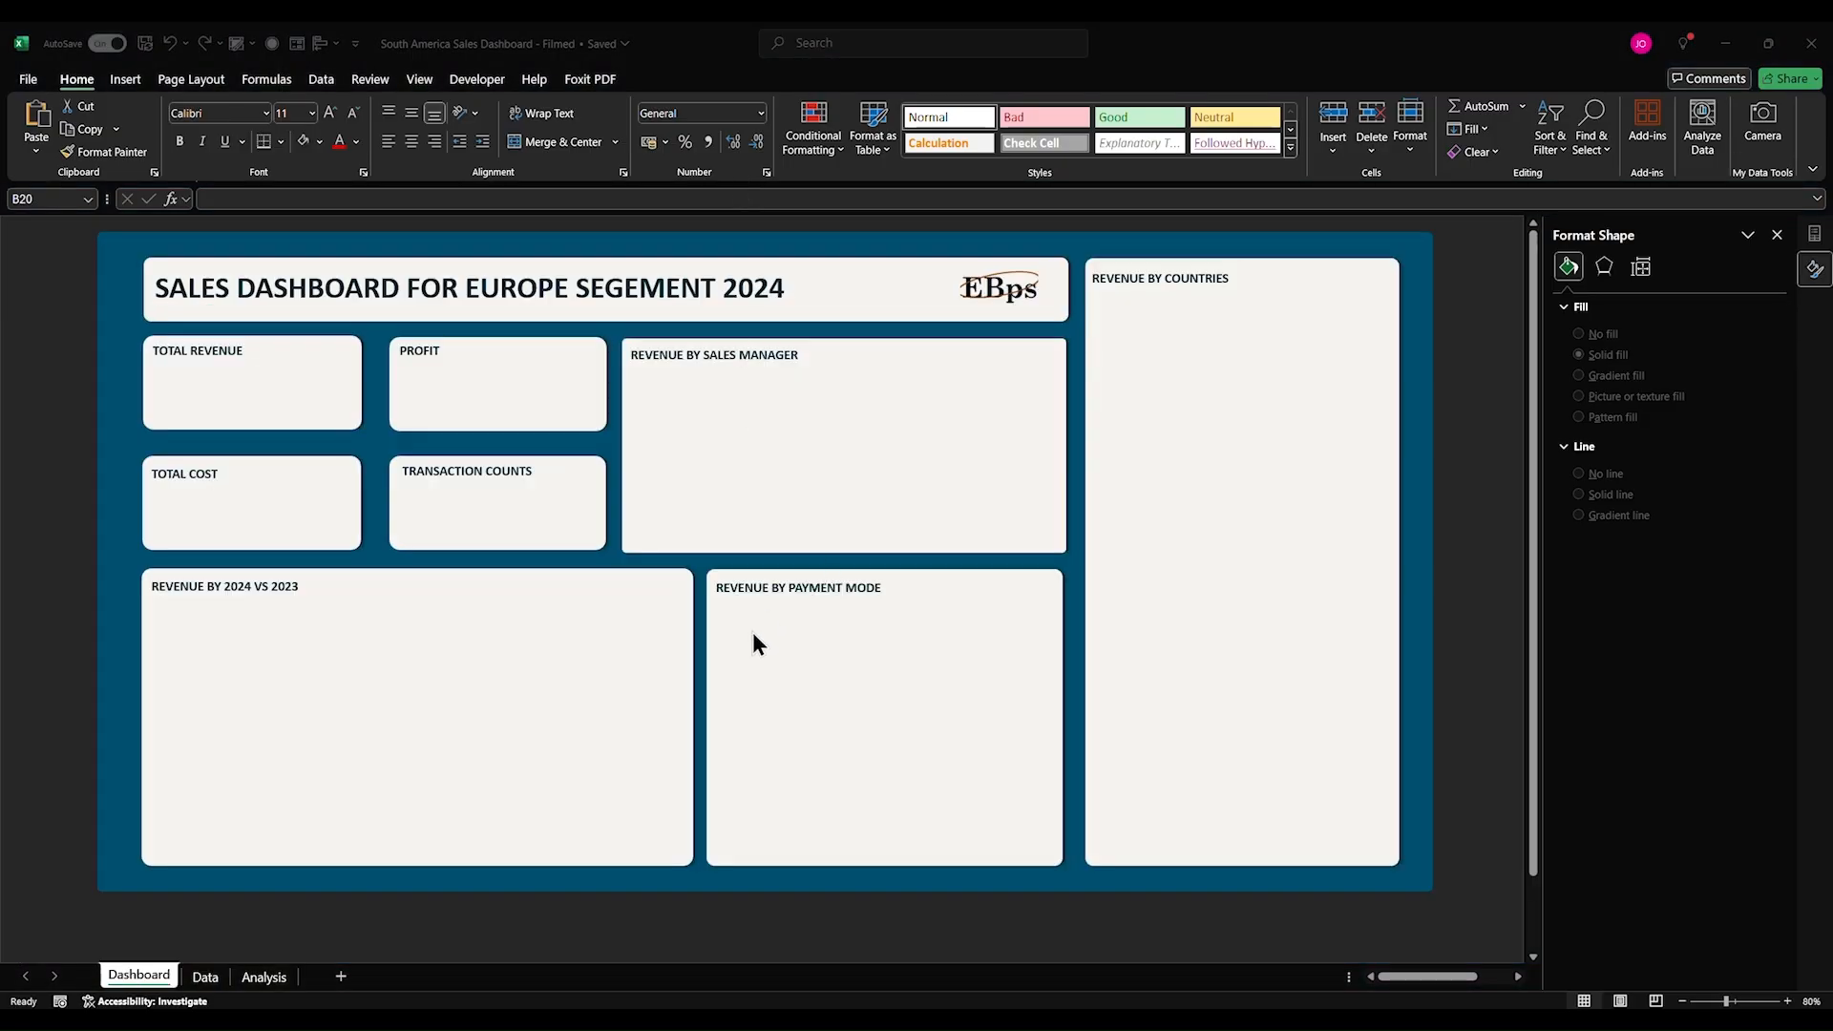
left_click(994, 307)
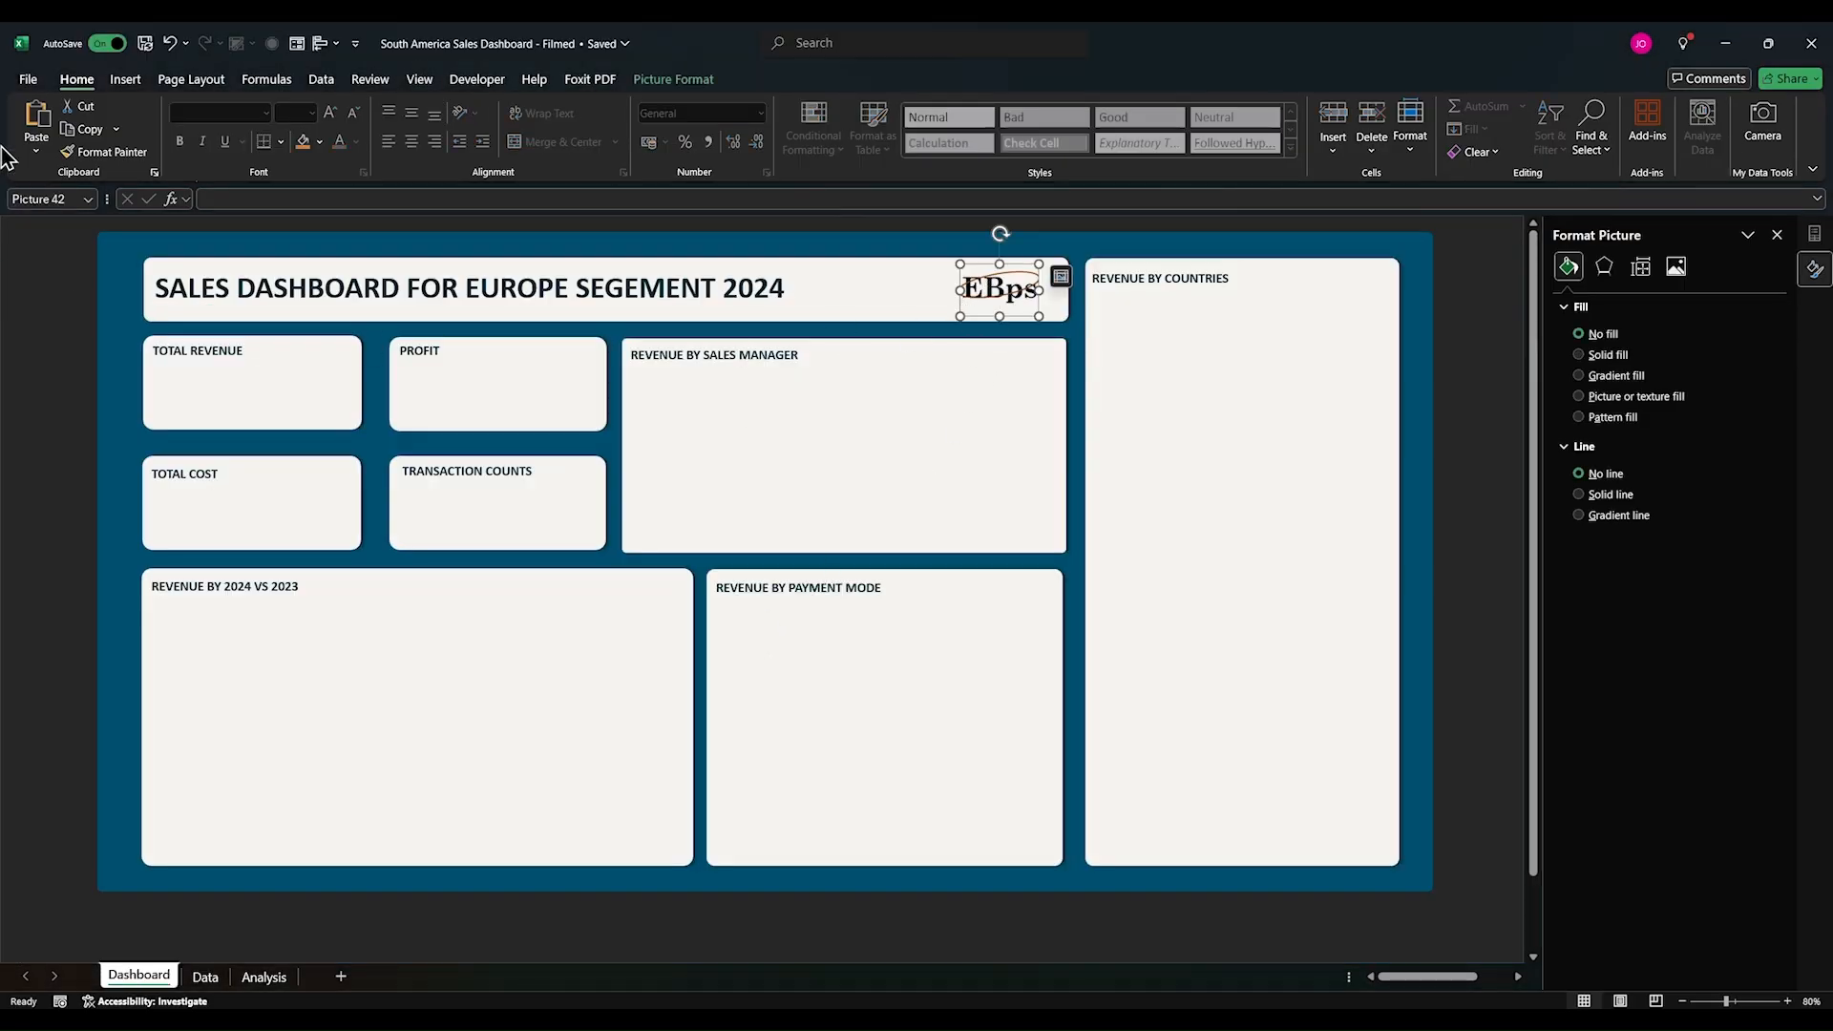
left_click(125, 80)
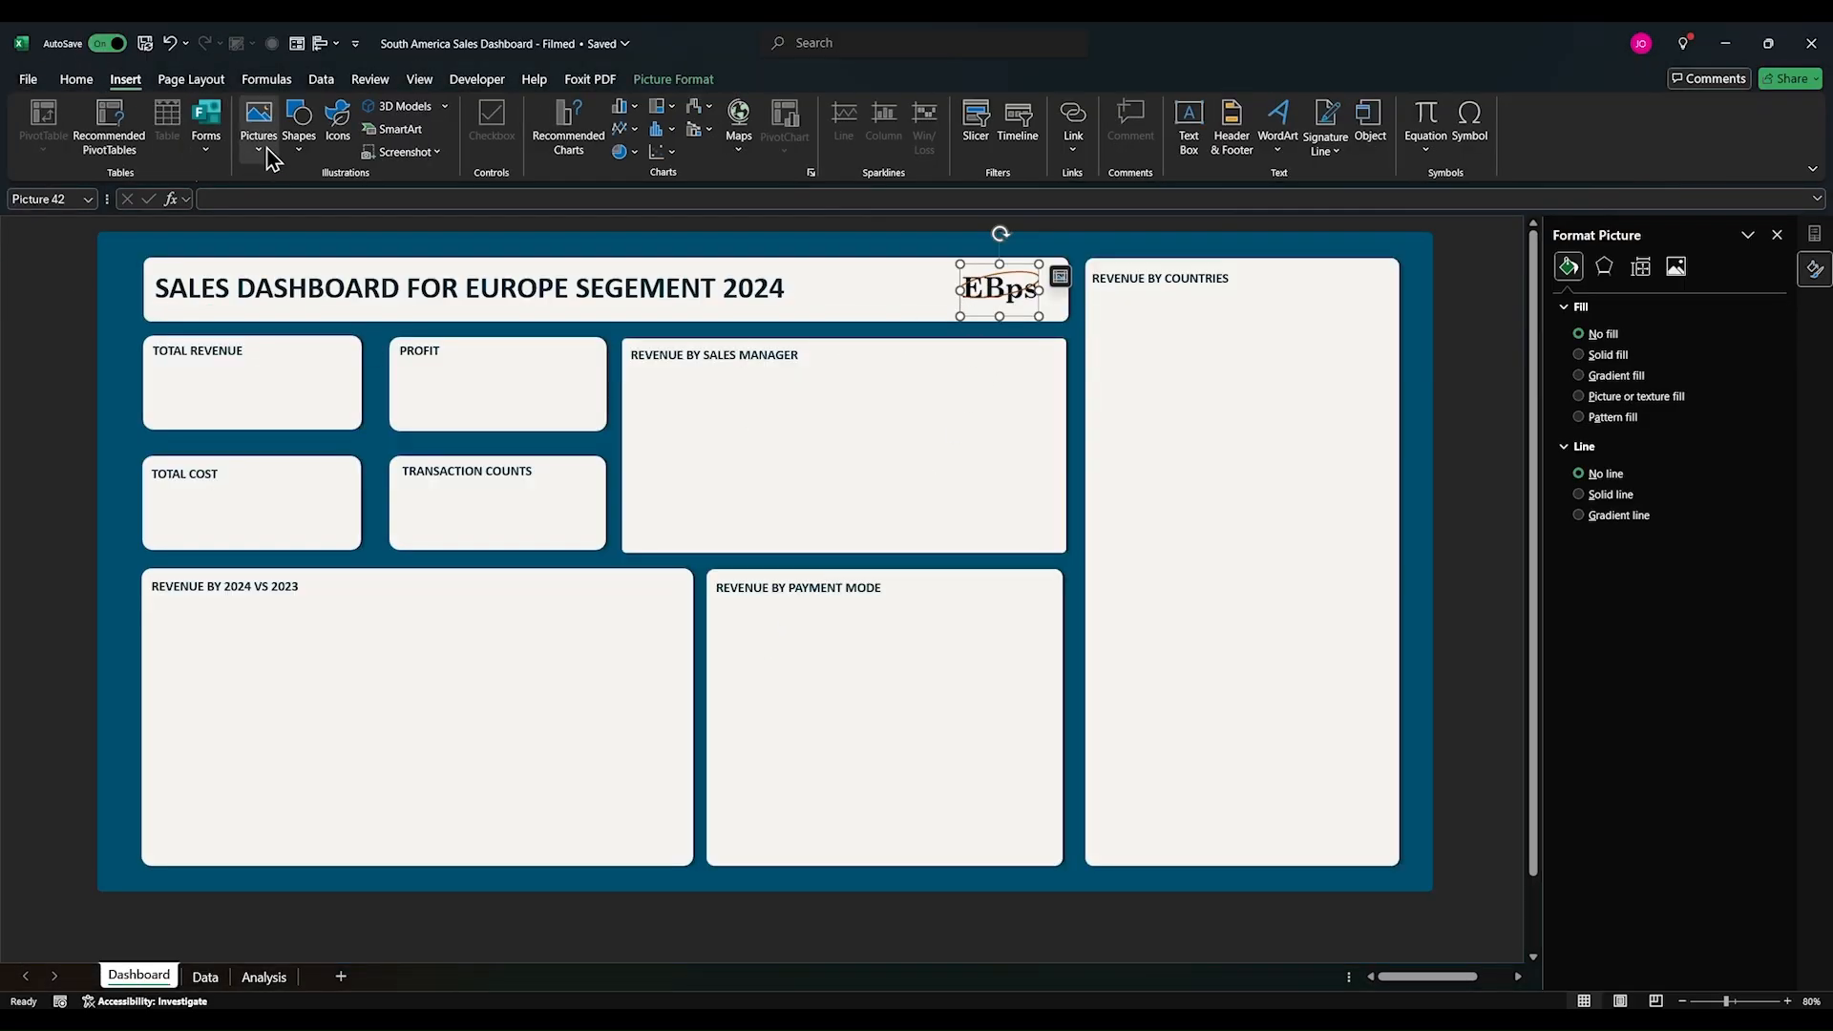
left_click(261, 145)
mouse_move(315, 203)
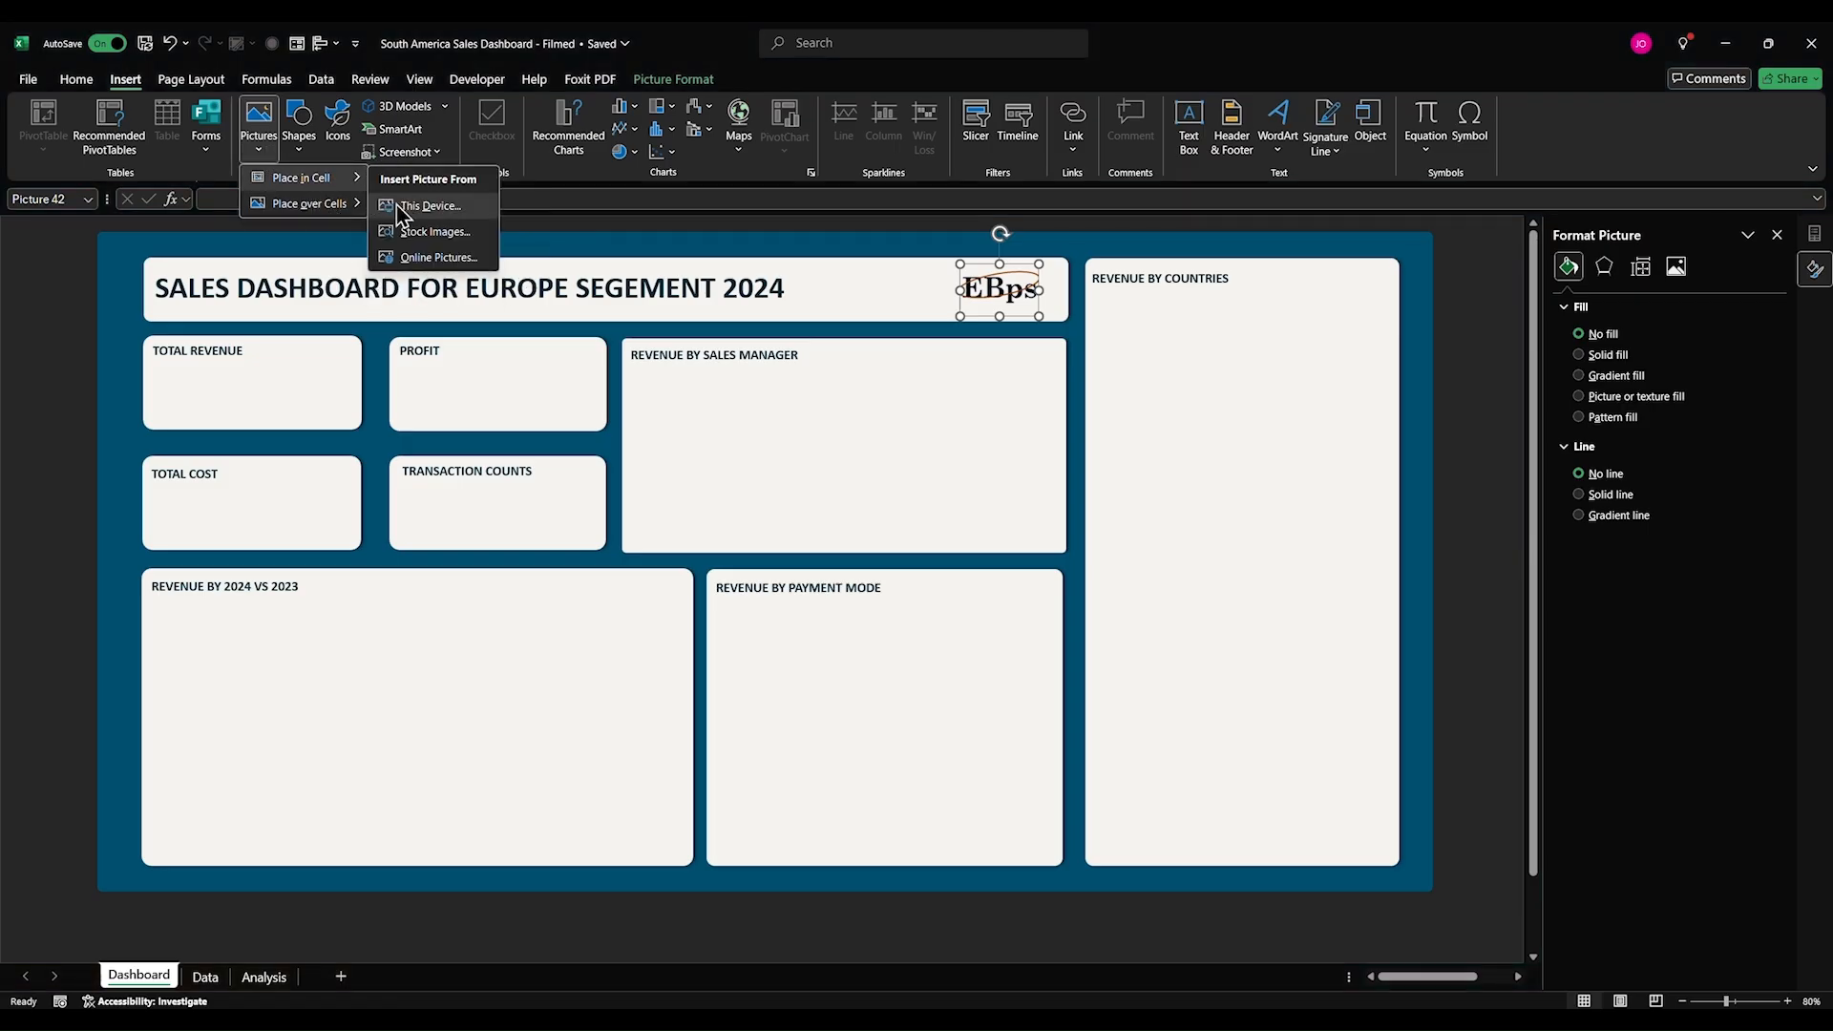
left_click(398, 211)
left_click(78, 513)
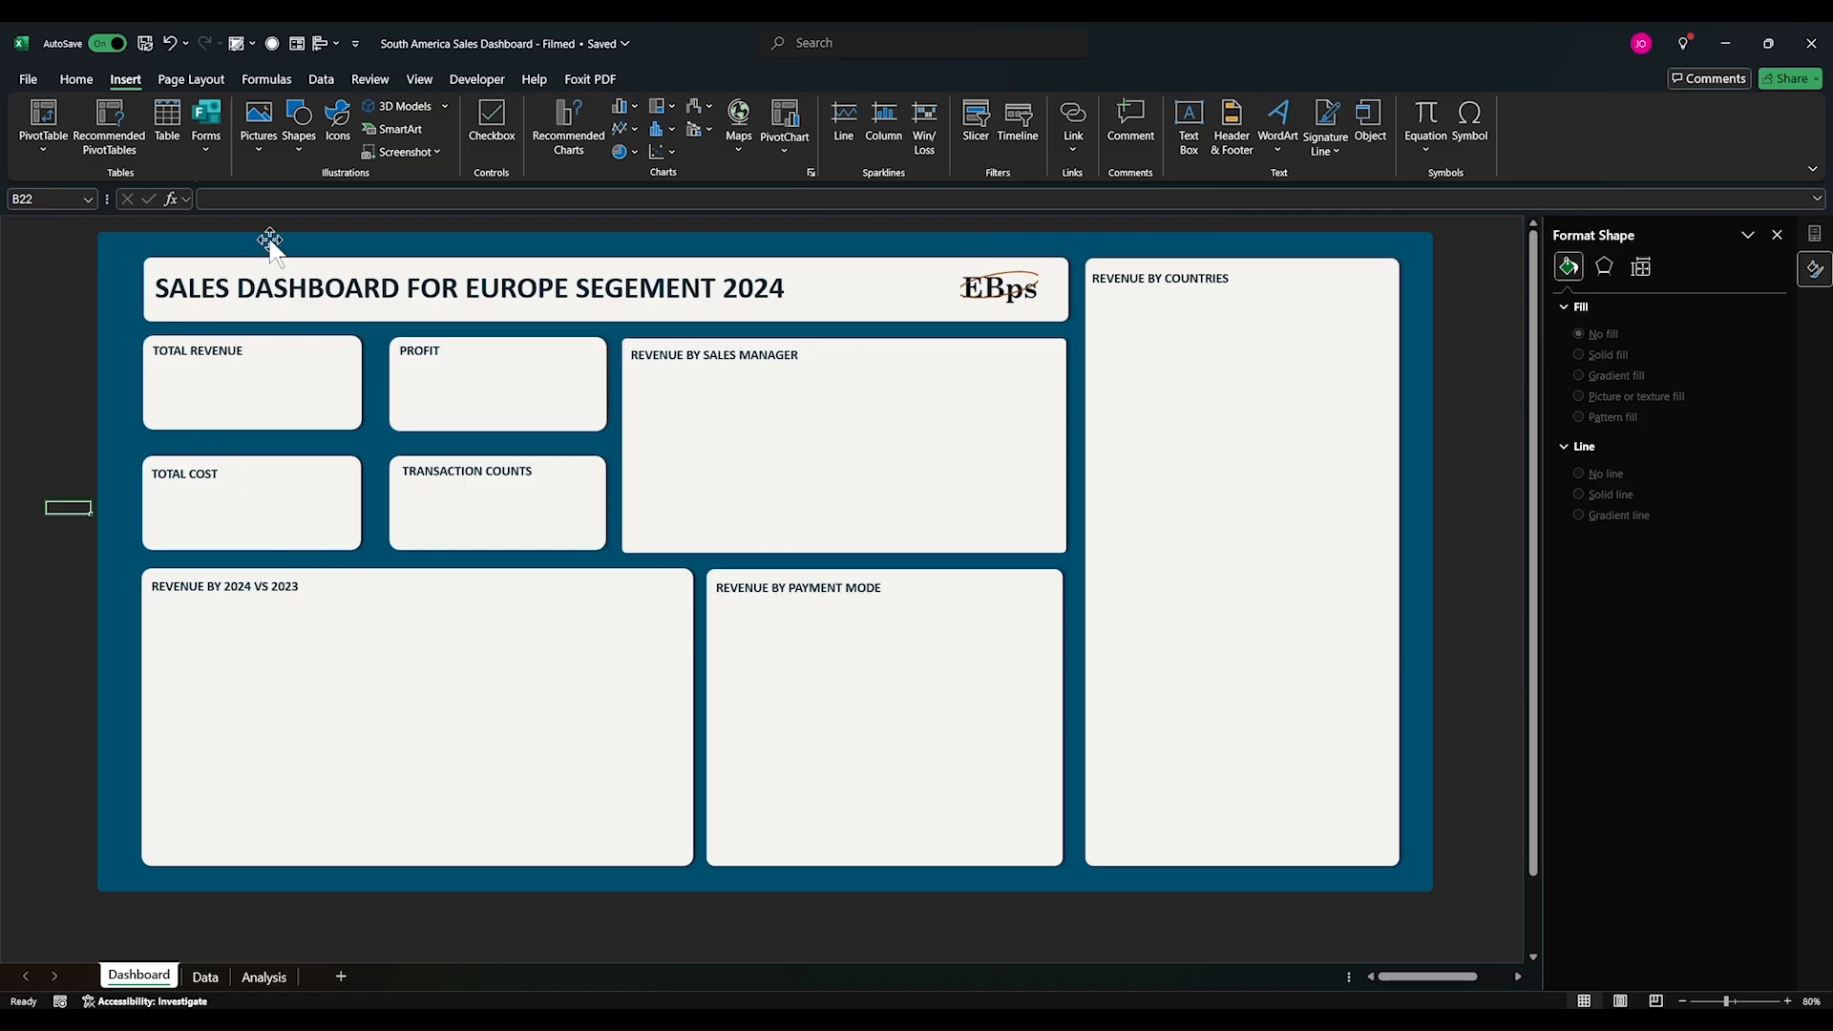
left_click(274, 289)
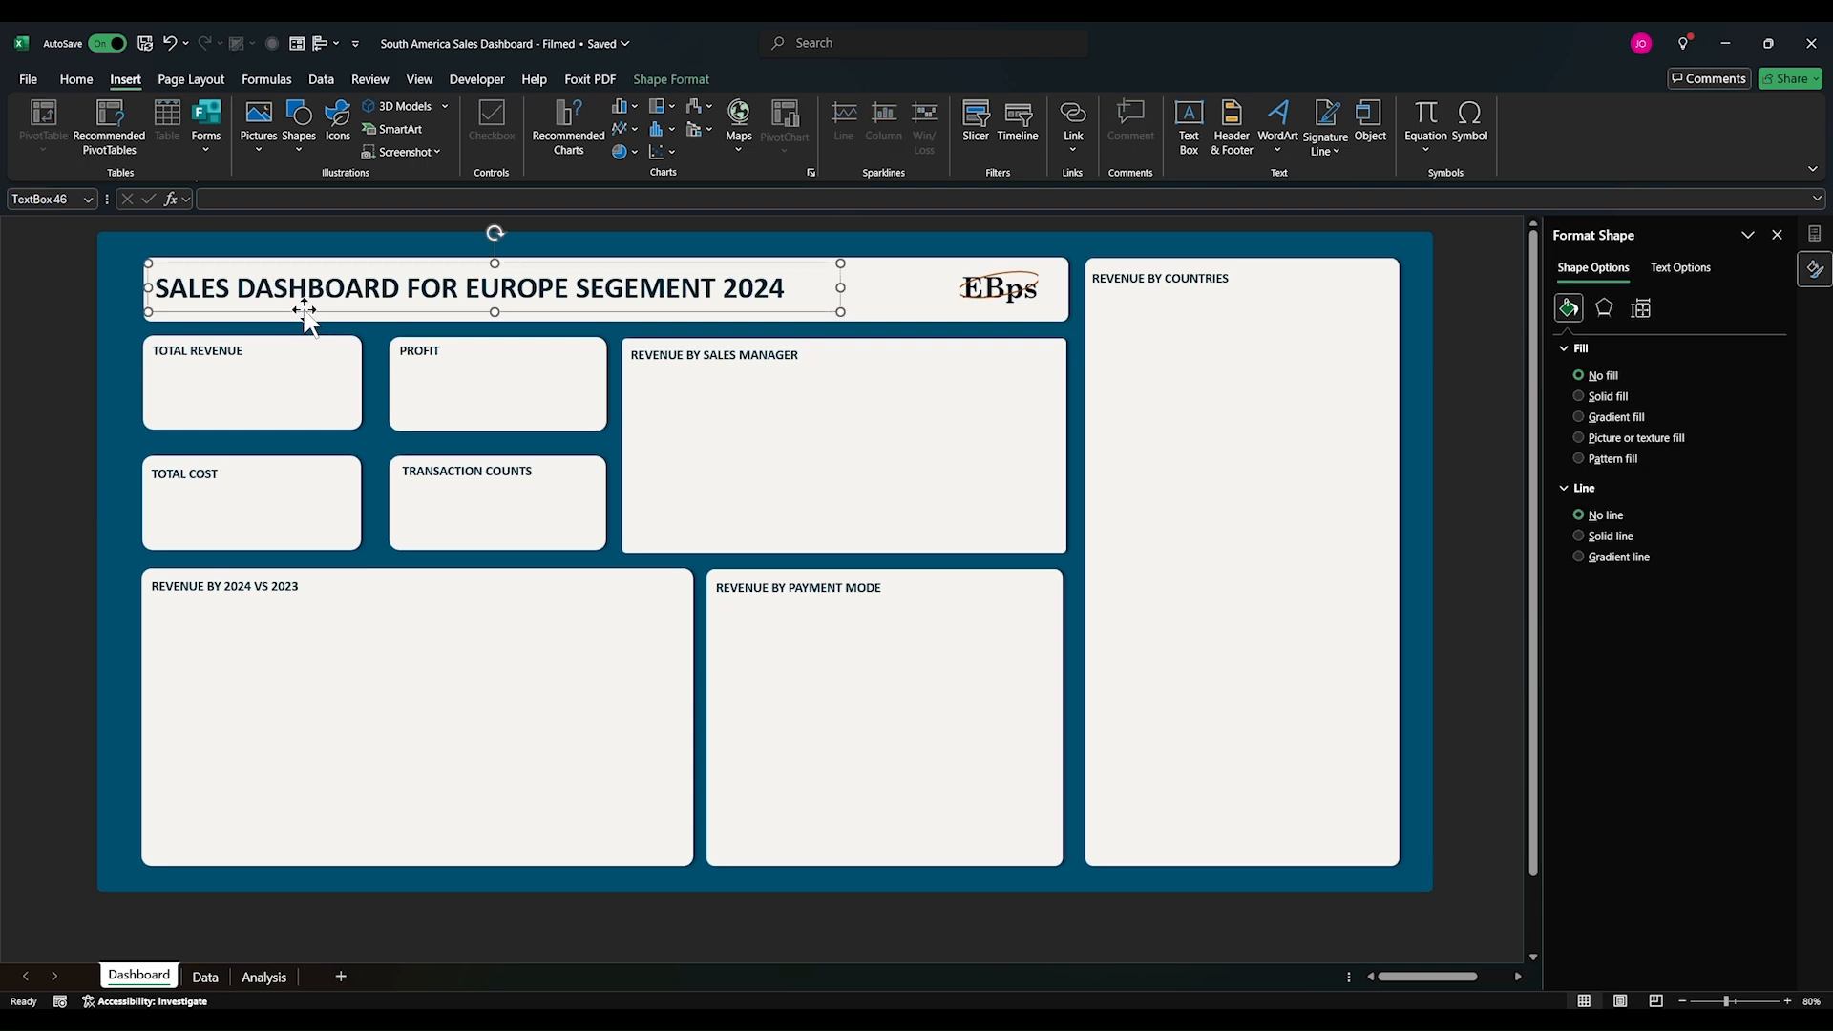
left_click(304, 312)
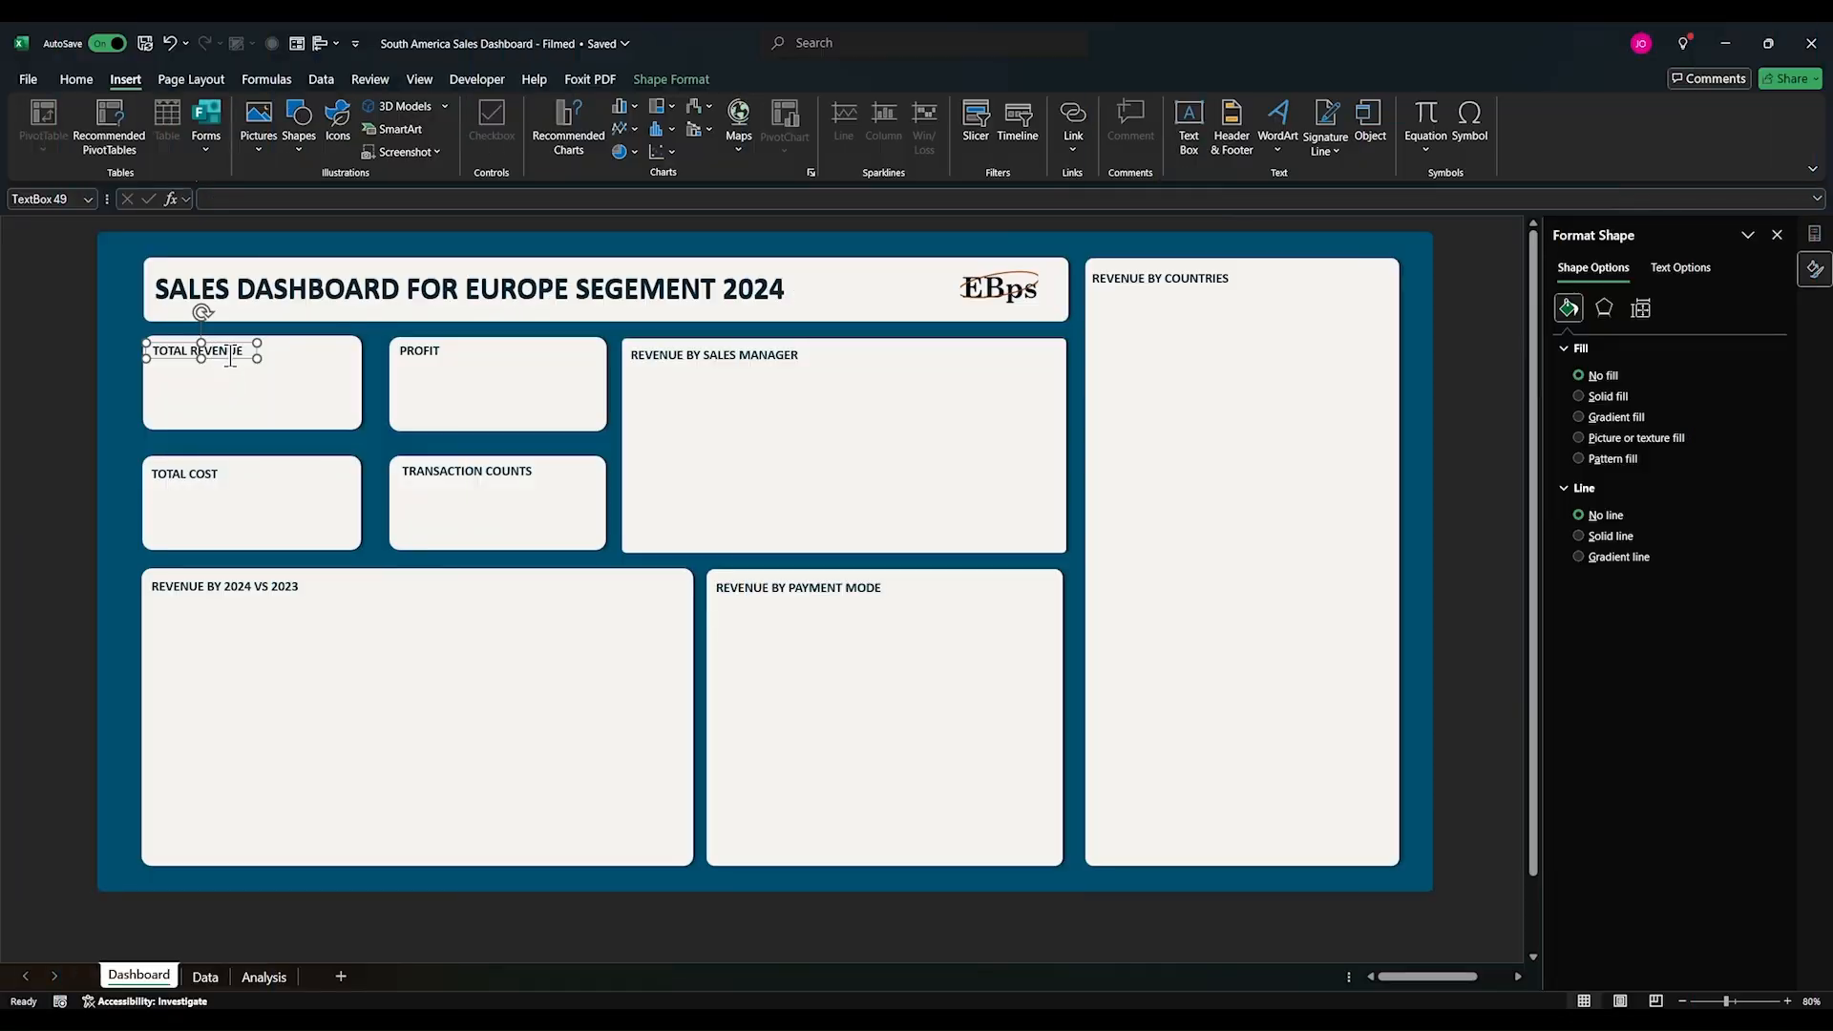
Step: Duplicate the TOTAL REVENUE label, place the copy below it in the same card and clear the copy's text
mouse_move(250, 382)
left_mouse_down()
mouse_move(239, 370)
mouse_move(230, 395)
left_mouse_up()
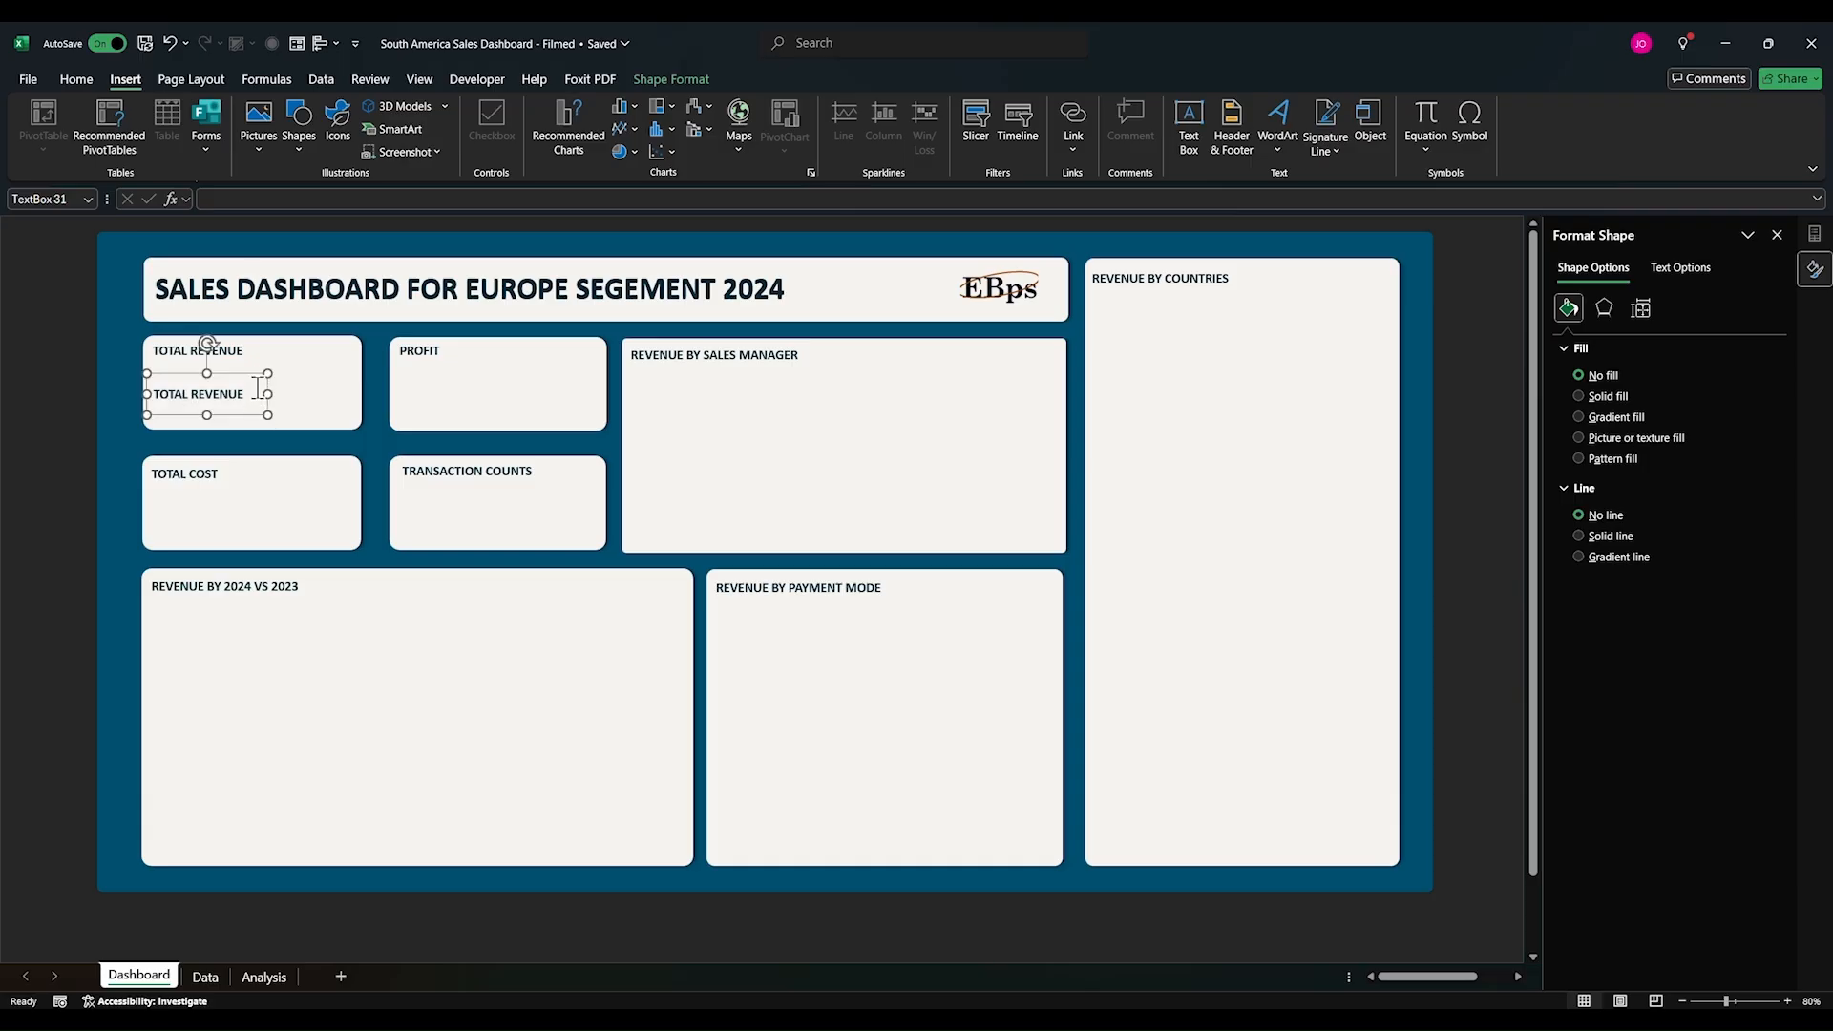
triple_click(233, 393)
key("Delete")
Step: Link the empty text box in the TOTAL REVENUE card to the revenue grand total with the formula =Analysis!B10
left_click(205, 201)
type("=")
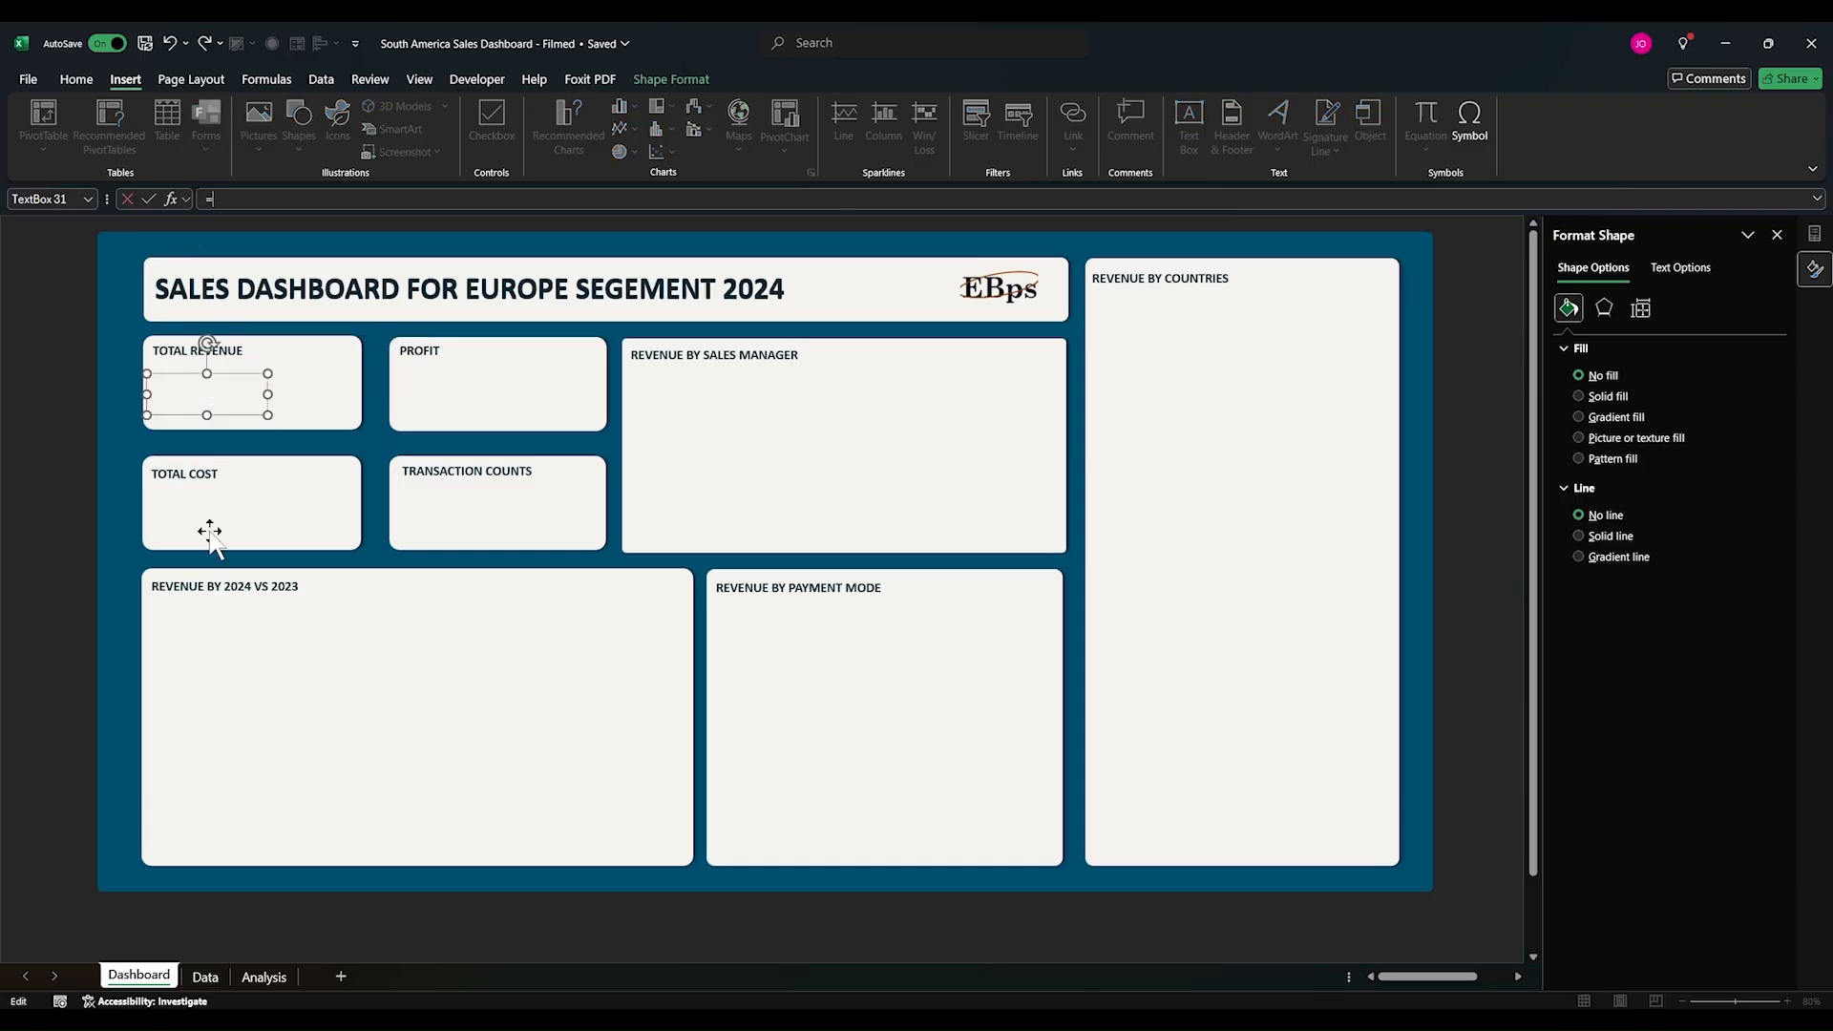
left_click(206, 976)
left_click(264, 975)
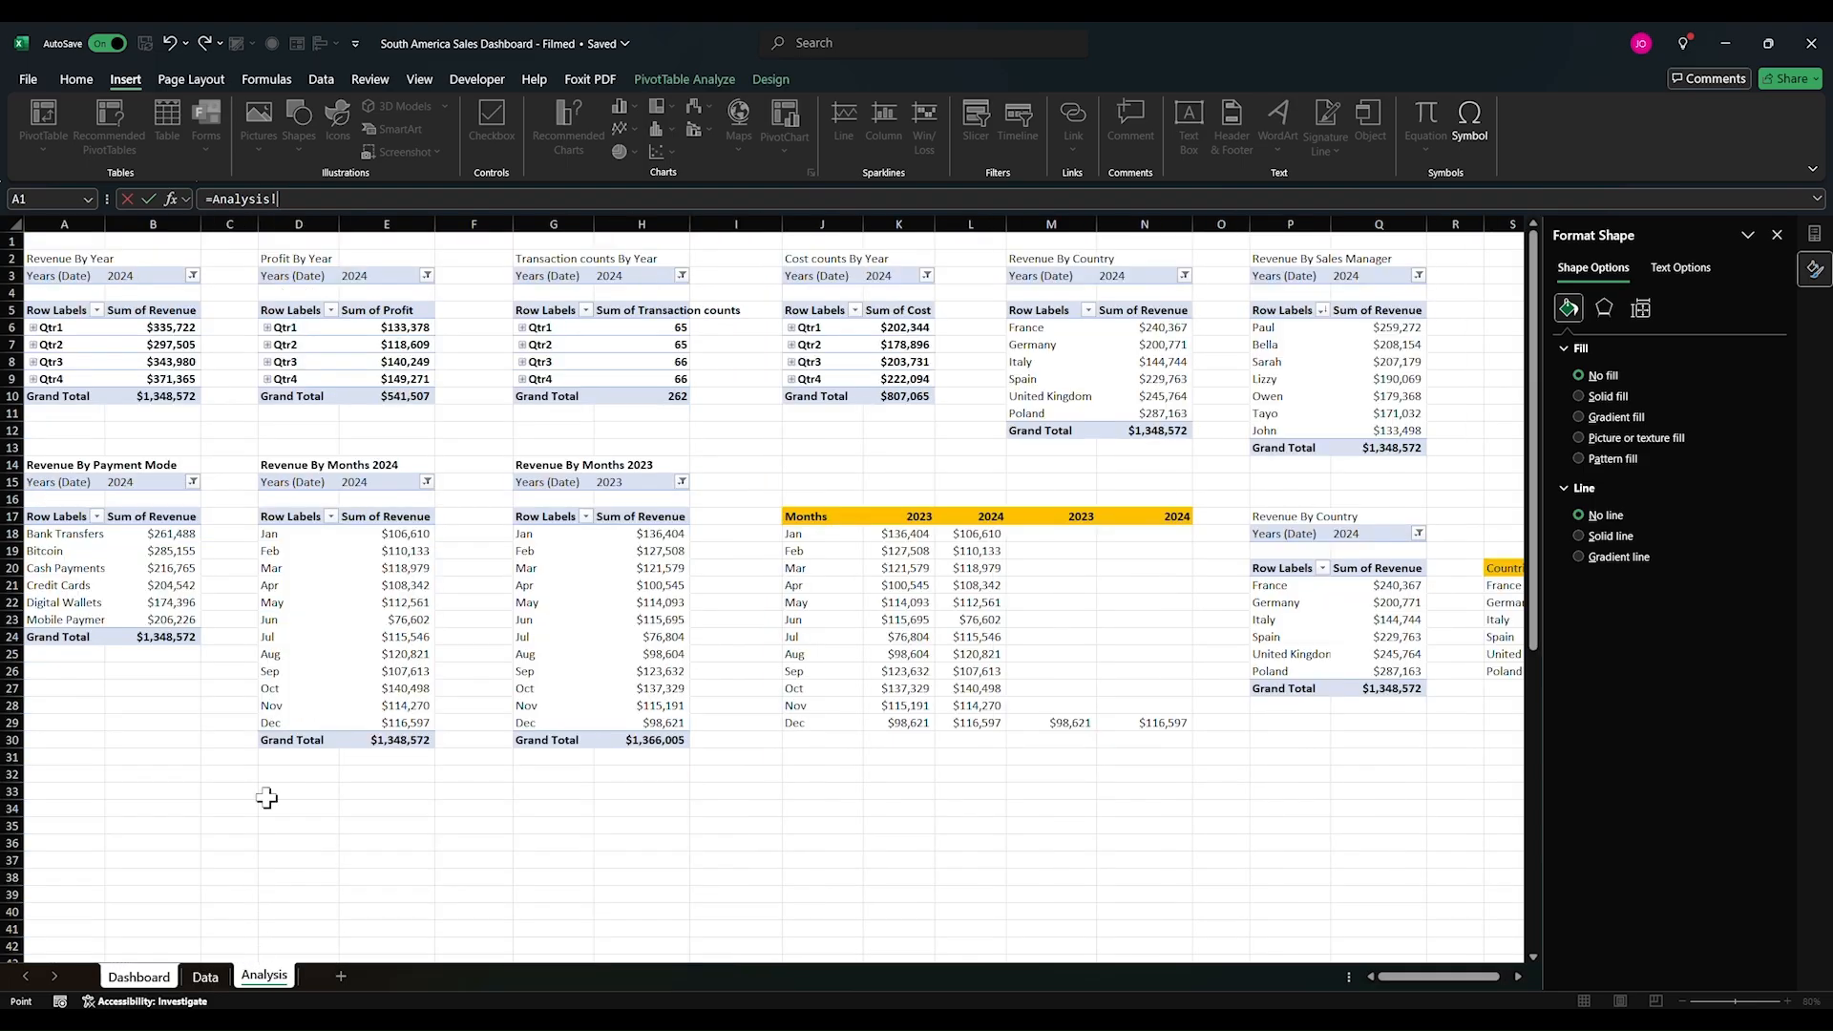
left_click(156, 418)
key("BackSpace")
key("Return")
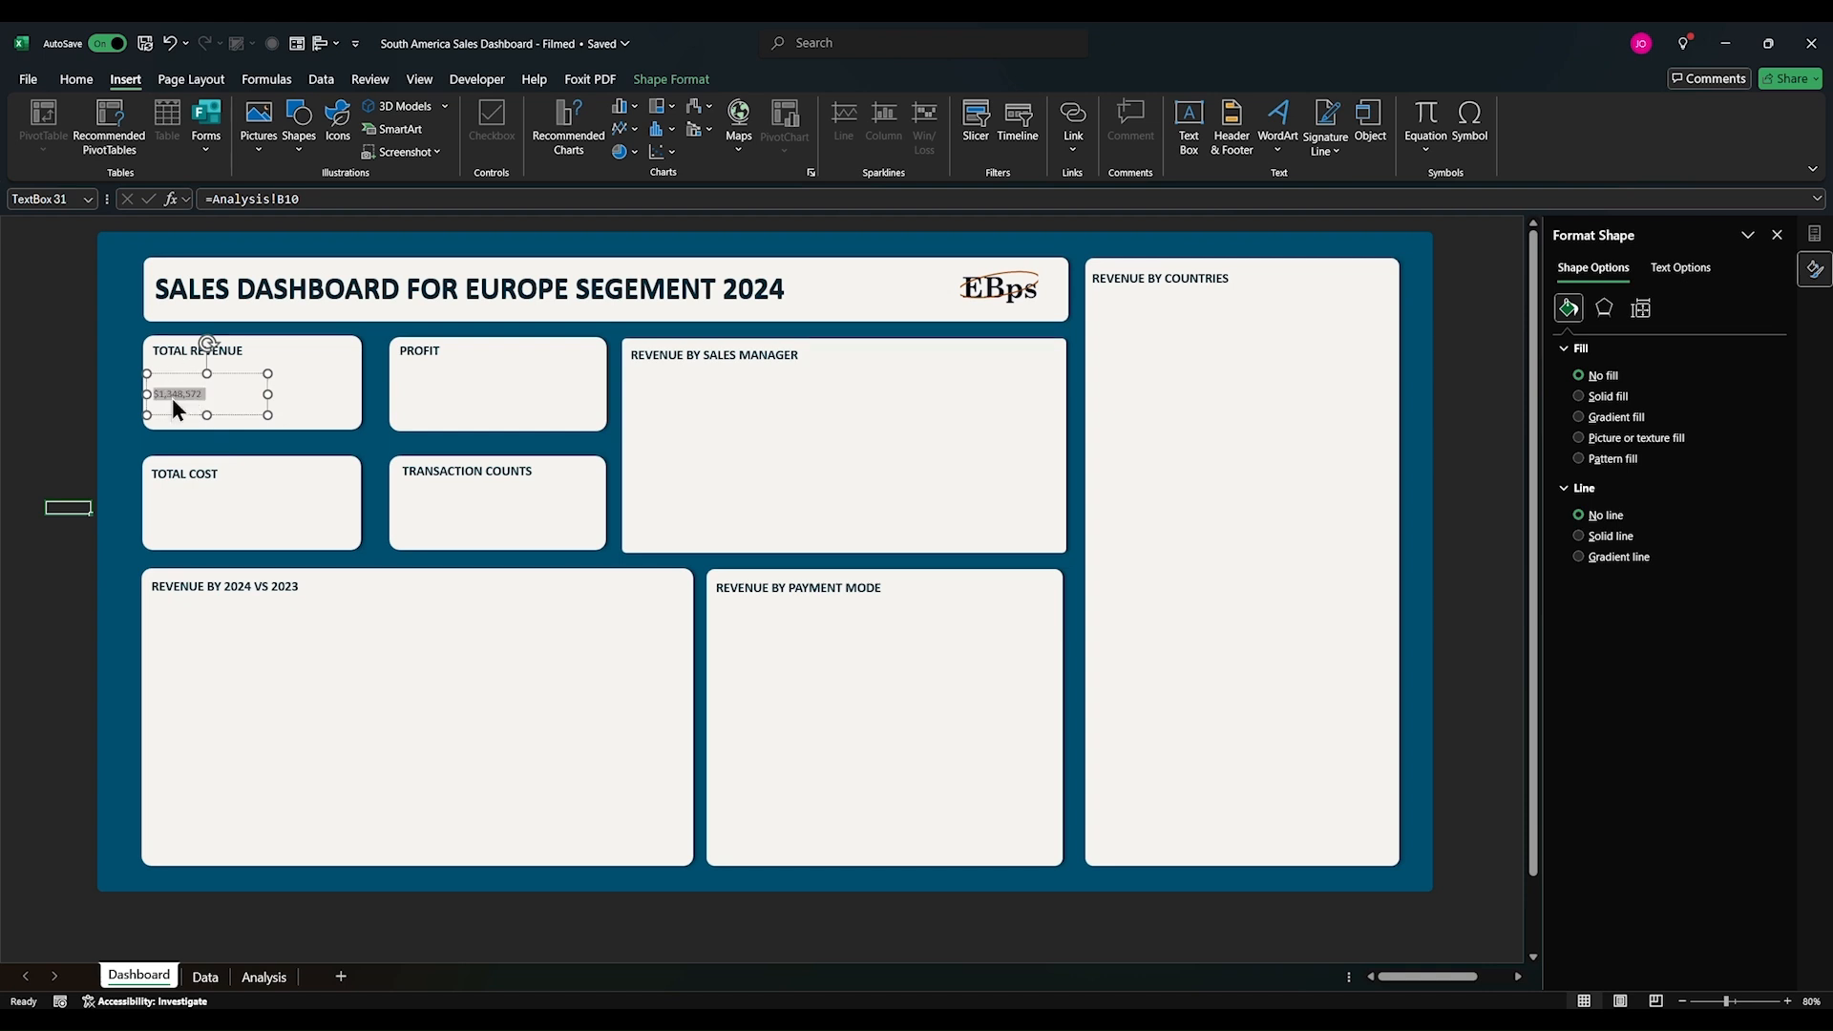
Step: Set the font size of the linked value in the TOTAL REVENUE card to 28 and widen its text box slightly
left_click(77, 79)
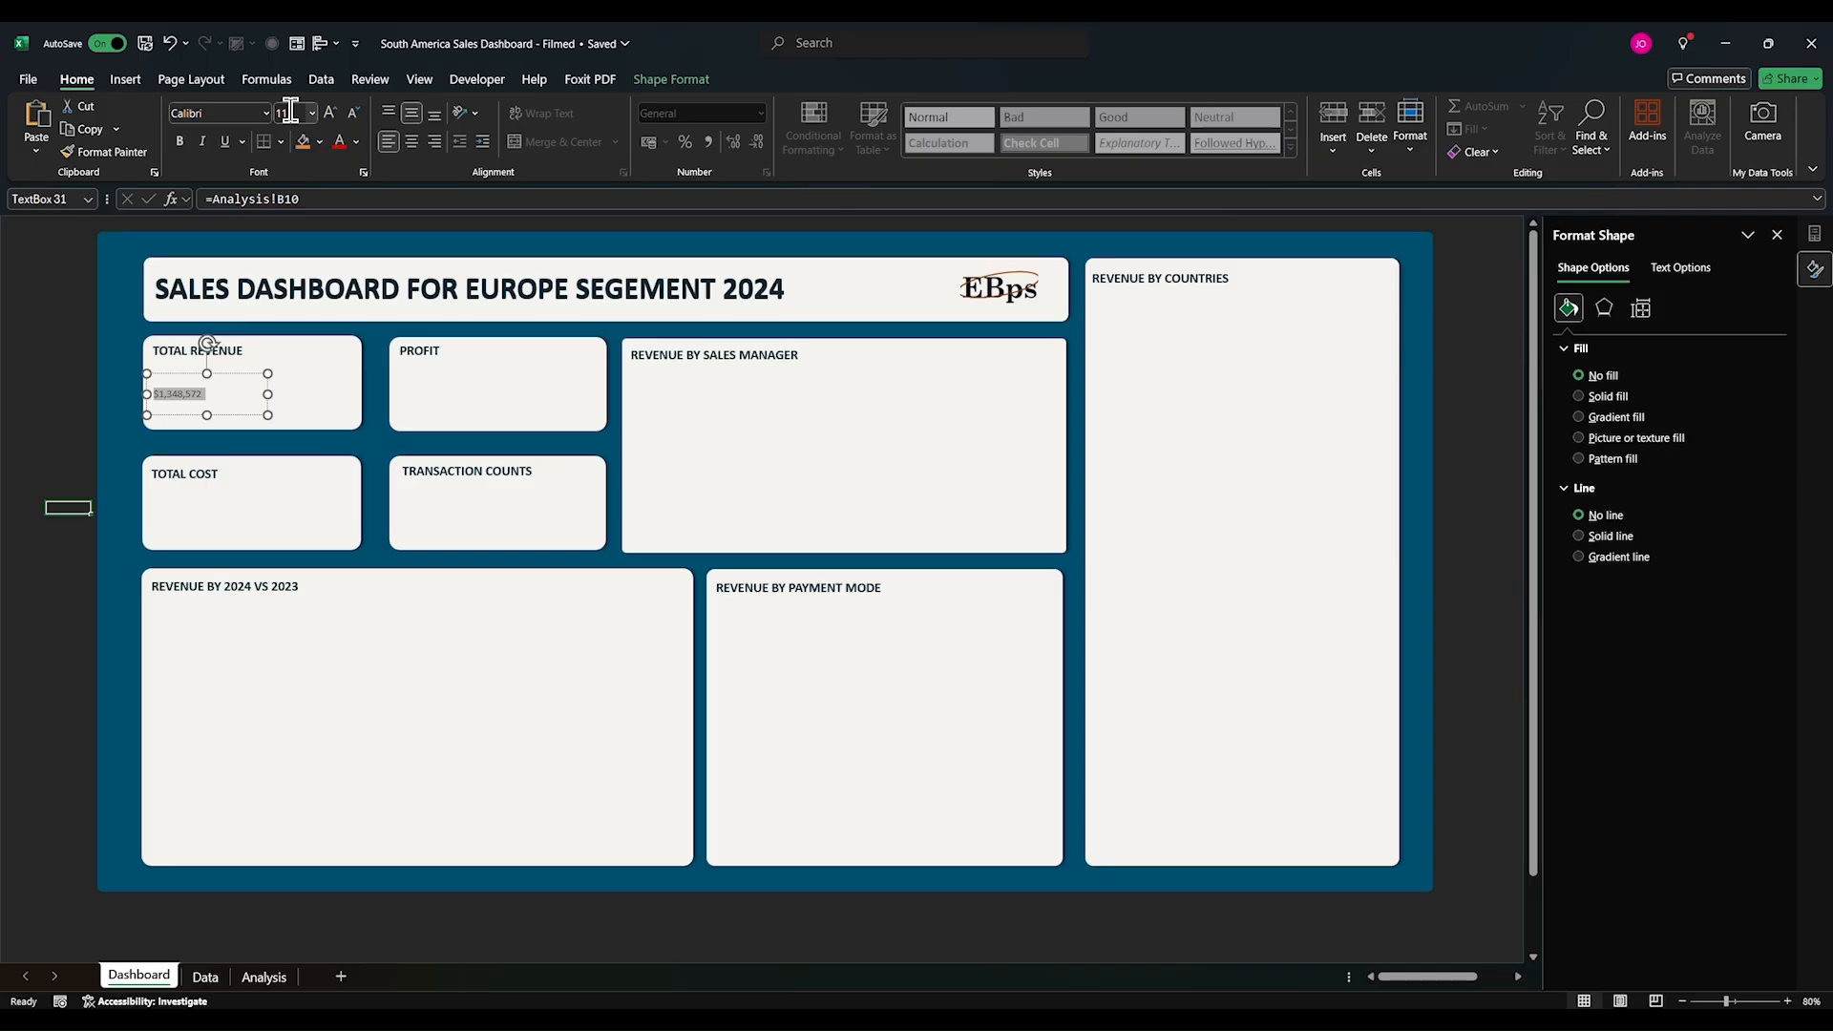
left_click(295, 113)
type("28")
key("Return")
left_click_drag(268, 394, 288, 392)
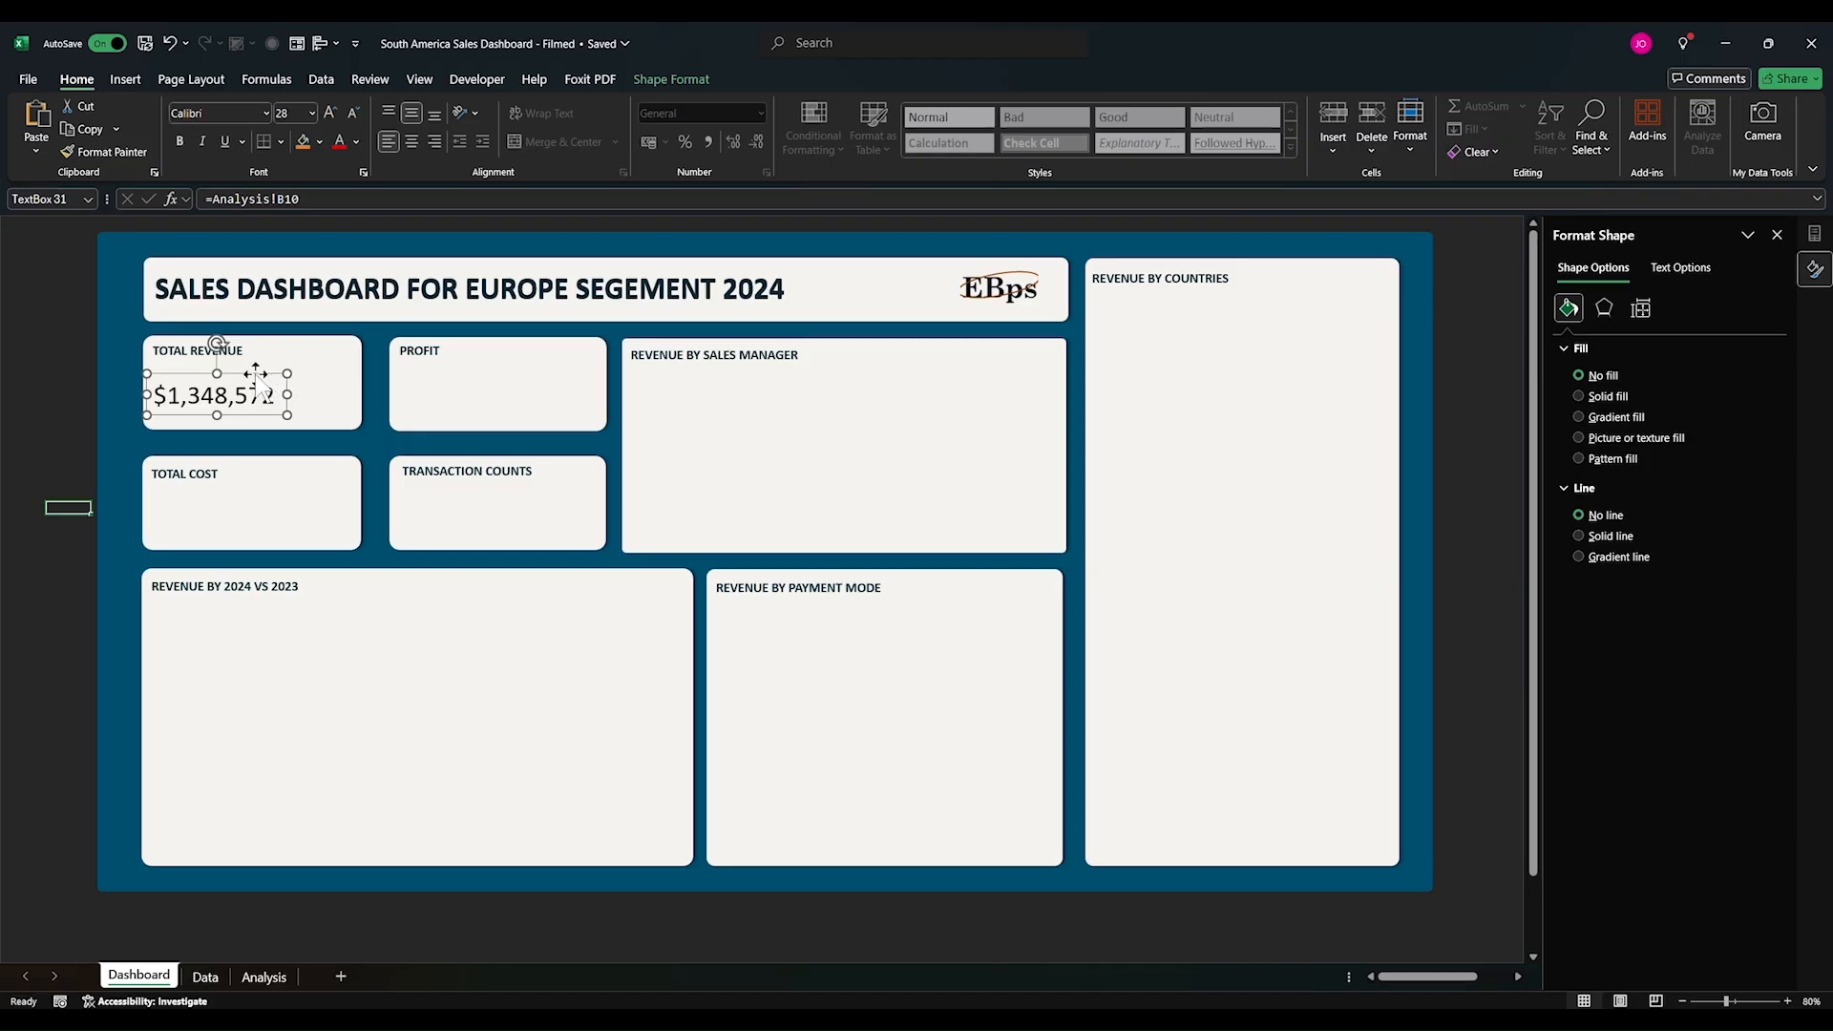
Step: Make the TOTAL REVENUE value bold and move its text box up to sit just beneath the card label
left_click(179, 143)
left_click_drag(248, 370, 244, 349)
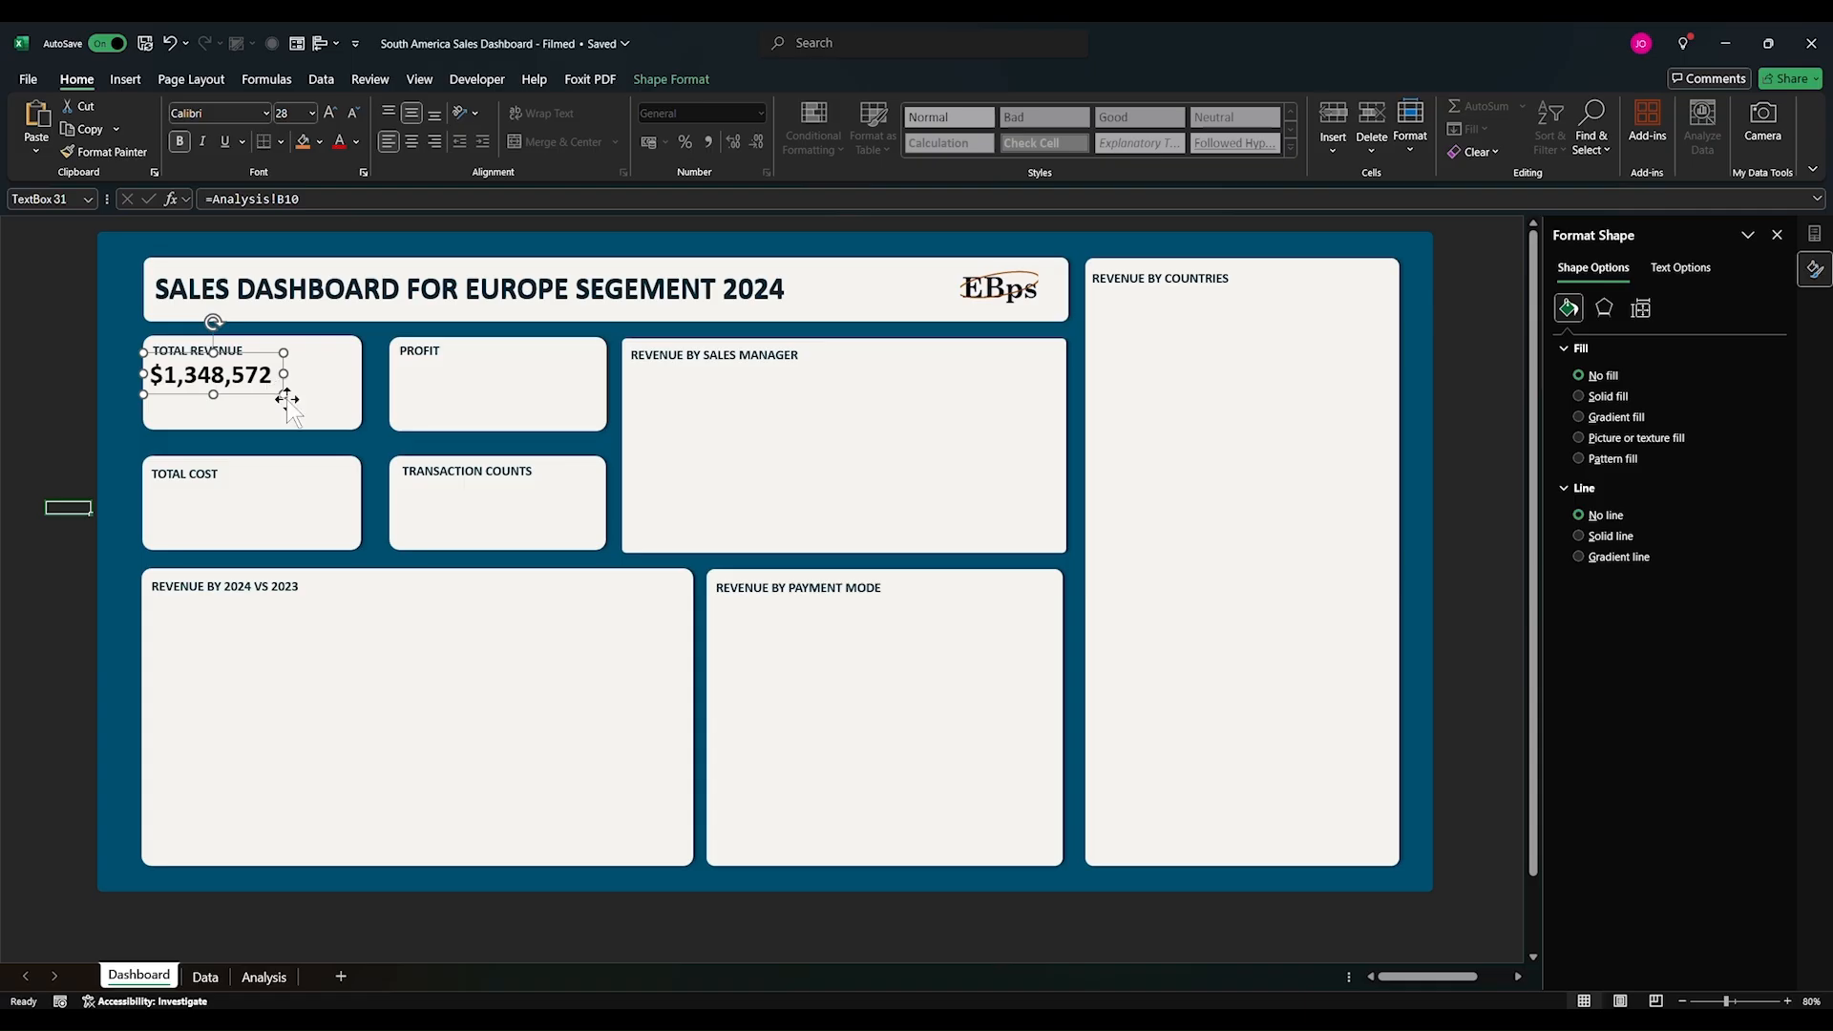
left_click(58, 411)
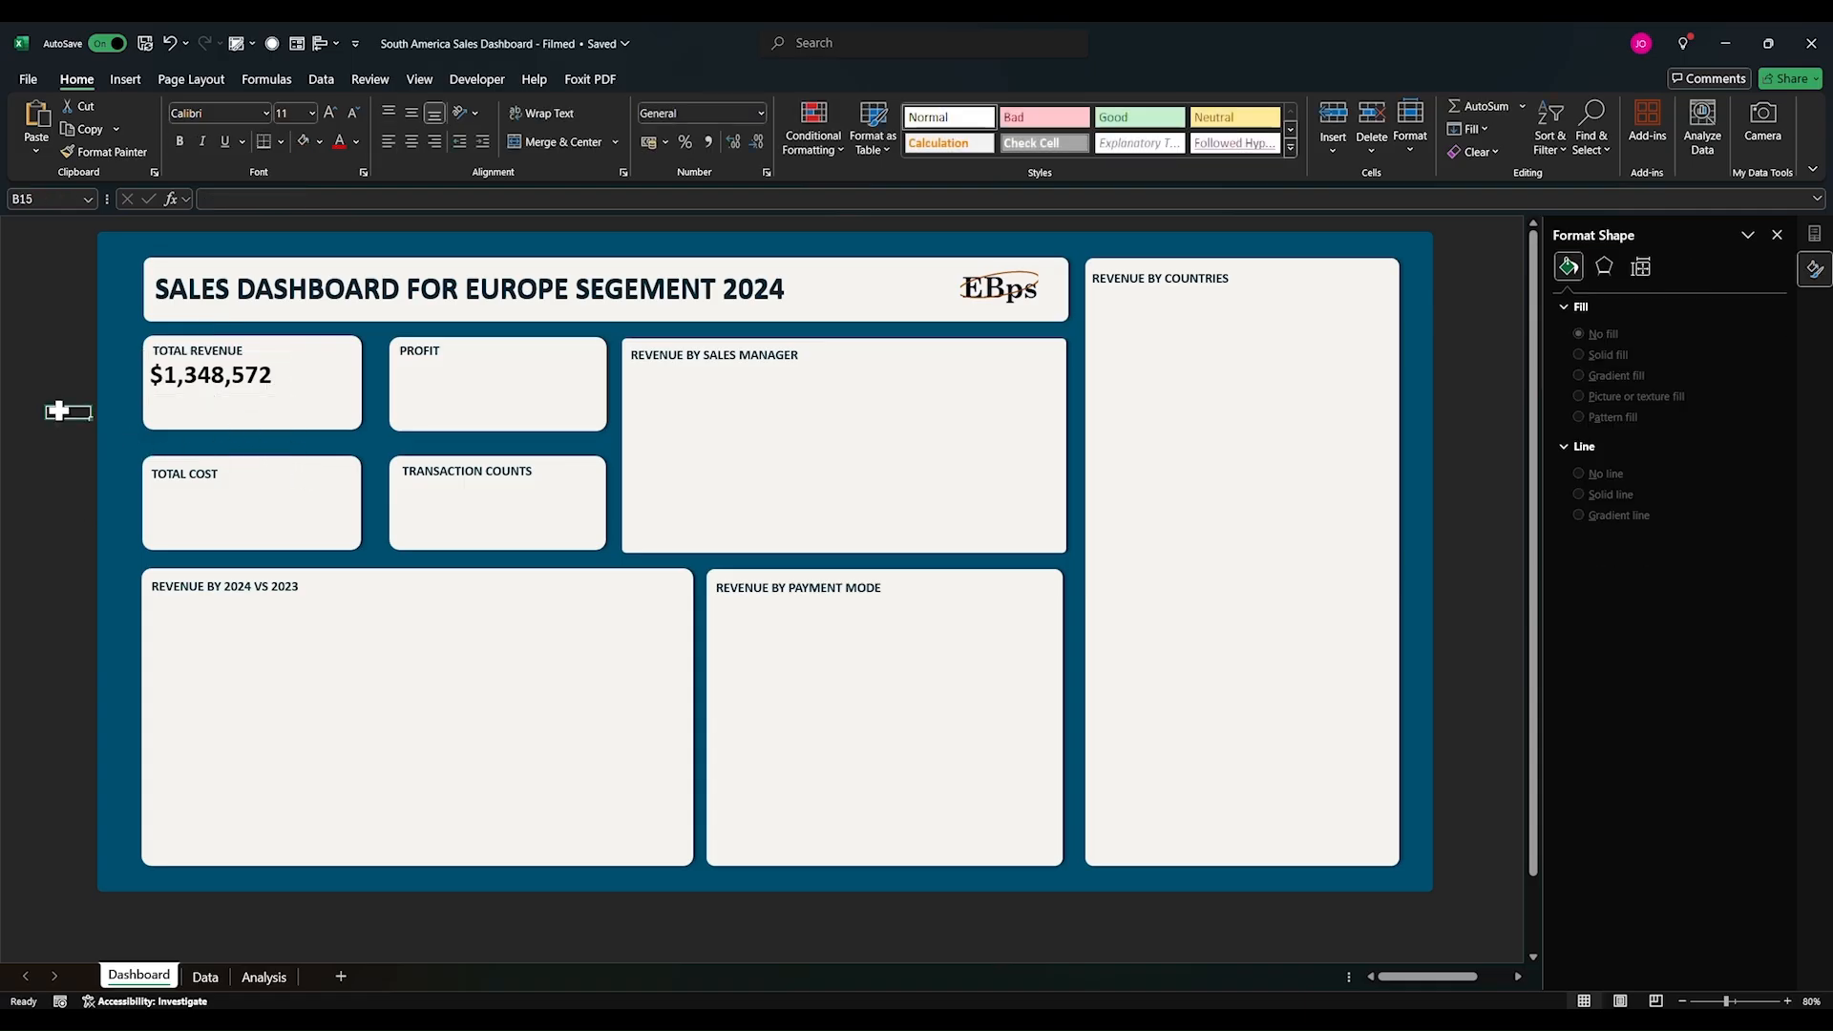
Step: Apply the medium blue recent color to the TOTAL REVENUE value's text
left_click(250, 375)
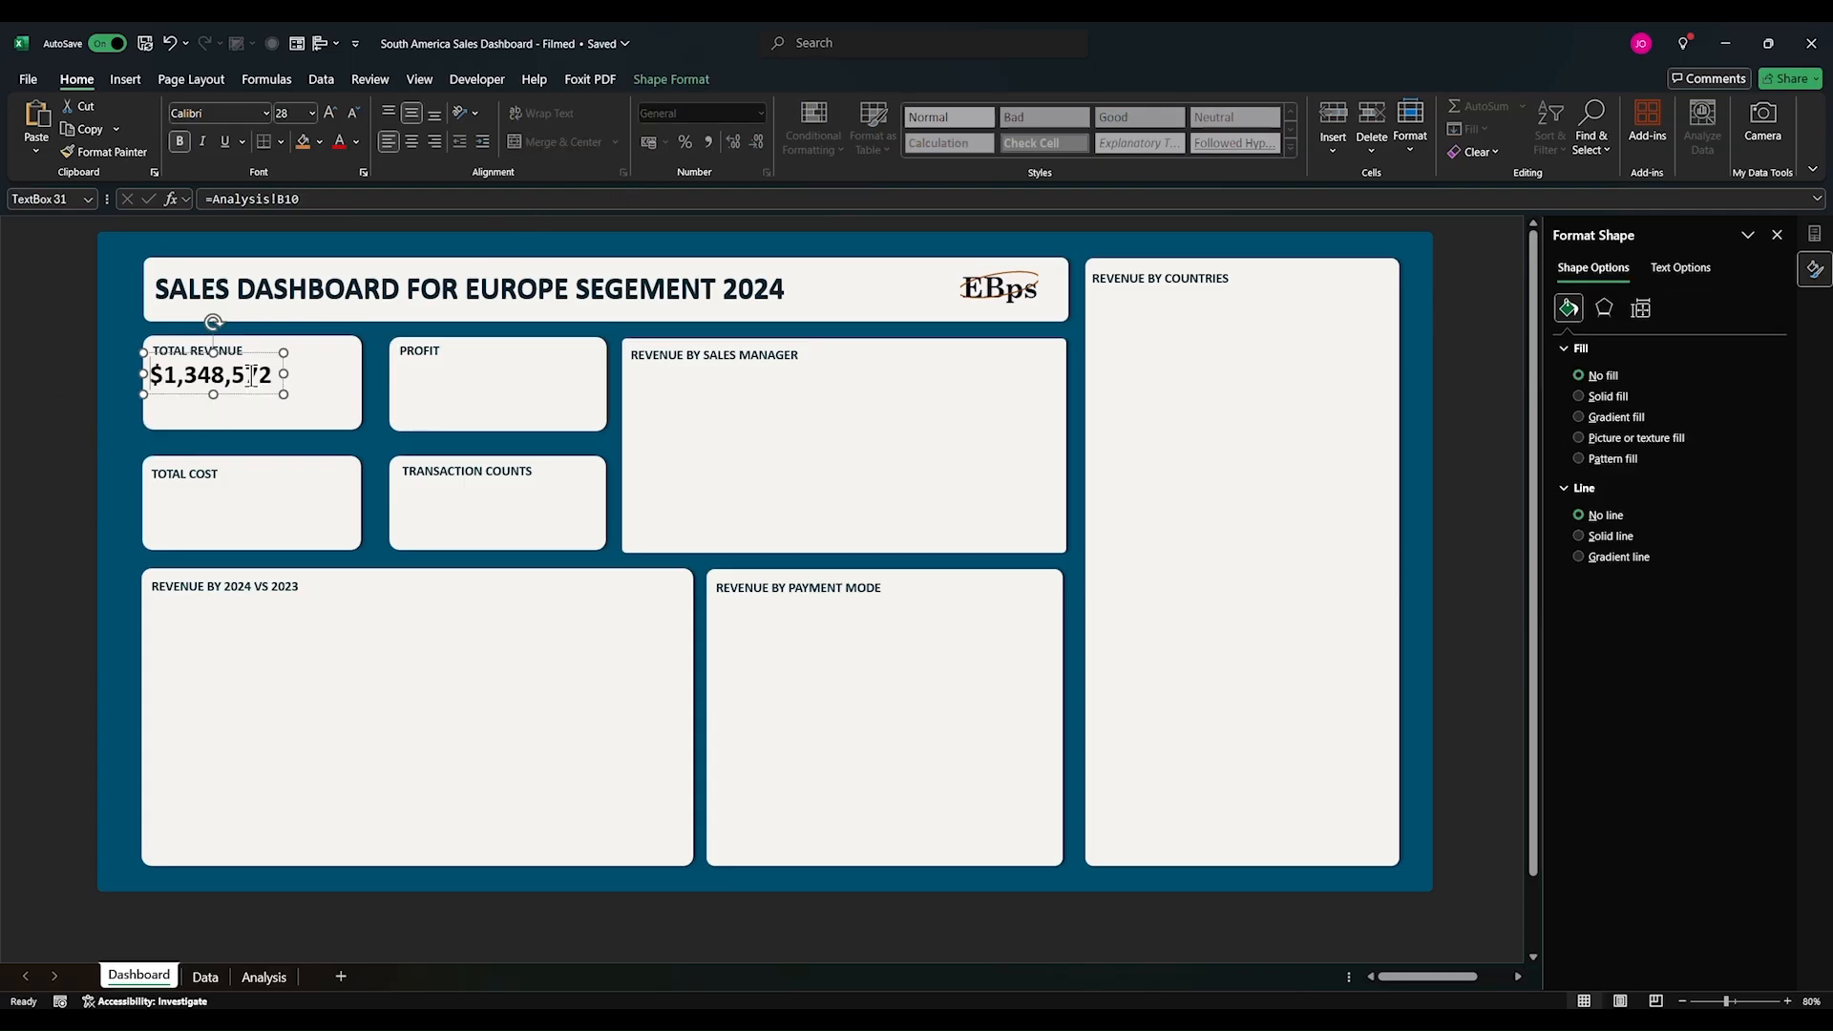
double_click(250, 375)
left_click(312, 113)
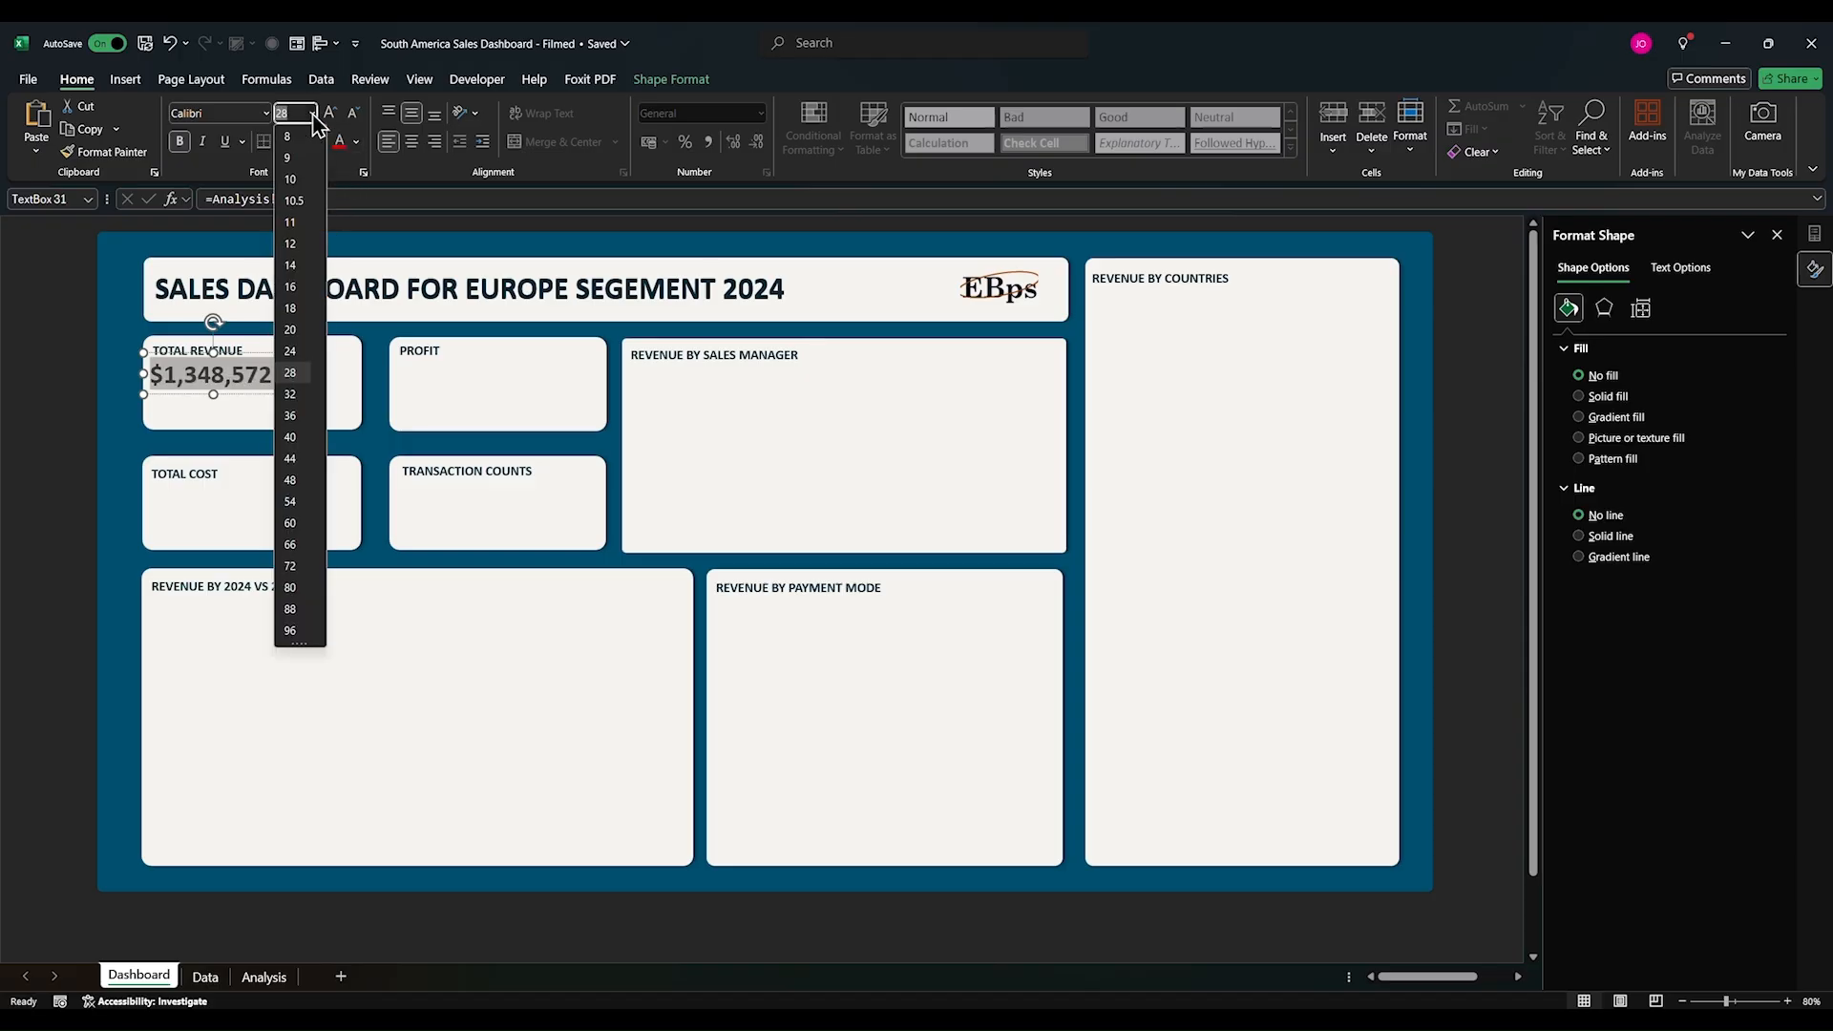
left_click(356, 143)
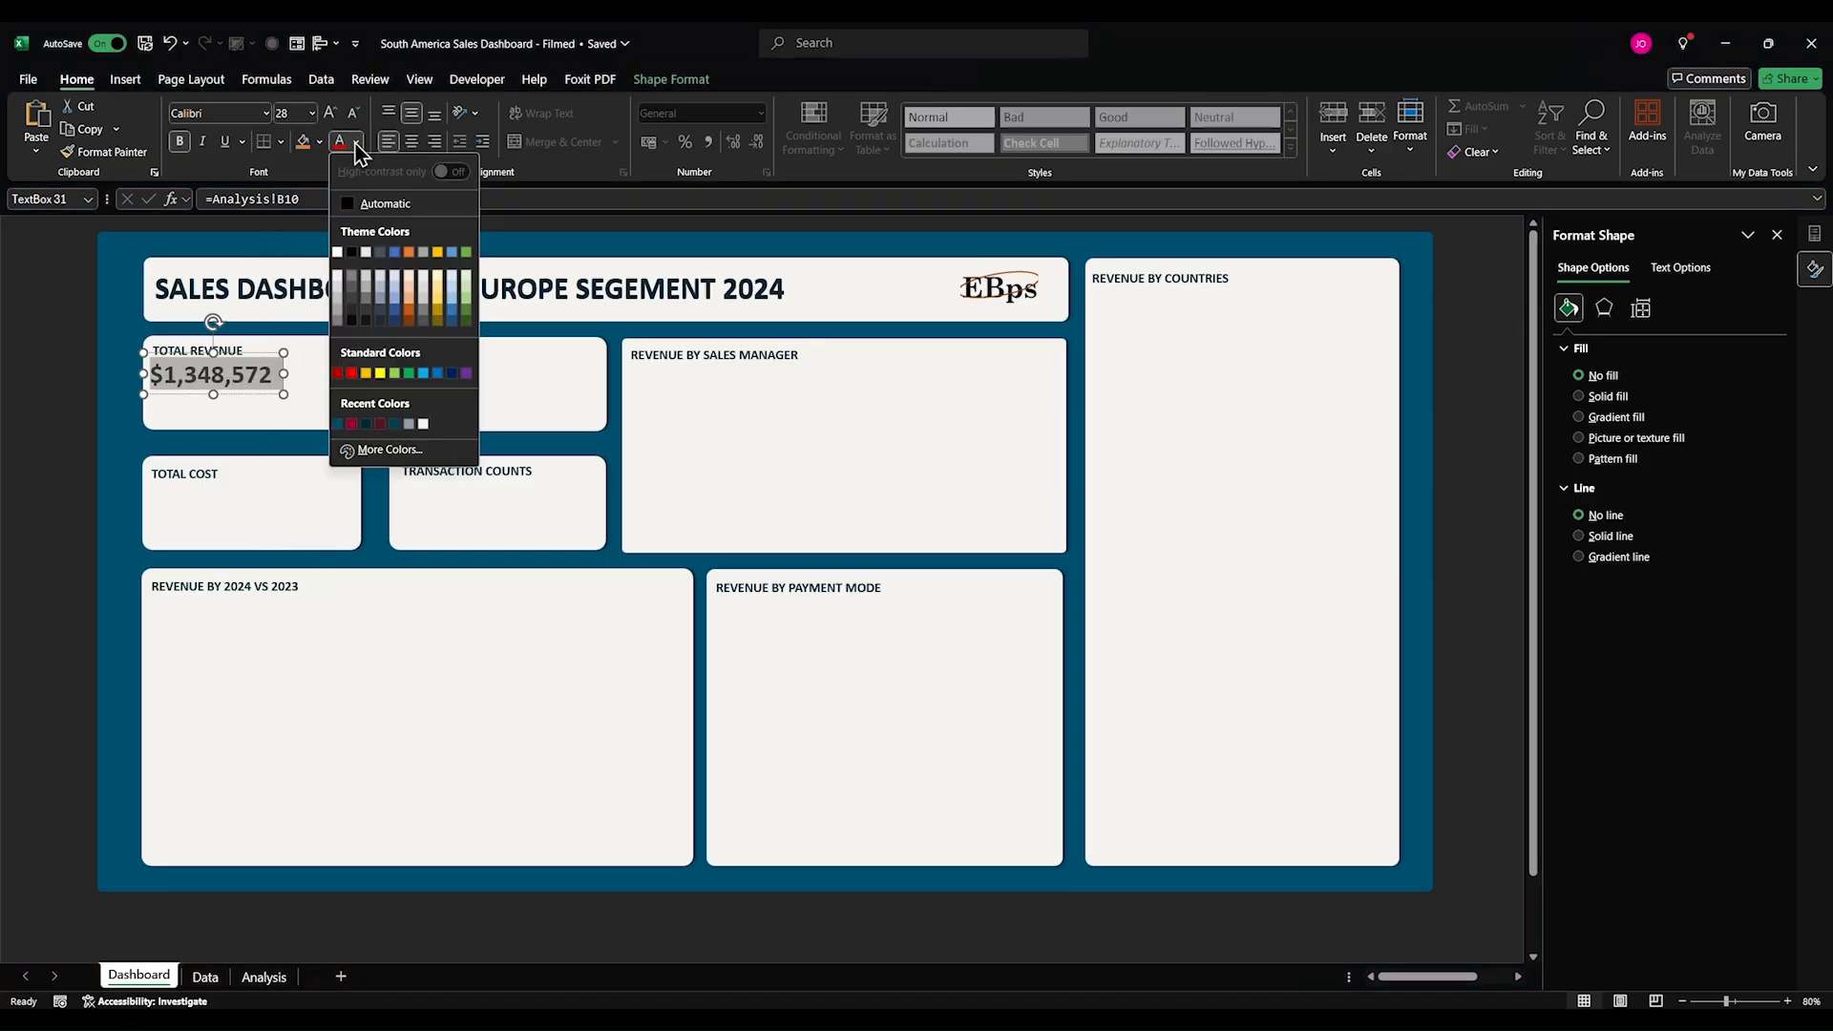
left_click(338, 426)
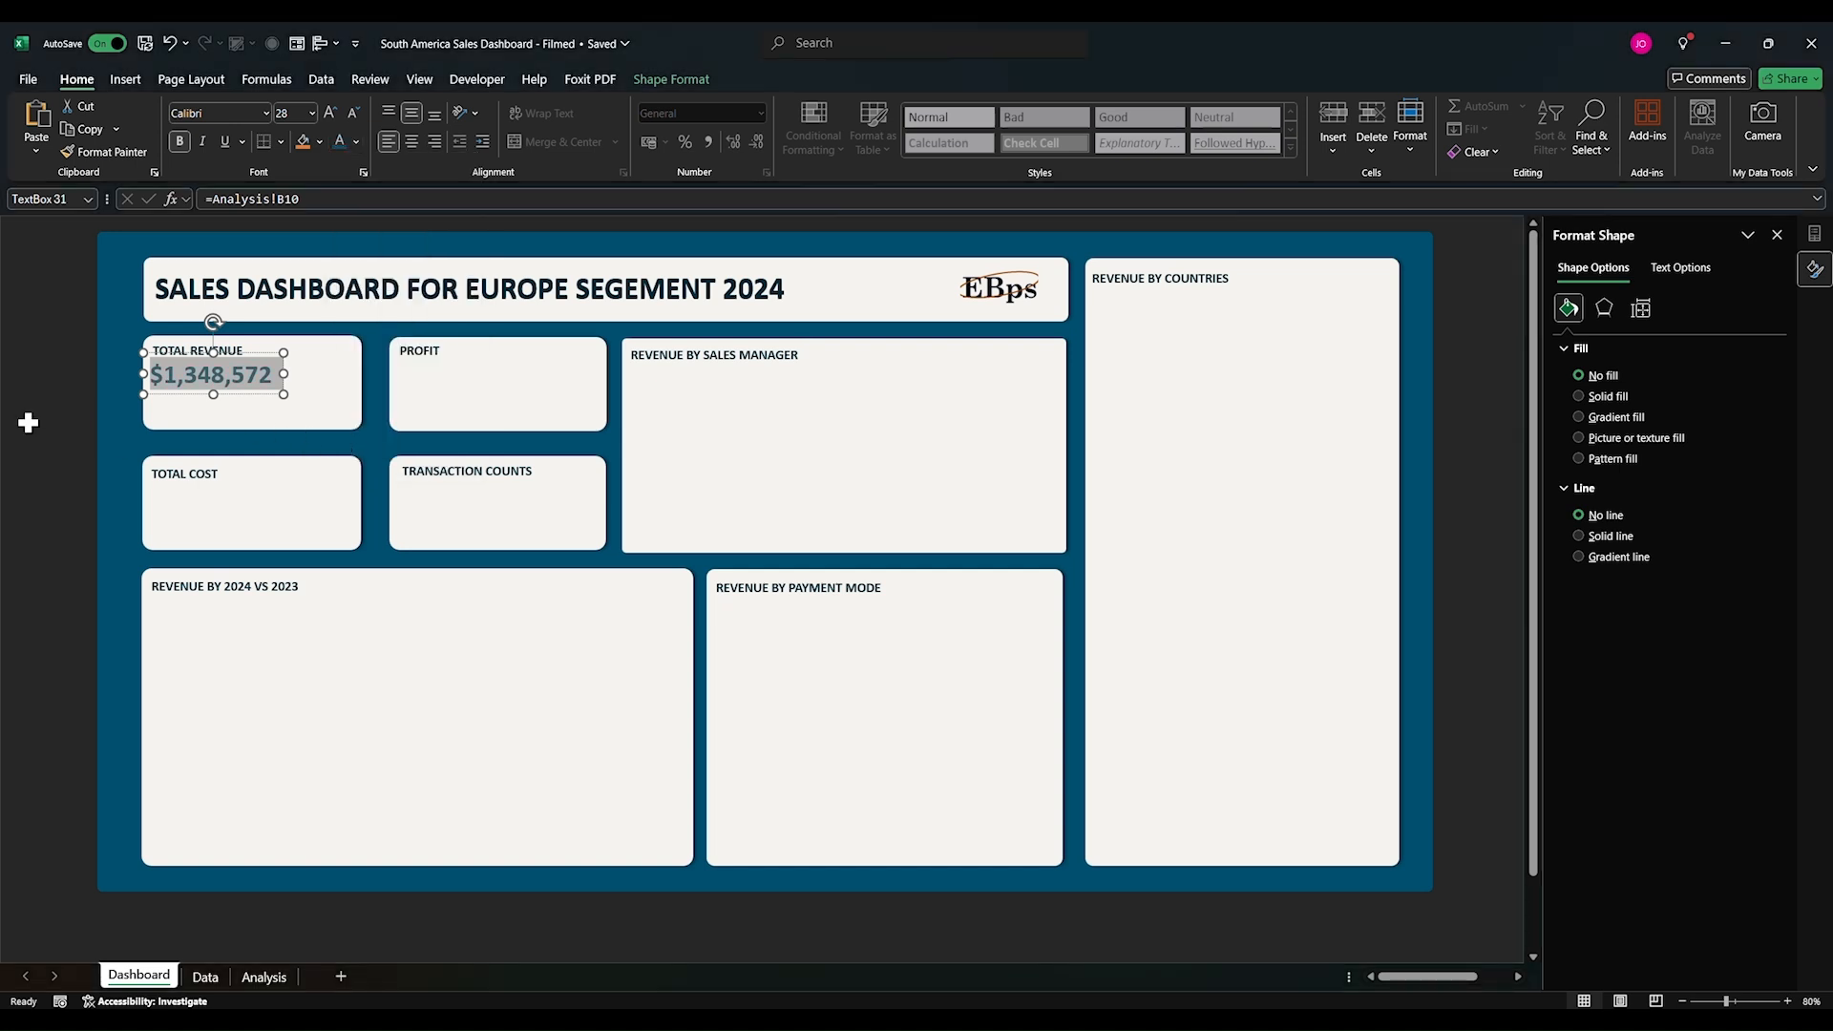
key("Escape")
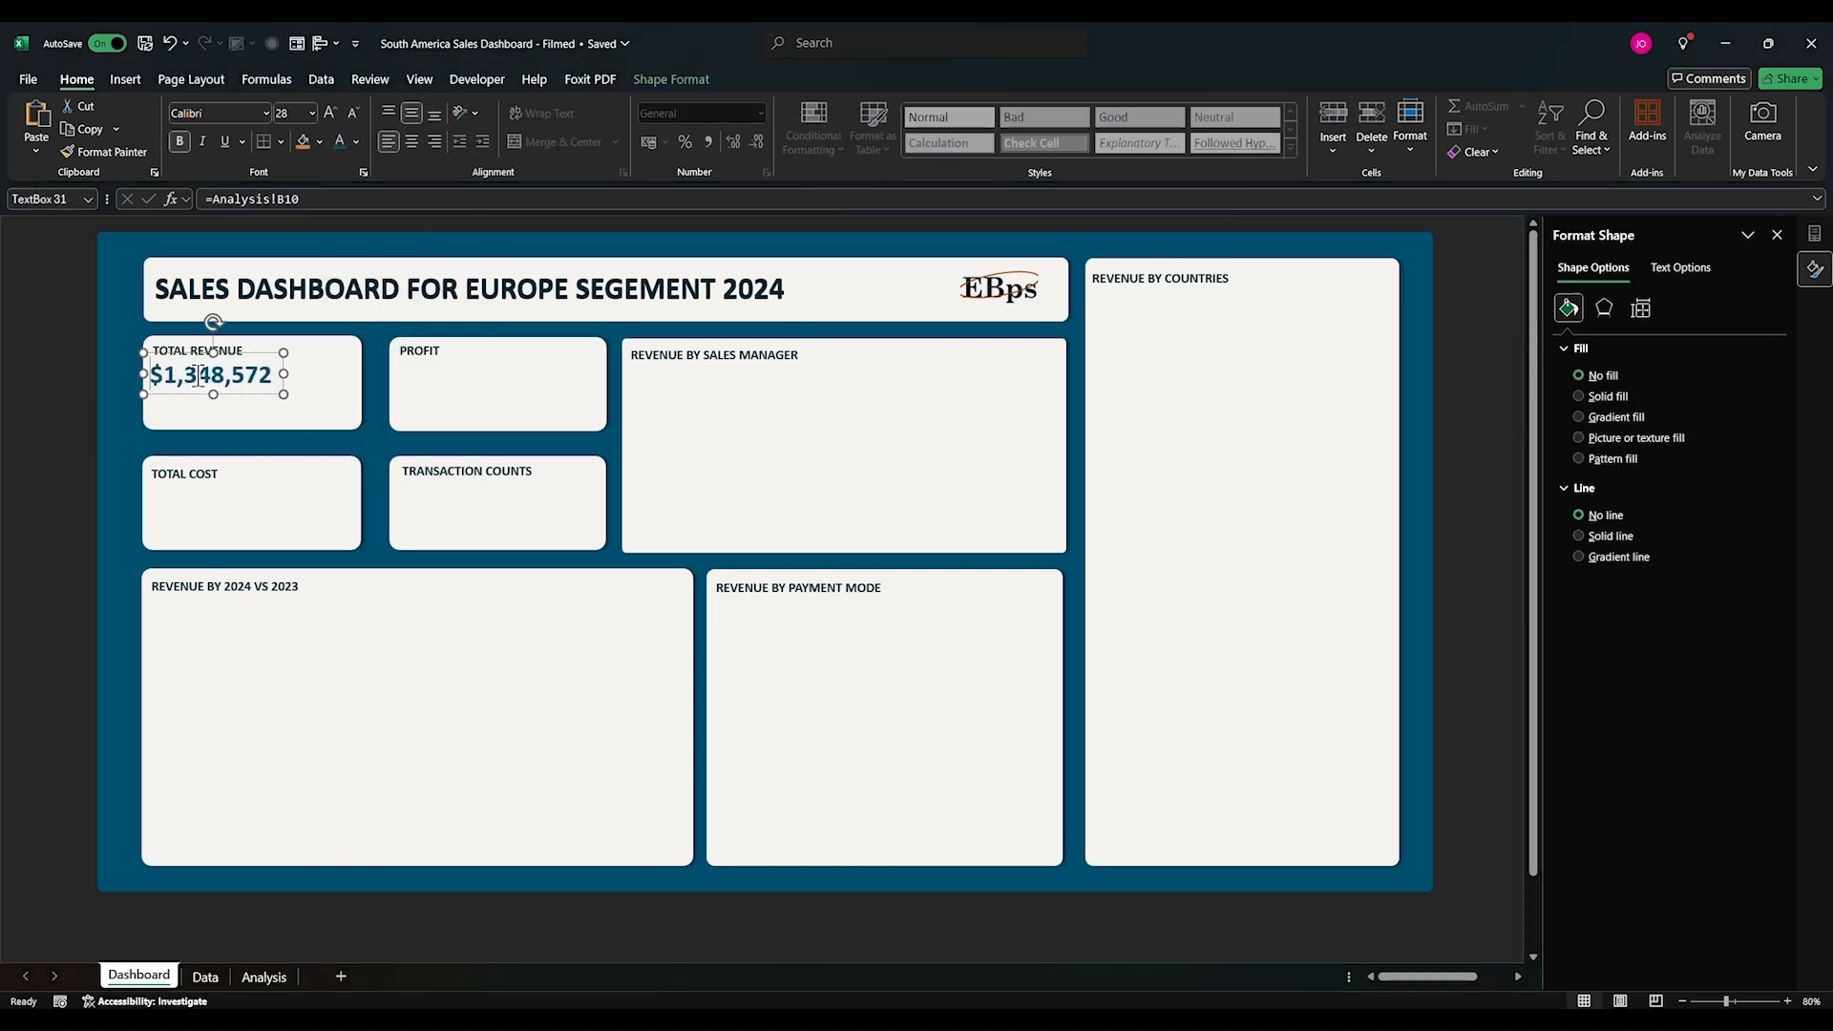
Step: Change the font color of the TOTAL REVENUE value to the very dark navy among the recent colors
triple_click(211, 376)
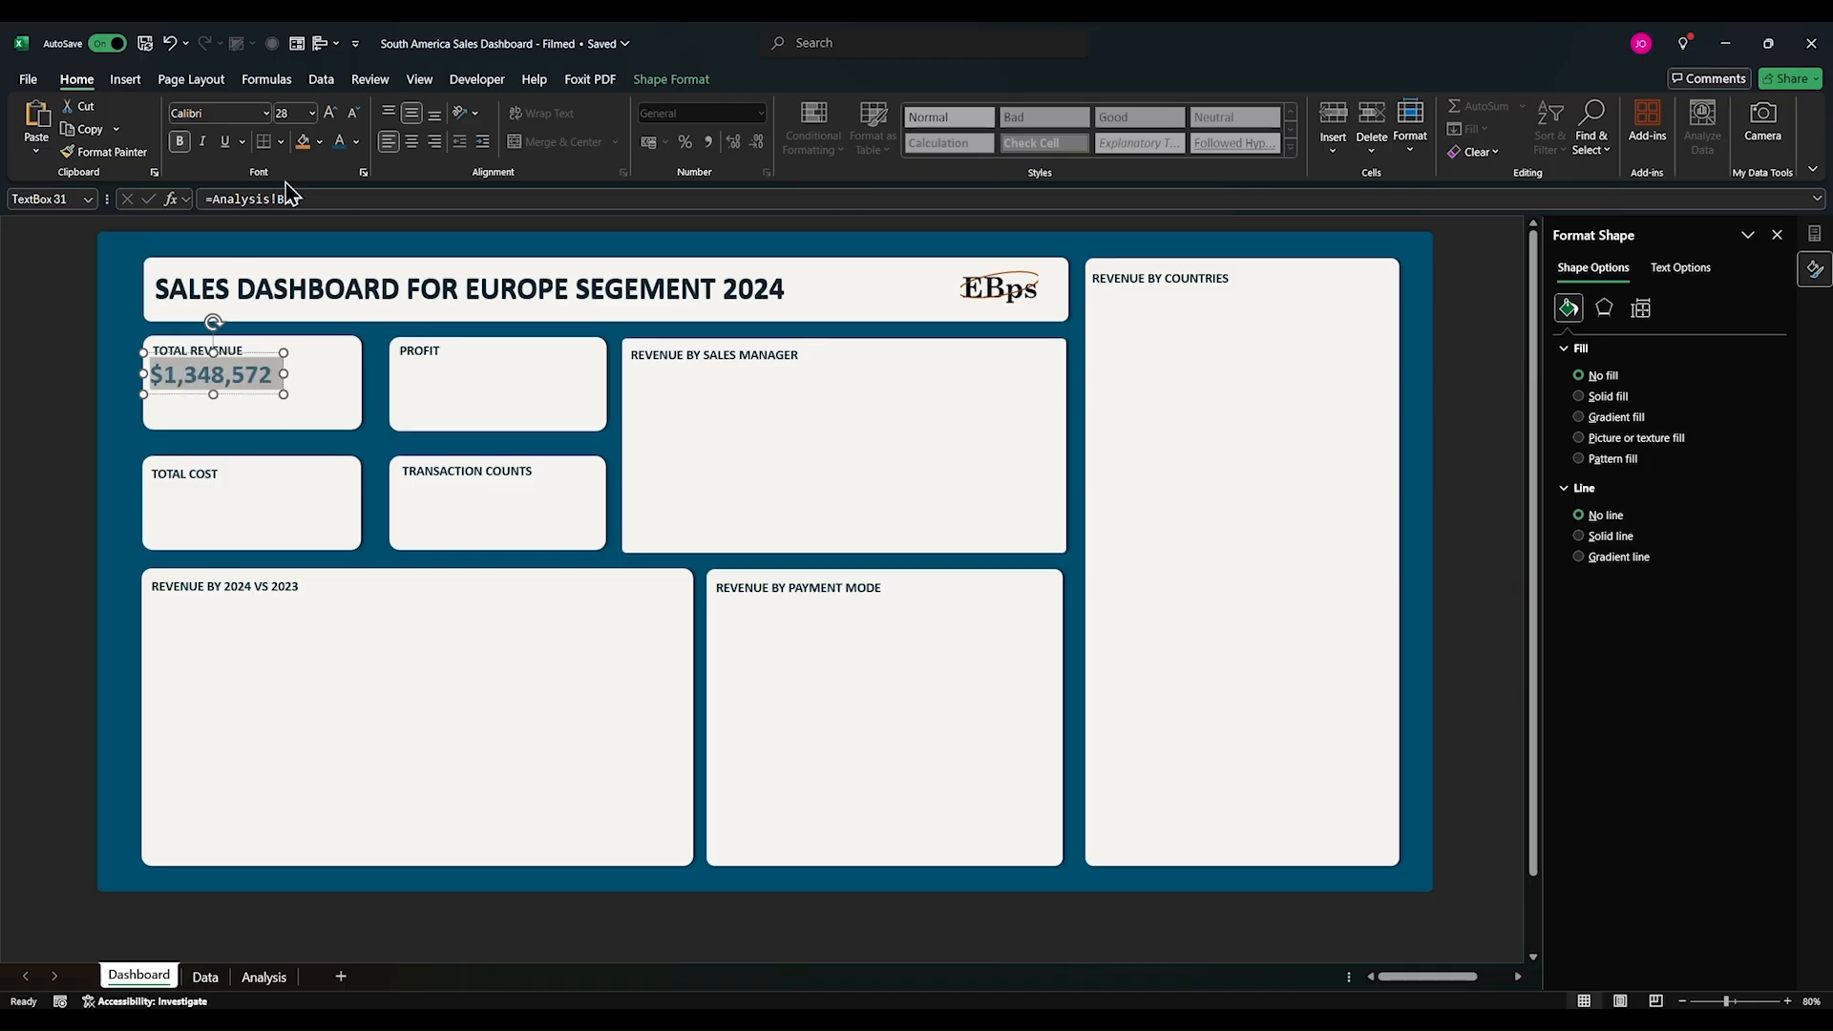
left_click(355, 141)
left_click(387, 423)
left_click(357, 148)
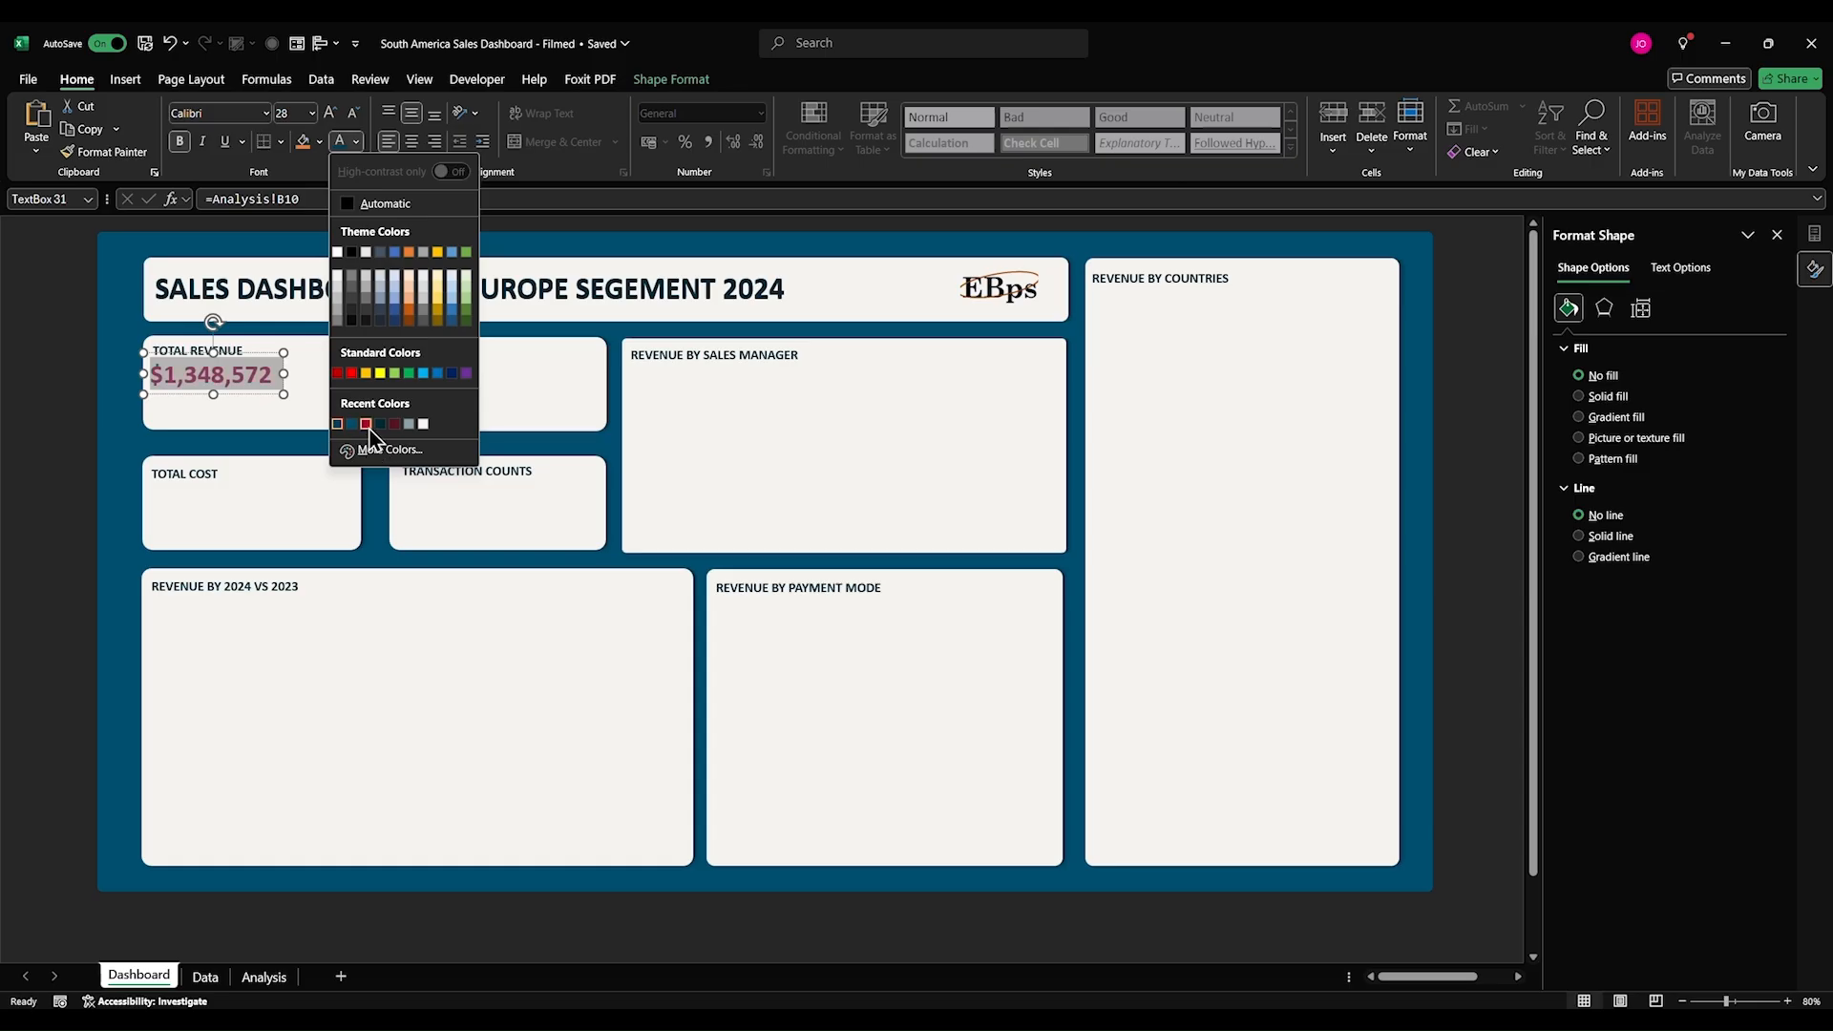
left_click(377, 424)
left_click(67, 412)
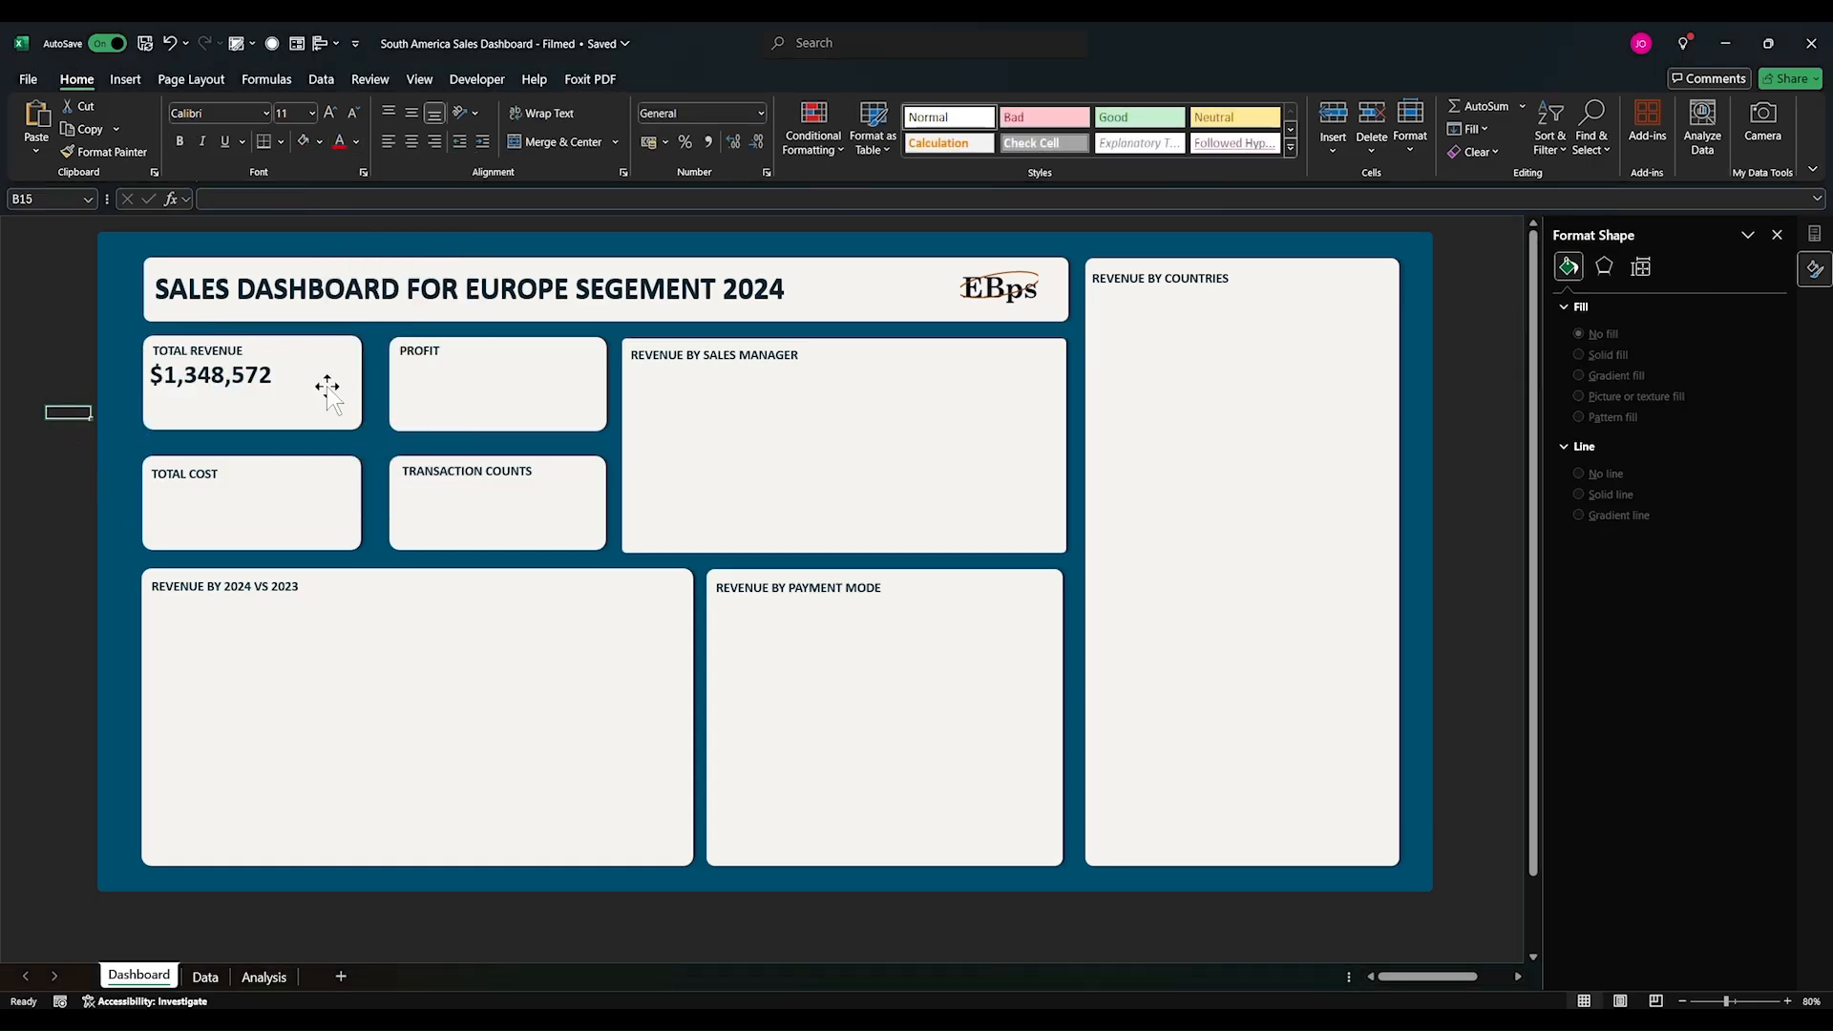
Step: Nudge the TOTAL REVENUE value's text box slightly down within its card
left_click(247, 392)
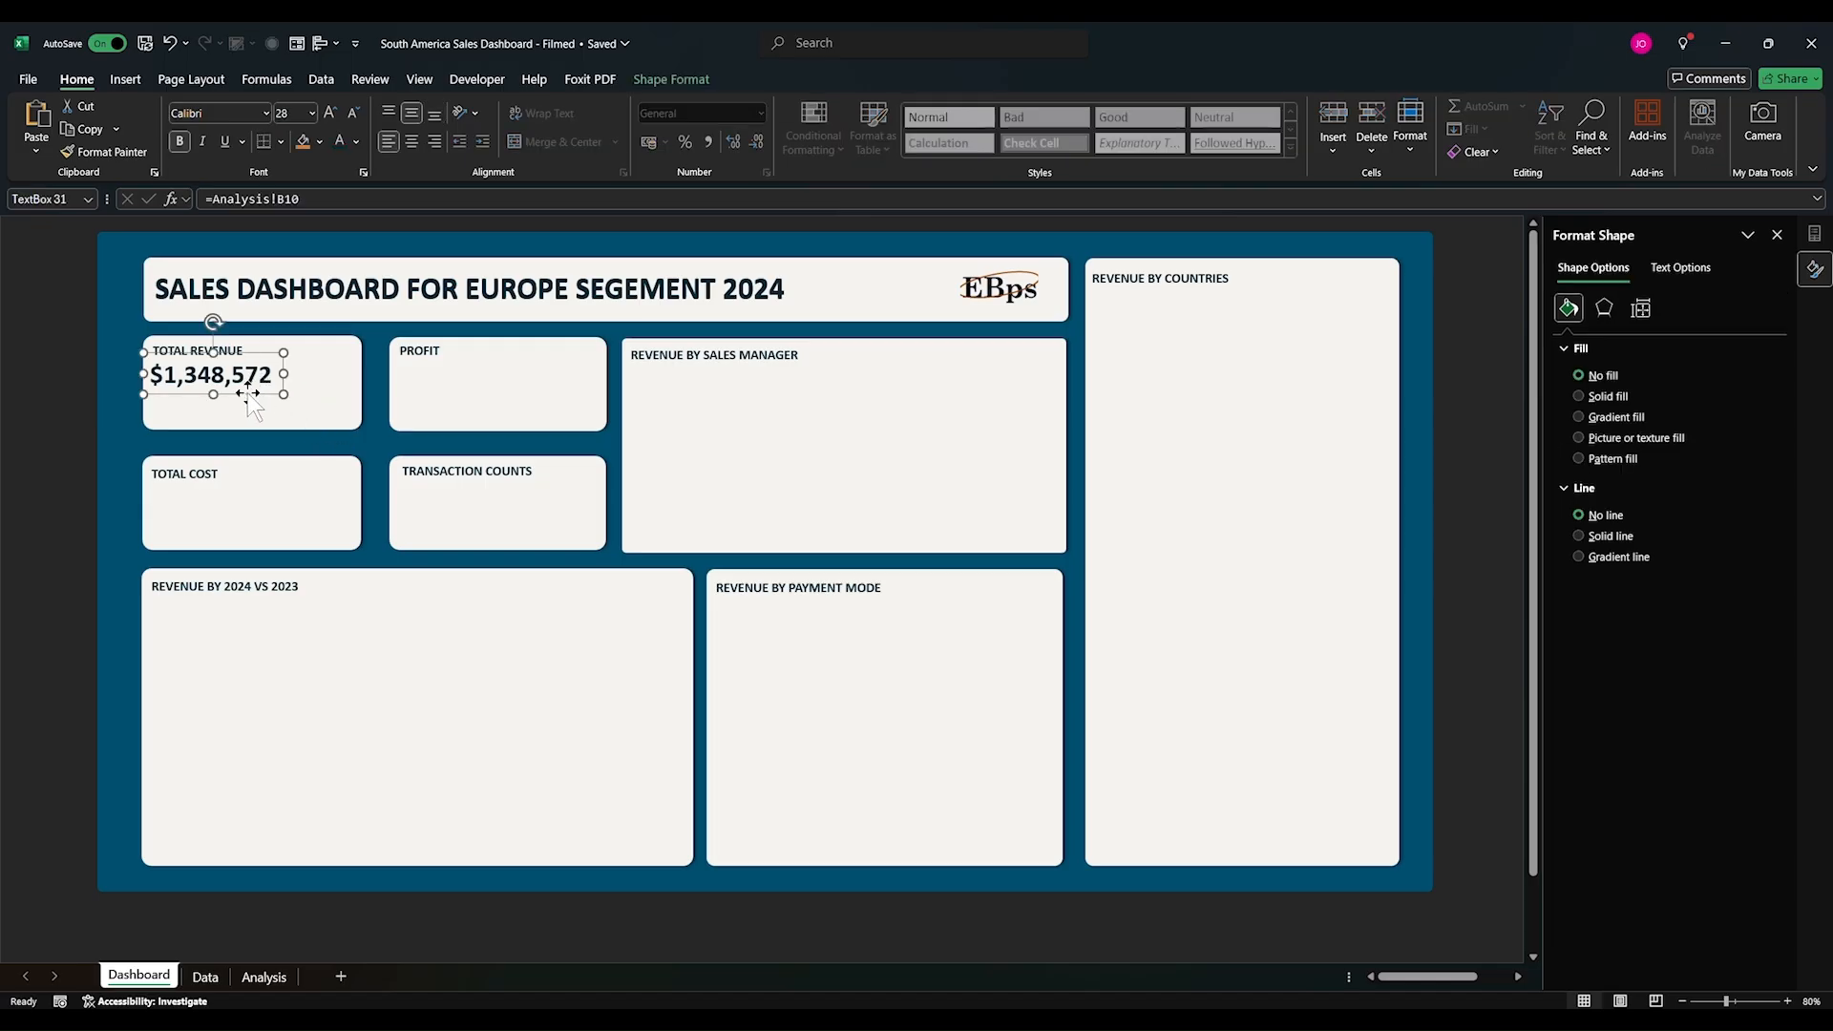
left_click_drag(247, 392, 246, 399)
left_click(74, 902)
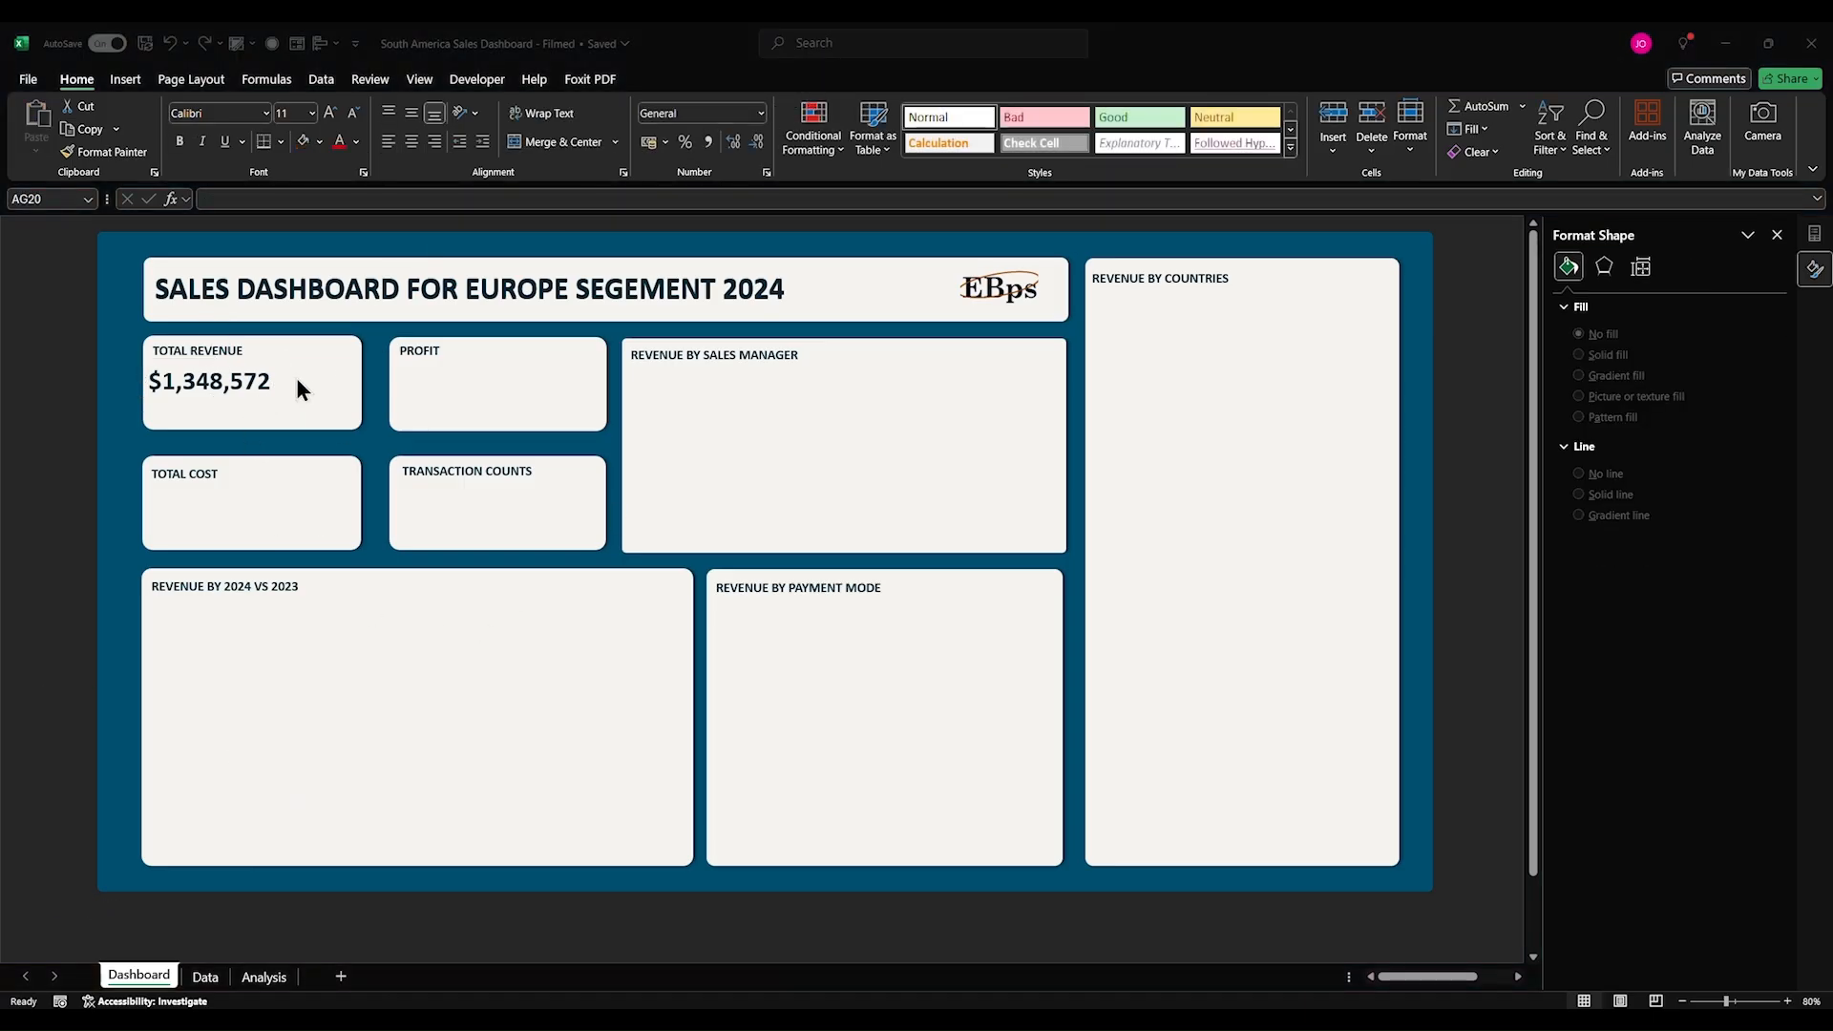
Step: On the Analysis sheet, move the KPIS CALCULATIONS block up so that it starts at cell A34 below the PivotTables
left_click(265, 984)
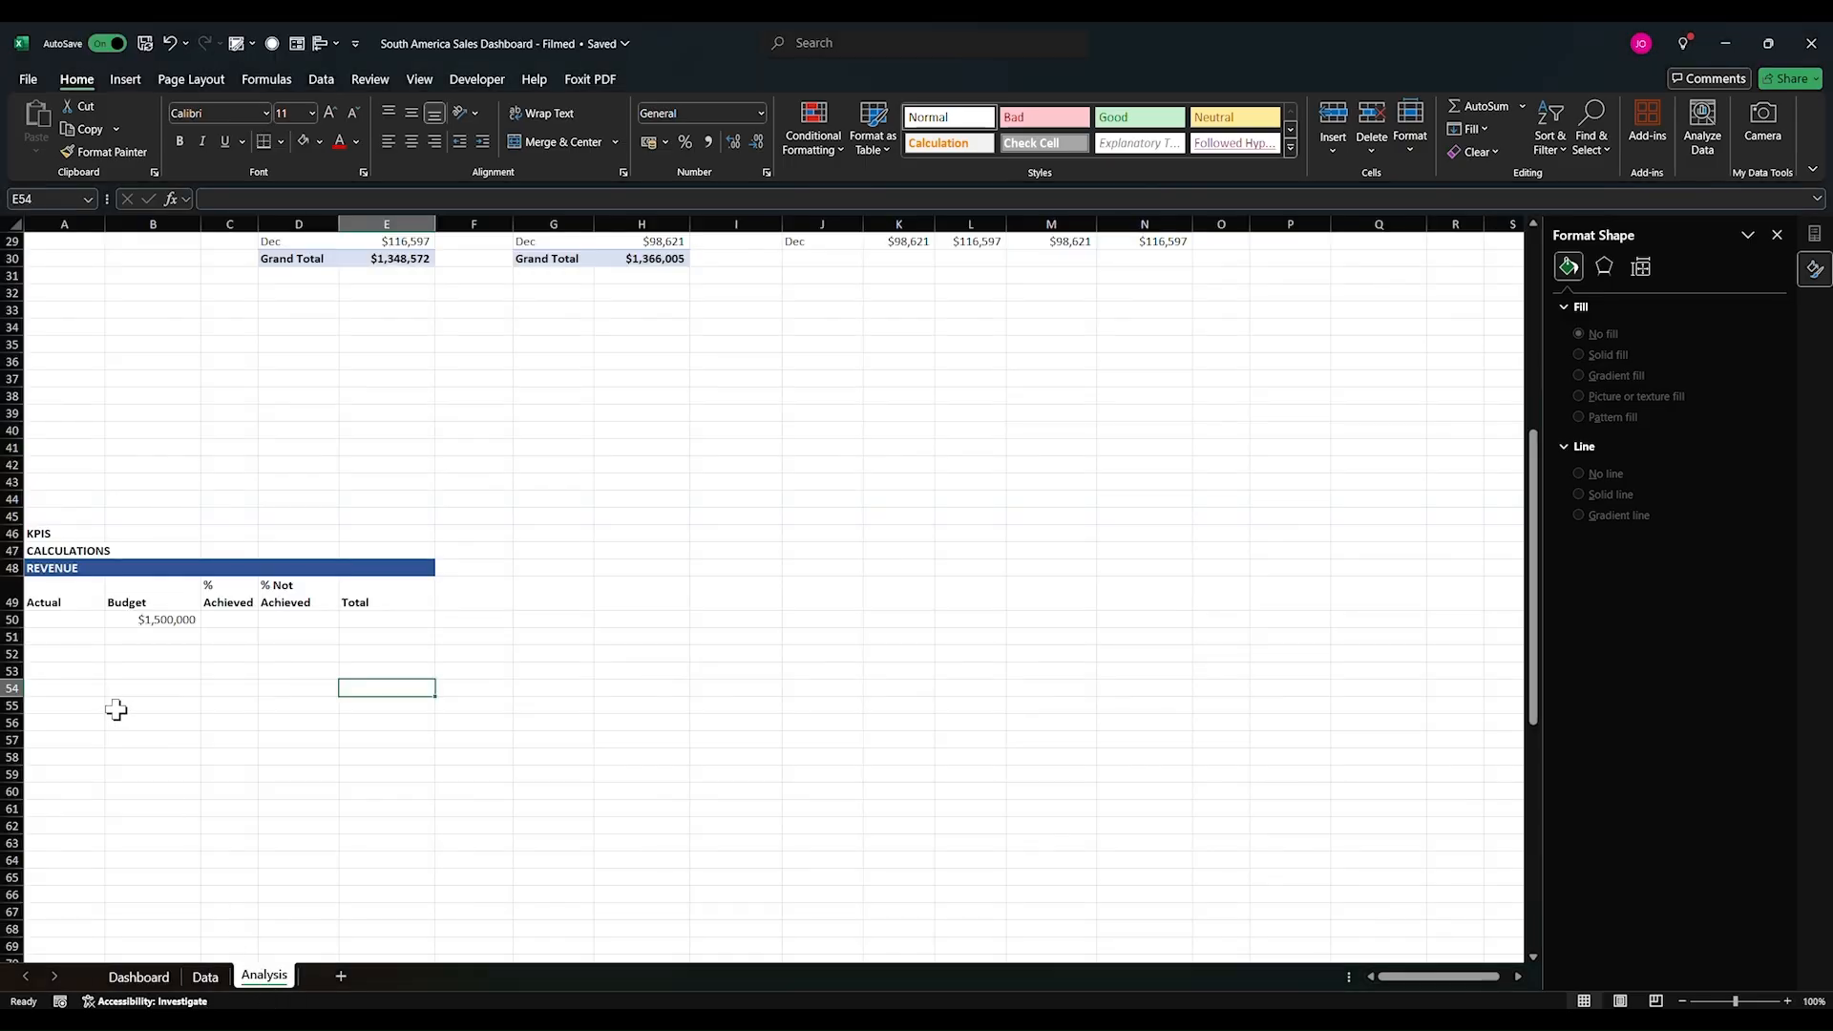
left_click_drag(32, 530, 417, 630)
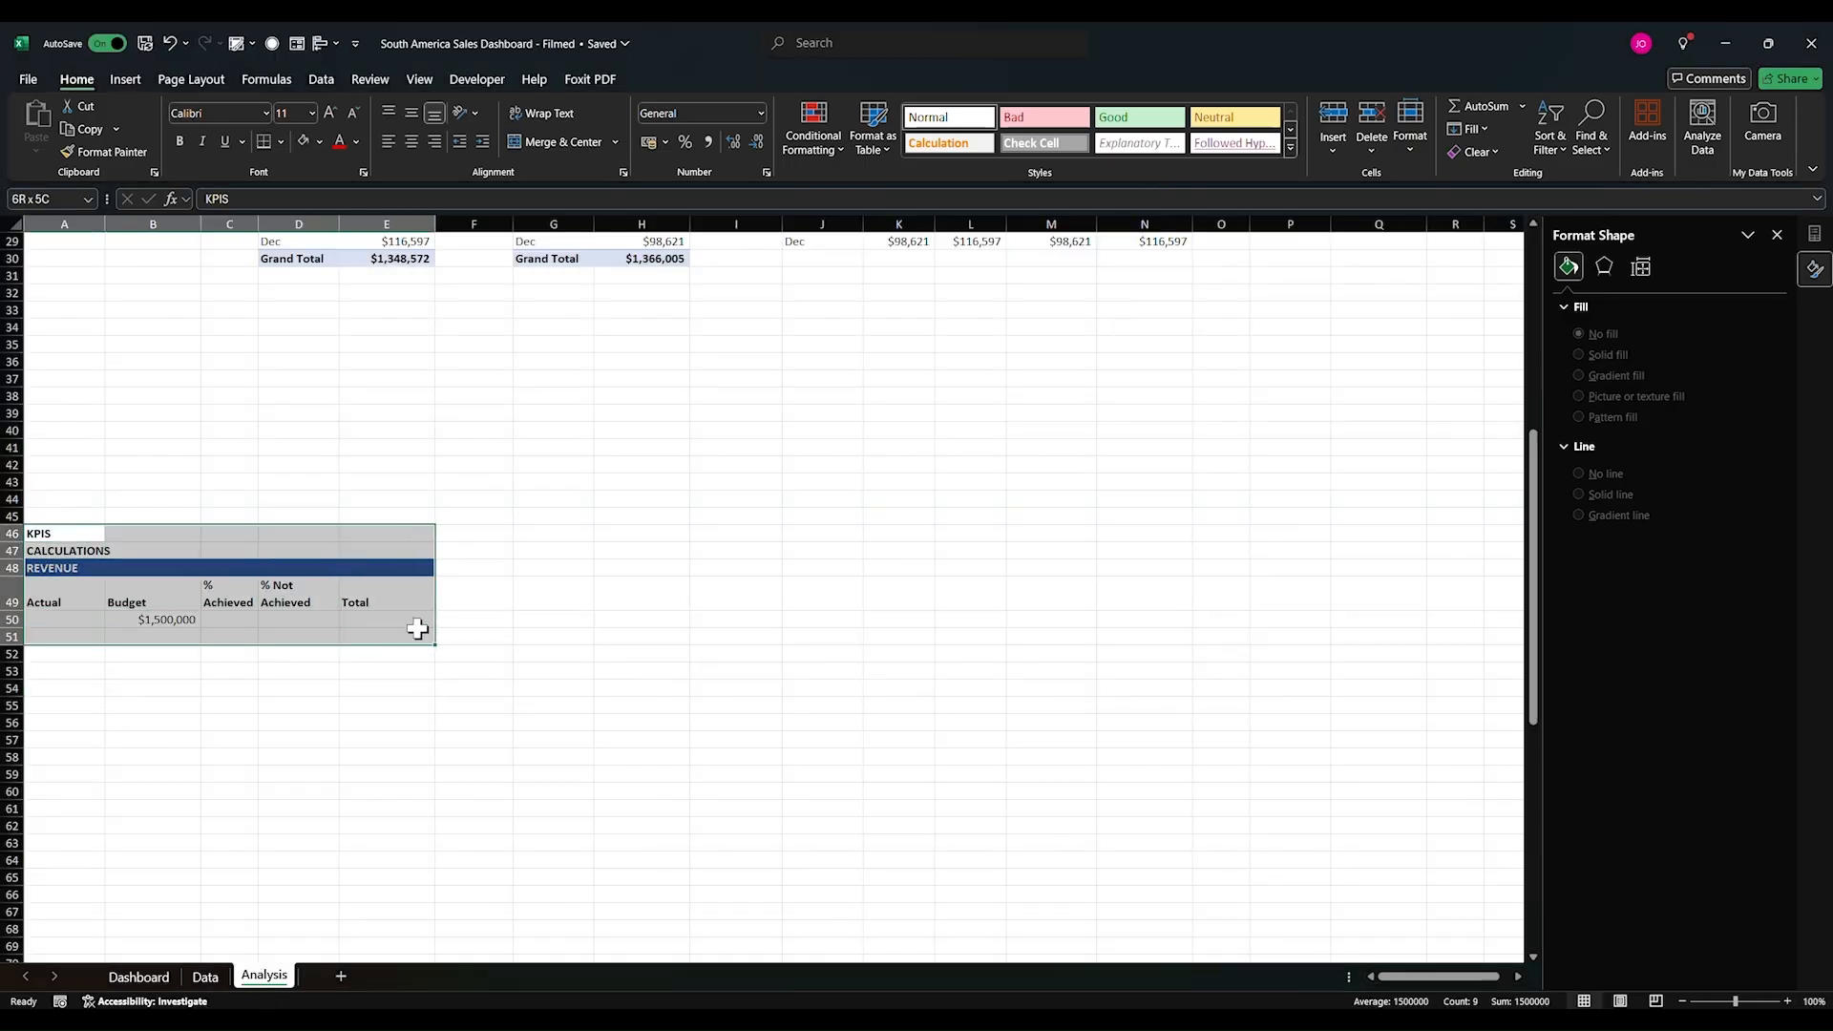
left_click_drag(370, 521, 370, 286)
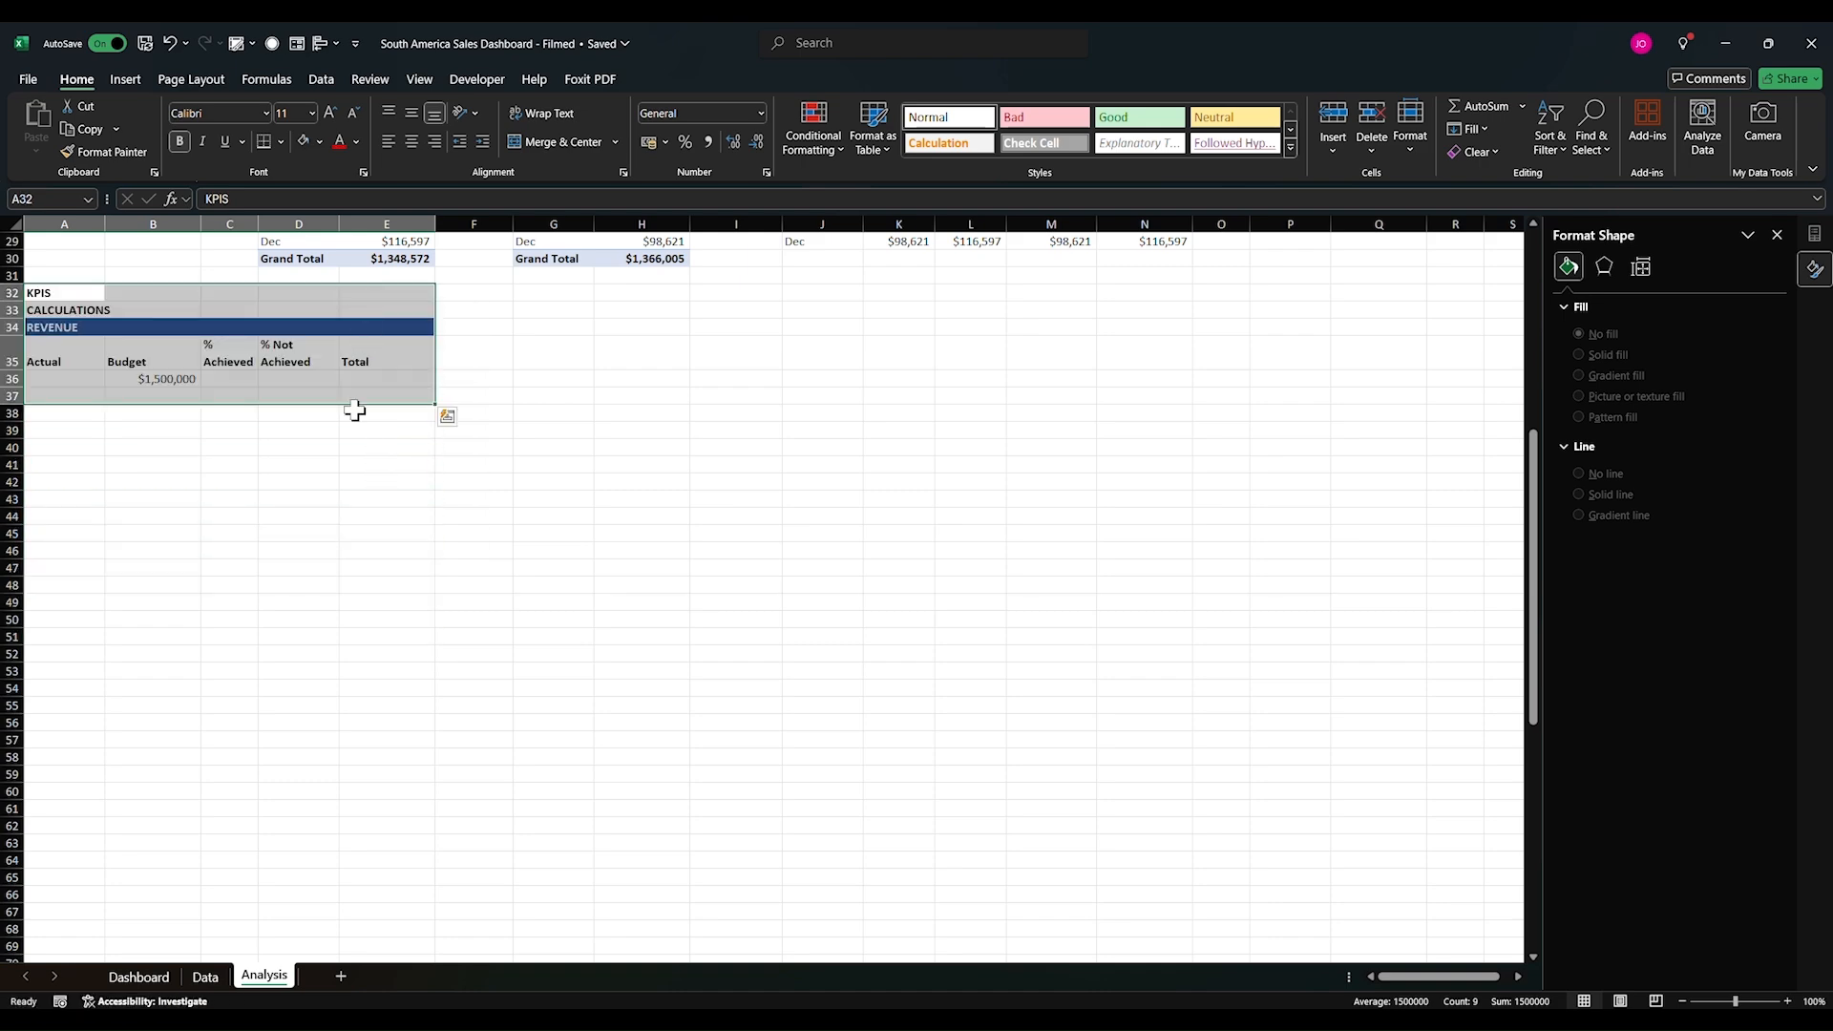
scroll(315, 604, "up", 5)
left_click_drag(312, 679, 313, 714)
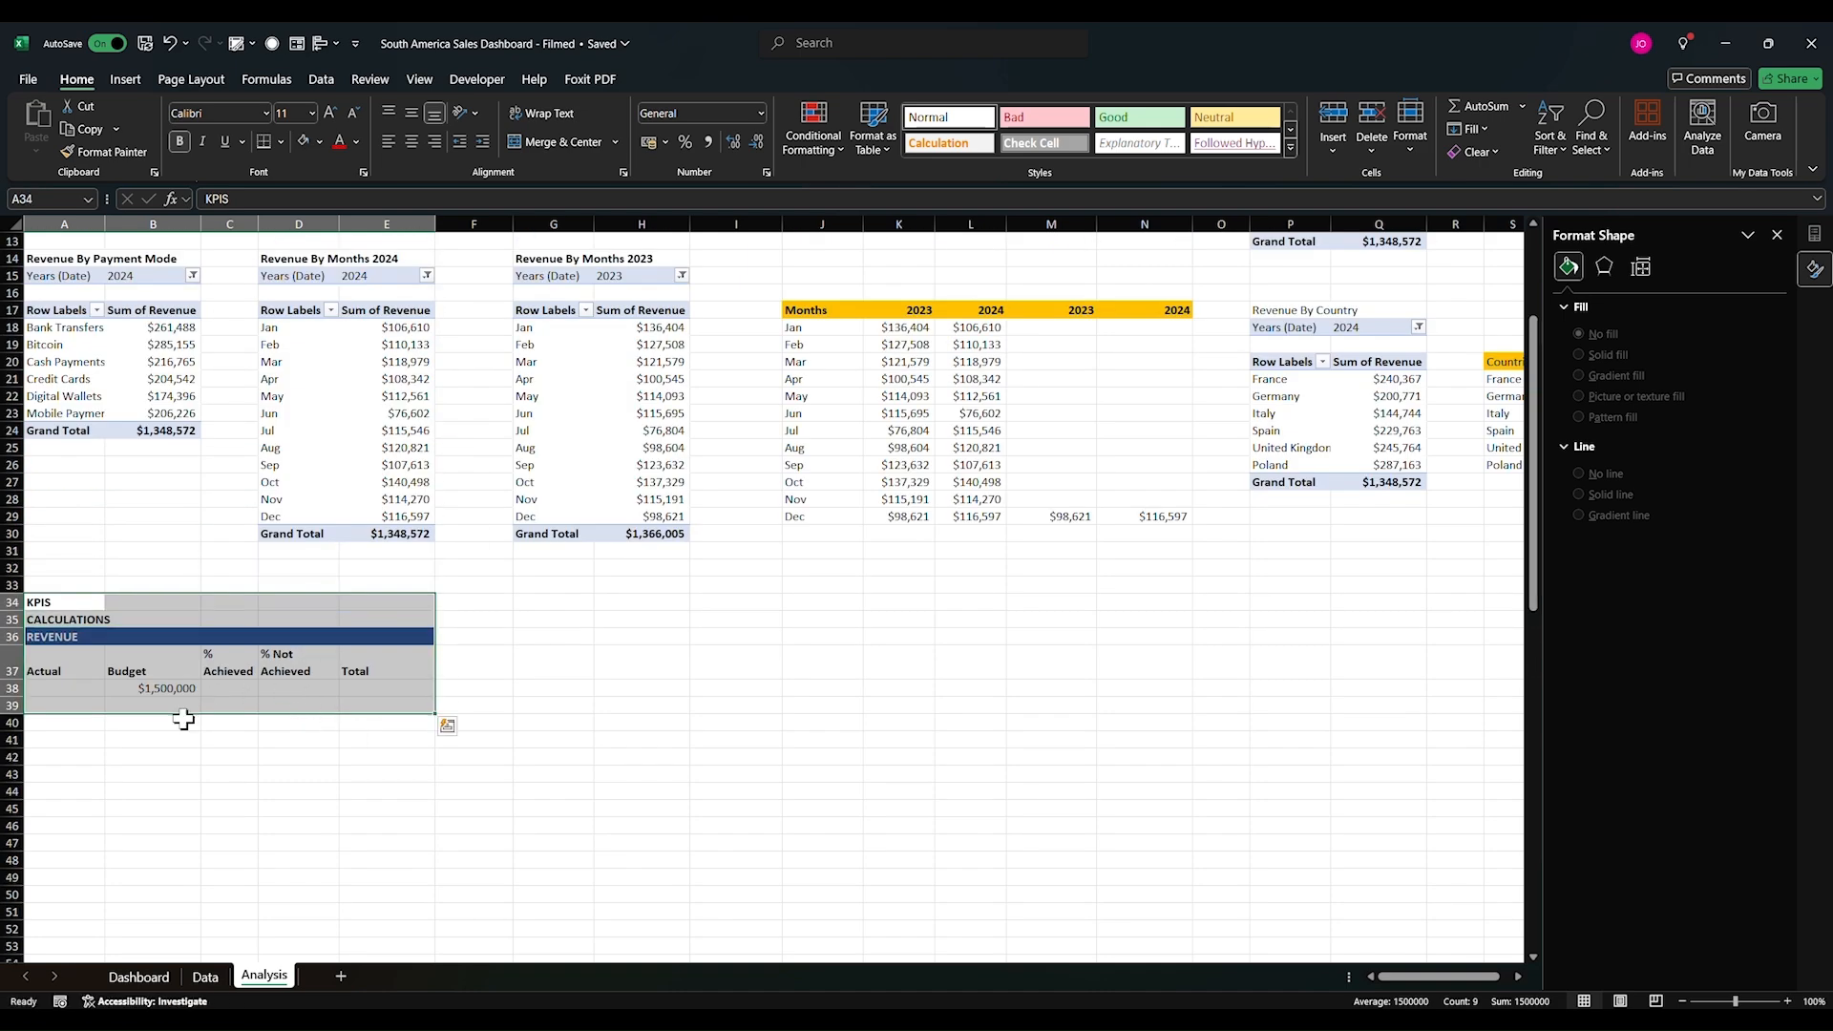
left_click(153, 774)
left_click(50, 666)
left_click(165, 666)
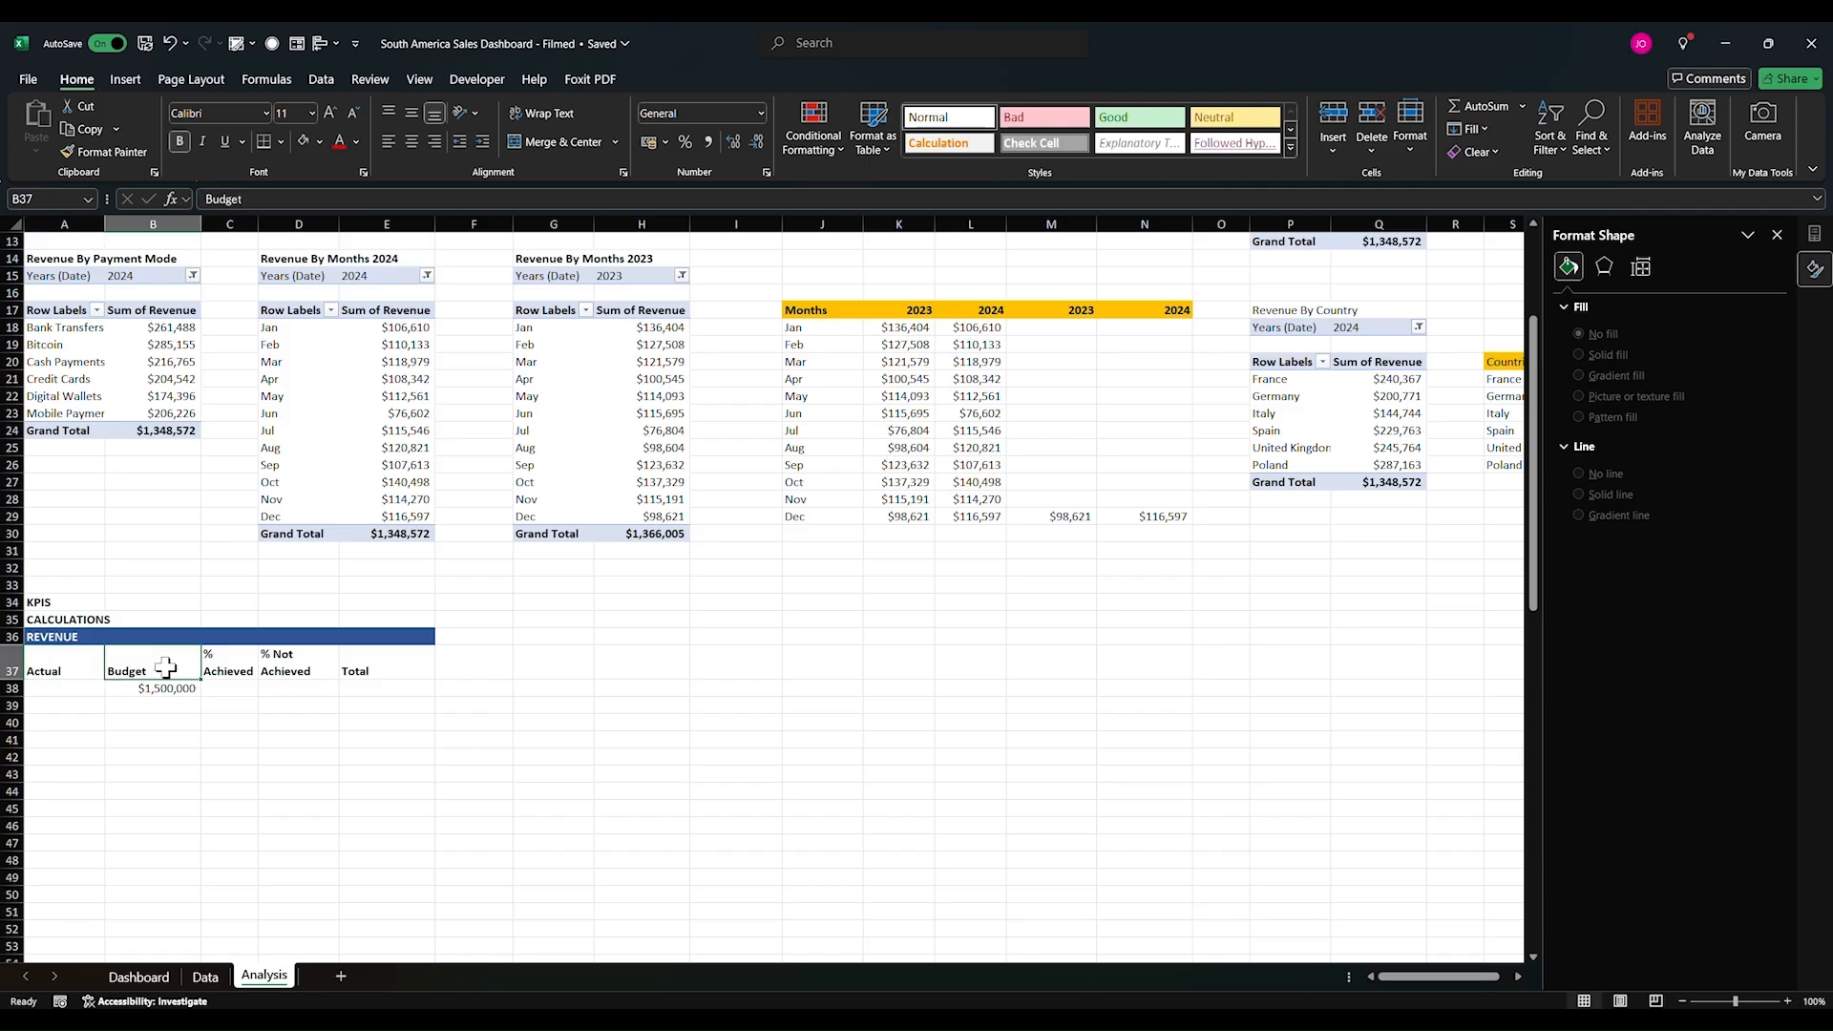
left_click(229, 663)
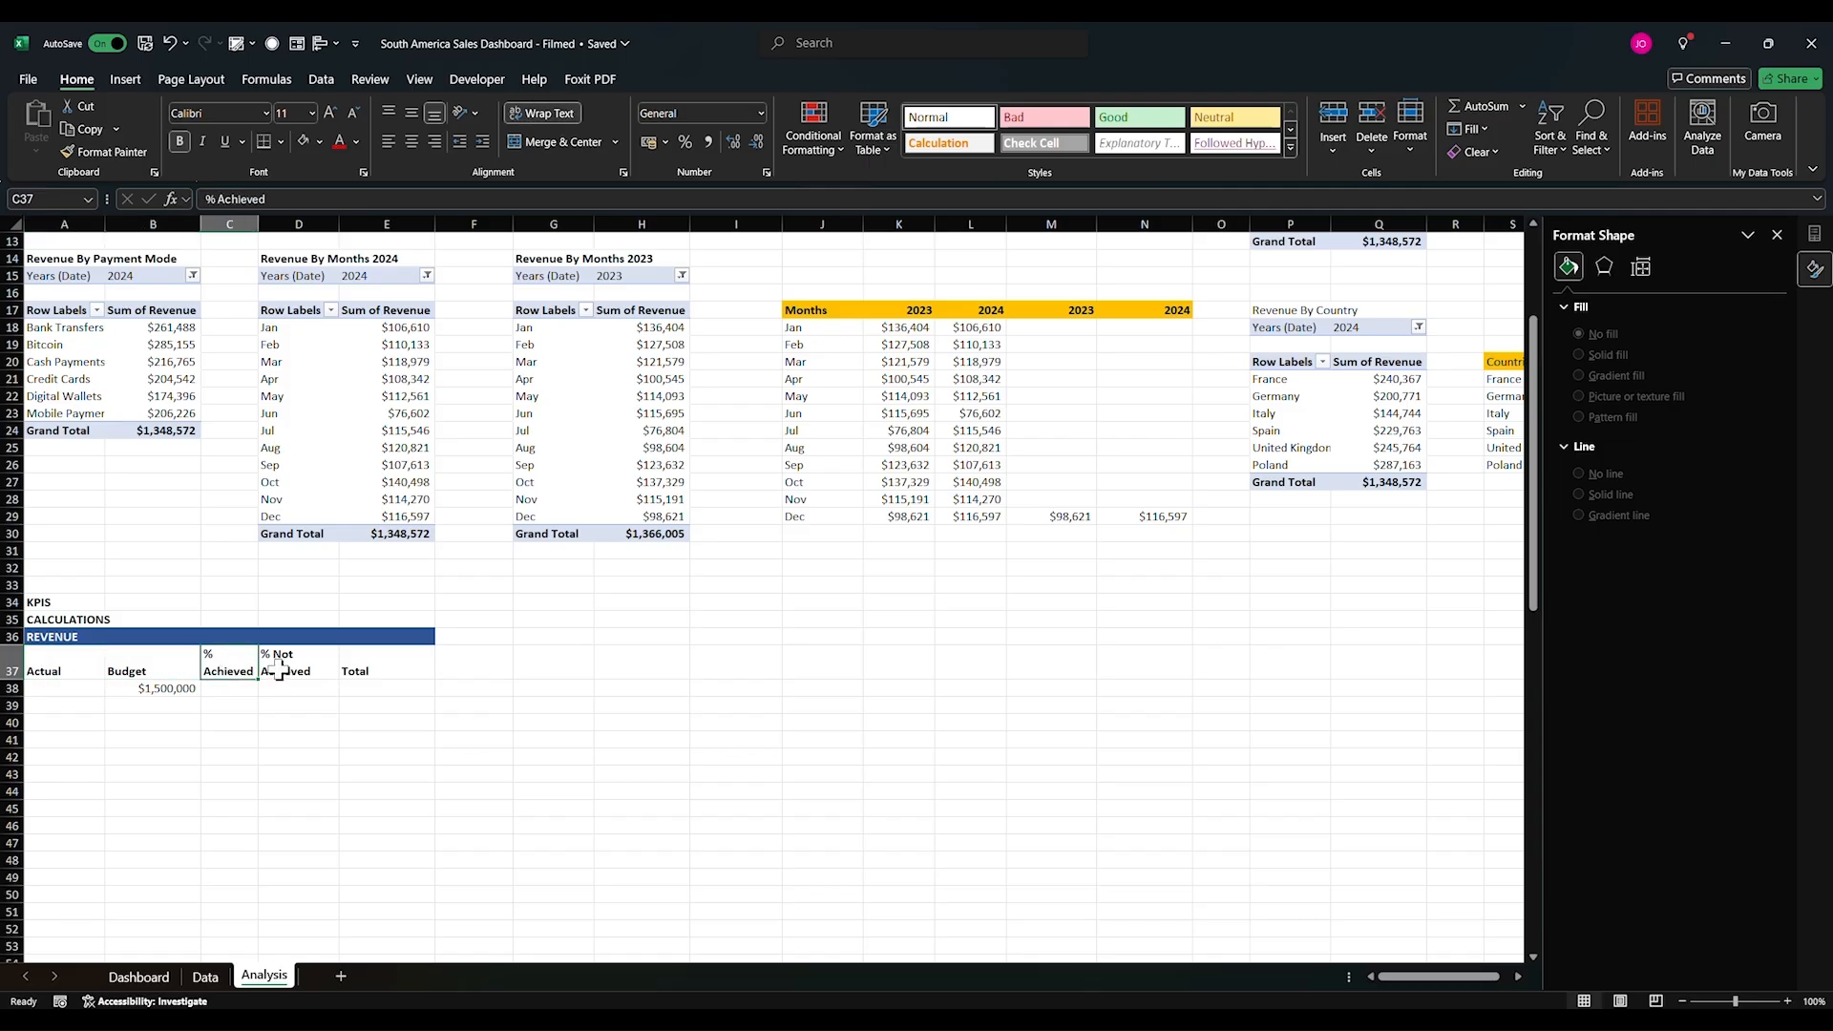
Step: Link the Actual revenue cell A38 to the Revenue By Year grand total with the formula =B10
left_click(78, 689)
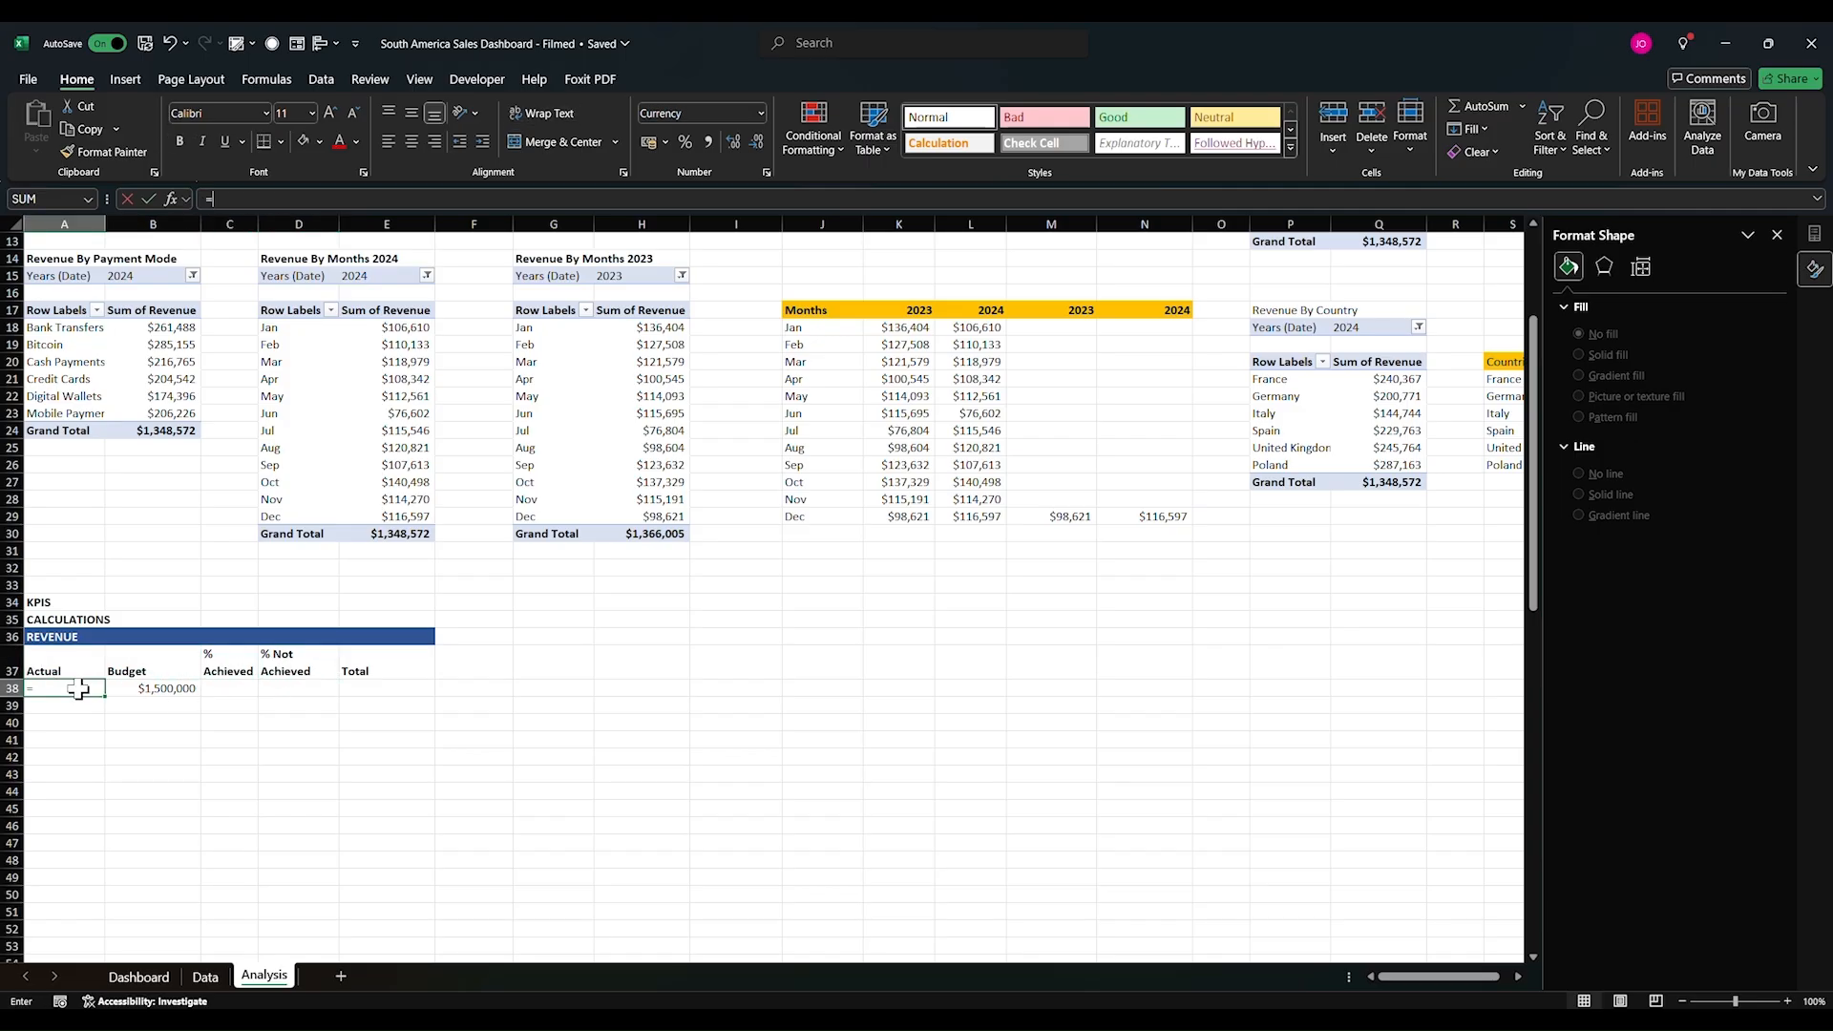
scroll(99, 378, "up", 4)
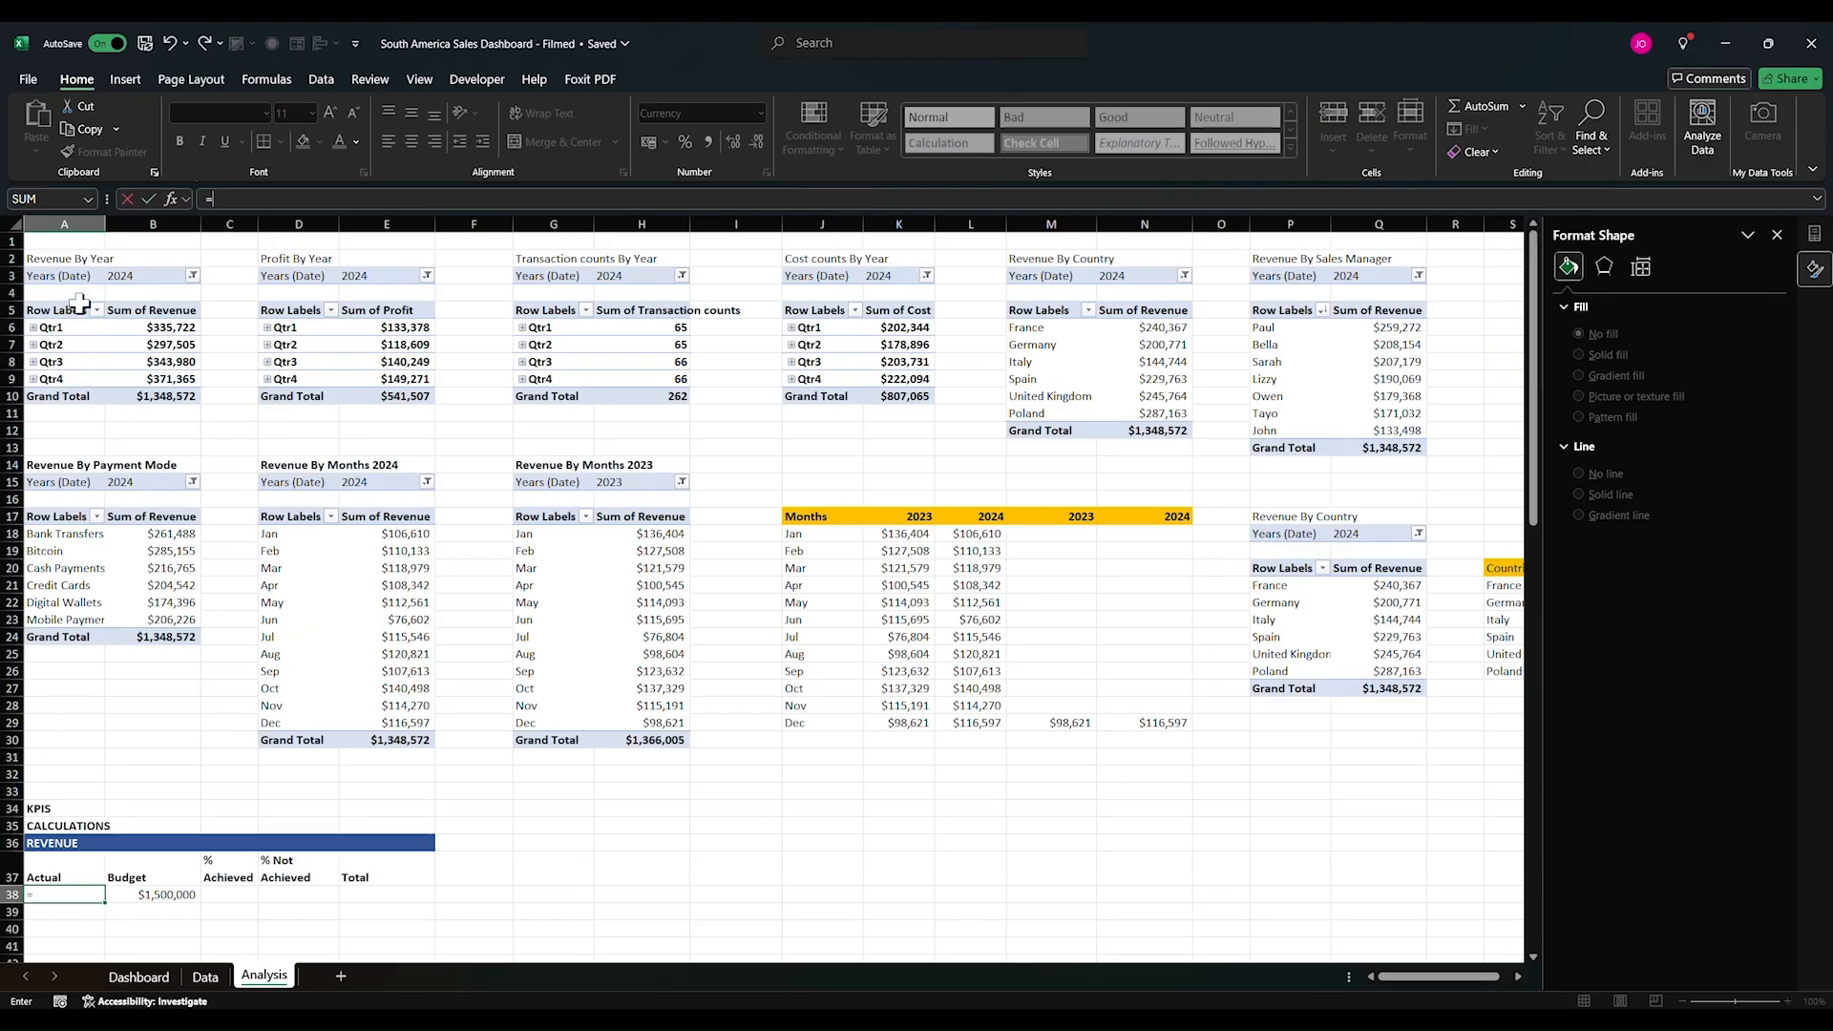
left_click(165, 408)
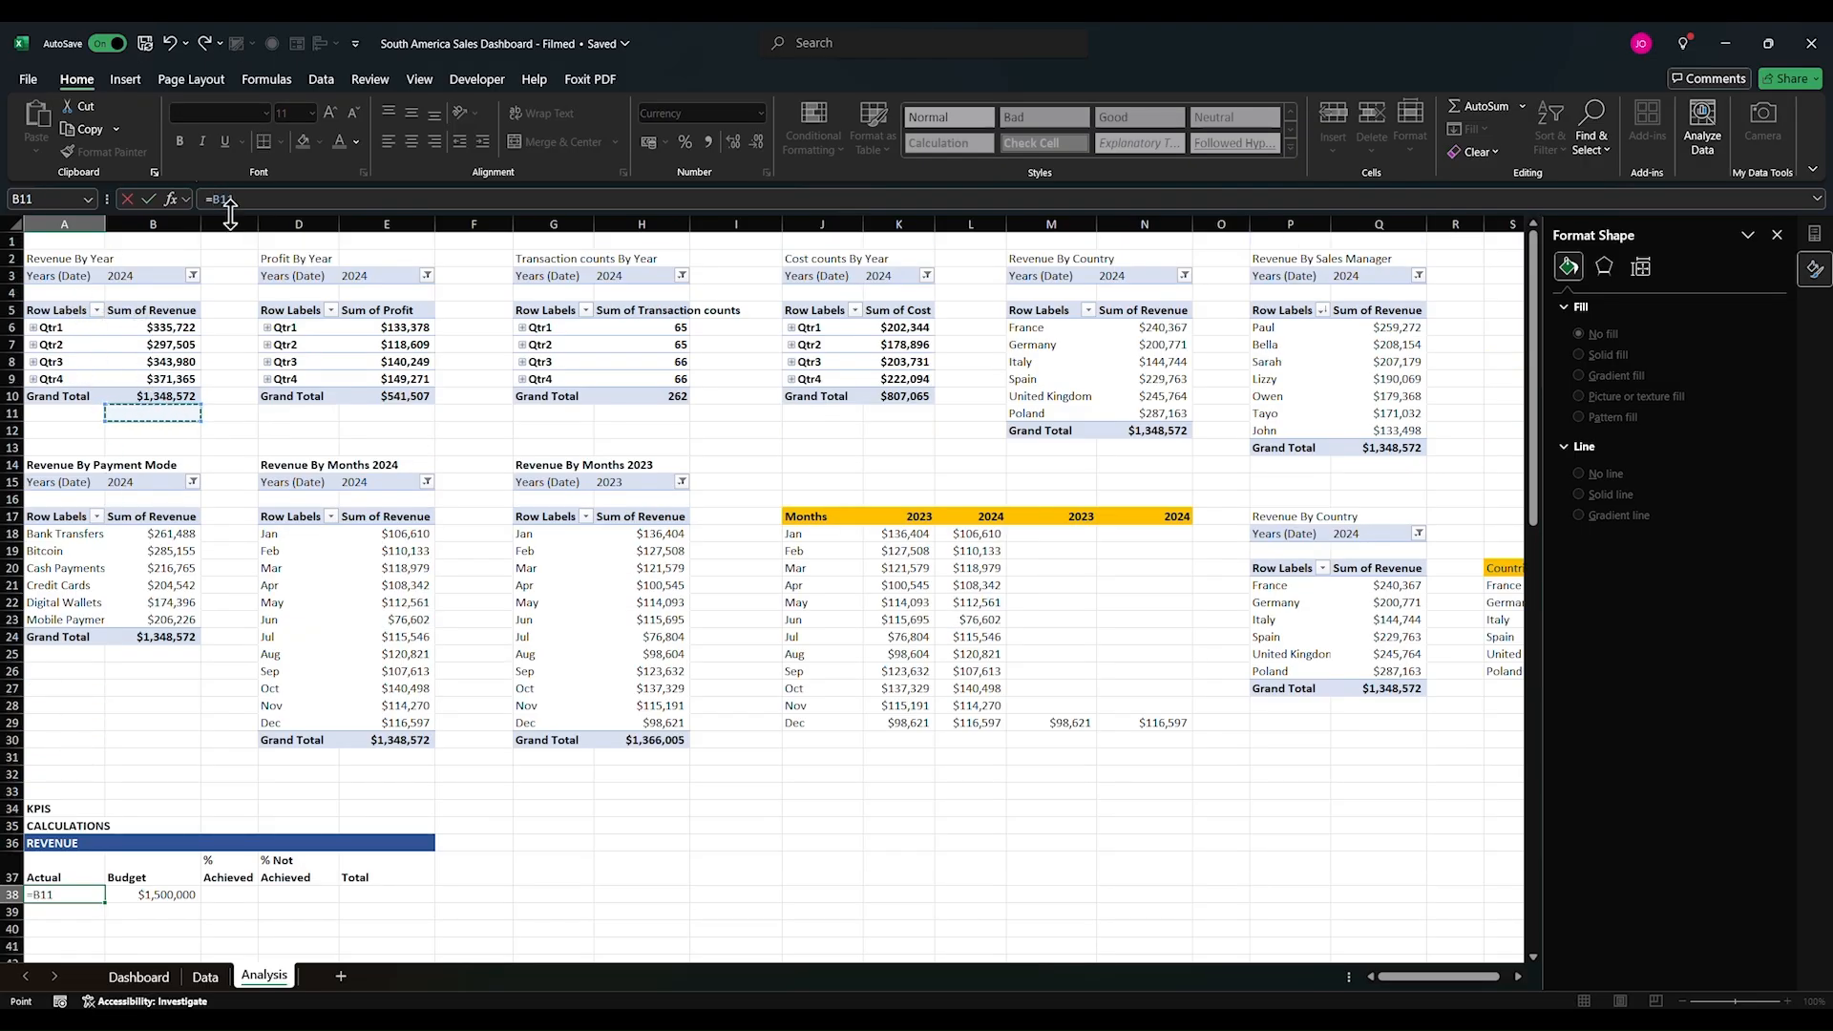
key("BackSpace")
type("0")
key("Return")
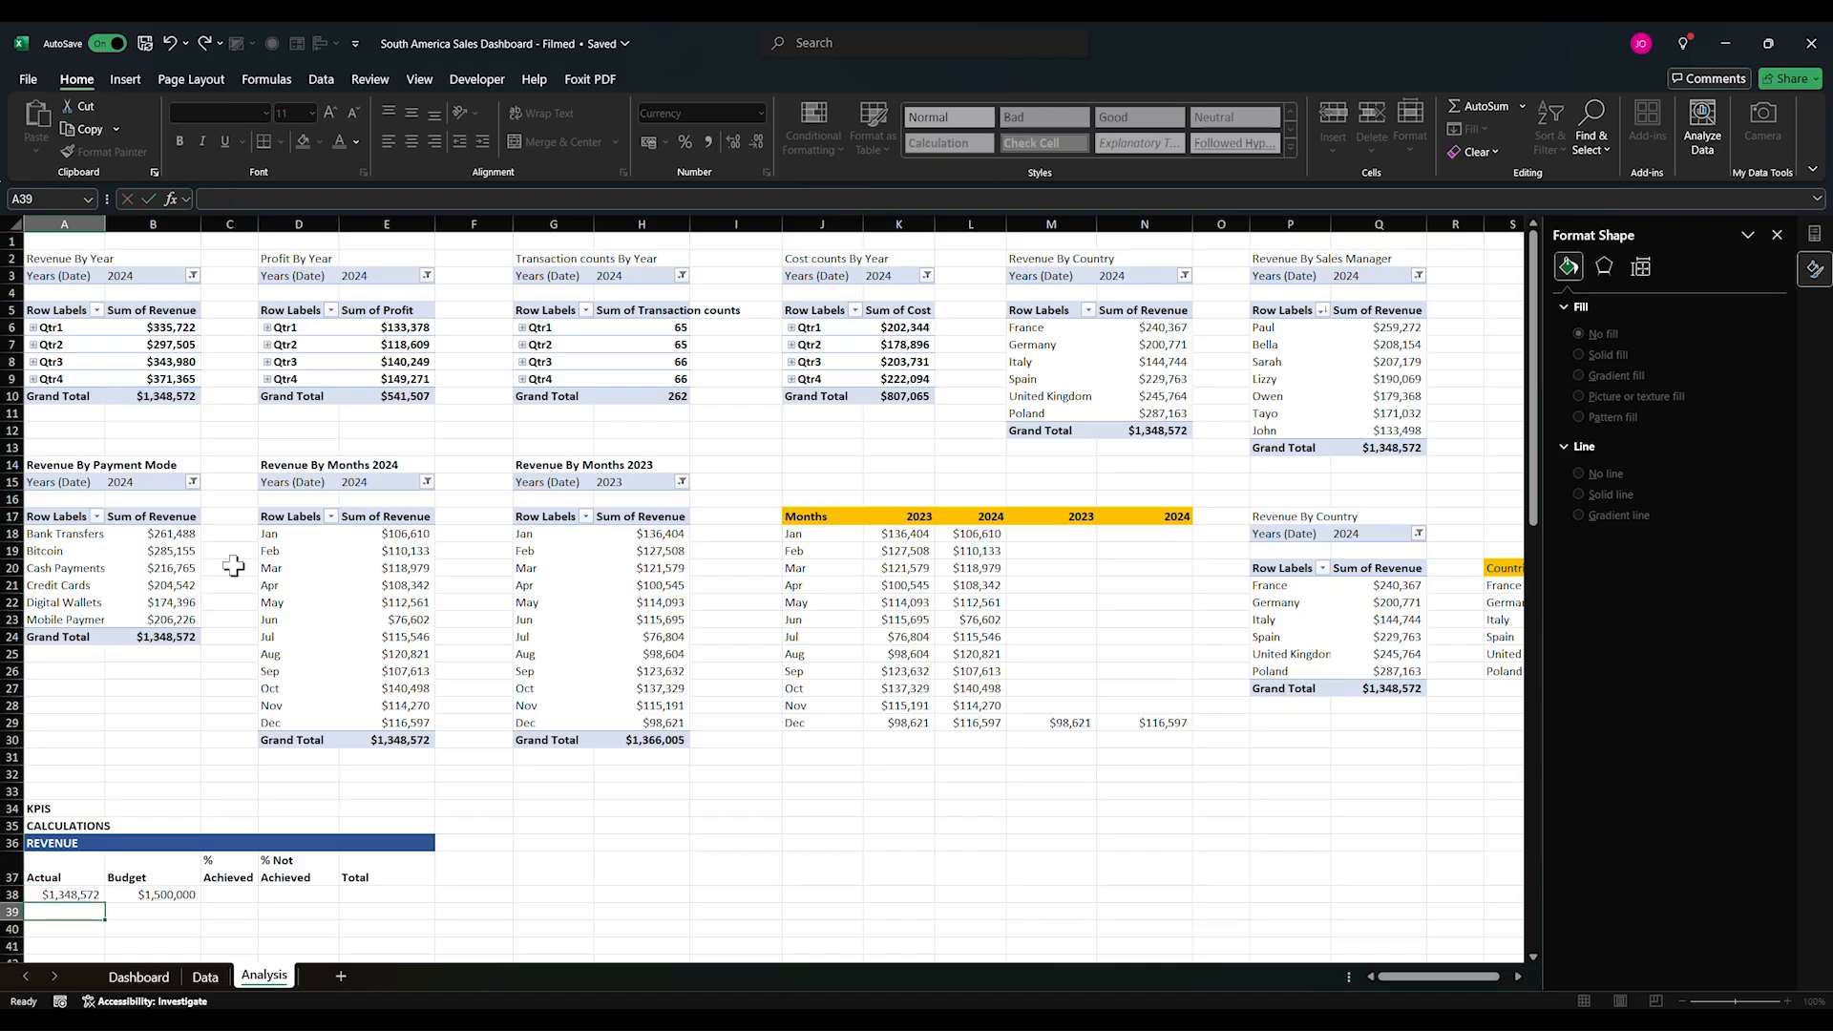
left_click(123, 948)
Step: Calculate the revenue % Achieved in cell C38 as actual divided by budget with =A38/B38
left_click(85, 899)
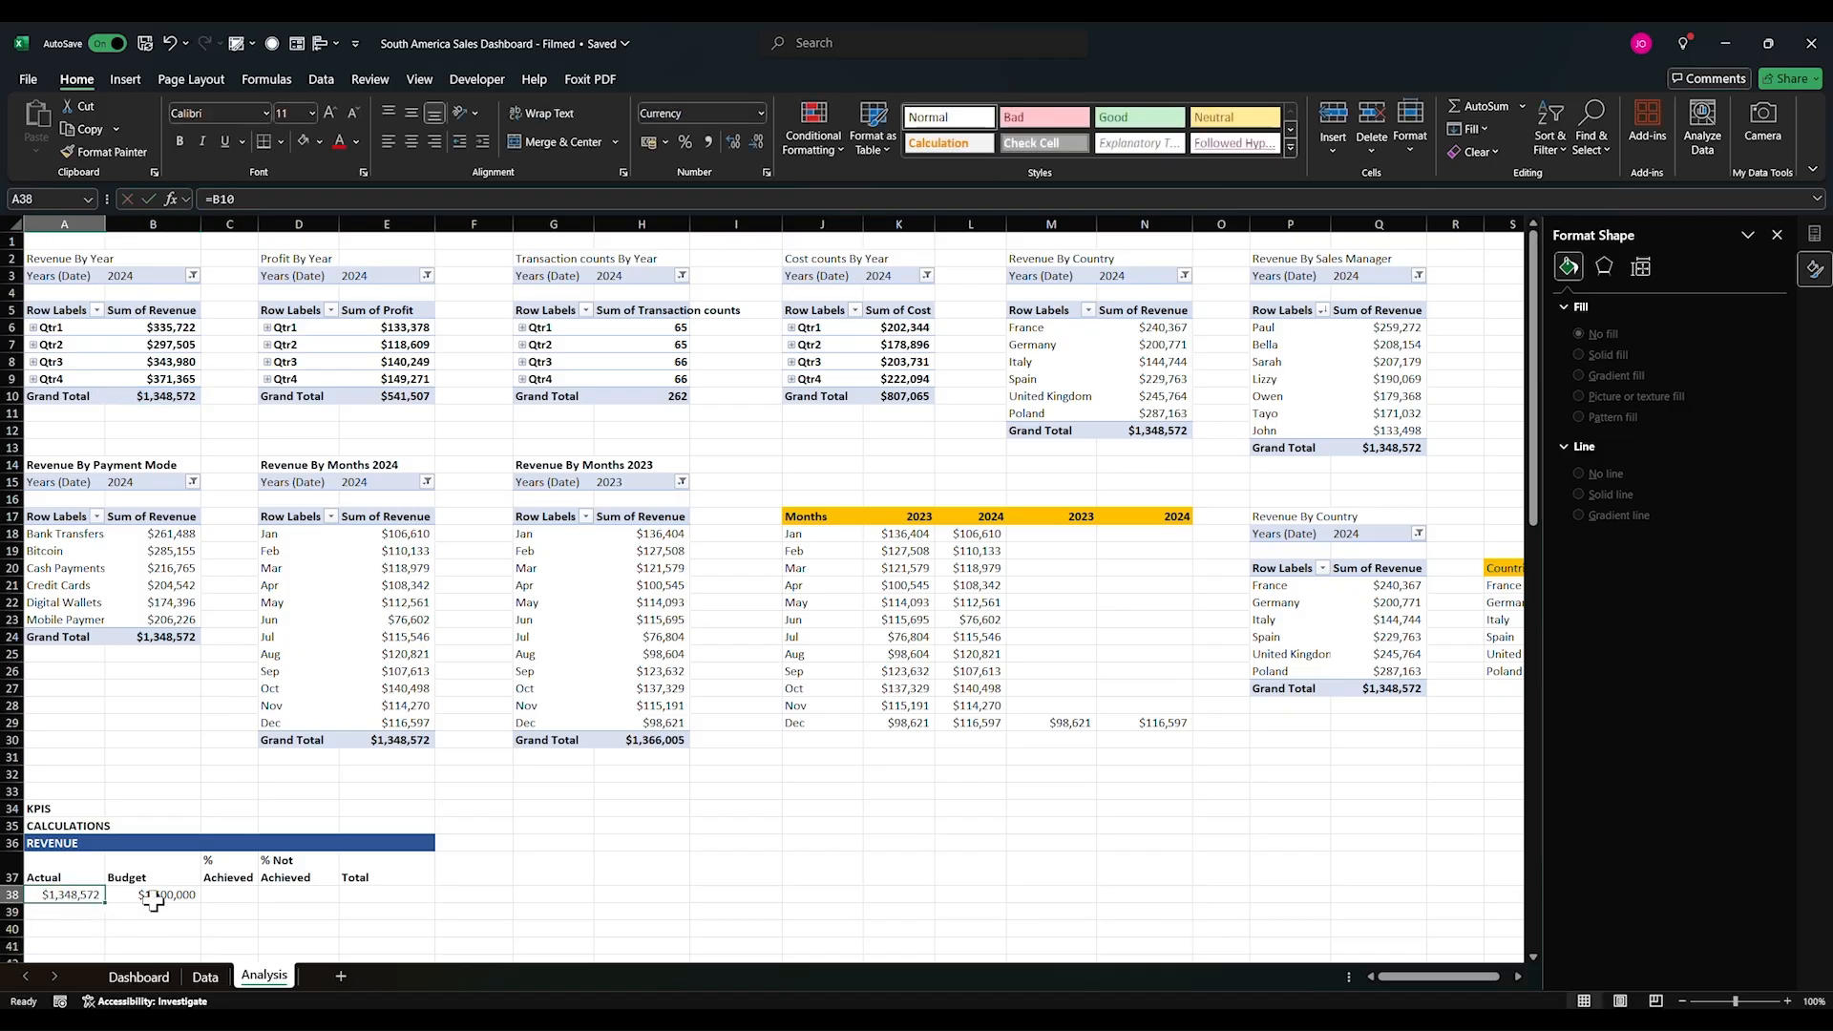
left_click(229, 900)
type("=")
left_click(94, 898)
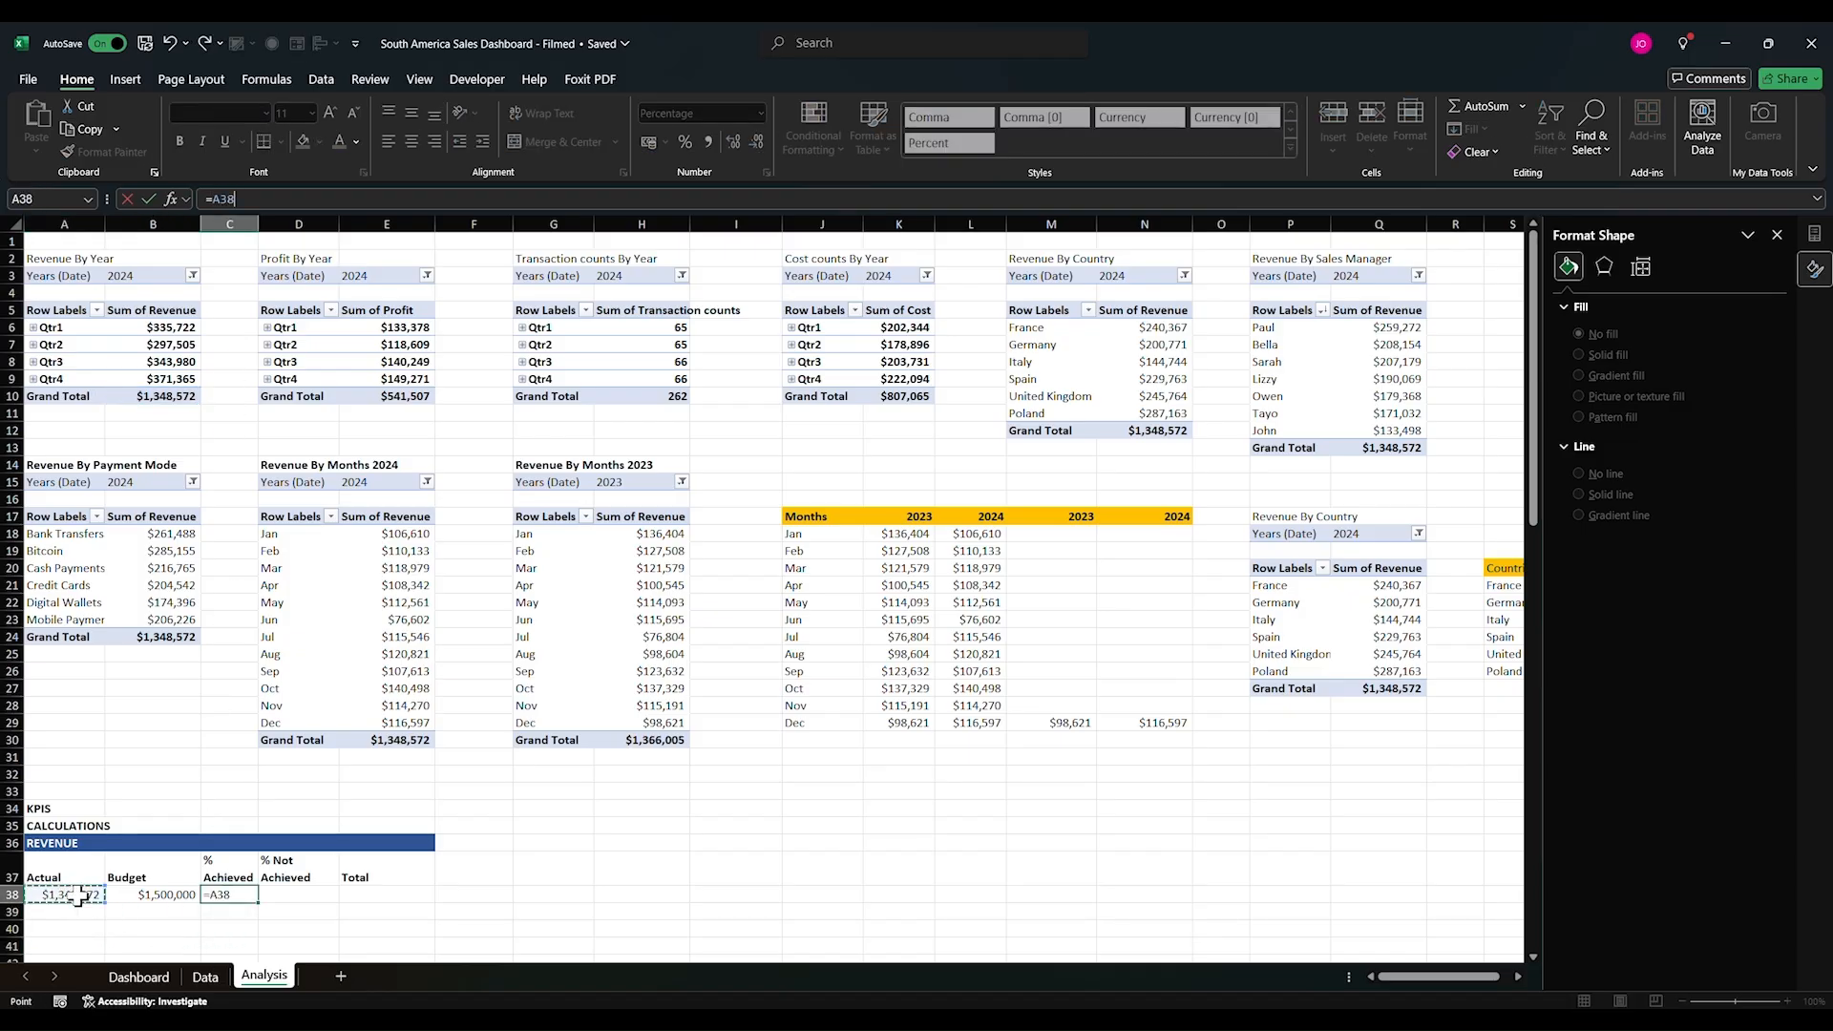
type("/")
left_click(161, 898)
key("Return")
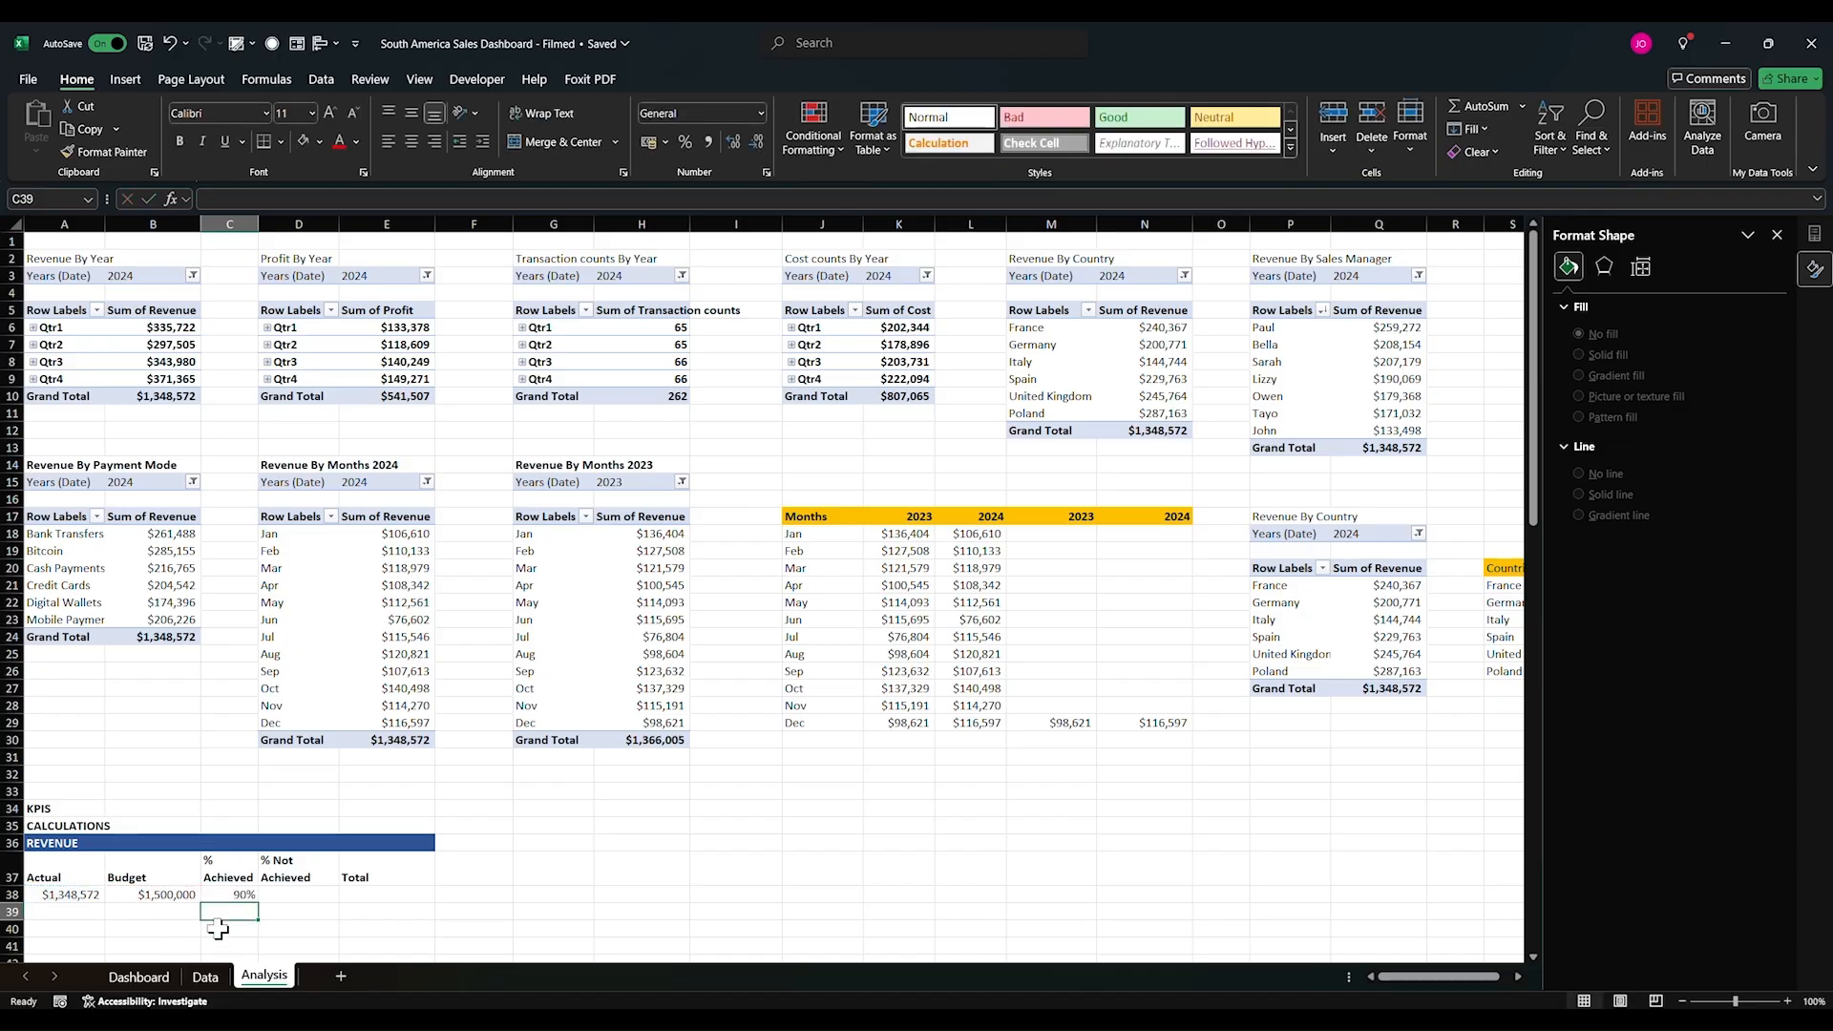
left_click(239, 895)
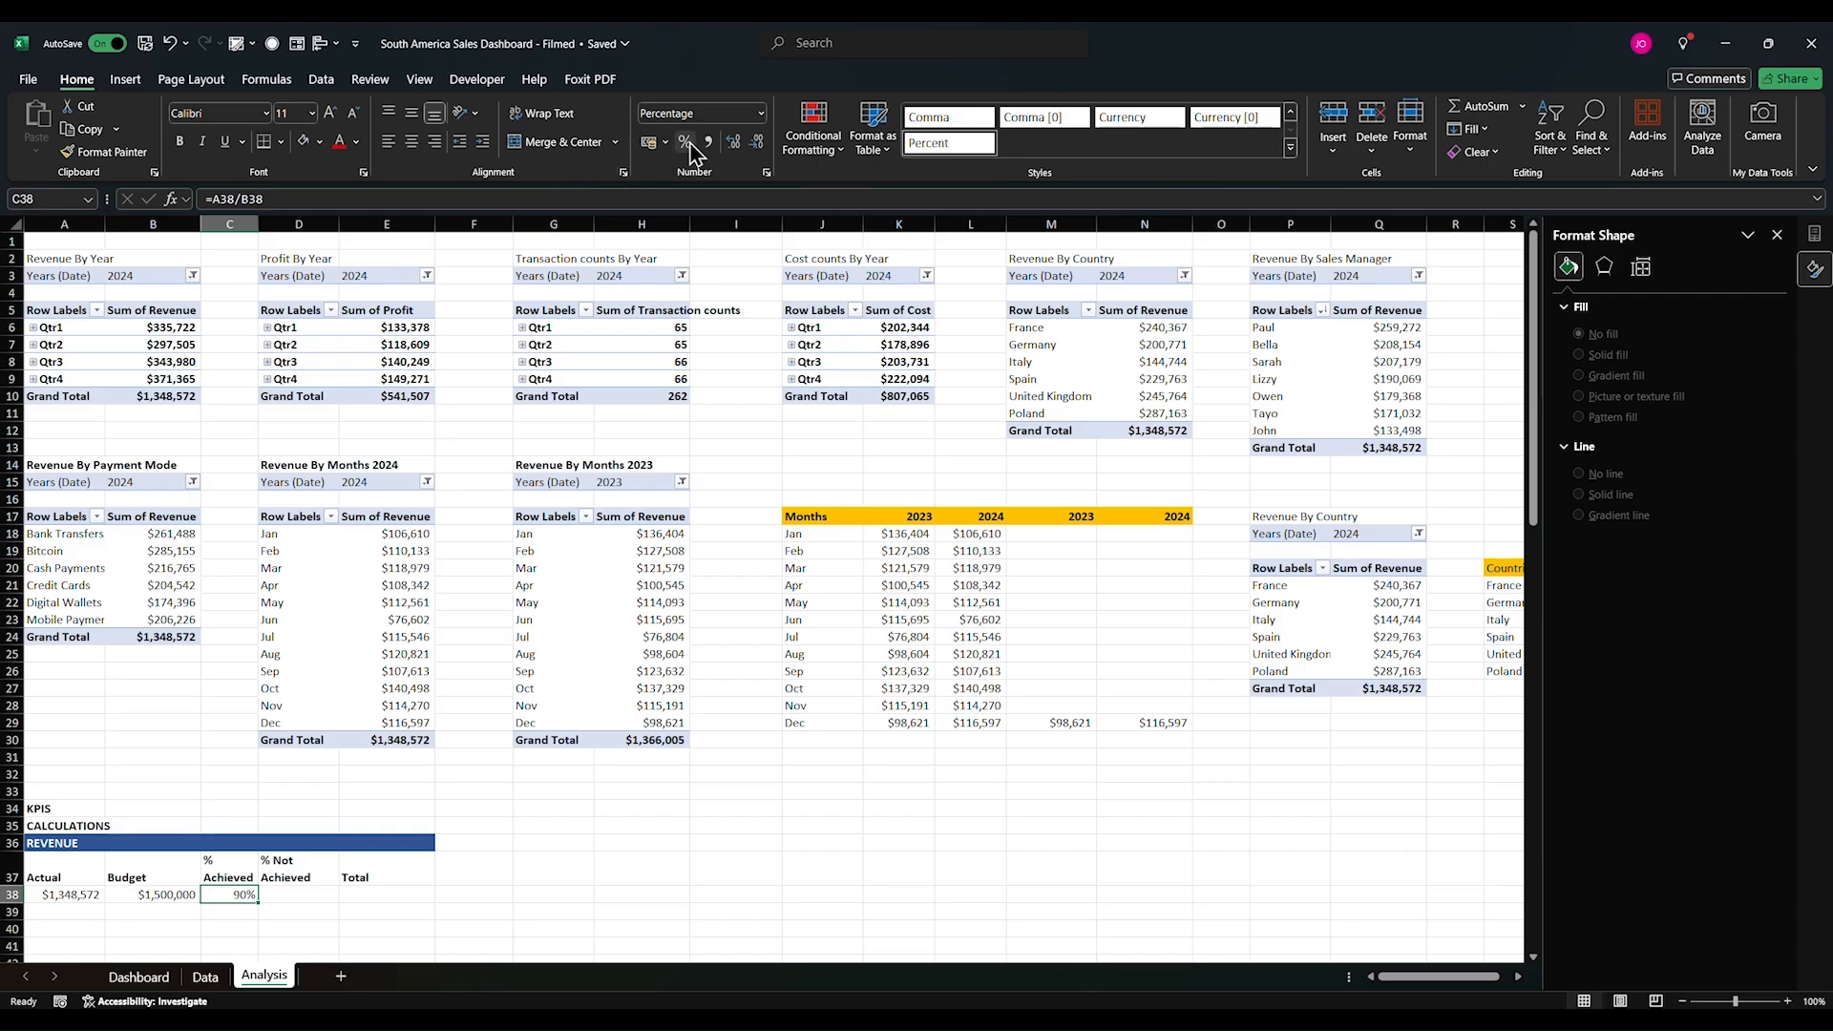
Step: Enter 100% as the revenue Total in cell E38
left_click(301, 900)
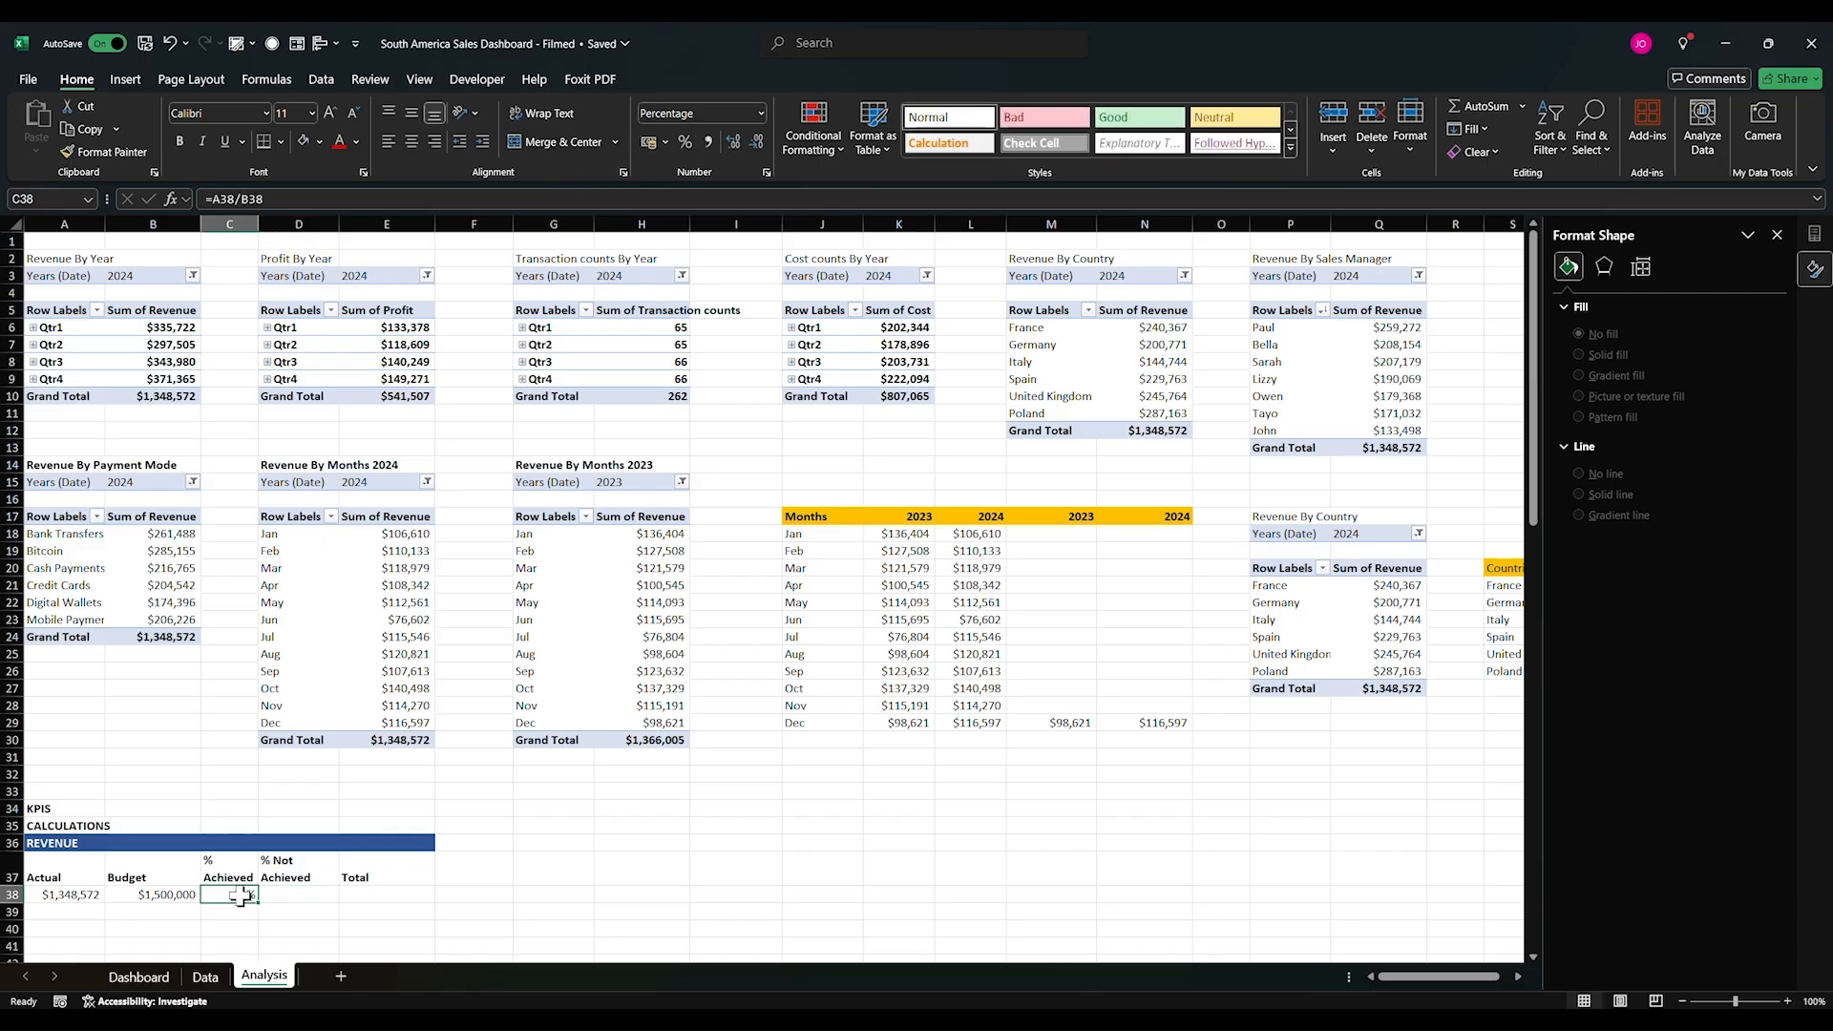
left_click(372, 898)
type("10")
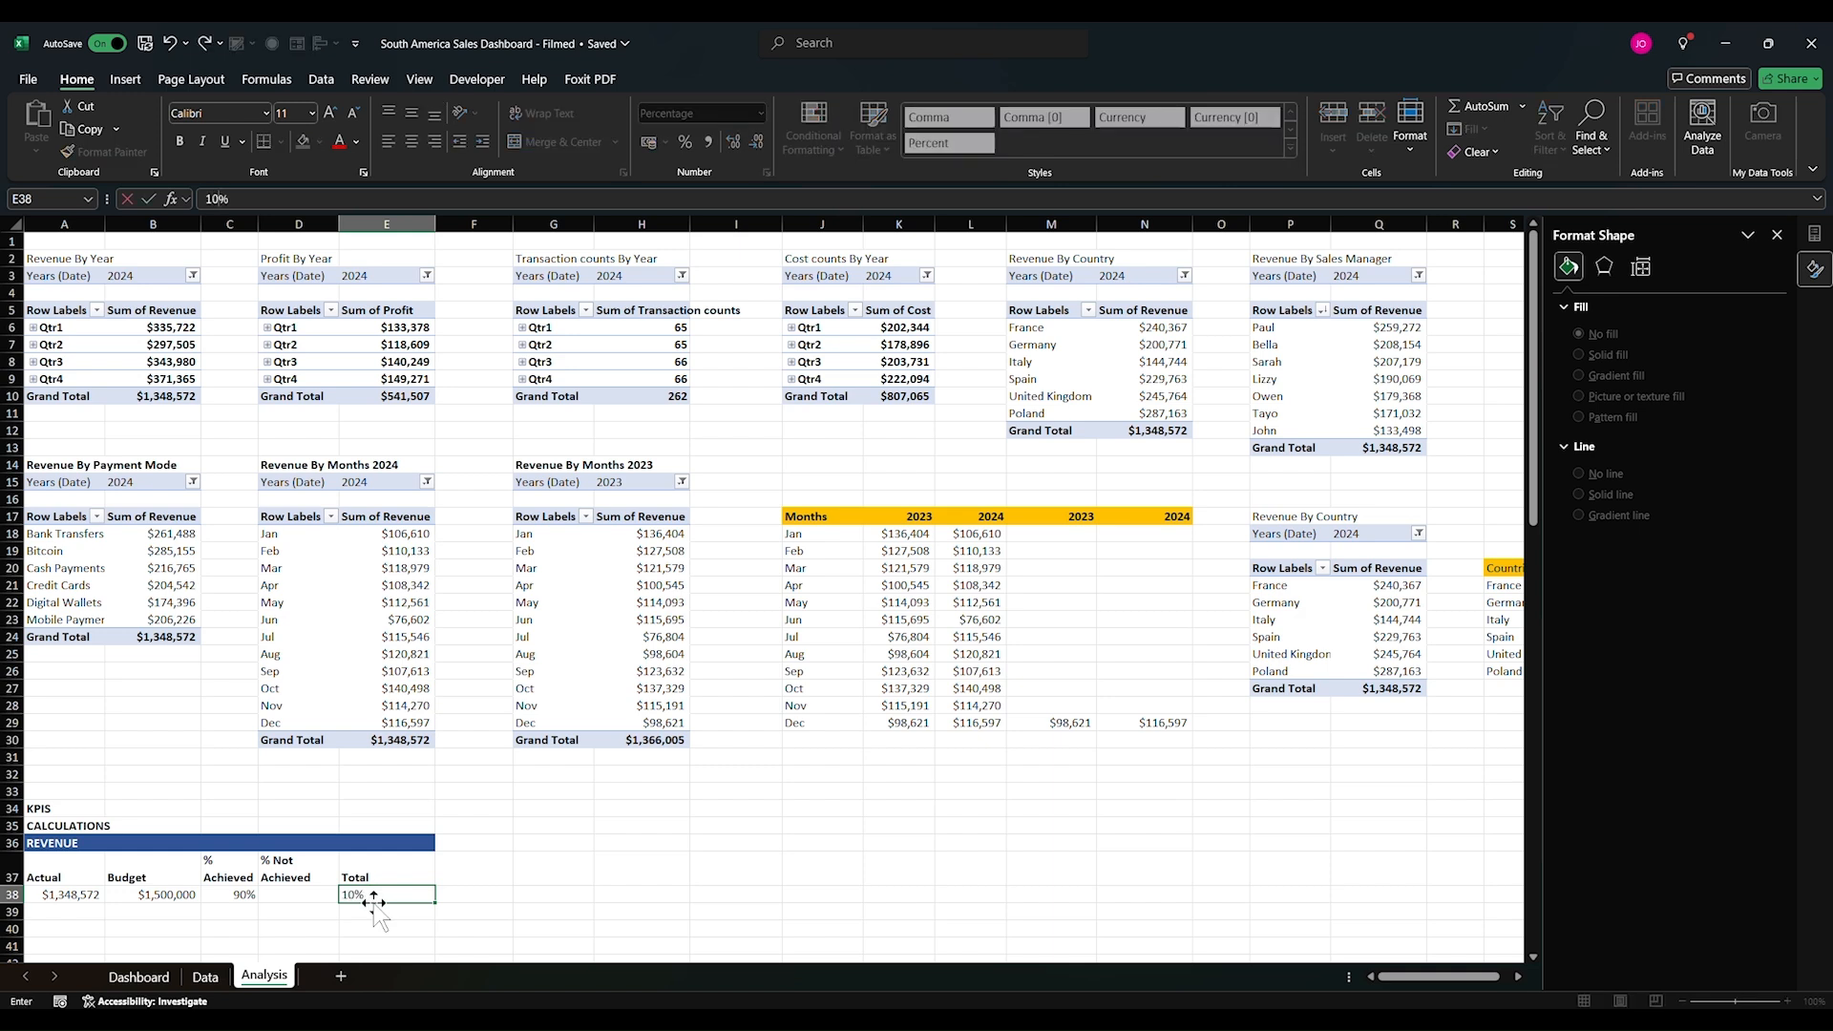
type("0")
key("Return")
Step: Calculate the revenue % Not Achieved in cell D38 as total minus achieved with =E38-C38
left_click(297, 895)
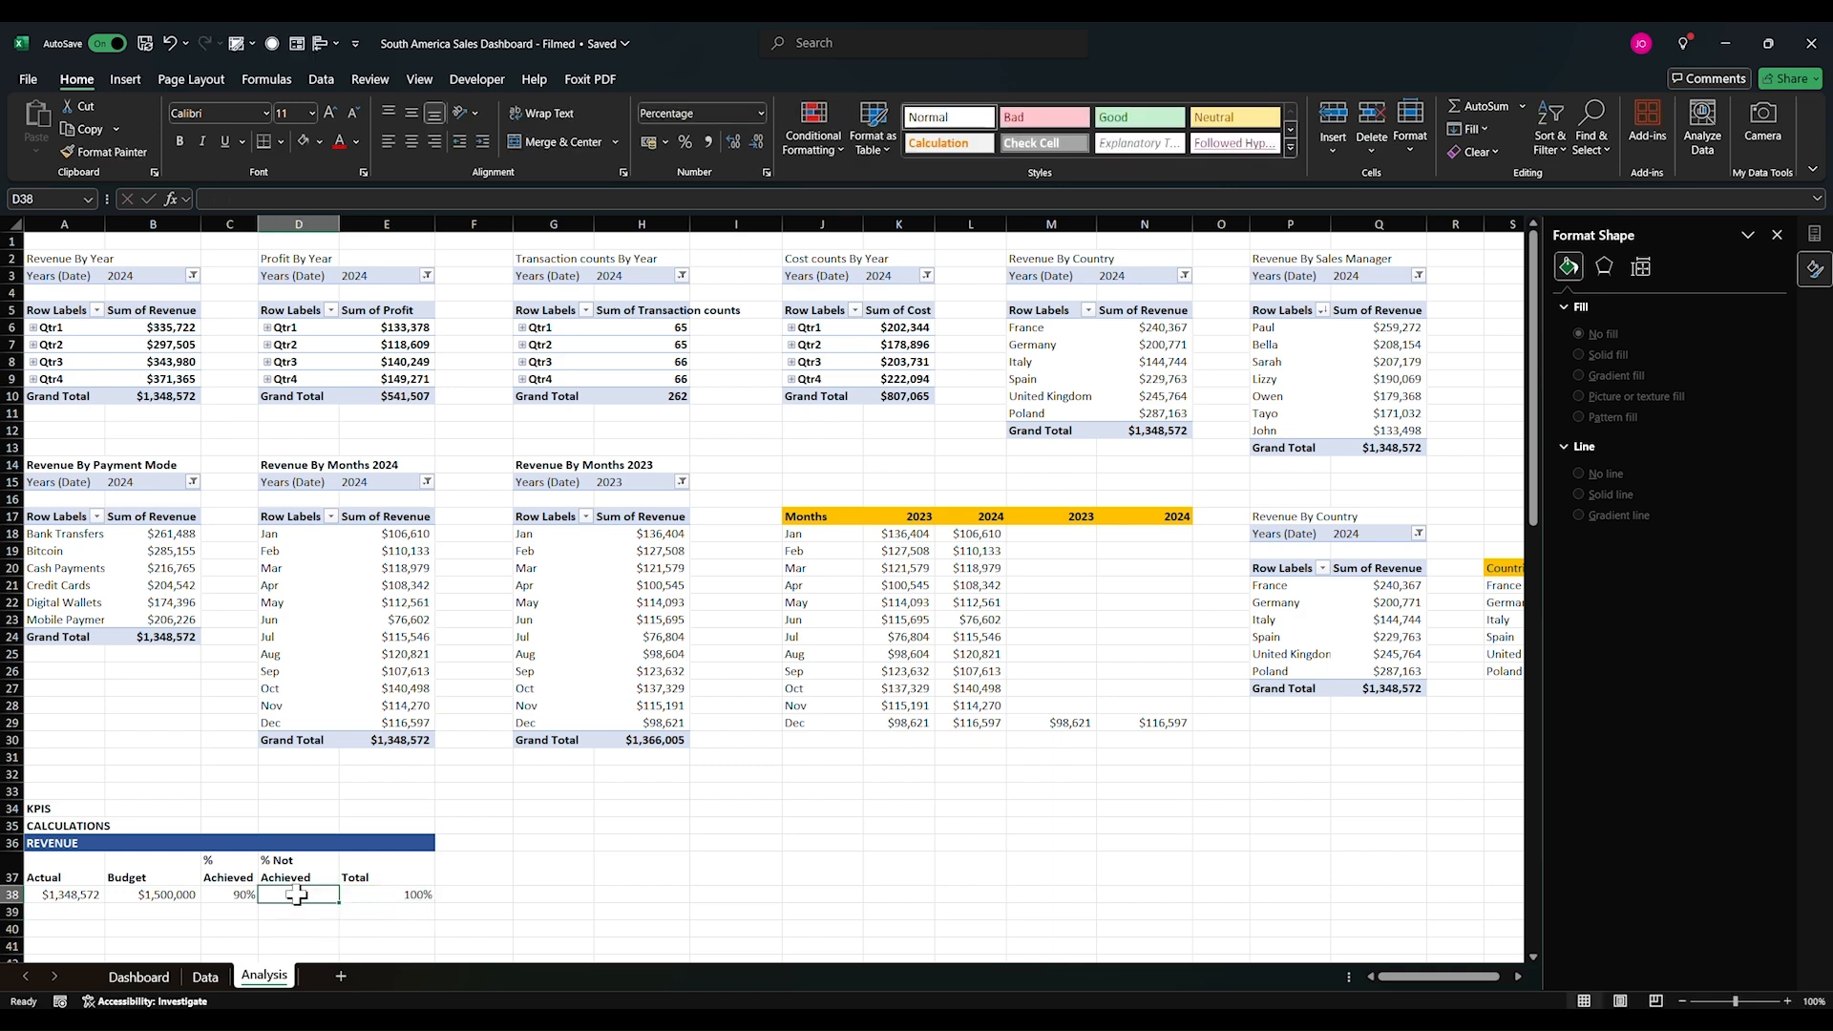
type("=")
left_click(368, 894)
type("-")
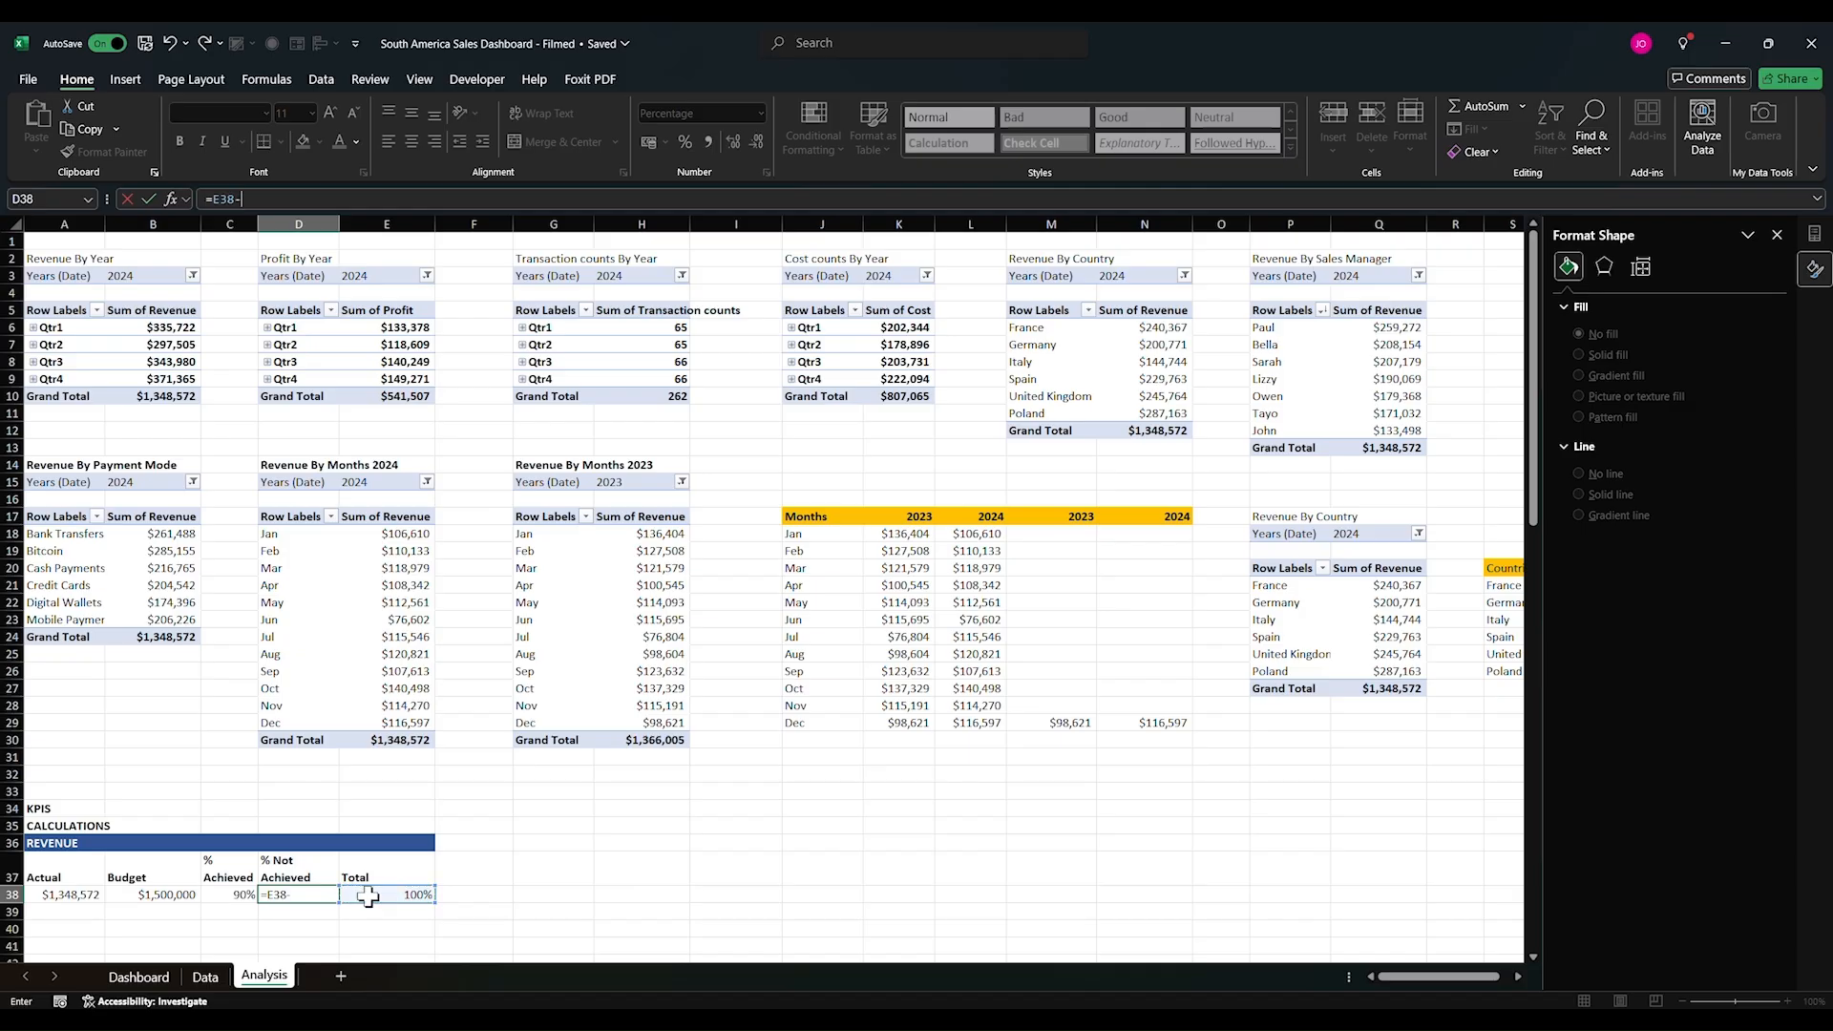
left_click(253, 895)
key("Return")
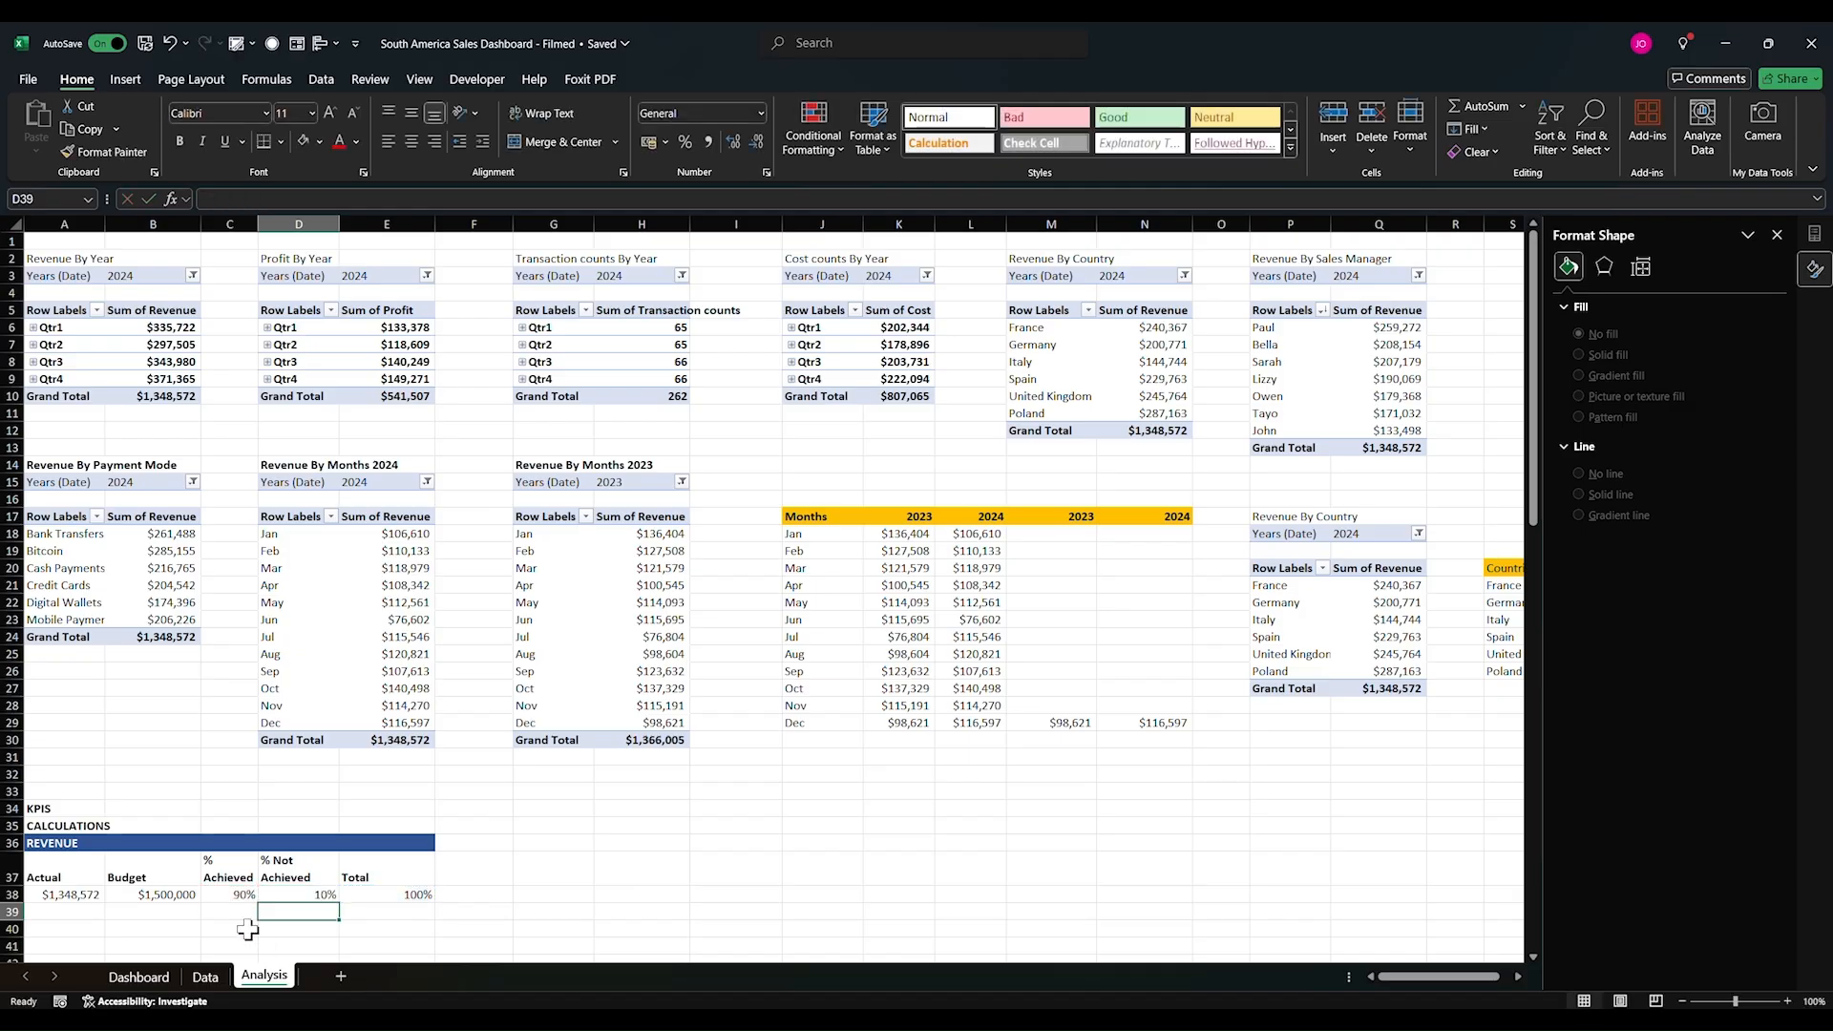
left_click(315, 895)
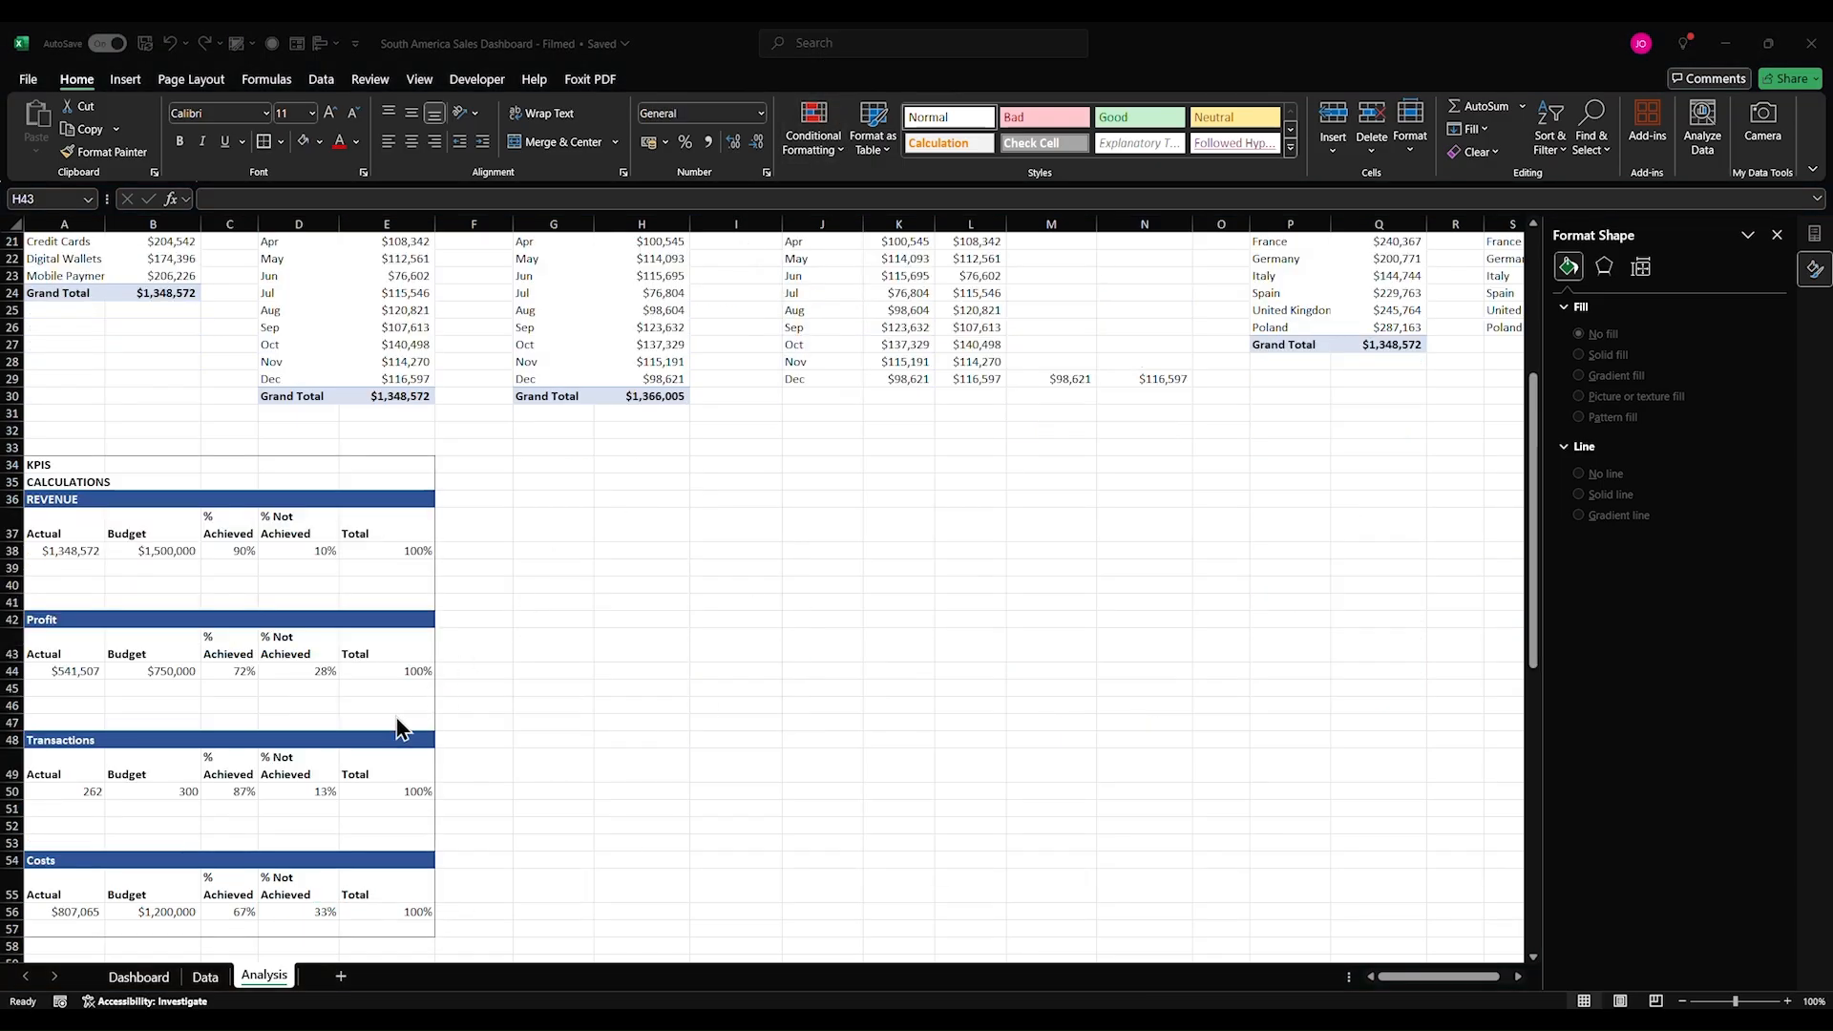
left_click(229, 704)
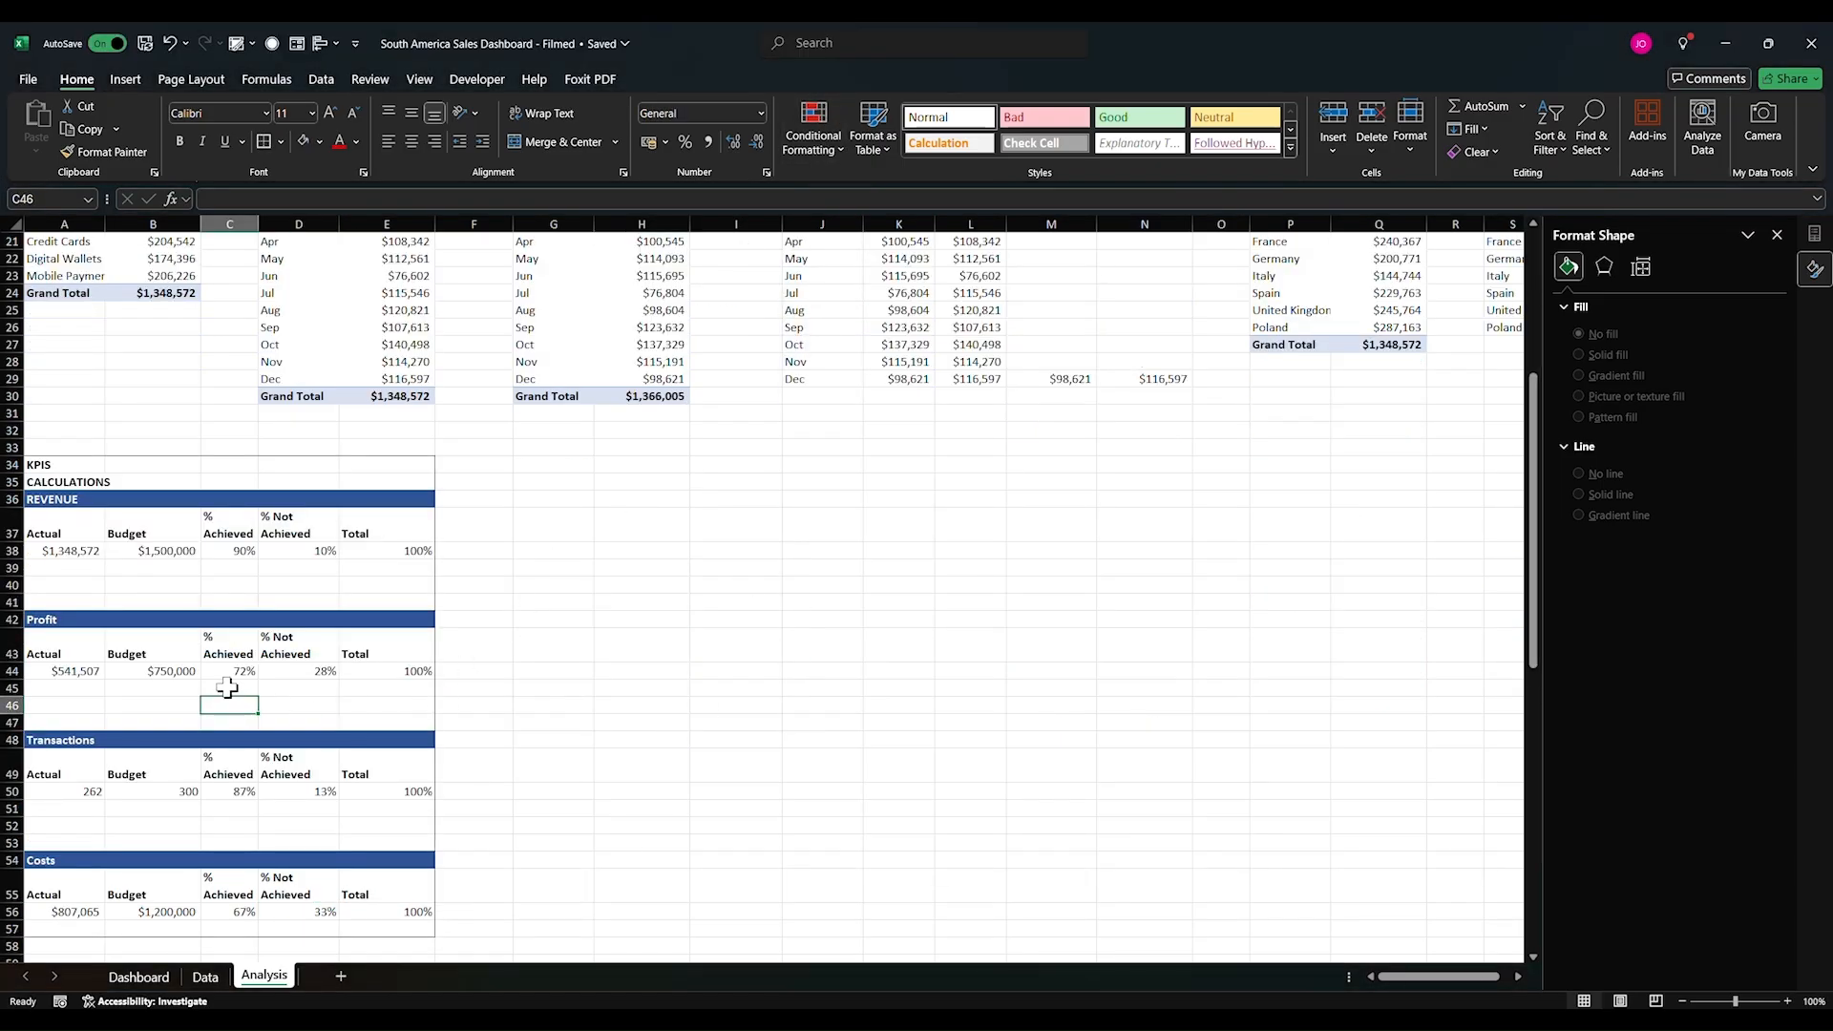
left_click(177, 680)
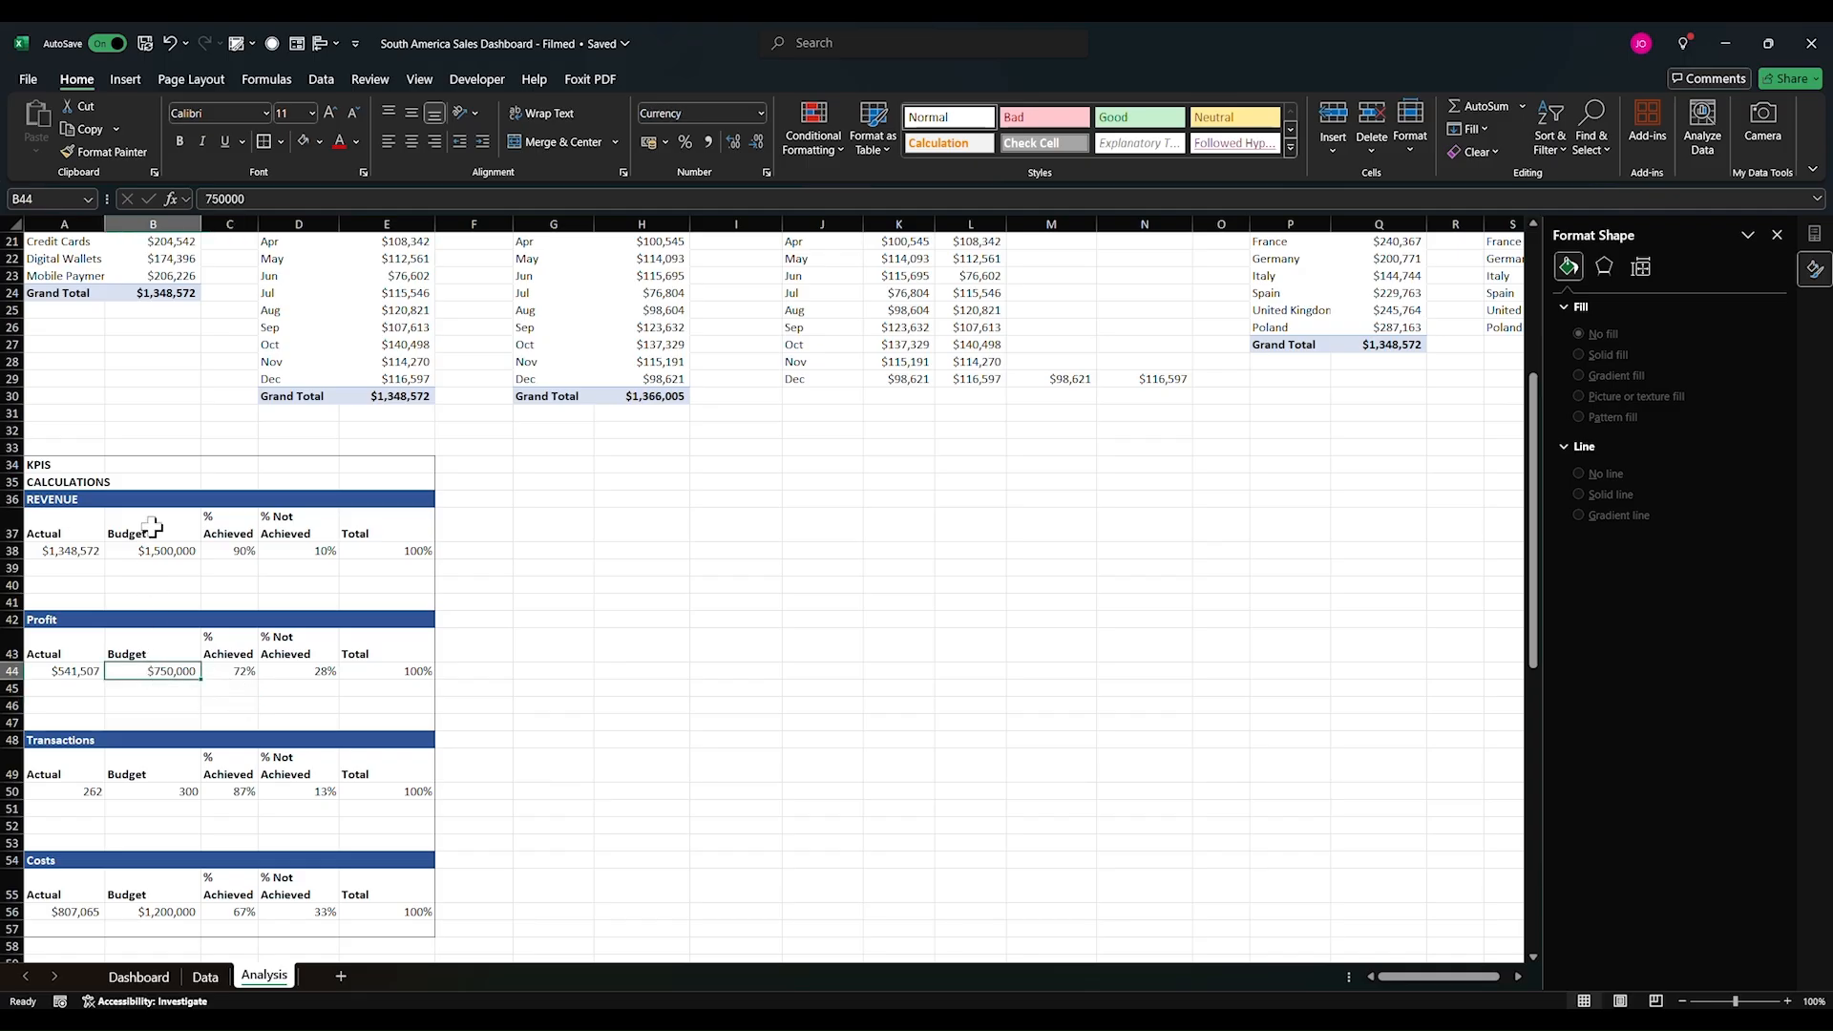
left_click_drag(148, 532, 155, 948)
left_click_drag(43, 533, 67, 914)
left_click_drag(232, 523, 442, 888)
left_click(602, 733)
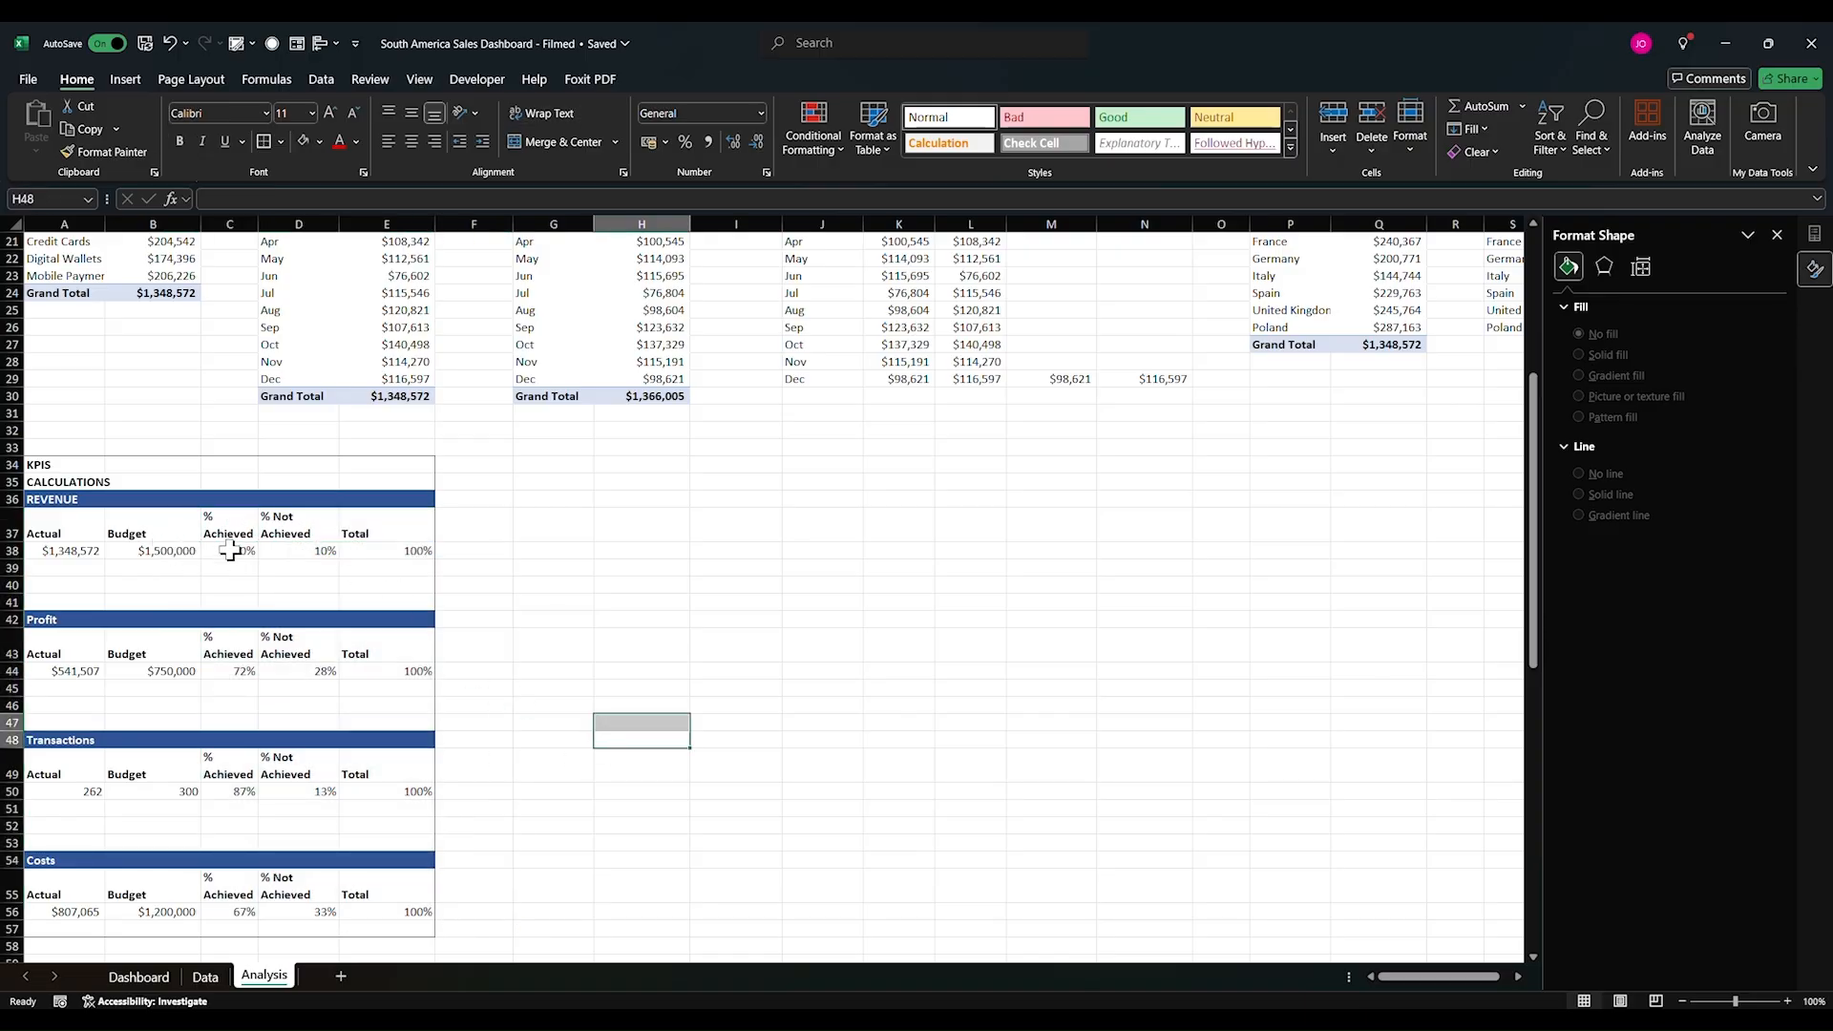
Step: Insert a doughnut chart of the revenue % Achieved and % Not Achieved values in C37:D38
left_click_drag(229, 531, 315, 552)
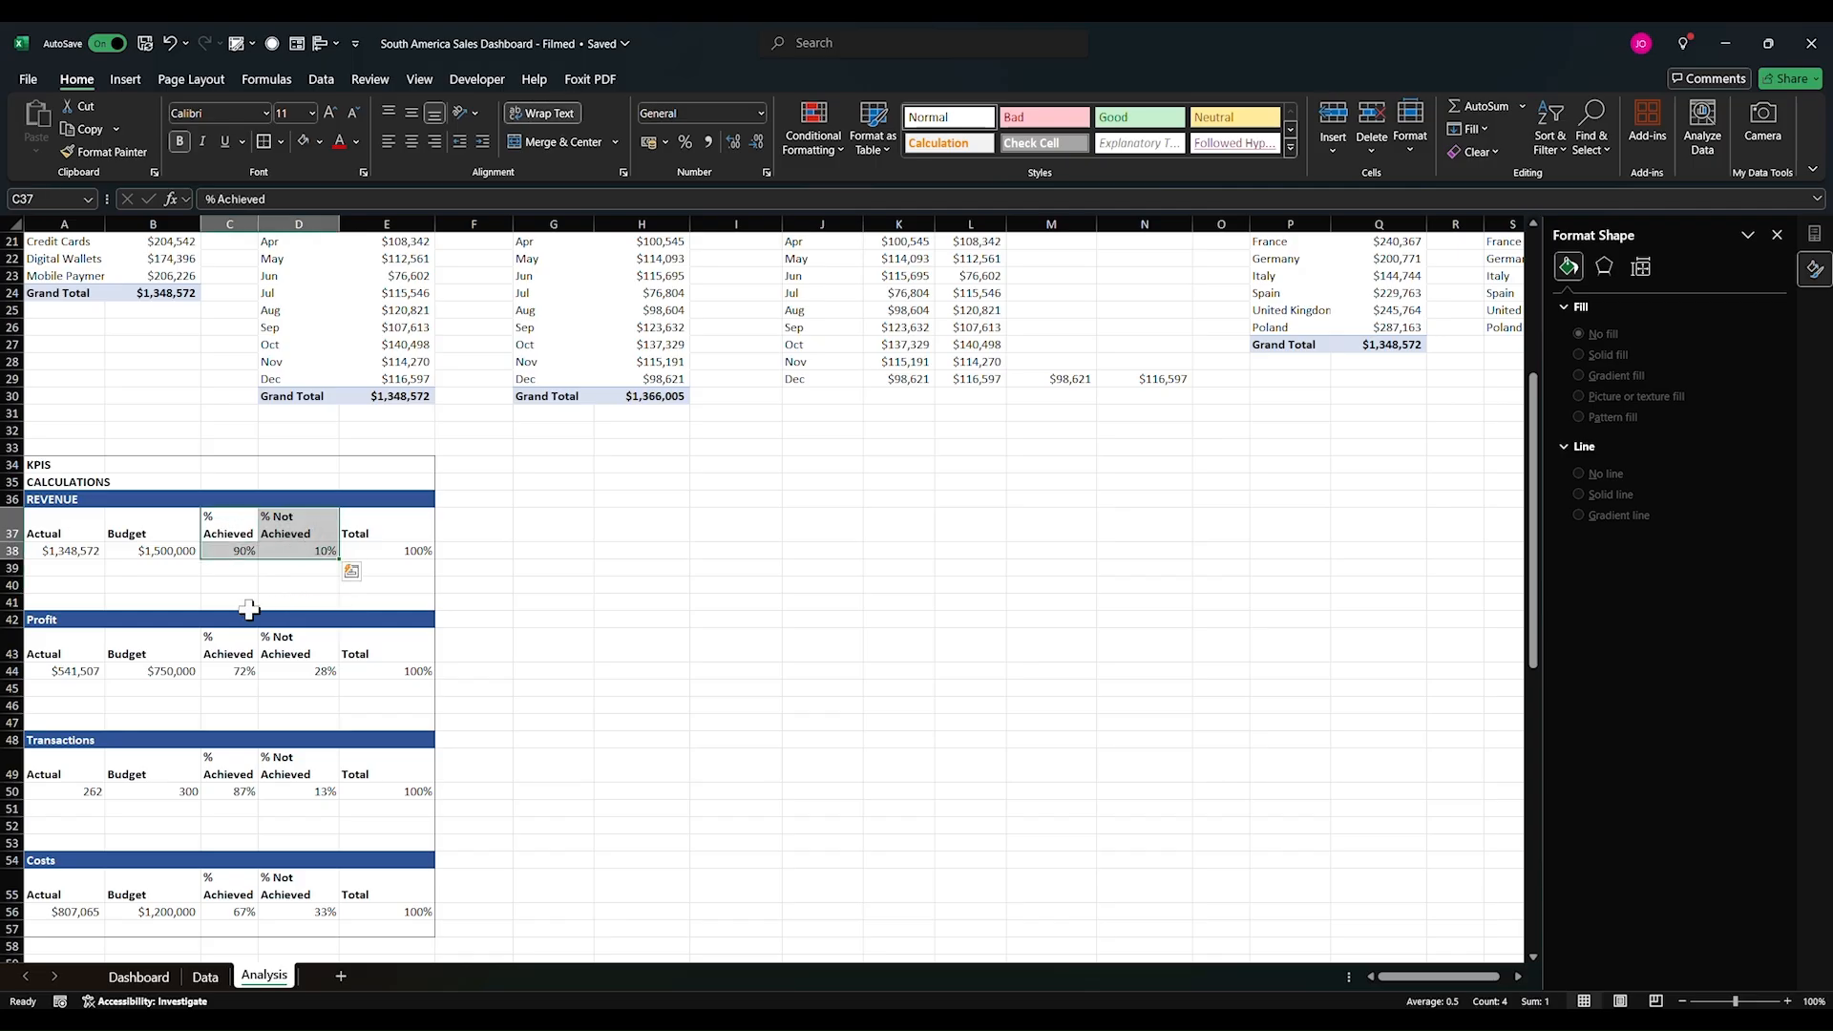
left_click(134, 83)
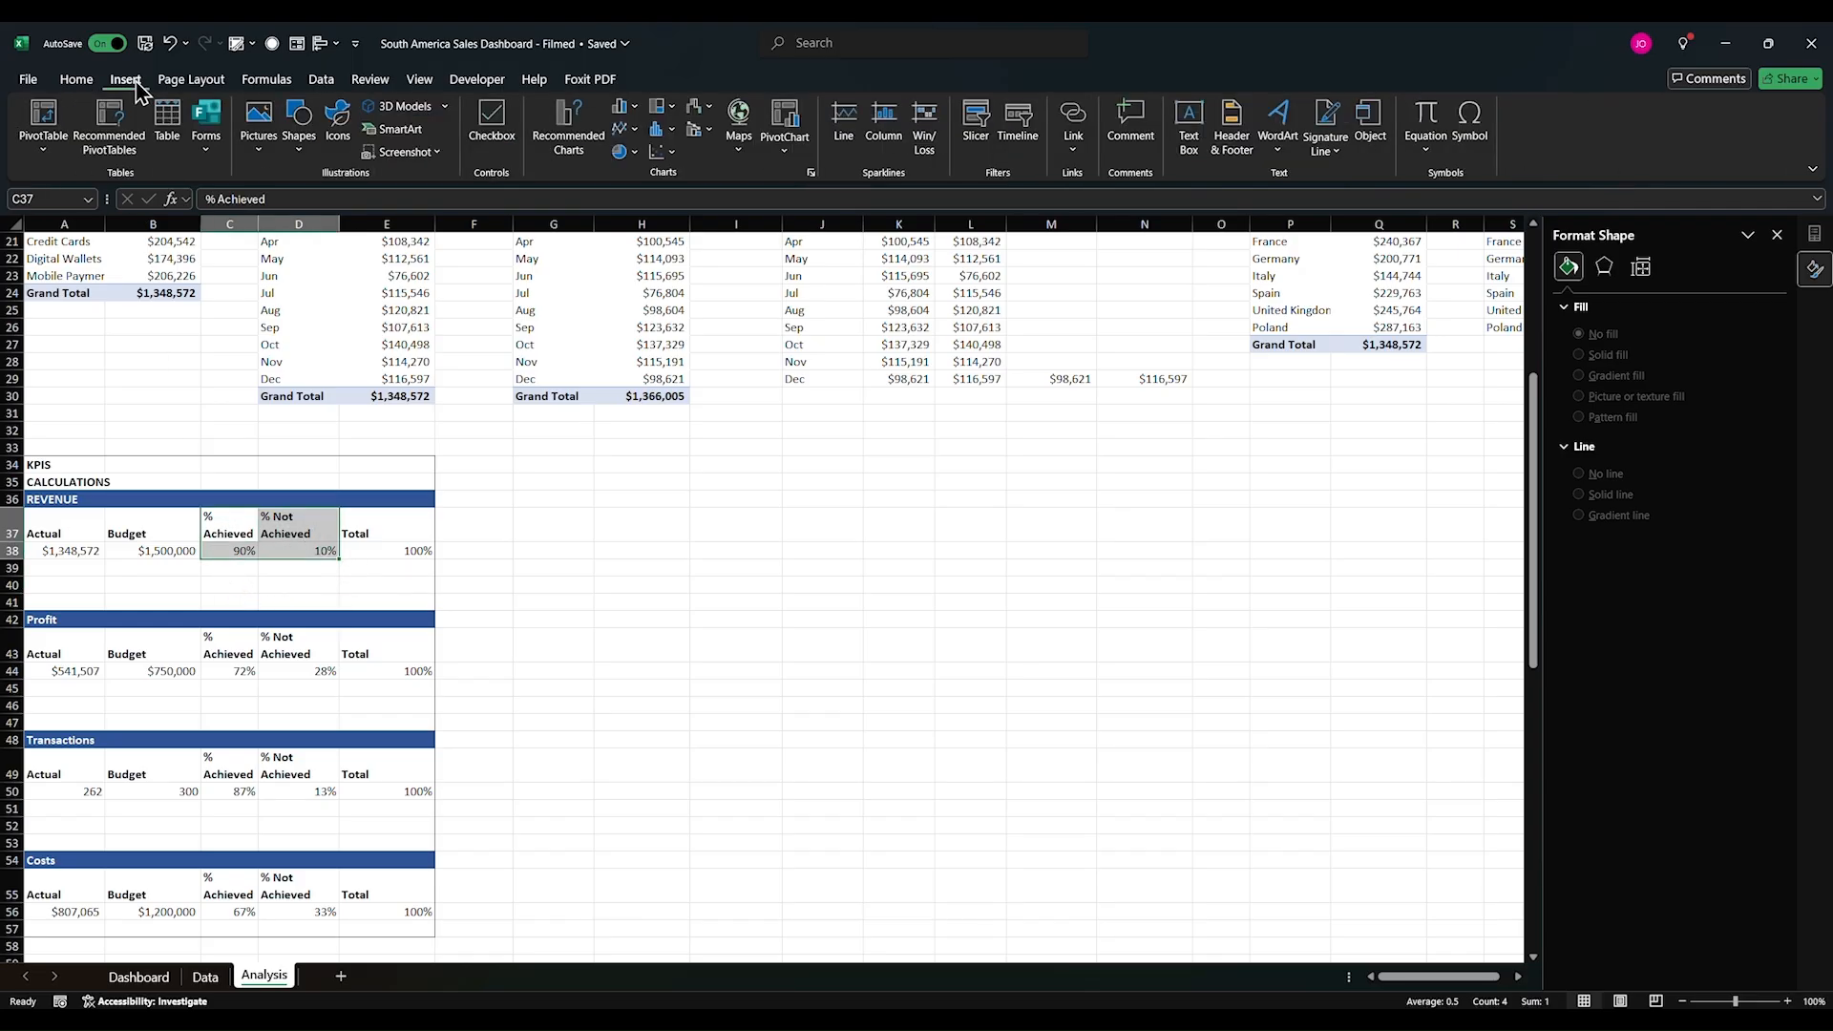
left_click(604, 158)
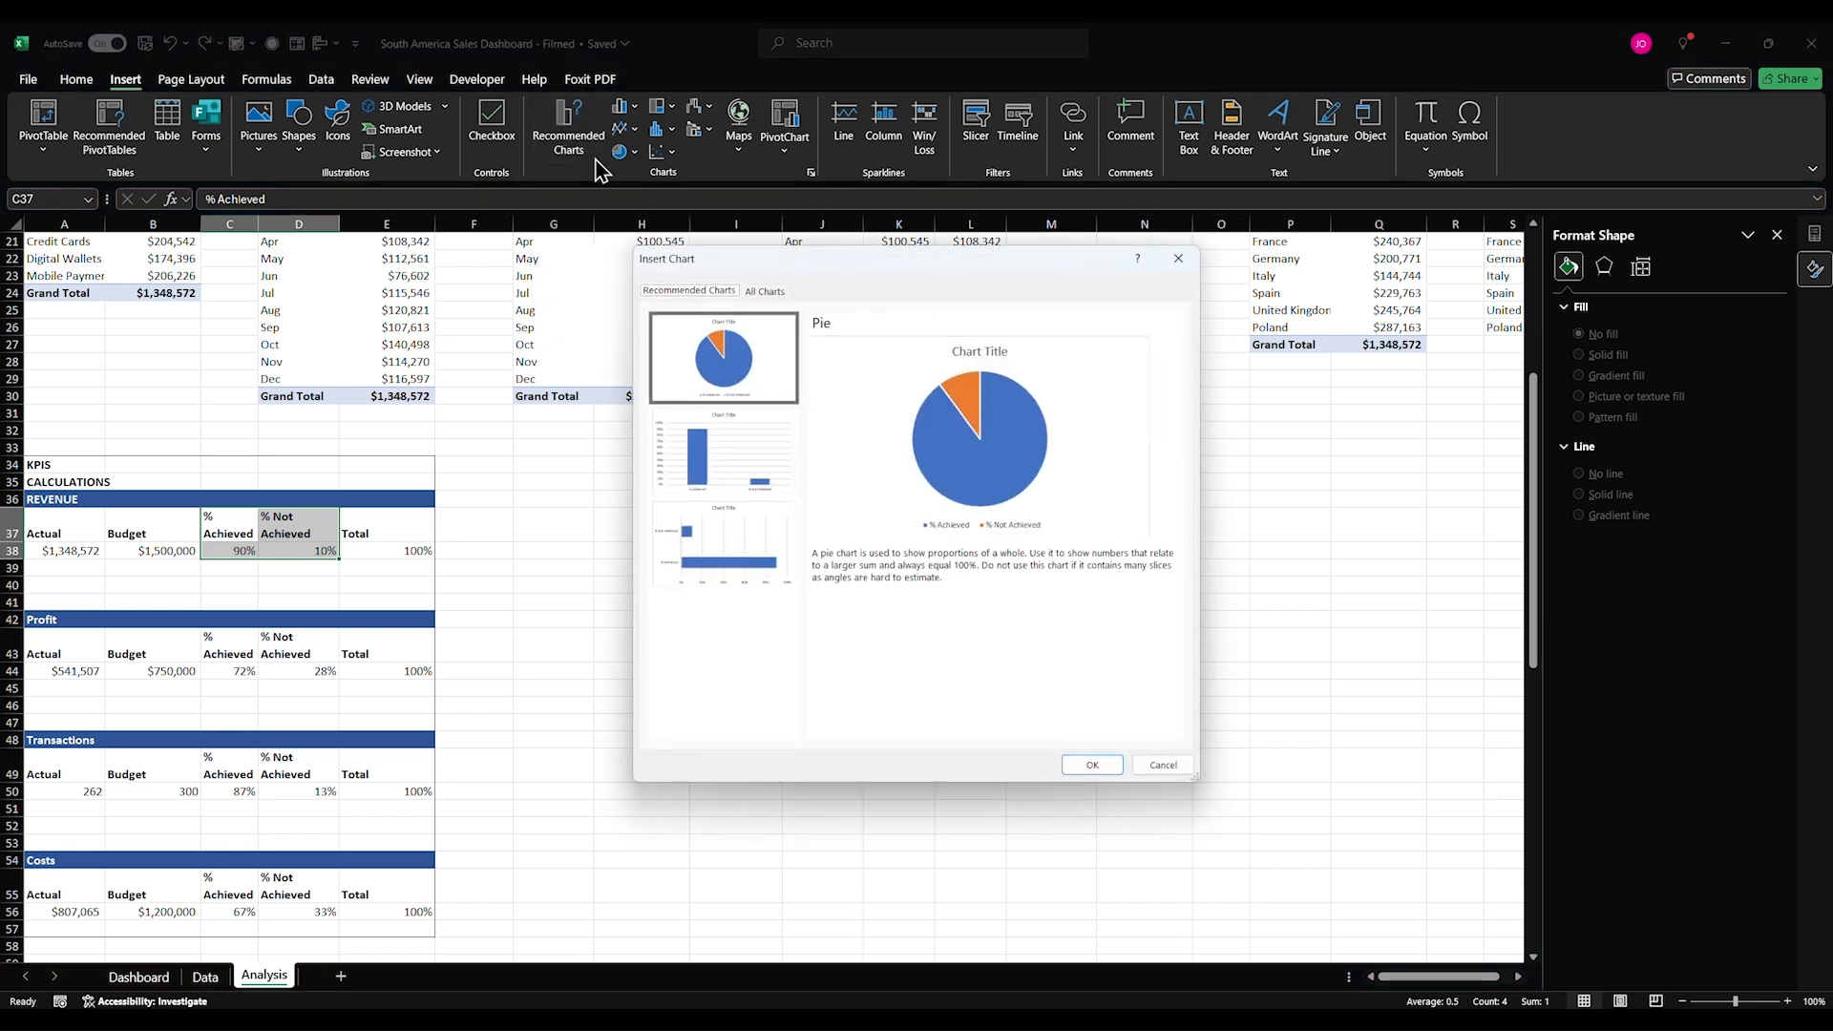
left_click(763, 293)
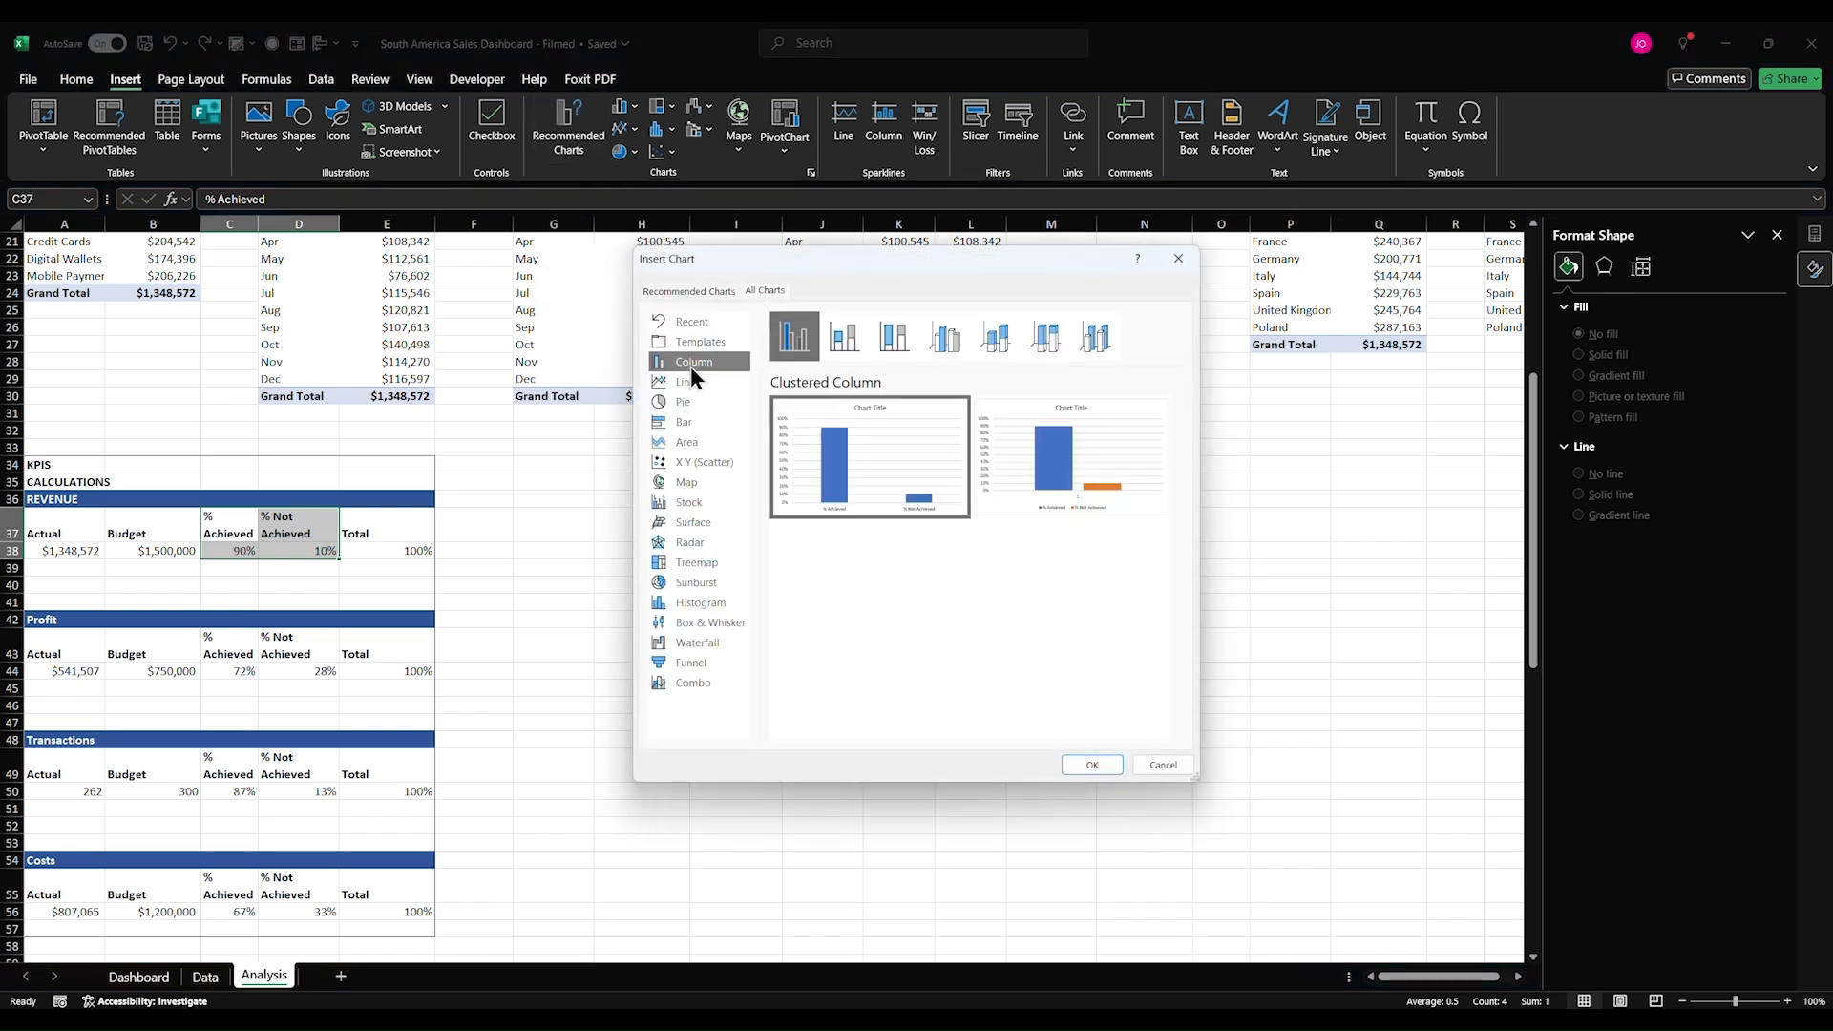
left_click(685, 401)
left_click(996, 348)
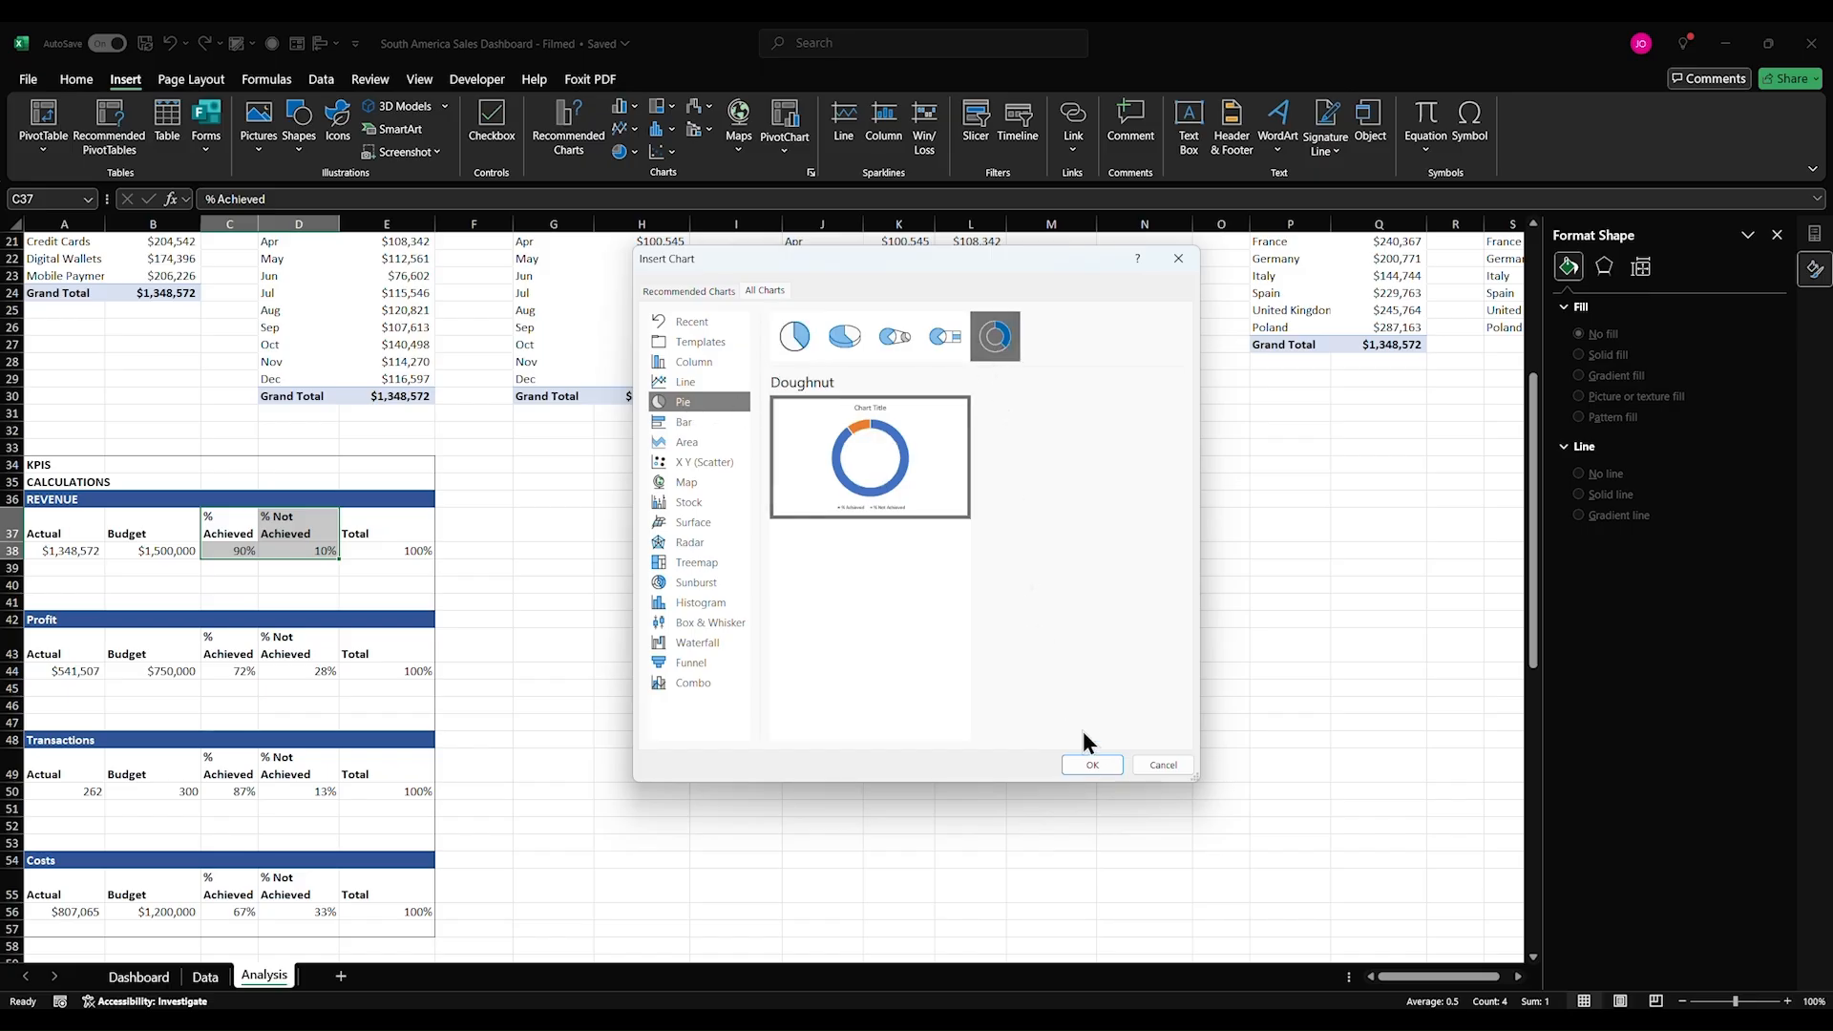
left_click(1090, 765)
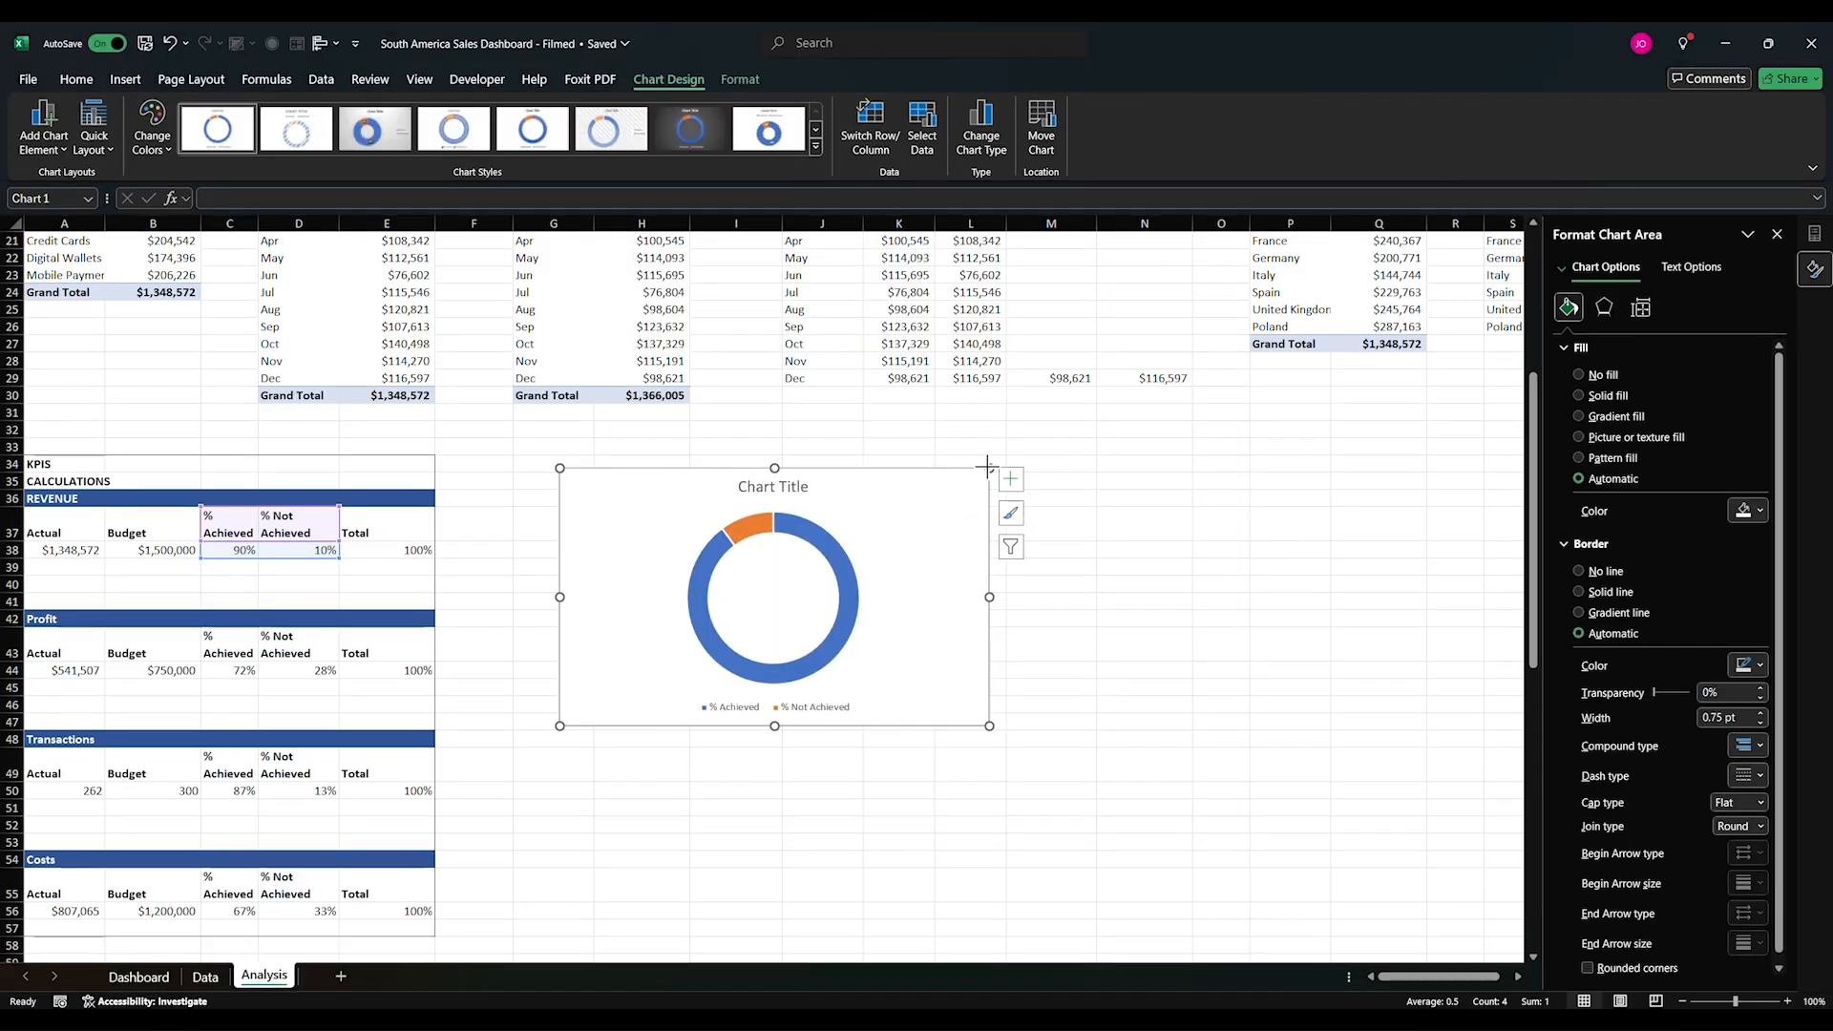
Step: Shrink the revenue doughnut chart to a small square and delete its title and legend
left_click_drag(987, 466, 729, 552)
left_click(654, 571)
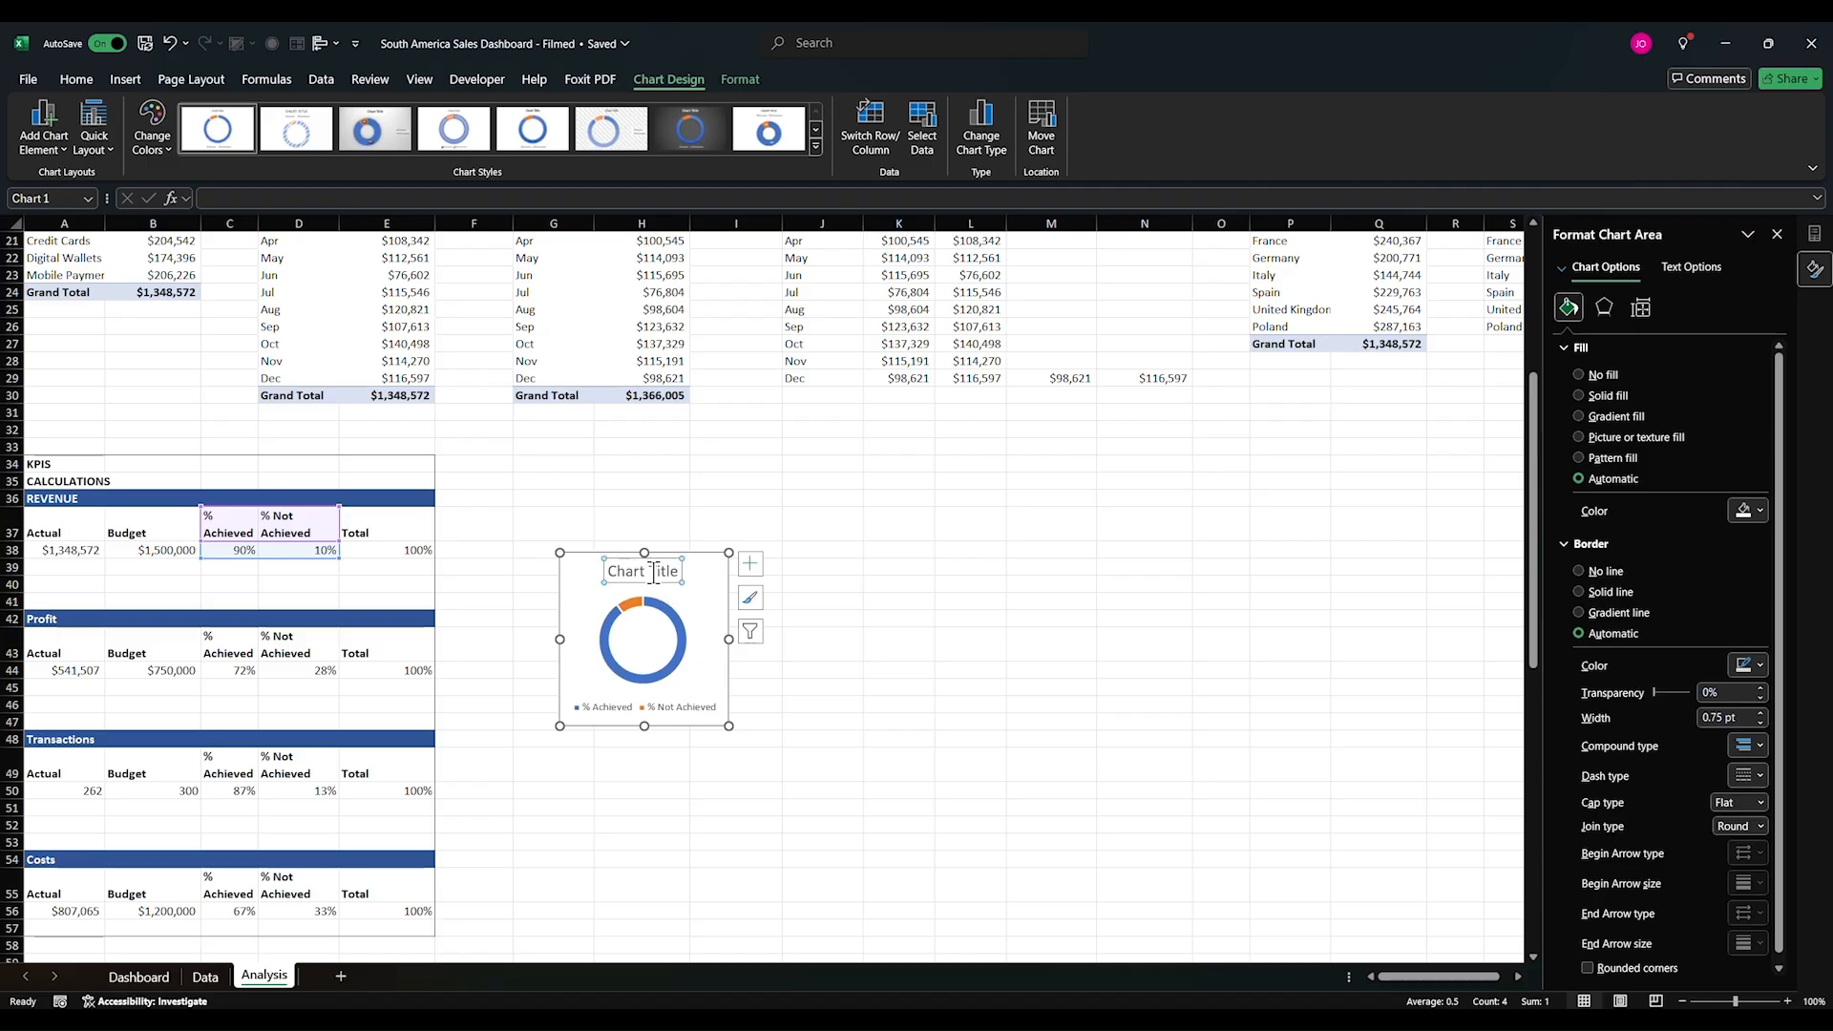
key("Delete")
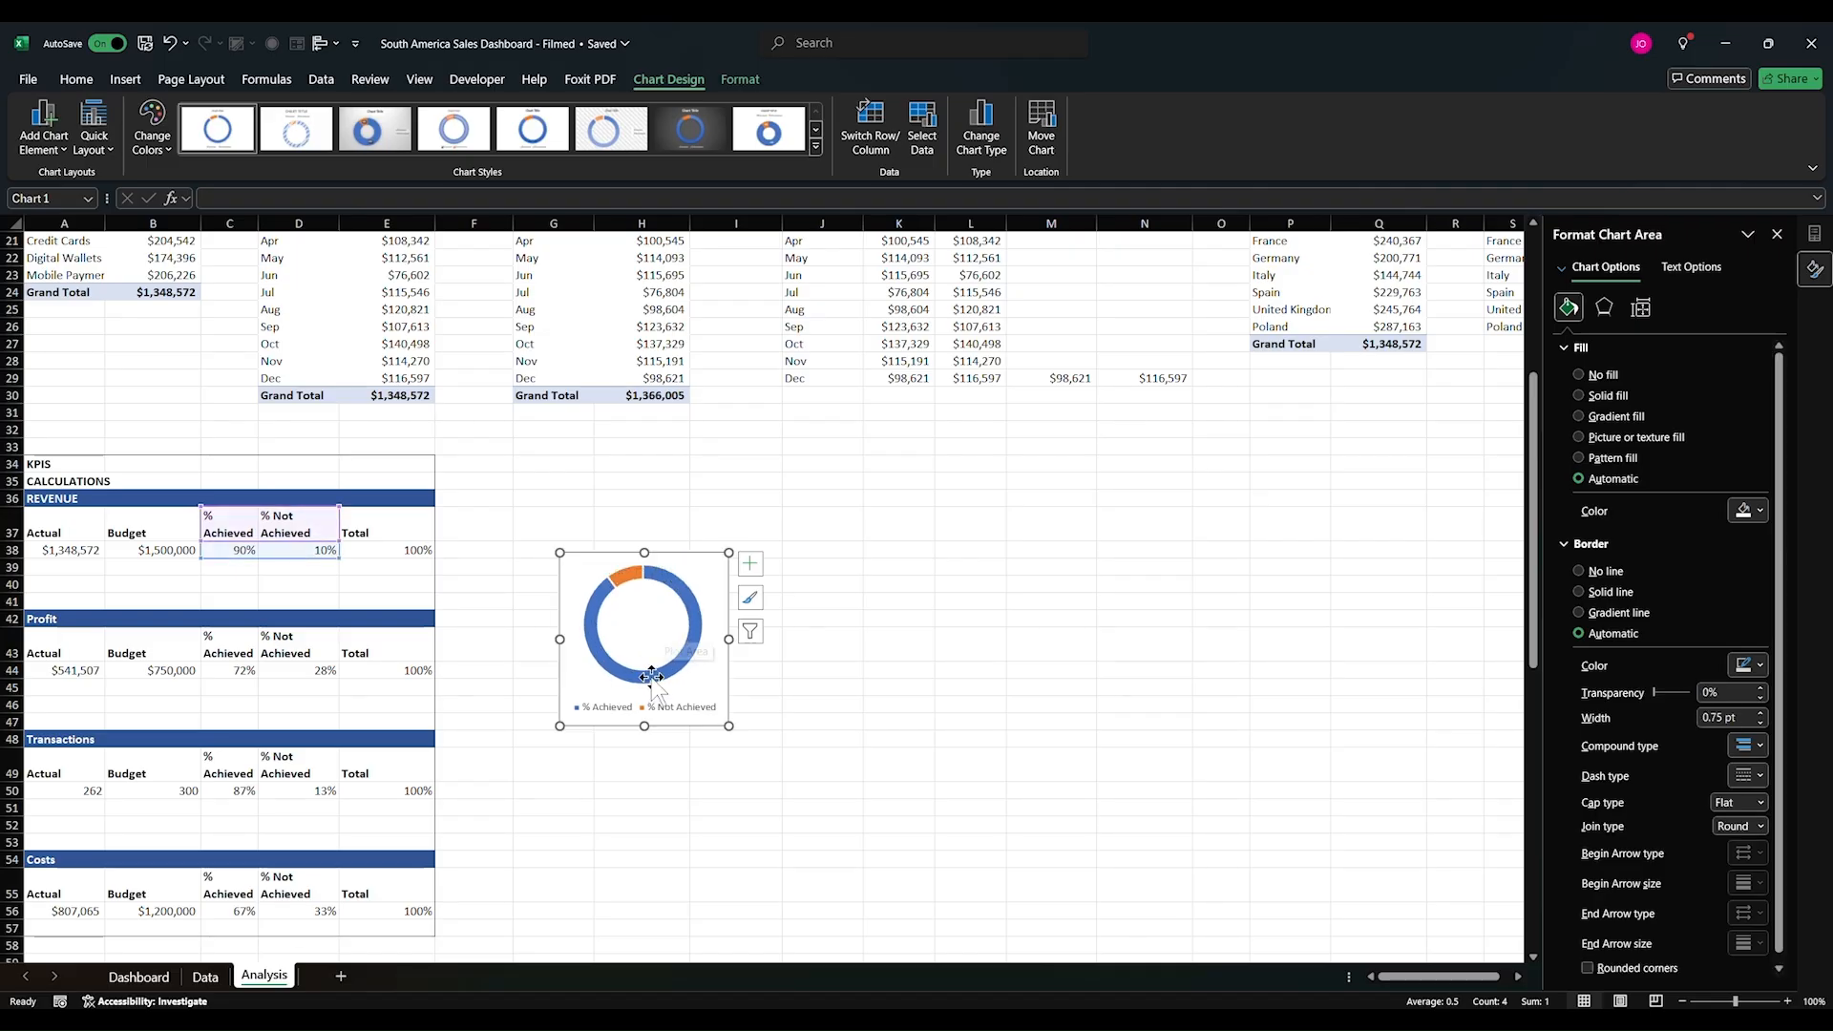
left_click(676, 709)
key("Delete")
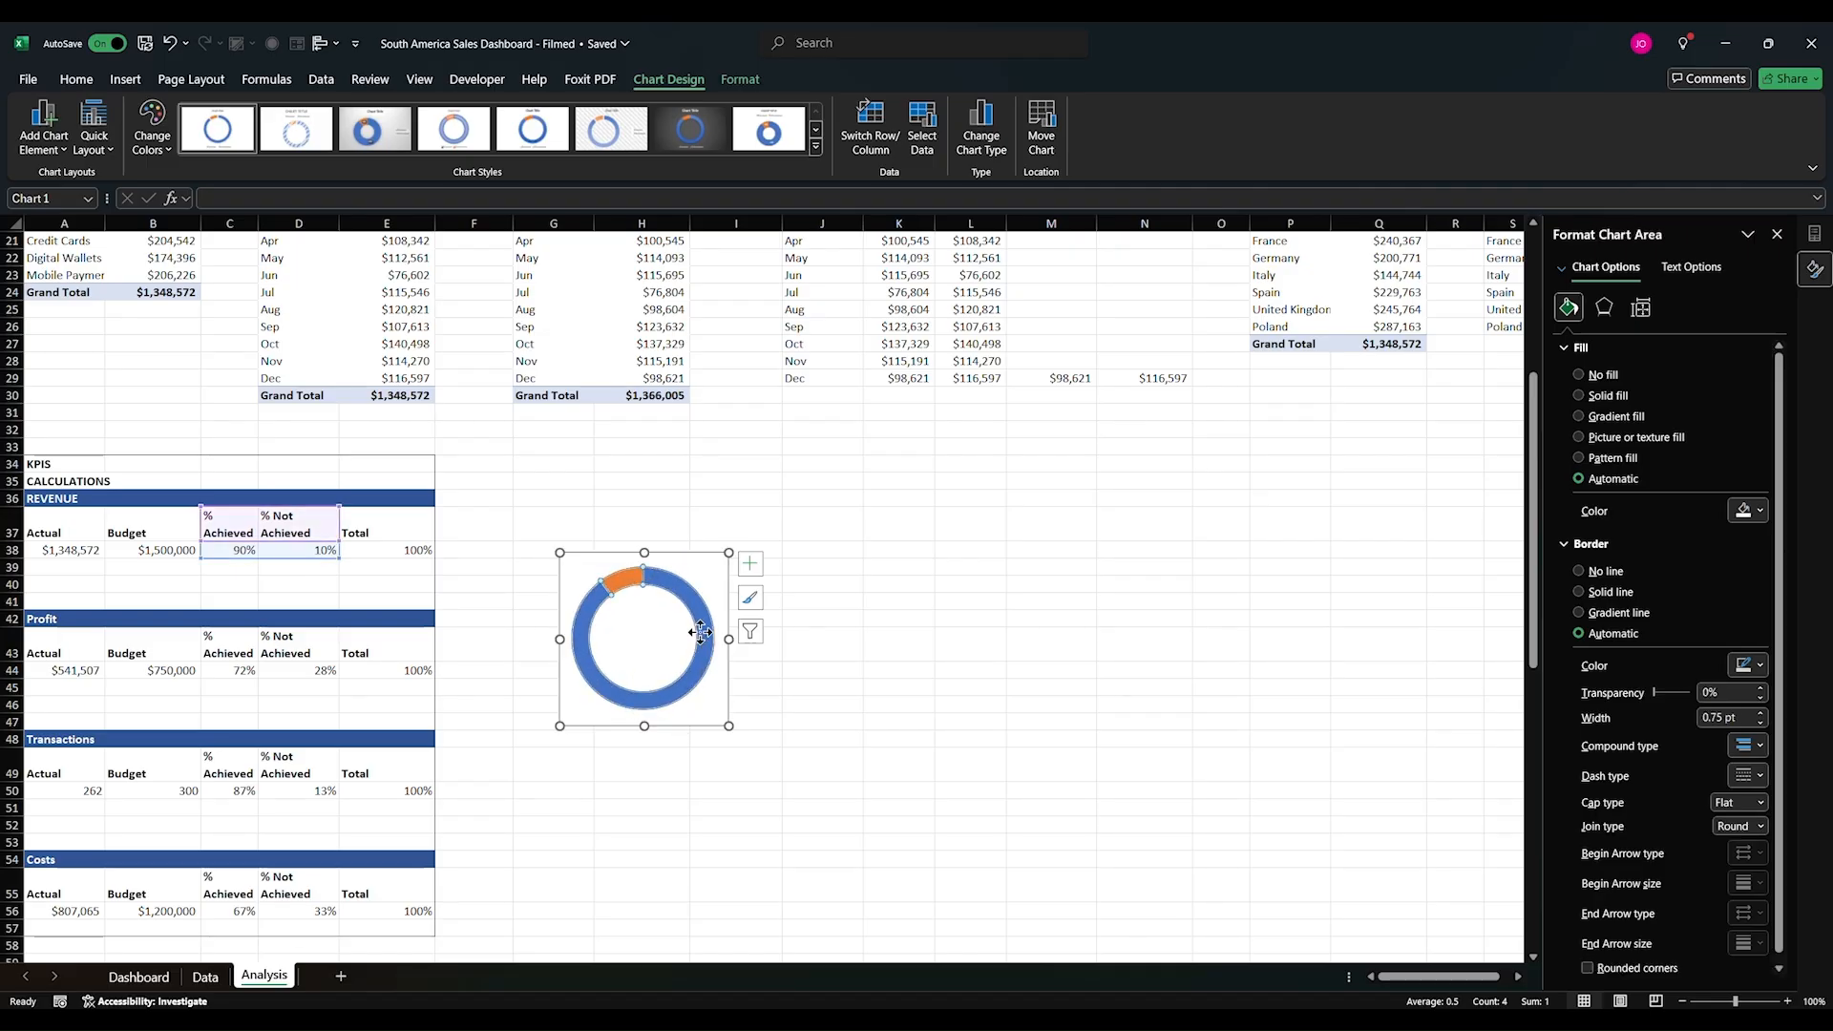
Step: Fill the doughnut's % Achieved slice with the dark teal from the recent colors
left_click(701, 632)
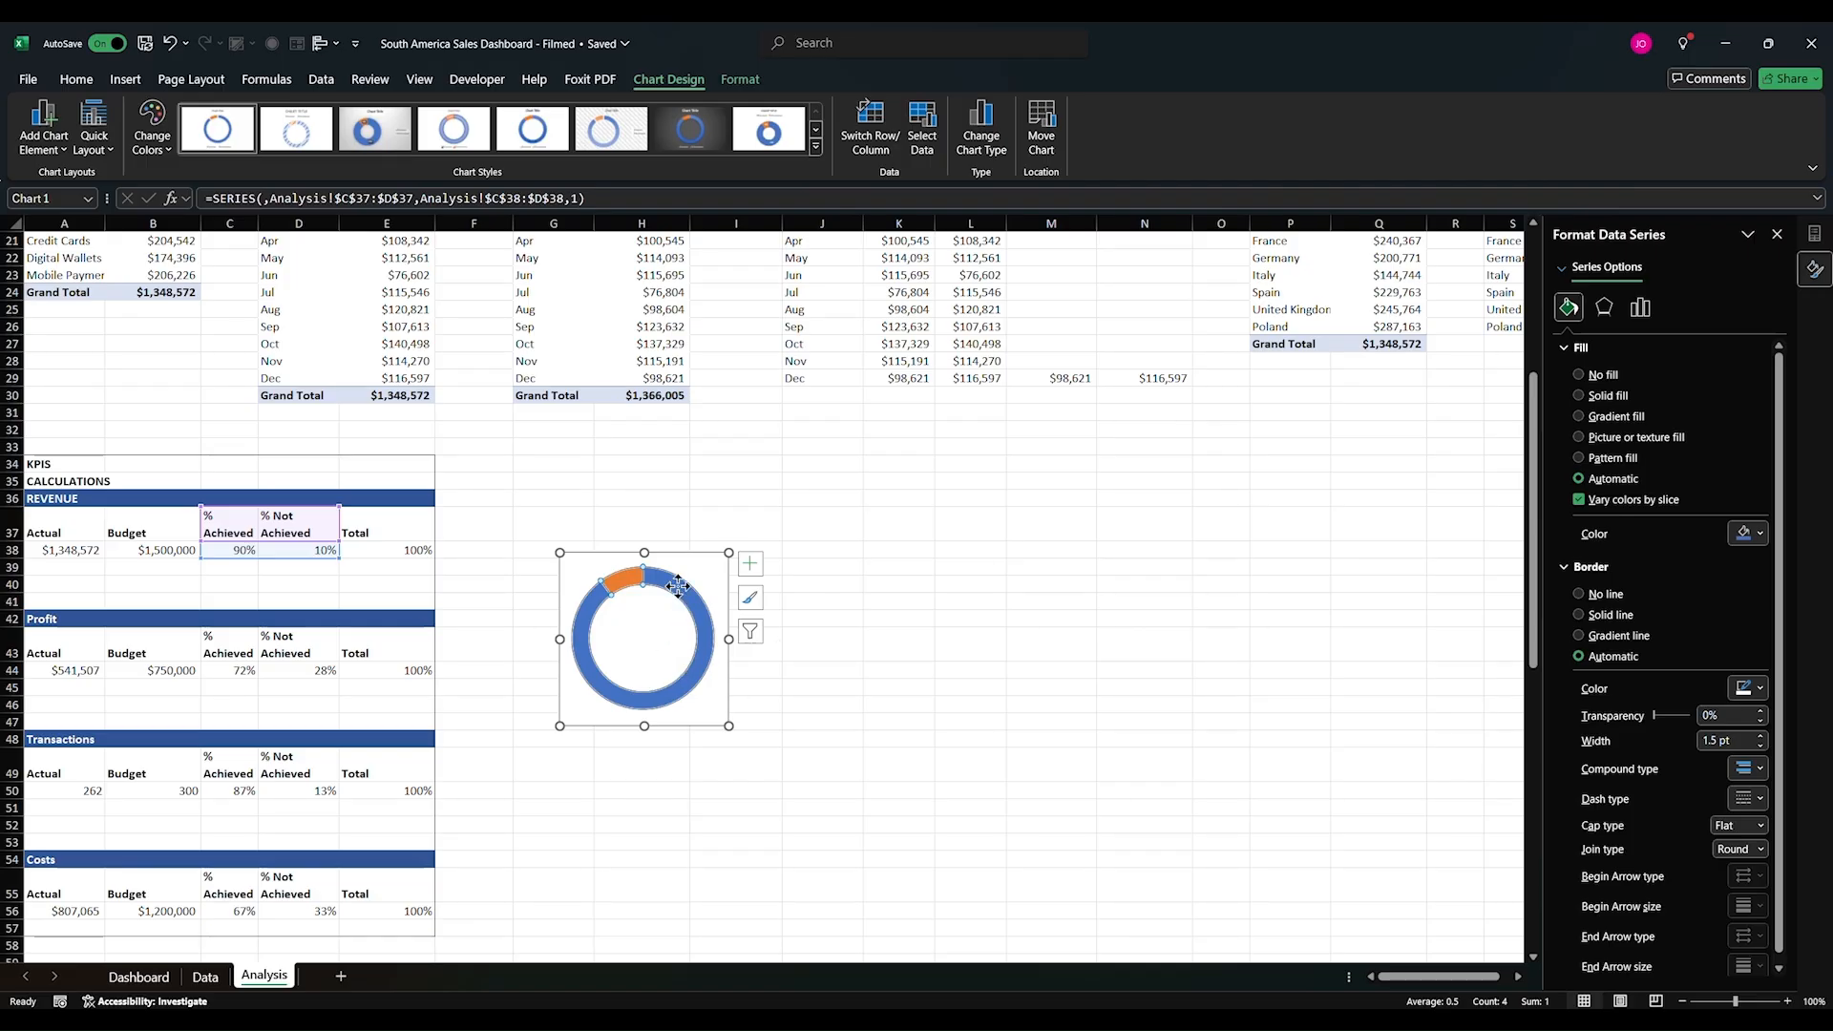
left_click(678, 587)
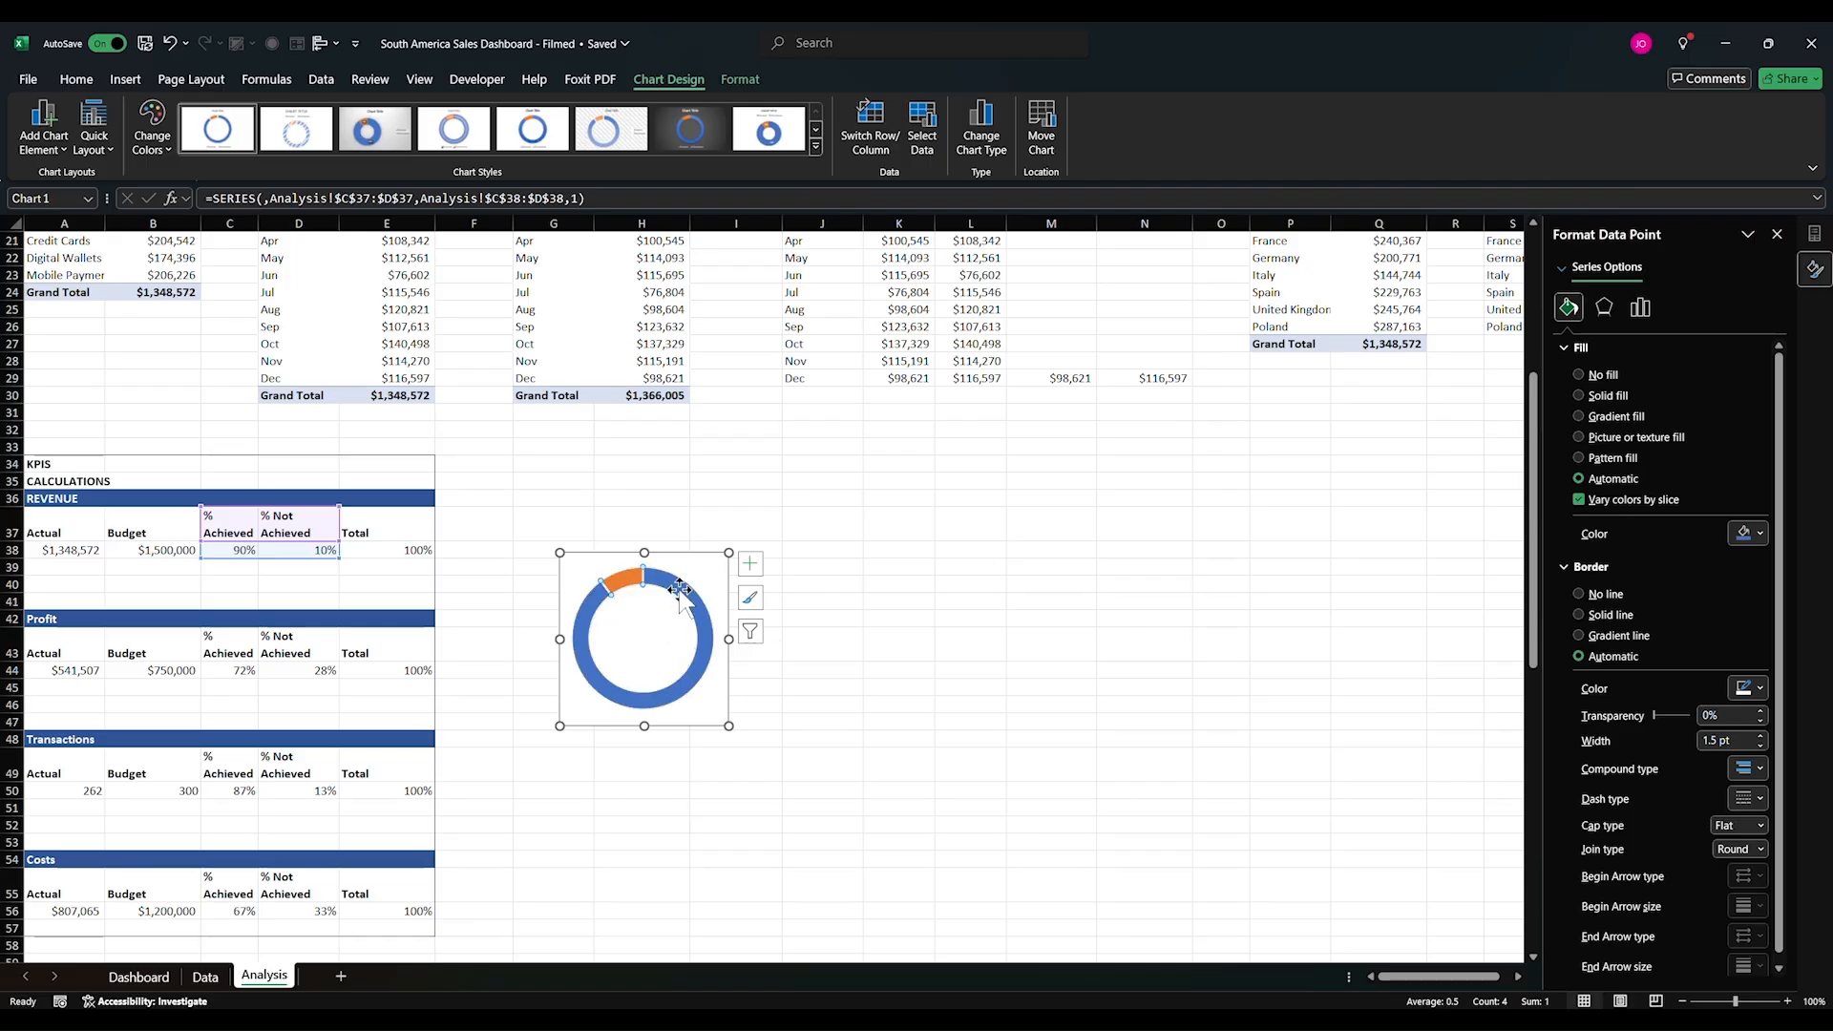
left_click(1759, 535)
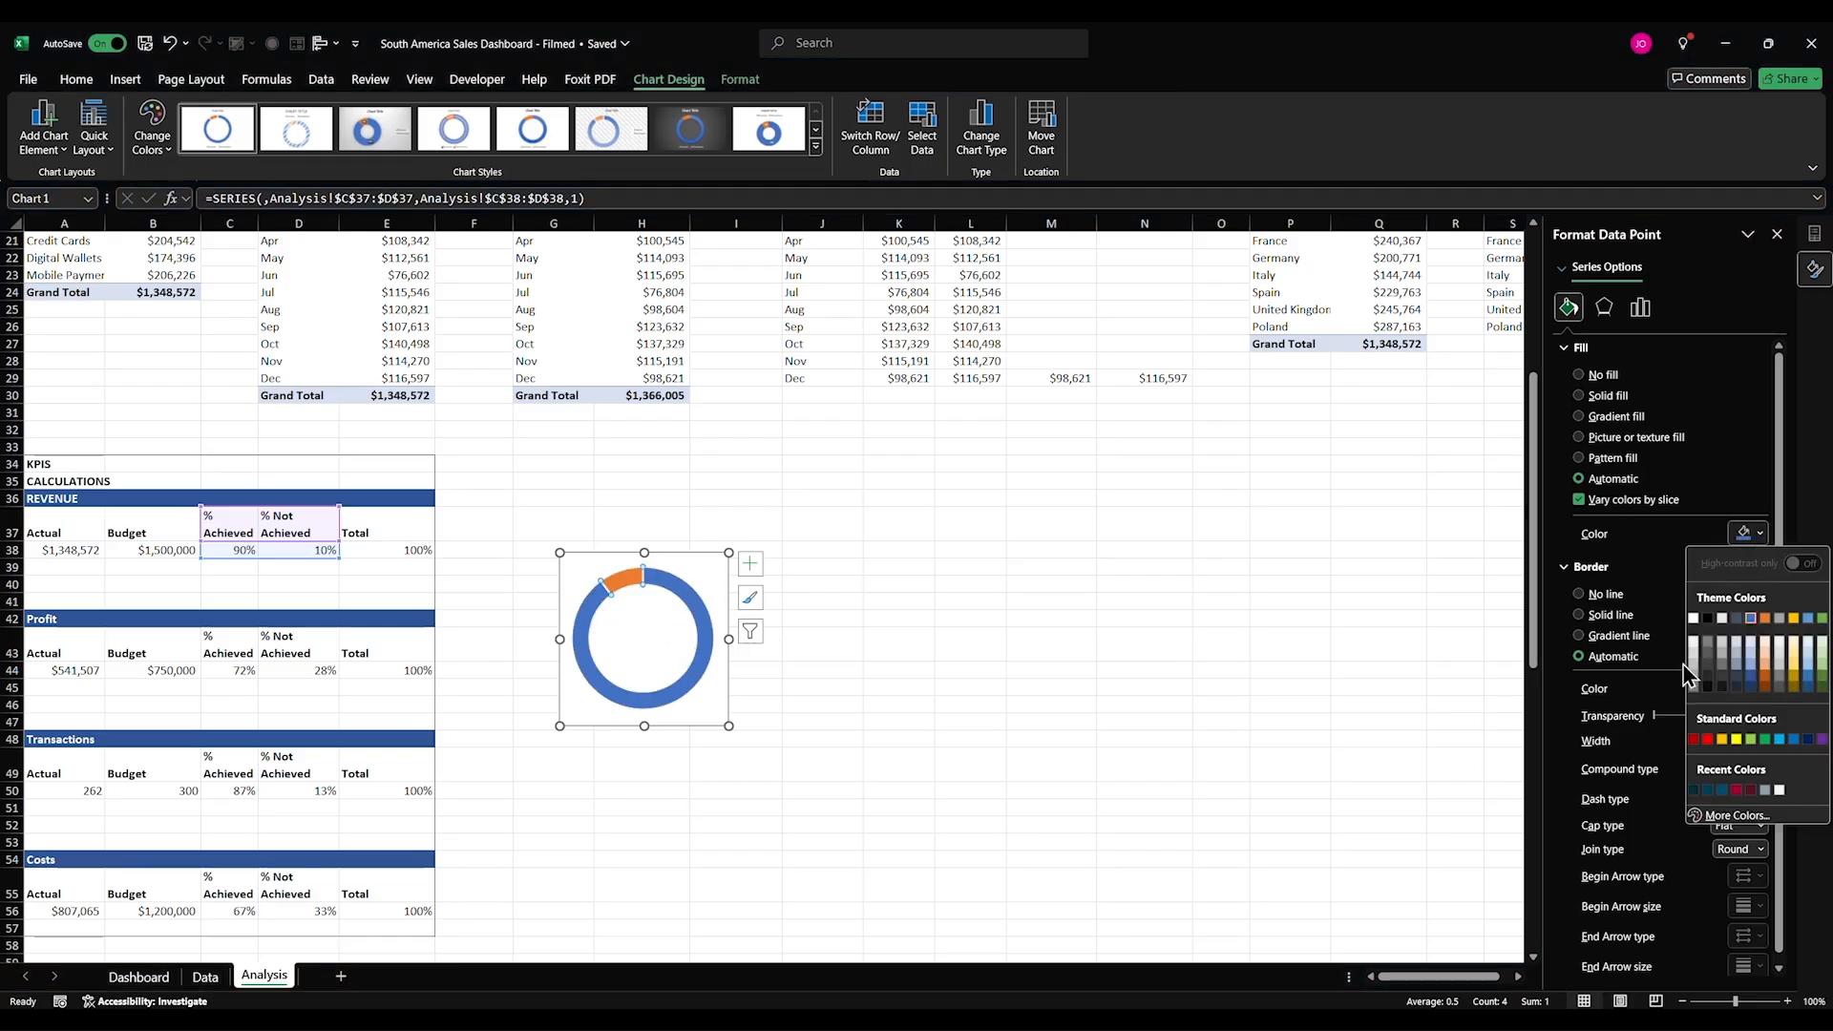
left_click(1708, 791)
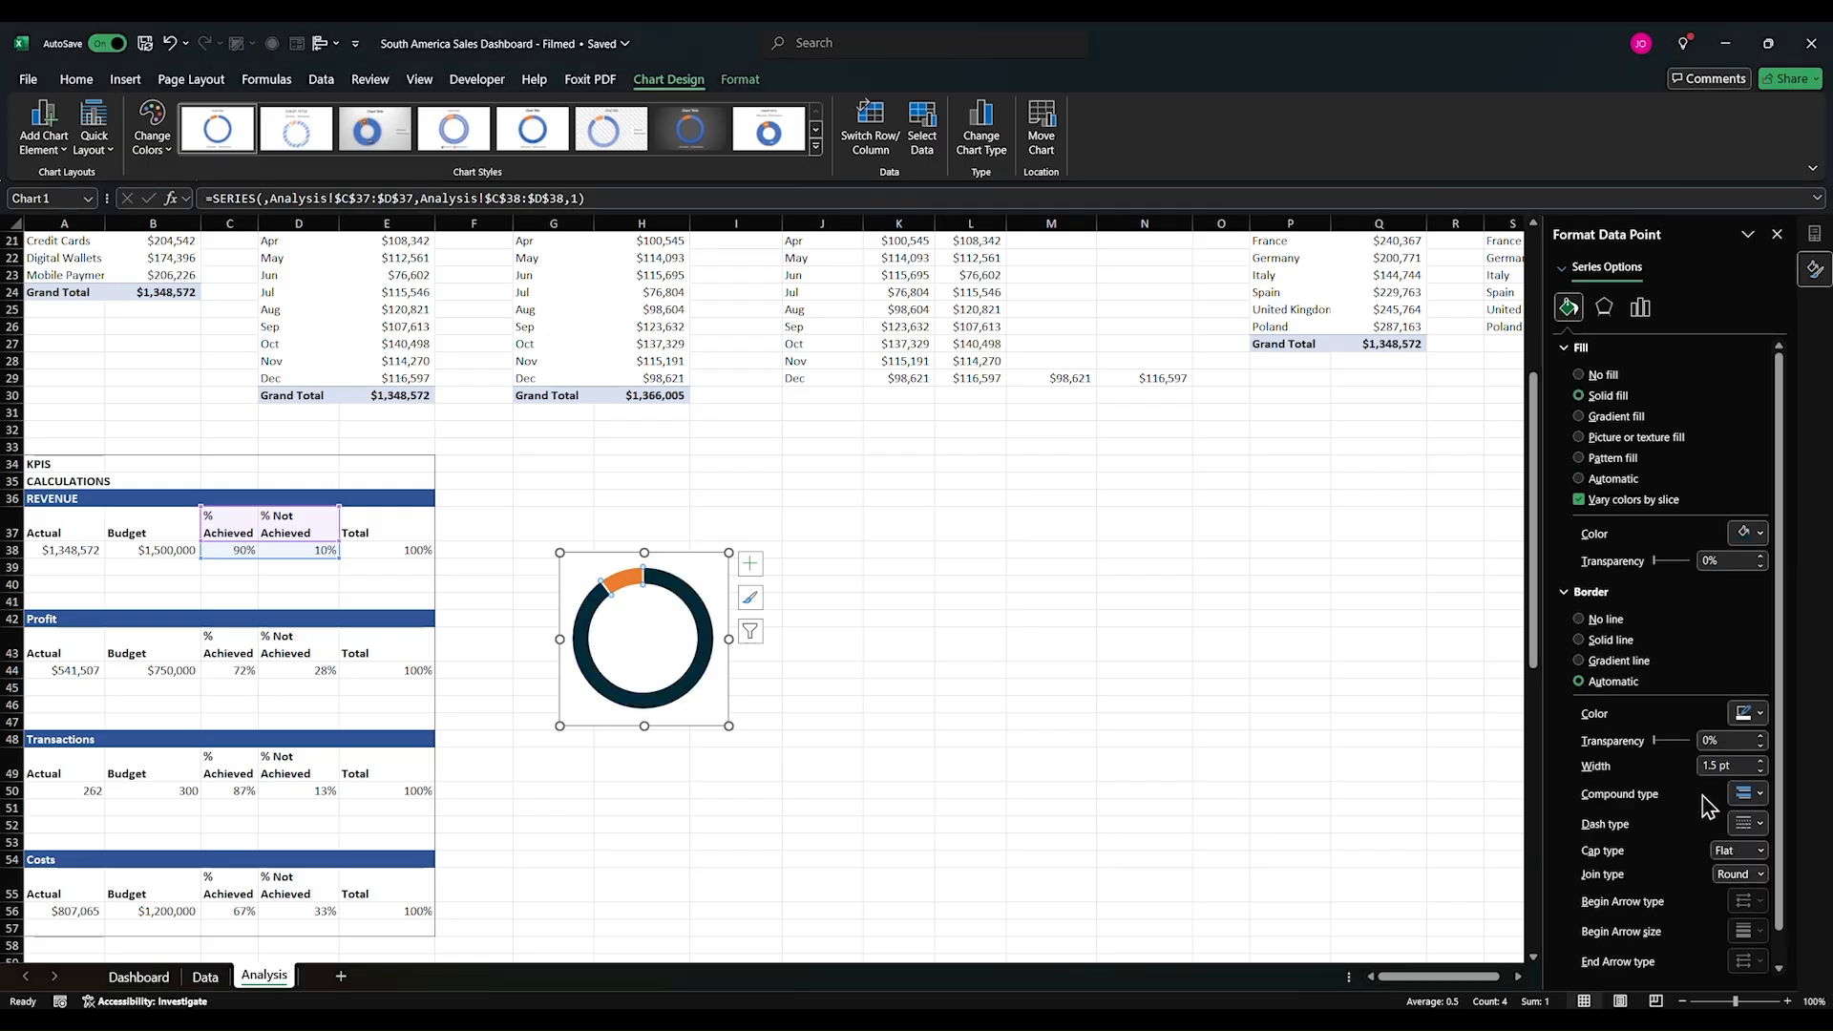
left_click(1760, 534)
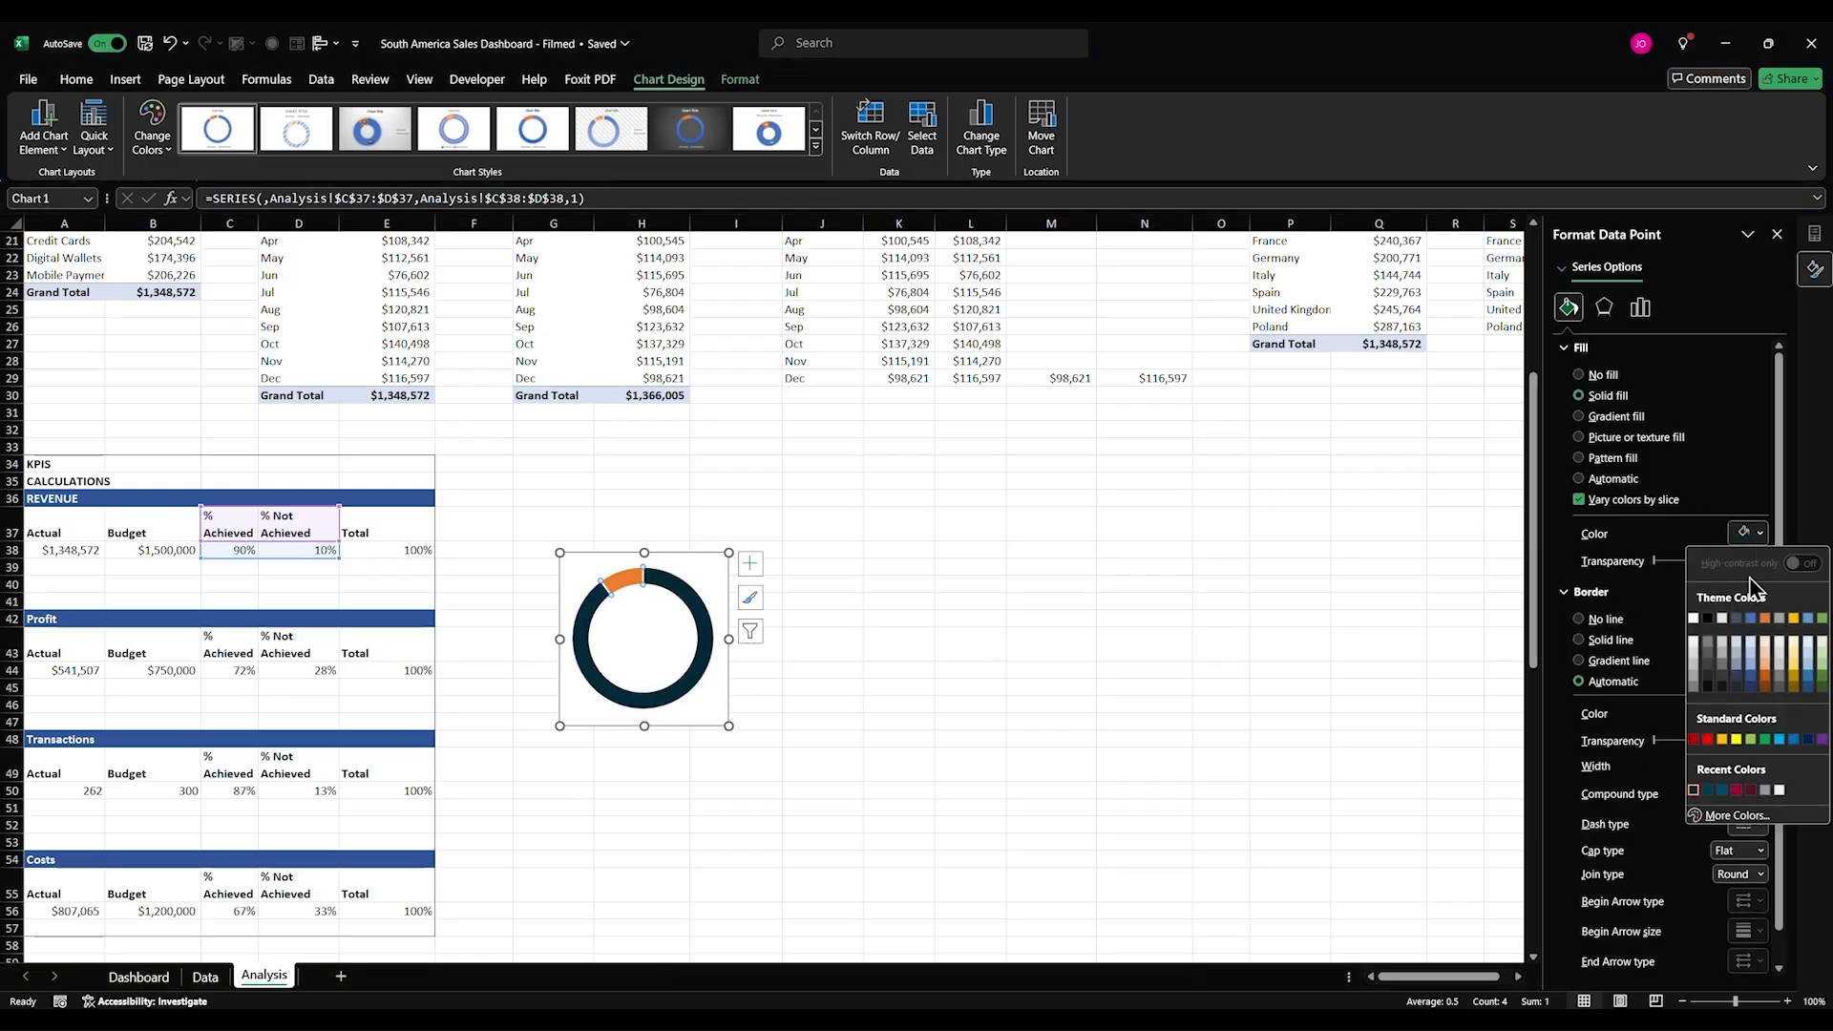
left_click(1720, 792)
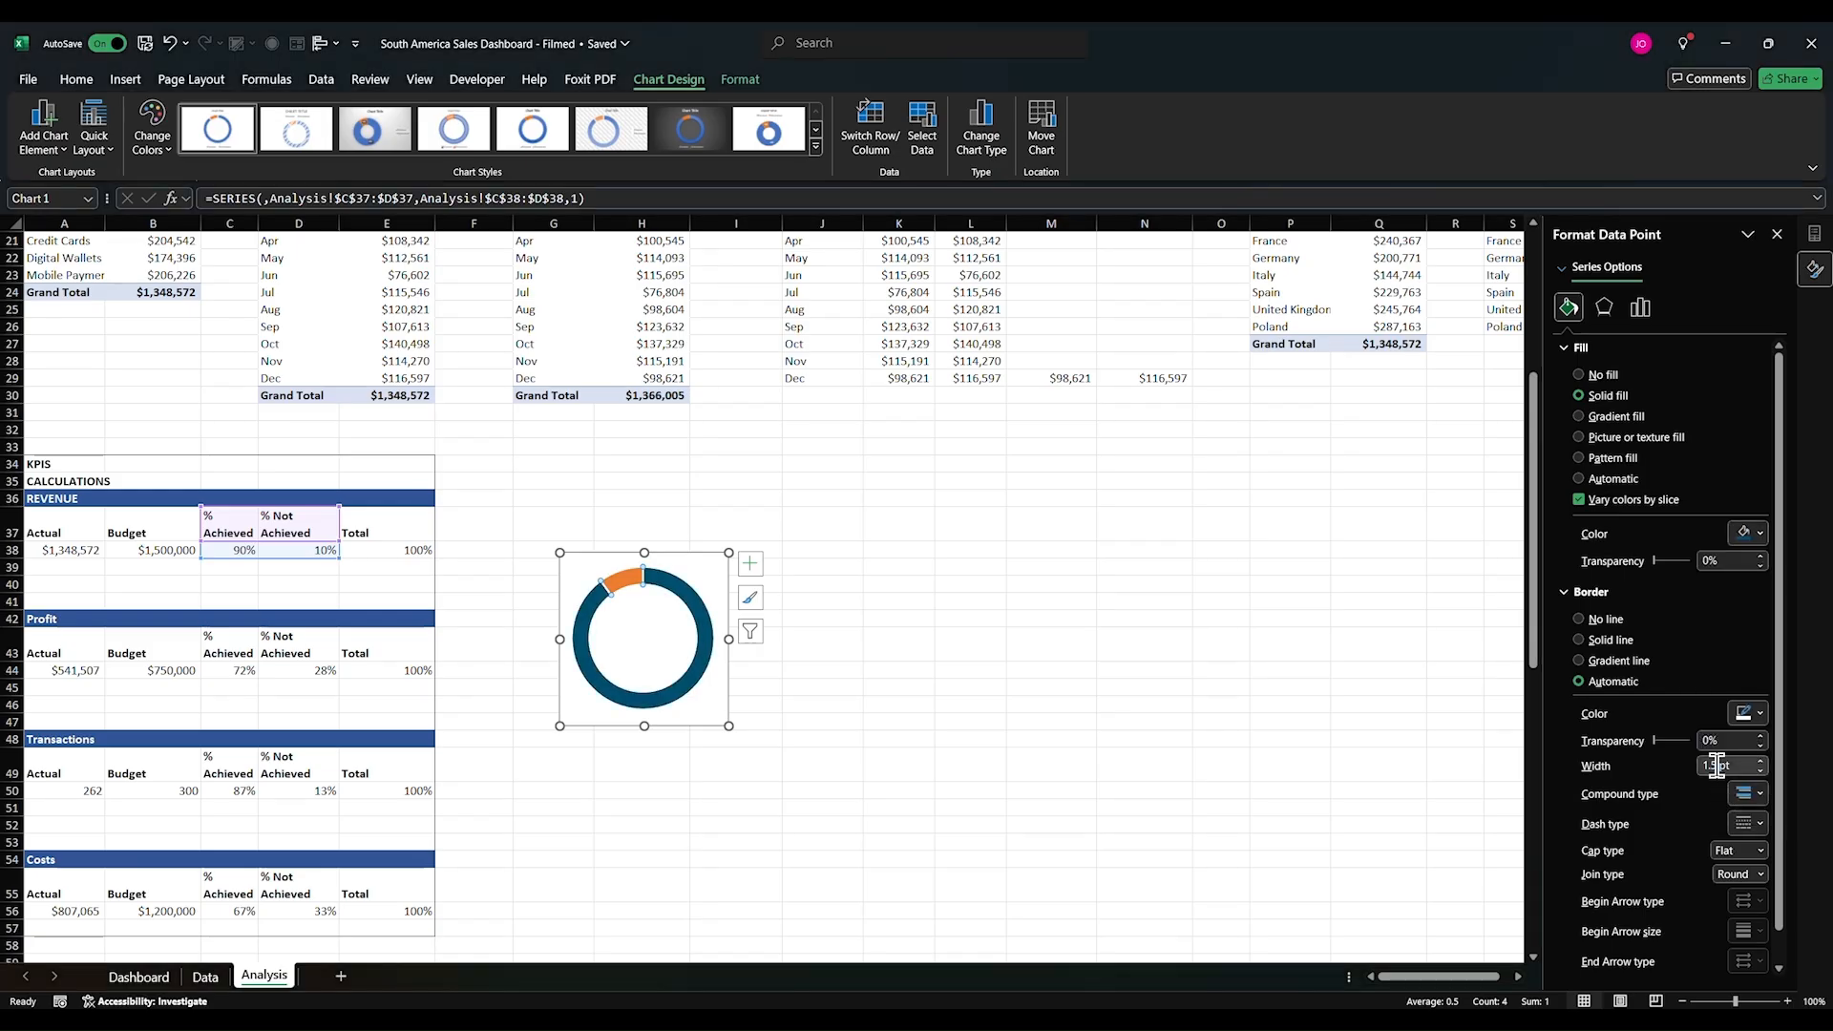
Step: Fill the doughnut's % Not Achieved slice with the crimson from the recent colors
left_click(613, 581)
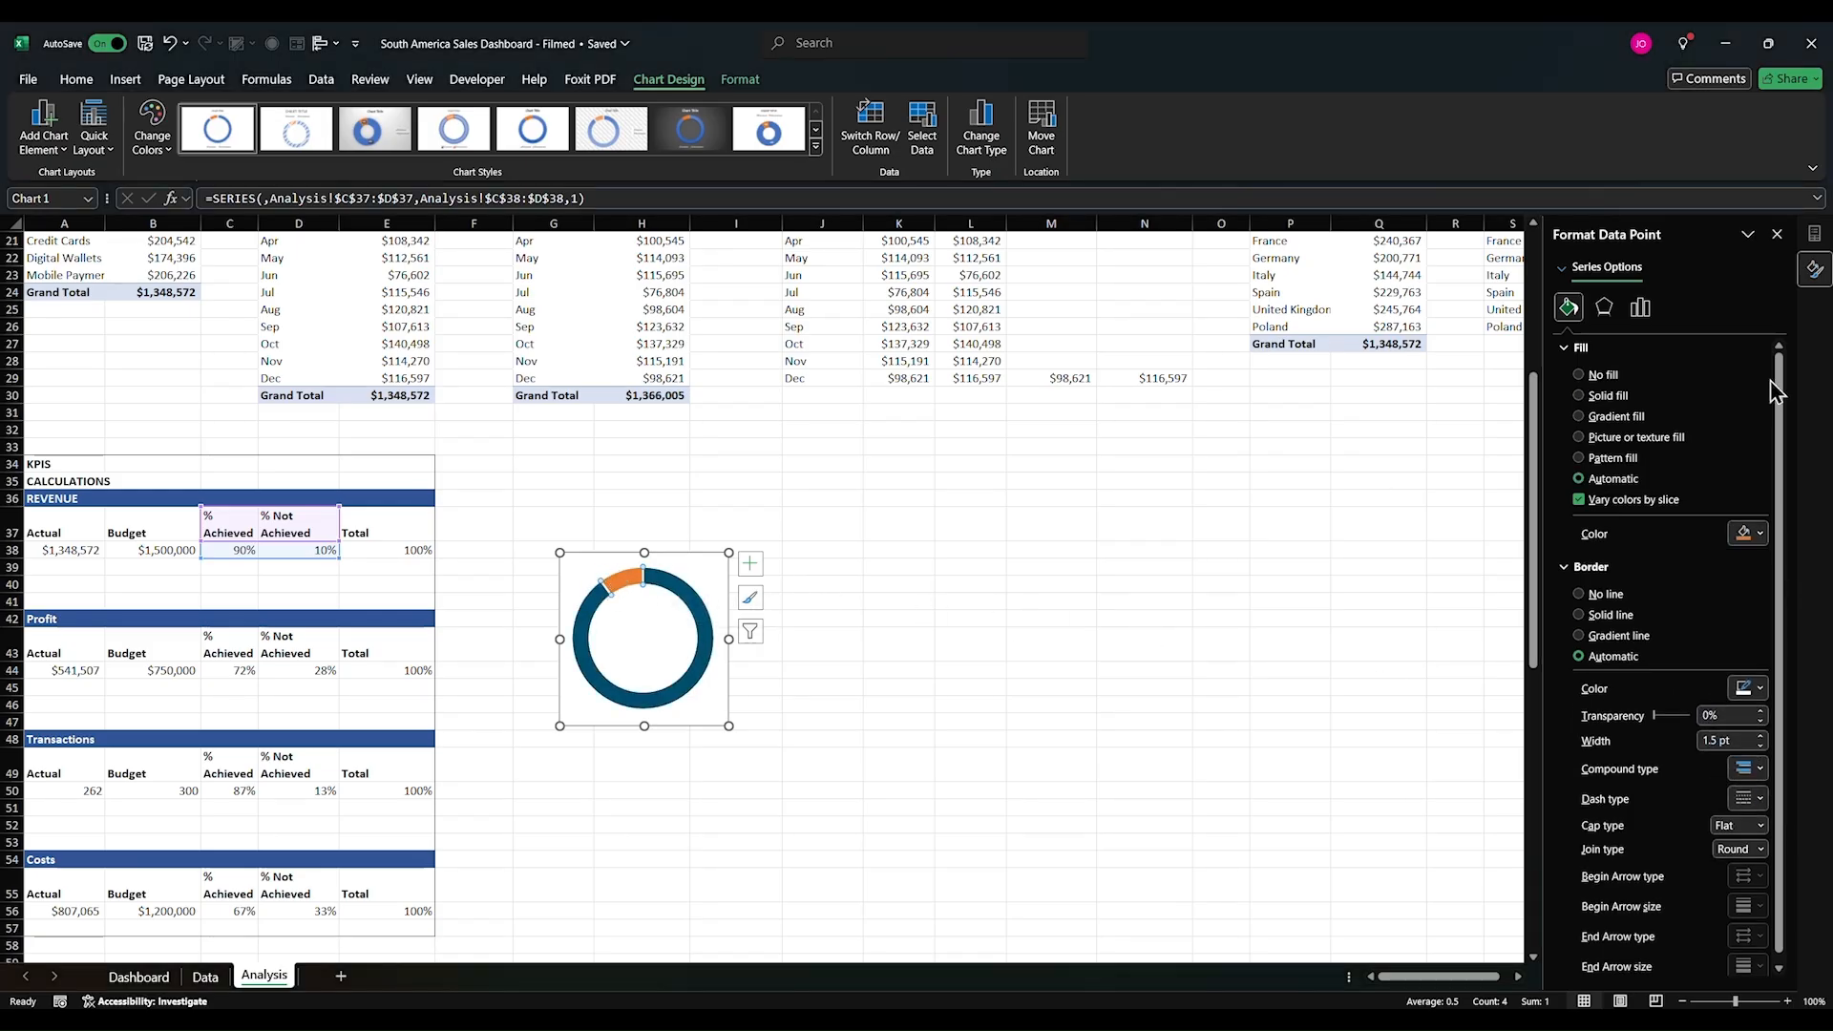
left_click(1759, 533)
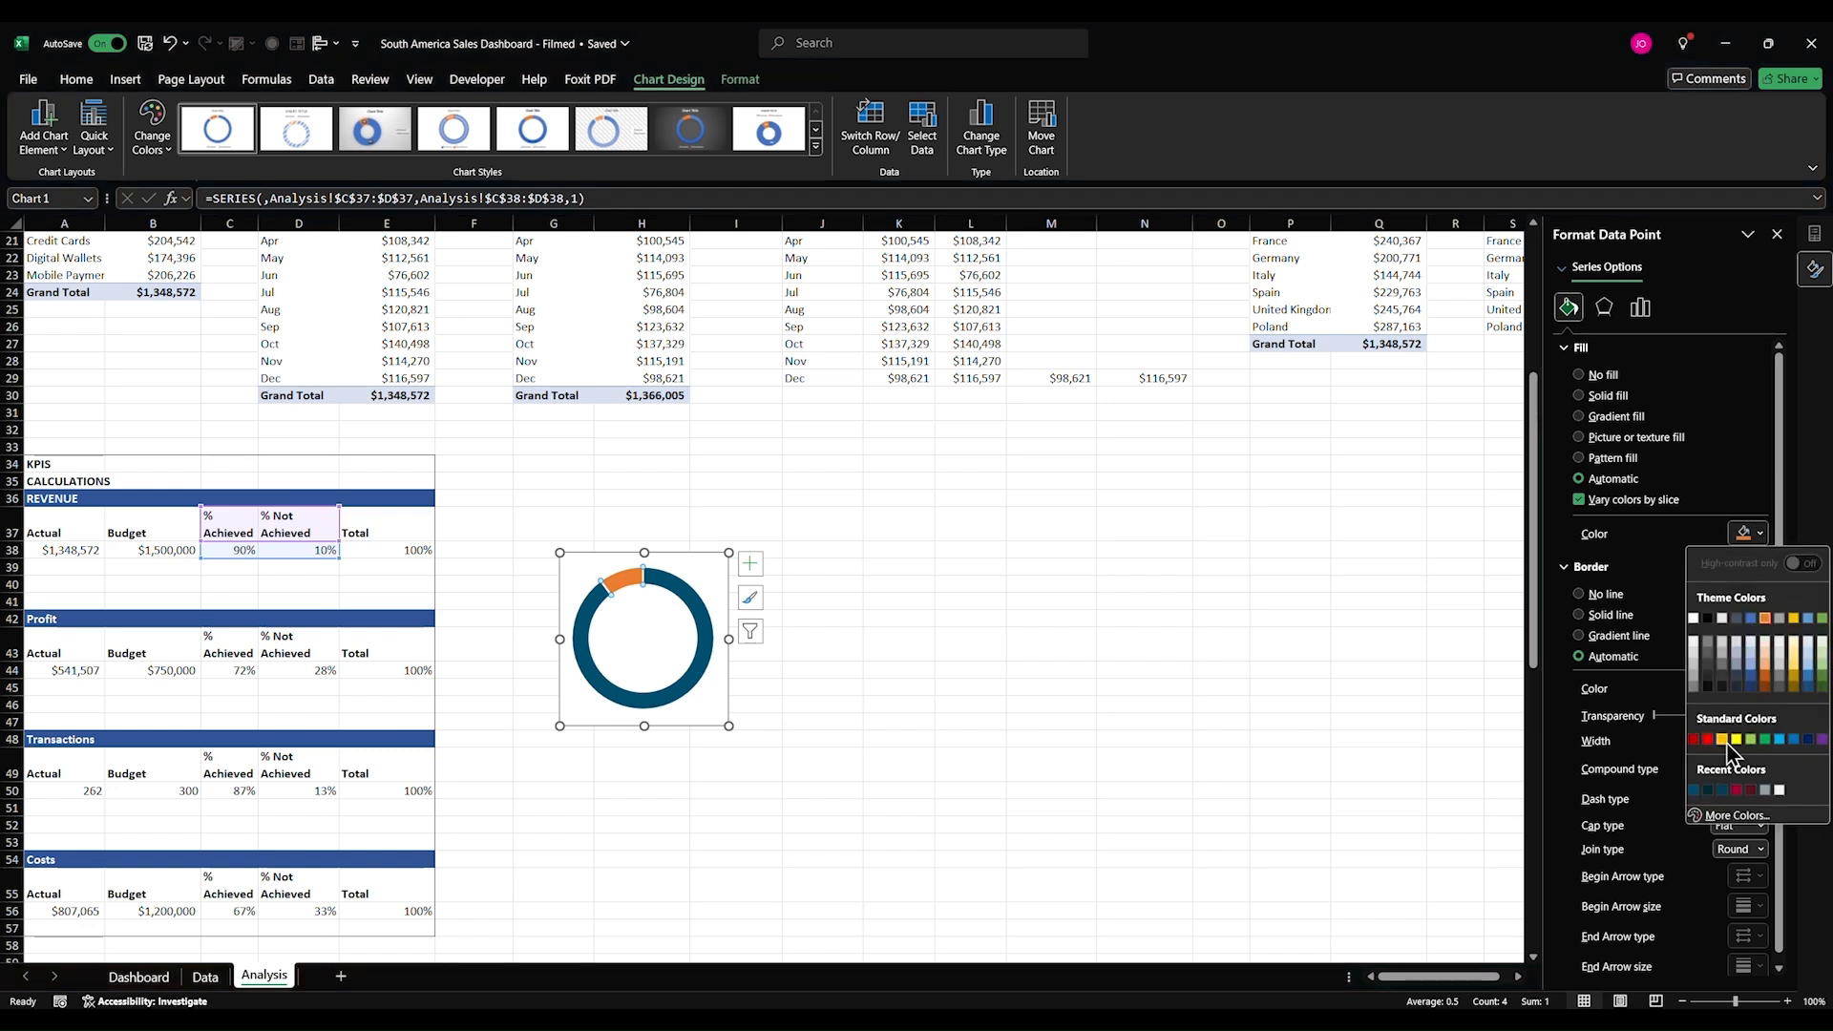
left_click(1734, 792)
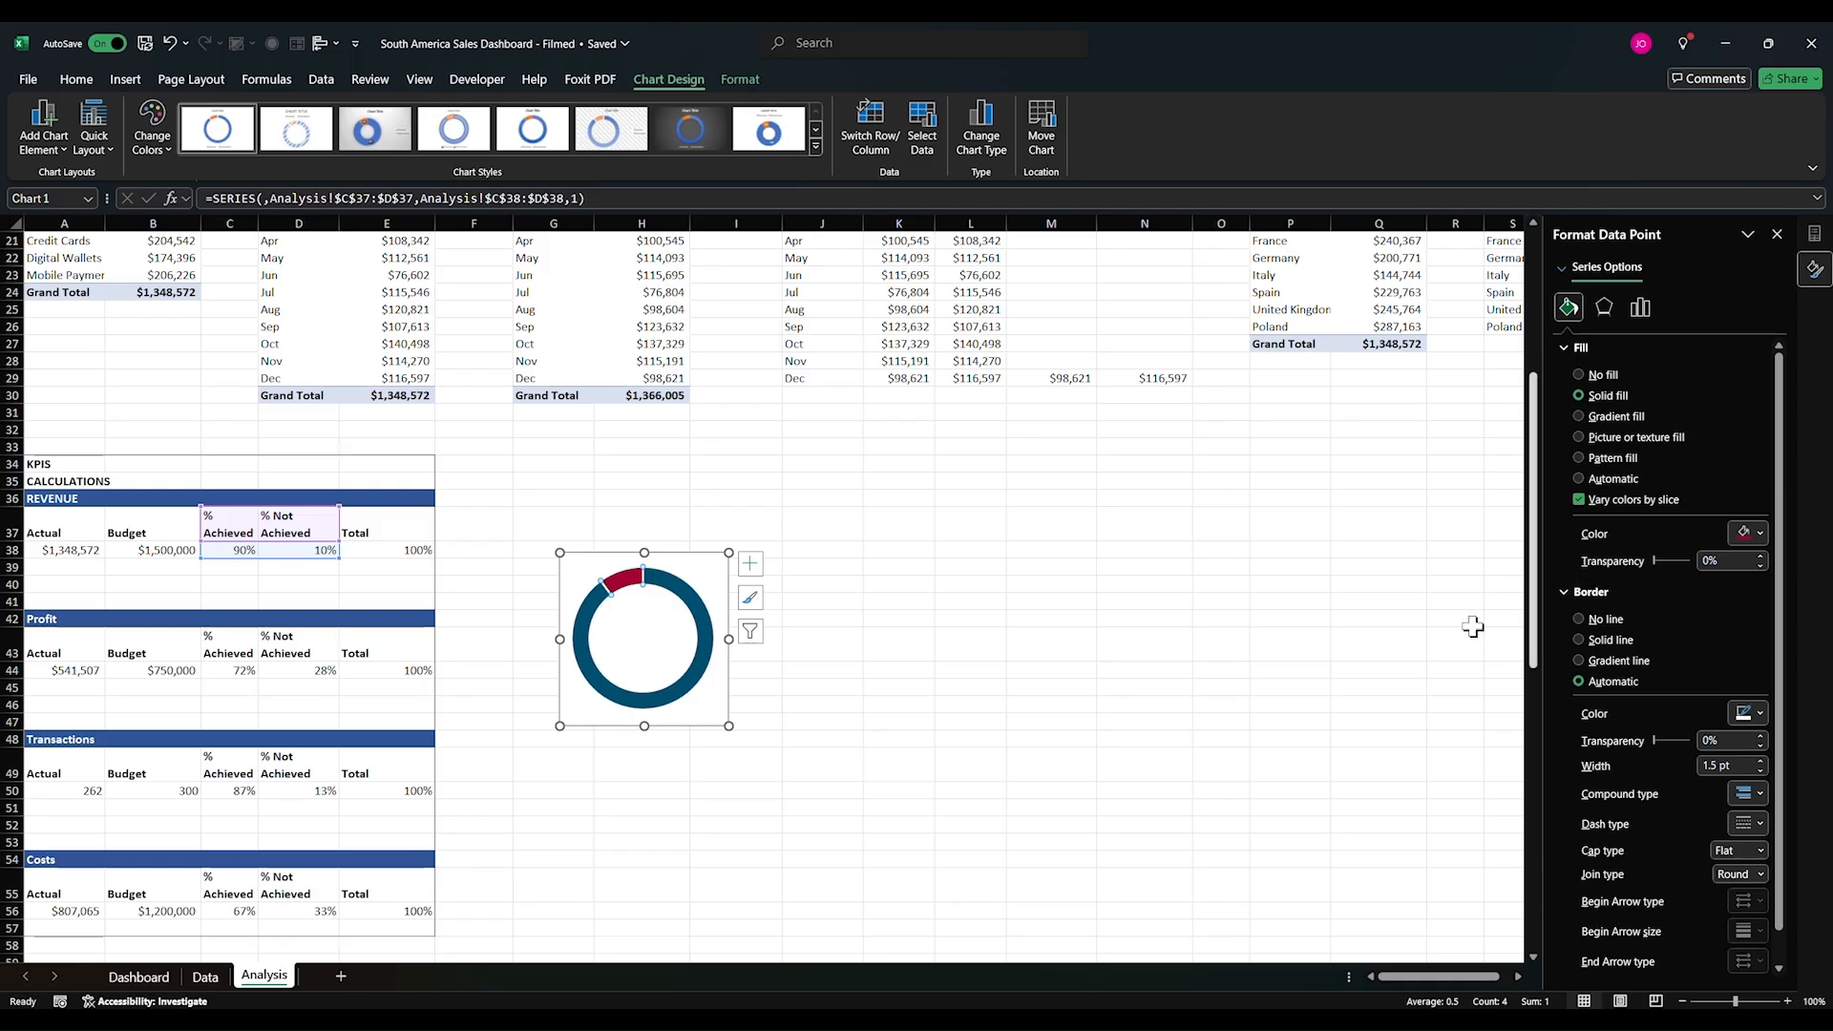
left_click(1174, 696)
Step: Set the revenue doughnut's hole size to 65%
left_click(675, 616)
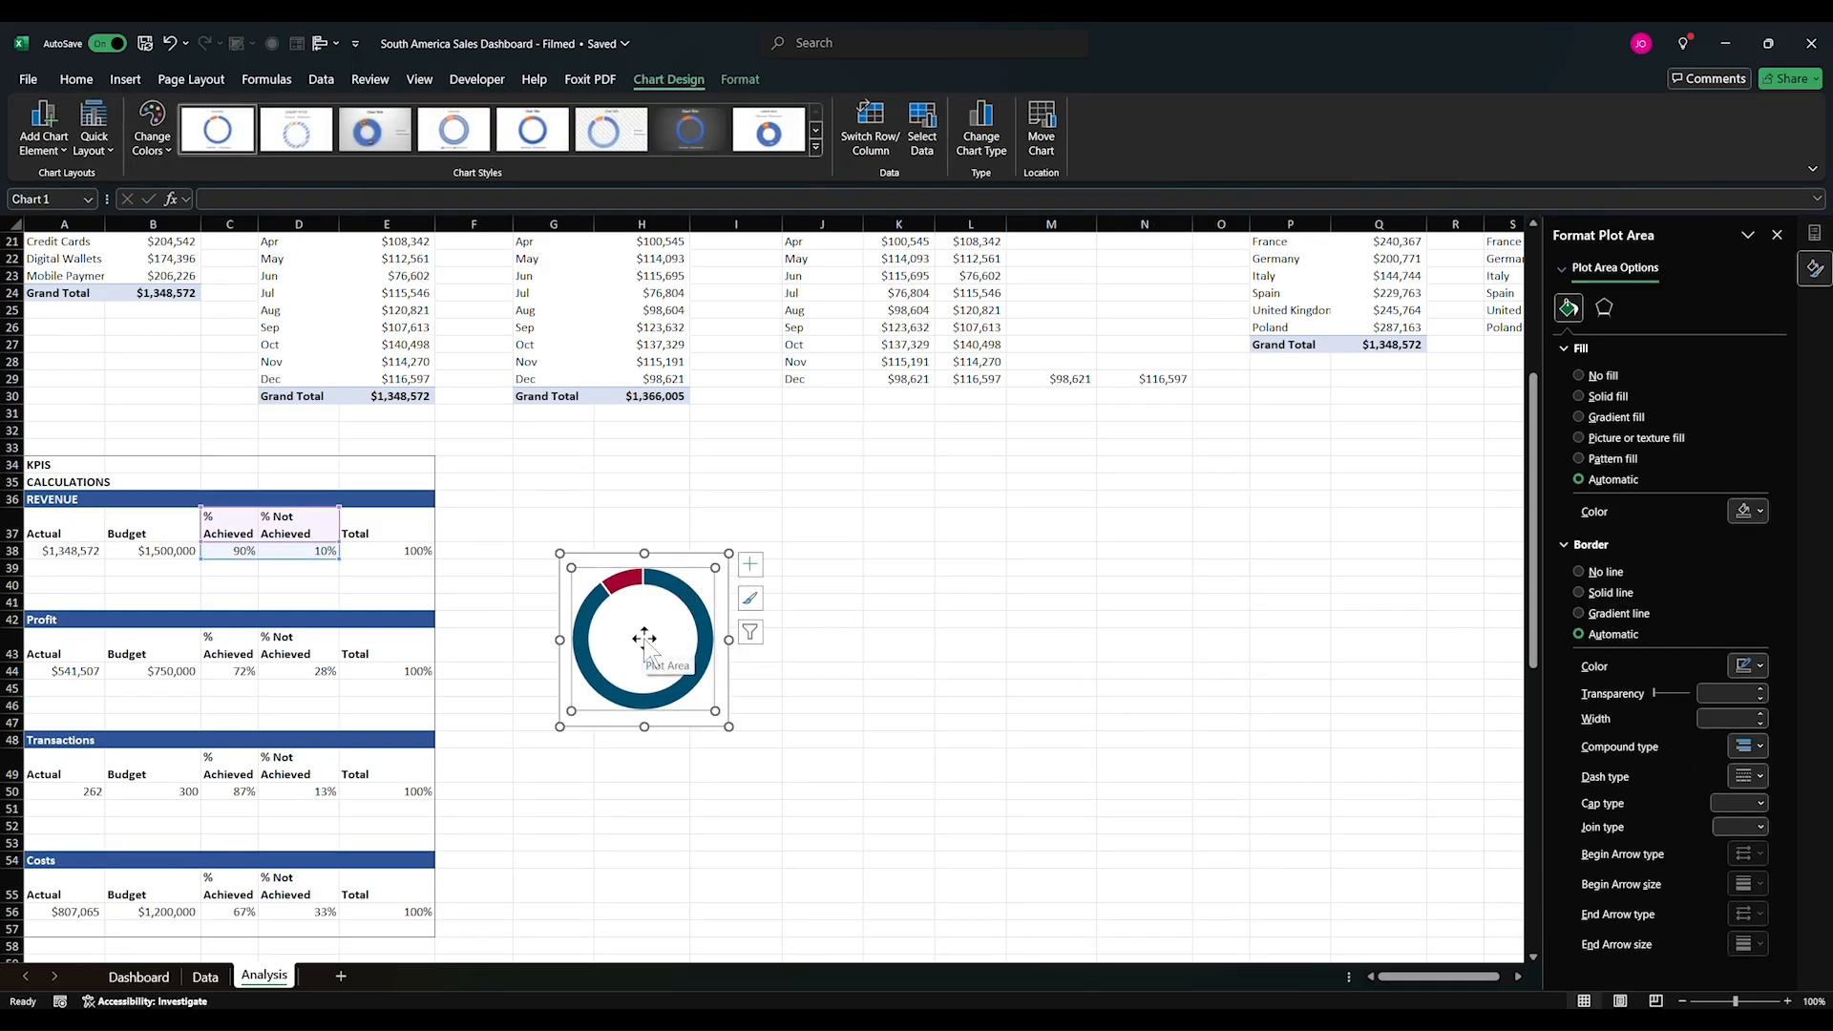
left_click(689, 609)
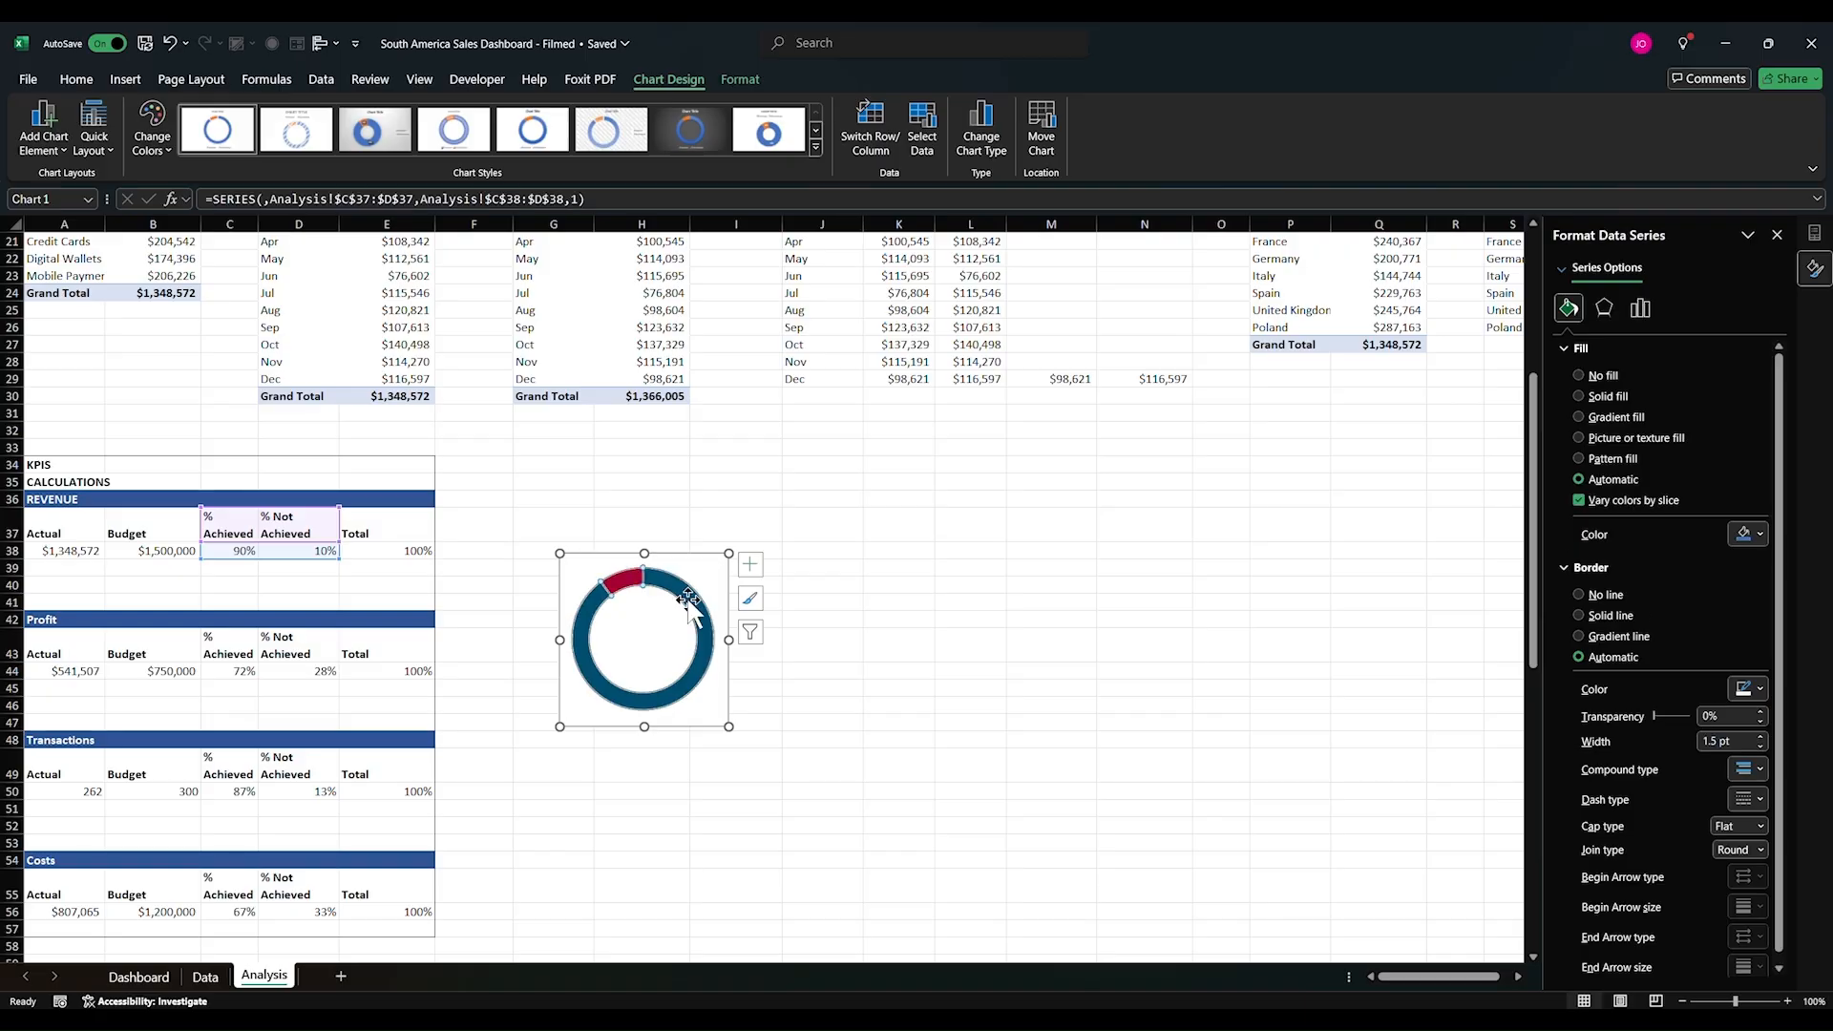
left_click(1641, 307)
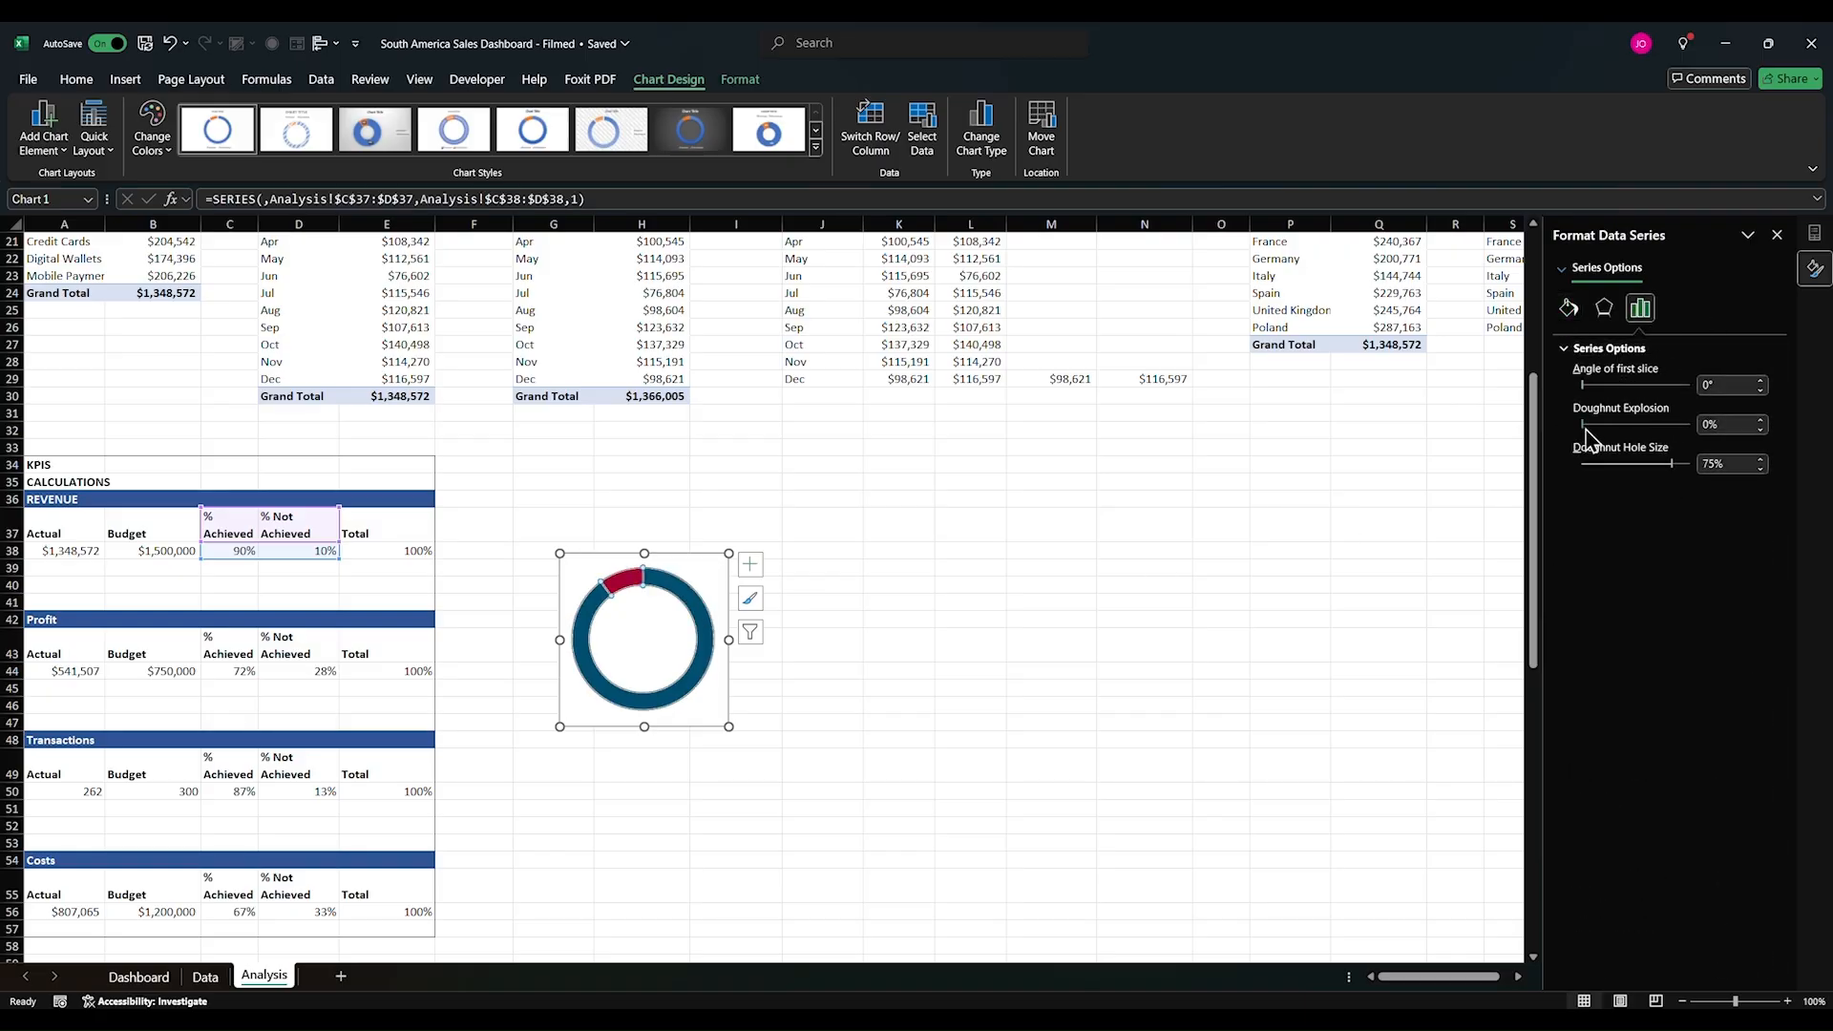
left_click(1666, 466)
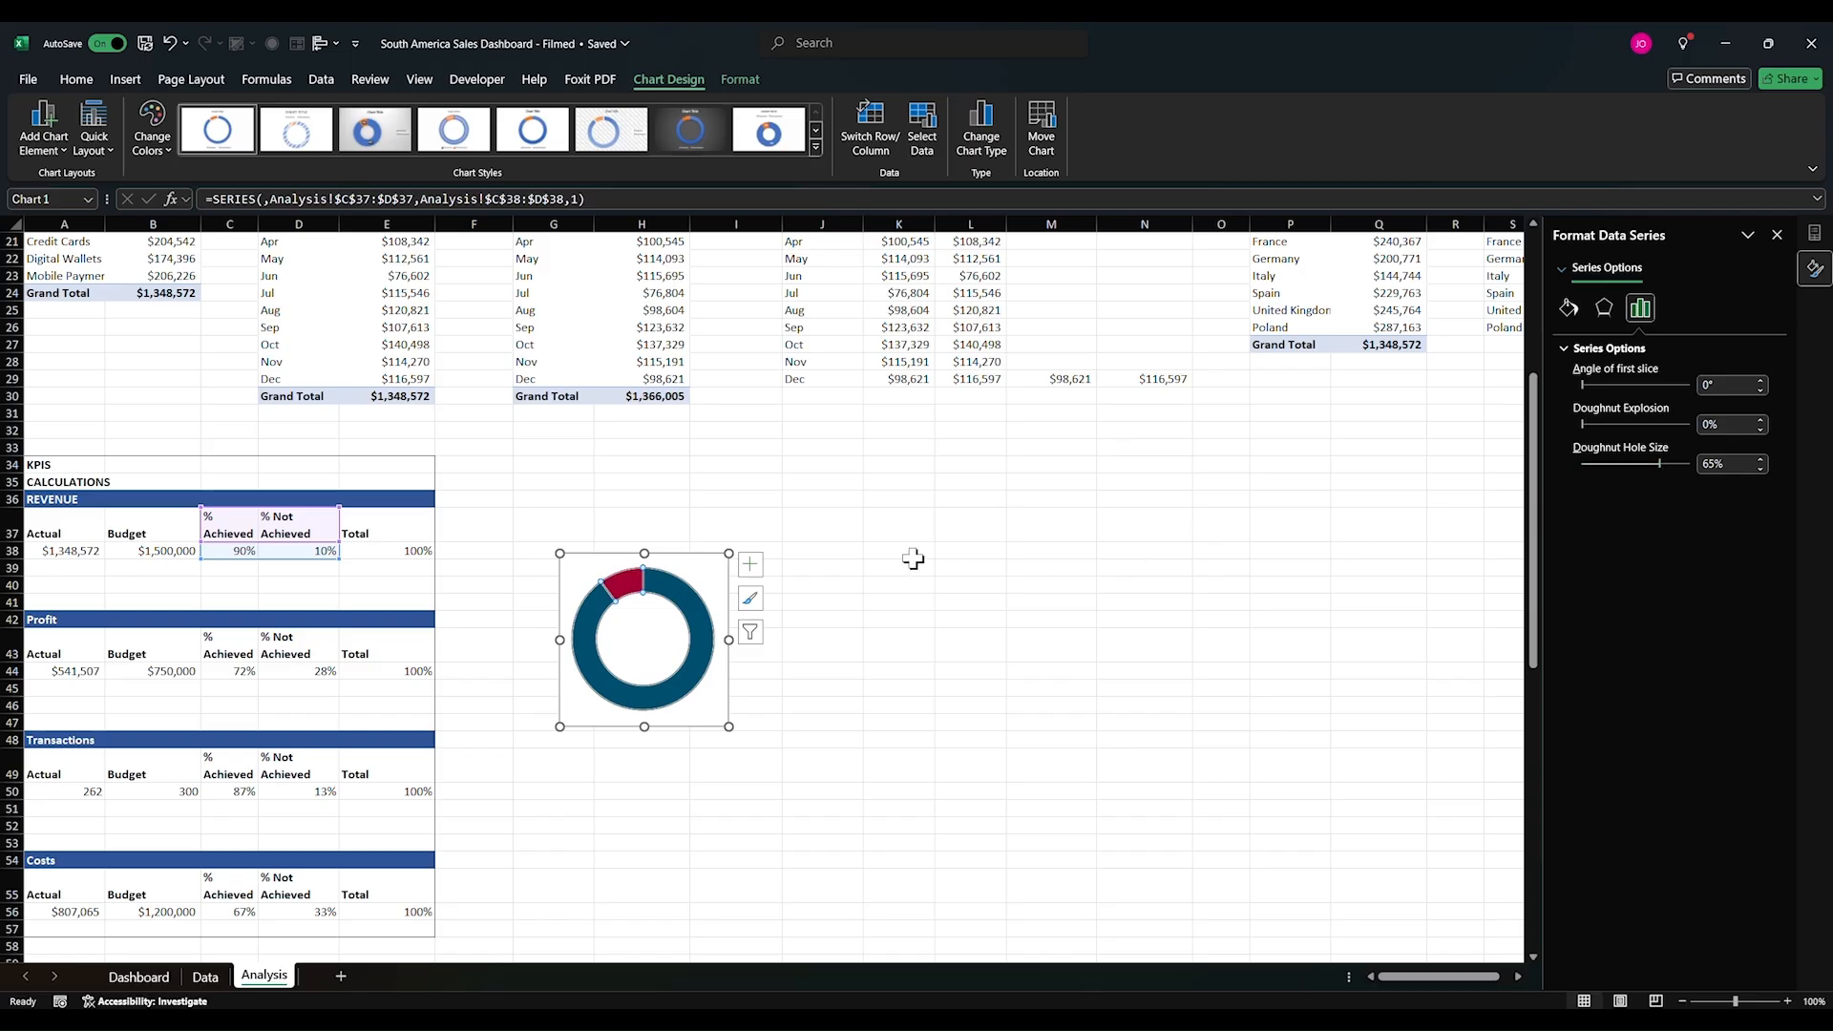
Step: Shrink the doughnut chart to card size and set its chart area to no fill and no border line
left_click_drag(726, 555, 679, 661)
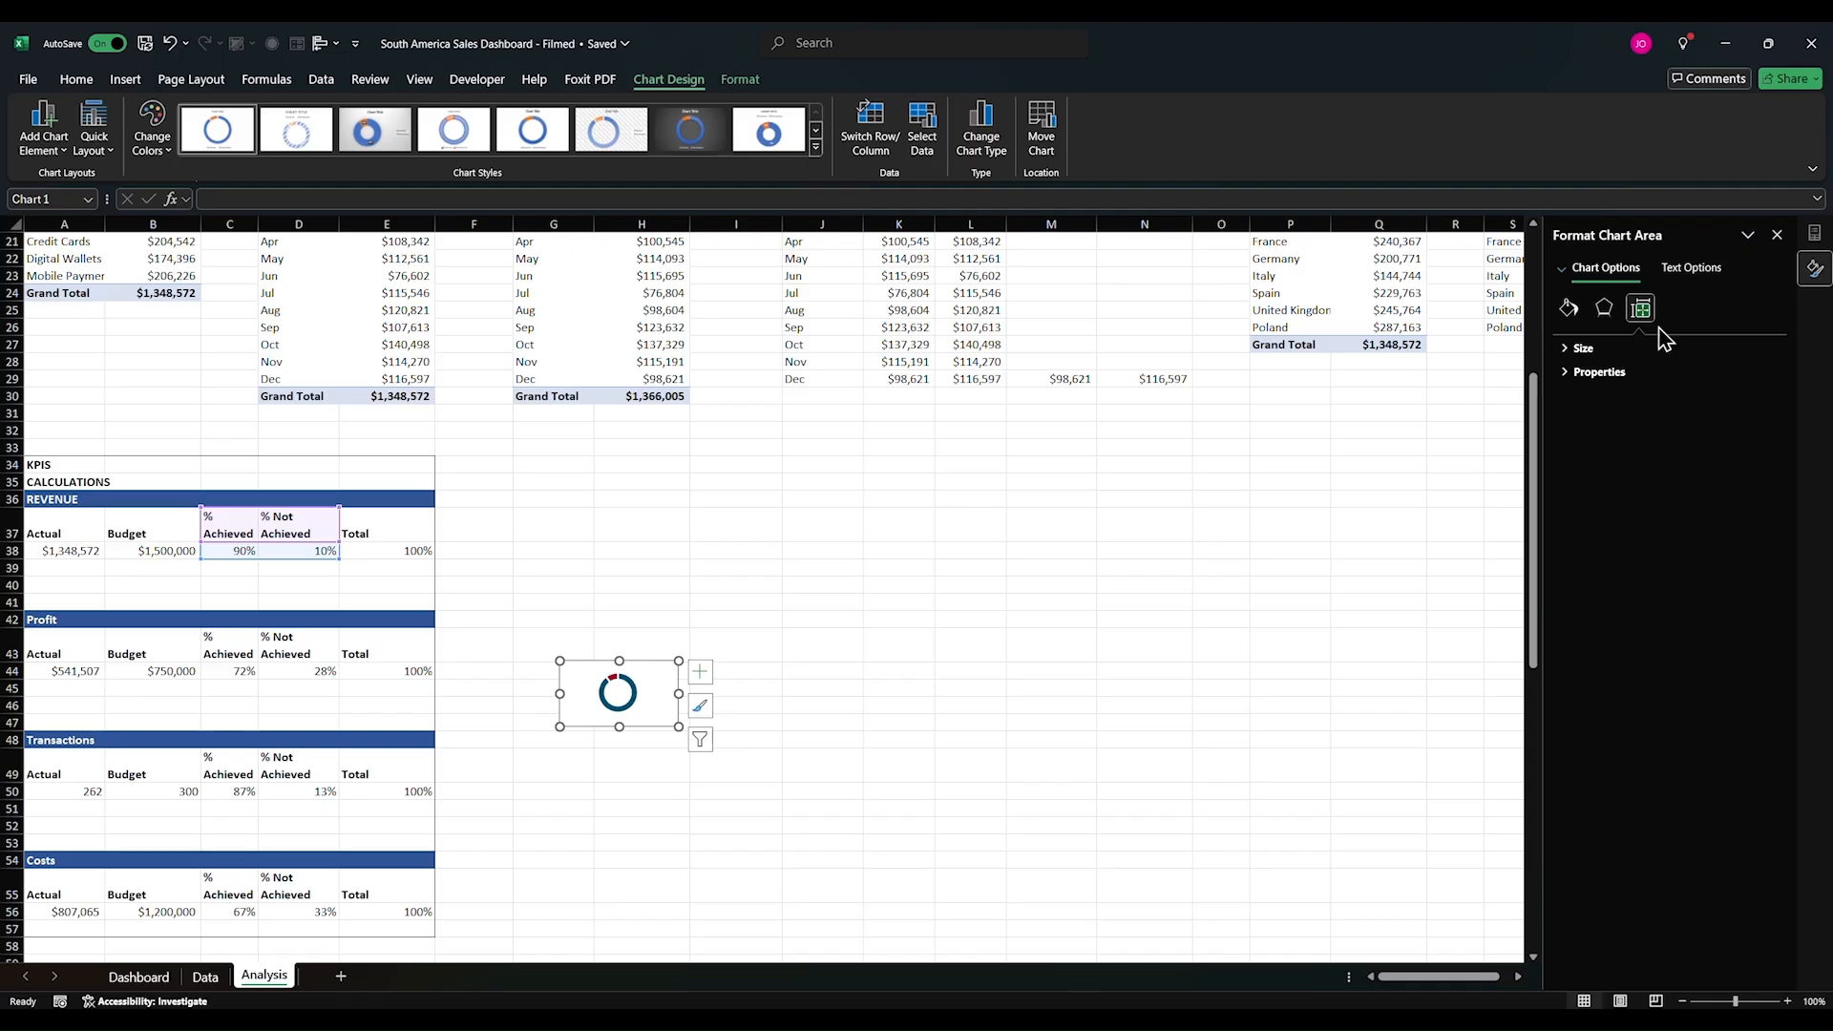
left_click(1570, 310)
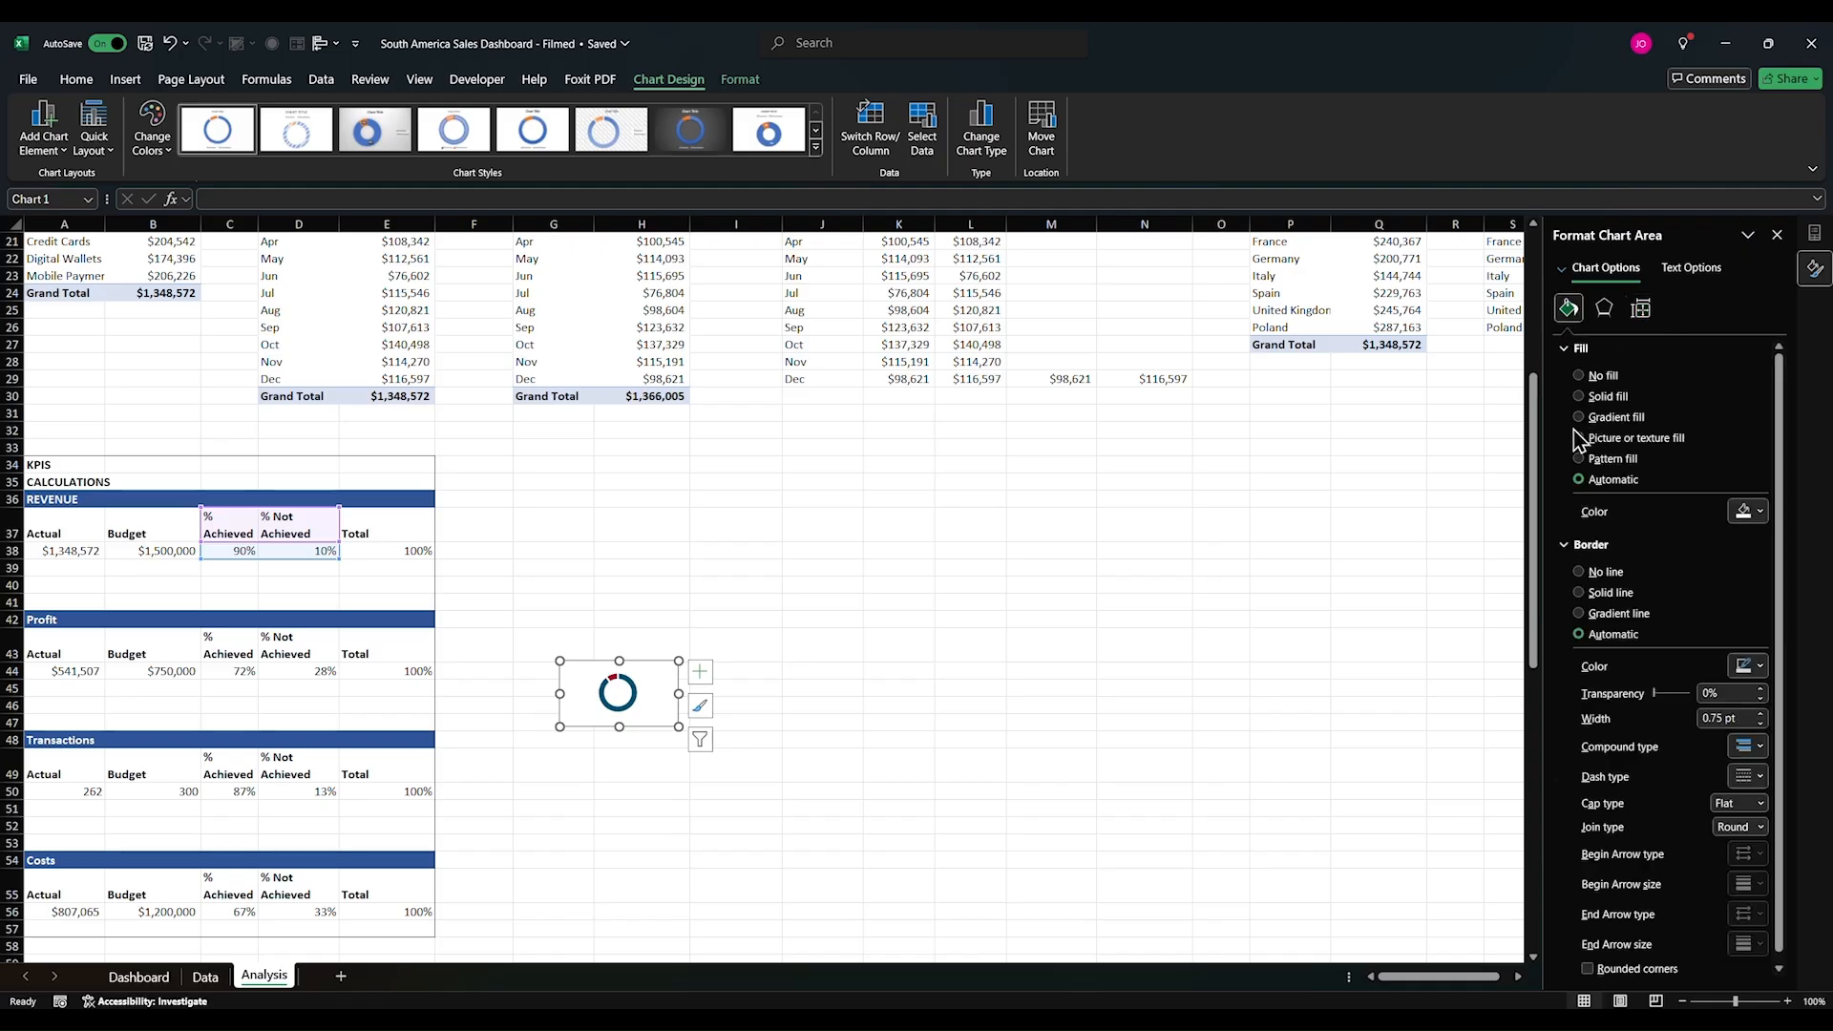
left_click(1604, 376)
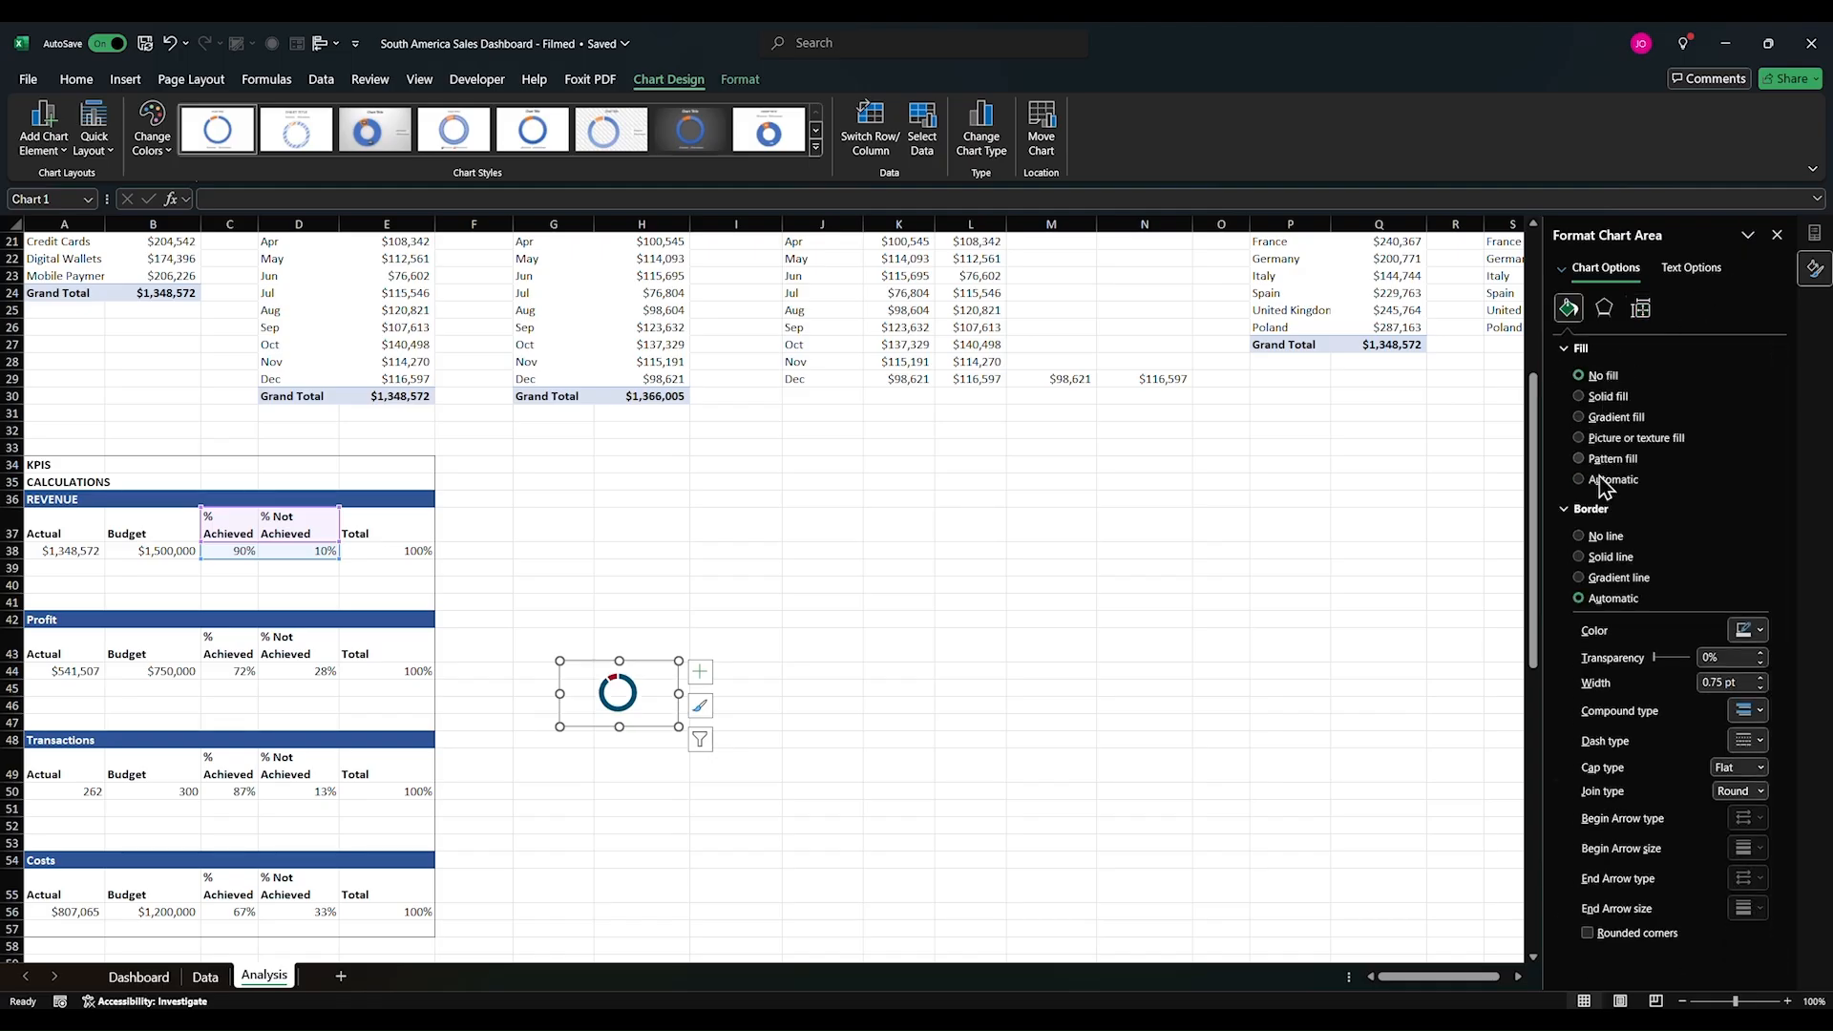
left_click(1600, 539)
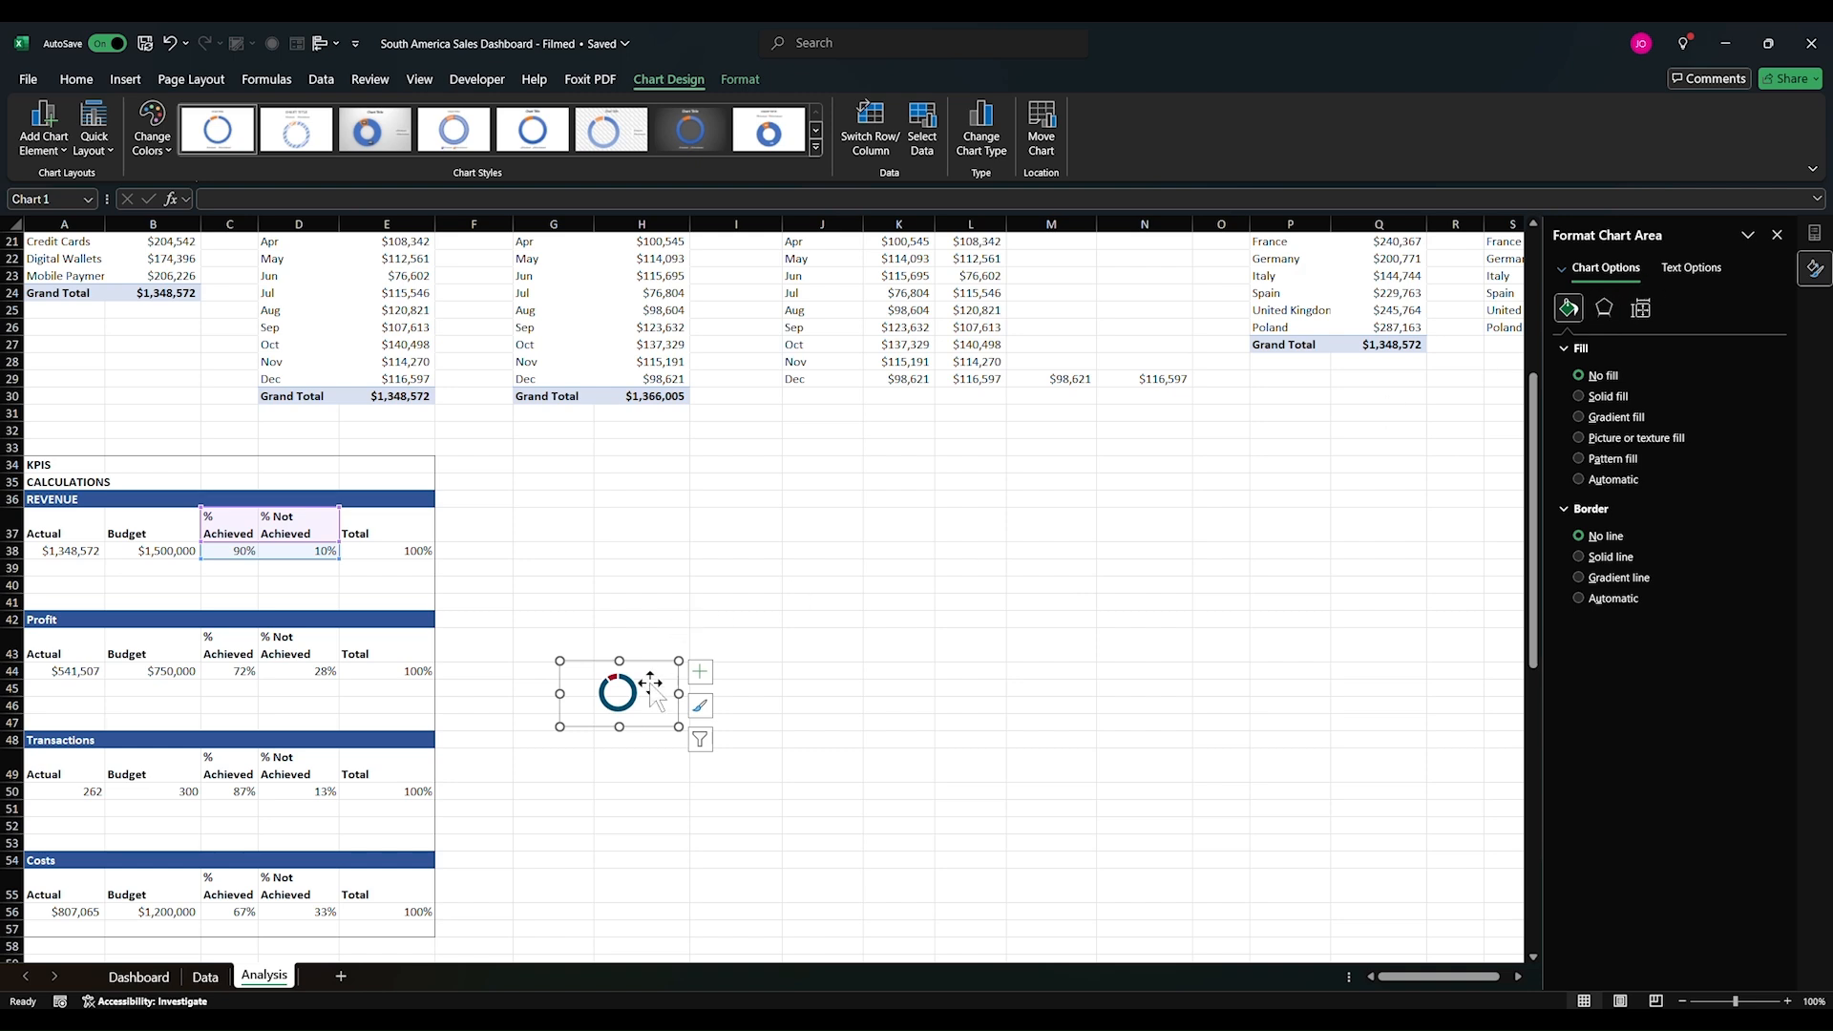
Step: Thicken the doughnut ring by setting its hole size to 55%
left_click(635, 690)
left_click(1641, 307)
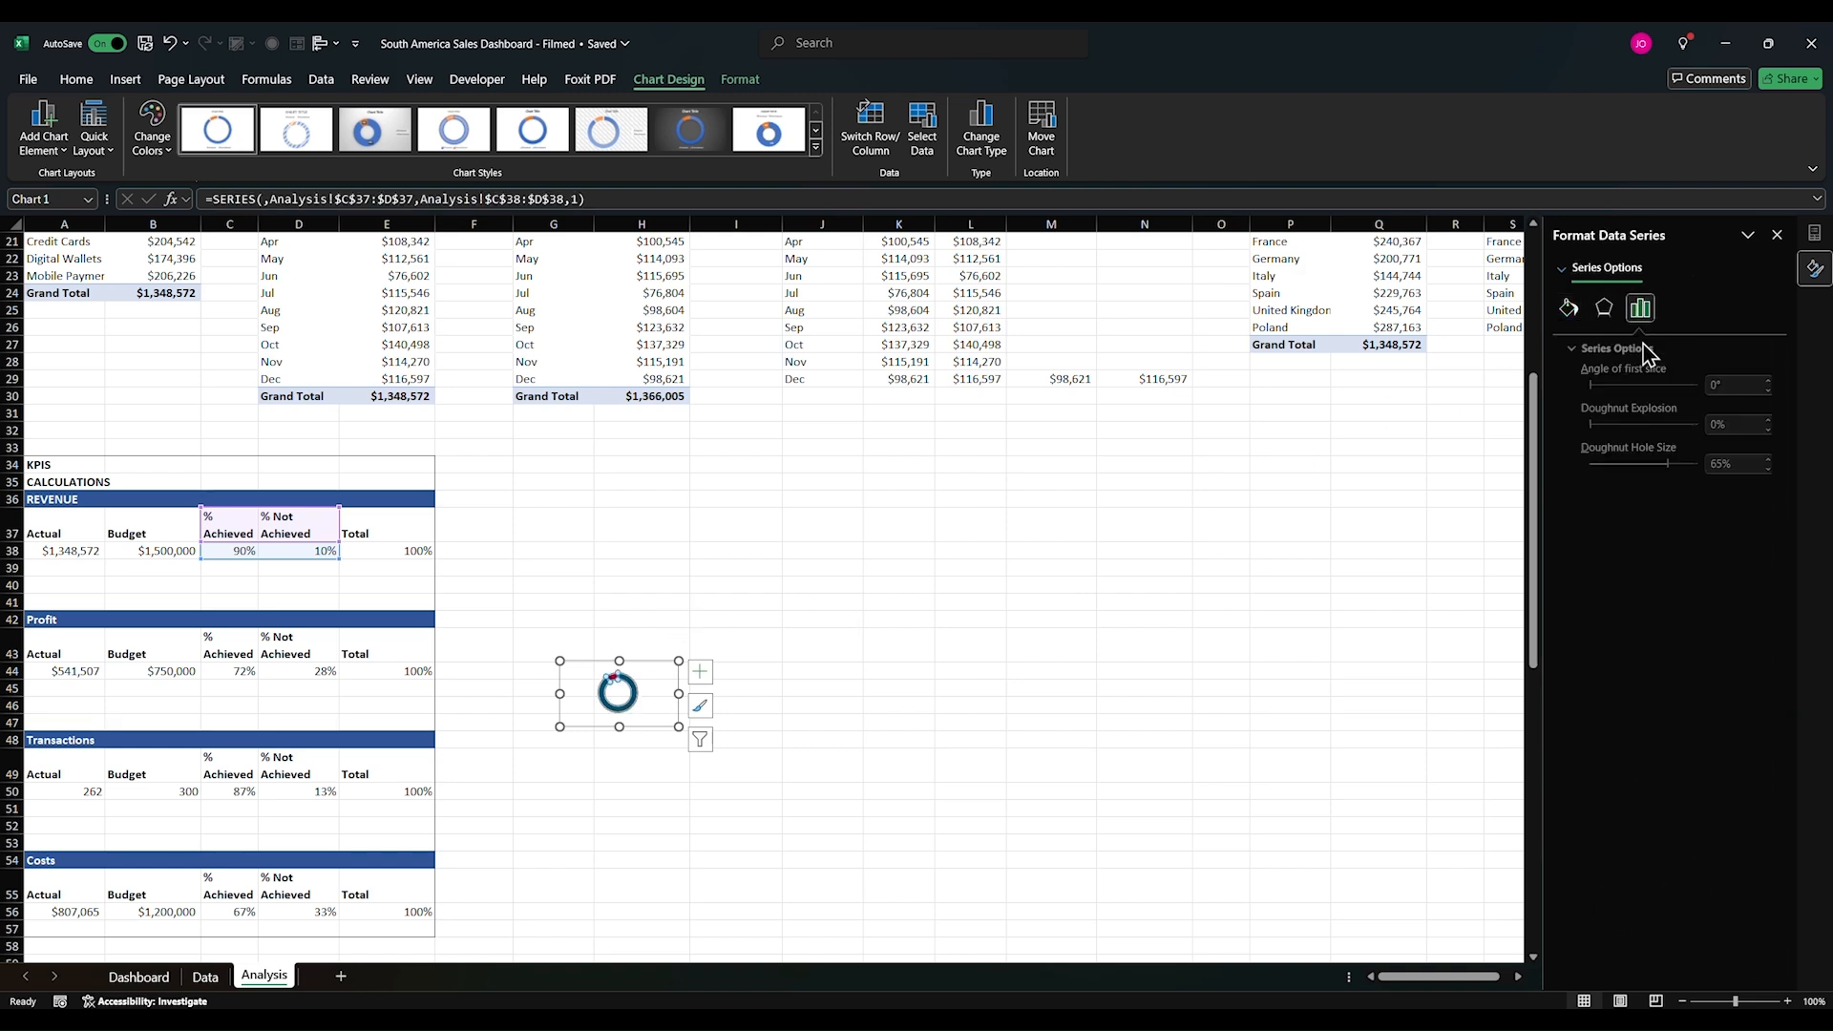
left_click(1643, 466)
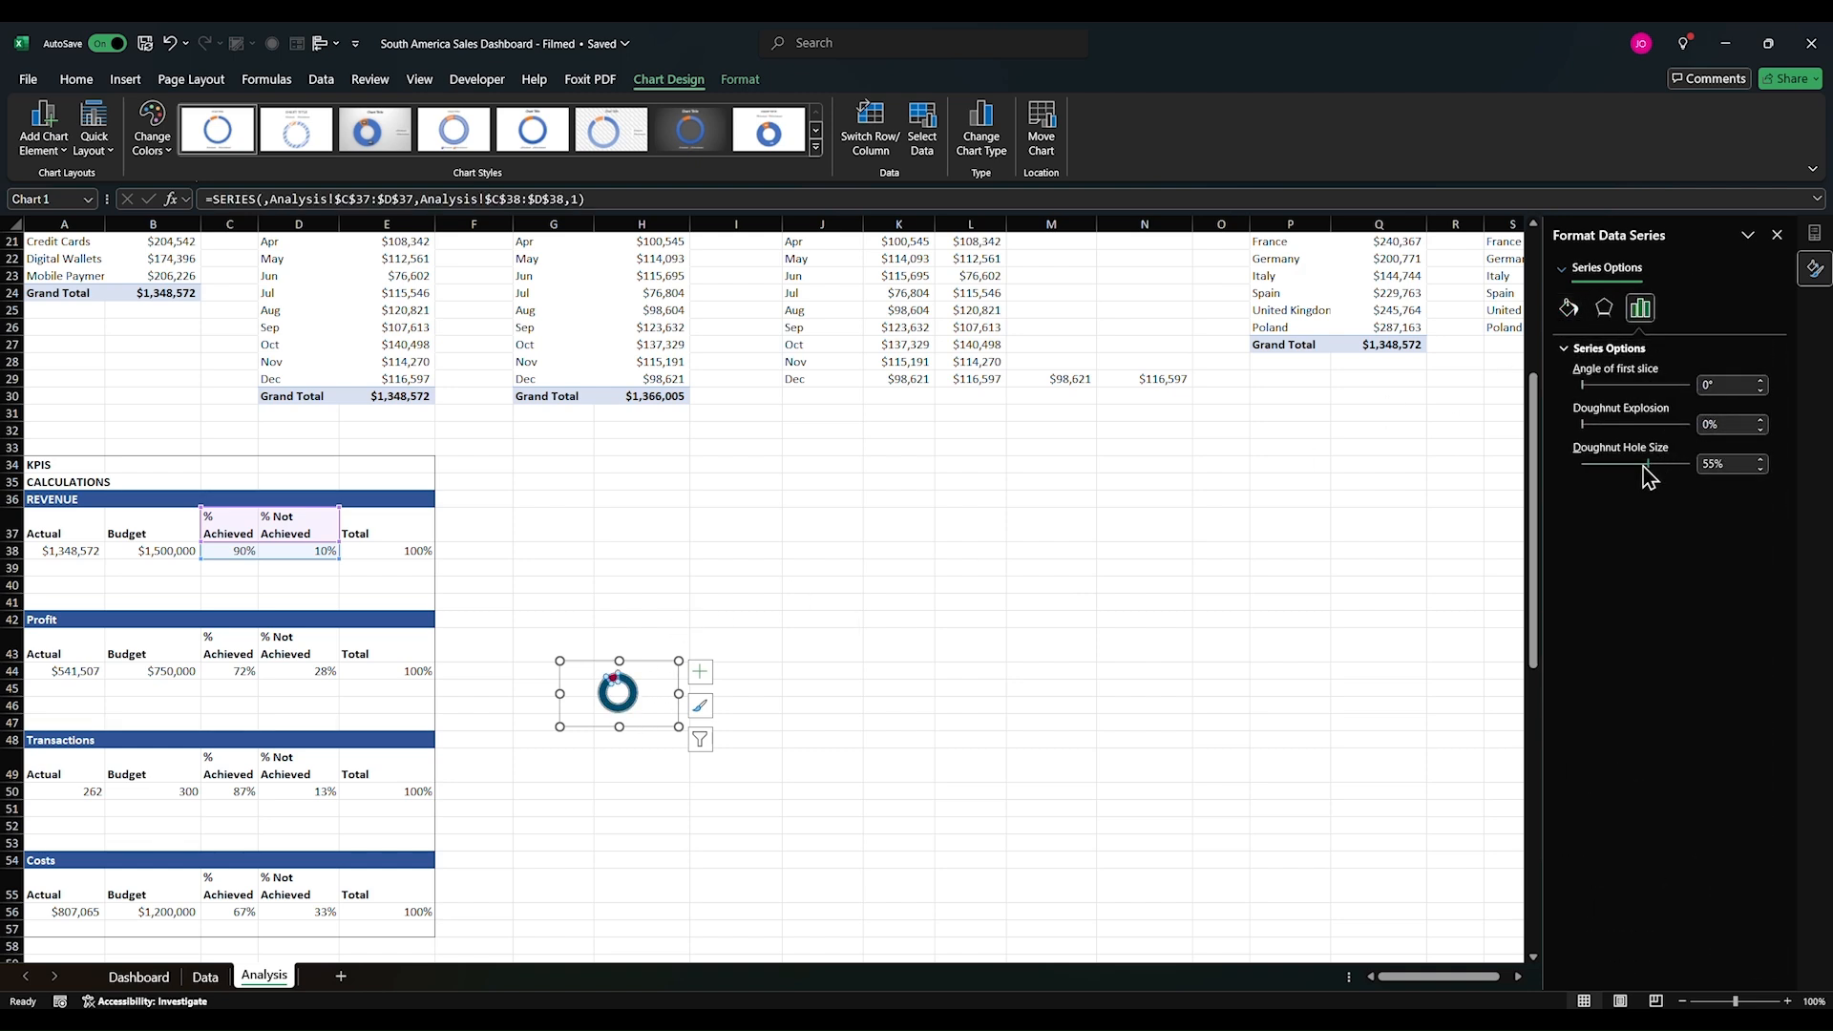
left_click(1643, 466)
Step: Cut the doughnut chart from the Analysis sheet and paste it into the Dashboard's Total Revenue card, beside the revenue figure
left_click(678, 692)
key("Delete")
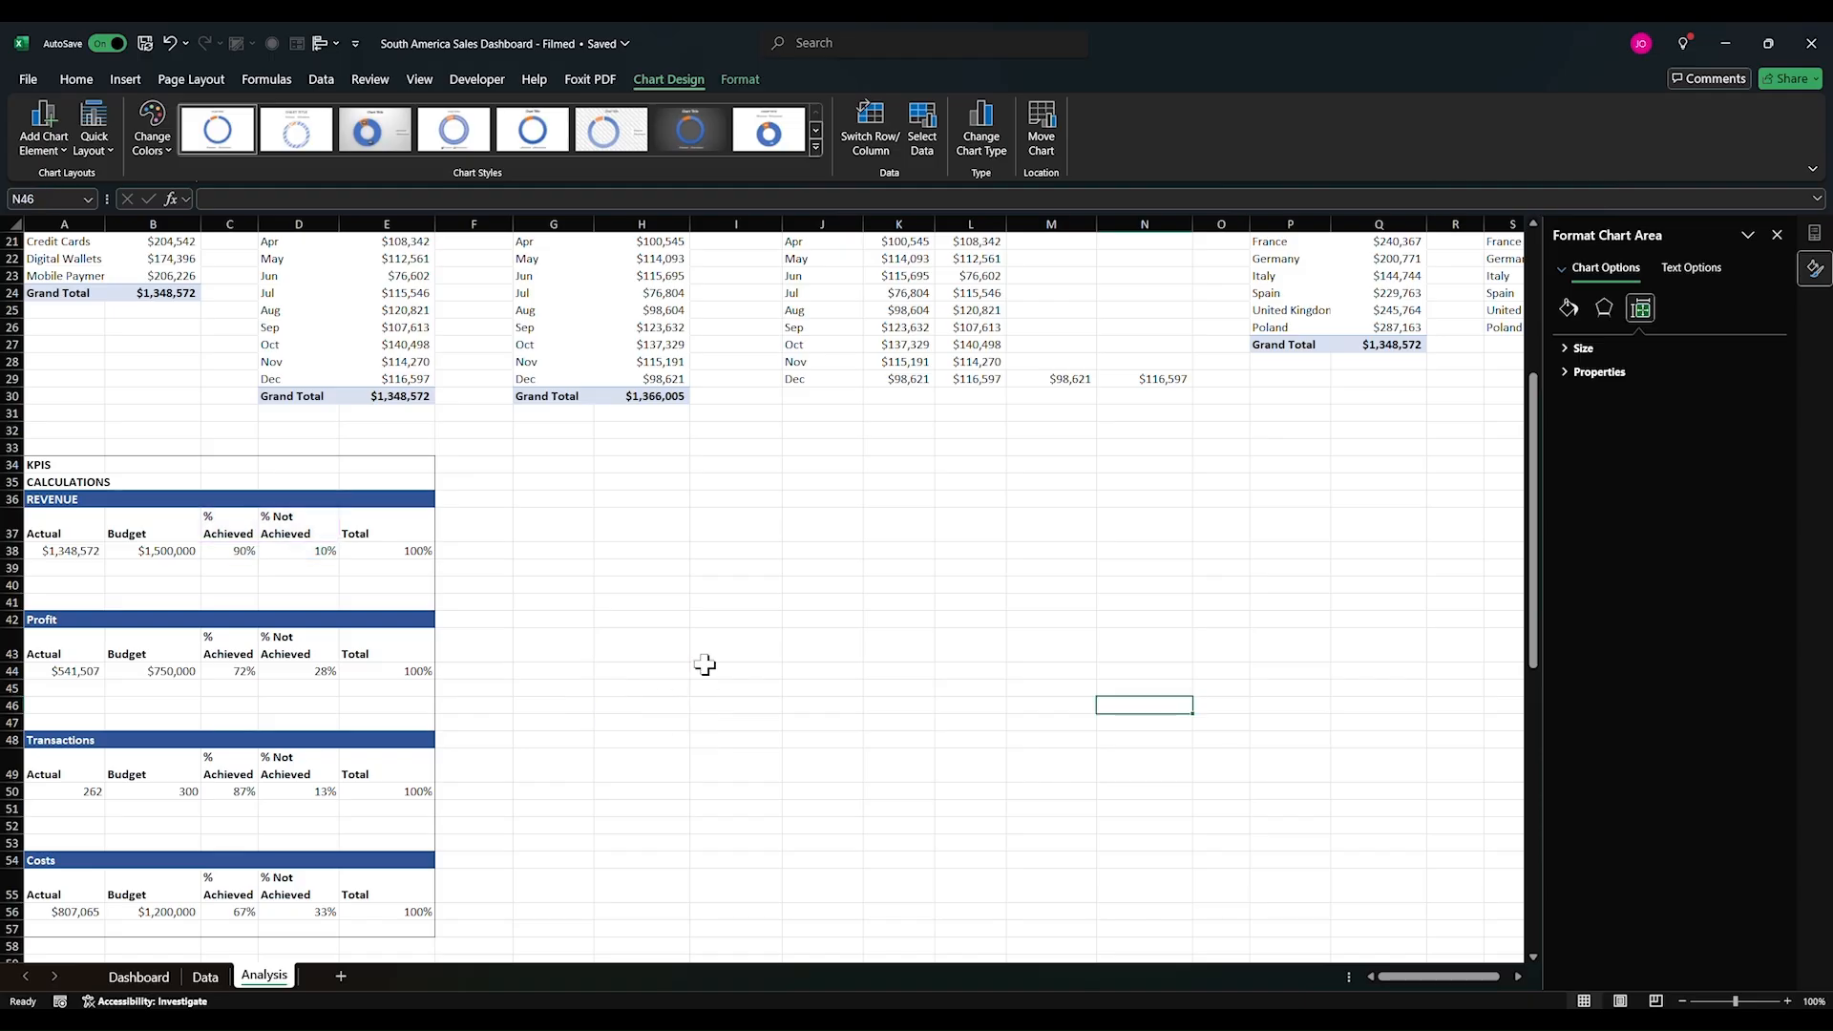
left_click(144, 976)
left_click(317, 391)
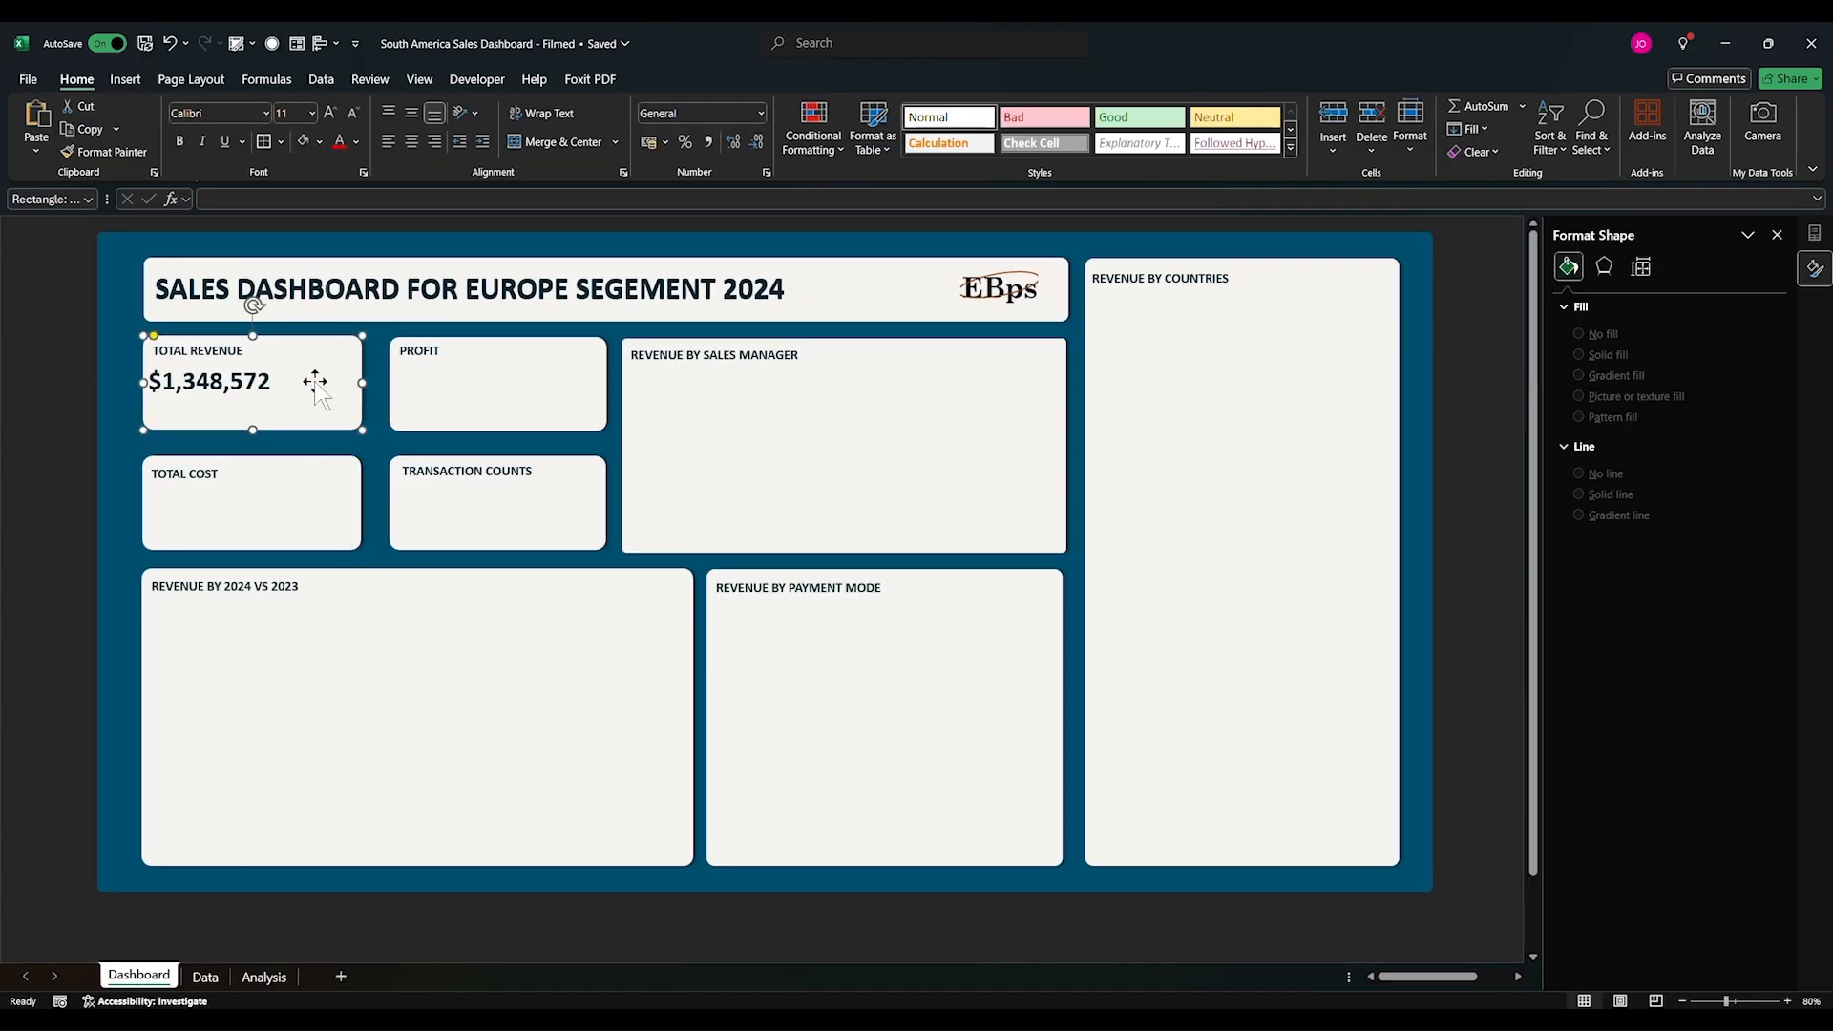
key("ctrl+v")
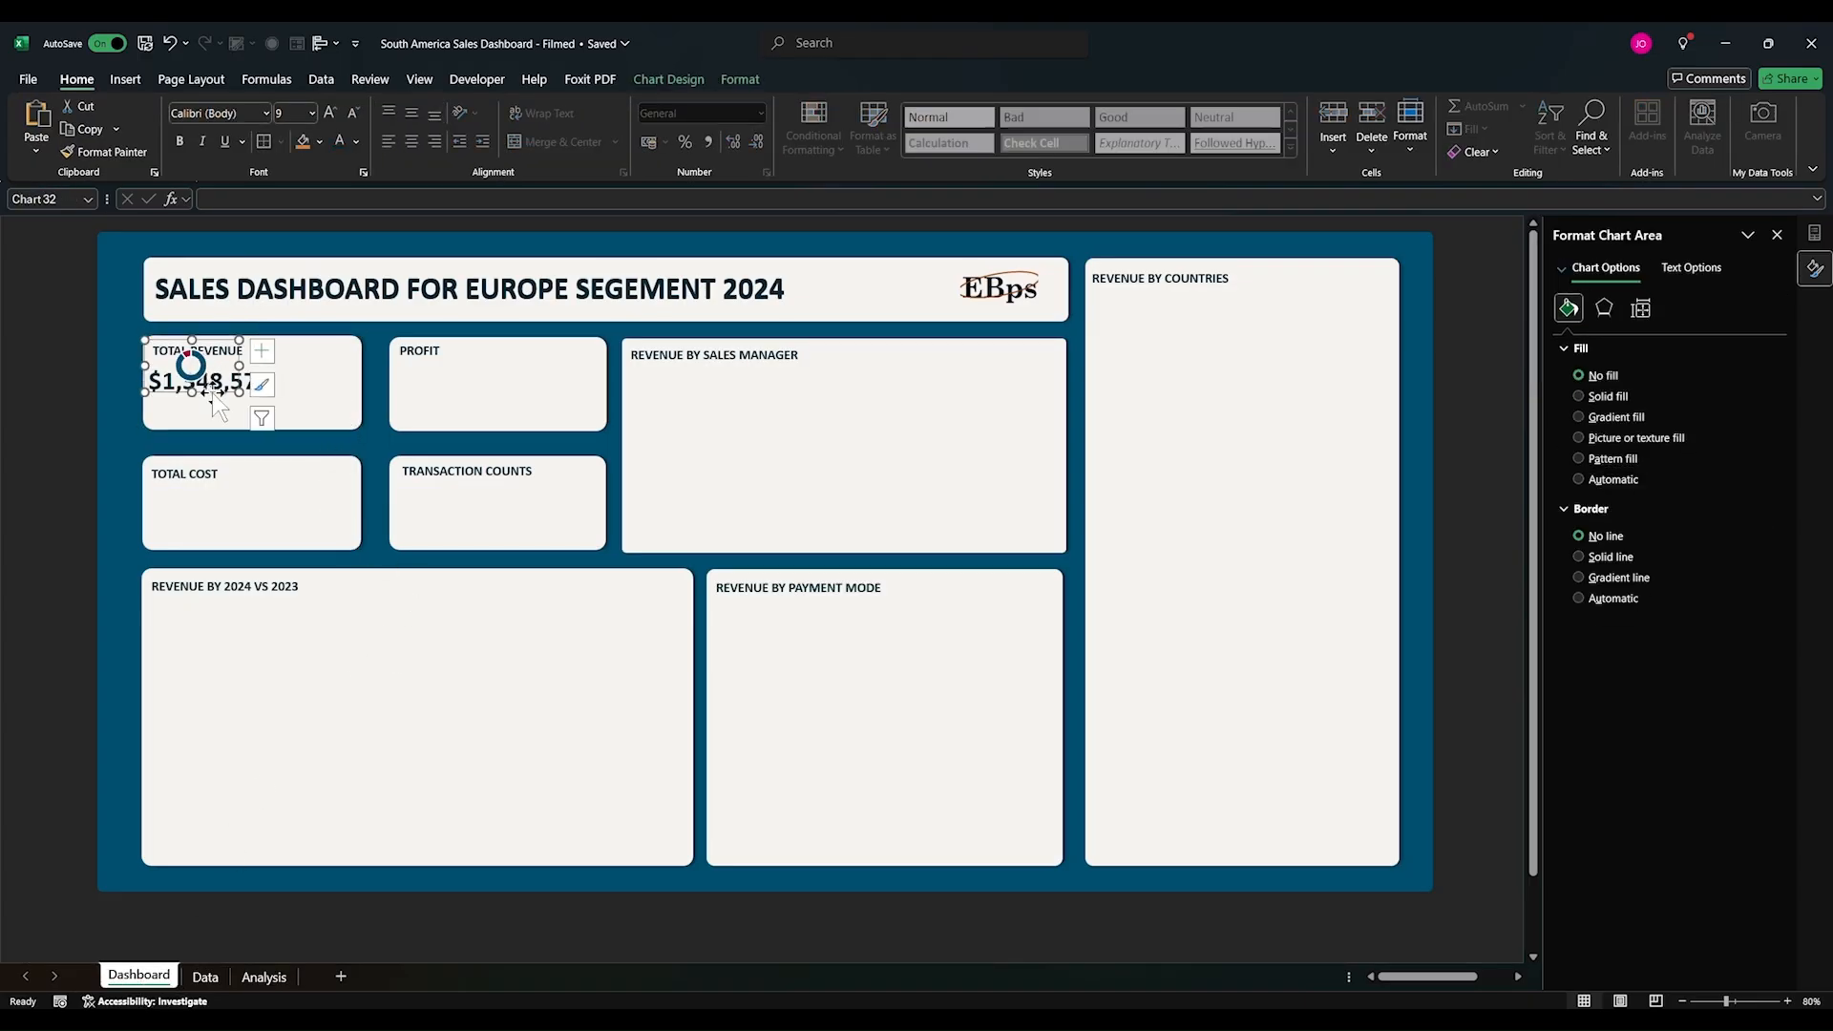
left_click_drag(214, 401, 342, 415)
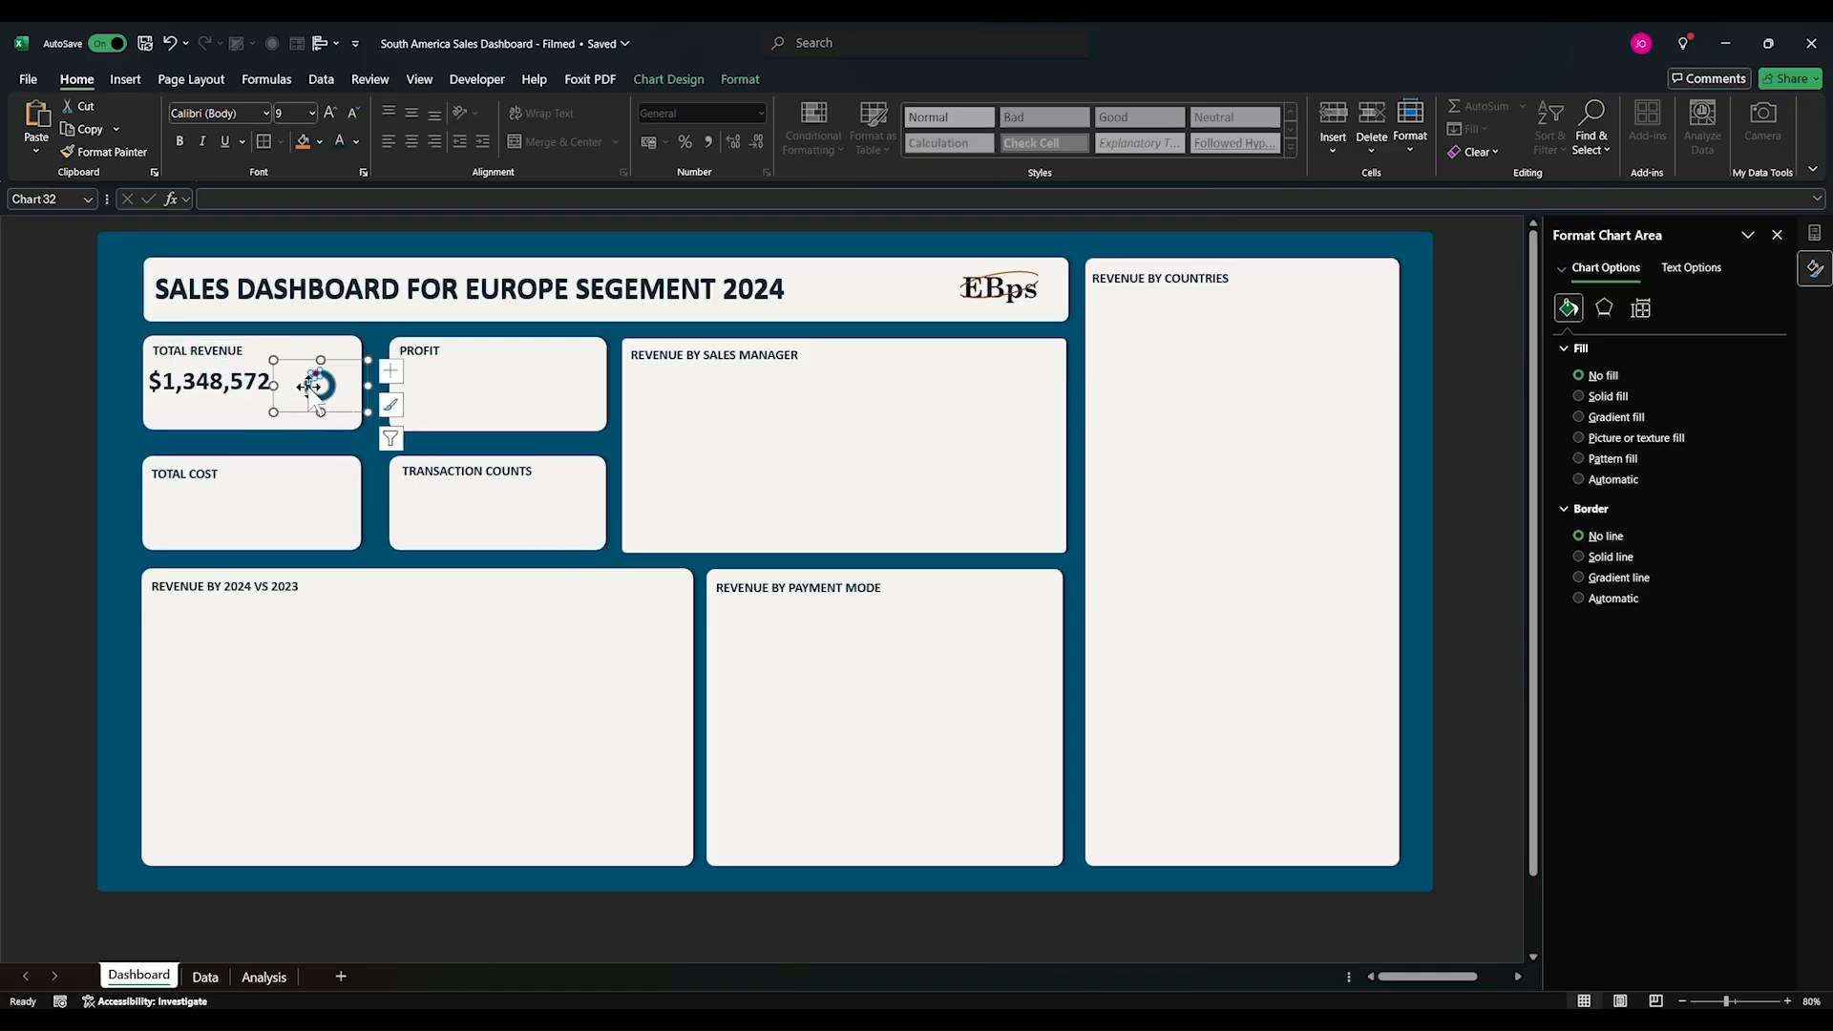
left_click(315, 395)
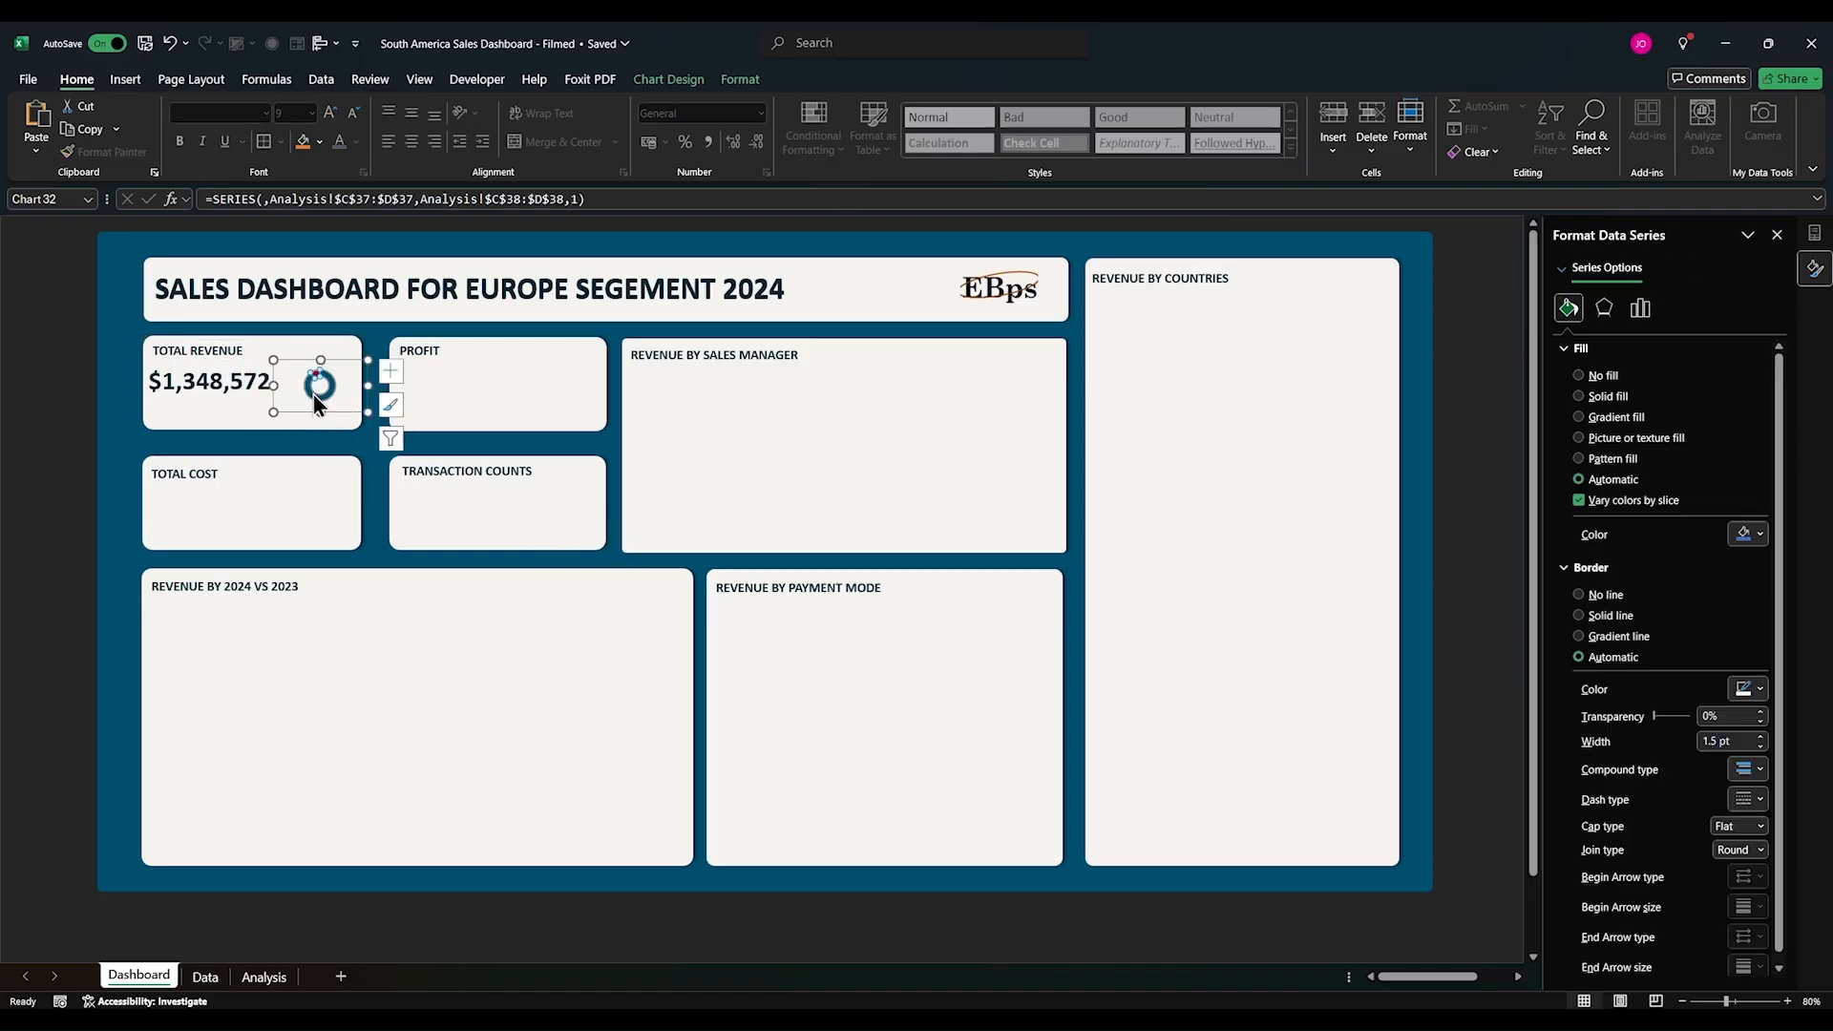
Step: Remove the border line from the doughnut series and enlarge the ring inside the Total Revenue card
left_click(1608, 594)
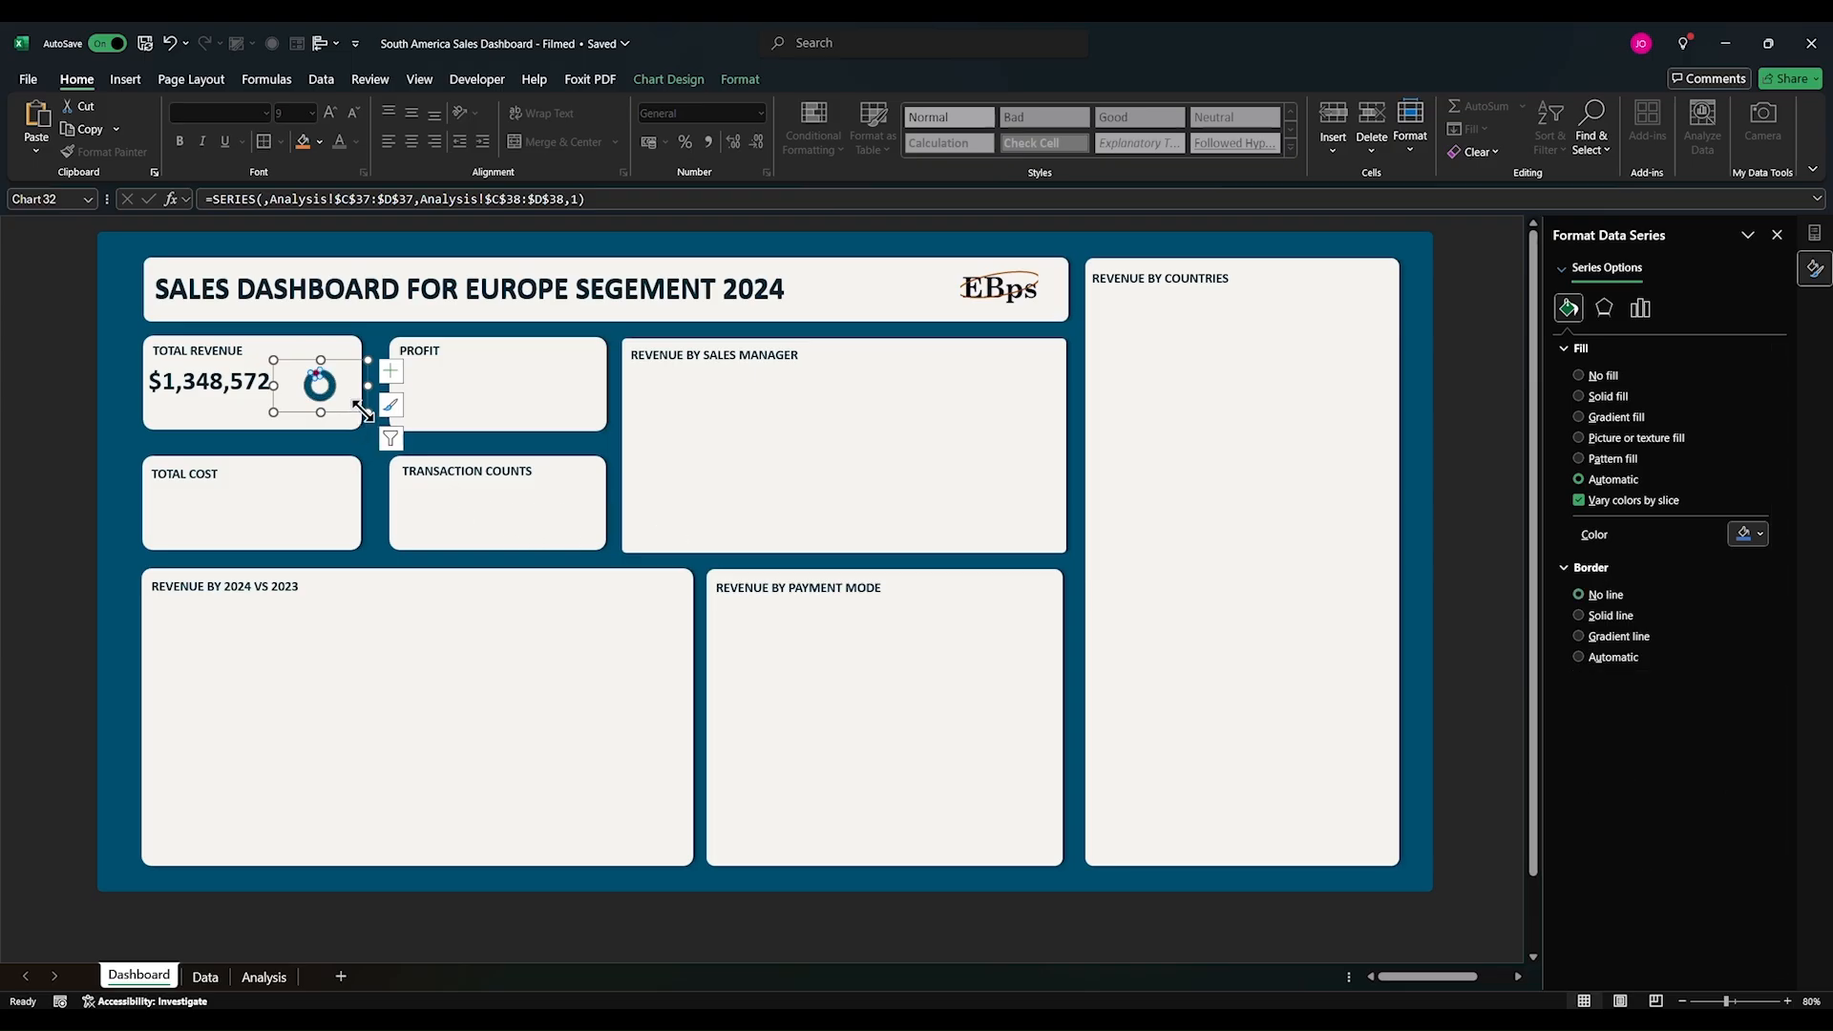
mouse_move(344, 431)
left_mouse_down()
mouse_move(317, 423)
mouse_move(330, 409)
left_mouse_up()
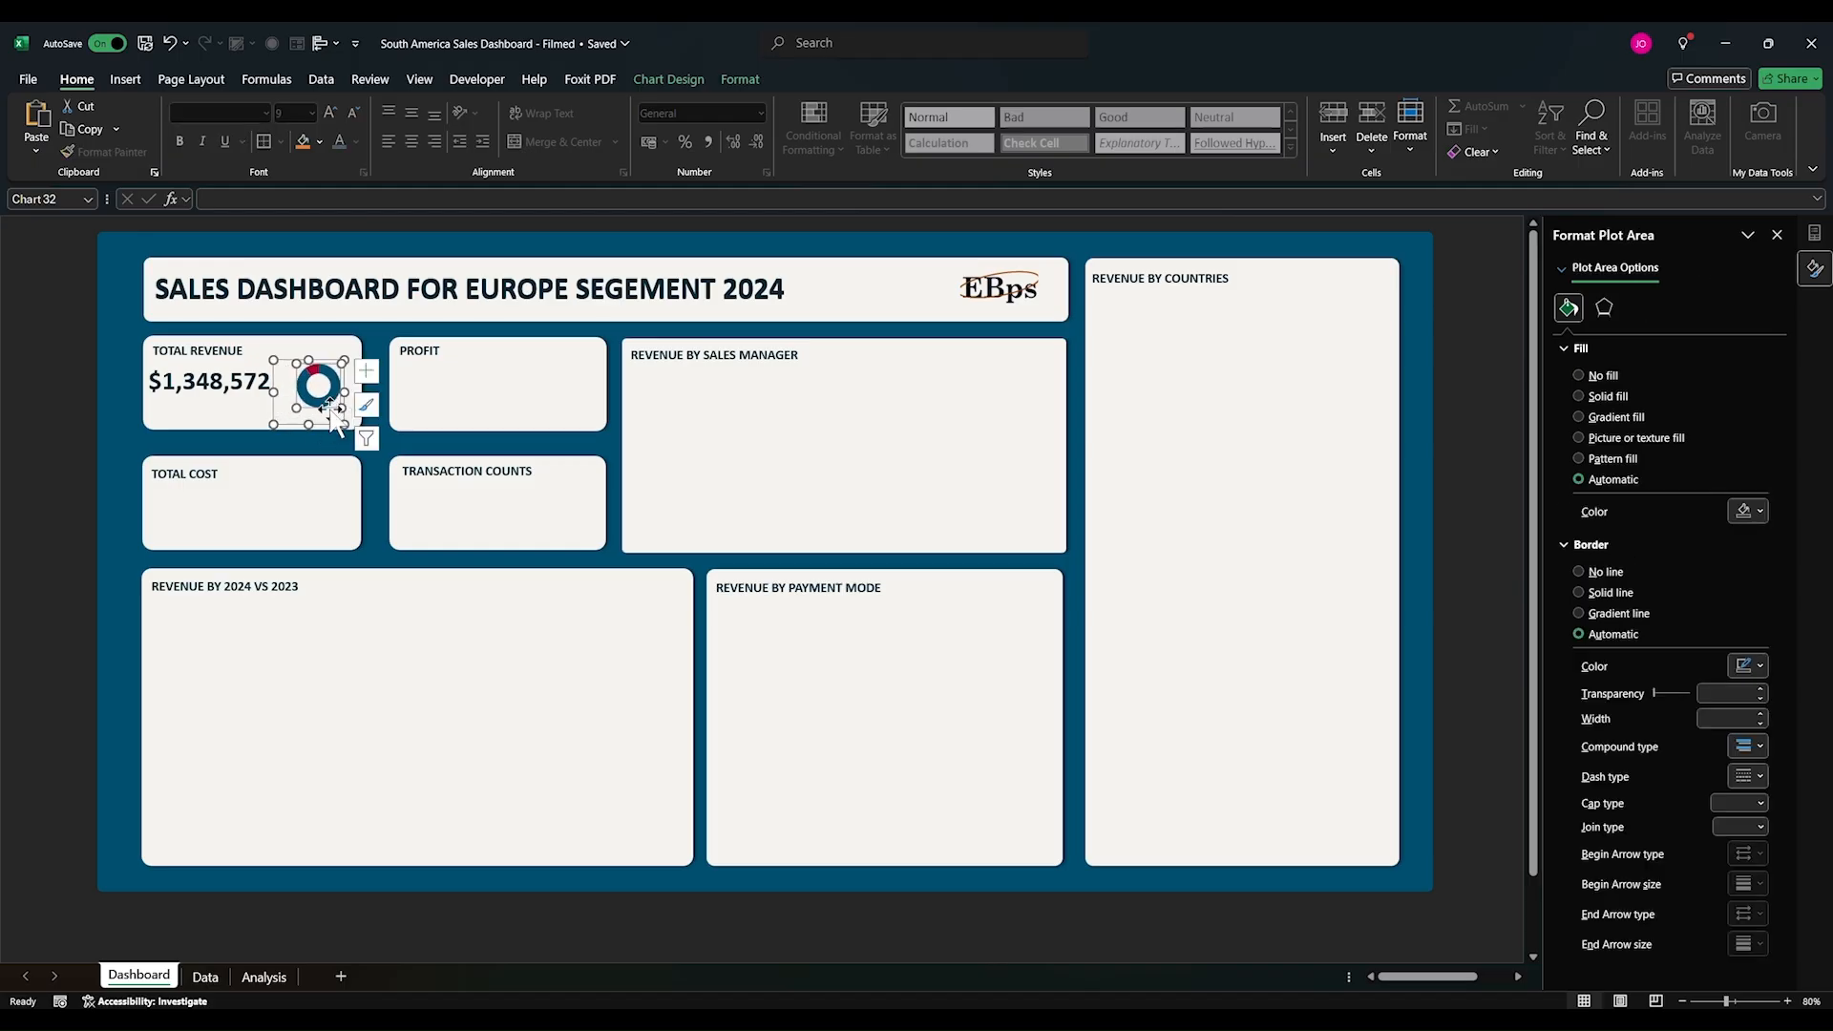
Step: Lower the revenue figure slightly so that it lines up with the doughnut in the Total Revenue card
left_click(254, 391)
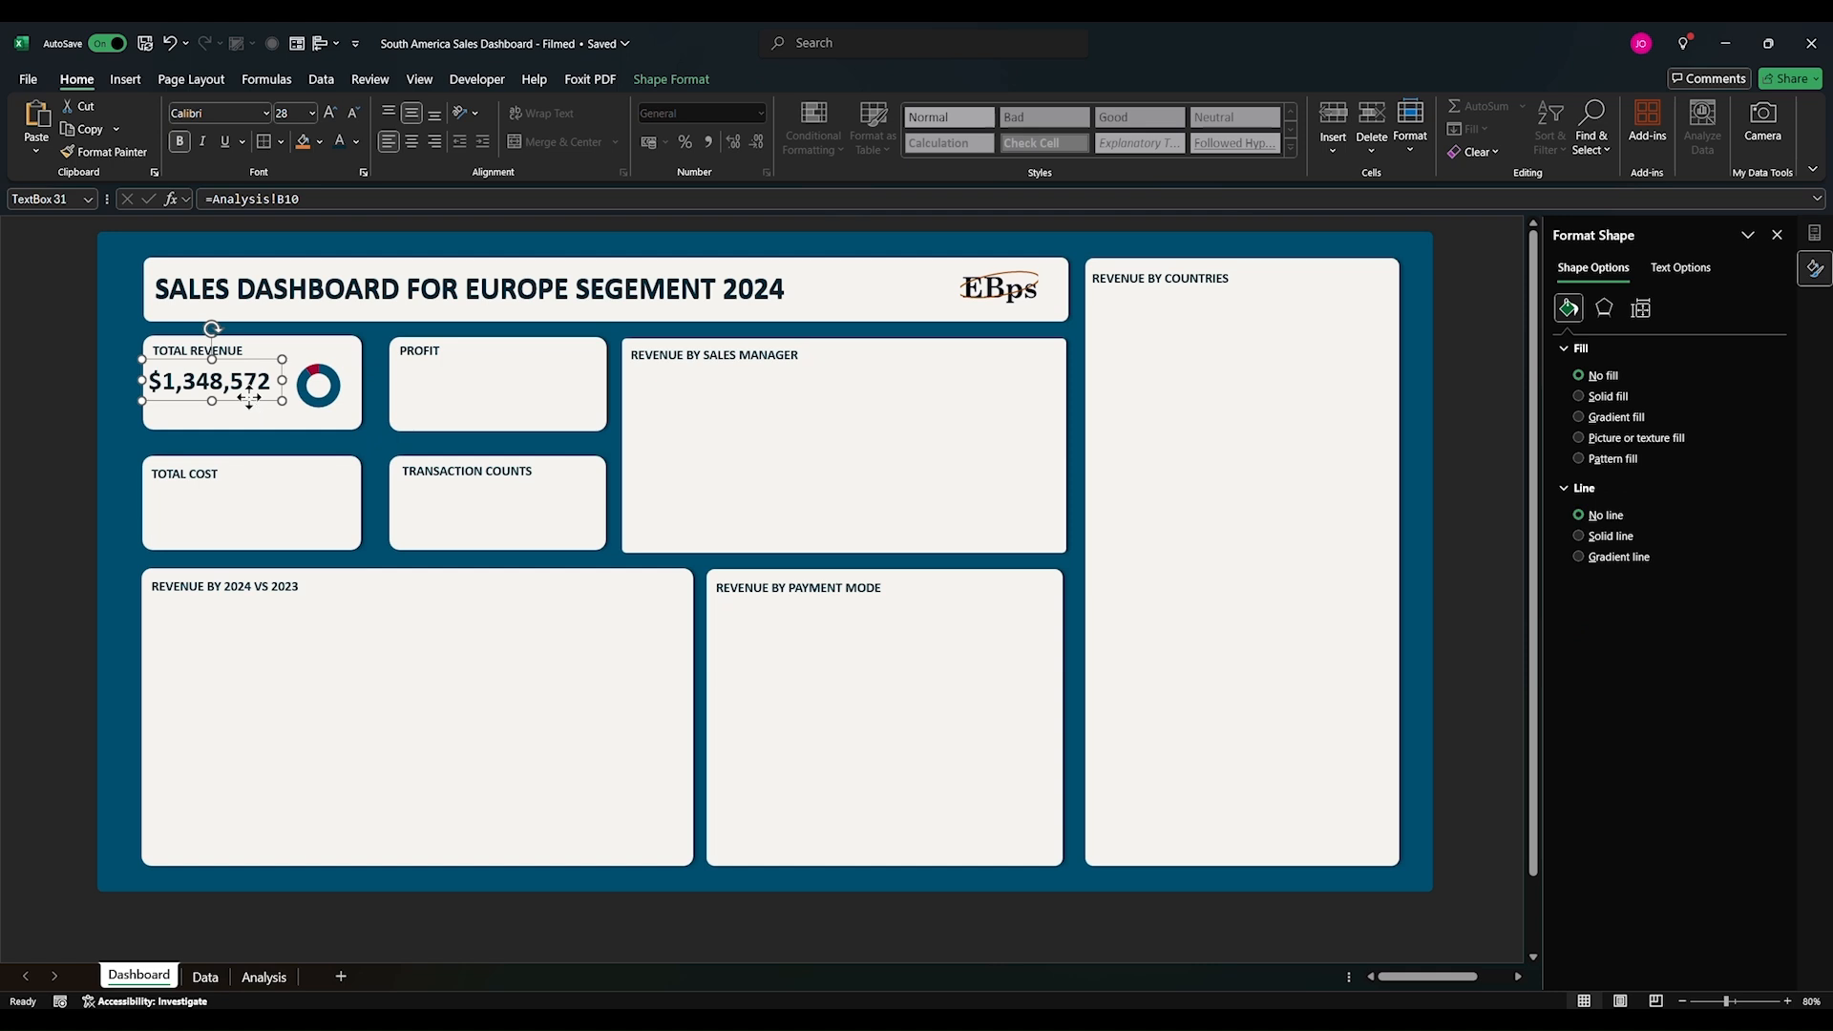
left_click(318, 389)
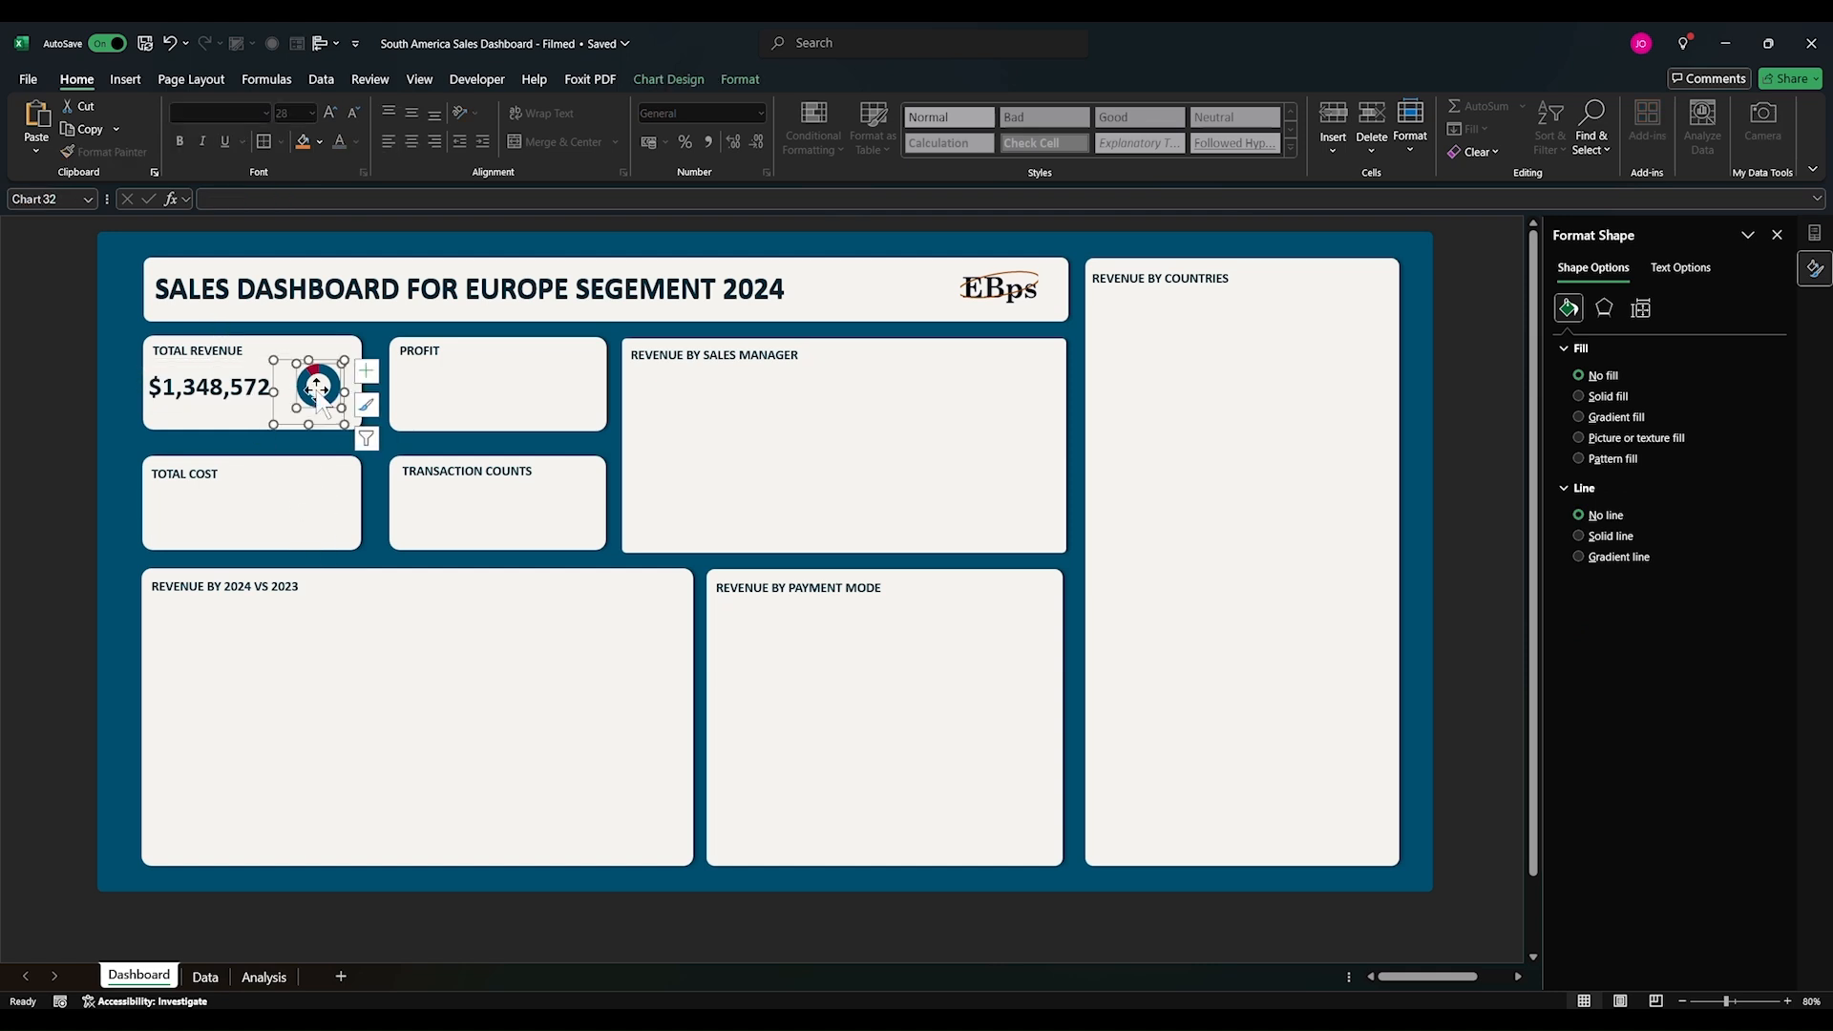
left_click(312, 922)
Step: Duplicate the TOTAL REVENUE label, place the copy over the doughnut and clear its text
left_click(221, 362)
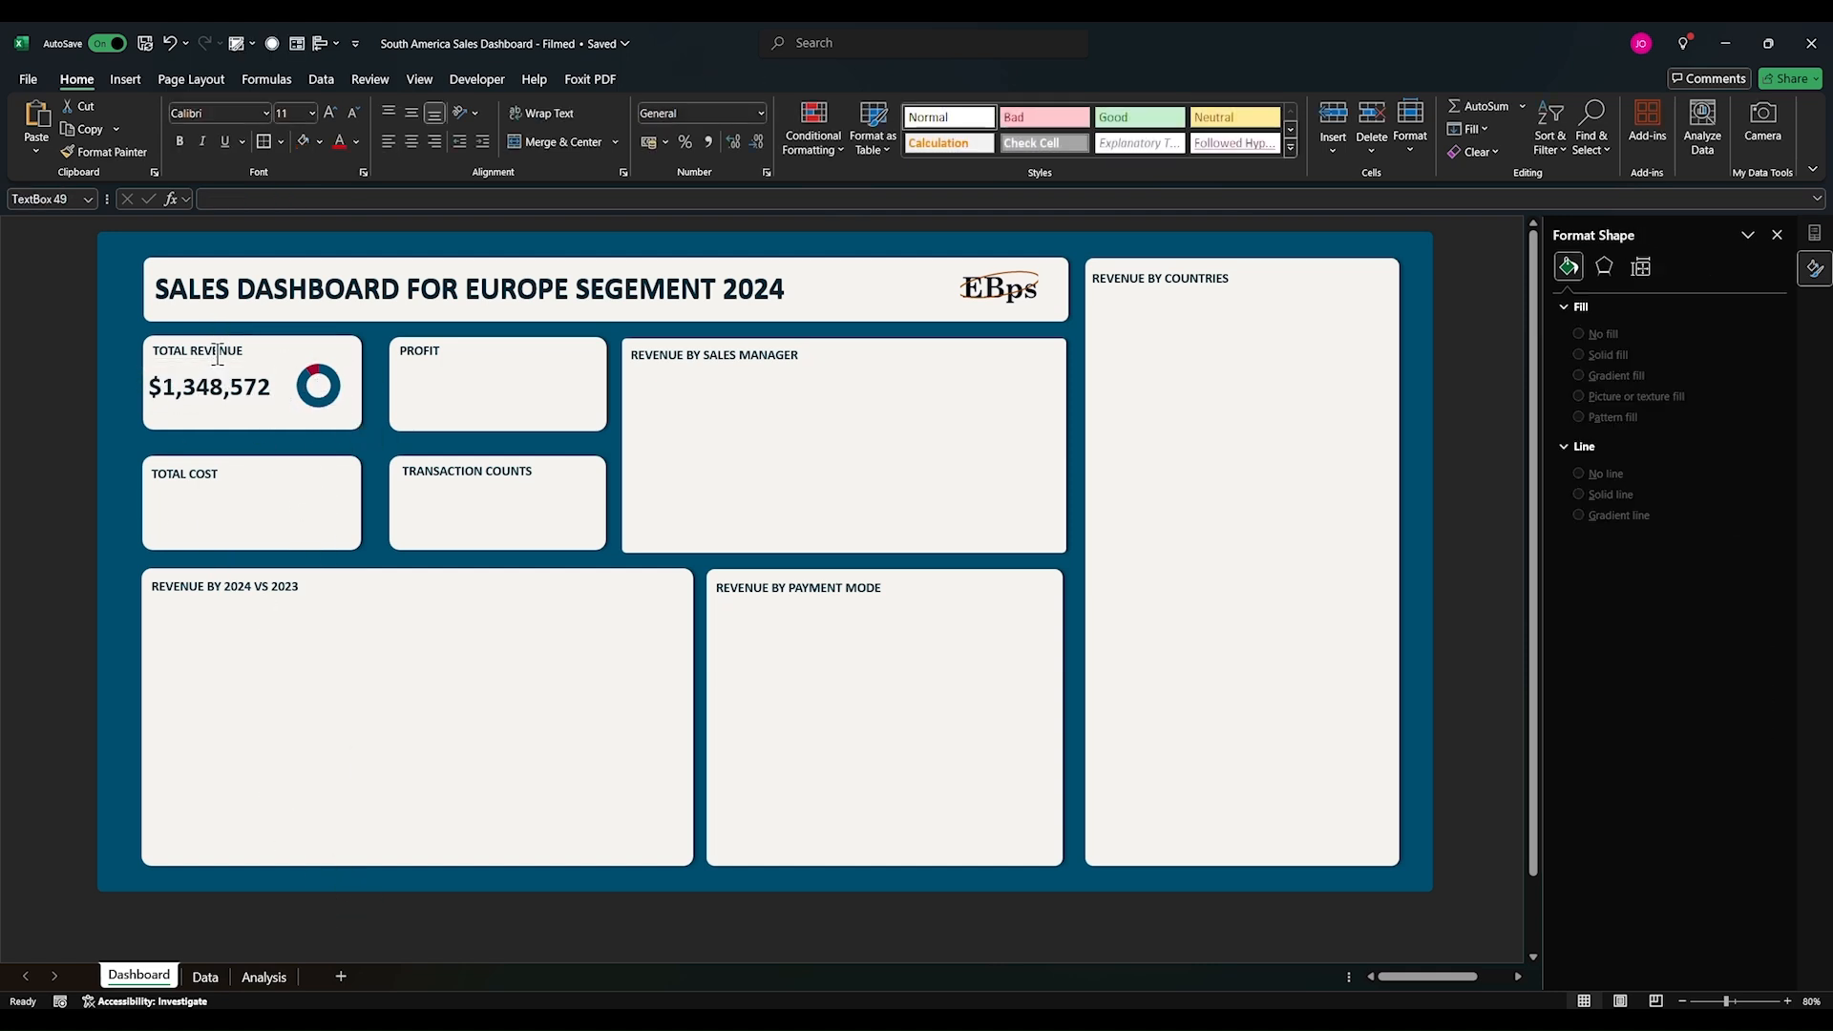
left_click(222, 355)
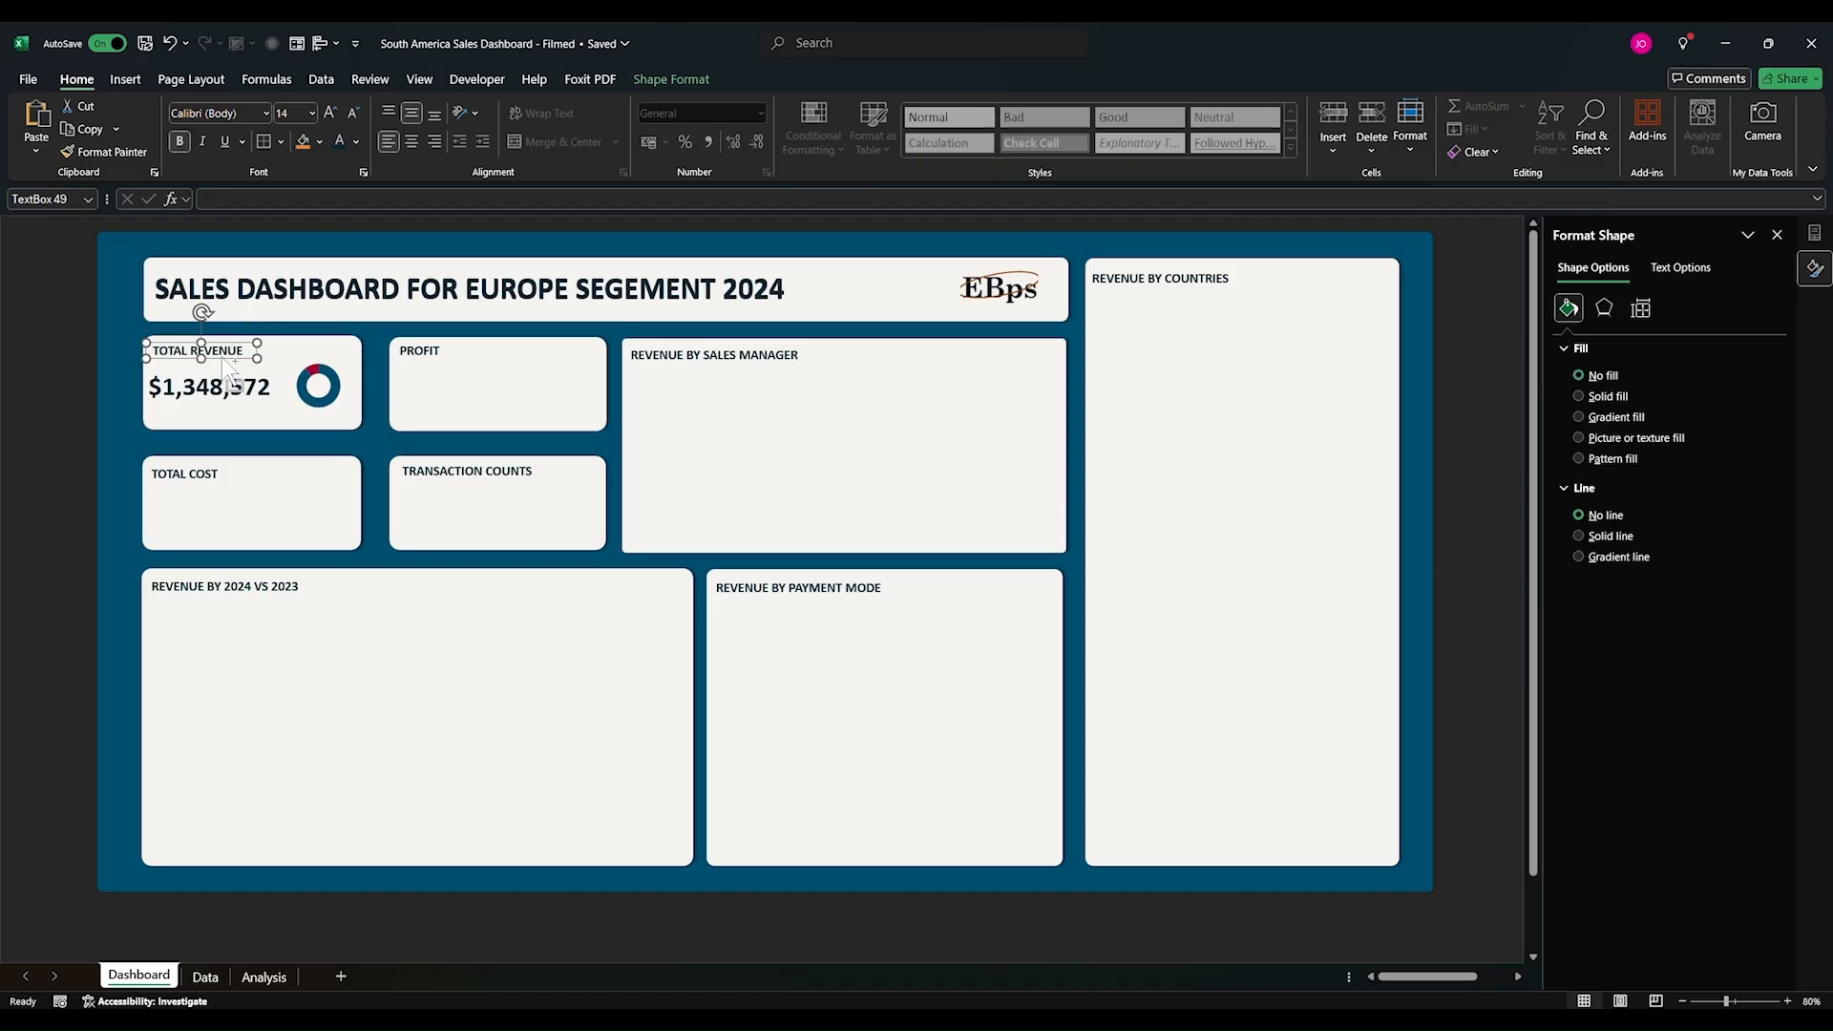
left_click(239, 358)
left_click_drag(244, 361, 367, 389)
double_click(367, 390)
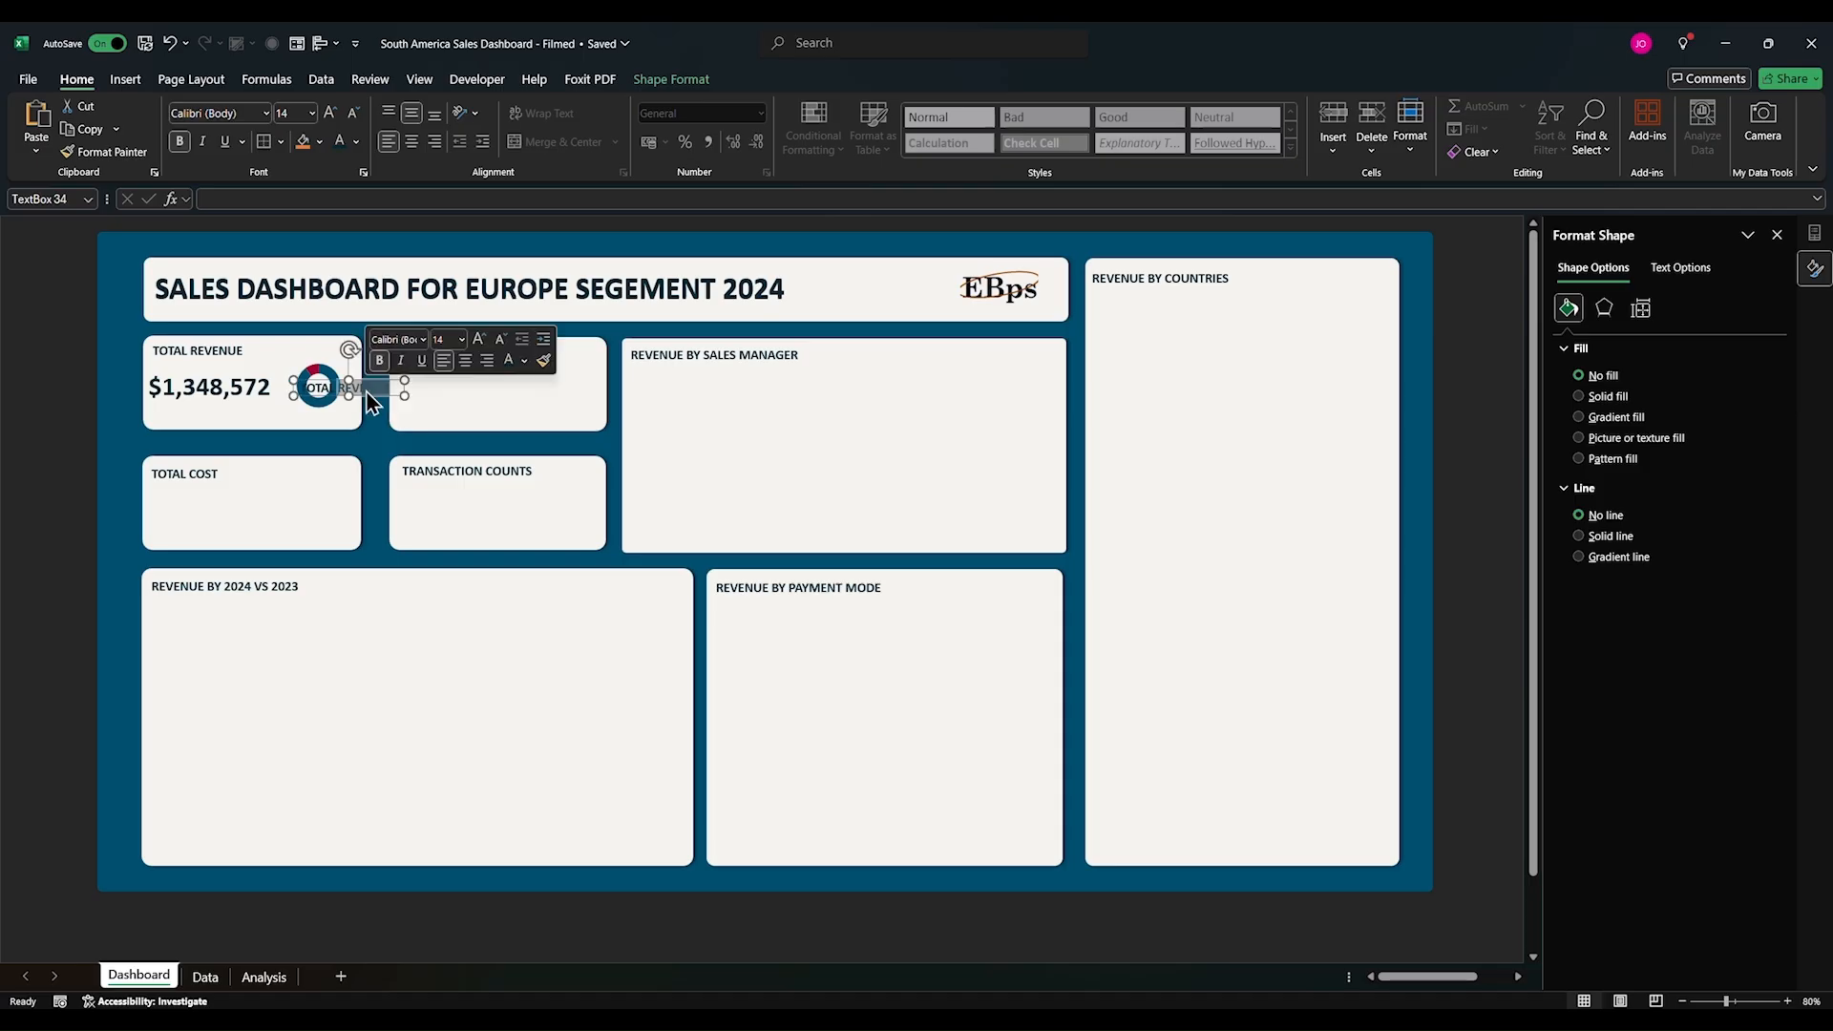
key("BackSpace")
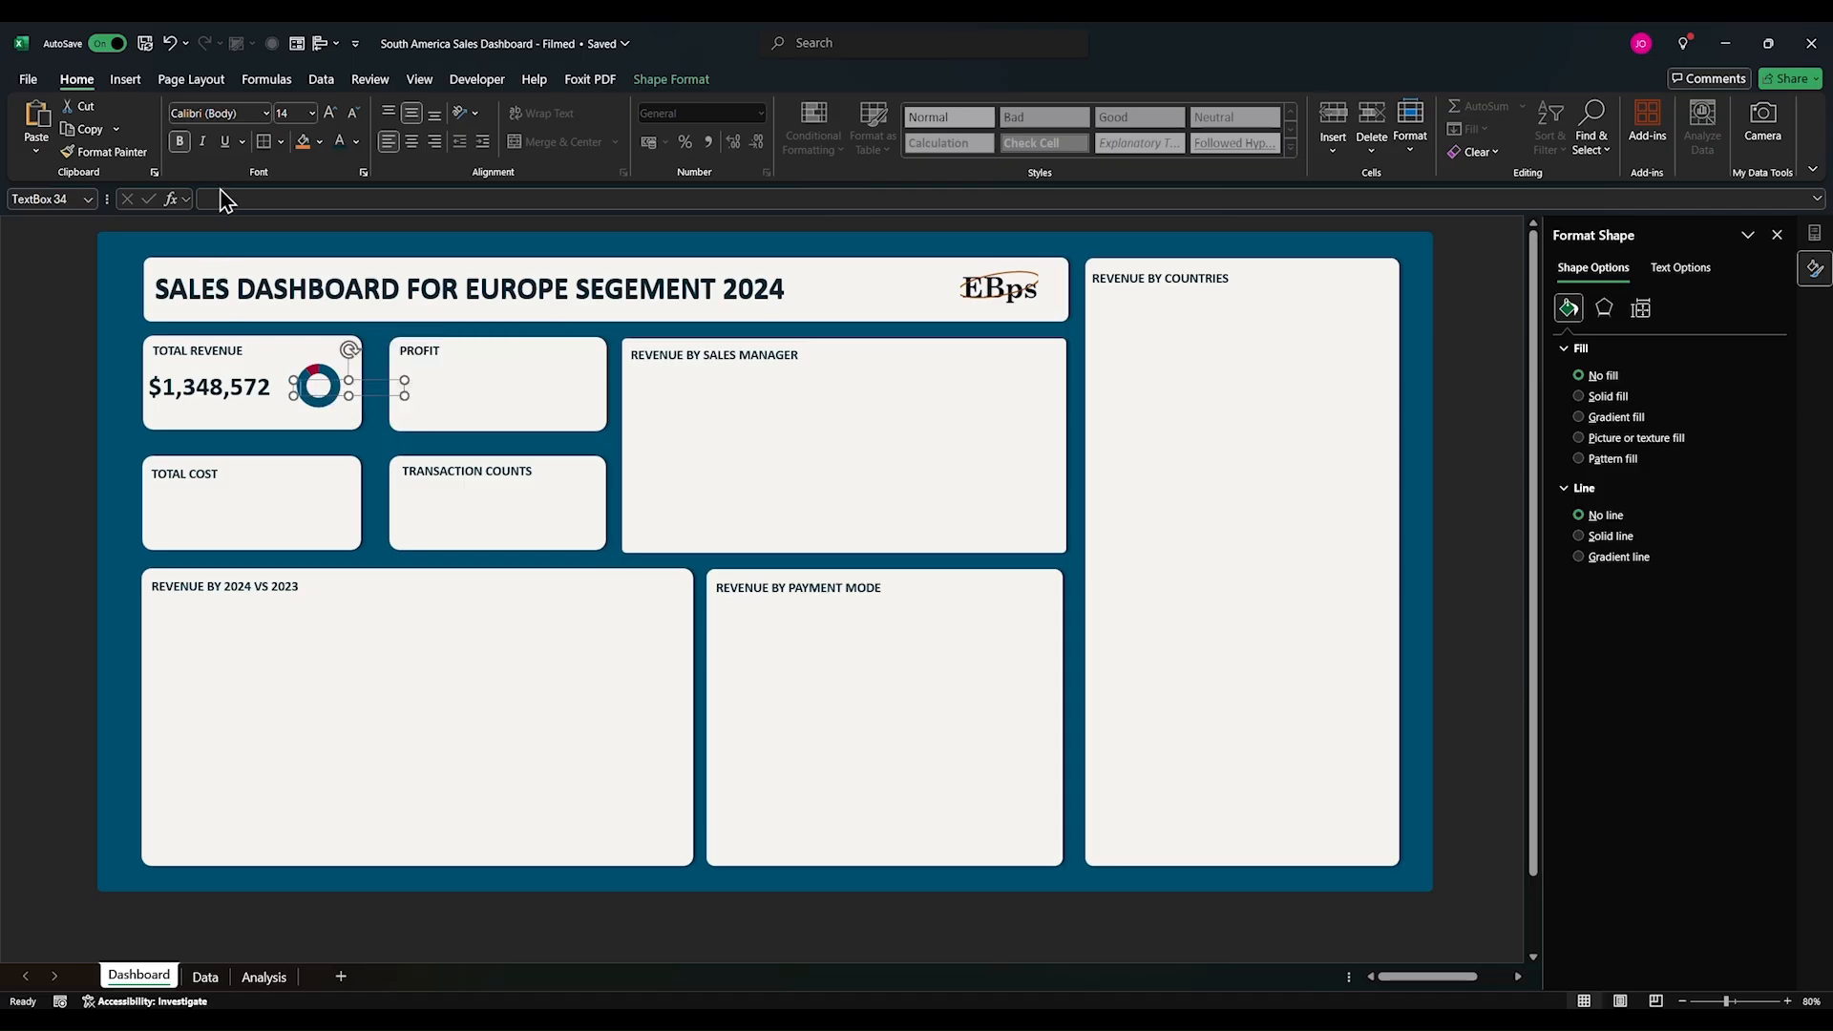
Step: Link the empty text box to the revenue % Achieved cell with the formula =Analysis!C38
left_click(210, 198)
type("=")
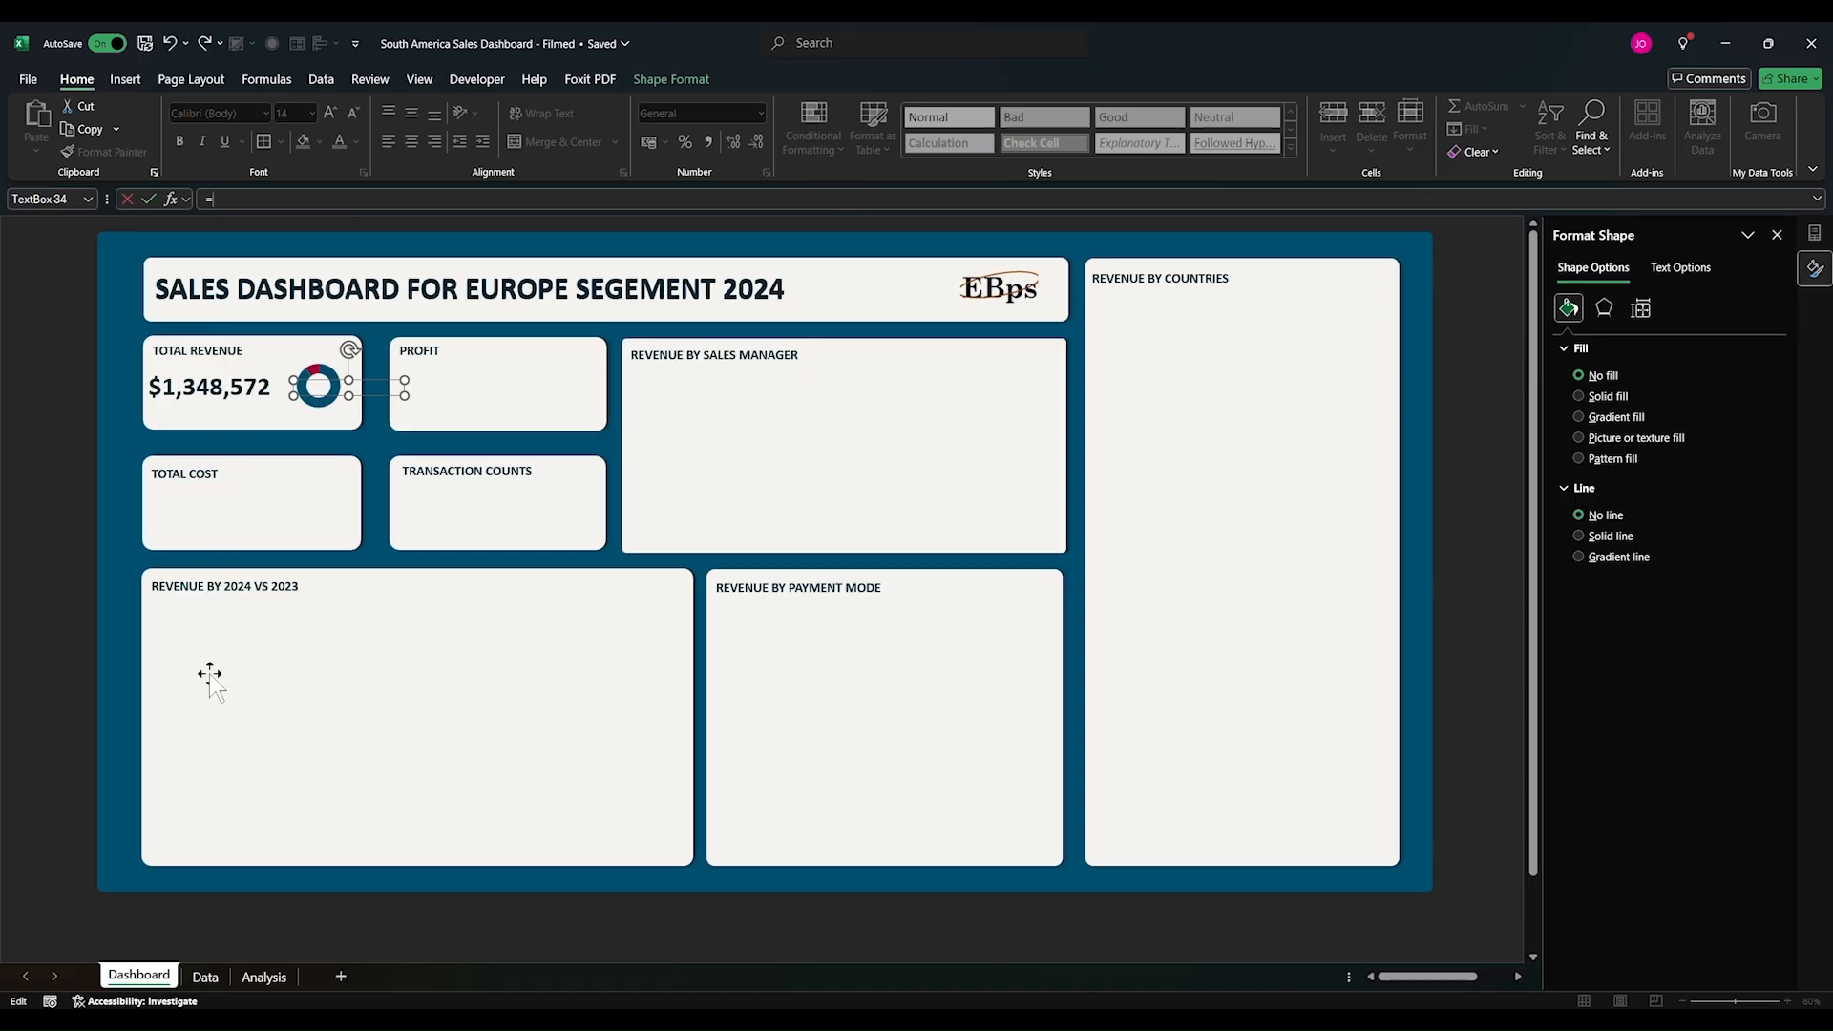
left_click(264, 975)
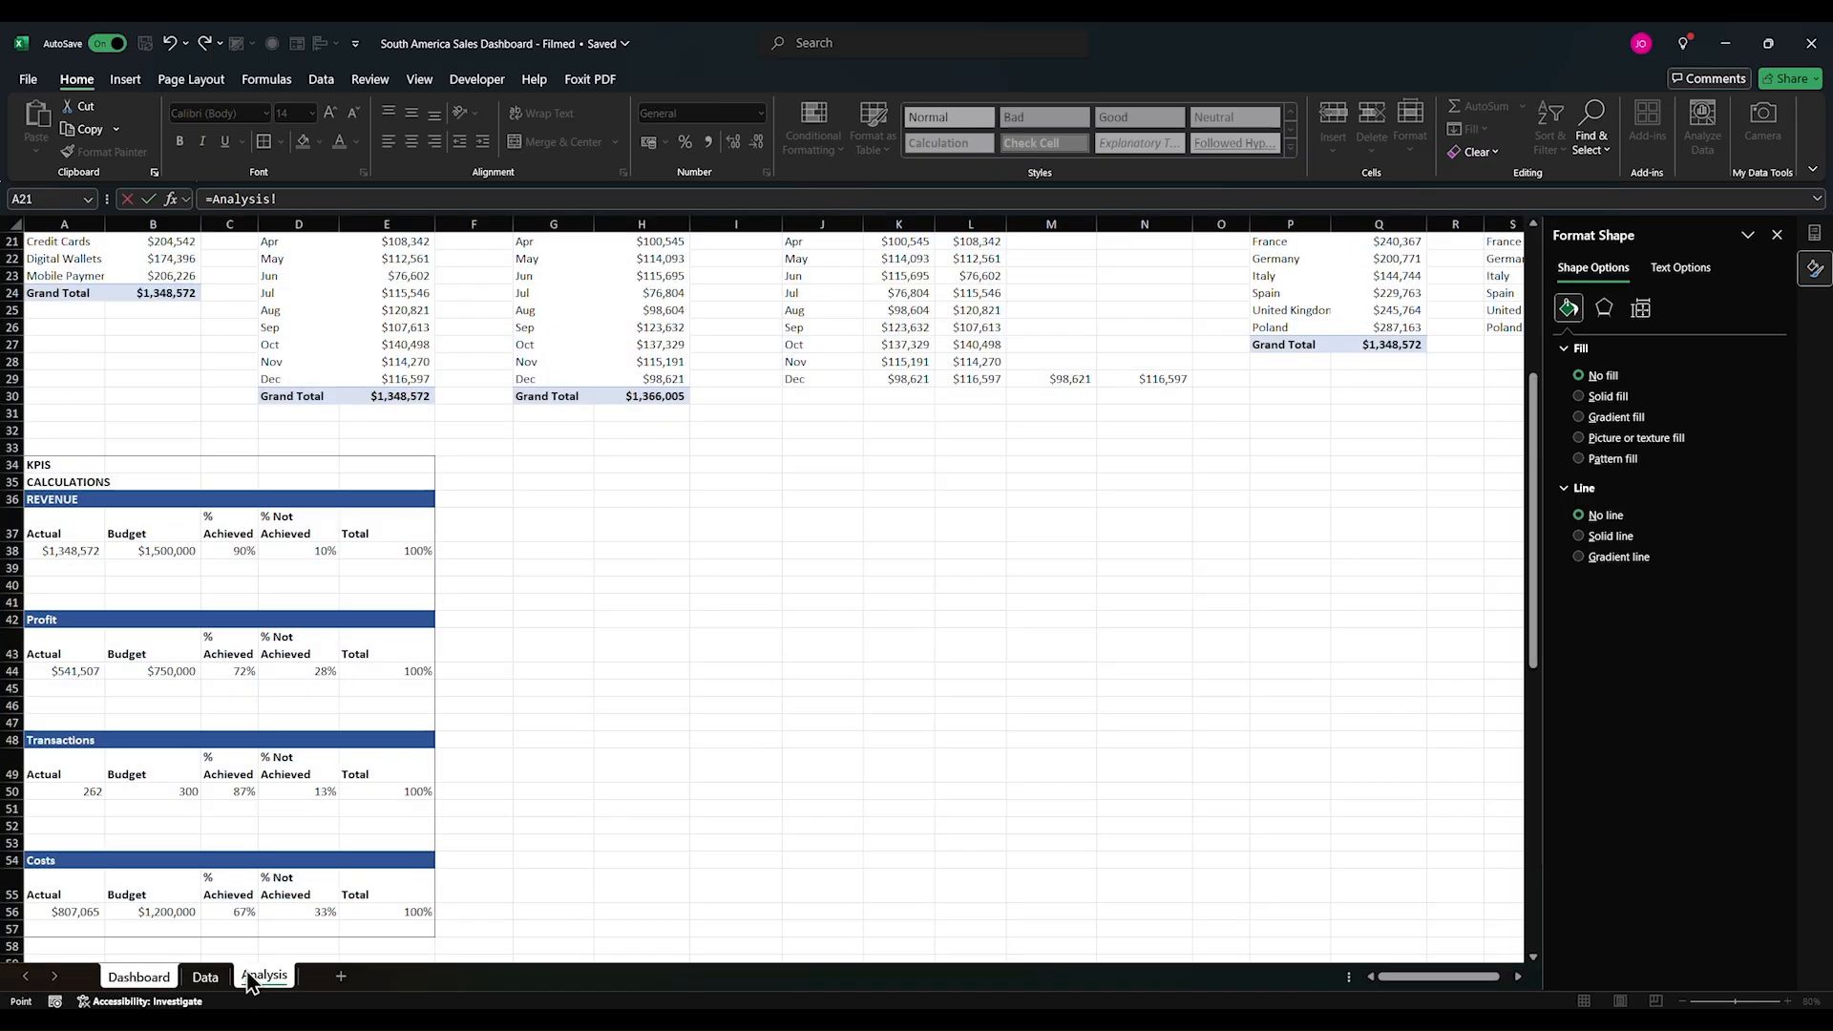
left_click(214, 551)
key("Return")
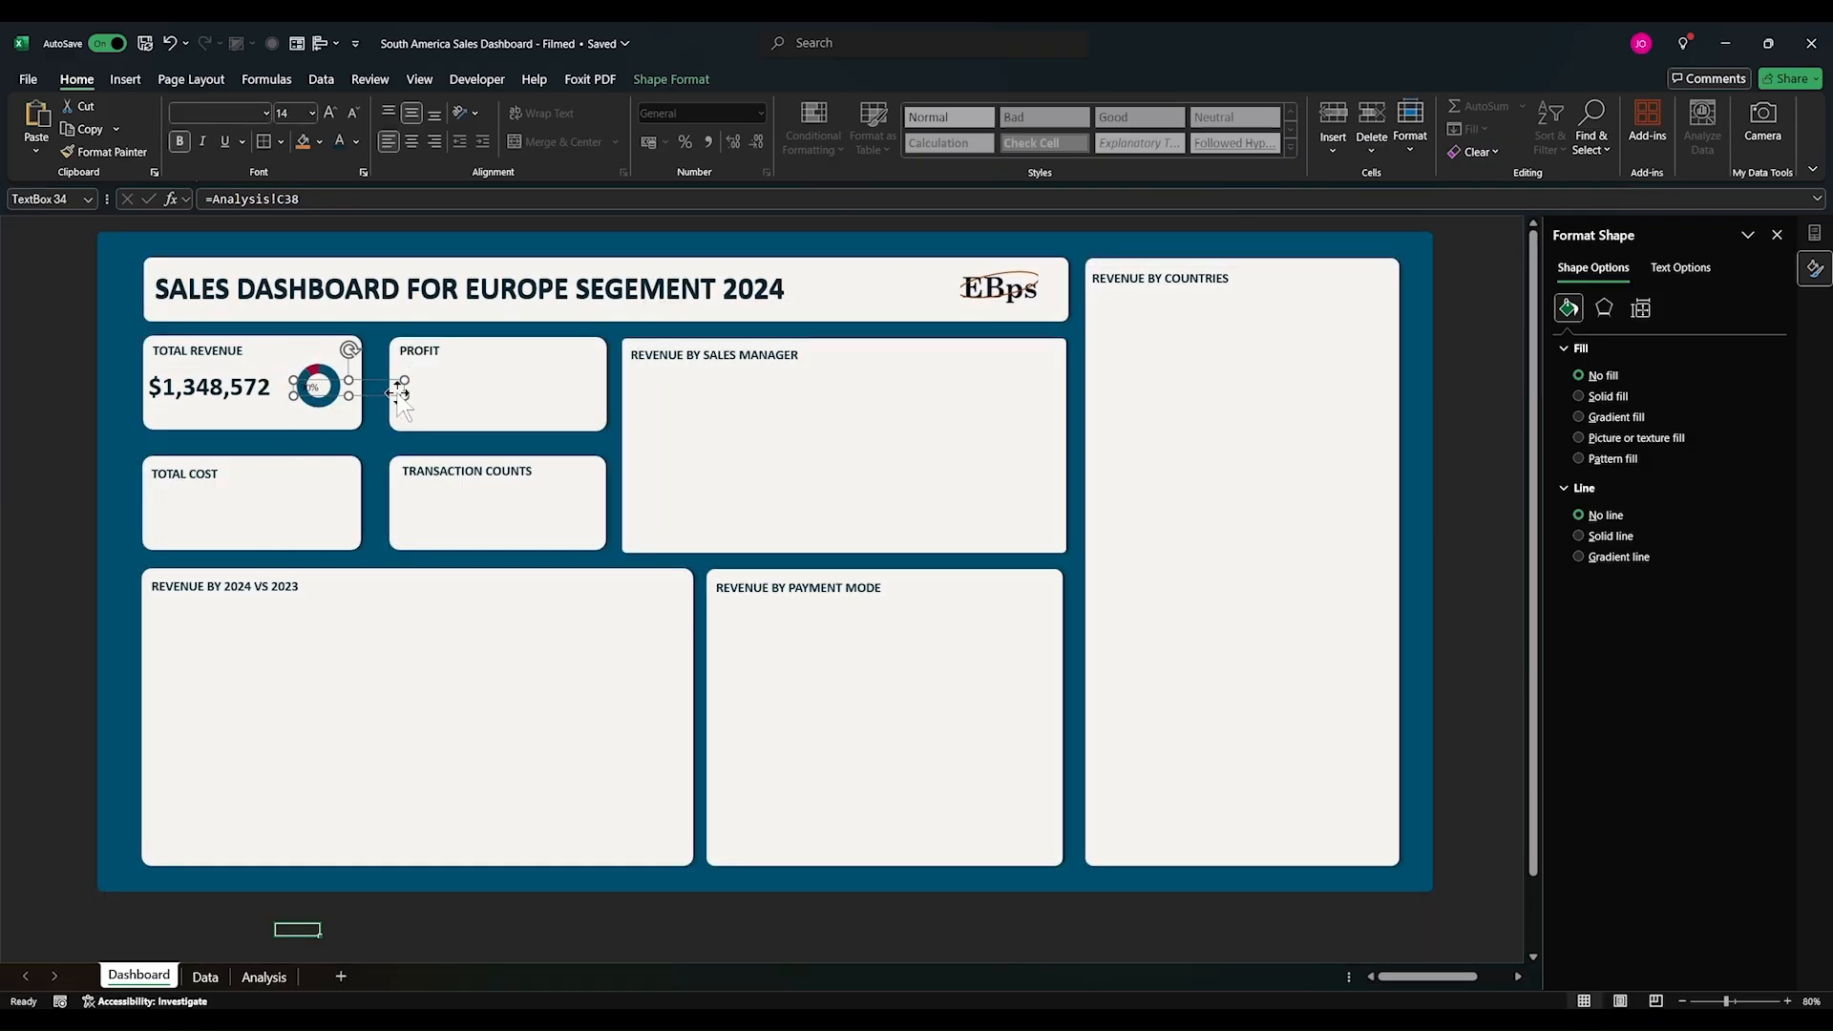
Step: Shrink the linked percentage label to fit centred in the doughnut's hole and set its font size to 12
left_click_drag(399, 397, 337, 387)
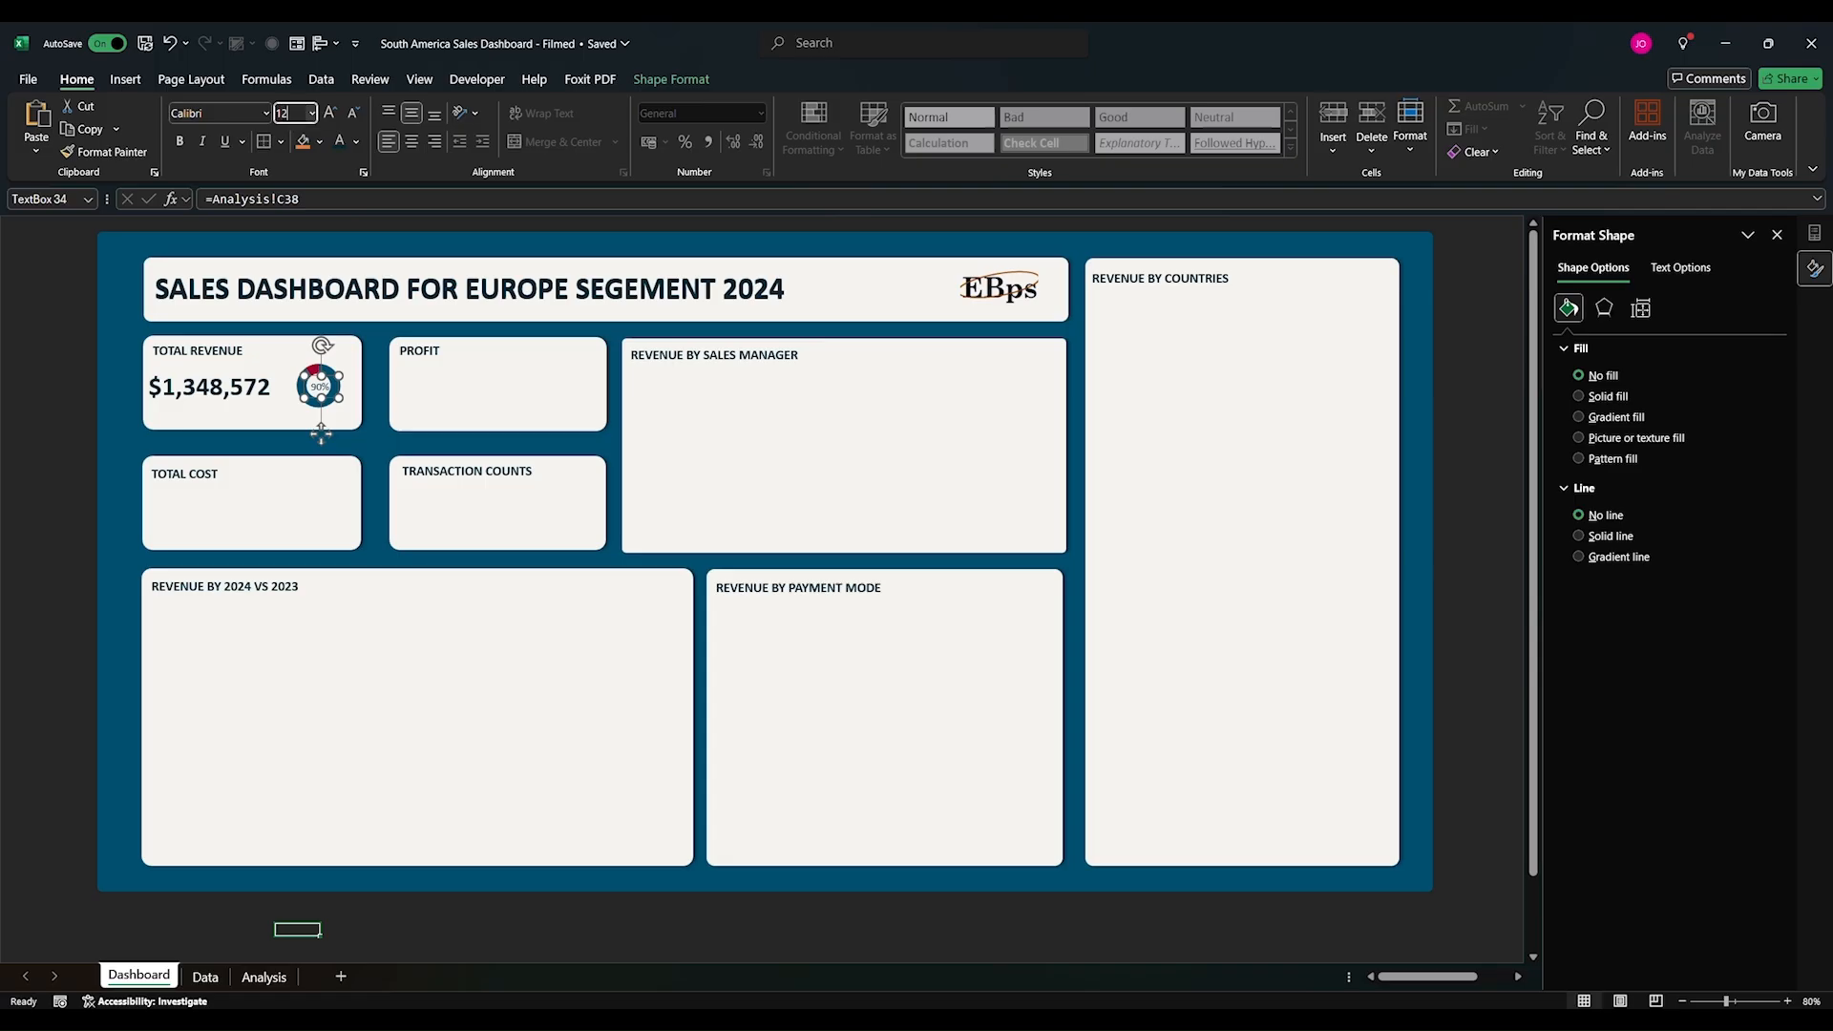
key("Return")
left_click(82, 552)
left_click(70, 505)
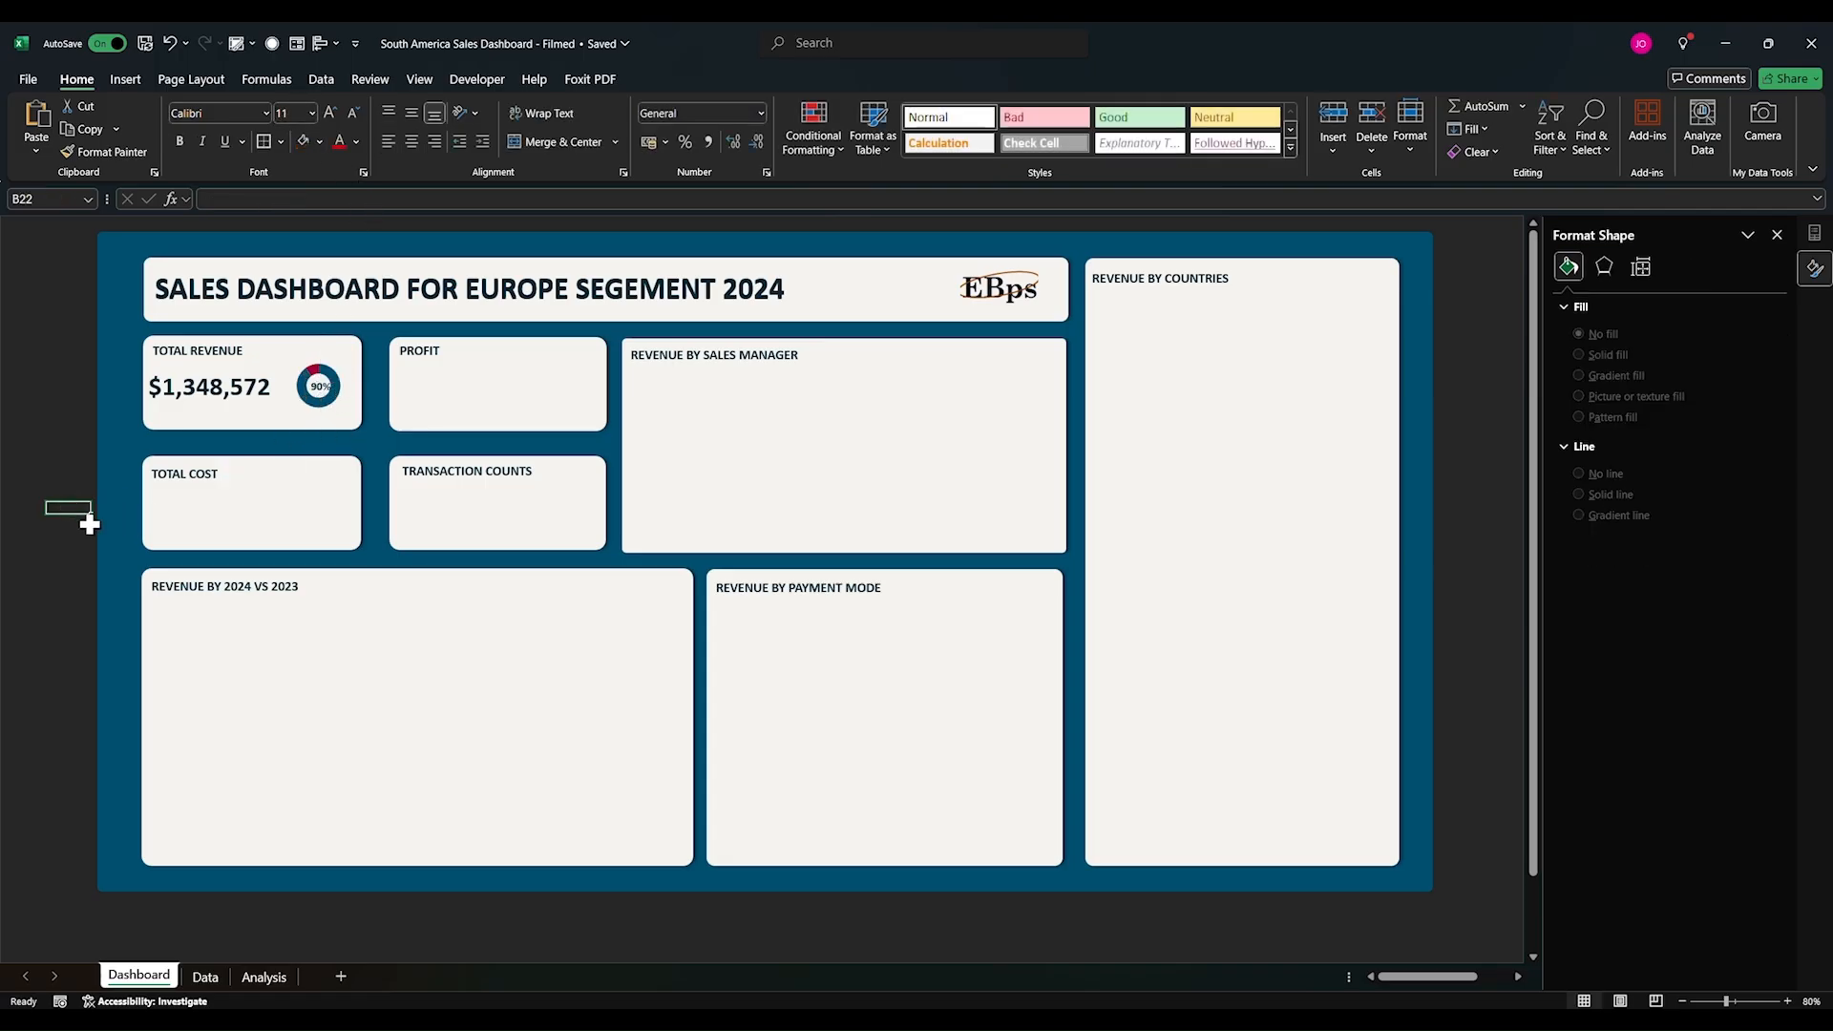
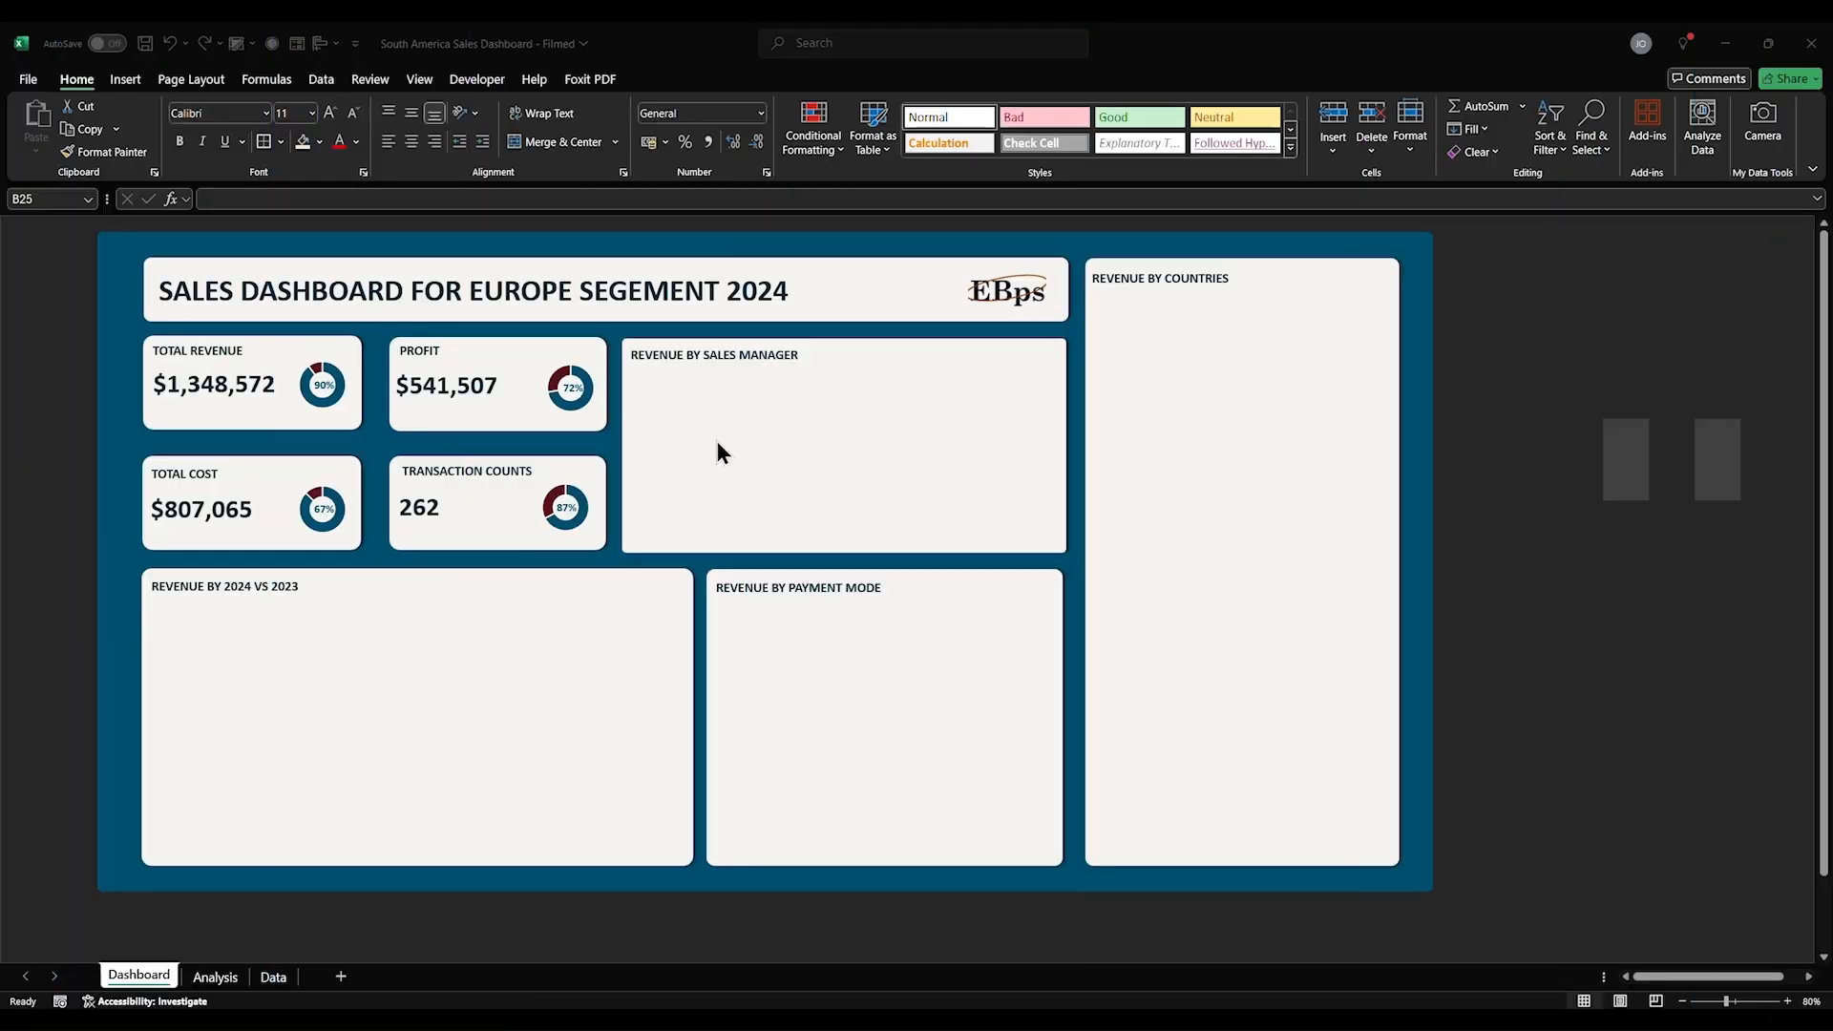
Step: Insert a Clustered Column PivotChart from the Revenue By Sales Manager PivotTable on the Analysis sheet
left_click(214, 976)
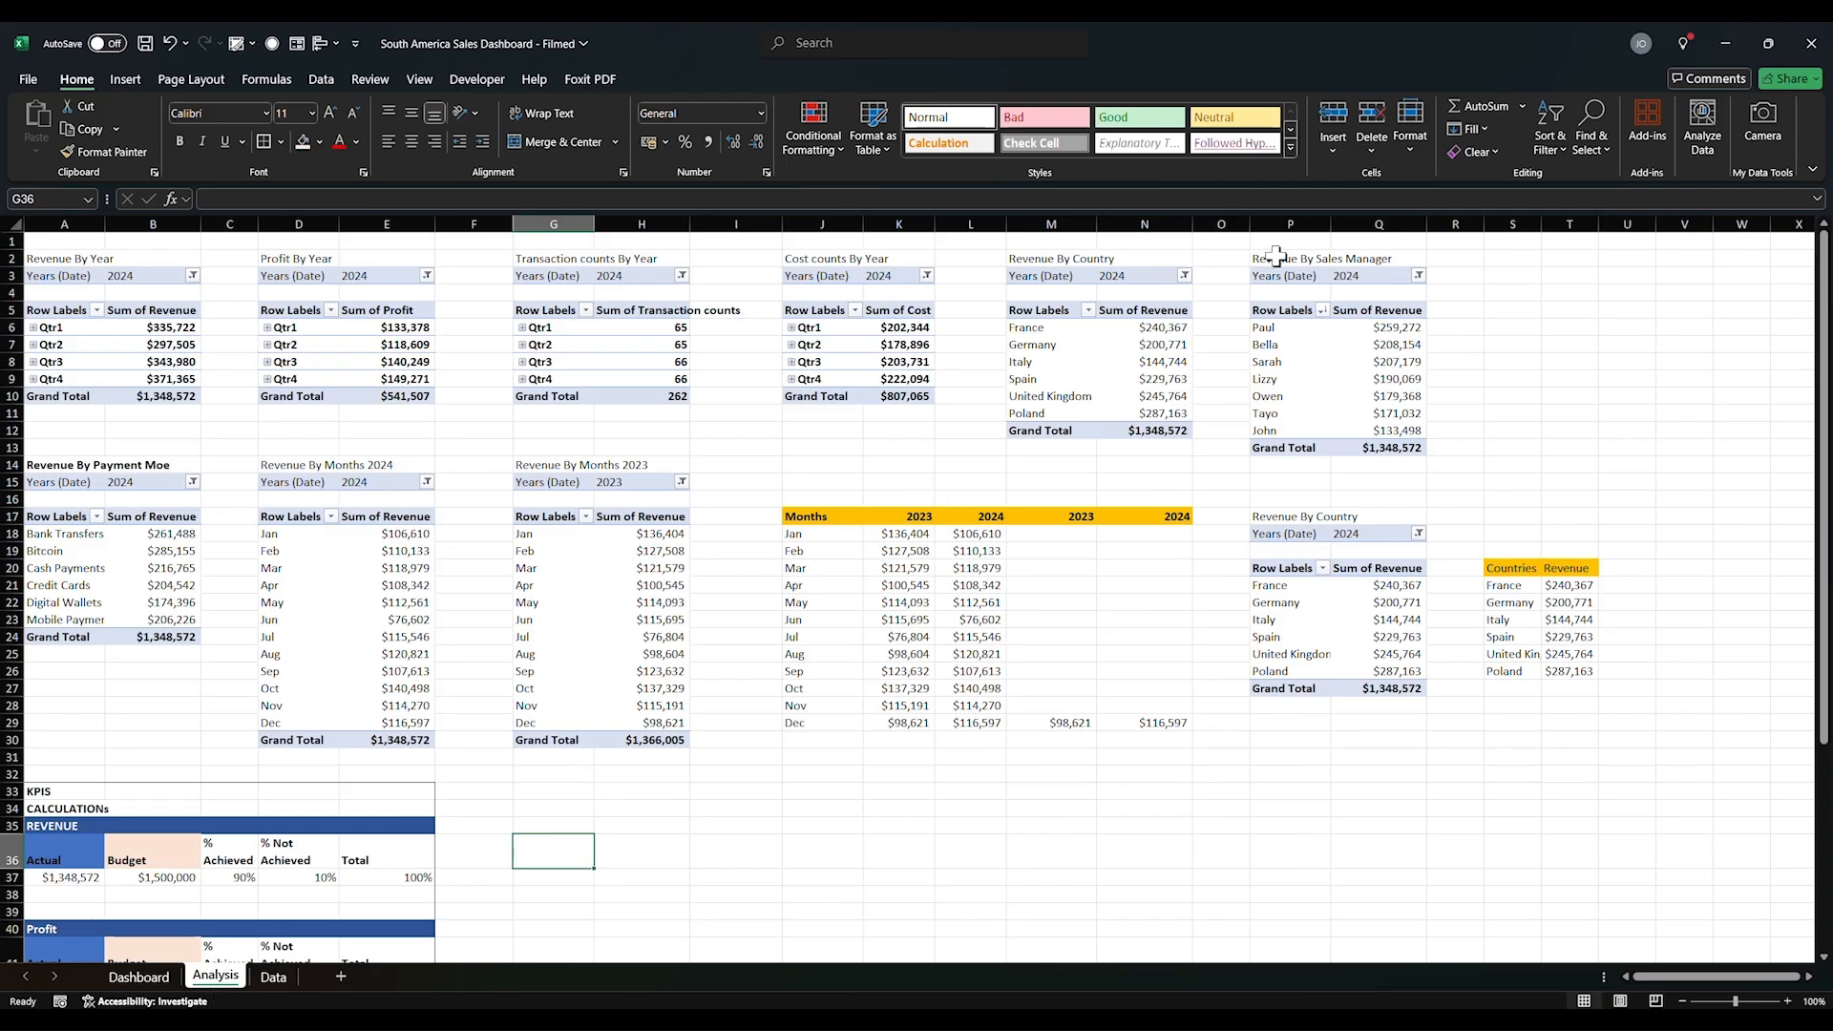
left_click_drag(1257, 327, 1335, 430)
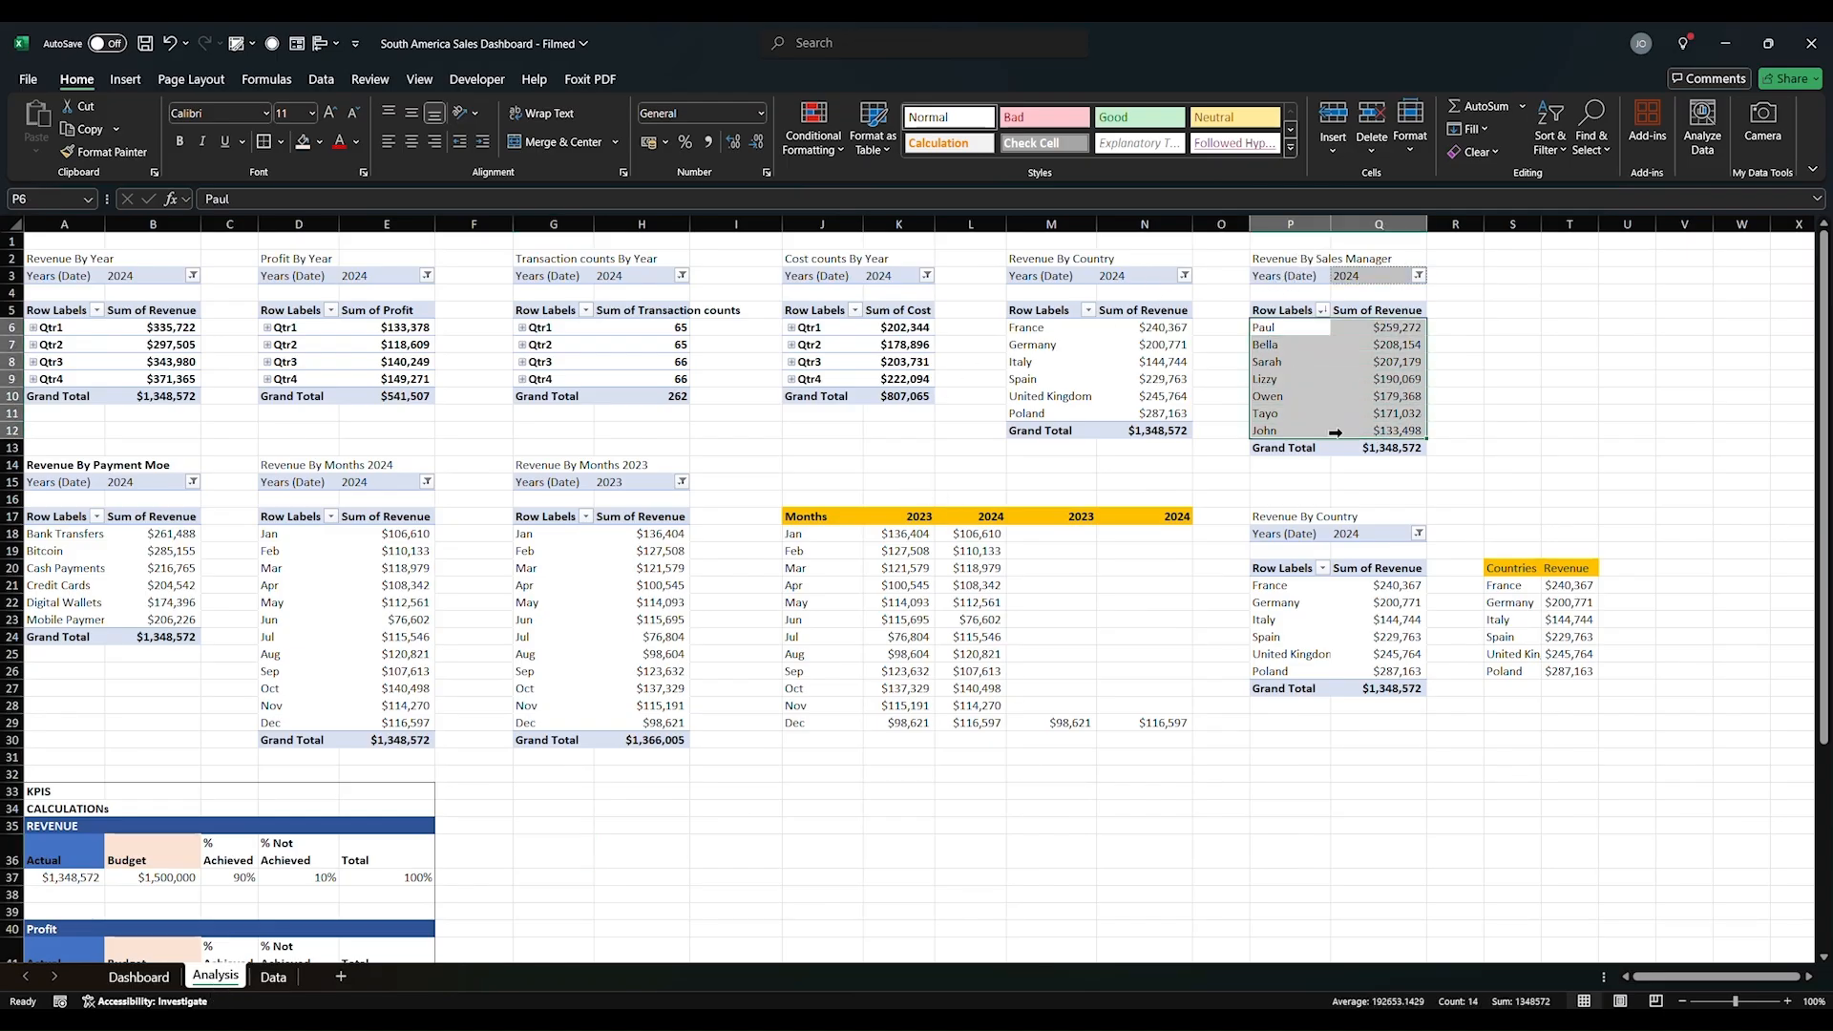
left_click(120, 84)
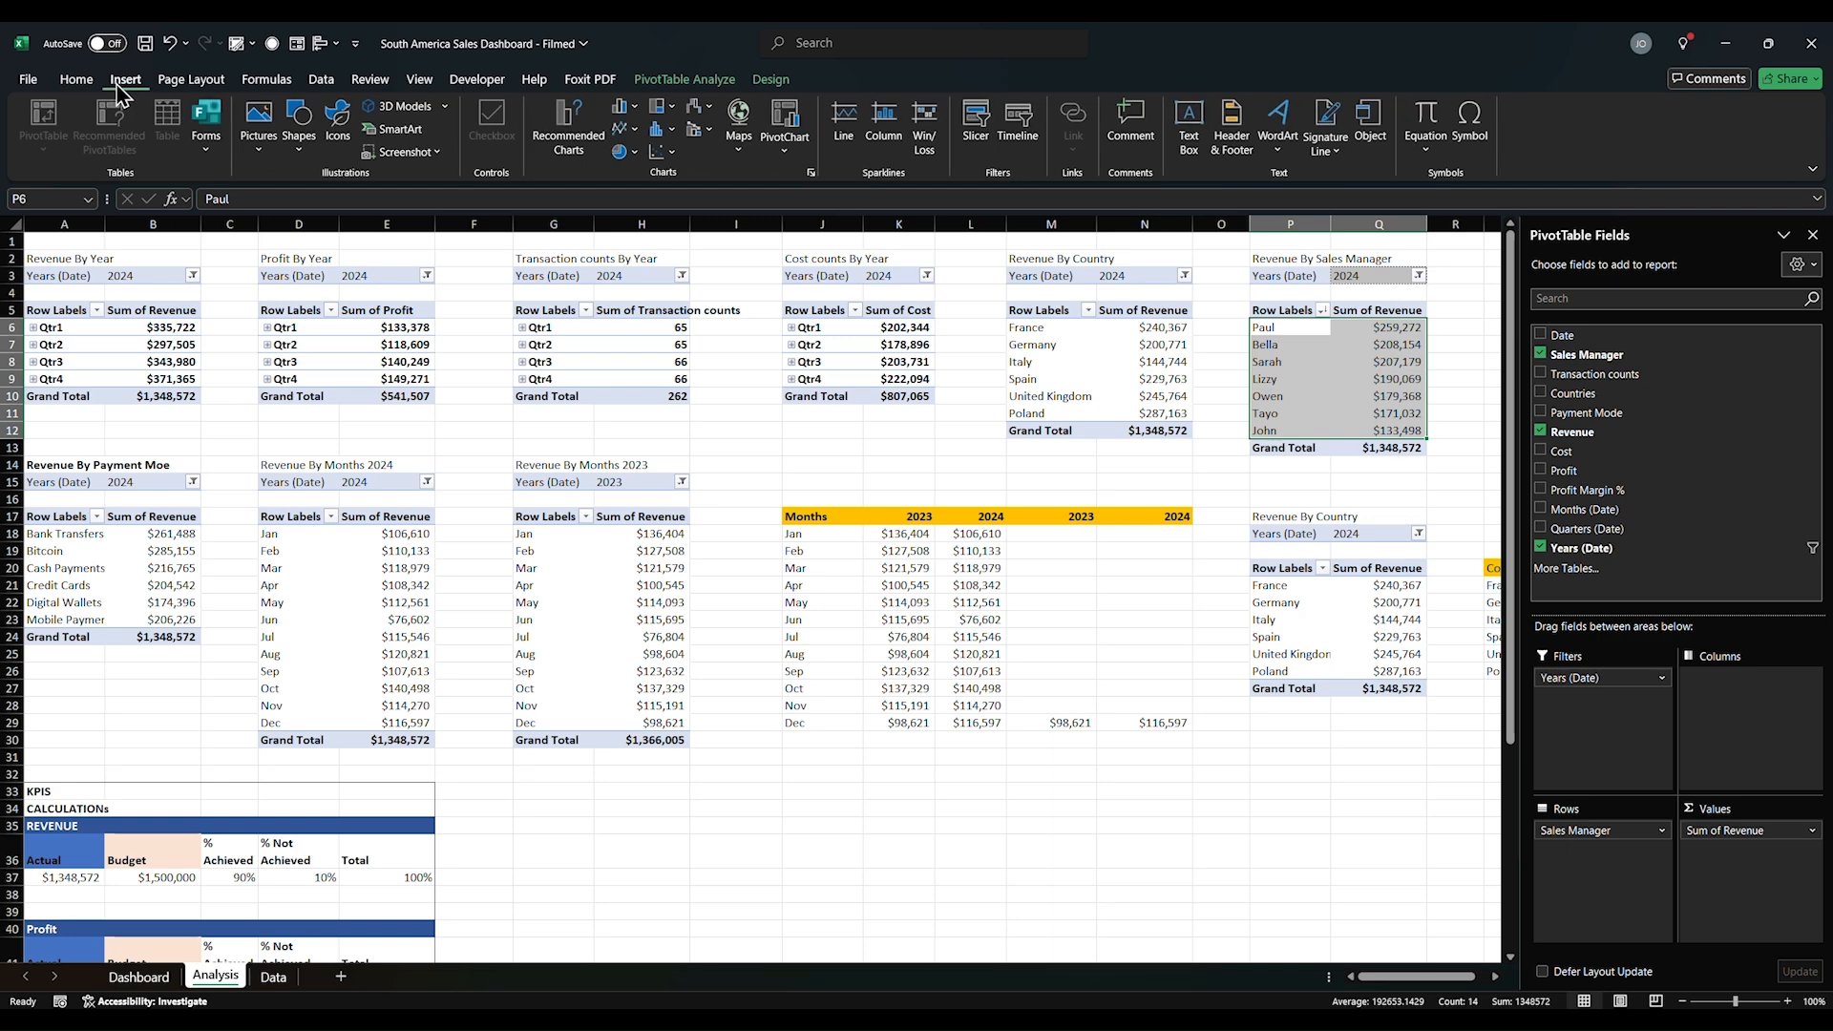
left_click(576, 153)
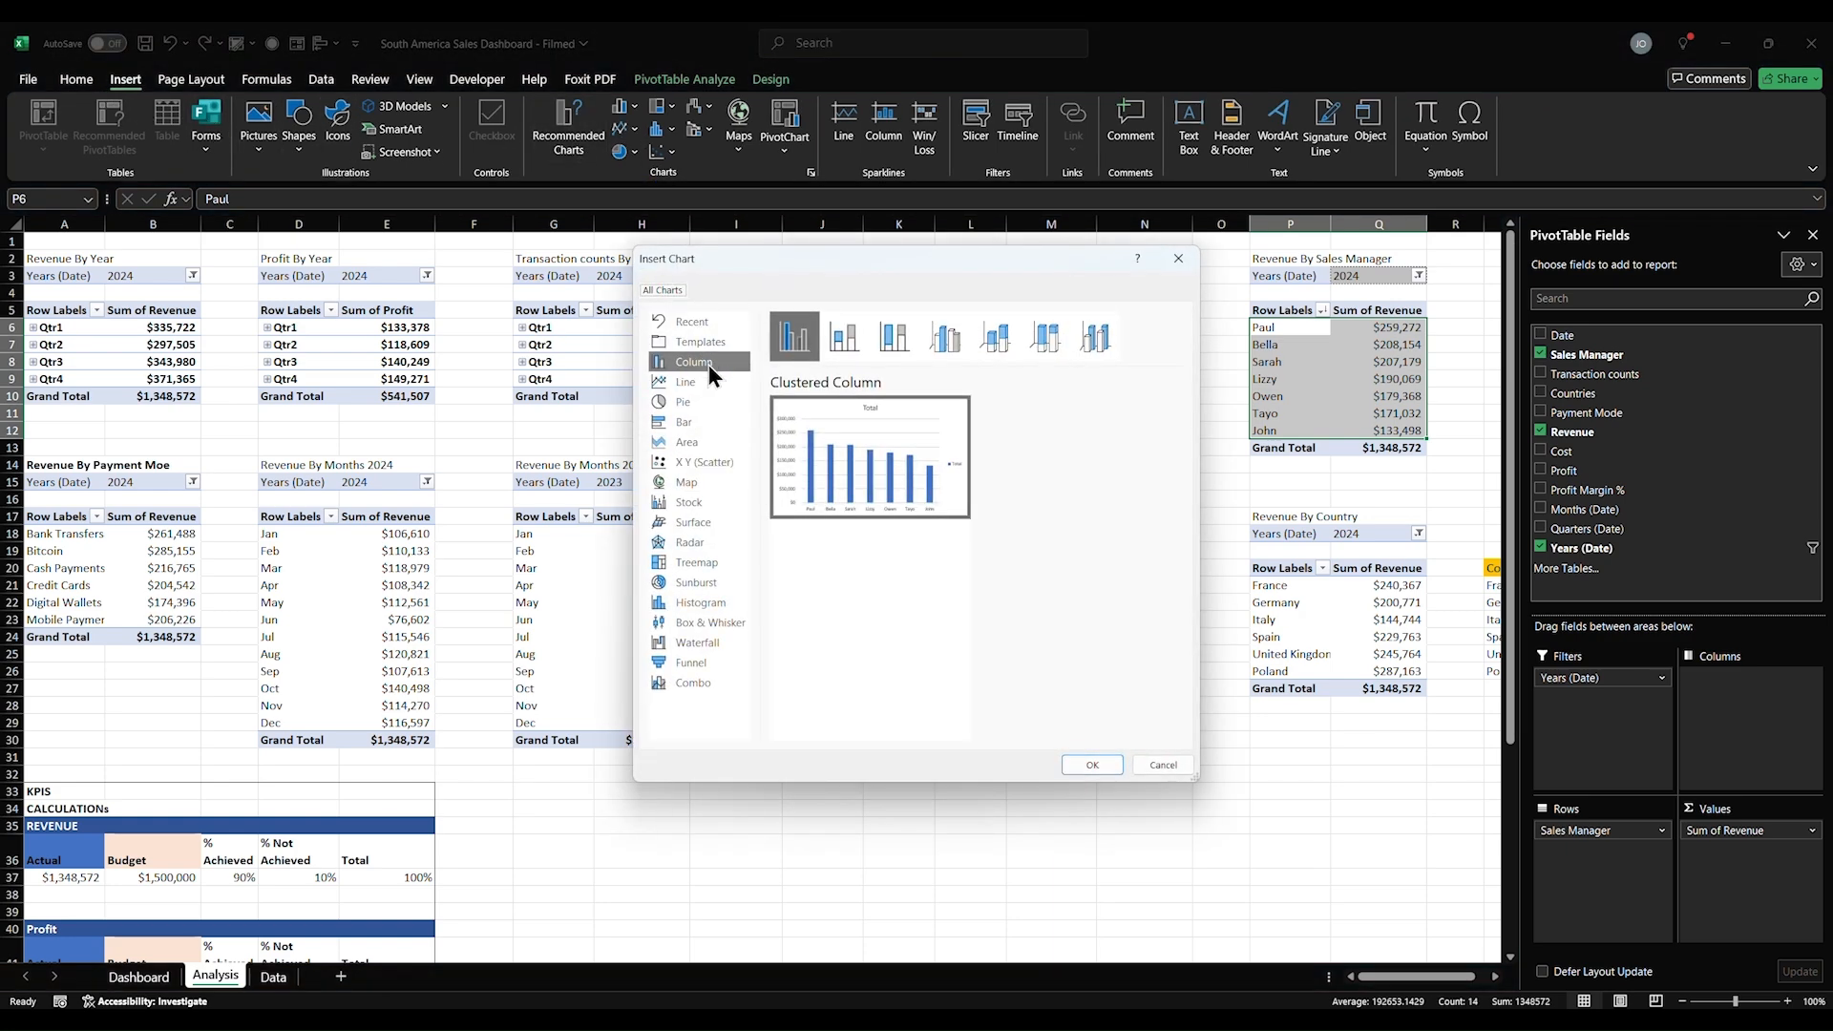
left_click(1092, 765)
Step: Hide all field buttons on the sales manager chart and delete its title
right_click(616, 511)
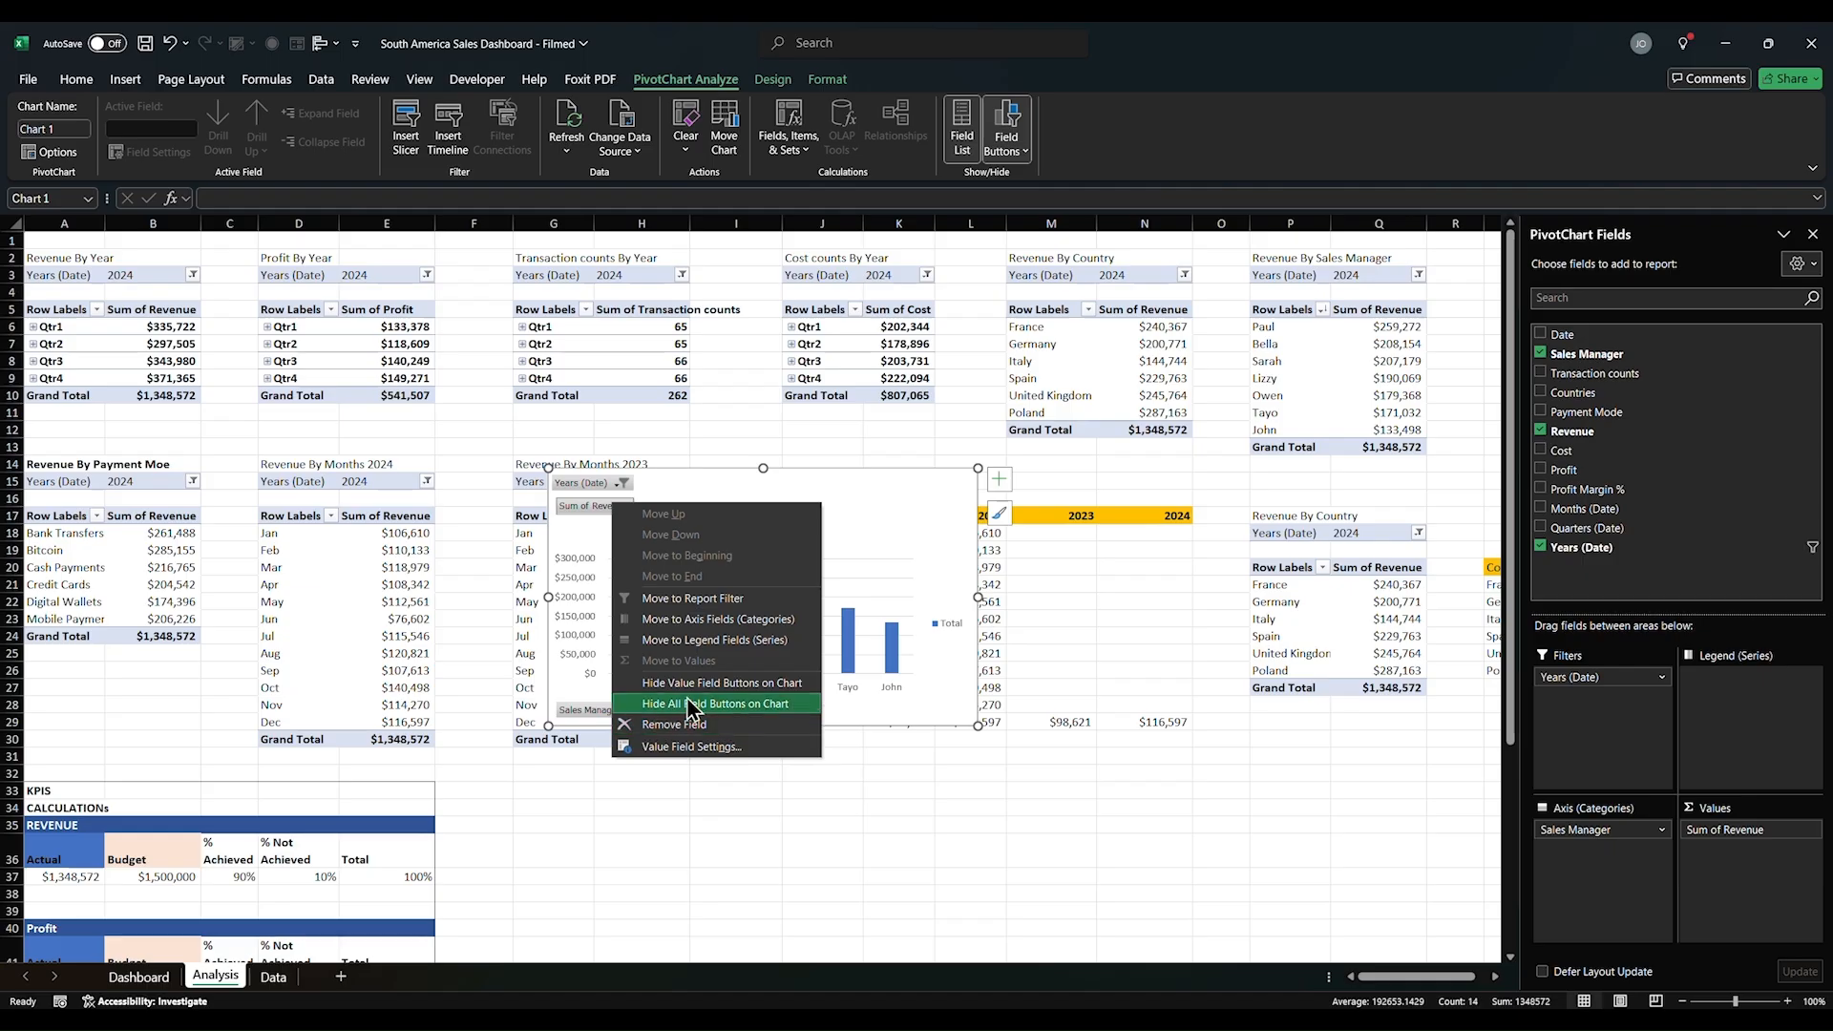
left_click(736, 705)
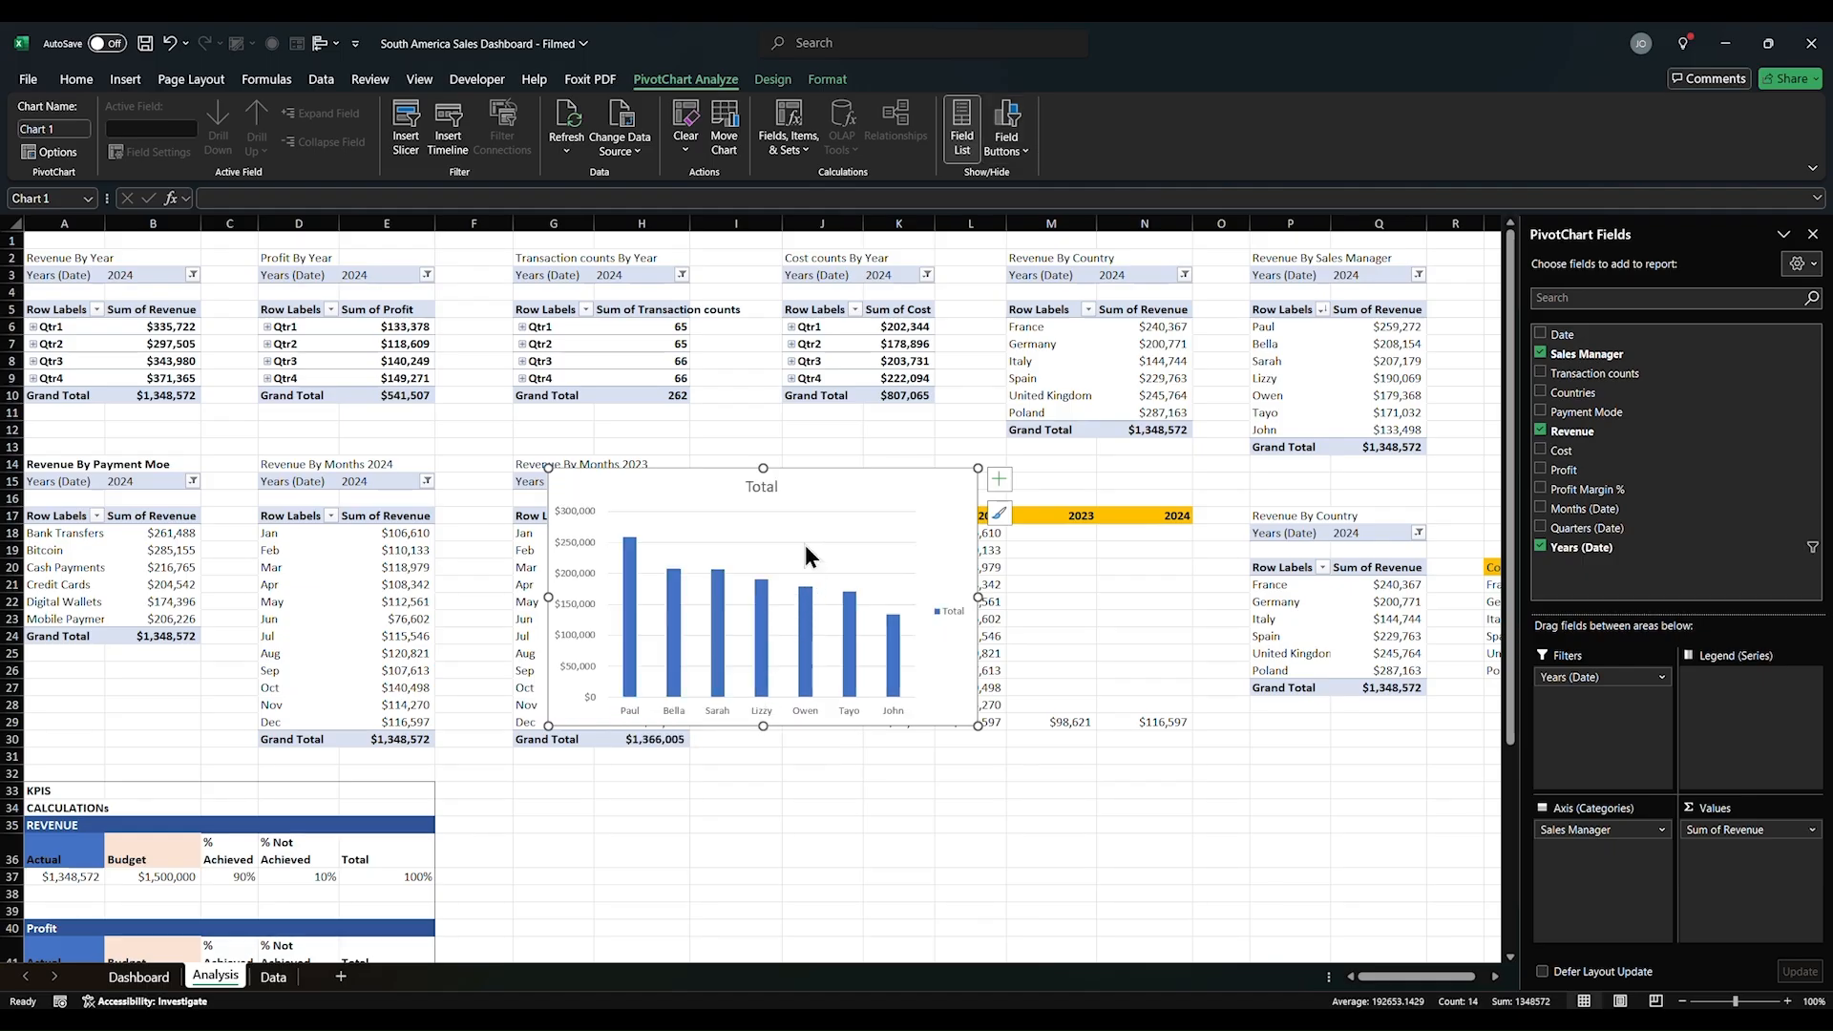
left_click(770, 490)
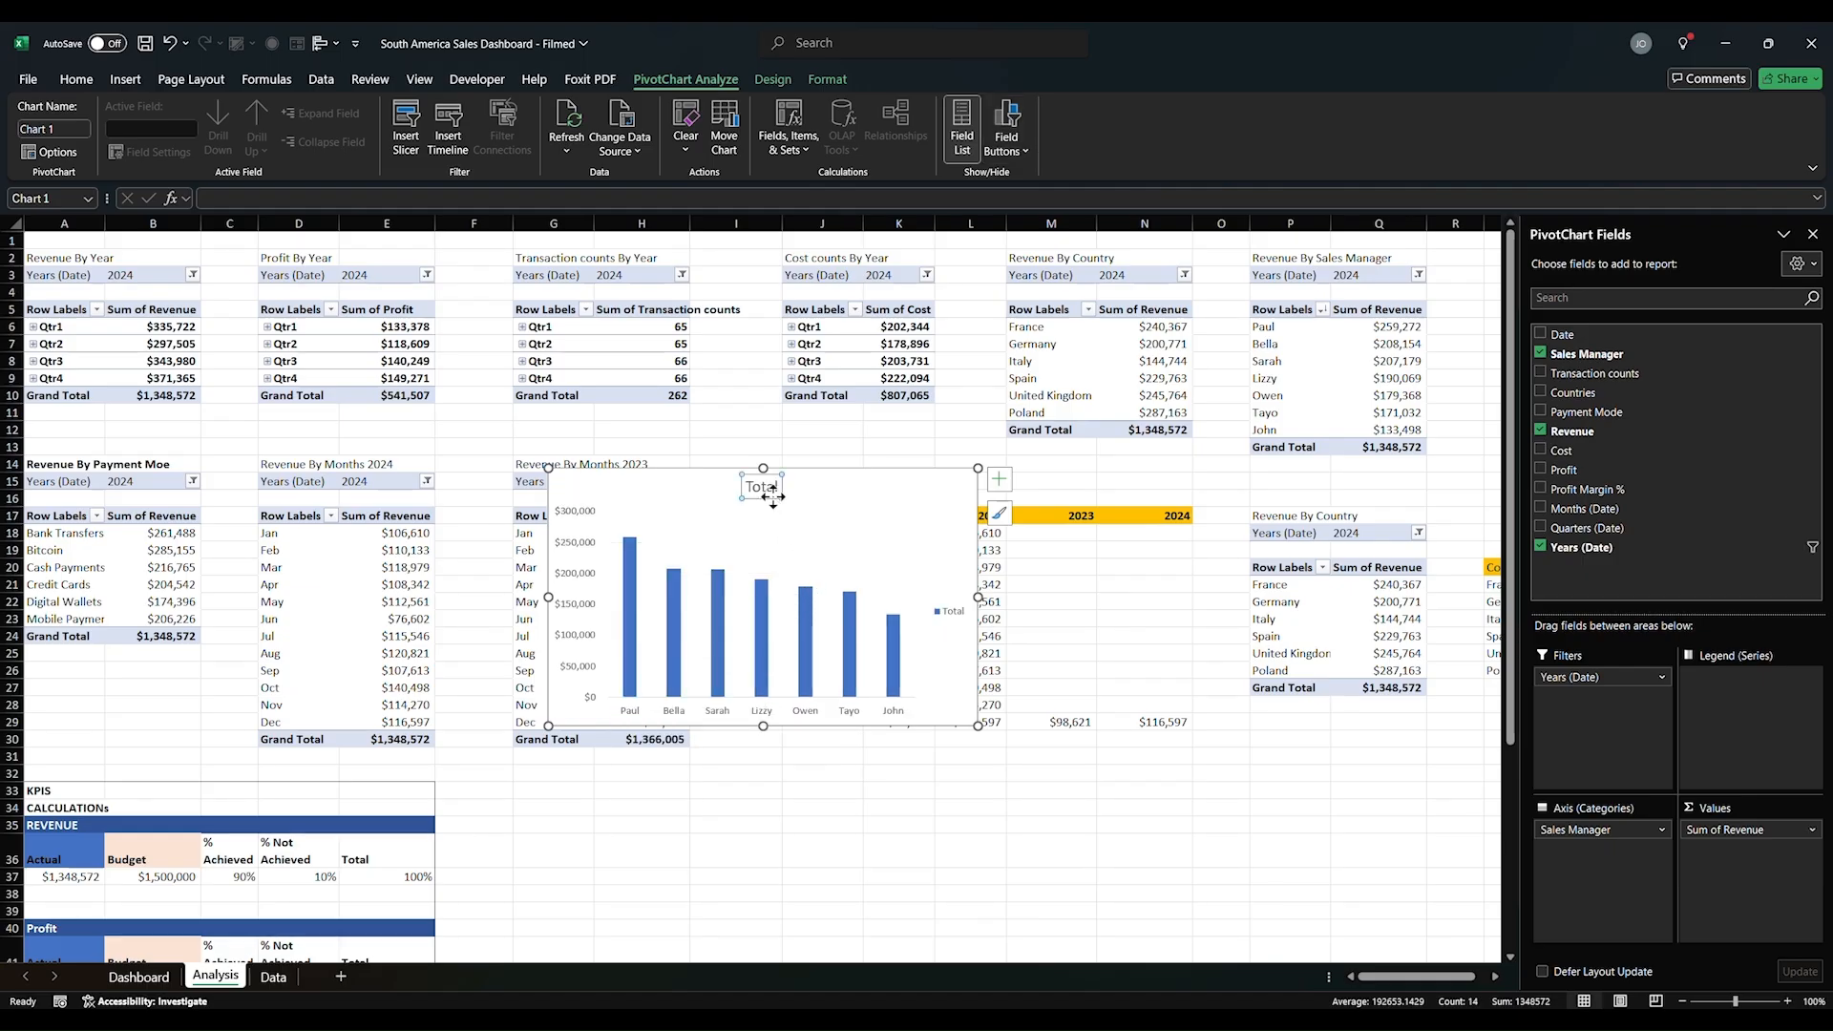
key("Delete")
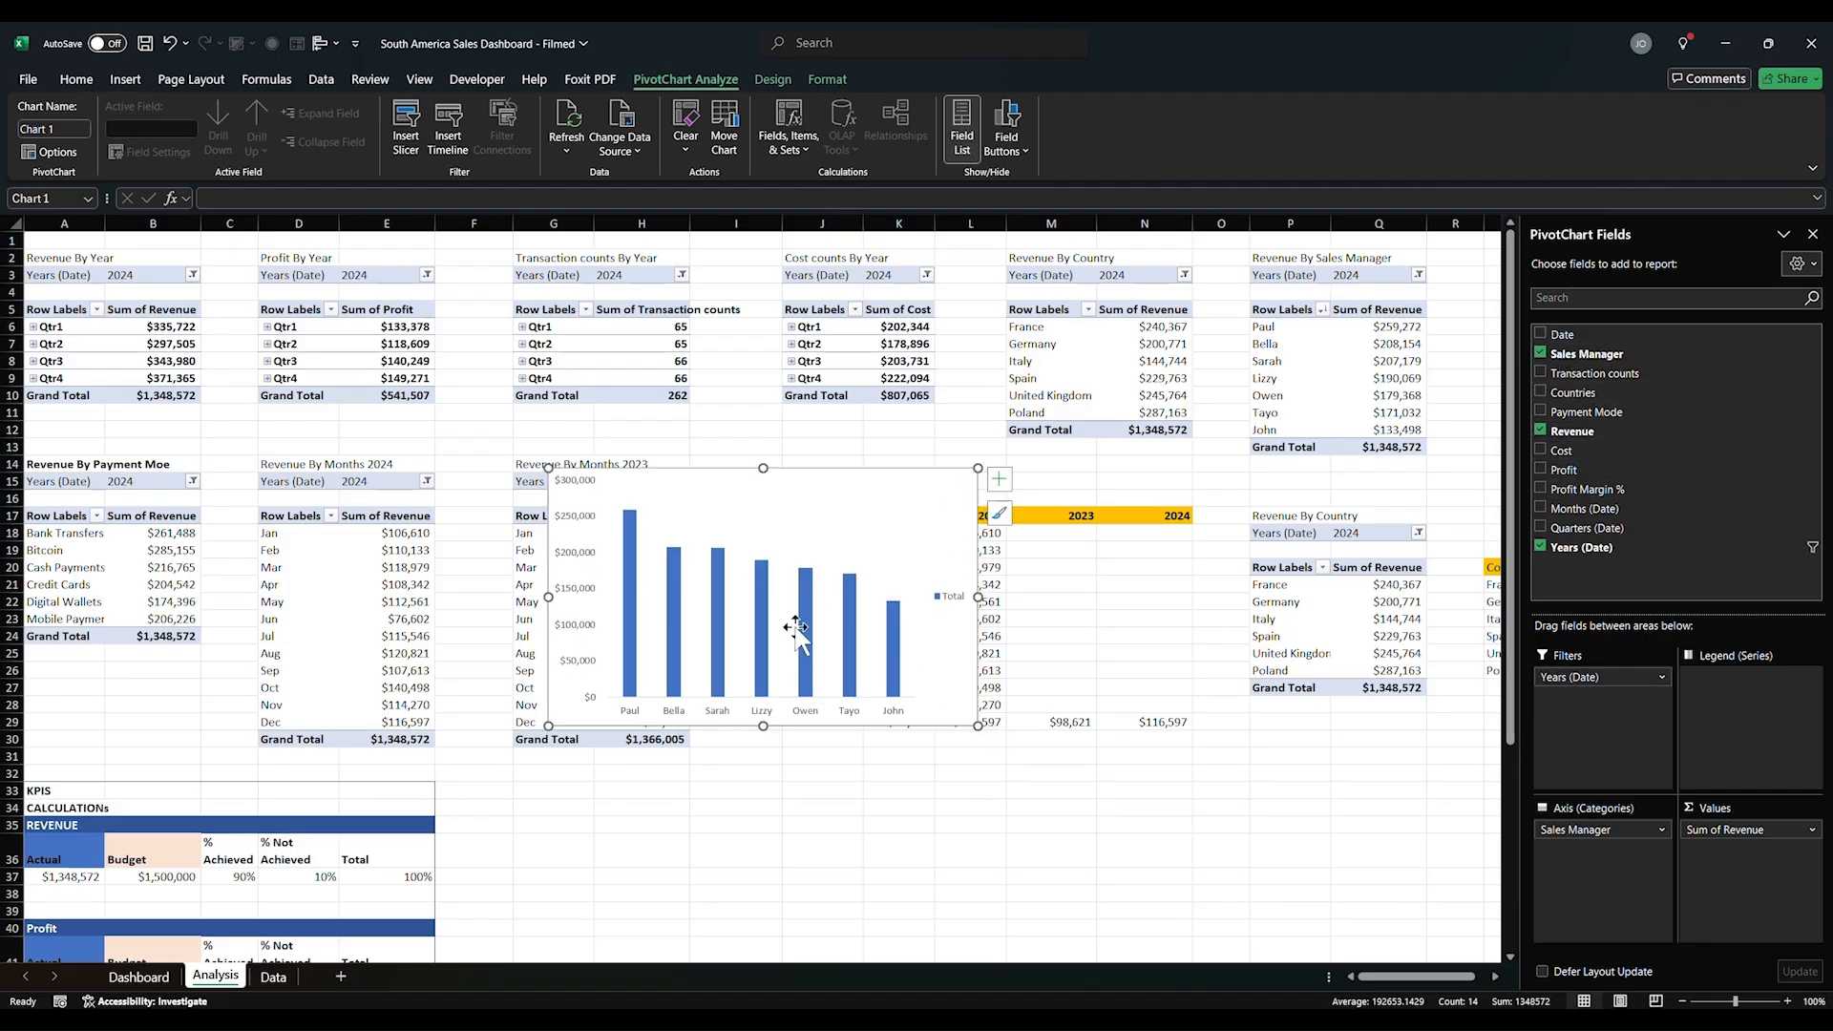
Step: Set the sales manager chart's plot area to no fill and no border line
right_click(805, 507)
left_click(871, 669)
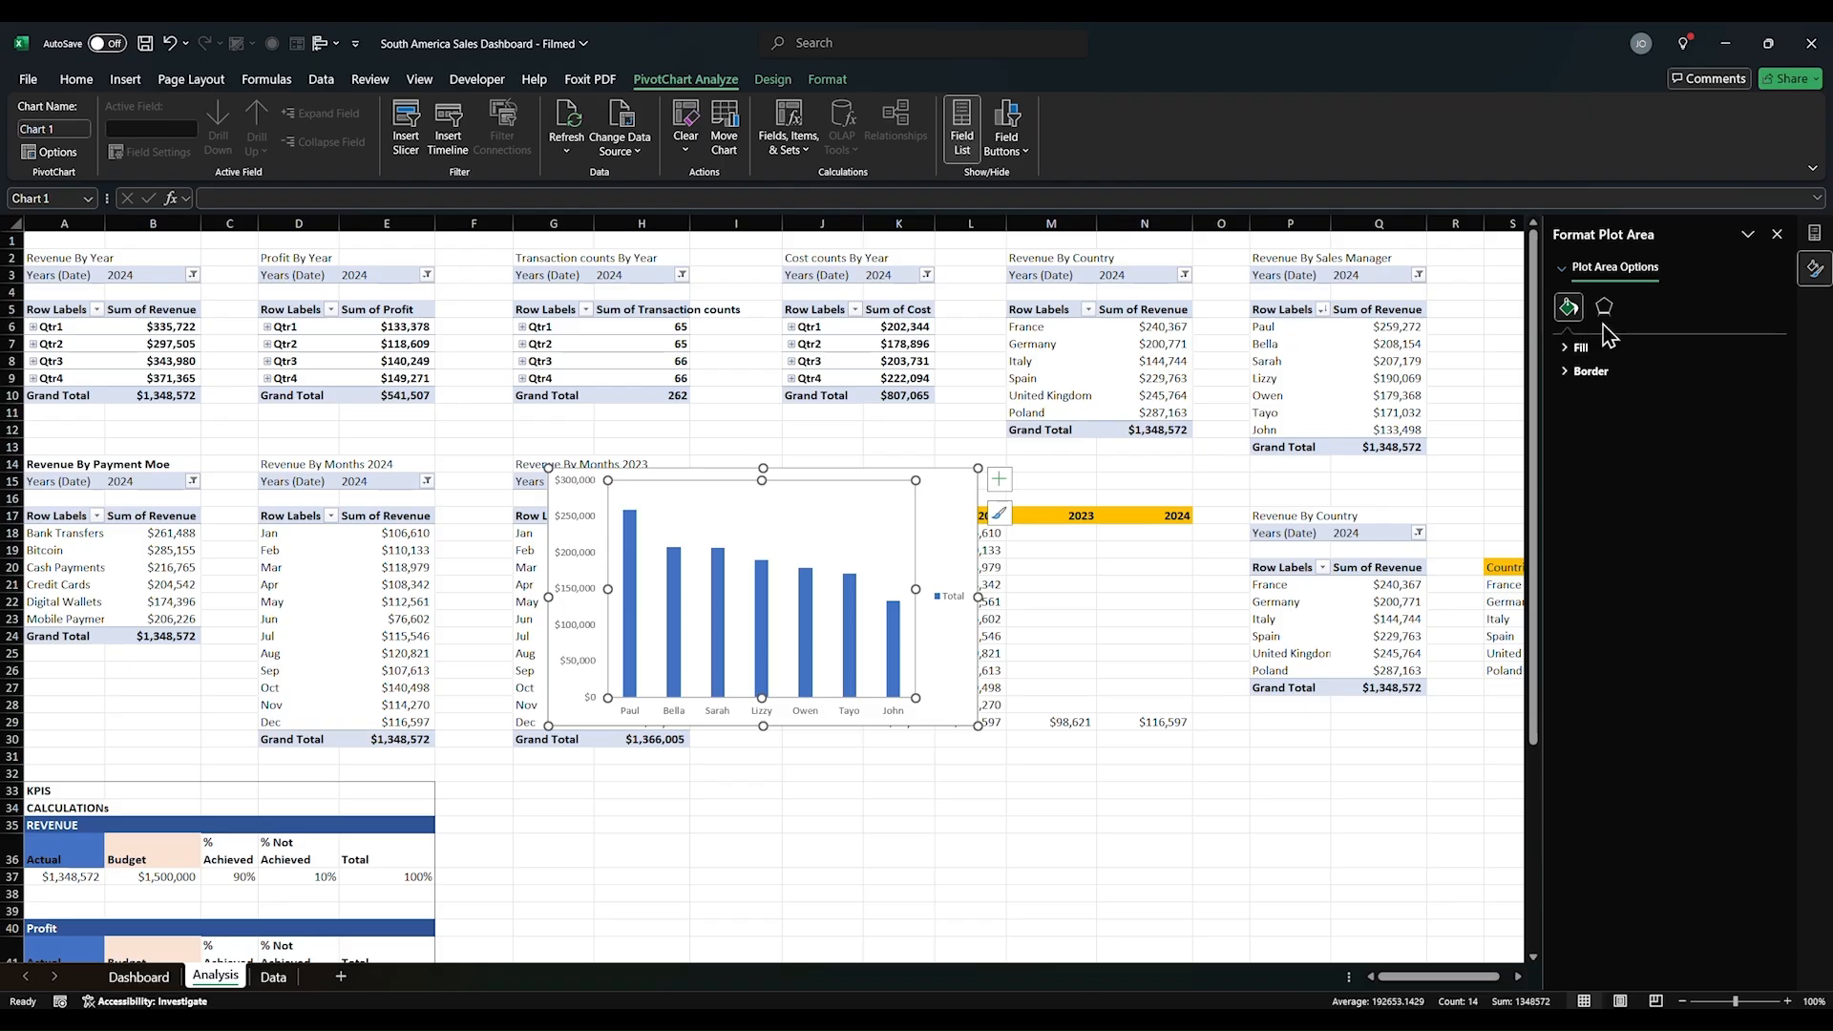
left_click(1581, 348)
left_click(1596, 376)
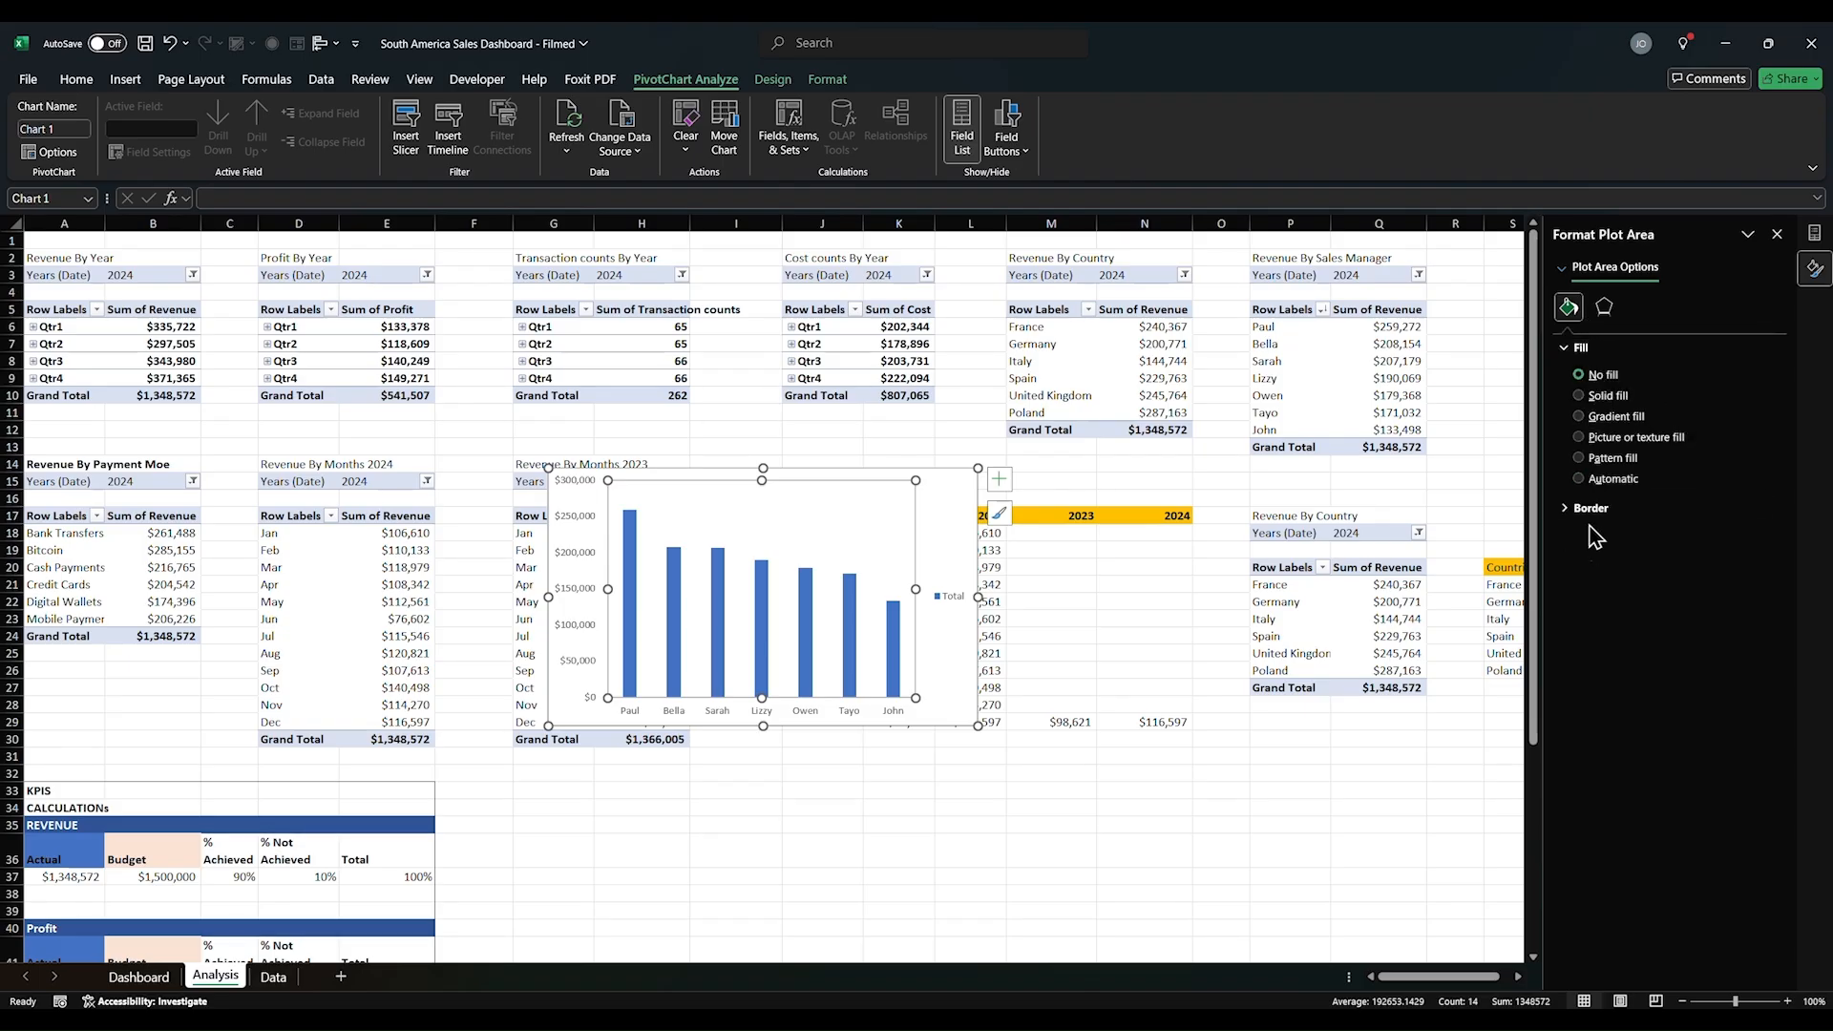
left_click(1591, 508)
left_click(1596, 536)
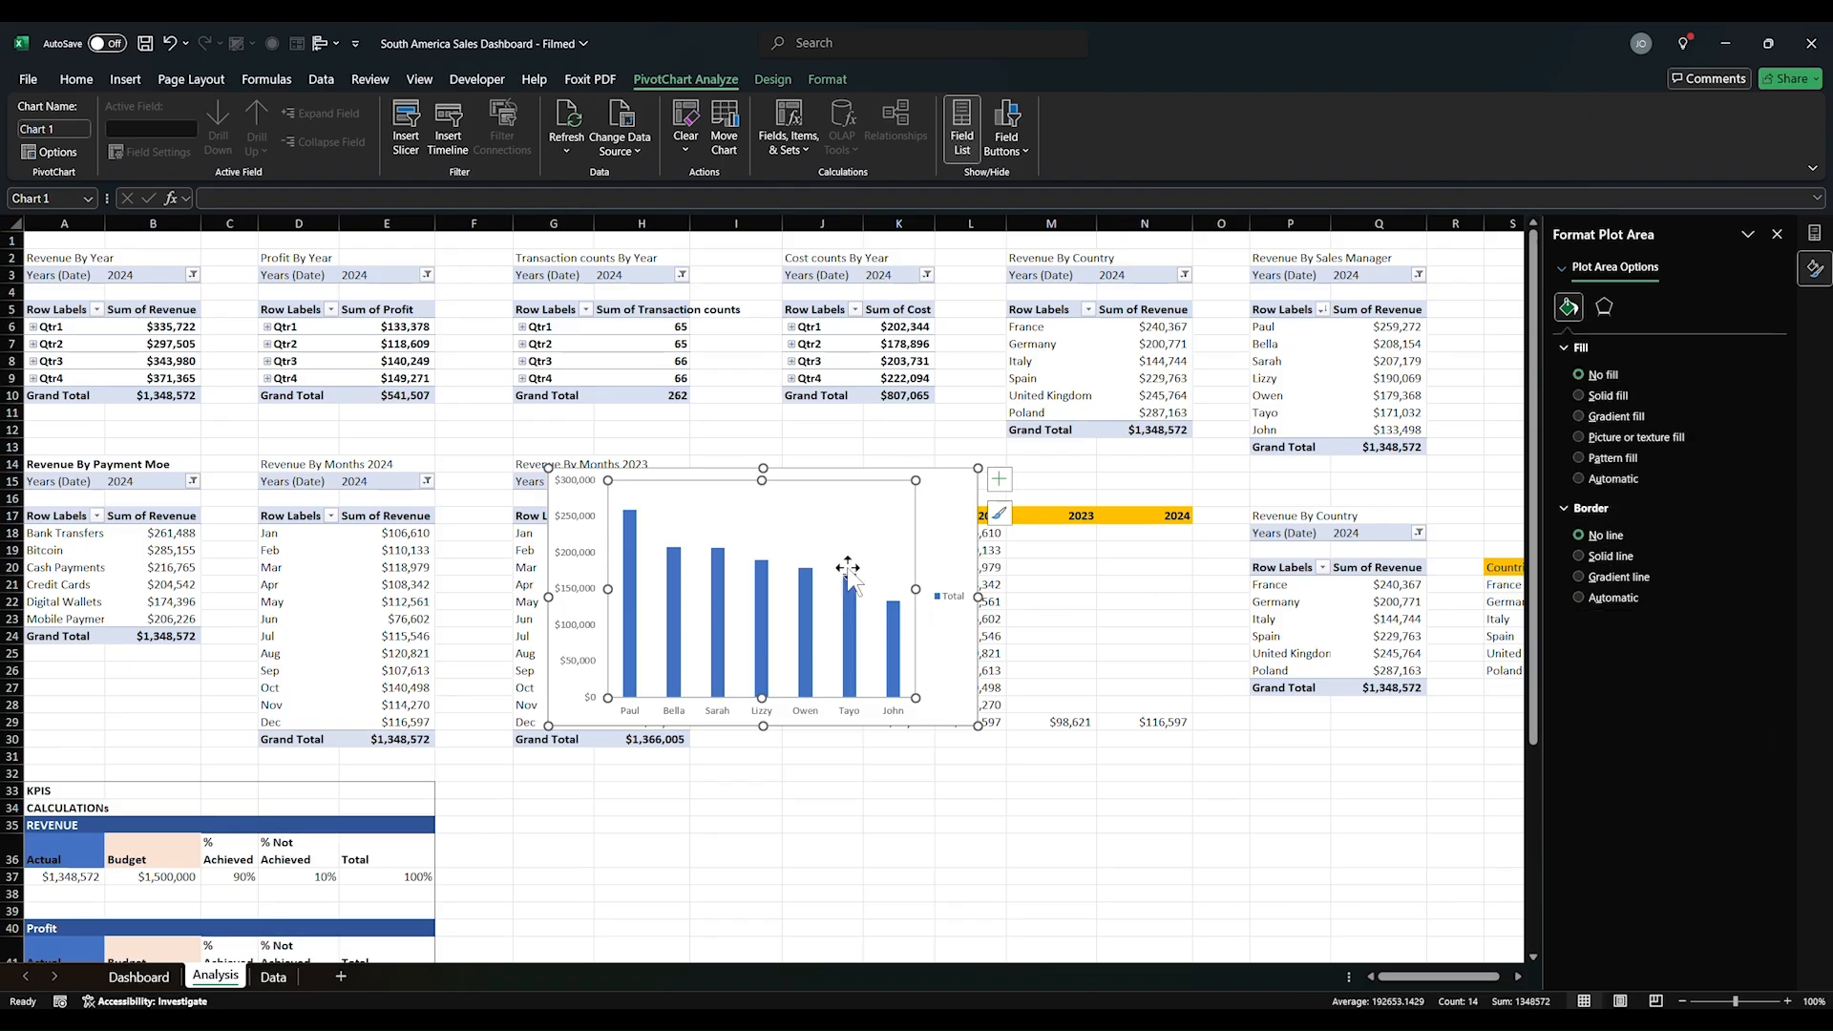
Step: Set the chart area of the sales manager chart to no fill and no border line, and delete its legend
left_click(953, 540)
left_click(1598, 376)
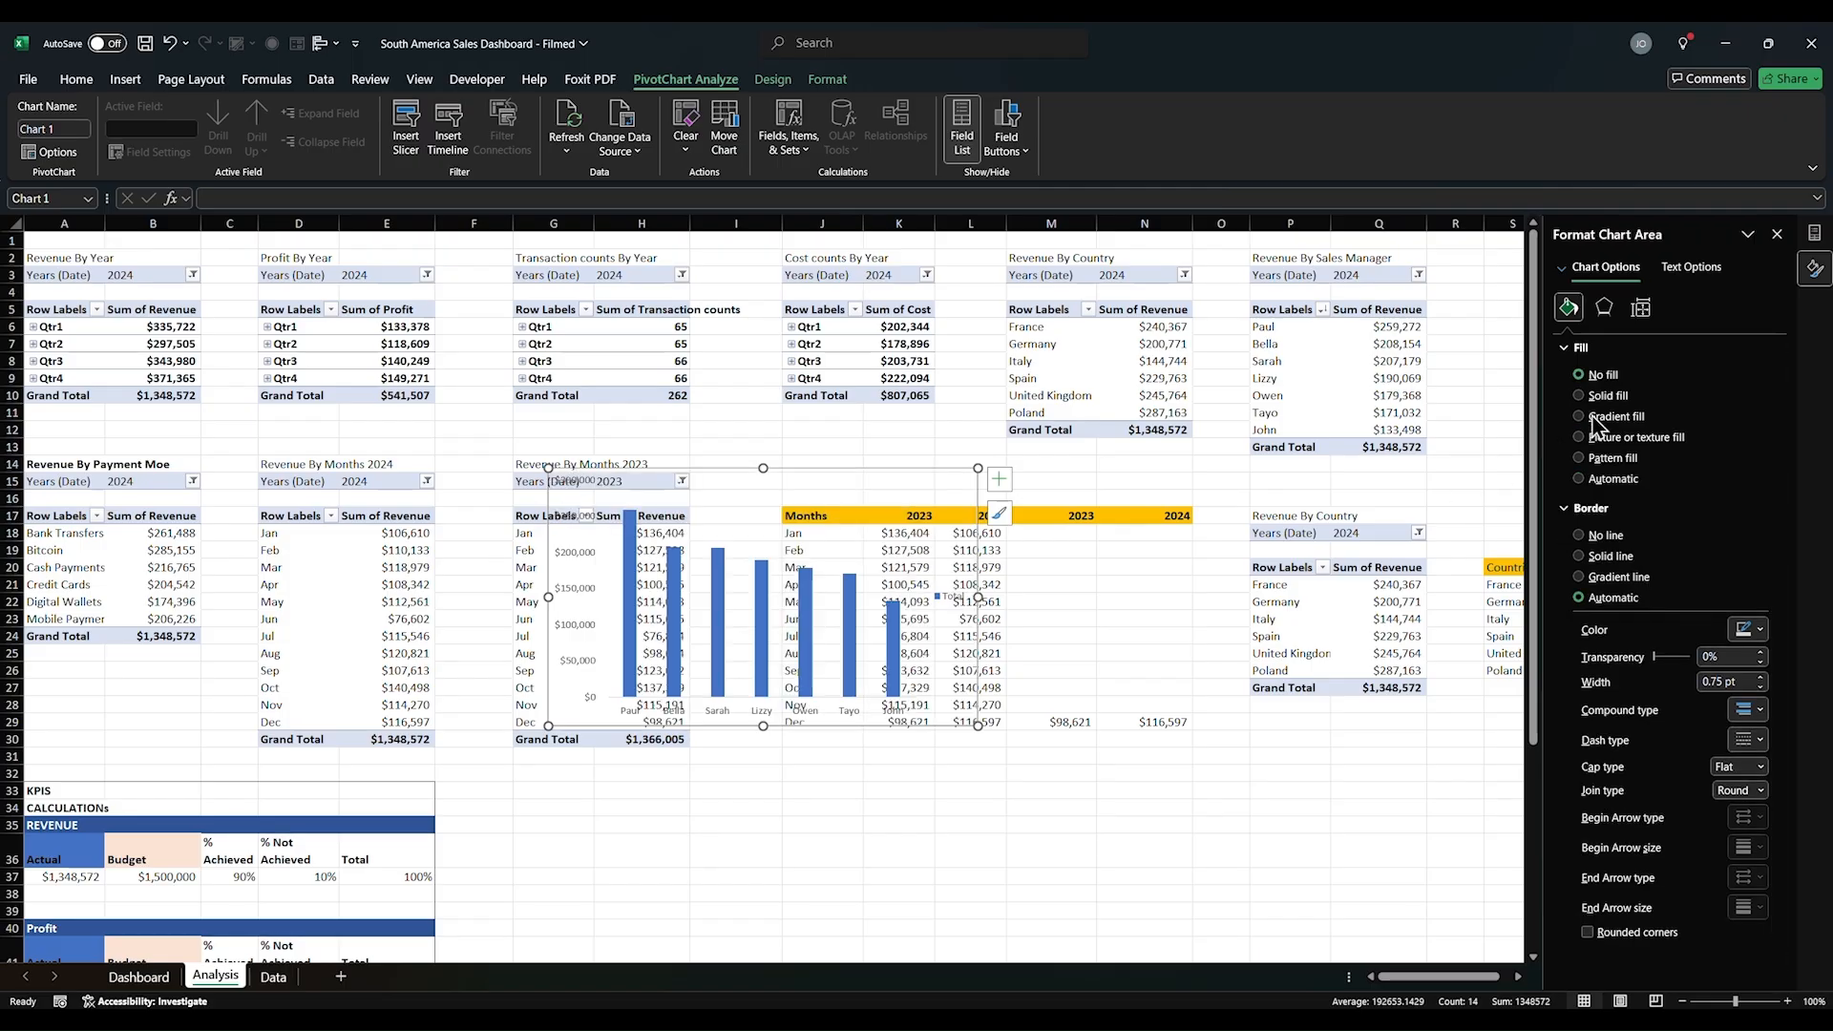
left_click(1597, 536)
left_click(954, 595)
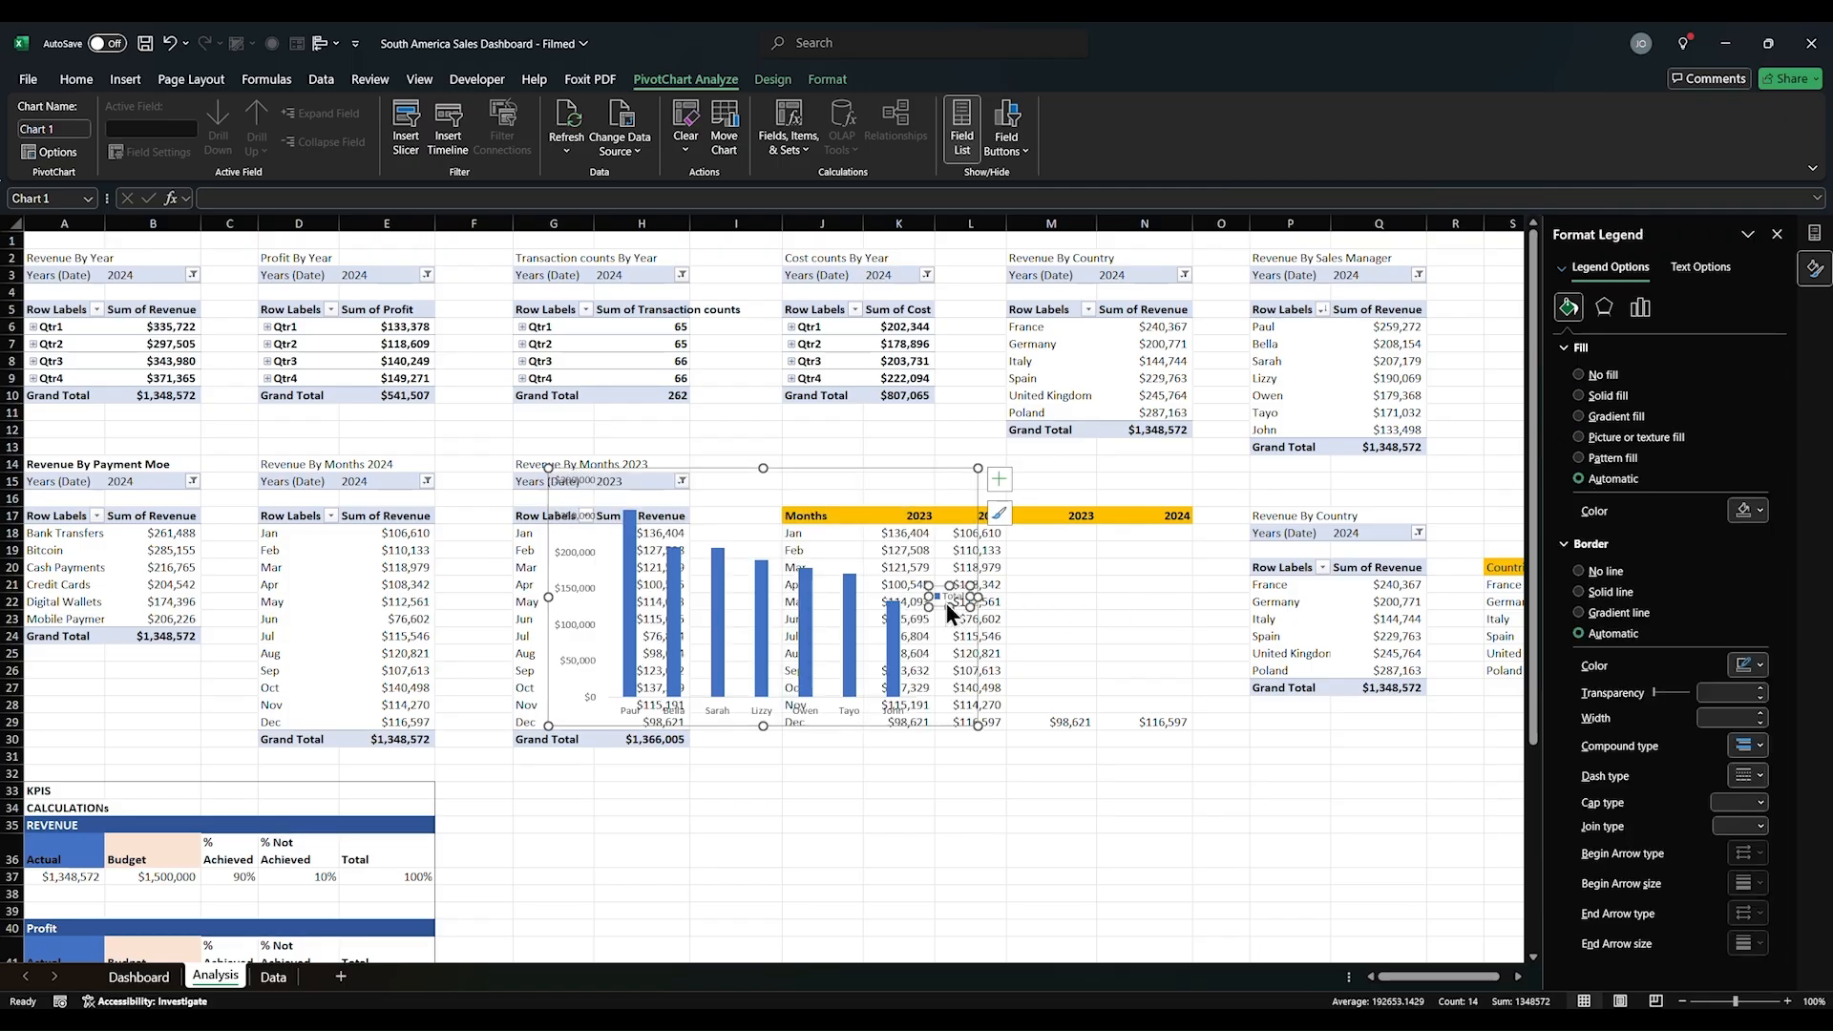
key("Delete")
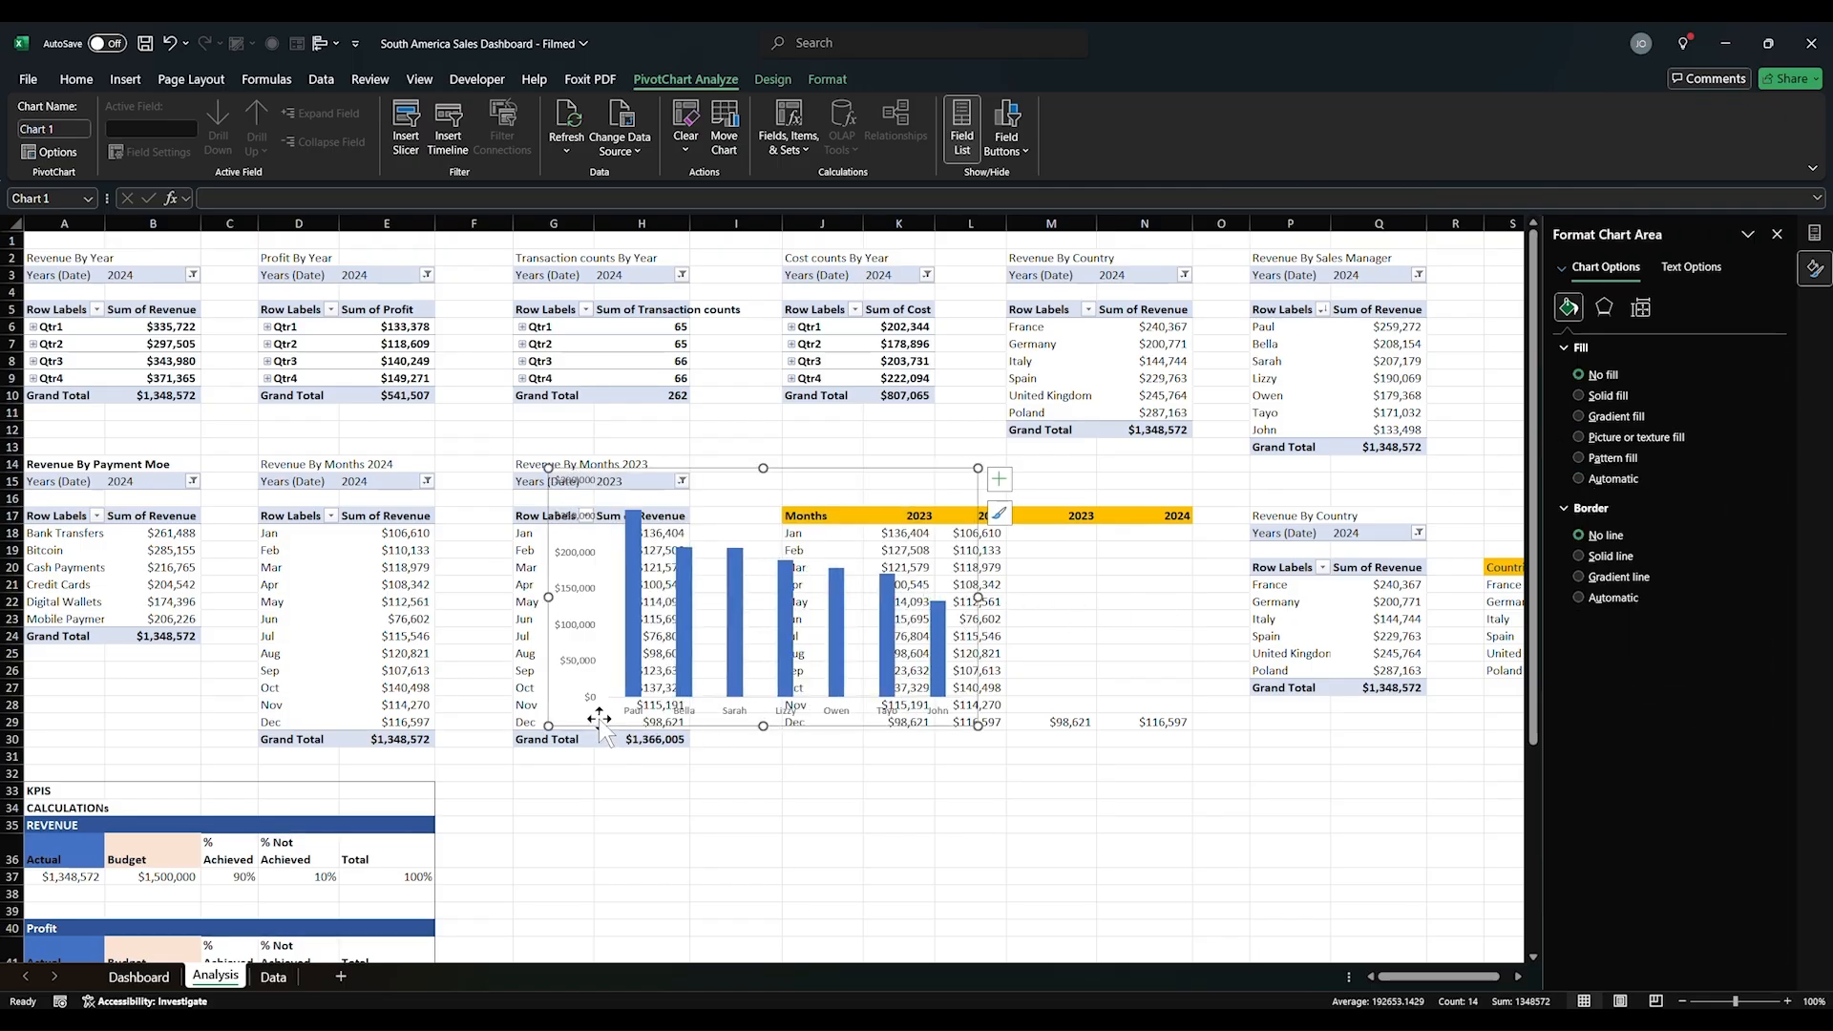
Step: Move the sales manager column chart from the Analysis sheet into the Revenue by Sales Manager card on the Dashboard sheet
key("ctrl+x")
left_click(138, 975)
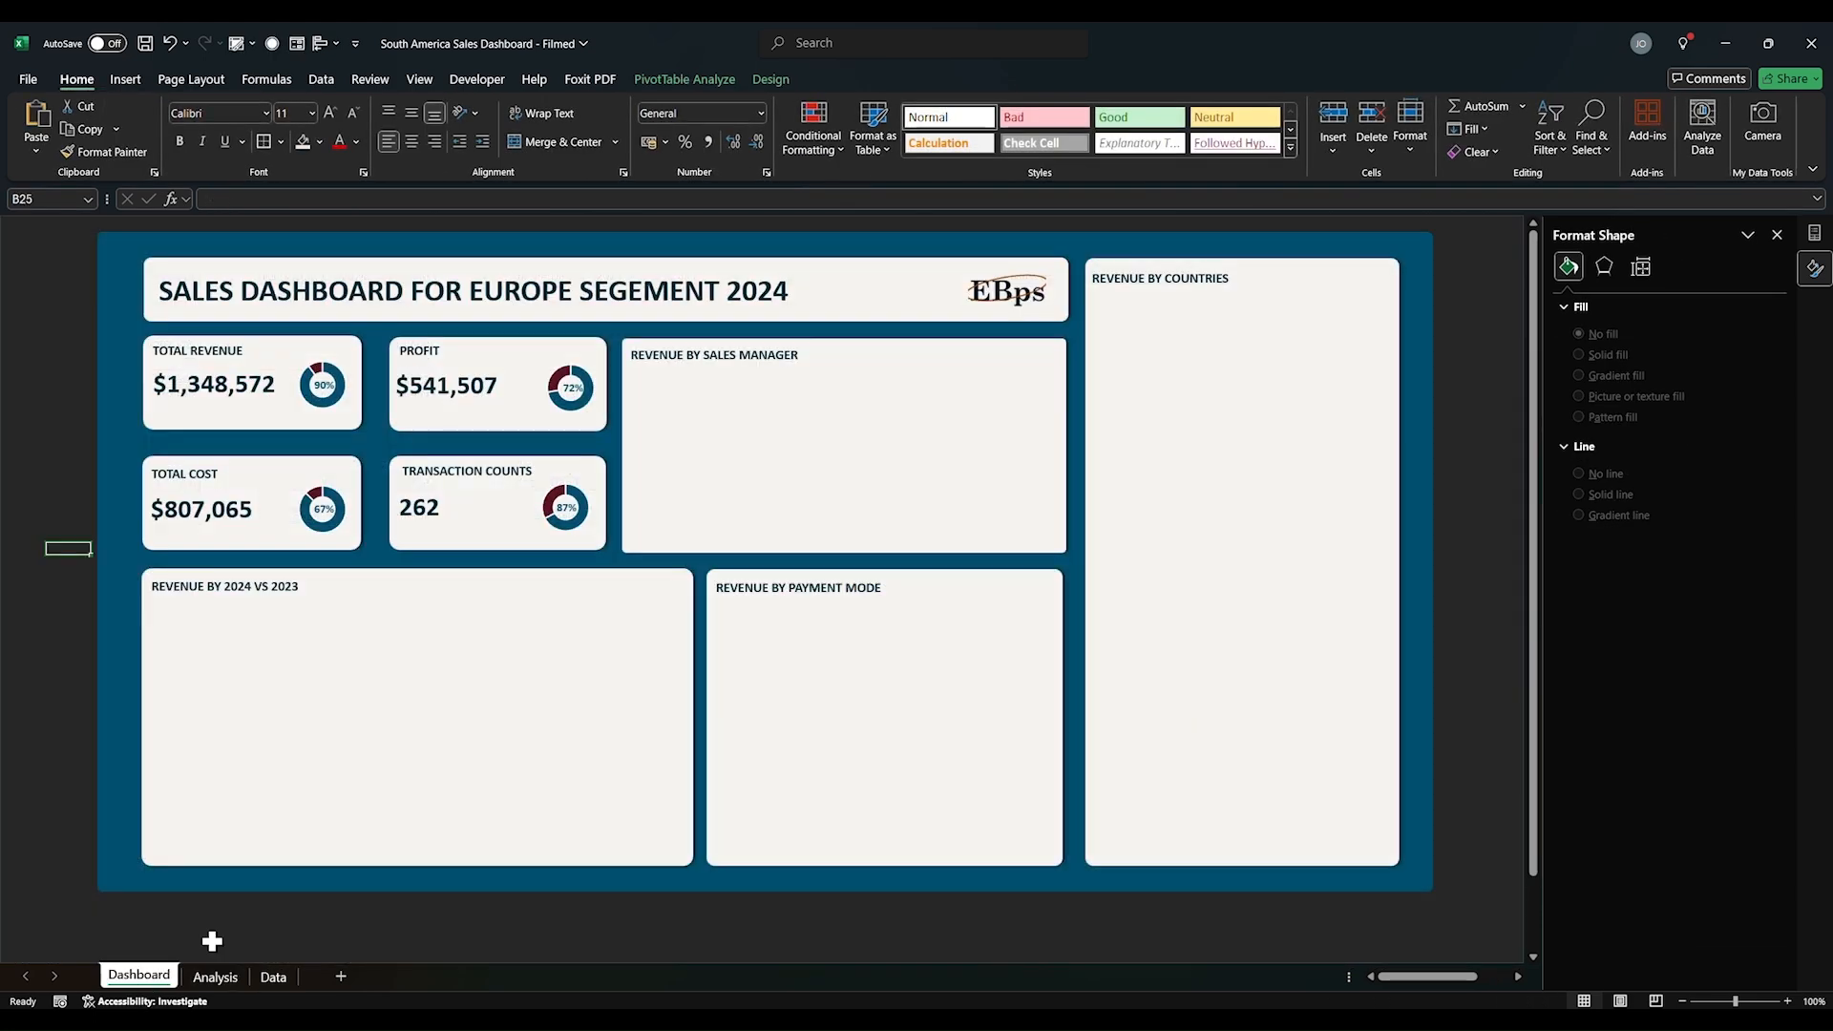
left_click(1051, 450)
key("ctrl+v")
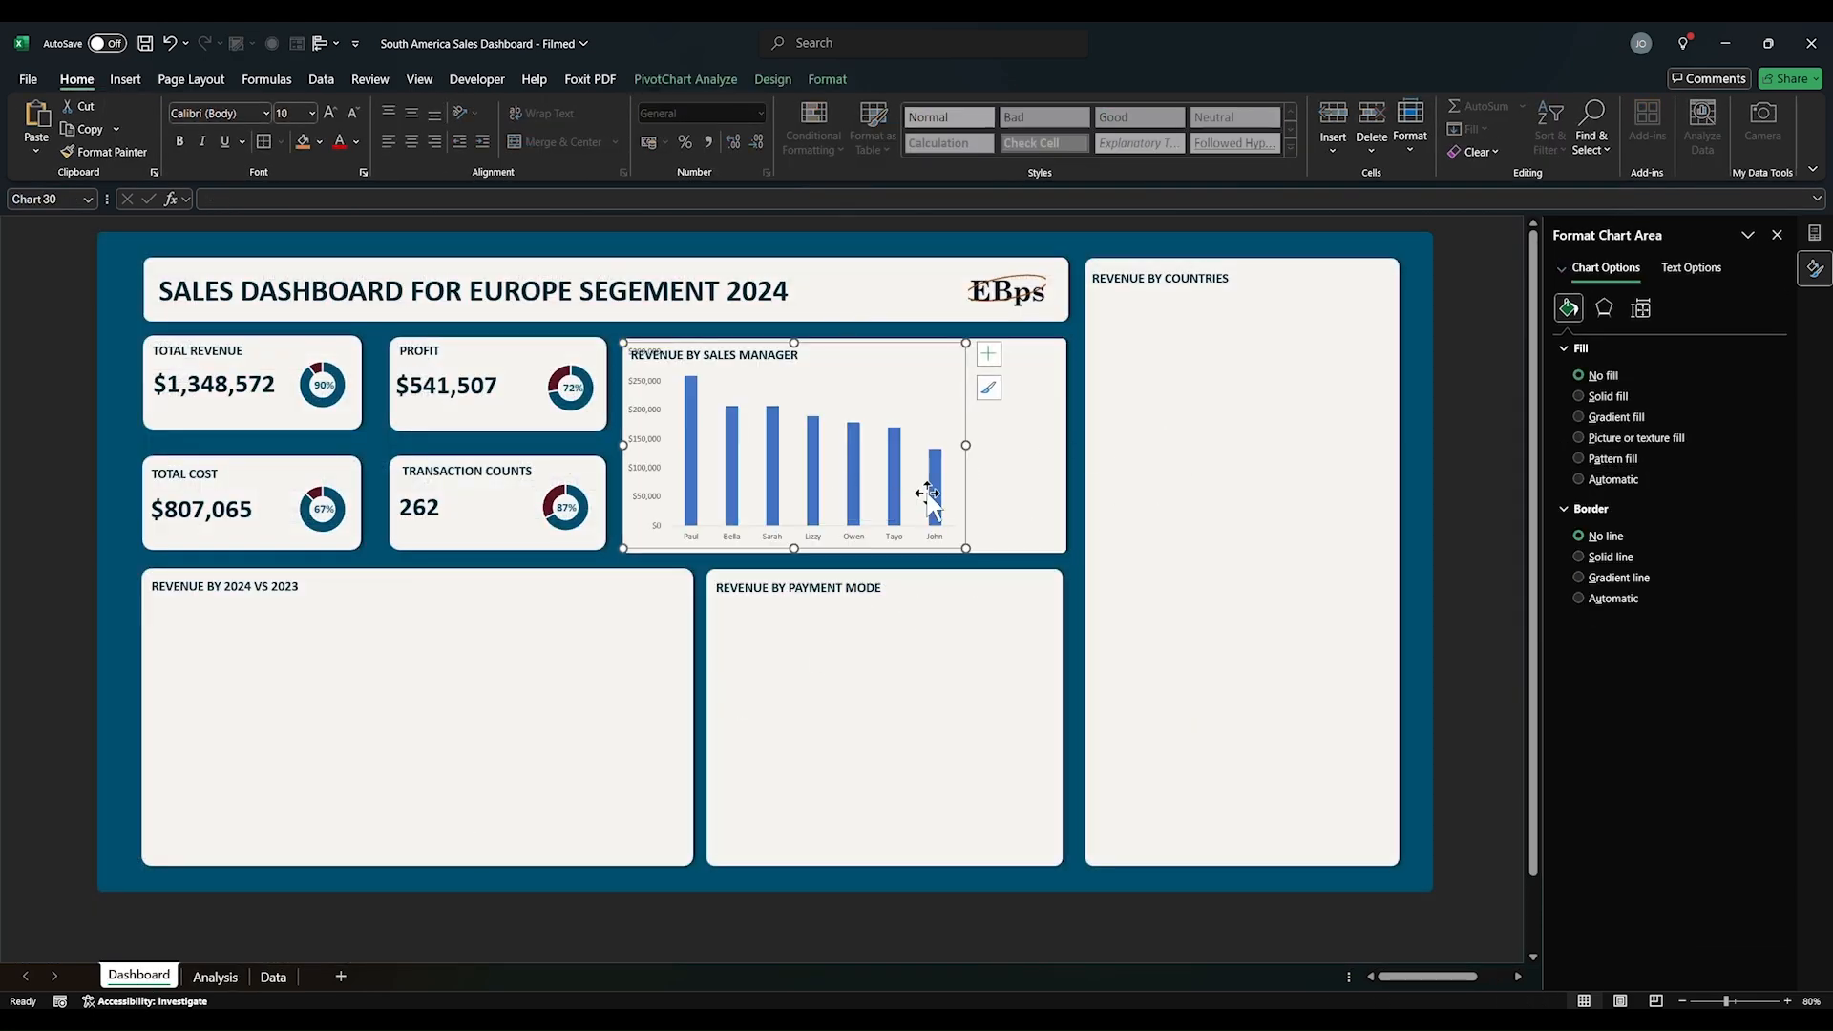
Step: Fill the sales manager chart's columns with the recent crimson colour and no border, and widen the chart across its card
left_click(934, 509)
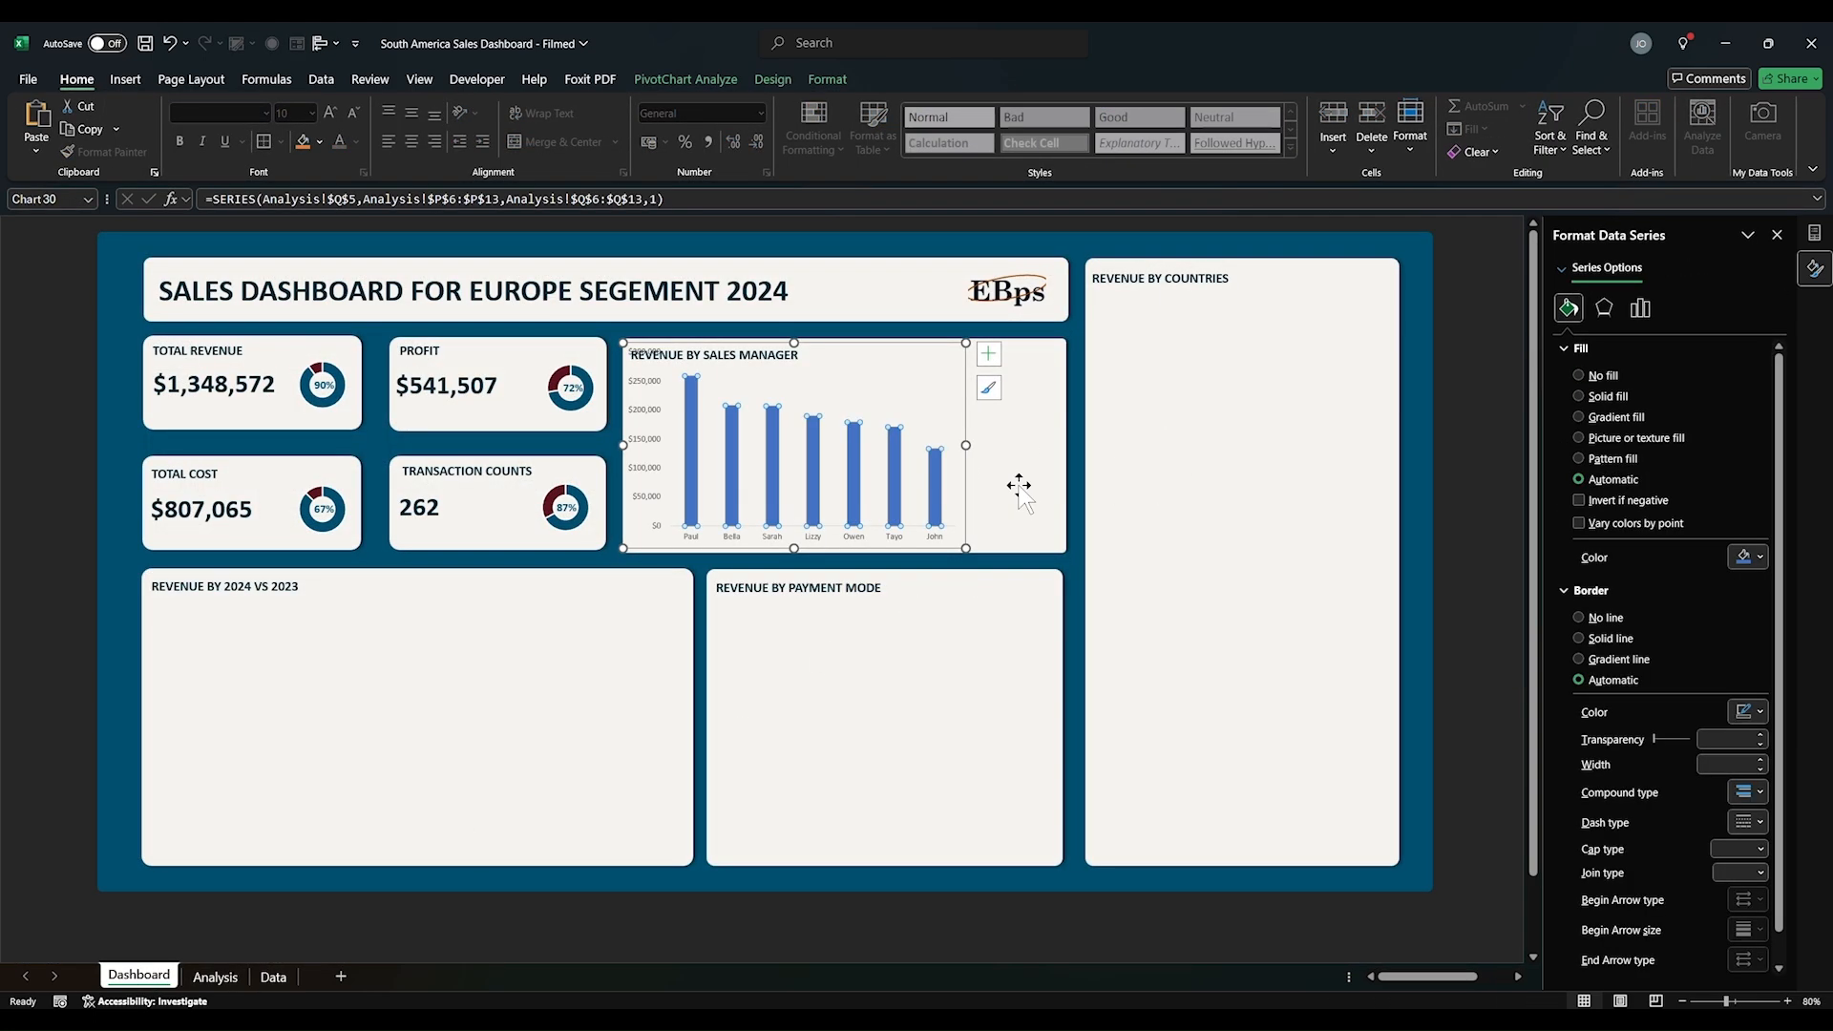
left_click(1758, 557)
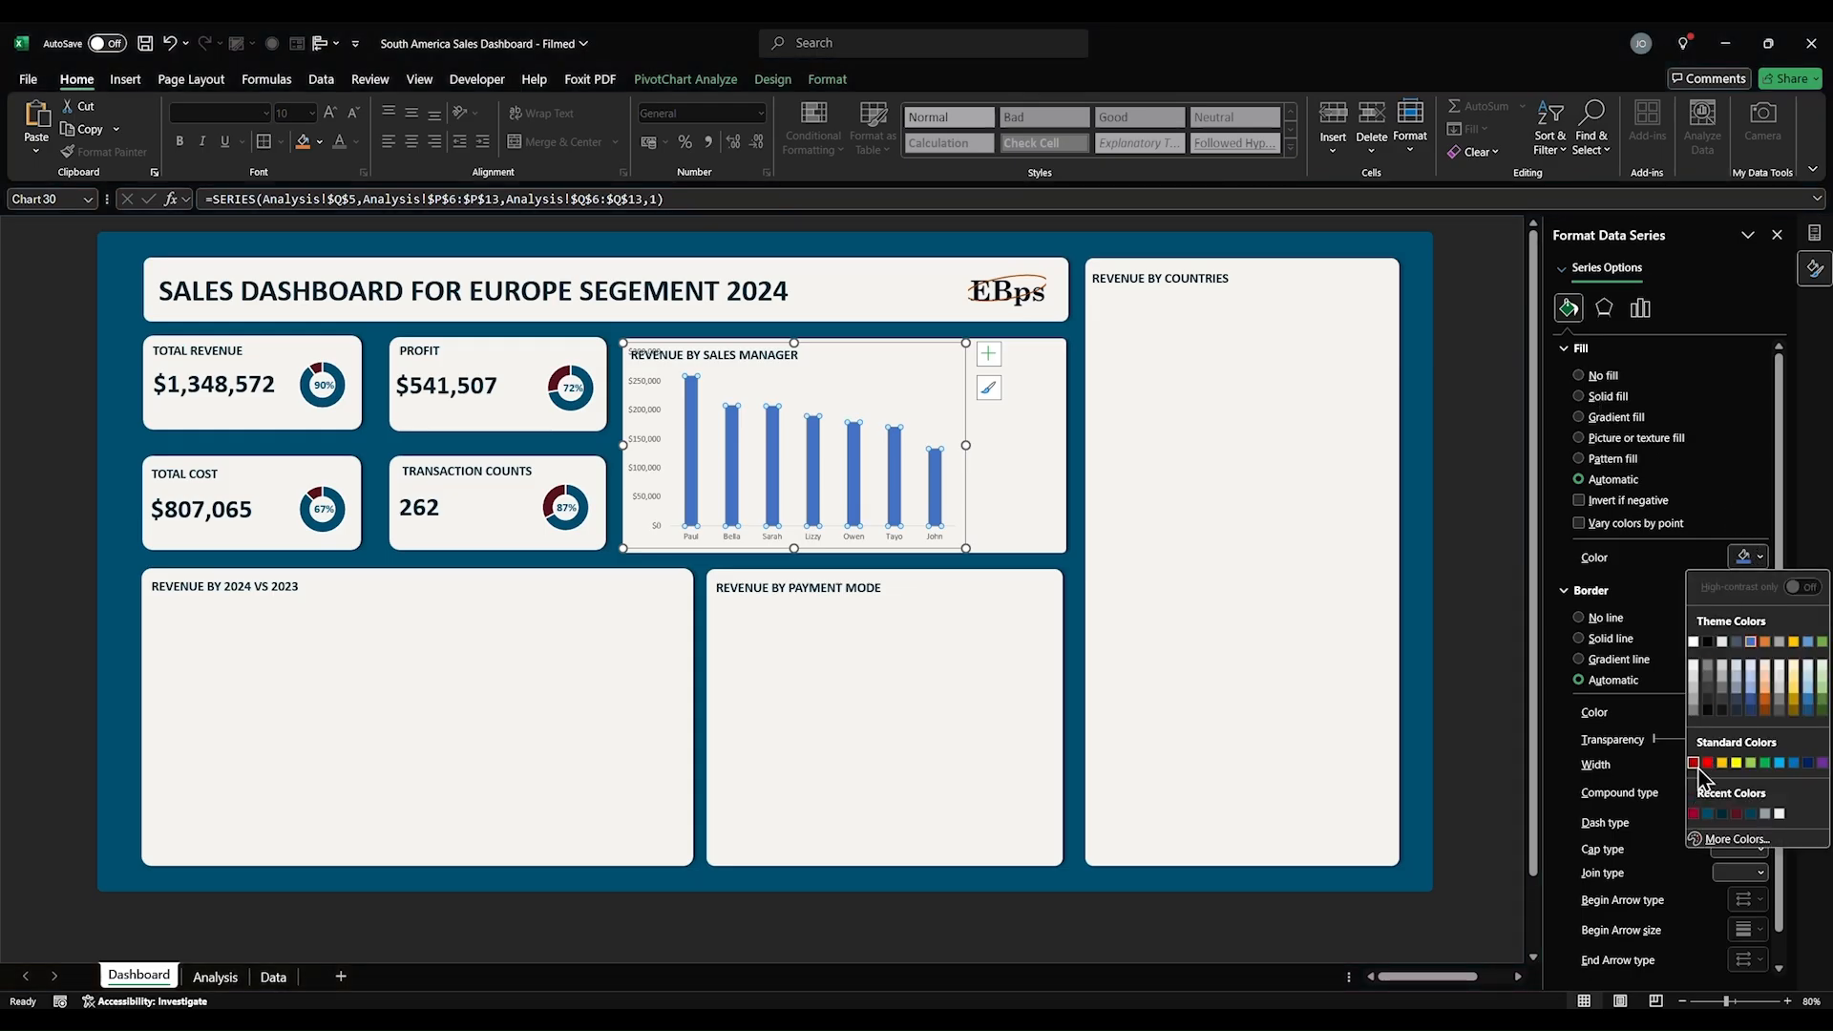
left_click(1694, 814)
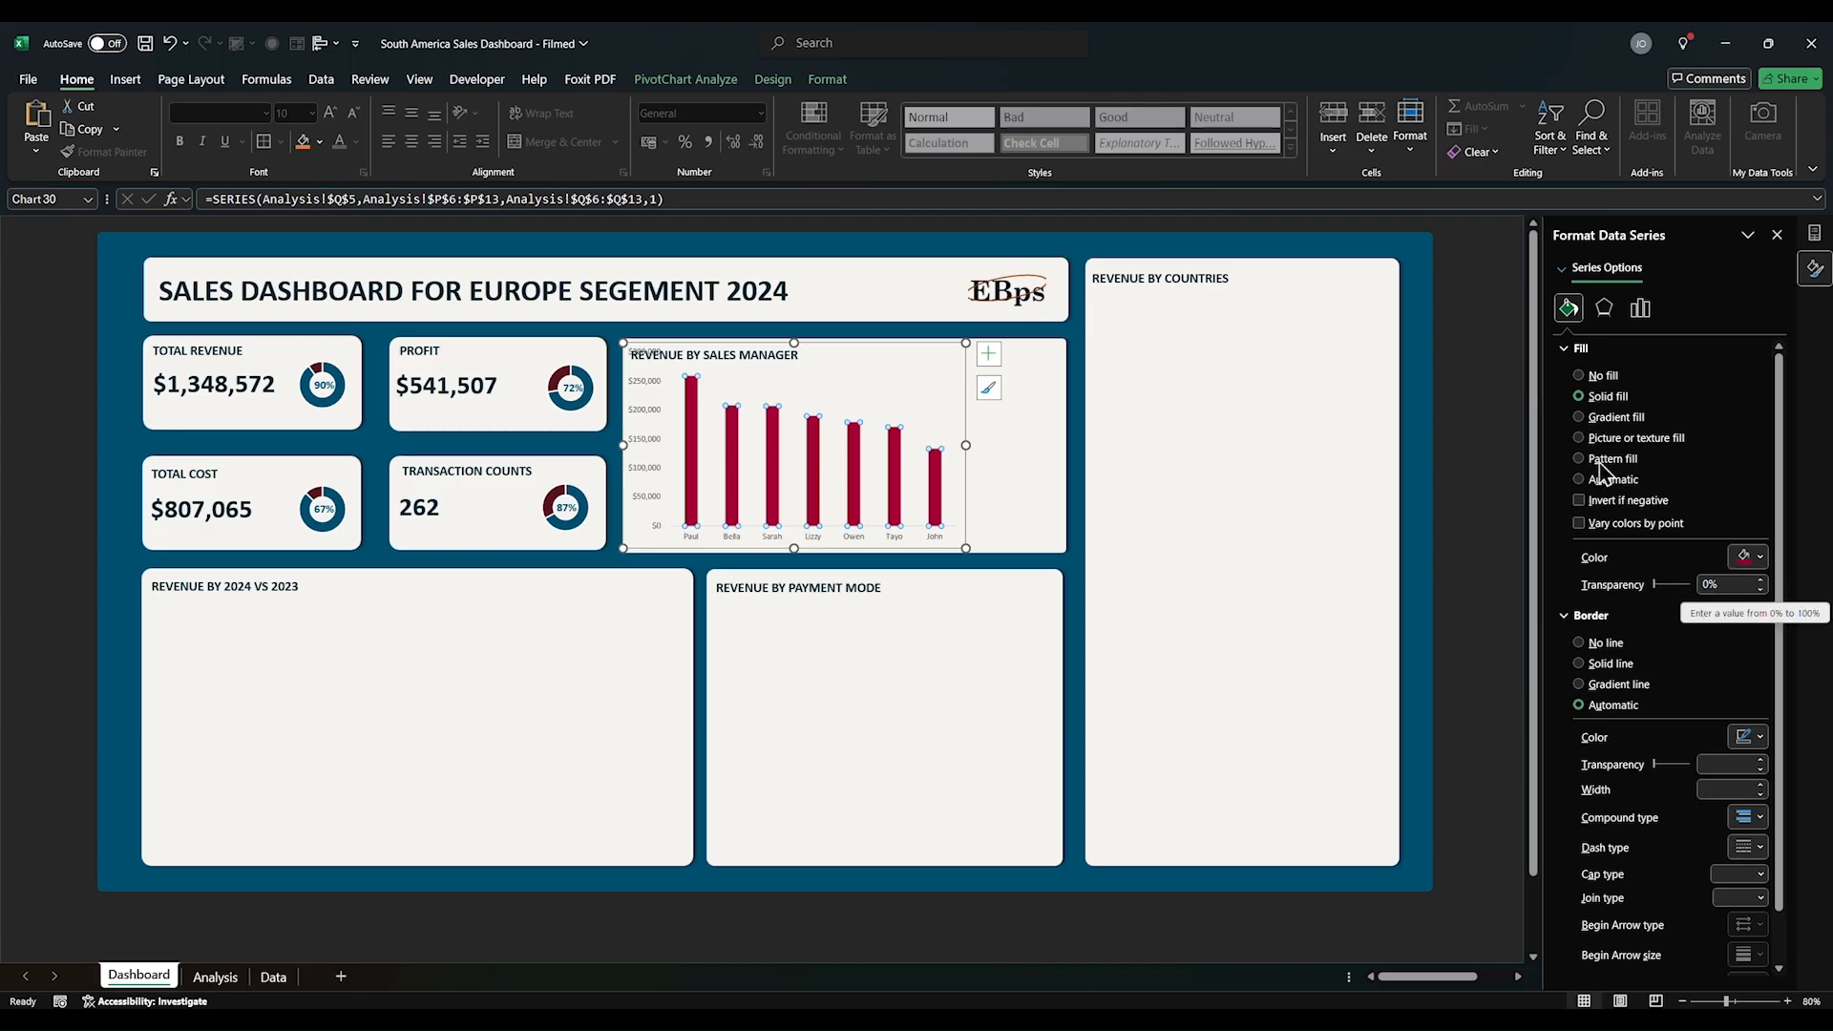
left_click(1613, 644)
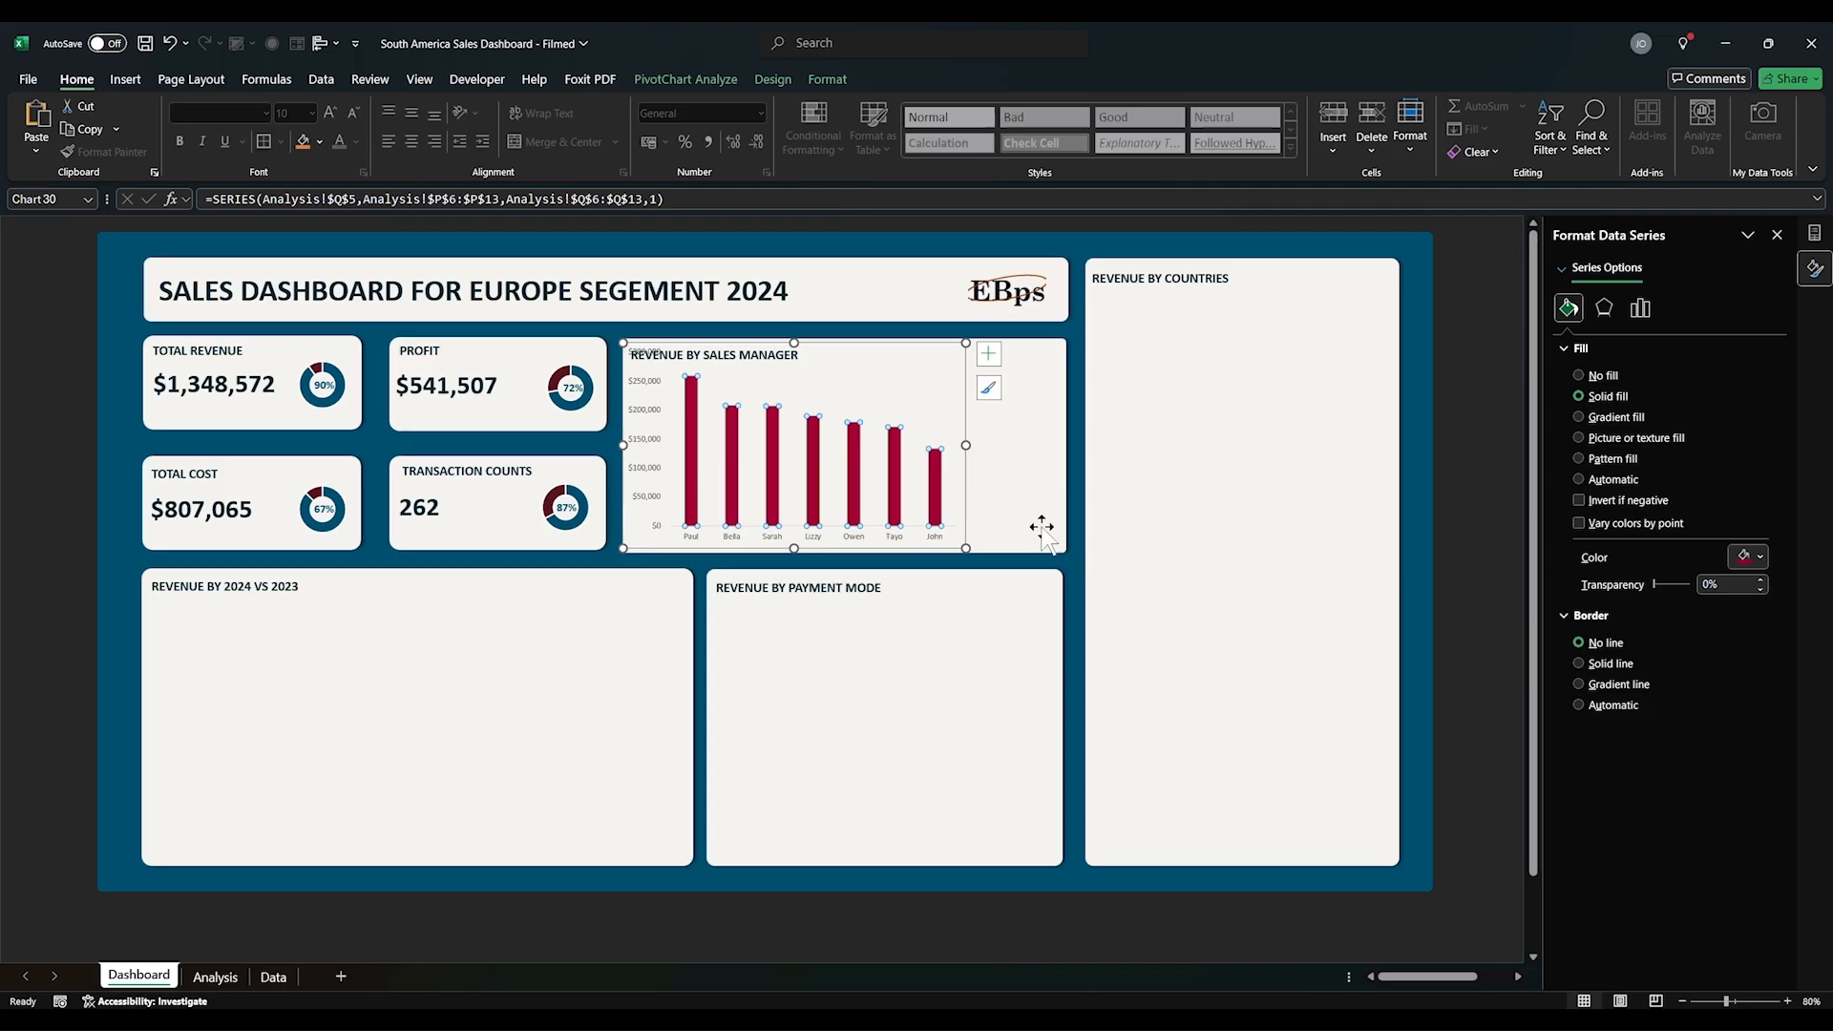
left_click_drag(966, 443, 1067, 443)
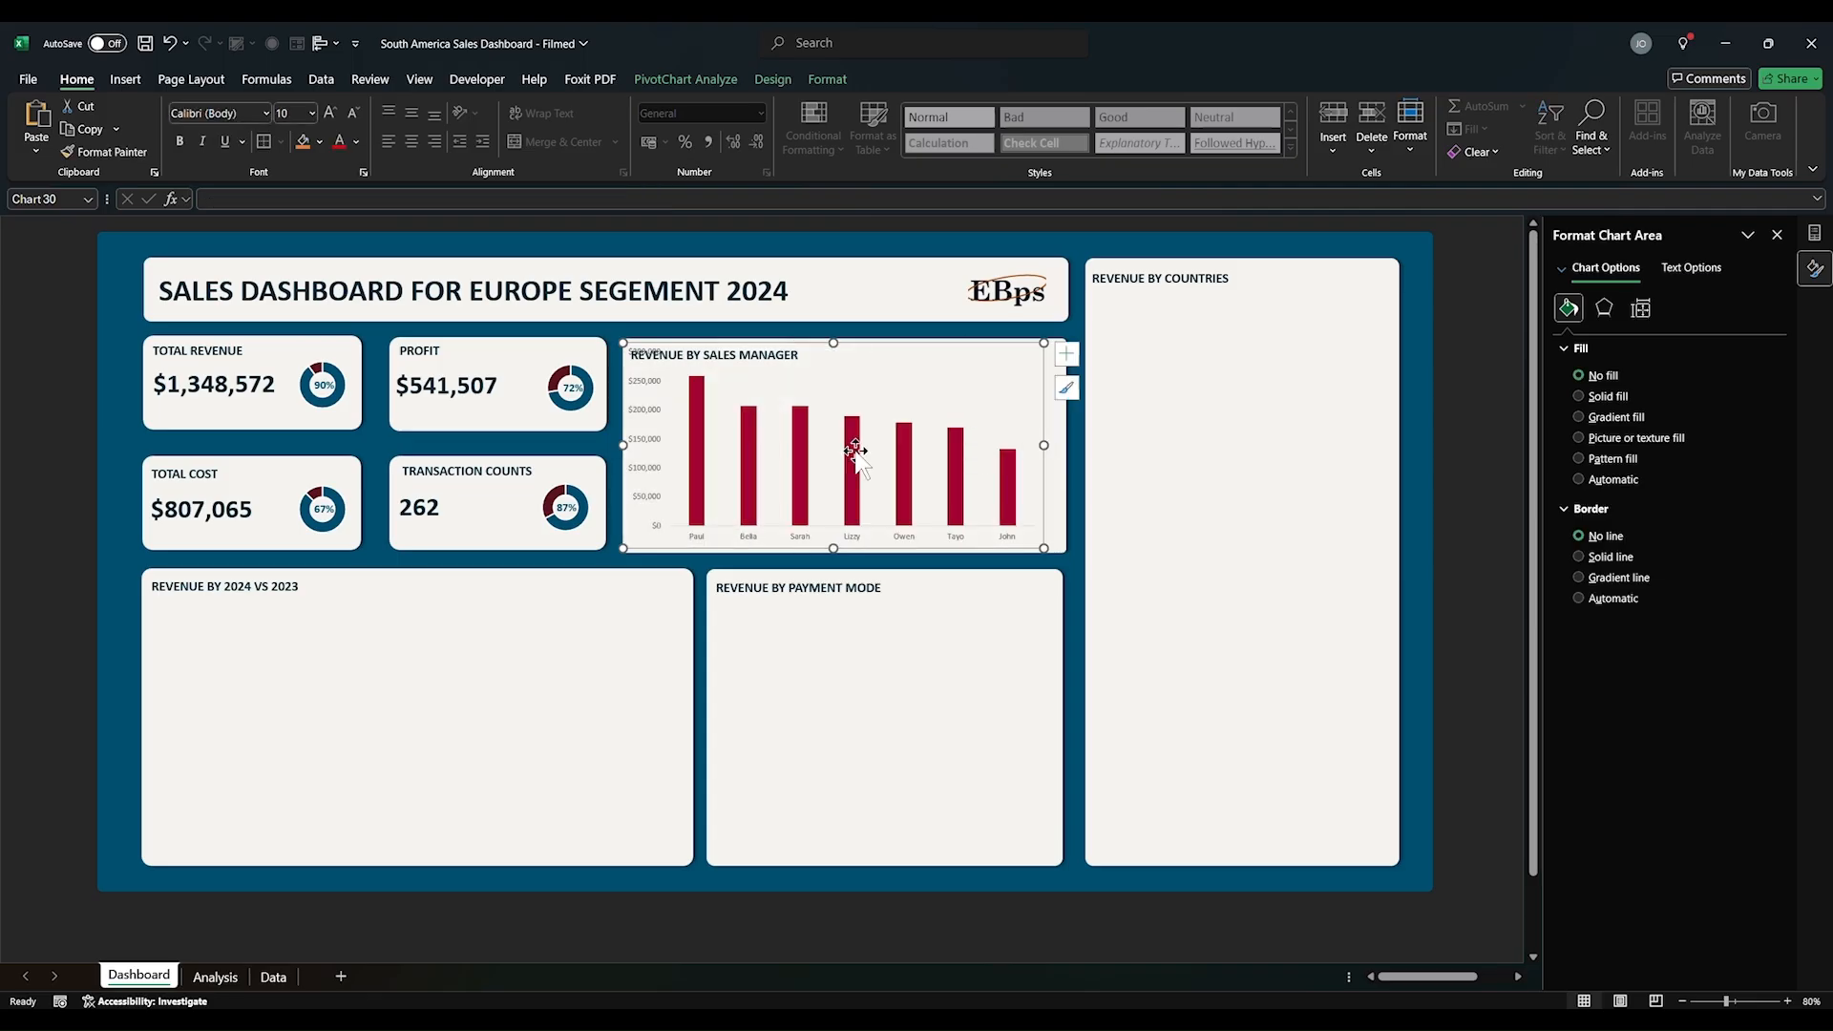
Step: Try Millions as the display units of the sales manager chart's vertical axis
left_click(645, 435)
left_click(645, 434)
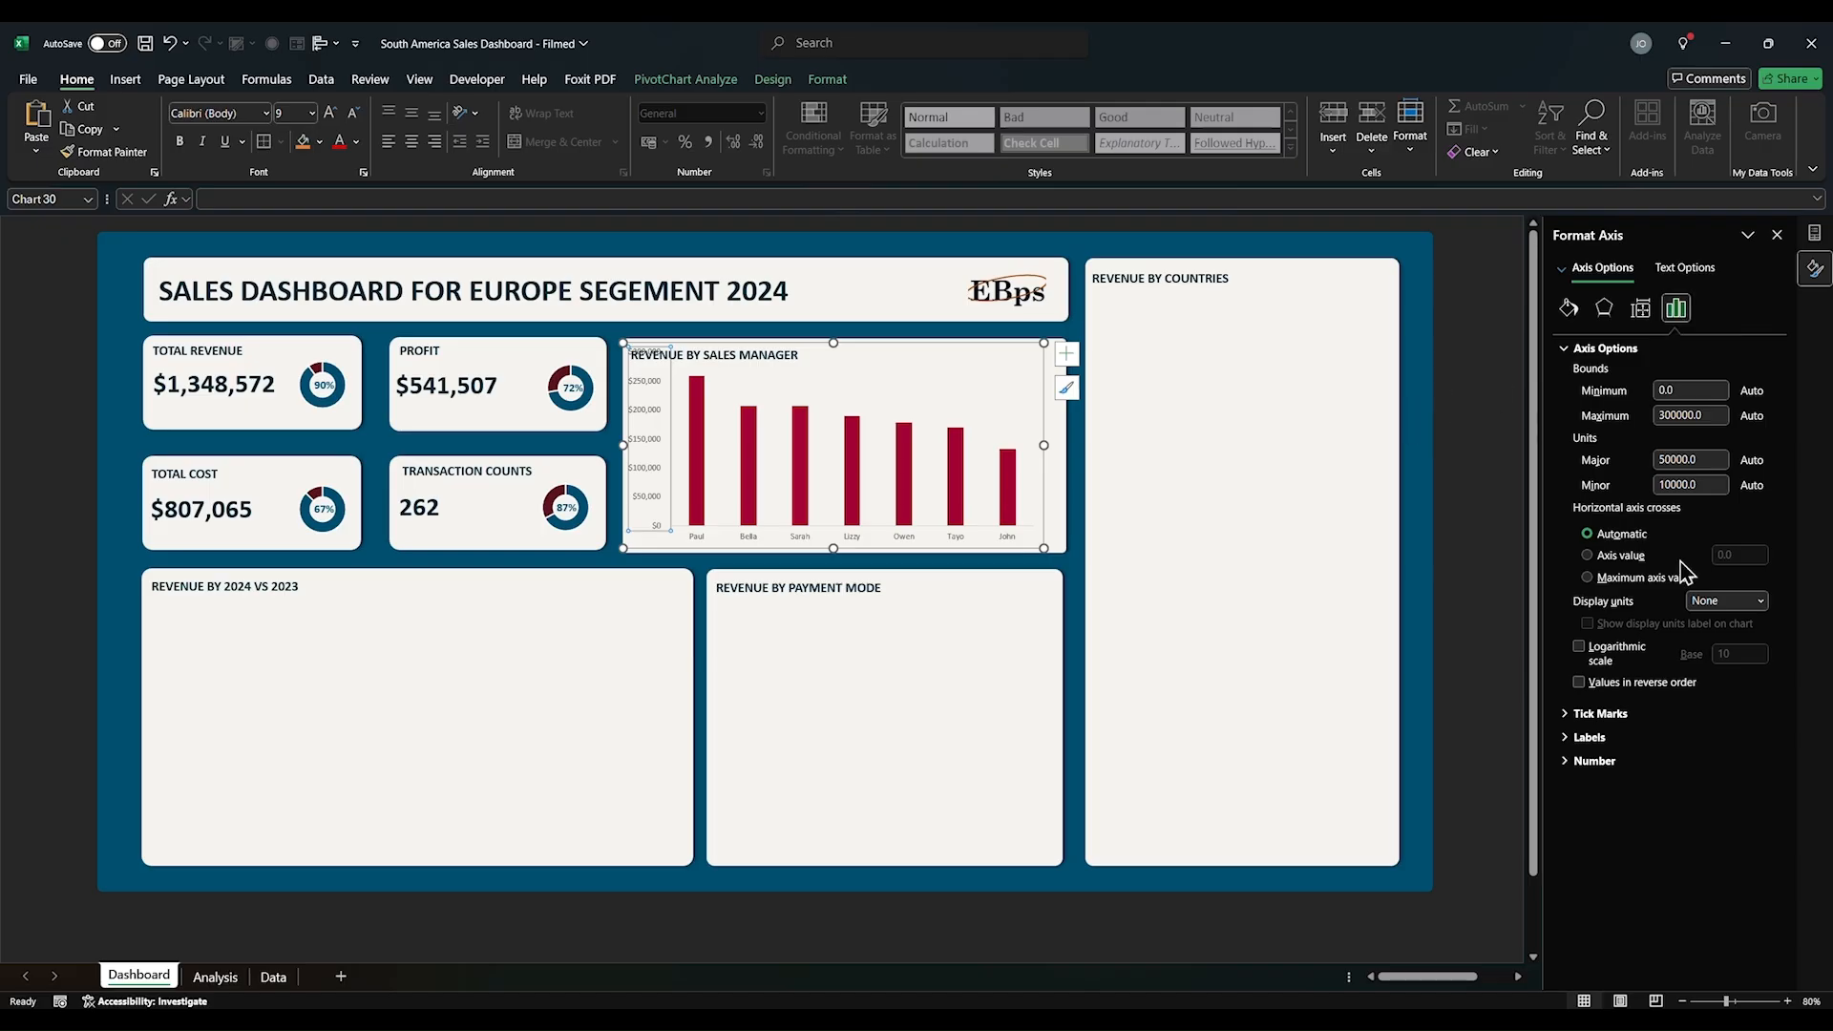
left_click(1762, 600)
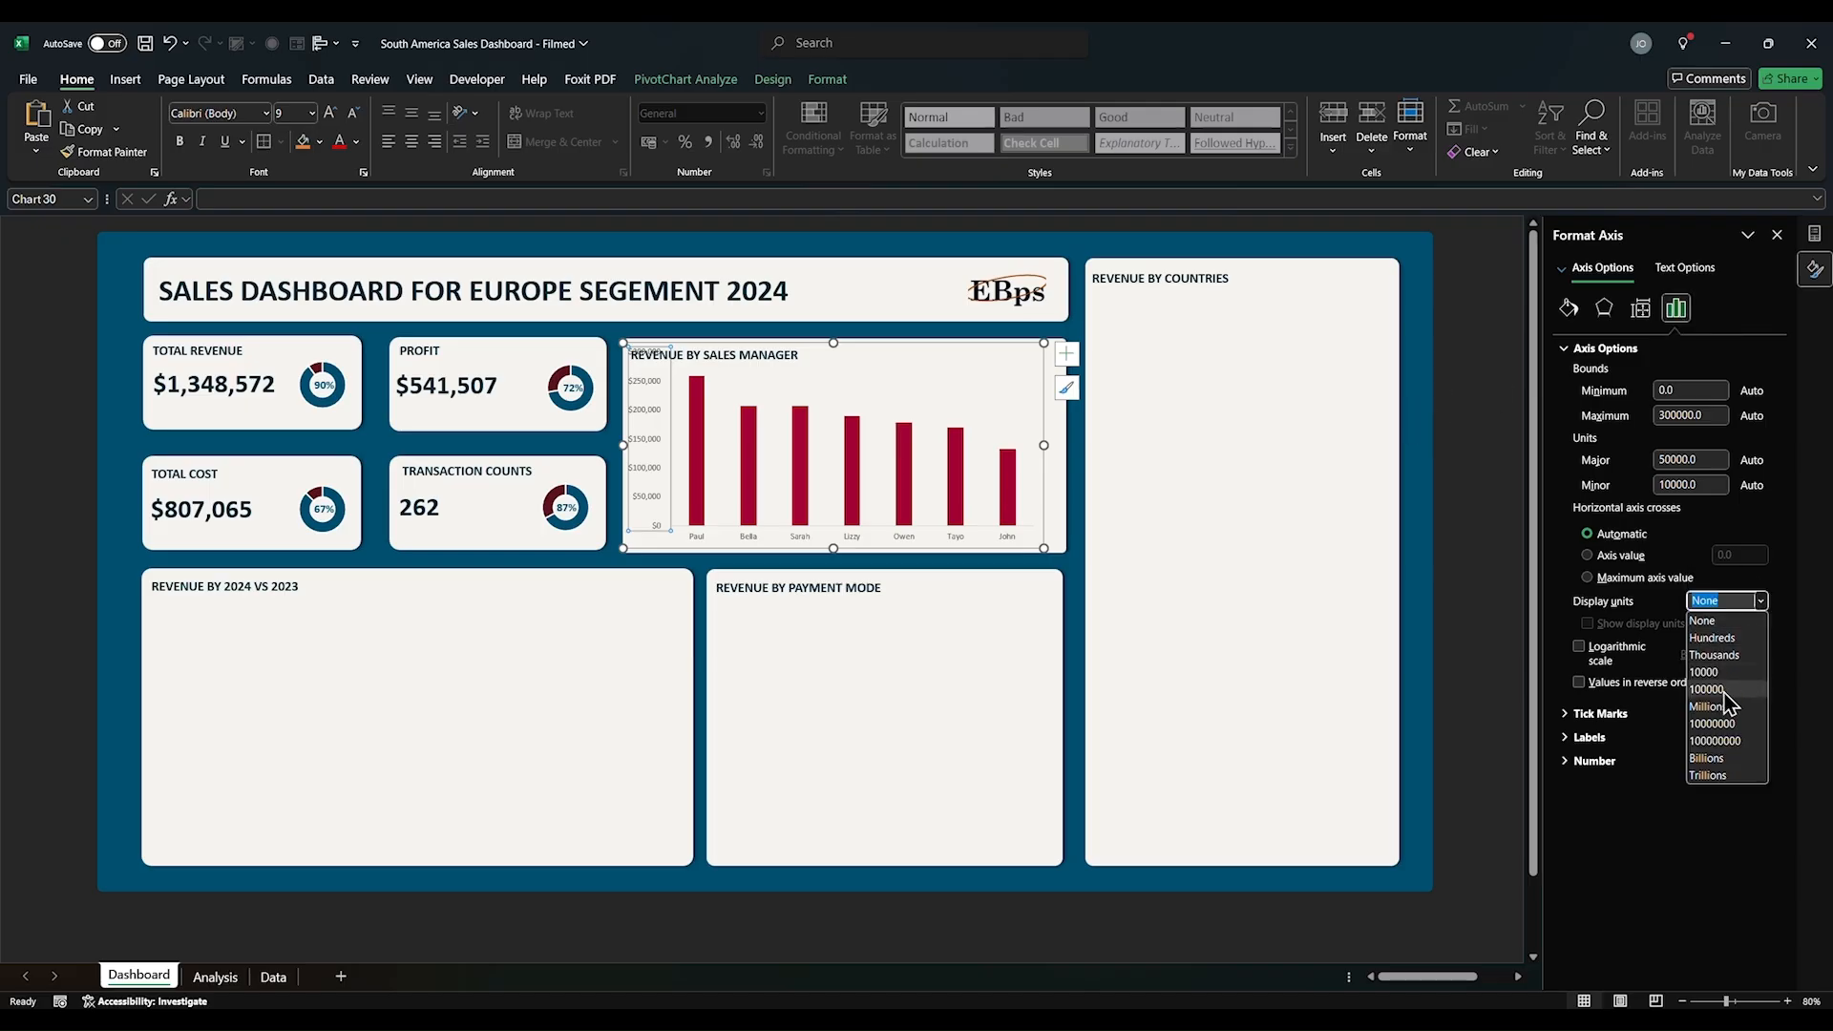
left_click(1719, 708)
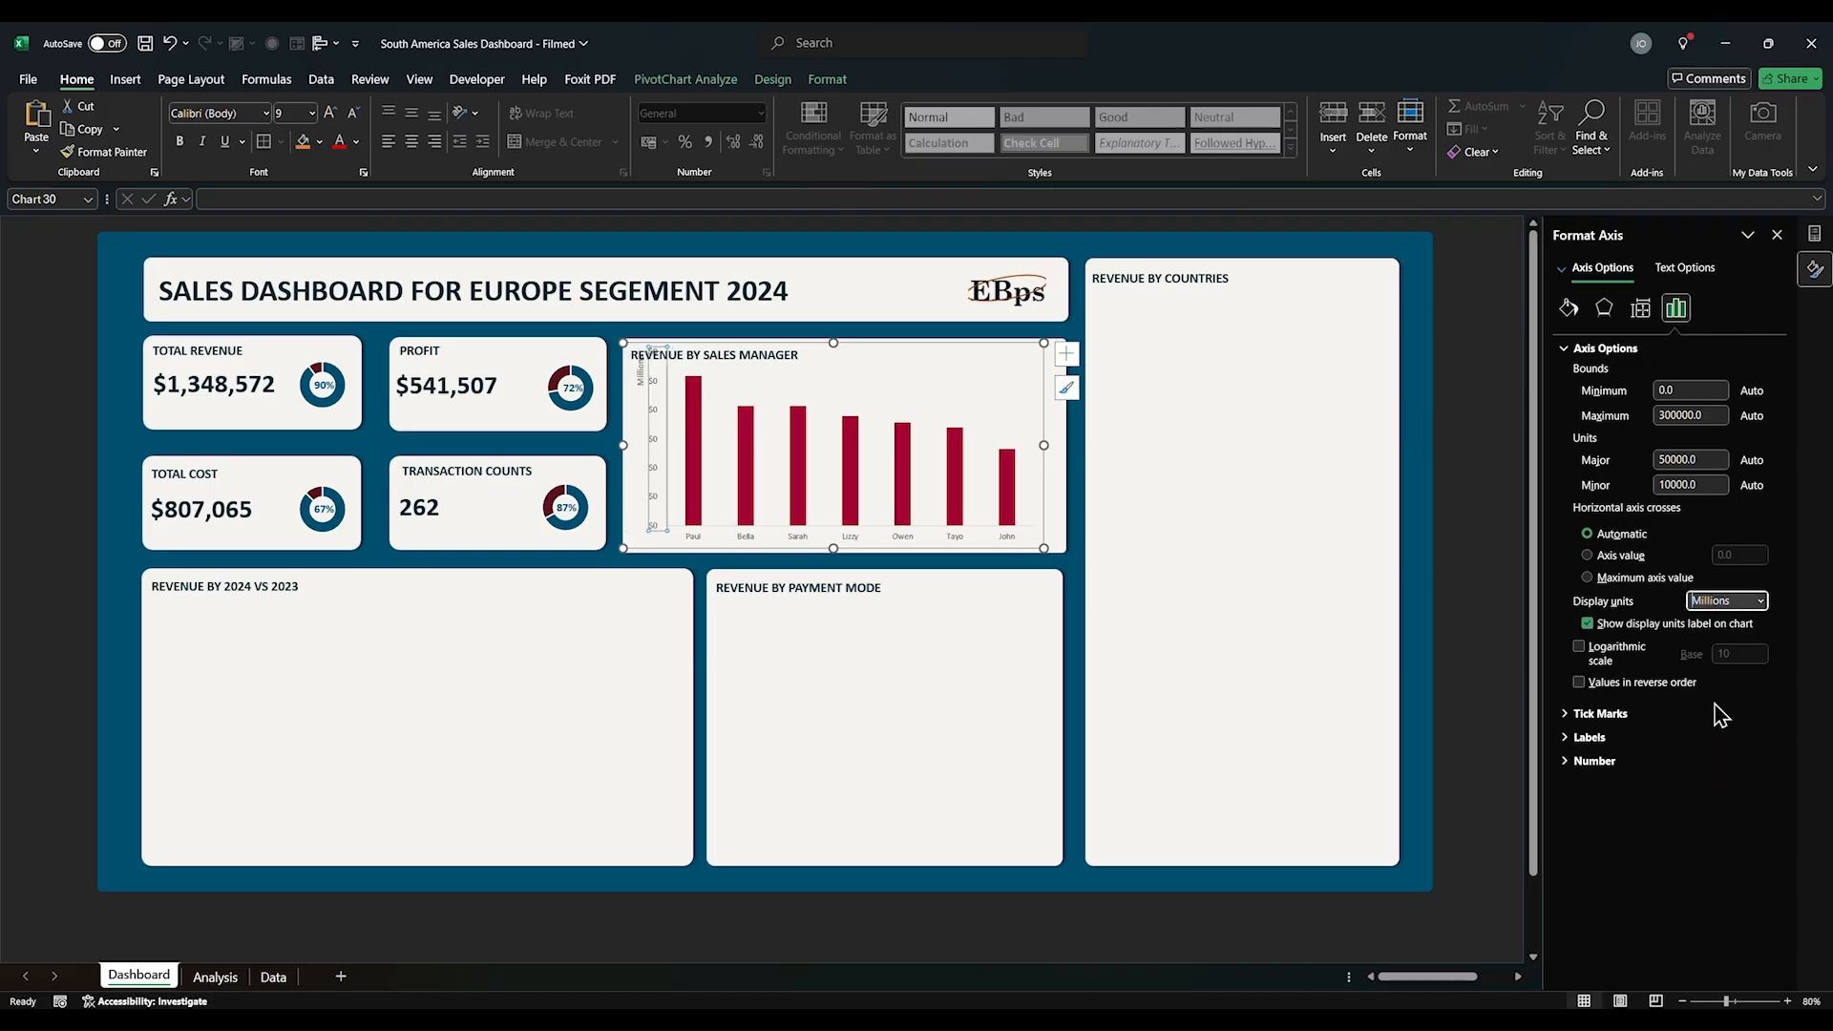
left_click(1566, 762)
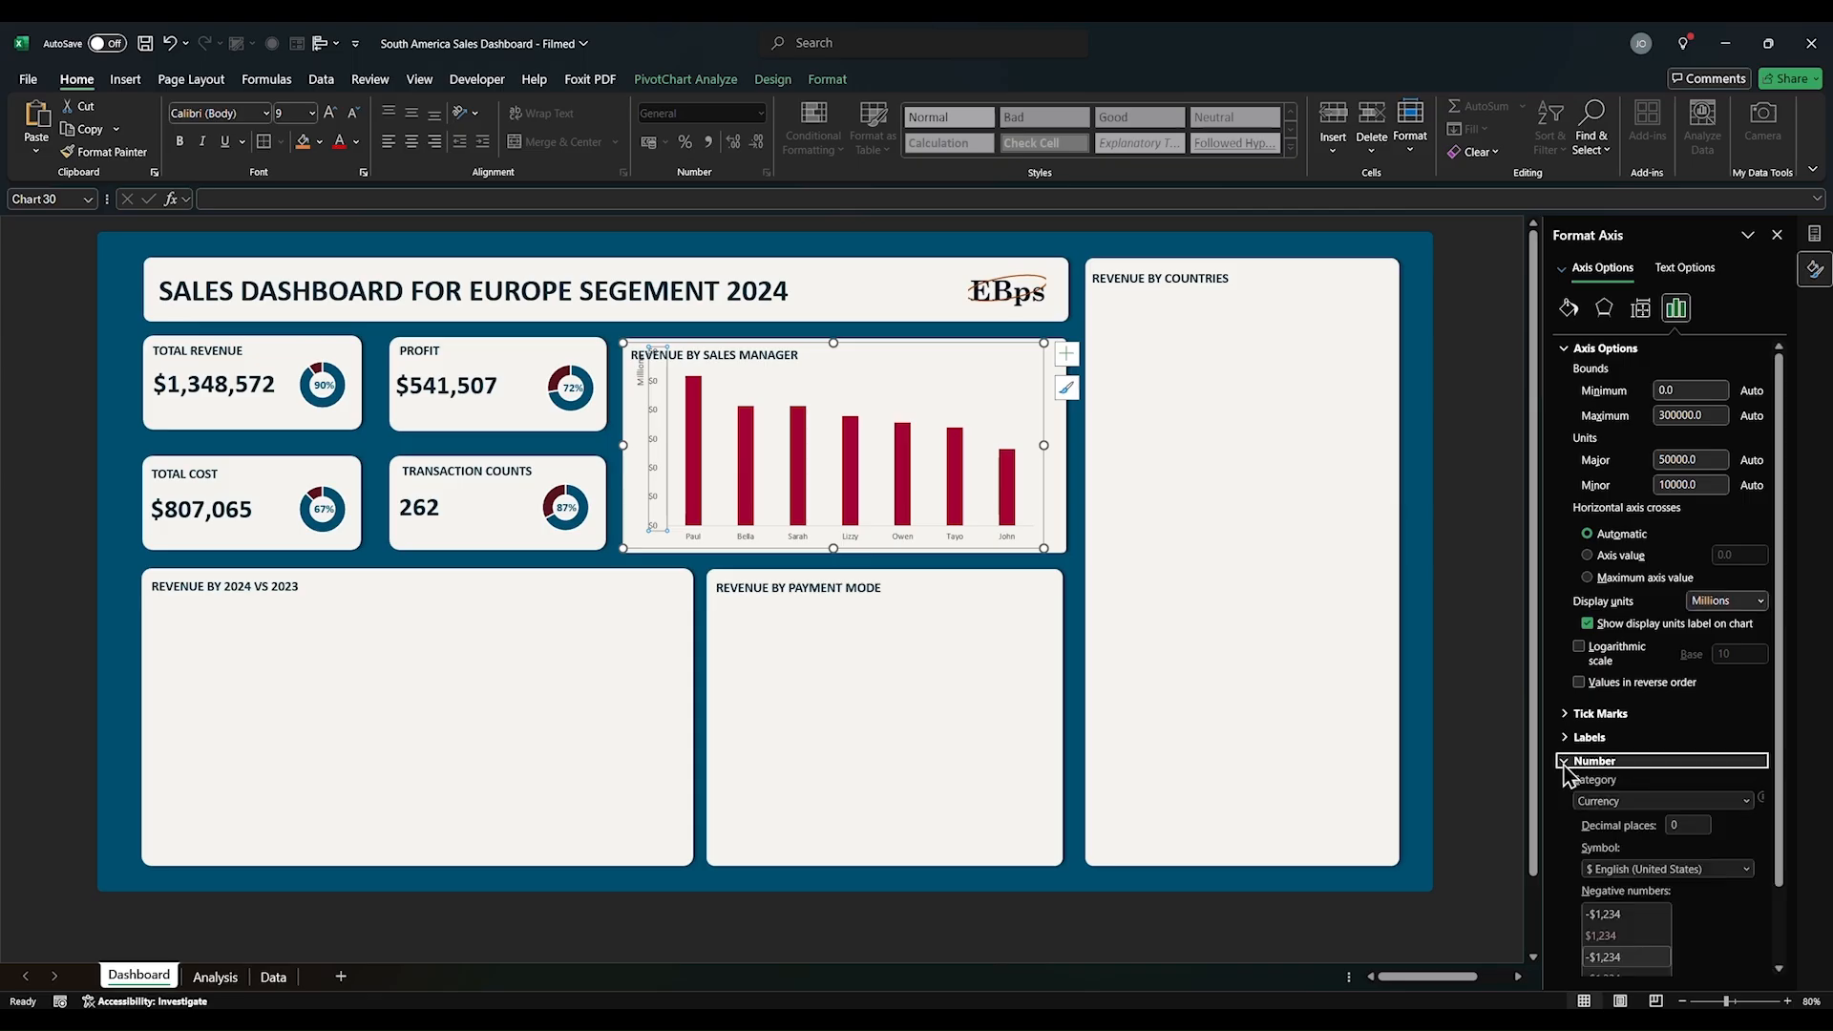
Step: Set the vertical axis display units to Thousands and delete the display units label from the chart
left_click(657, 442)
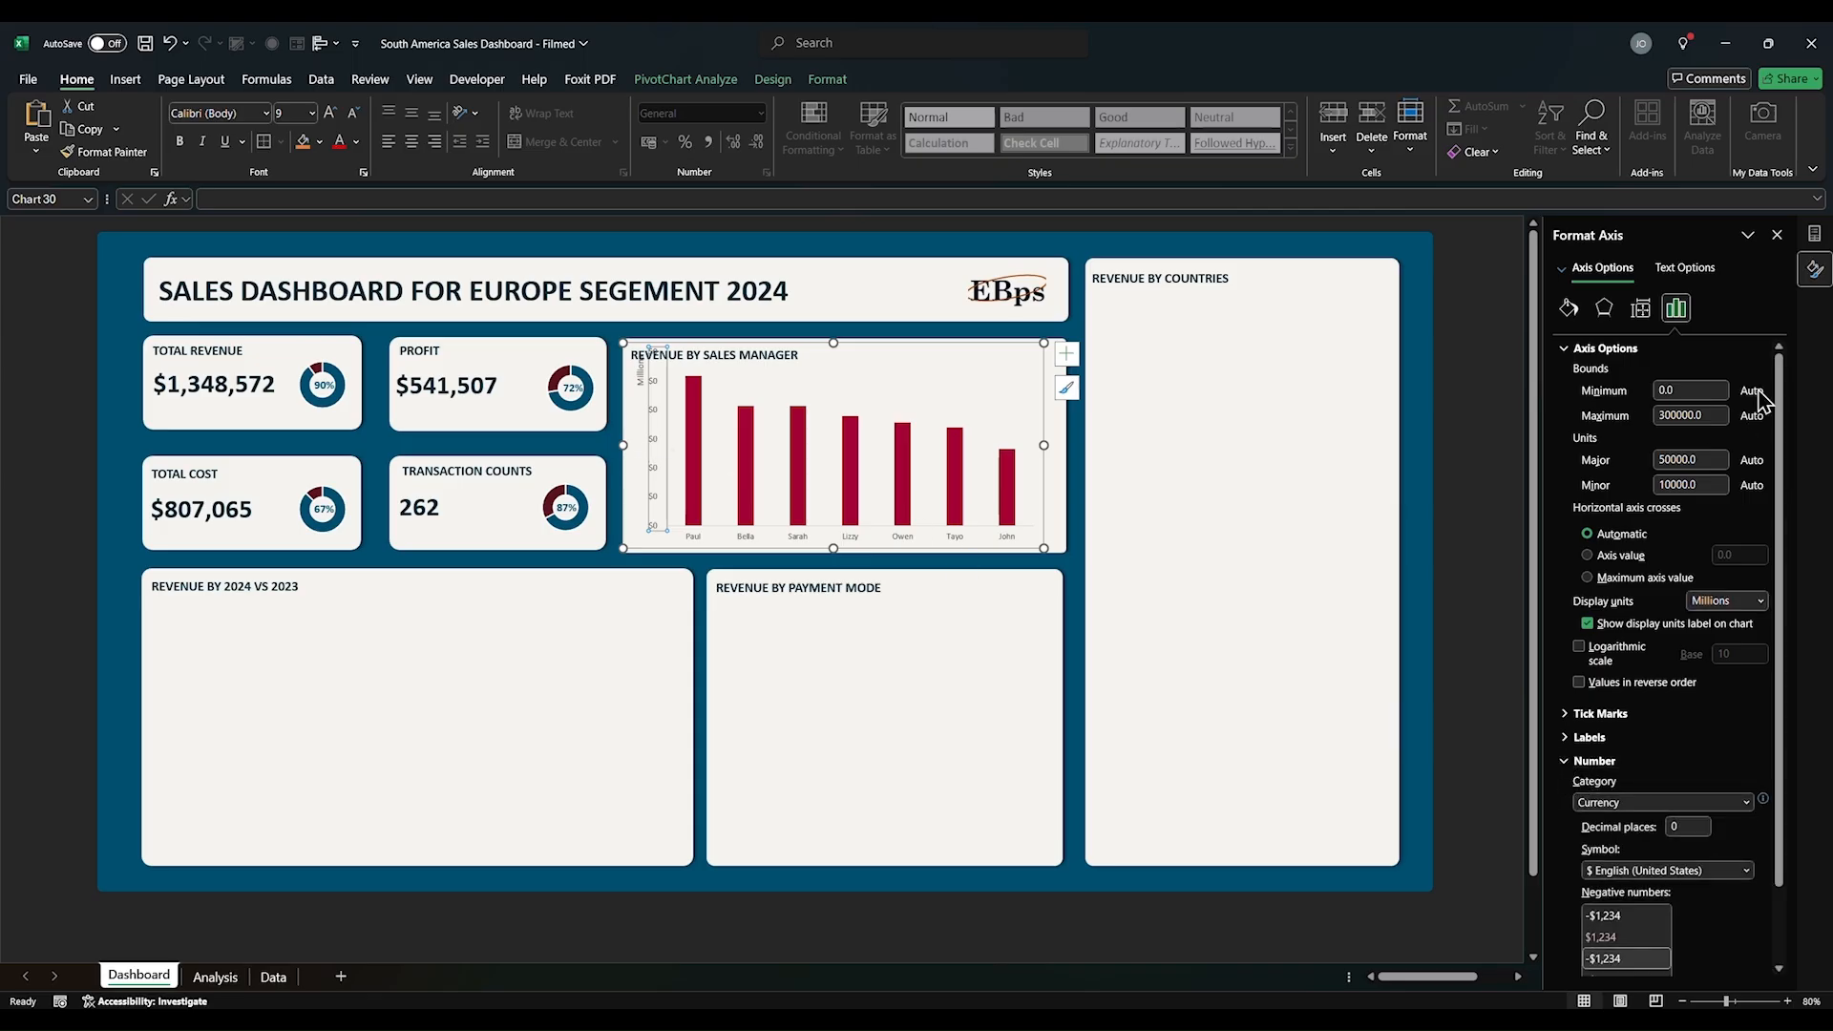
left_click(1760, 600)
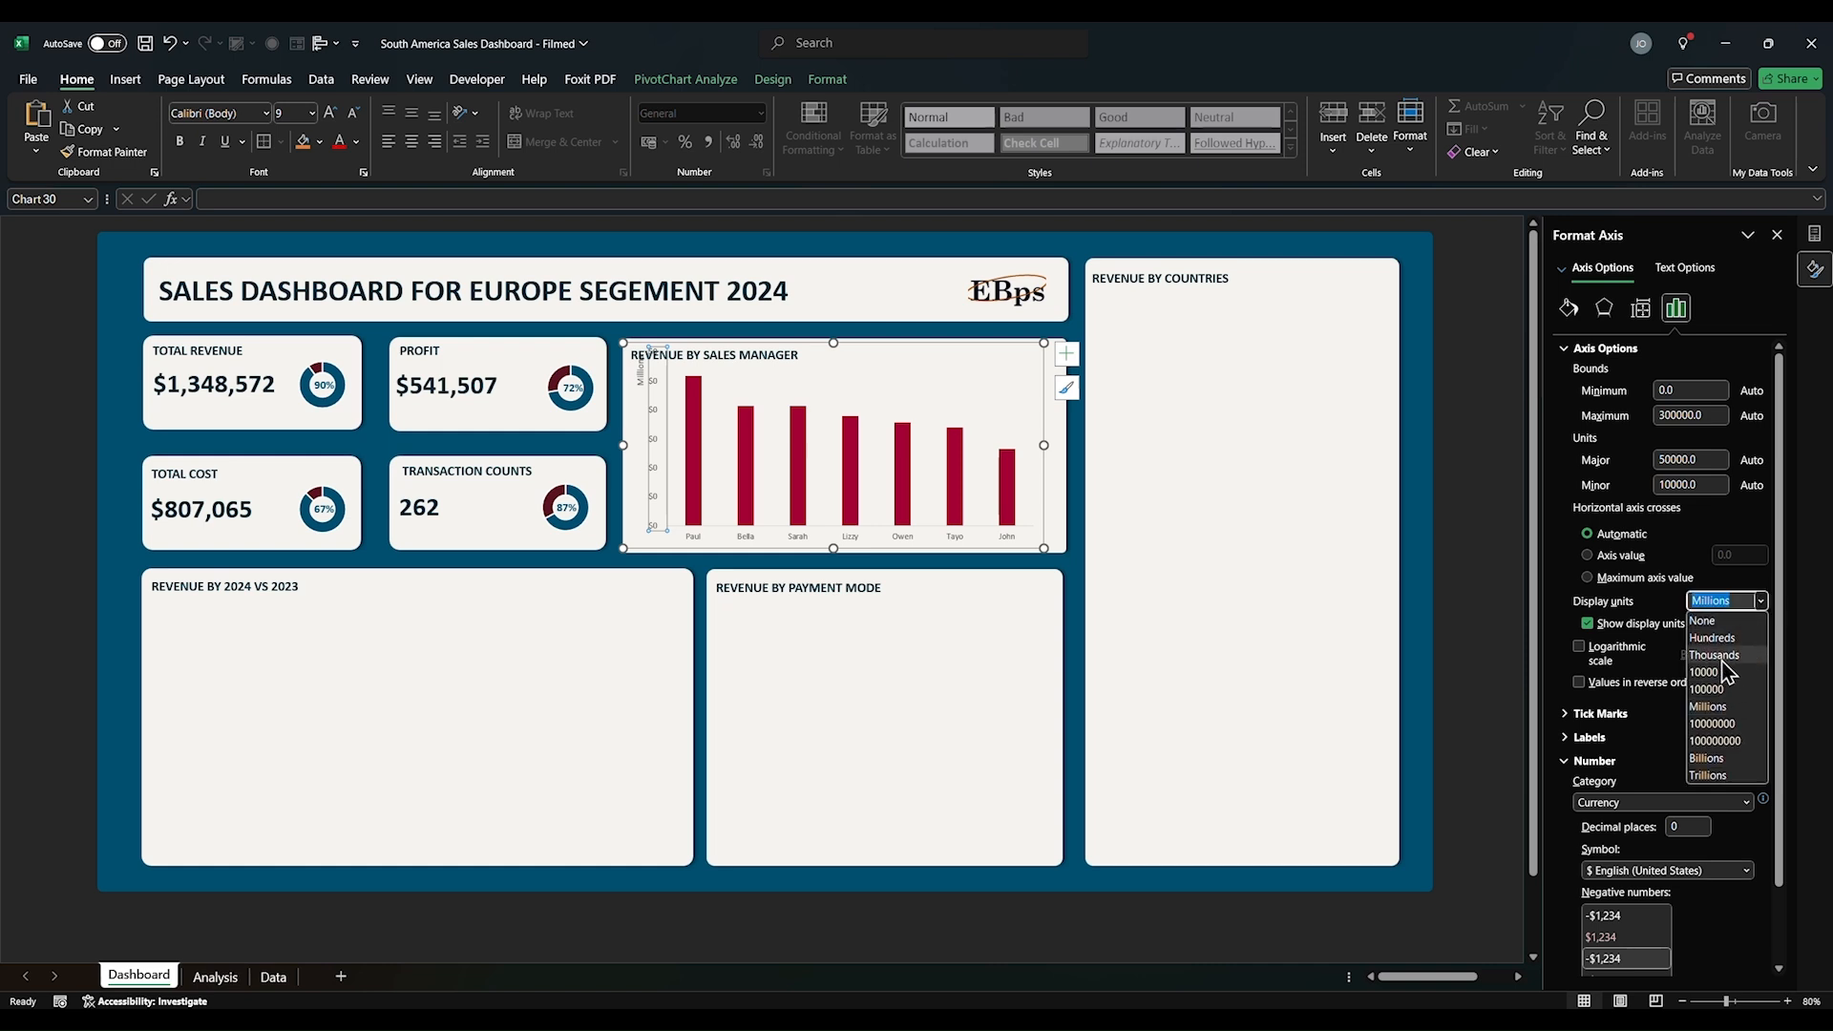
left_click(1724, 657)
left_click(640, 380)
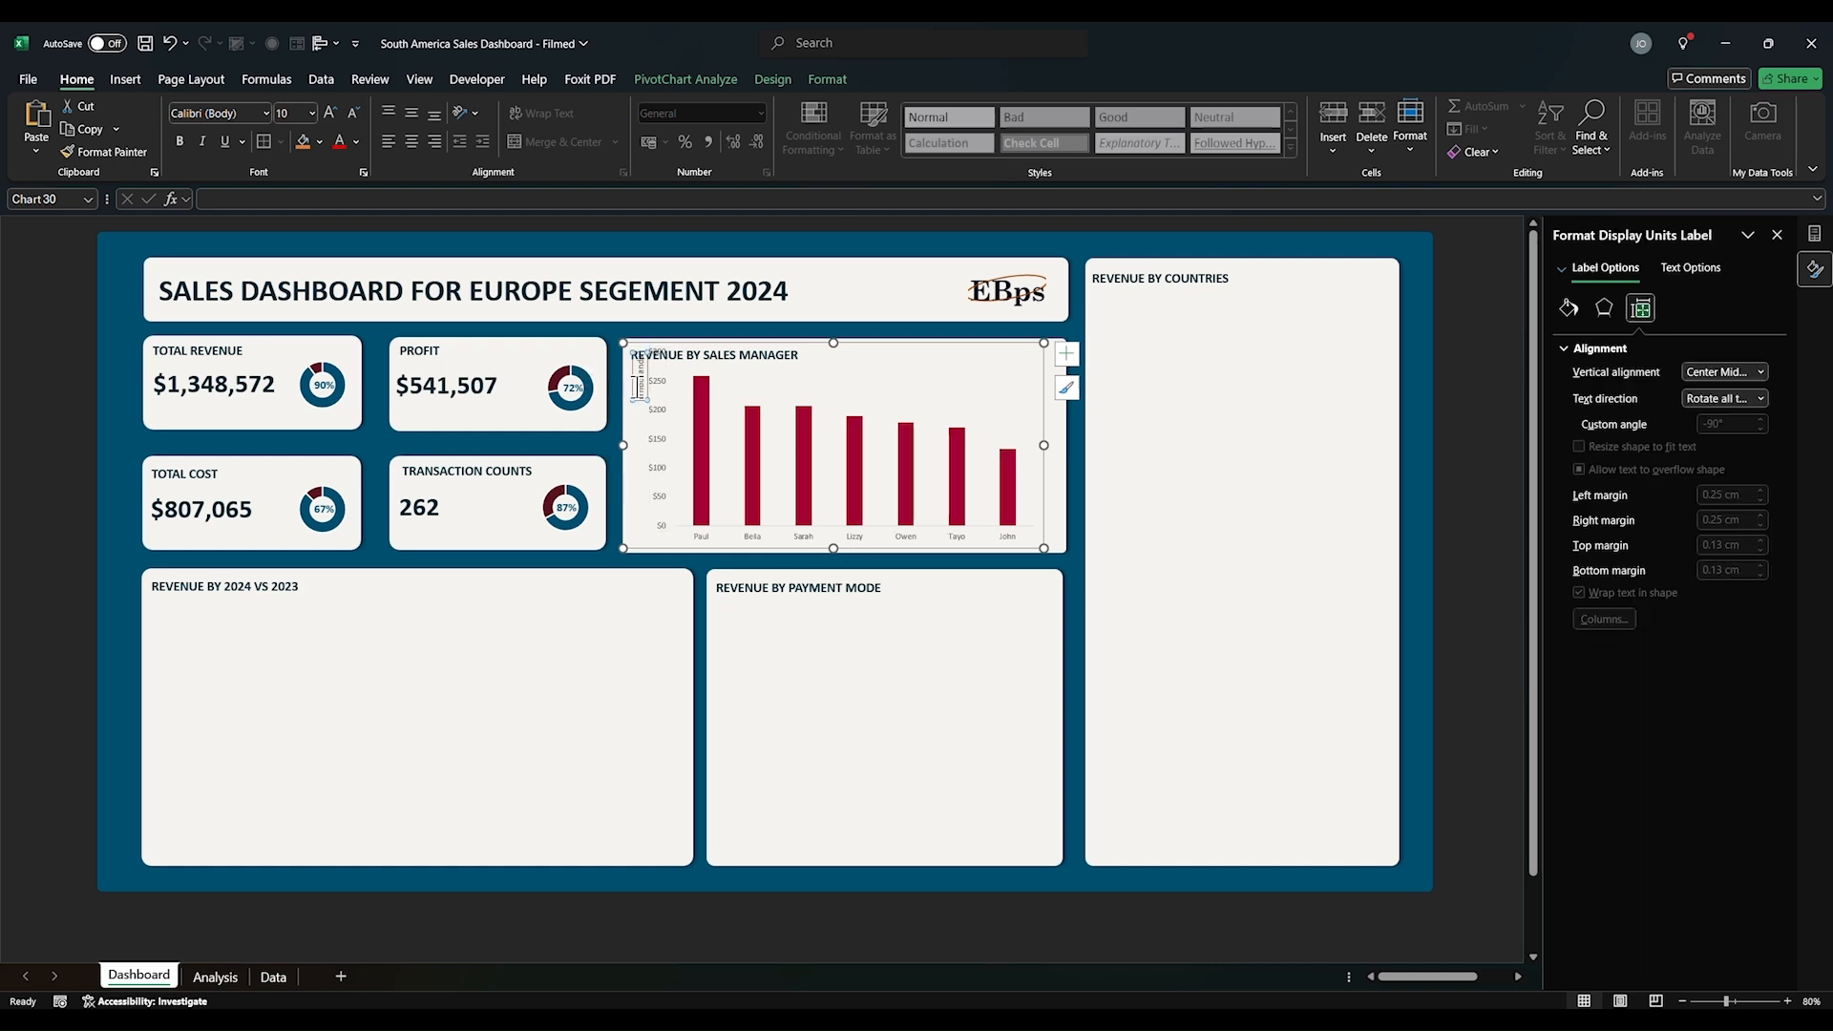
key("Delete")
Step: Lower the top of the plot area to clear the card heading and extend the chart to the card's right edge
left_click(857, 377)
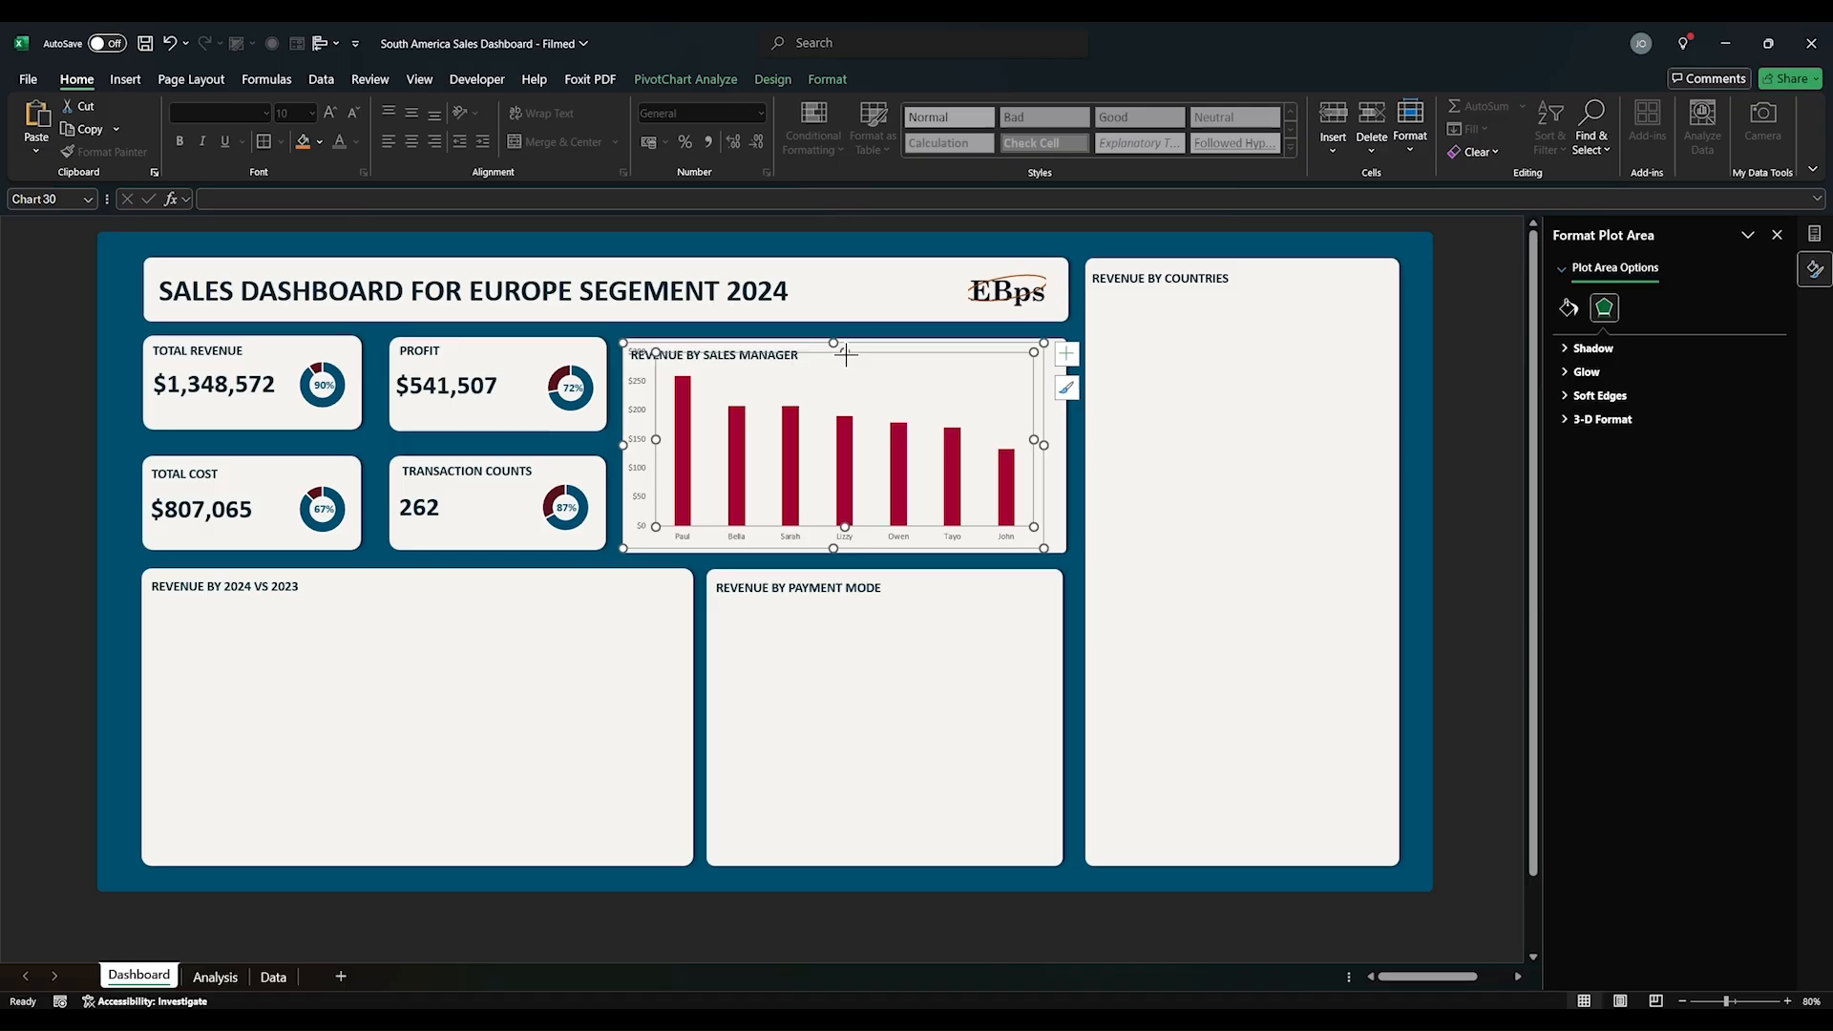
left_click_drag(846, 354, 846, 369)
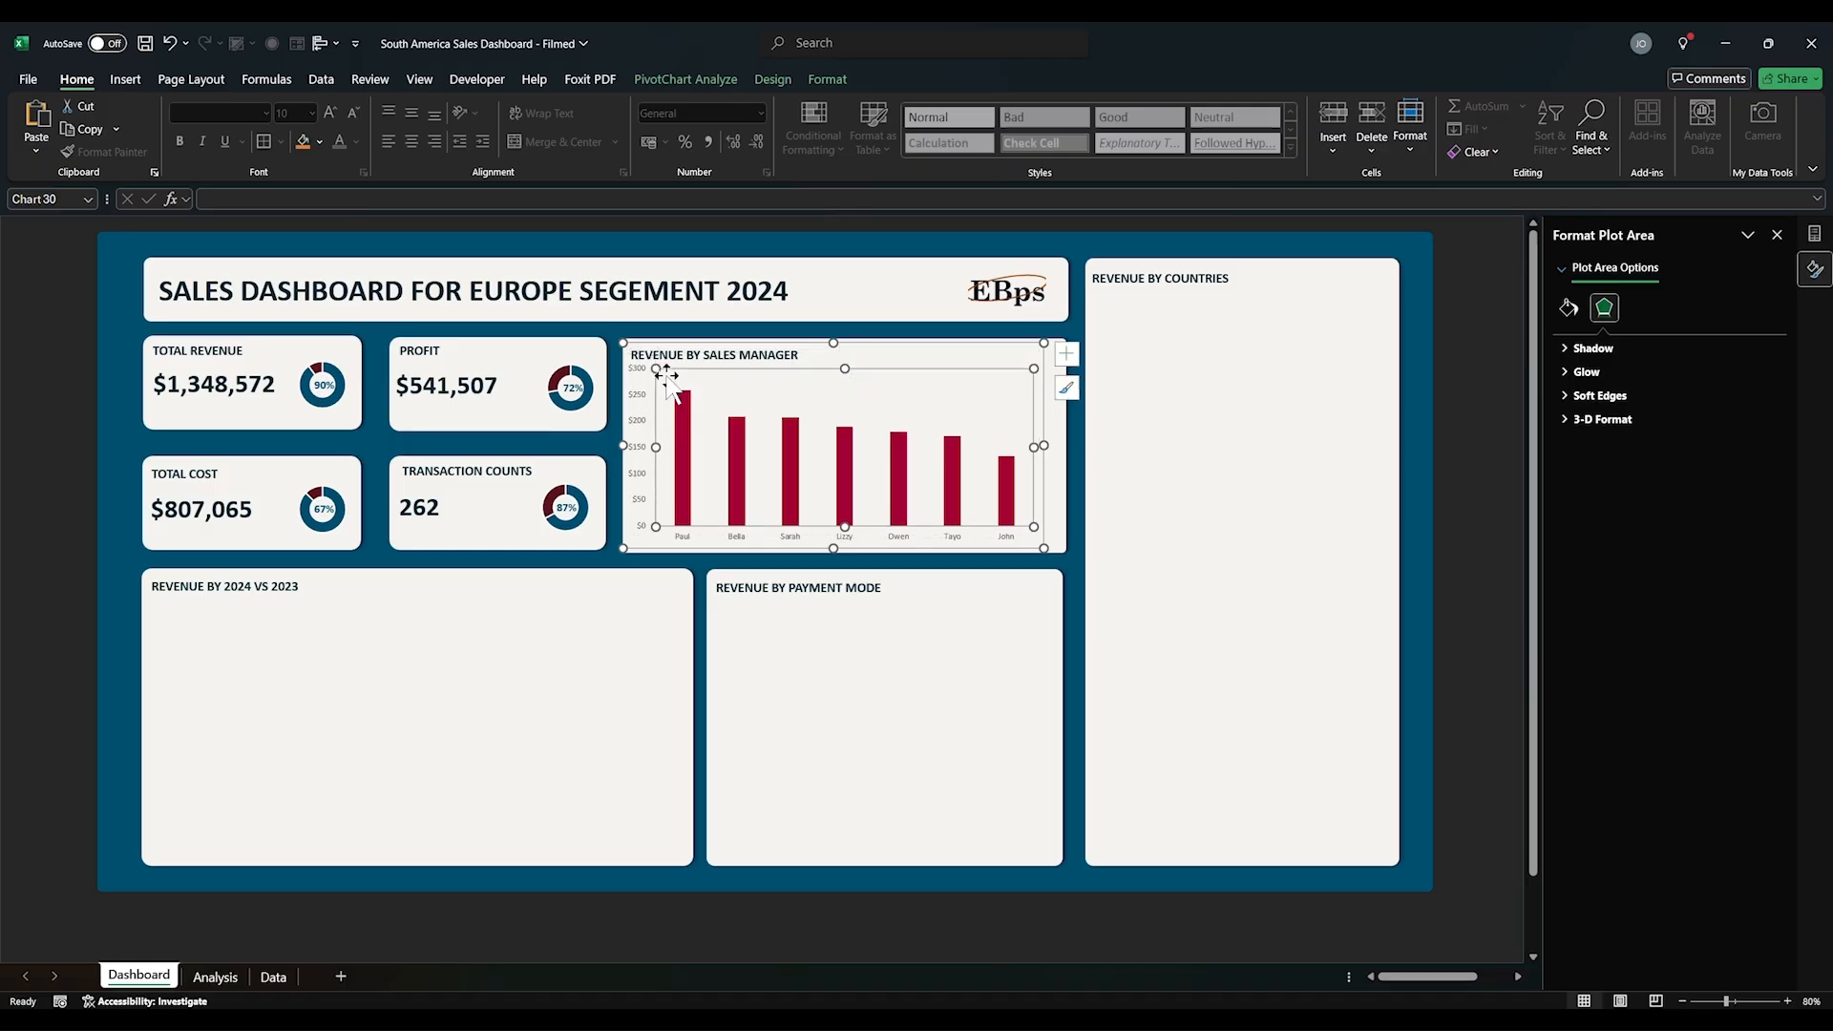
left_click_drag(1044, 445, 1062, 447)
Step: Widen the sales manager columns by reducing the series gap width to 109%
left_click(965, 474)
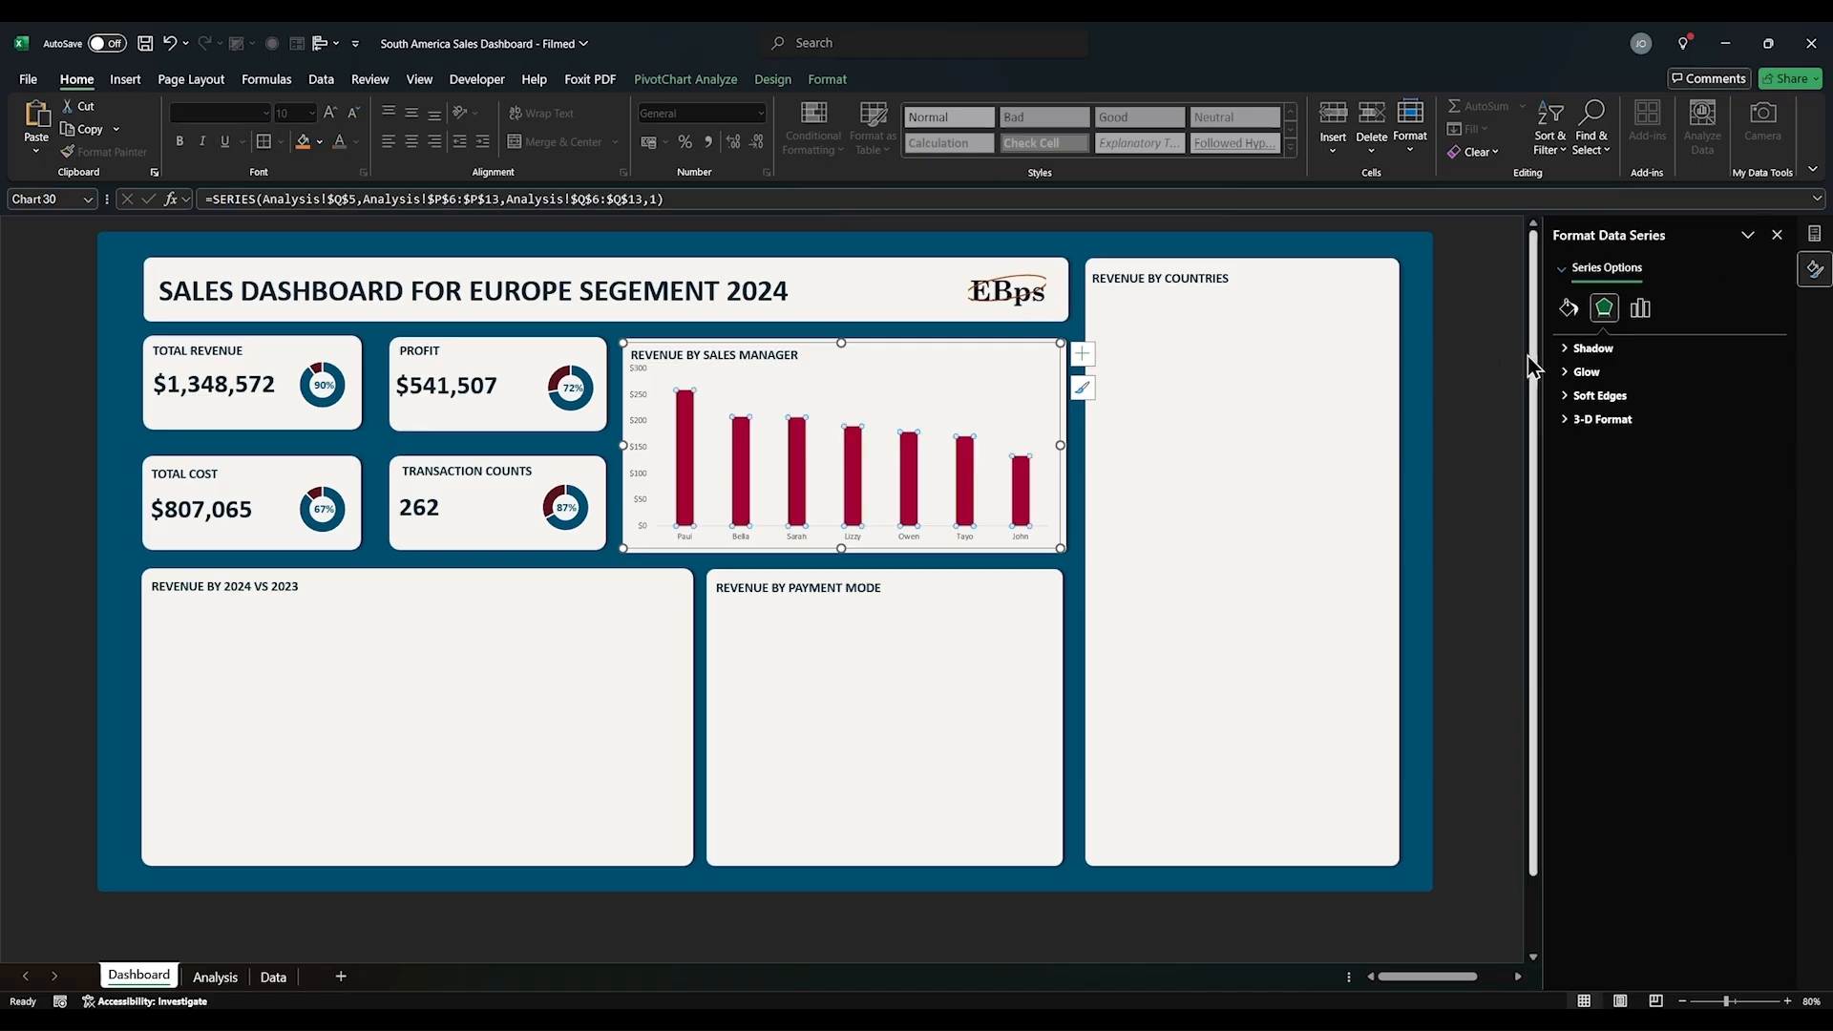
left_click(1639, 308)
left_click_drag(1670, 469, 1659, 469)
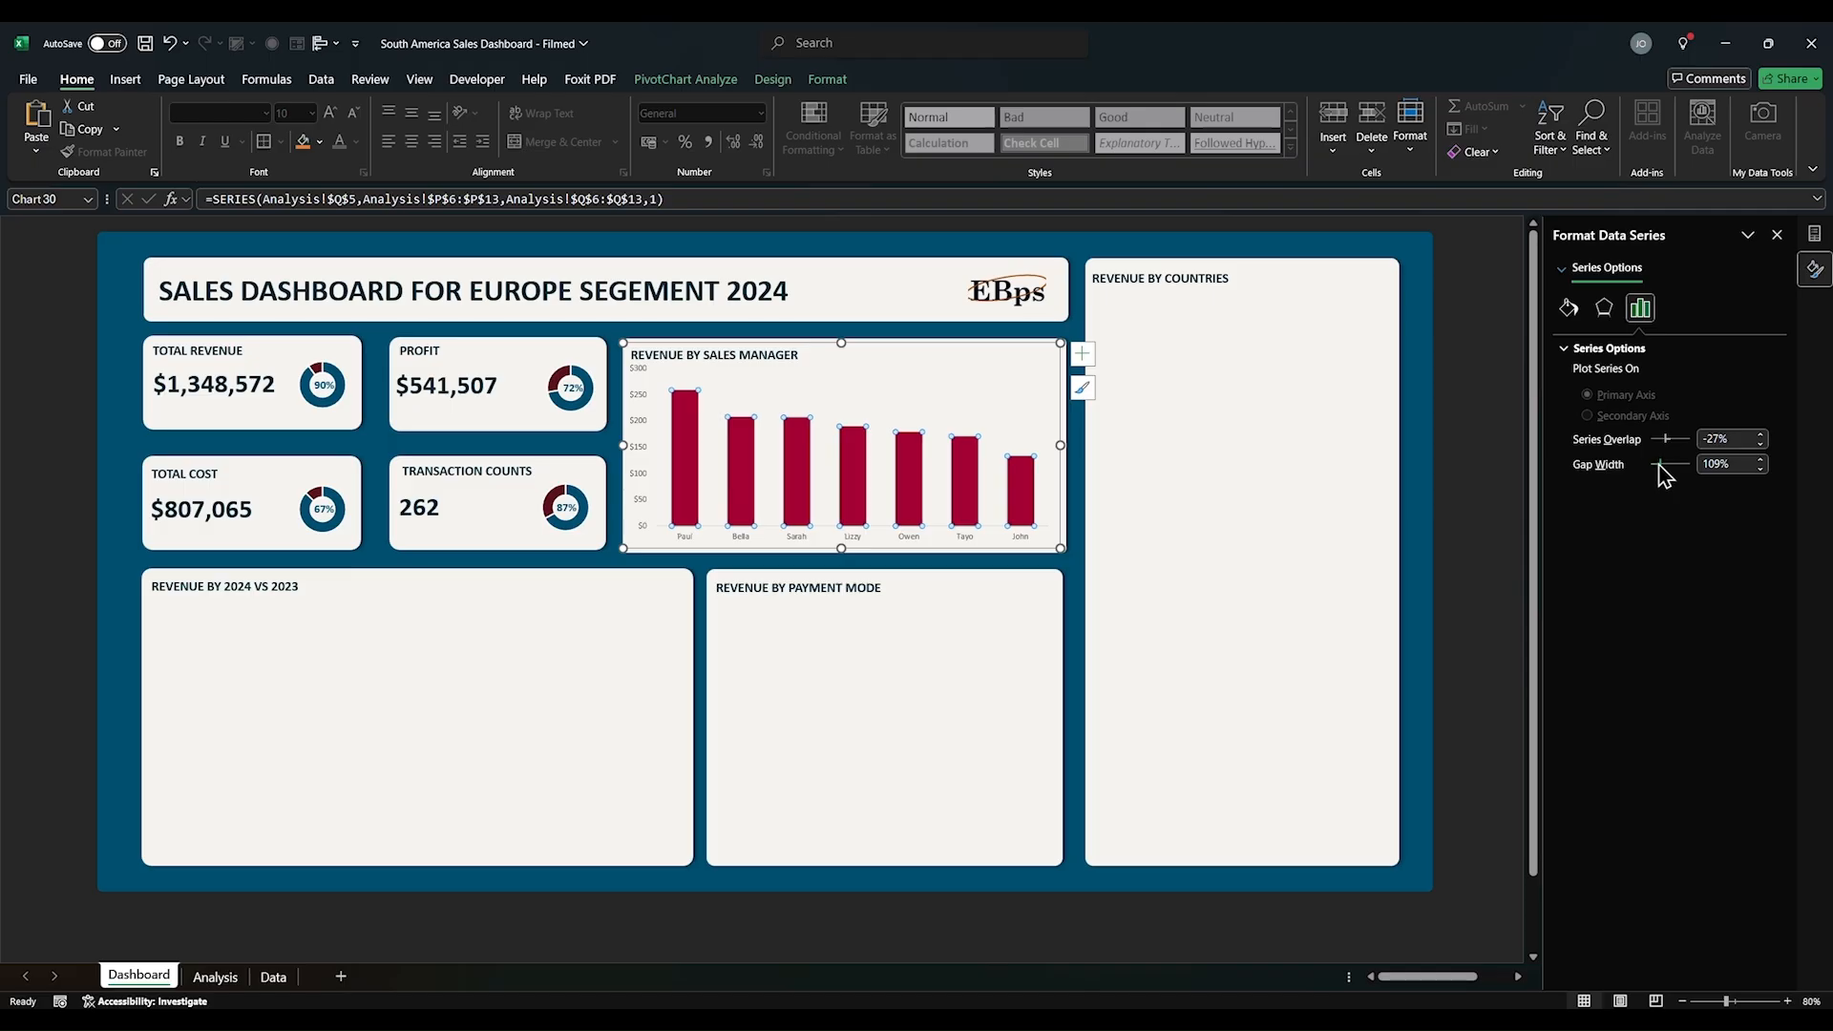
Step: Make the sales manager chart's axis labels bold and delete its vertical value axis
left_click(691, 540)
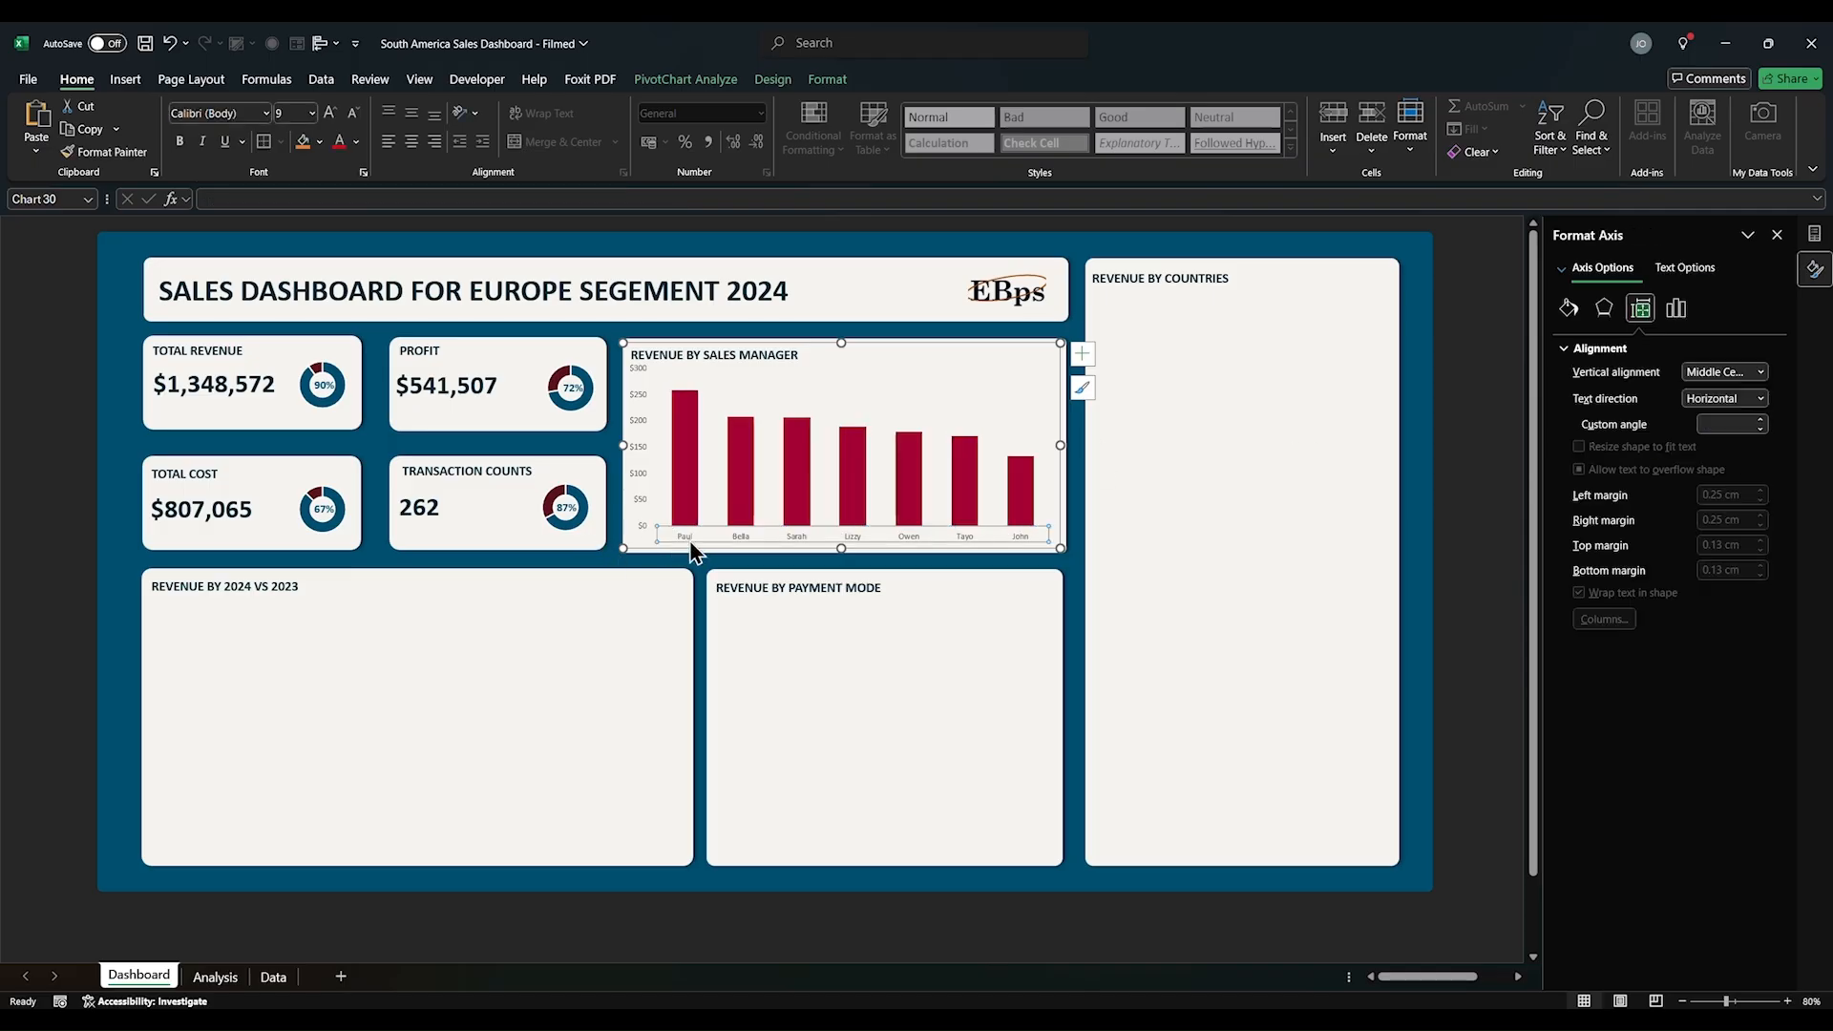
left_click(644, 498)
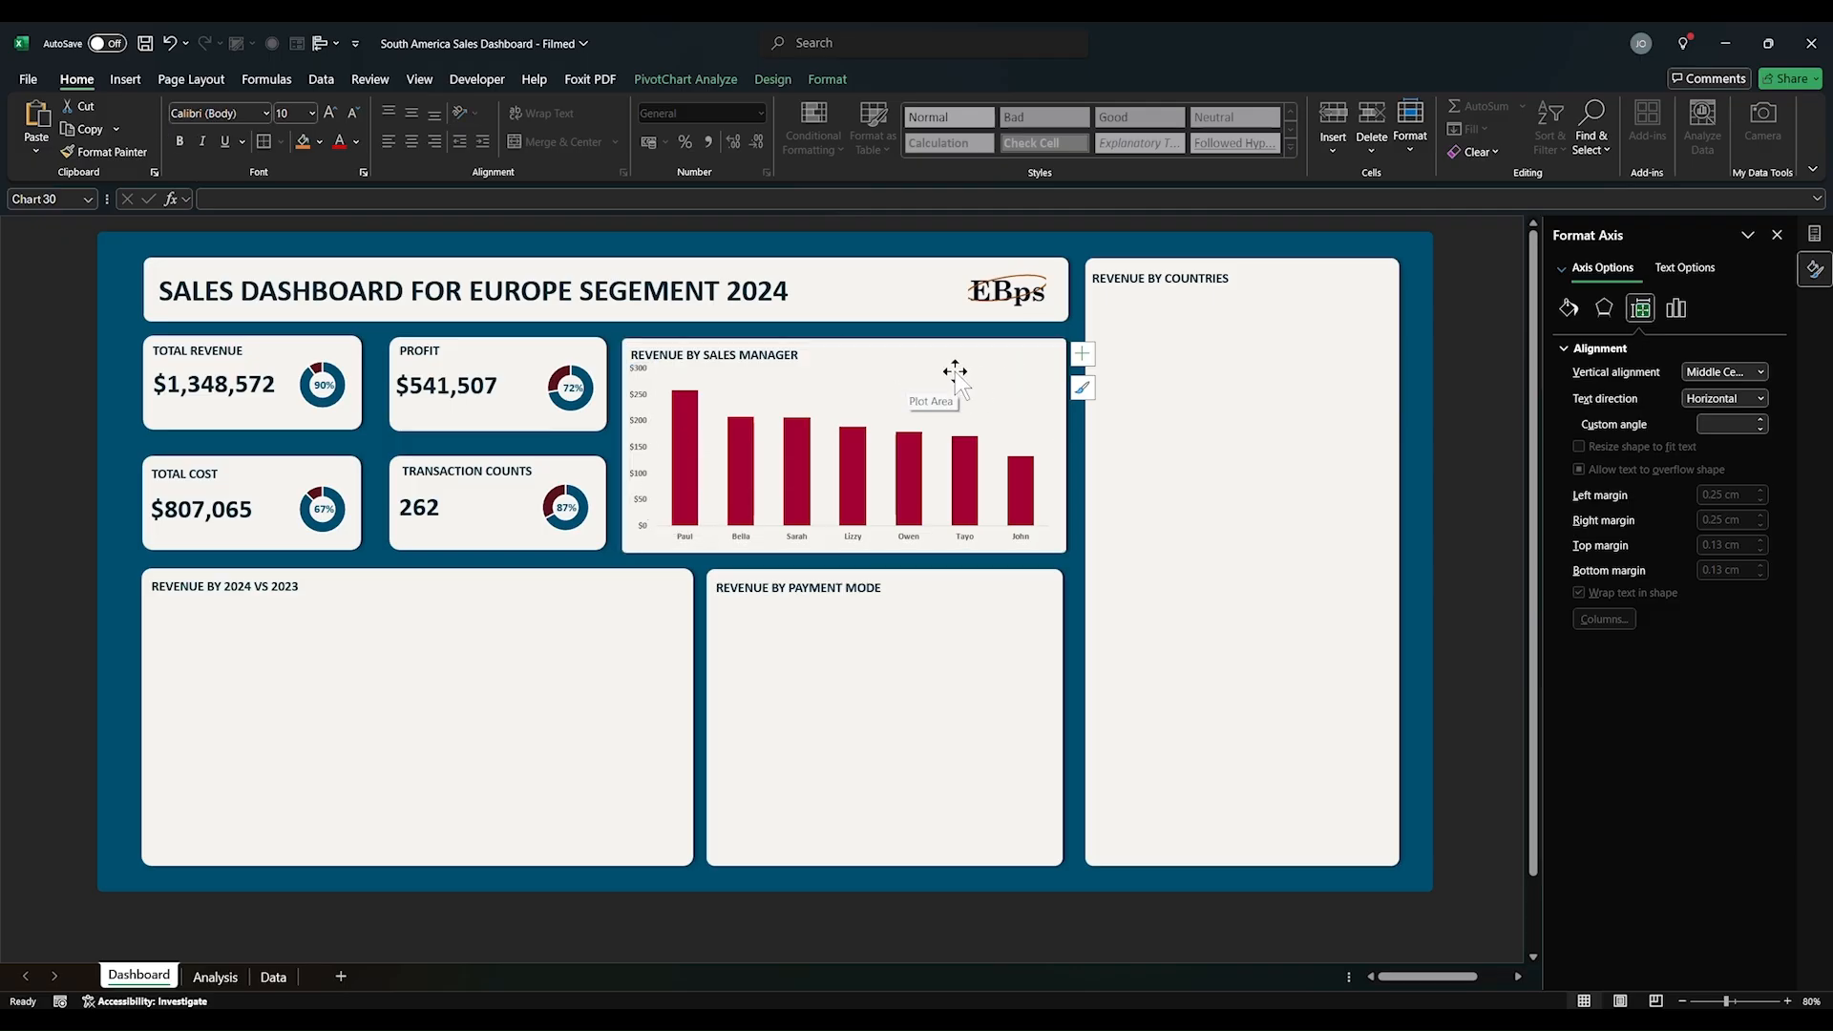
key("Delete")
Step: Add data labels to the sales manager columns and make the labels bold
left_click(1082, 355)
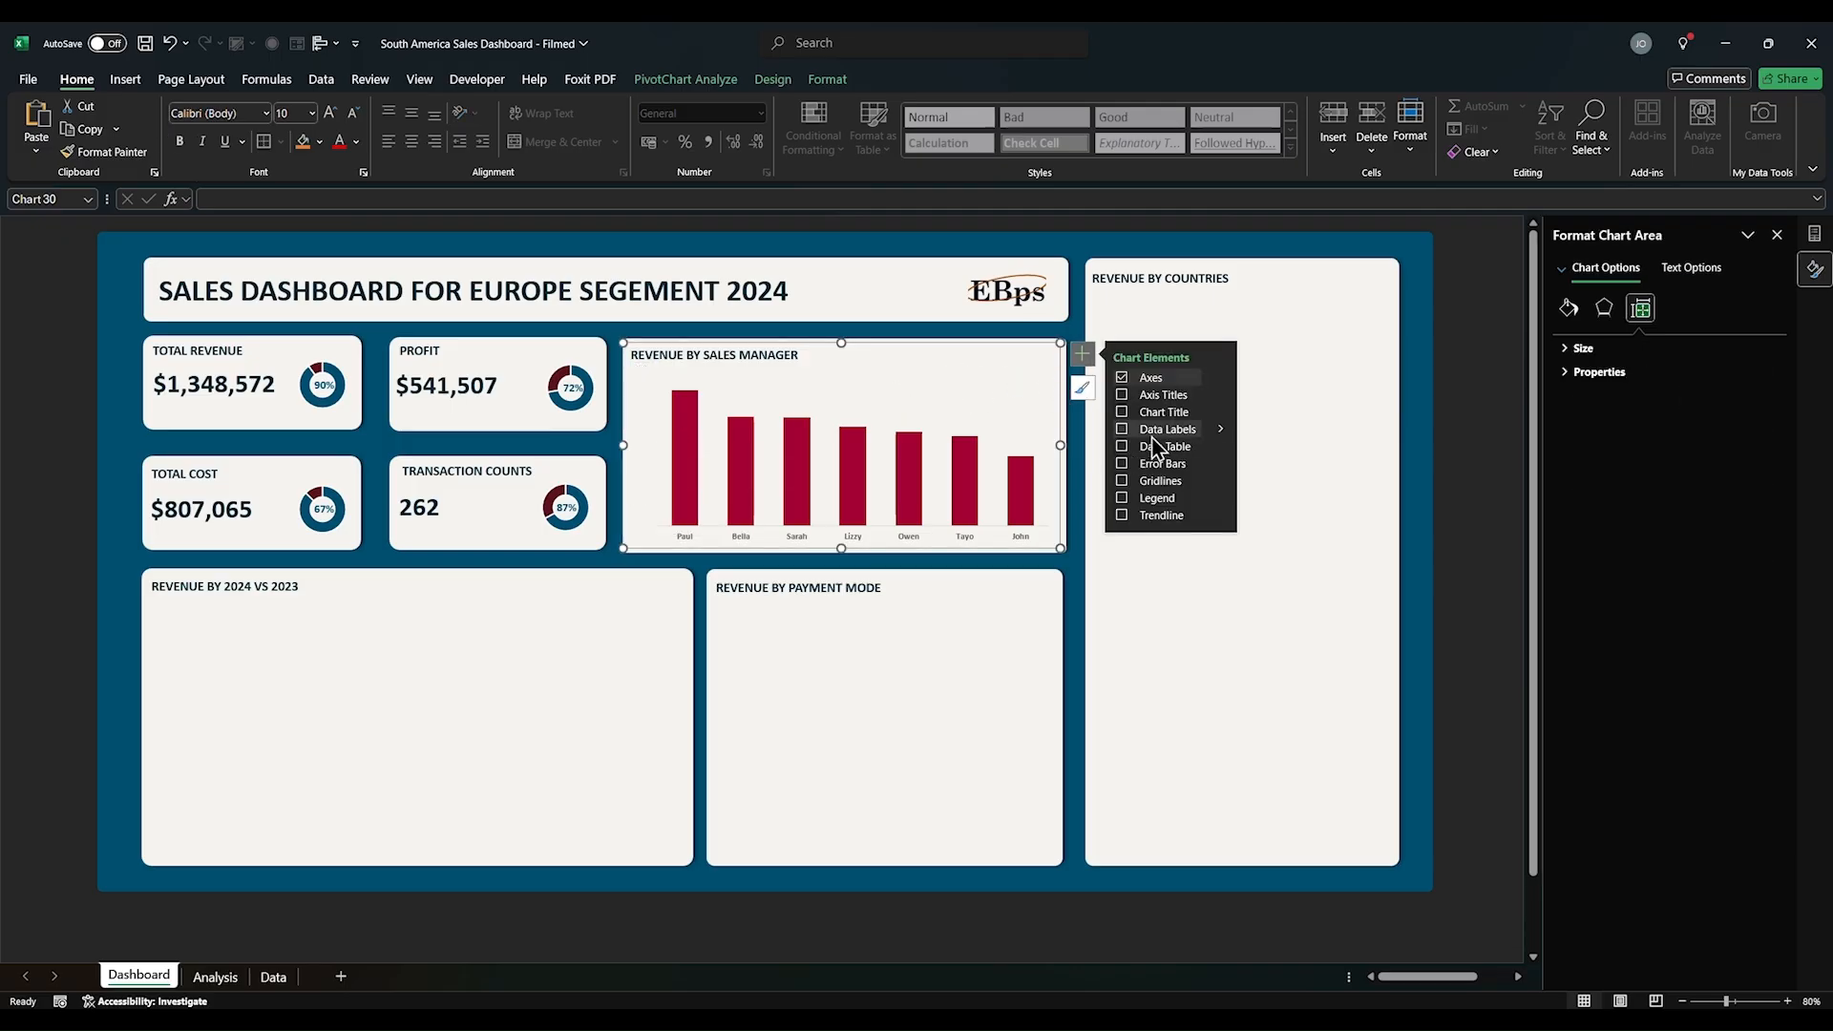
left_click(1122, 429)
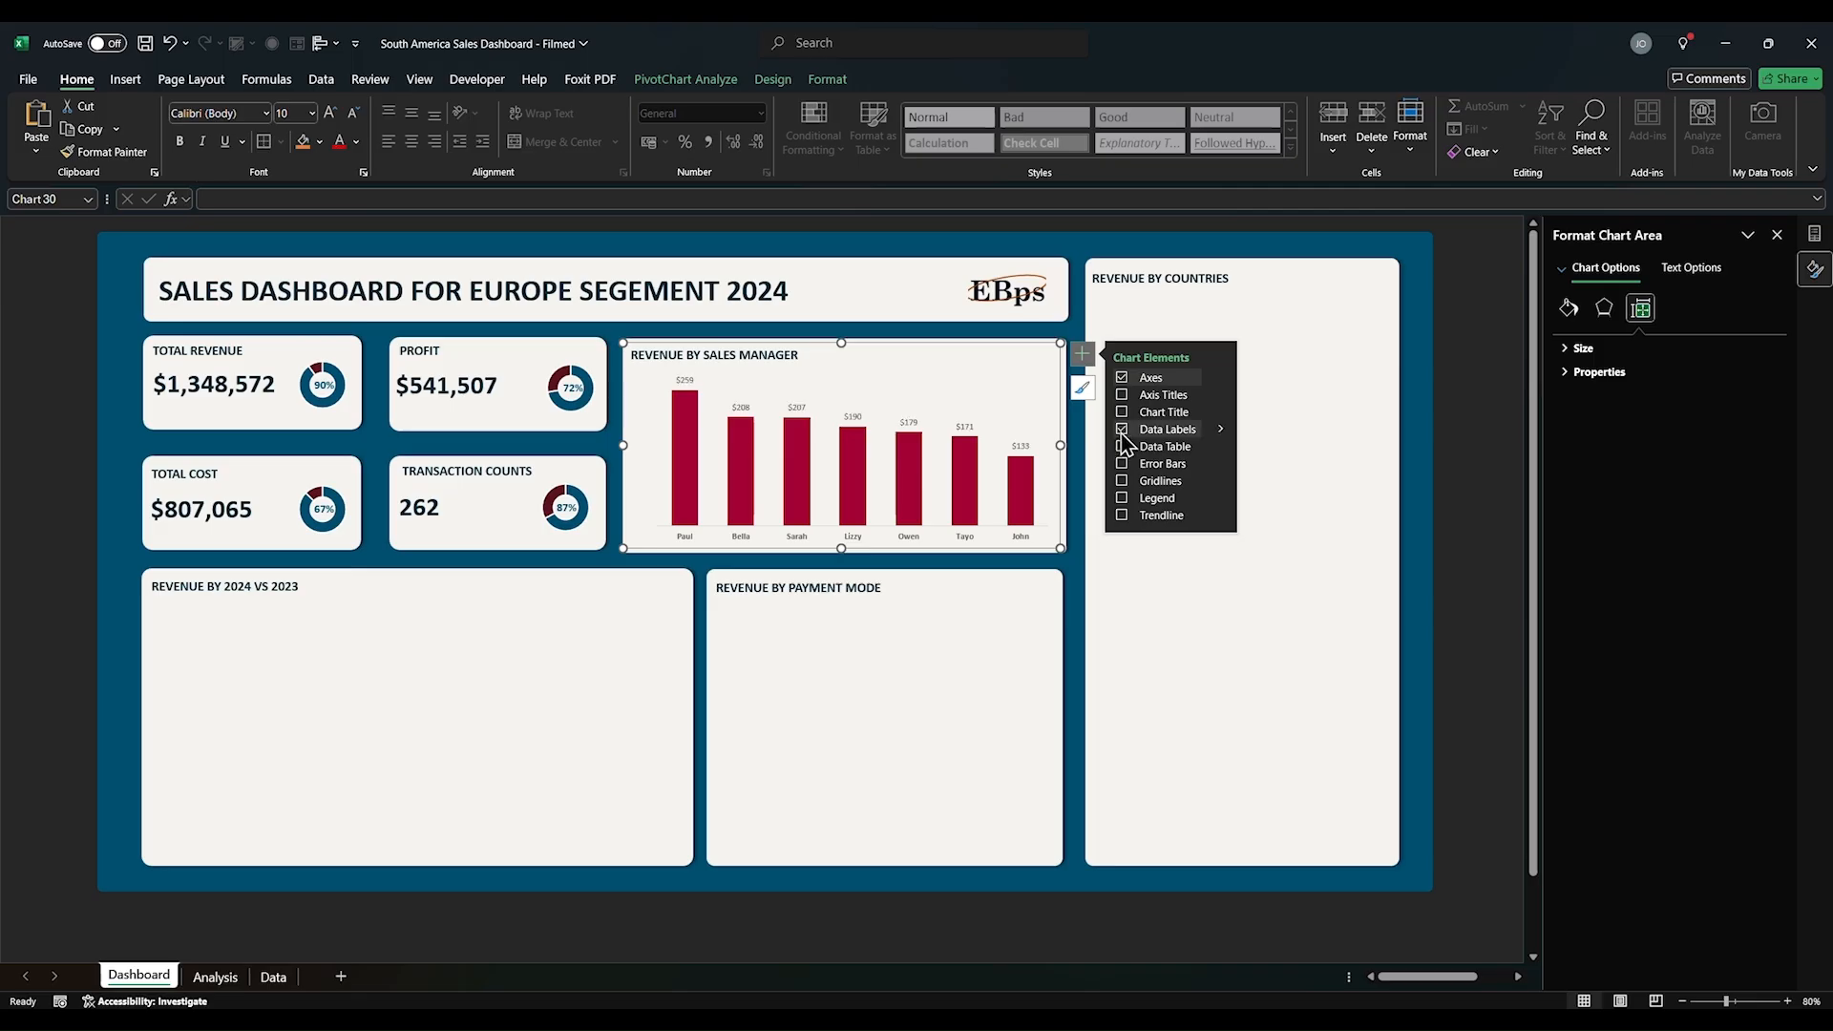
left_click(1221, 428)
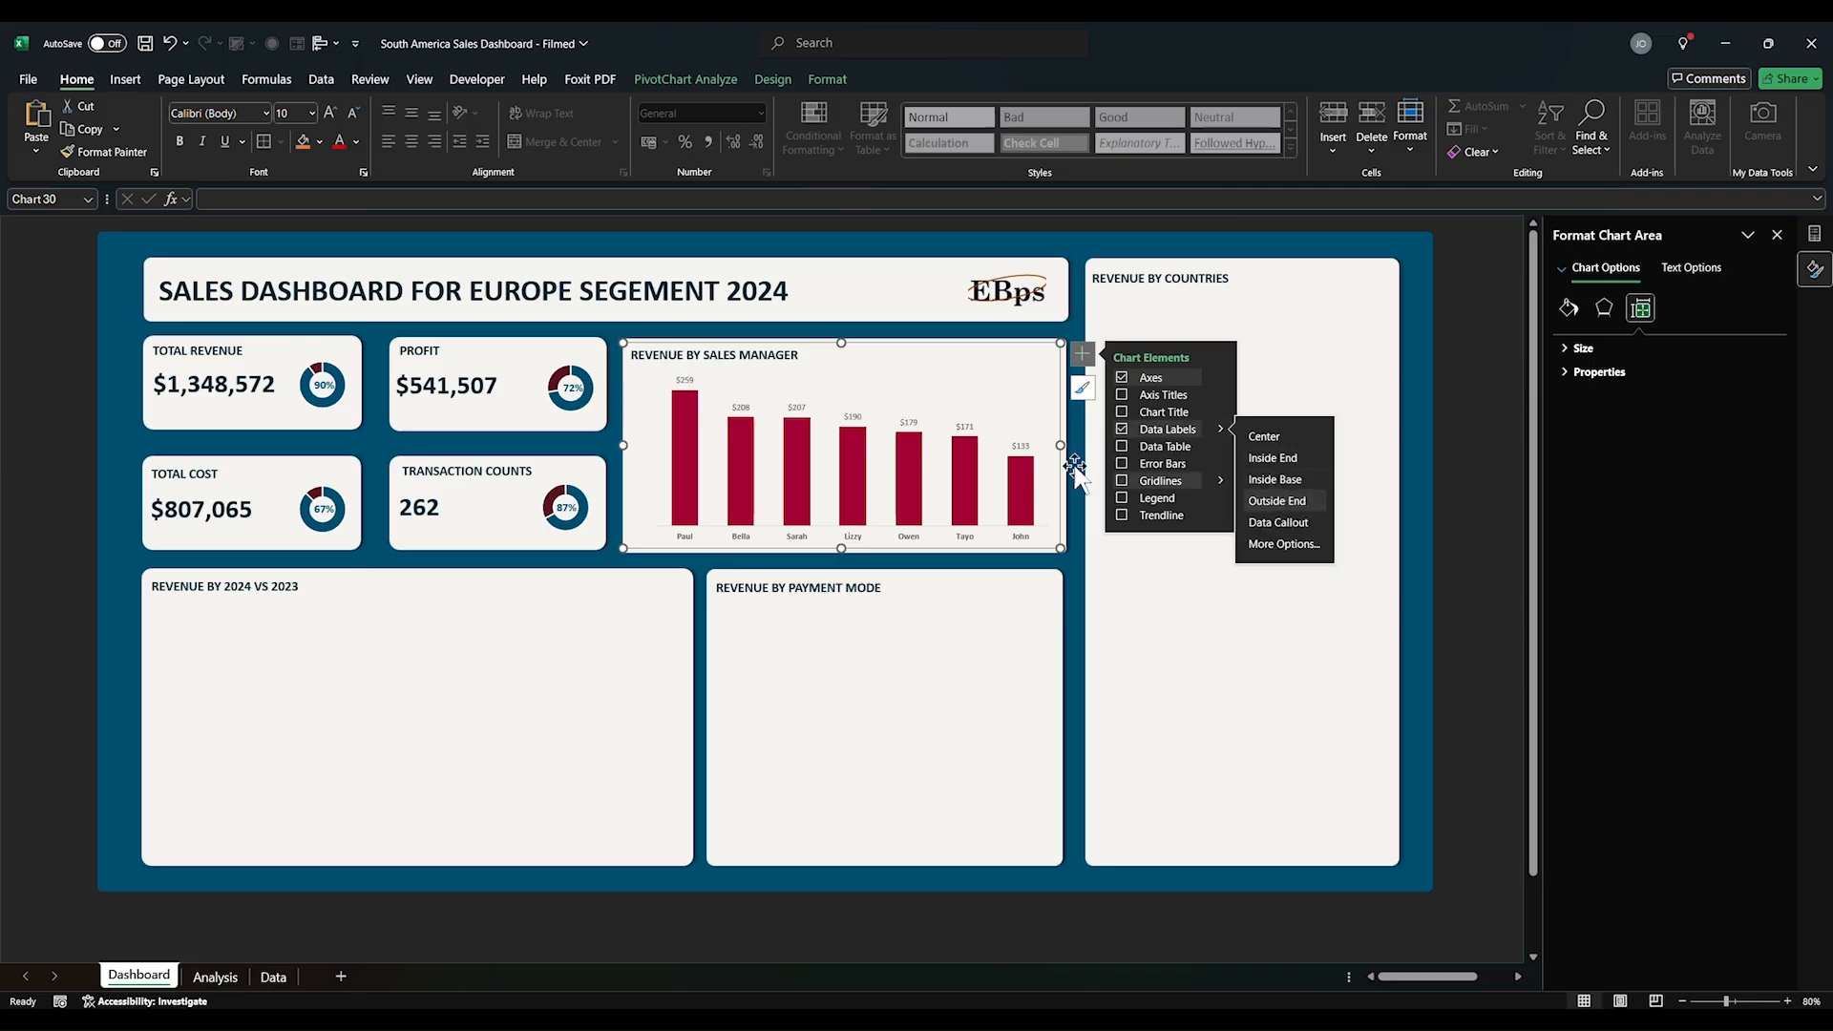
left_click(683, 380)
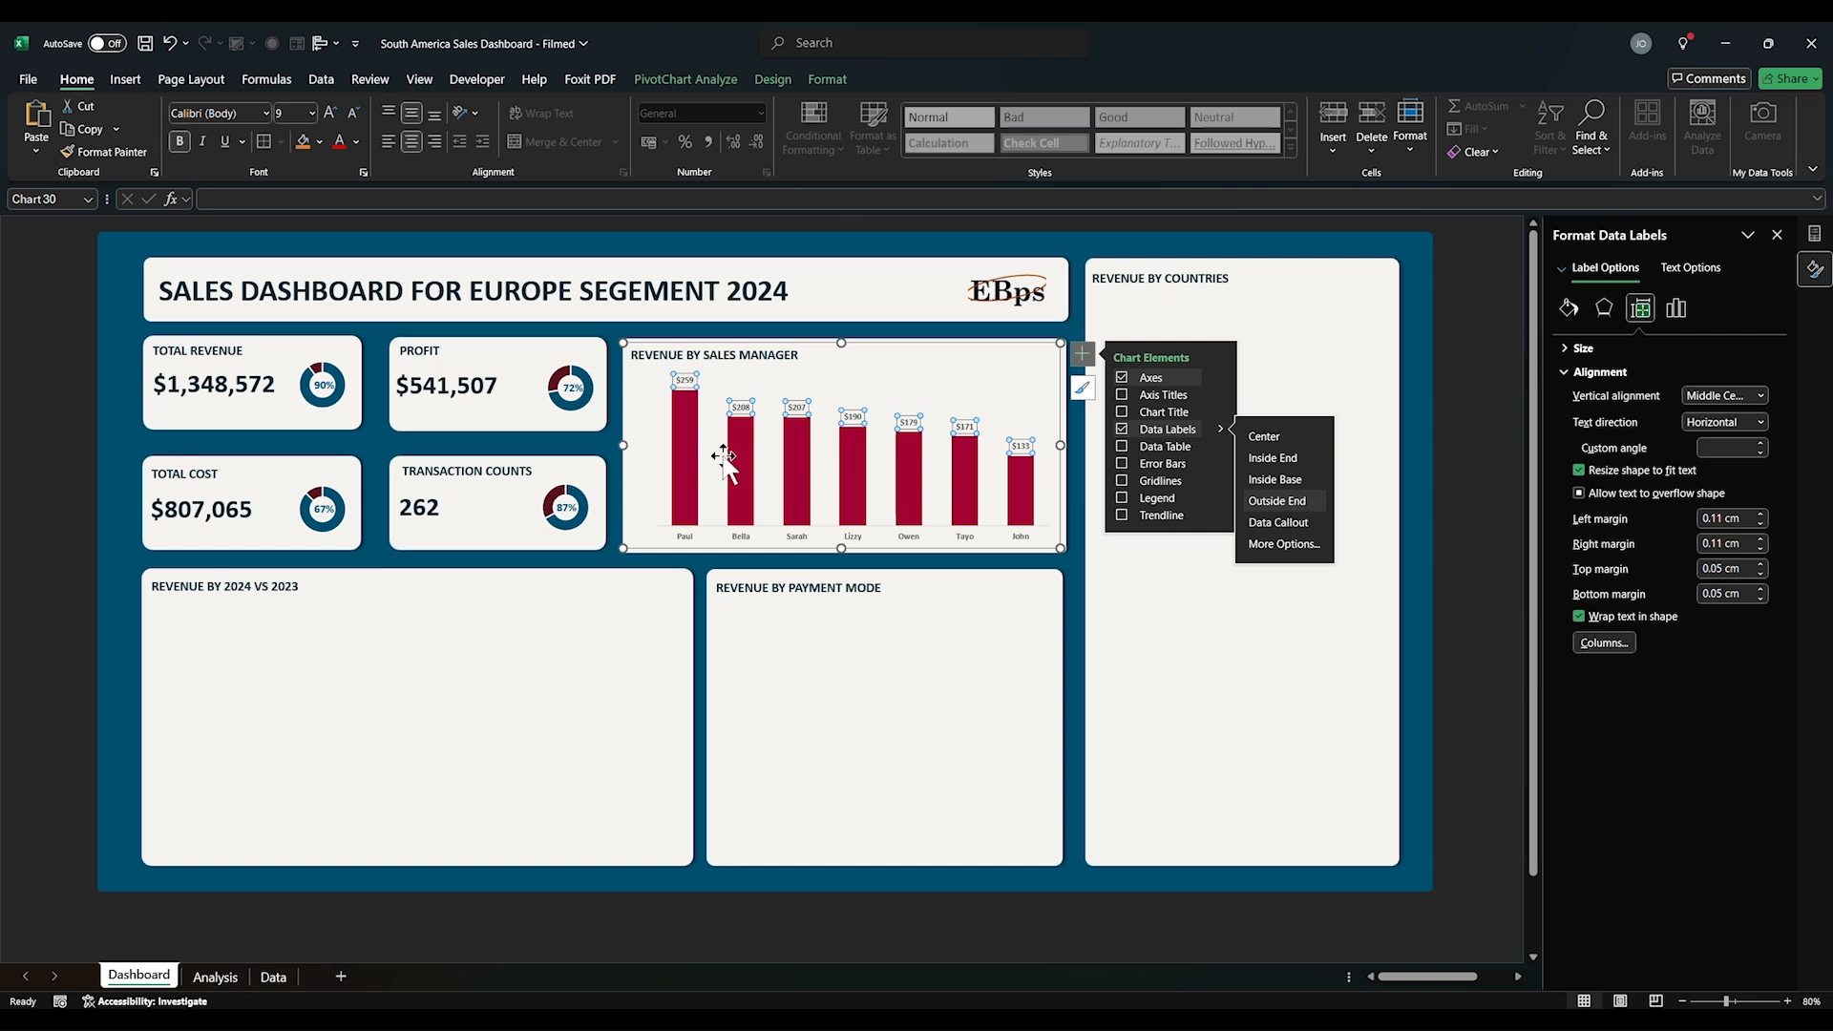
Step: Apply the custom number format $#"K" to the data labels of the sales manager chart
left_click(1676, 308)
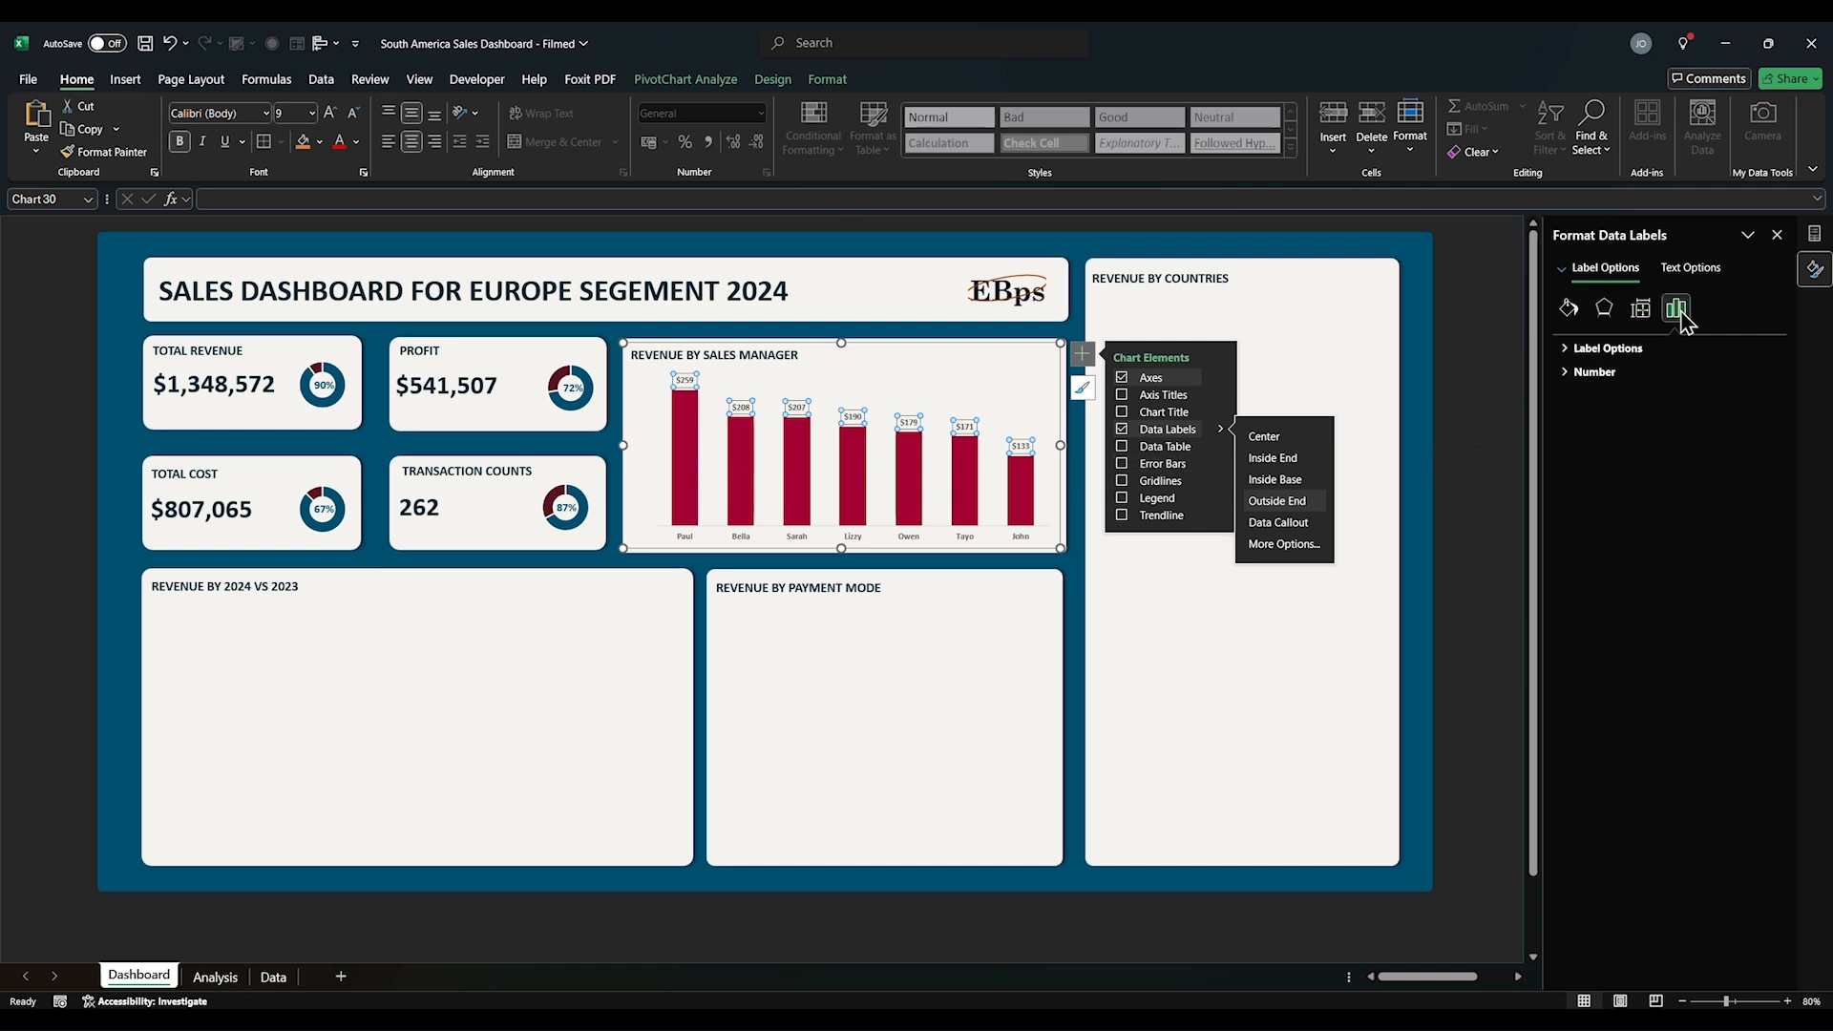
left_click(1604, 371)
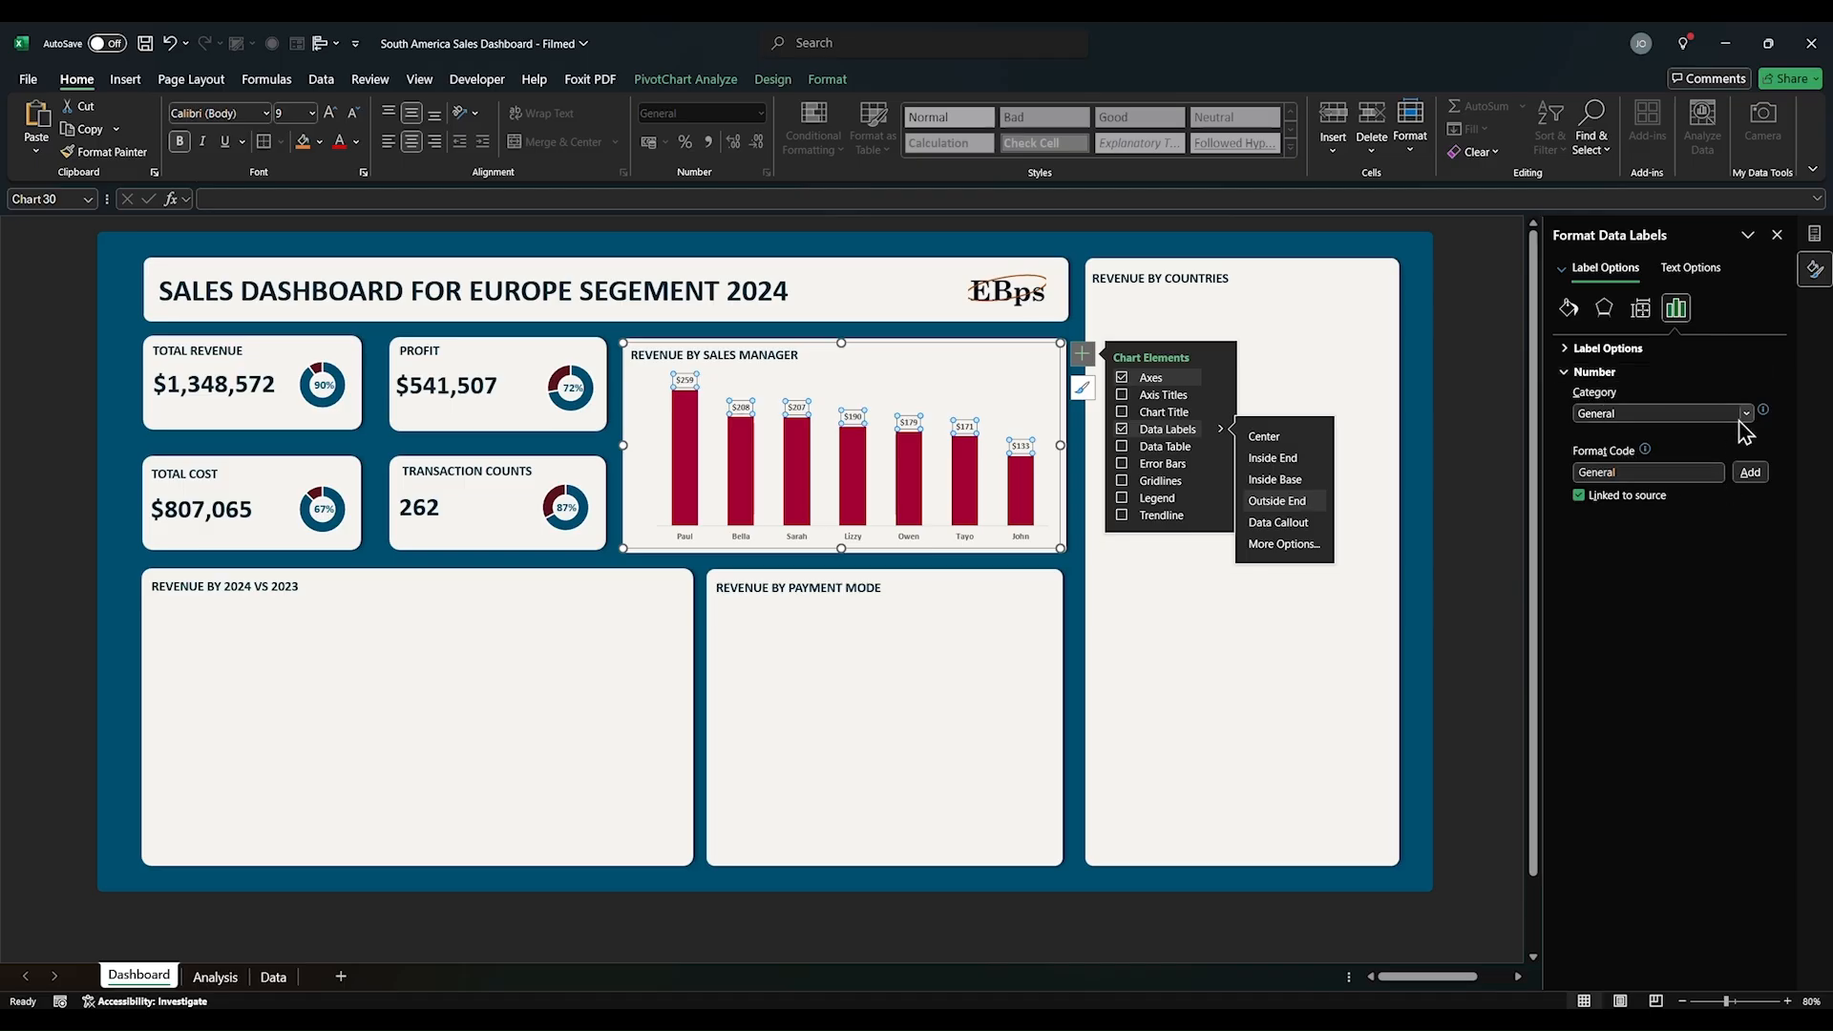
left_click(1745, 413)
left_click(1617, 622)
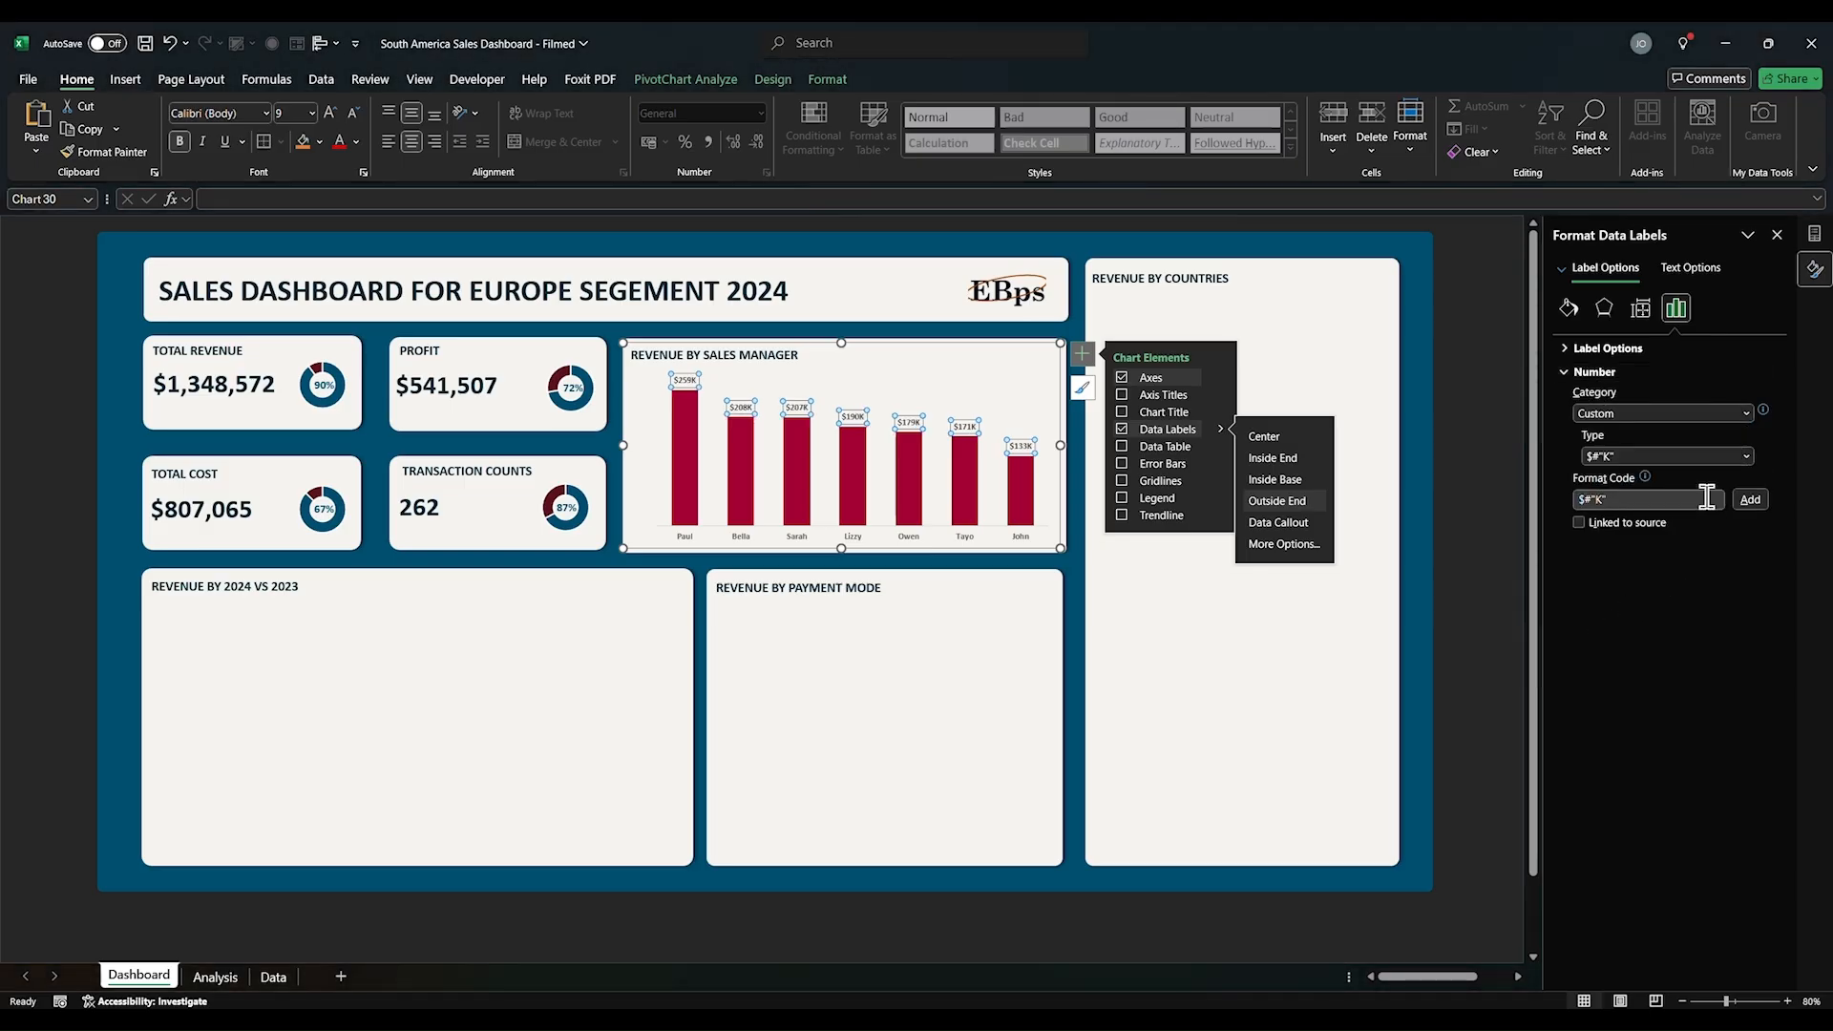
left_click_drag(1640, 507, 1548, 523)
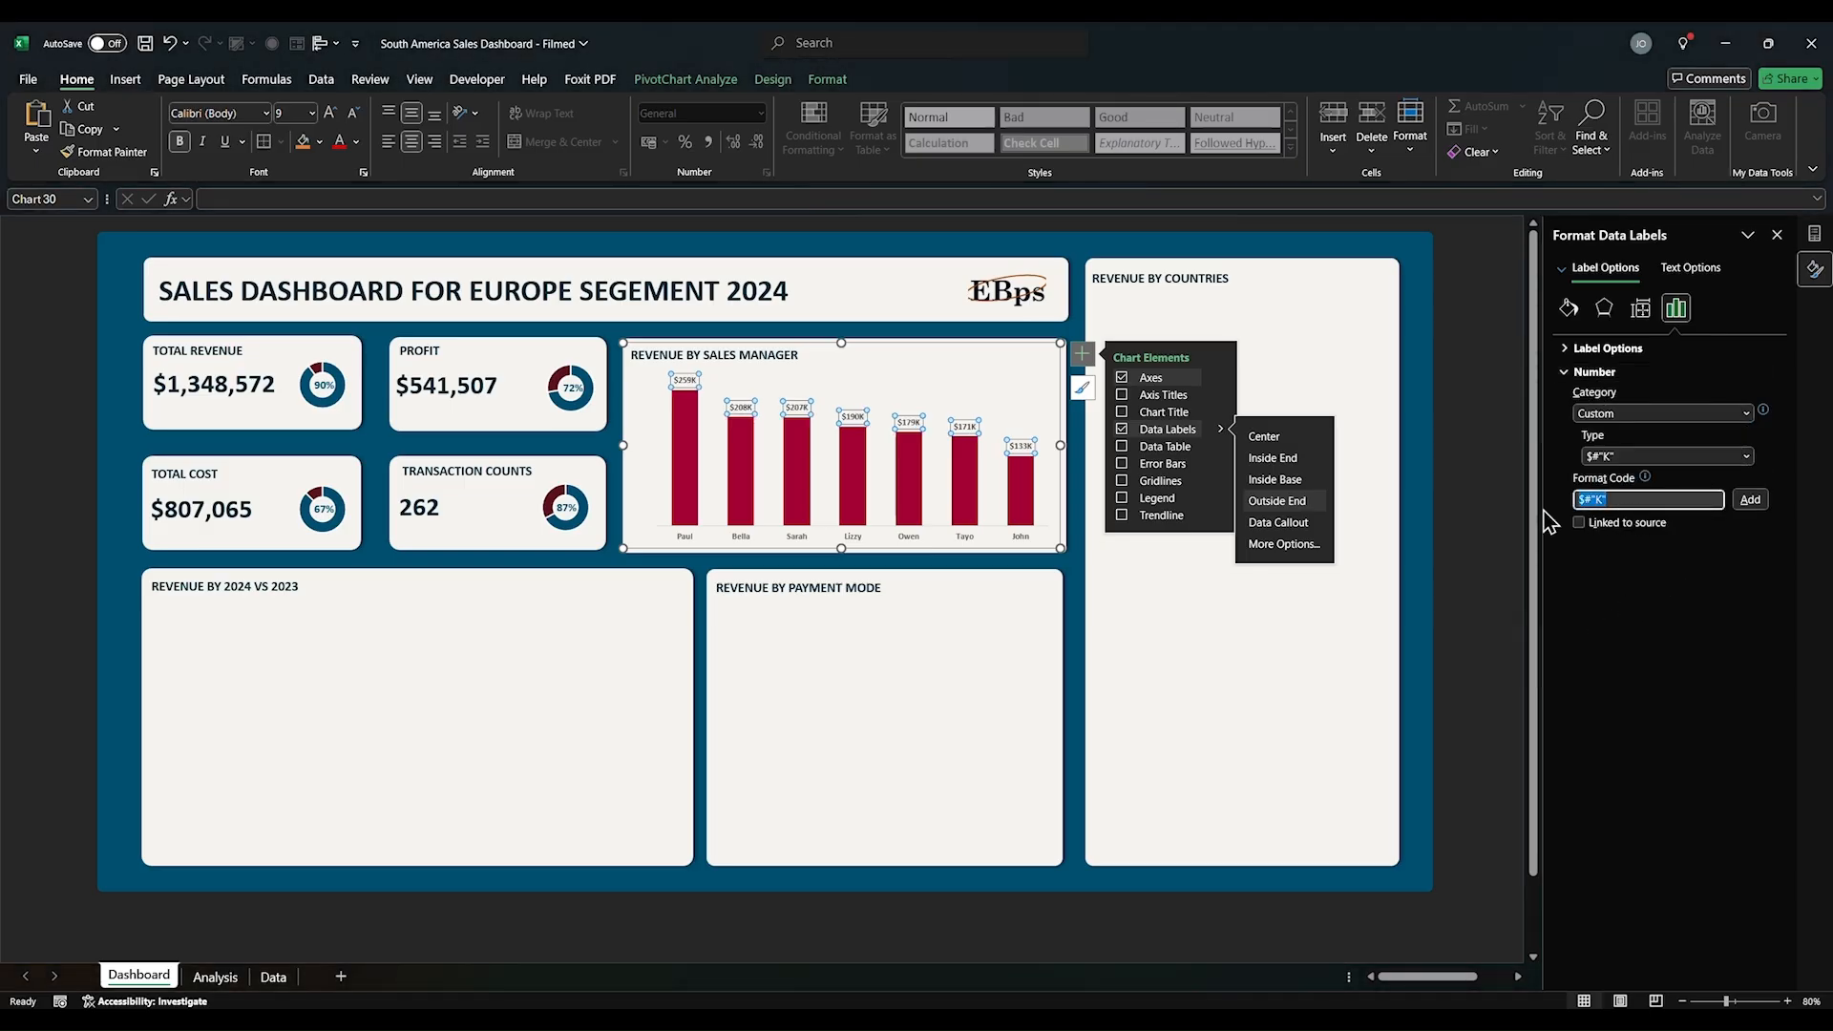
left_click(1749, 502)
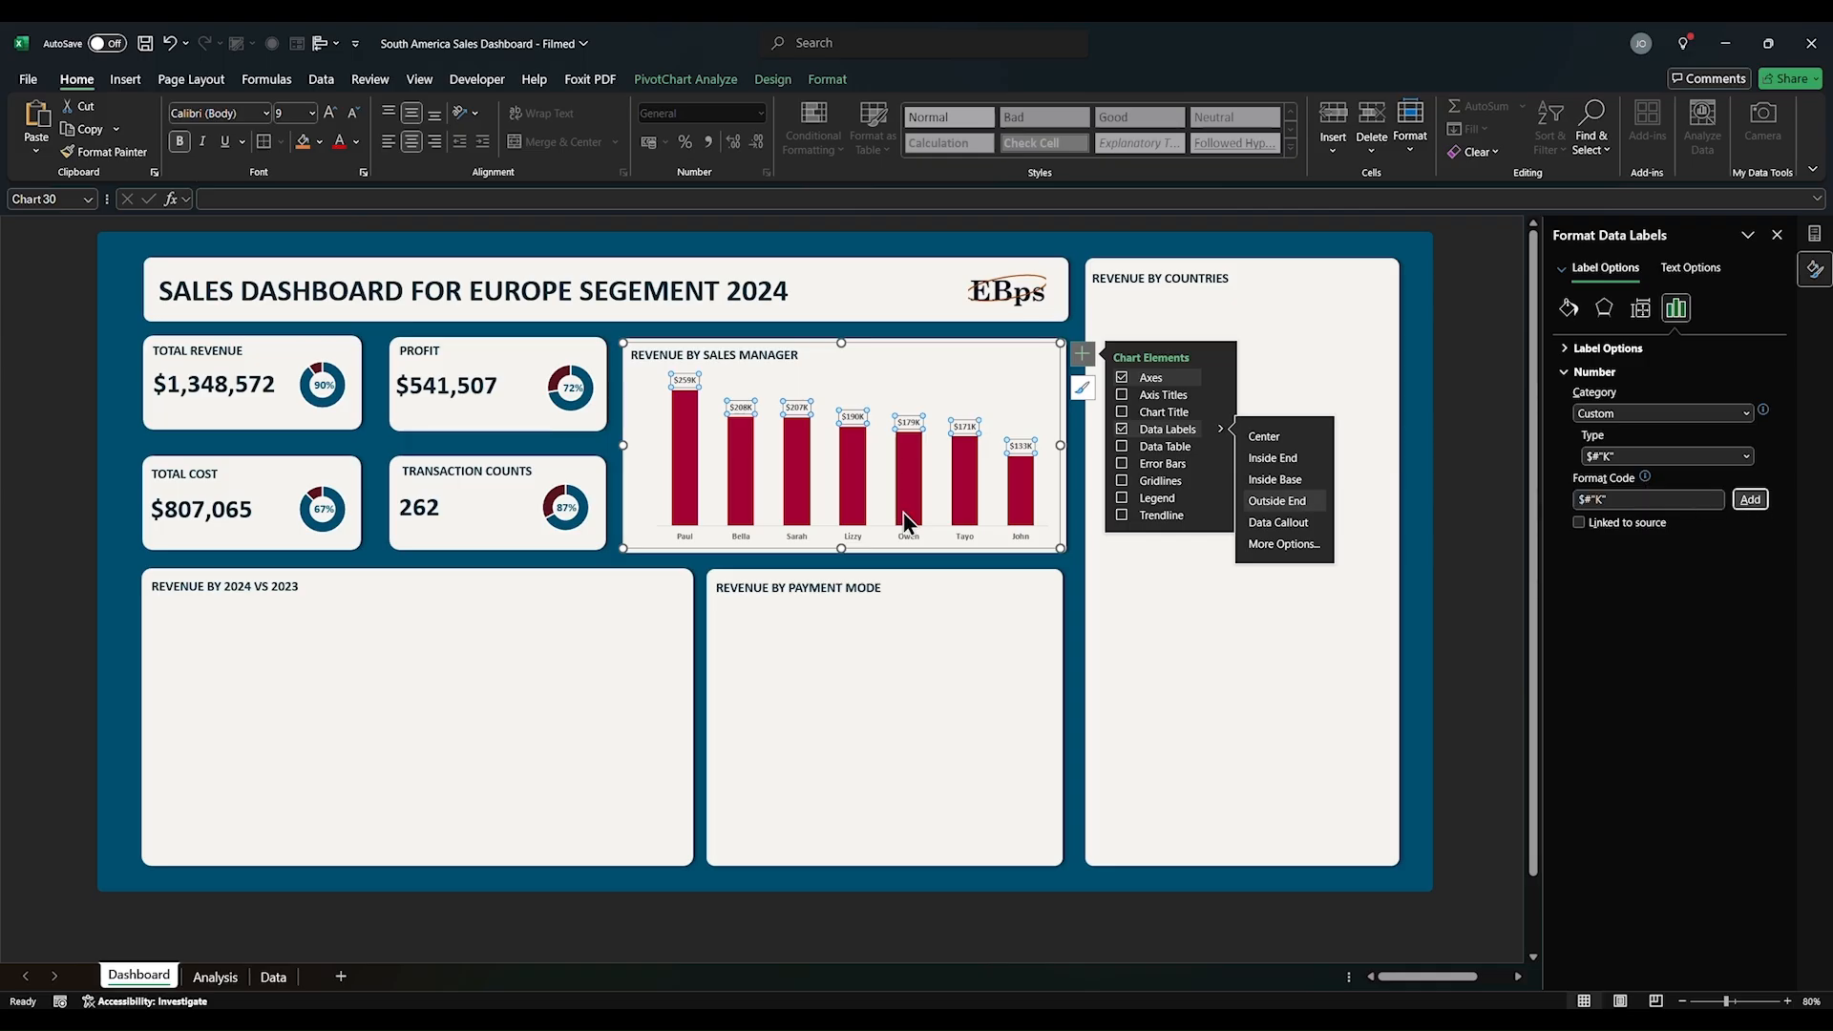
Step: Stretch the plot area to the left edge of the sales manager chart and deselect the chart
left_click(766, 377)
left_click_drag(655, 447, 627, 447)
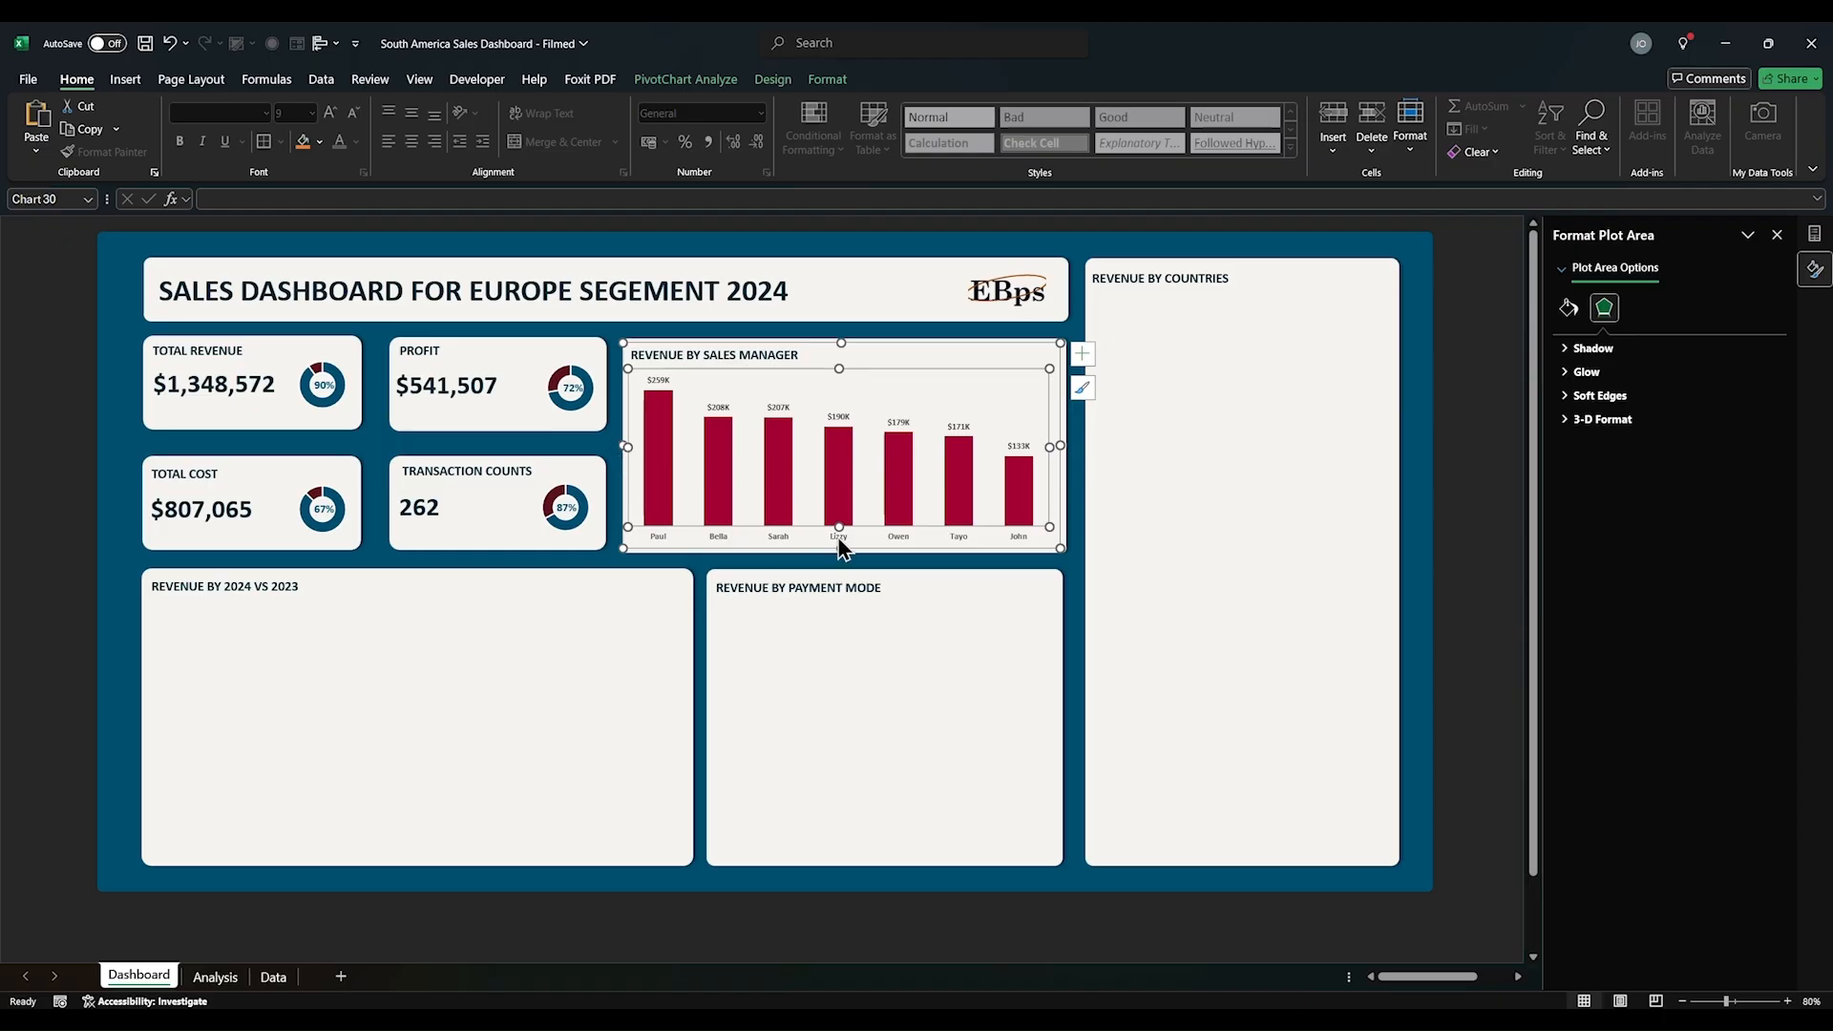
left_click(852, 706)
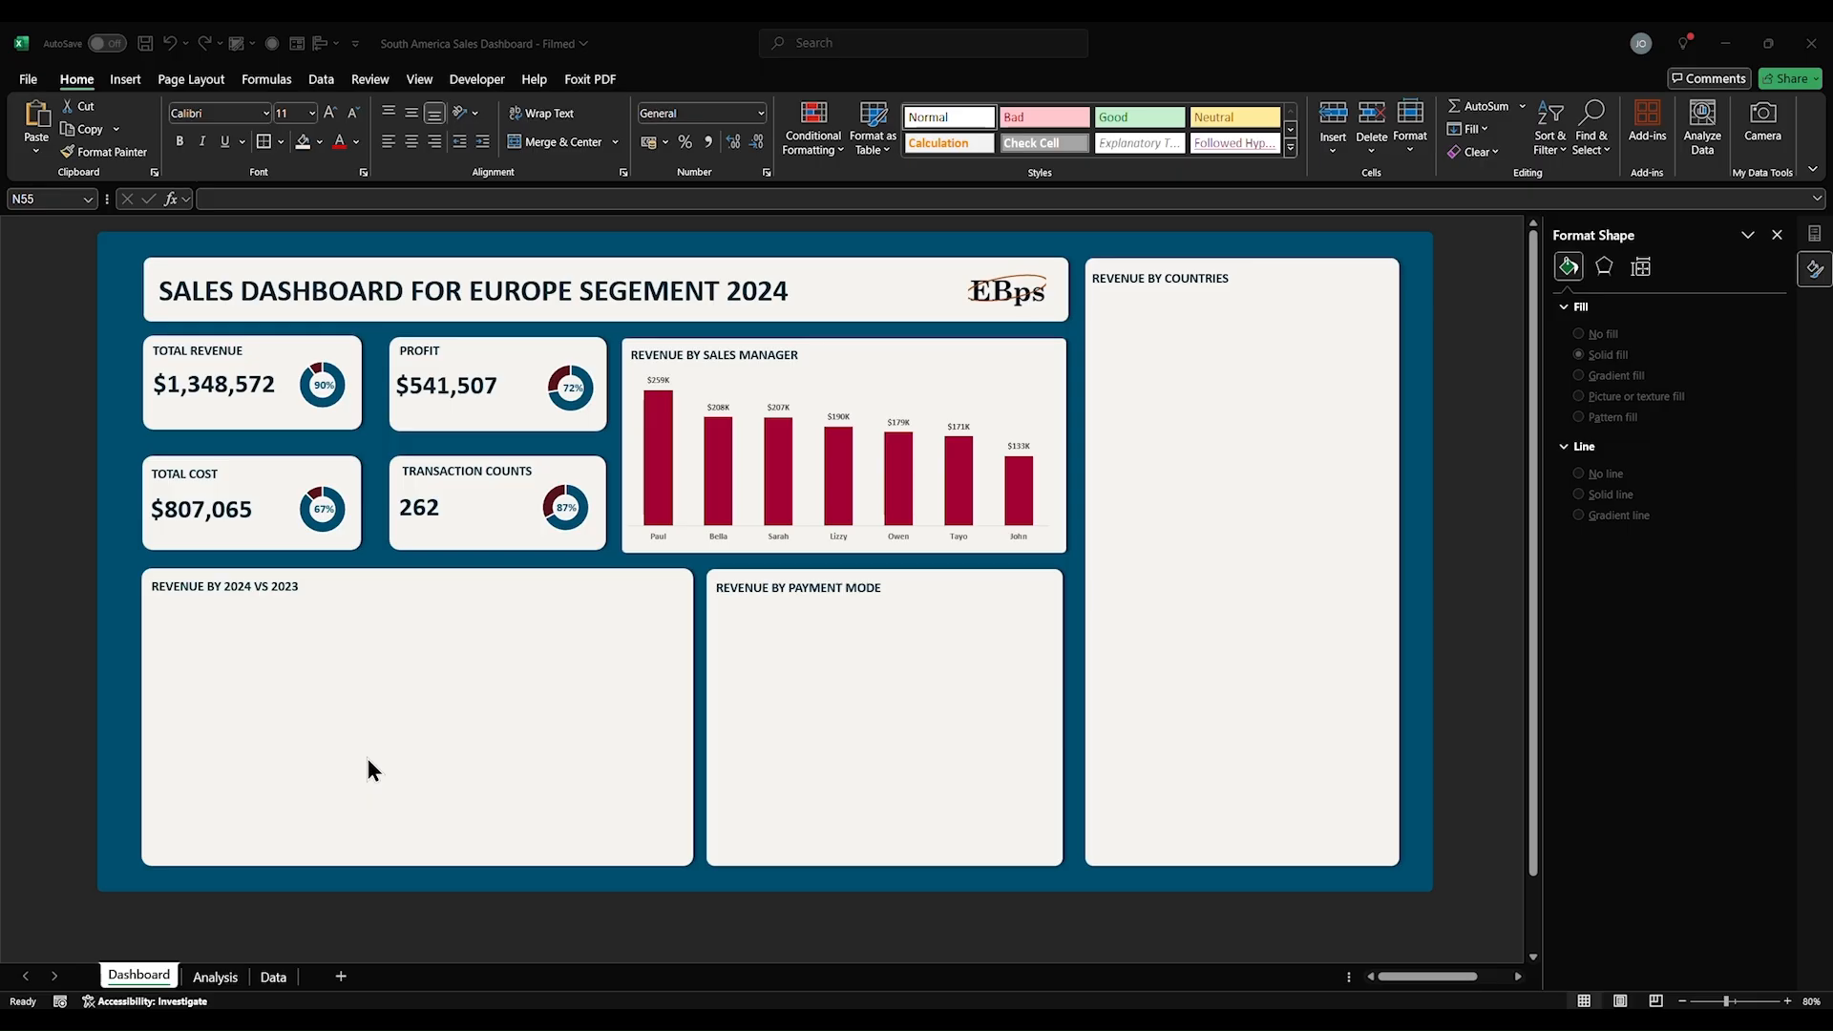
Step: Insert a line chart comparing monthly 2023 and 2024 revenue from the range J17:L29 on the Analysis sheet
left_click(215, 976)
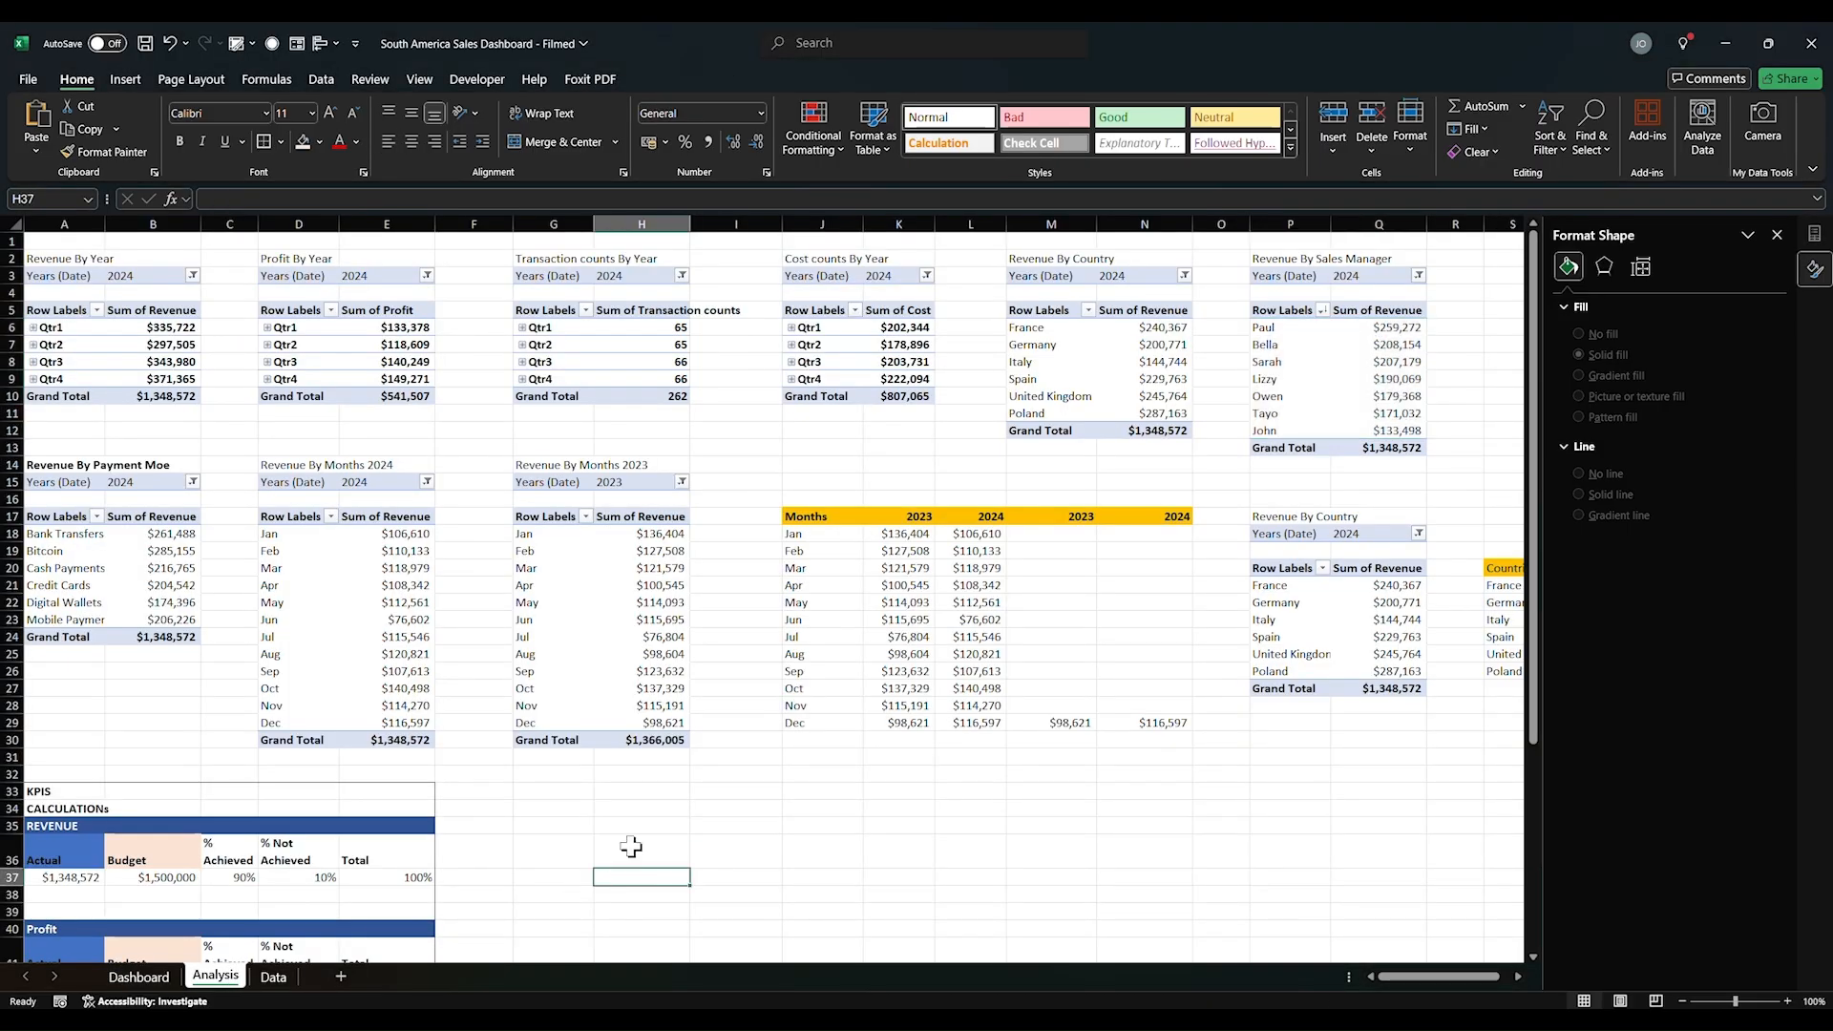
left_click_drag(799, 507, 1179, 726)
left_click(903, 567)
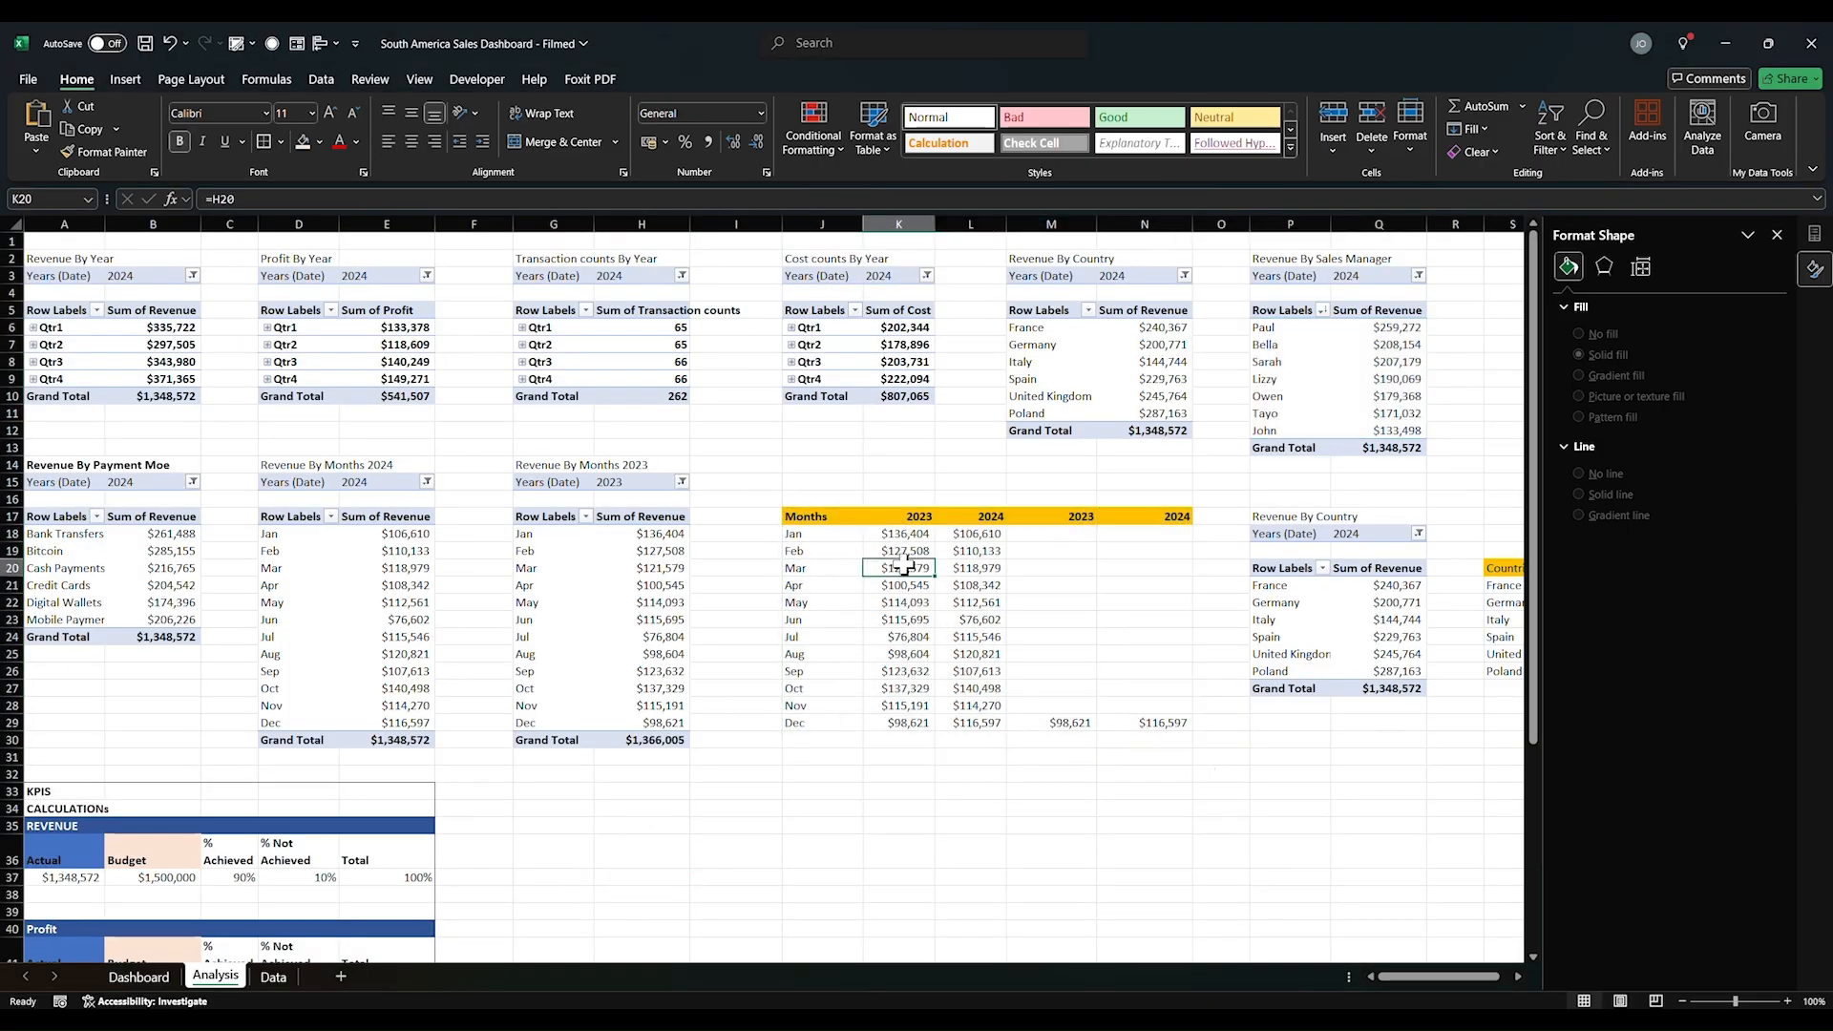
left_click_drag(805, 521, 993, 724)
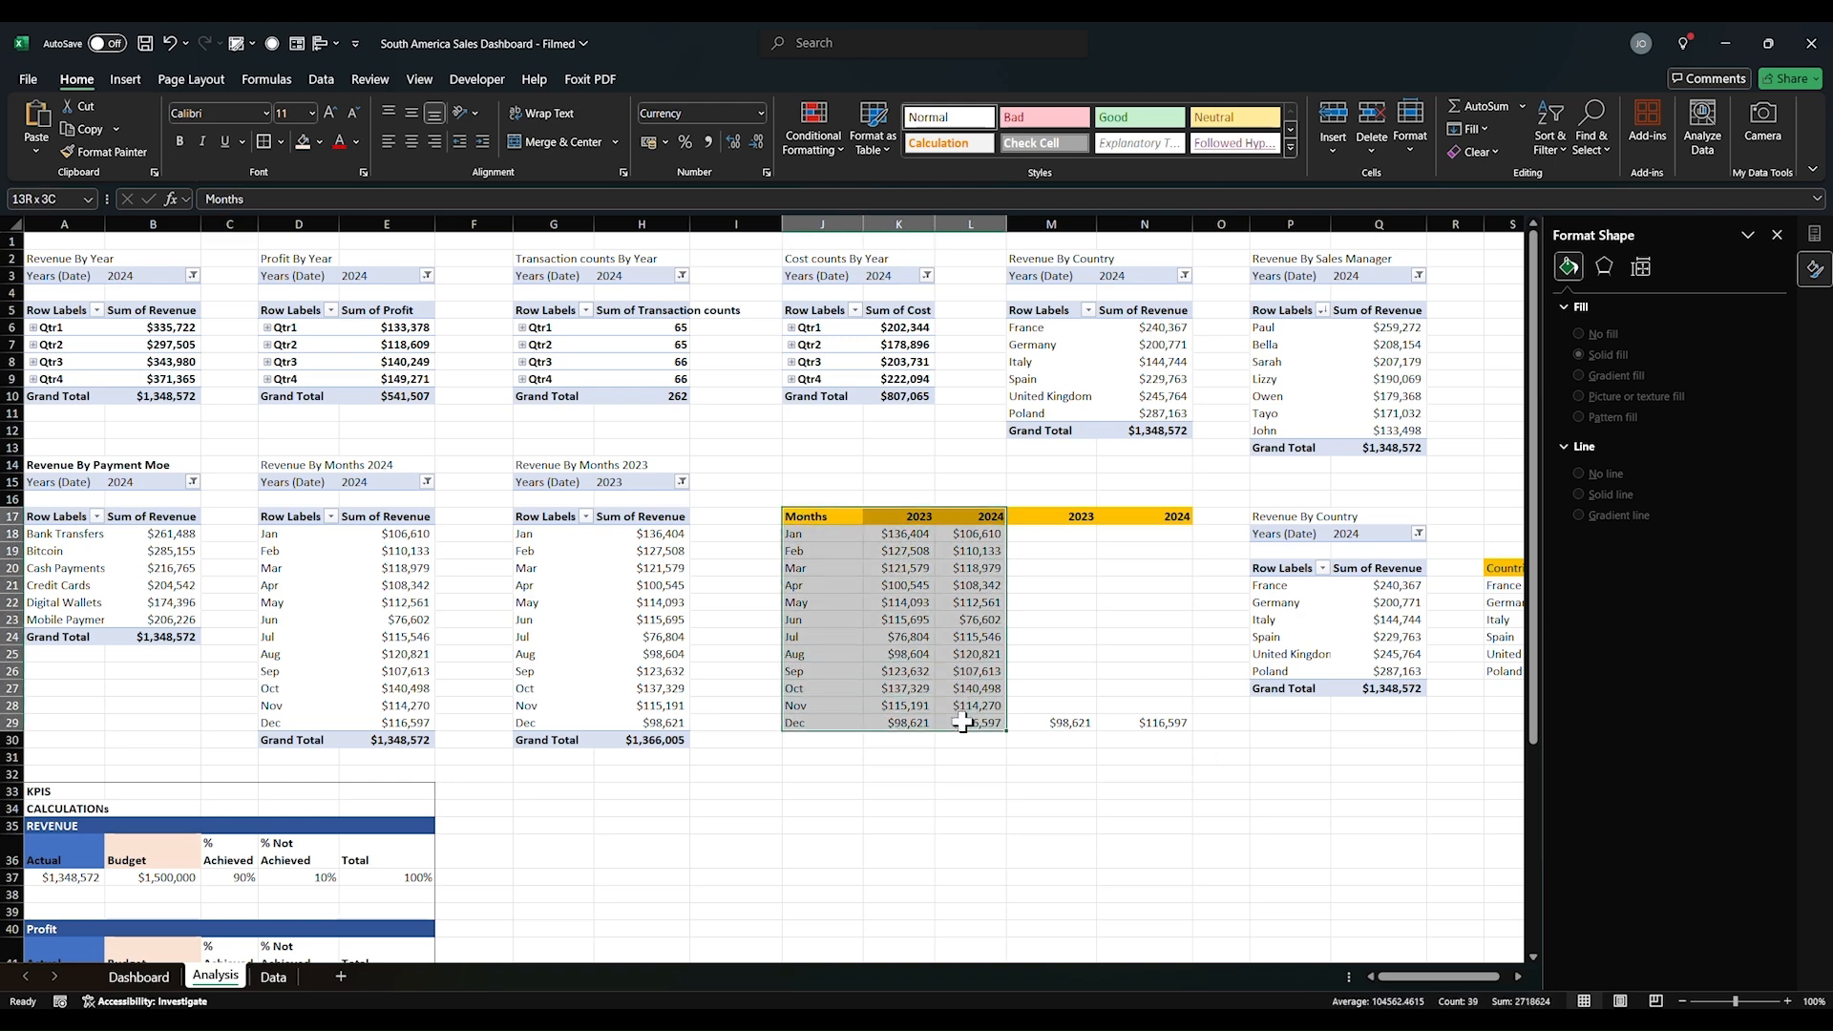
left_click(128, 84)
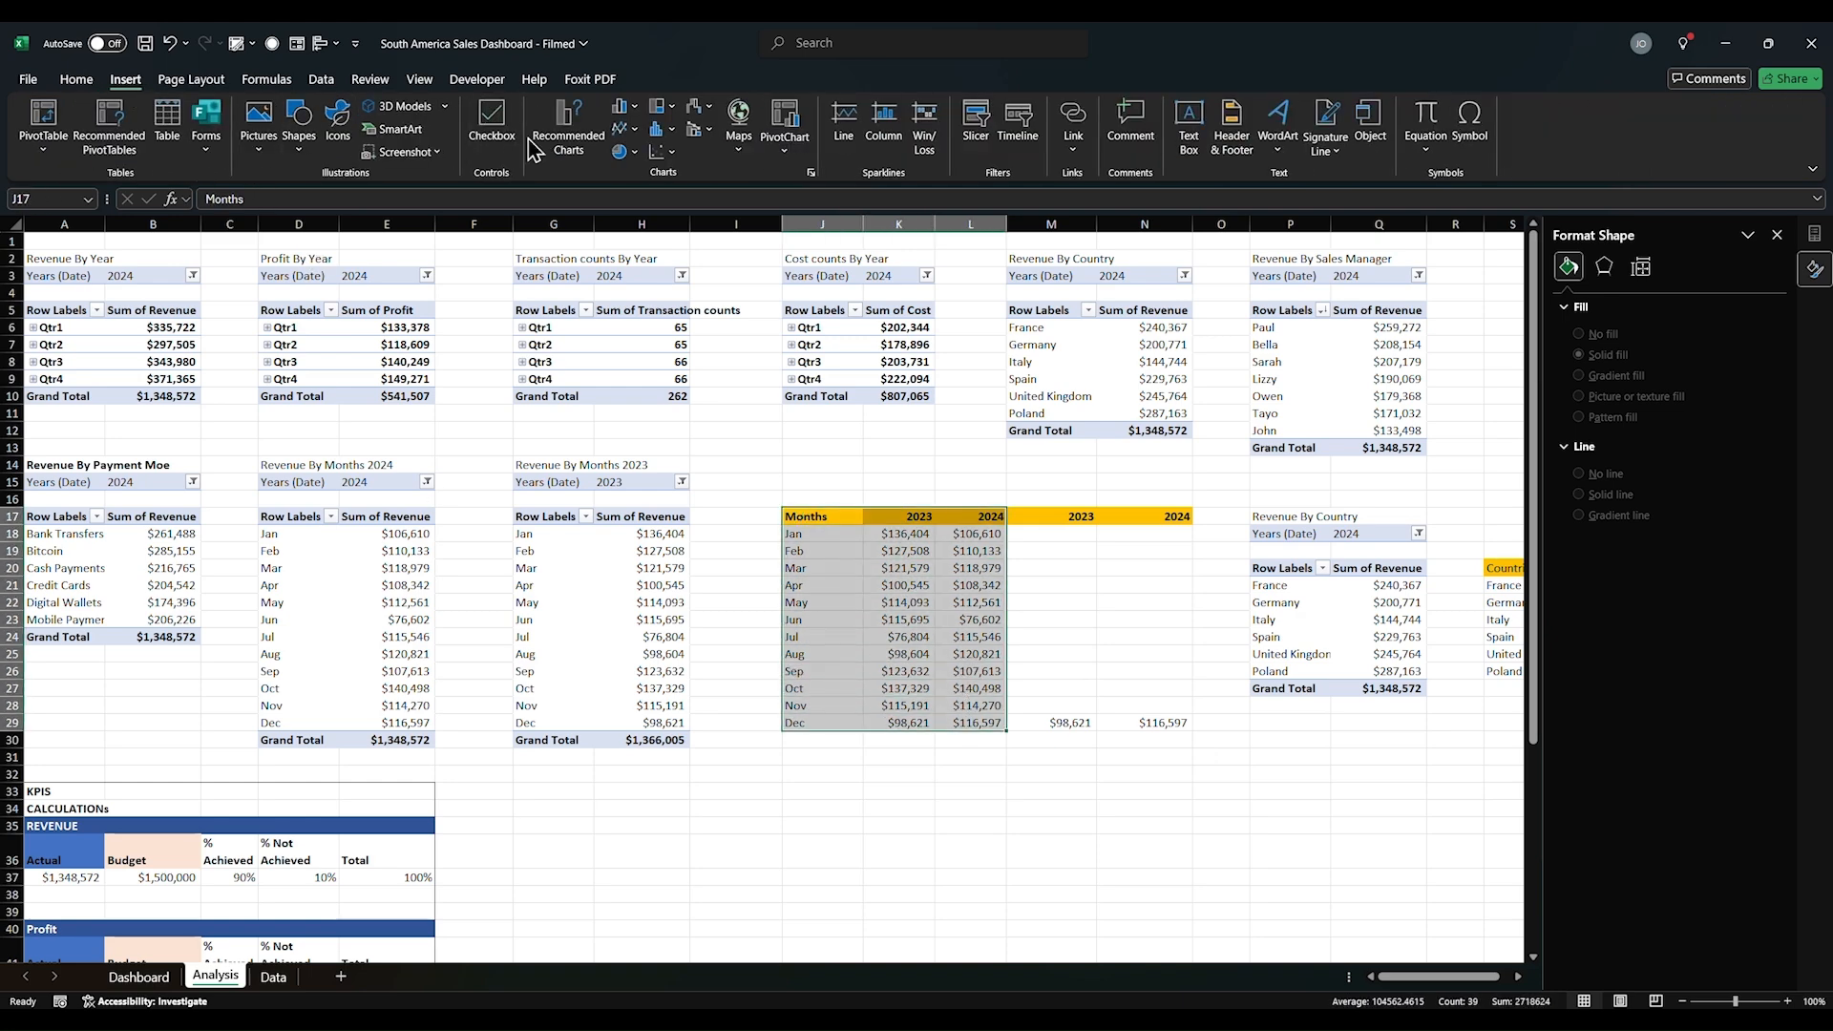
left_click(575, 130)
left_click(769, 290)
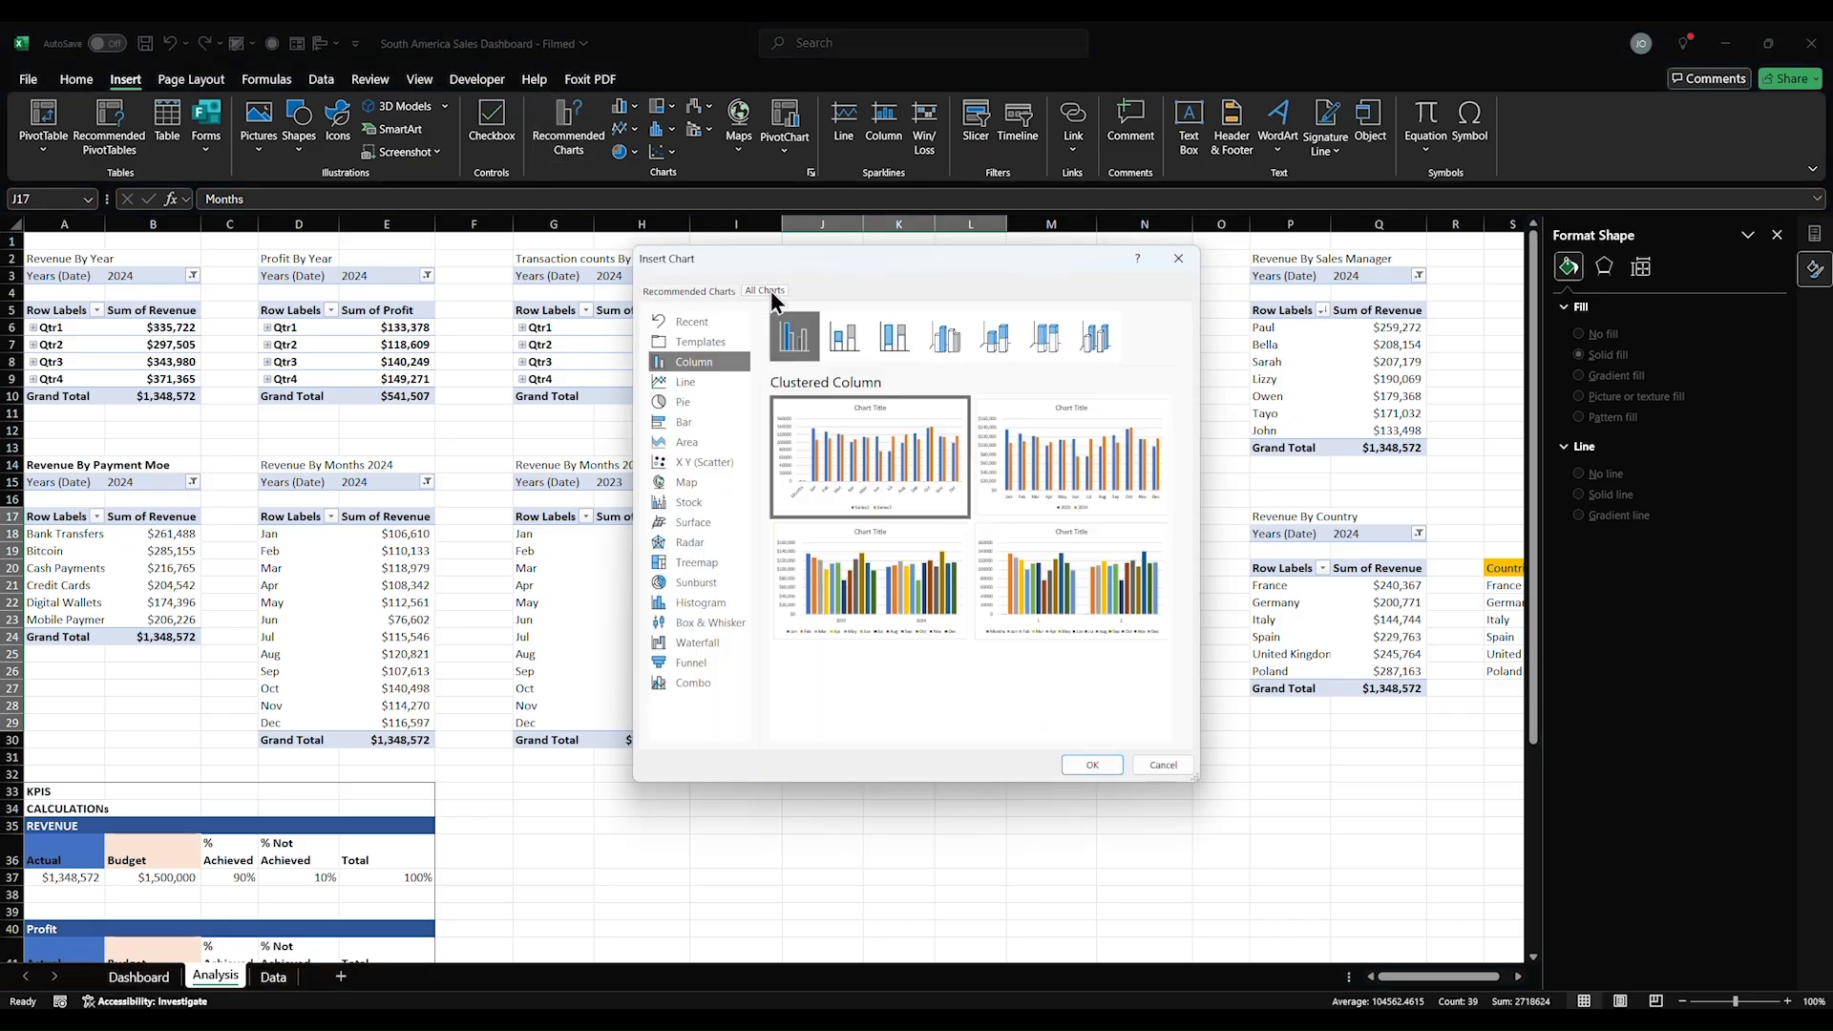
left_click(693, 380)
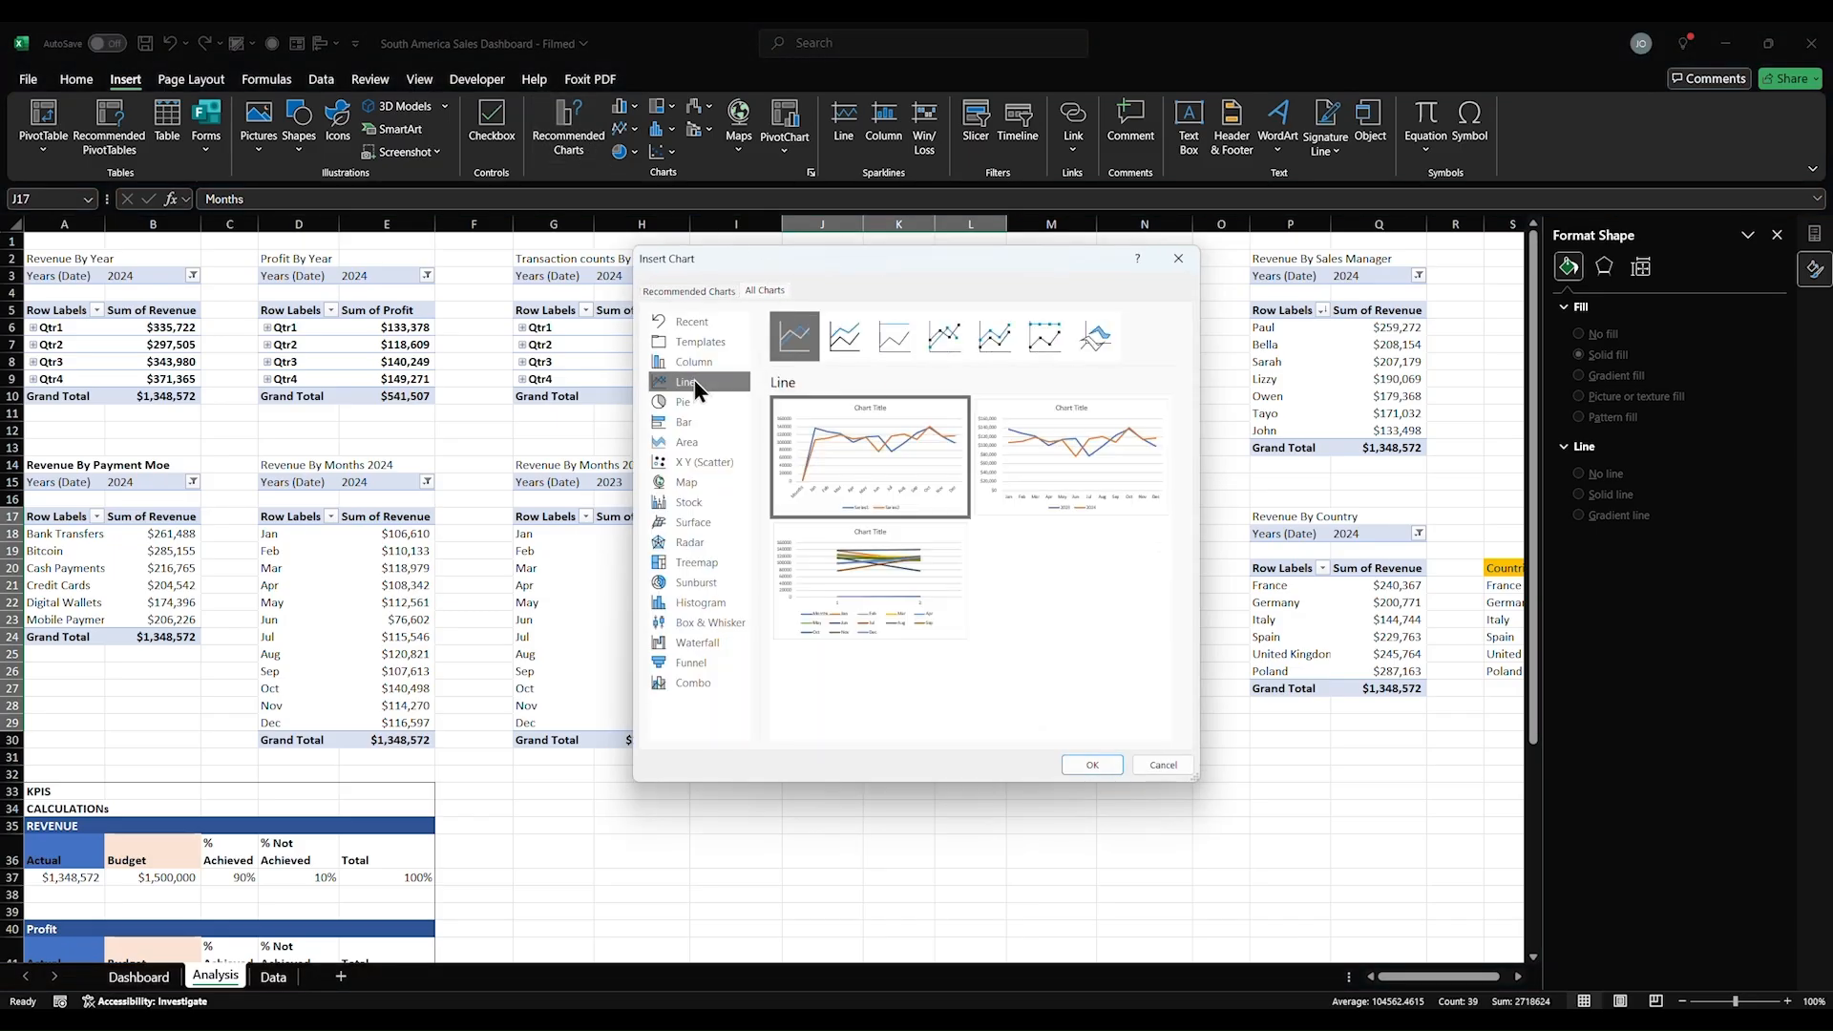
left_click(1157, 468)
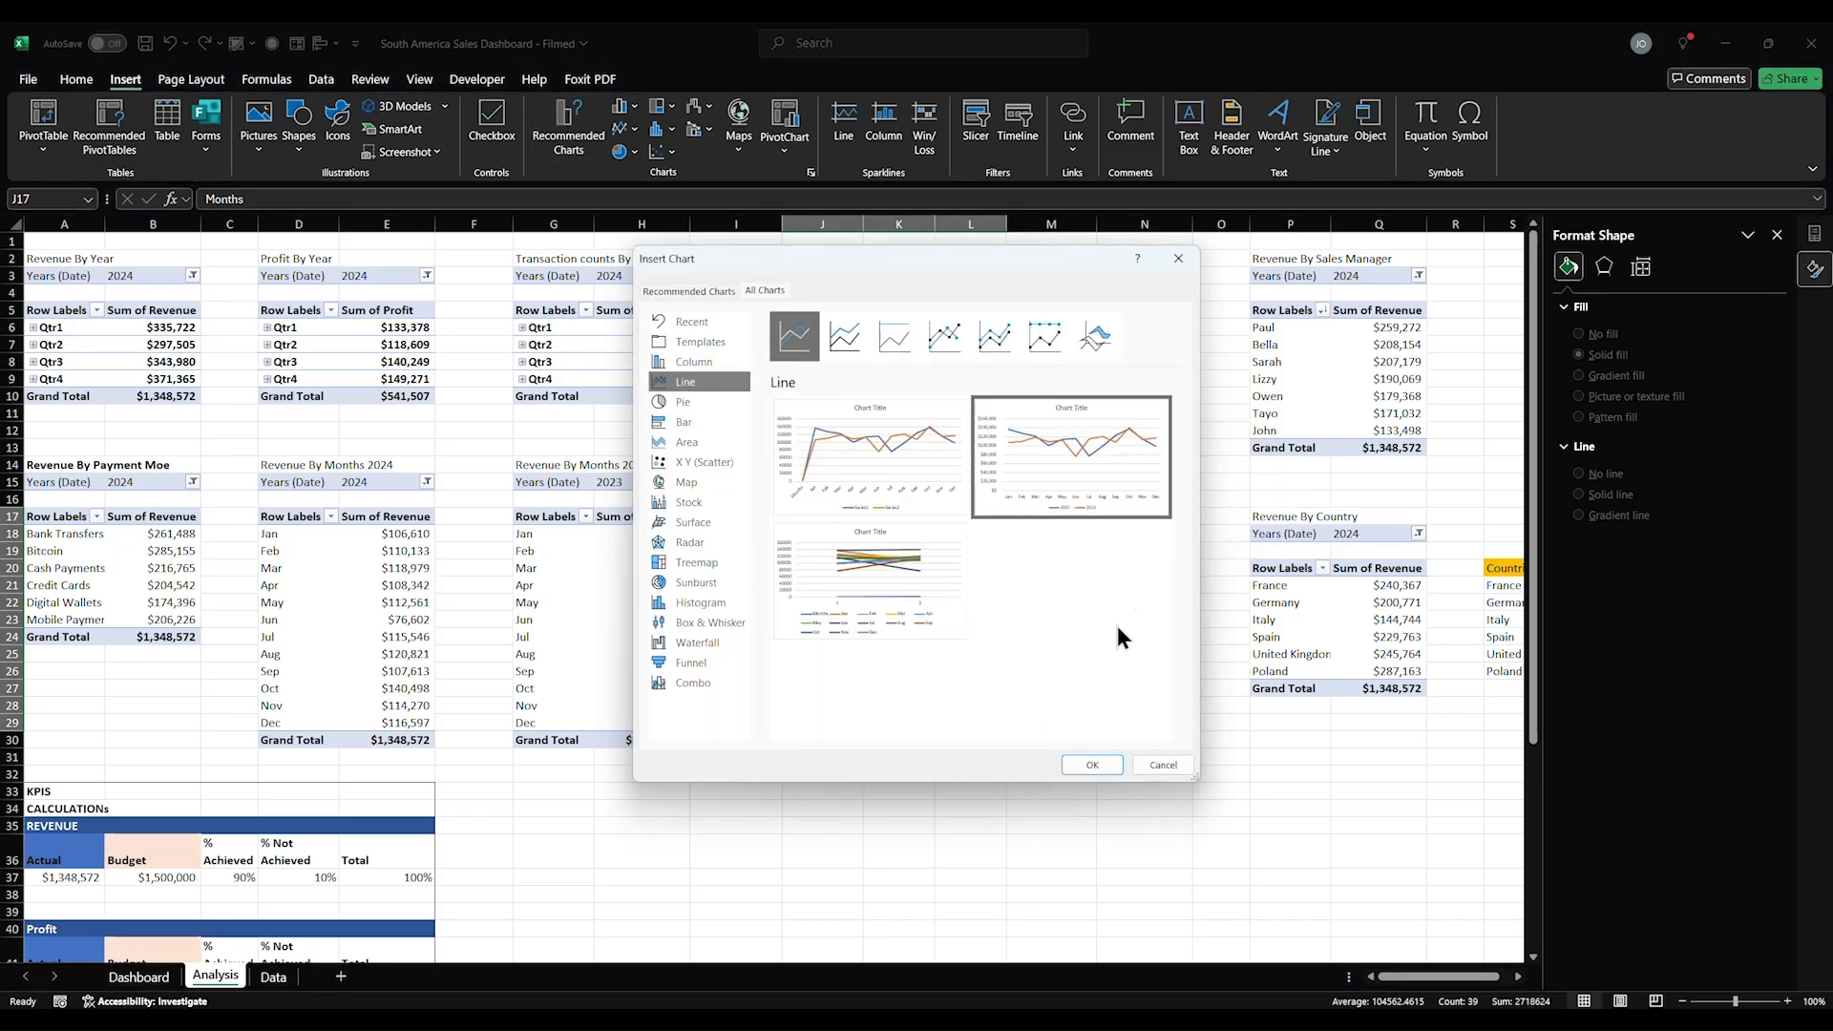
left_click(1093, 766)
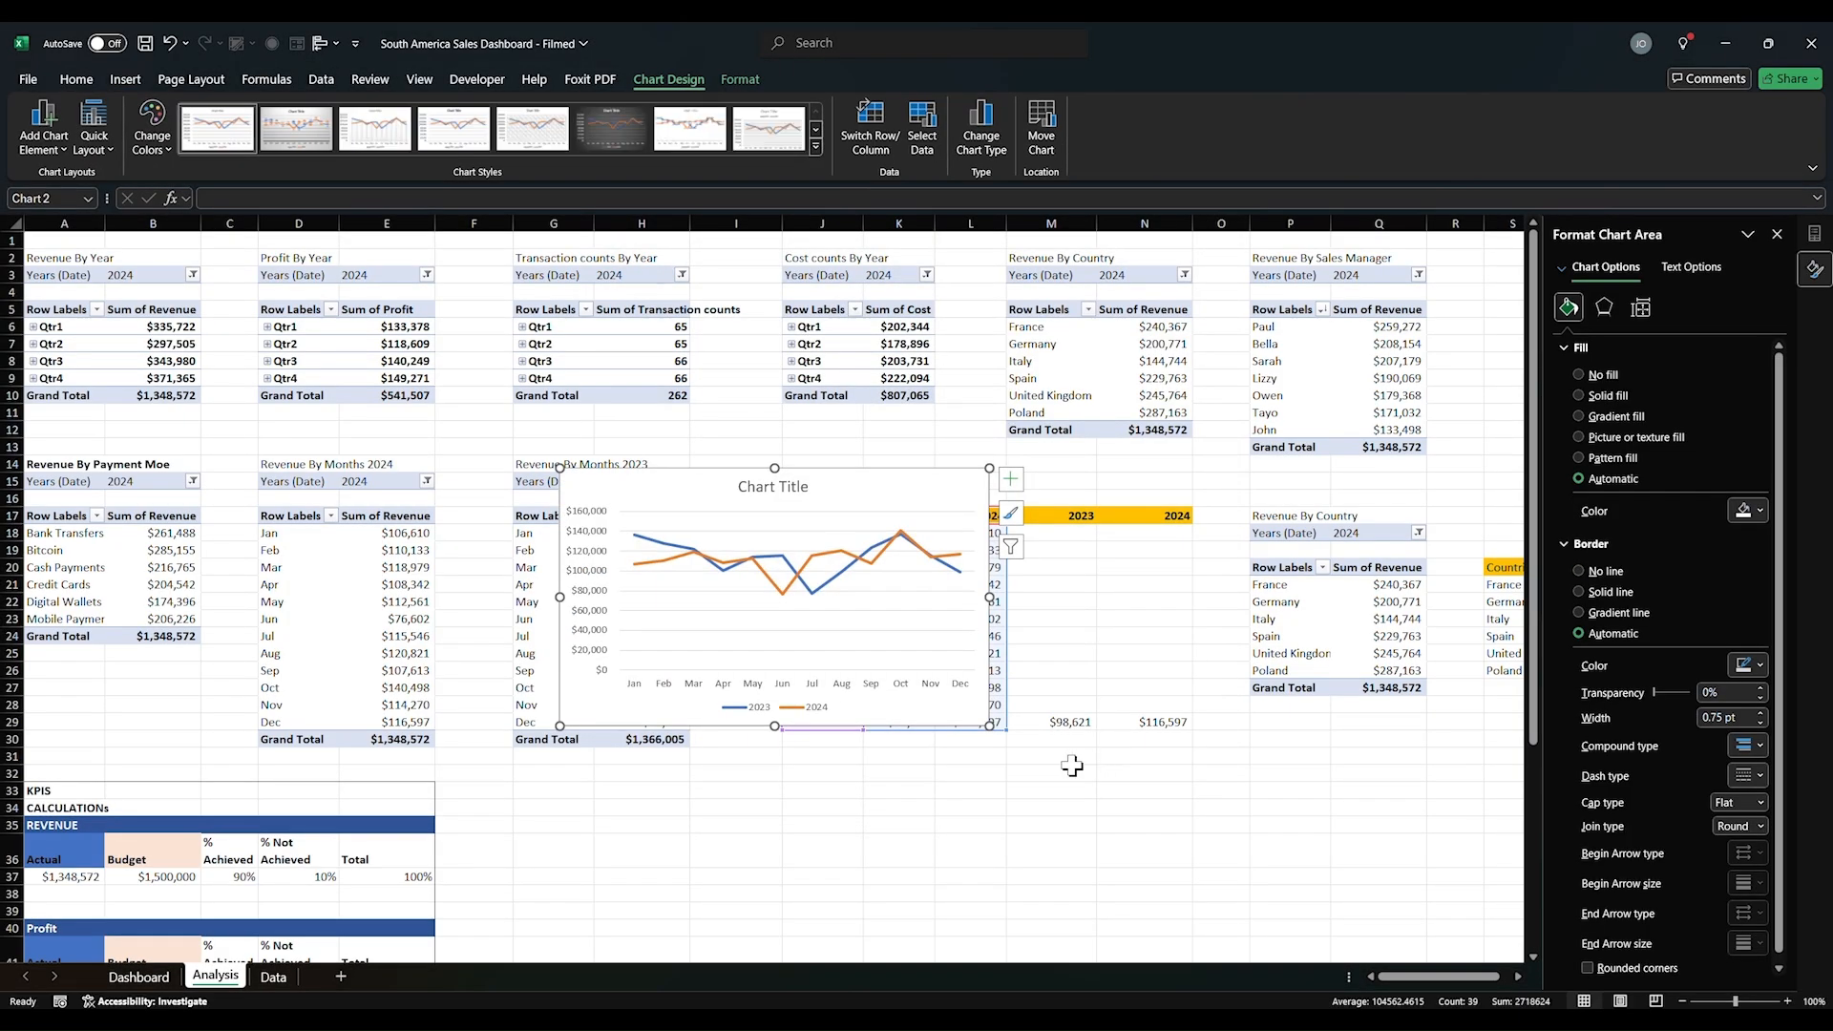
Step: Delete the legend of the new line chart
left_click(844, 657)
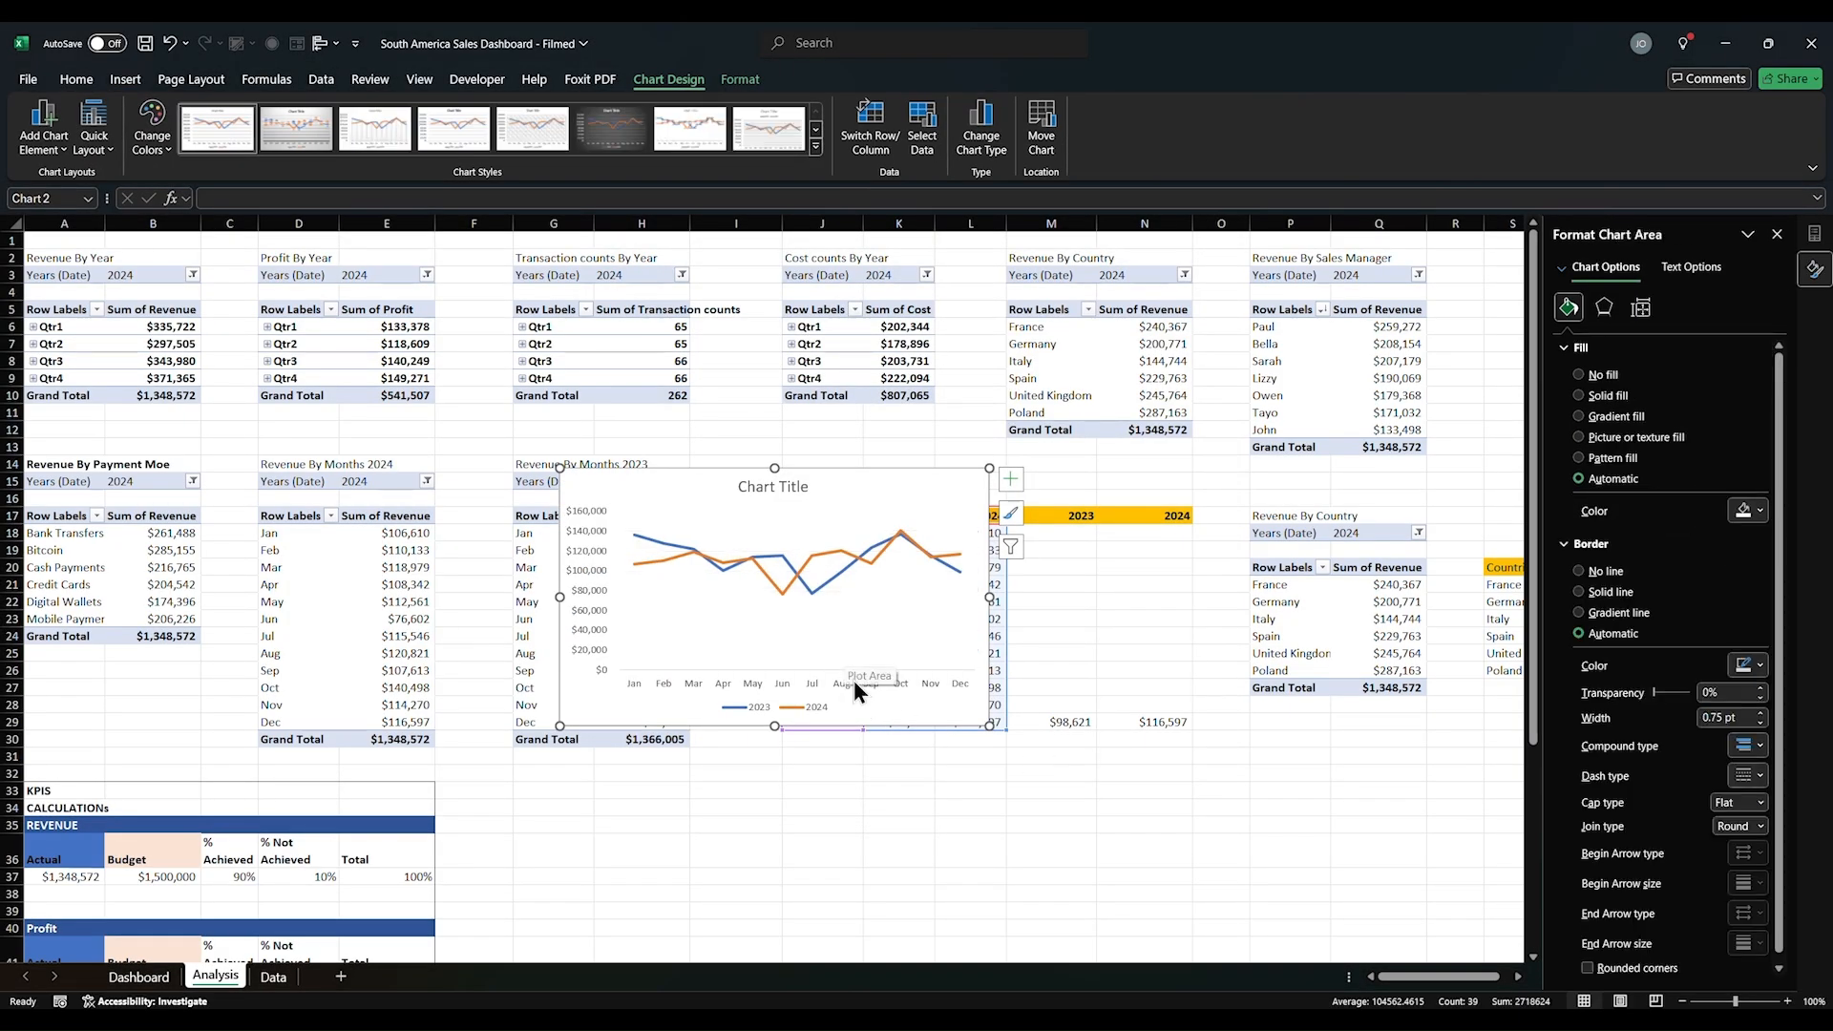
left_click(818, 708)
key("Delete")
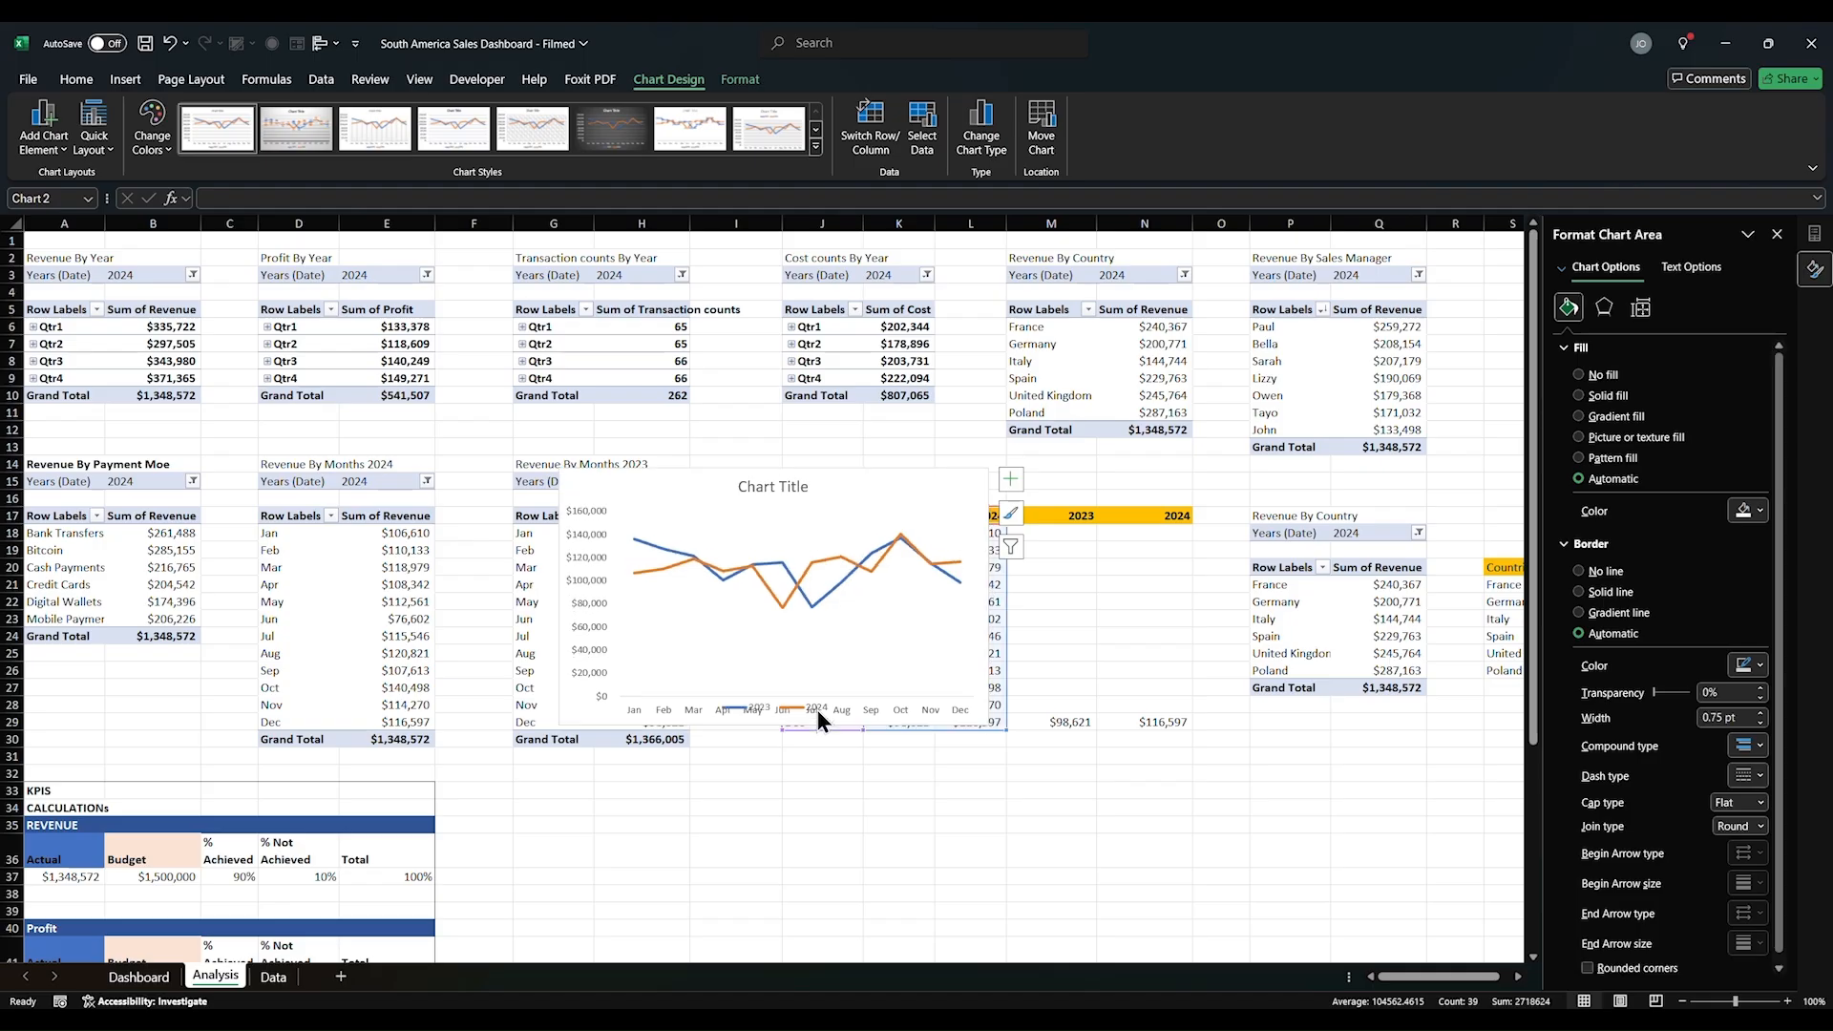
left_click(754, 491)
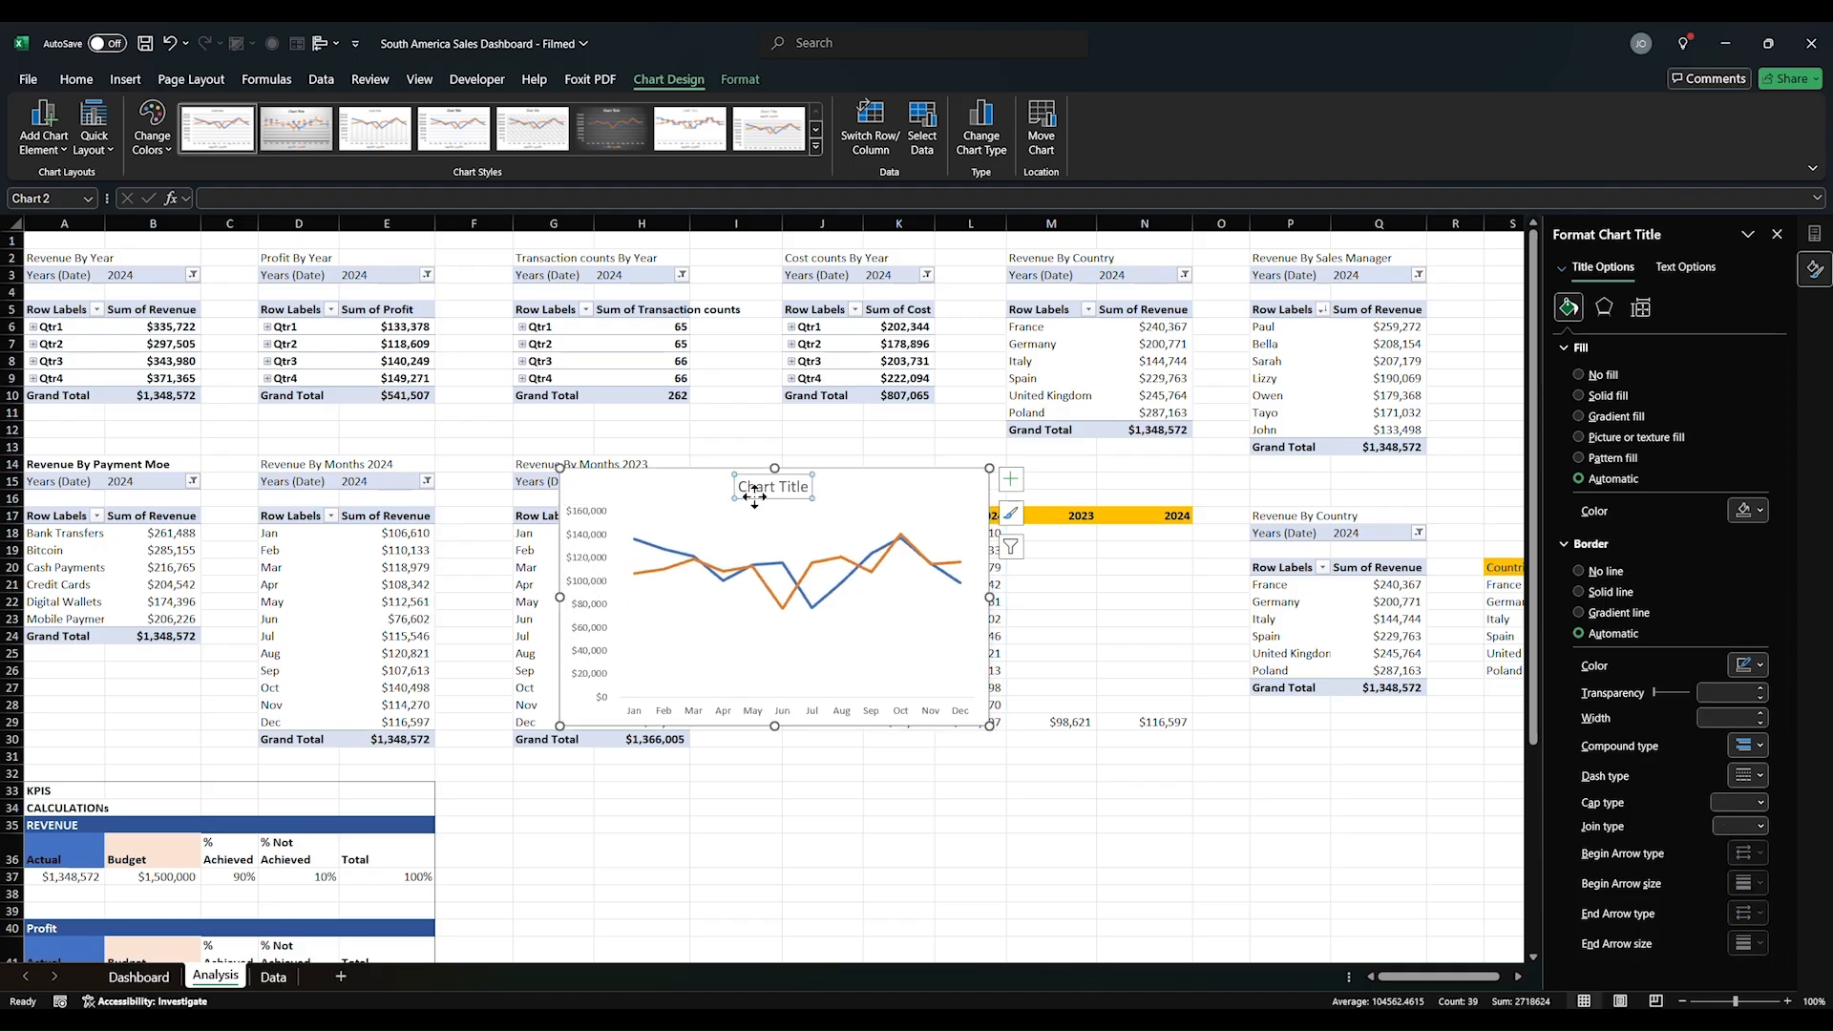
key("Delete")
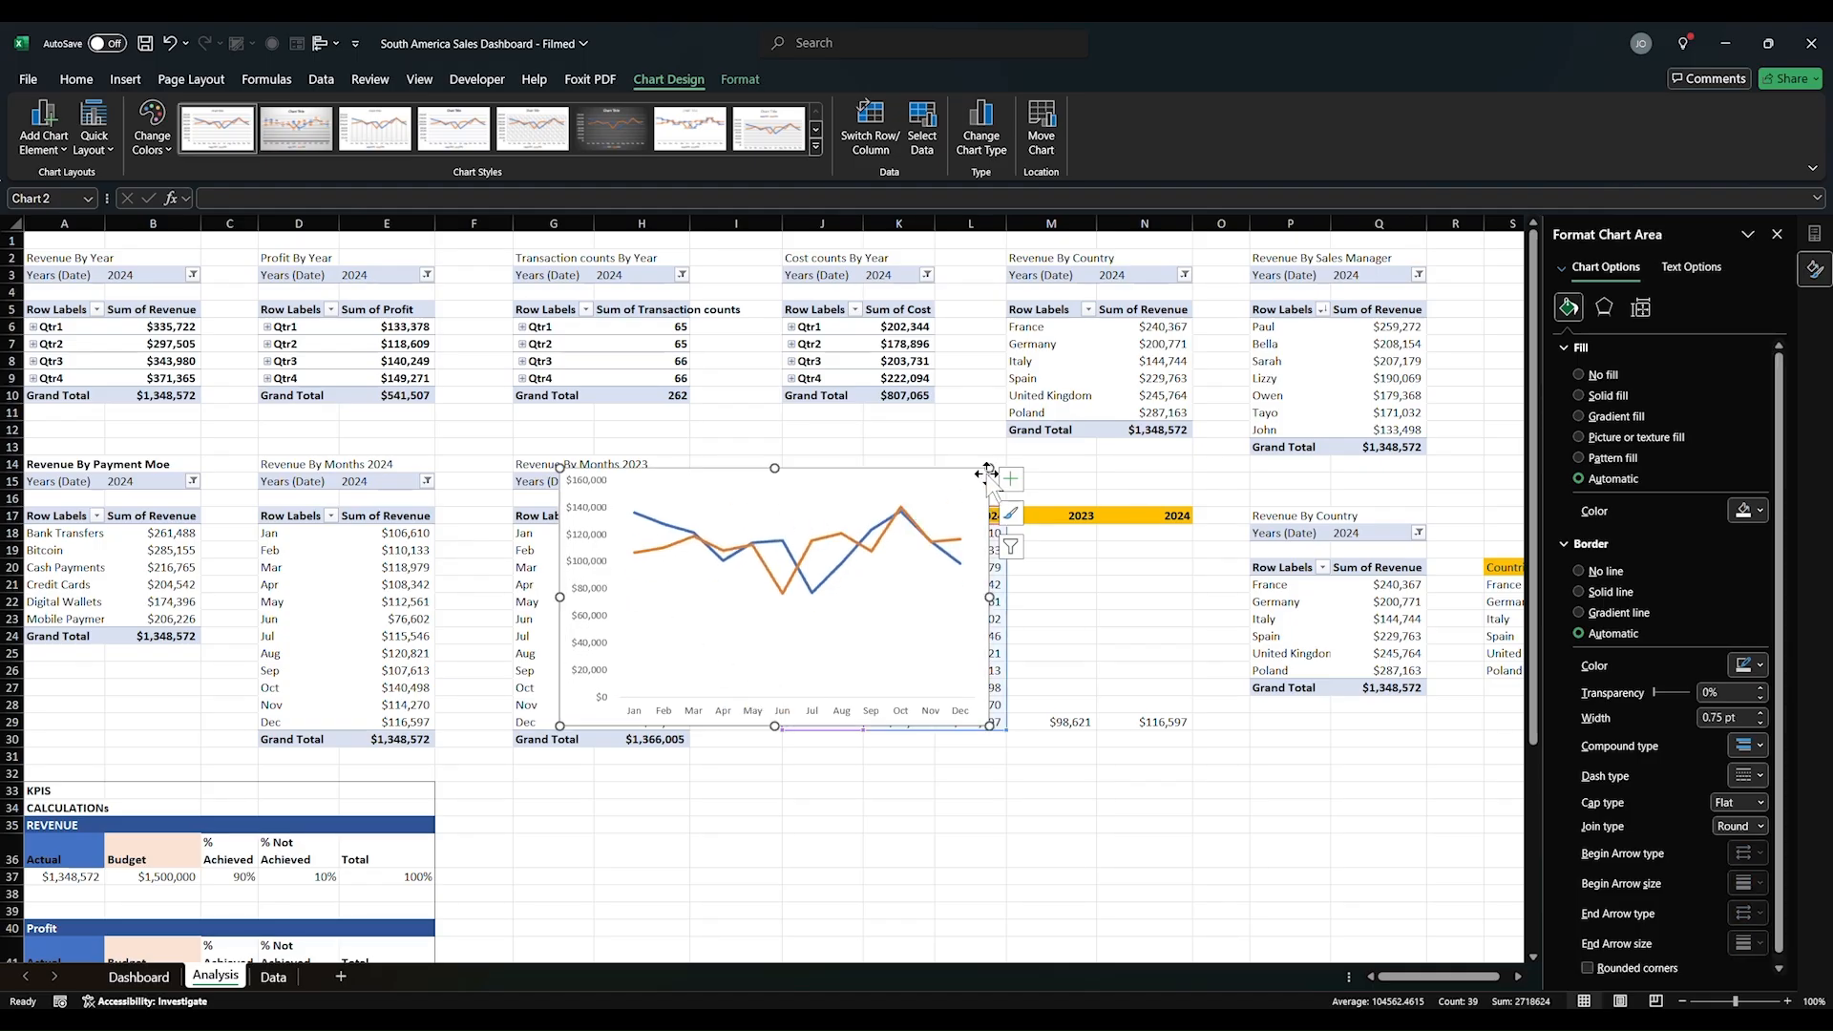
key("ctrl+z")
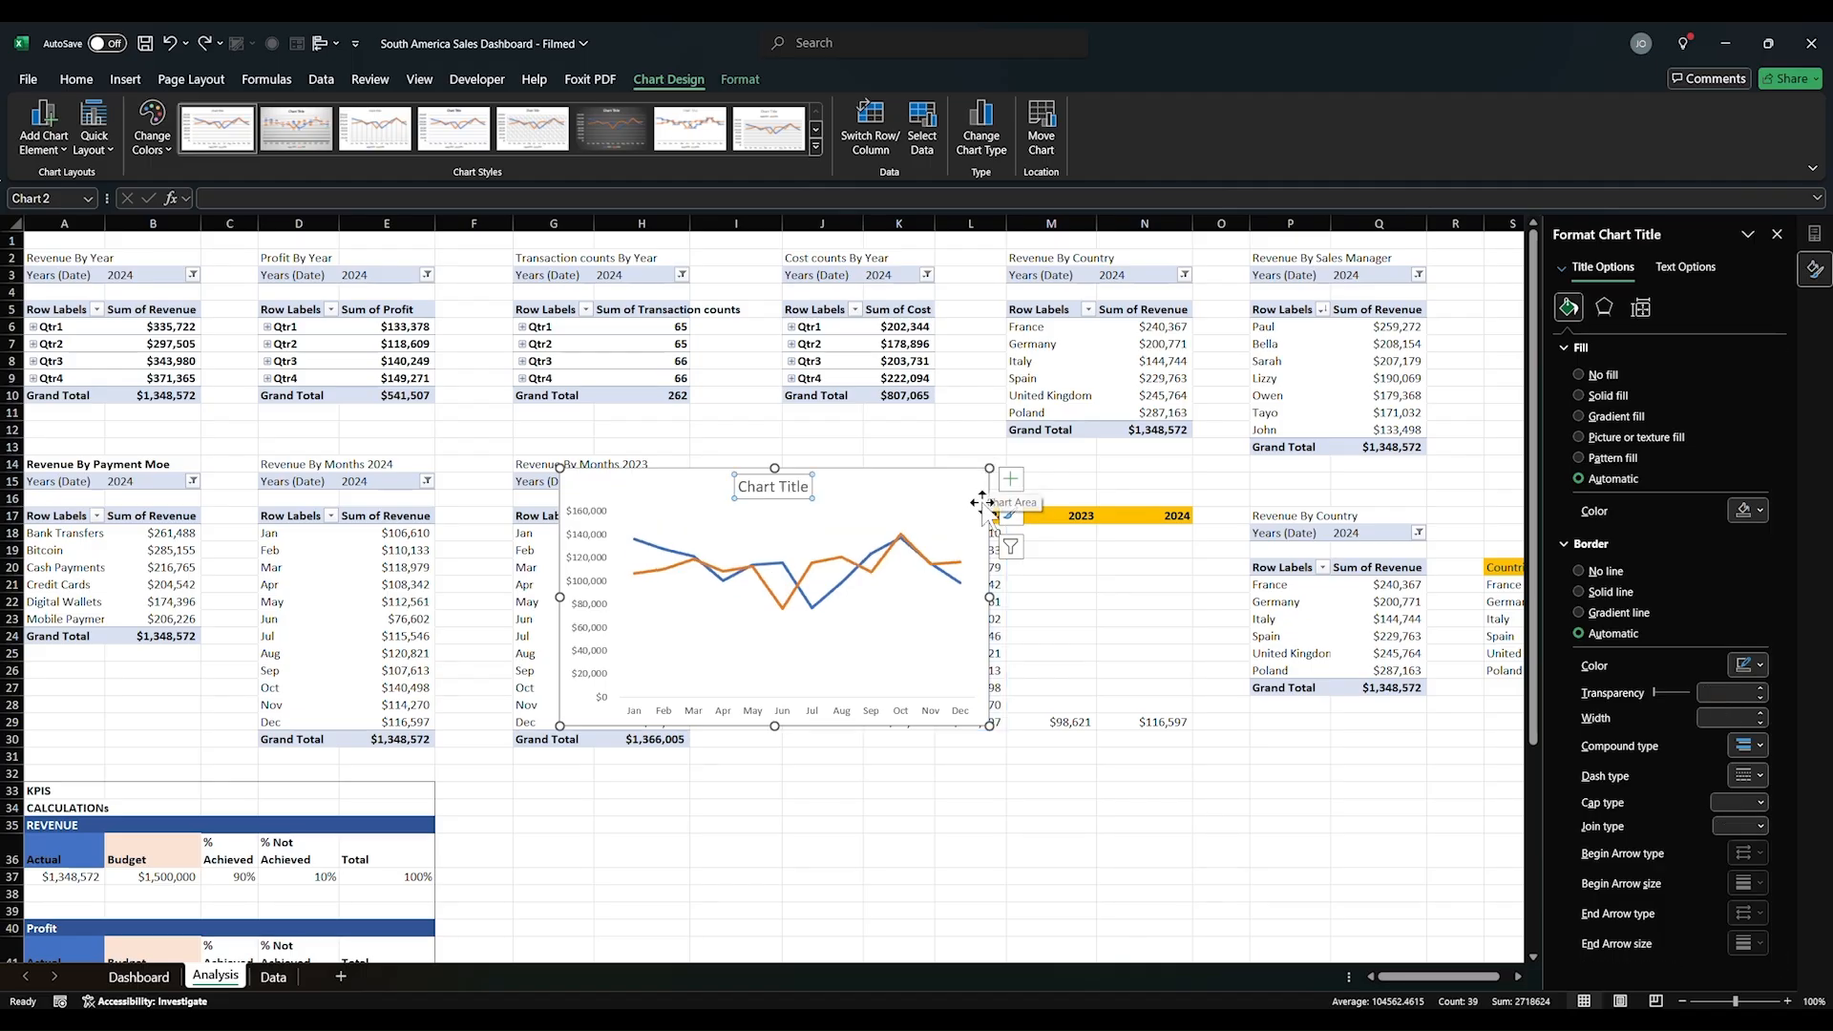
Step: Delete the title of the line chart
left_click(786, 488)
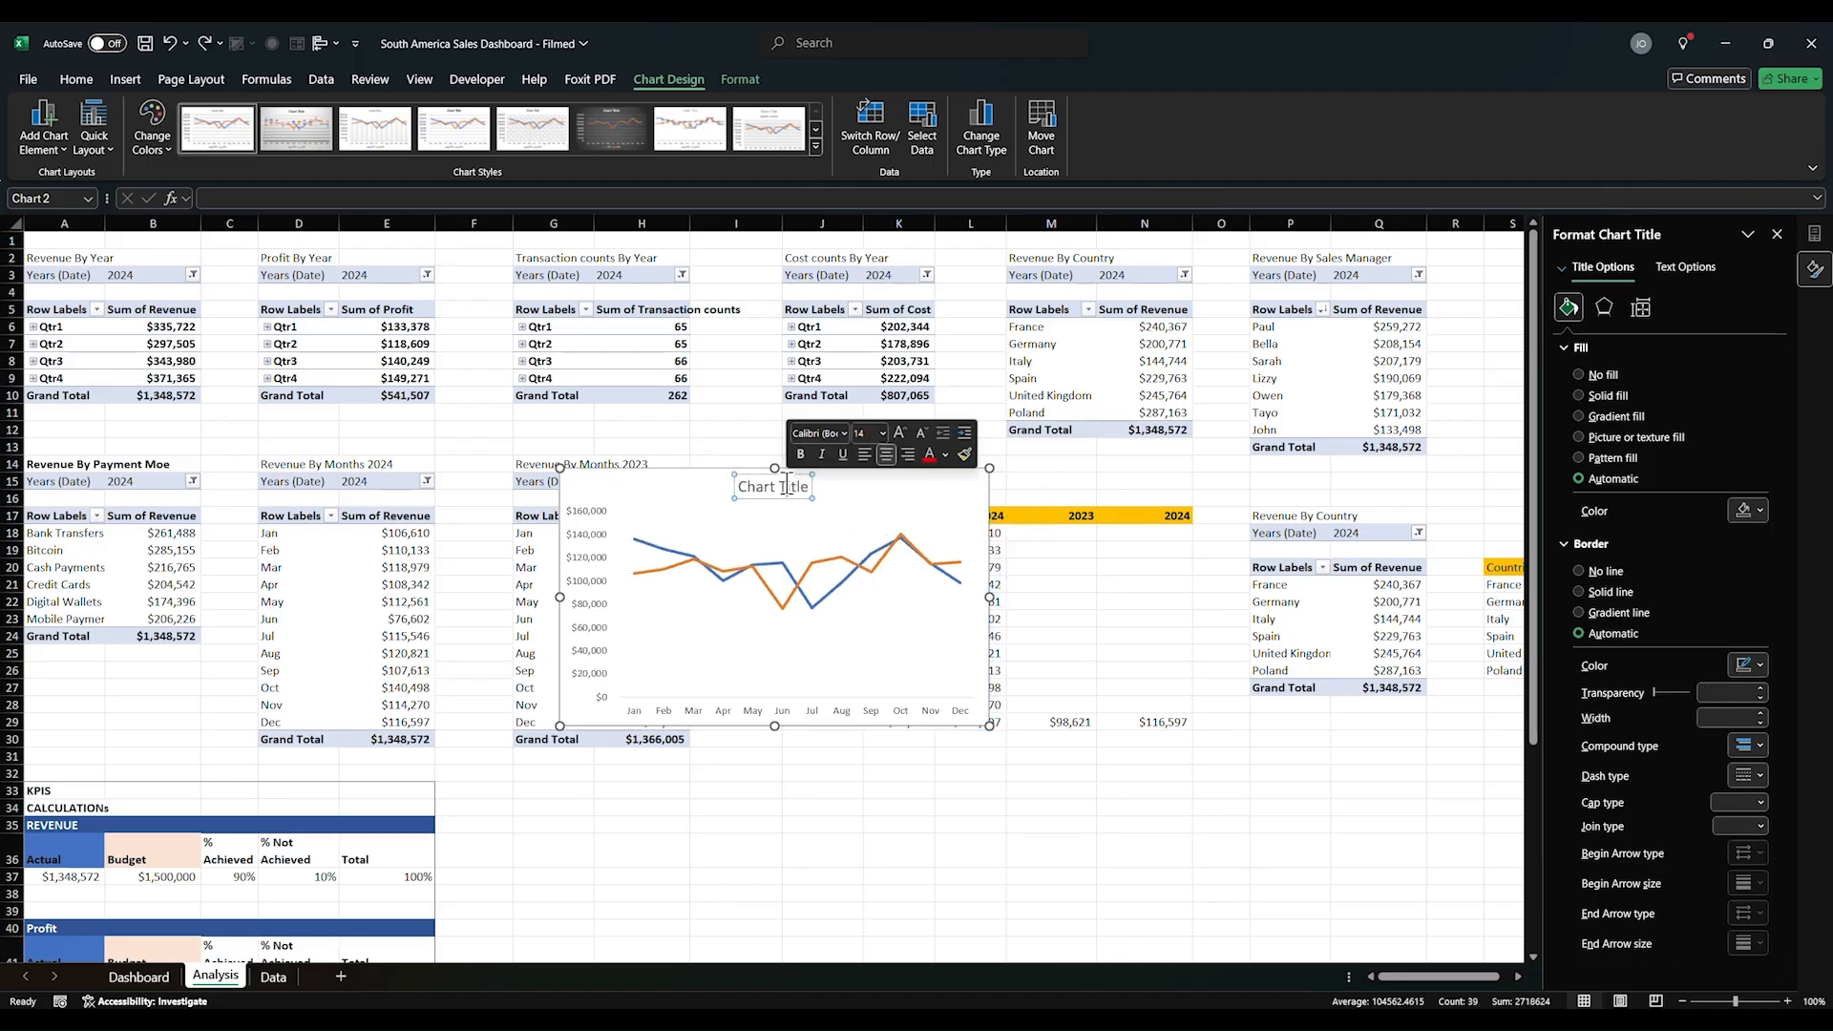
left_click(878, 488)
left_click(802, 491)
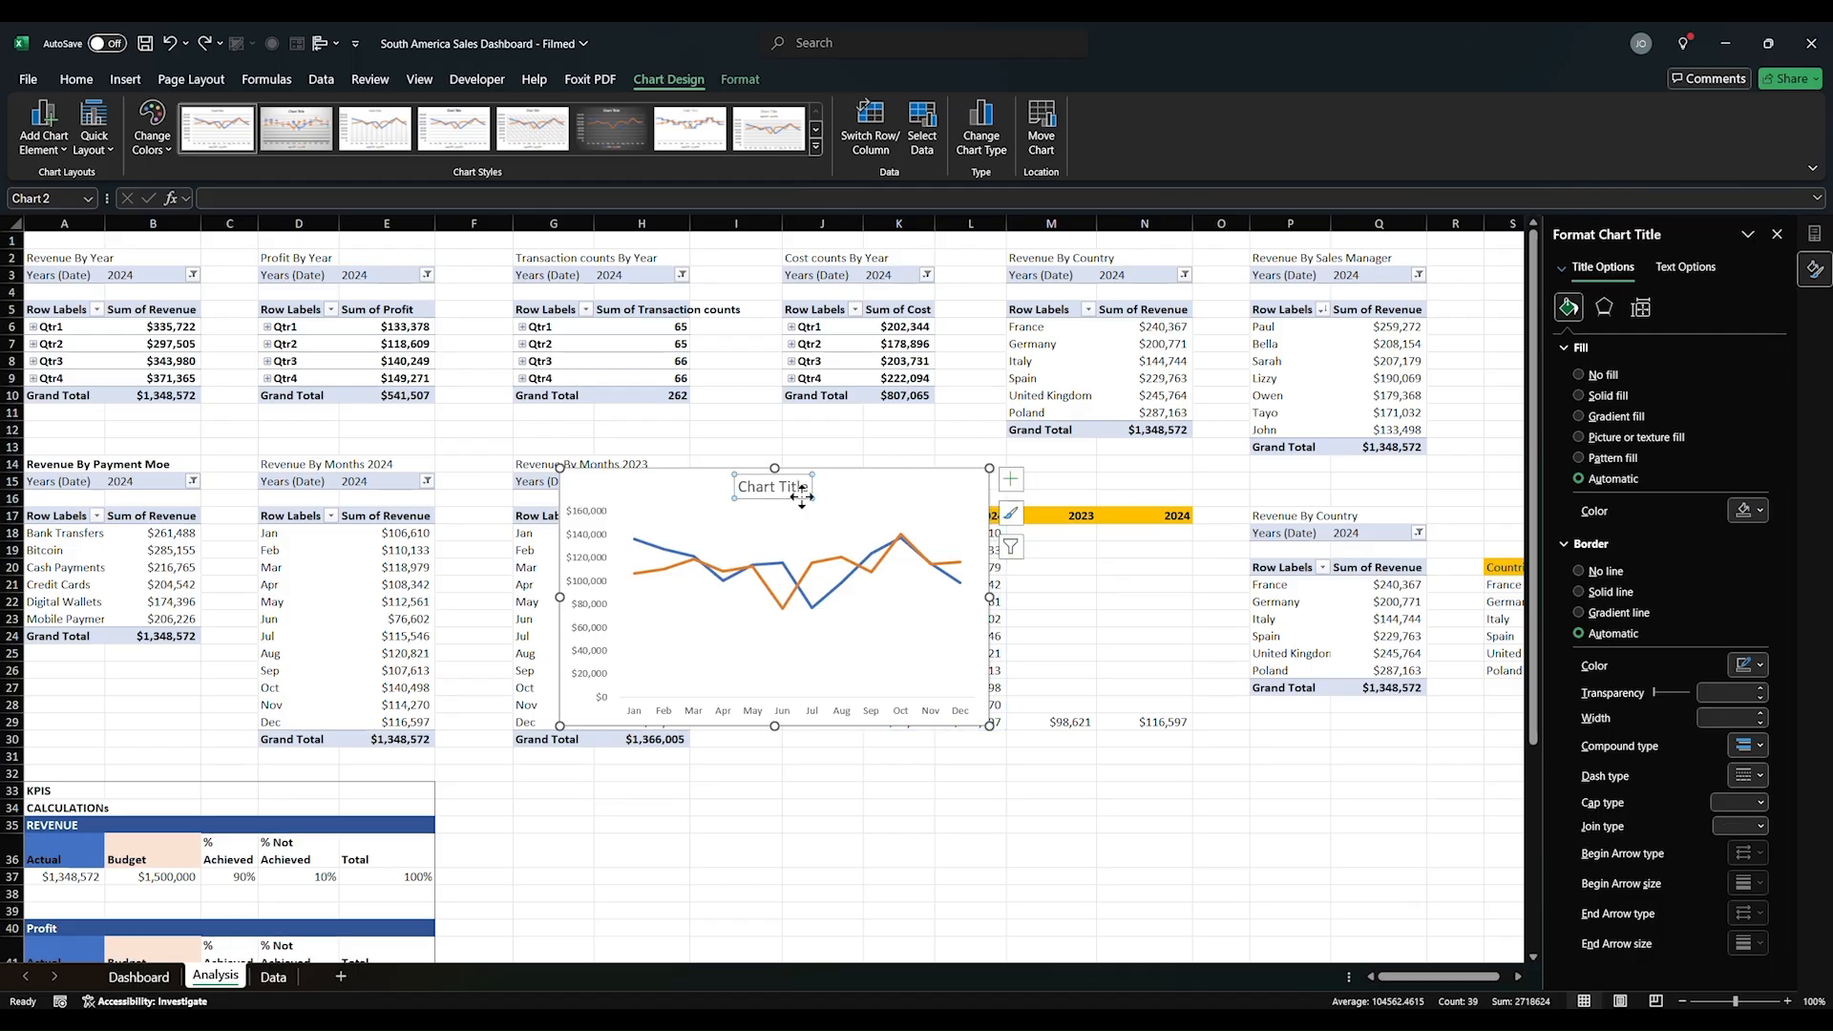
key("Delete")
Step: Set the line chart's plot area and chart area to no fill and no border line
left_click(852, 505)
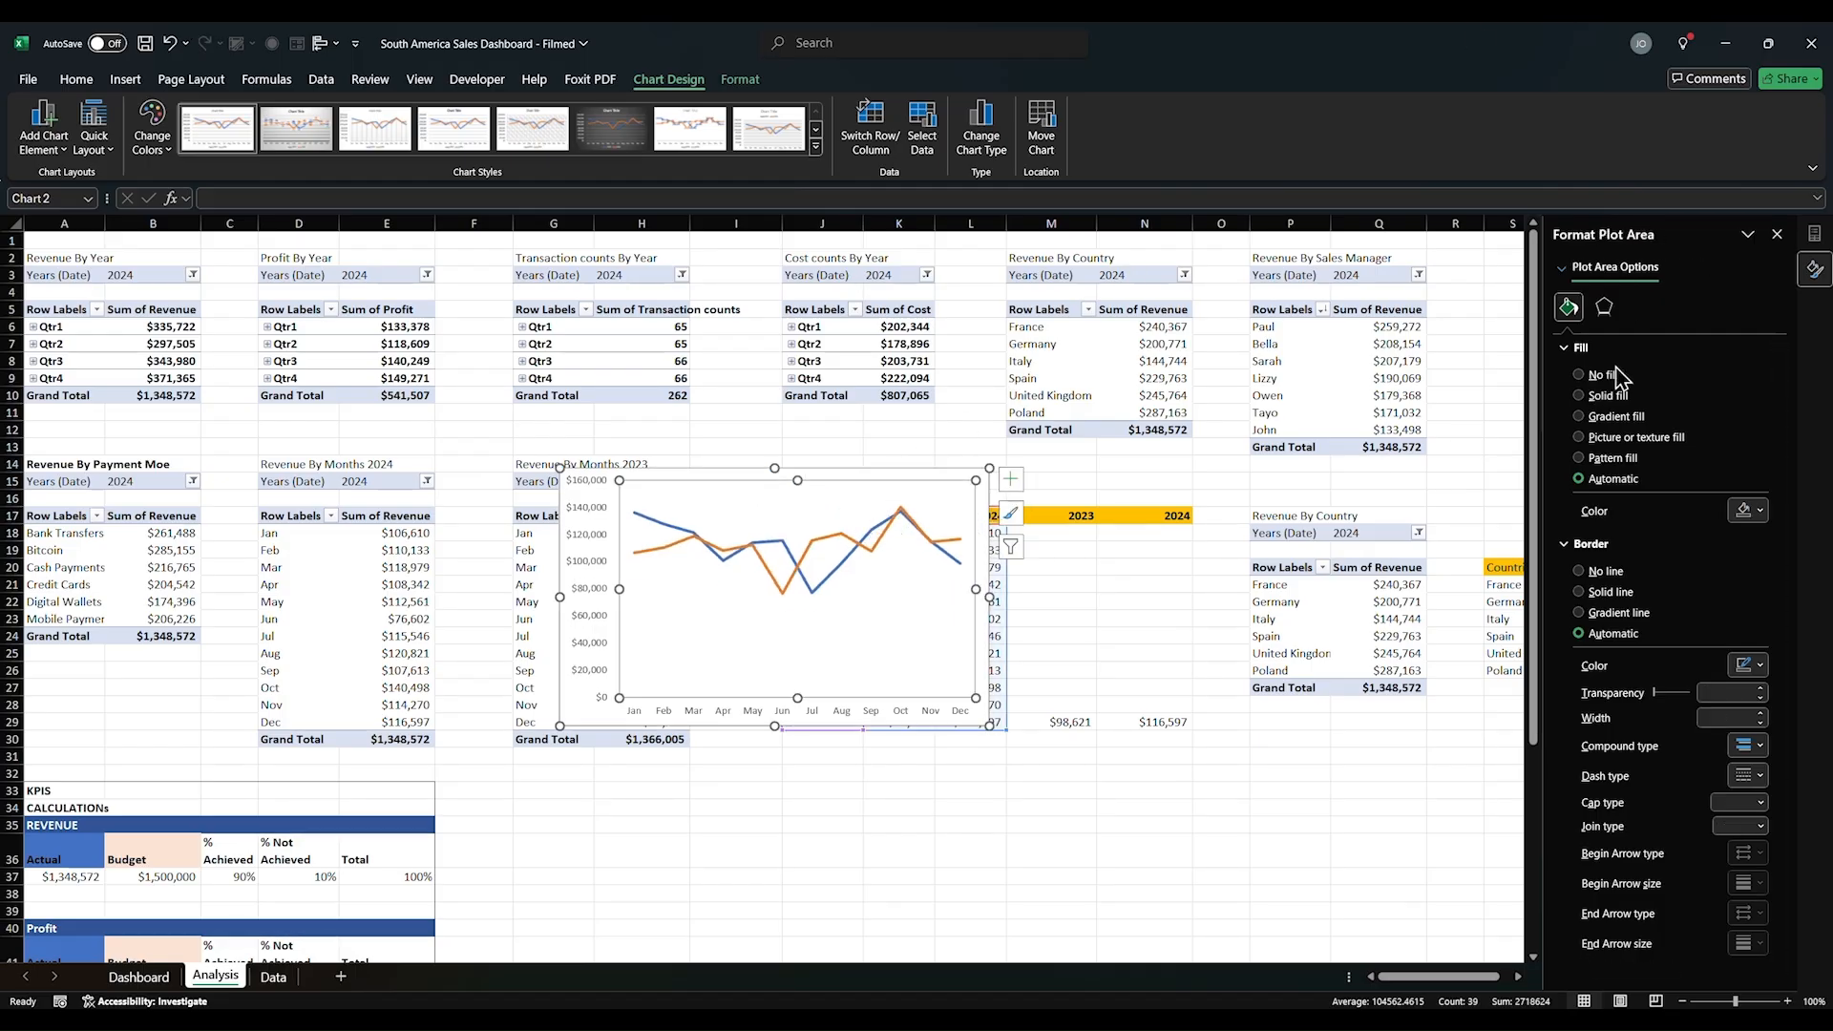
left_click(1603, 378)
left_click(1598, 538)
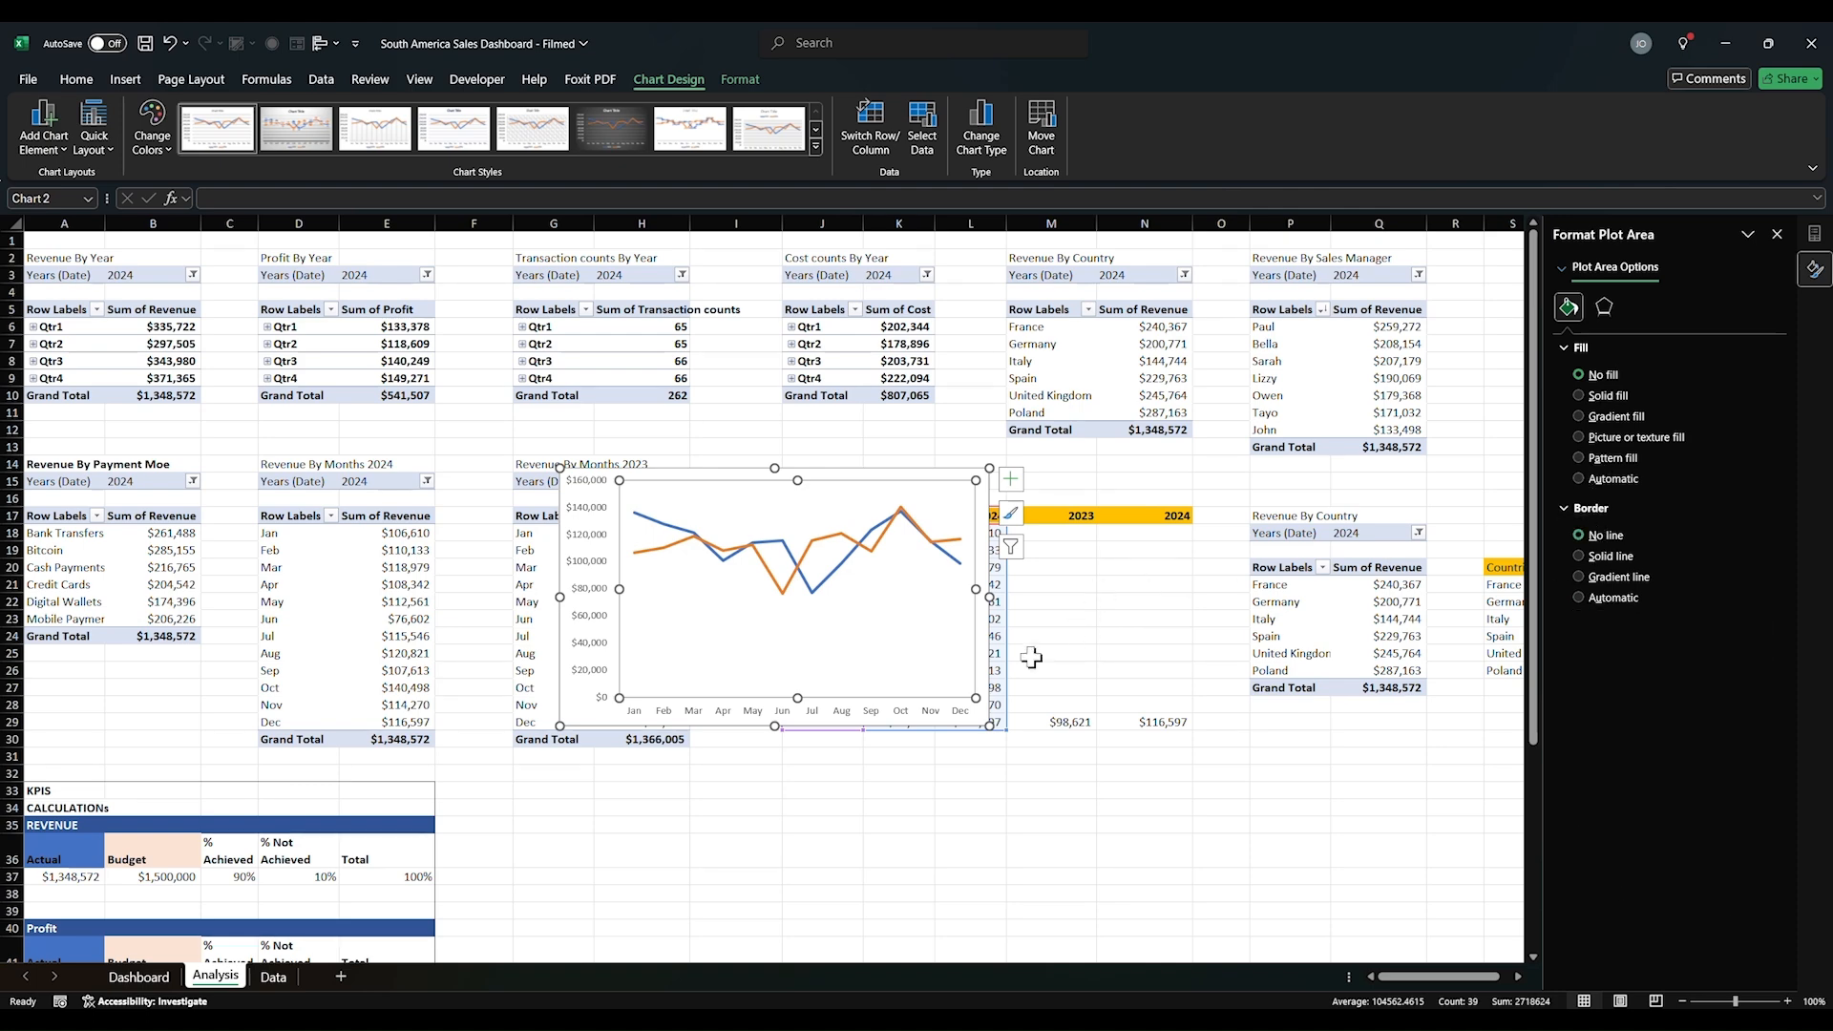
left_click(984, 659)
left_click(1603, 374)
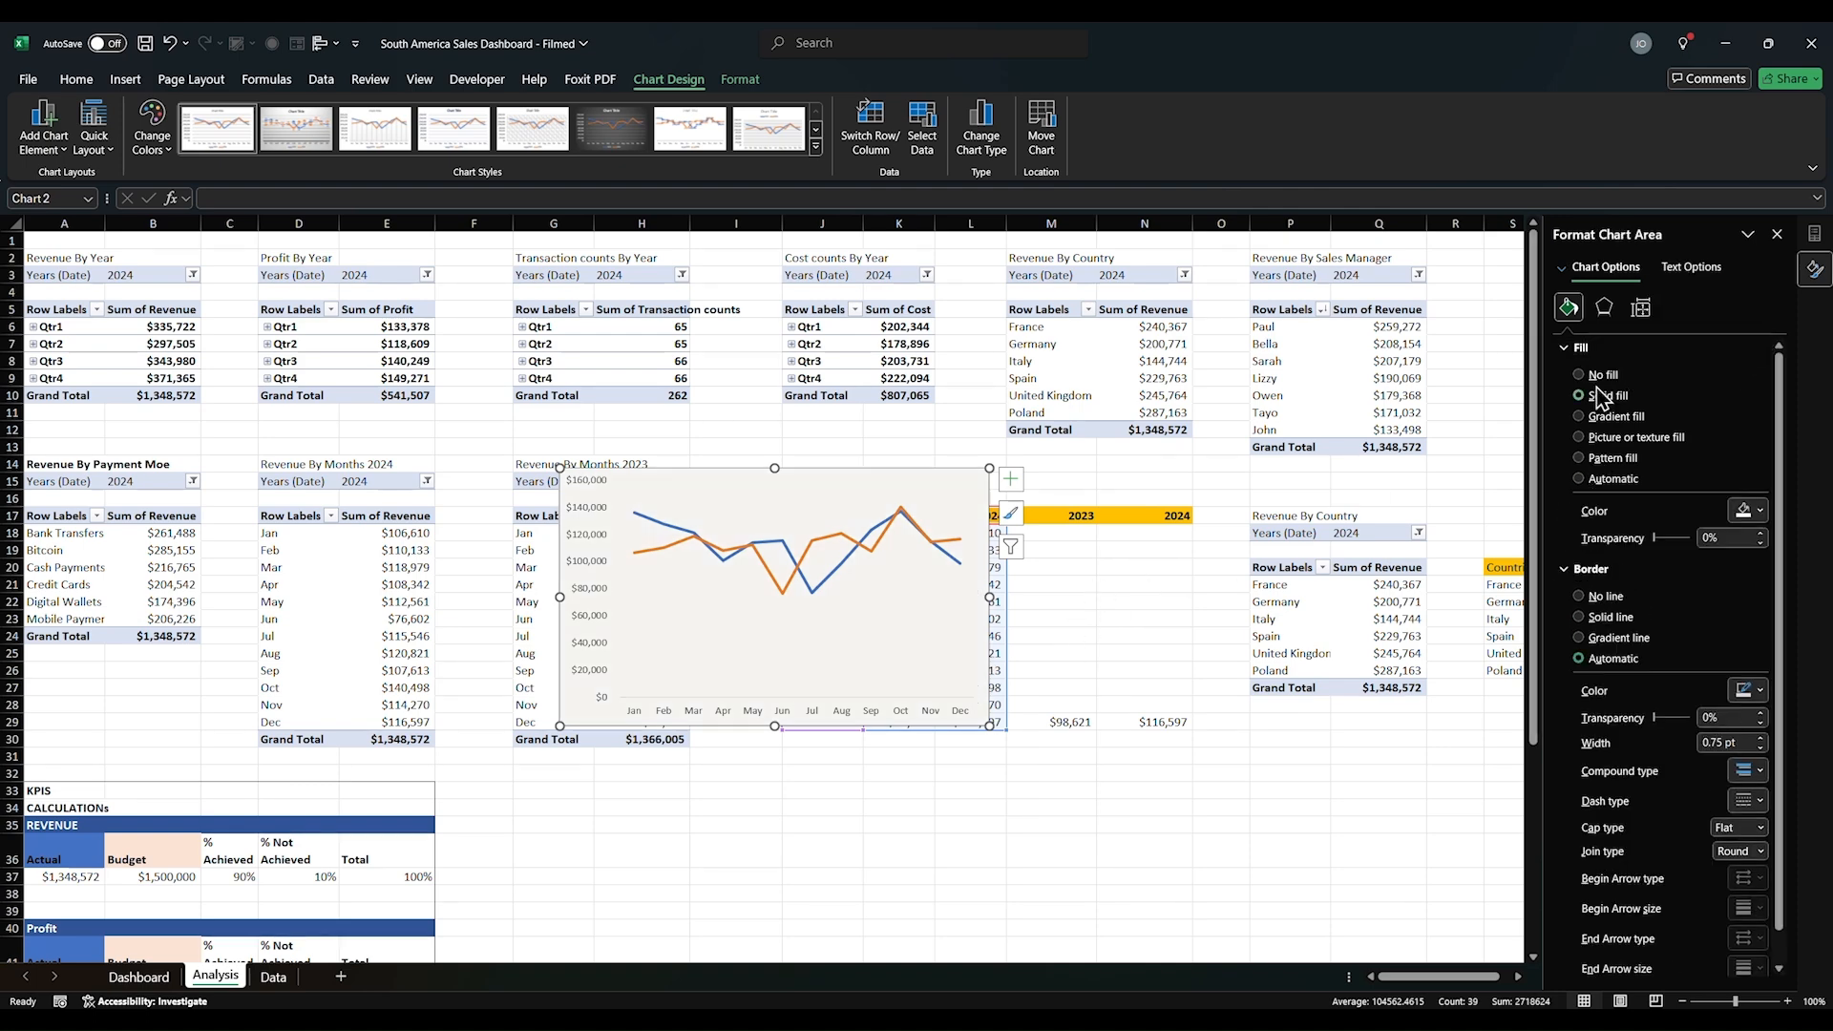
left_click(1605, 537)
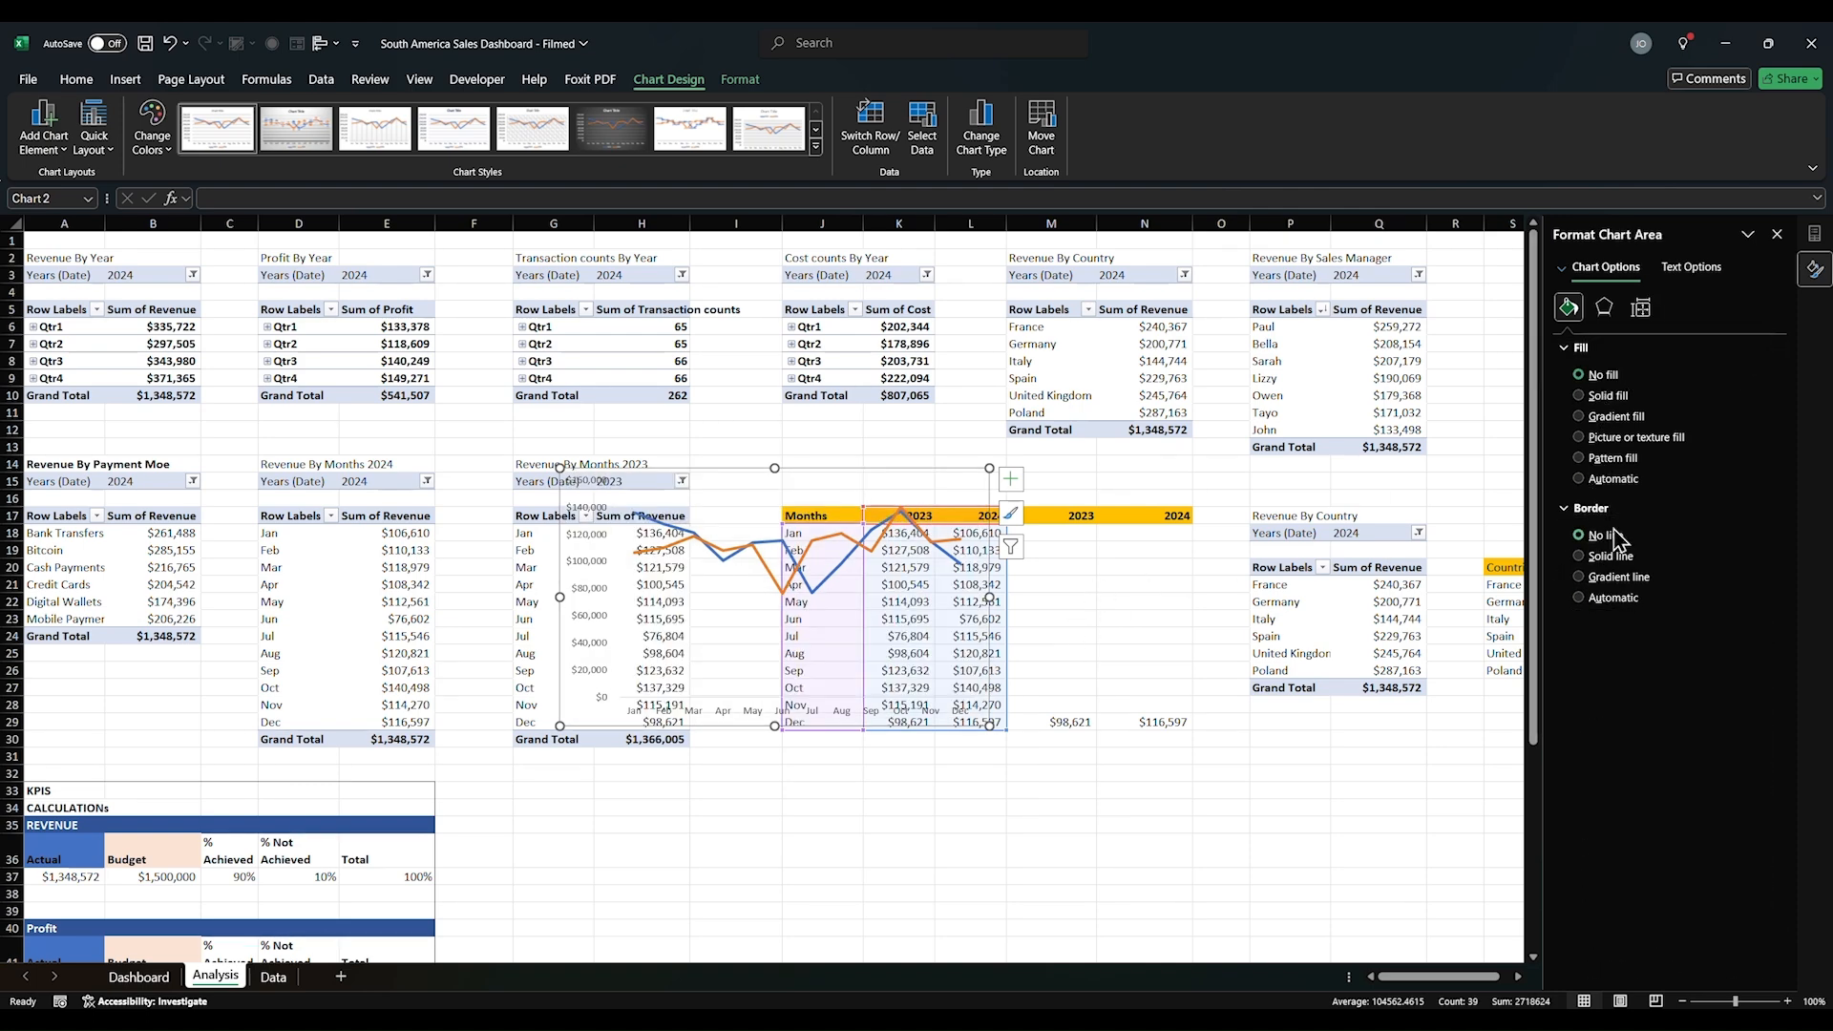
Step: Move the line chart to the Dashboard sheet and enlarge it to fill the Revenue by 2024 vs 2023 card
key("Delete")
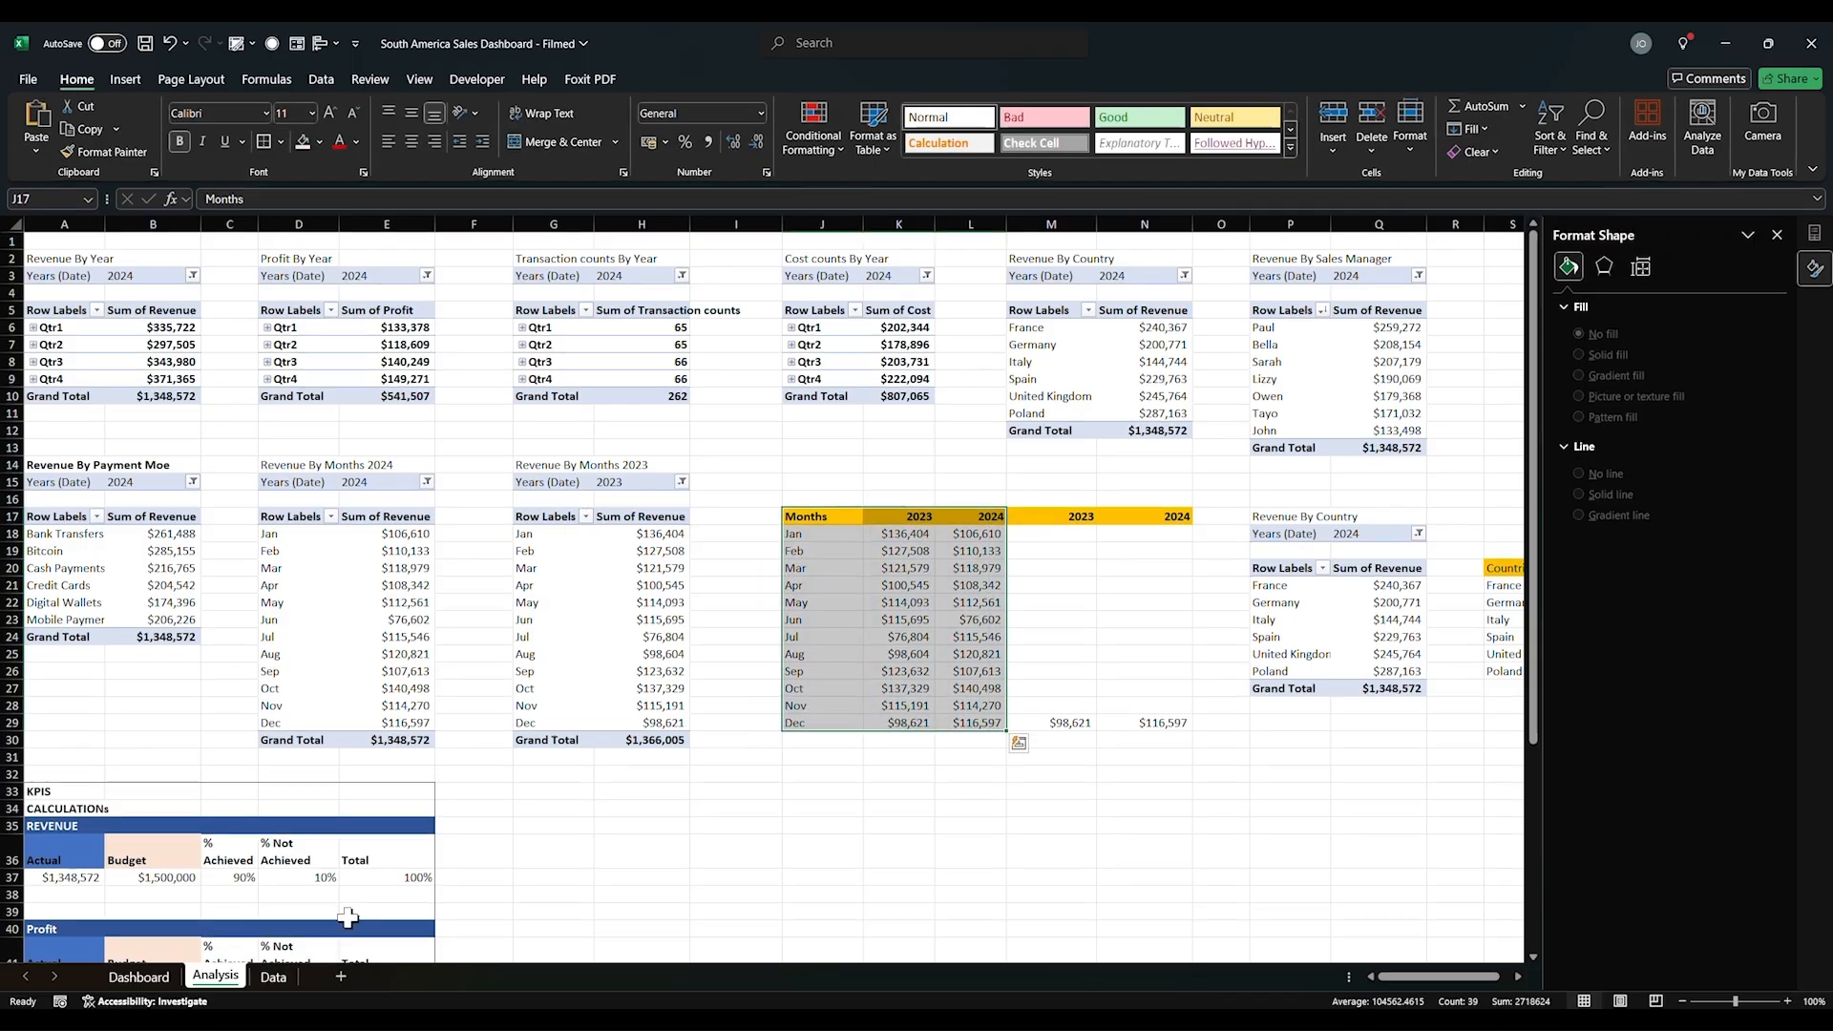
left_click(138, 976)
left_click(409, 748)
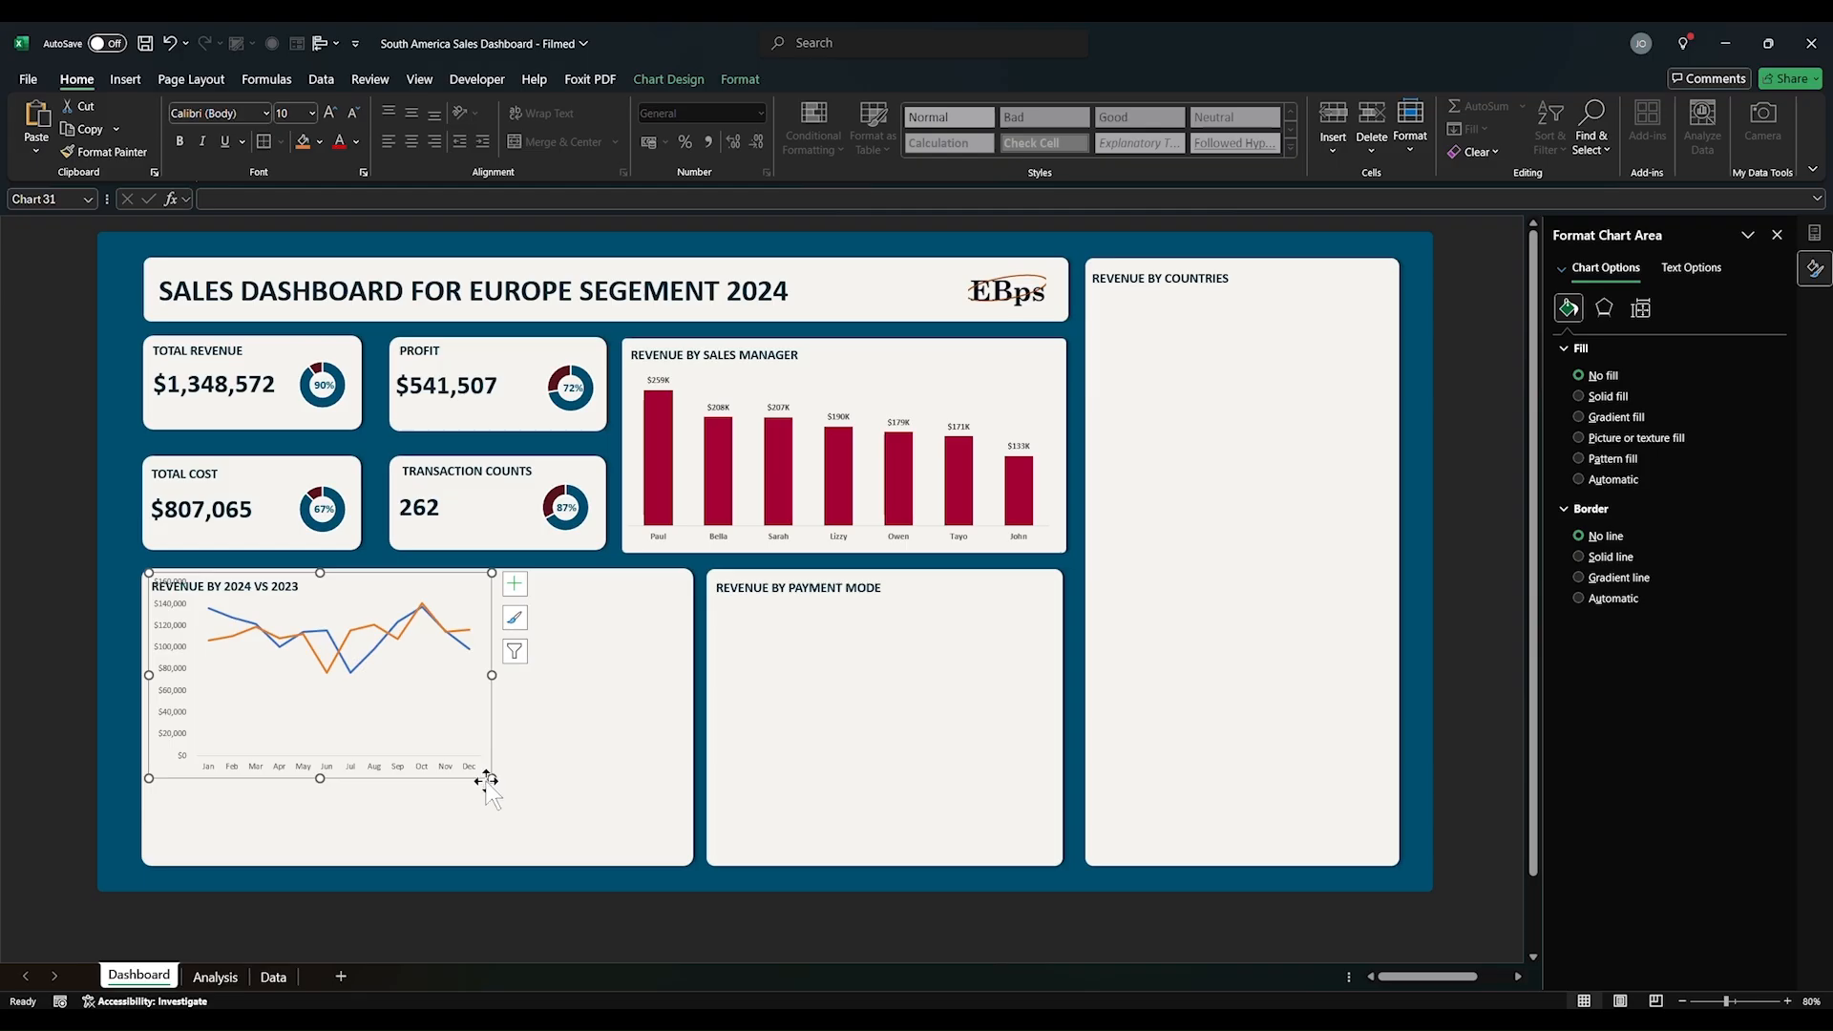
left_click_drag(491, 779, 687, 854)
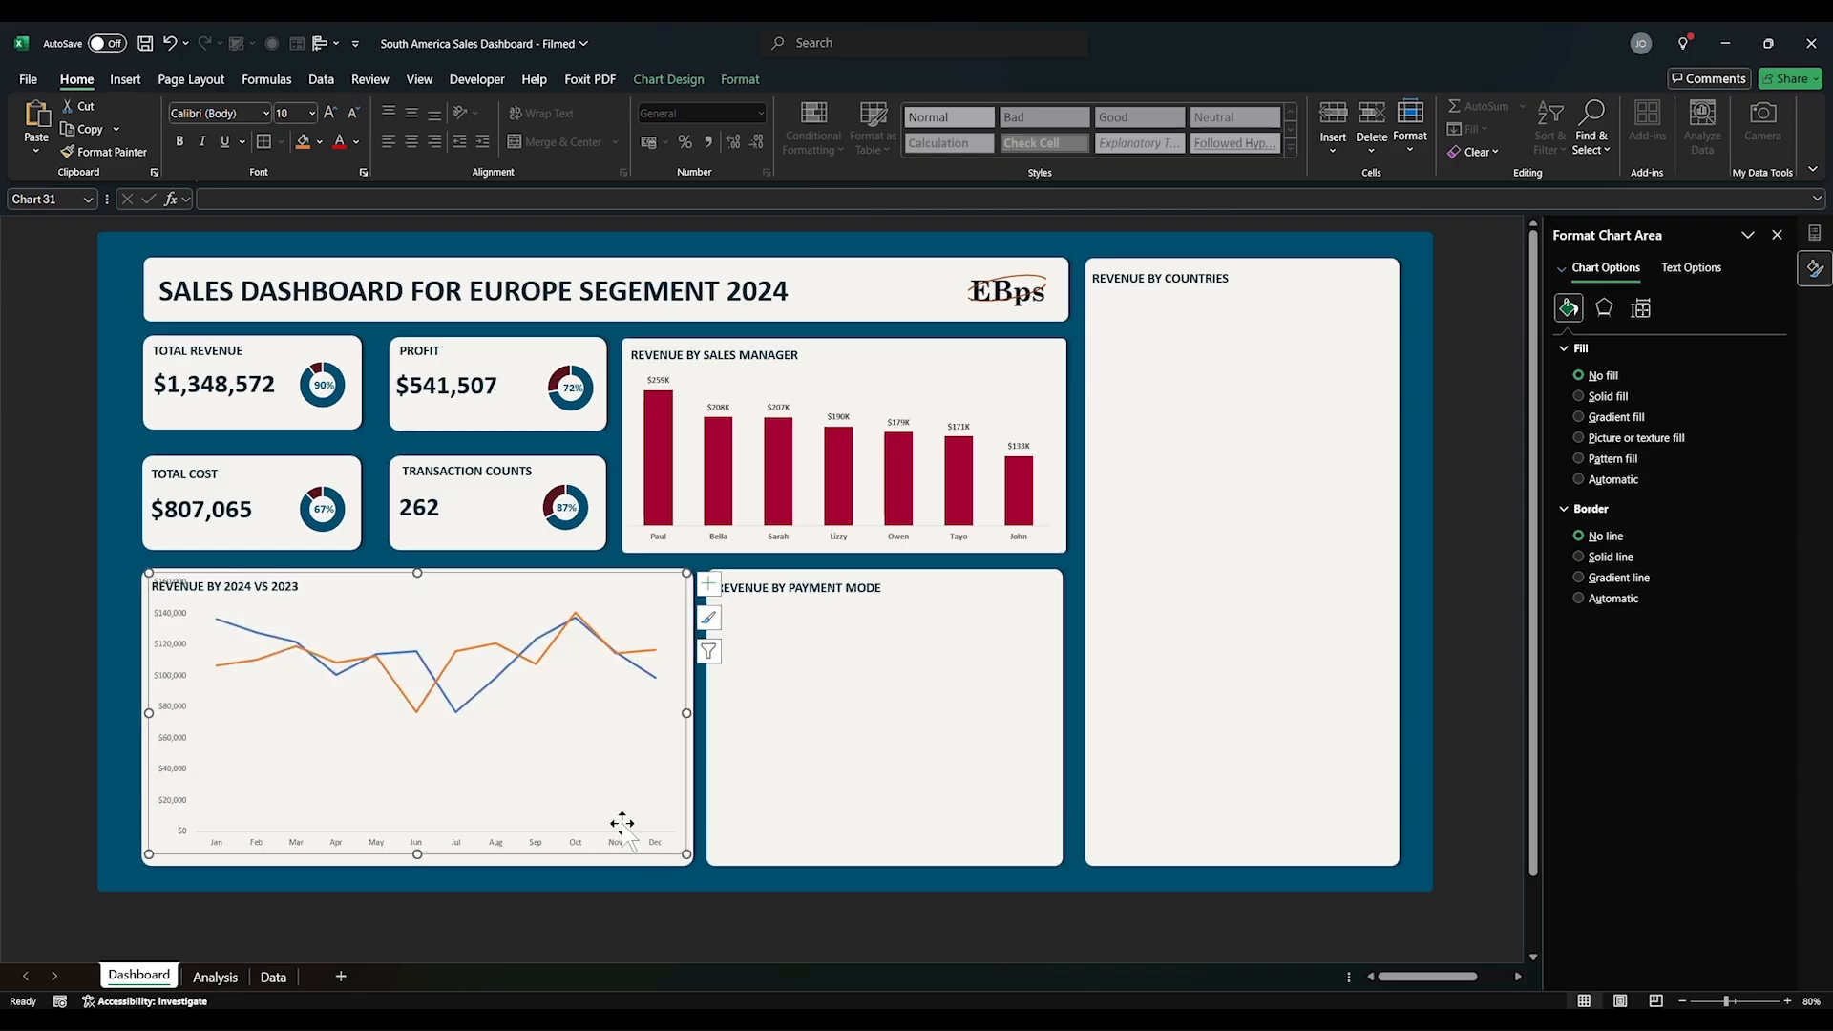
Step: Smooth the 2024 line in the revenue comparison chart and color it with the recent dark red
left_click(415, 704)
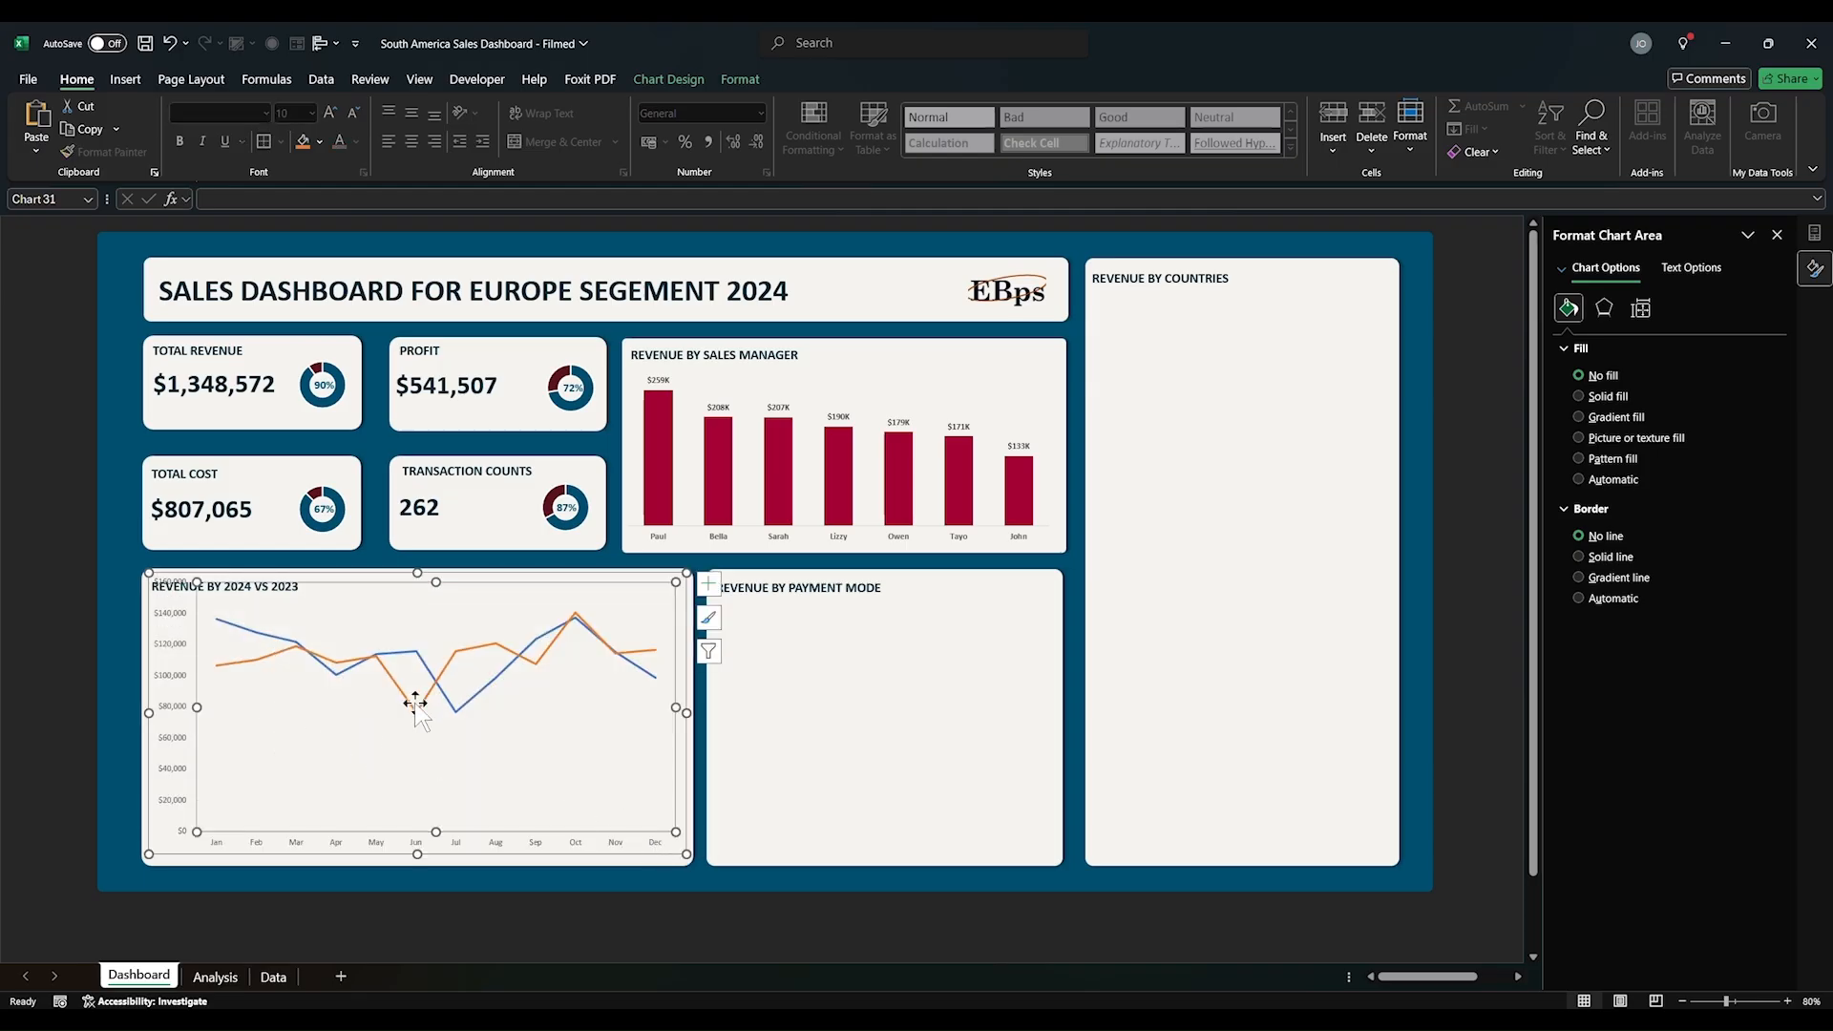
left_click(458, 652)
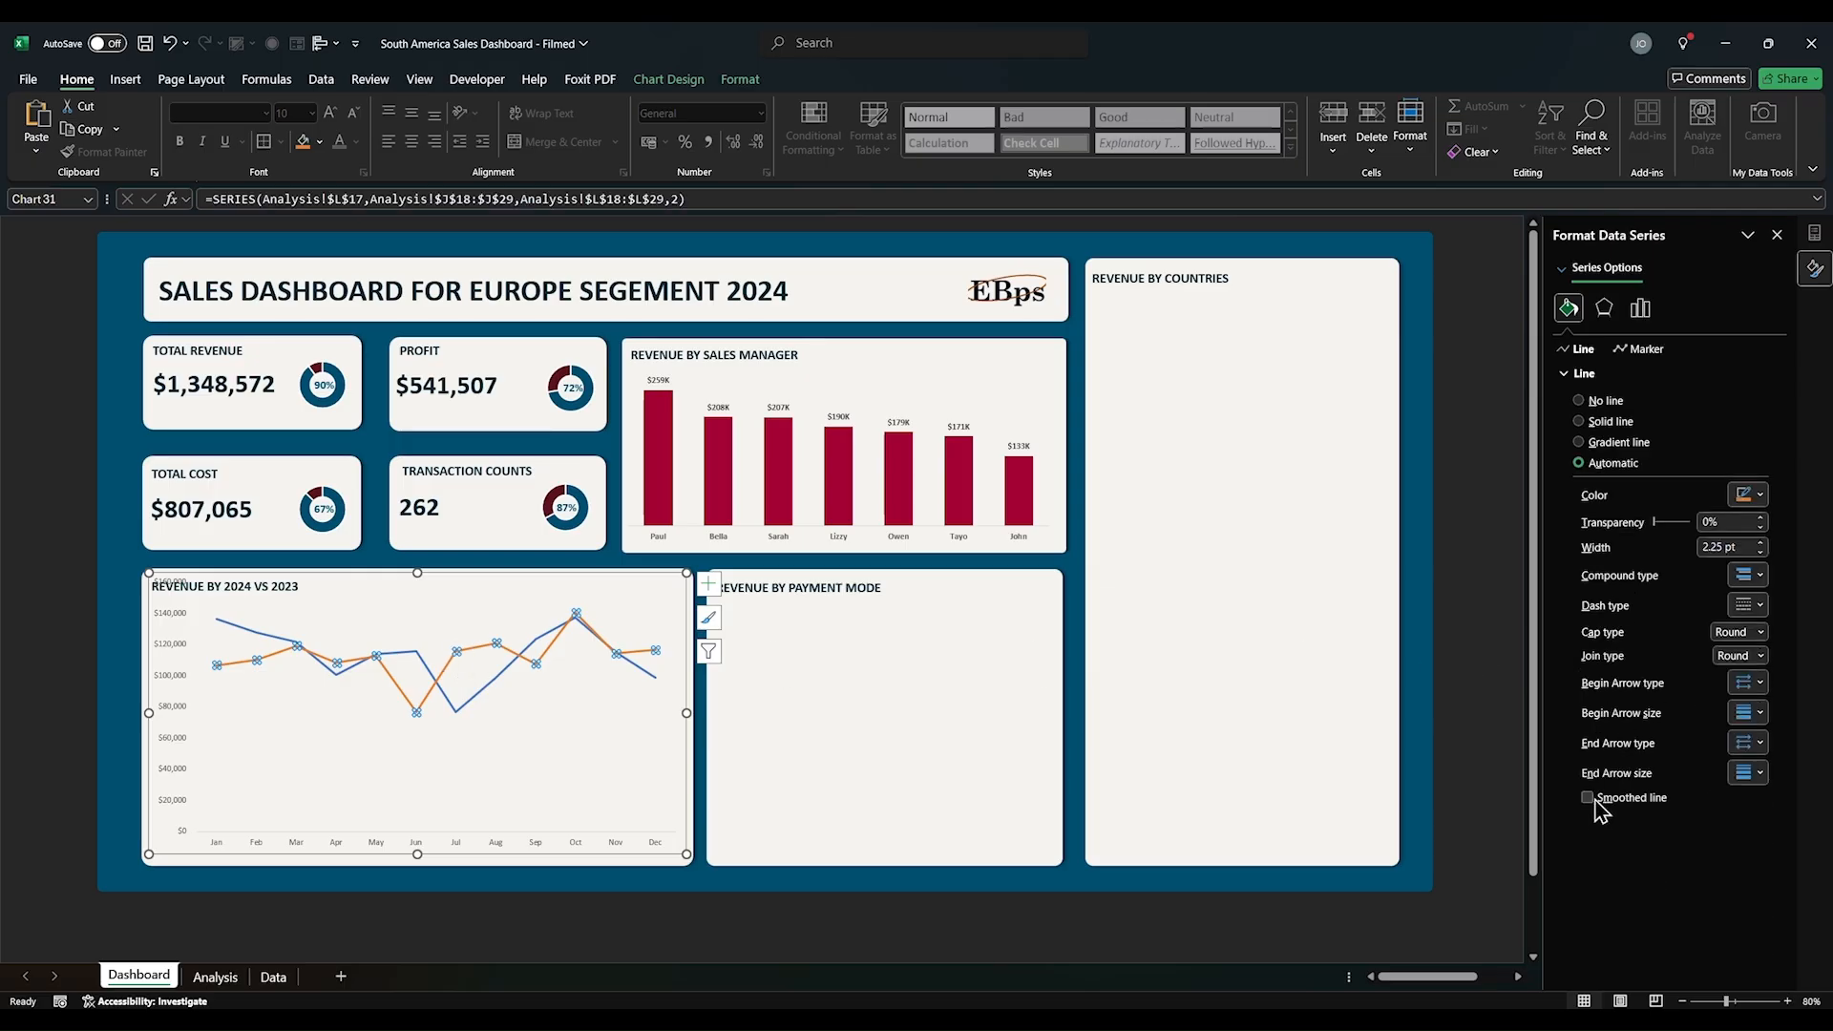
left_click(1589, 799)
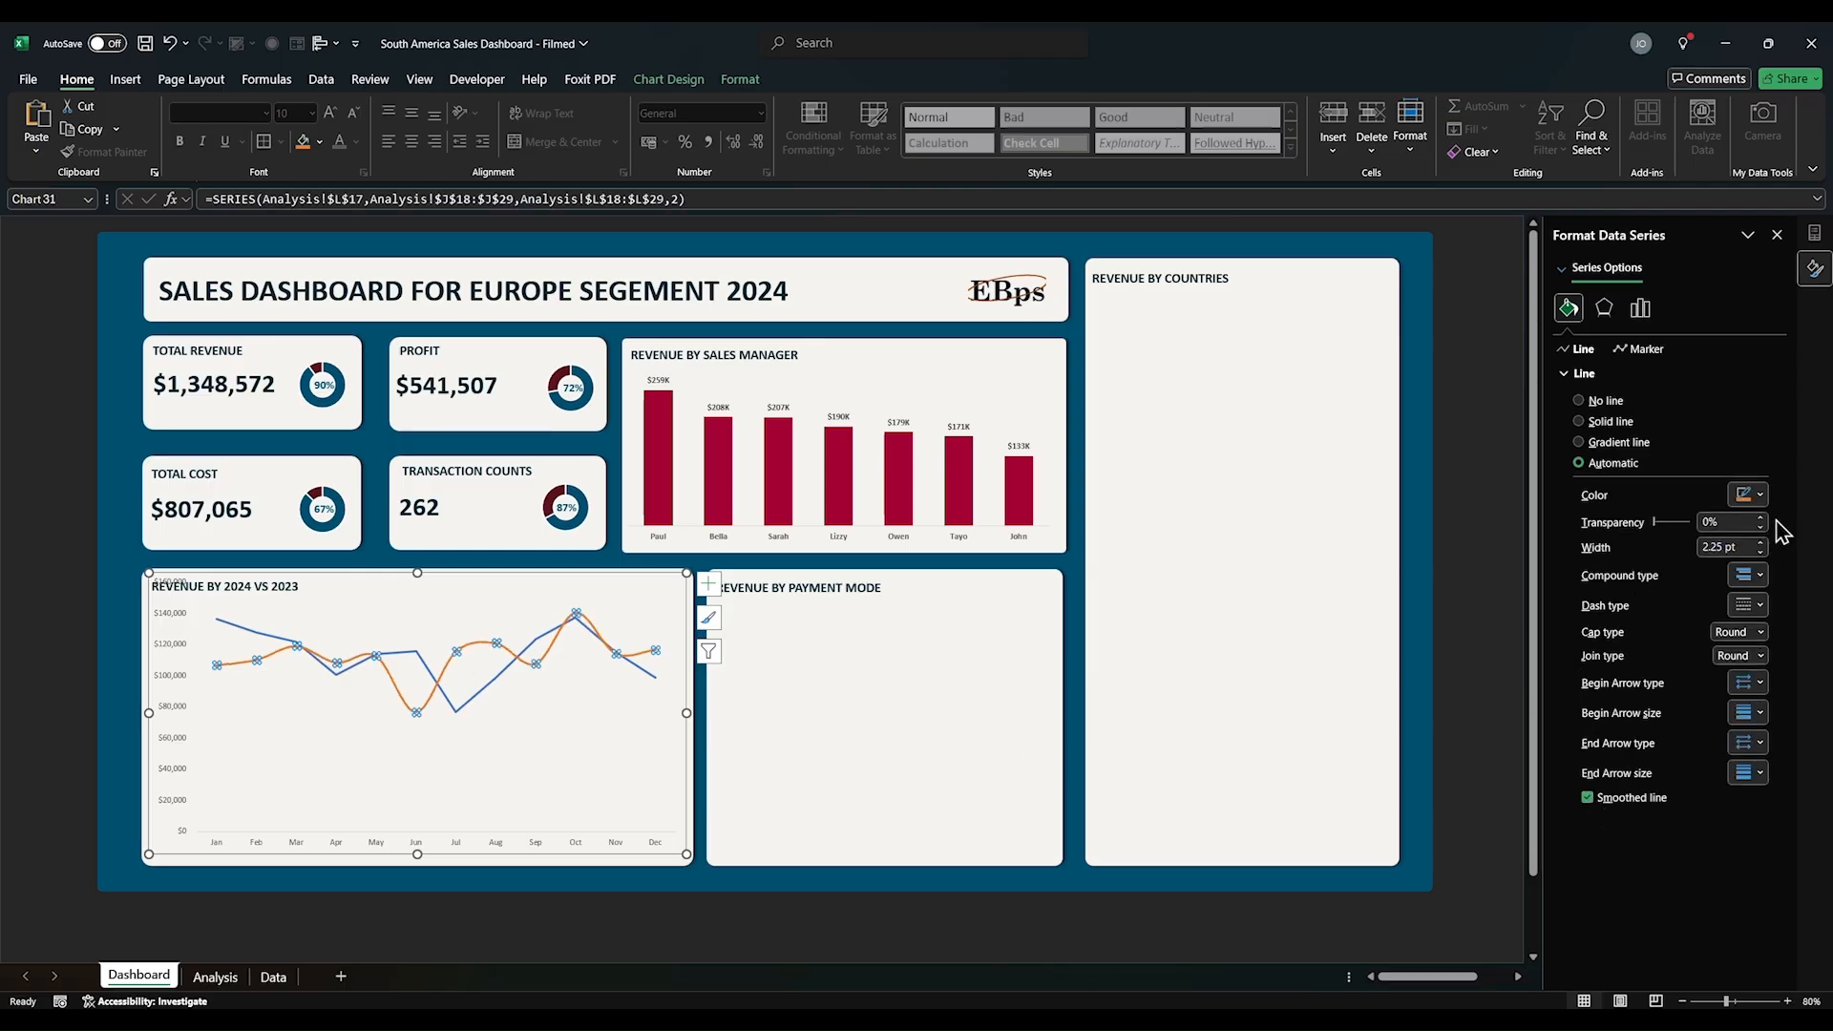
left_click(1760, 495)
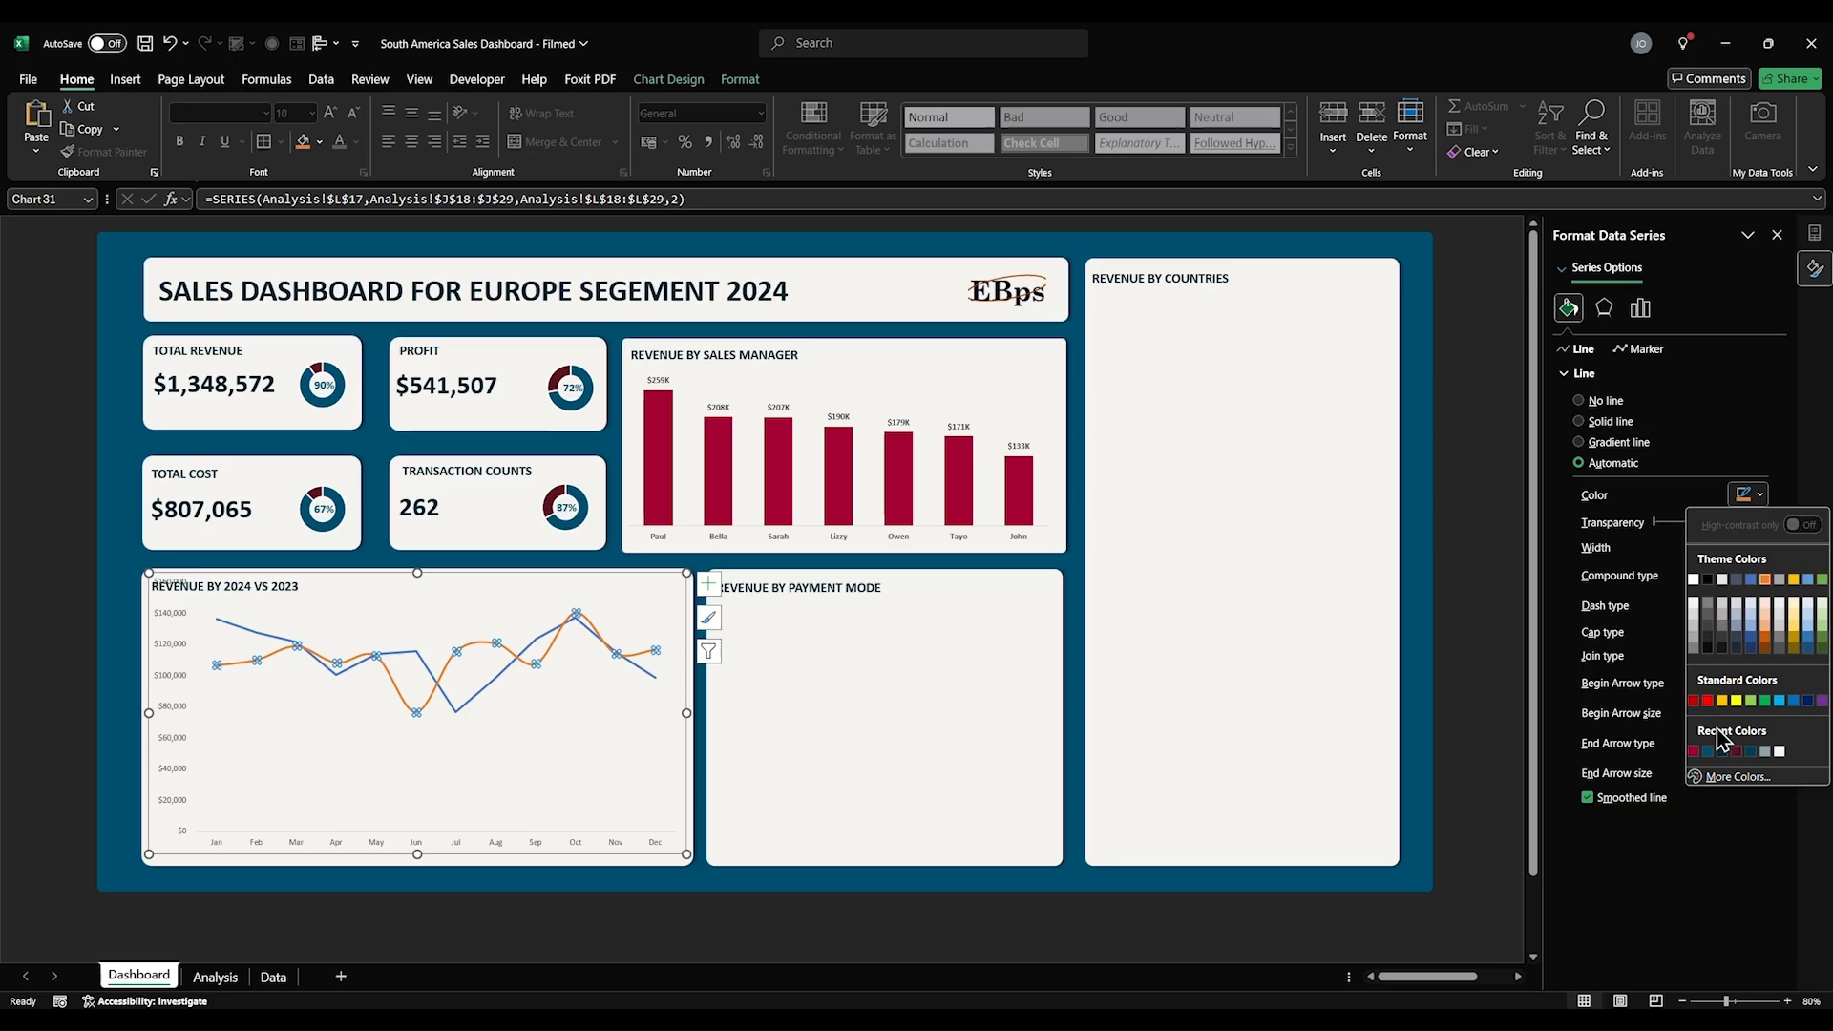
left_click(1695, 753)
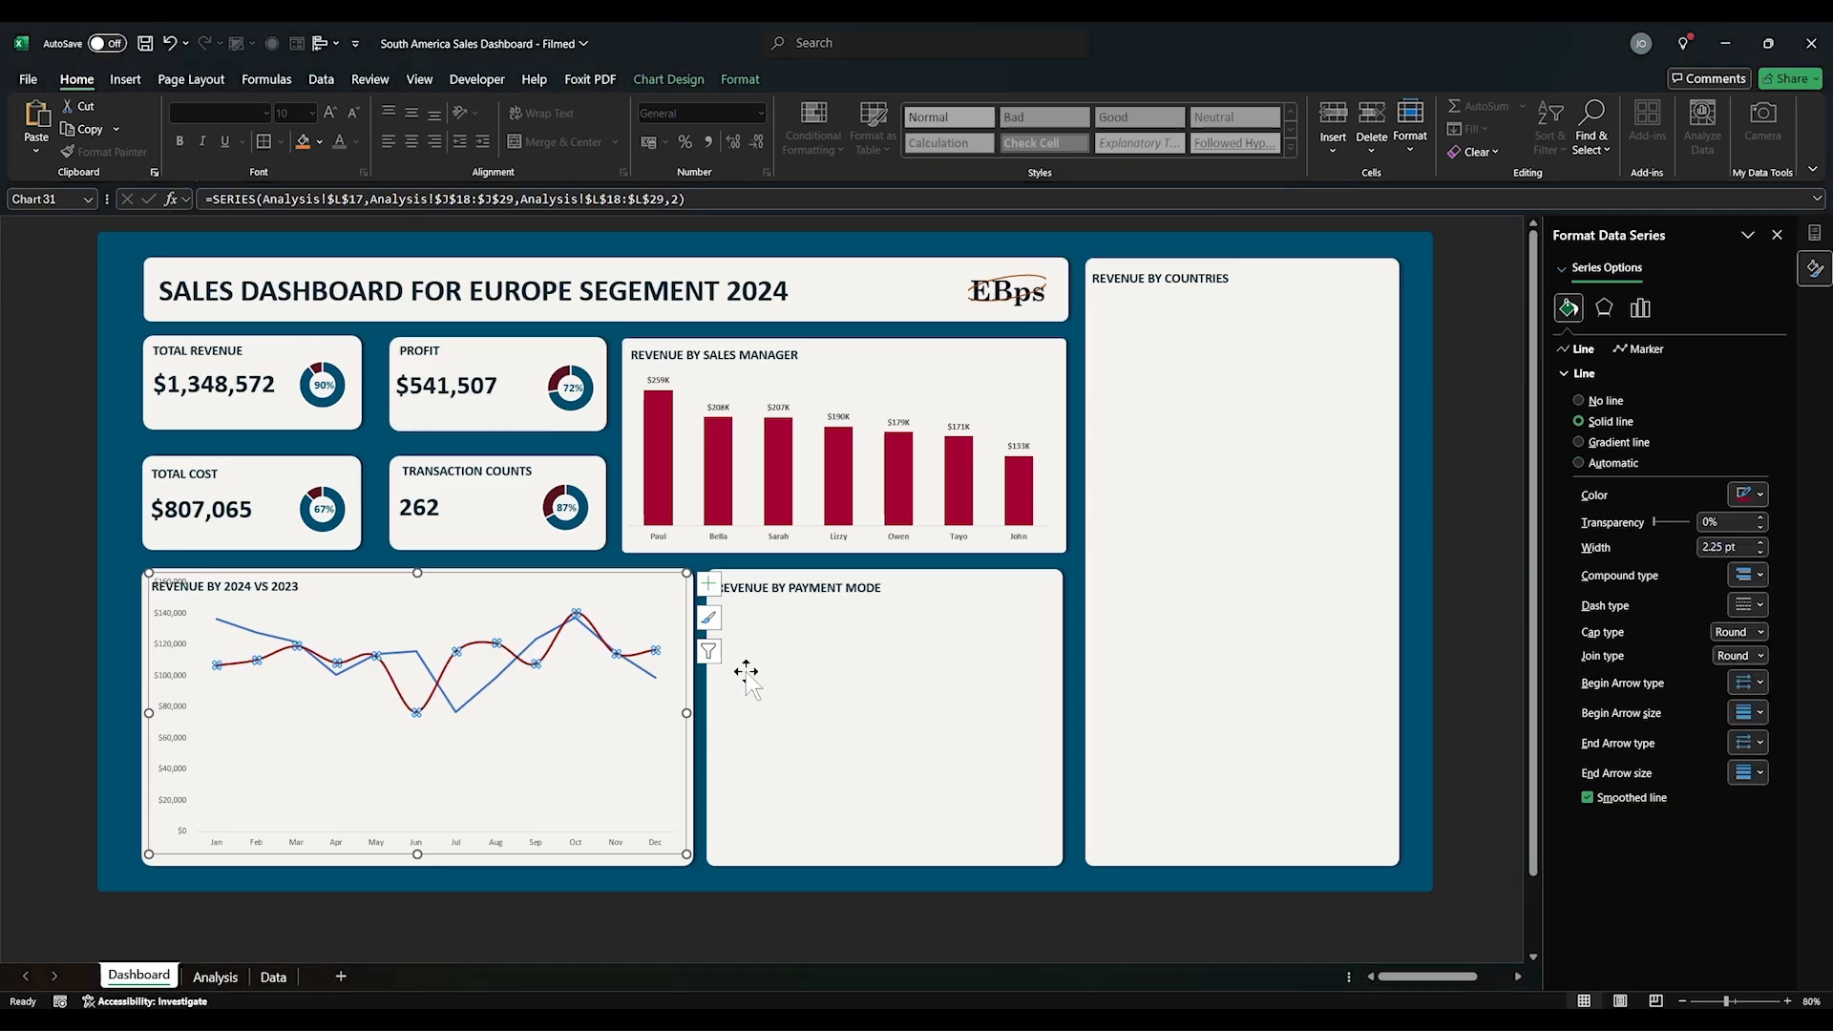
Step: Smooth the 2023 line in the revenue comparison chart and color it with the recent dark navy
left_click(650, 678)
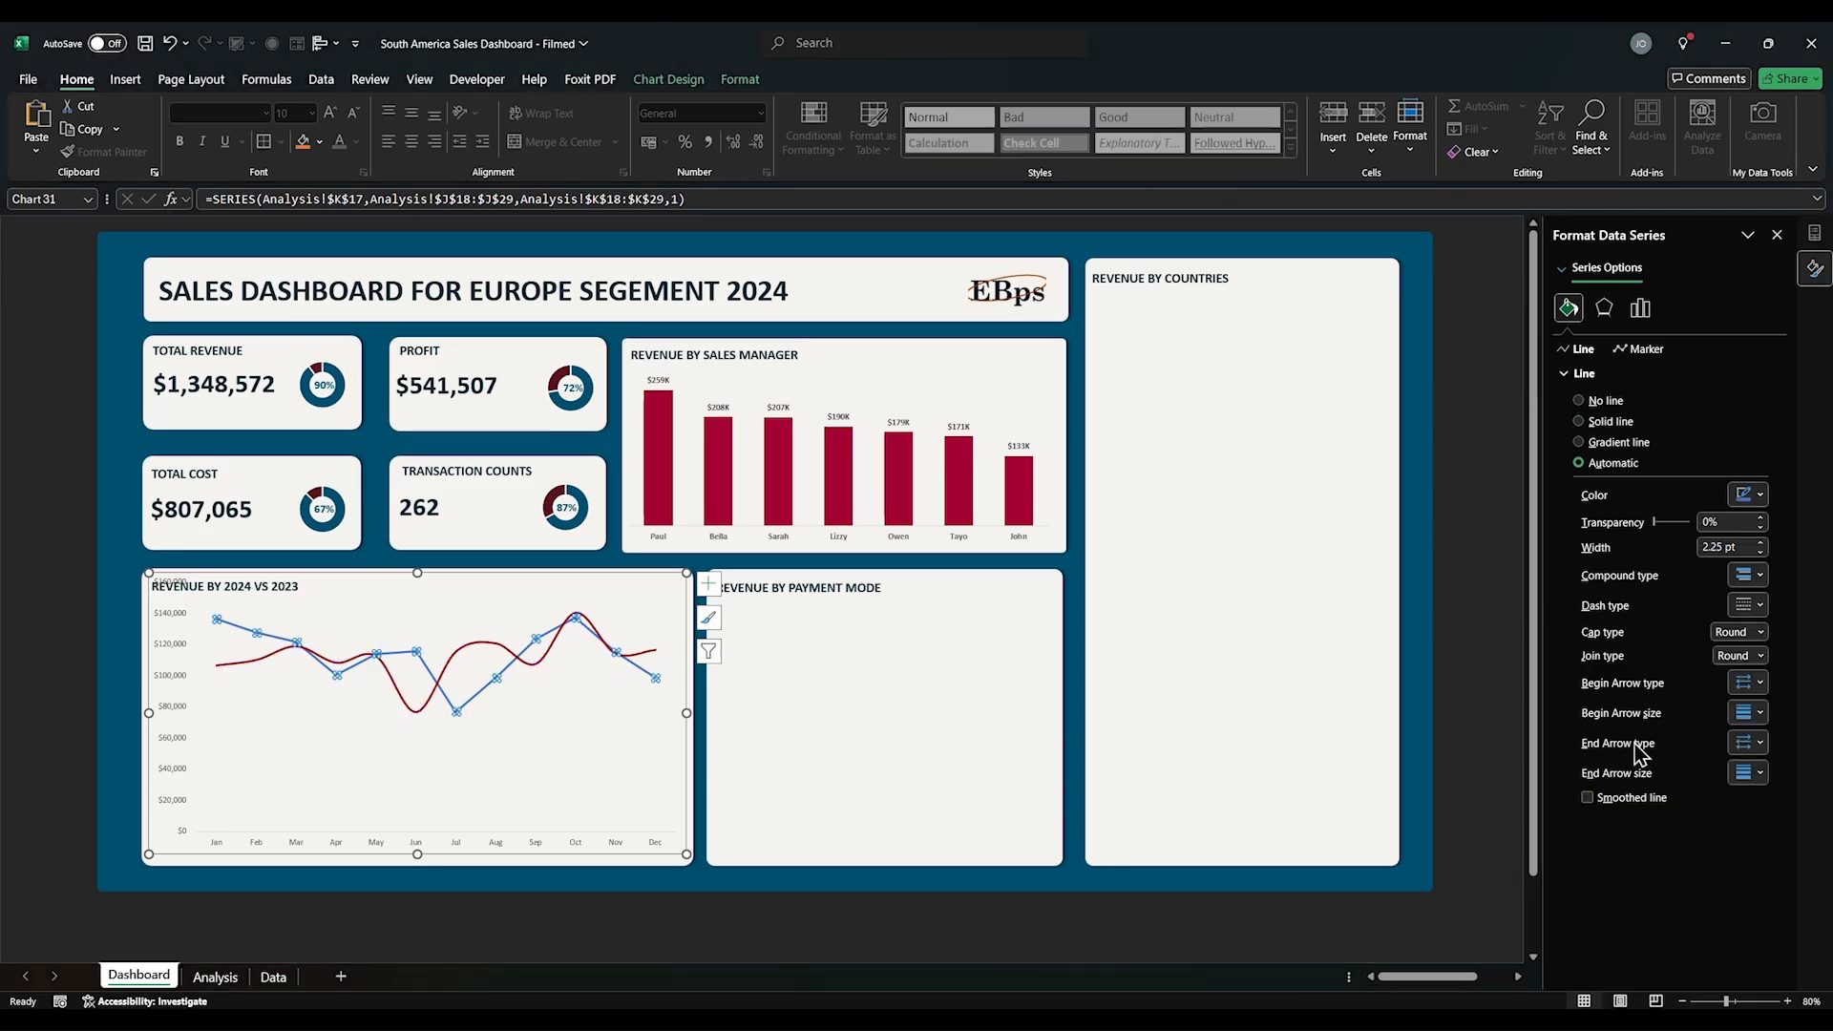
left_click(1589, 798)
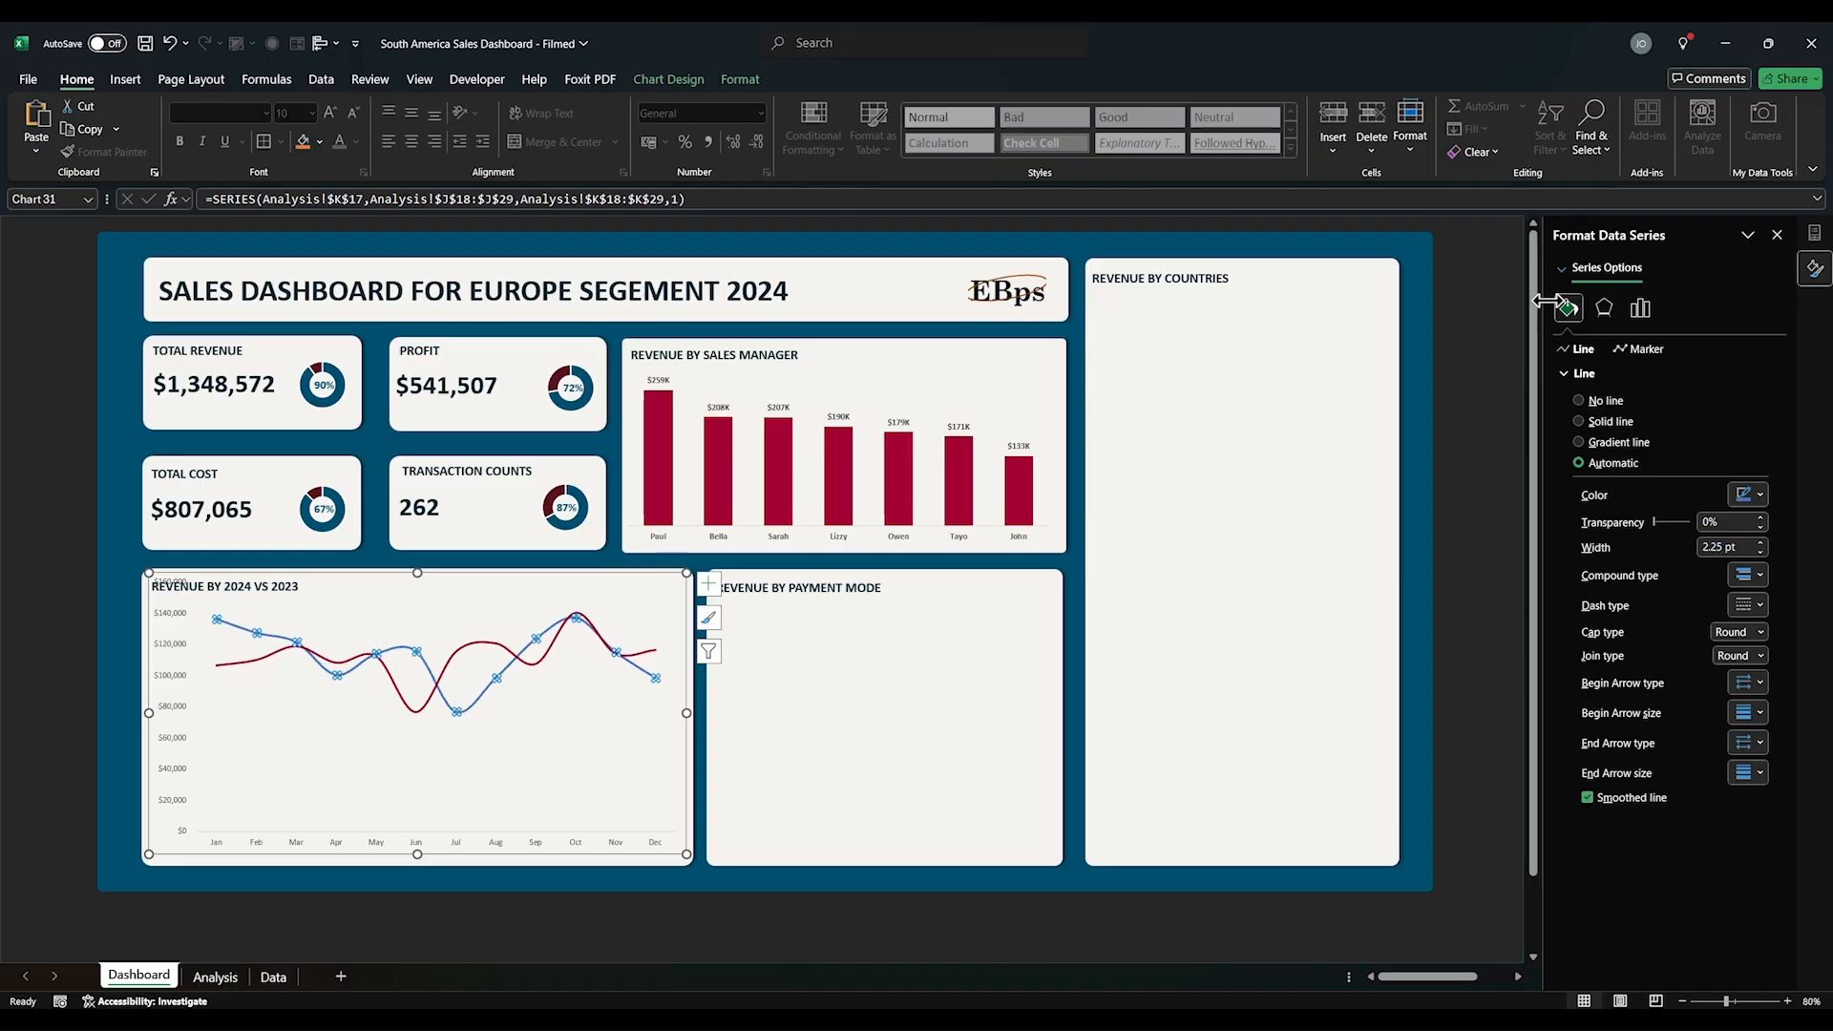
left_click(1761, 495)
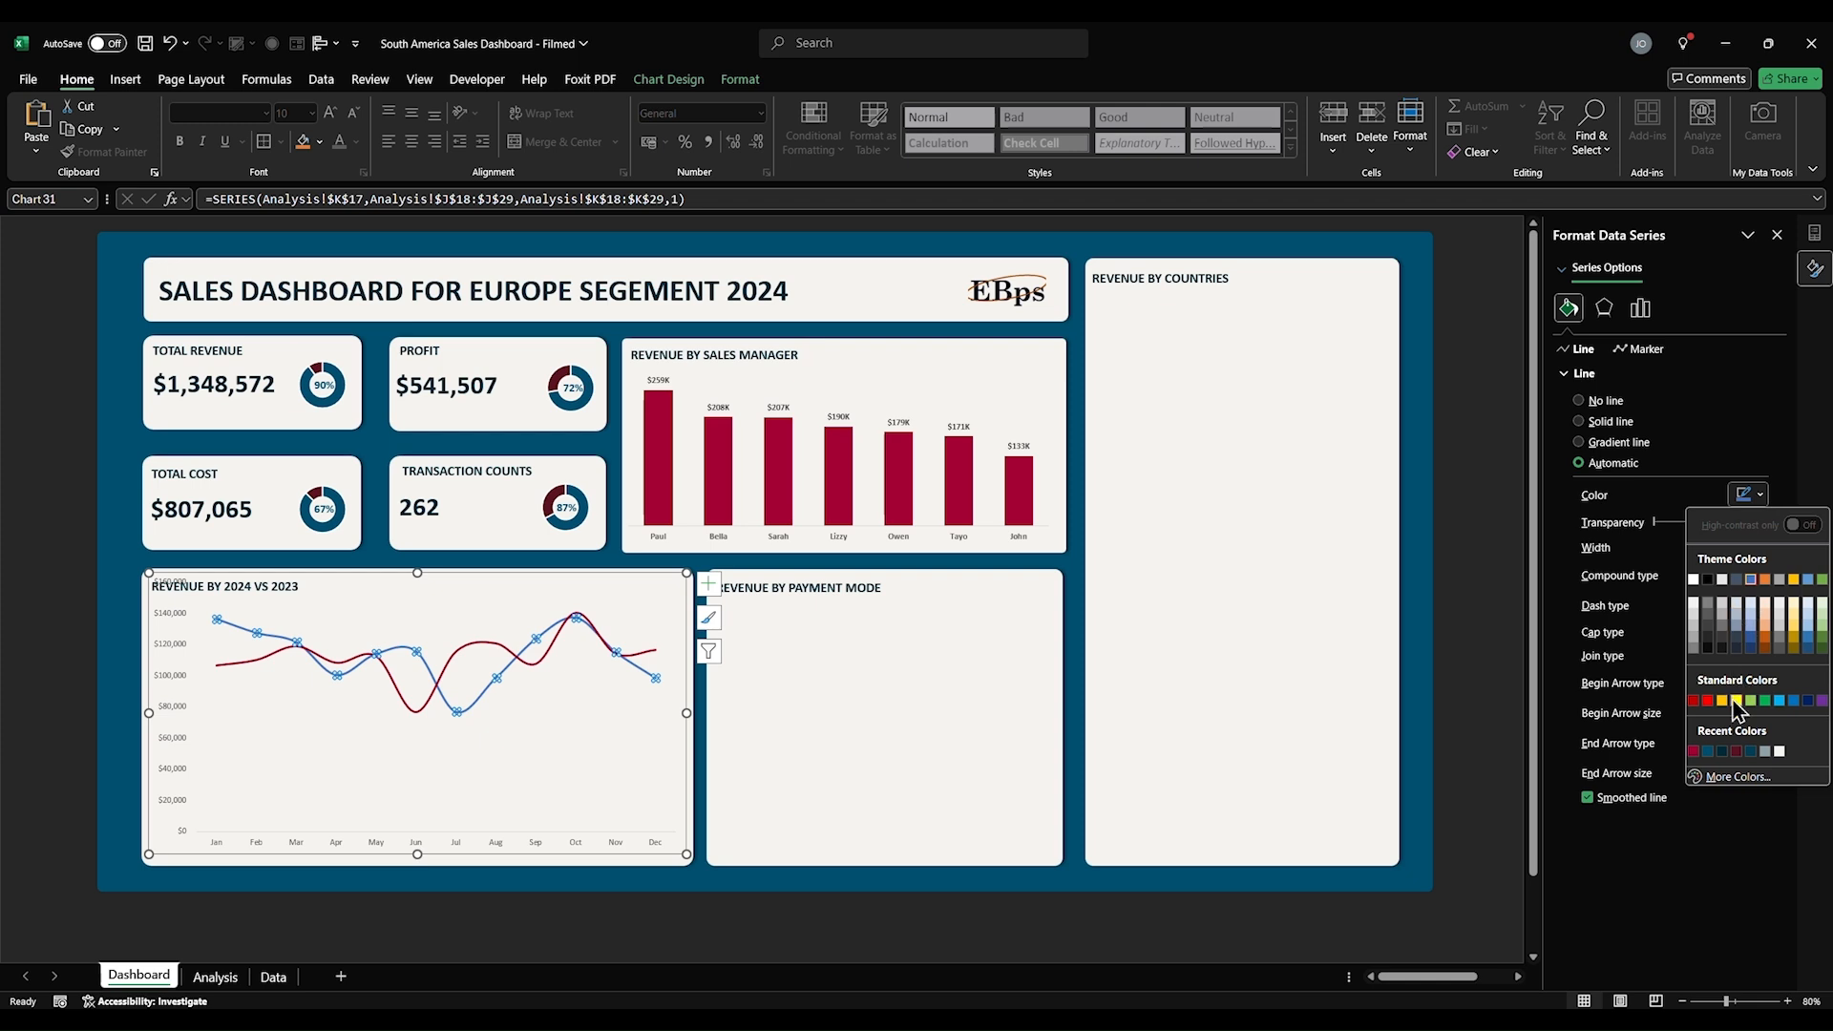
left_click(1724, 751)
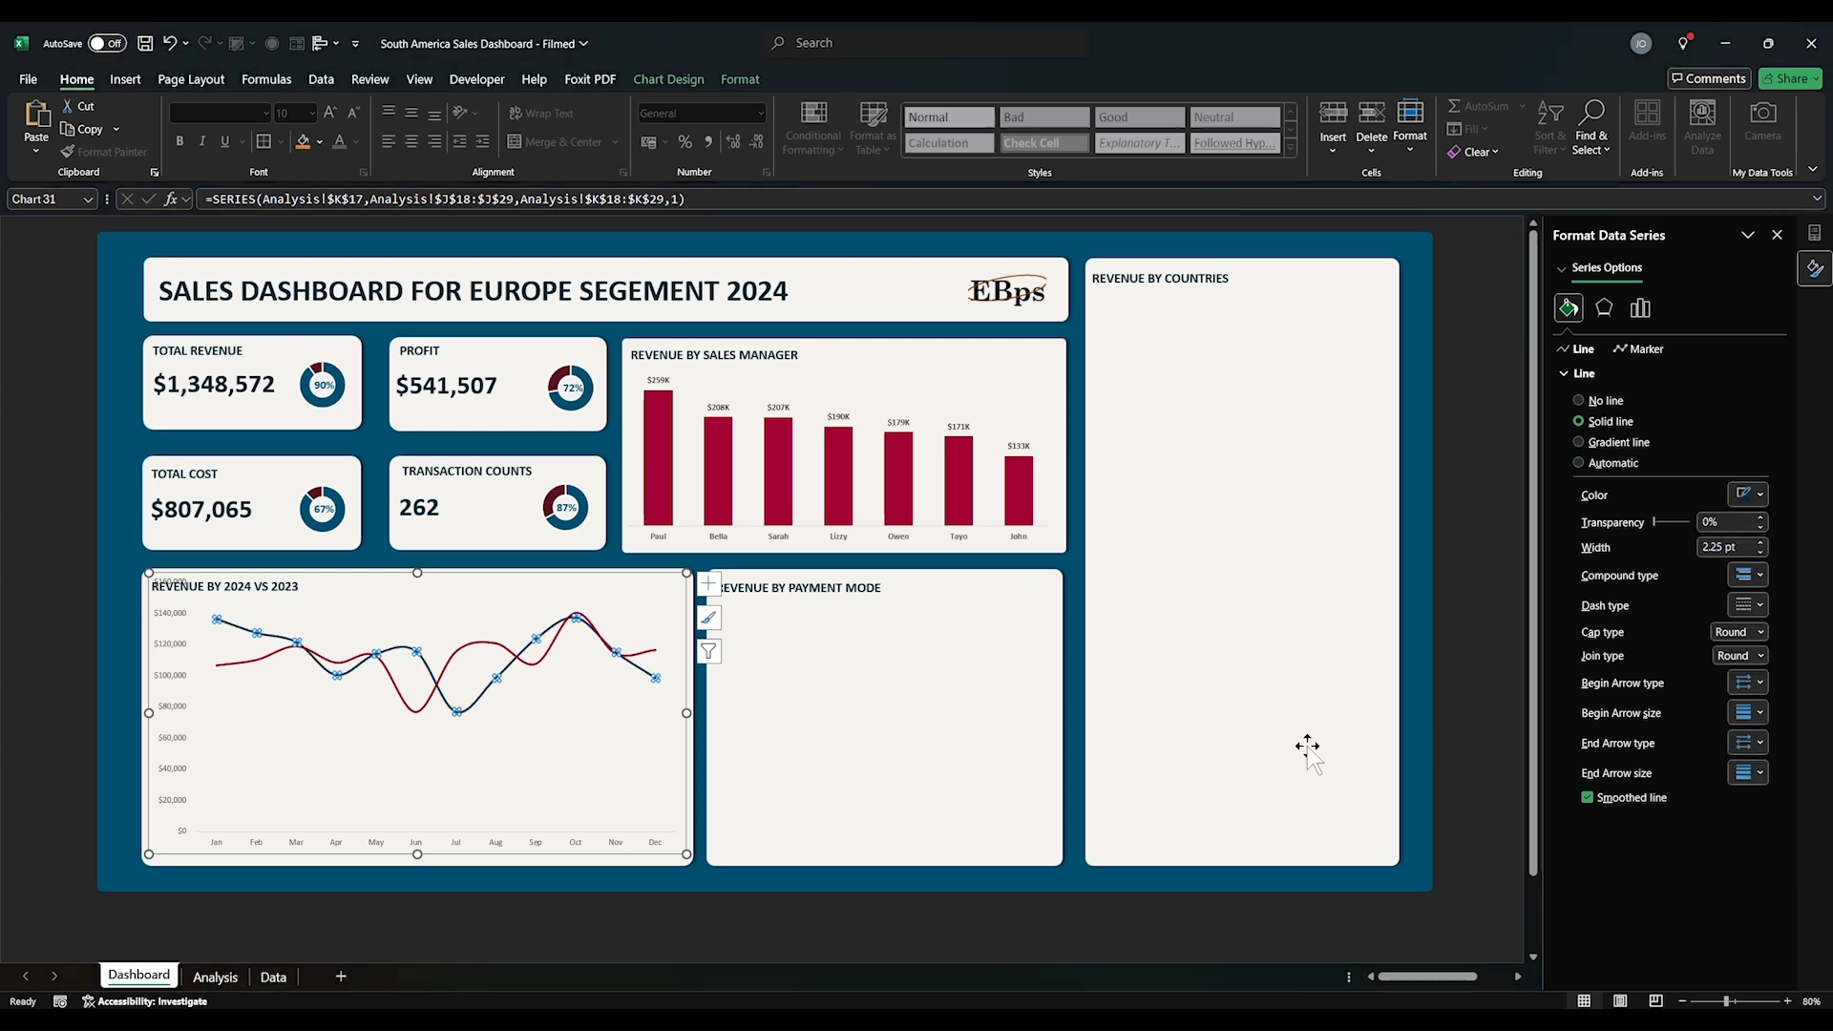
Step: Add a 2023 series to the revenue line chart's data, named from Analysis cell M17 with values from column M
left_click(508, 772)
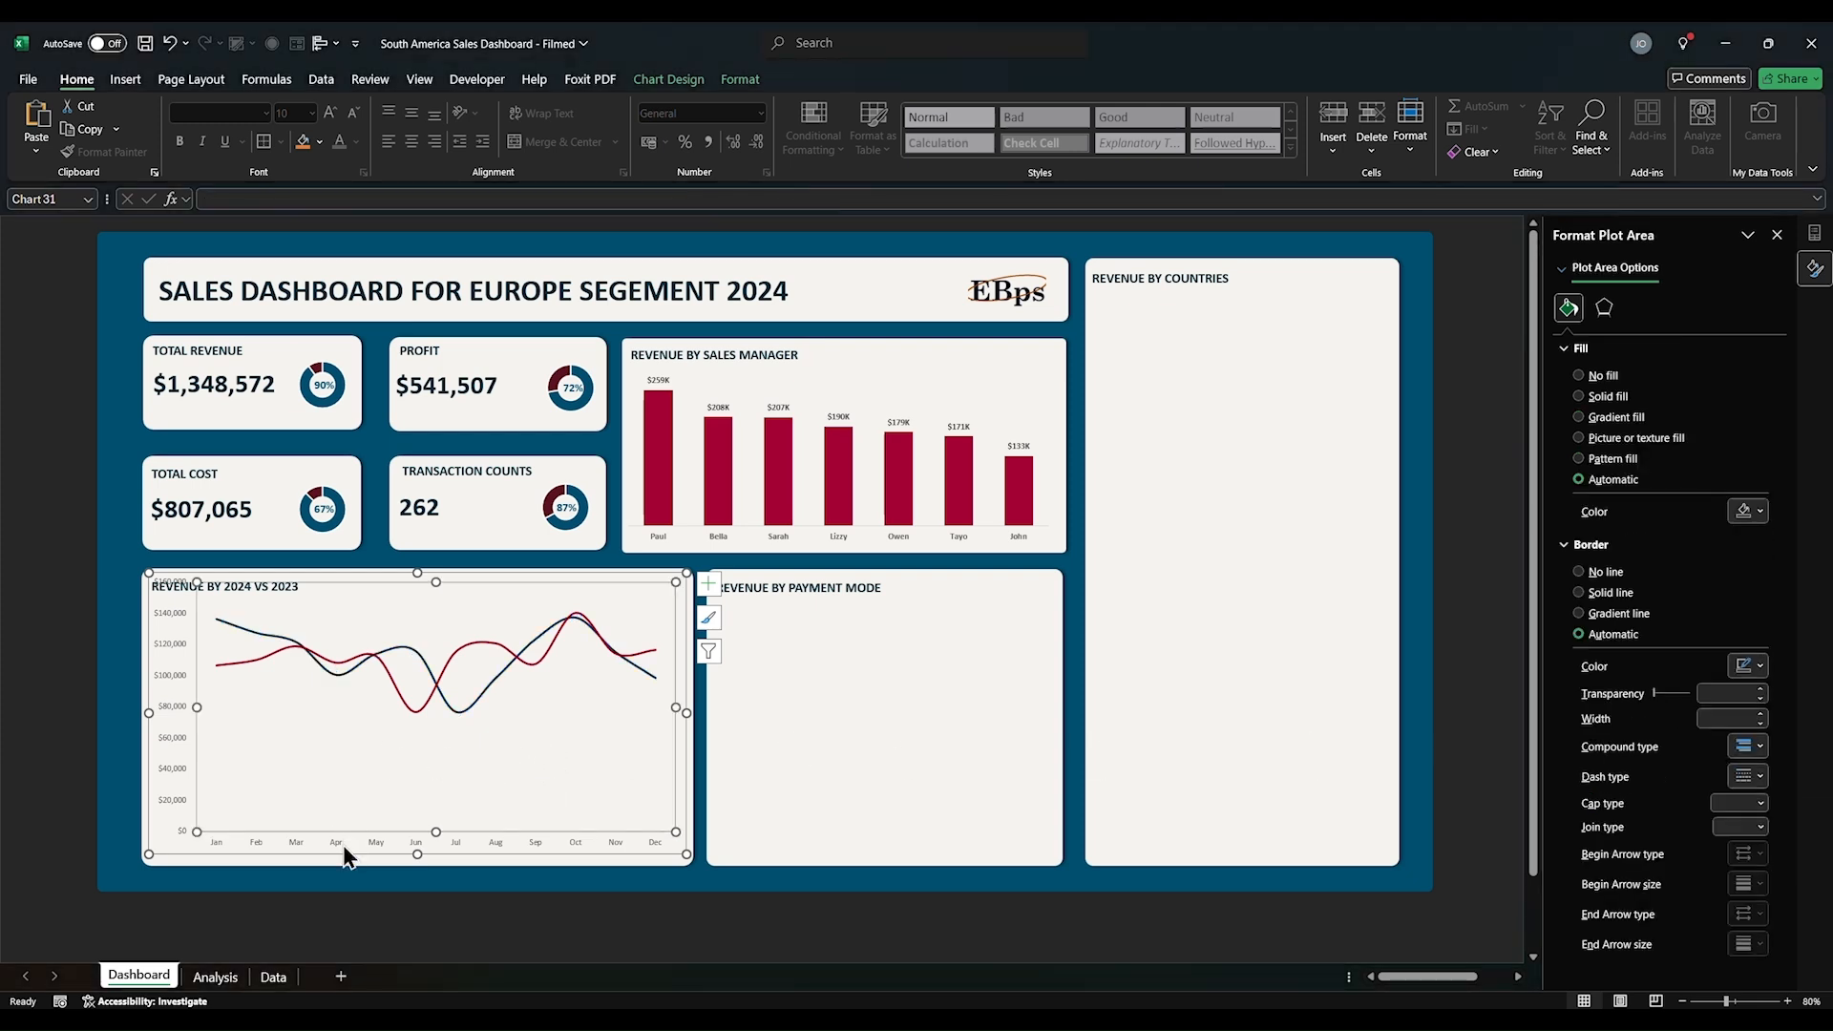
left_click(342, 845)
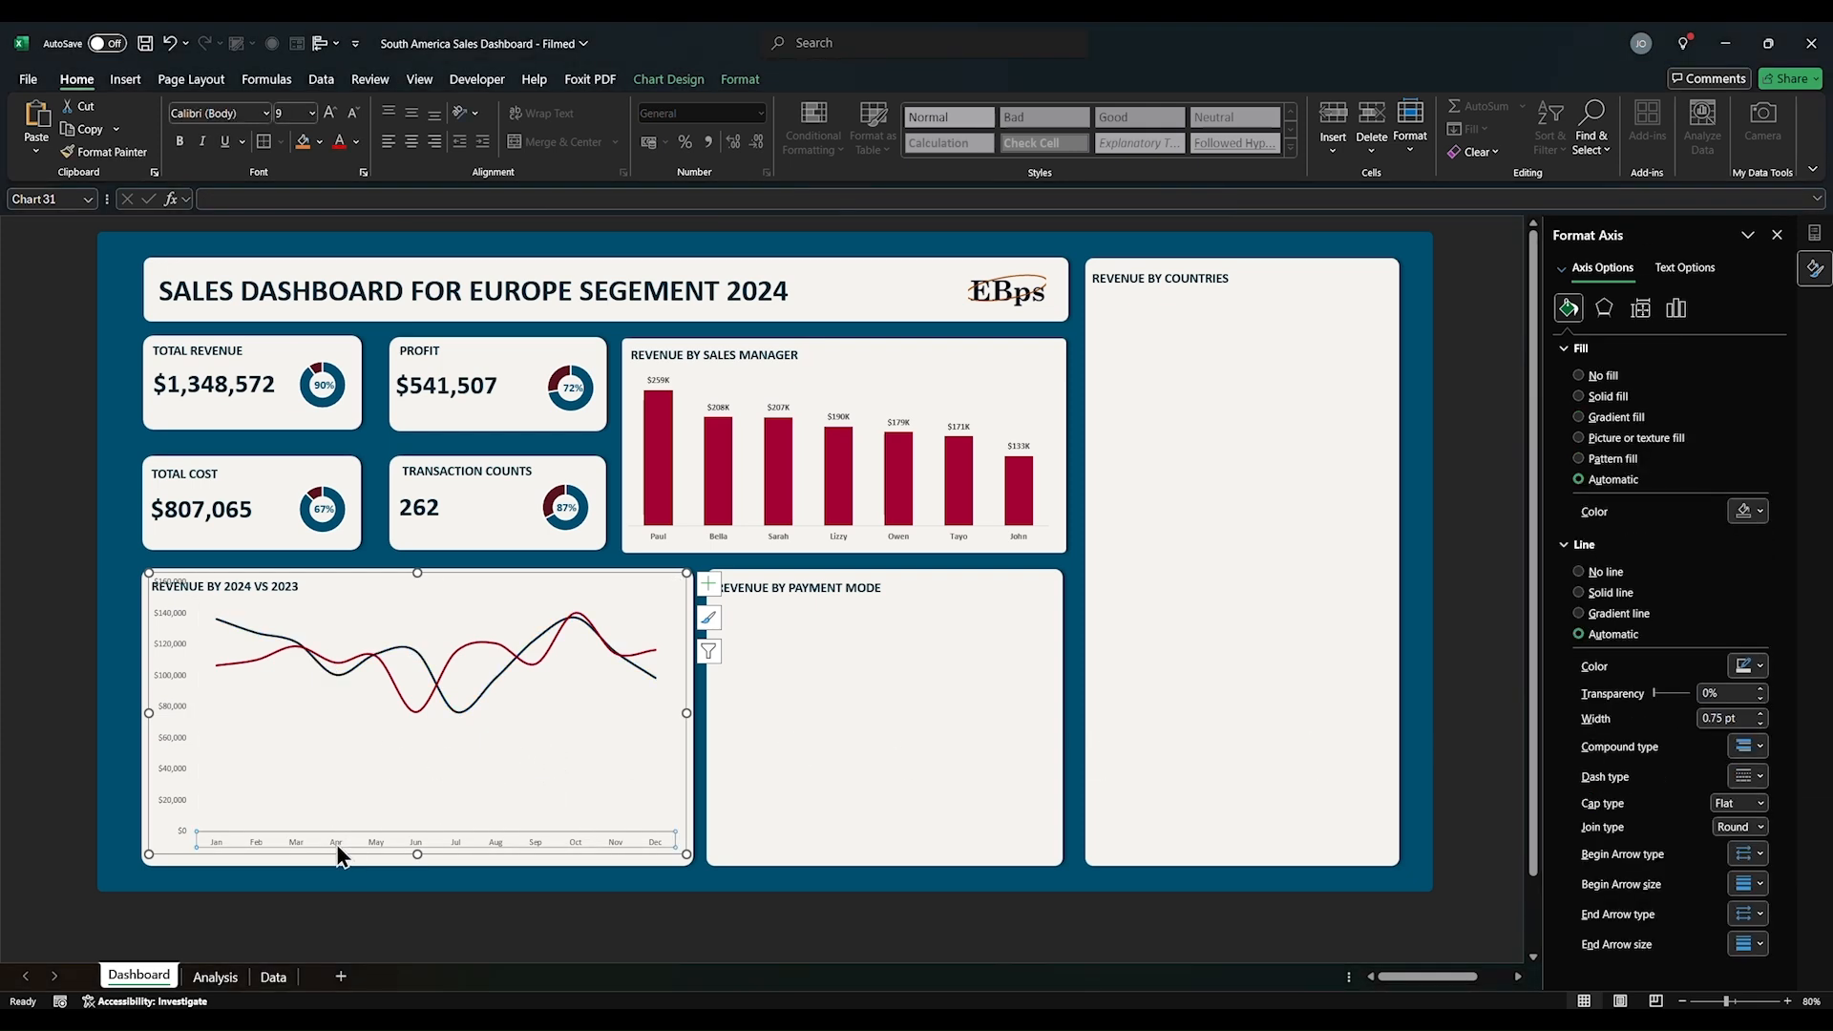
right_click(420, 691)
left_click(482, 810)
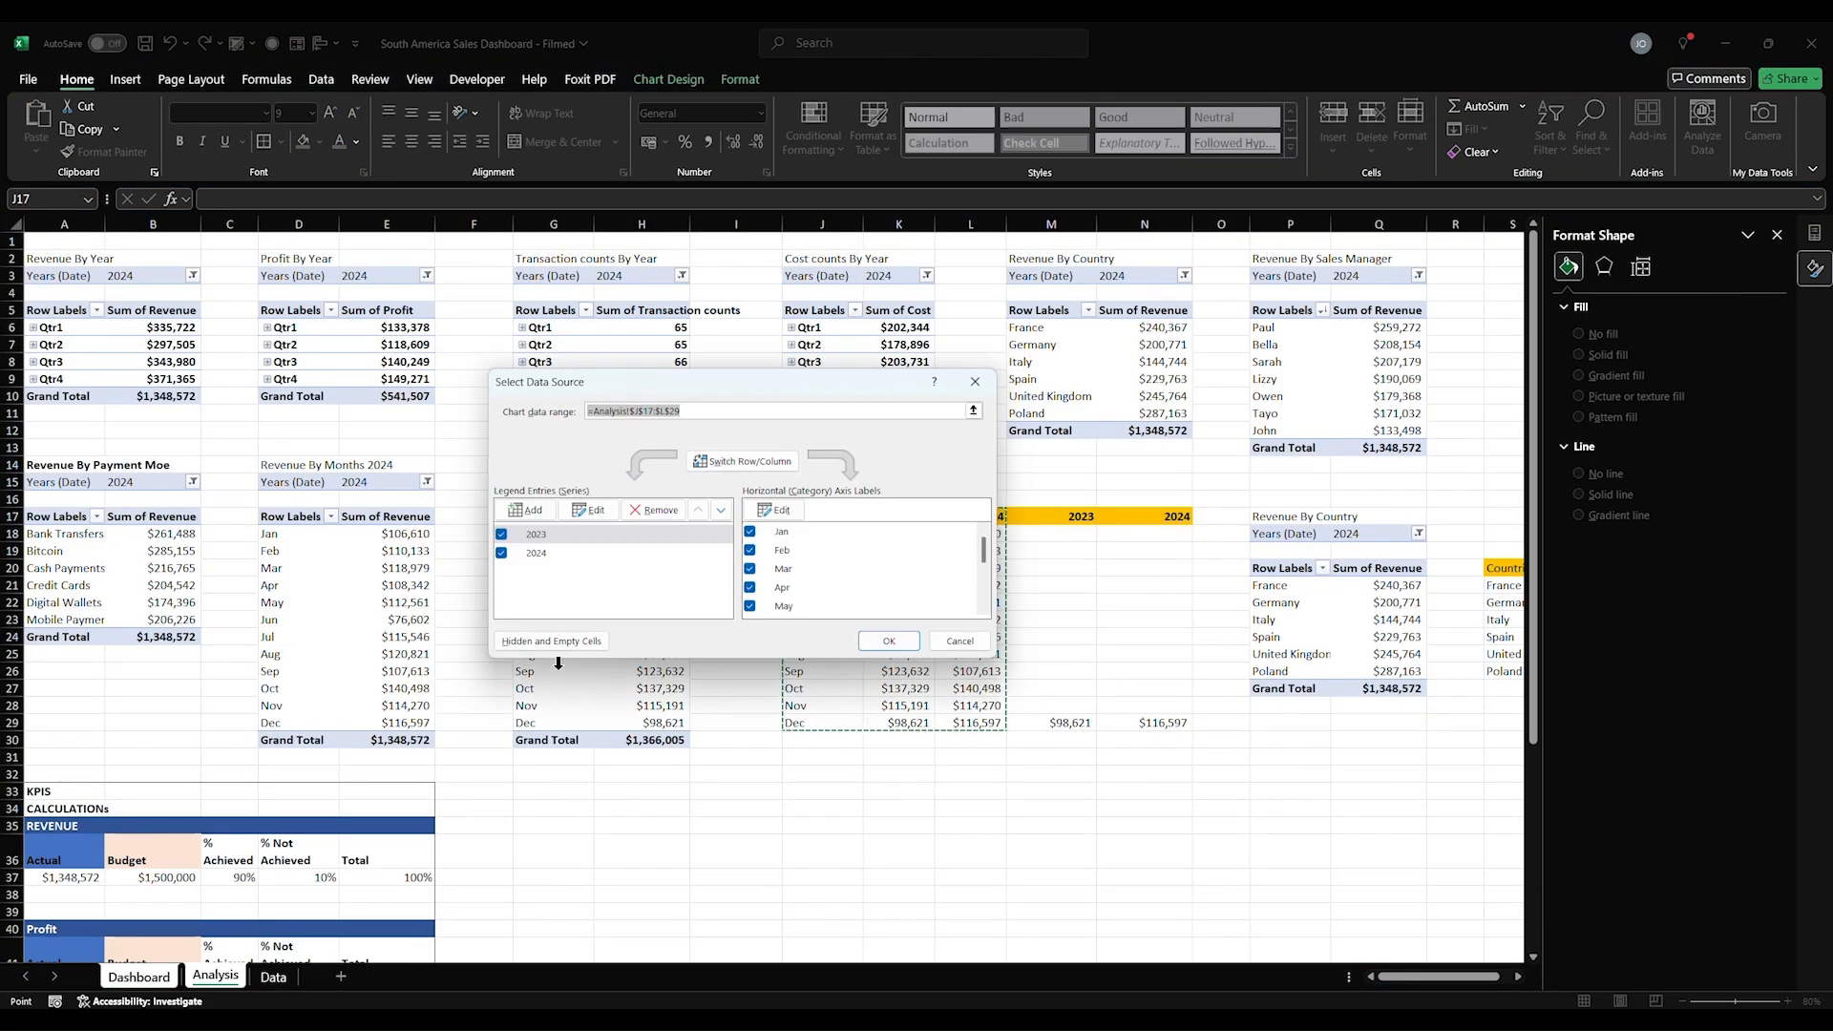
left_click_drag(878, 387, 810, 396)
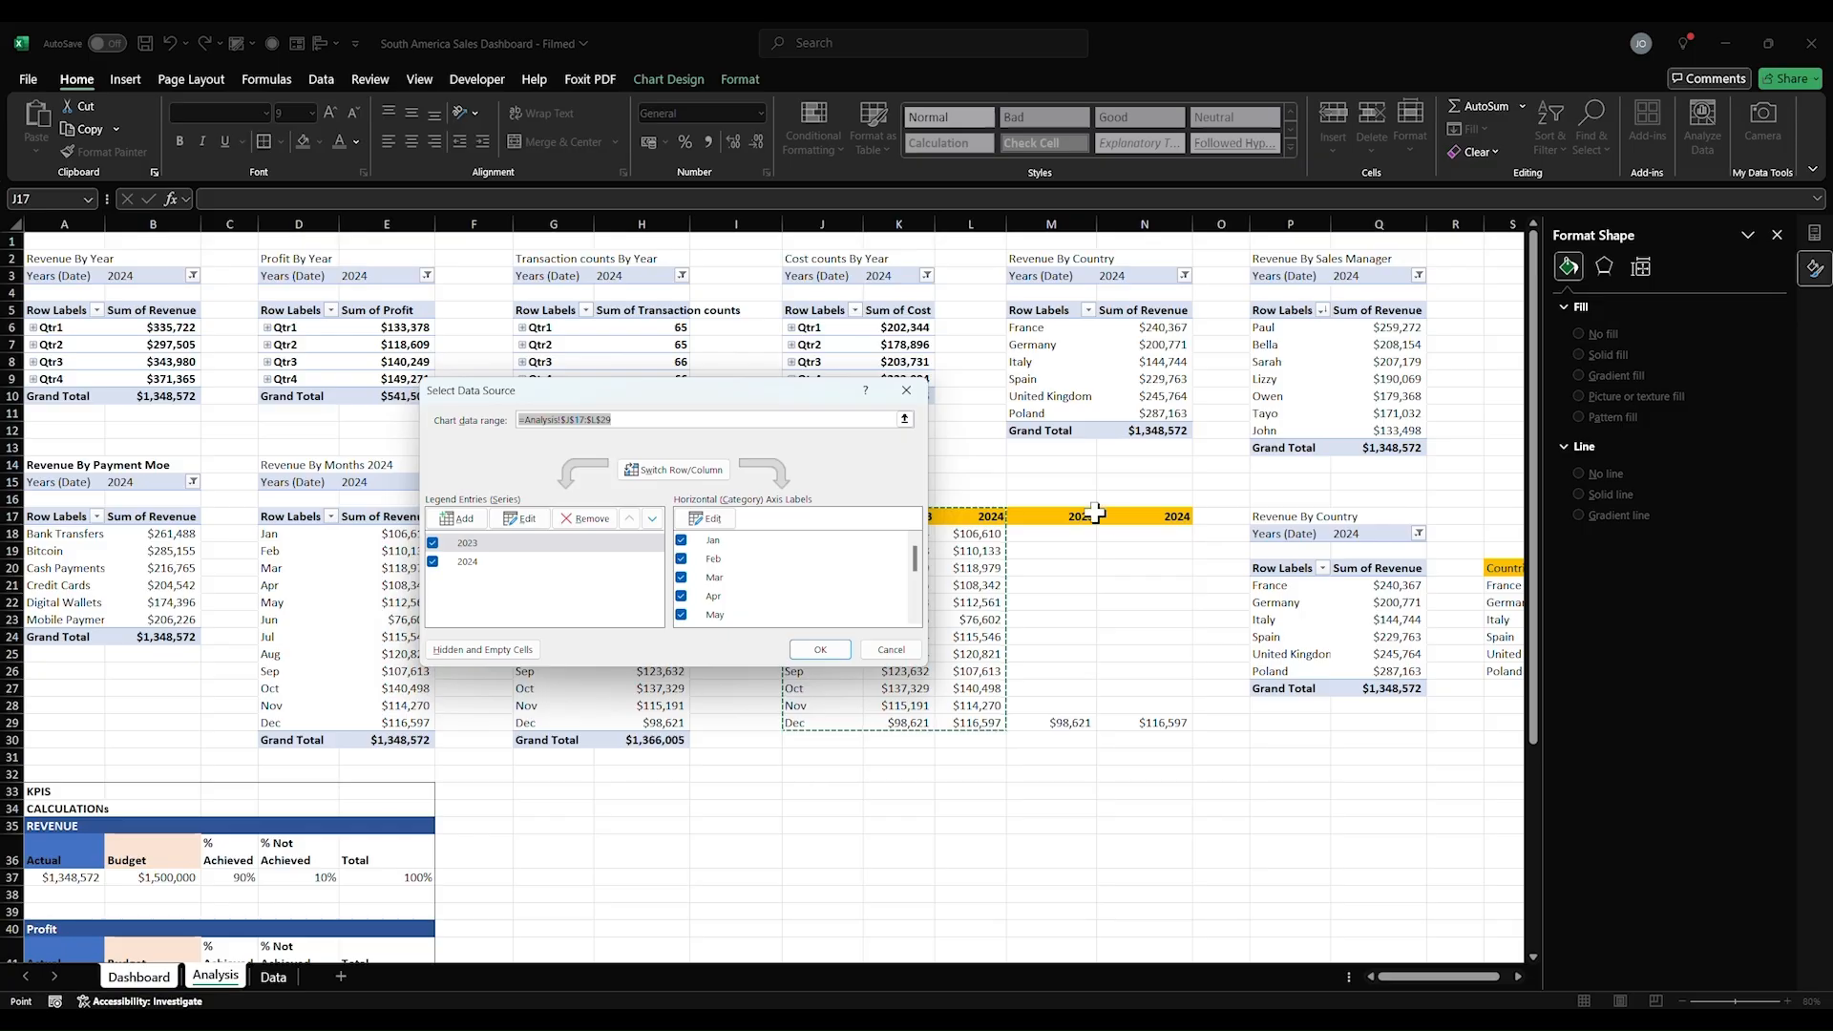
left_click(459, 519)
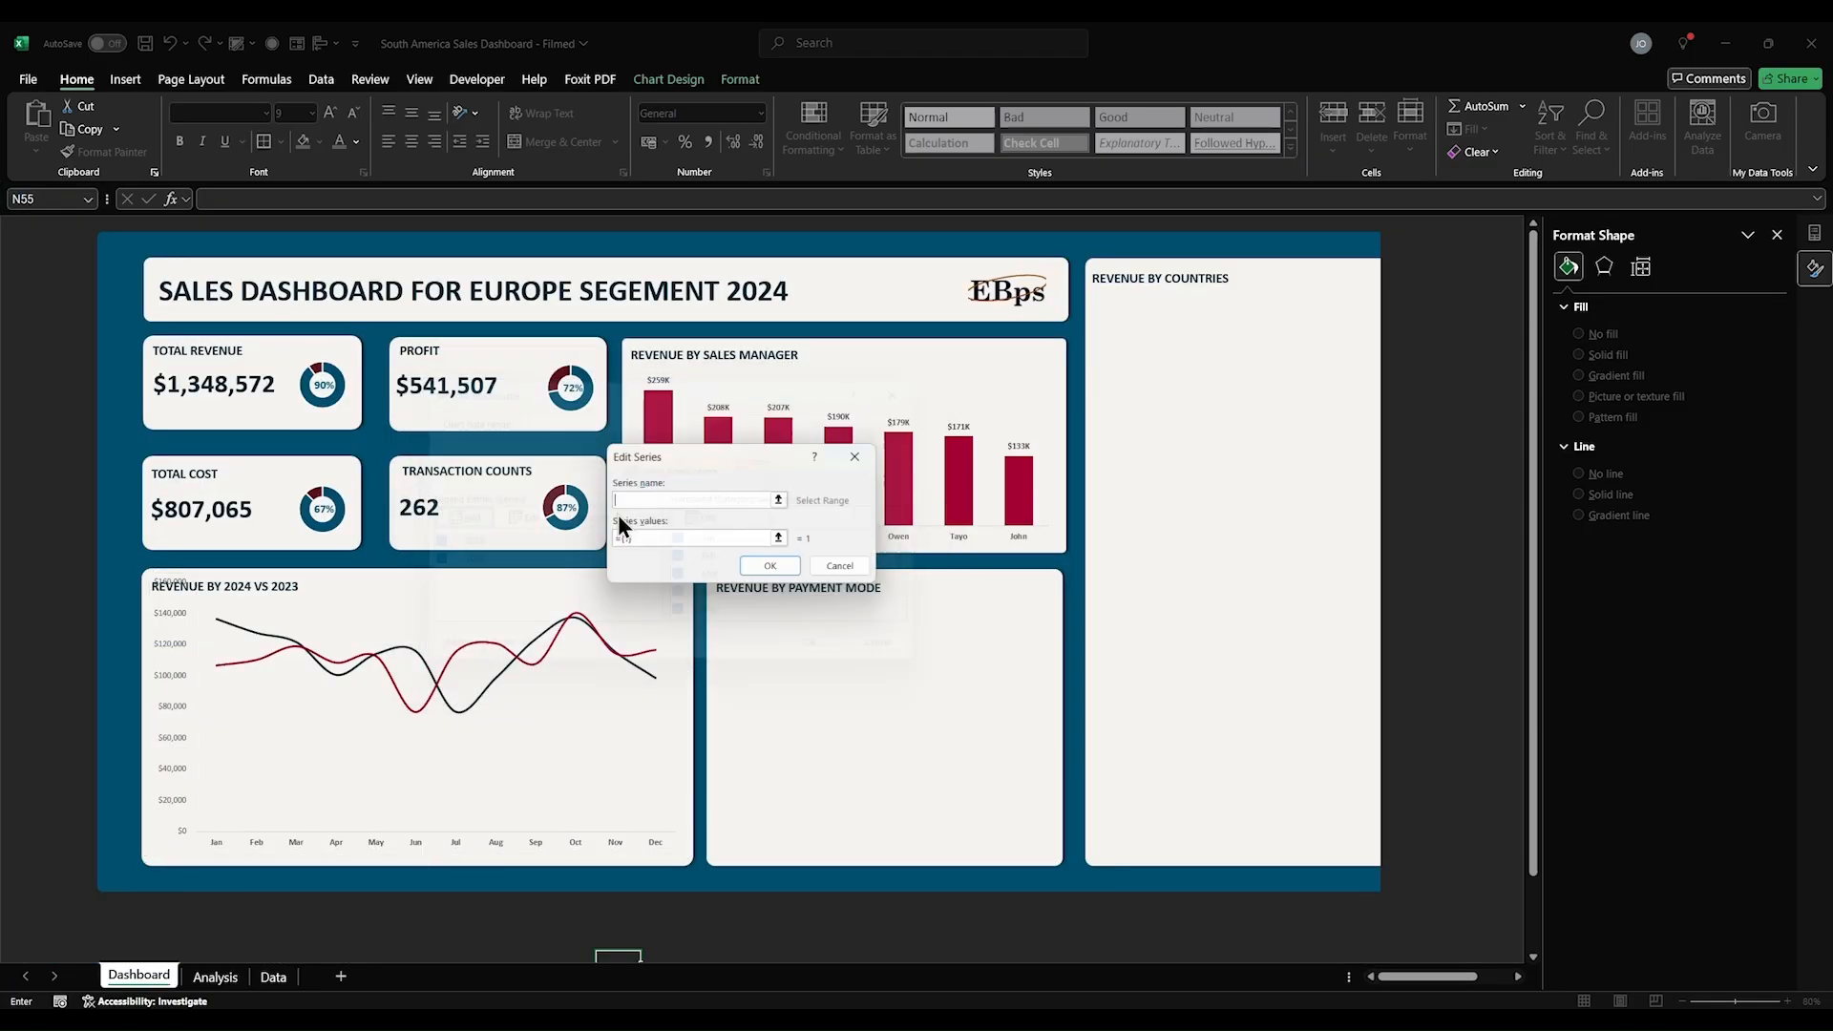
left_click(780, 499)
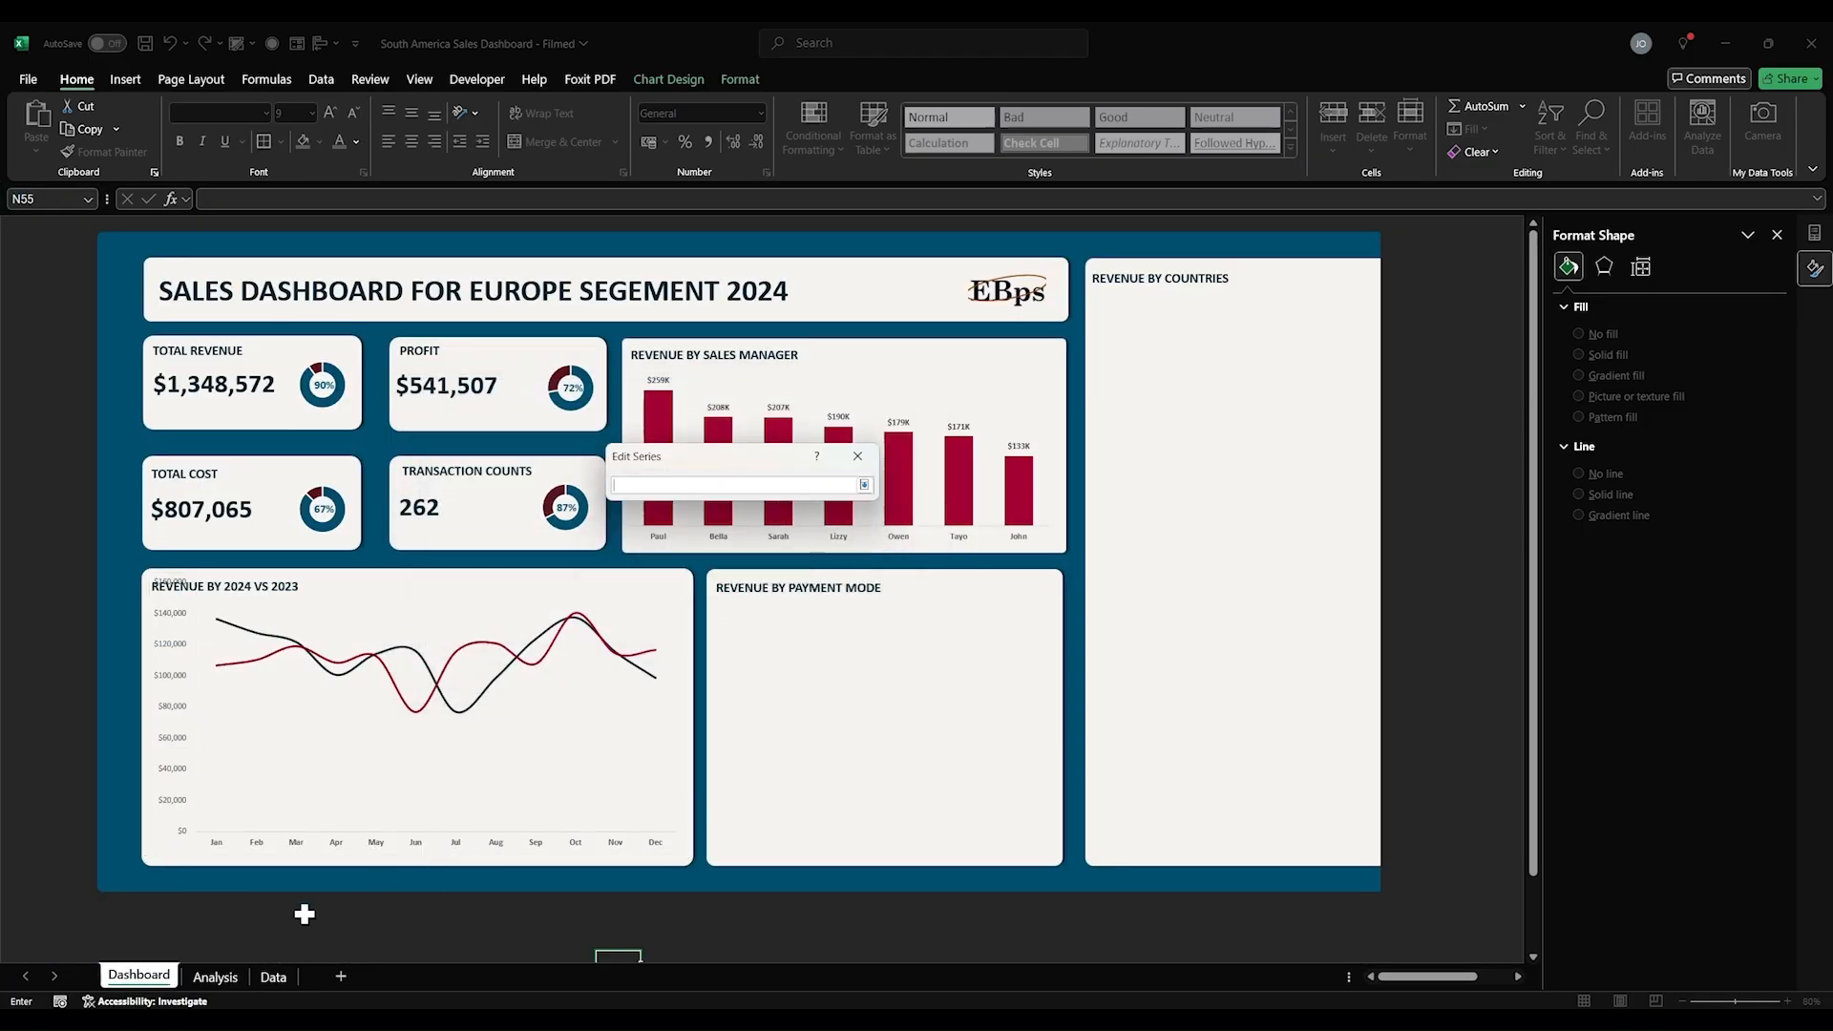
left_click(215, 976)
left_click(1055, 516)
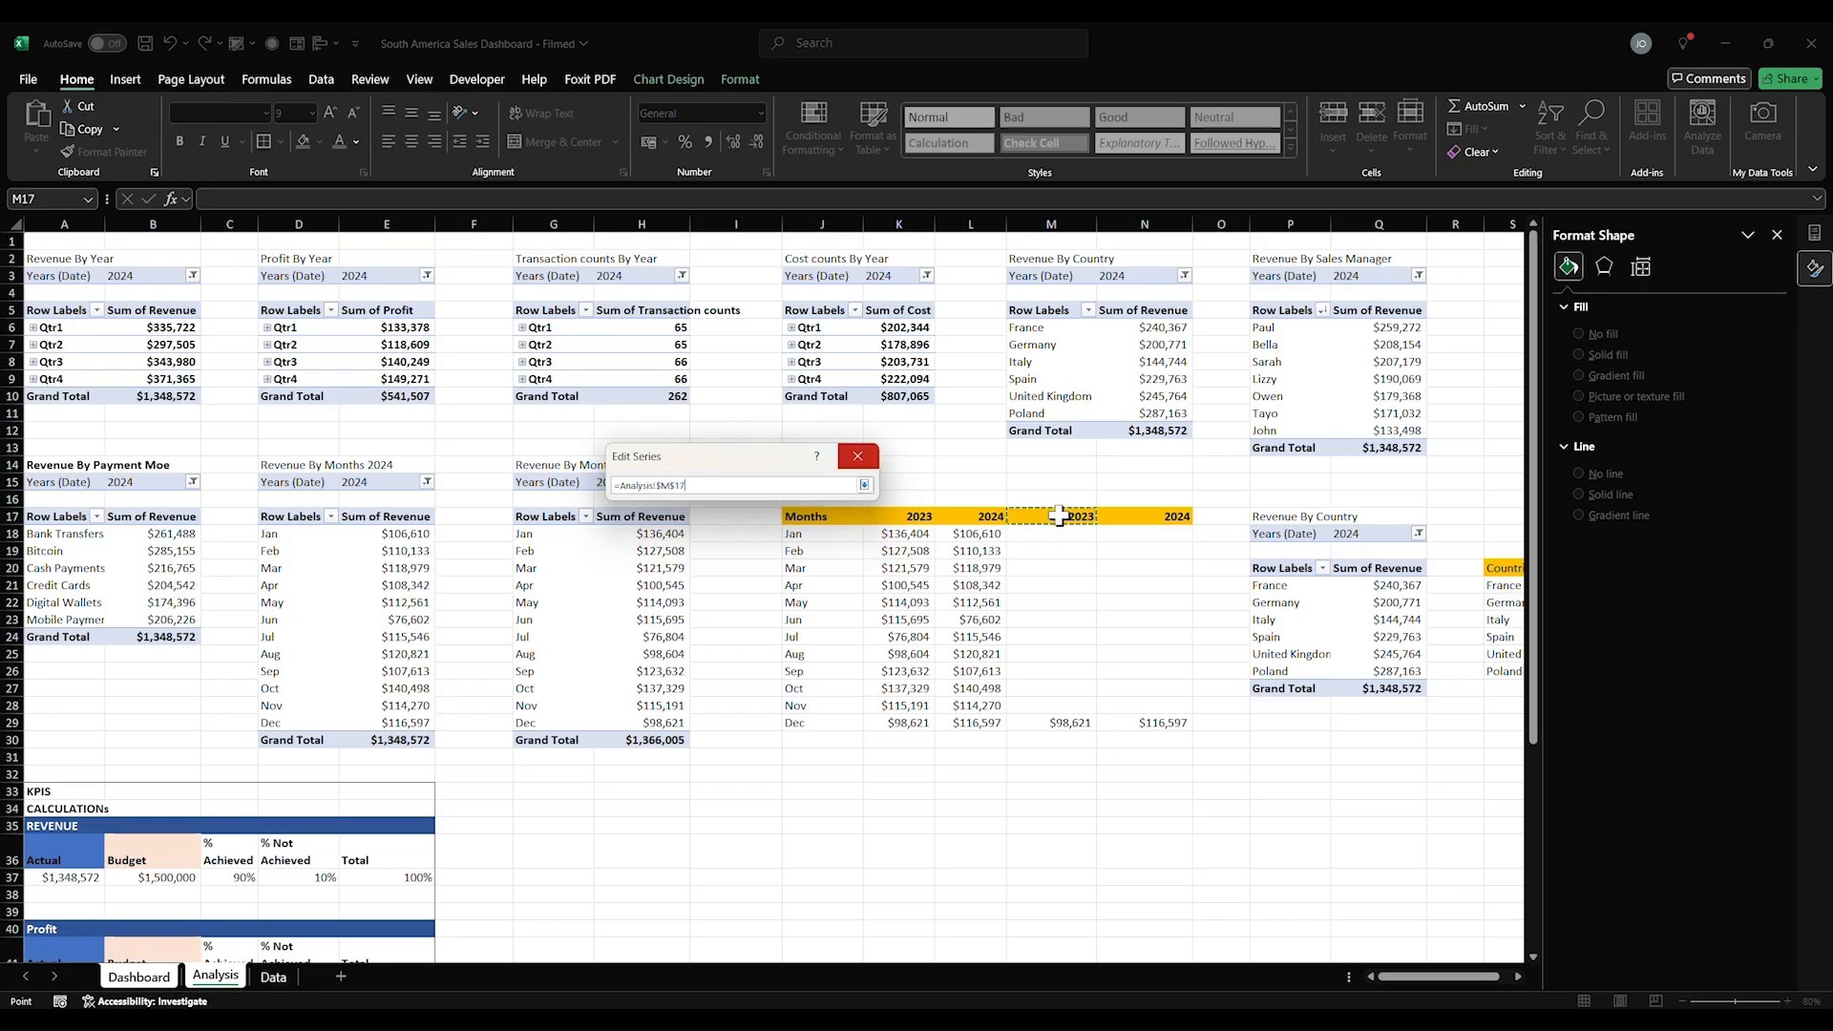
left_click(864, 485)
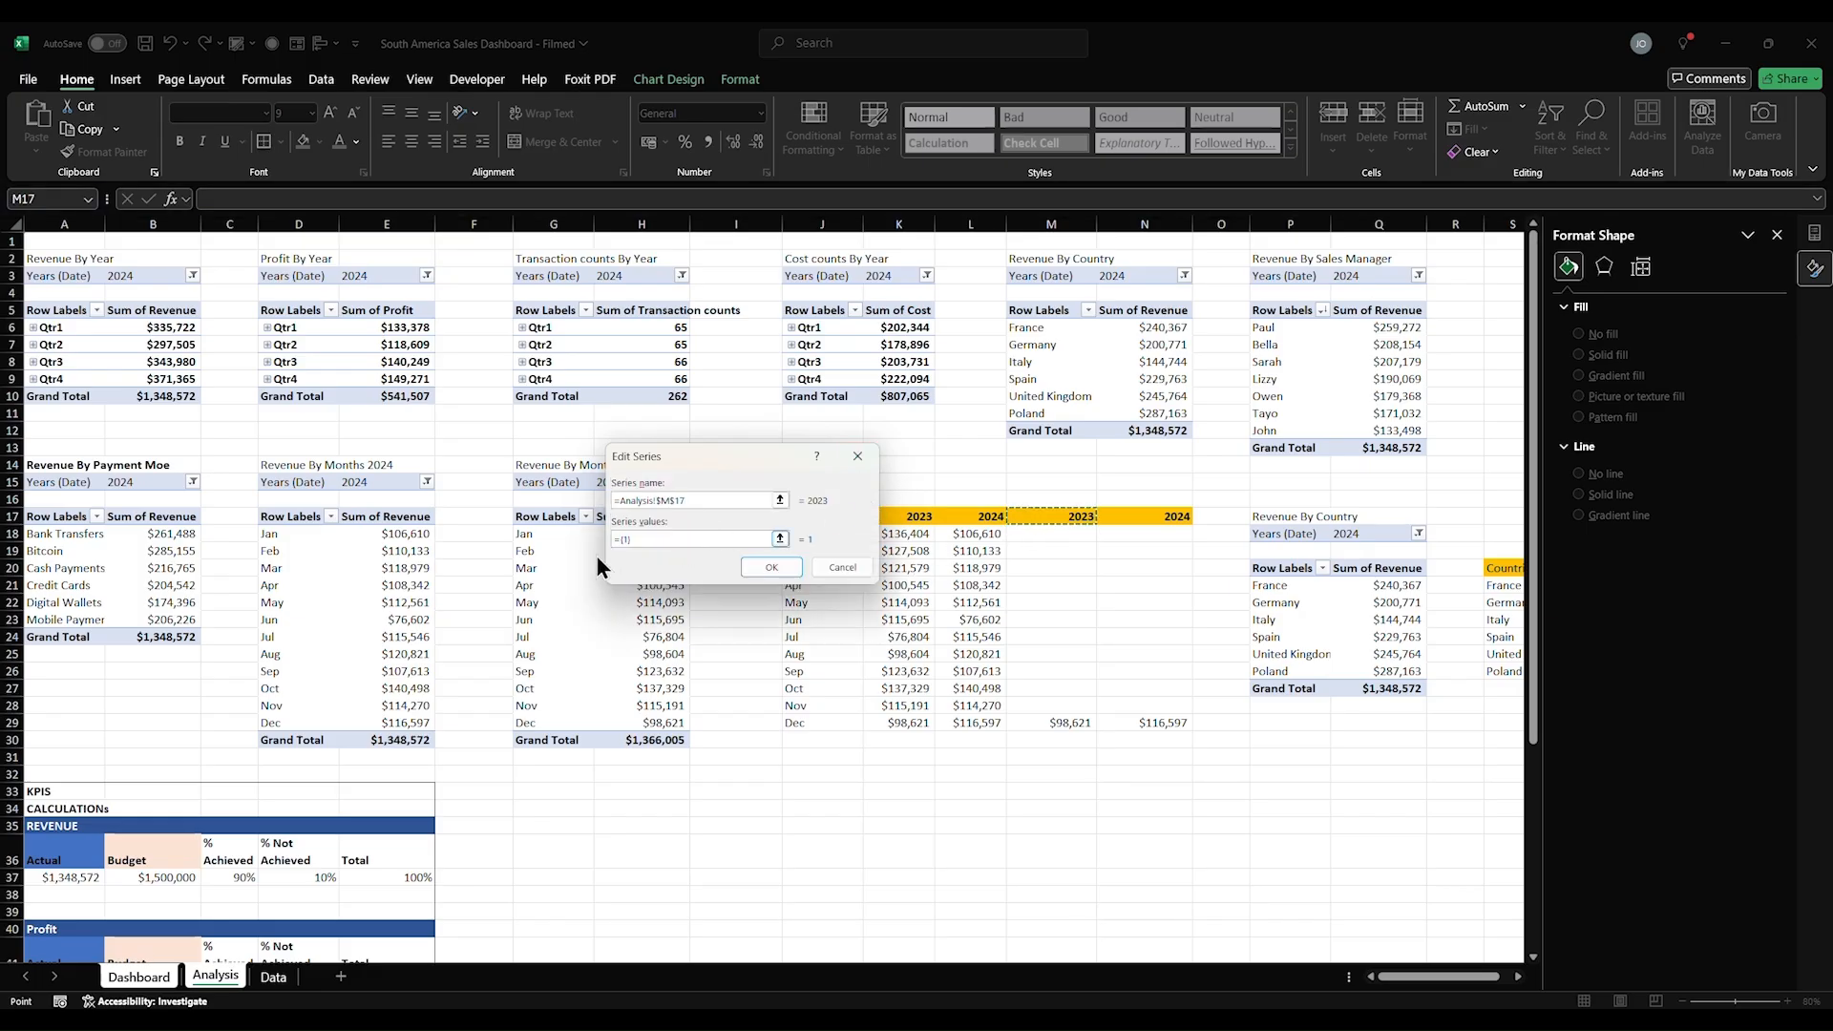
left_click(1069, 723)
key("Return")
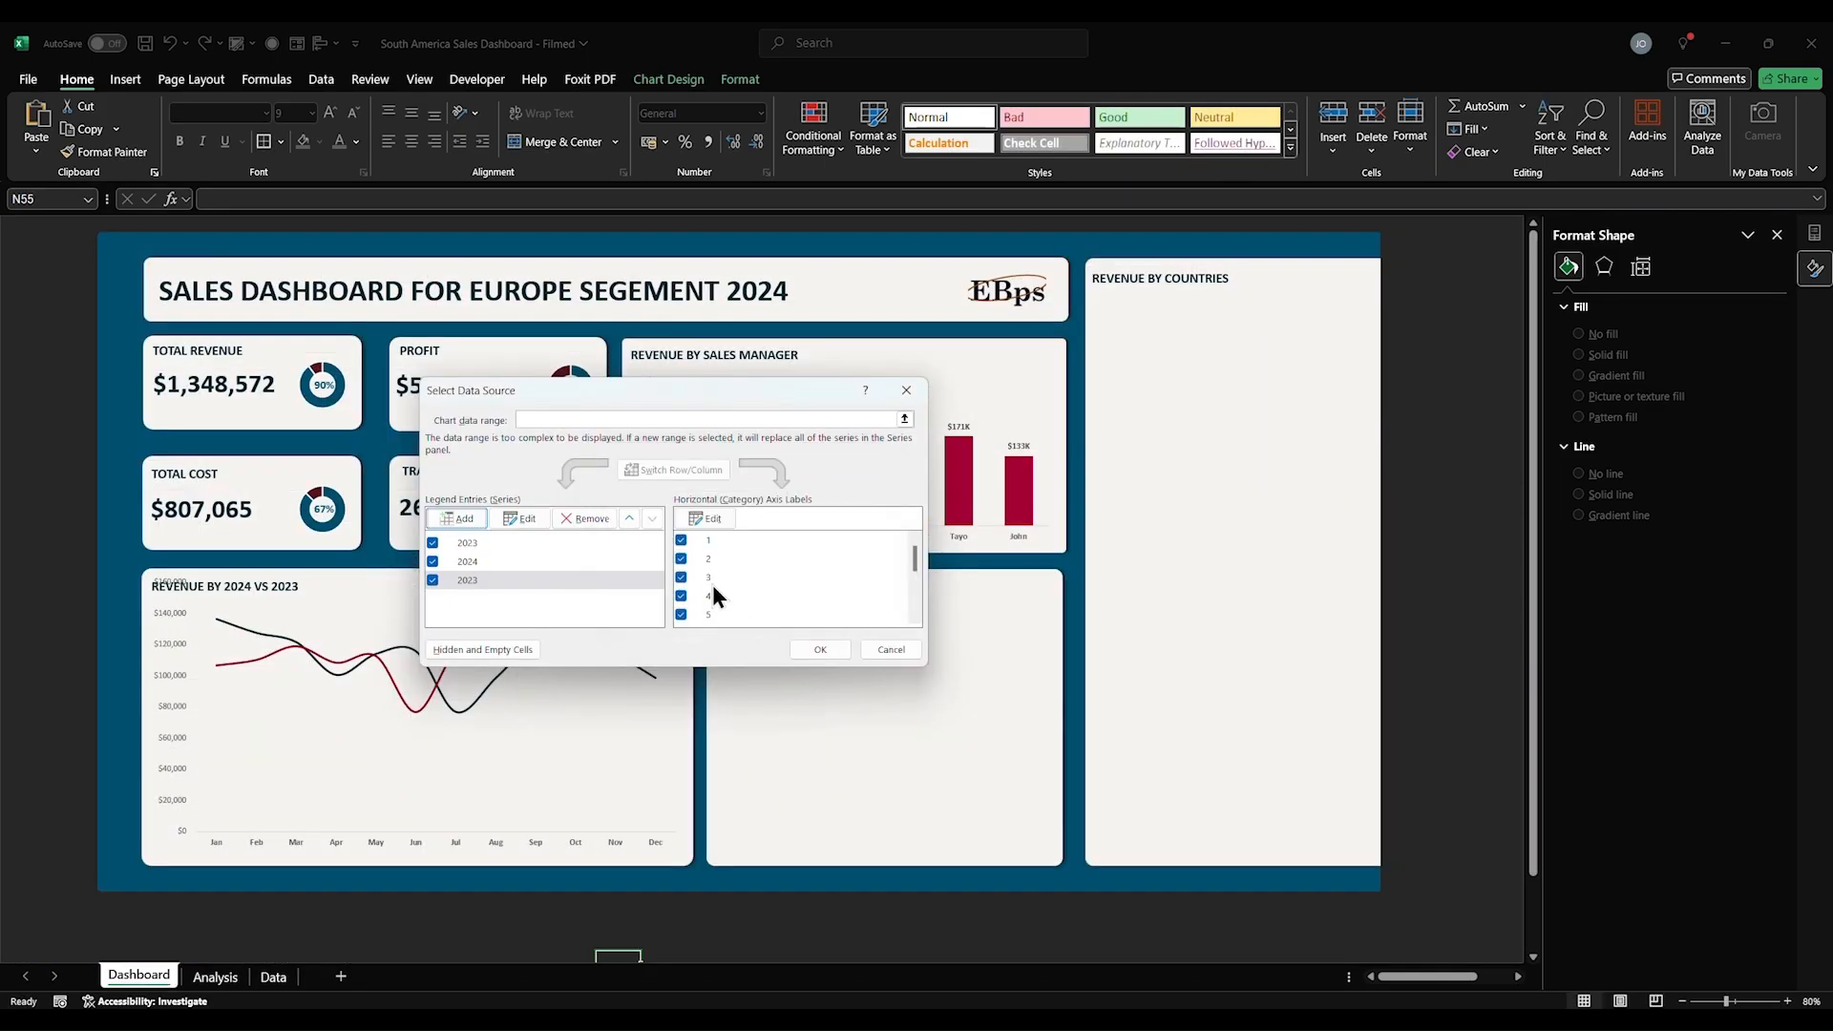
Step: Add a 2024 series named from Analysis cell N17 with values from column N, and accept the chart's data selection
left_click(458, 518)
left_click(780, 500)
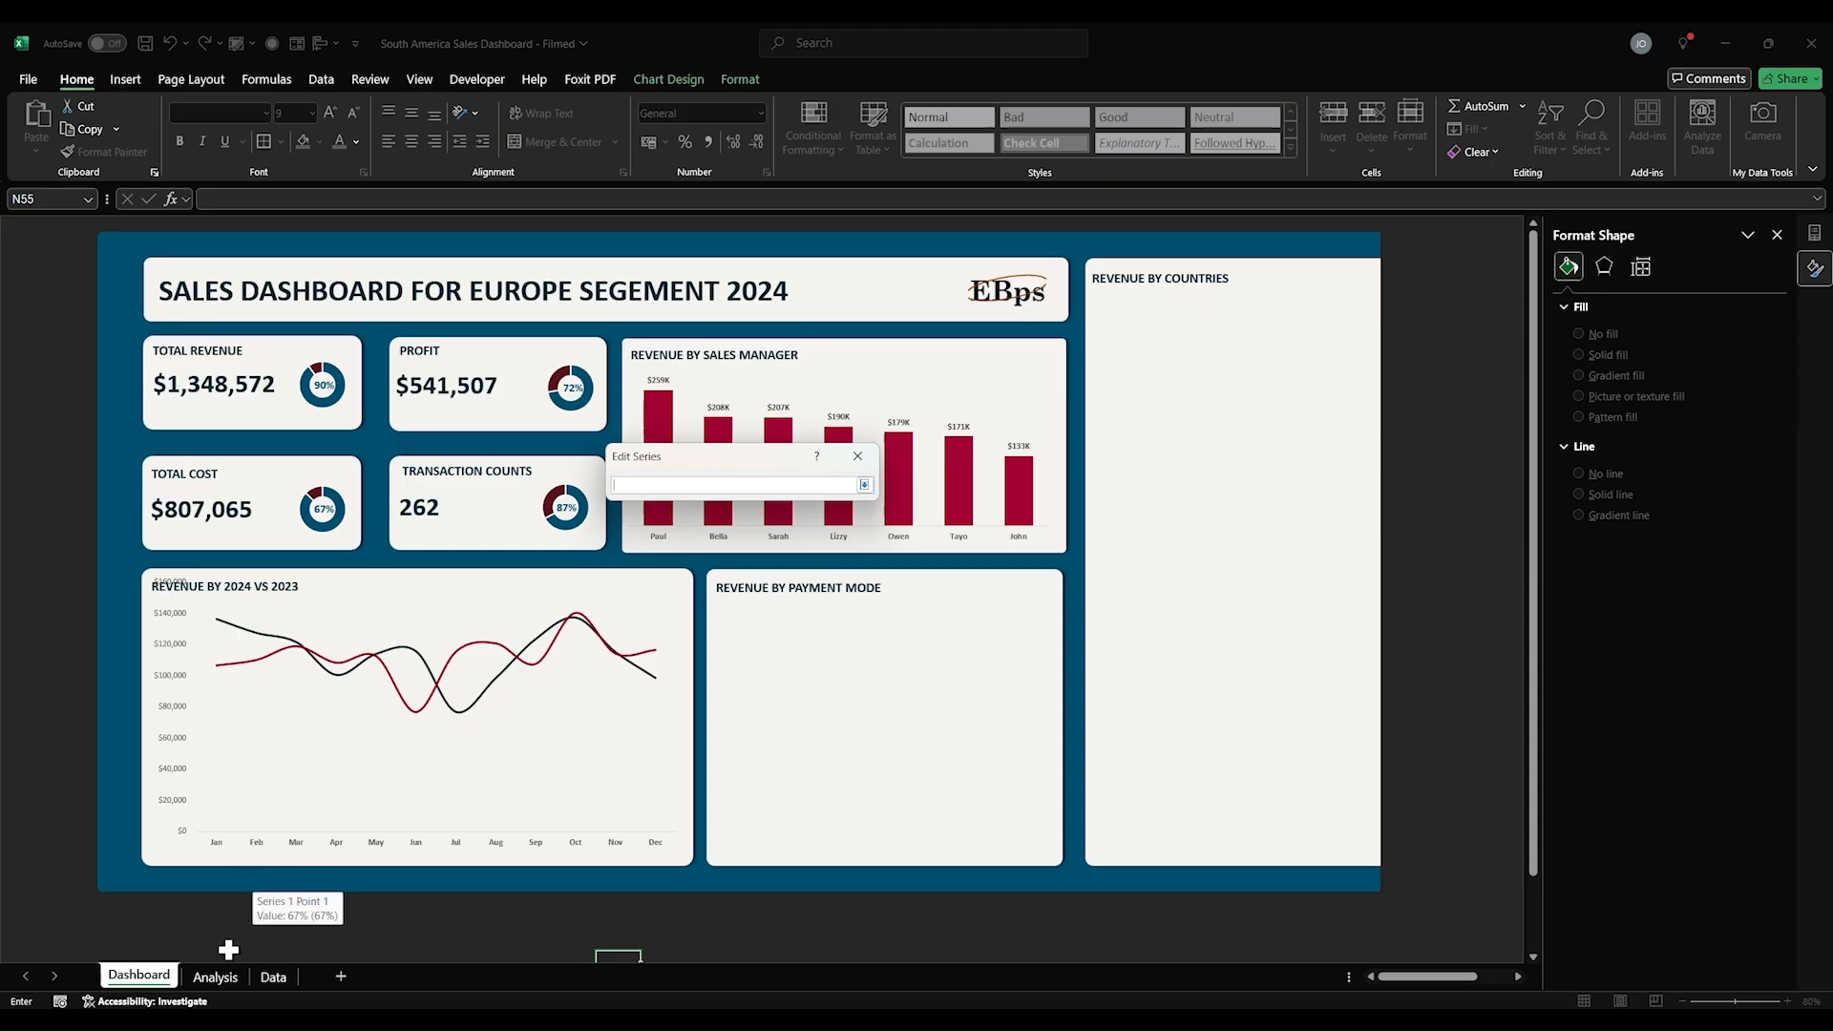
left_click(215, 975)
left_click(1173, 516)
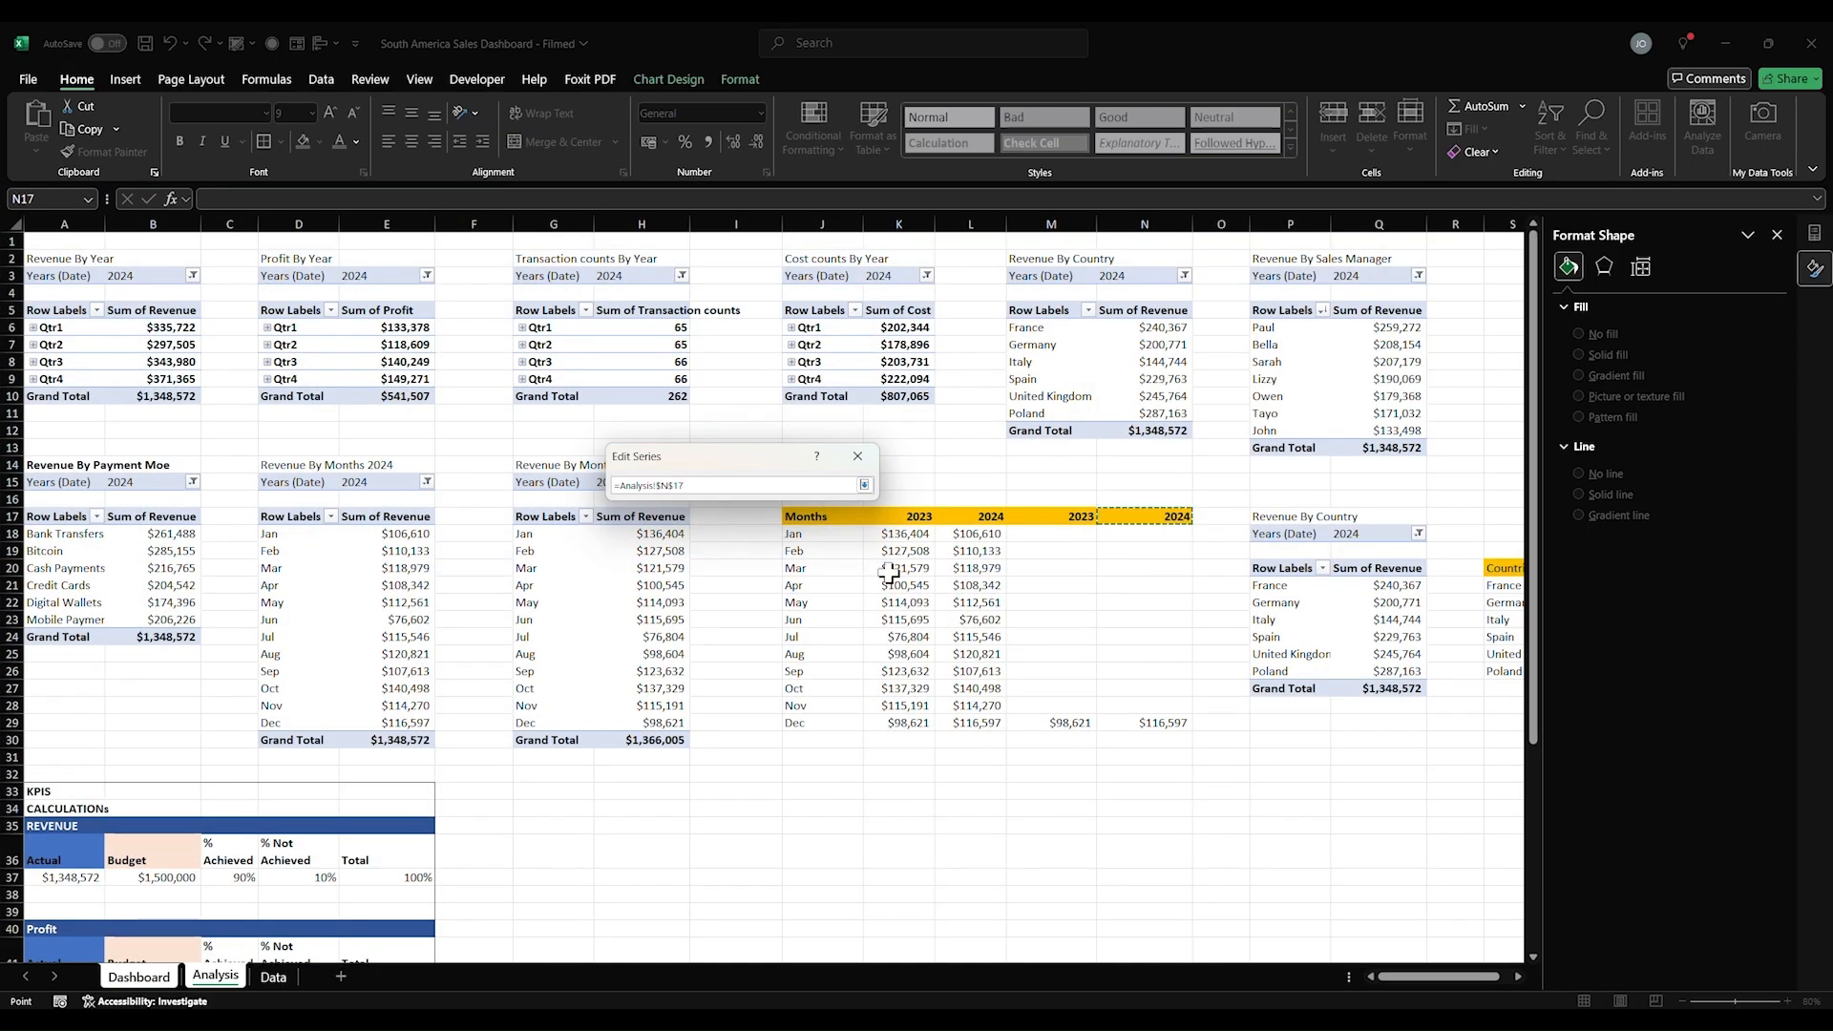
key("Return")
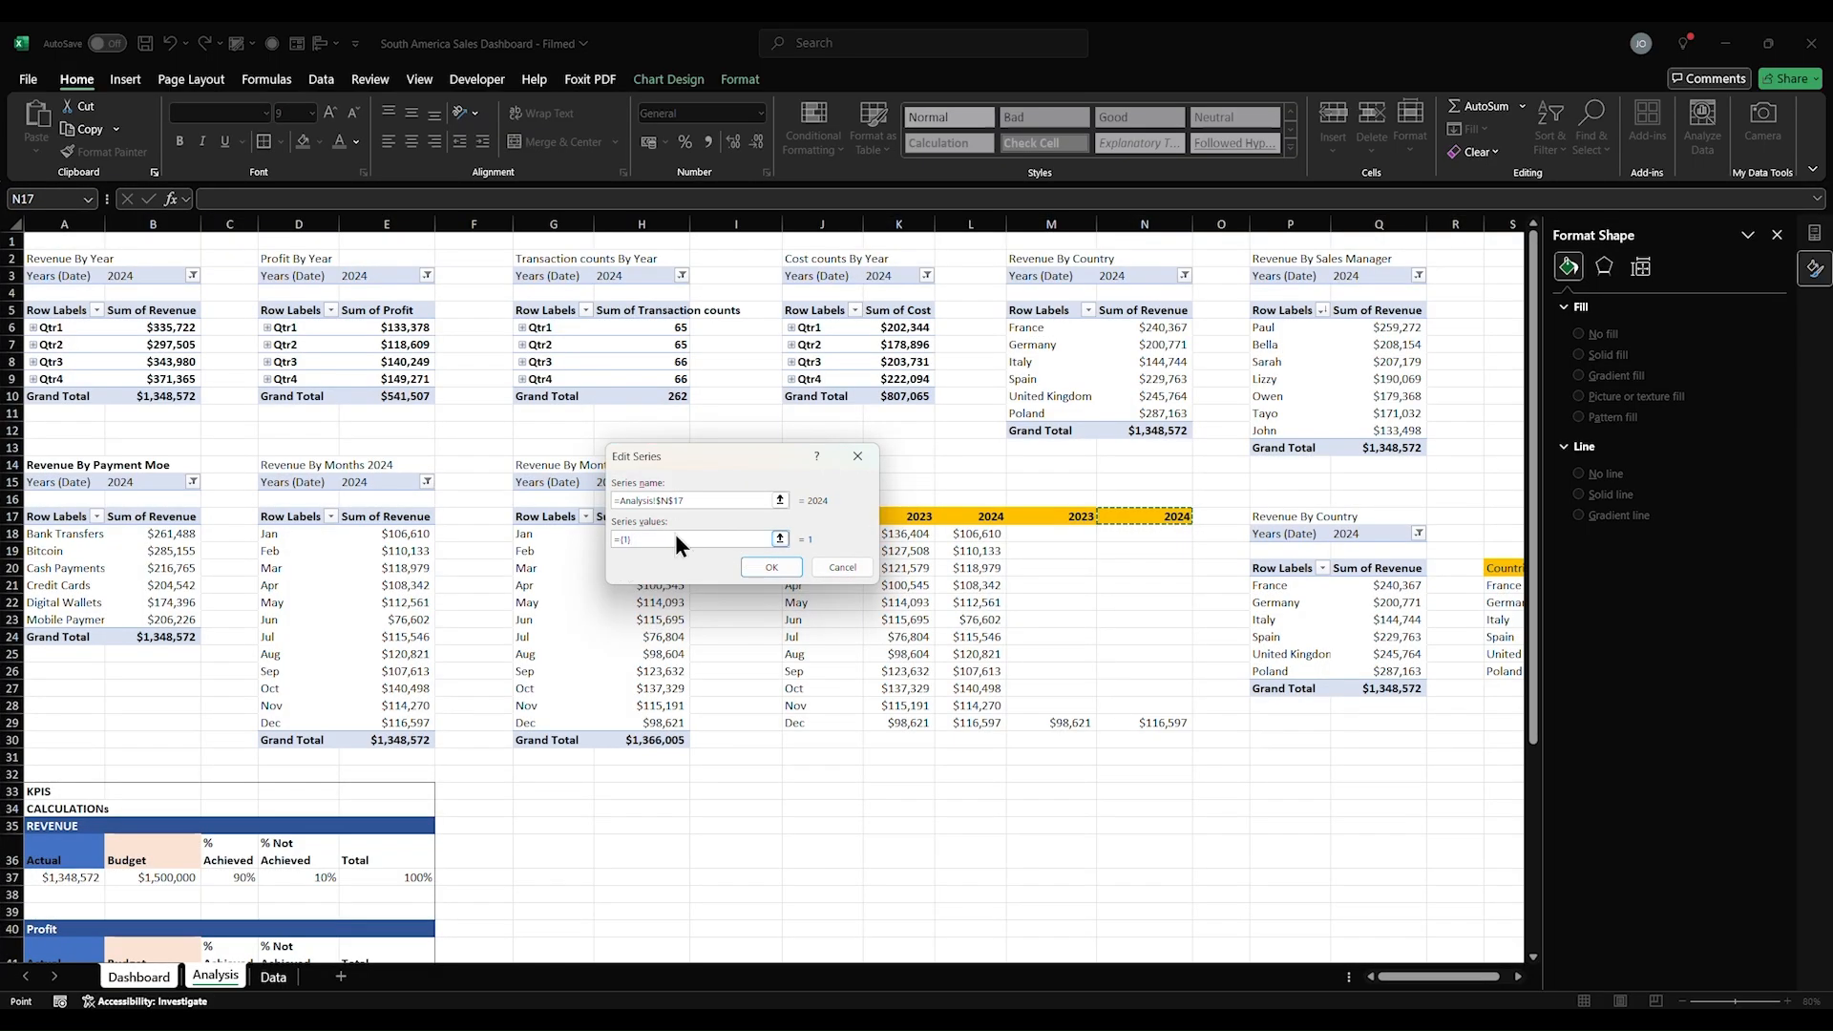
left_click_drag(650, 538, 584, 540)
key("BackSpace")
left_click_drag(1070, 723, 1163, 723)
left_click(772, 567)
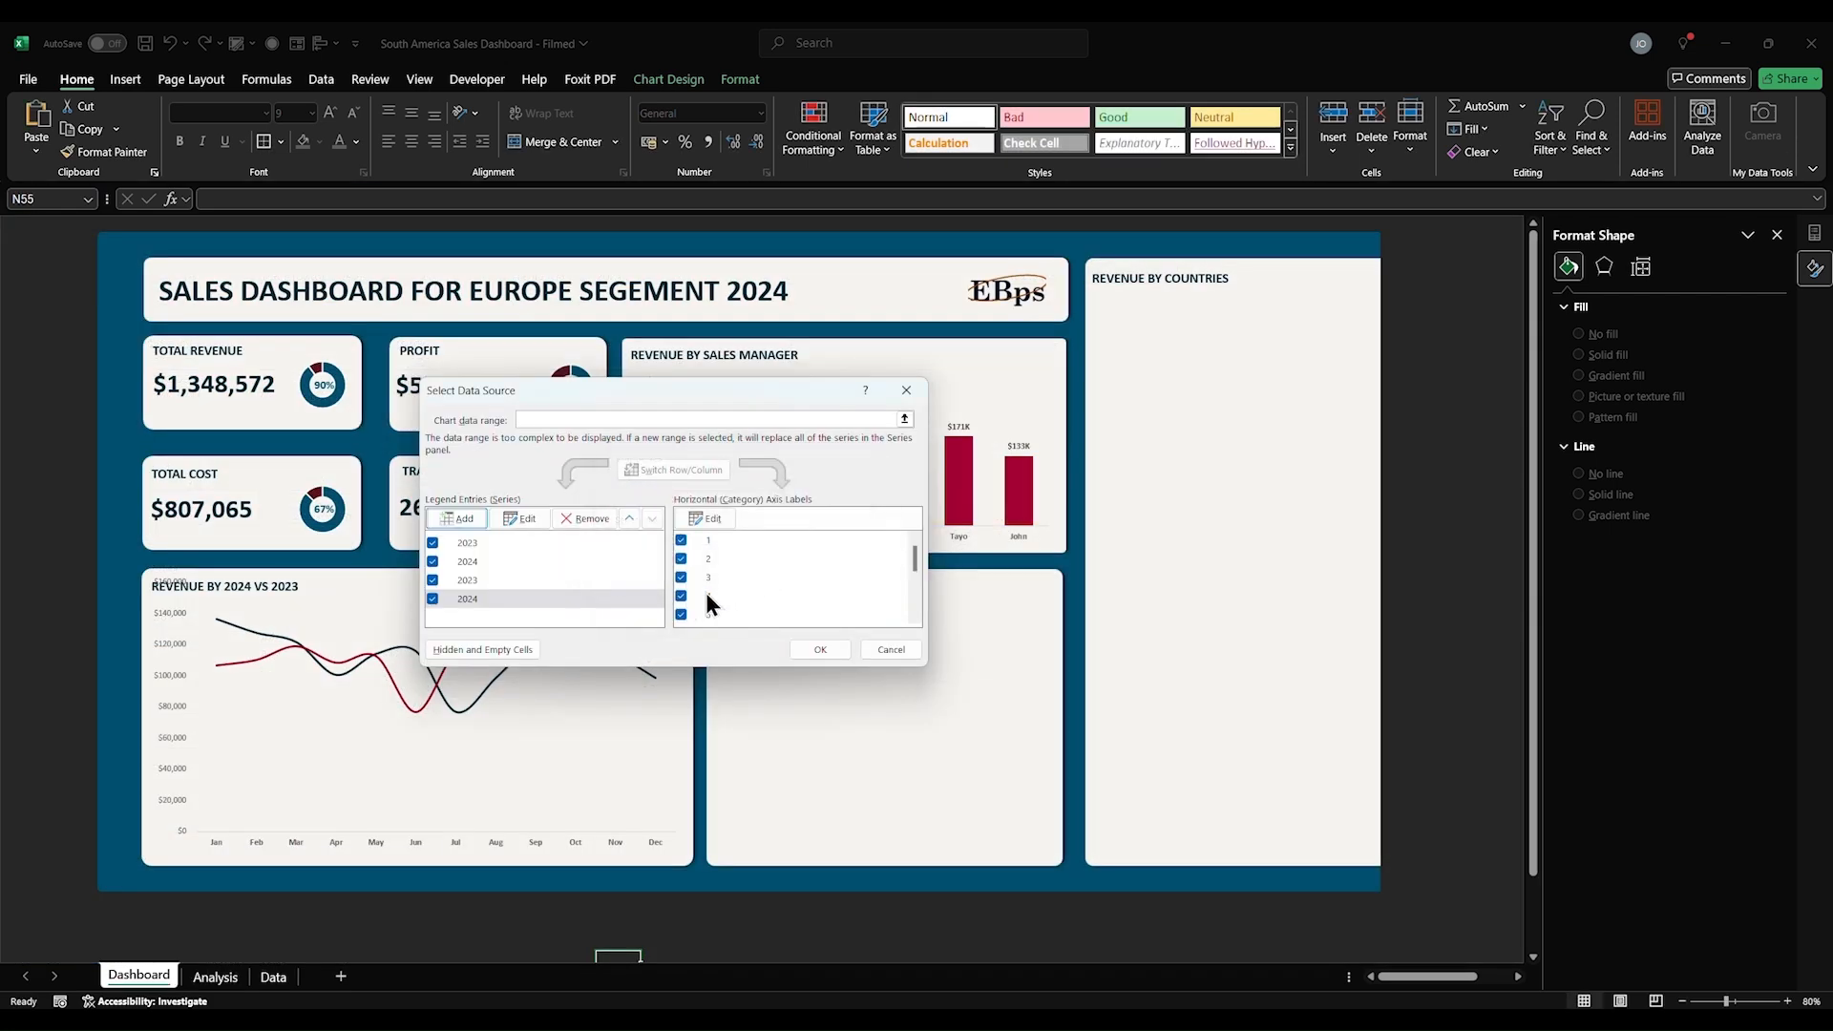
left_click(796, 649)
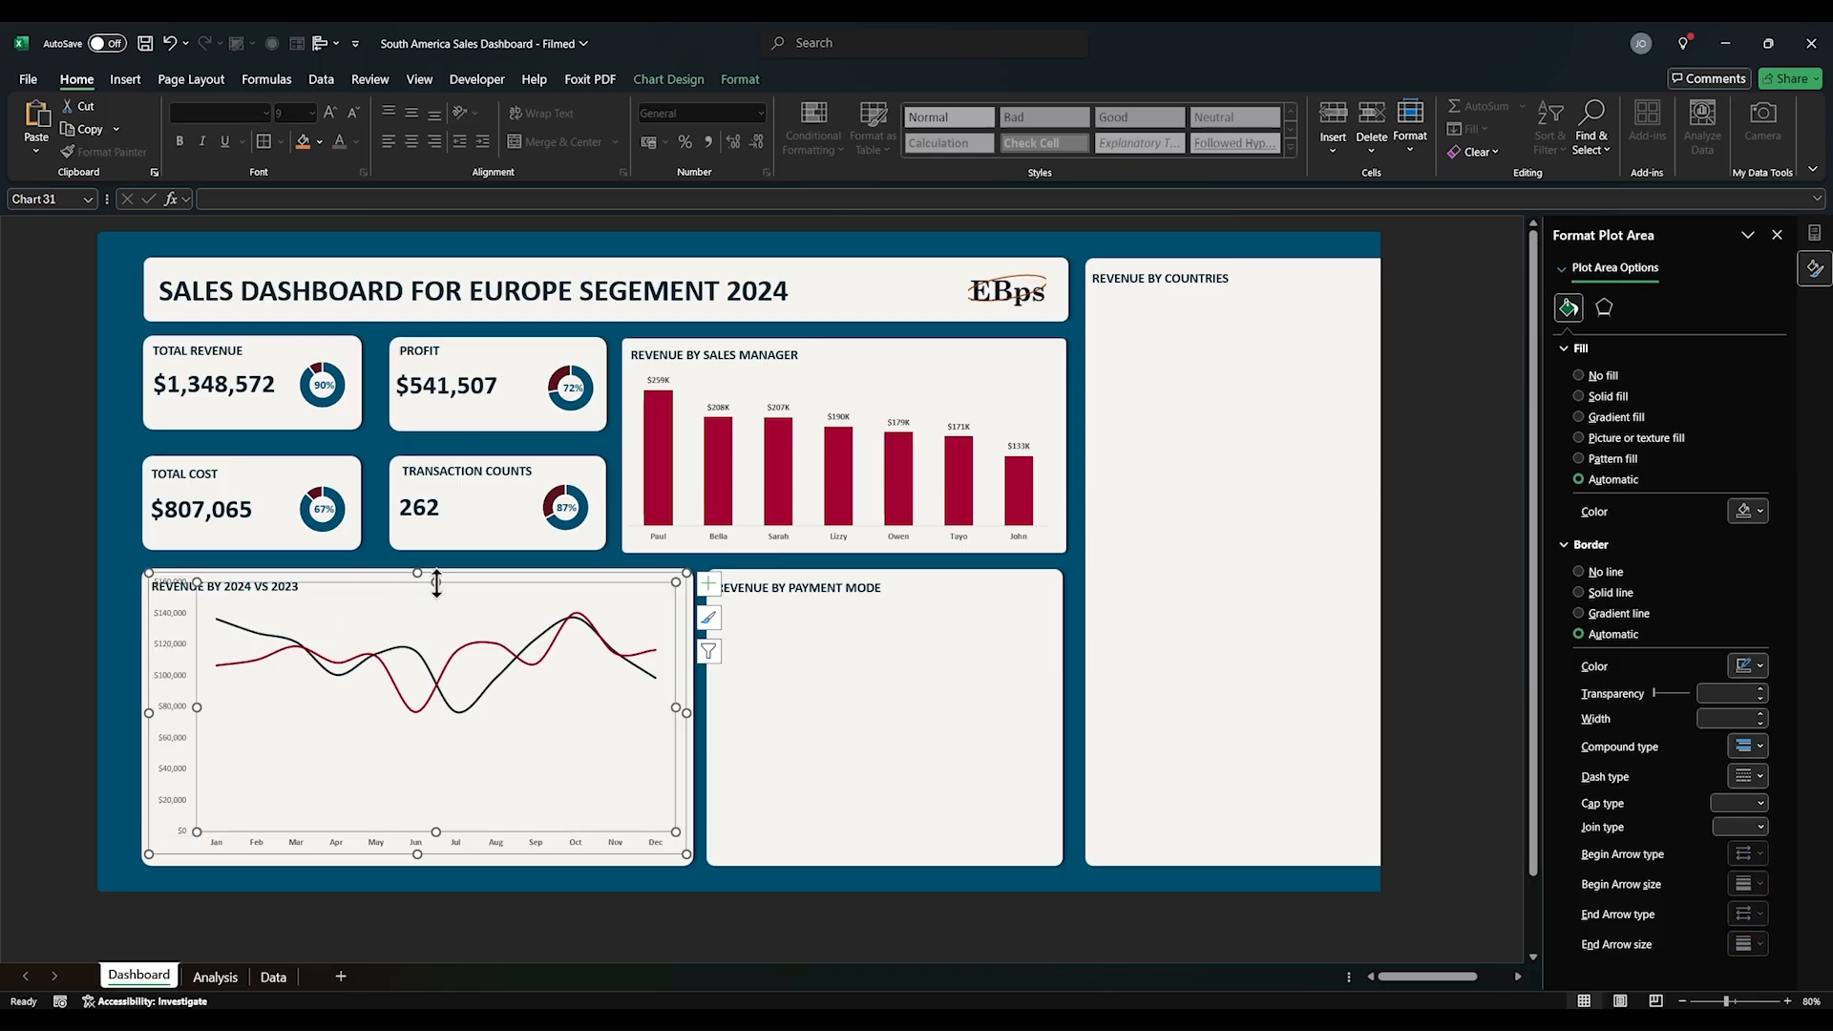
Step: Lower the top of the line chart's plot area below the card title and set the vertical axis minimum to 60000
left_click_drag(437, 583, 436, 615)
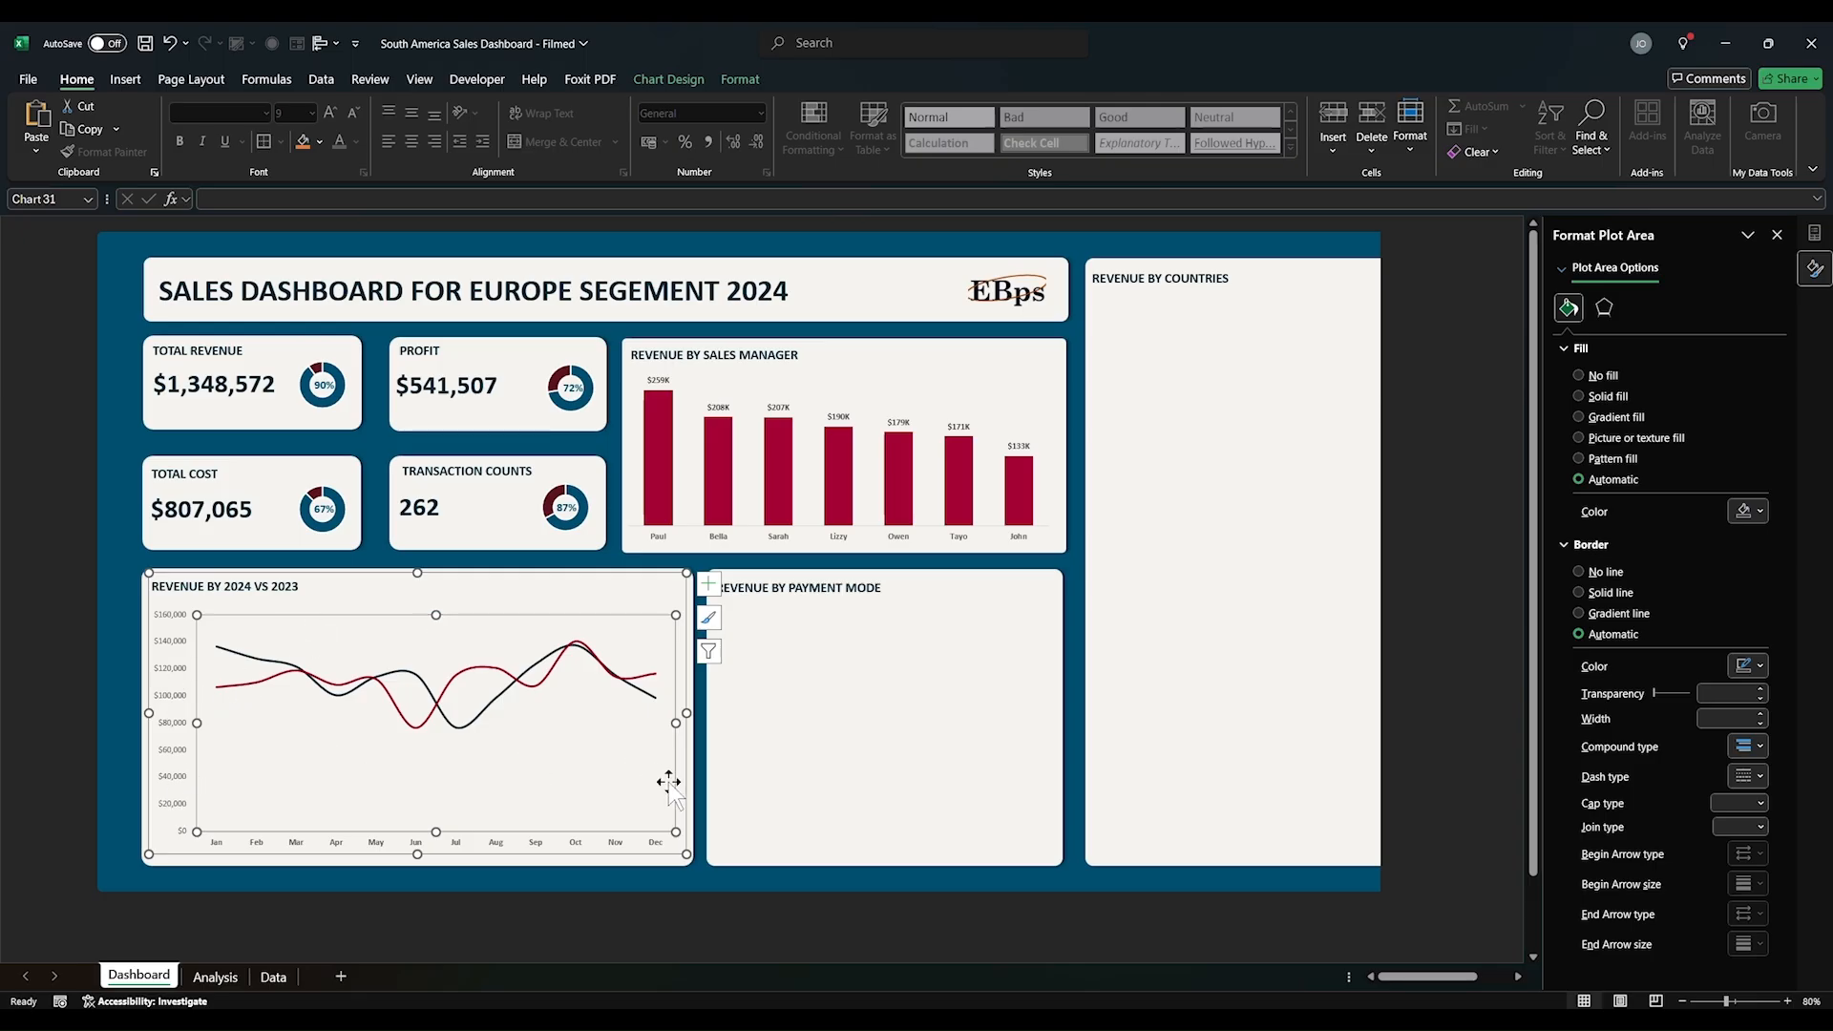
left_click(176, 750)
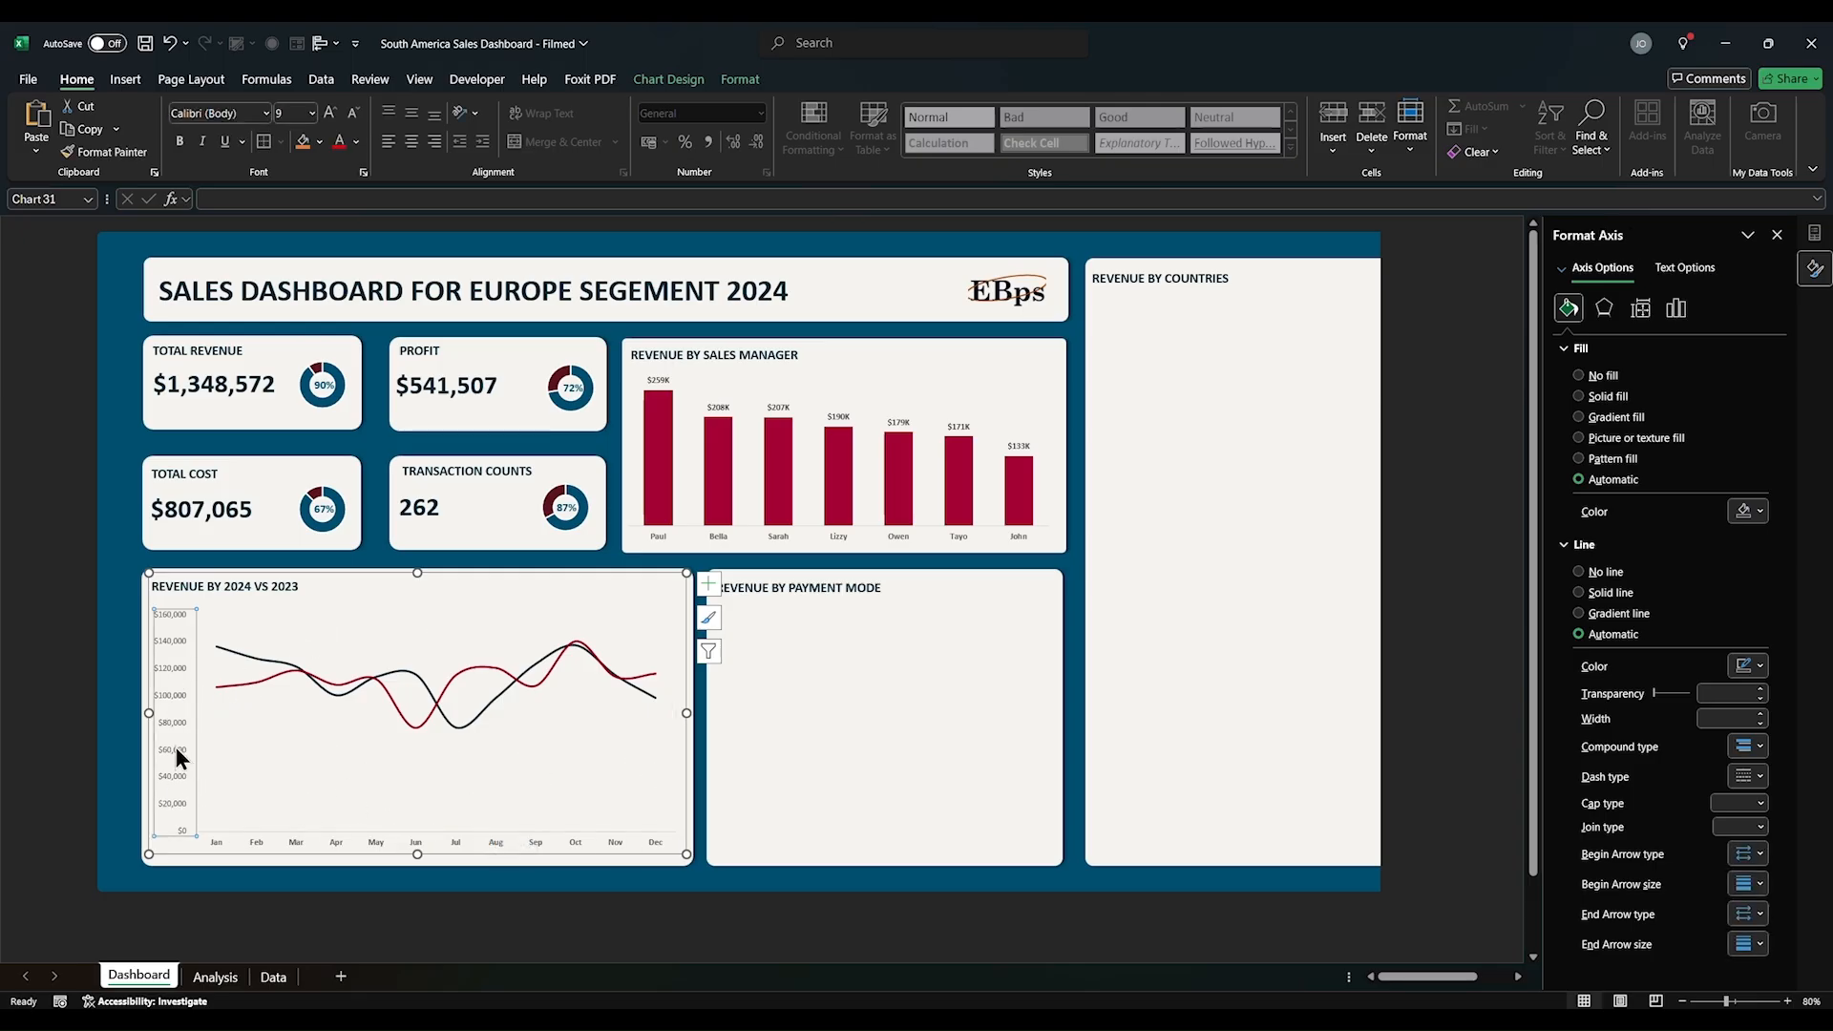
left_click(170, 758)
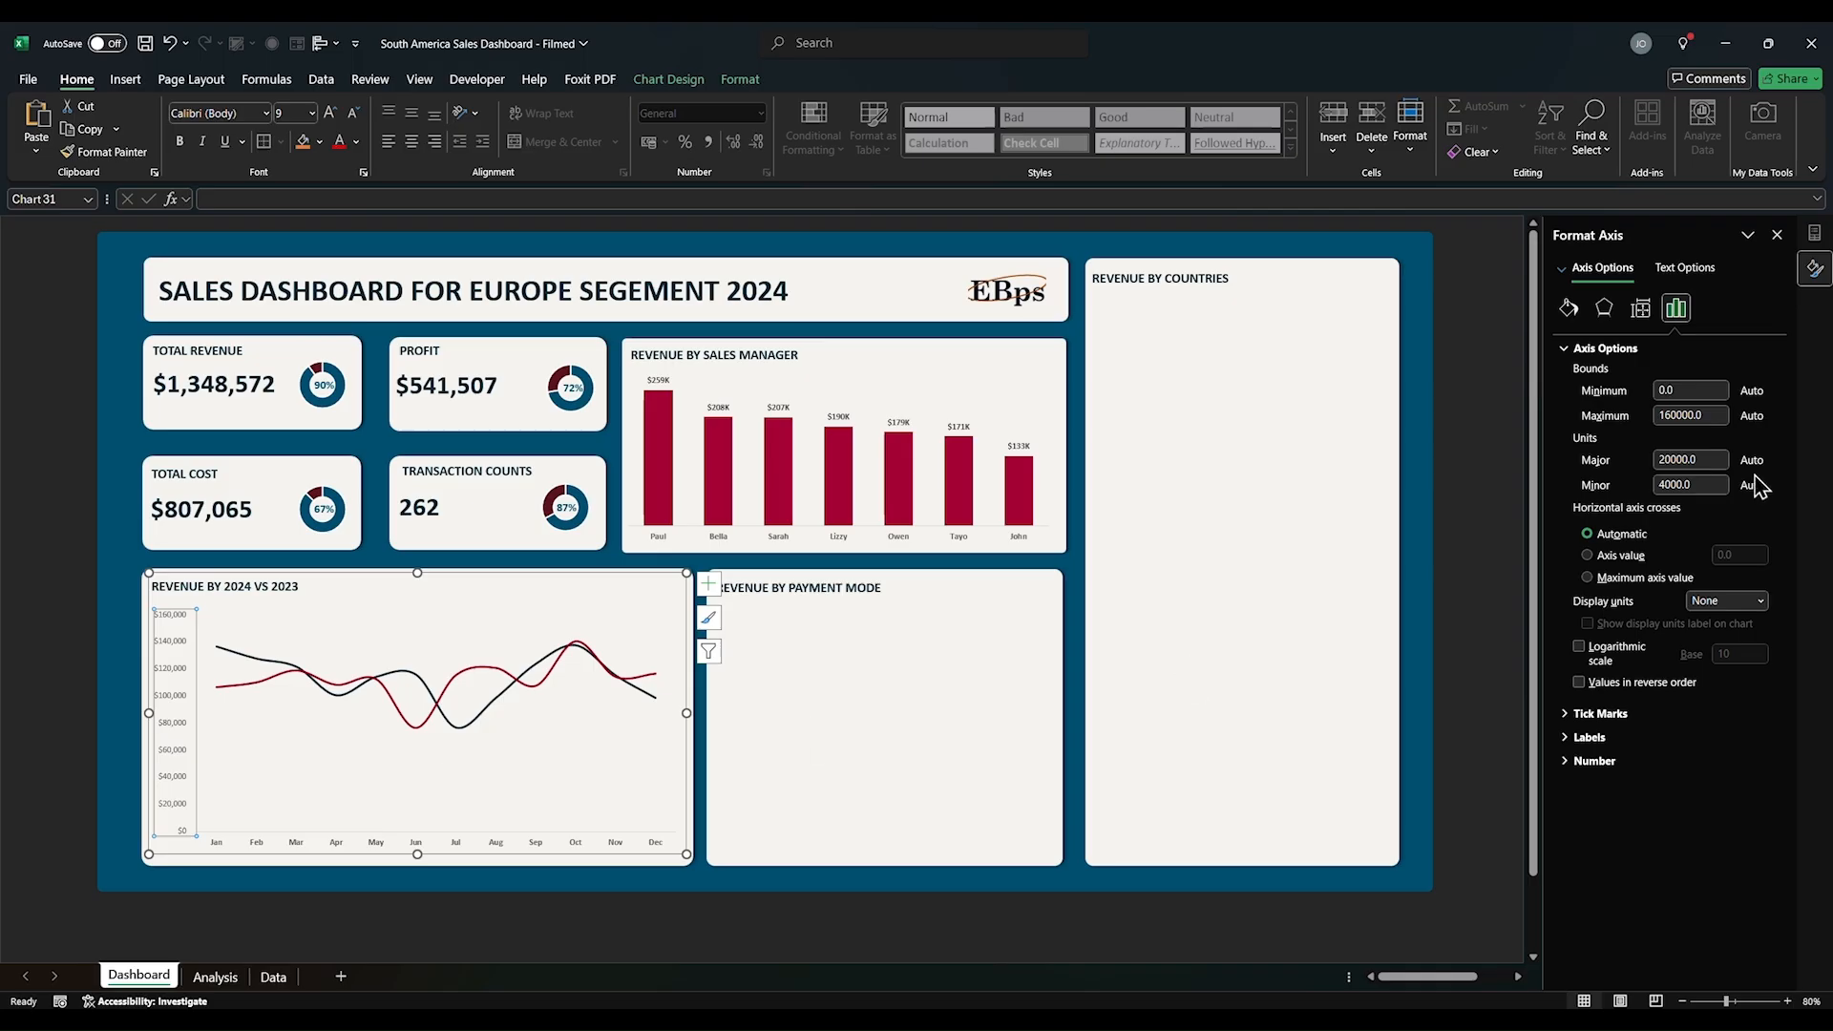
left_click(1616, 399)
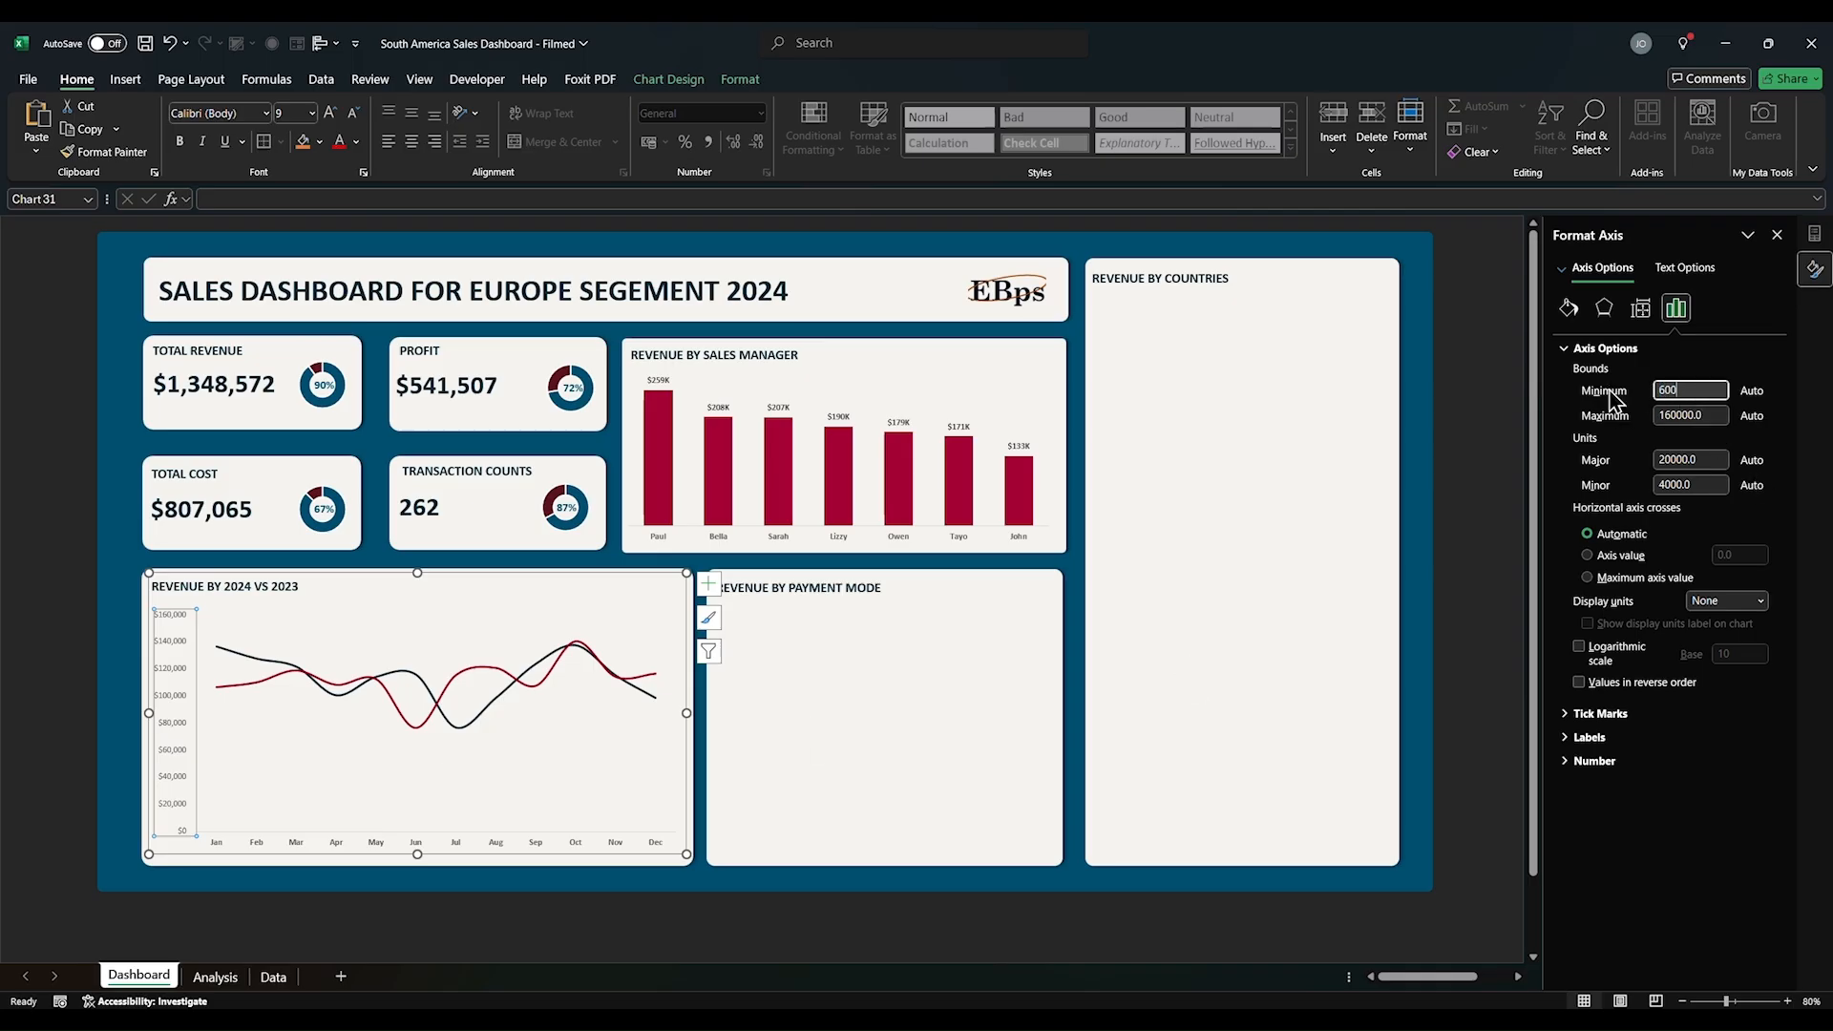
key("Return")
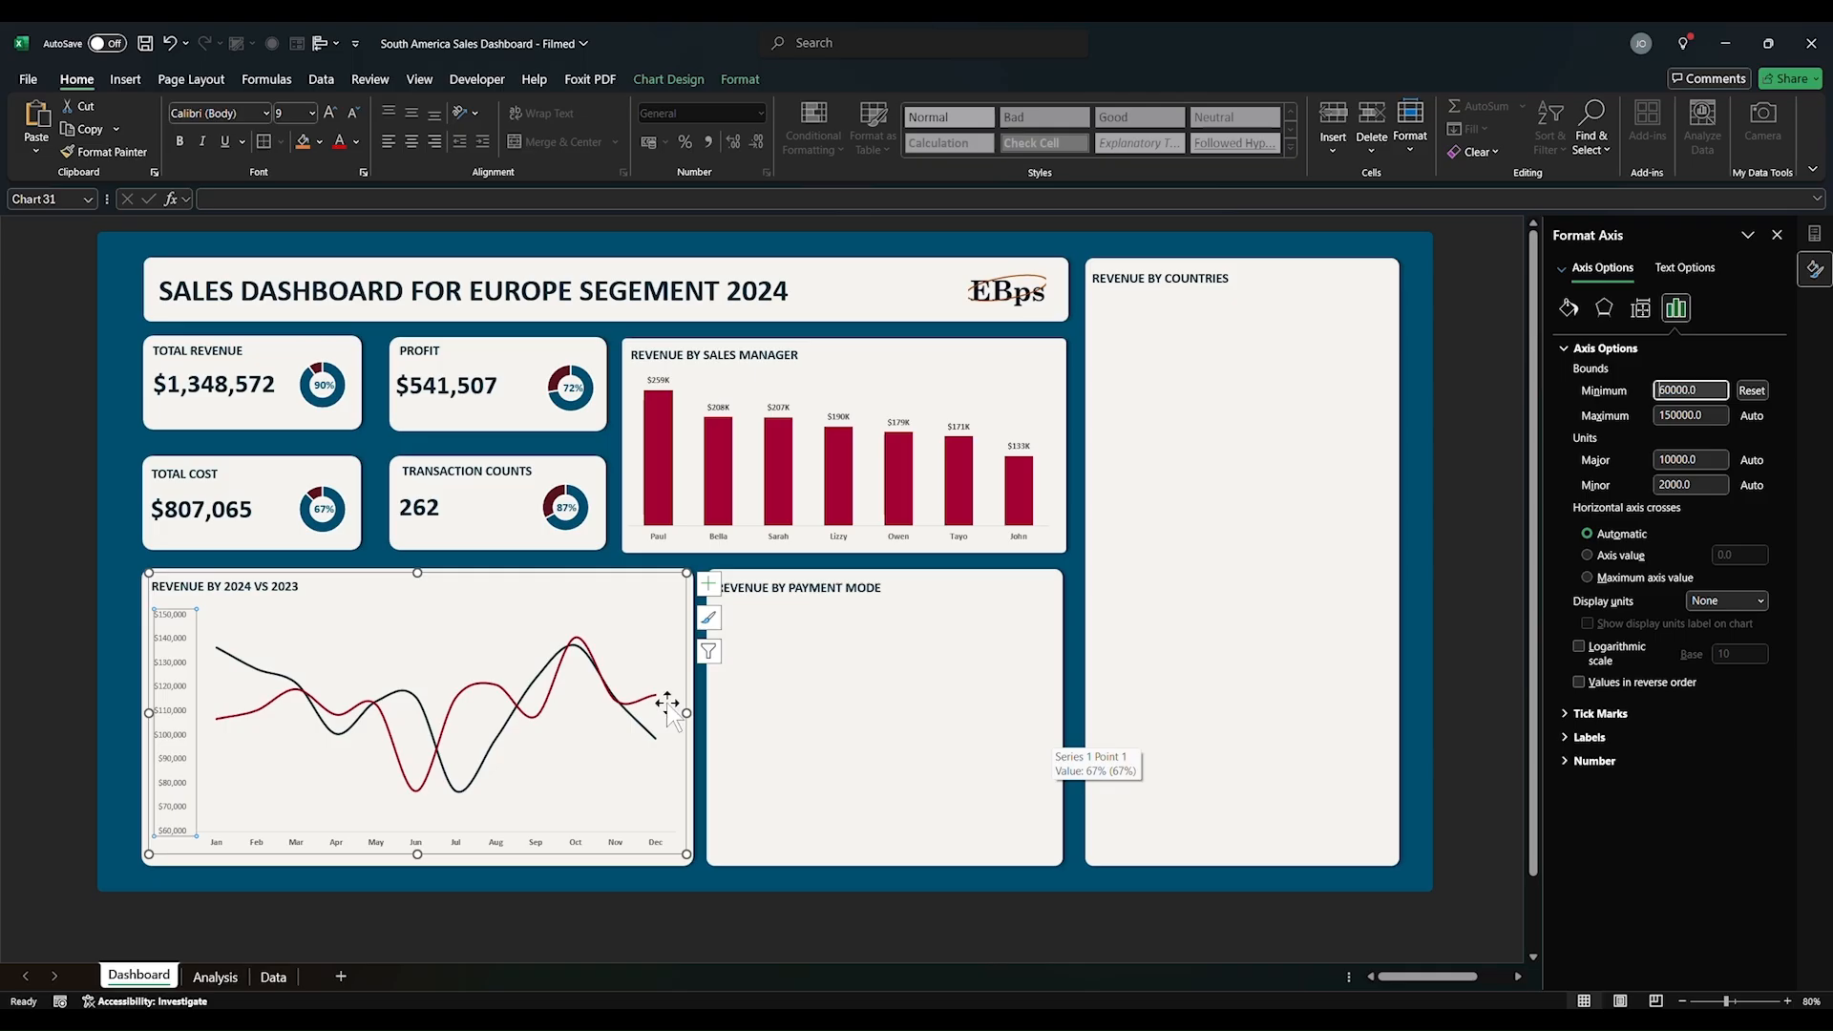
Step: Set the vertical axis display units to Thousands and delete the units label from the chart
left_click(1759, 601)
left_click(1722, 665)
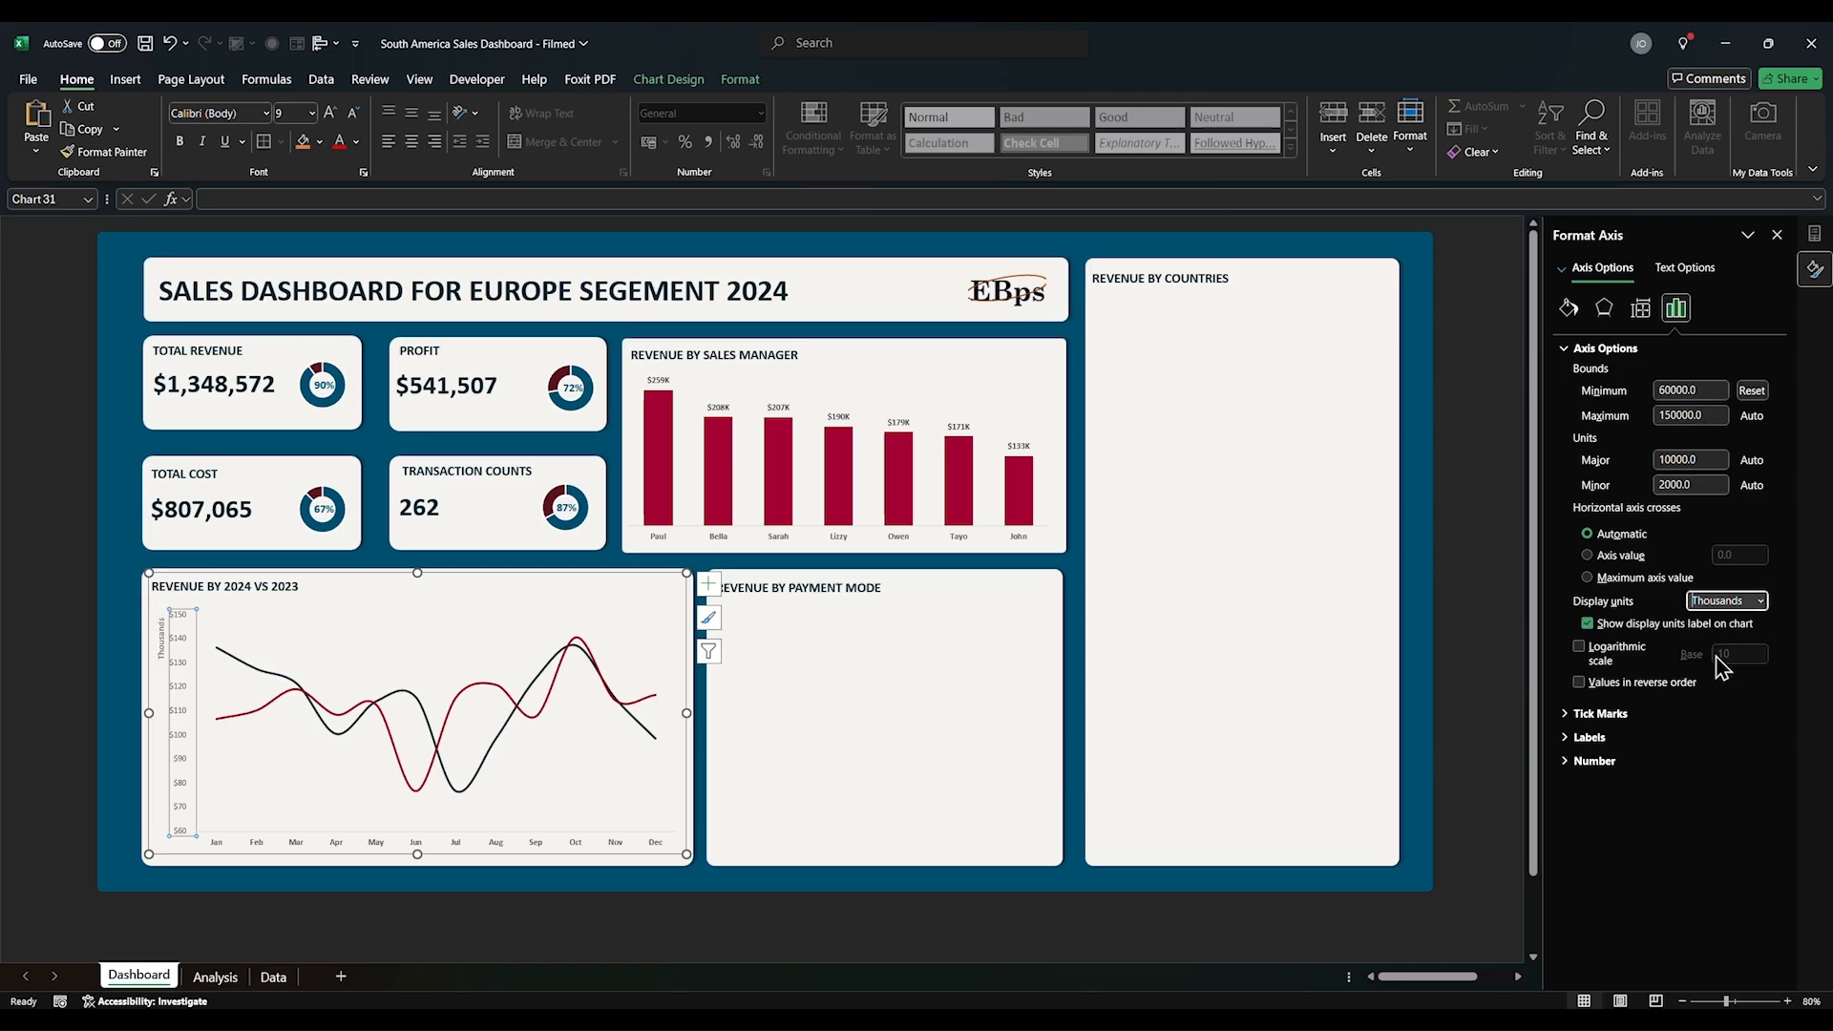
left_click(155, 651)
key("Delete")
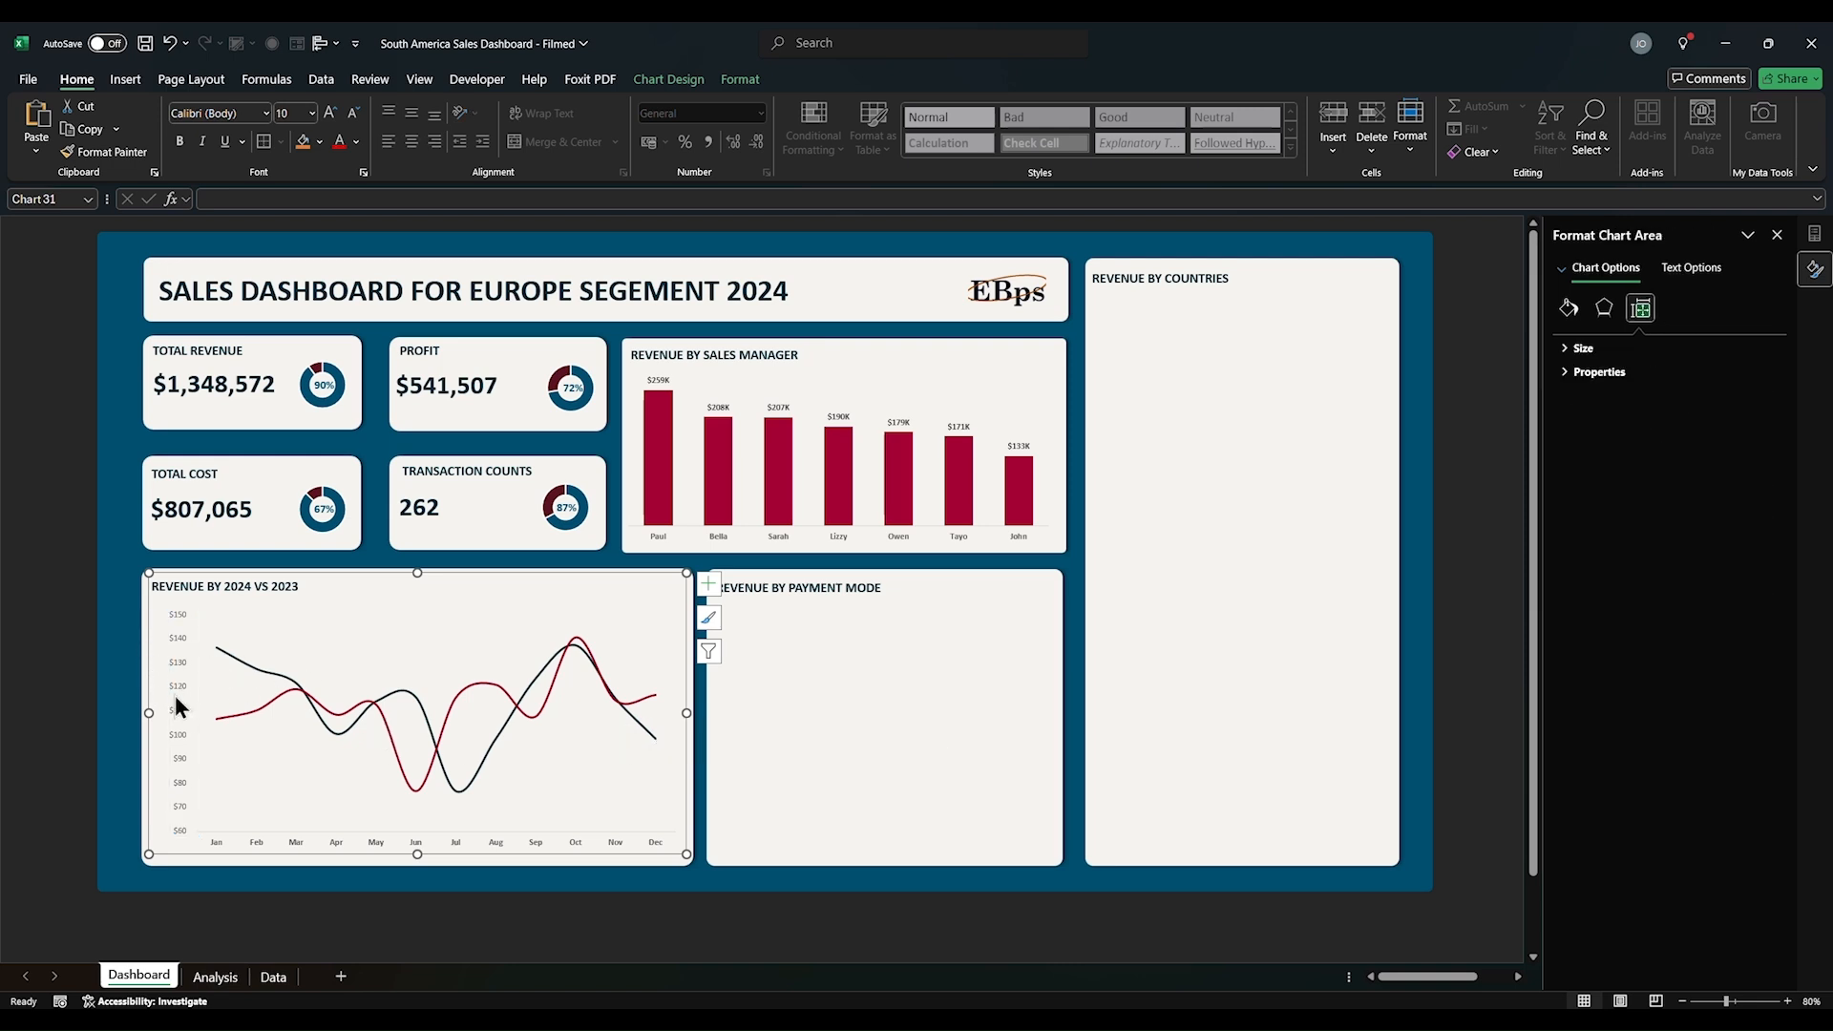
Step: Apply the custom number format $#"K" to the line chart's vertical axis labels
left_click(175, 695)
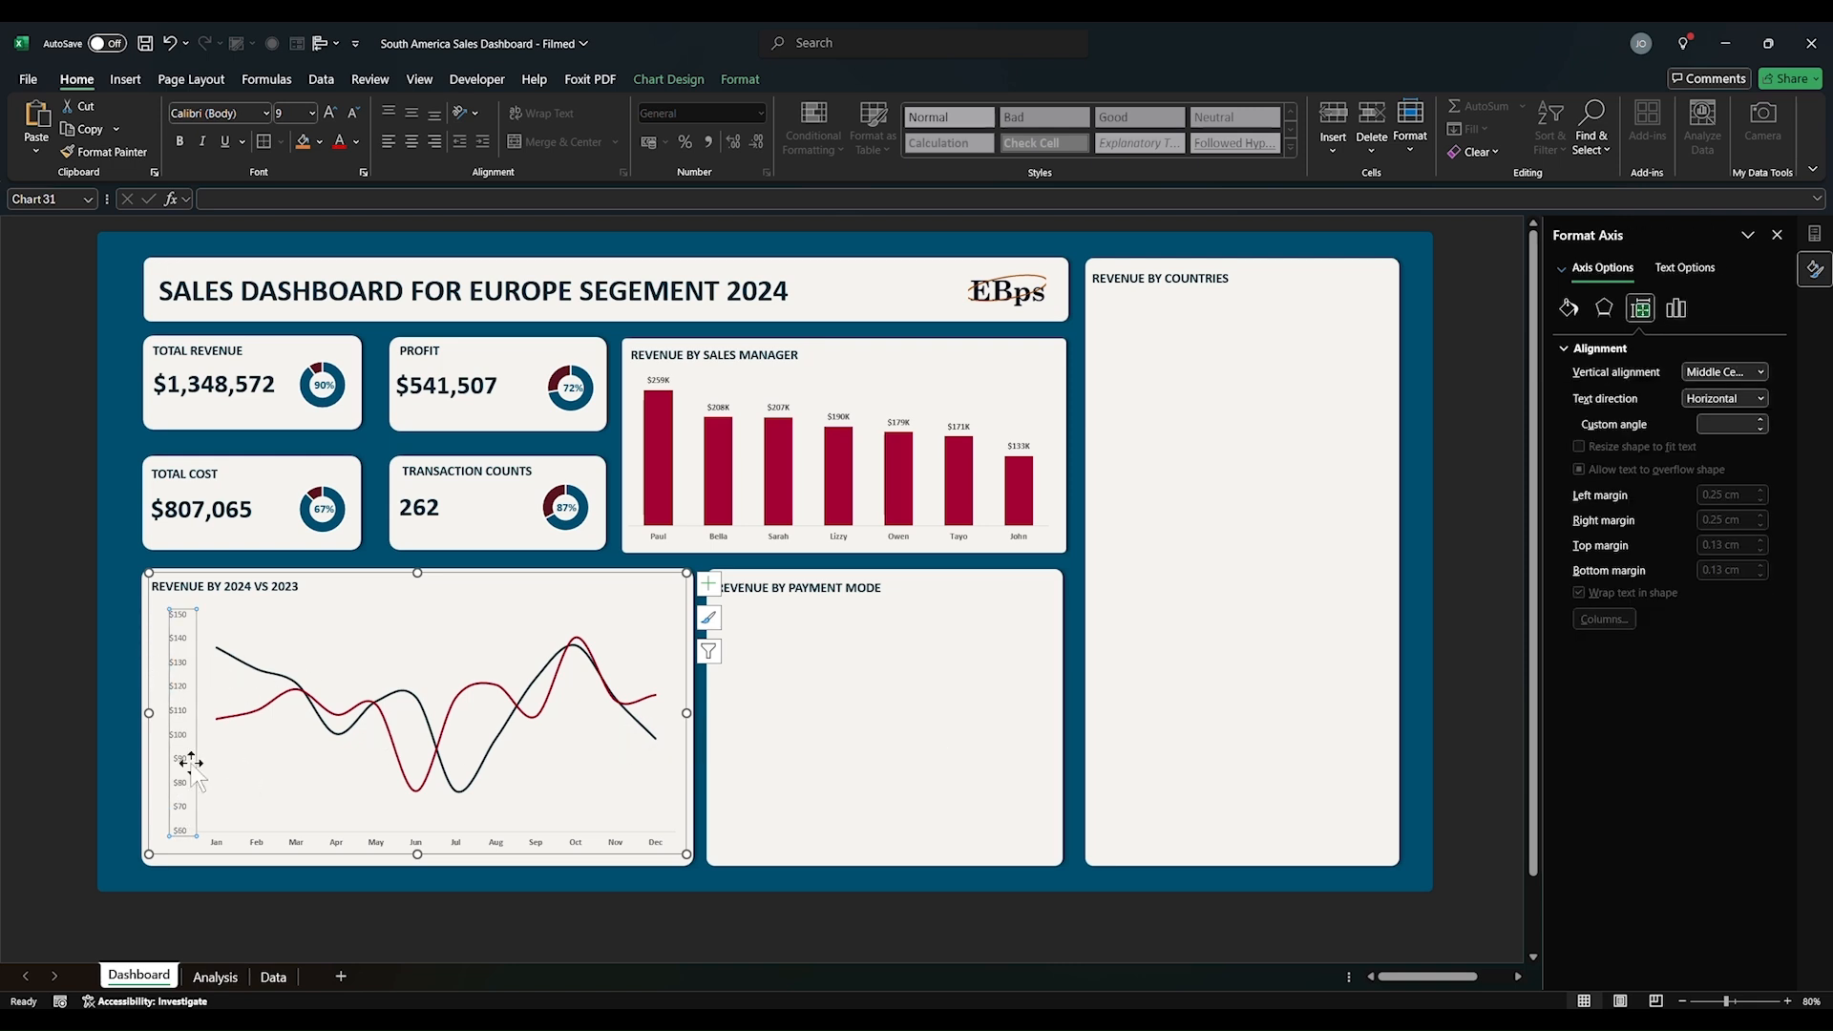
left_click(1675, 308)
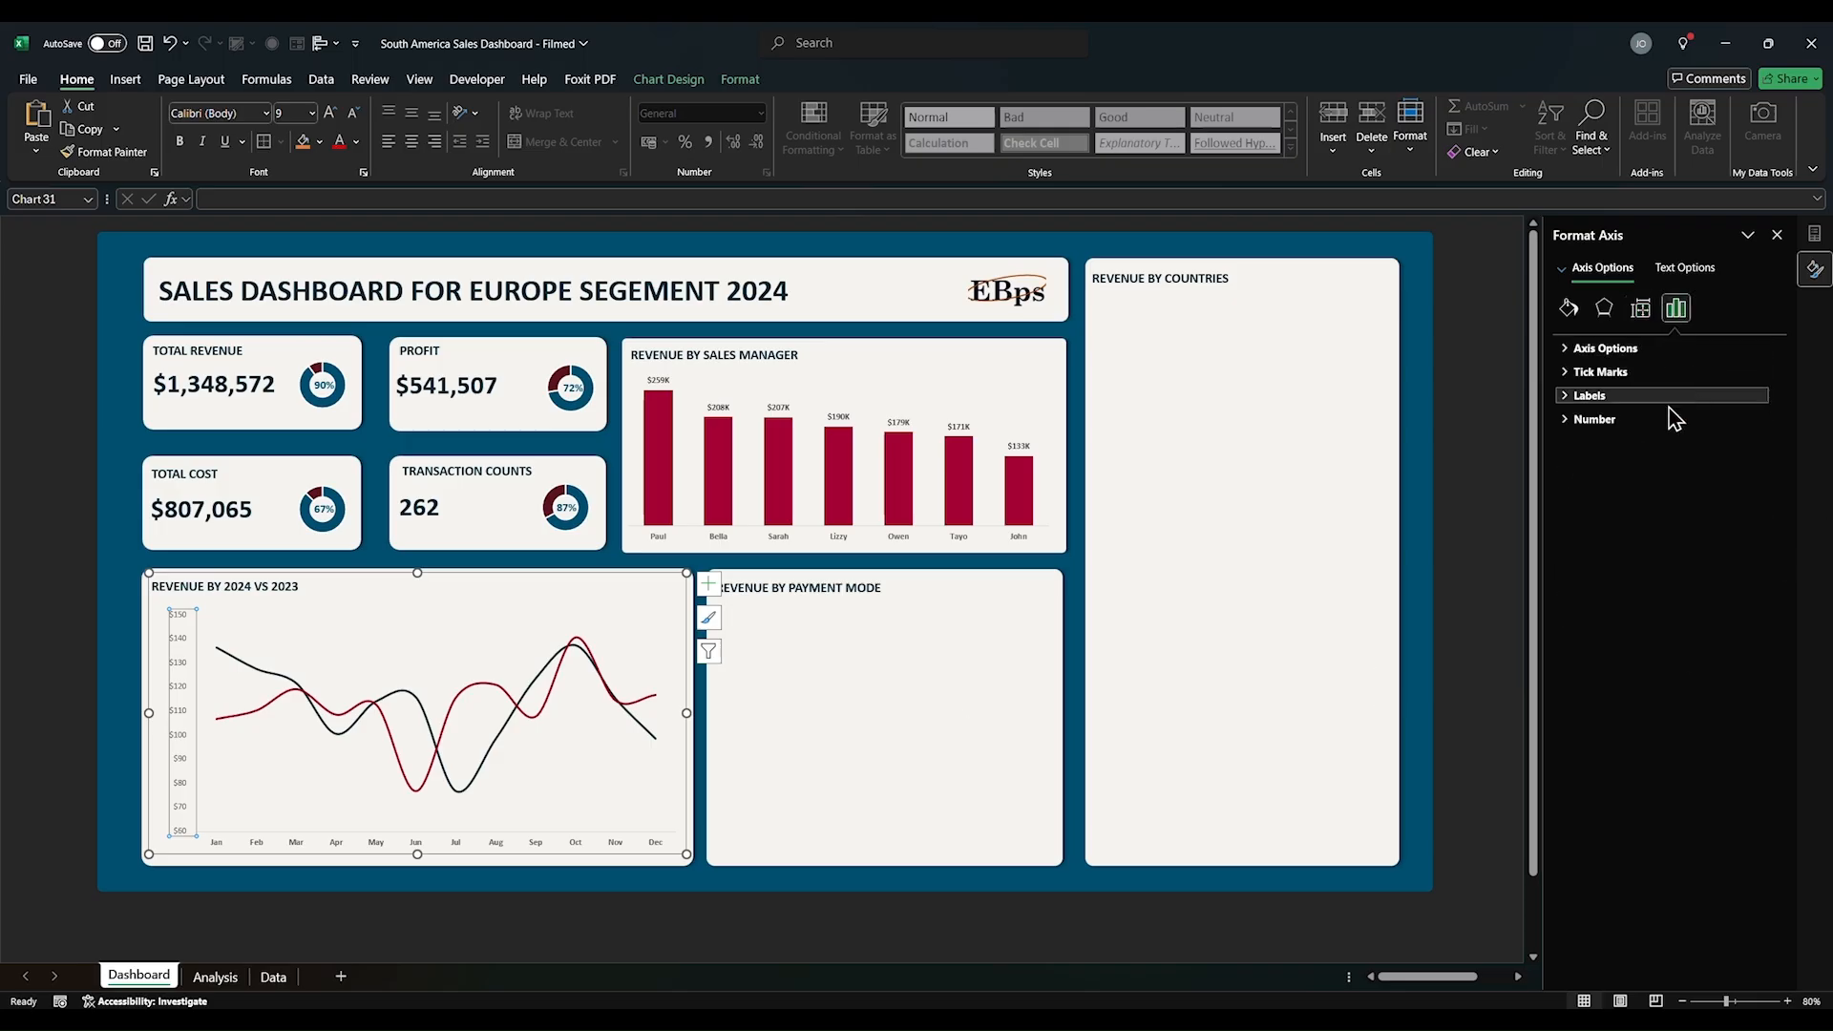
left_click(1594, 420)
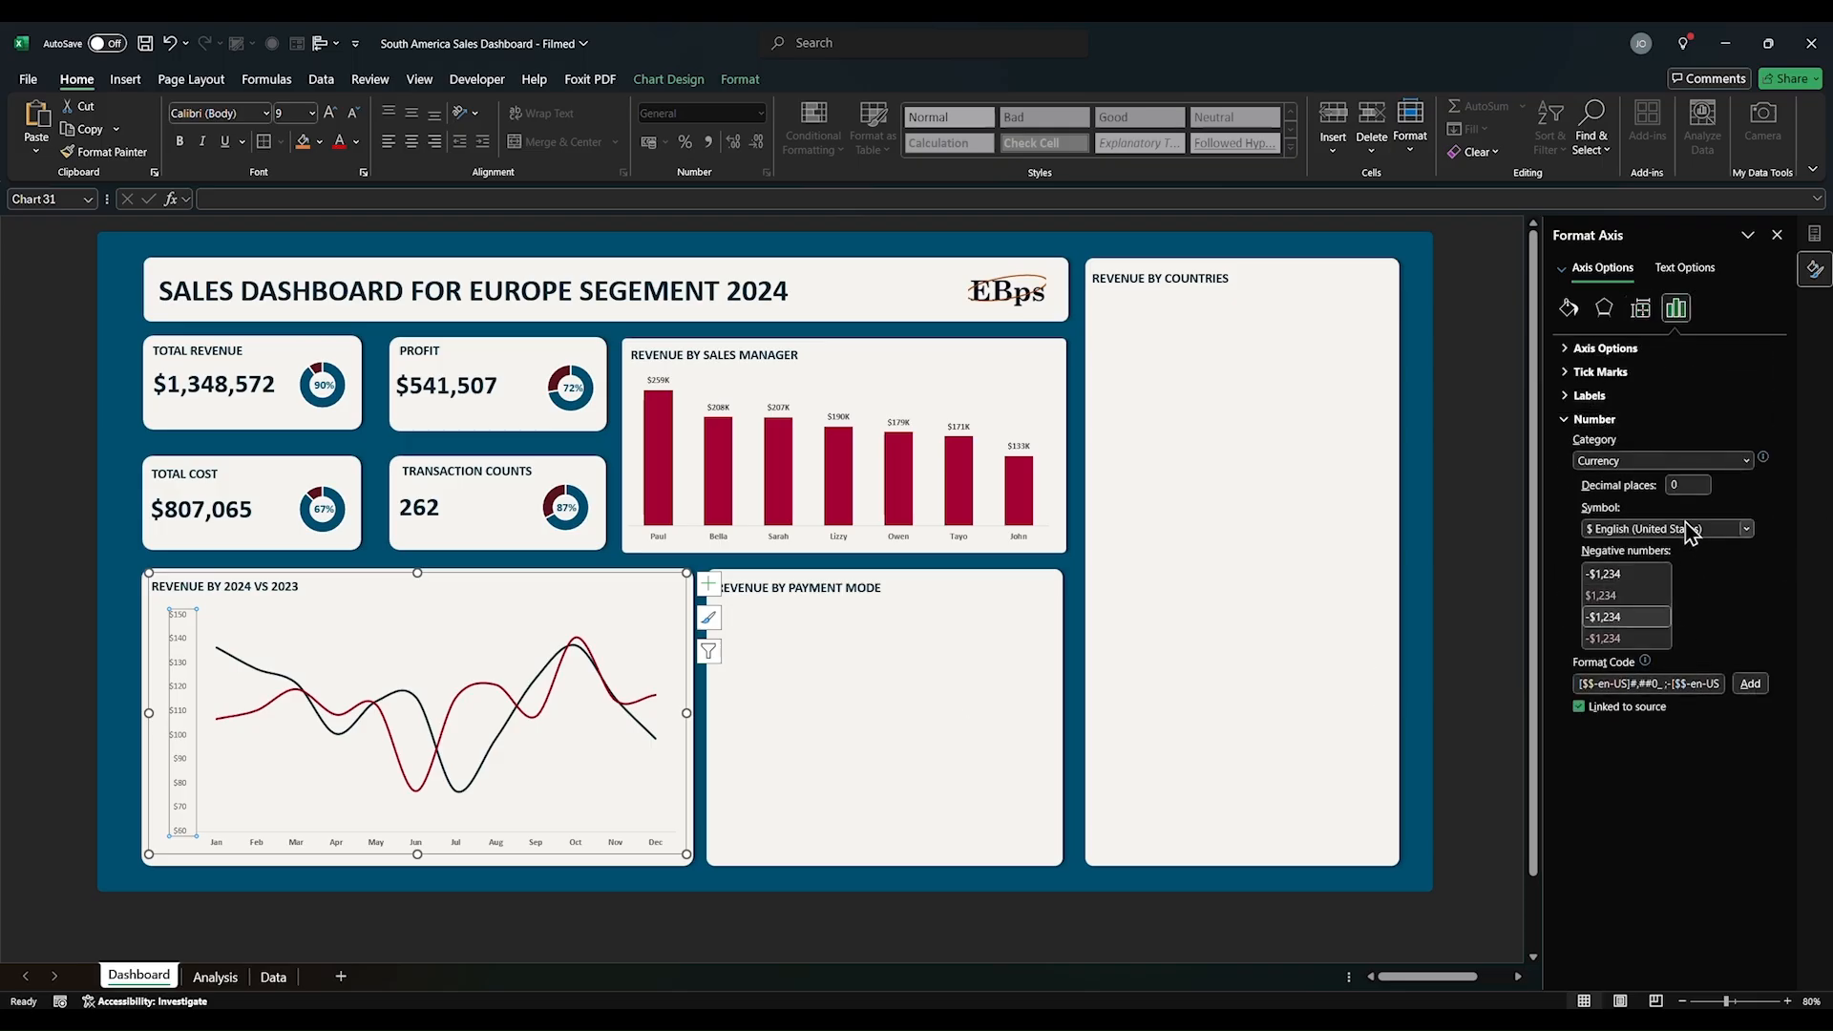
left_click(1747, 460)
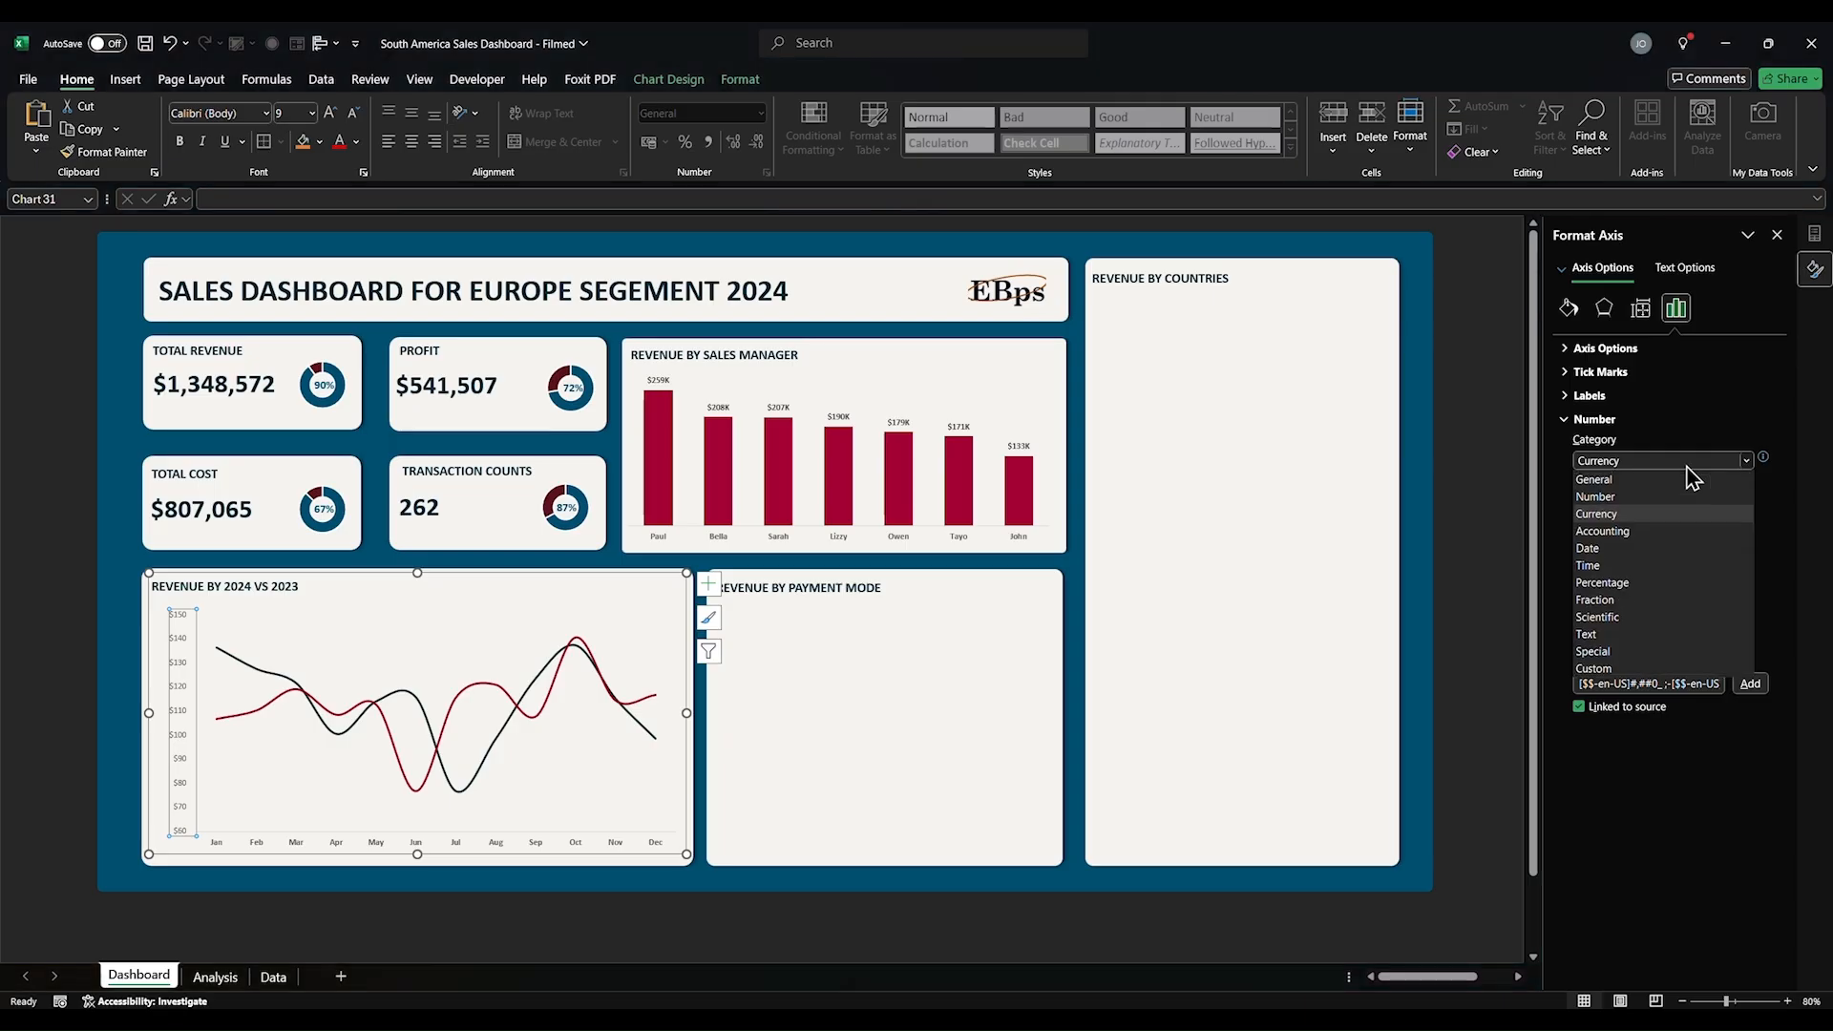
left_click(1624, 677)
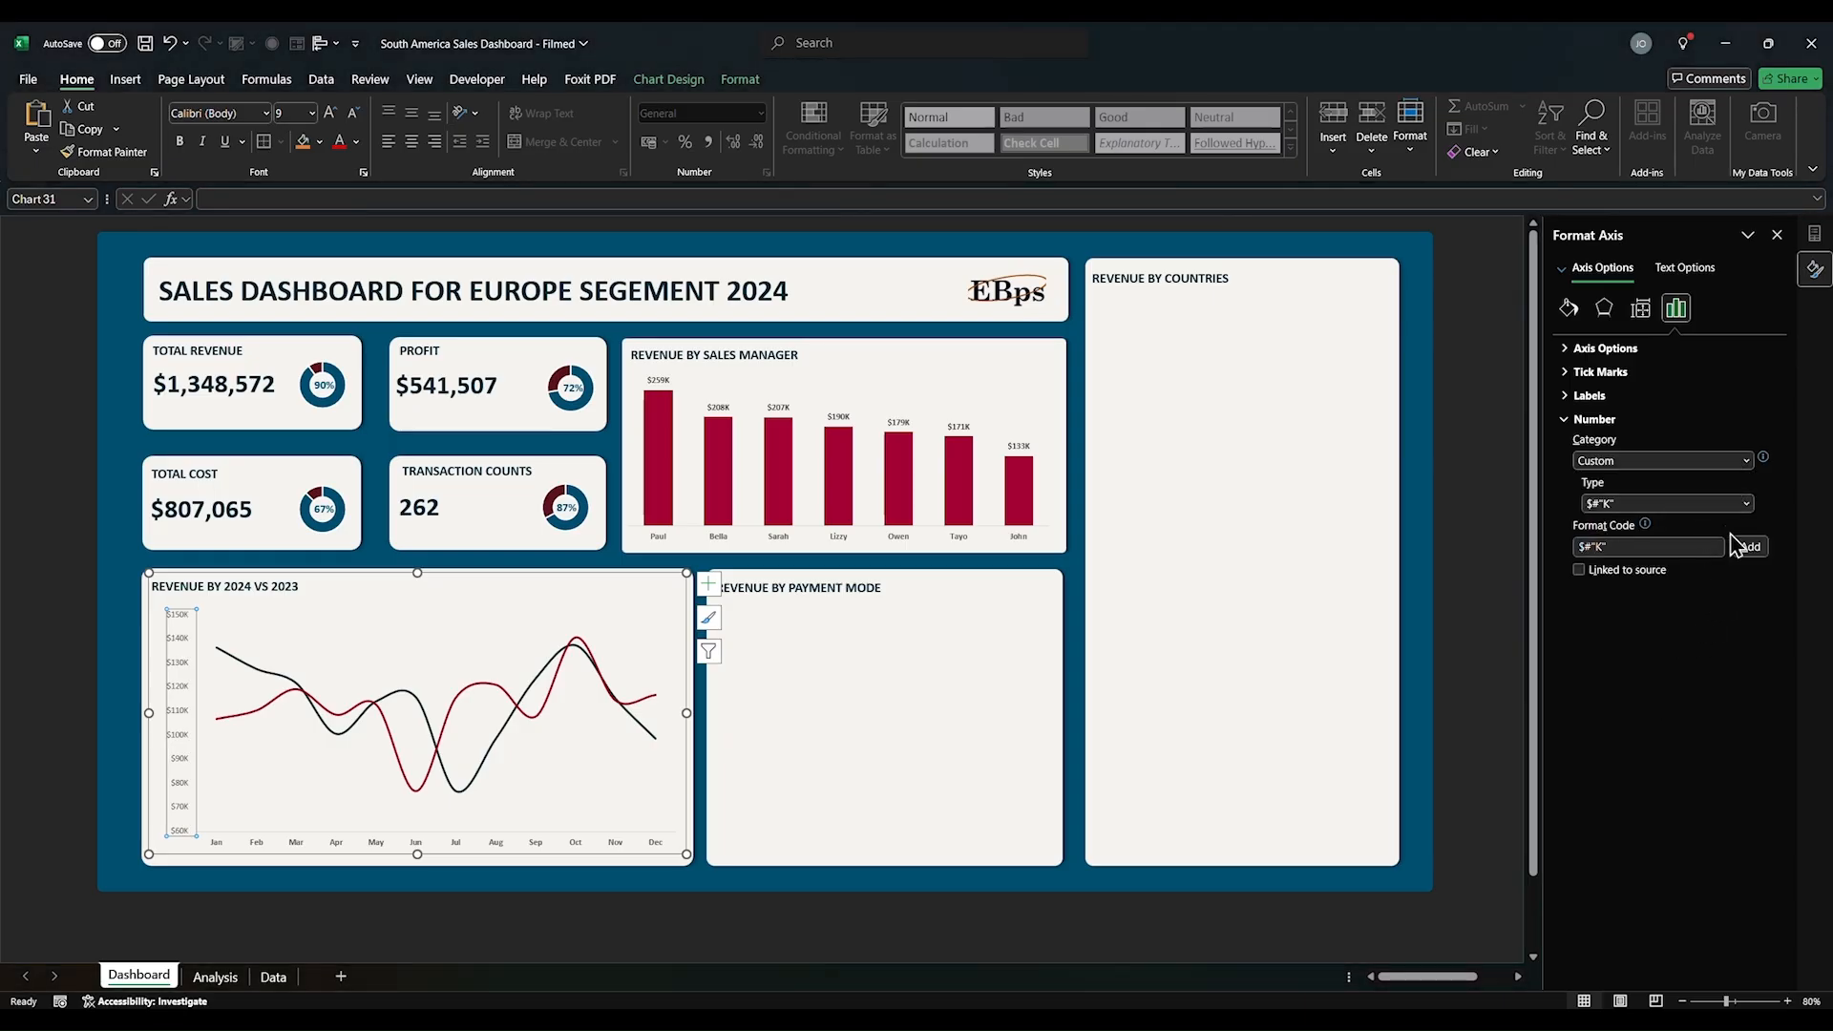
left_click(1747, 503)
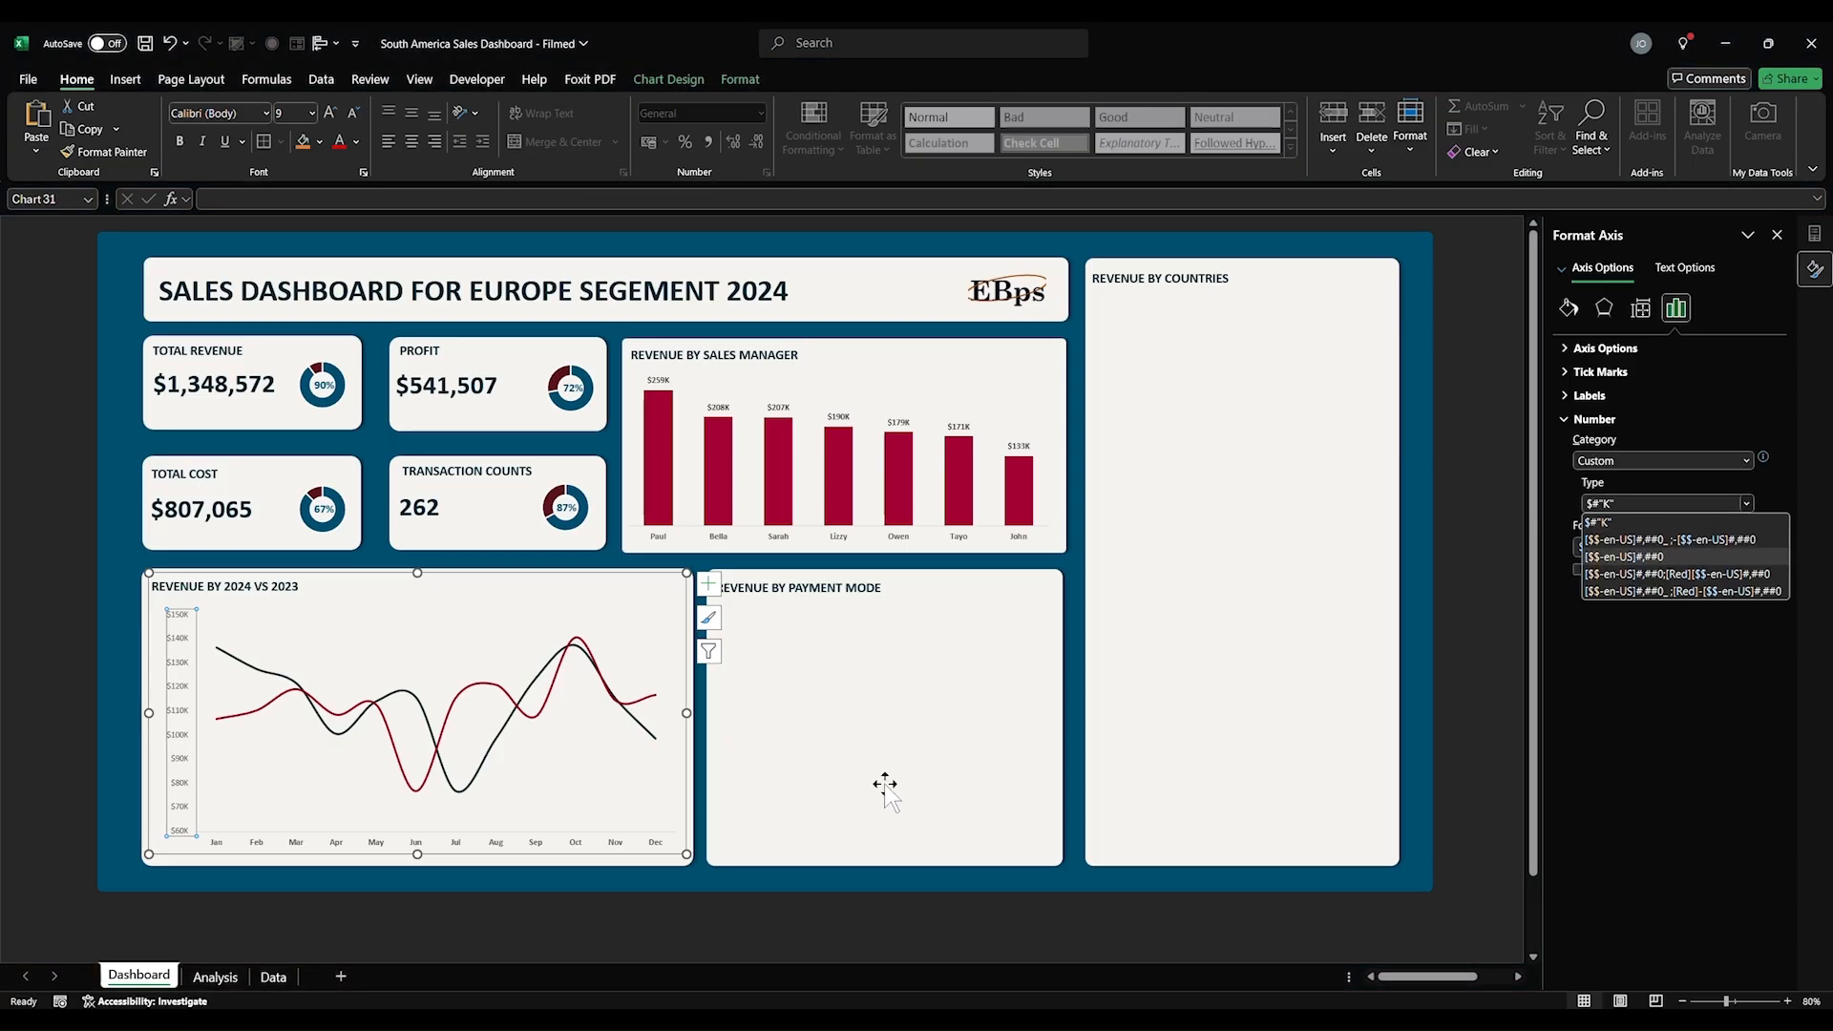
left_click(176, 704)
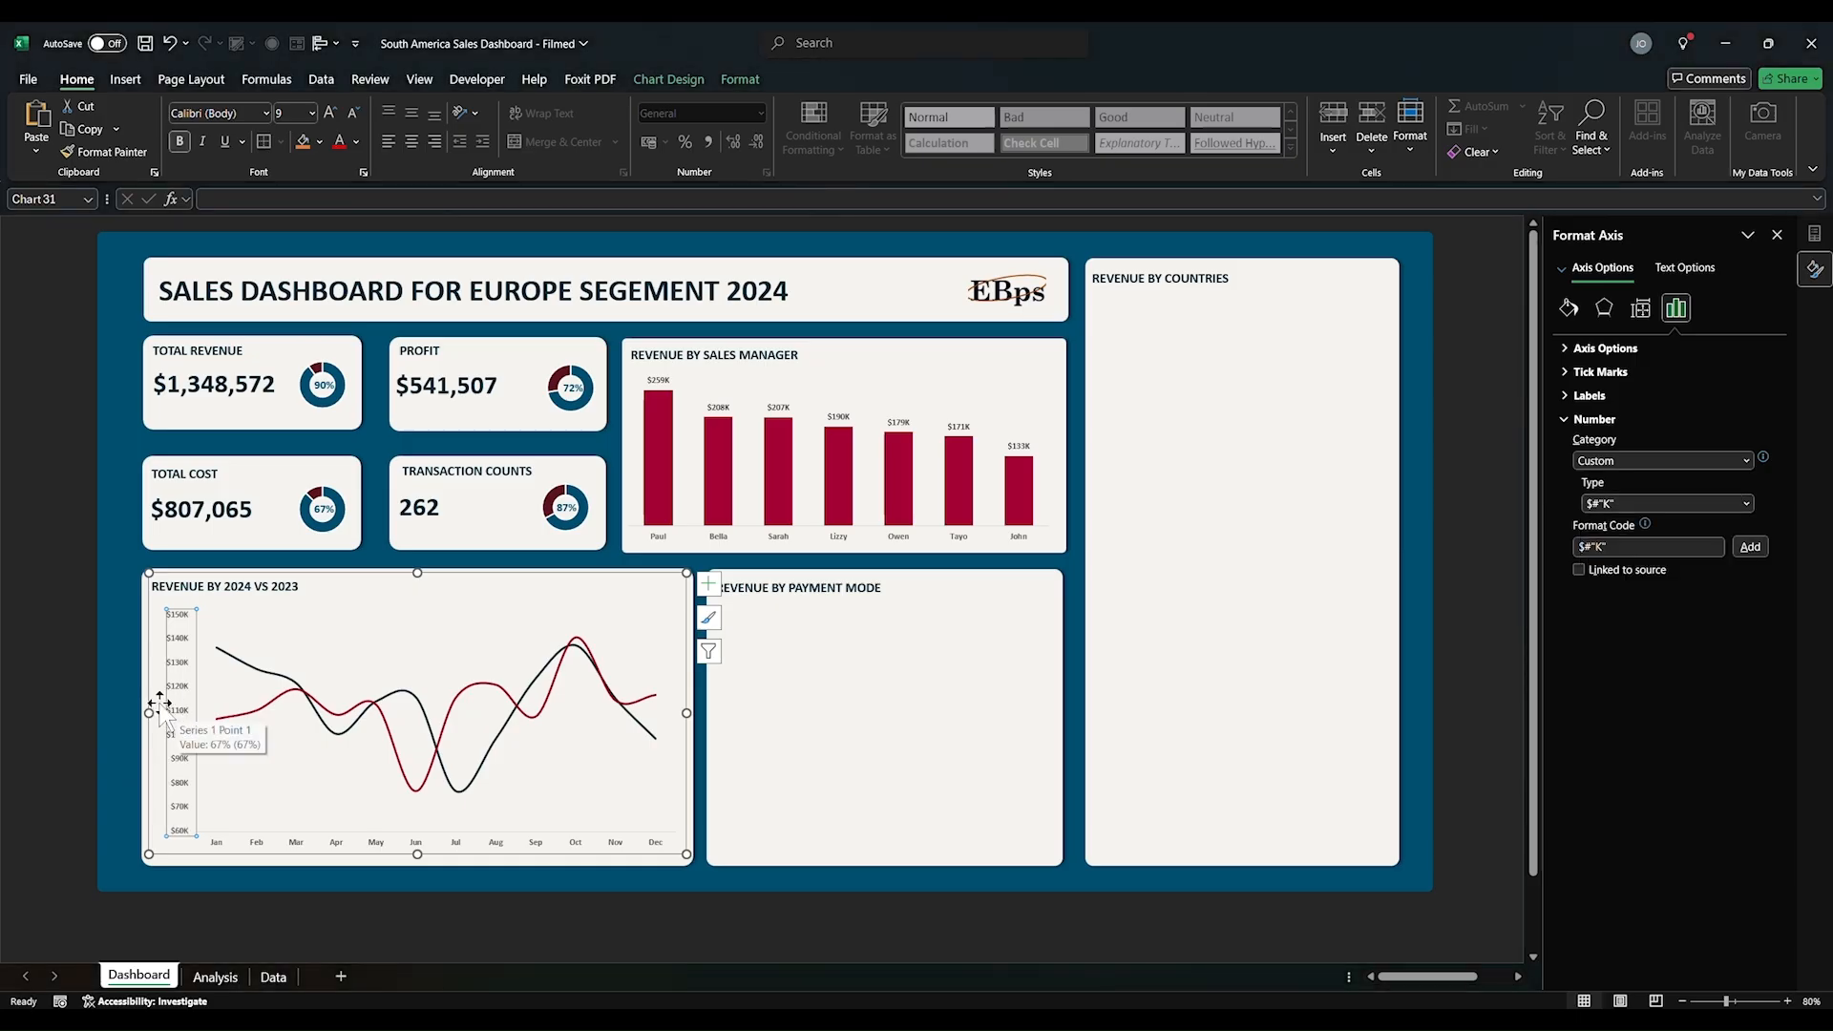
Step: Widen the line chart's plot area slightly toward the card's left edge
left_click(256, 759)
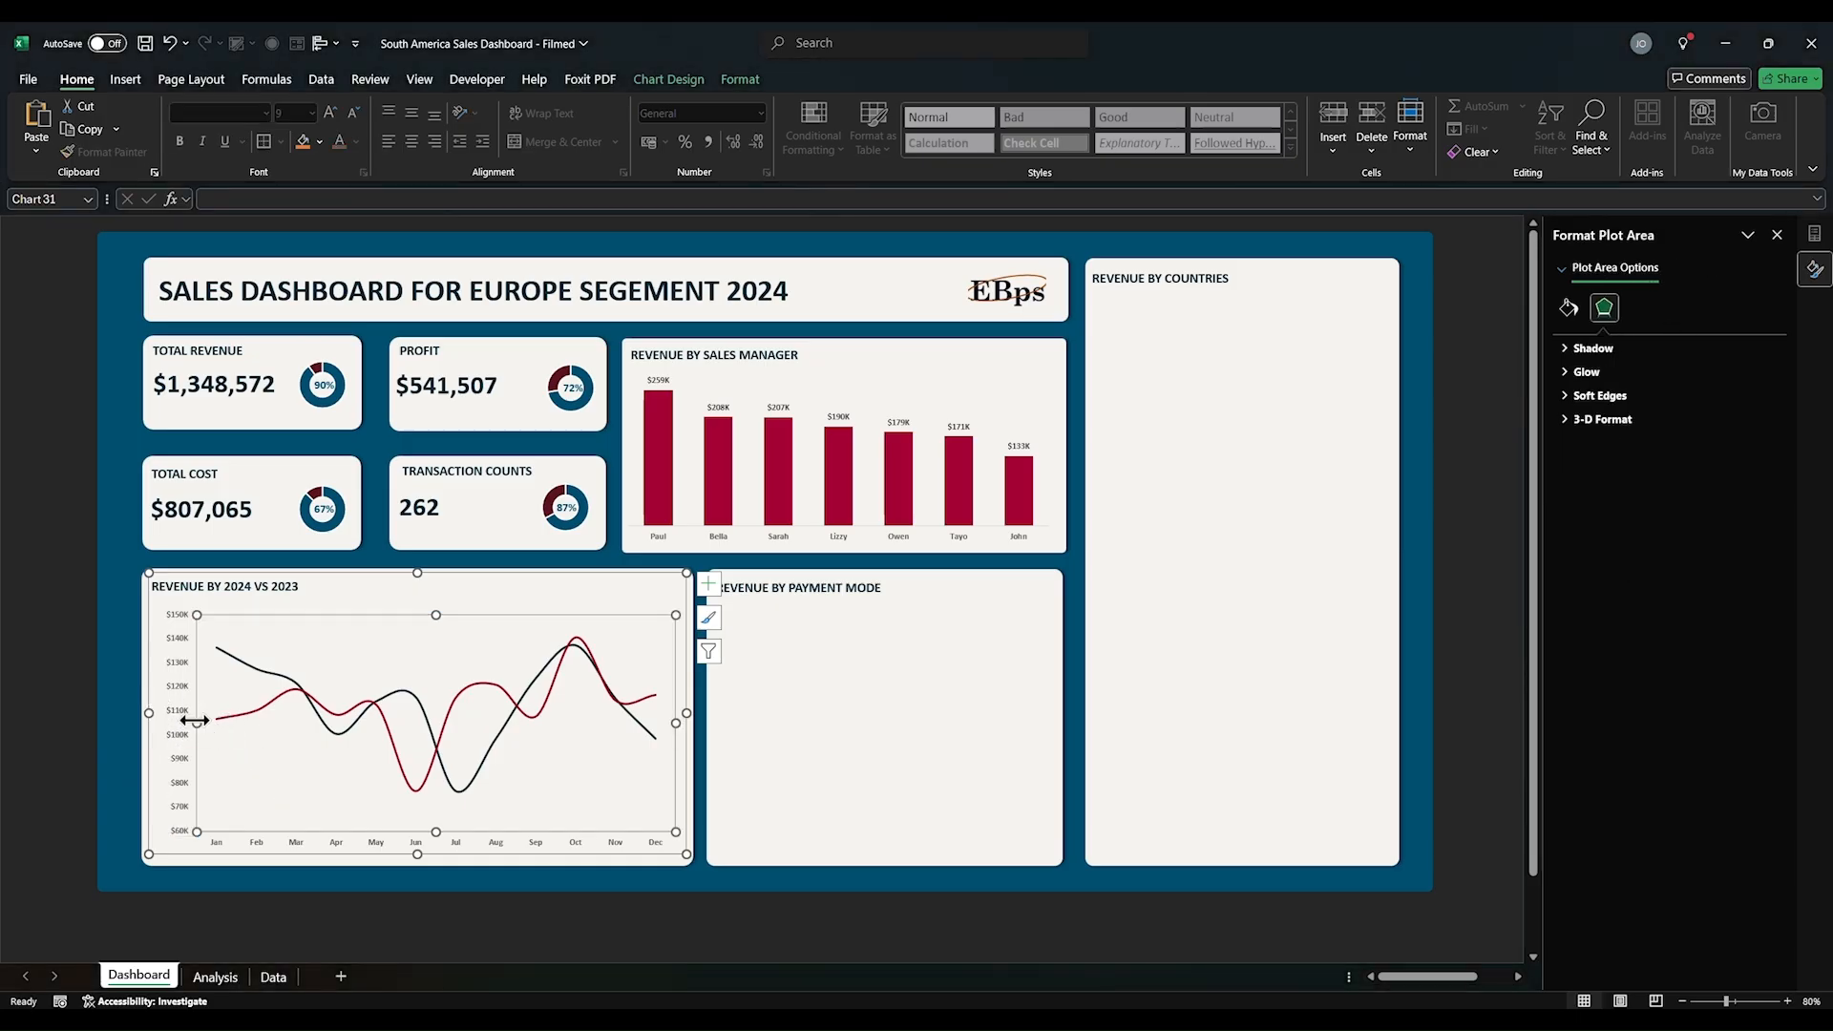
left_click_drag(186, 723, 187, 722)
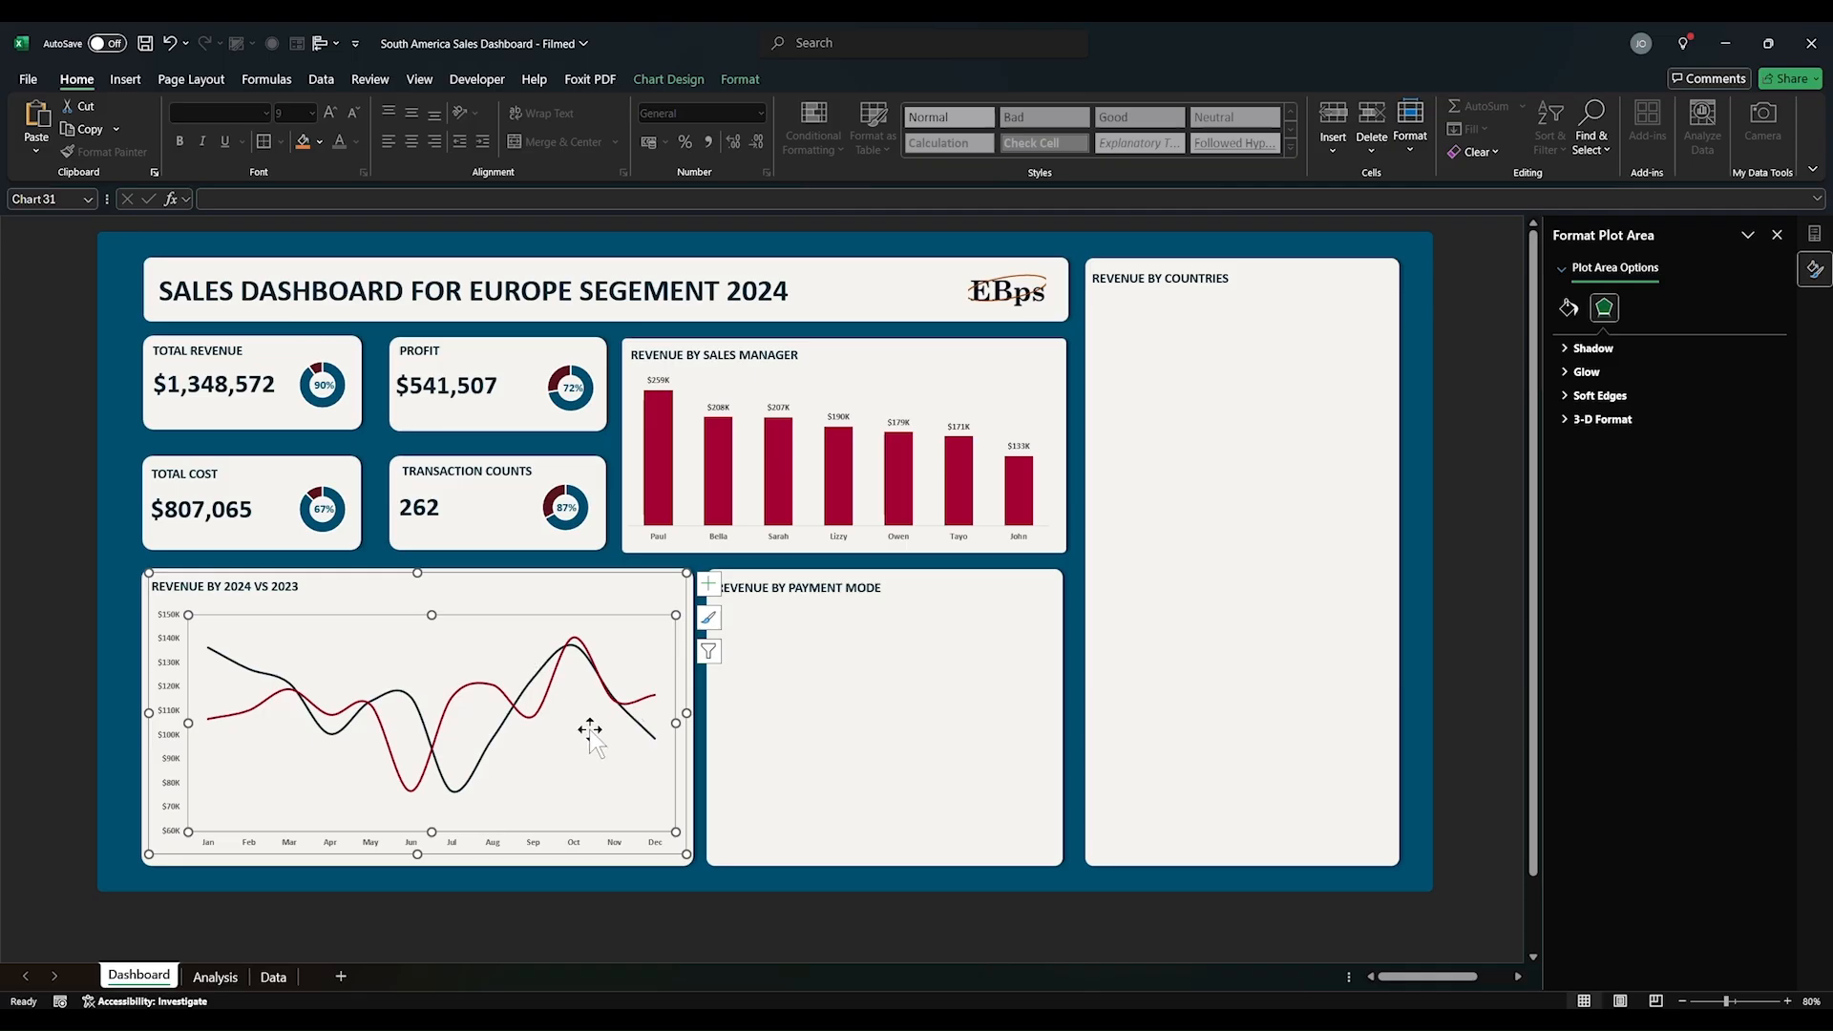
Step: Add a data label to only the December point of the dark red 2024 line
left_click(656, 696)
left_click(655, 695)
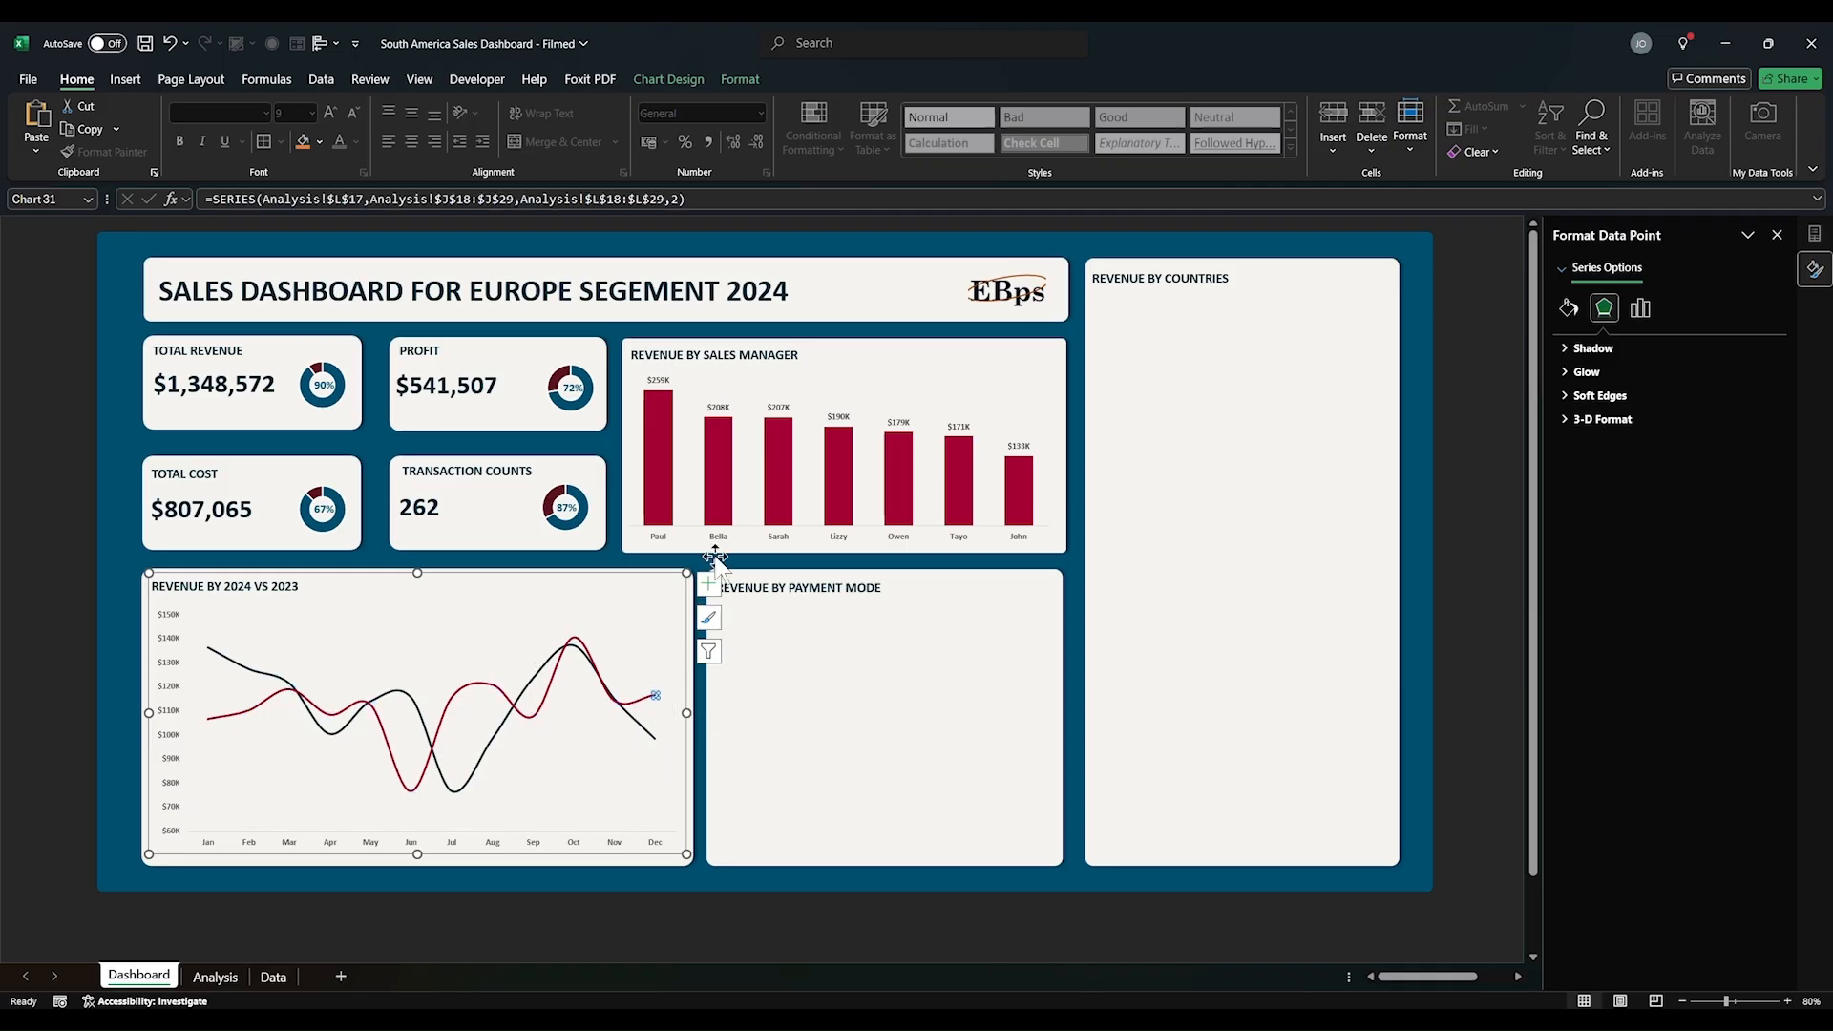
left_click(708, 583)
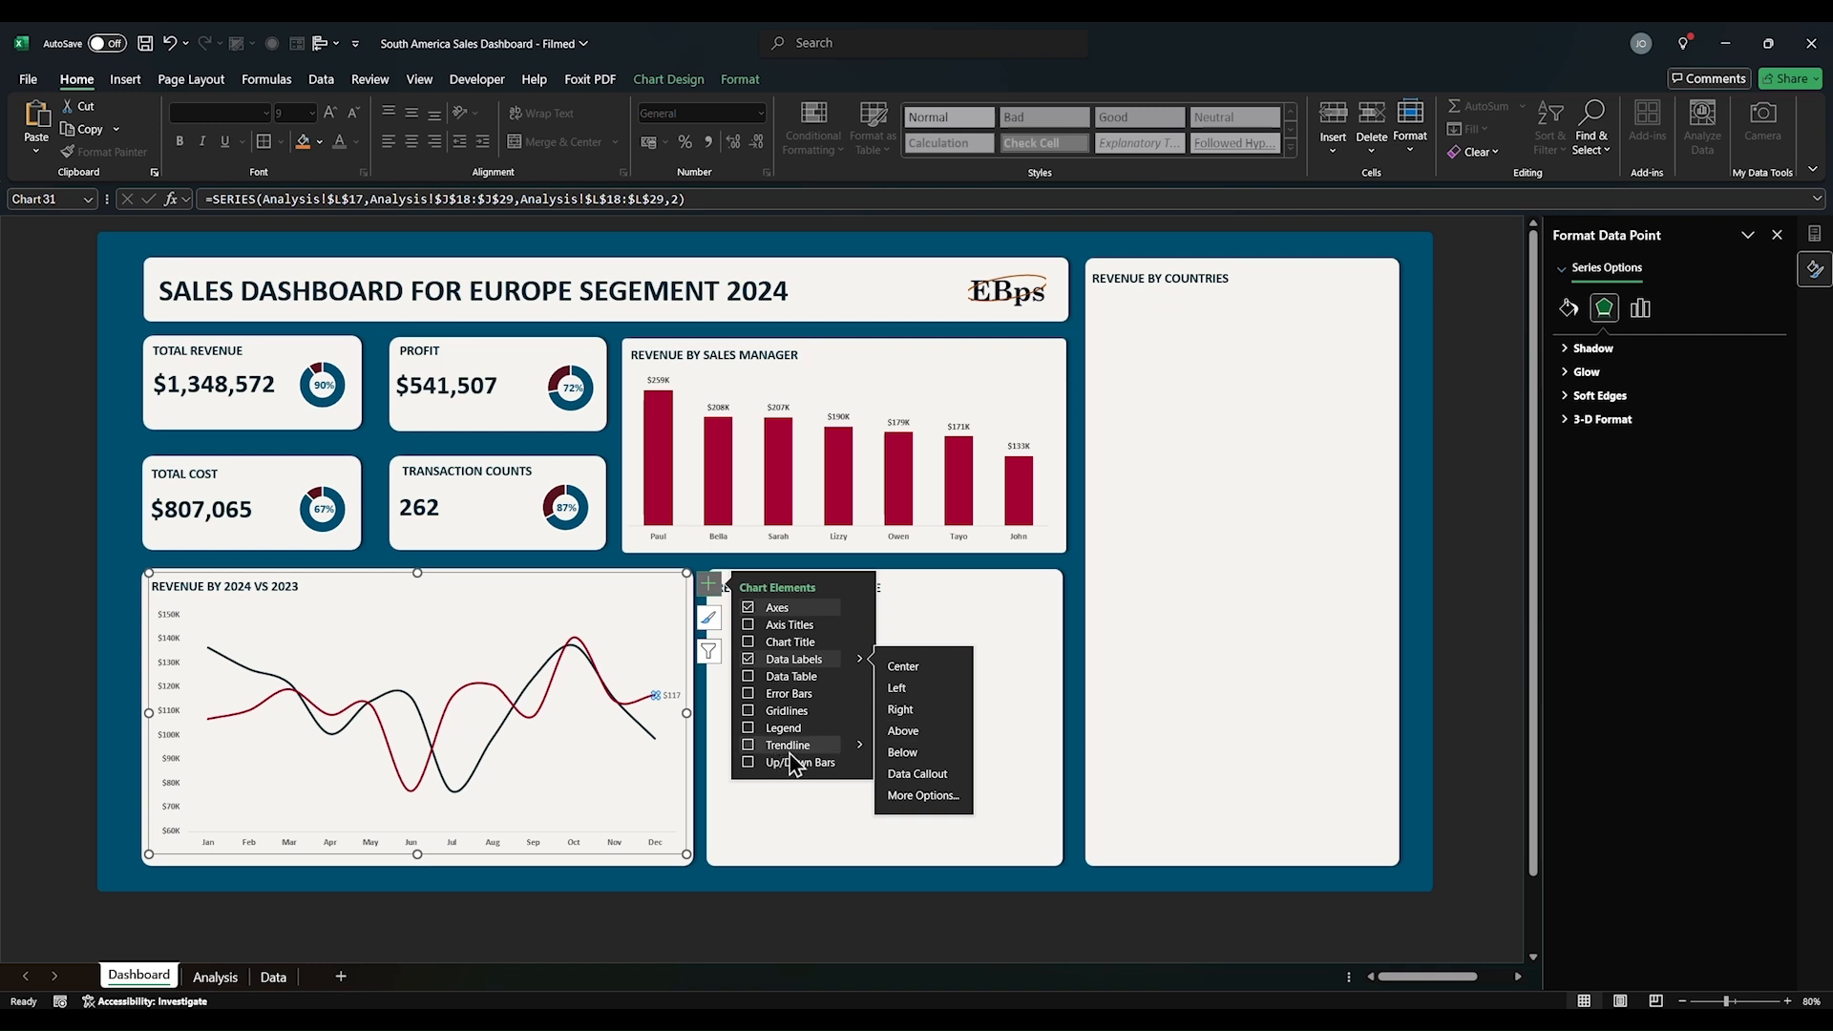
Step: Add a data label positioned Right to only the December point of the black 2023 line
left_click(657, 742)
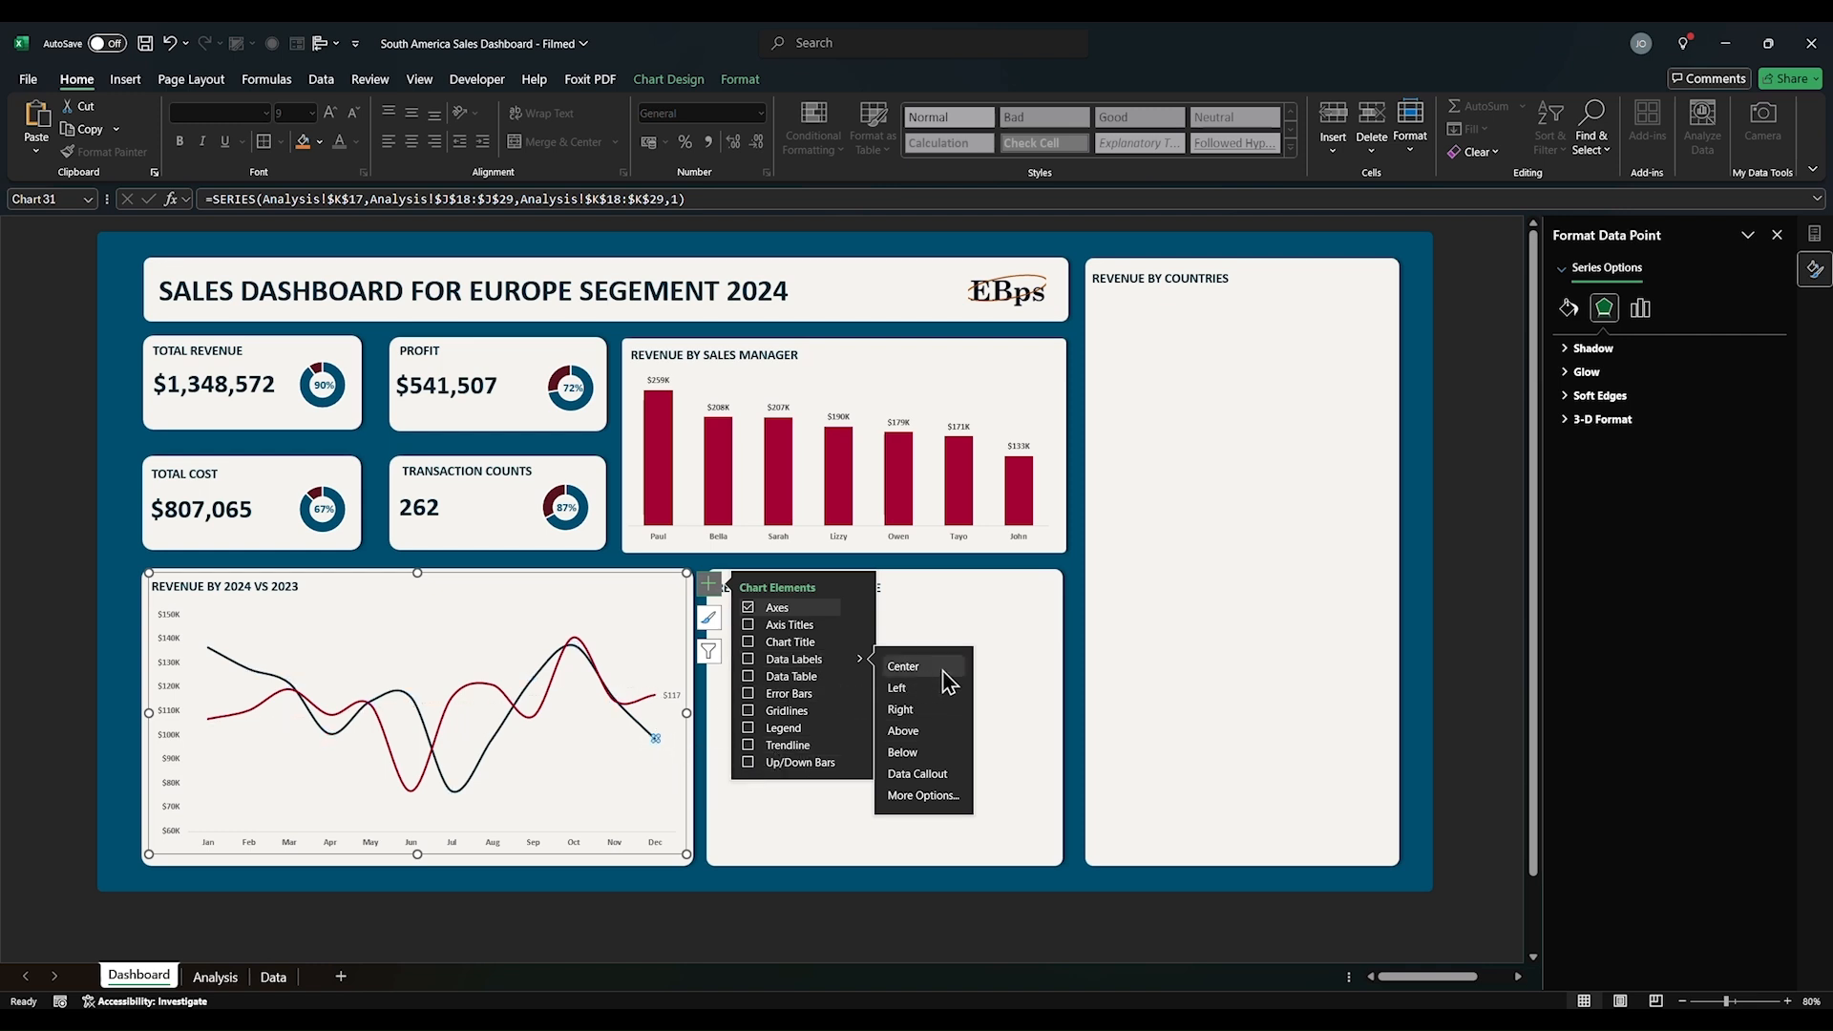
left_click(749, 660)
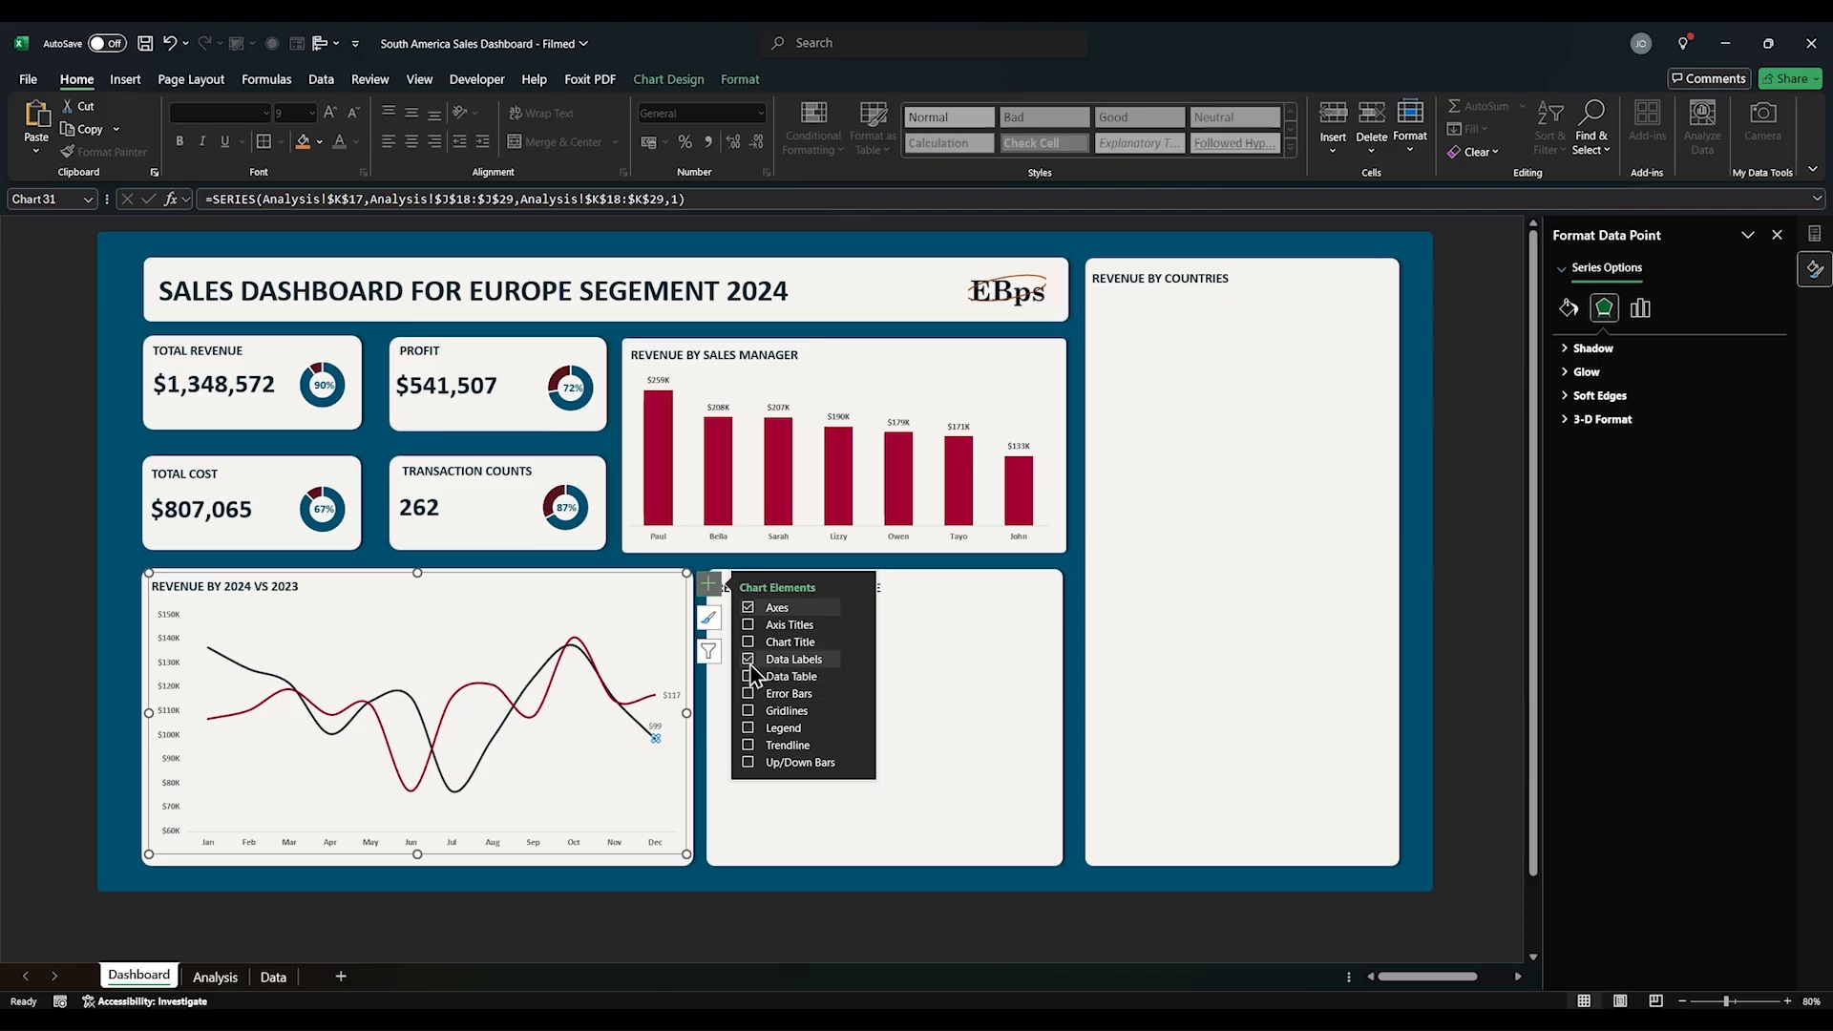
left_click(822, 663)
left_click(865, 661)
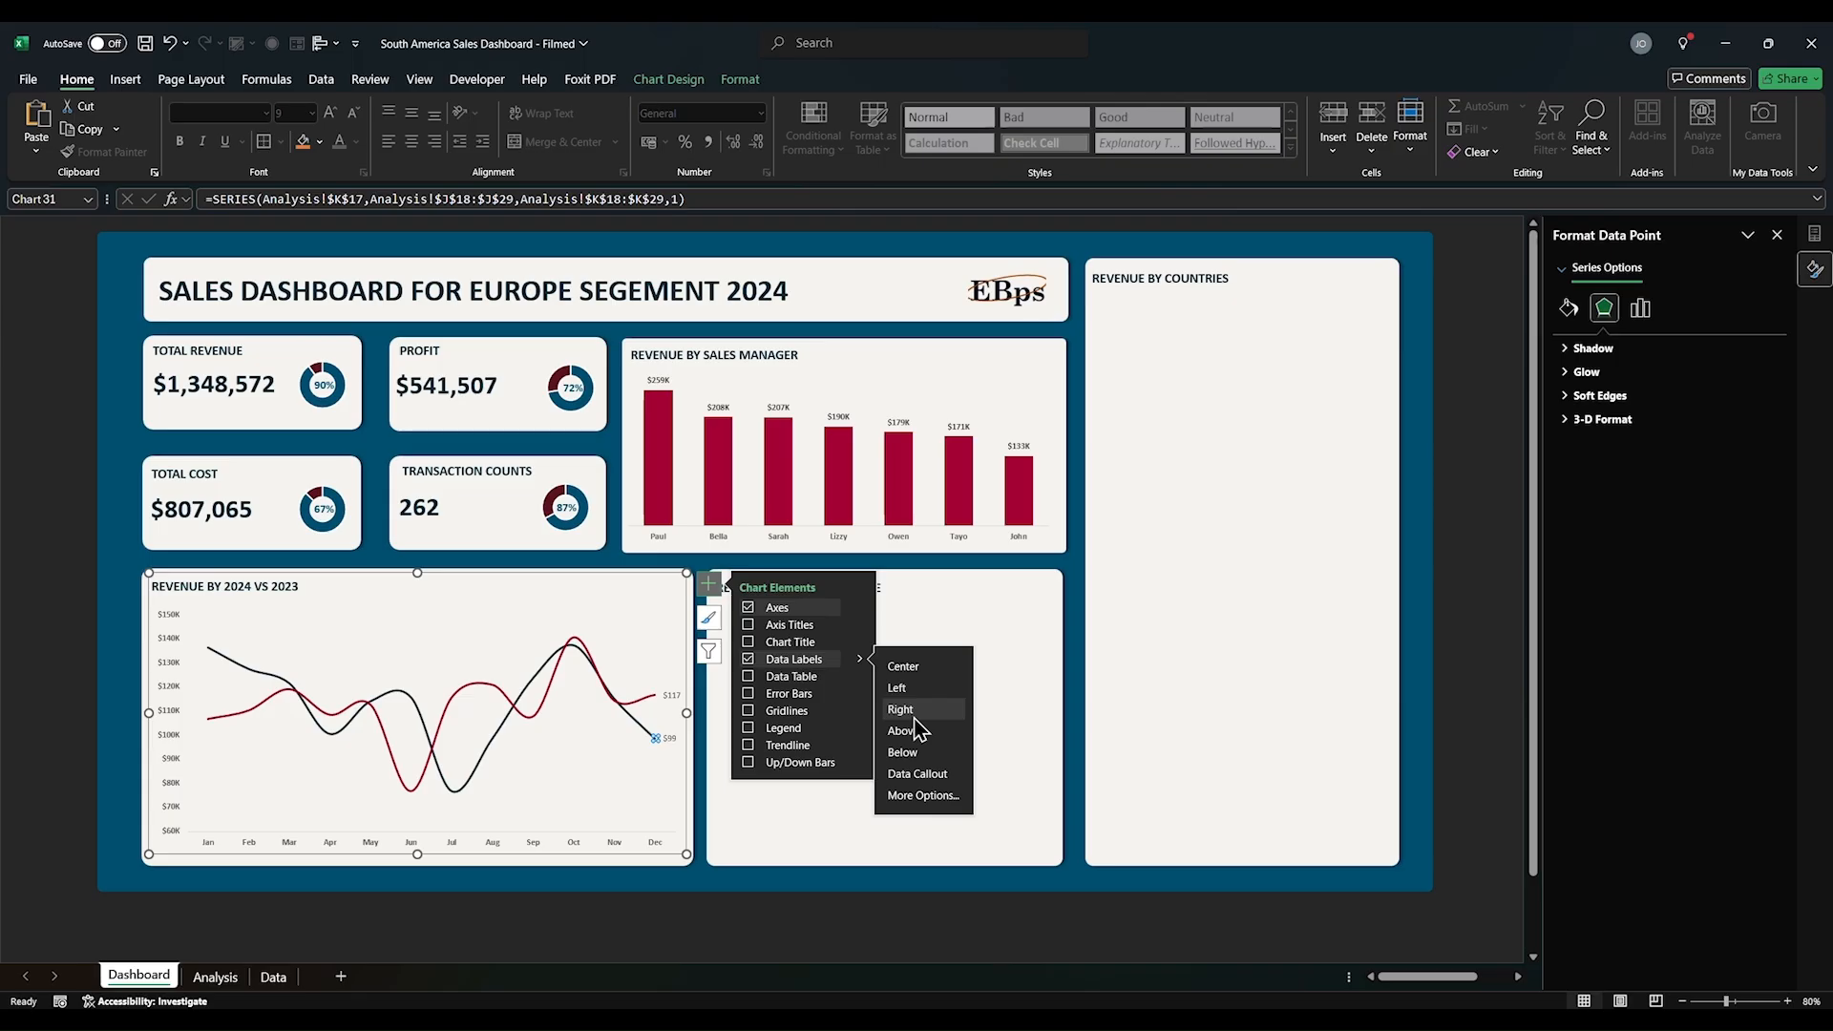
Step: Make the dark red line's December label show the series name instead of the value
left_click(673, 697)
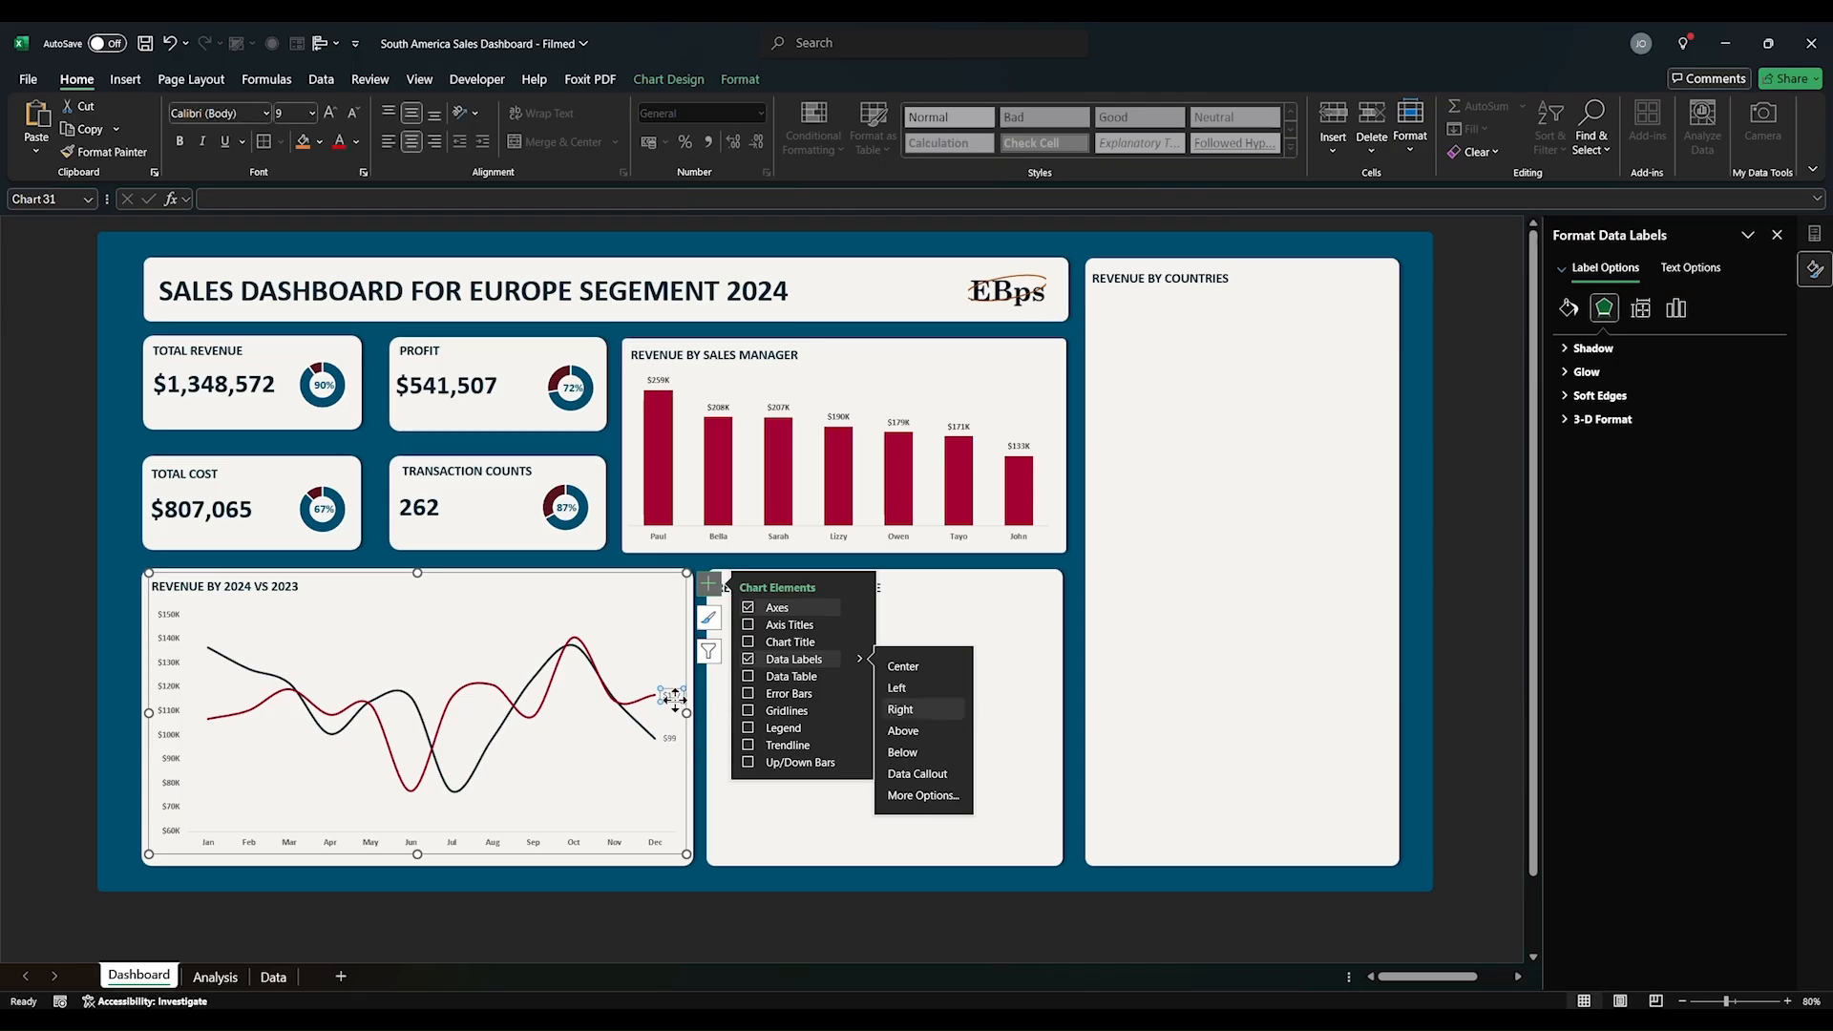
left_click(1676, 308)
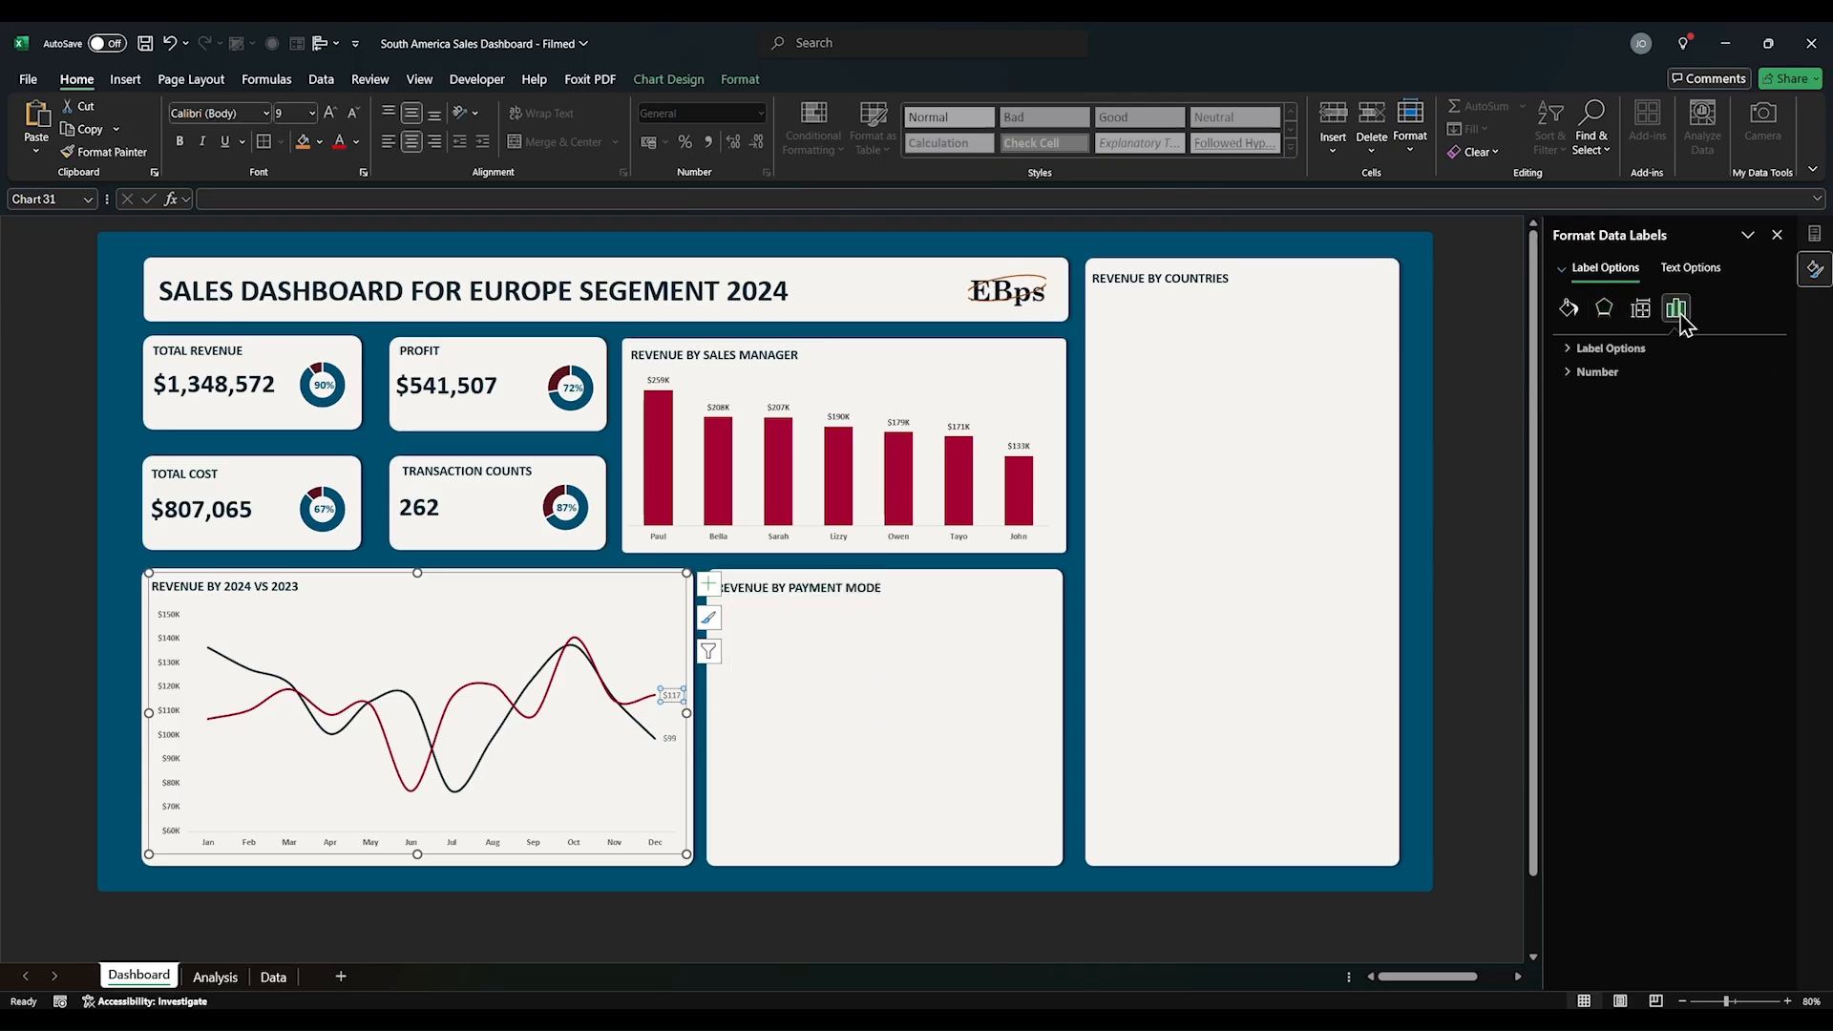
left_click(1606, 350)
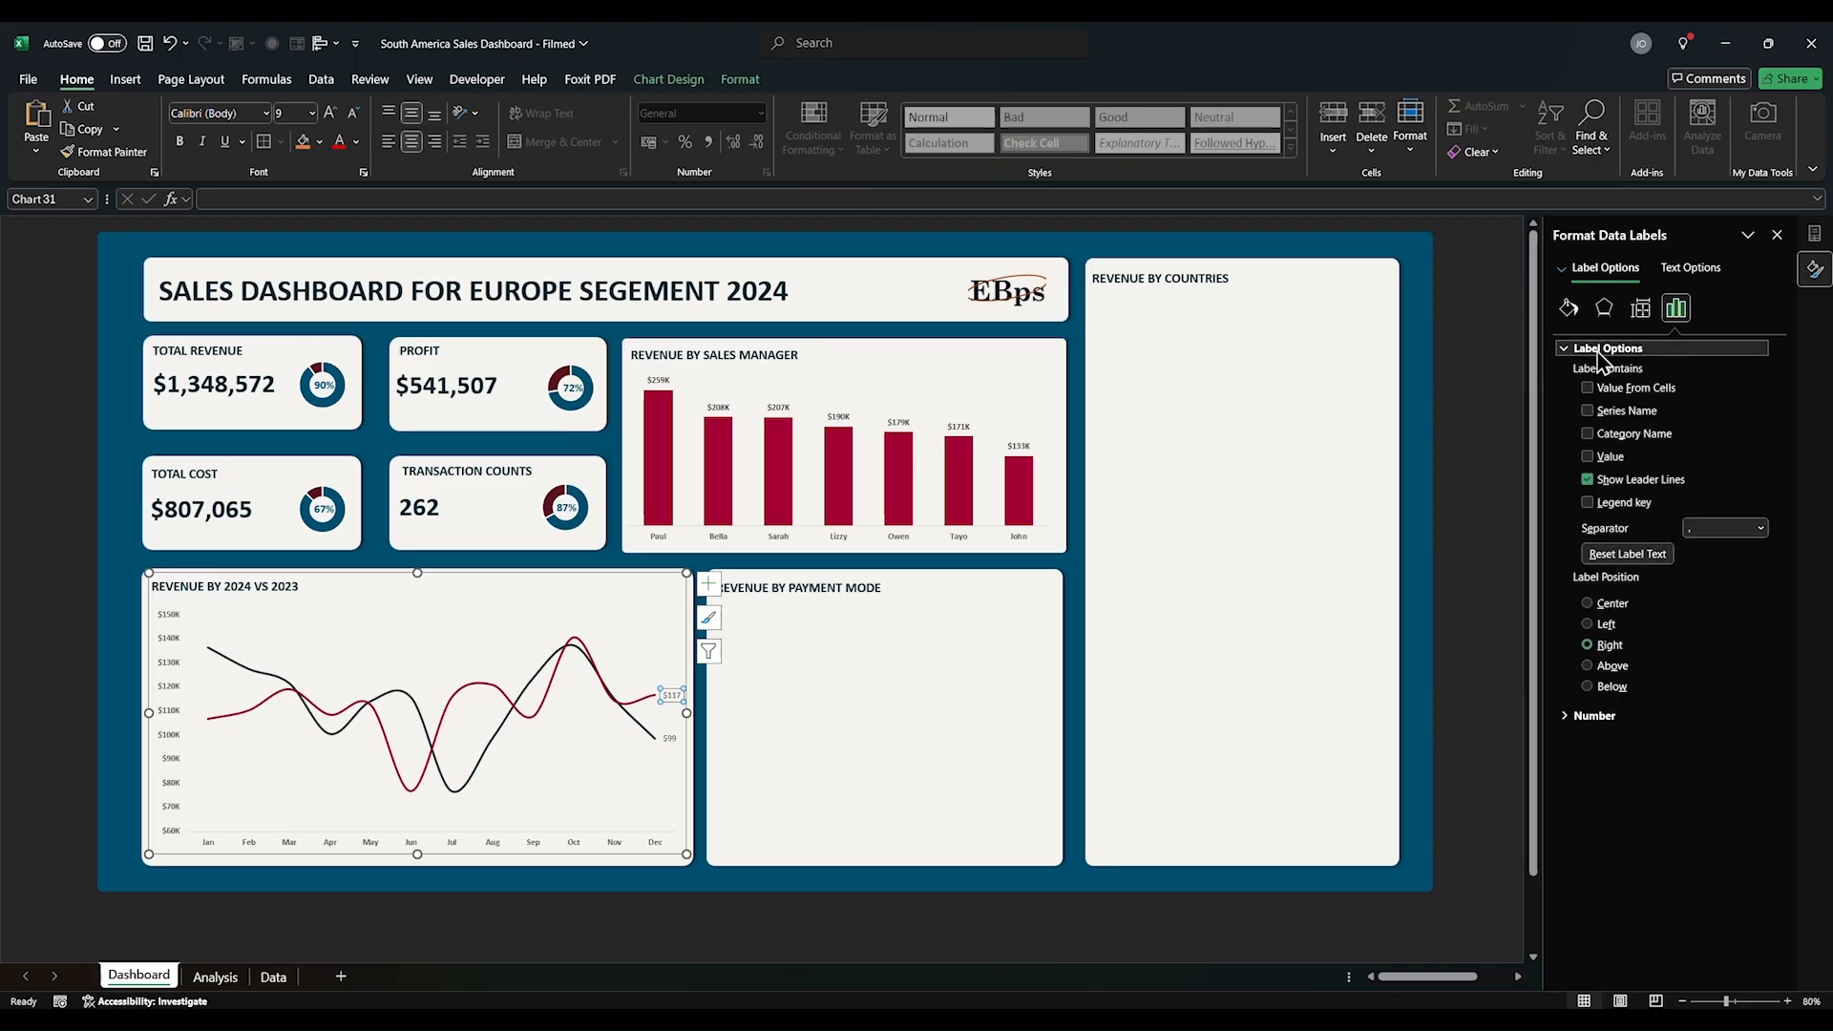
left_click(1588, 411)
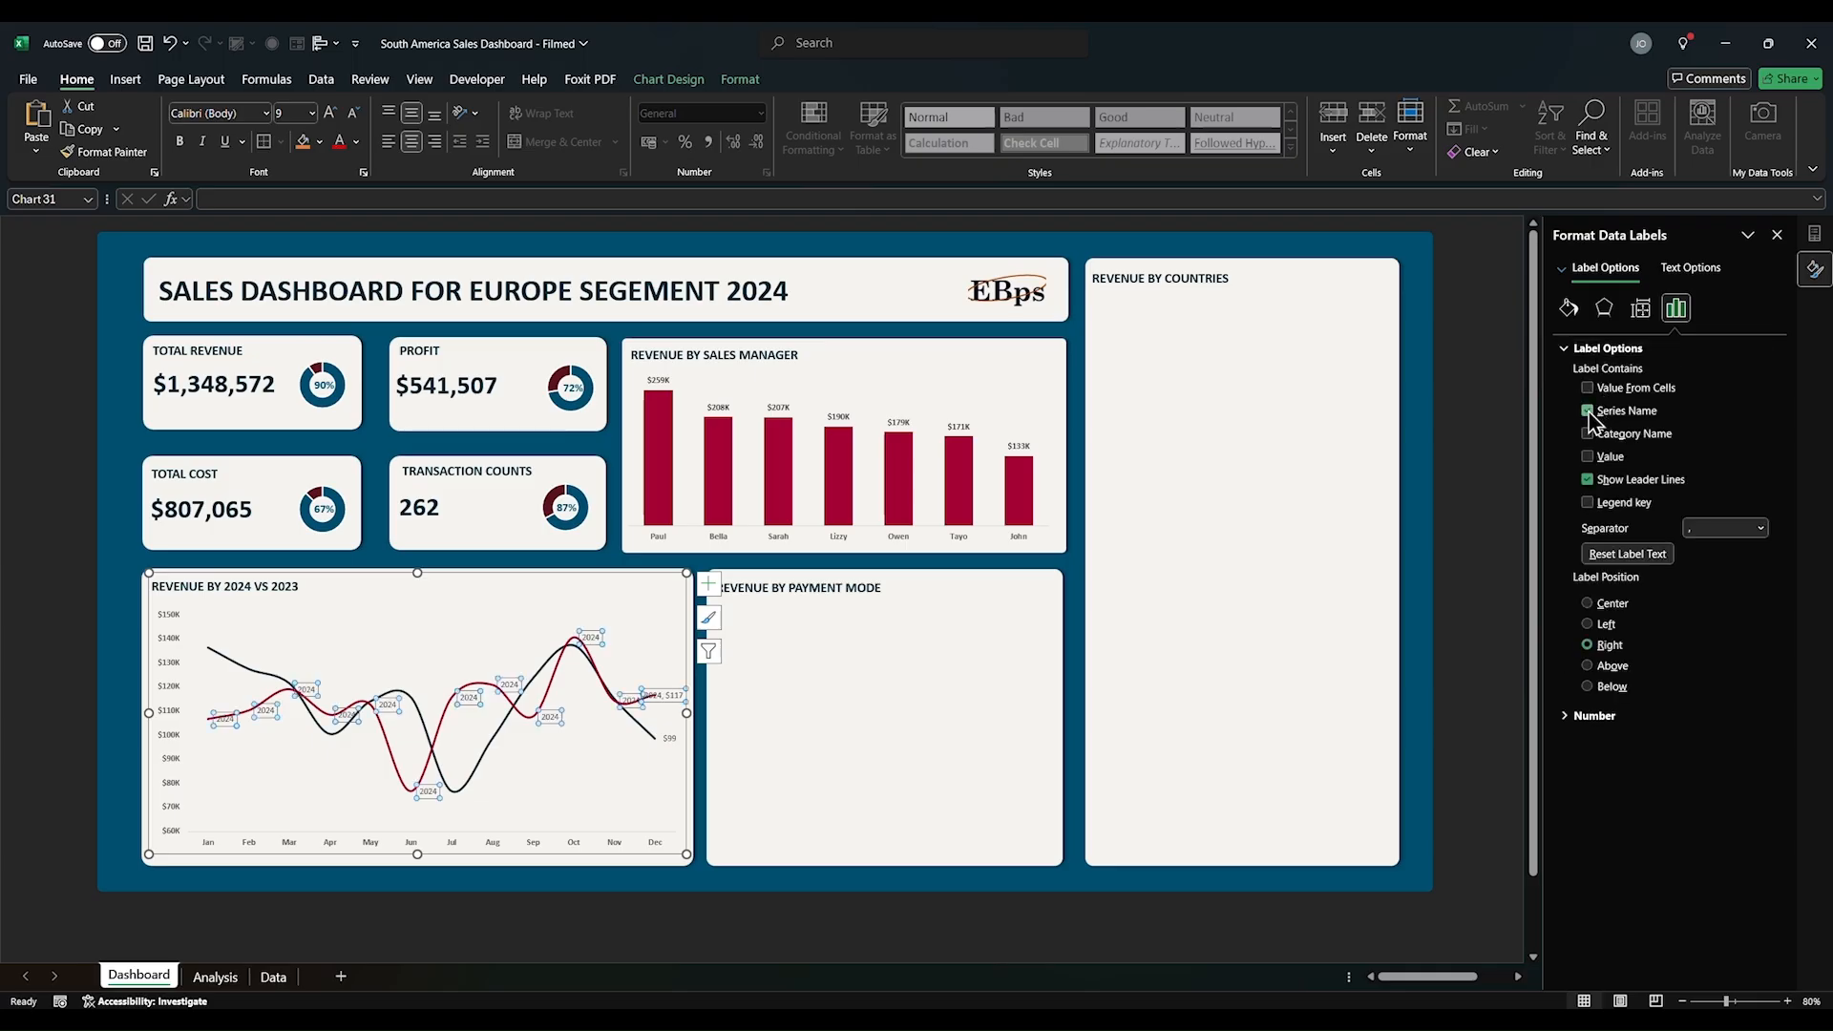
left_click(1588, 412)
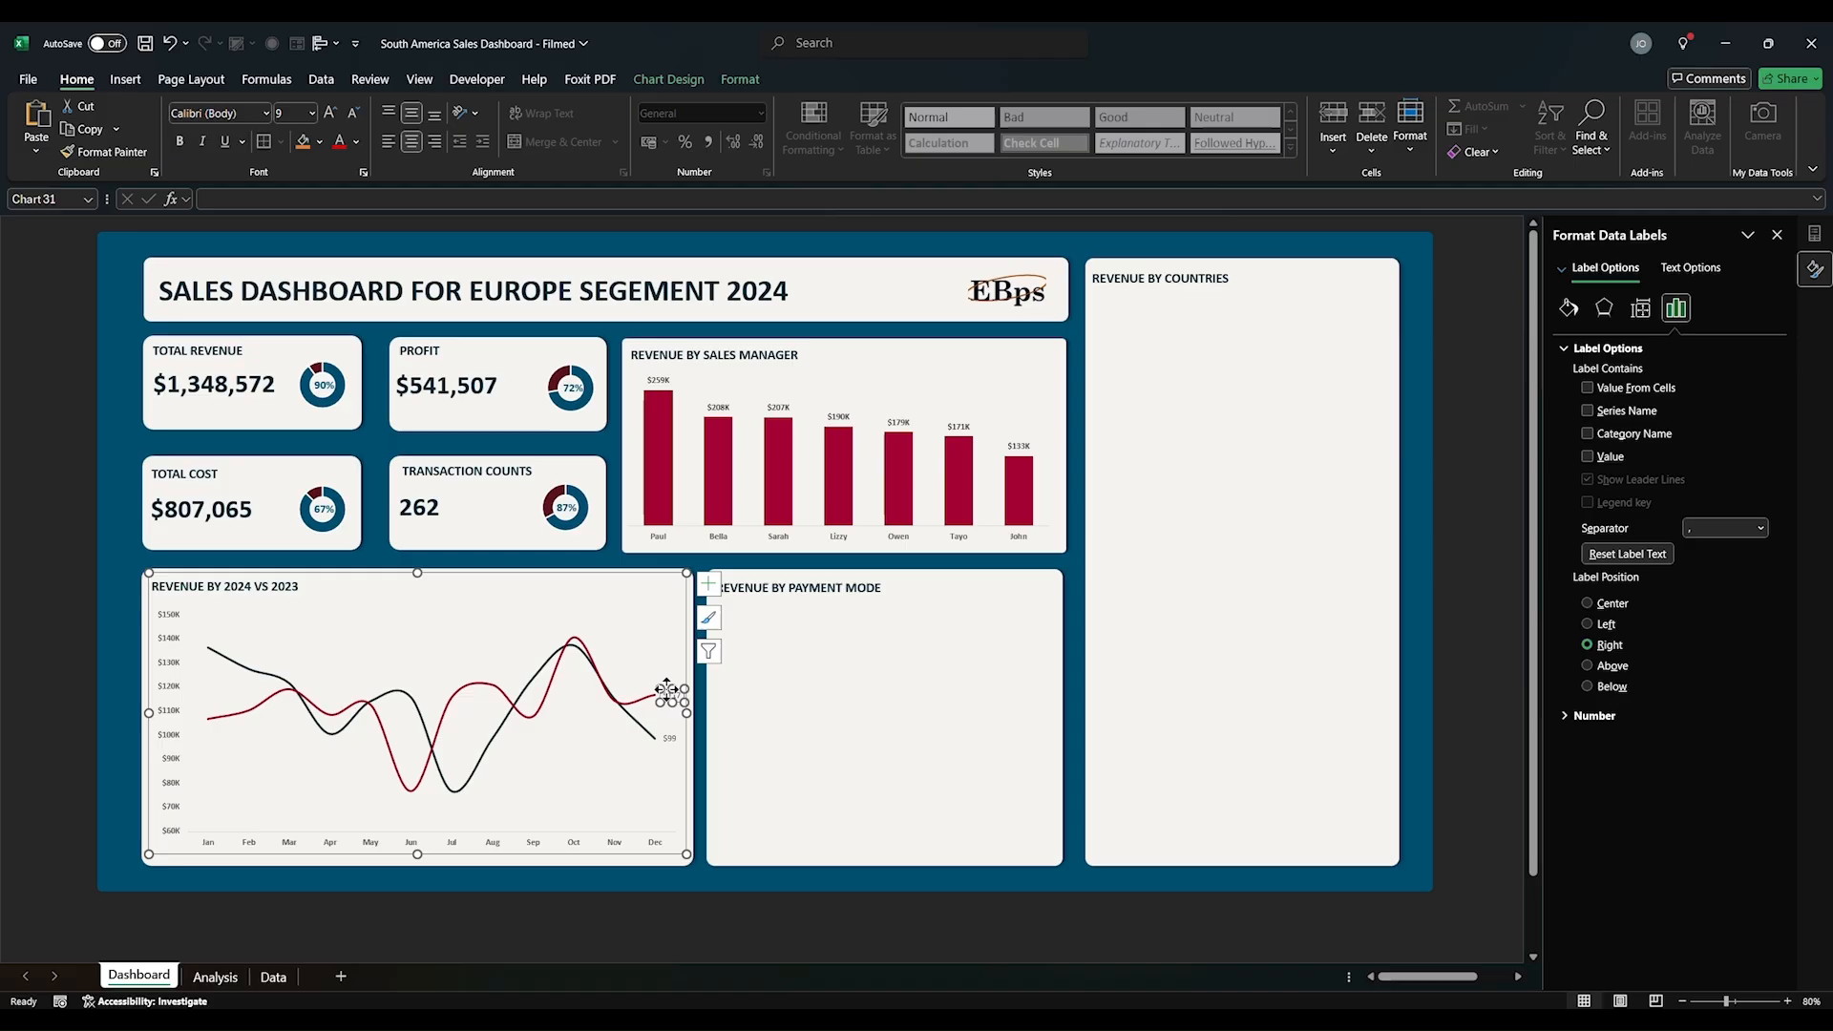
left_click(666, 689)
left_click(1588, 393)
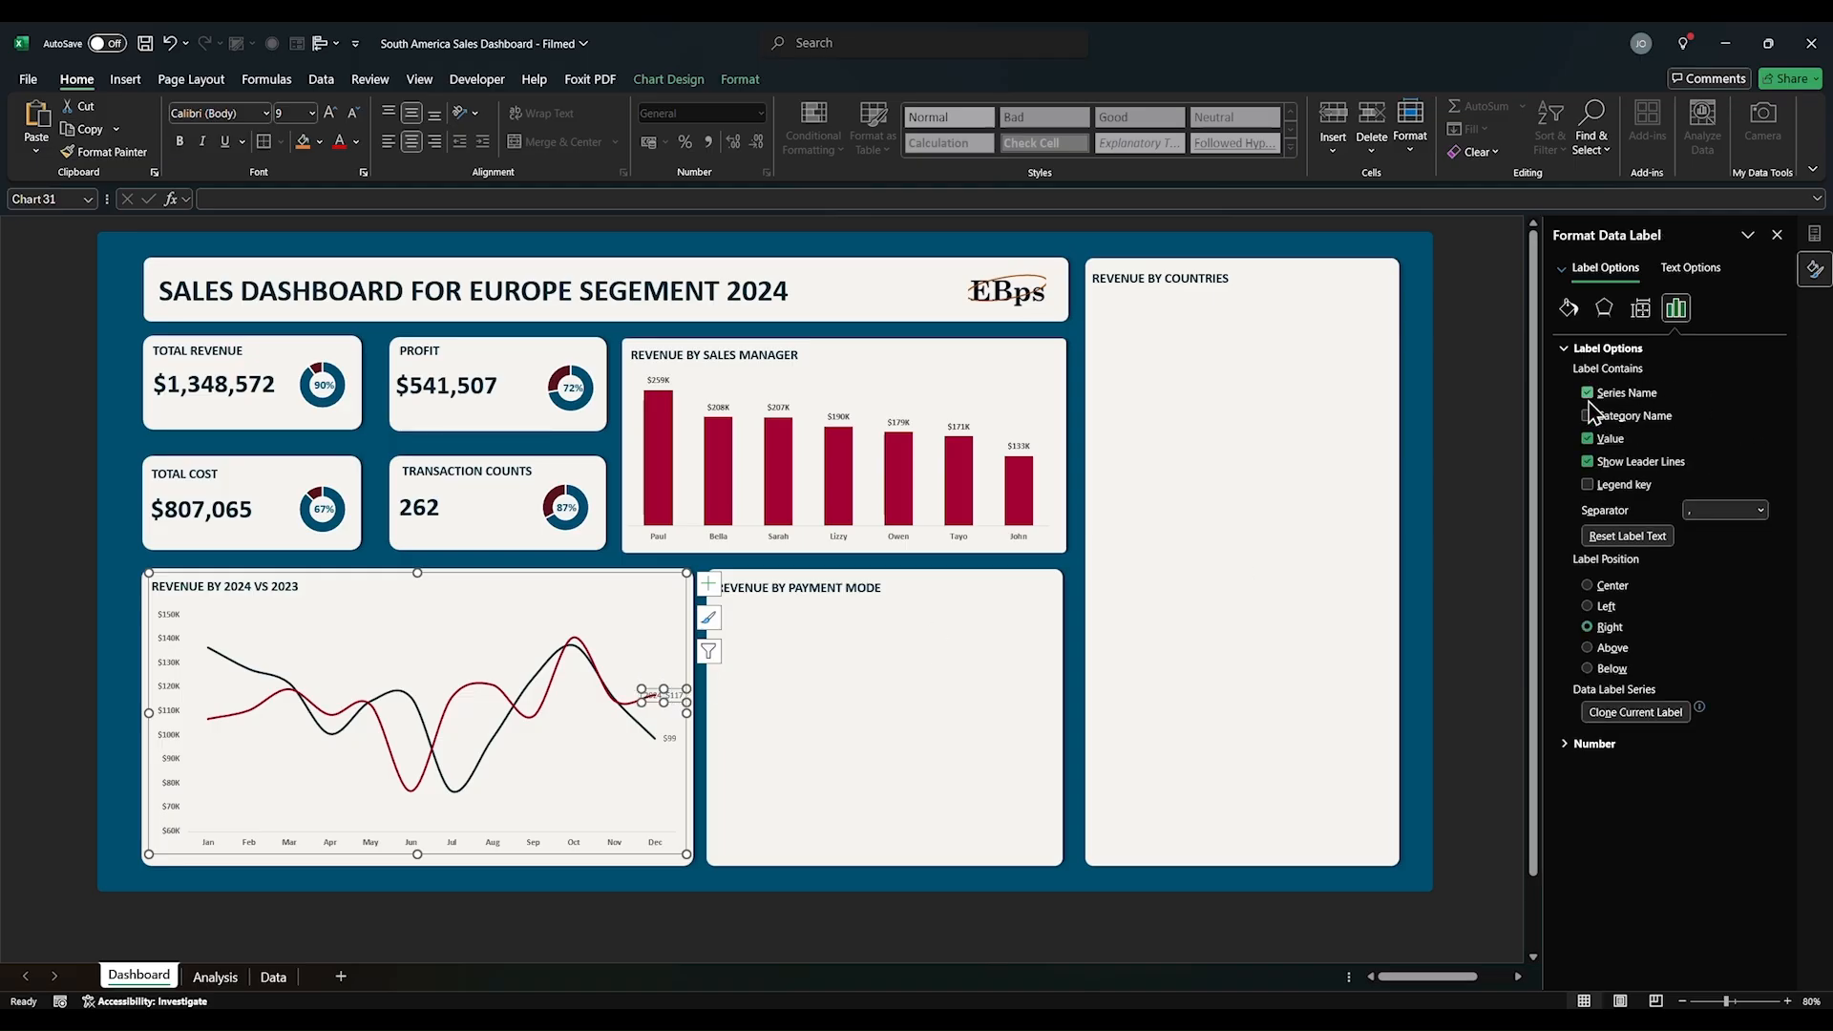
left_click(1588, 438)
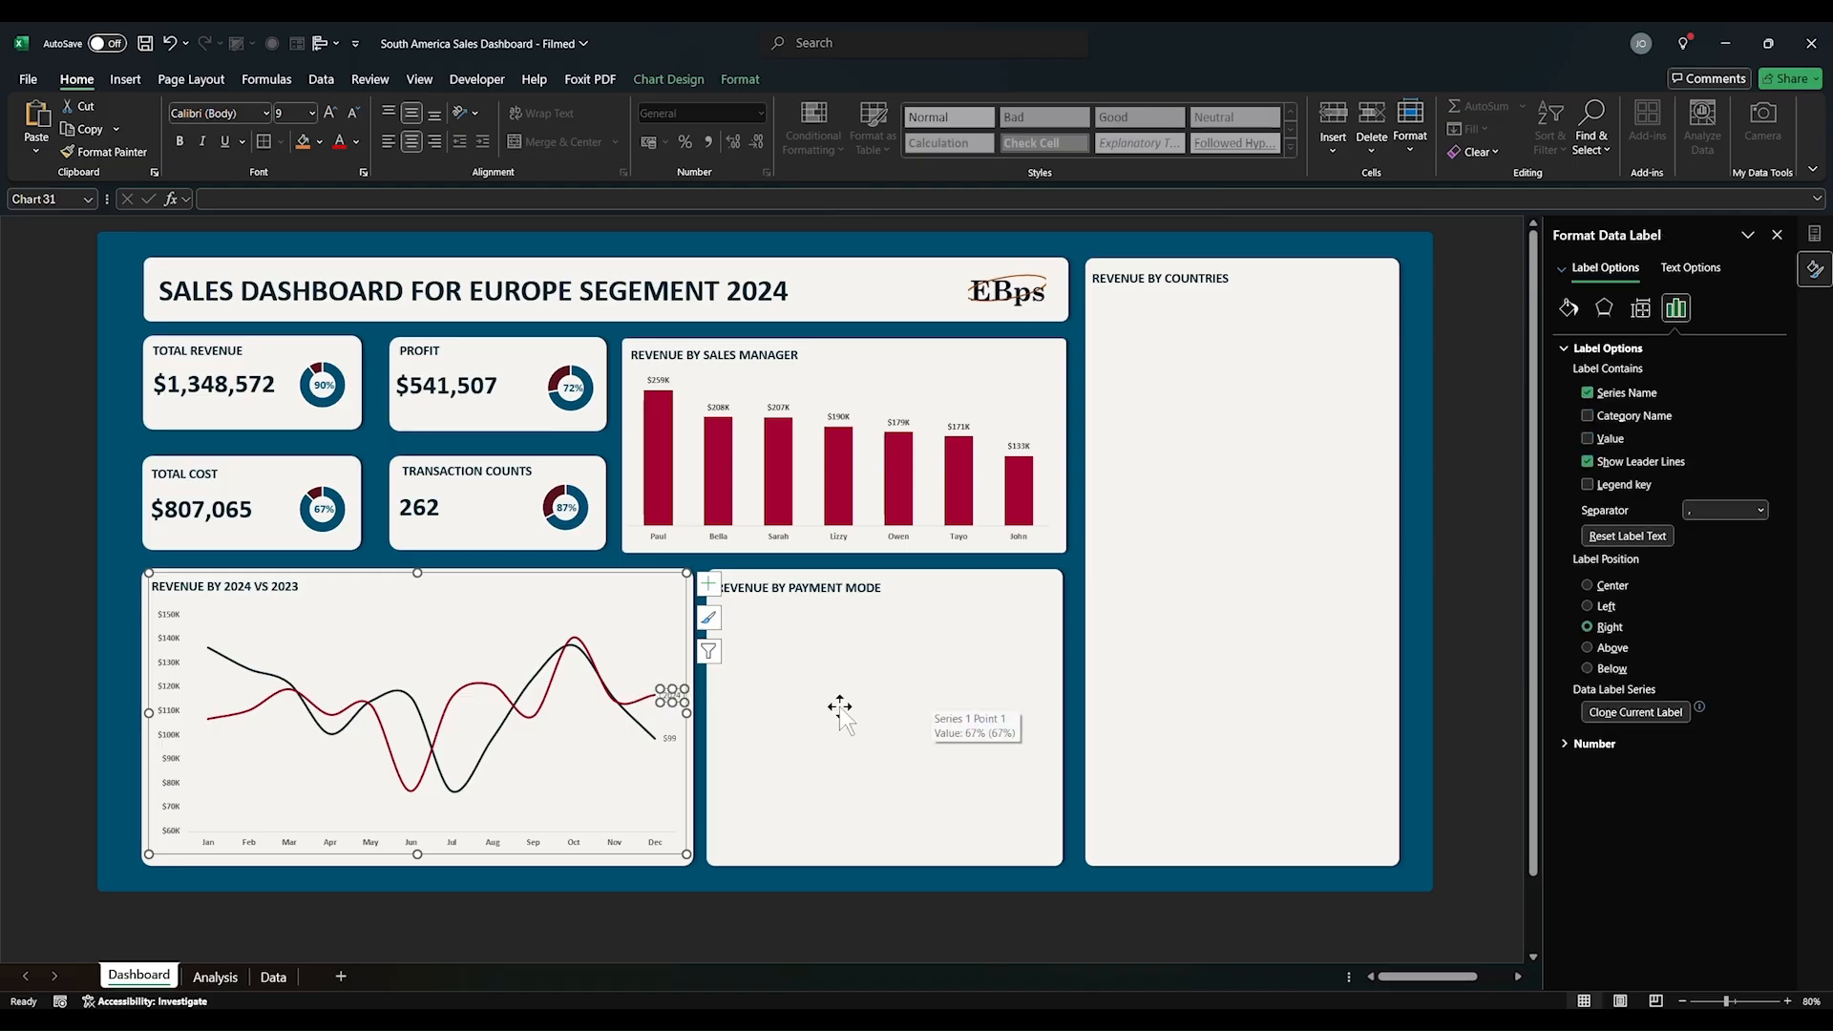
Step: Show the series name instead of the value in the black line's December label, and narrow the plot area slightly from its right edge
left_click(669, 739)
left_click(670, 740)
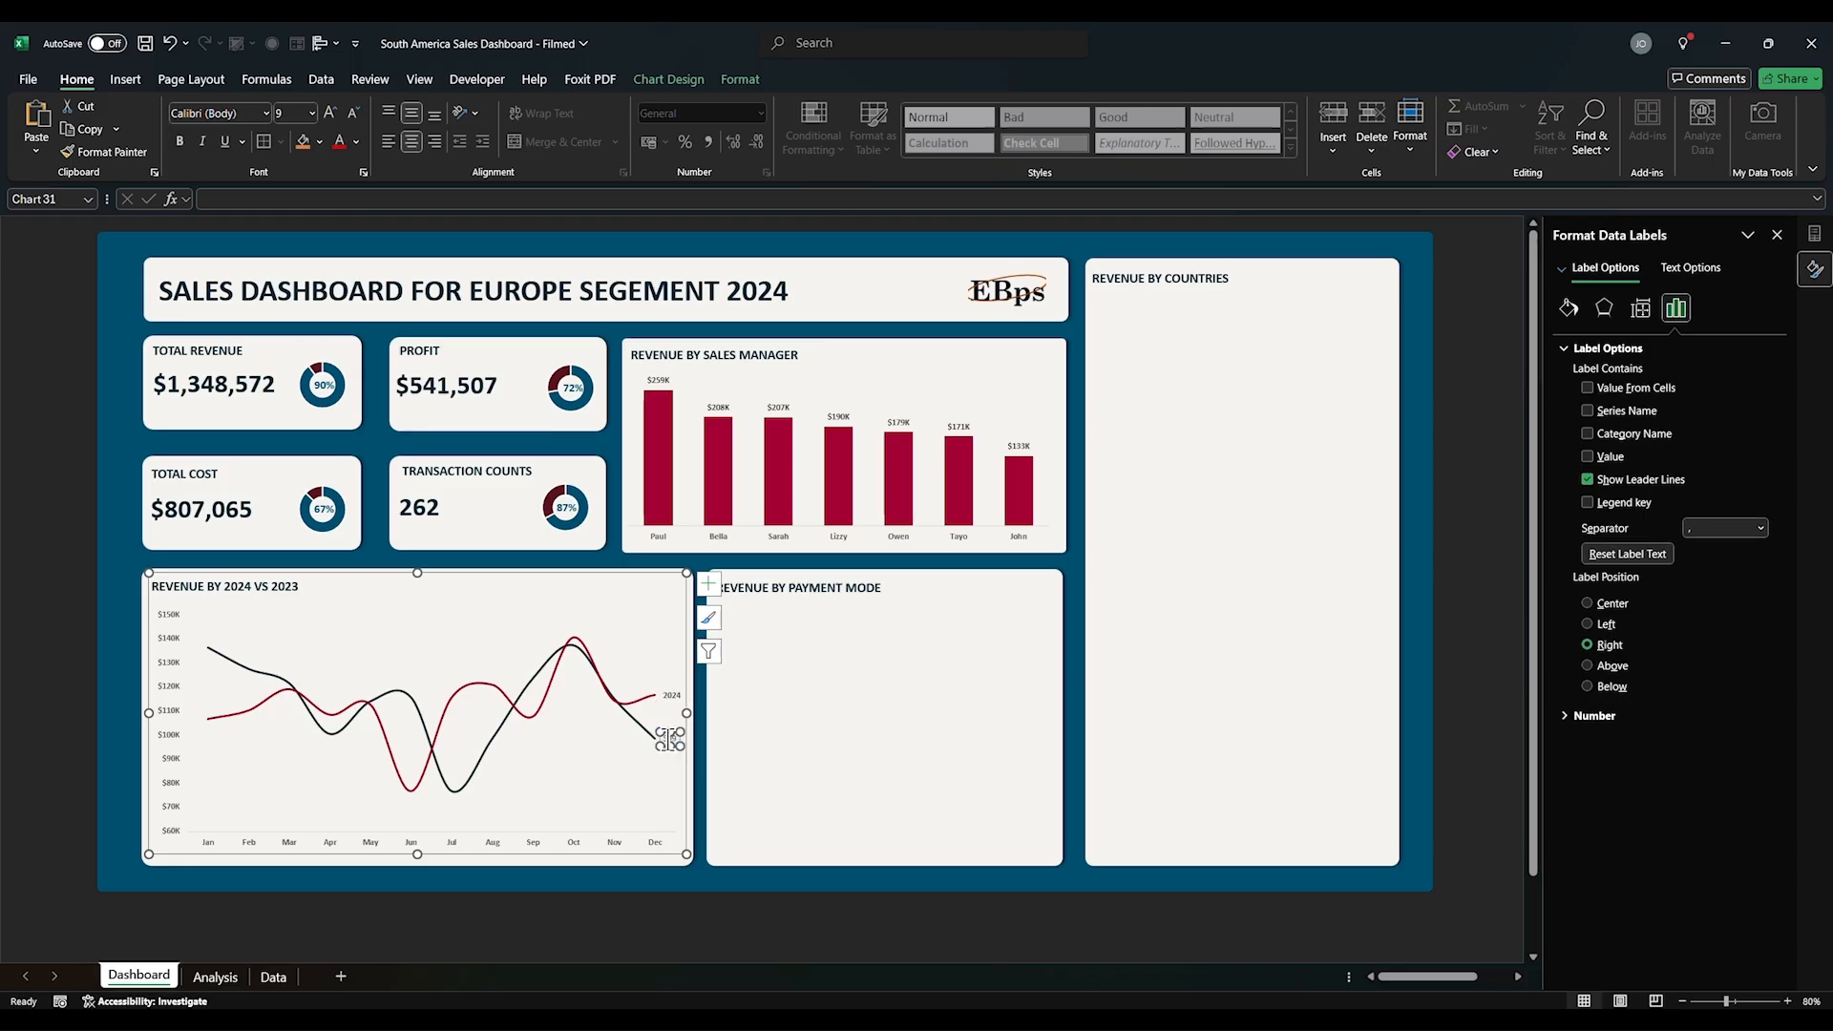
left_click(1588, 392)
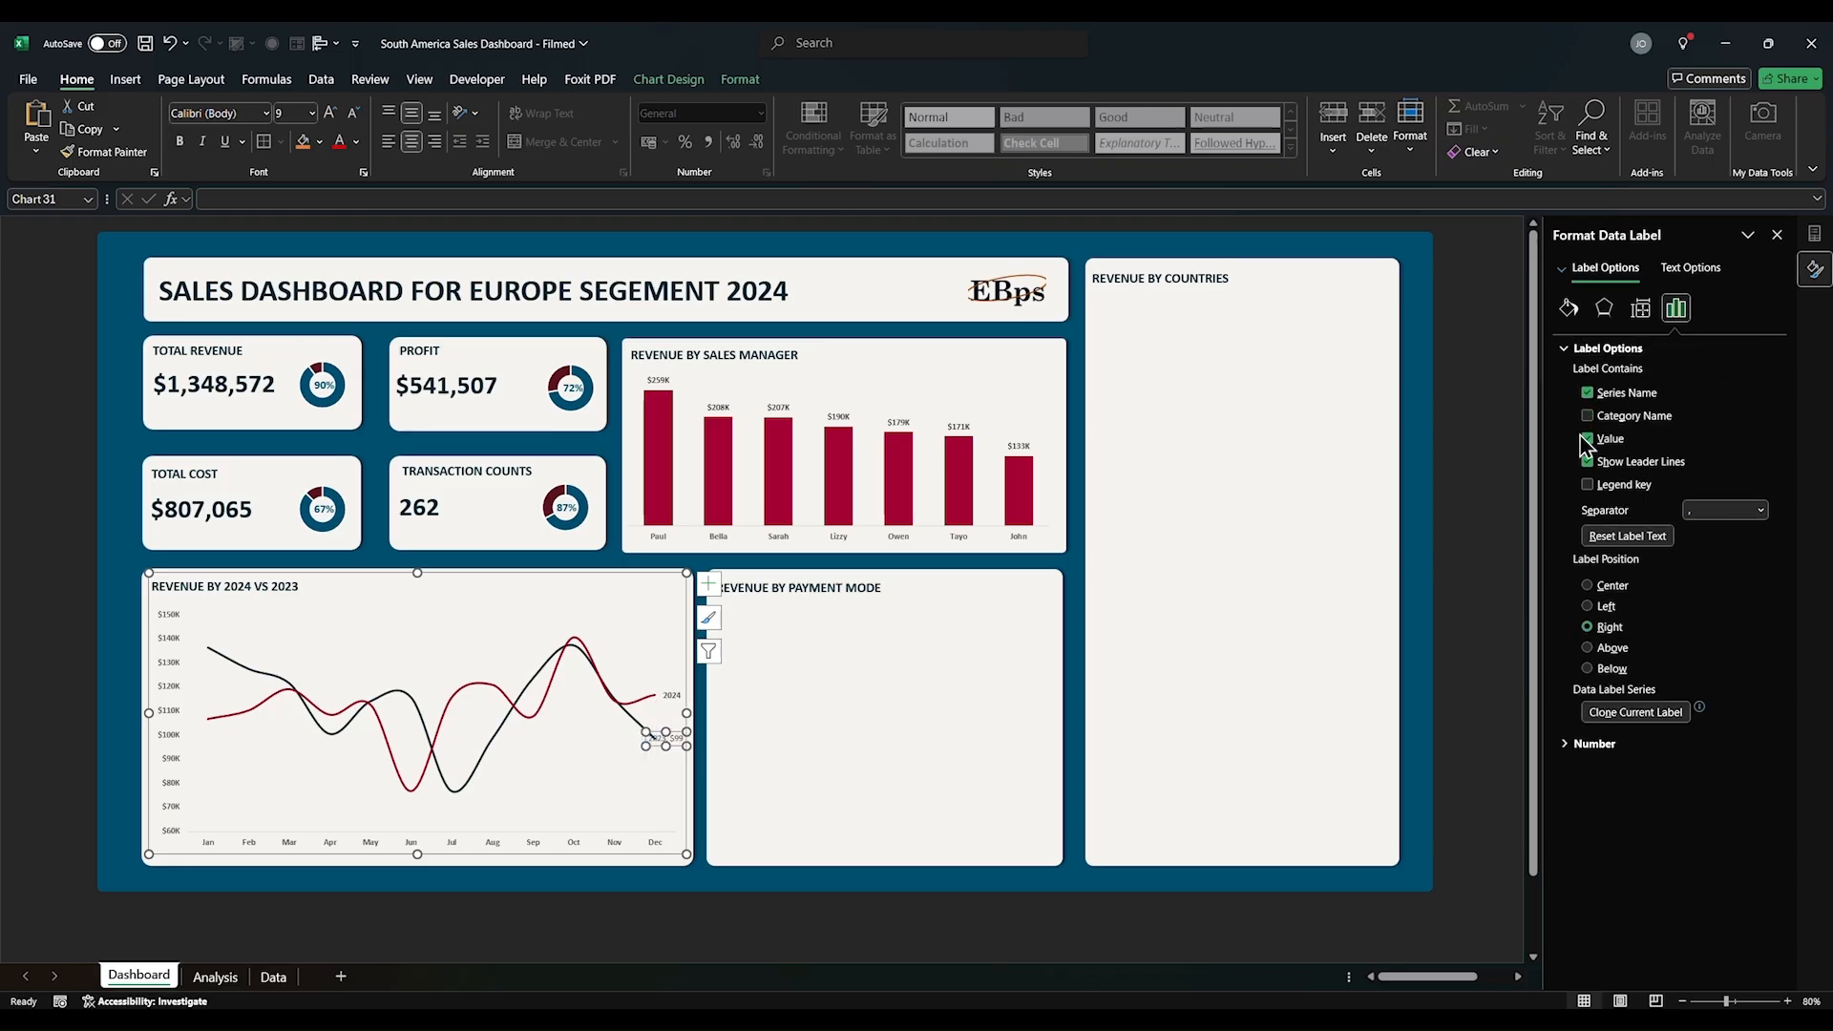
left_click(1588, 438)
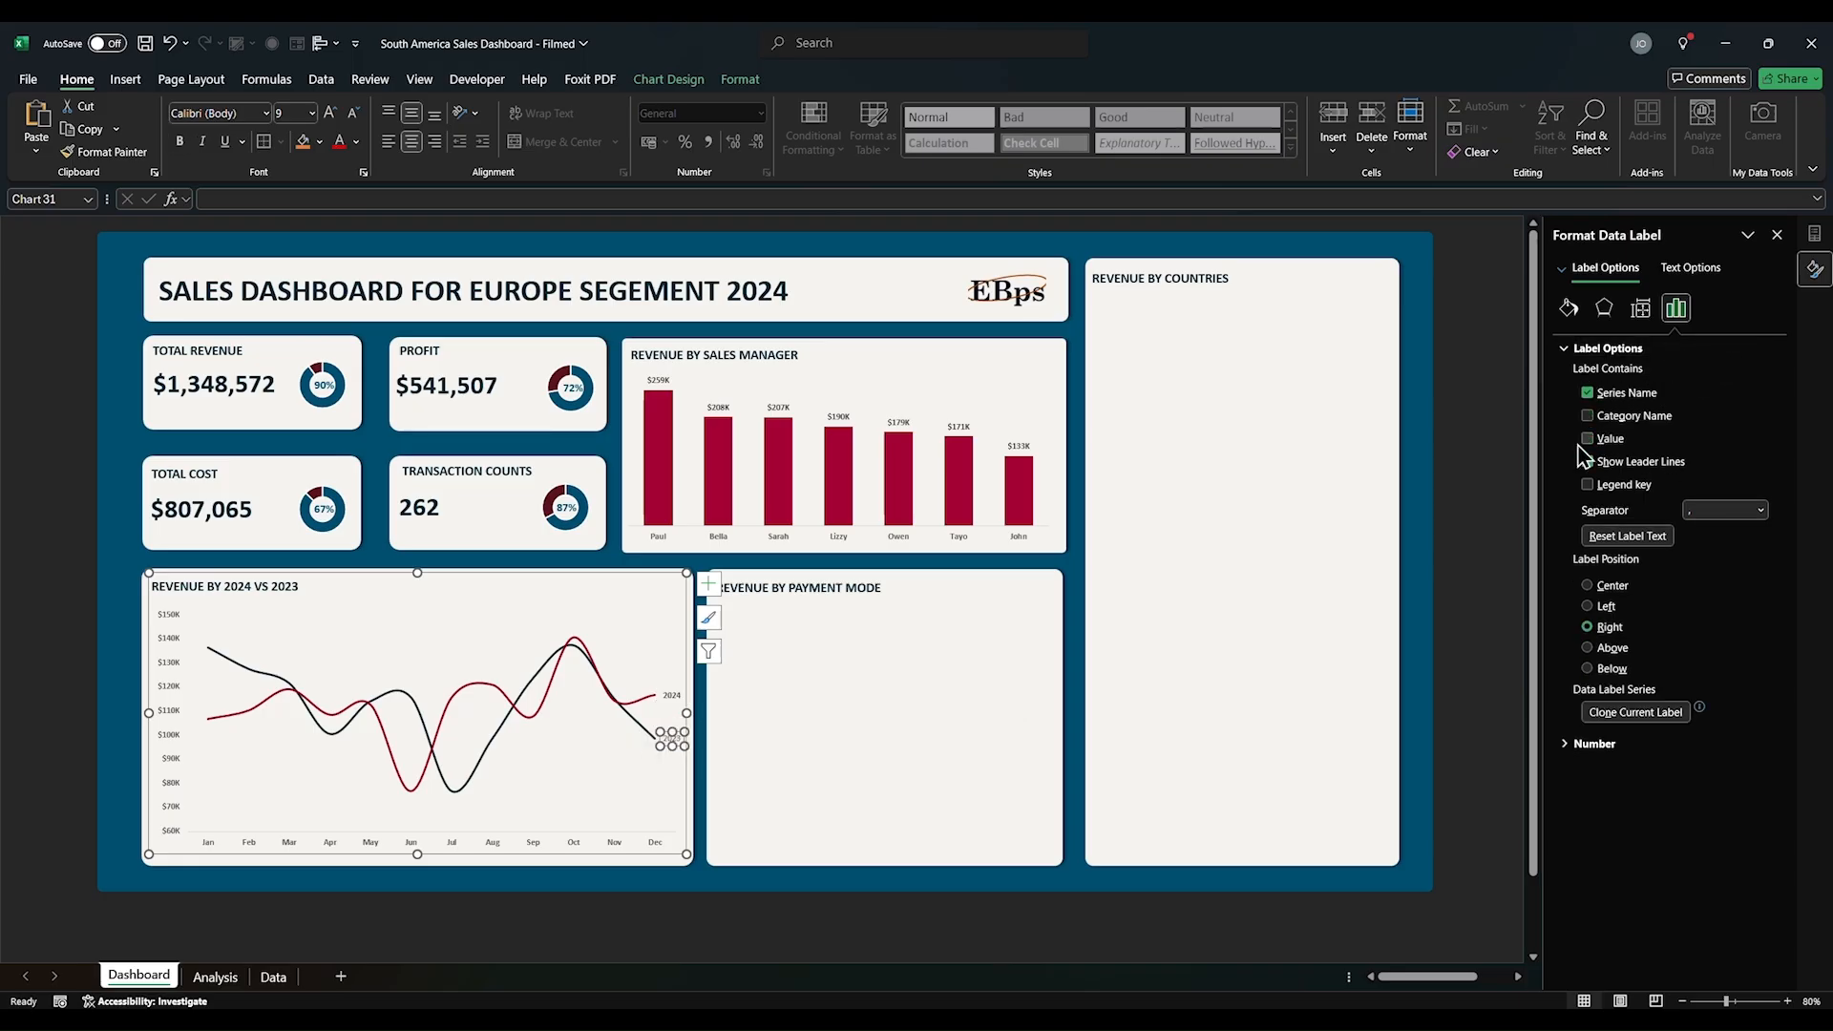
left_click(625, 769)
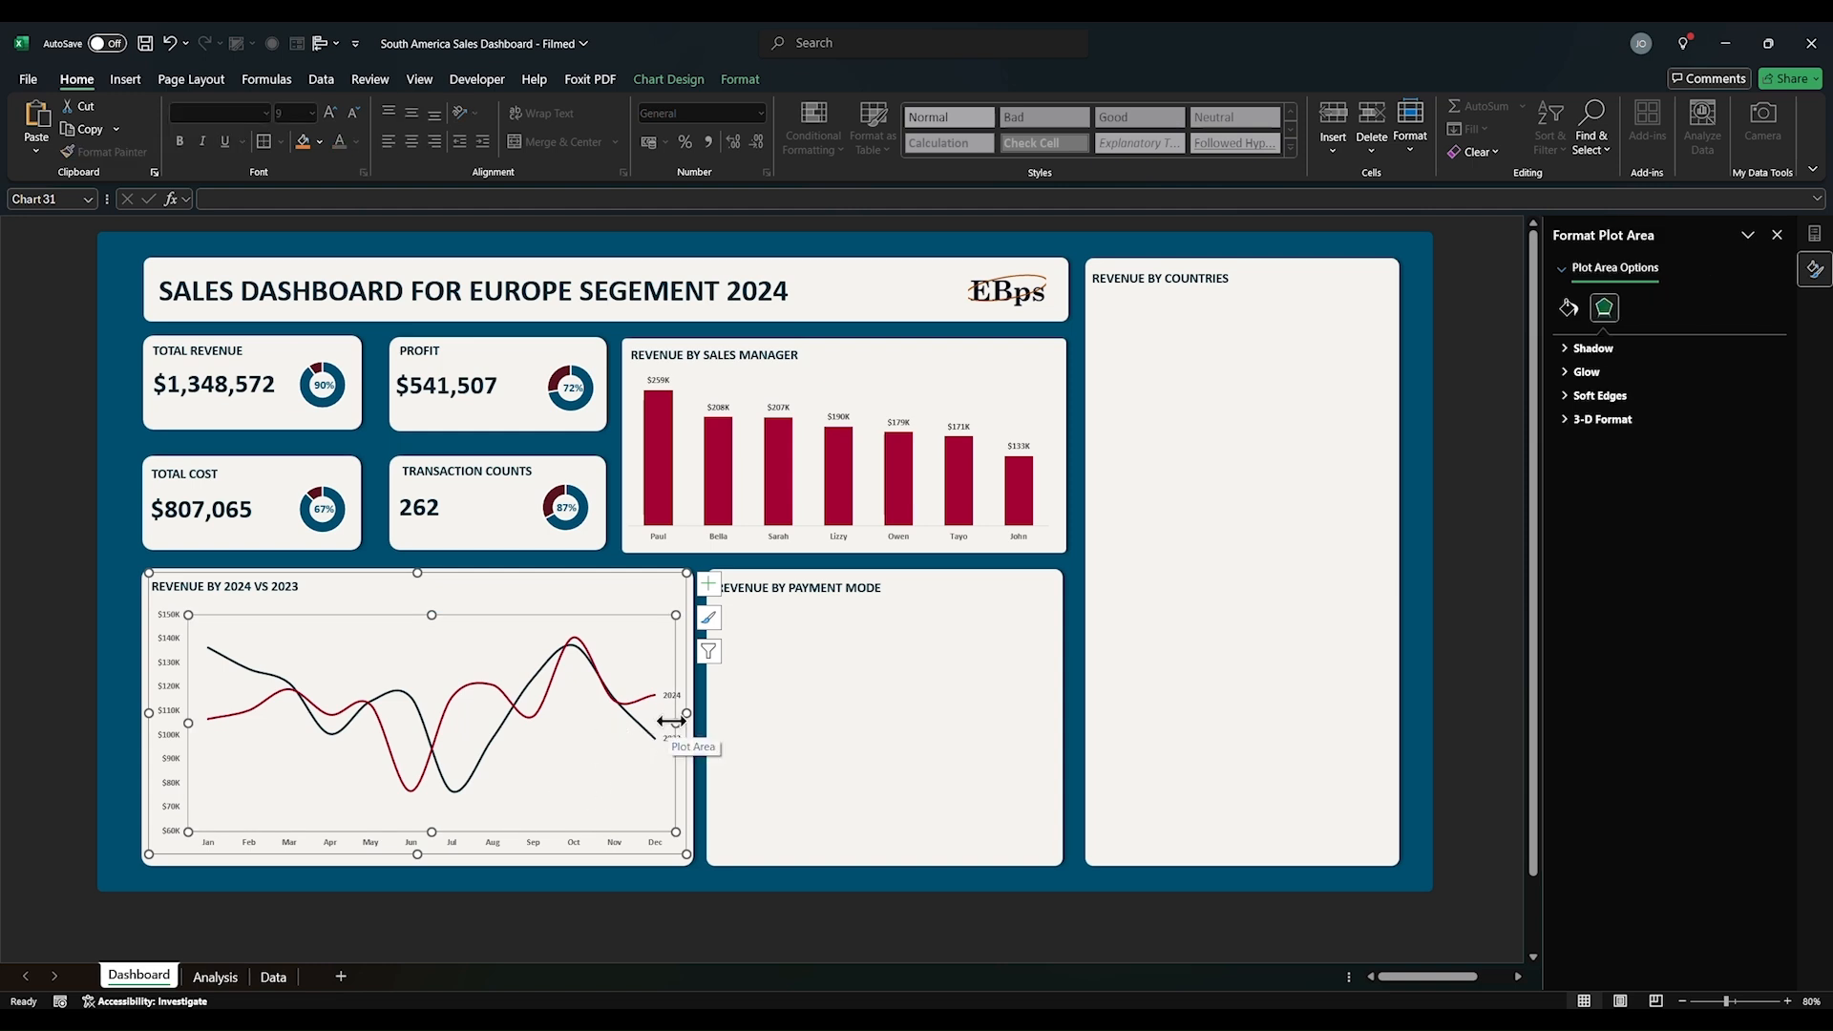
left_click_drag(673, 721, 659, 721)
Step: Give the December point of the dark red 2024 line an oval end arrow as an end marker
left_click(639, 697)
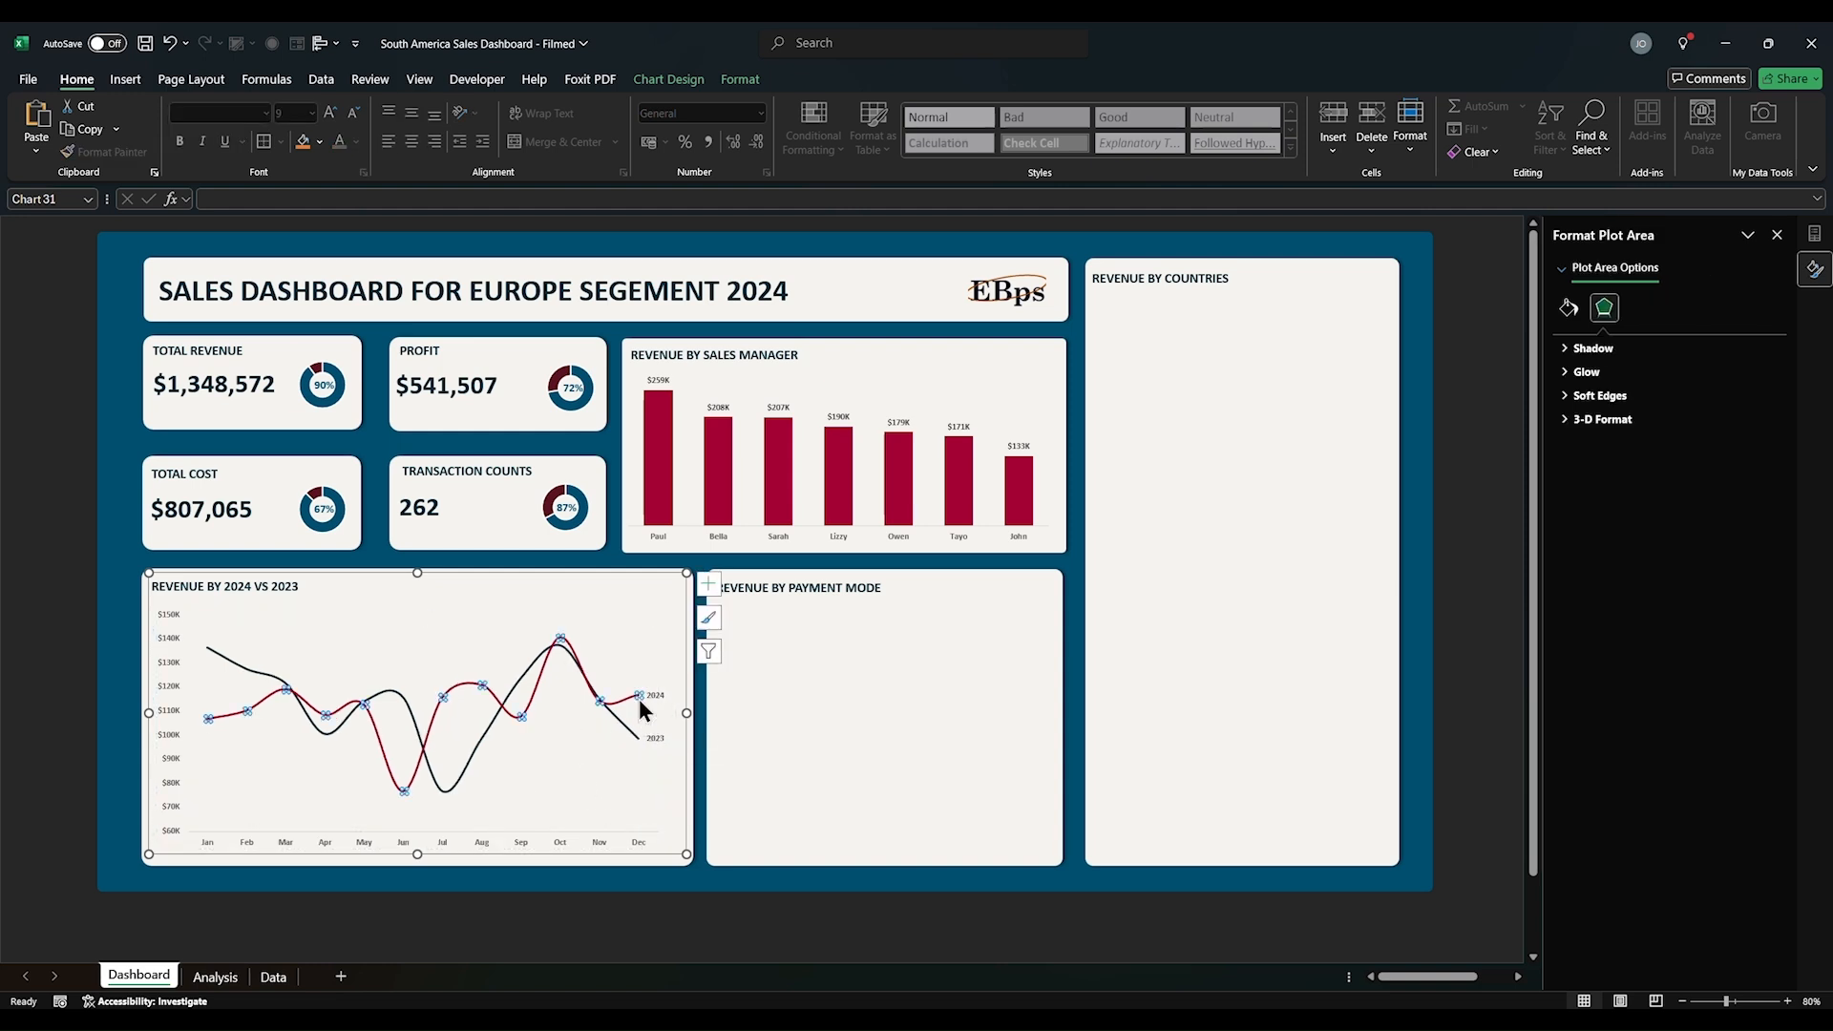
left_click(638, 696)
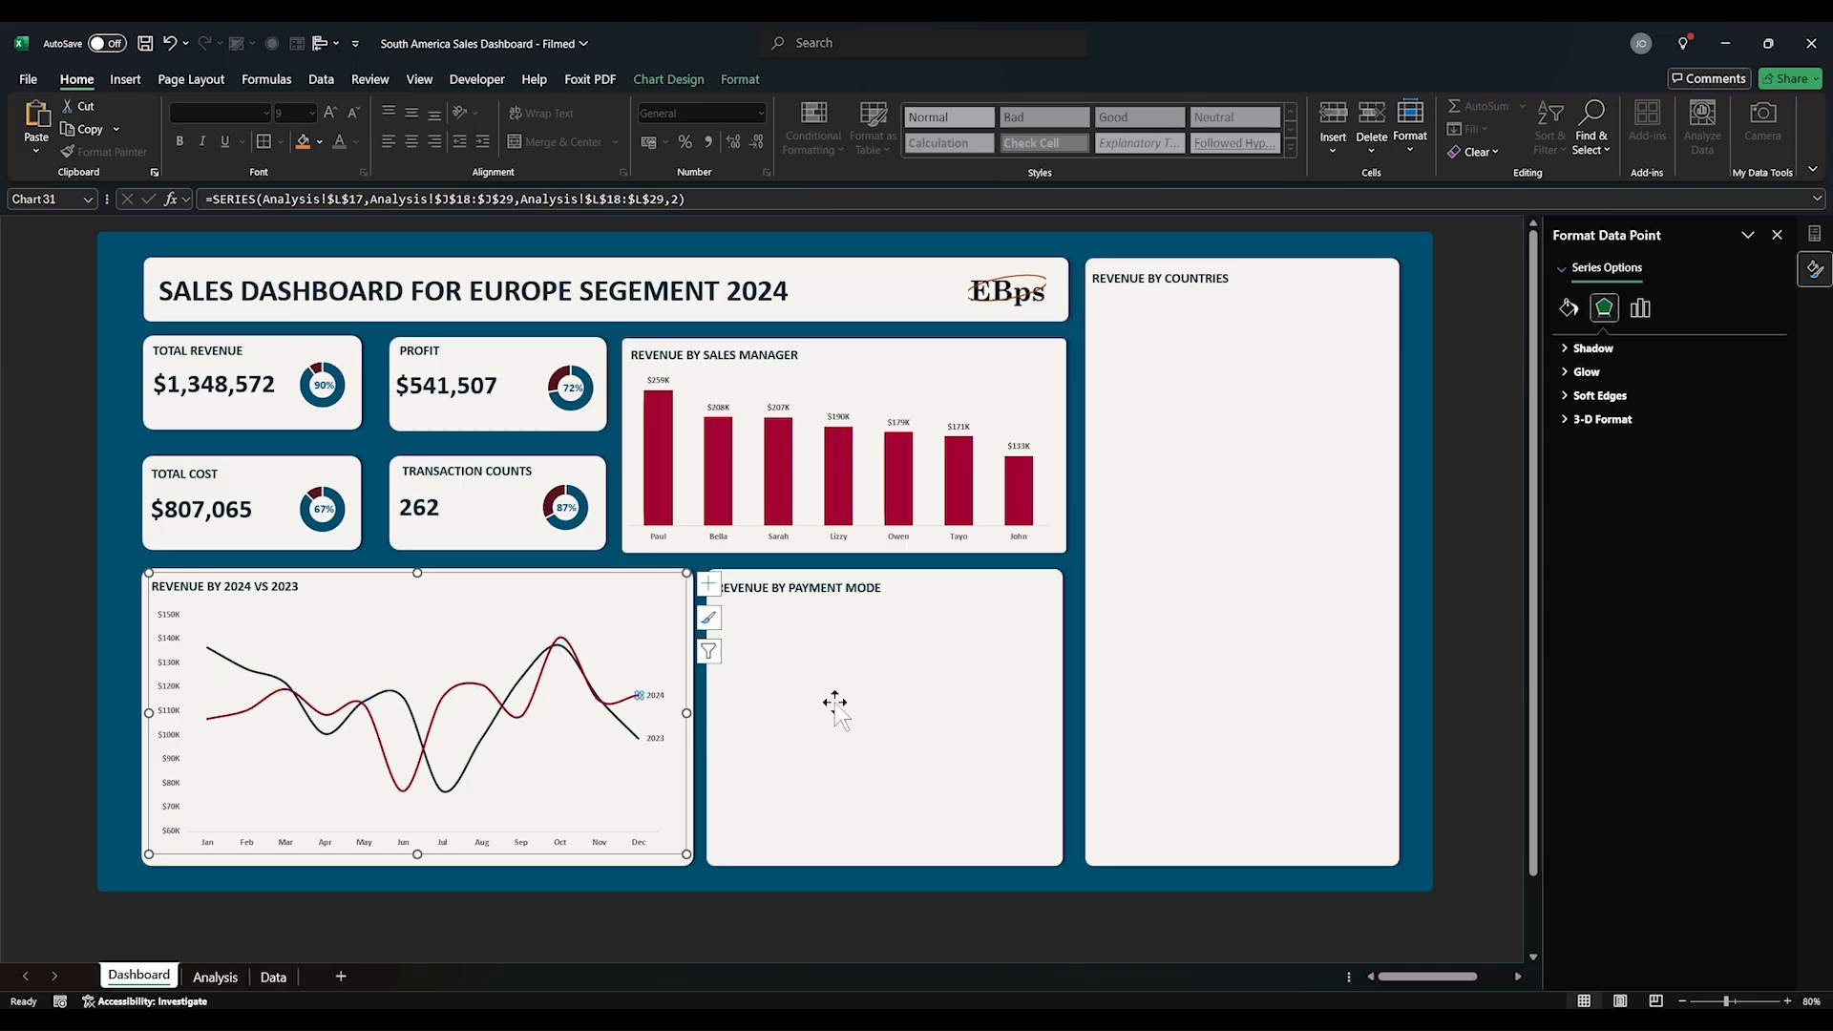
left_click(1568, 308)
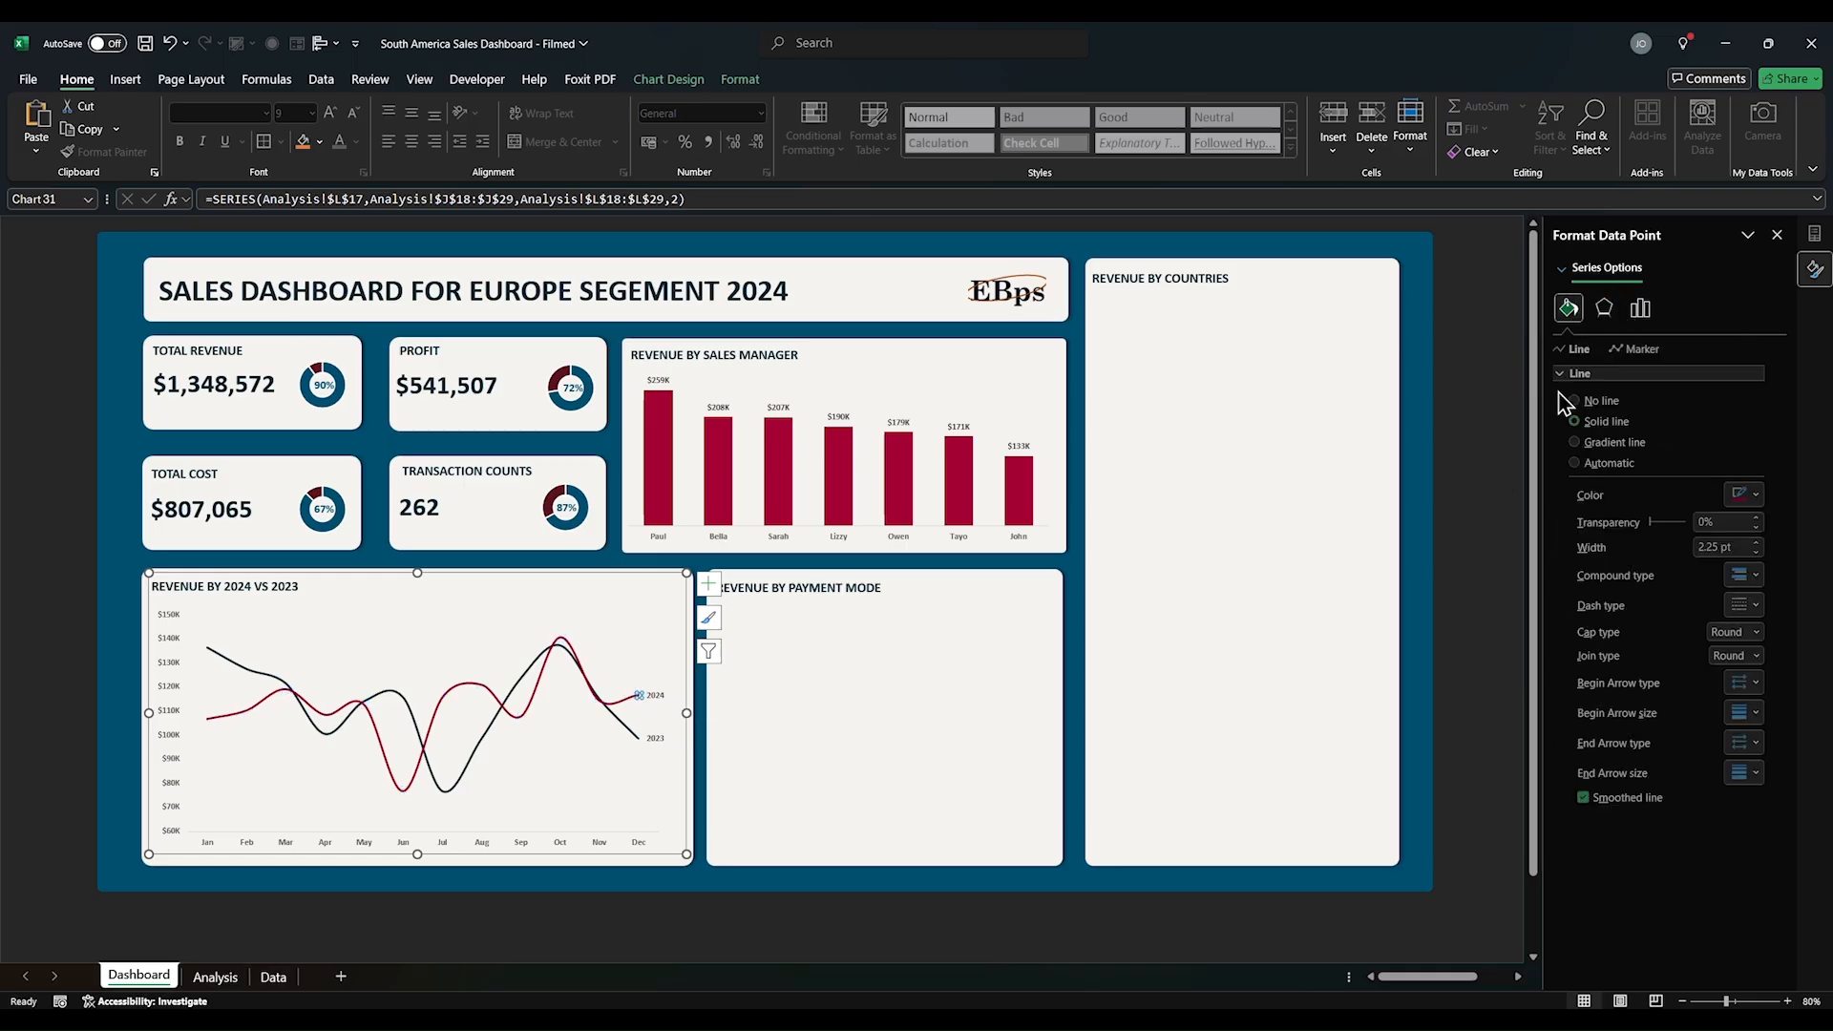
left_click(1750, 744)
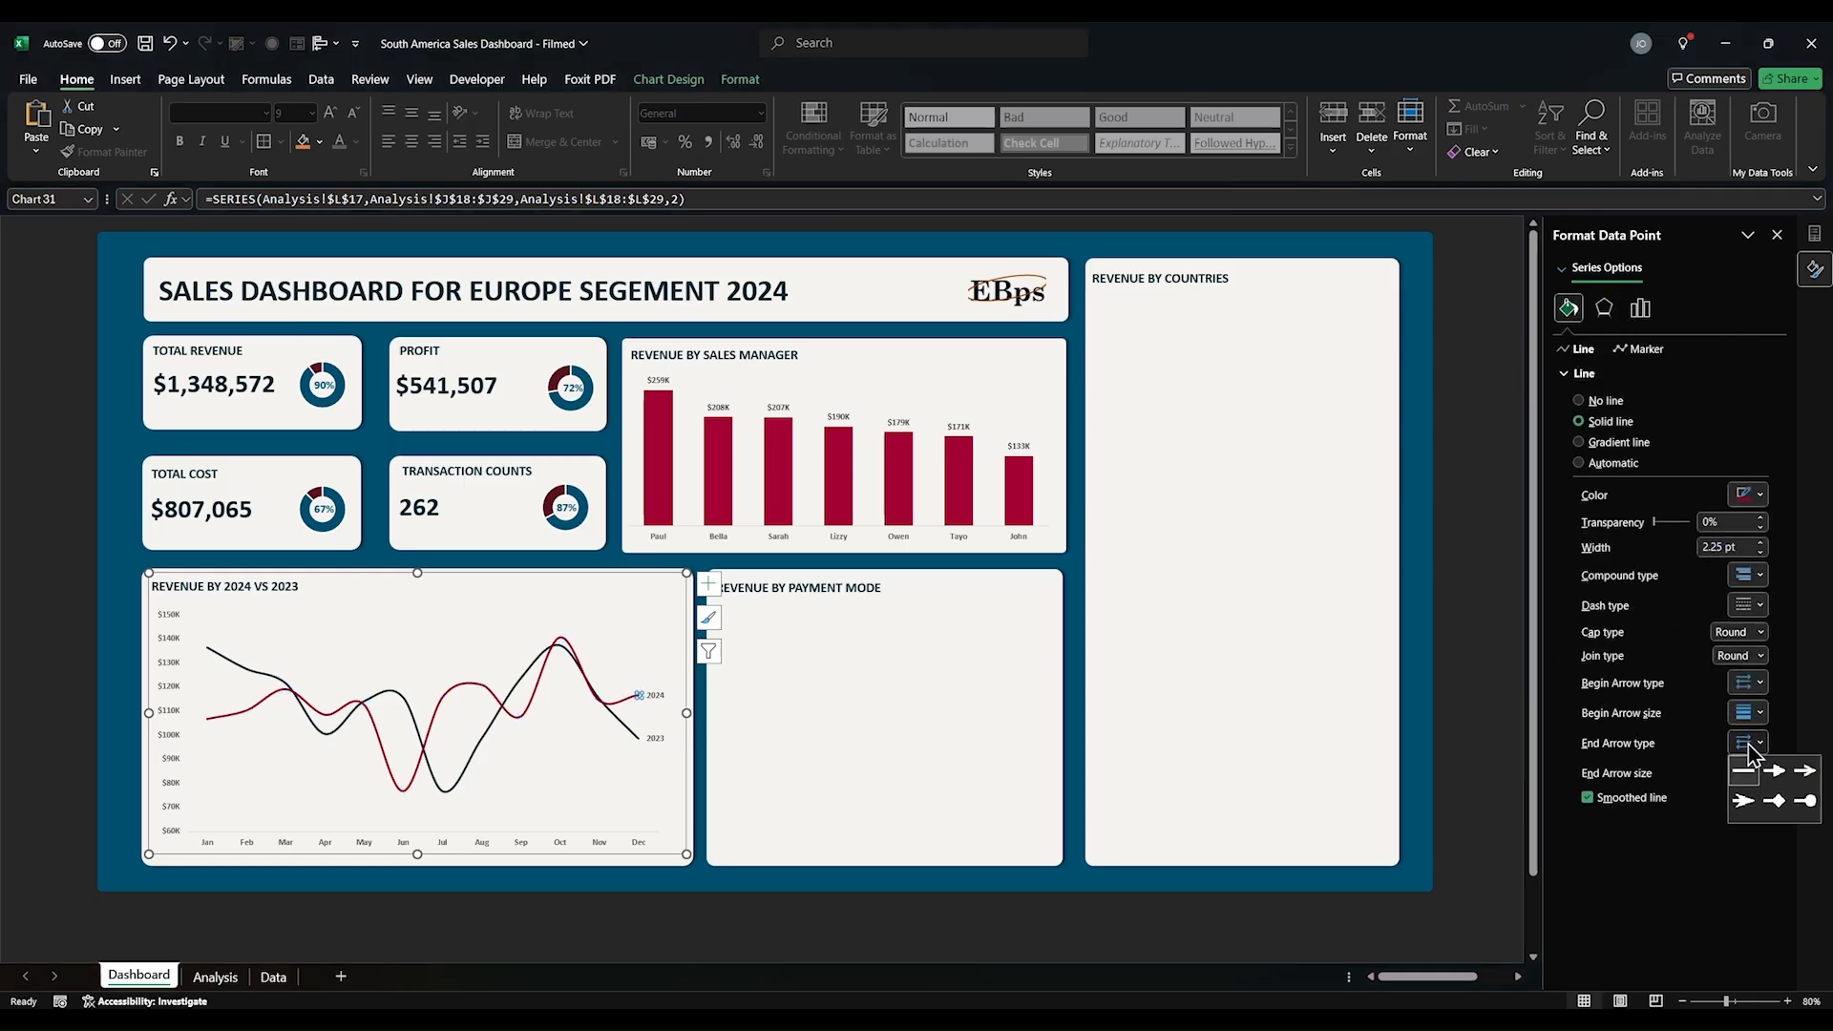
left_click(1804, 800)
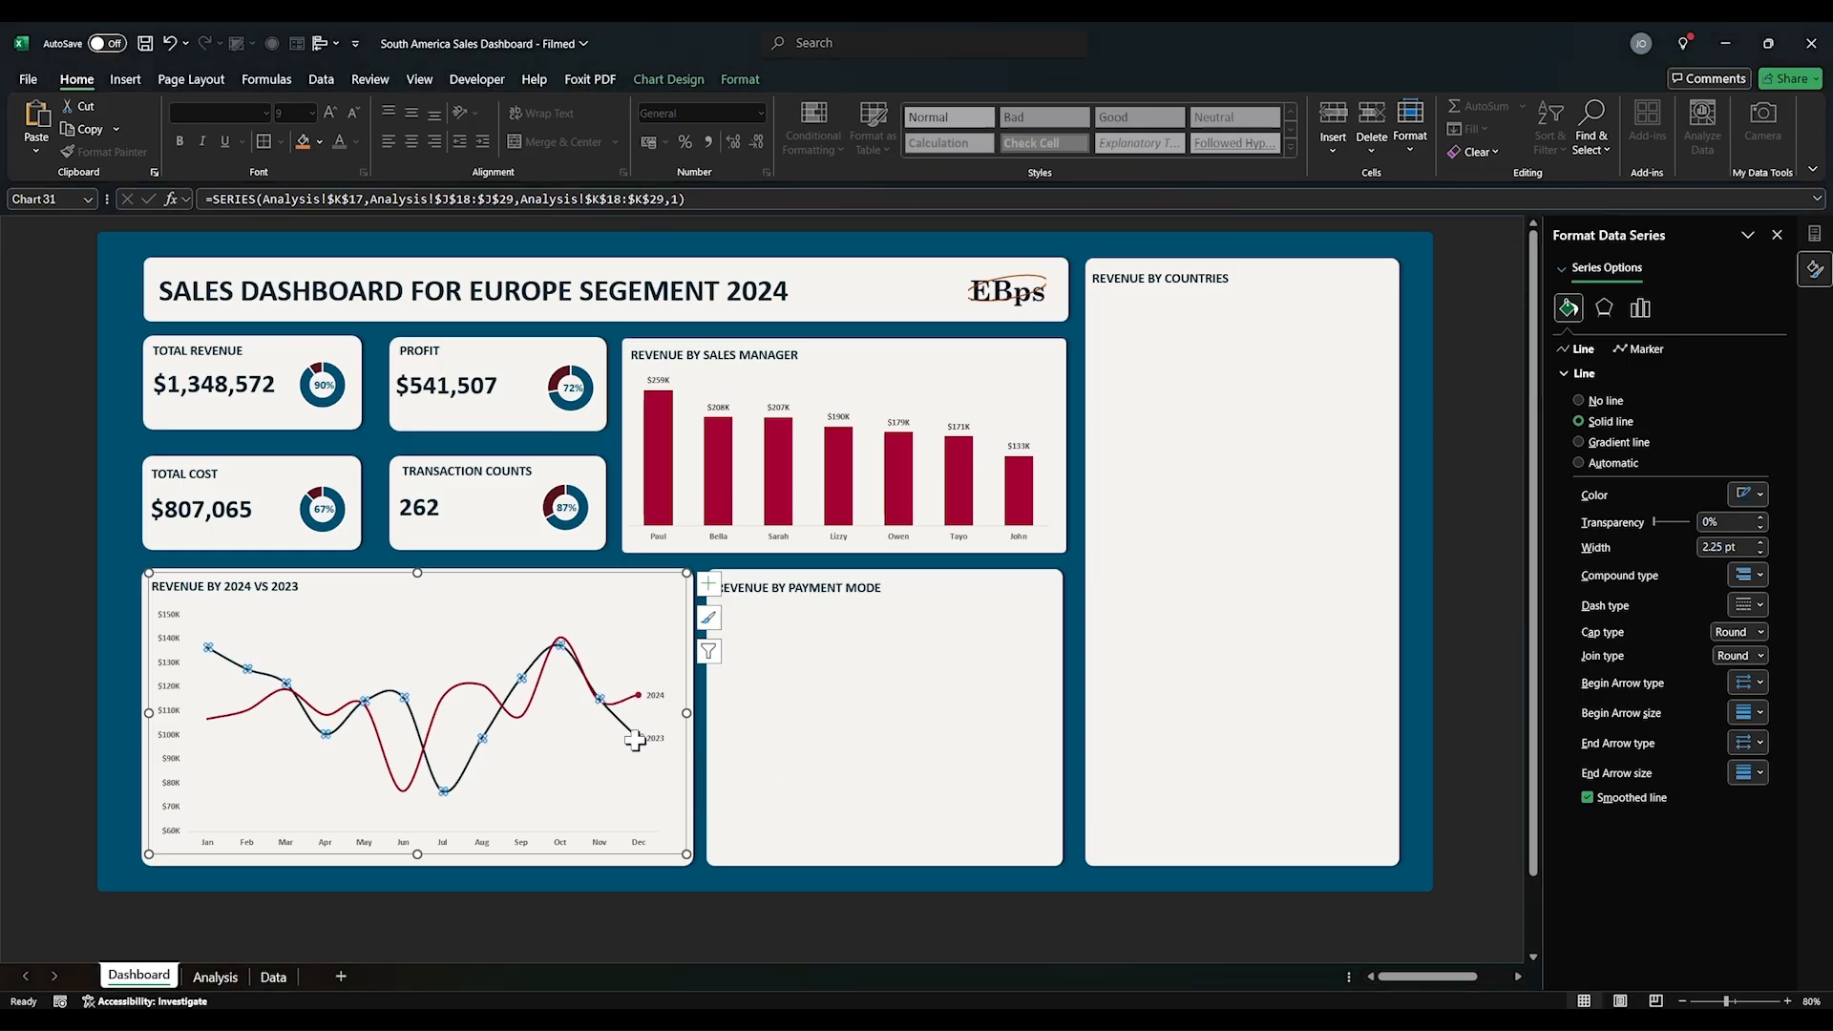
Step: Give the December point of the black 2023 line the same oval end arrow
left_click(634, 742)
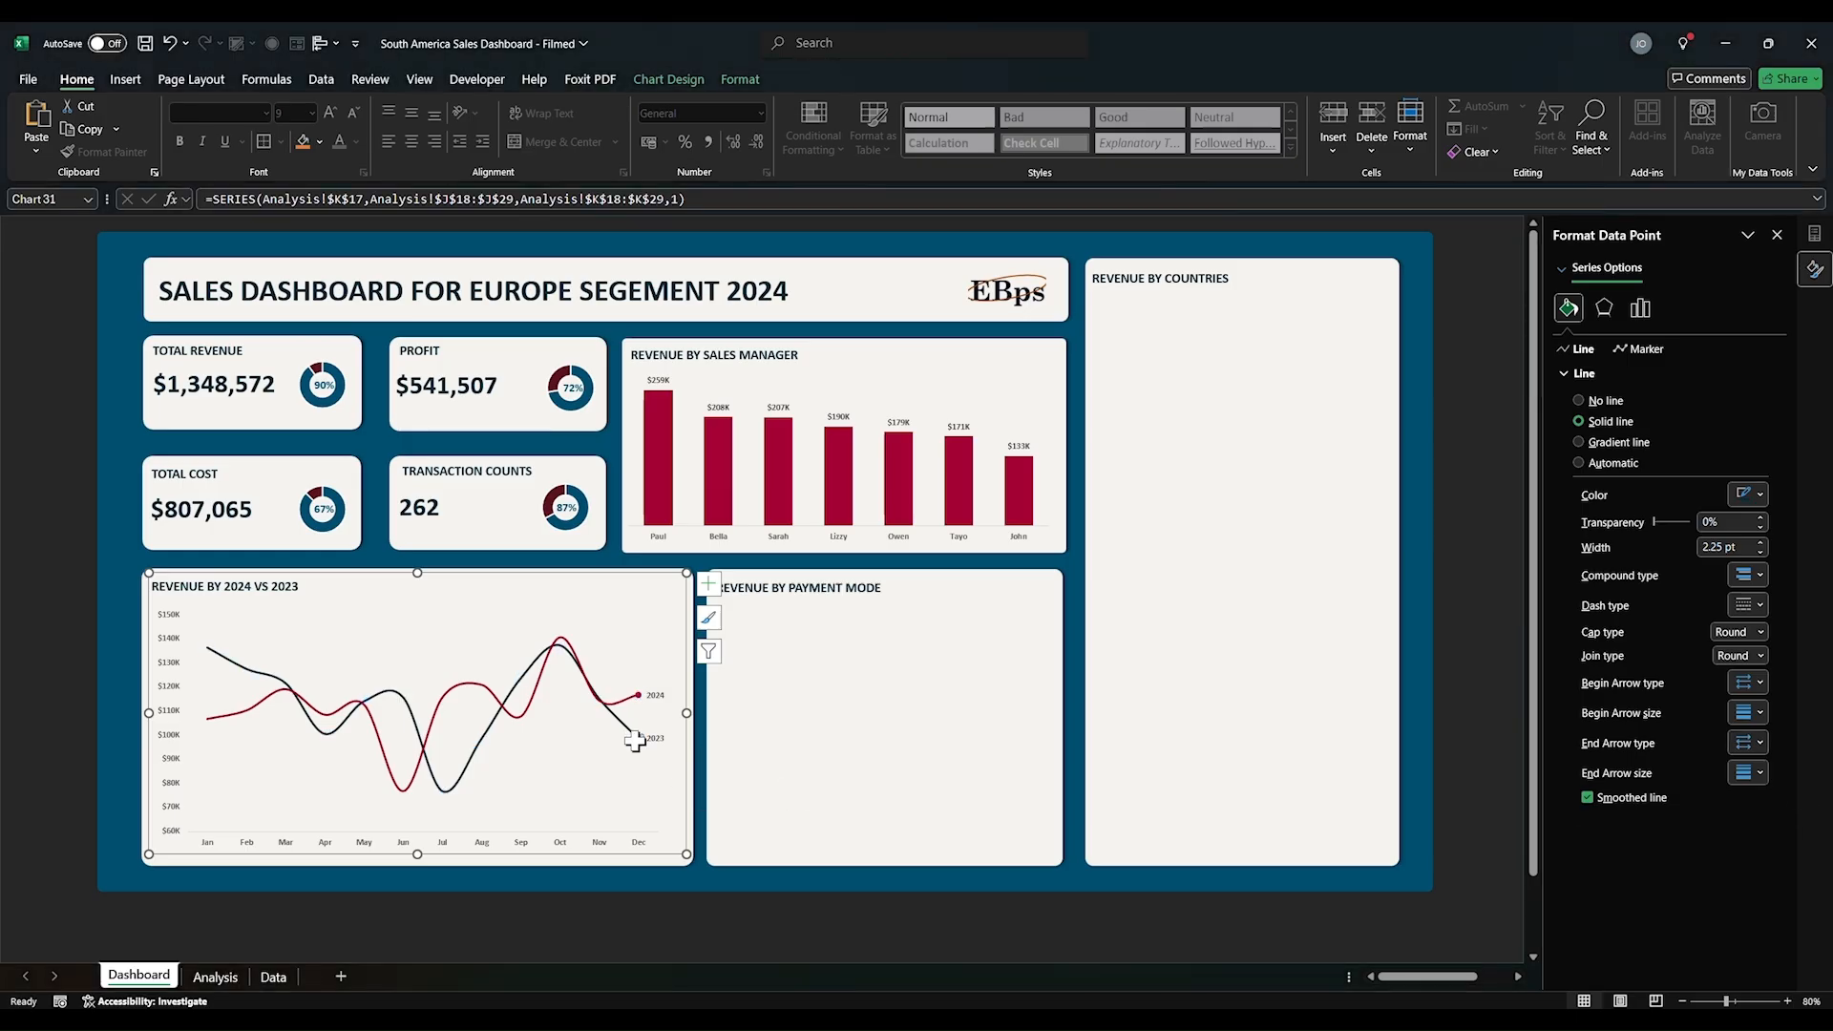
left_click(1755, 742)
left_click(1807, 807)
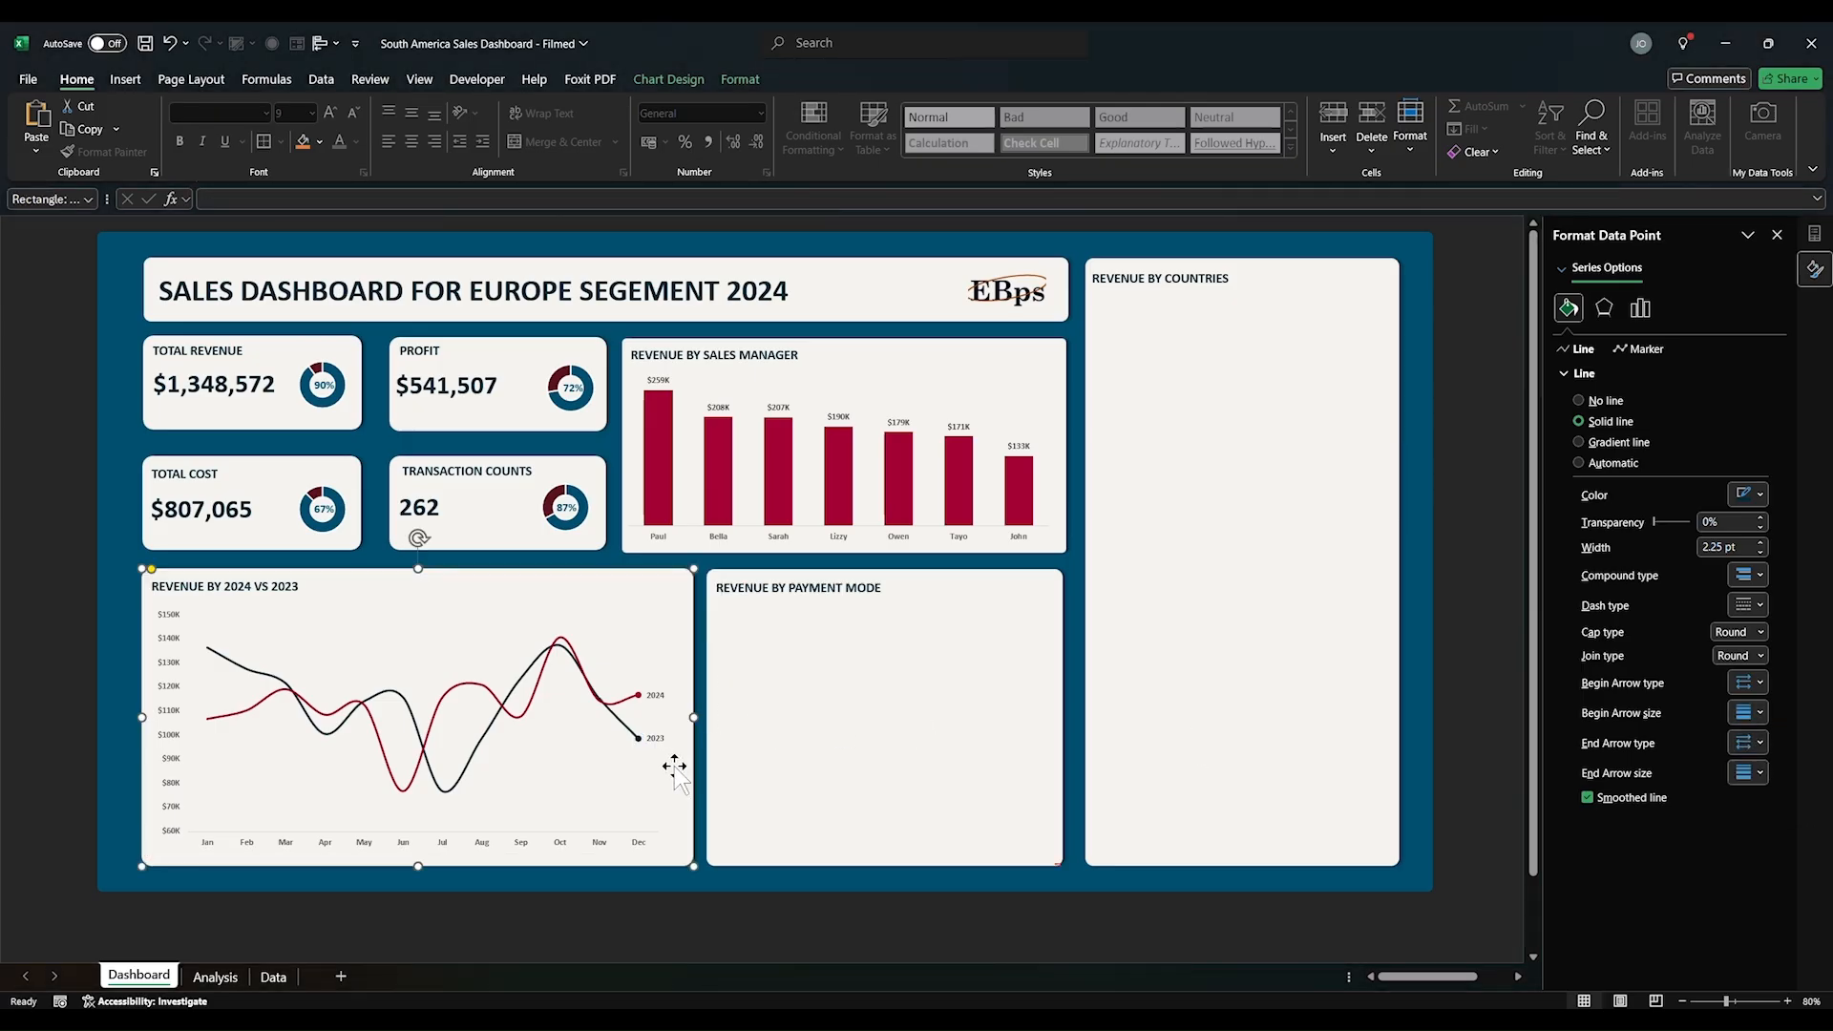
Step: Insert a Radar chart from the payment mode pivot table data in A17:B23 on the Analysis sheet
left_click(735, 764)
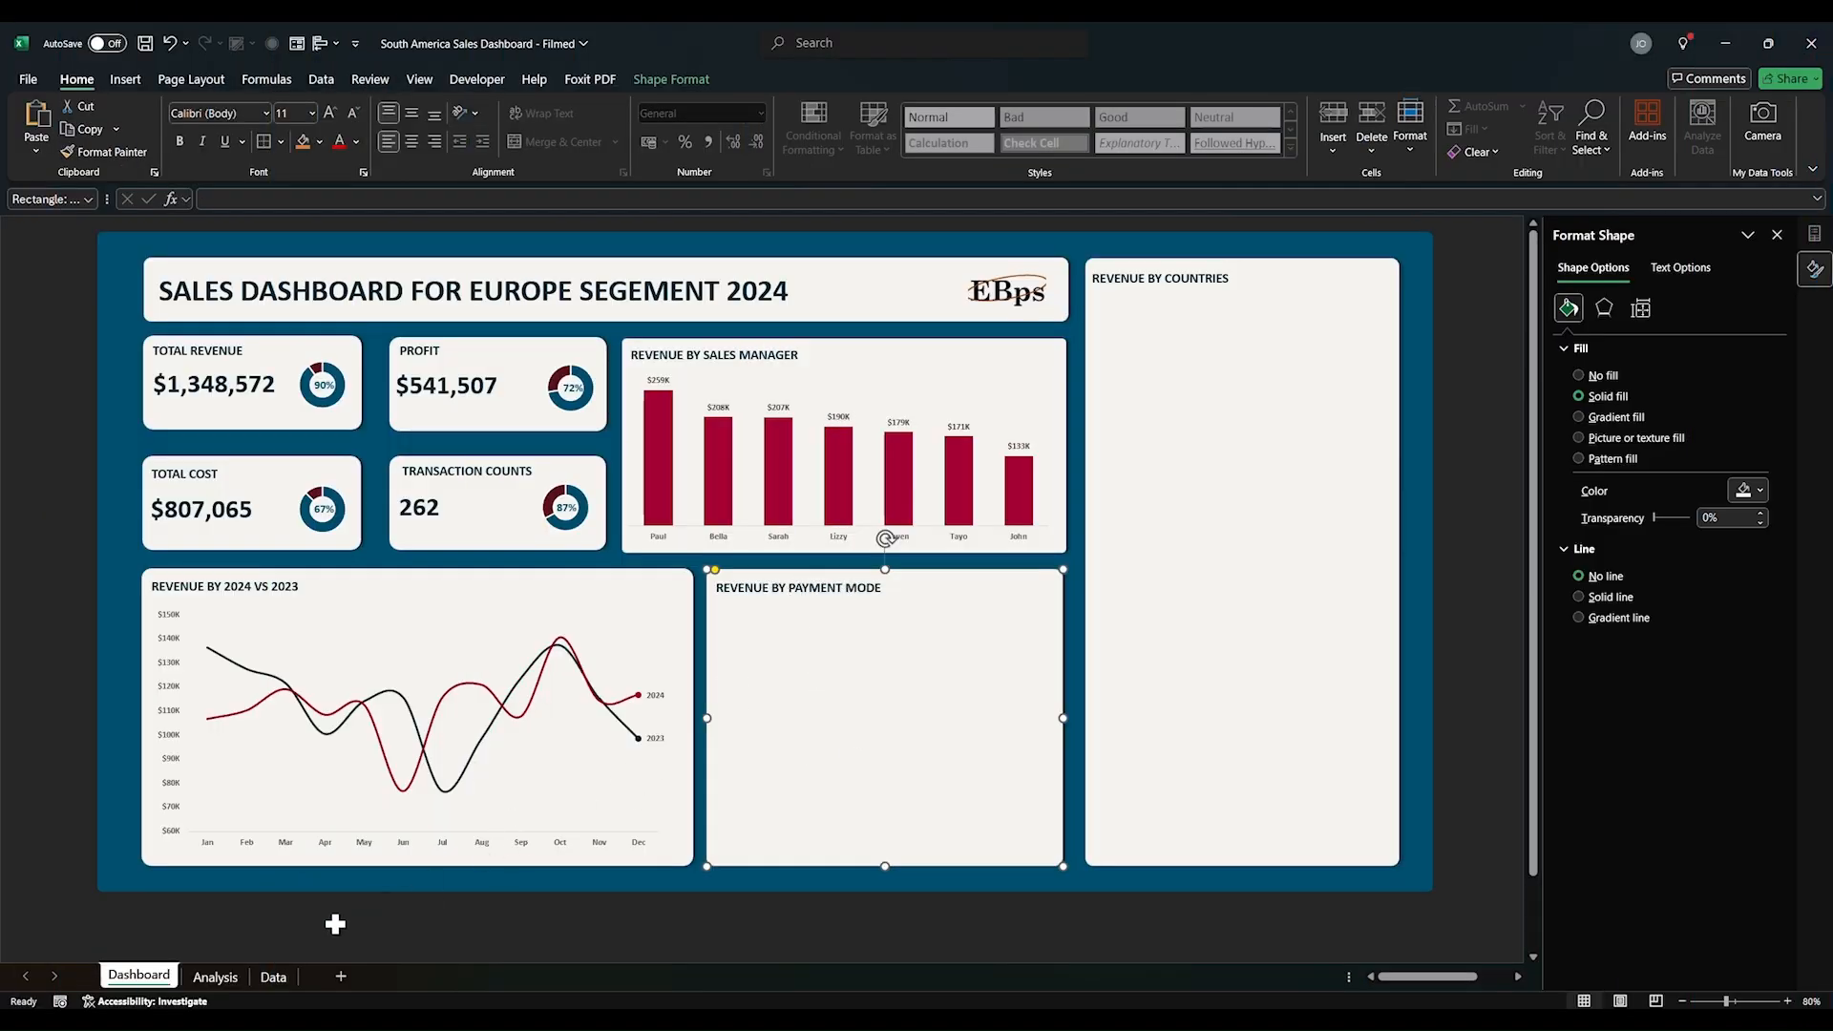
left_click(225, 979)
left_click(673, 913)
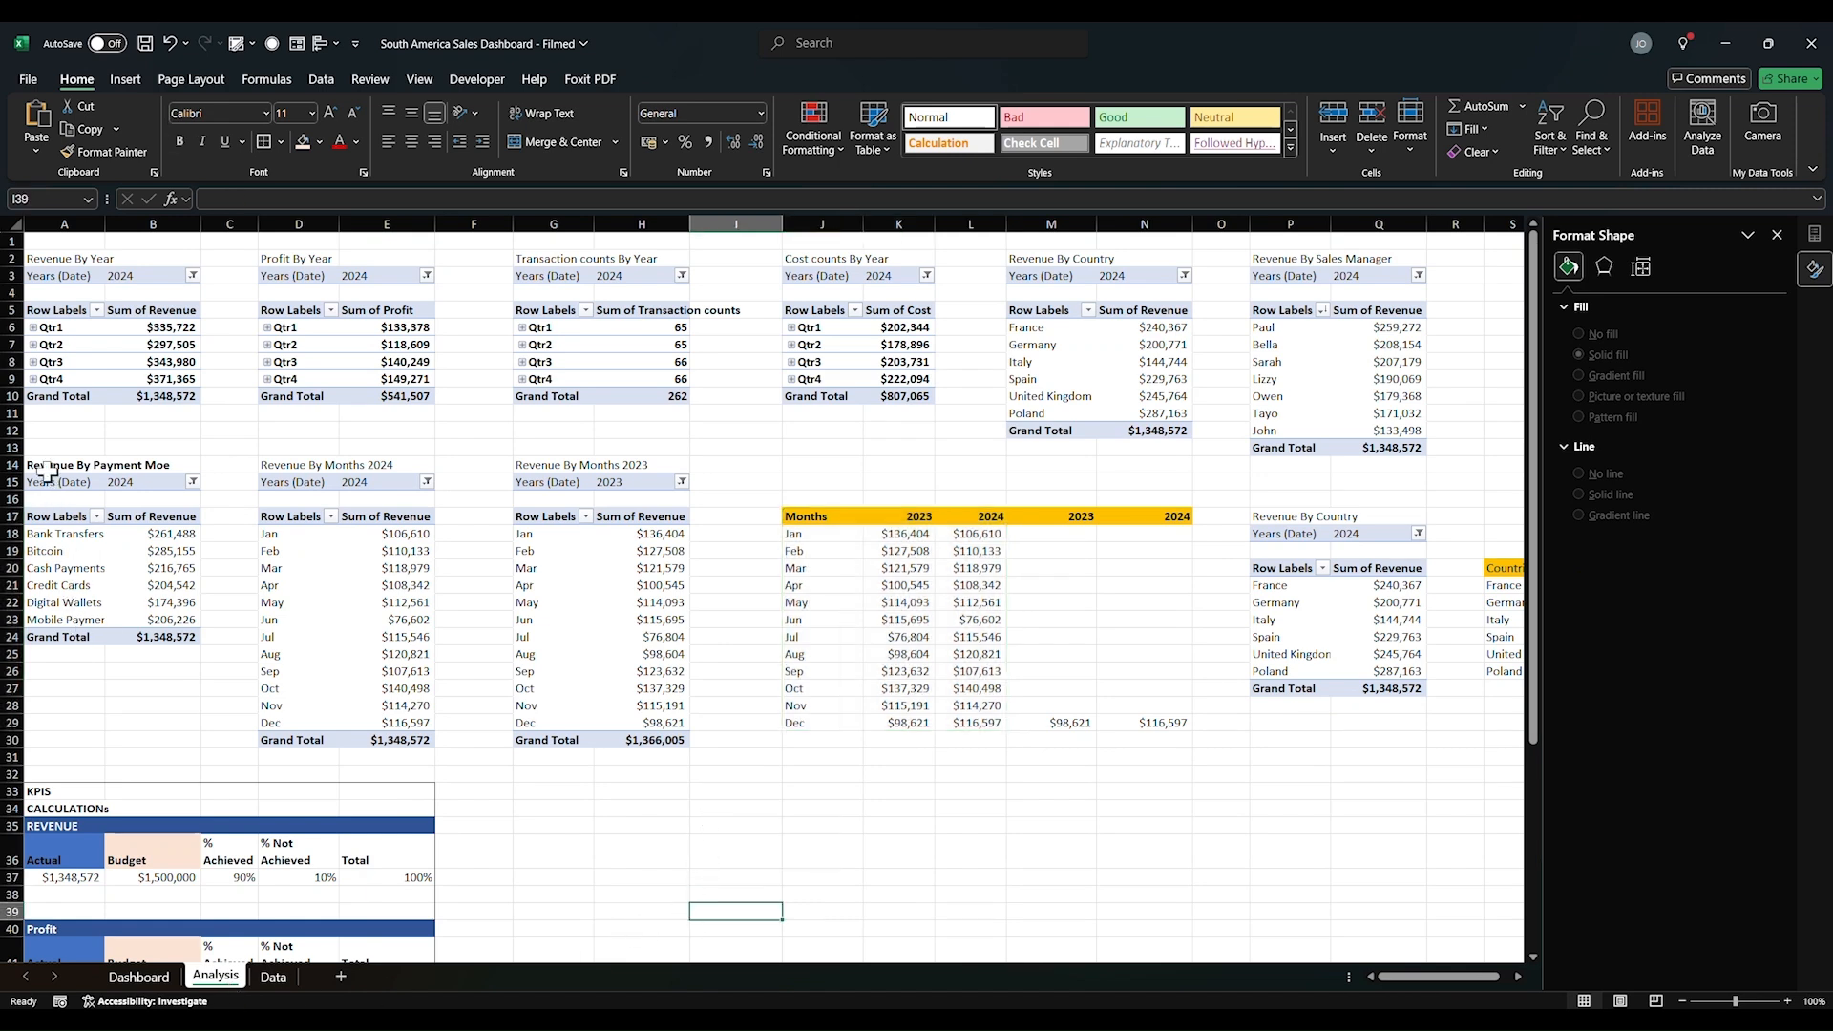
left_click(43, 468)
left_click_drag(38, 521, 183, 623)
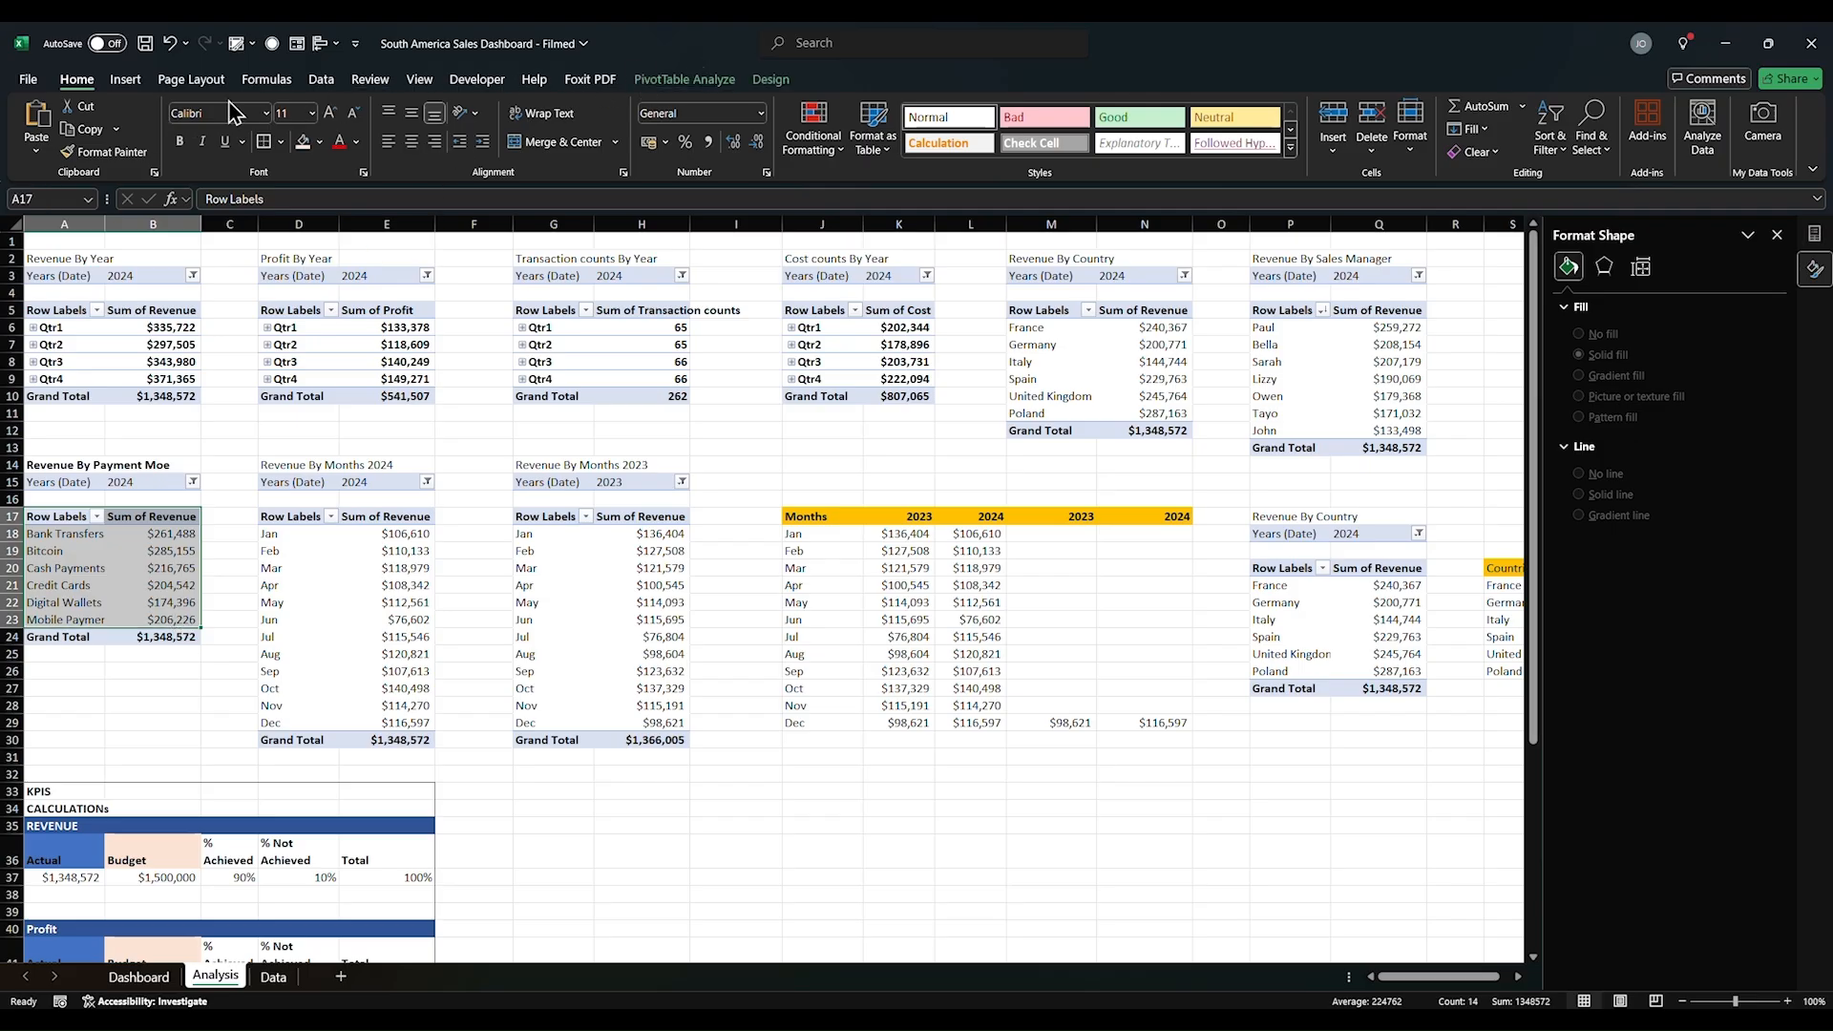
left_click(124, 84)
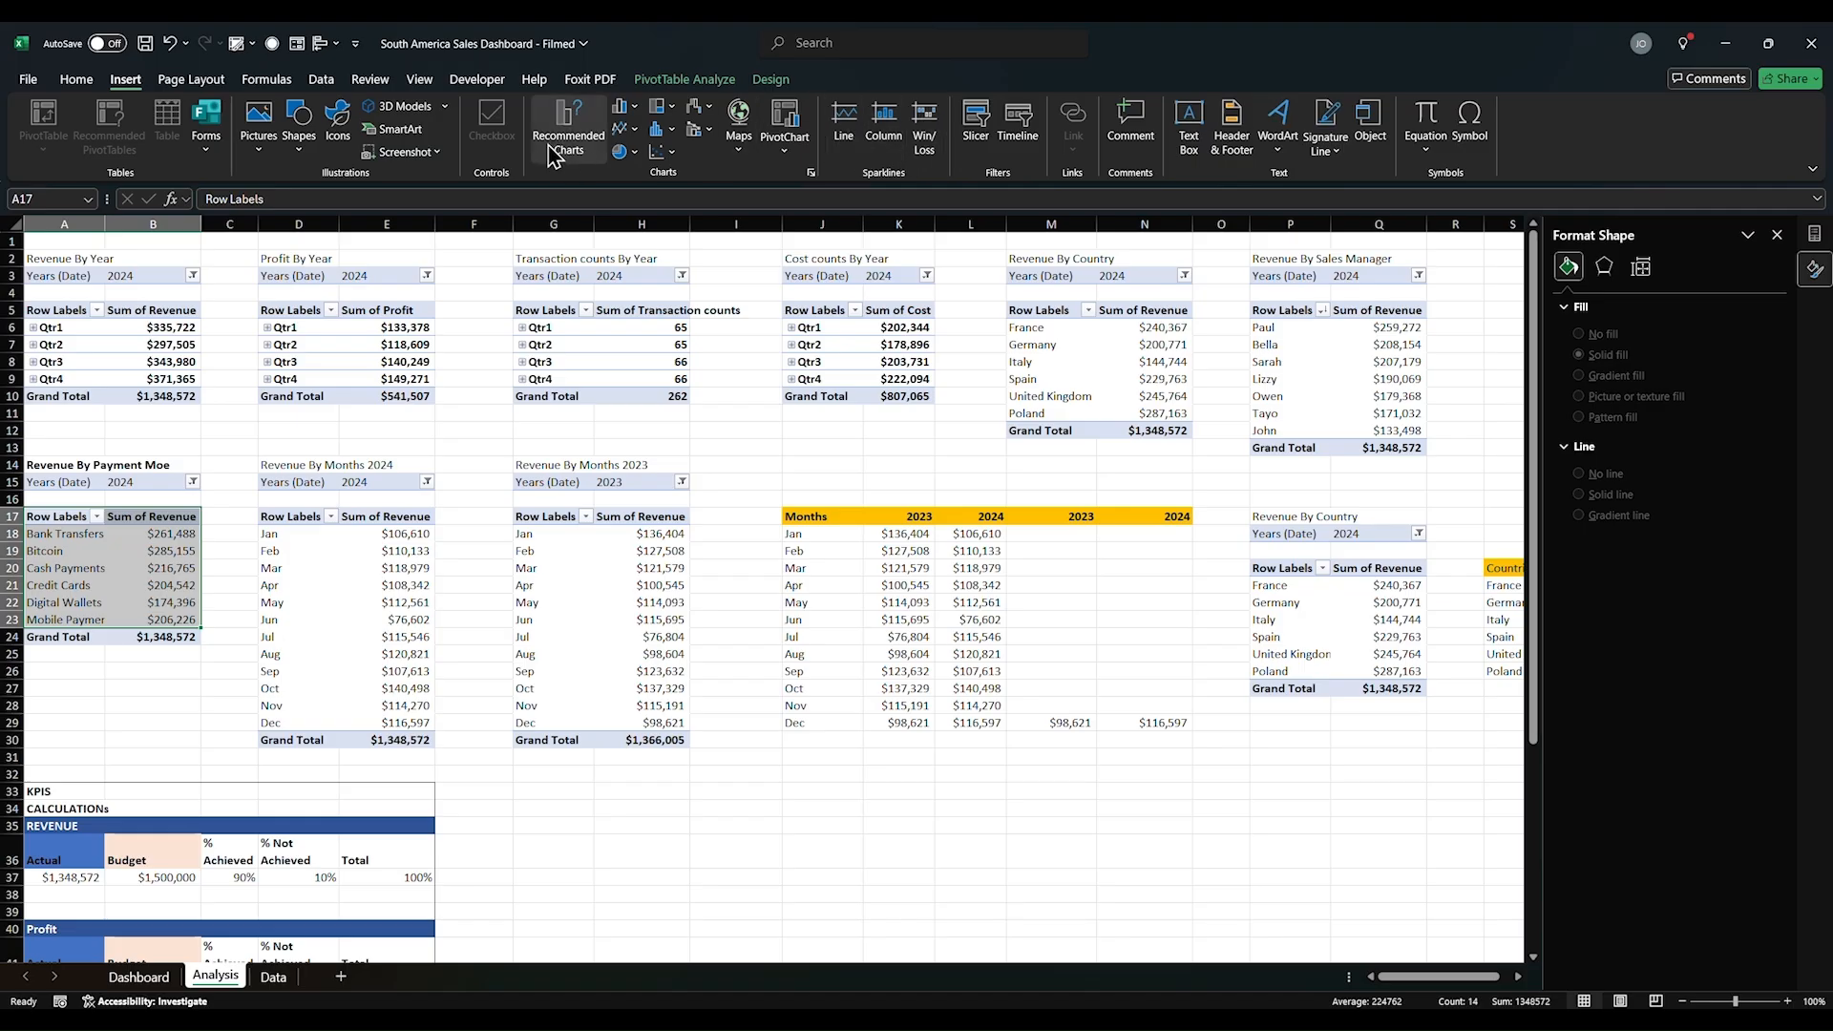
left_click(568, 127)
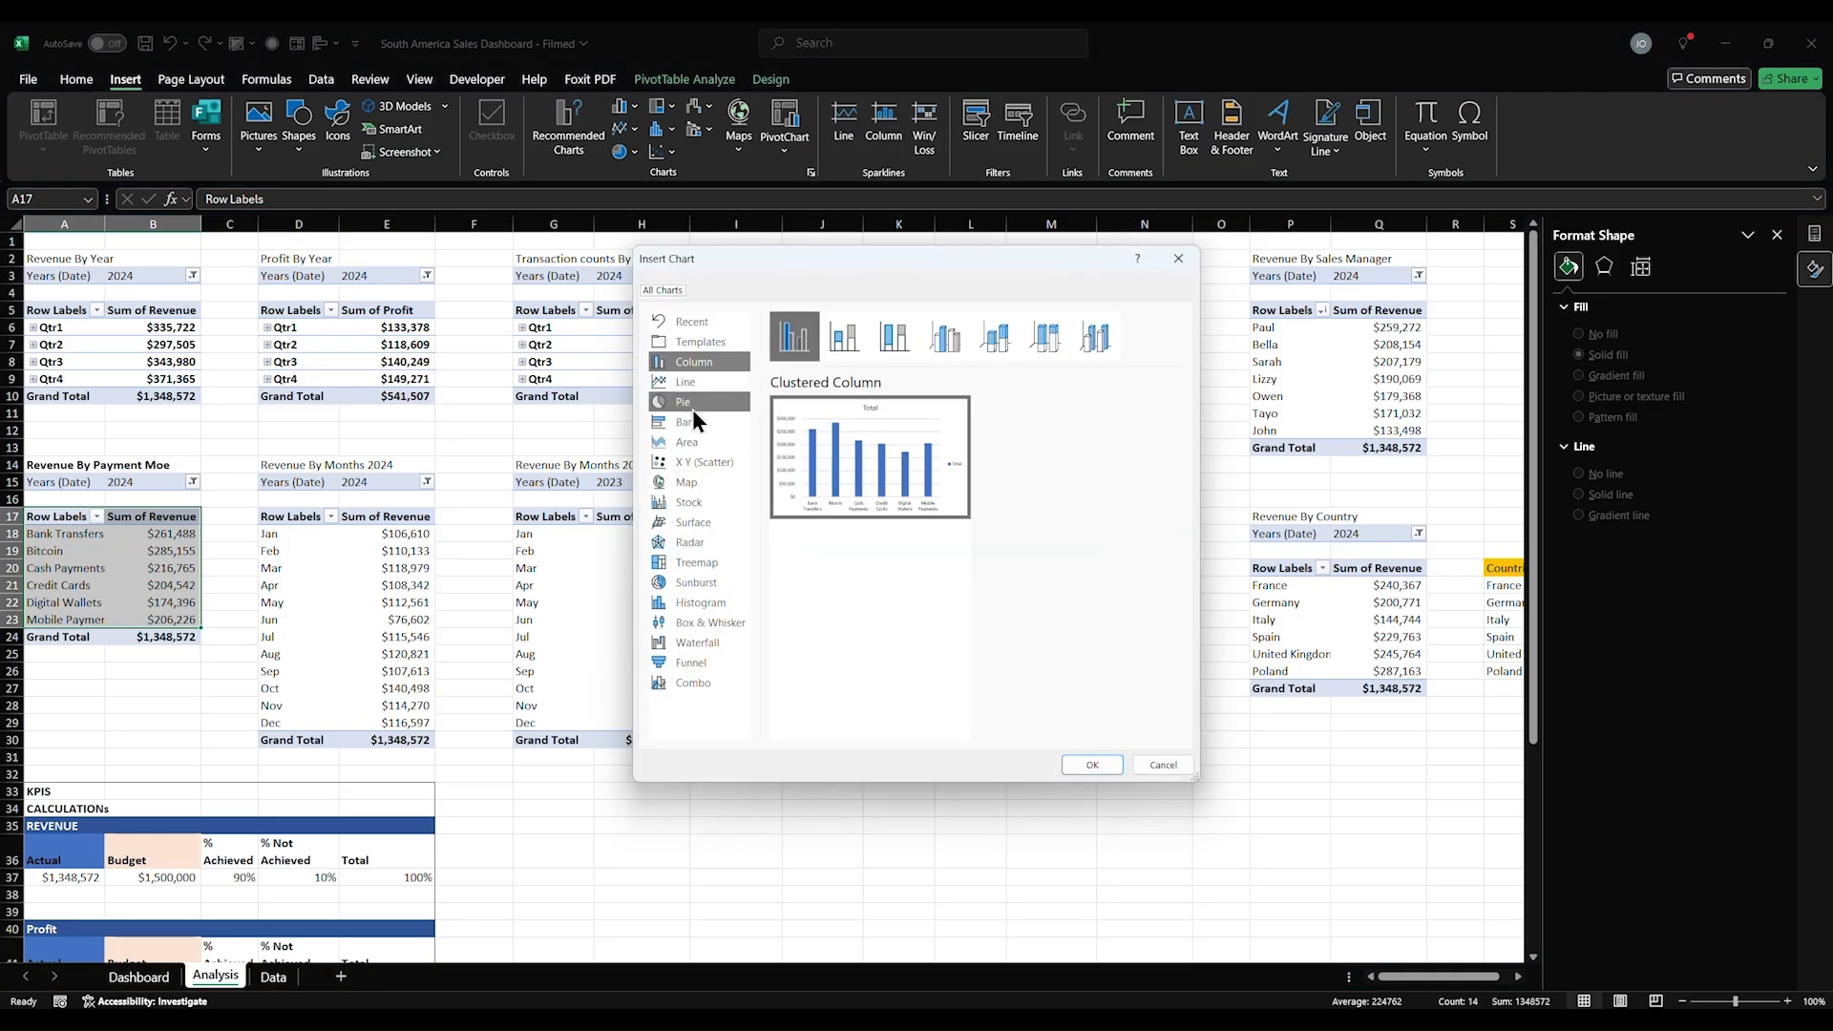
left_click(690, 543)
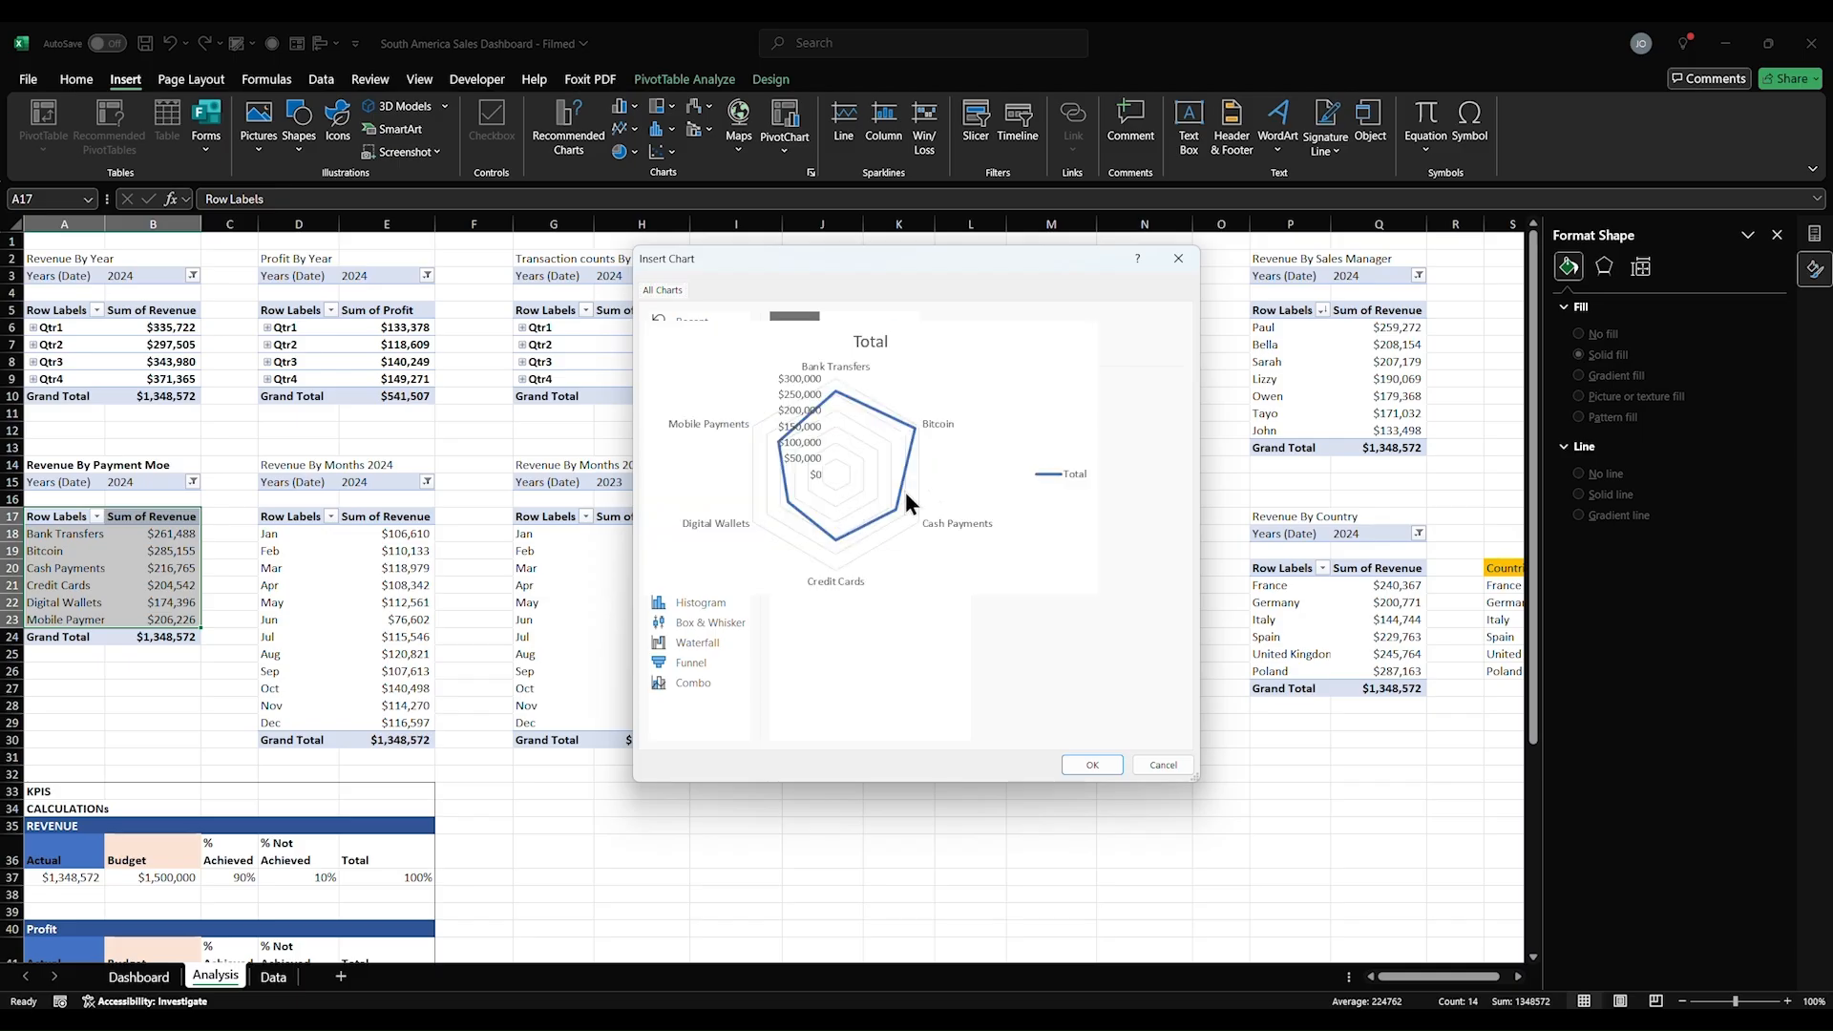
left_click(1092, 765)
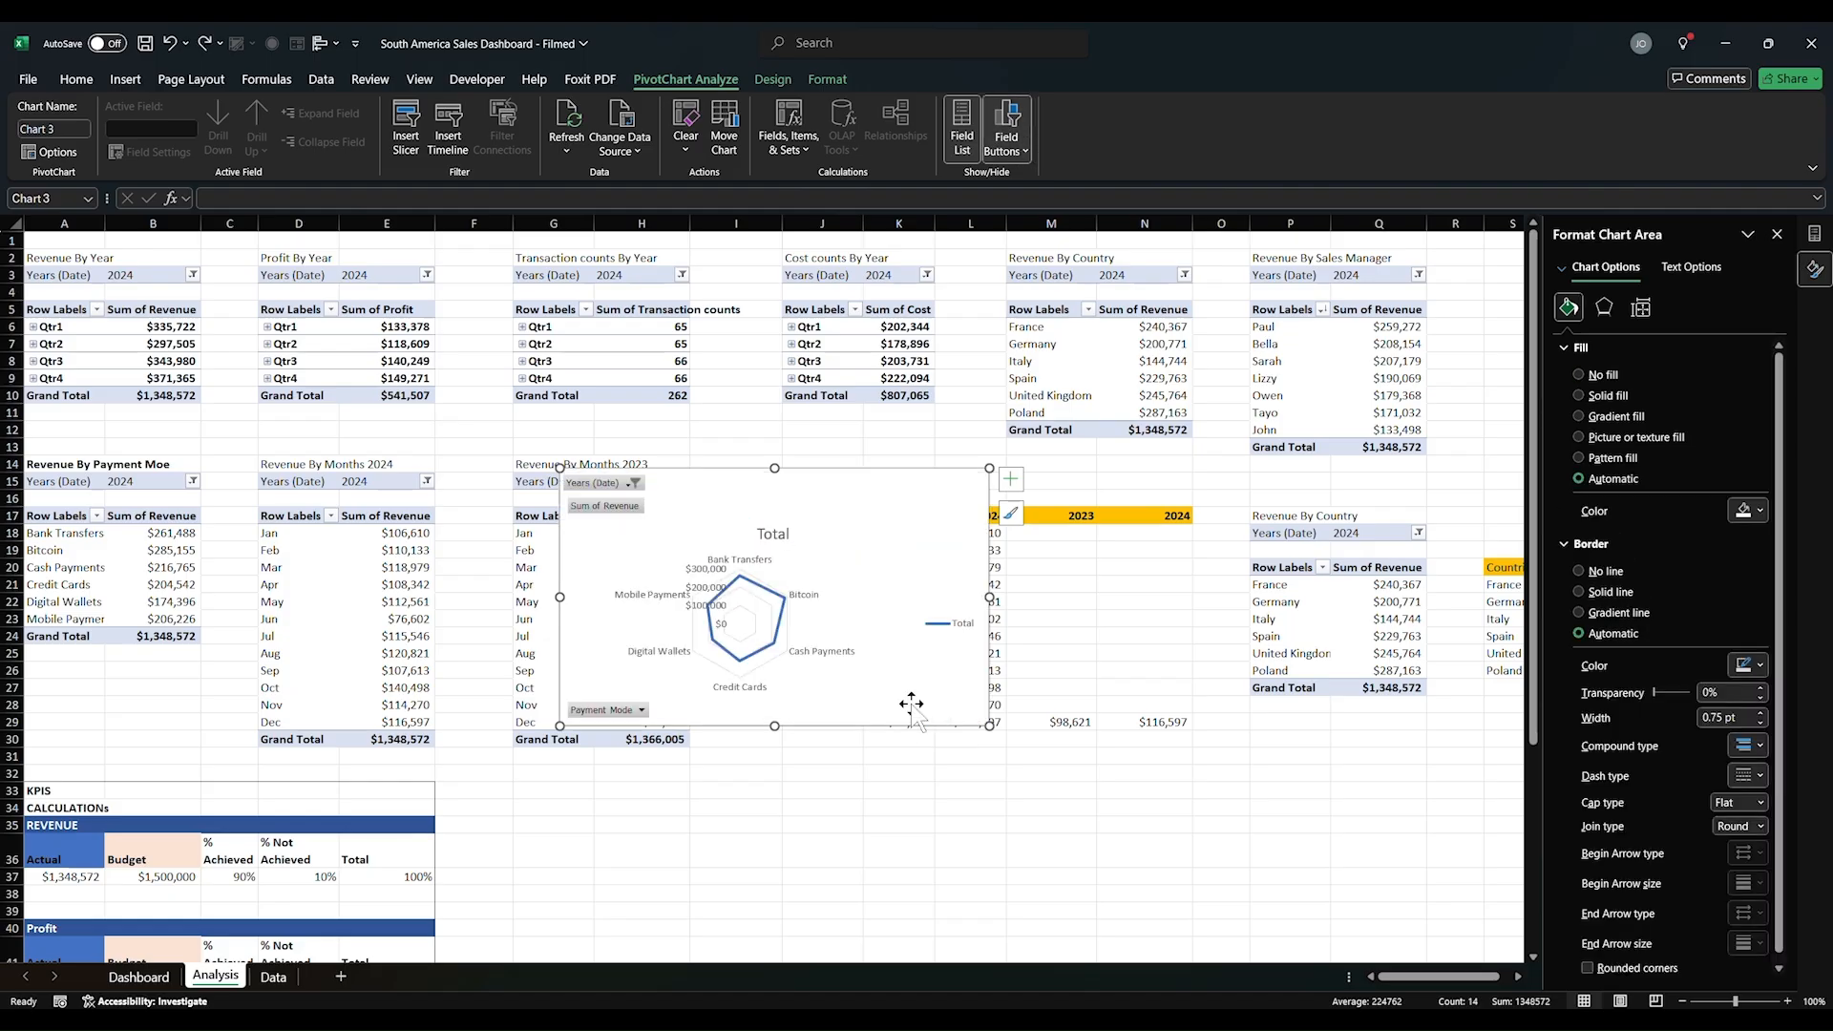
Step: Move the radar chart from the Analysis sheet to the Revenue by Payment Mode card on the Dashboard sheet
key("Delete")
left_click(138, 977)
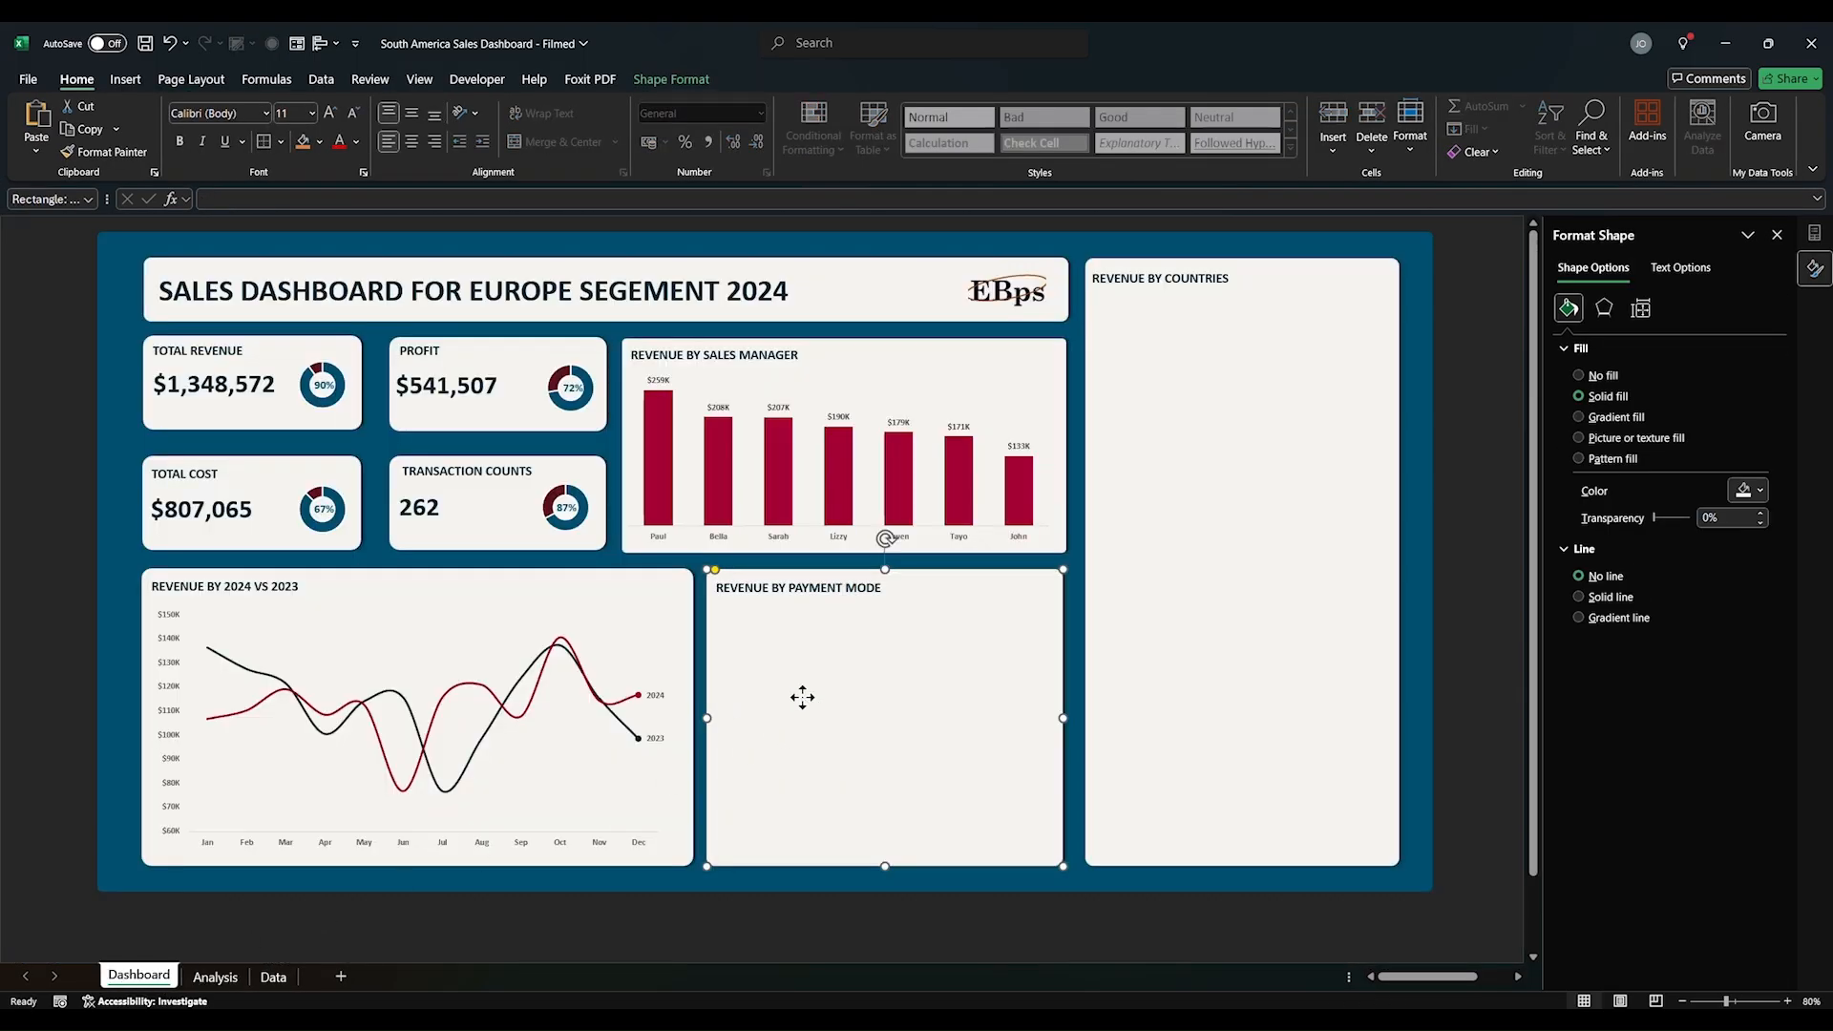
key("ctrl+v")
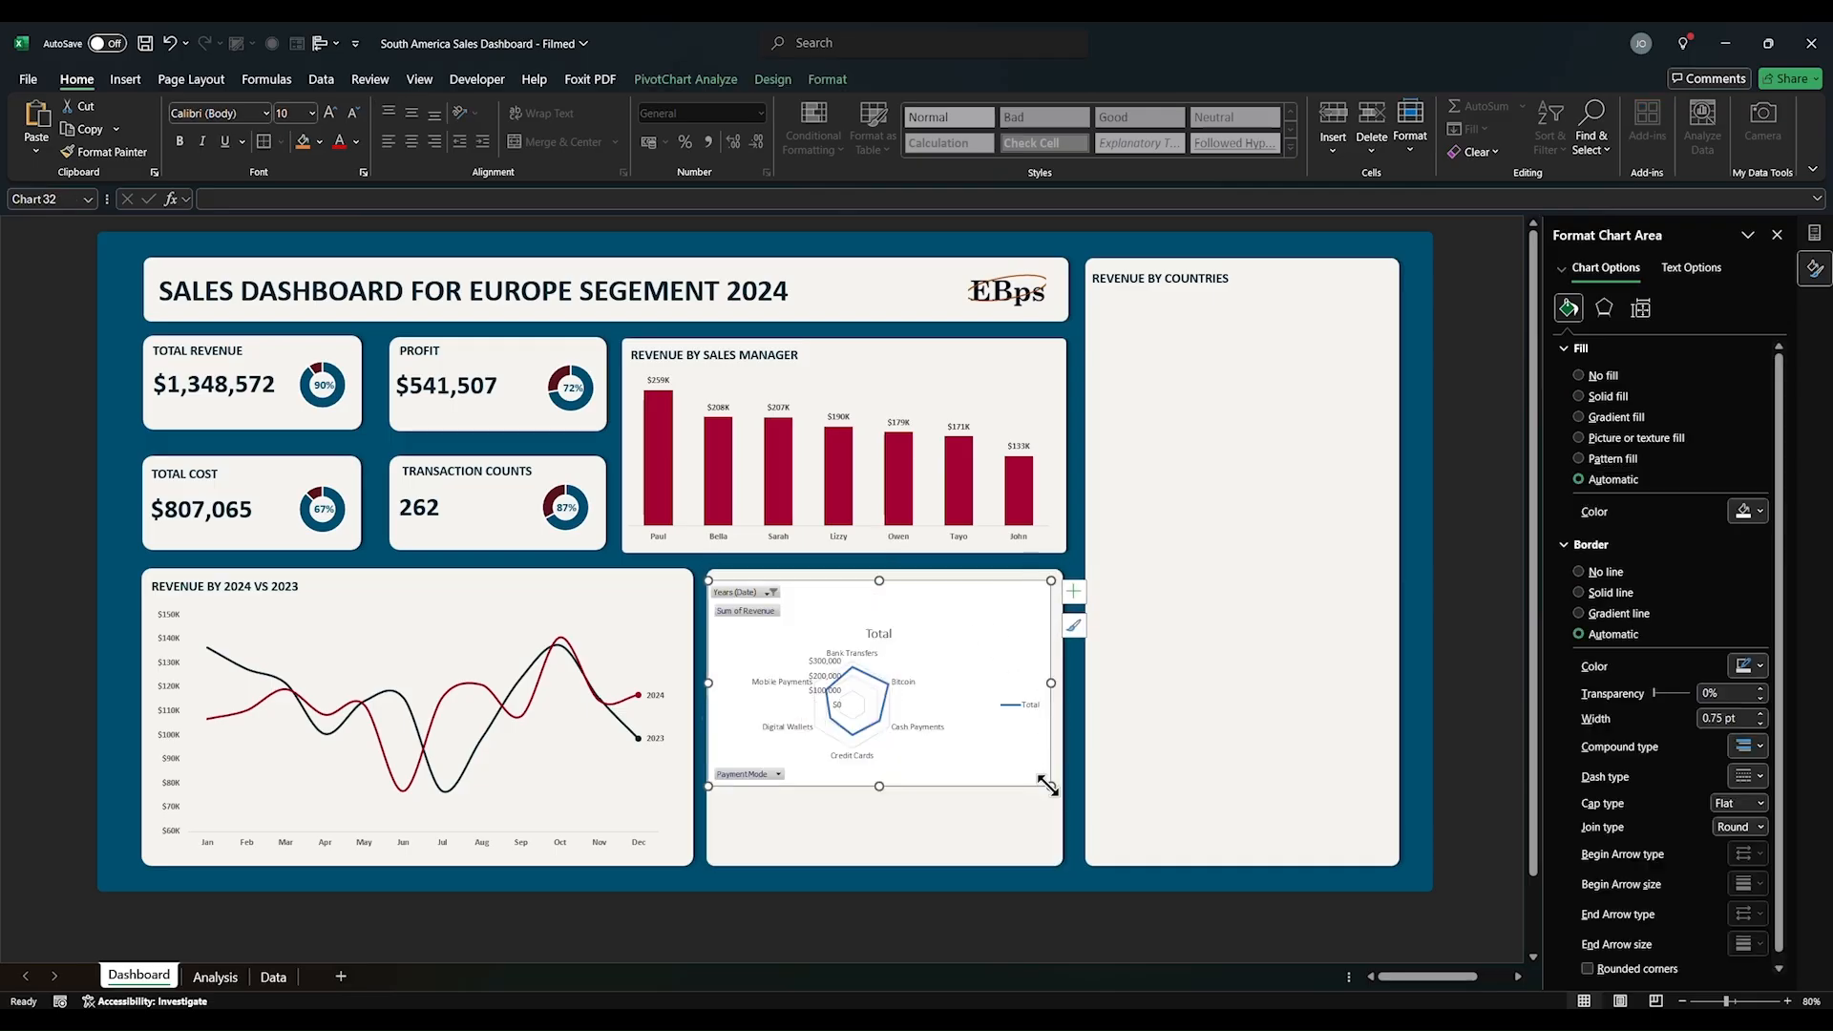
Step: Enlarge the radar chart to fill the Revenue by Payment Mode card and hide all its field buttons
left_click_drag(1052, 785, 1056, 860)
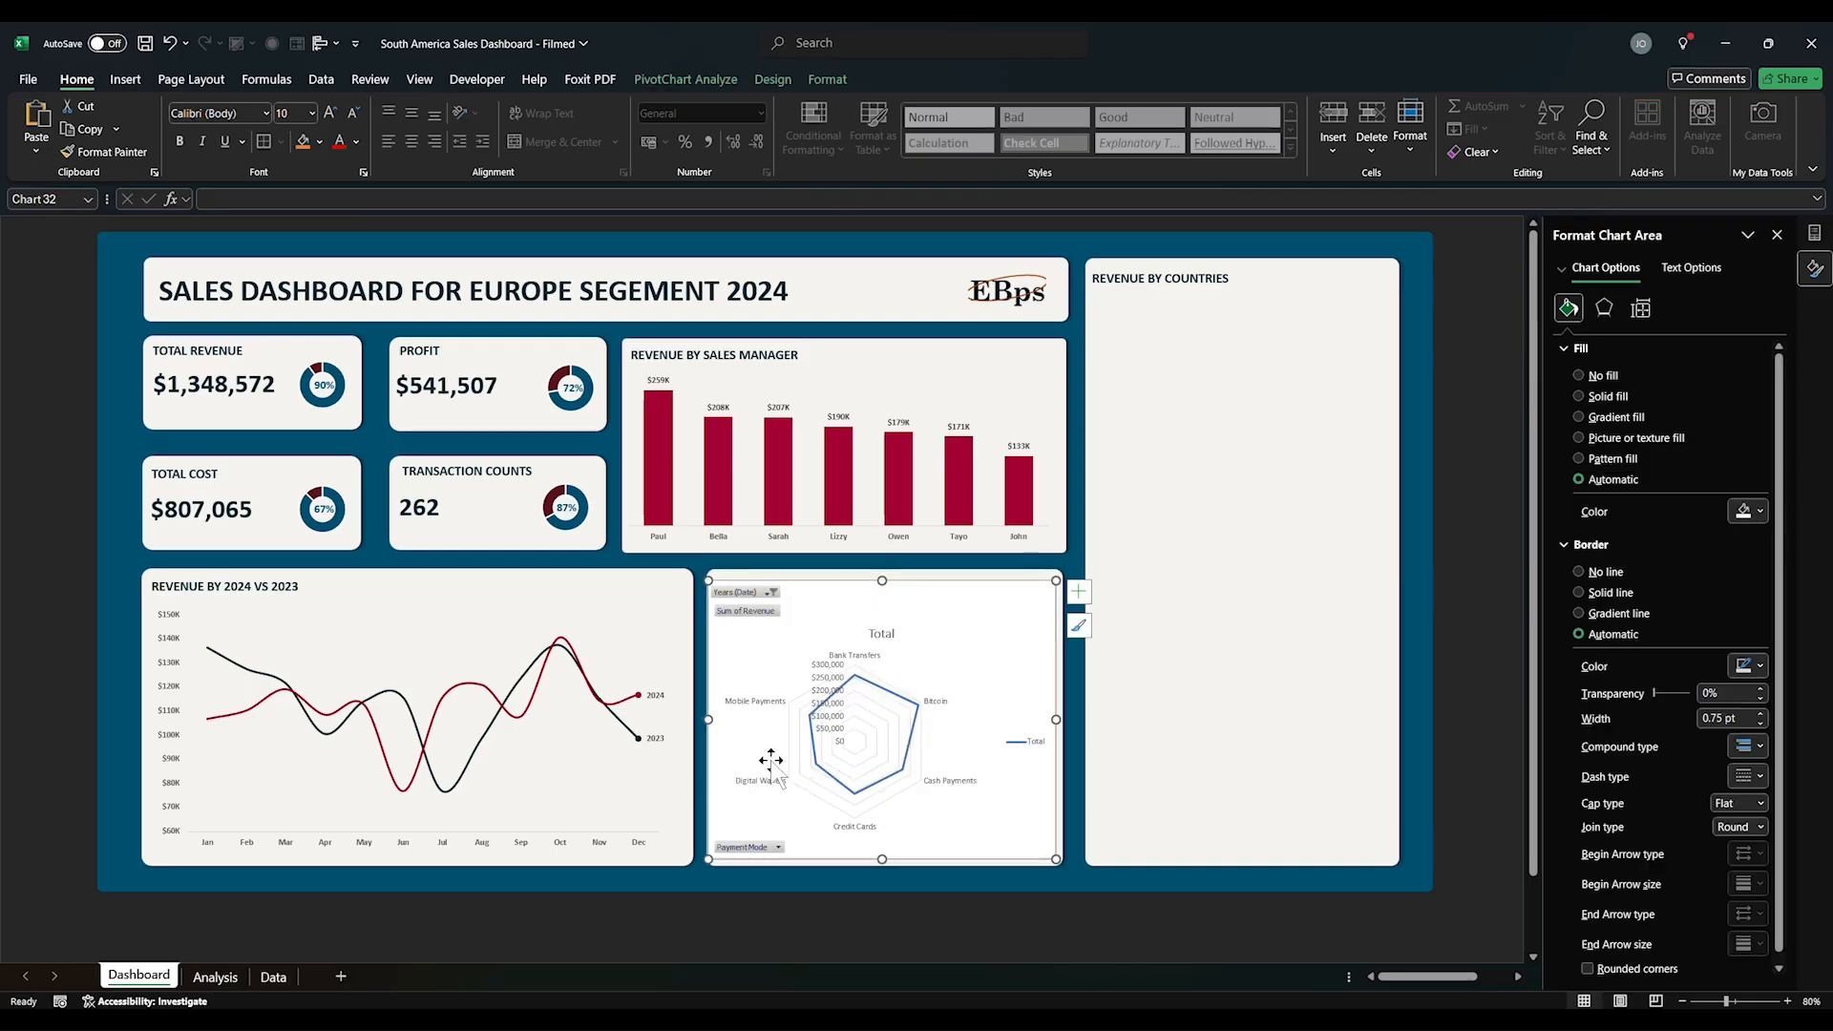
right_click(747, 625)
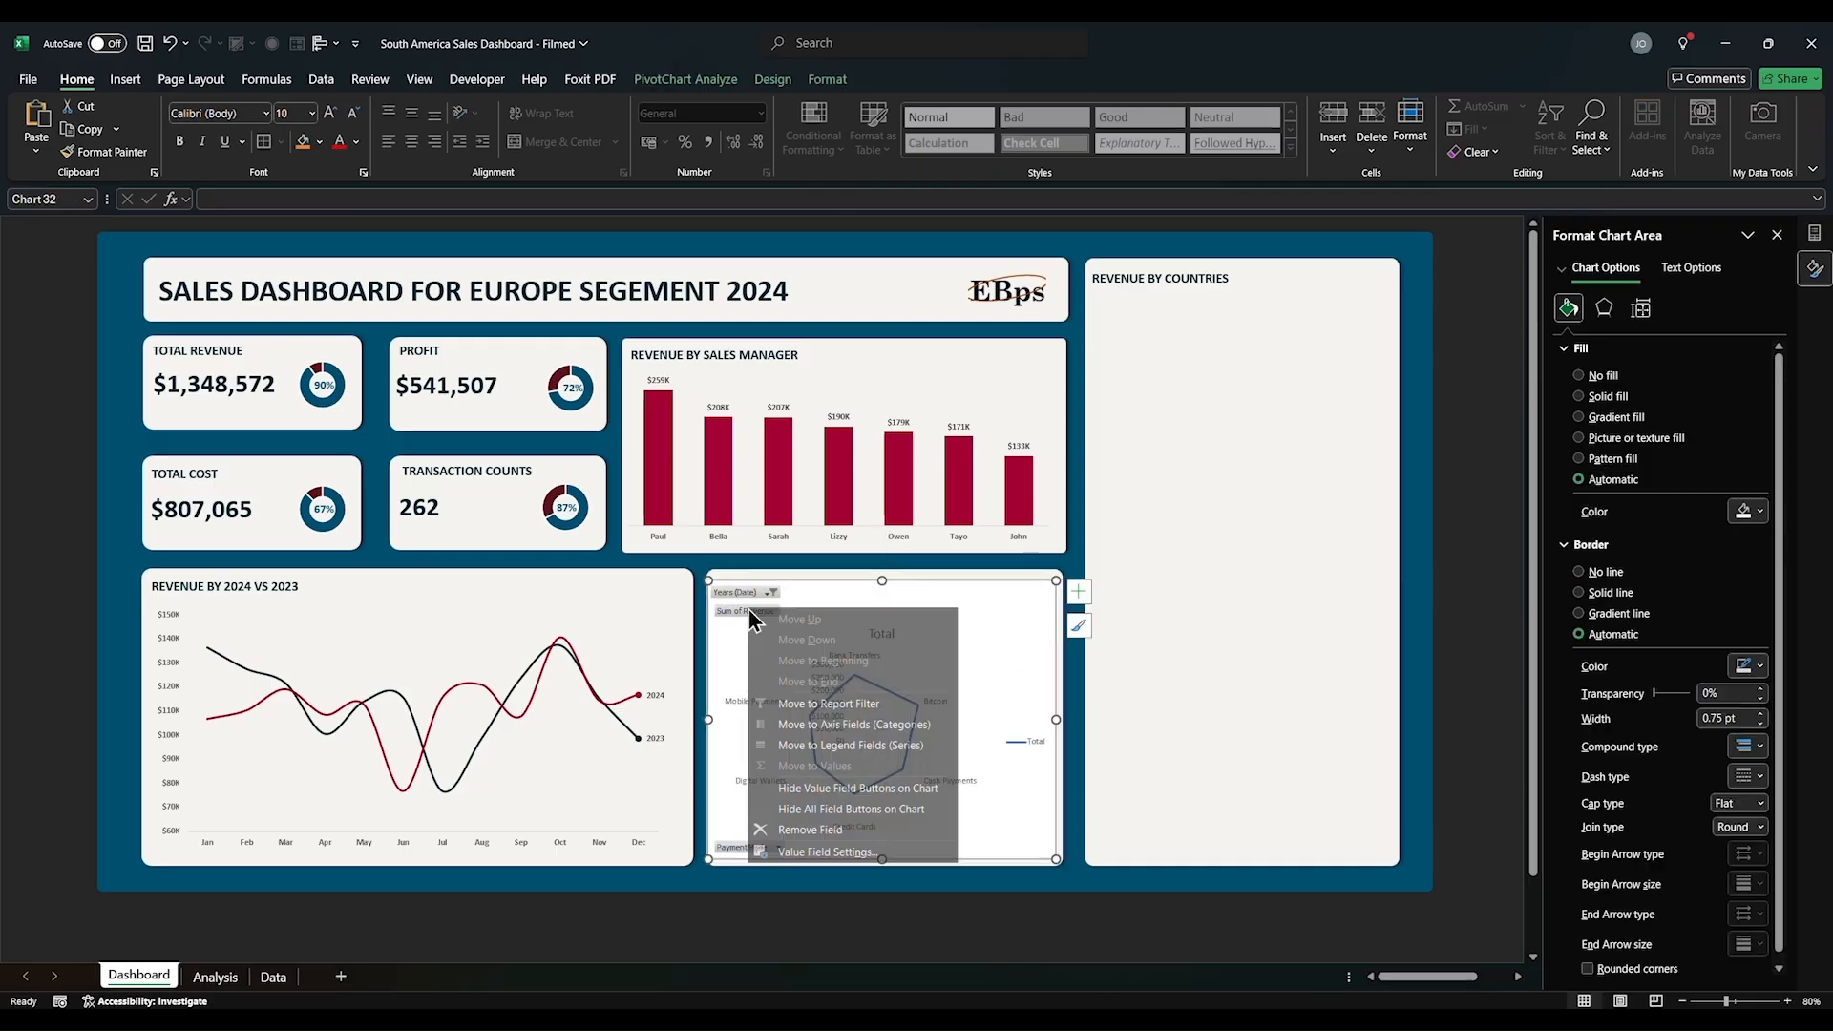
left_click(819, 805)
Step: Set the radar chart's value axis display units to Thousands
left_click(830, 673)
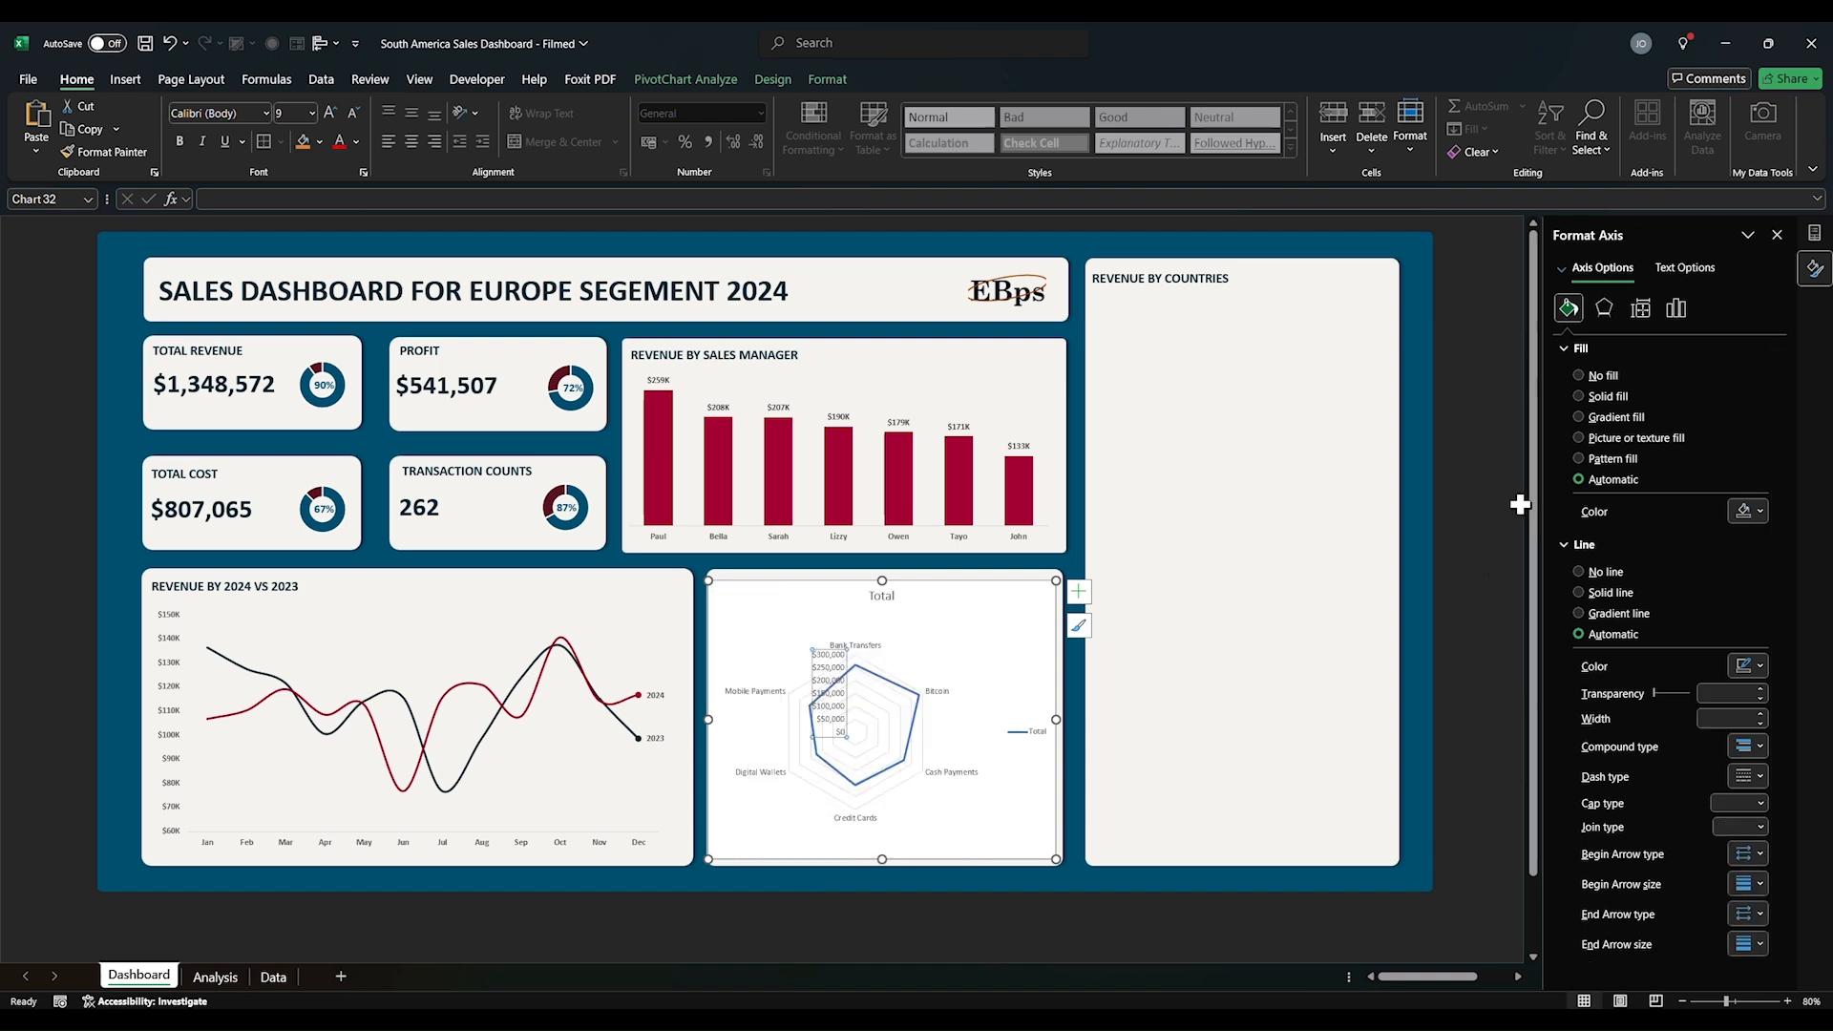
left_click(1677, 308)
left_click(1602, 372)
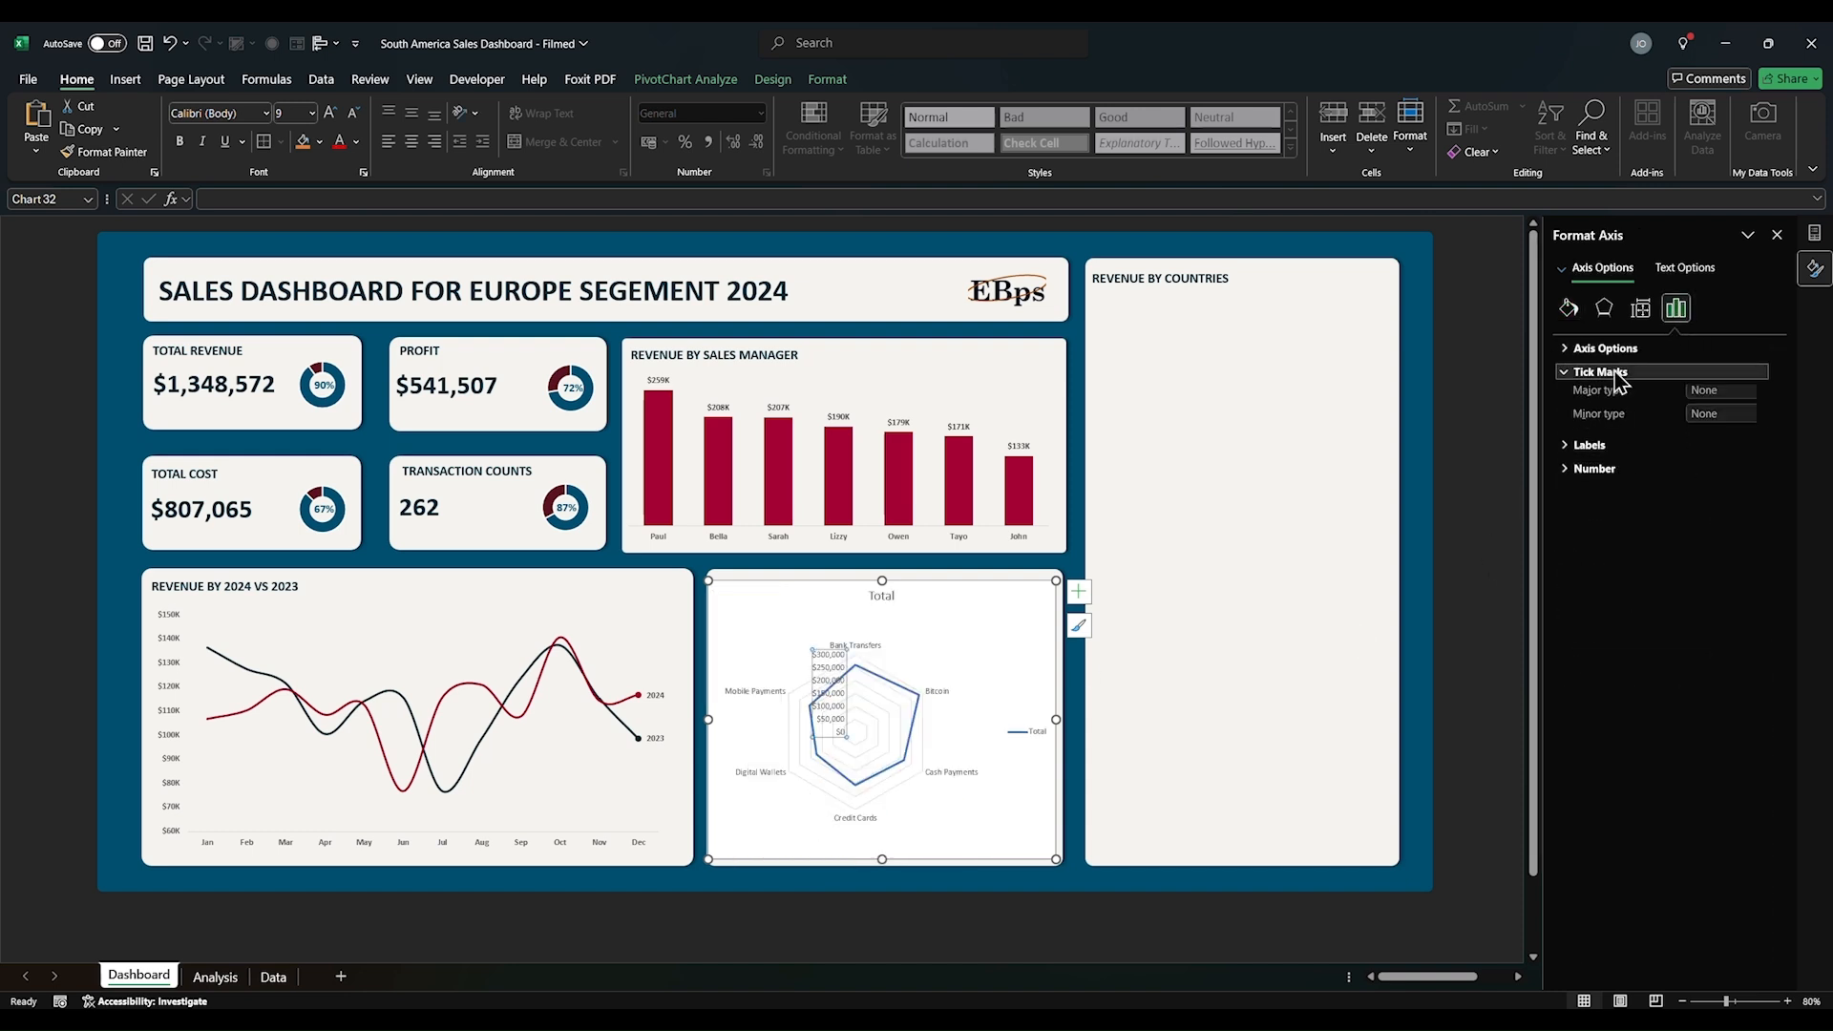
left_click(1593, 448)
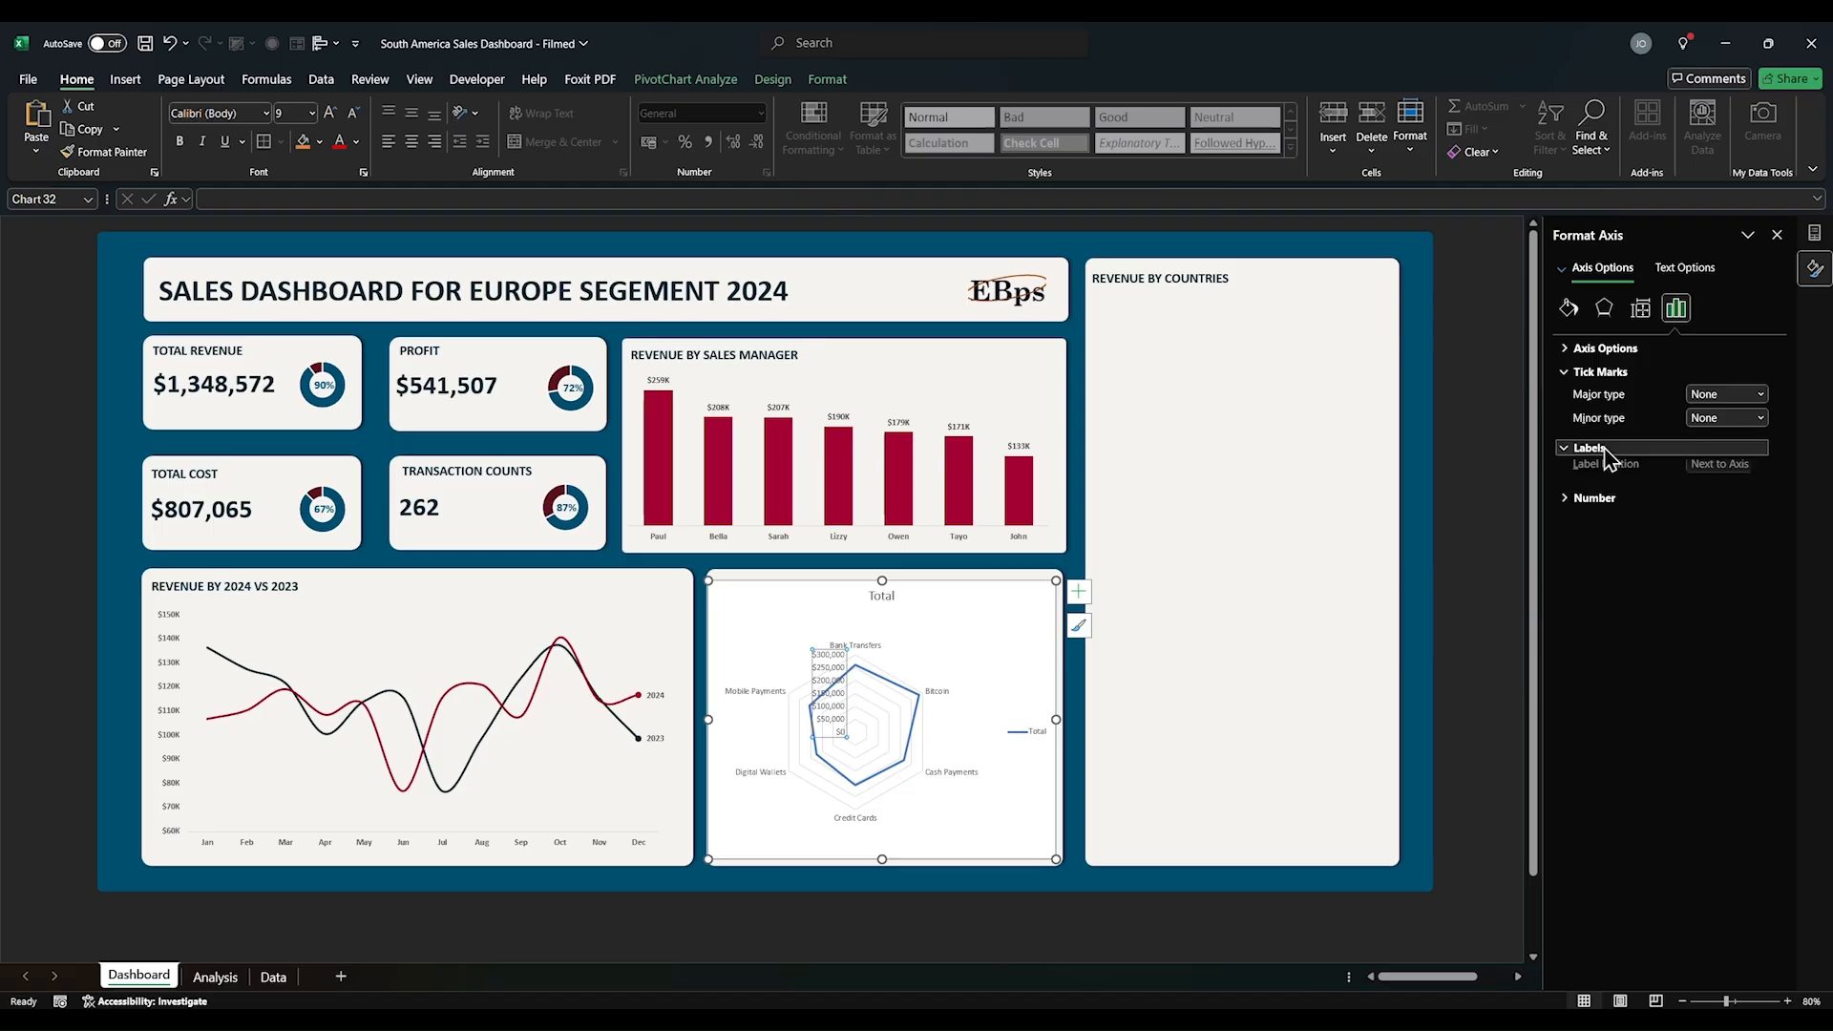
left_click(1592, 500)
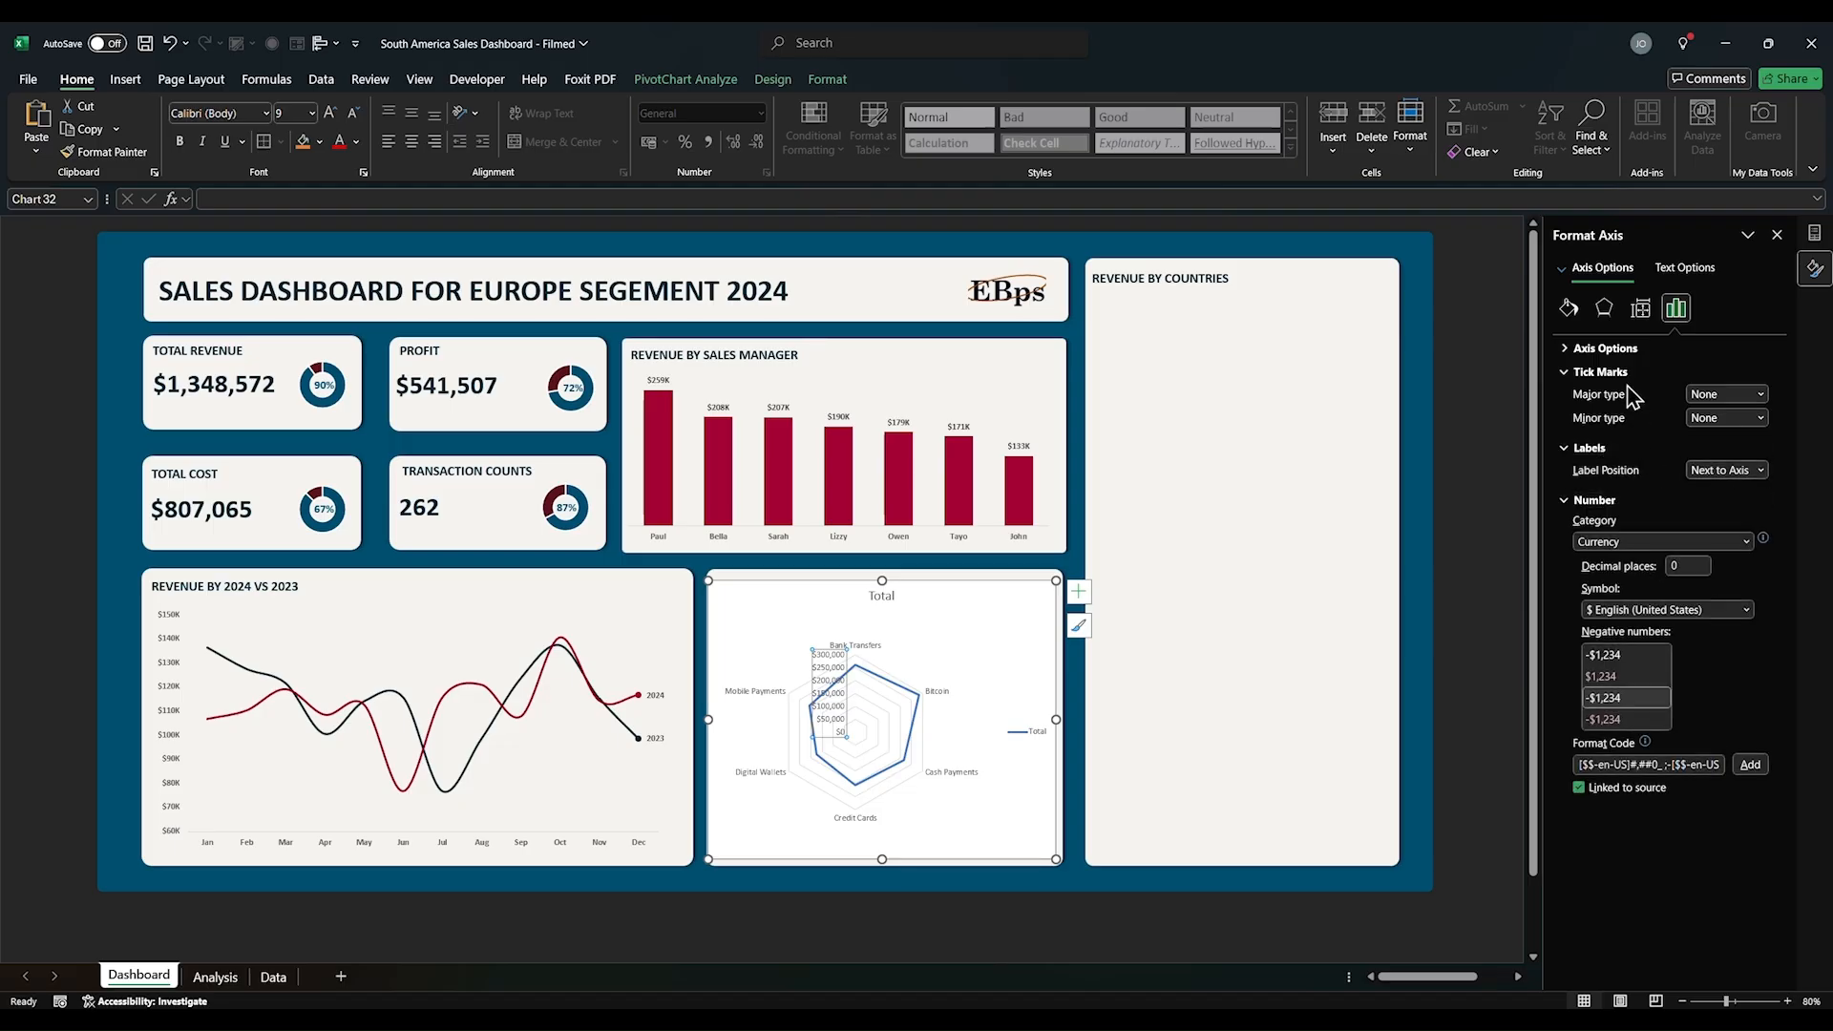
left_click(1742, 550)
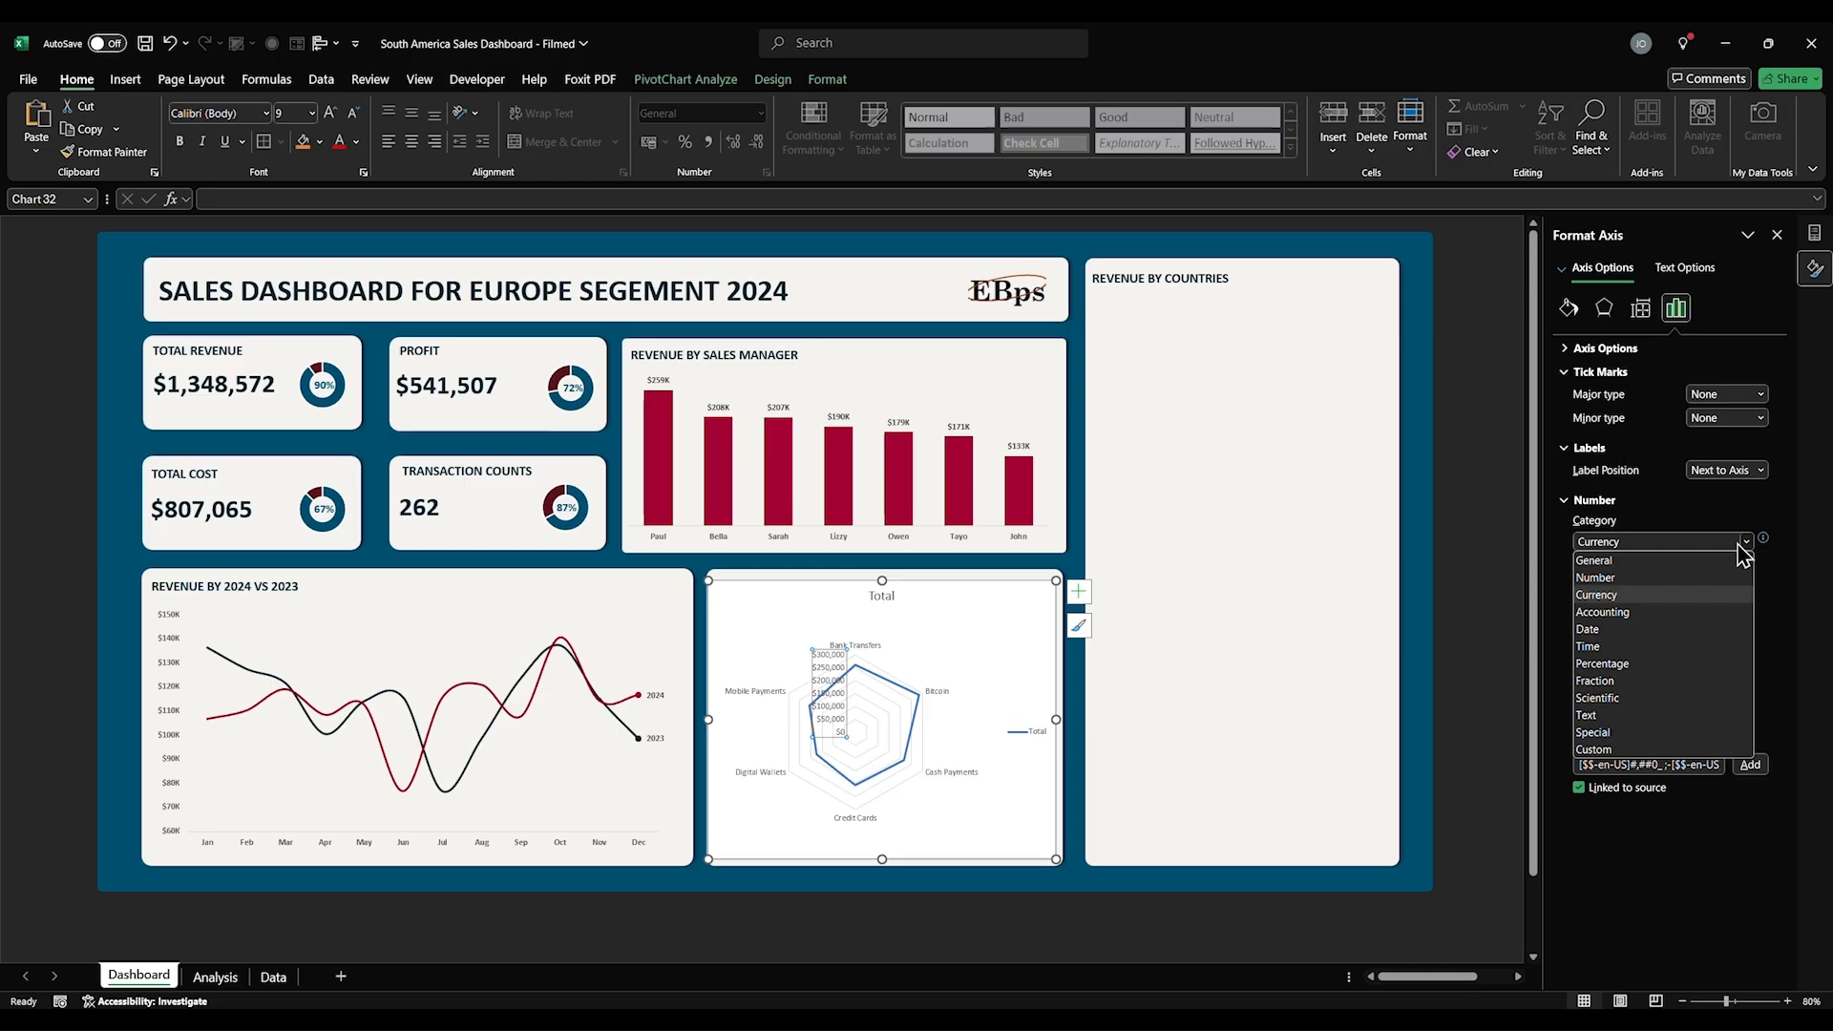
left_click(1740, 548)
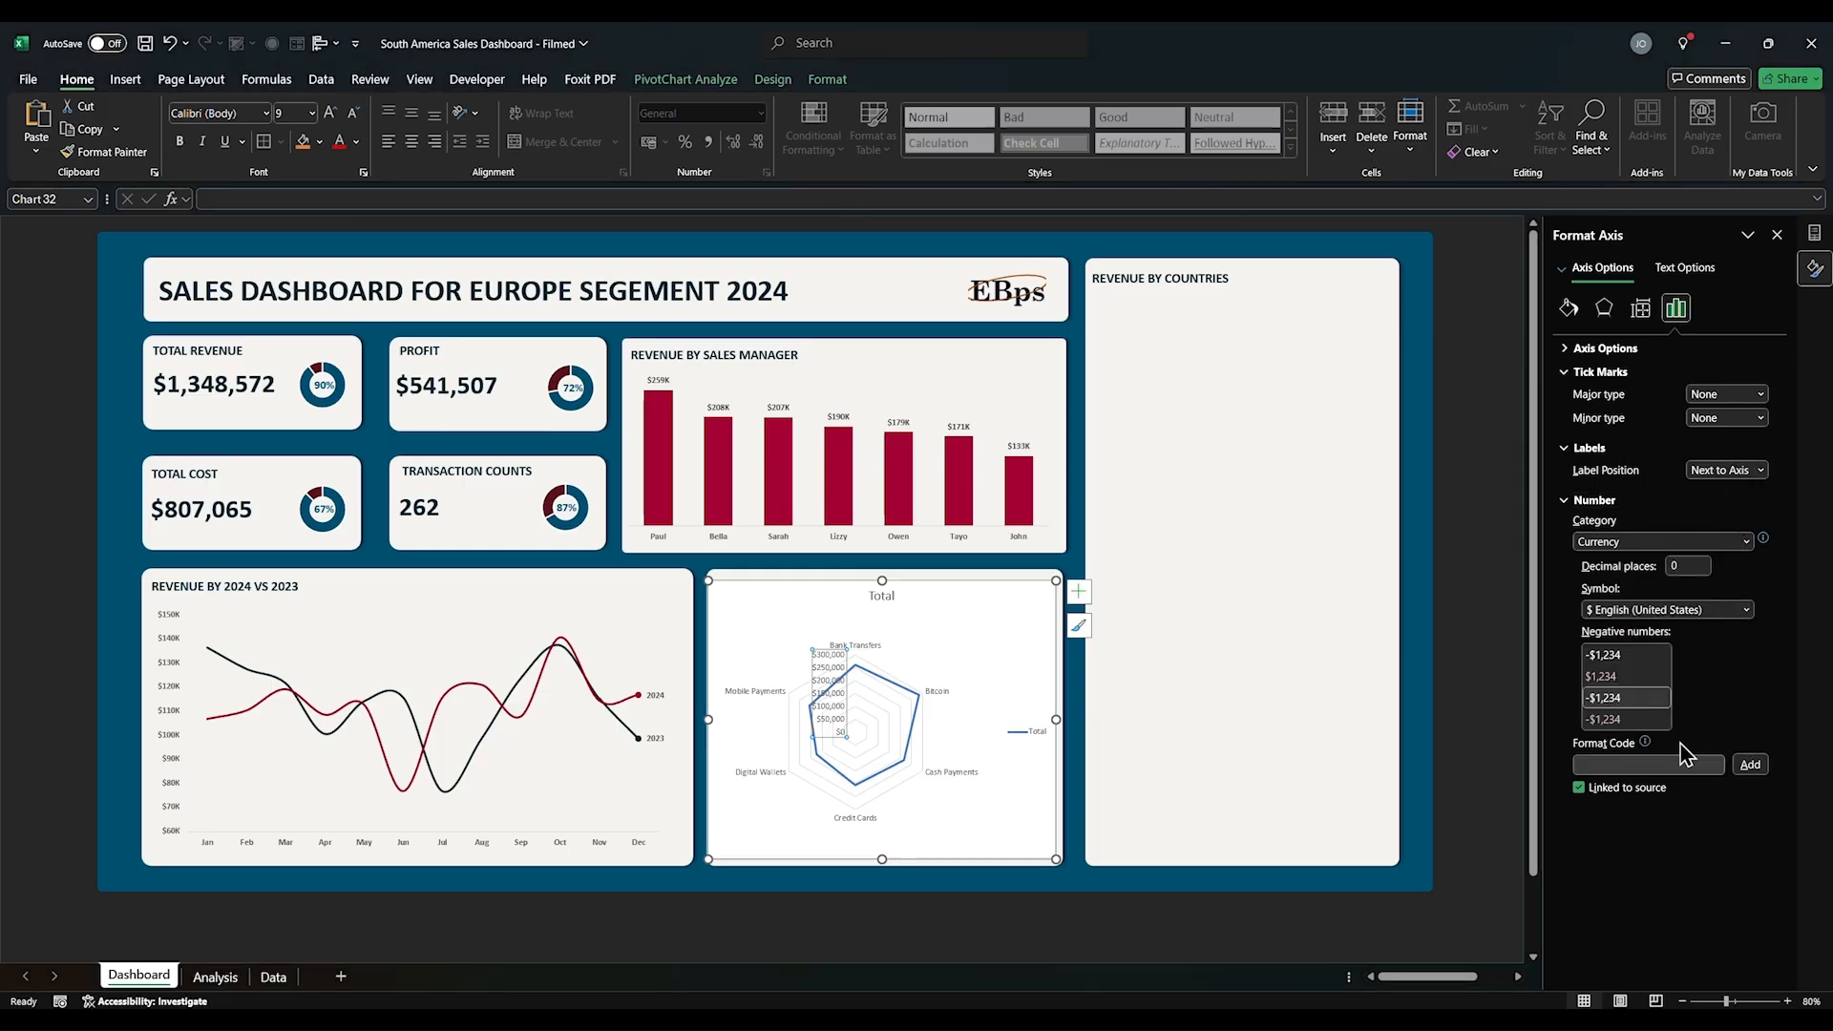
left_click(1600, 349)
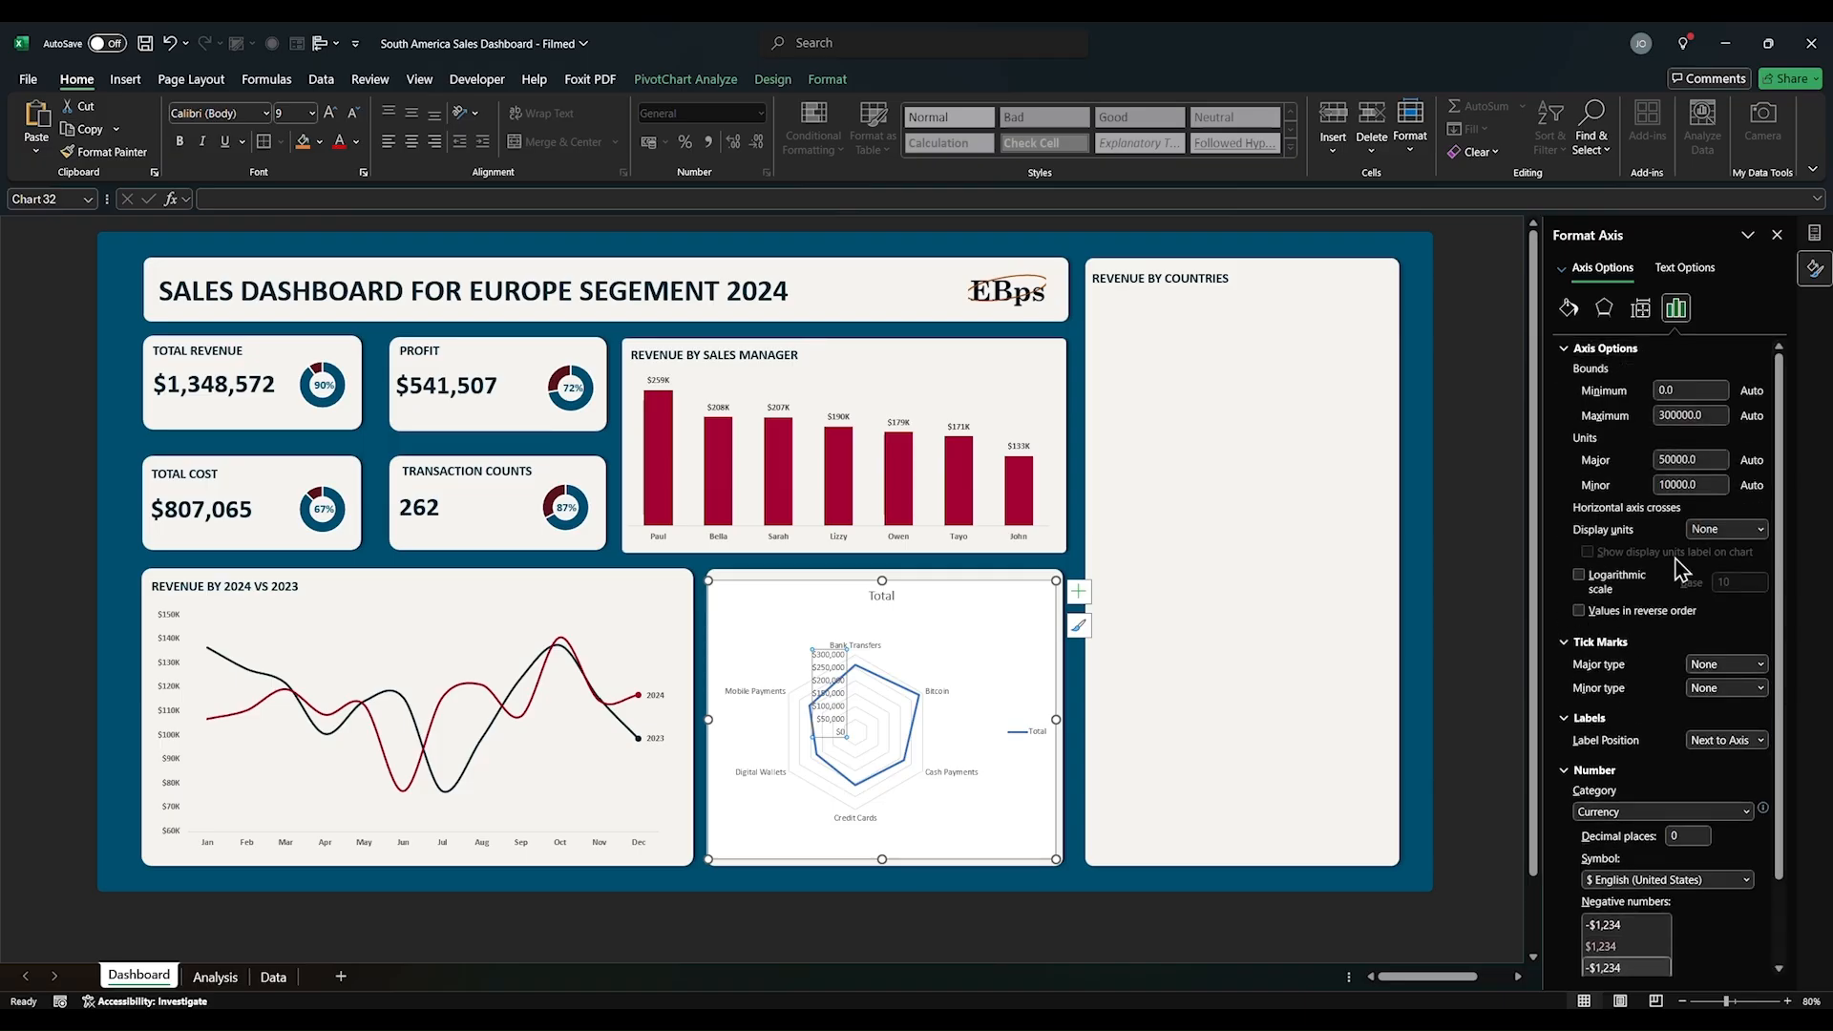
left_click(1760, 530)
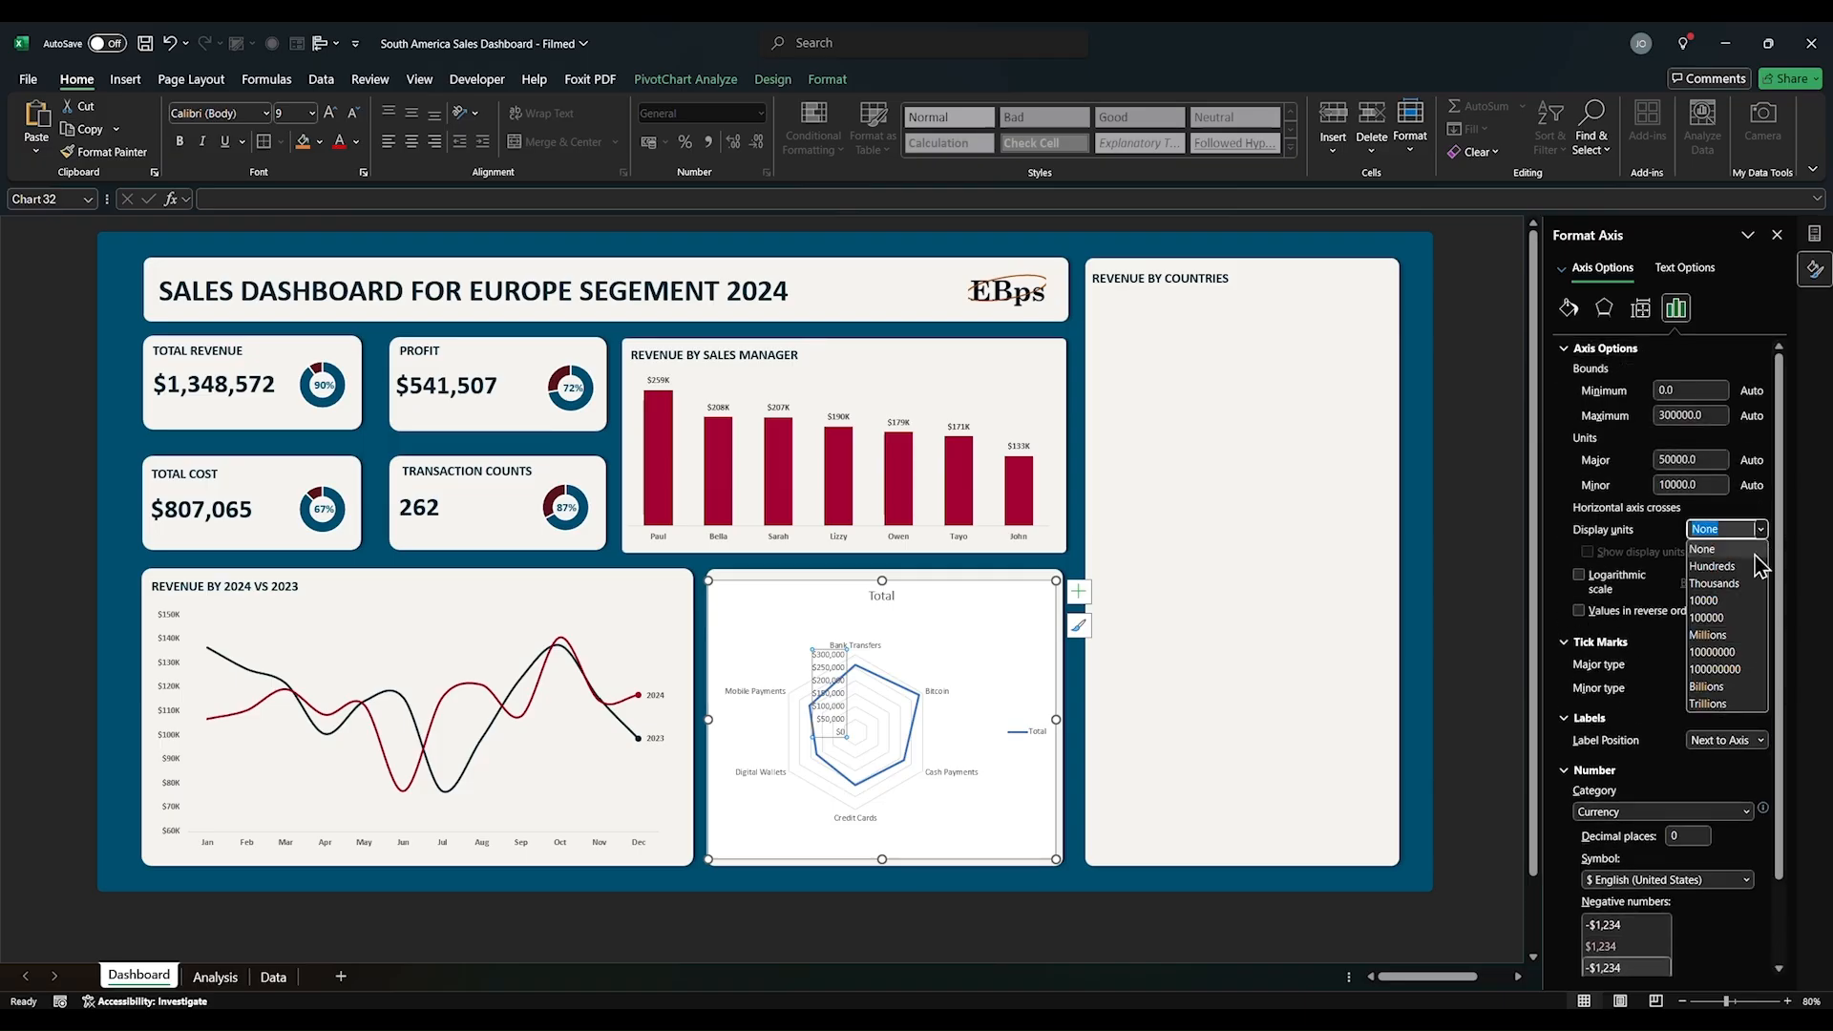
left_click(1718, 583)
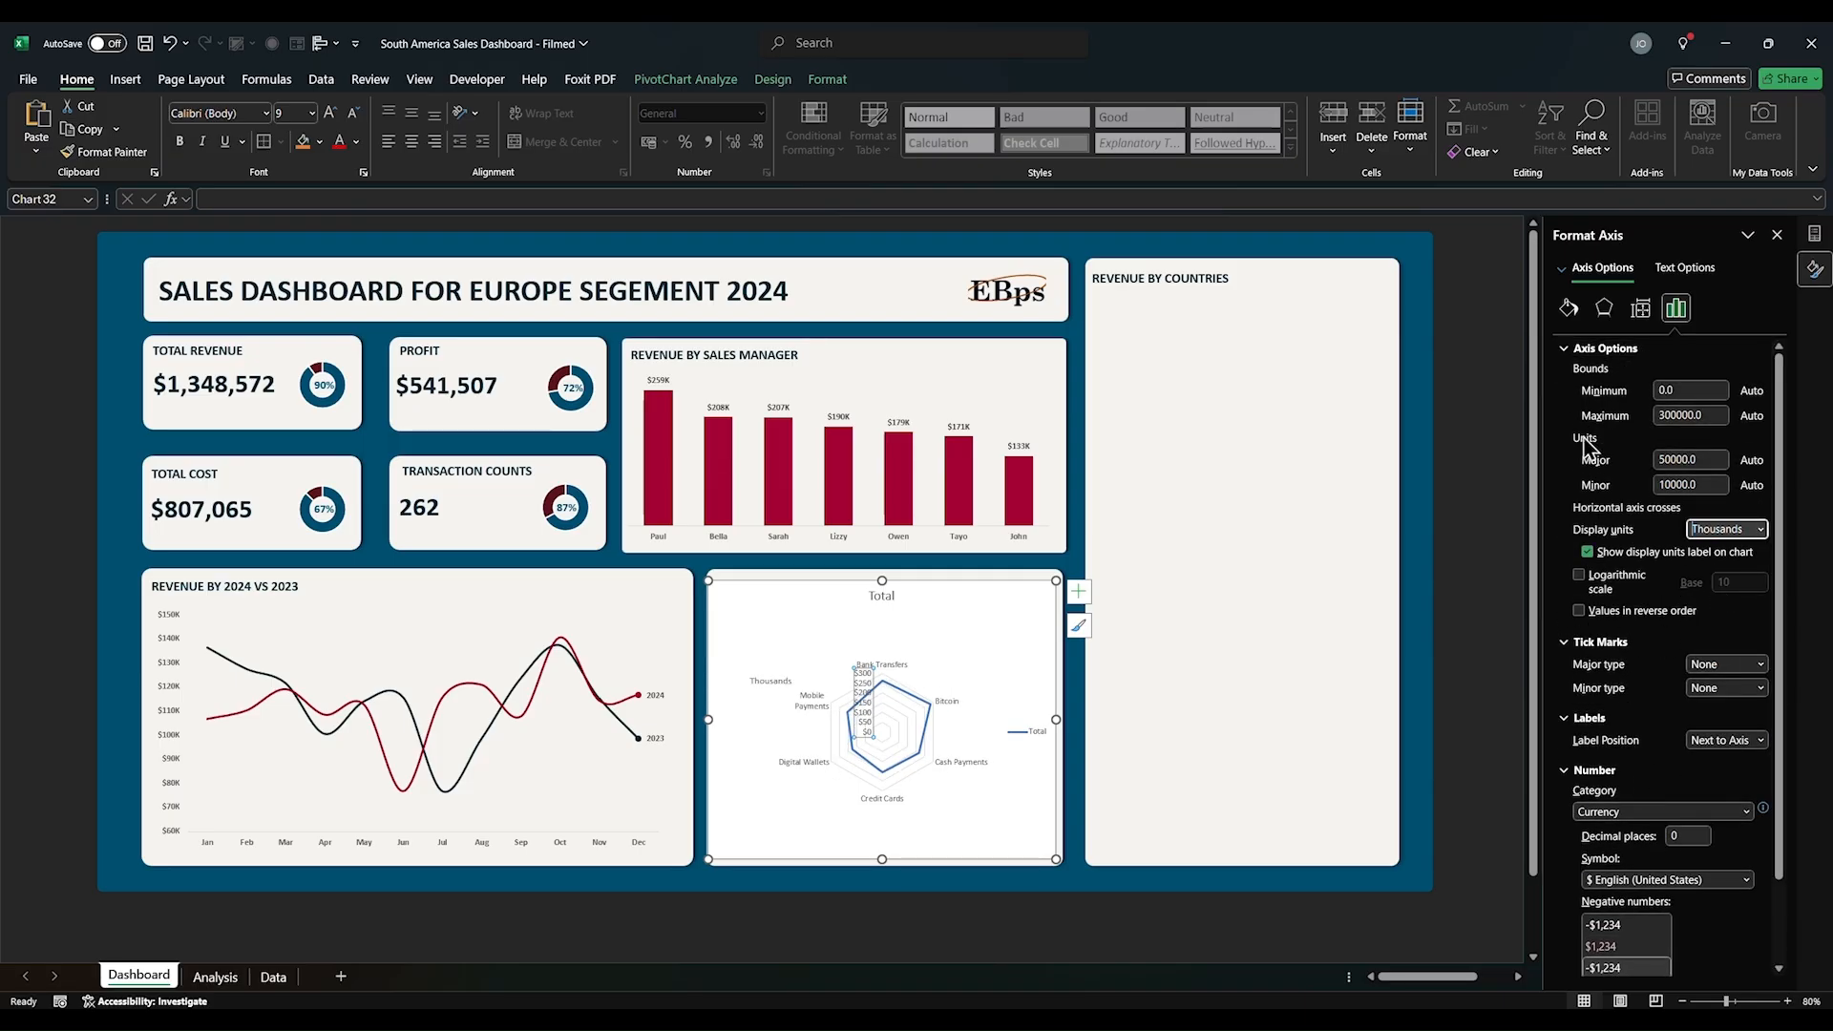
Step: Apply the custom number format $#"K" to the radar chart's value axis
left_click(1578, 361)
left_click(1585, 371)
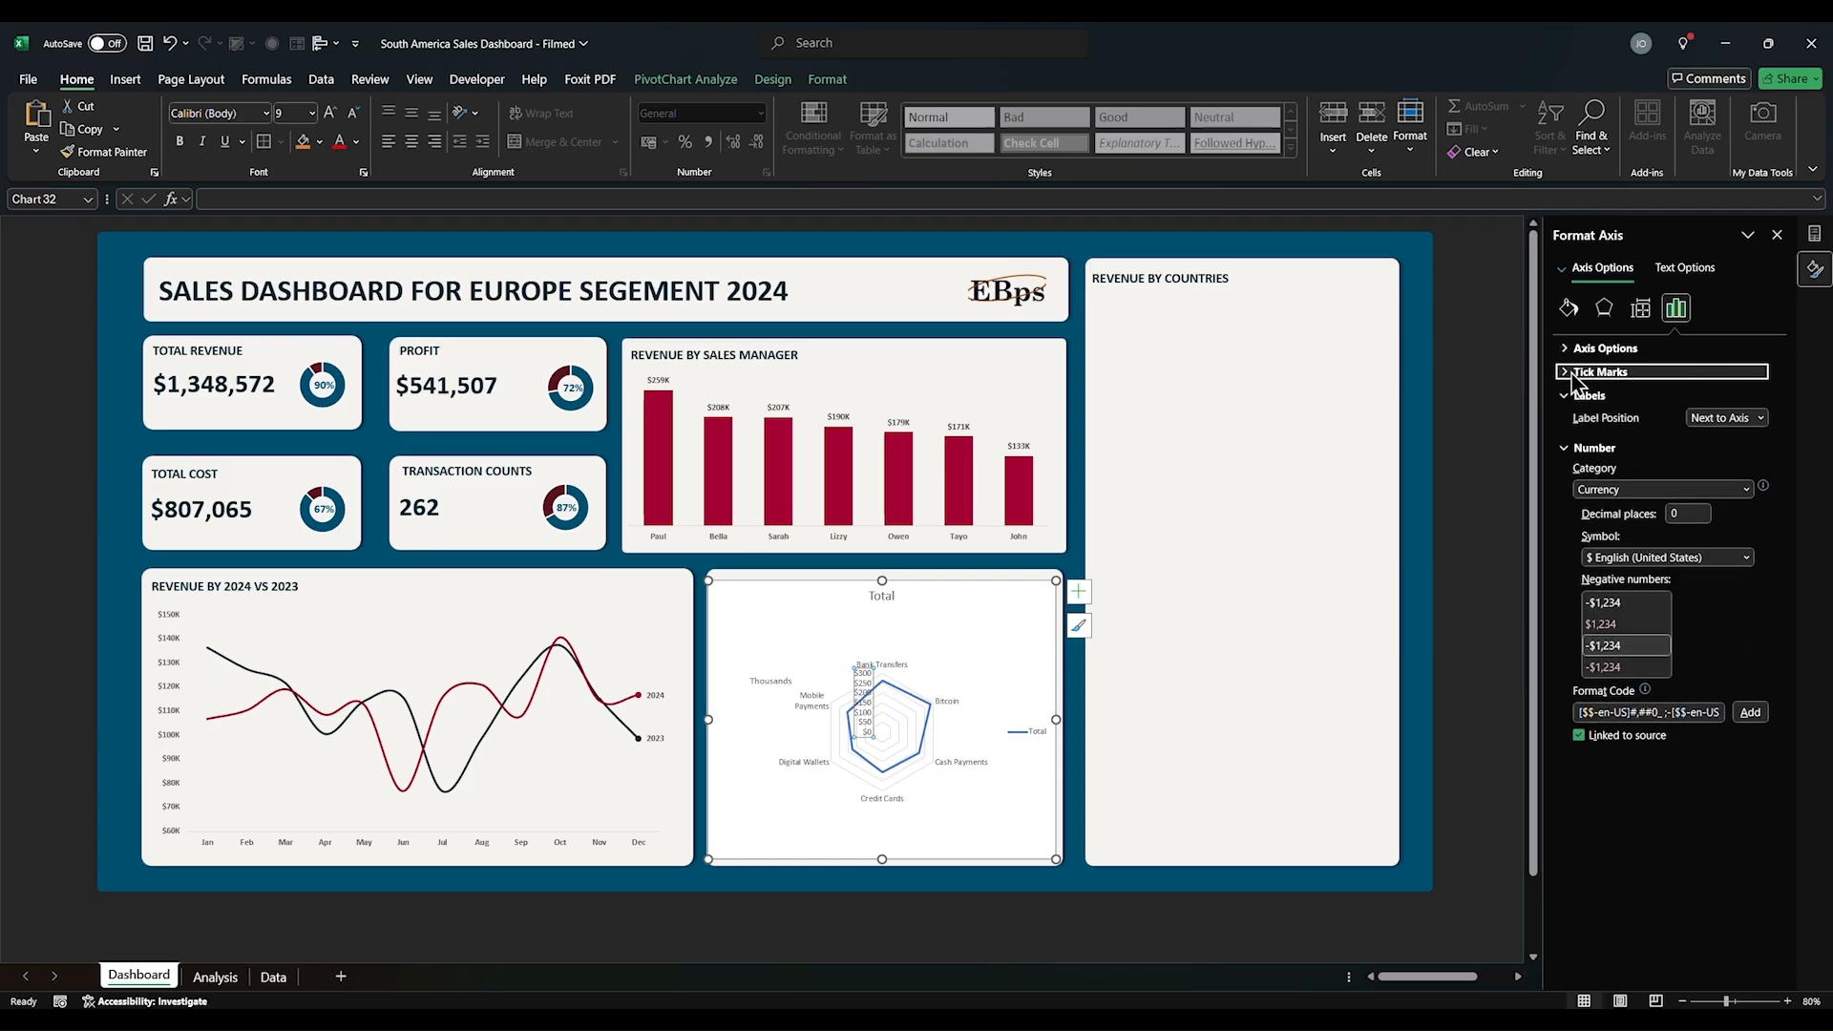
left_click(1585, 396)
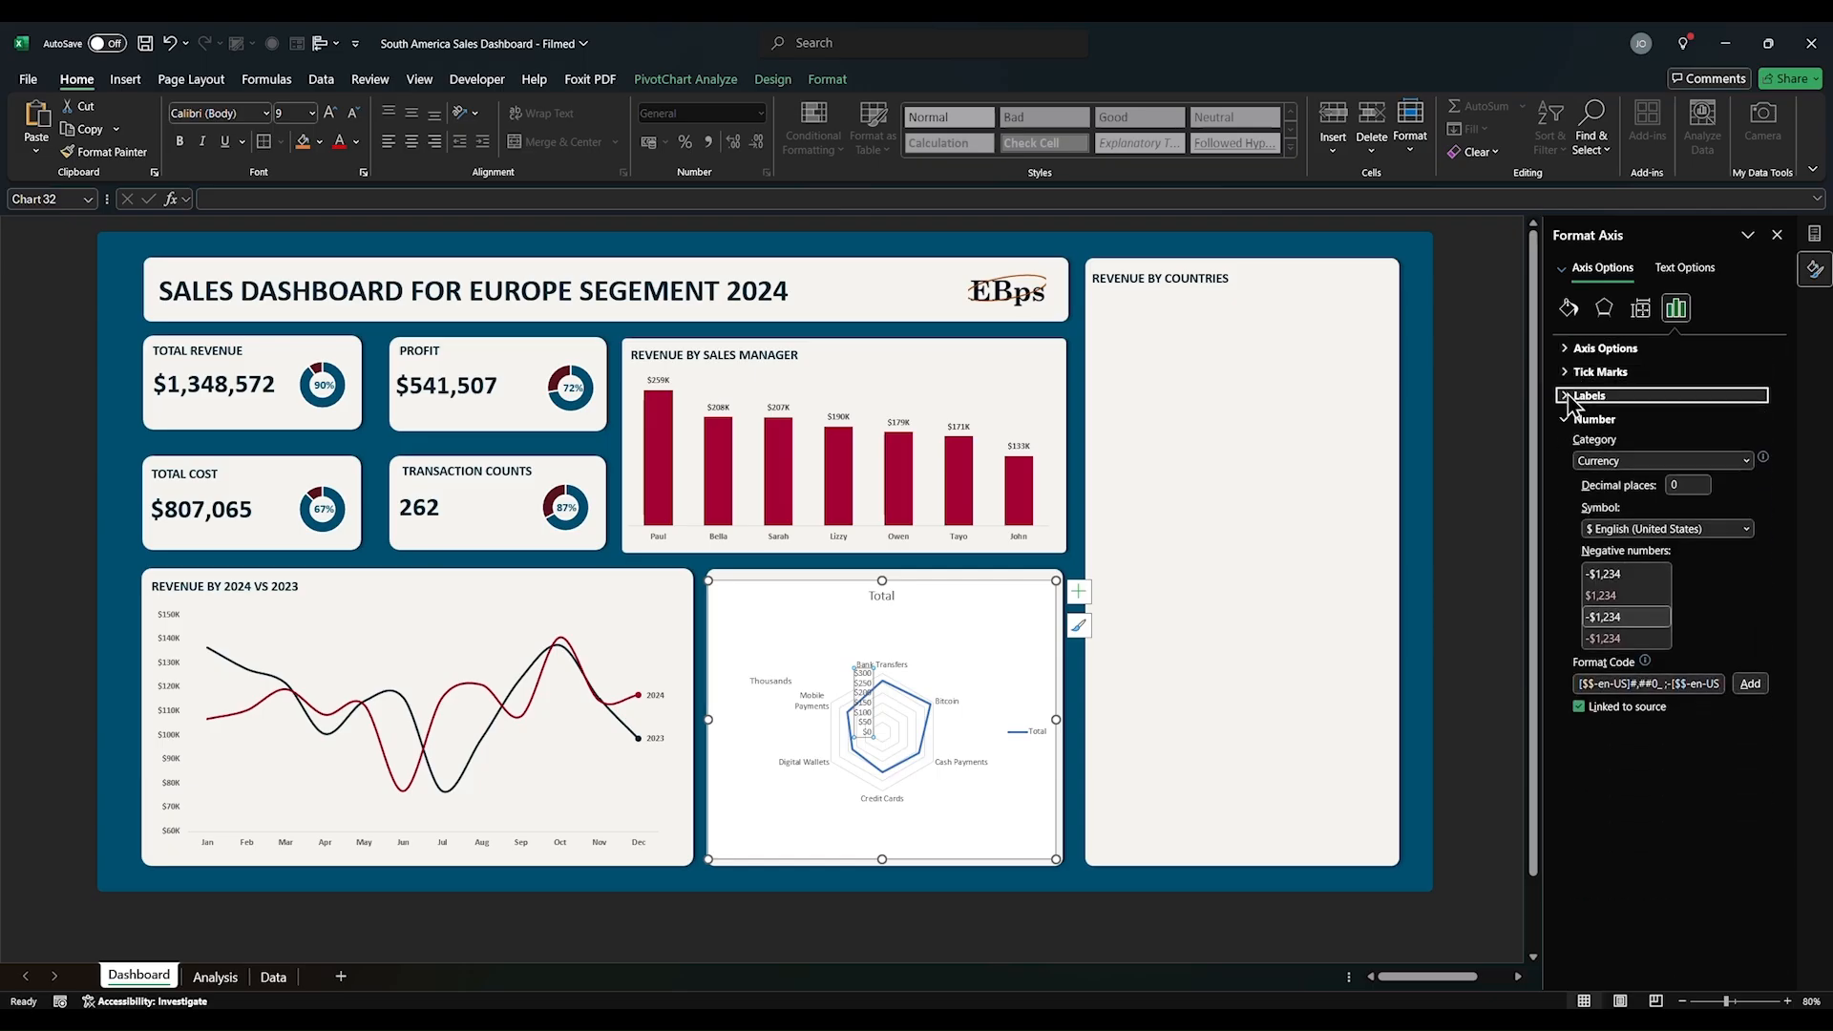
left_click(1747, 461)
left_click(1604, 668)
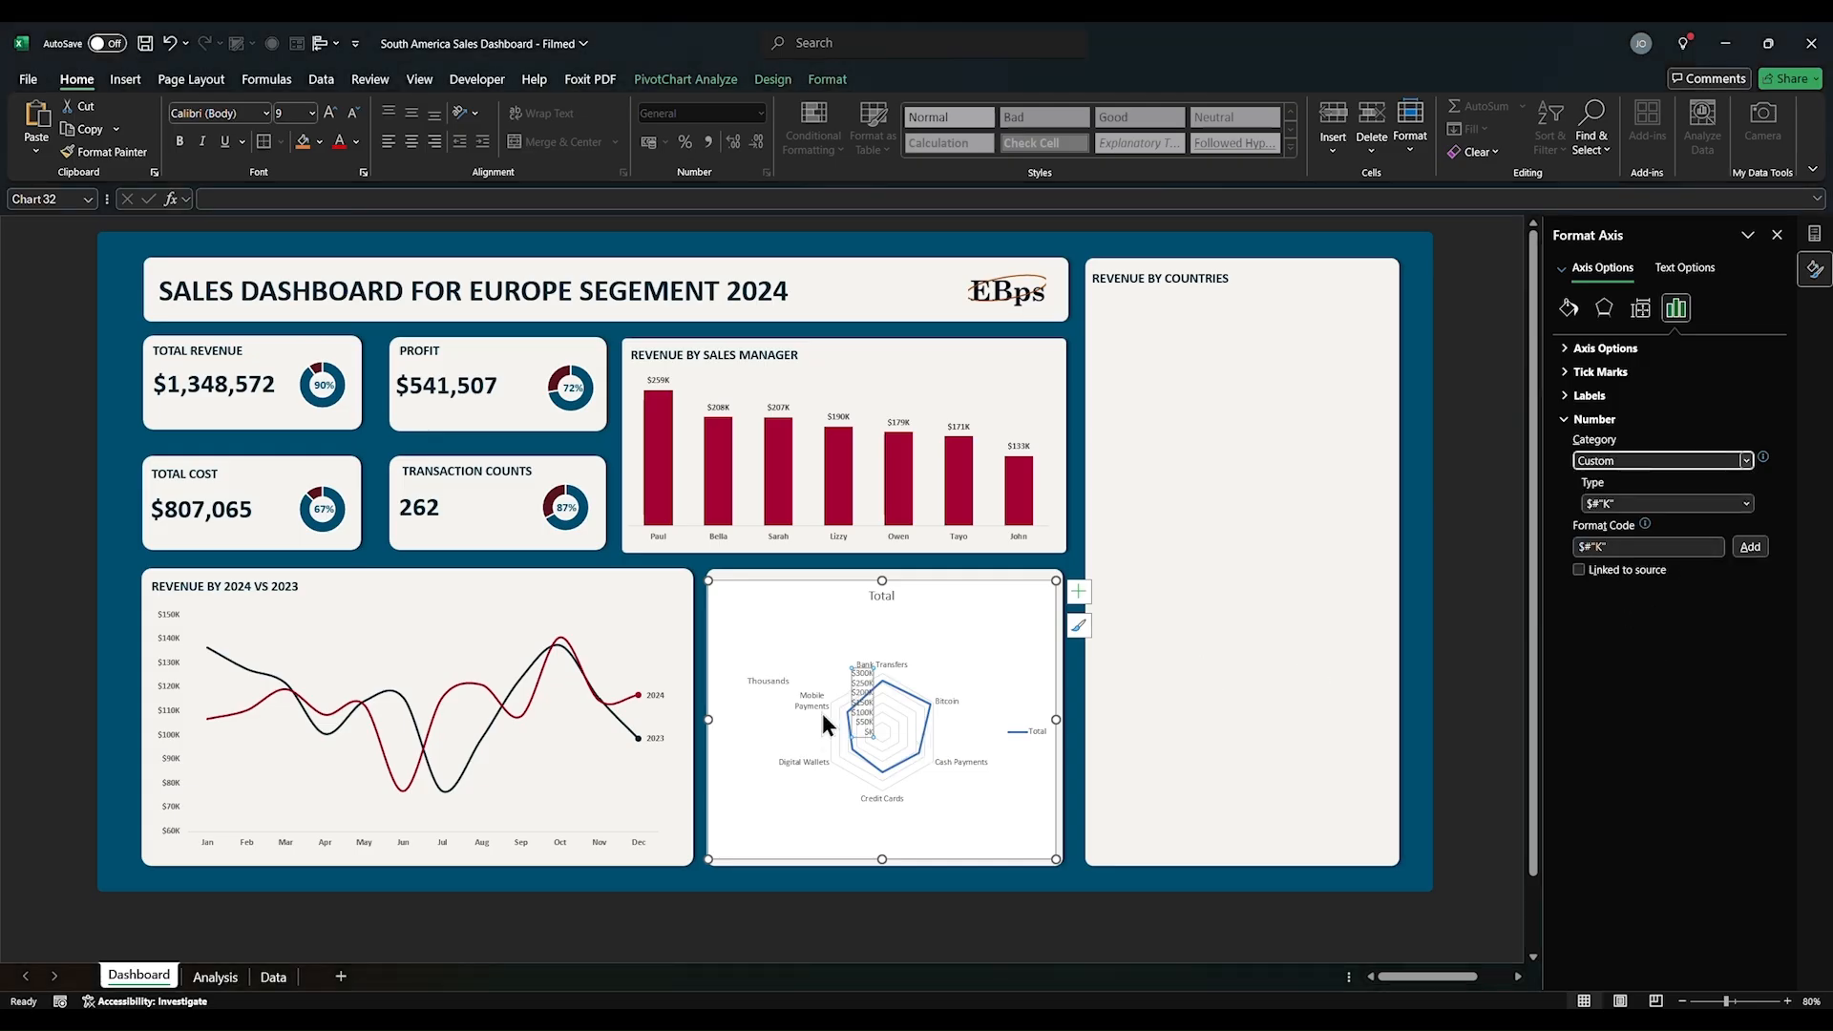
Step: Delete the value axis from the radar chart
left_click(867, 680)
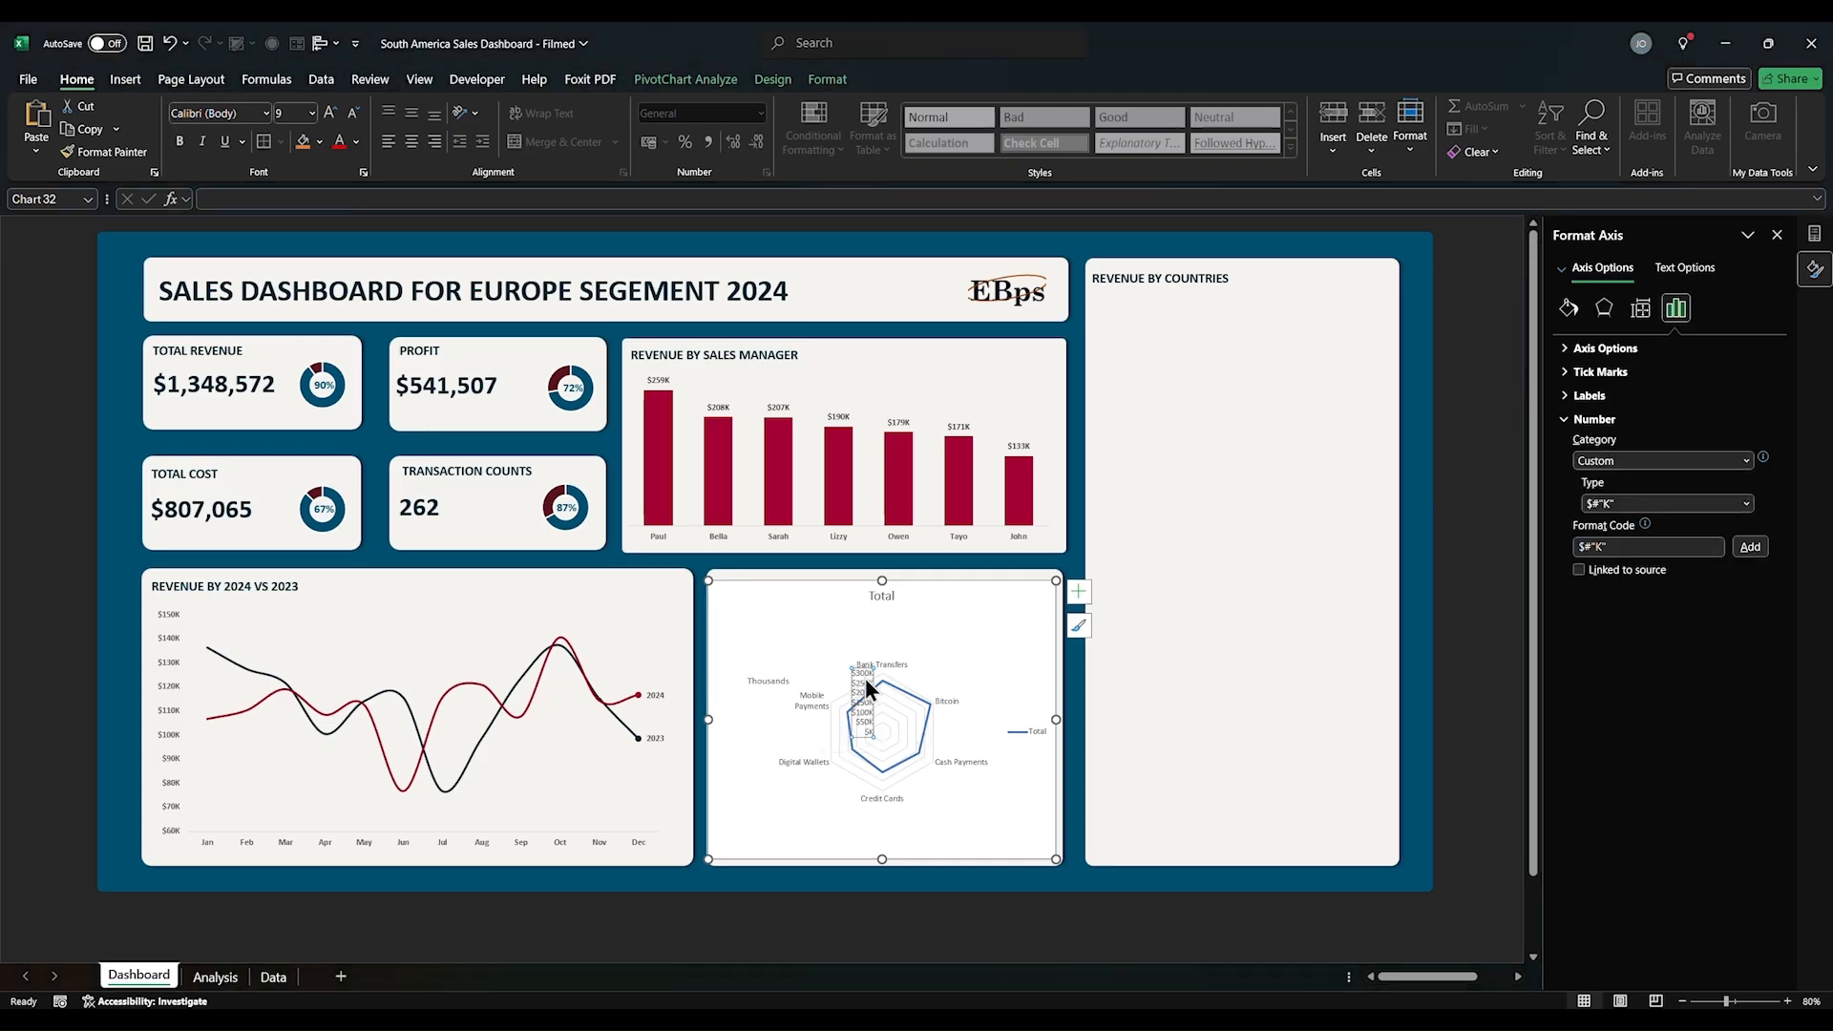
key("Delete")
left_click(892, 666)
Step: Remove the fill and the border line from the radar chart's chart area
left_click(929, 635)
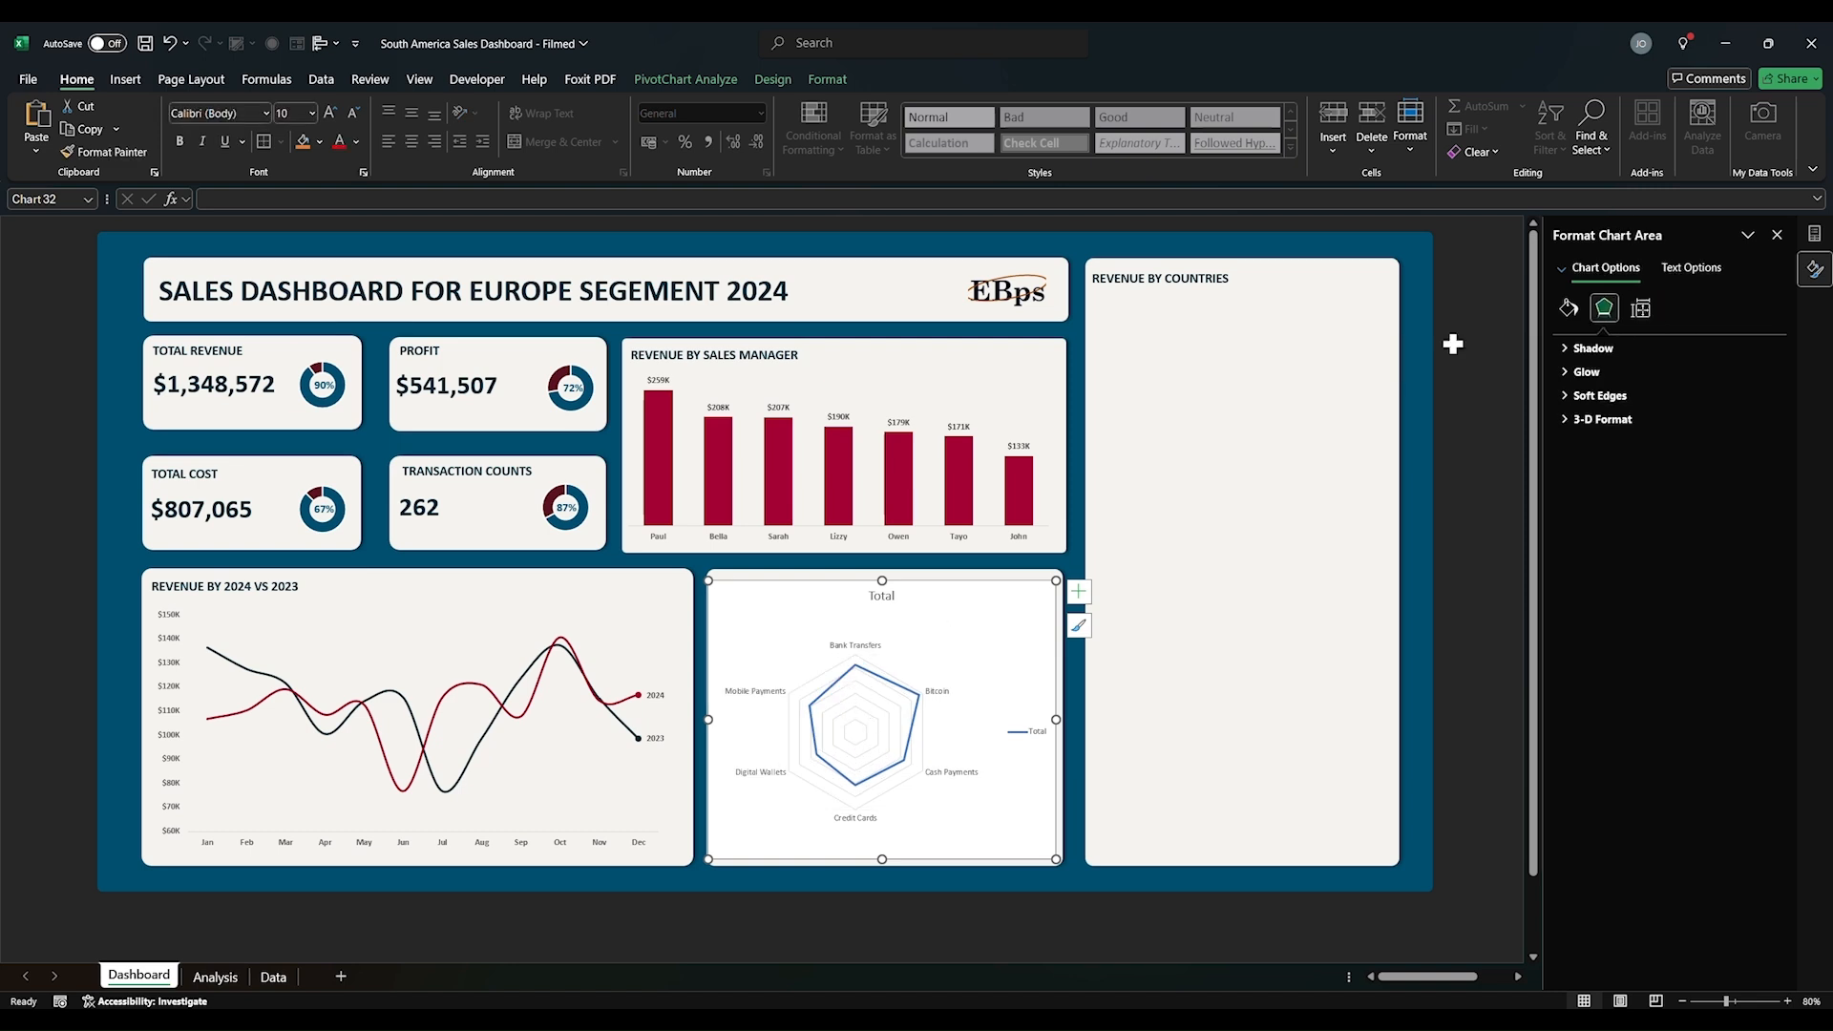
left_click(1569, 308)
left_click(1604, 375)
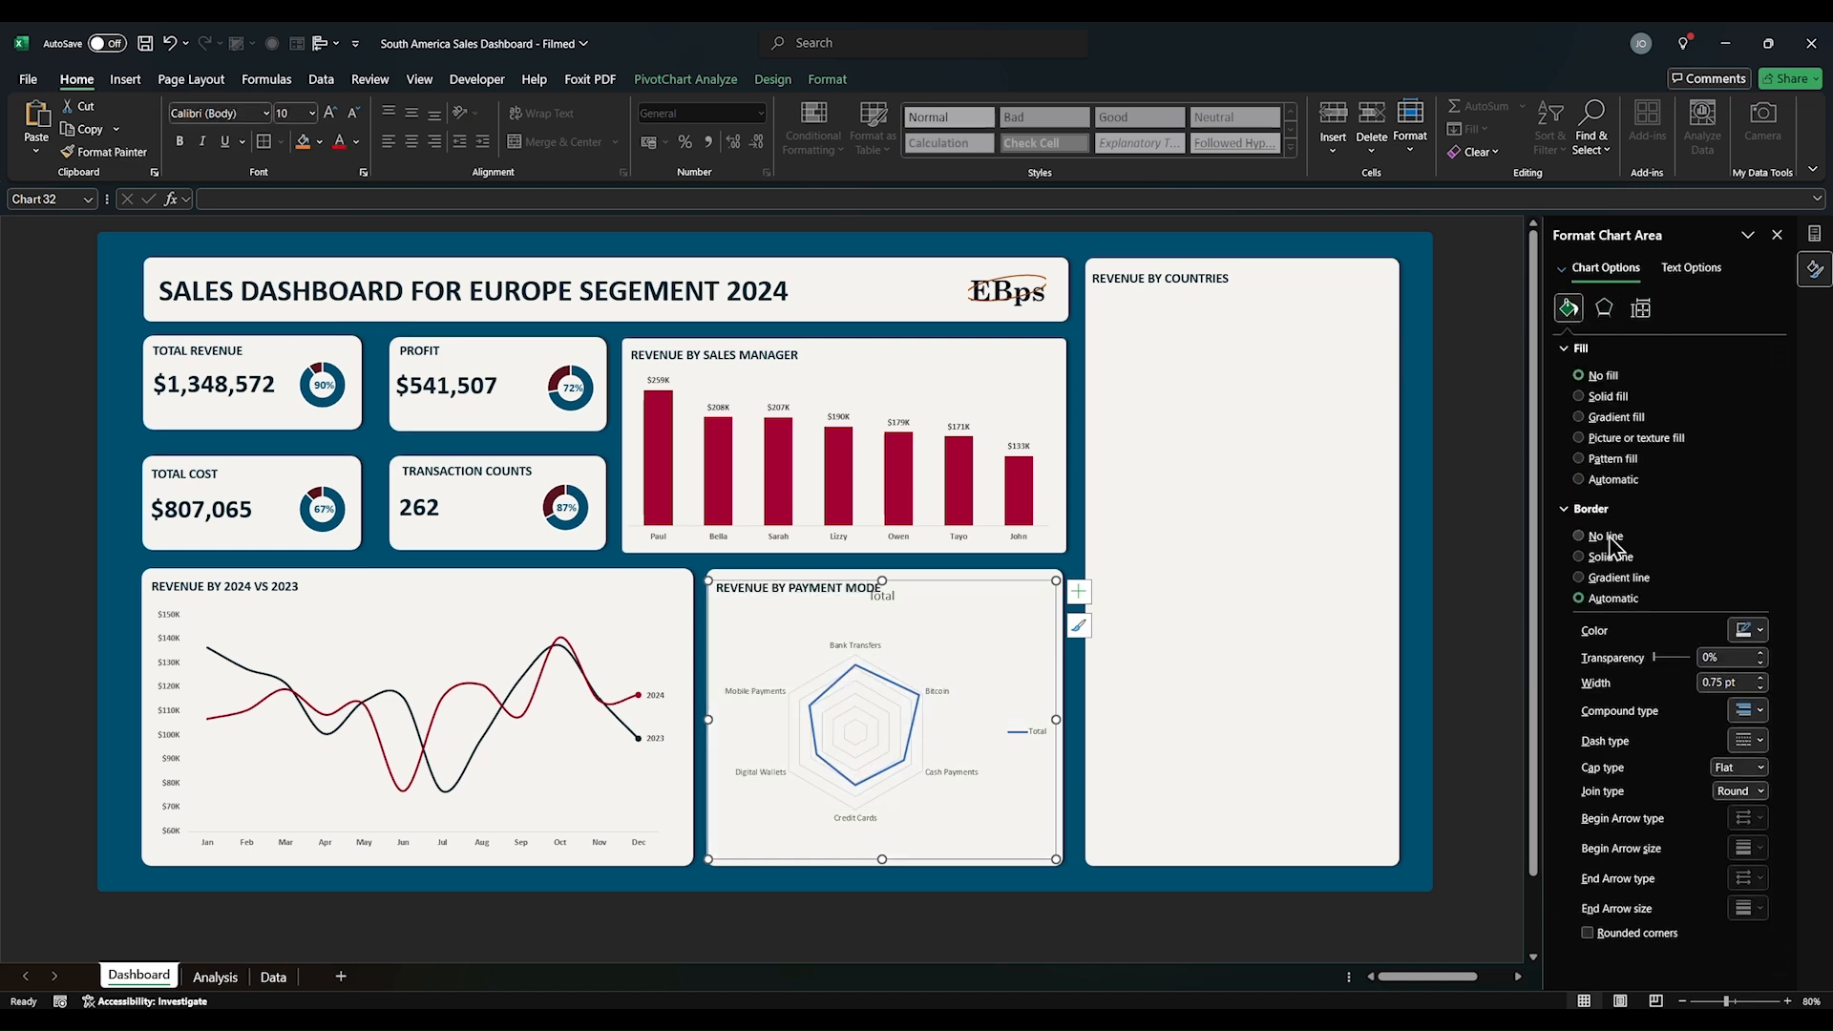
left_click(1604, 536)
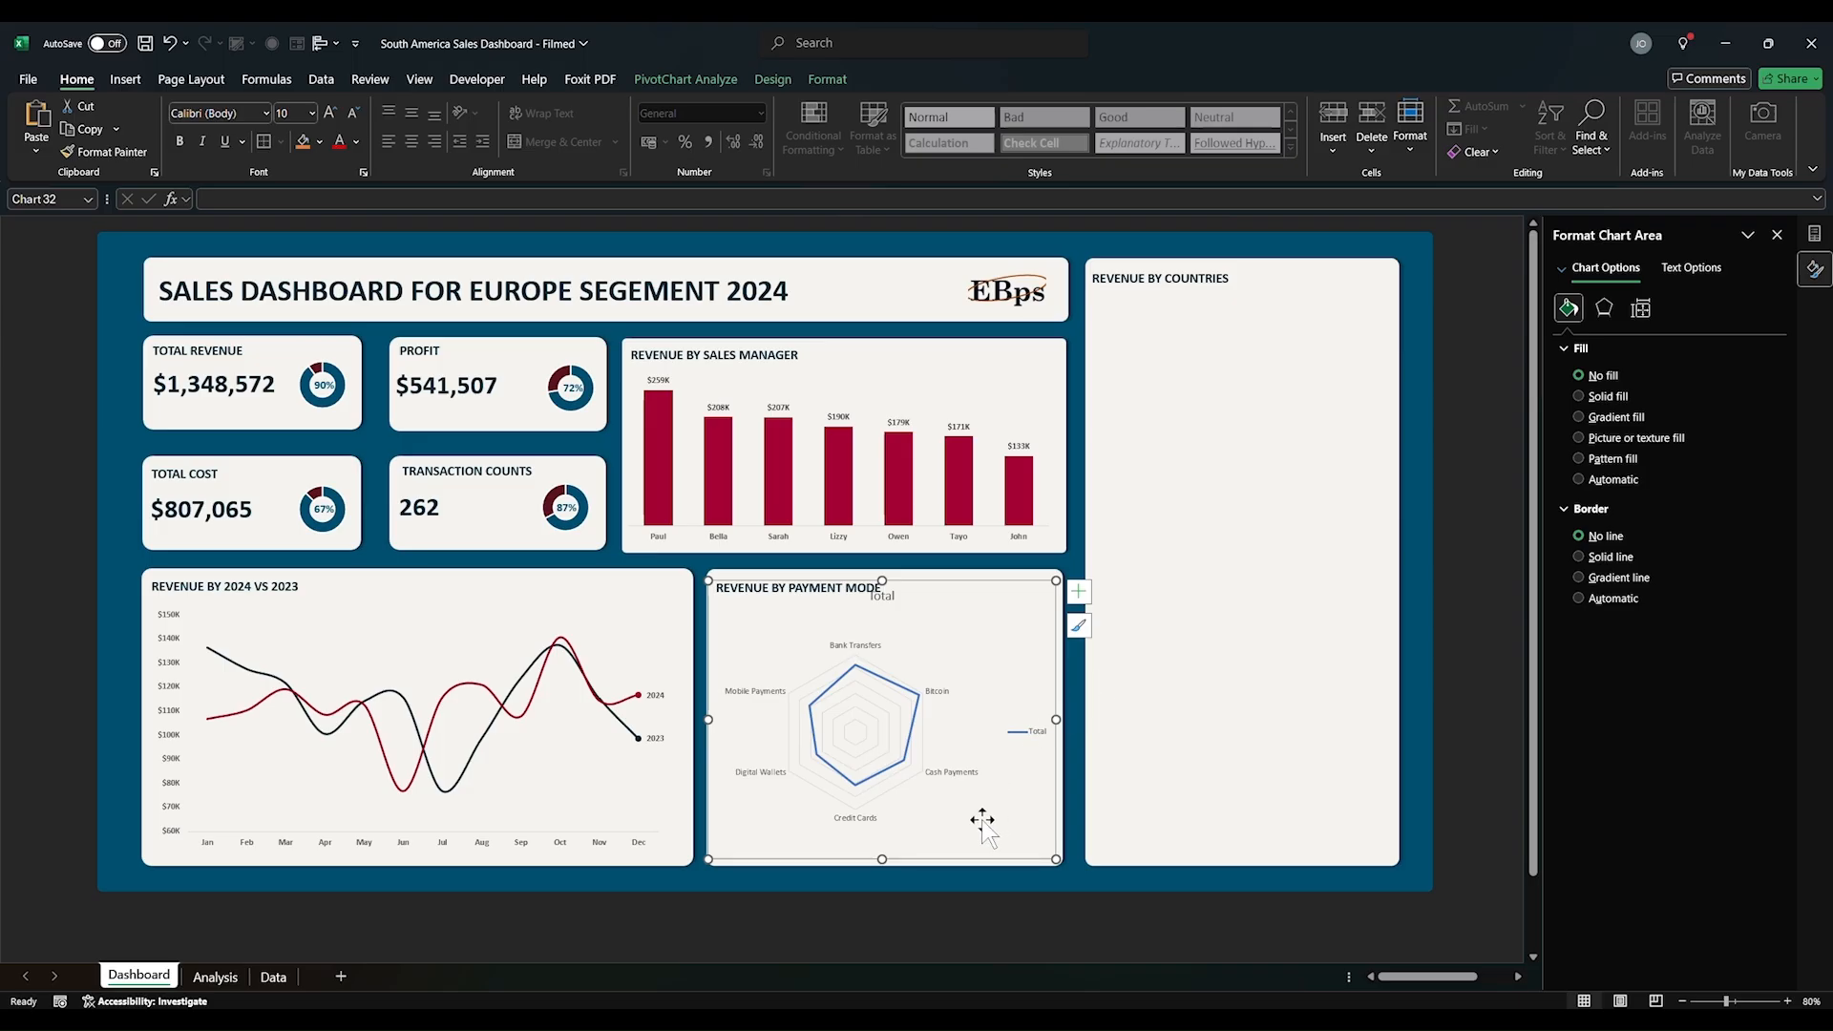
Step: Delete the Total legend and the Total chart title from the radar chart
left_click(1020, 732)
left_click(1018, 757)
left_click(1020, 735)
key("Delete")
left_click(880, 597)
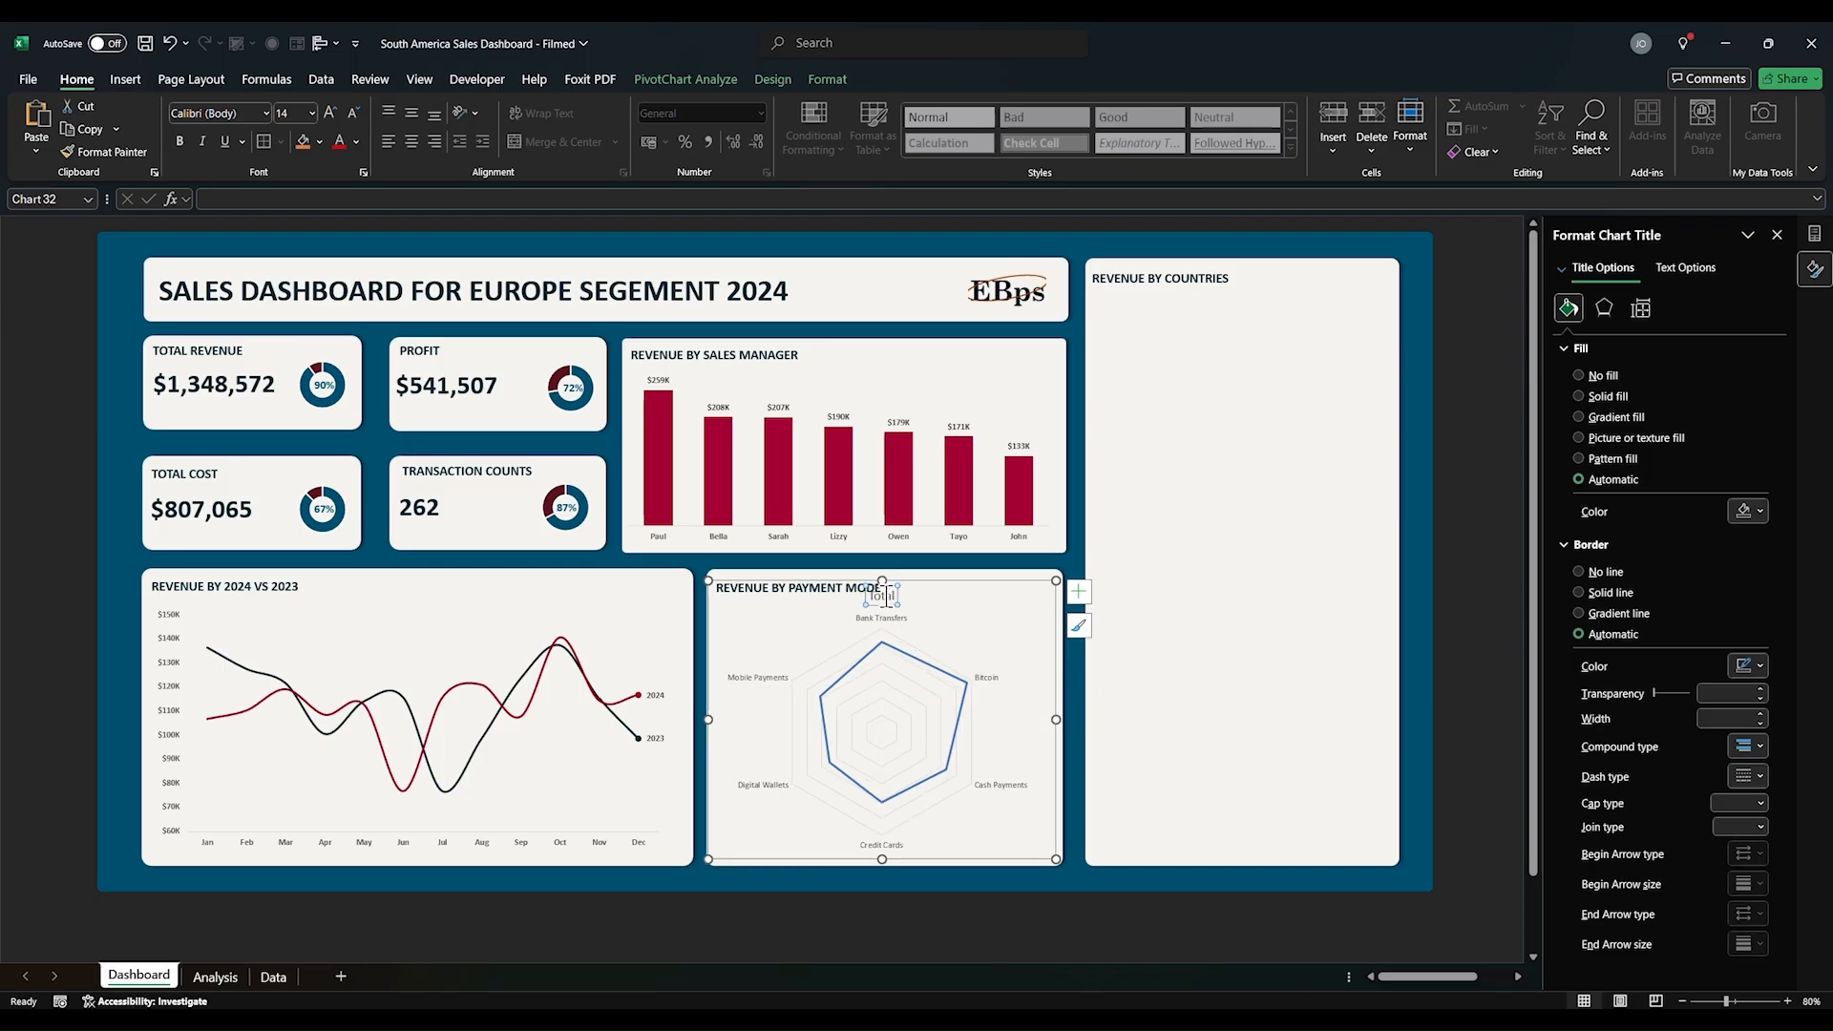
key("Delete")
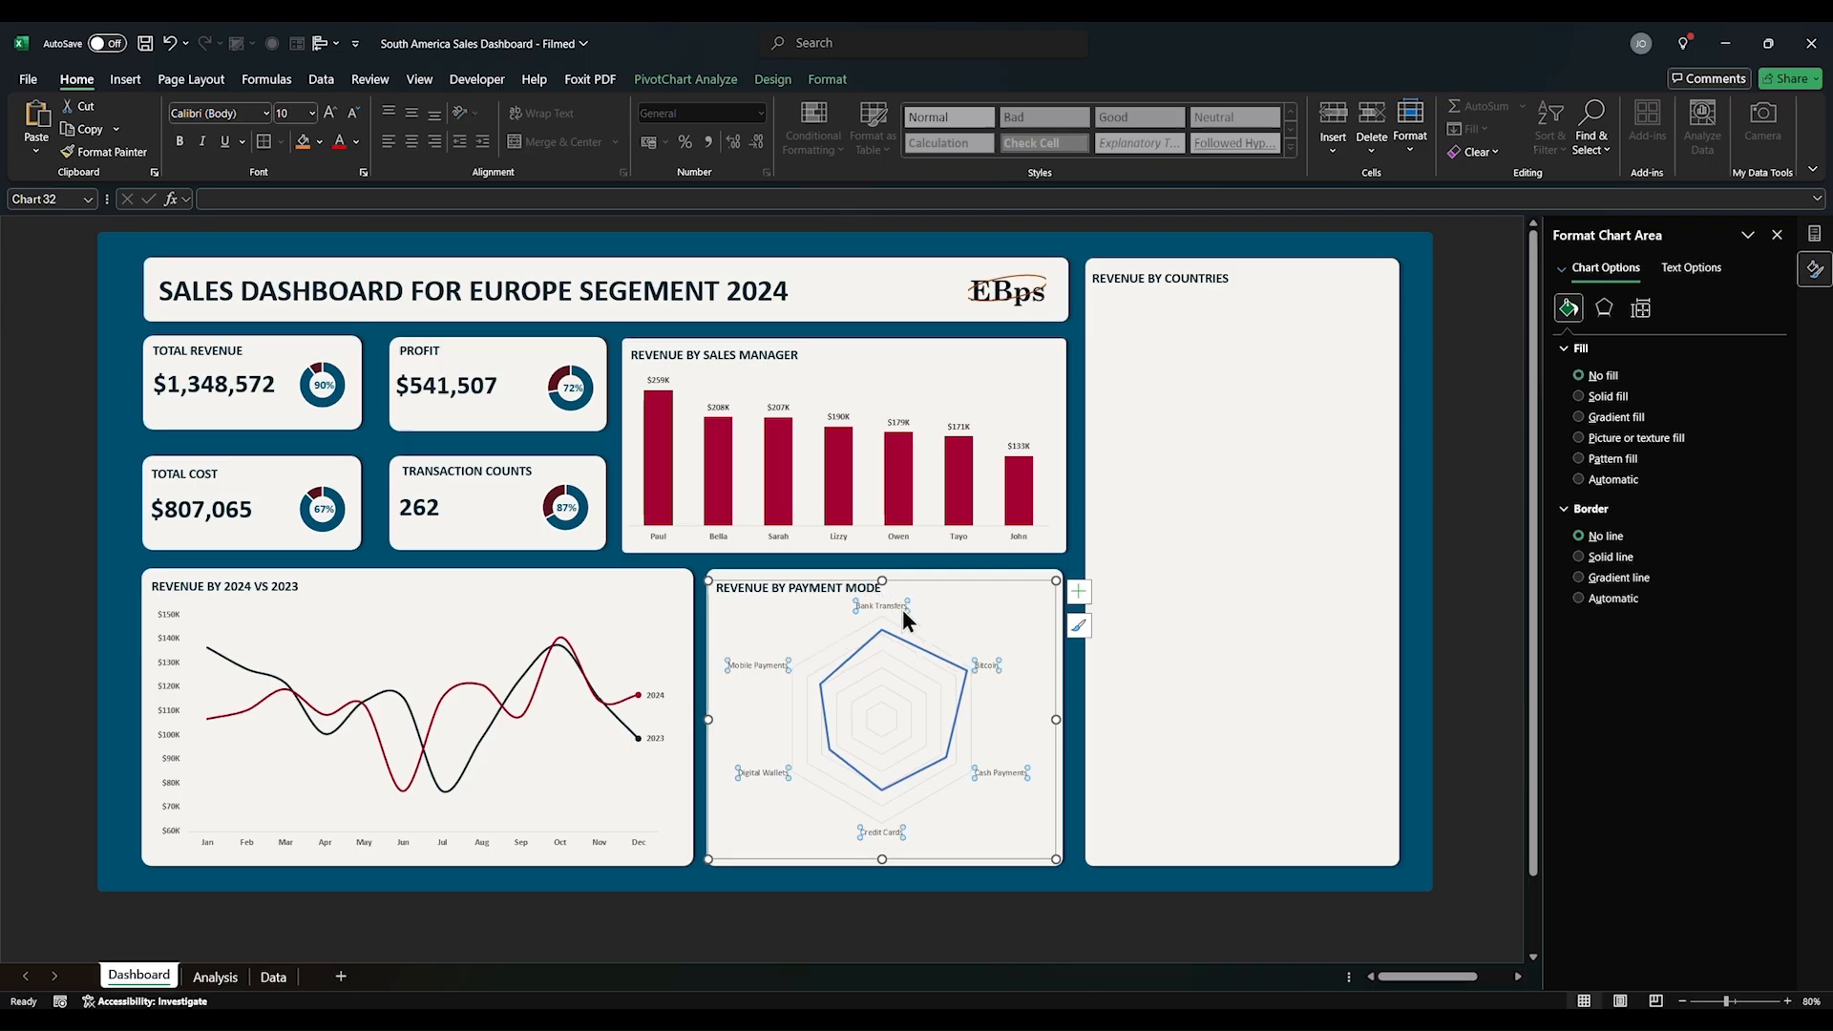
Step: Color the radar chart's major gridlines with the recently used gray
left_click(917, 668)
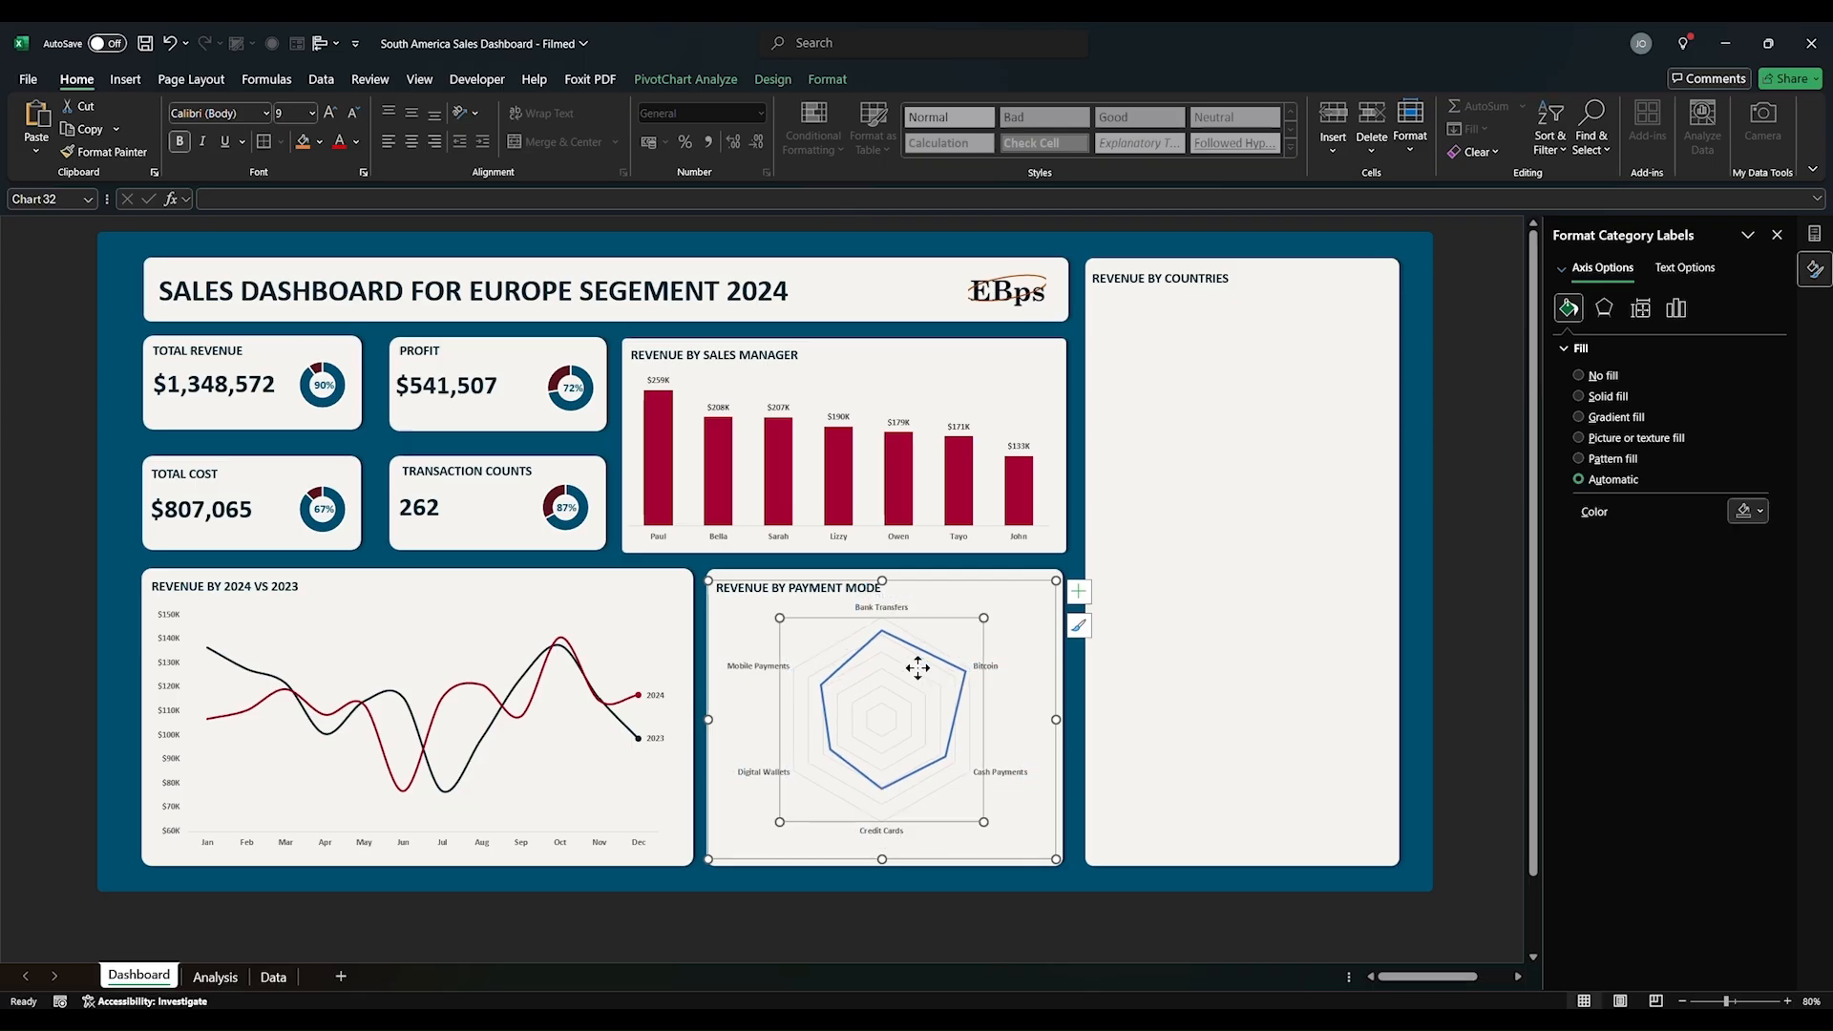
left_click(922, 684)
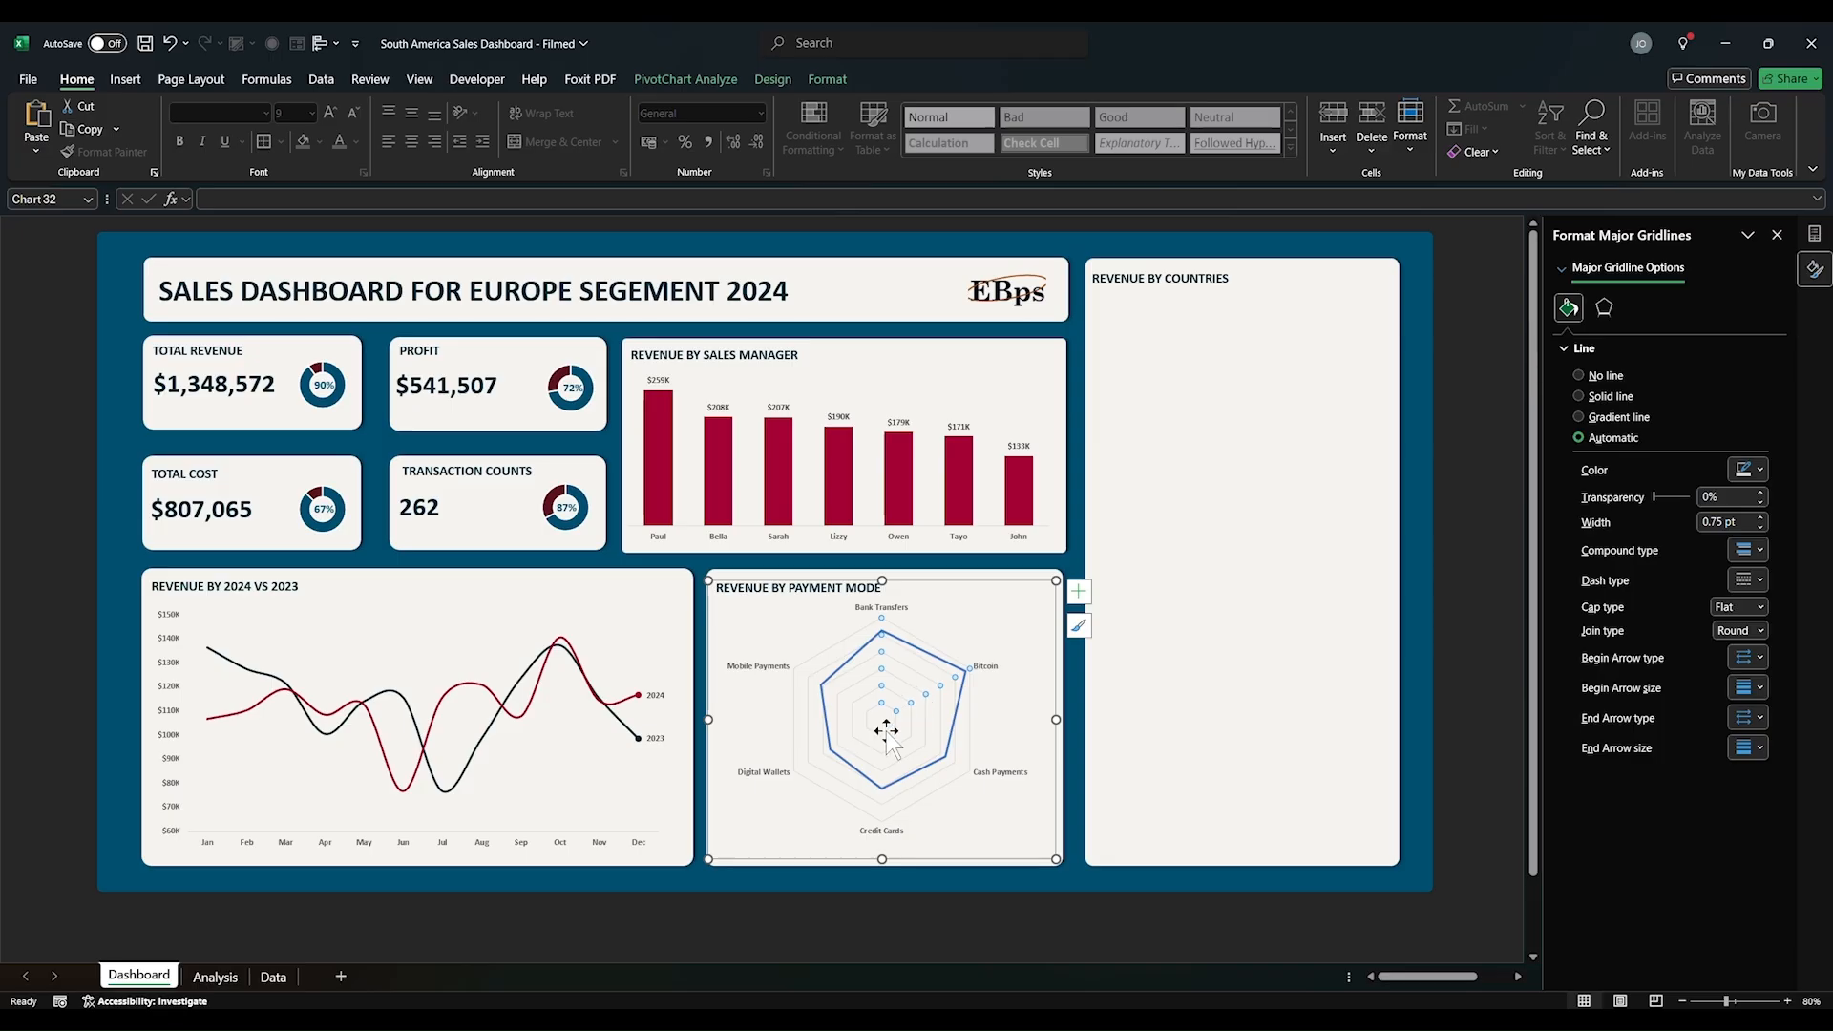
left_click(1755, 470)
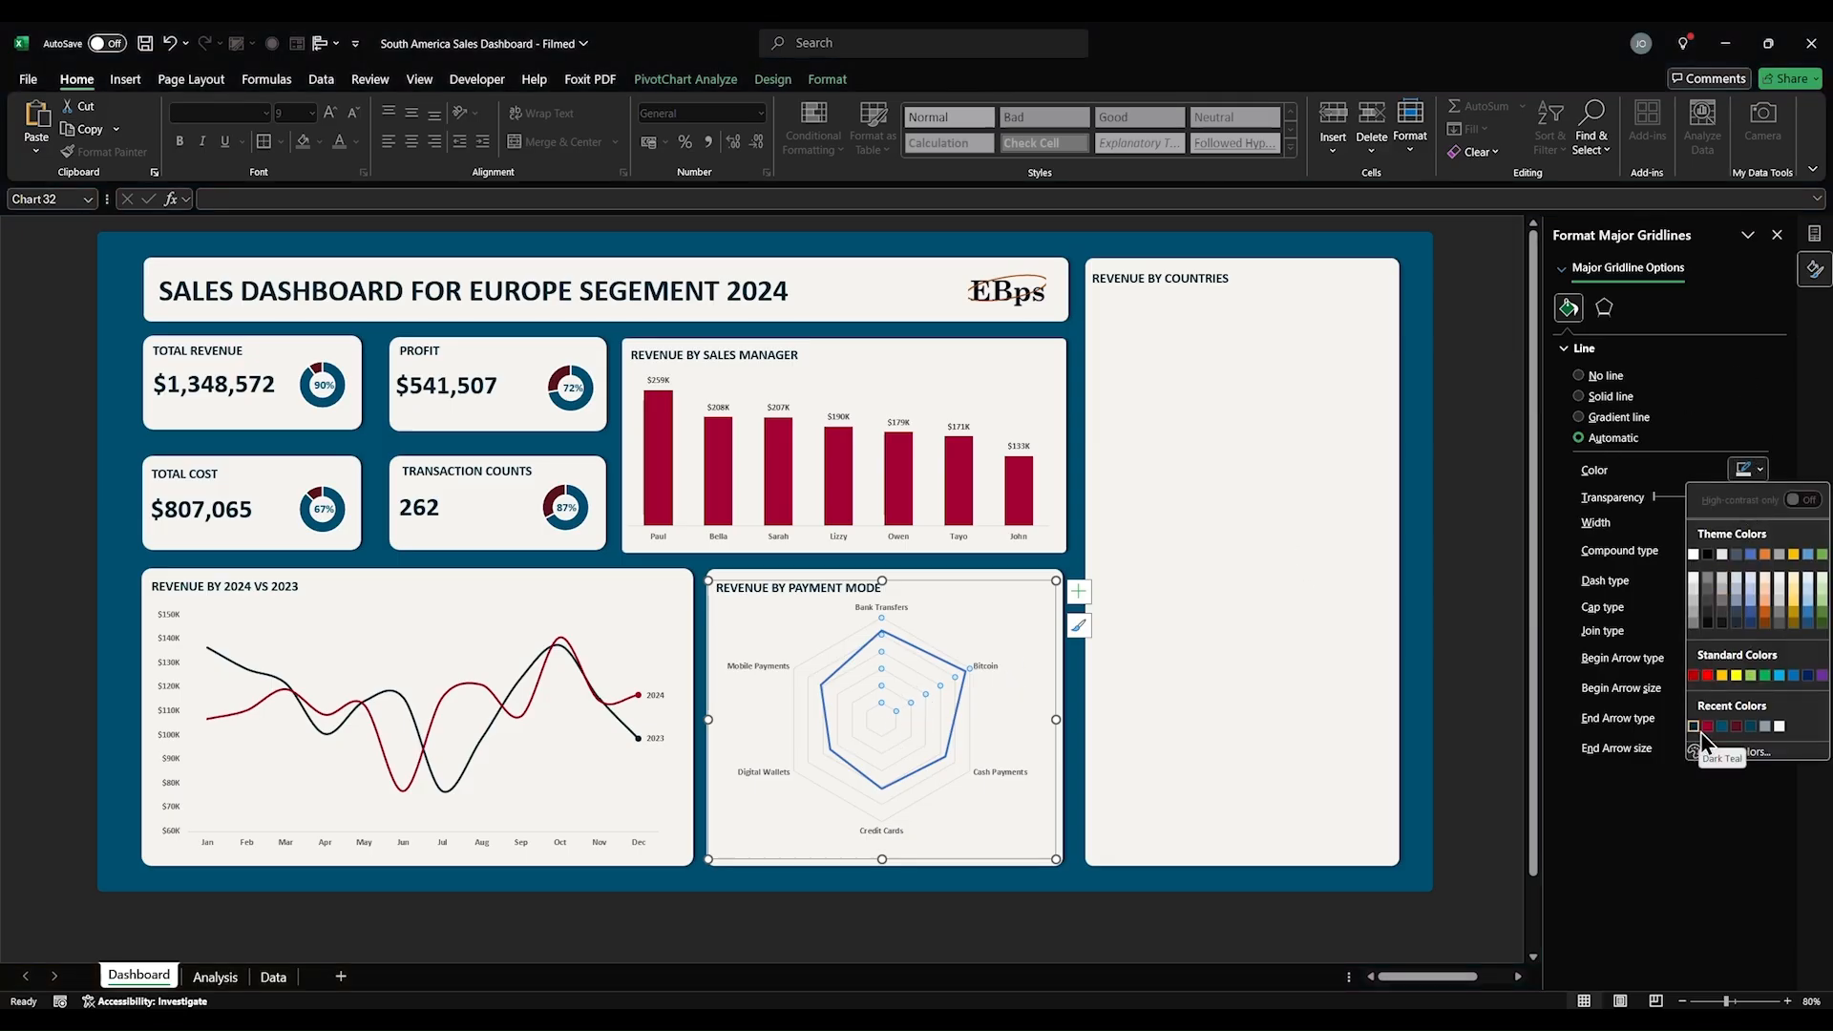
left_click(1766, 727)
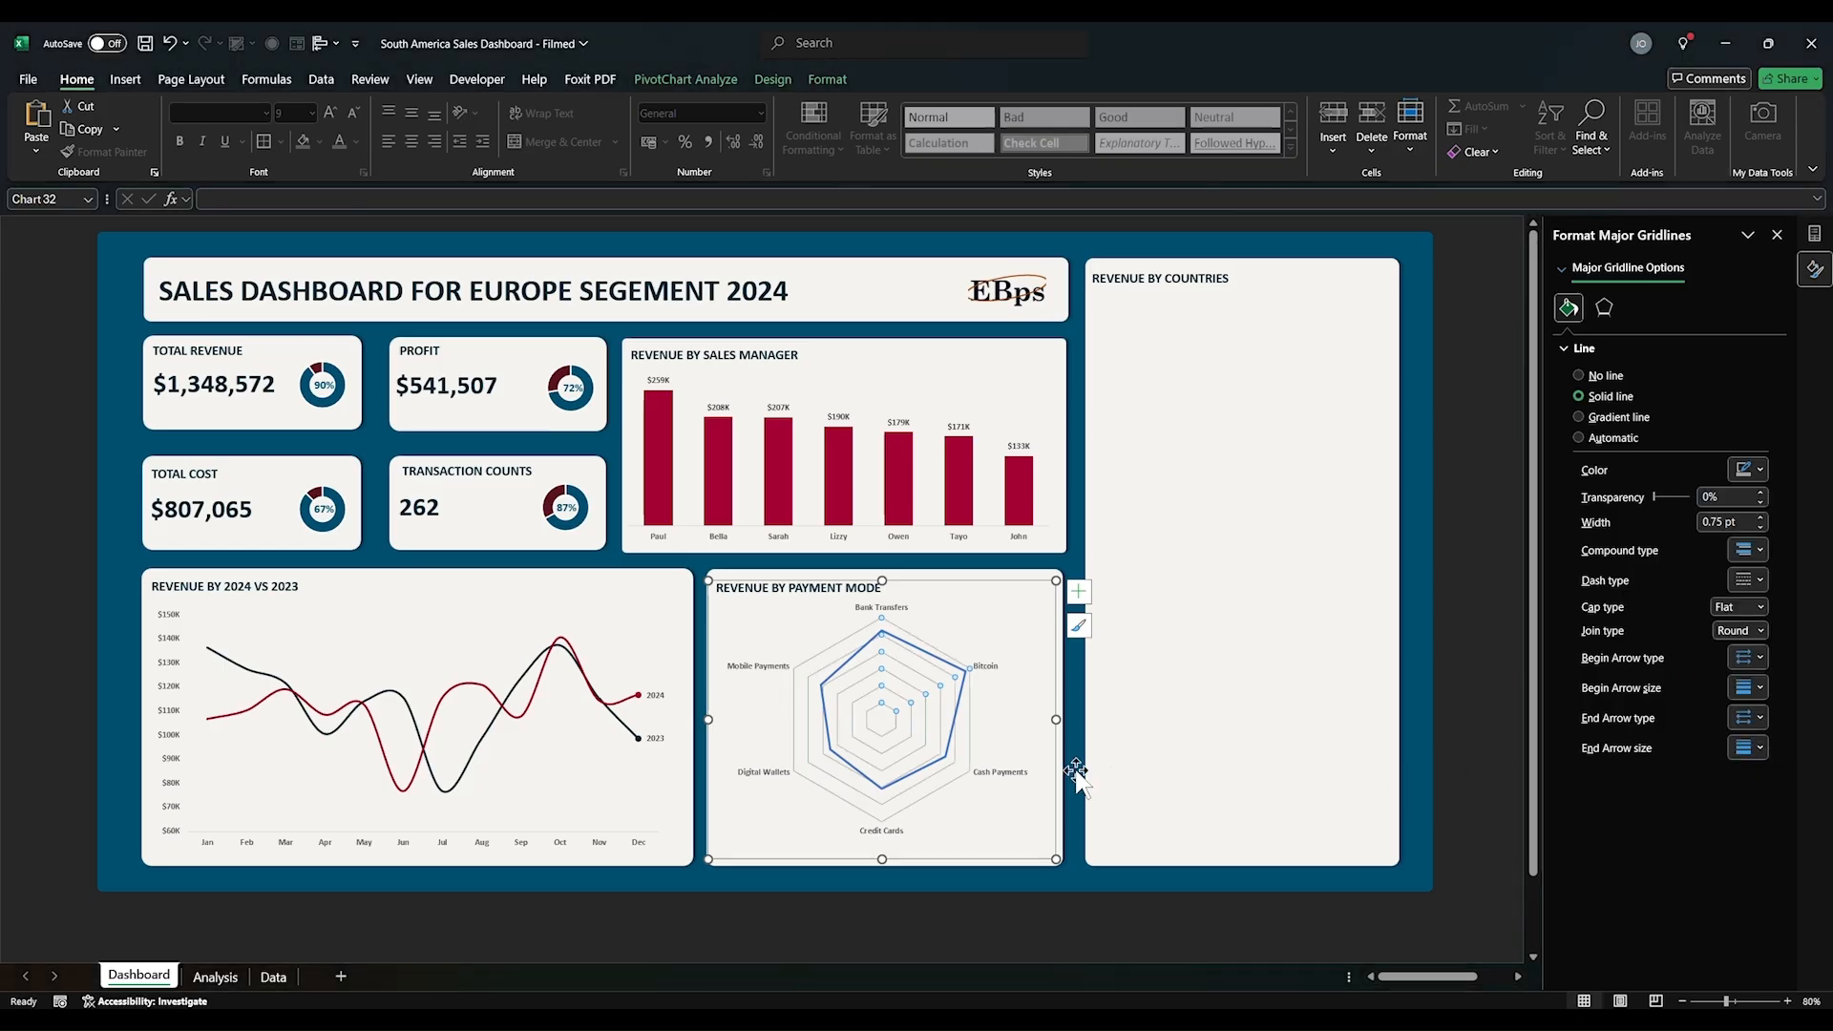
Step: Color the radar chart's series line with the recently used dark teal
left_click(924, 663)
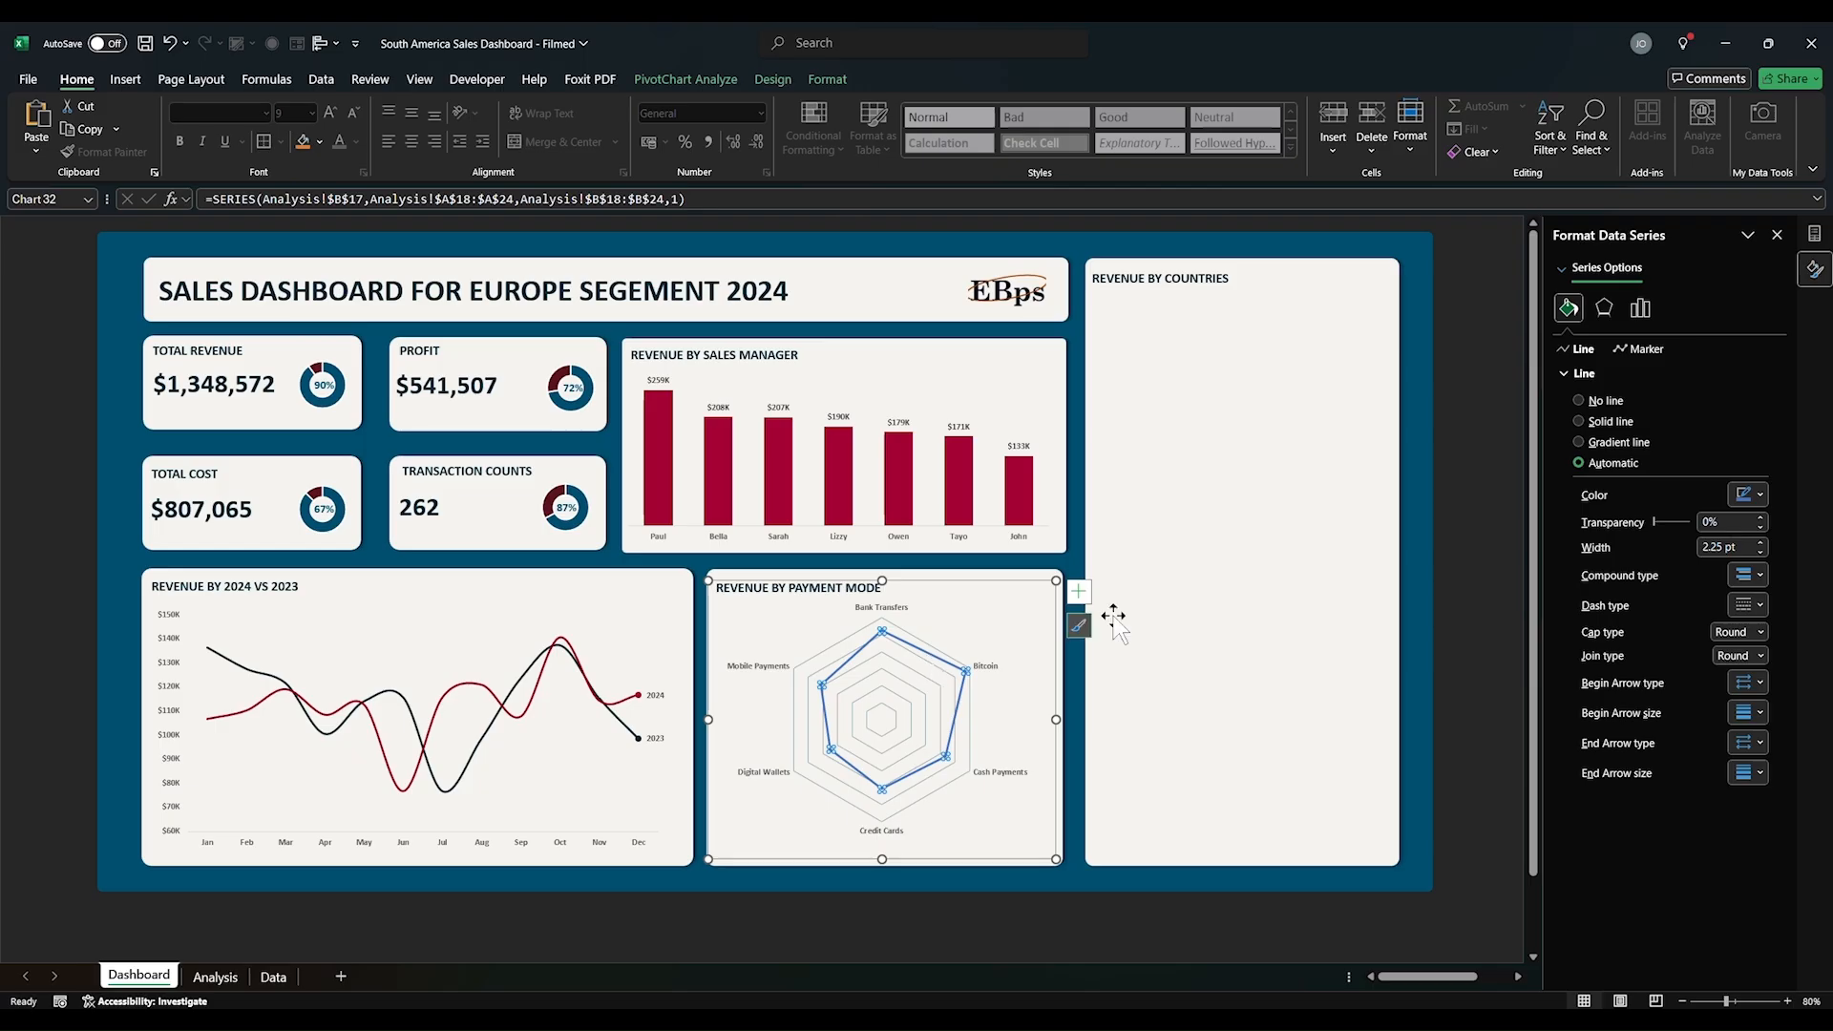
left_click(1761, 495)
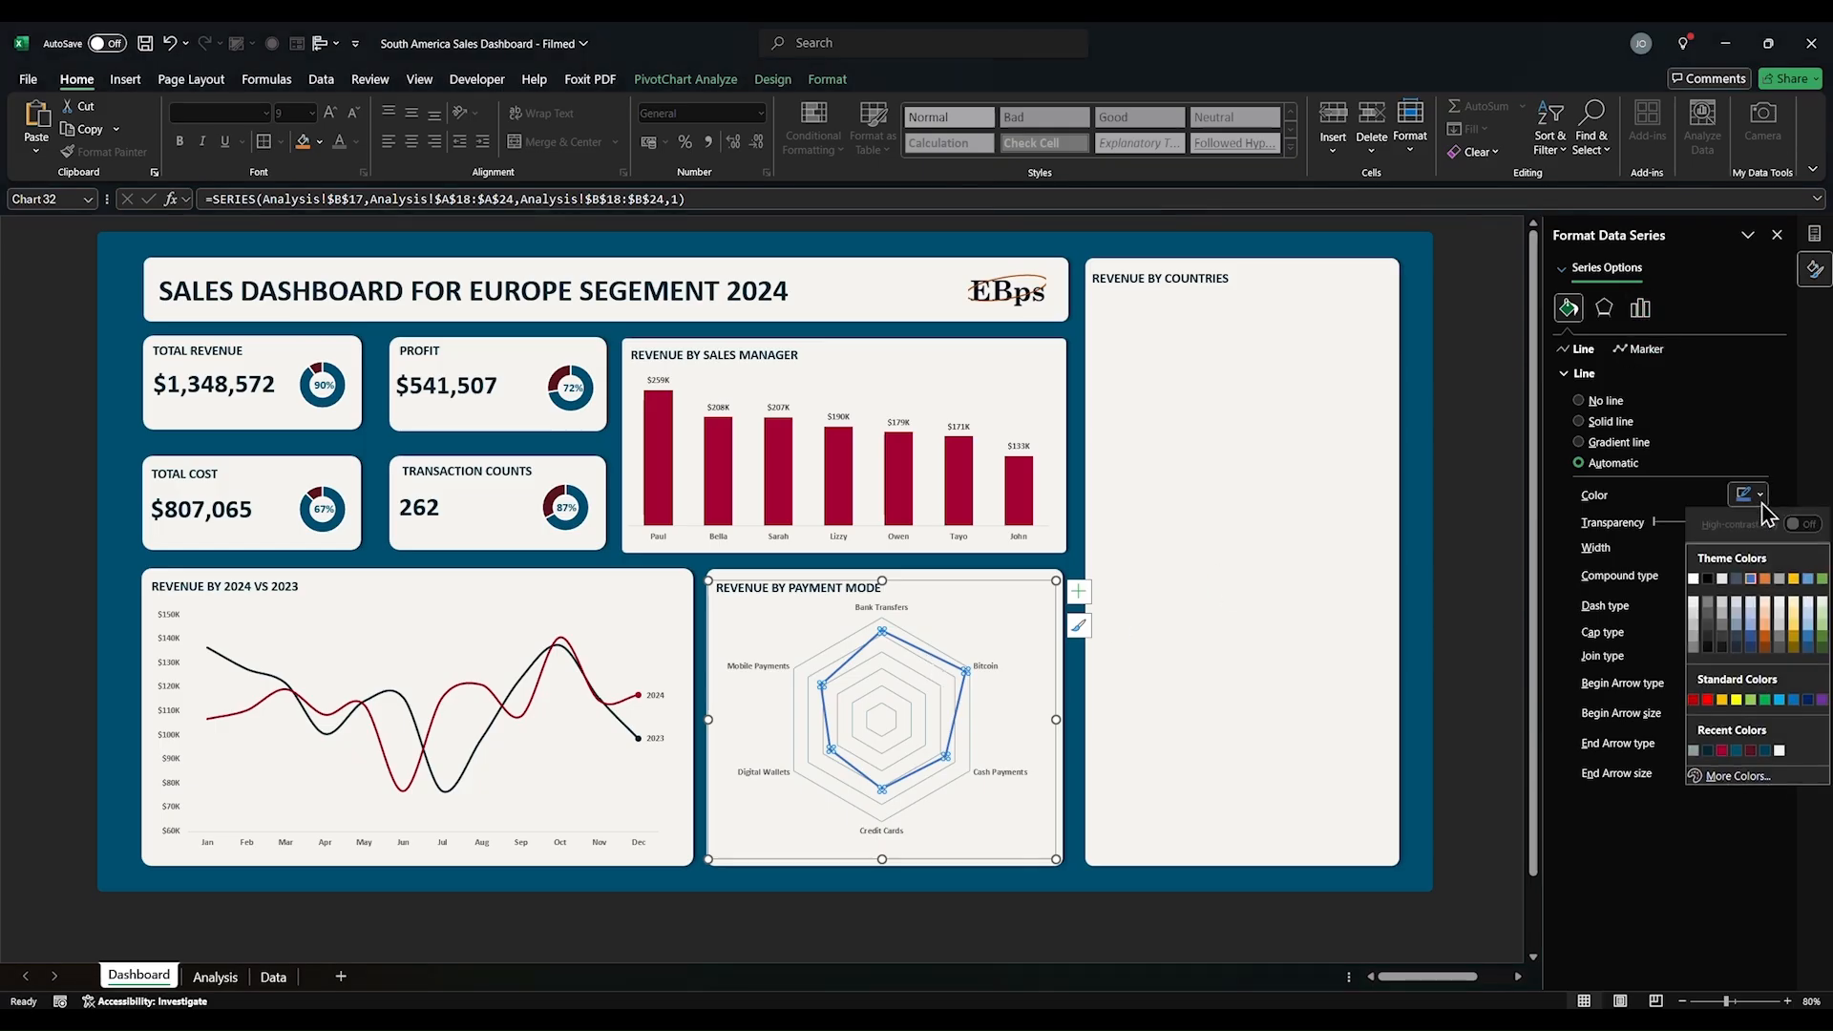
left_click(1708, 753)
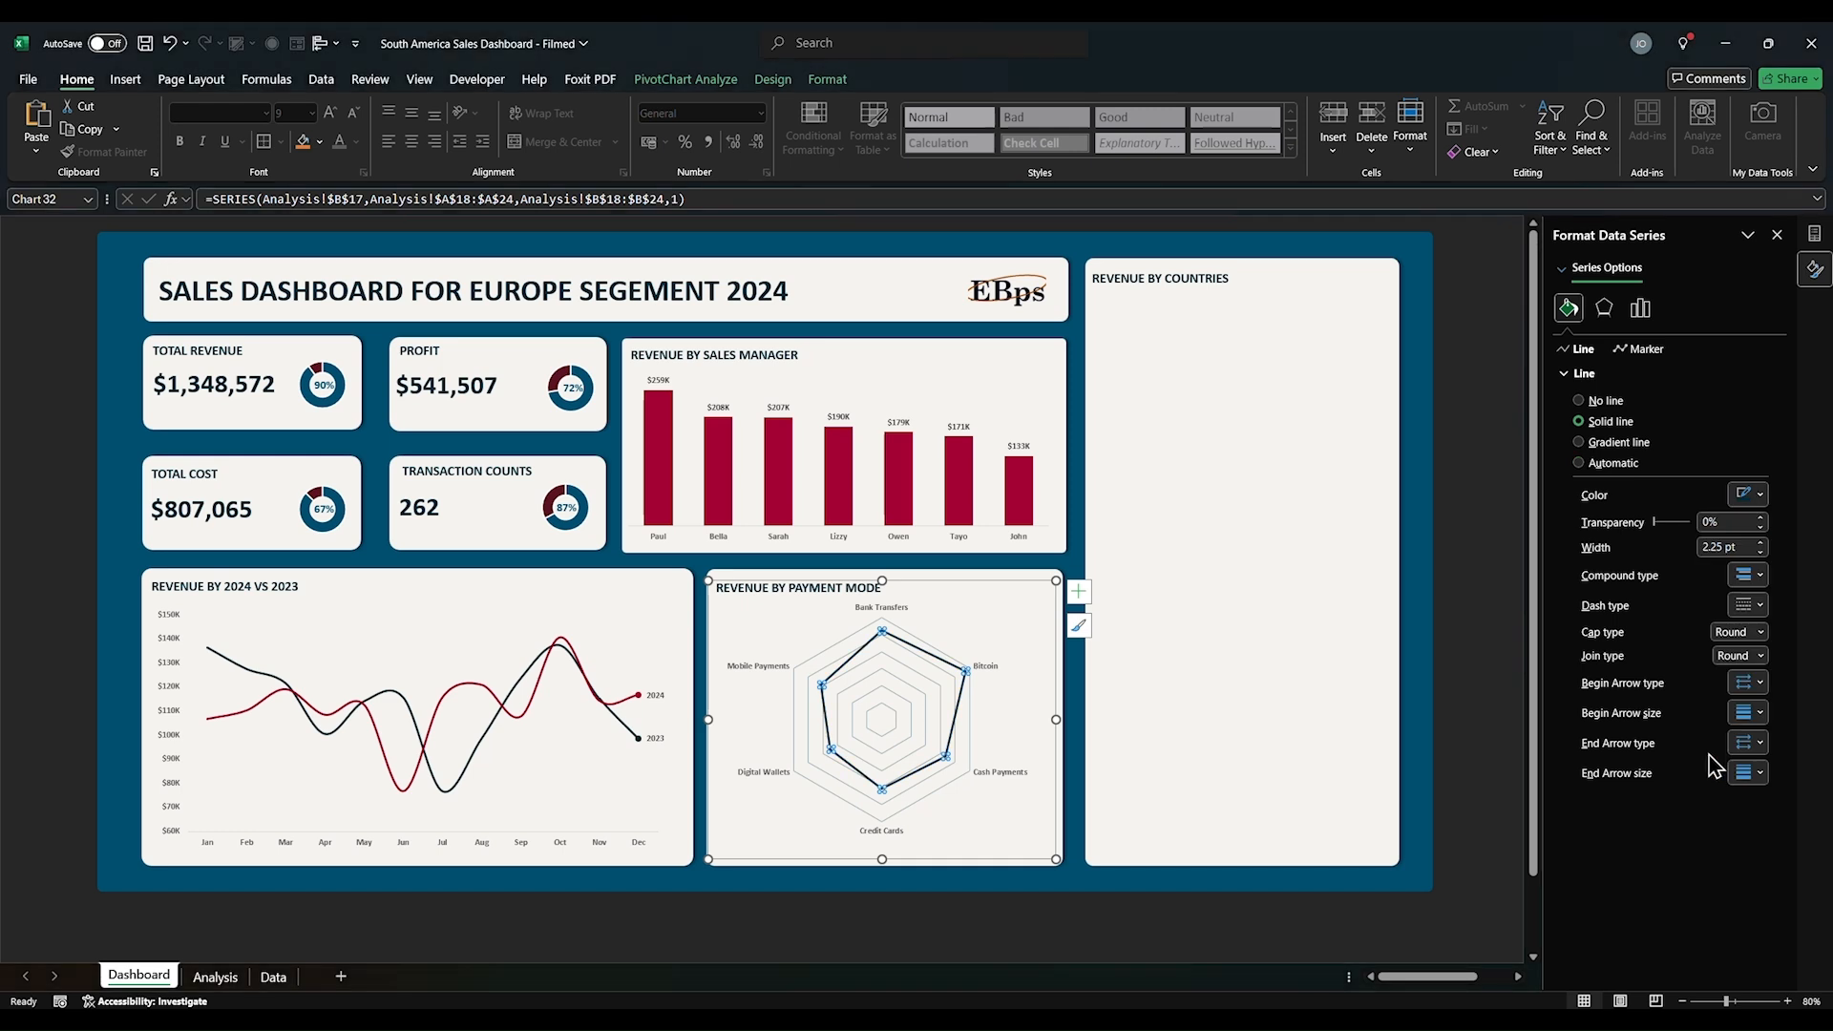
left_click(1027, 654)
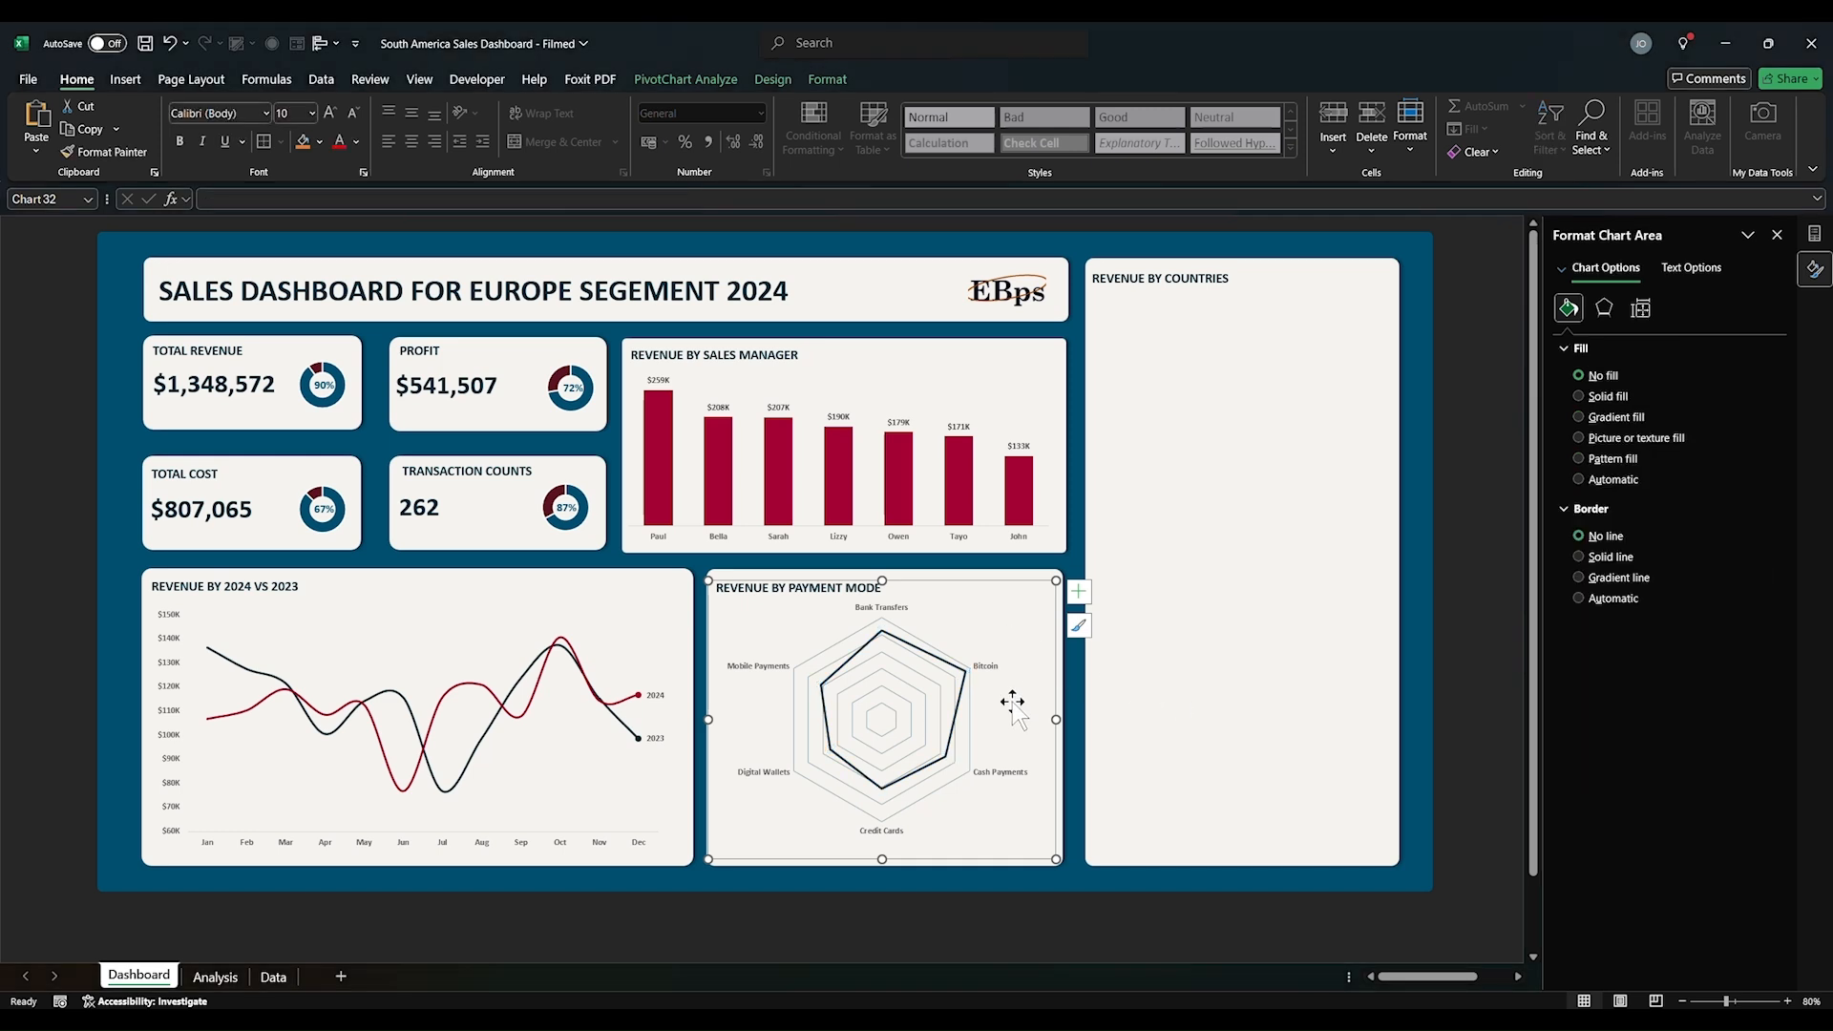
Step: Change the radar chart's series line to the recently used dark red
left_click(961, 685)
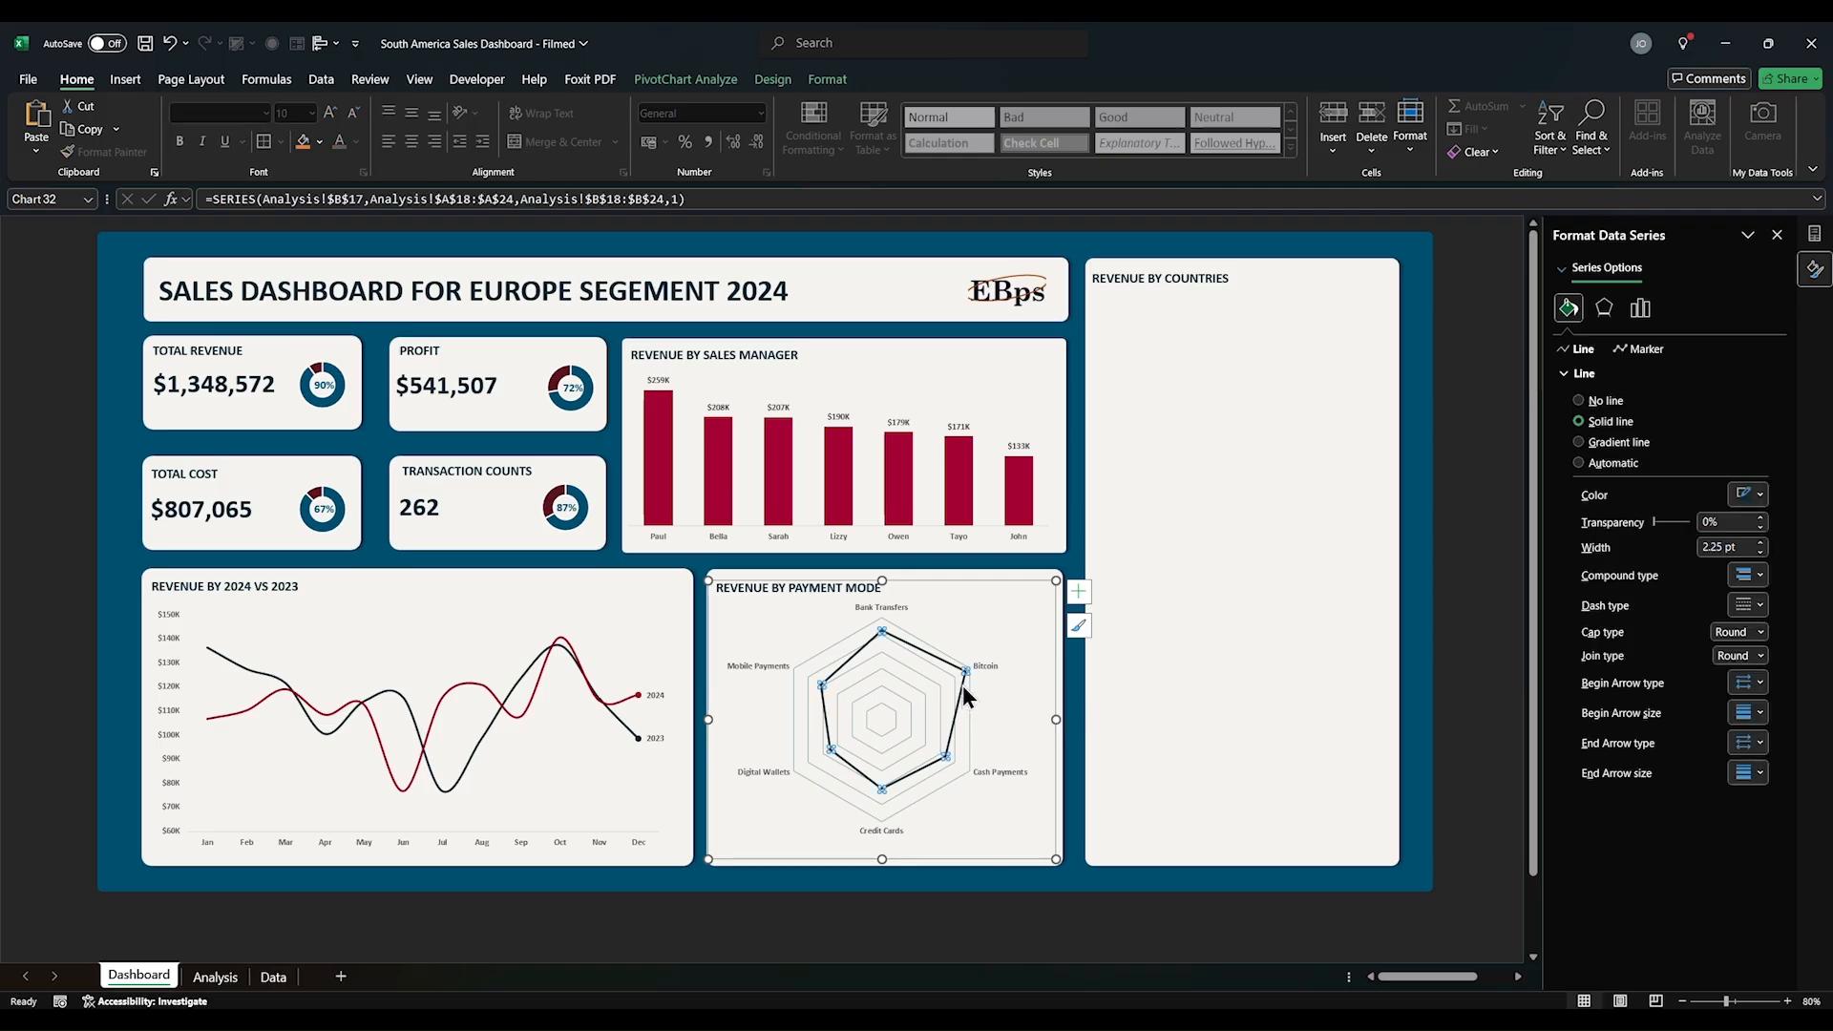
left_click(1757, 497)
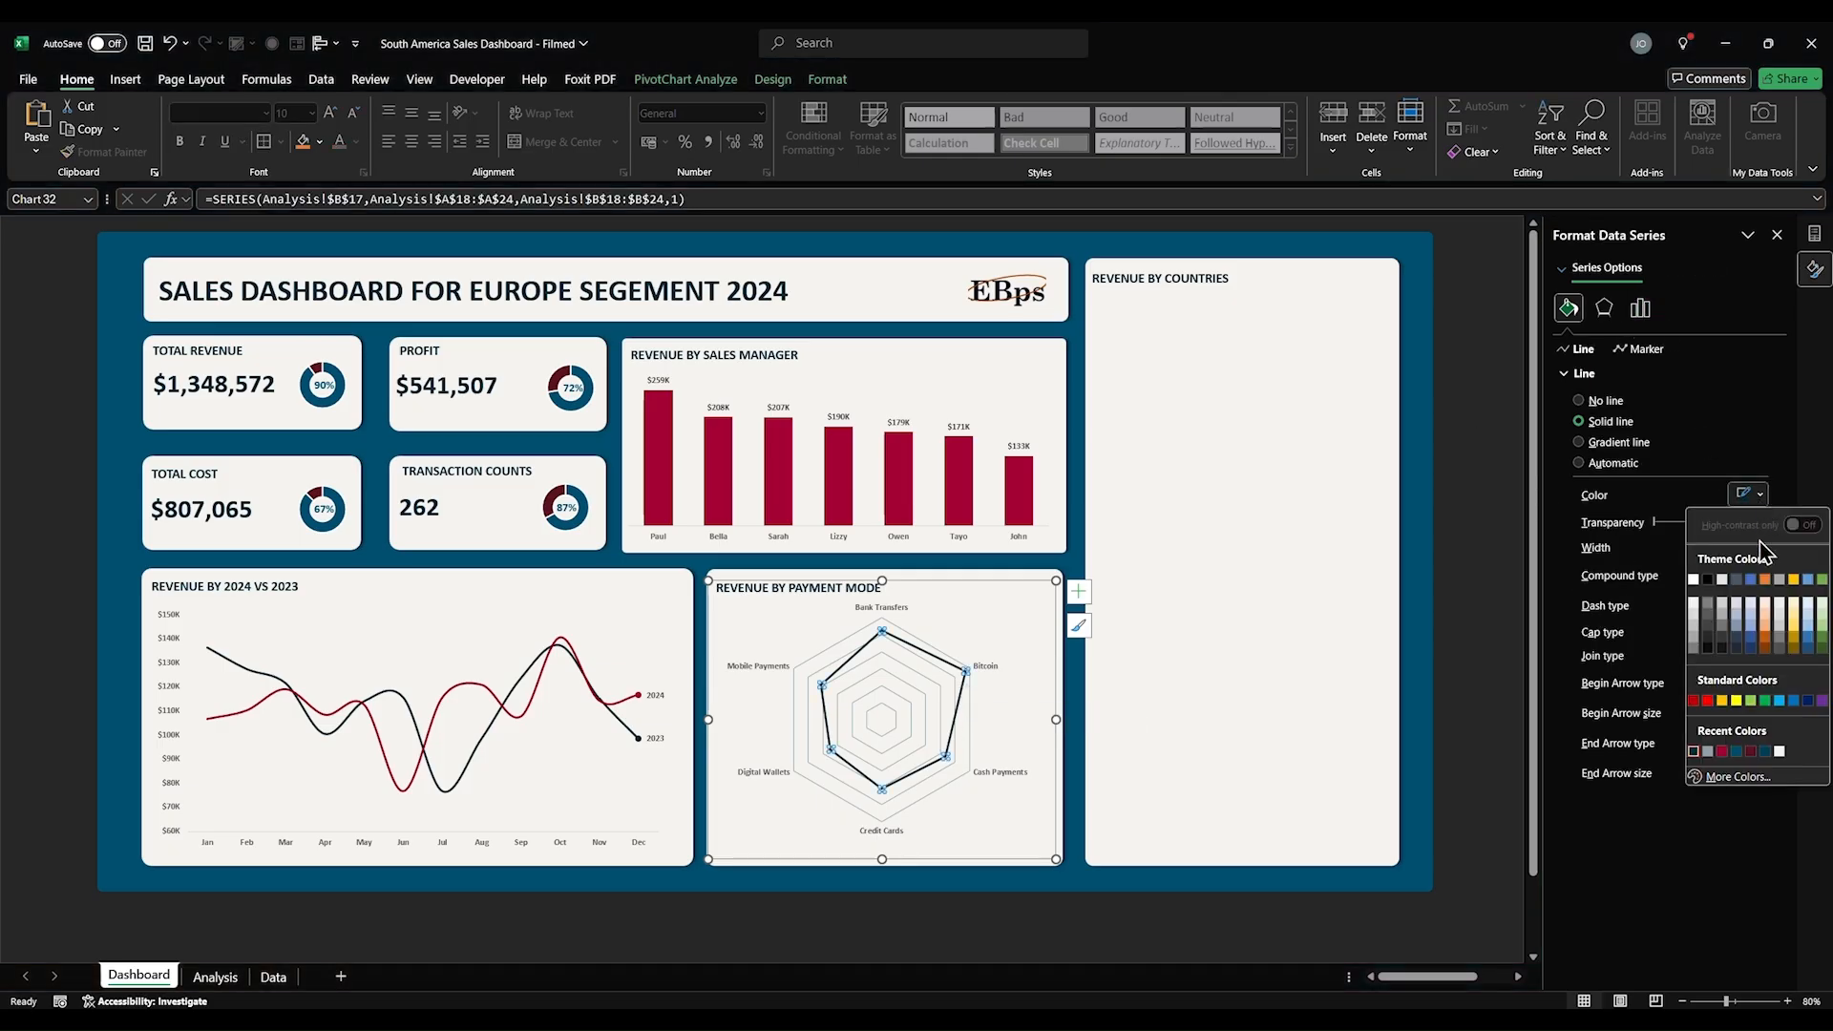
left_click(1751, 752)
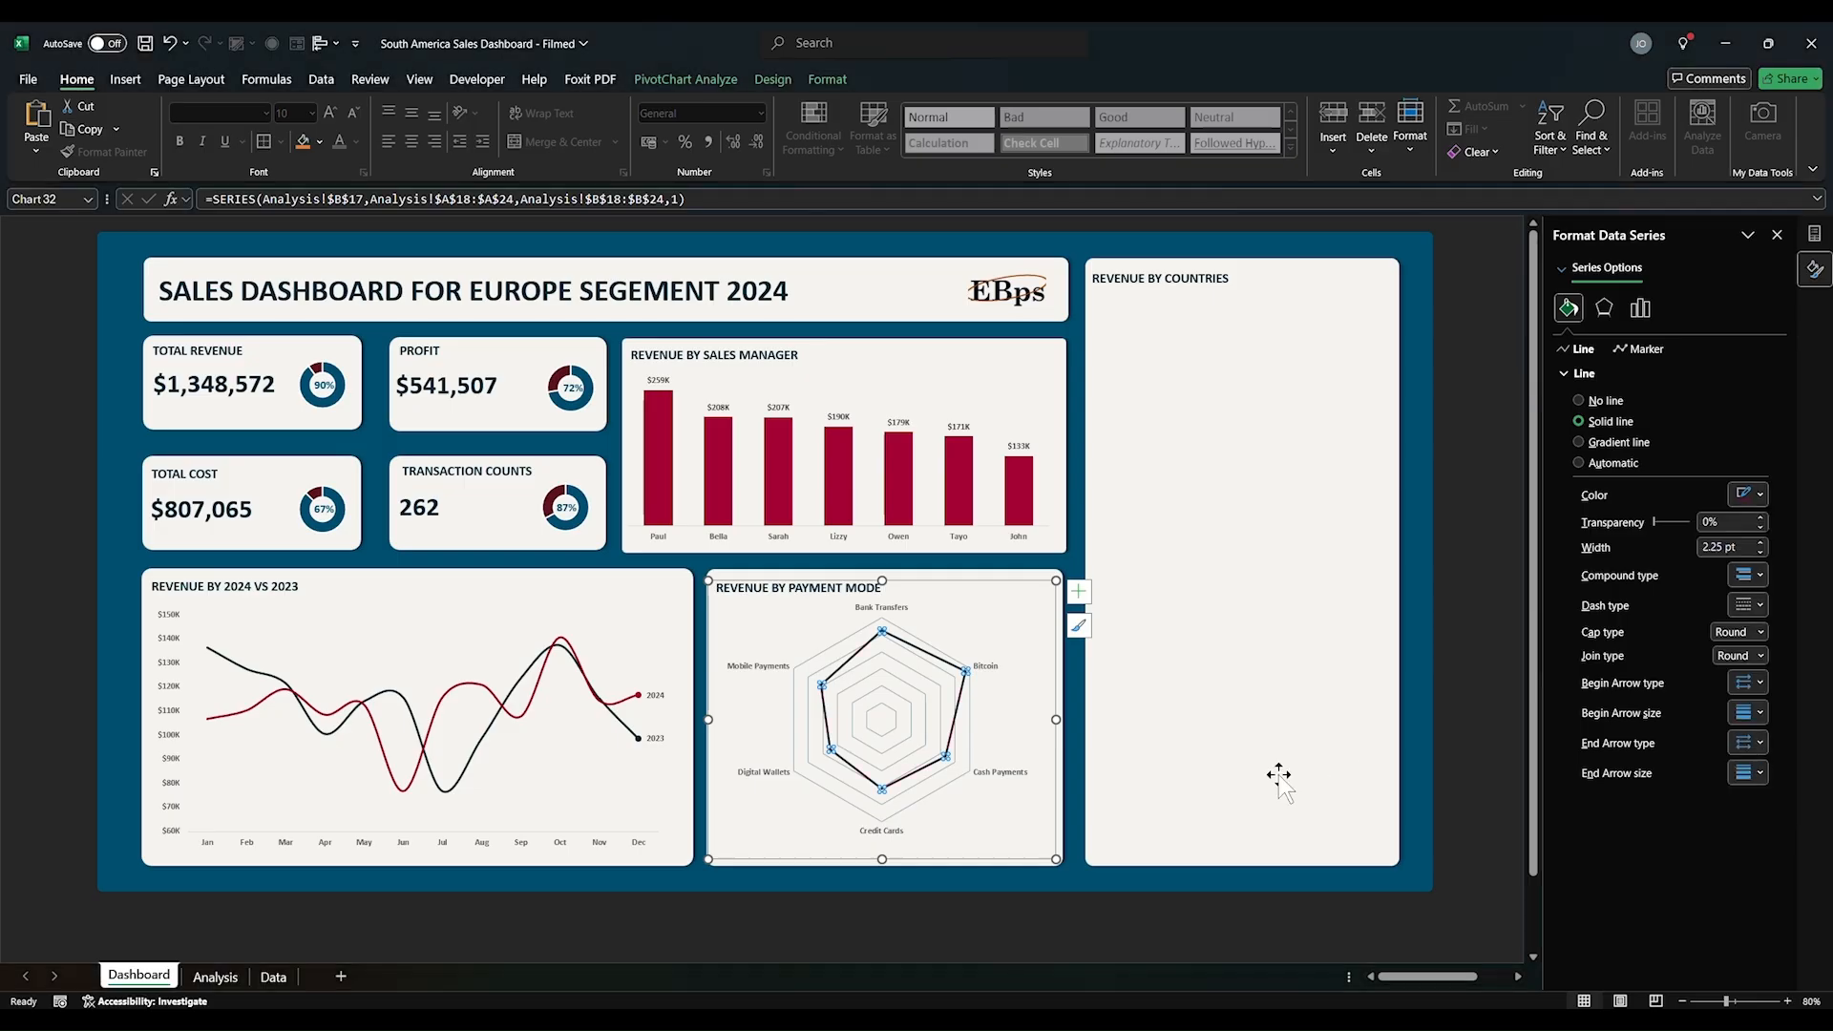
Step: Show data labels on the radar chart in the Revenue by Payment Mode card
left_click(975, 666)
left_click(988, 666)
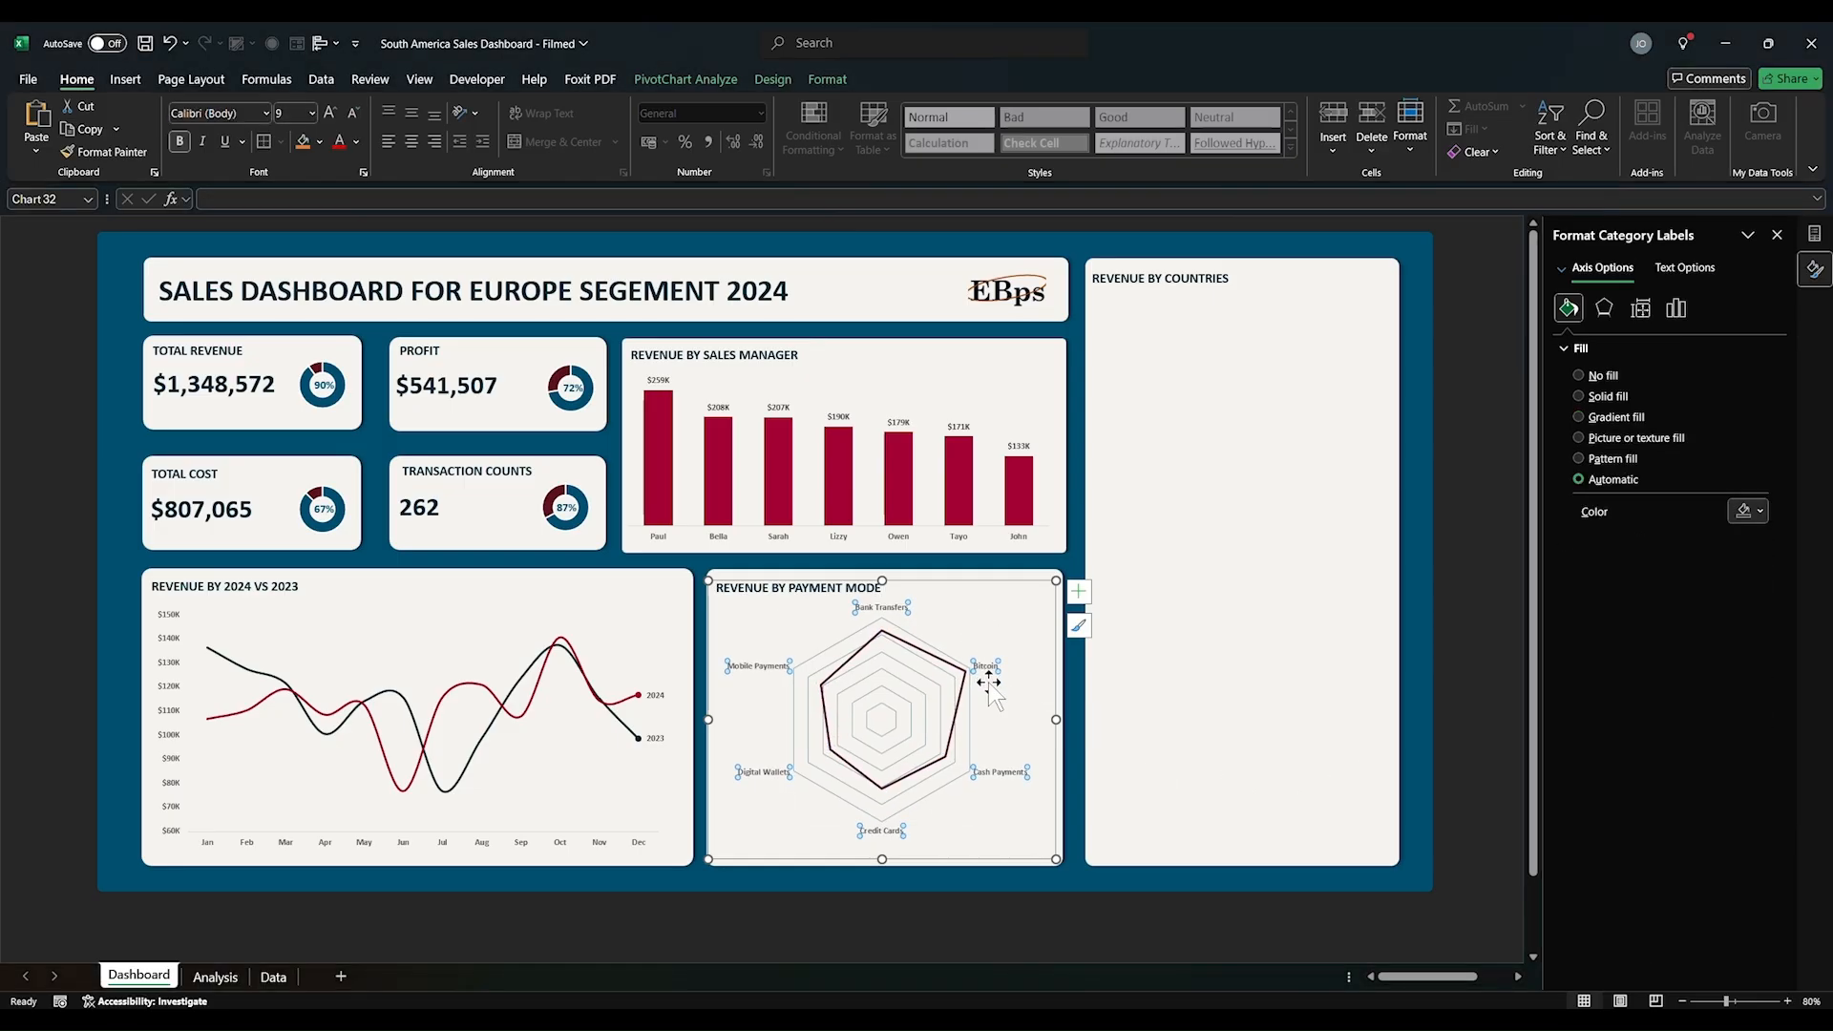
left_click(1079, 591)
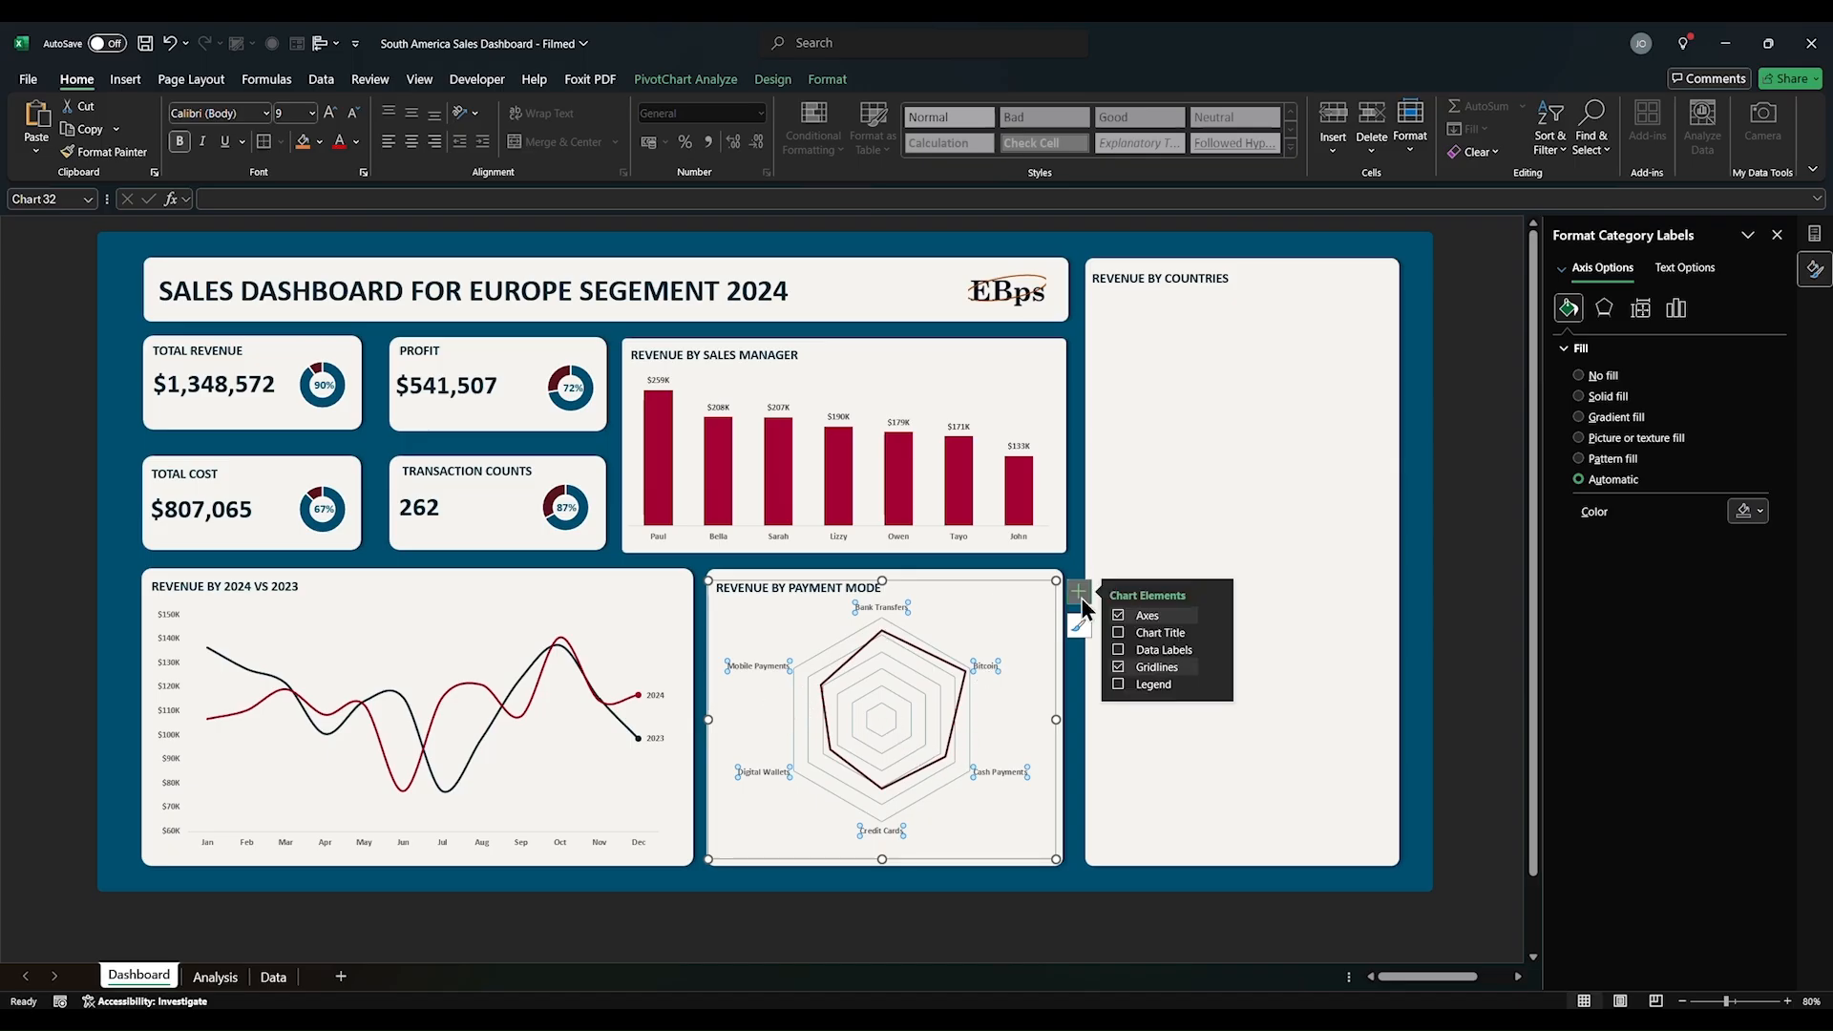
left_click(1119, 651)
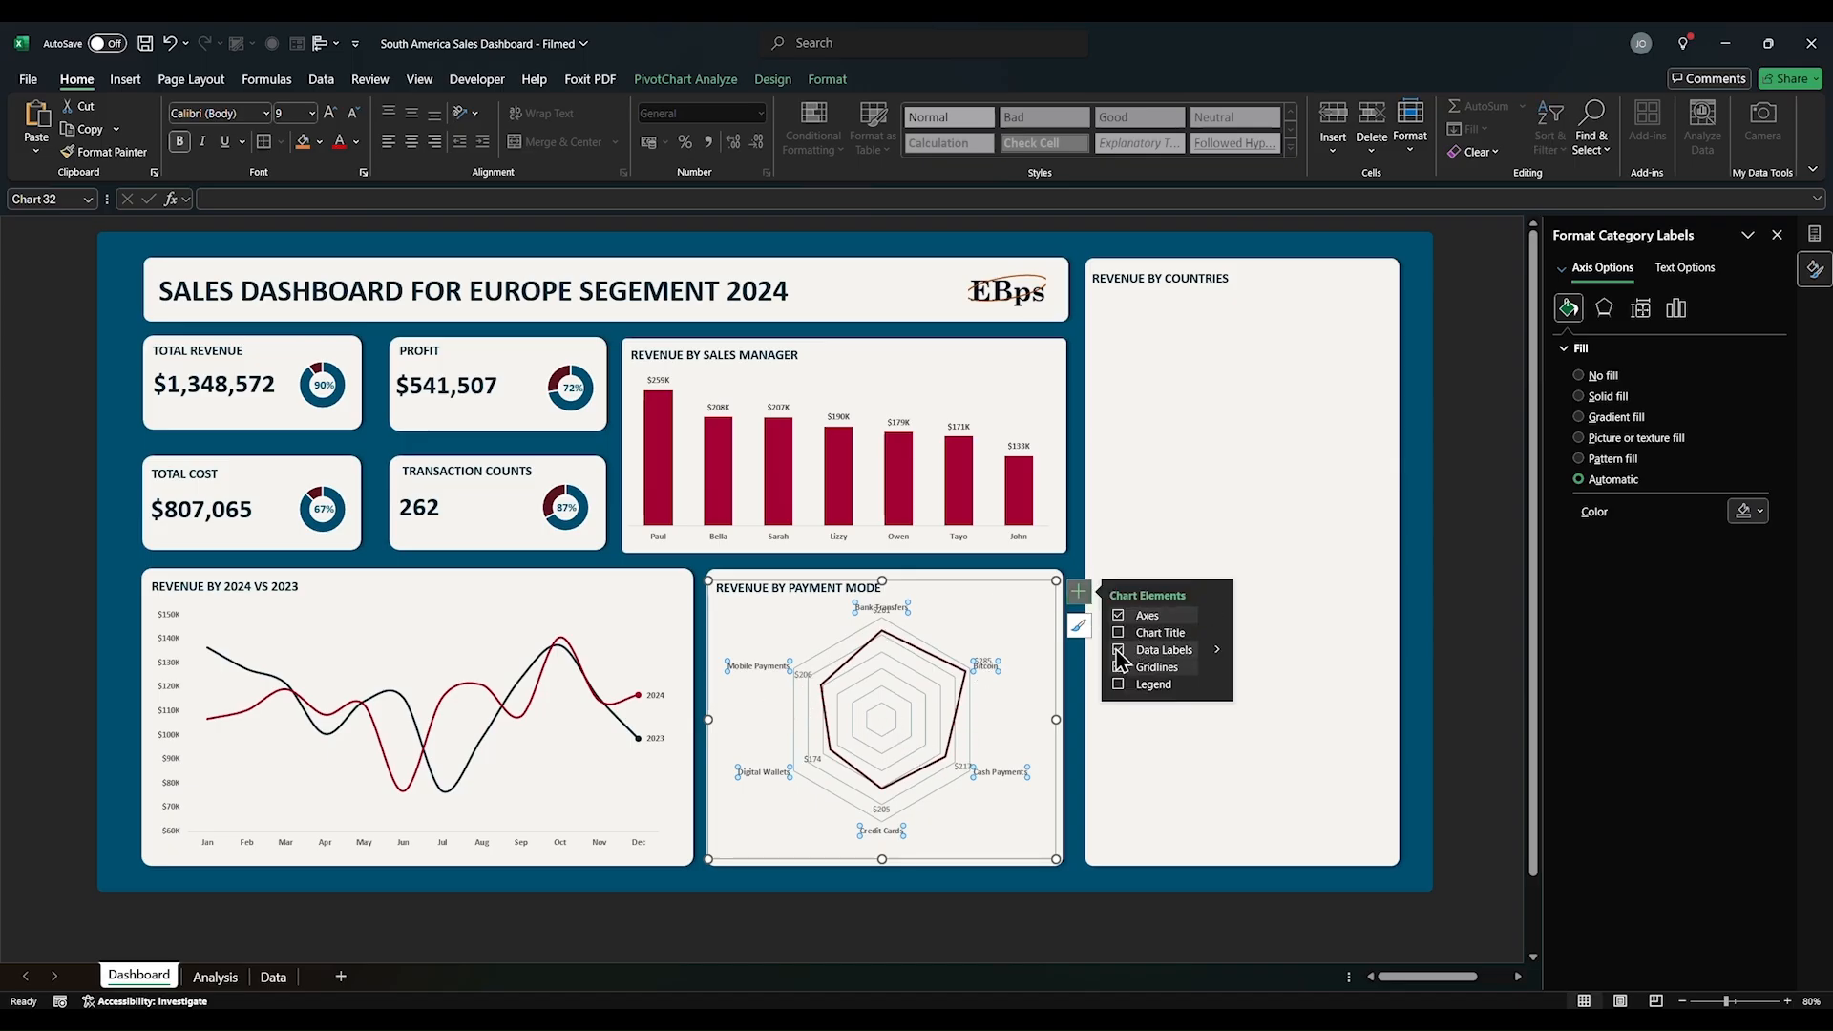
left_click(1217, 649)
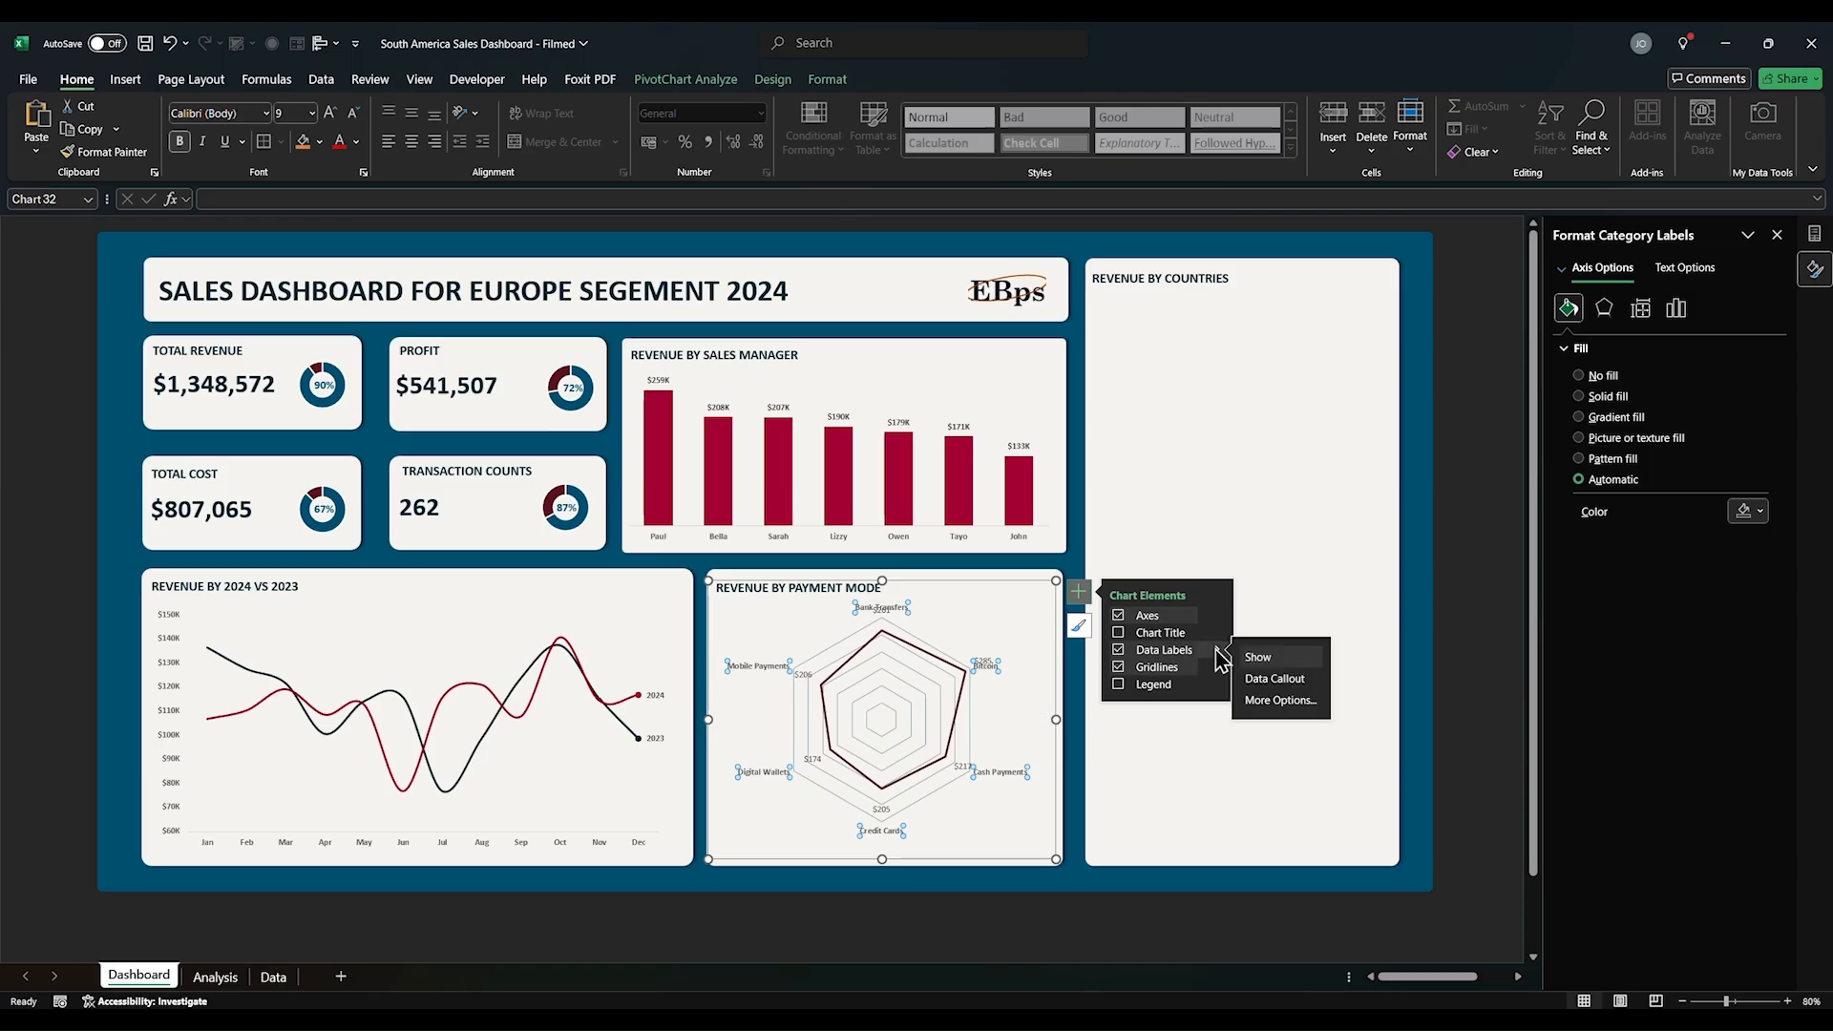
Step: Move the Cash Payments data label so it sits just below its category name
left_click(1017, 701)
left_click(957, 766)
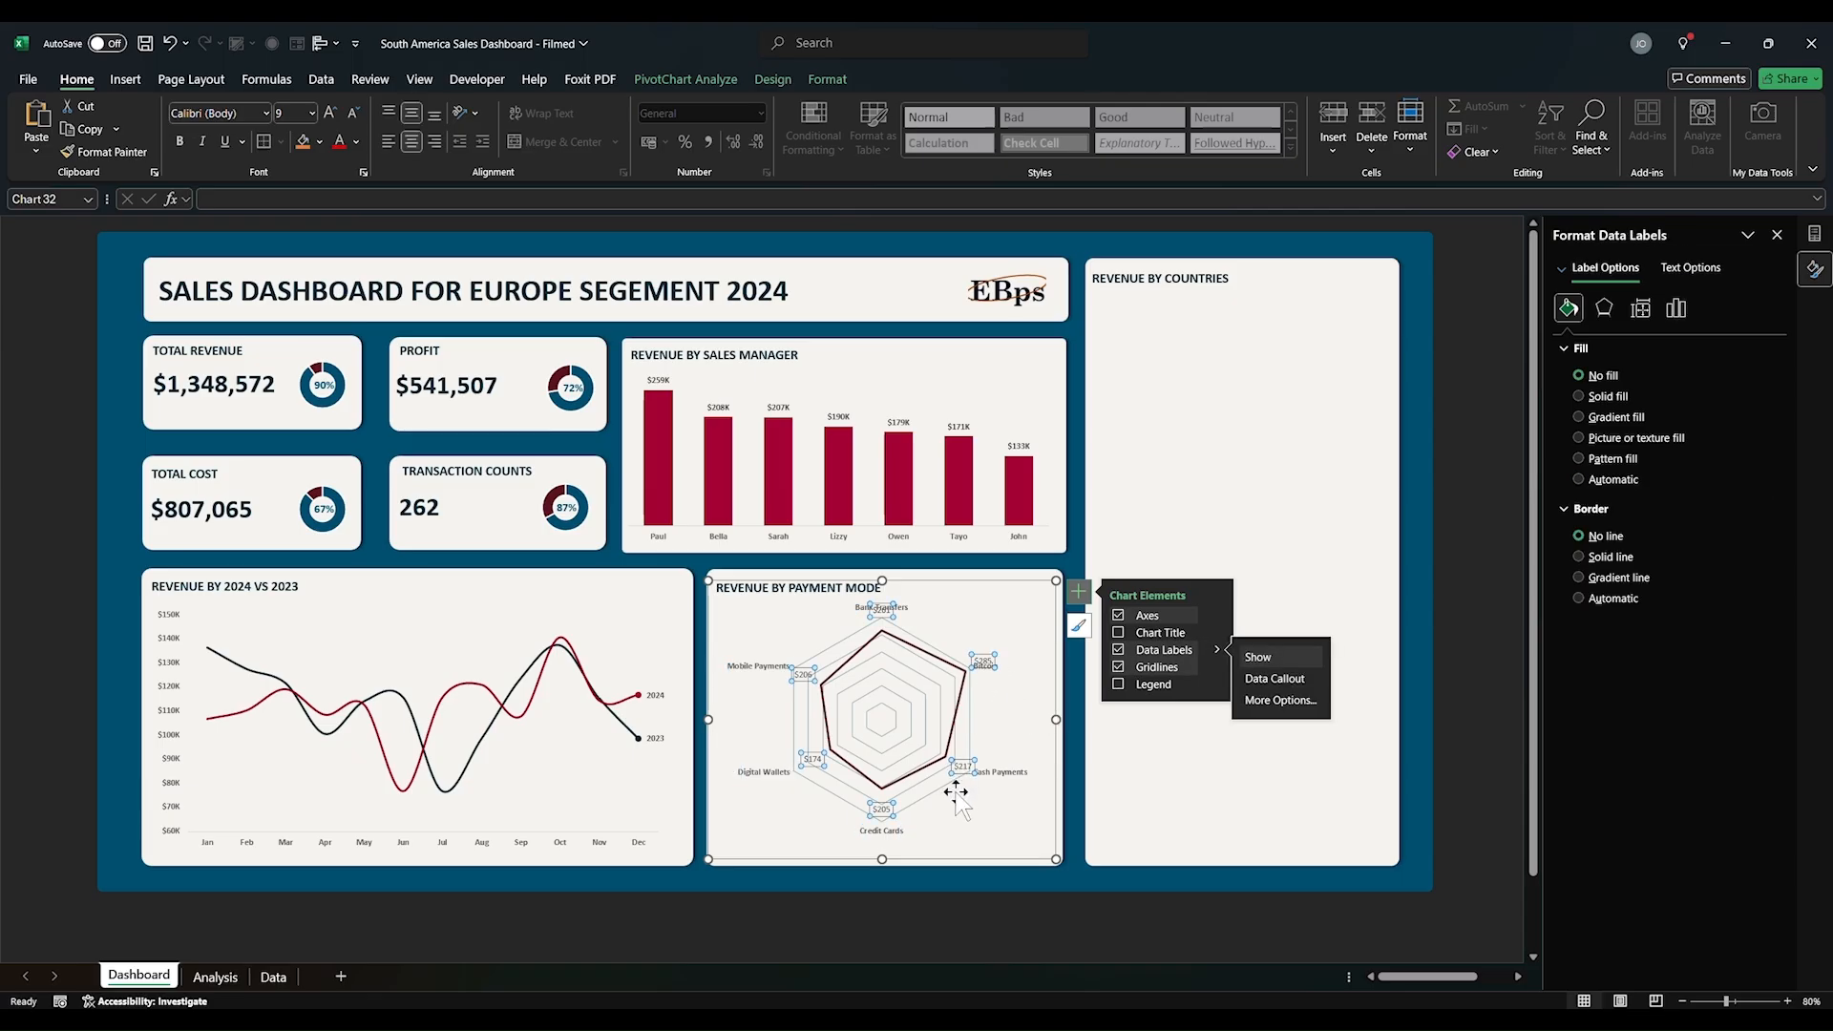
left_click_drag(960, 771, 1007, 794)
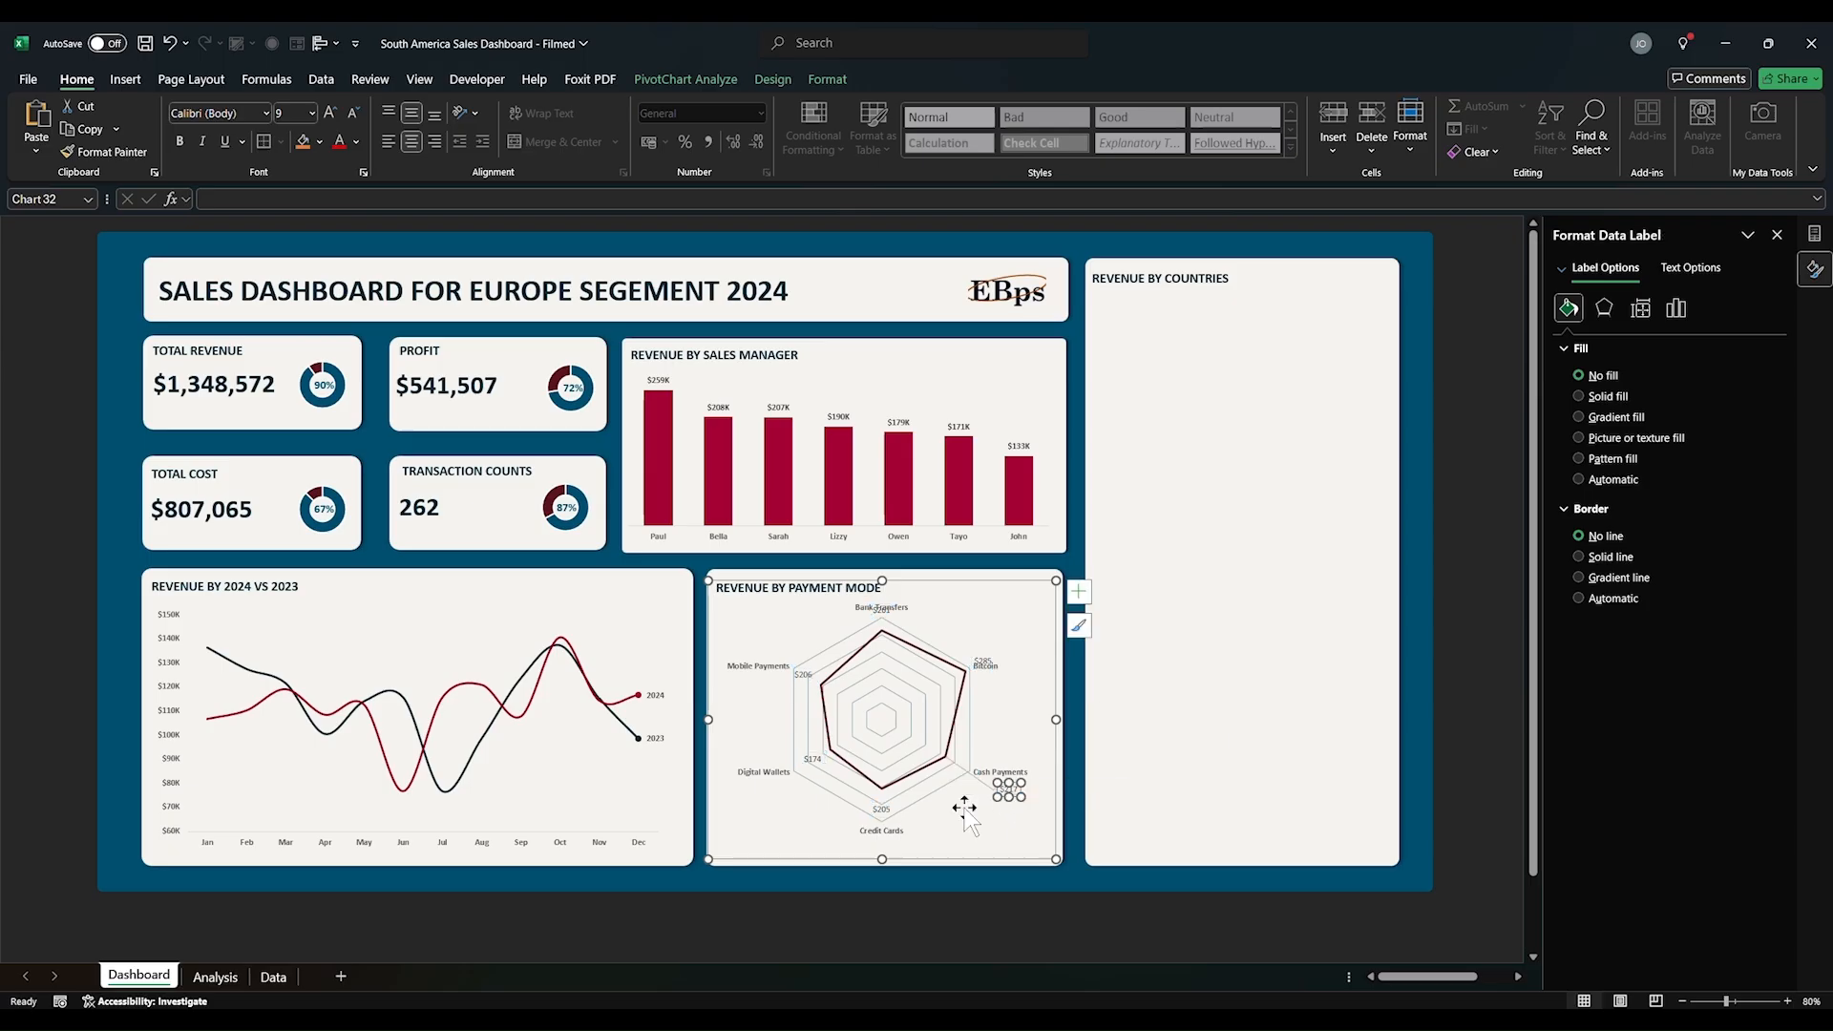
left_click(891, 811)
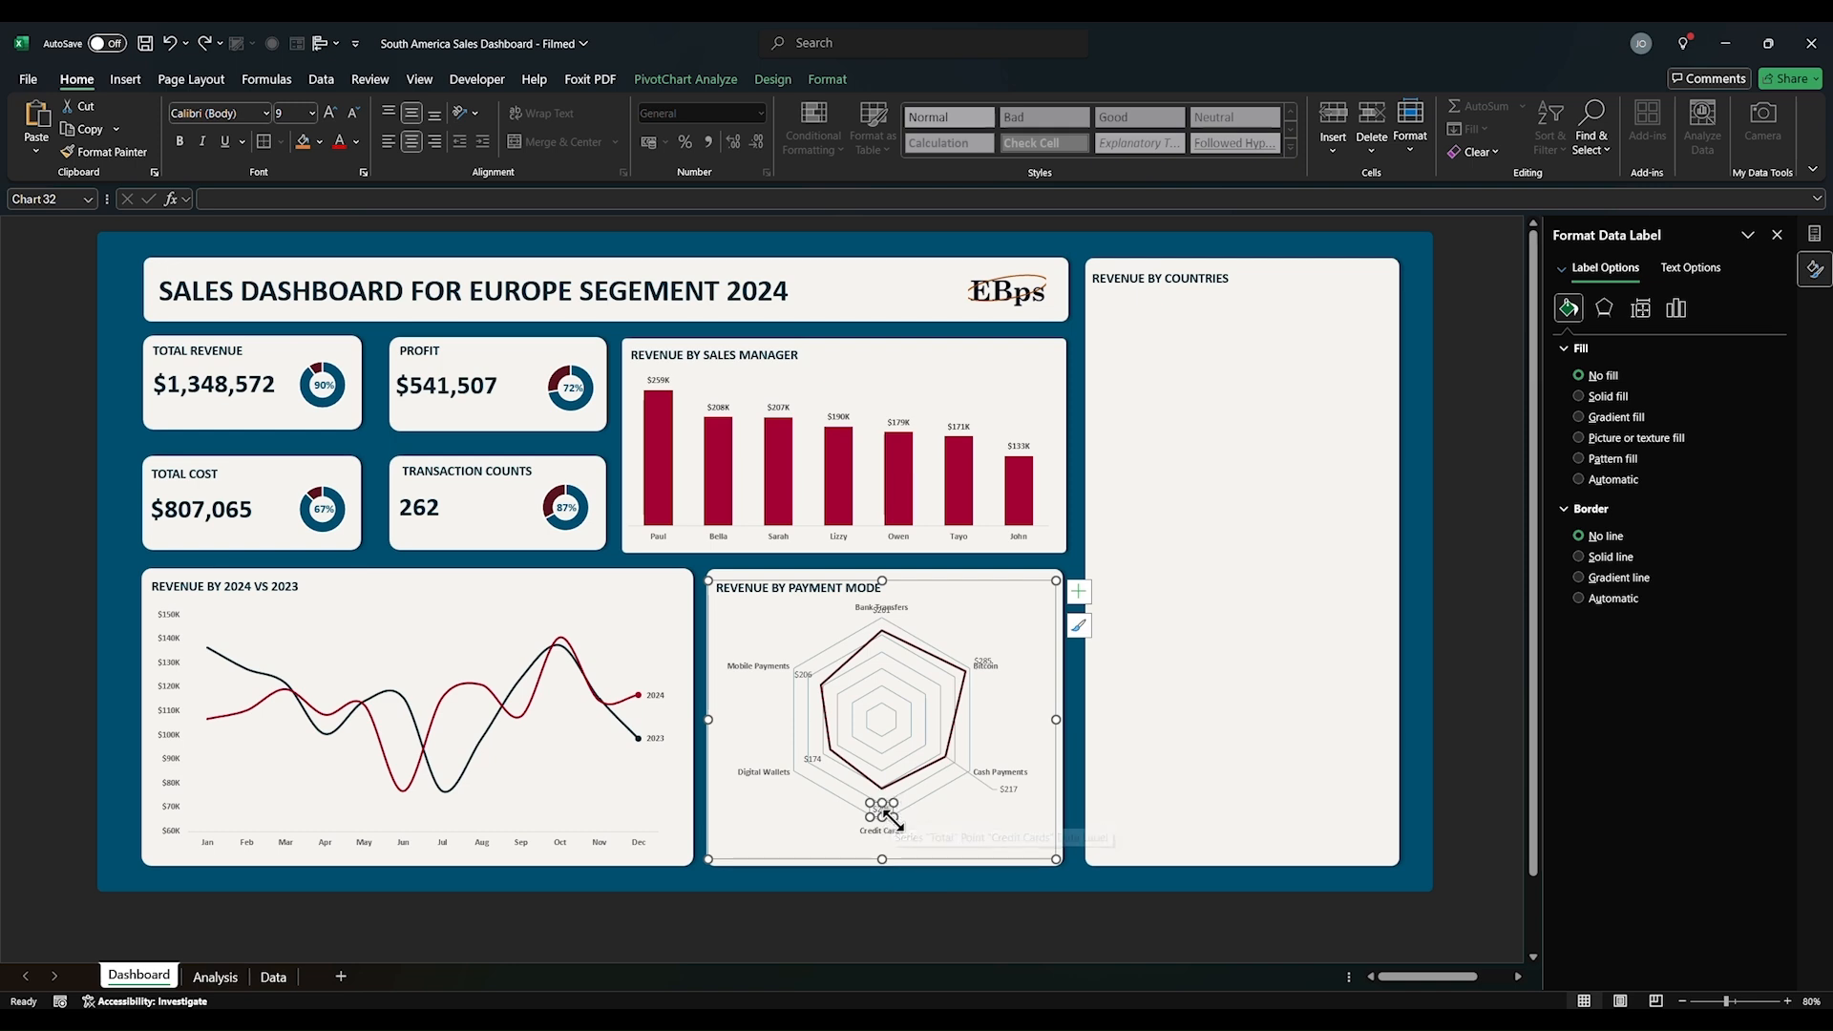
left_click(813, 760)
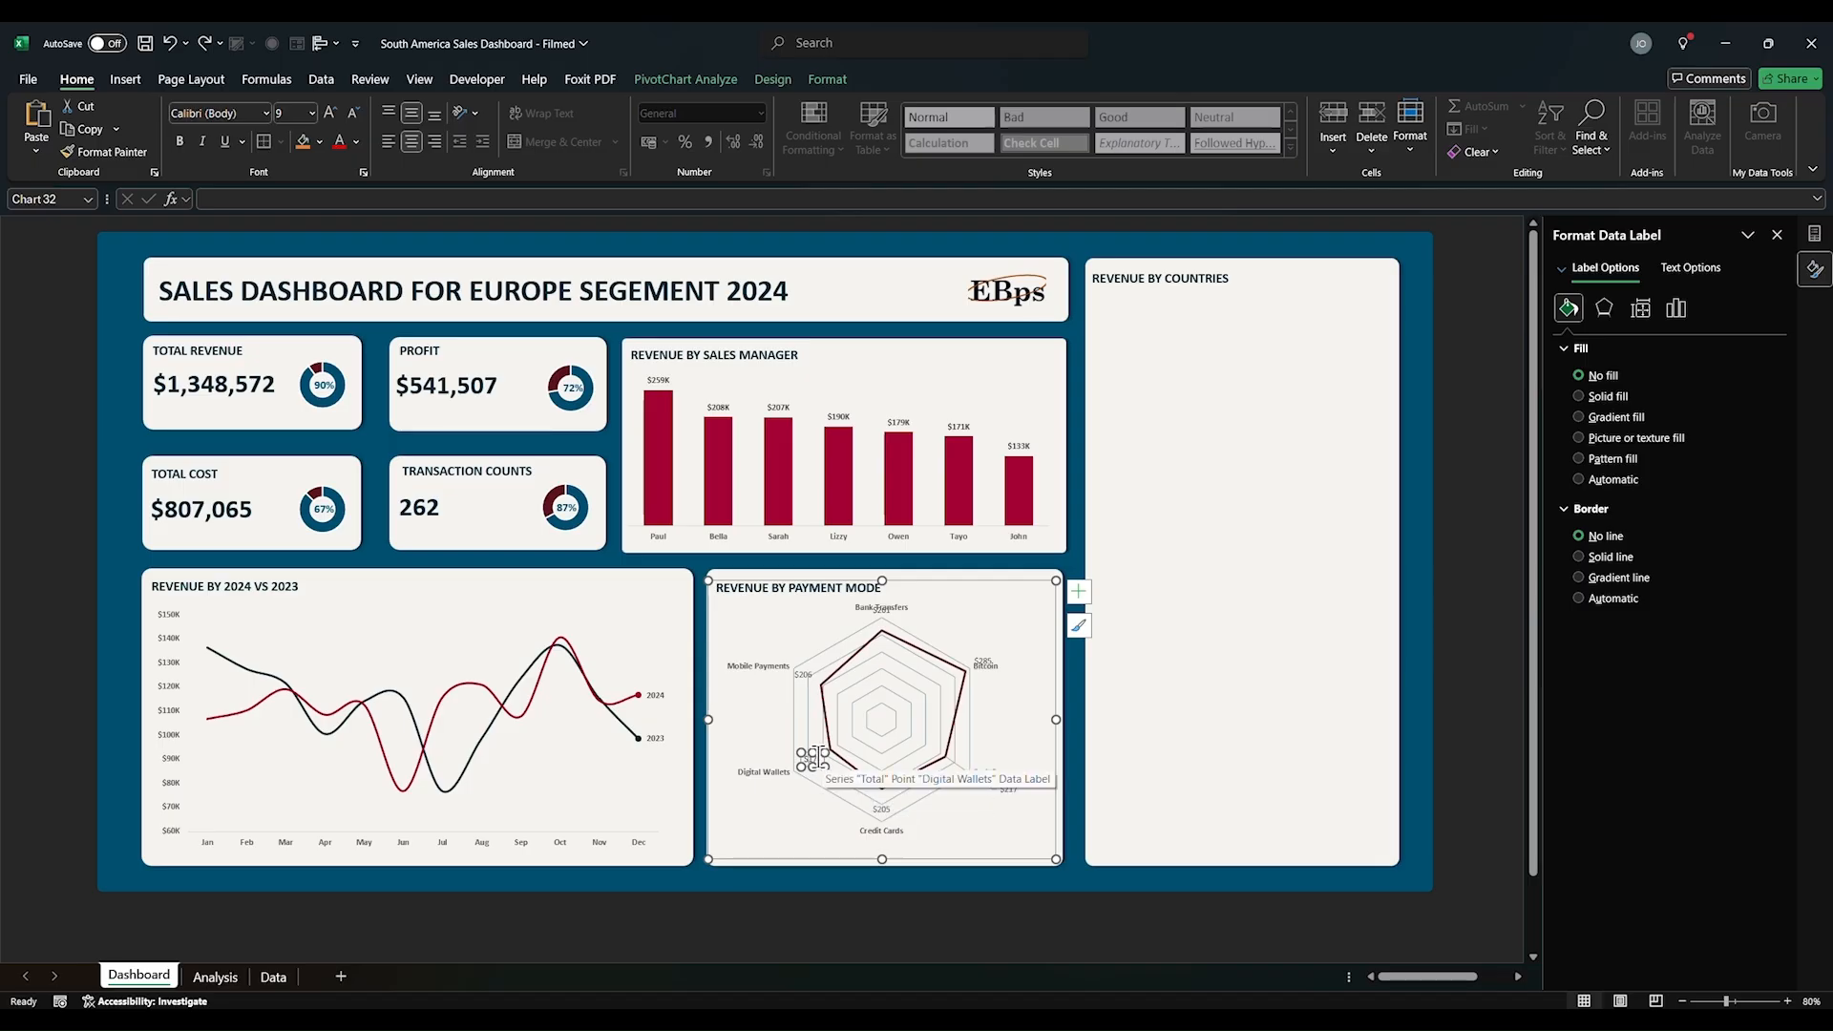
left_click_drag(800, 760, 755, 793)
left_click(798, 677)
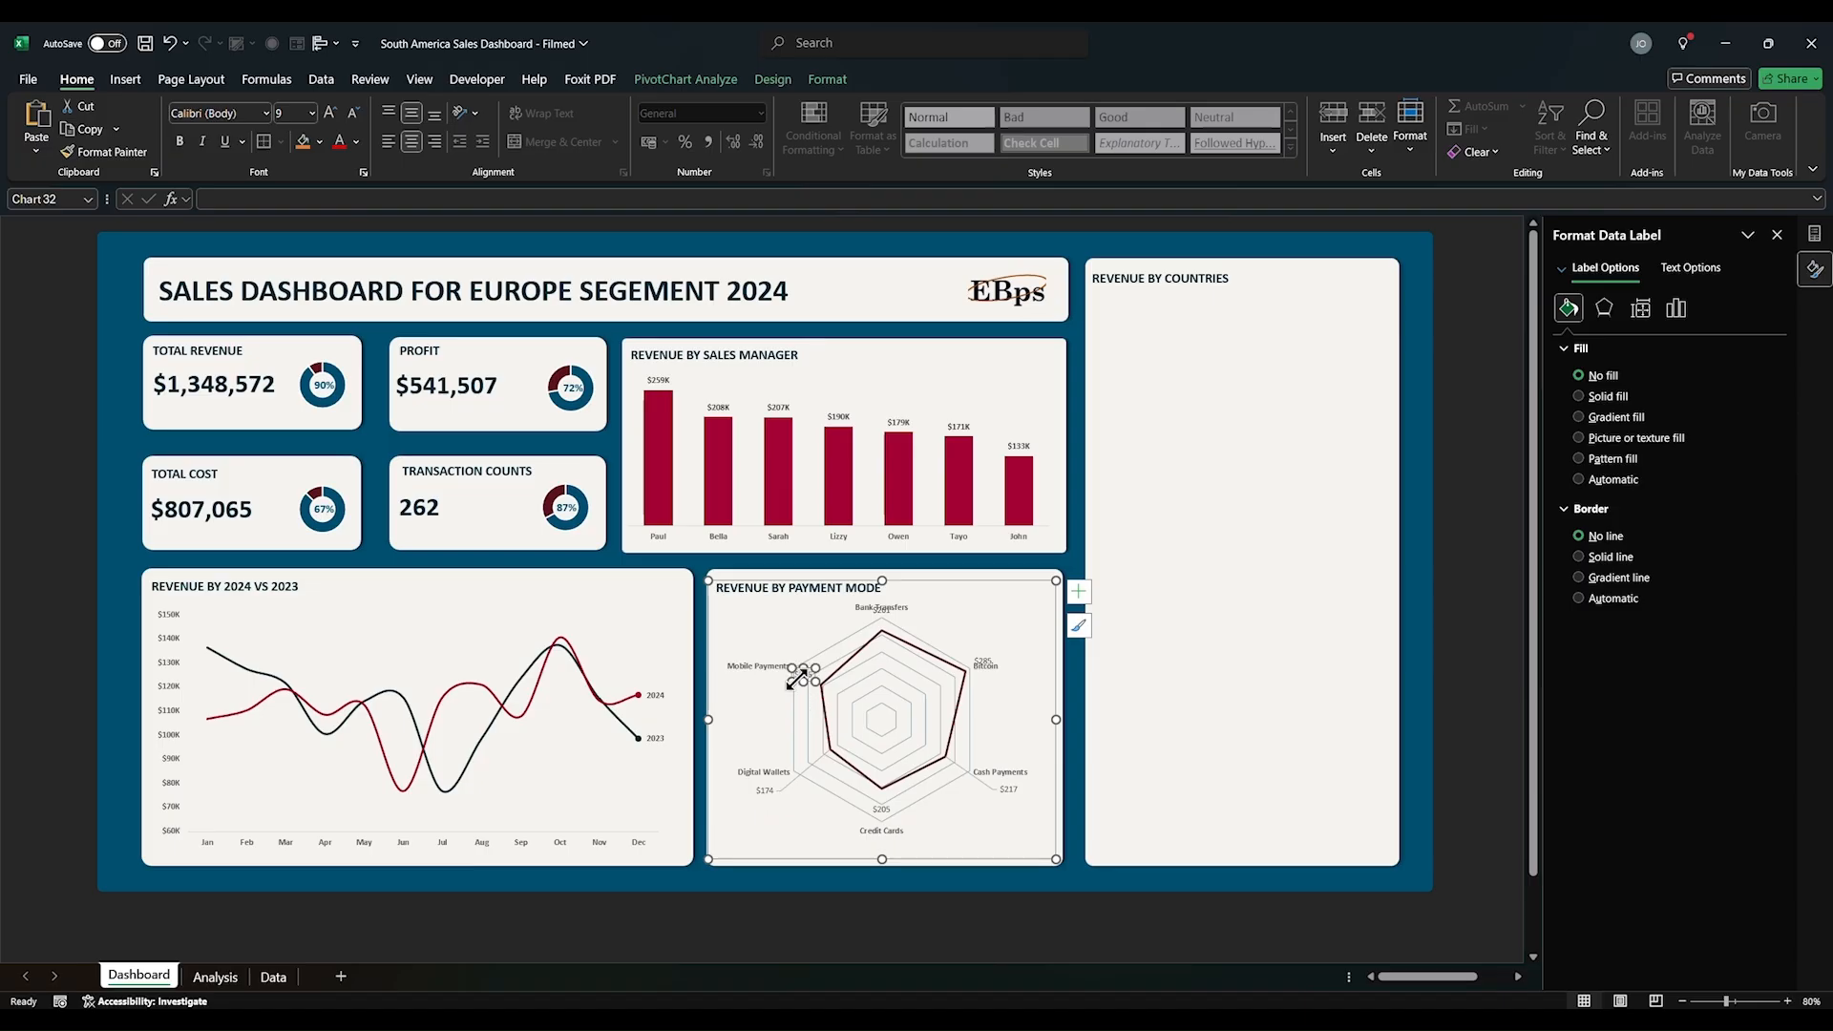
left_click_drag(797, 686, 758, 700)
key("ctrl+z")
key("ctrl+z")
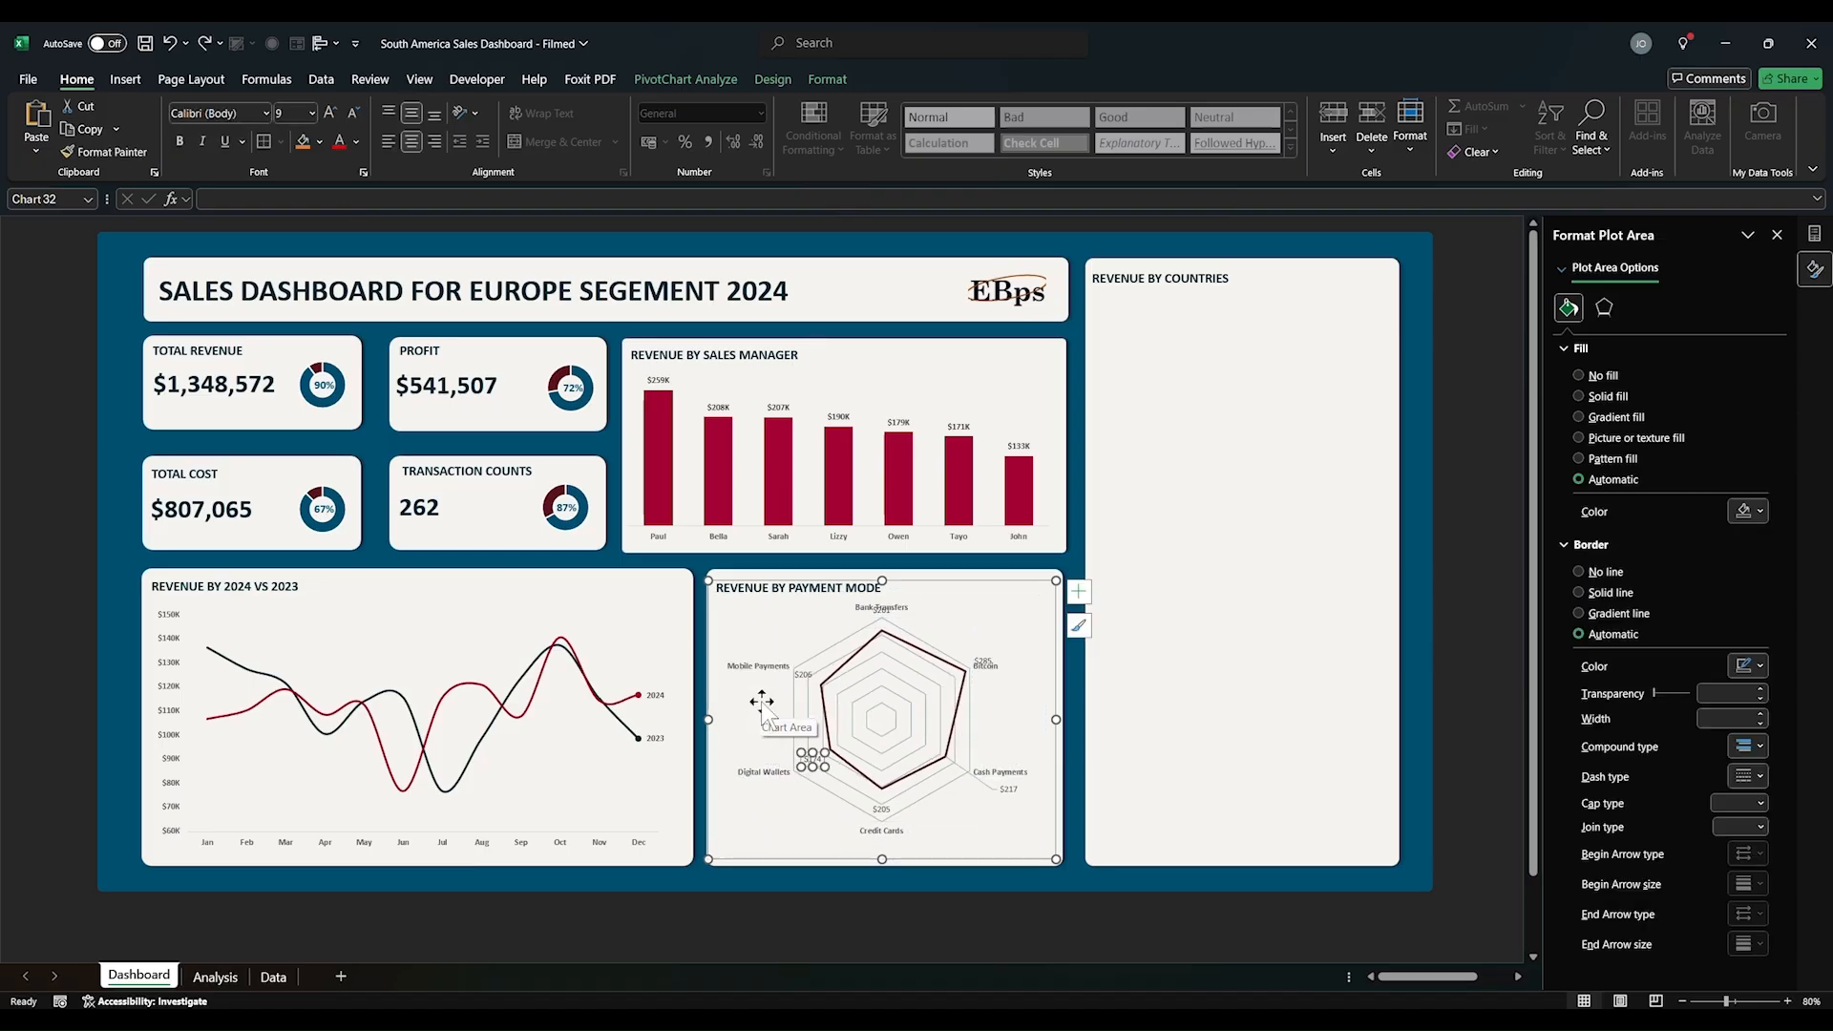
Step: Move the Digital Wallets and Mobile Payments data labels on the radar chart so each sits just below its category name
left_click_drag(807, 771, 760, 801)
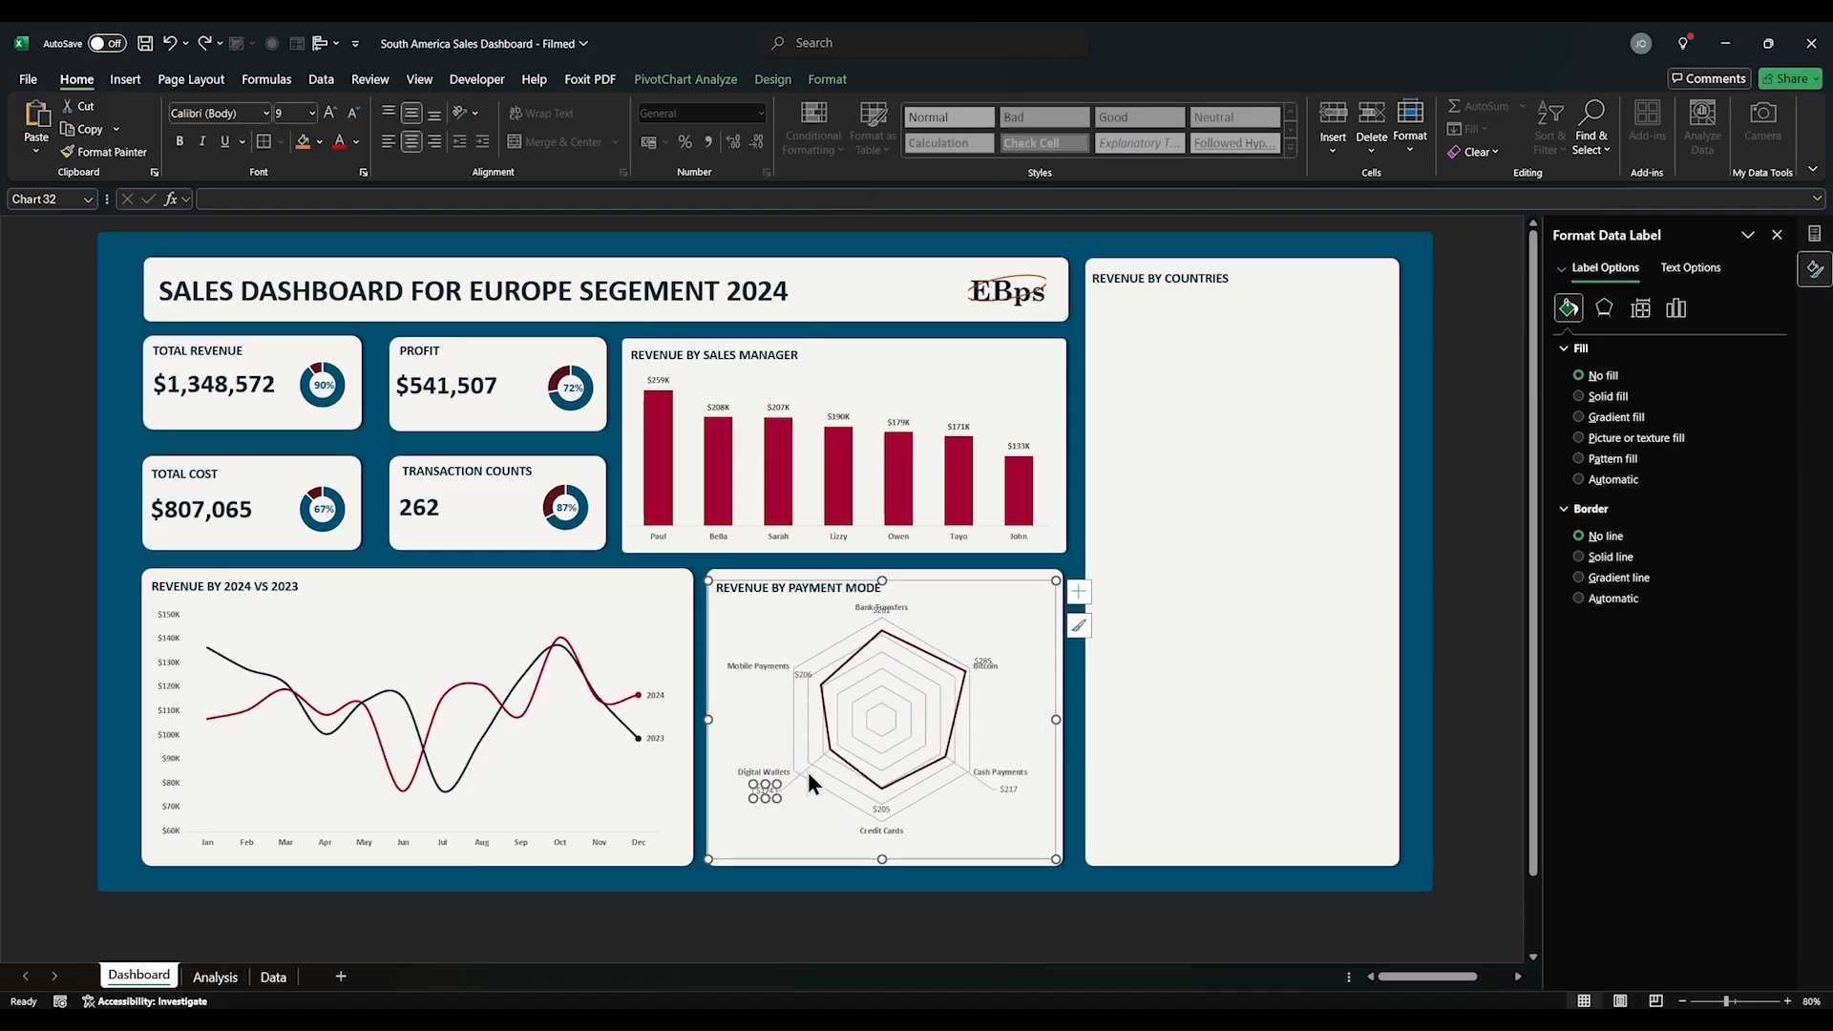
left_click(803, 676)
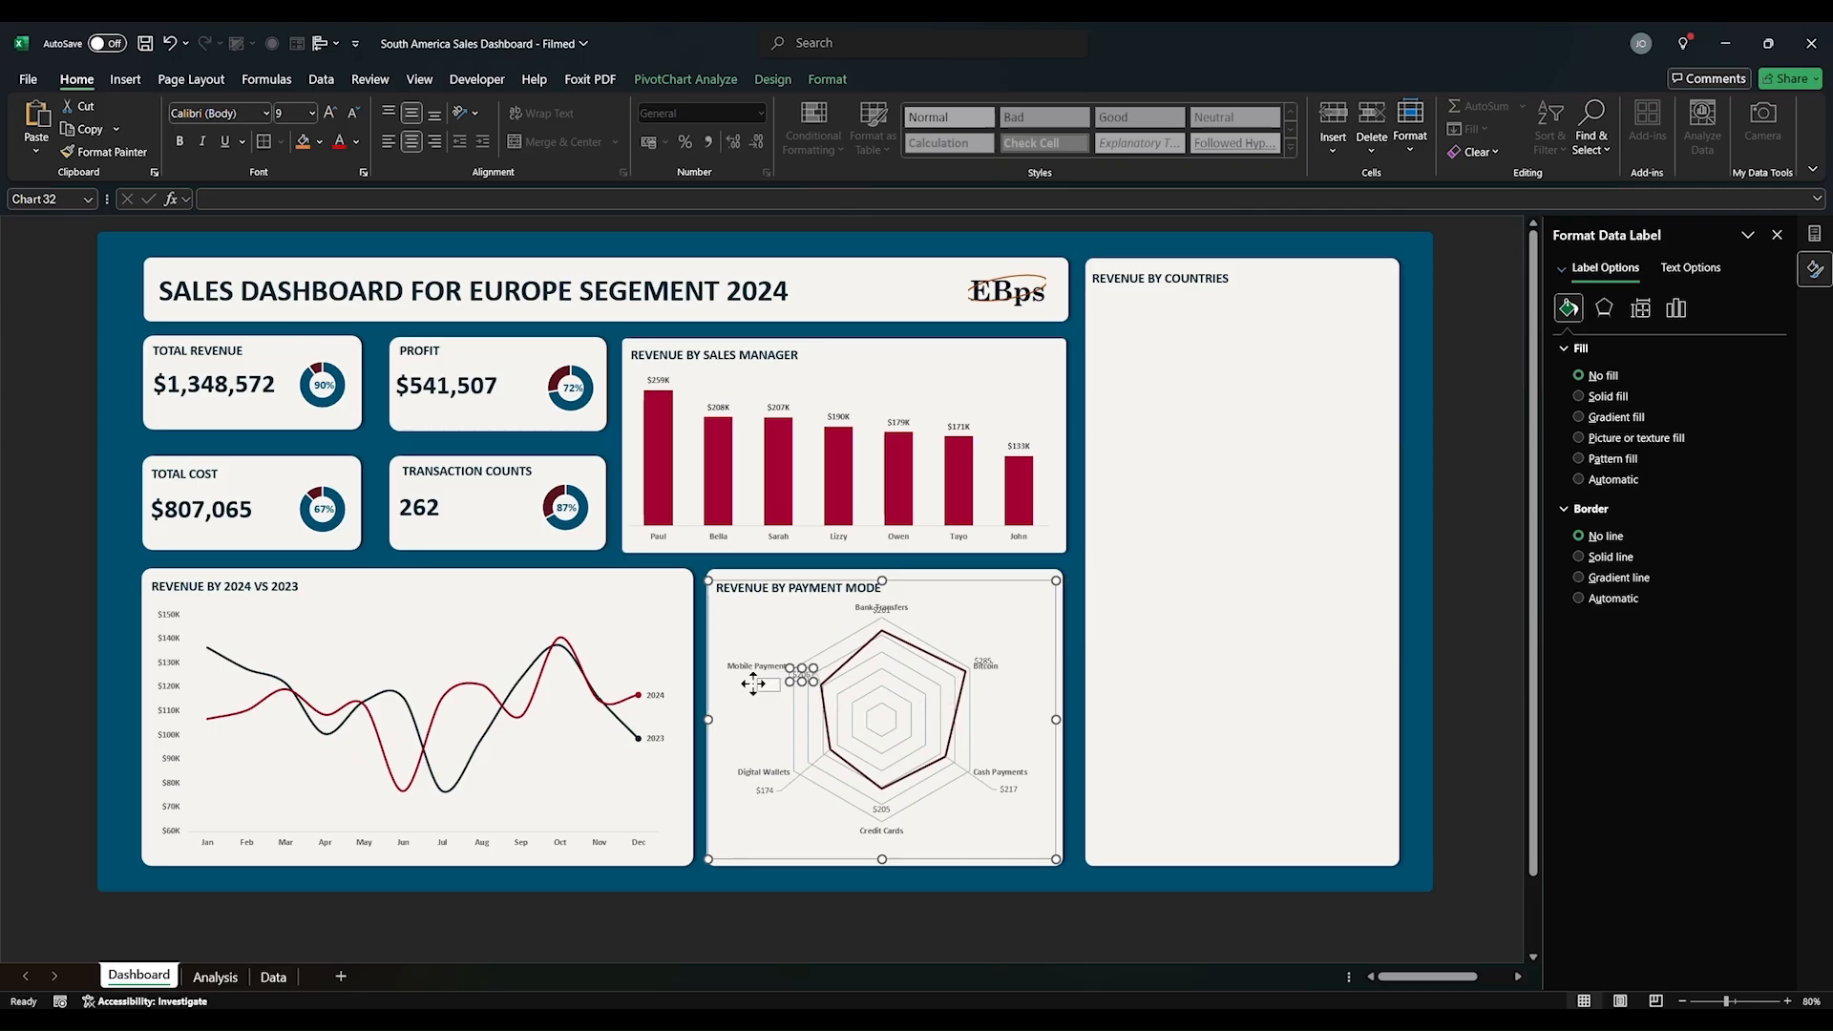
left_click_drag(753, 684, 745, 683)
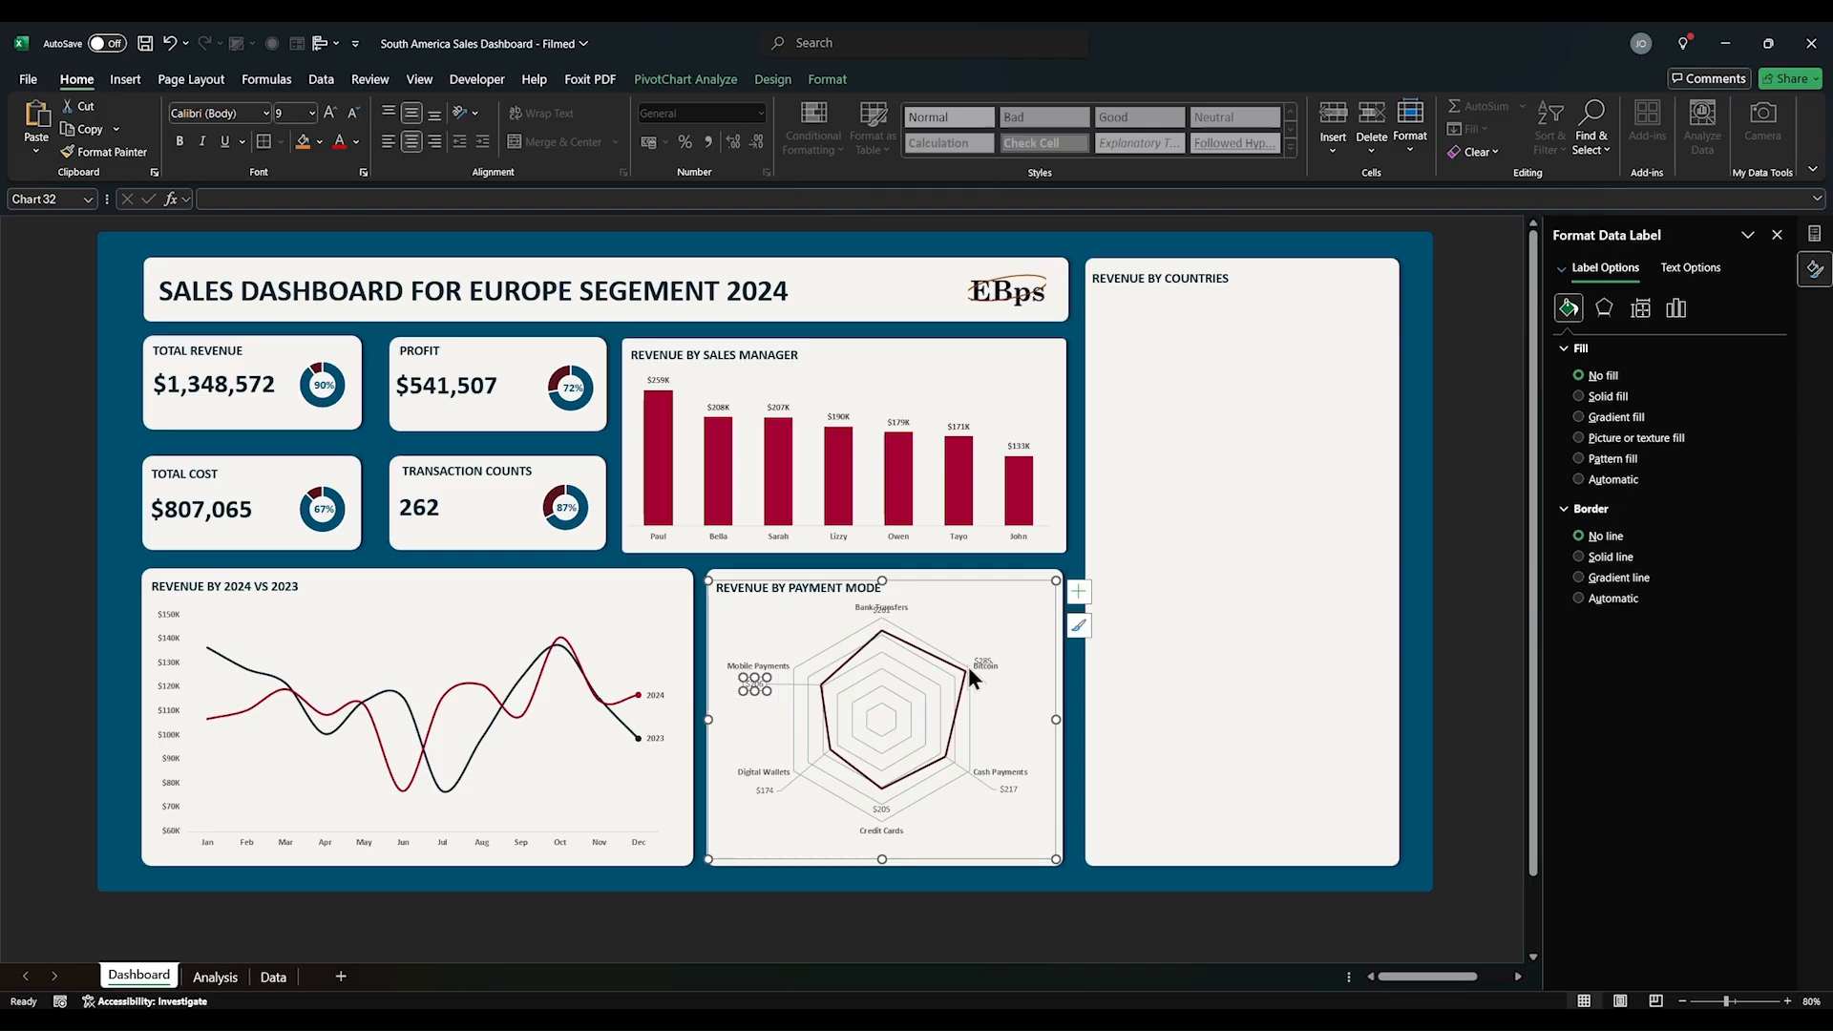
Step: Shrink the radar chart slightly from its lower corner and move the Credit Cards data label below its category name
left_click(891, 811)
left_click_drag(1056, 857, 1047, 840)
left_click(877, 800)
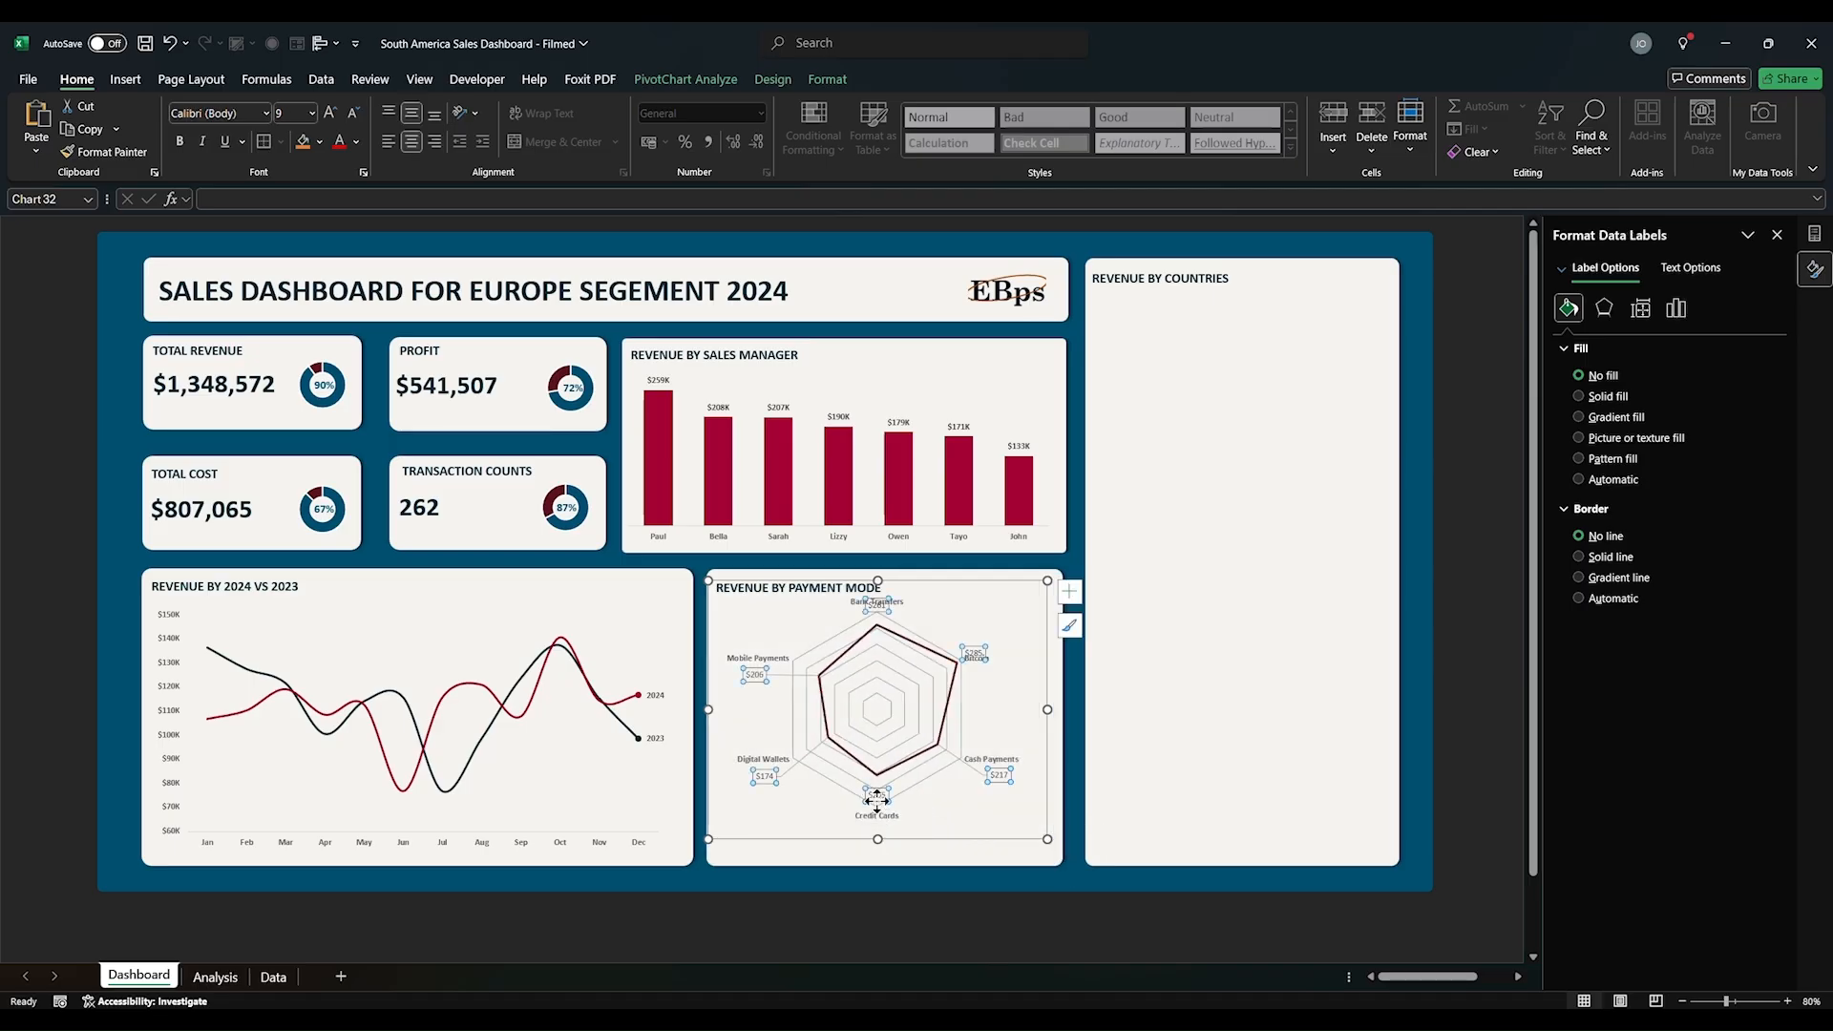
left_click(877, 800)
left_click_drag(877, 800, 878, 831)
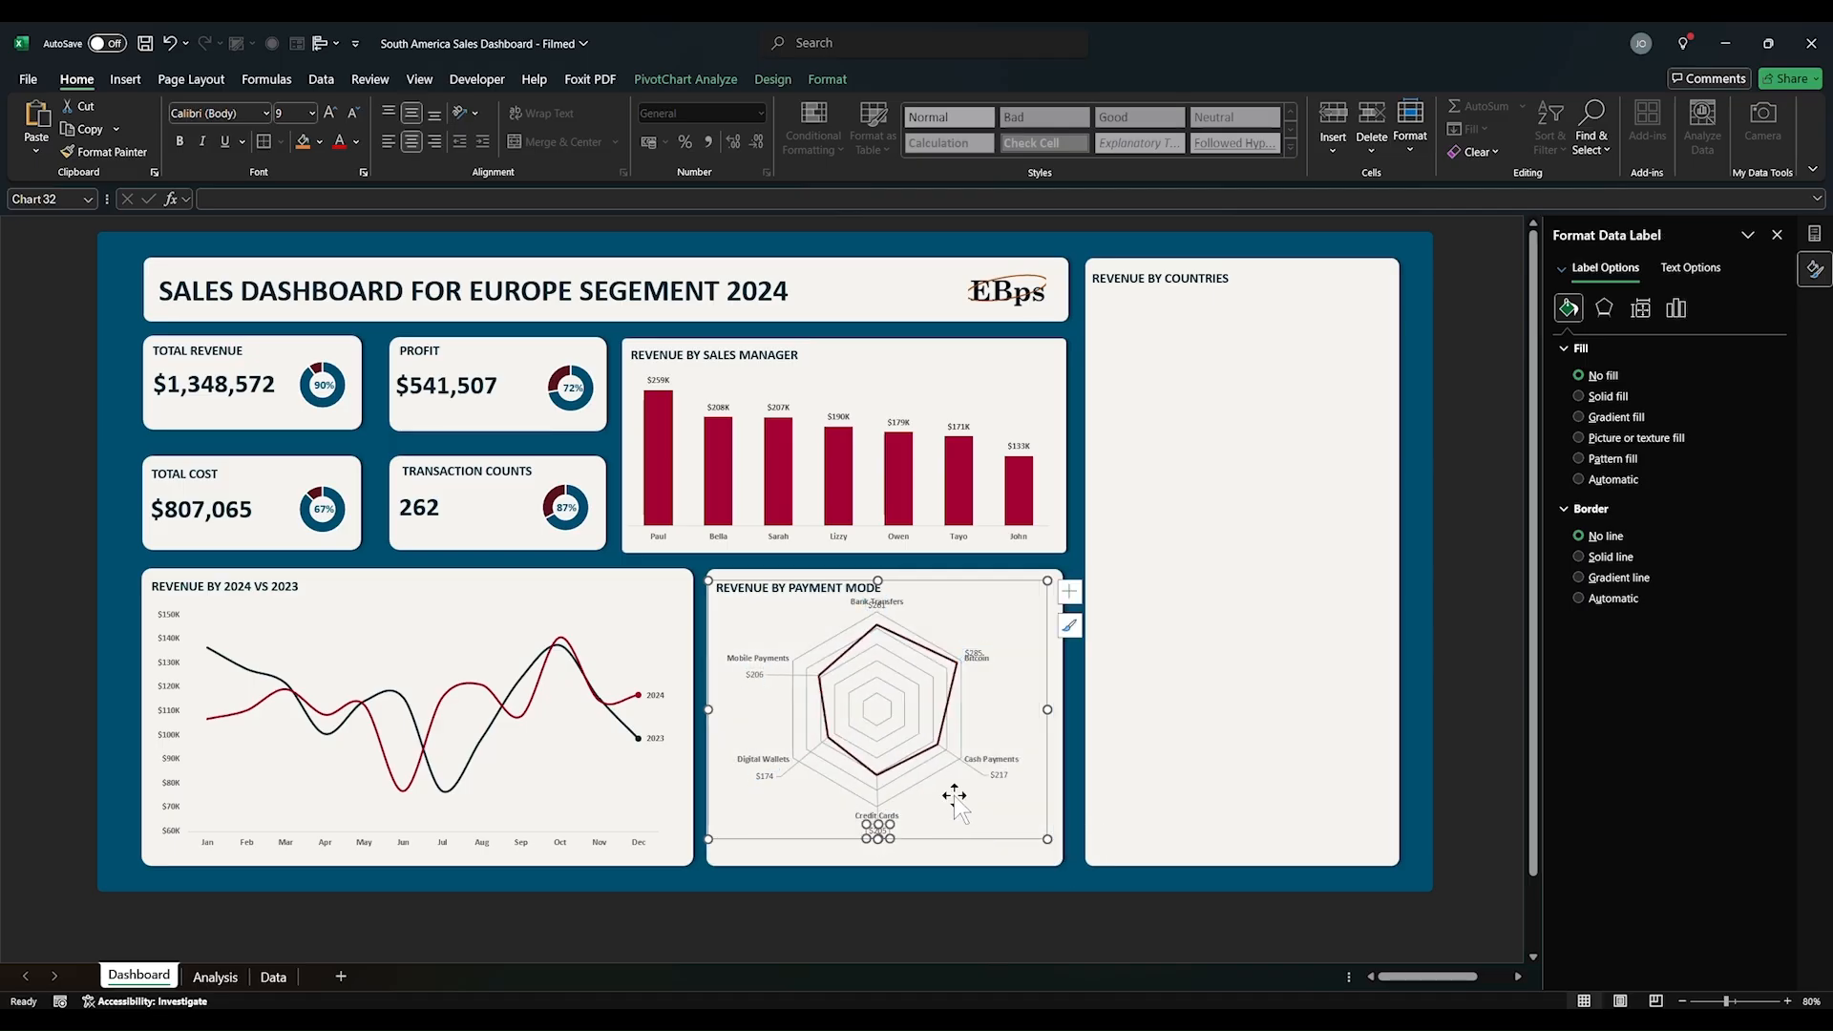
Step: Move the Bitcoin data label on the radar chart so it sits just below its category name
left_click(977, 659)
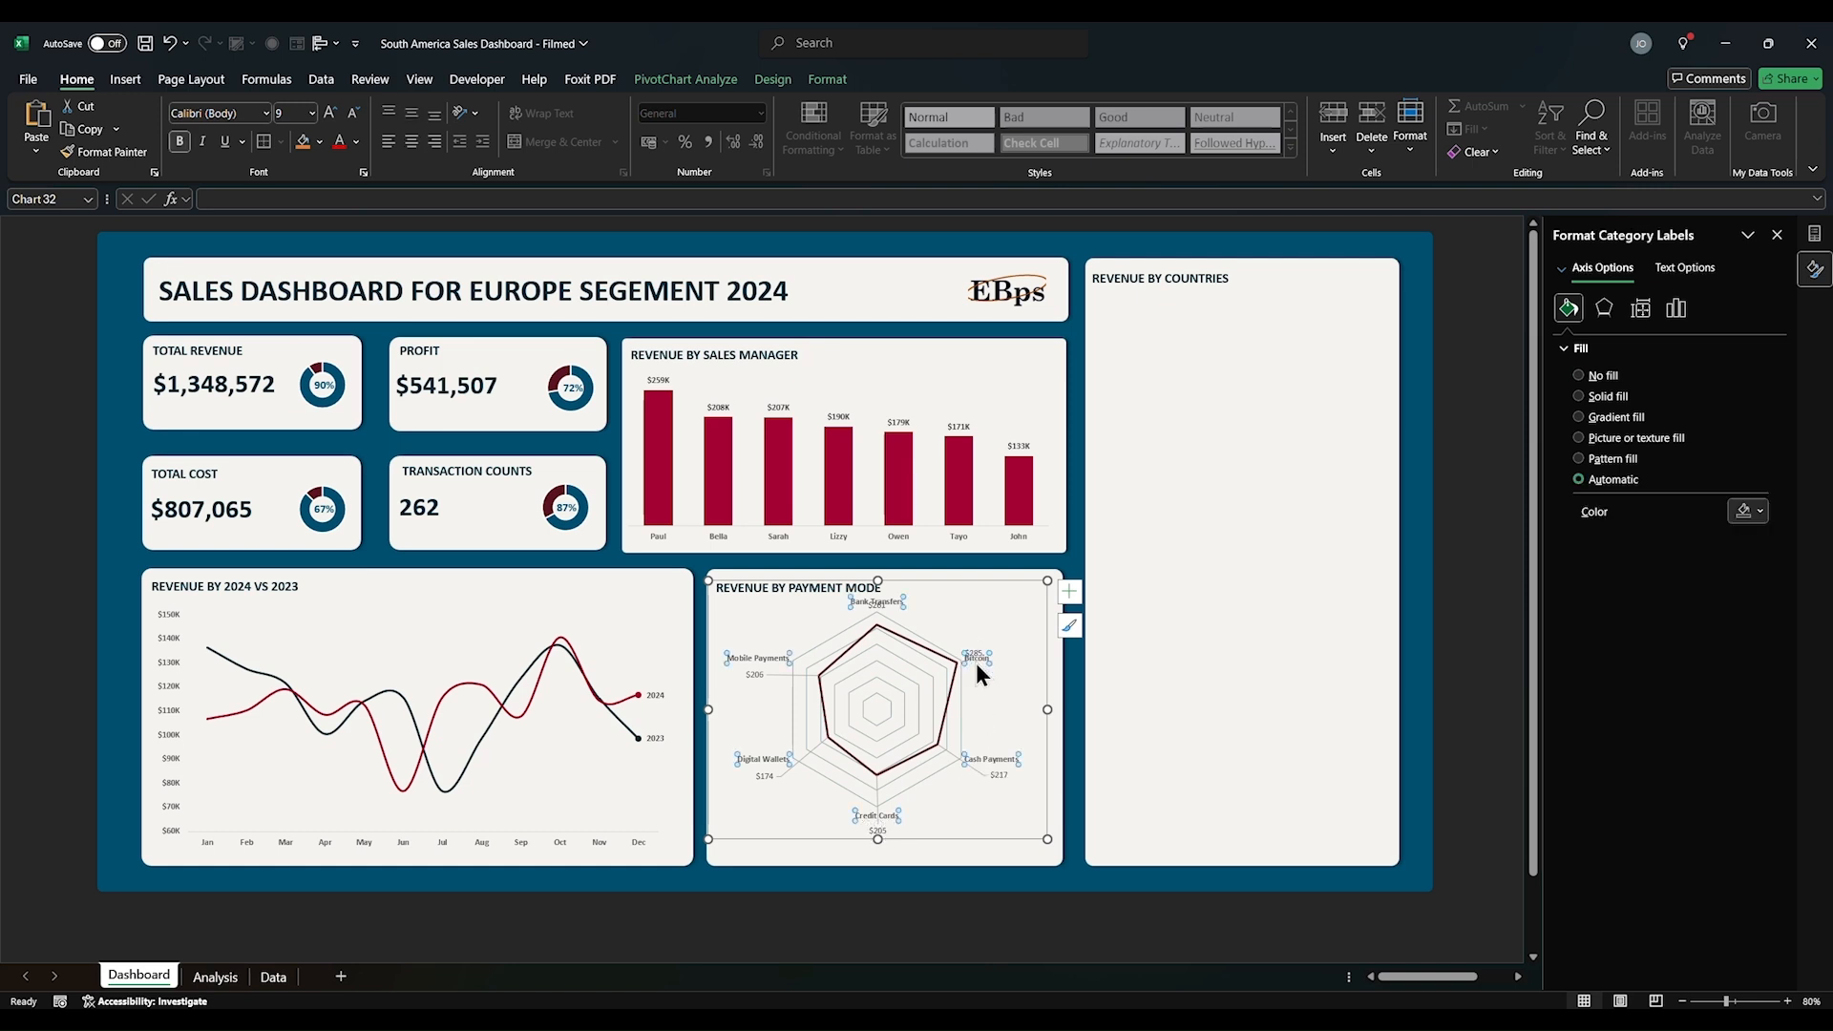
left_click(975, 654)
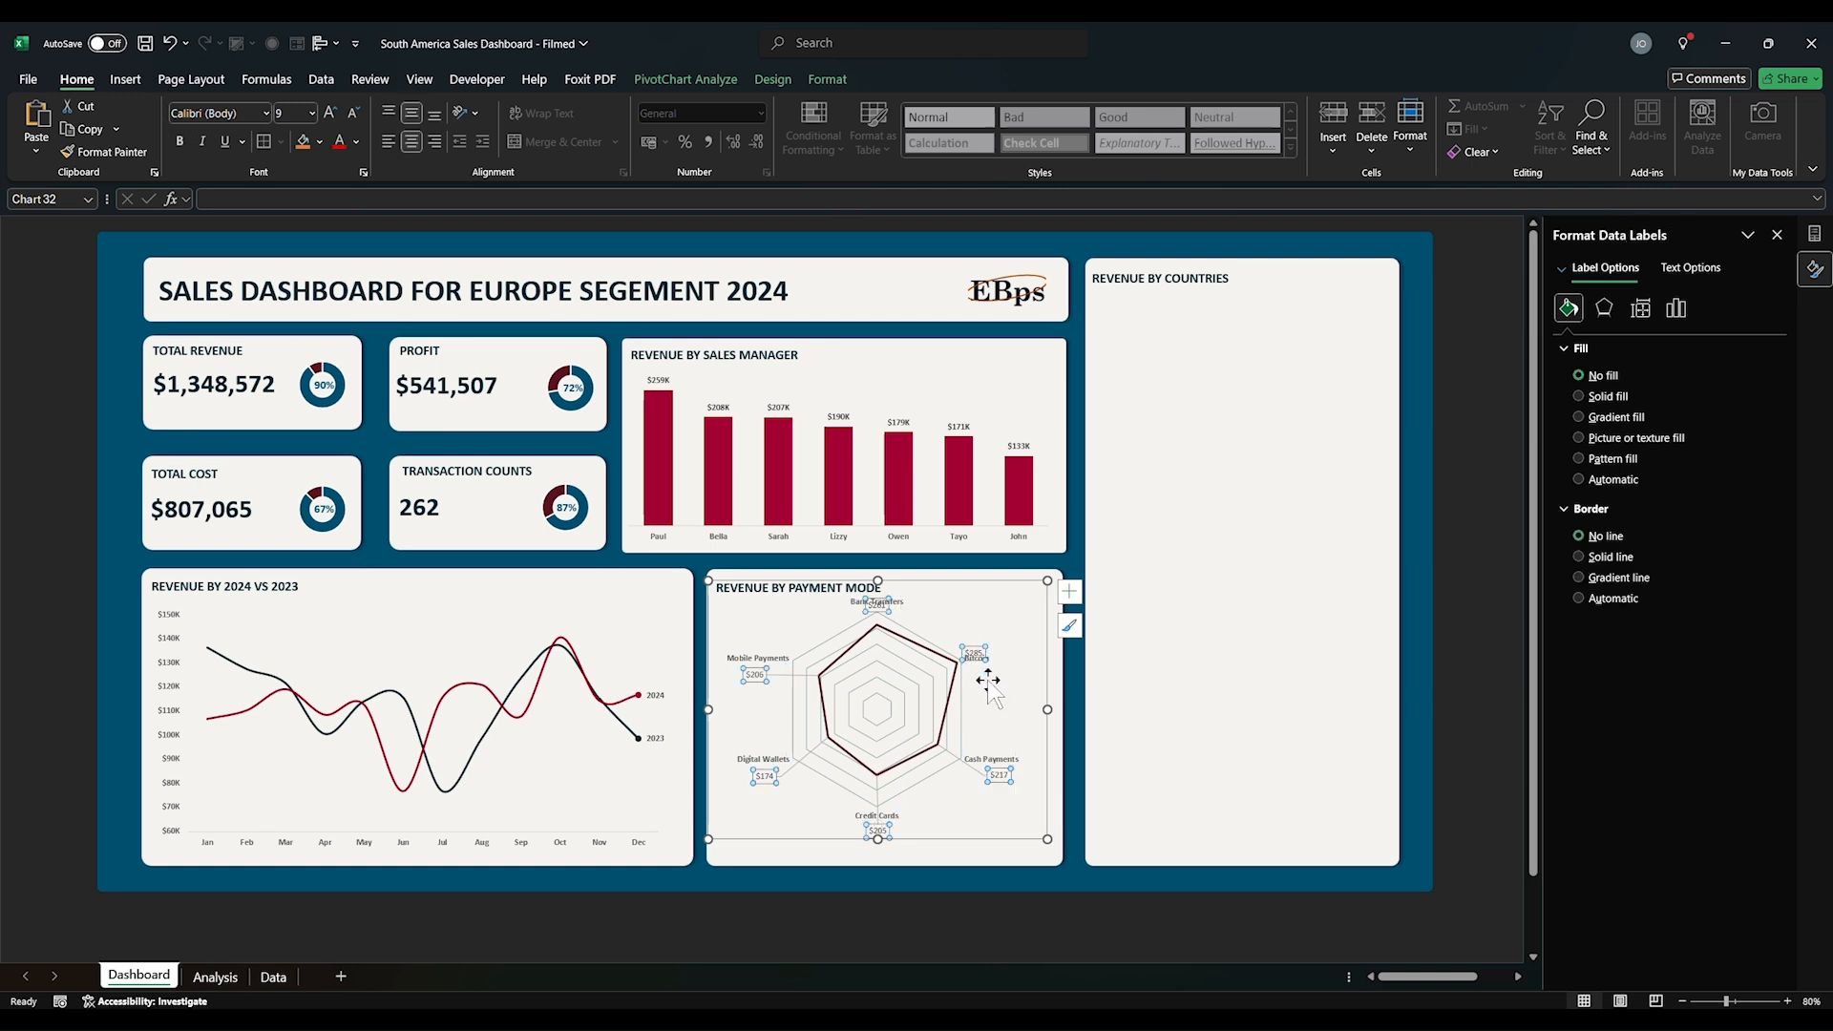
left_click(975, 649)
left_click_drag(975, 649, 967, 678)
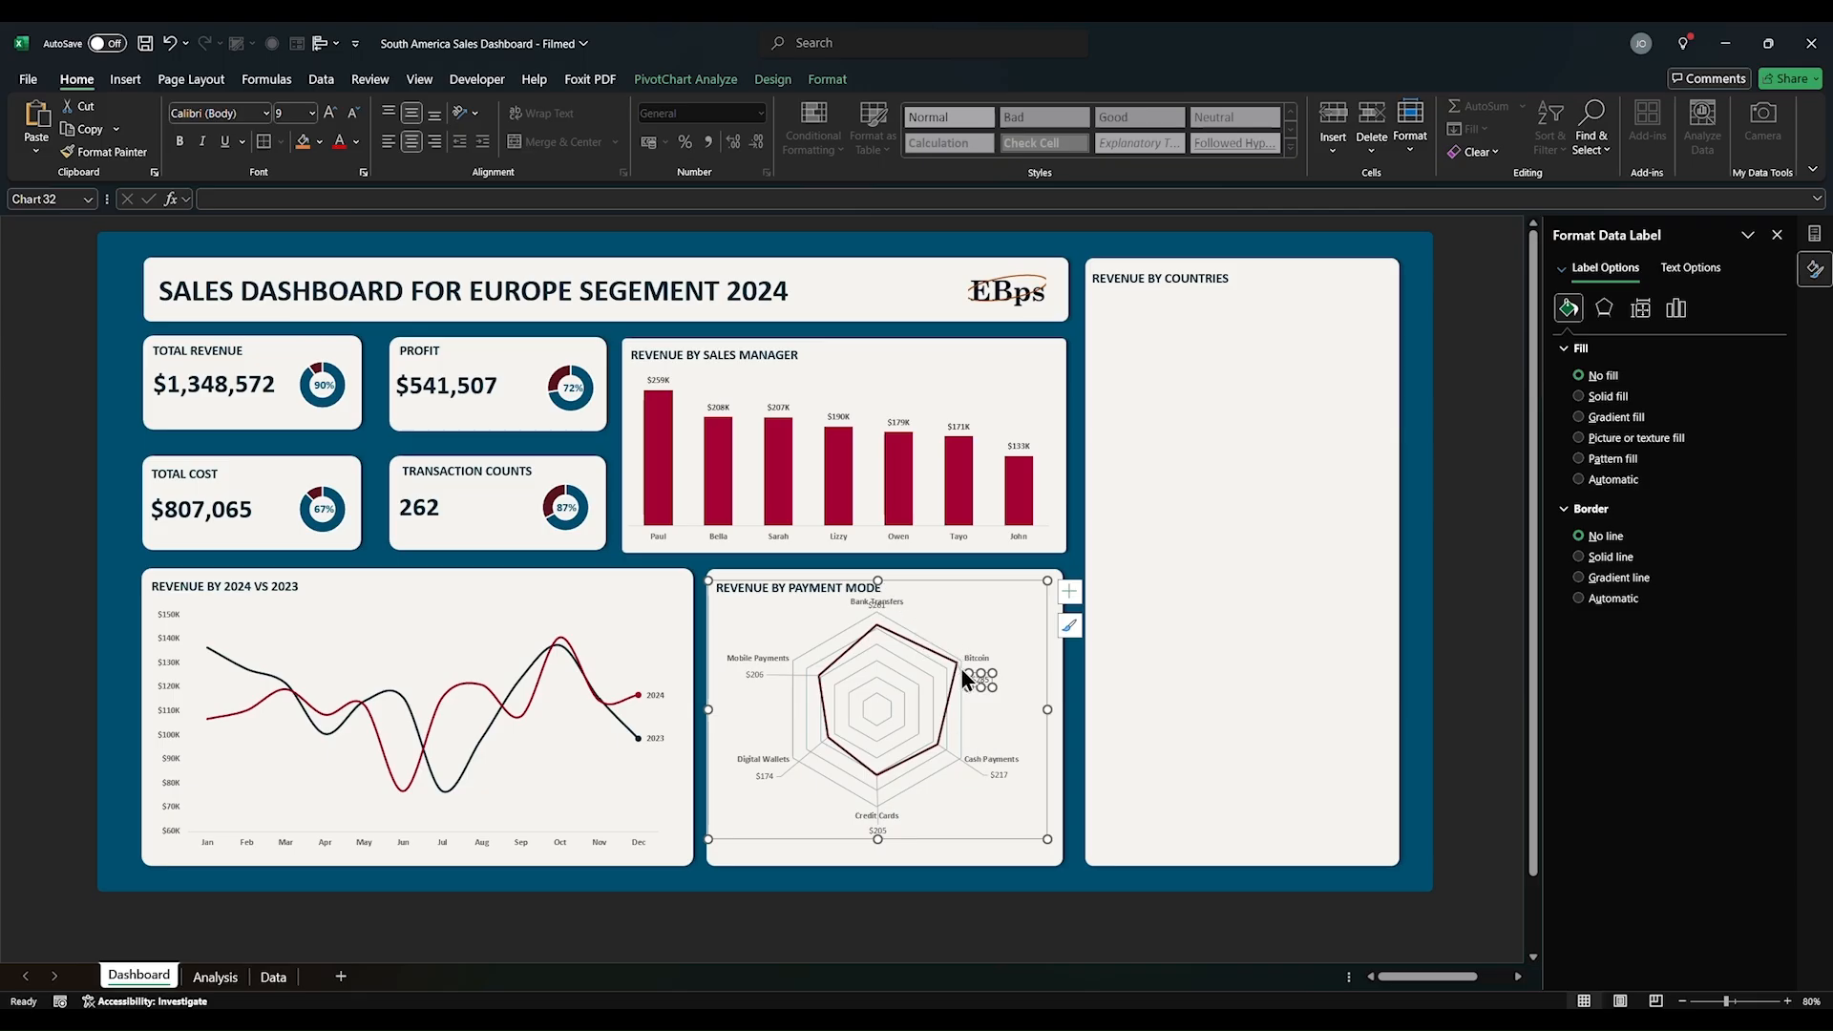
Step: Place the Bank Transfers data label below the end of its category name and shift the radar chart slightly down in its card
left_click(983, 709)
left_click(982, 680)
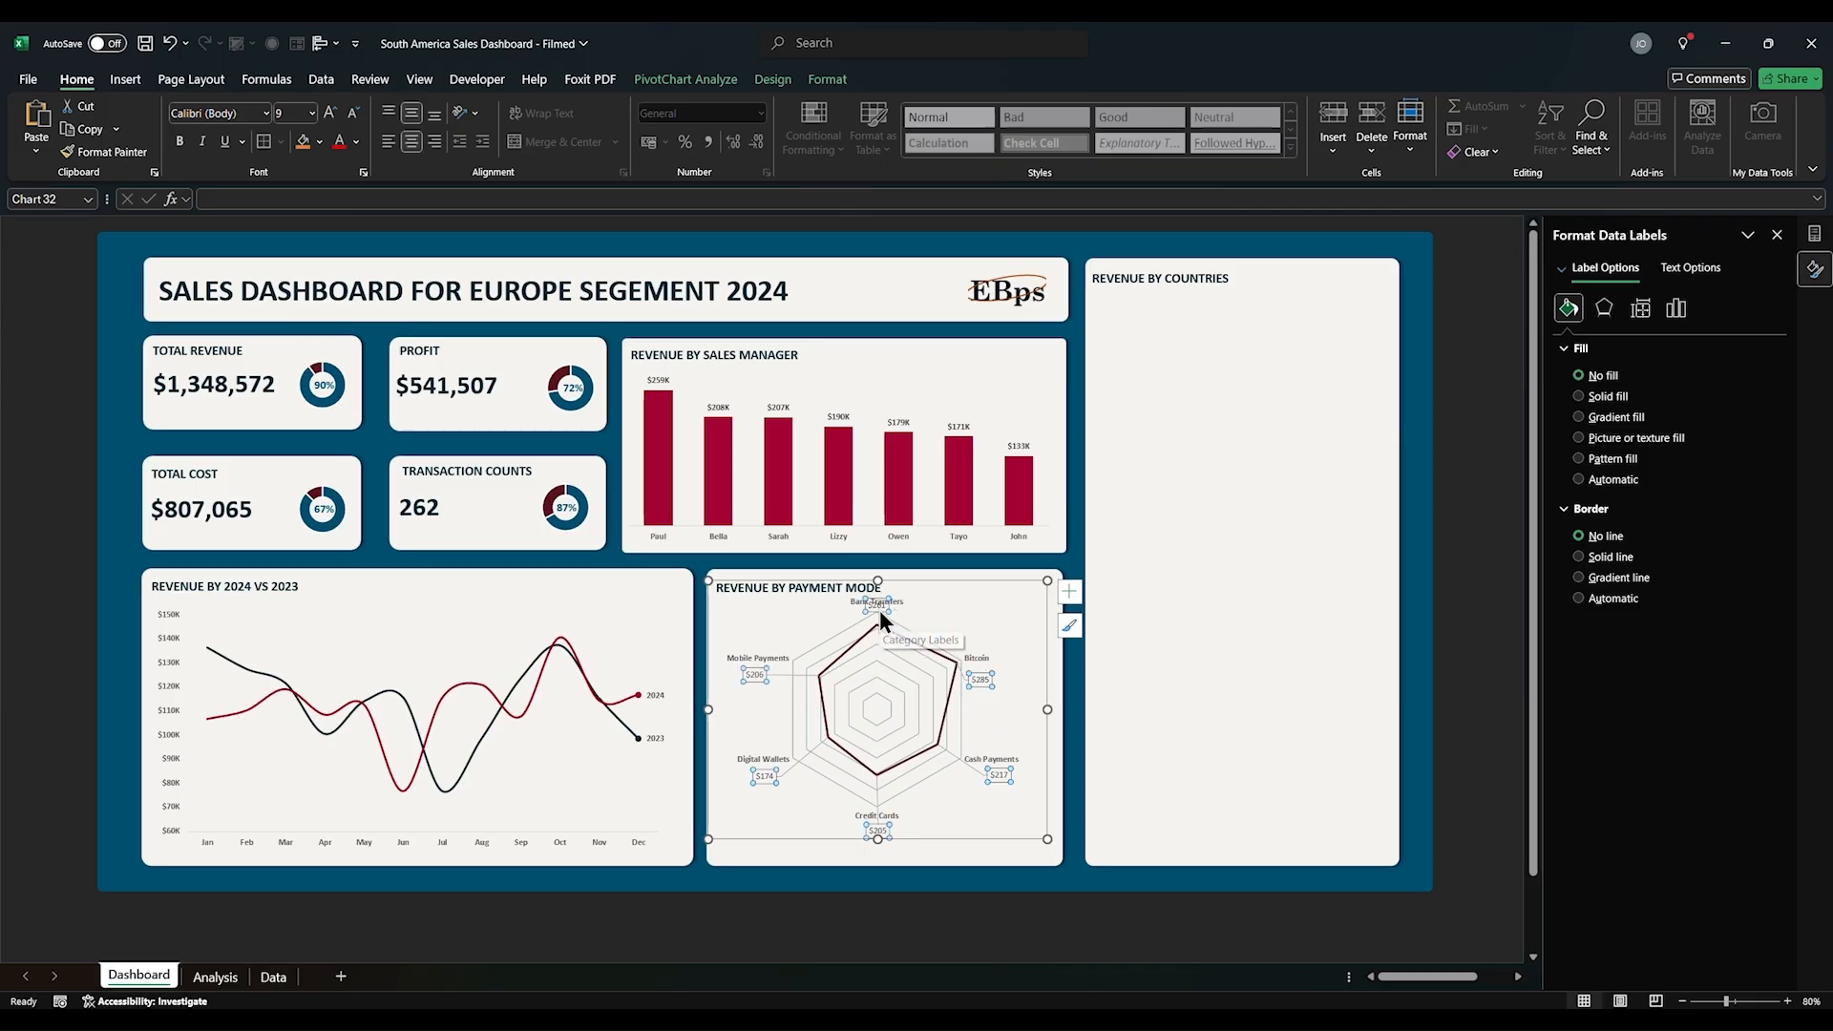
left_click_drag(878, 613, 907, 616)
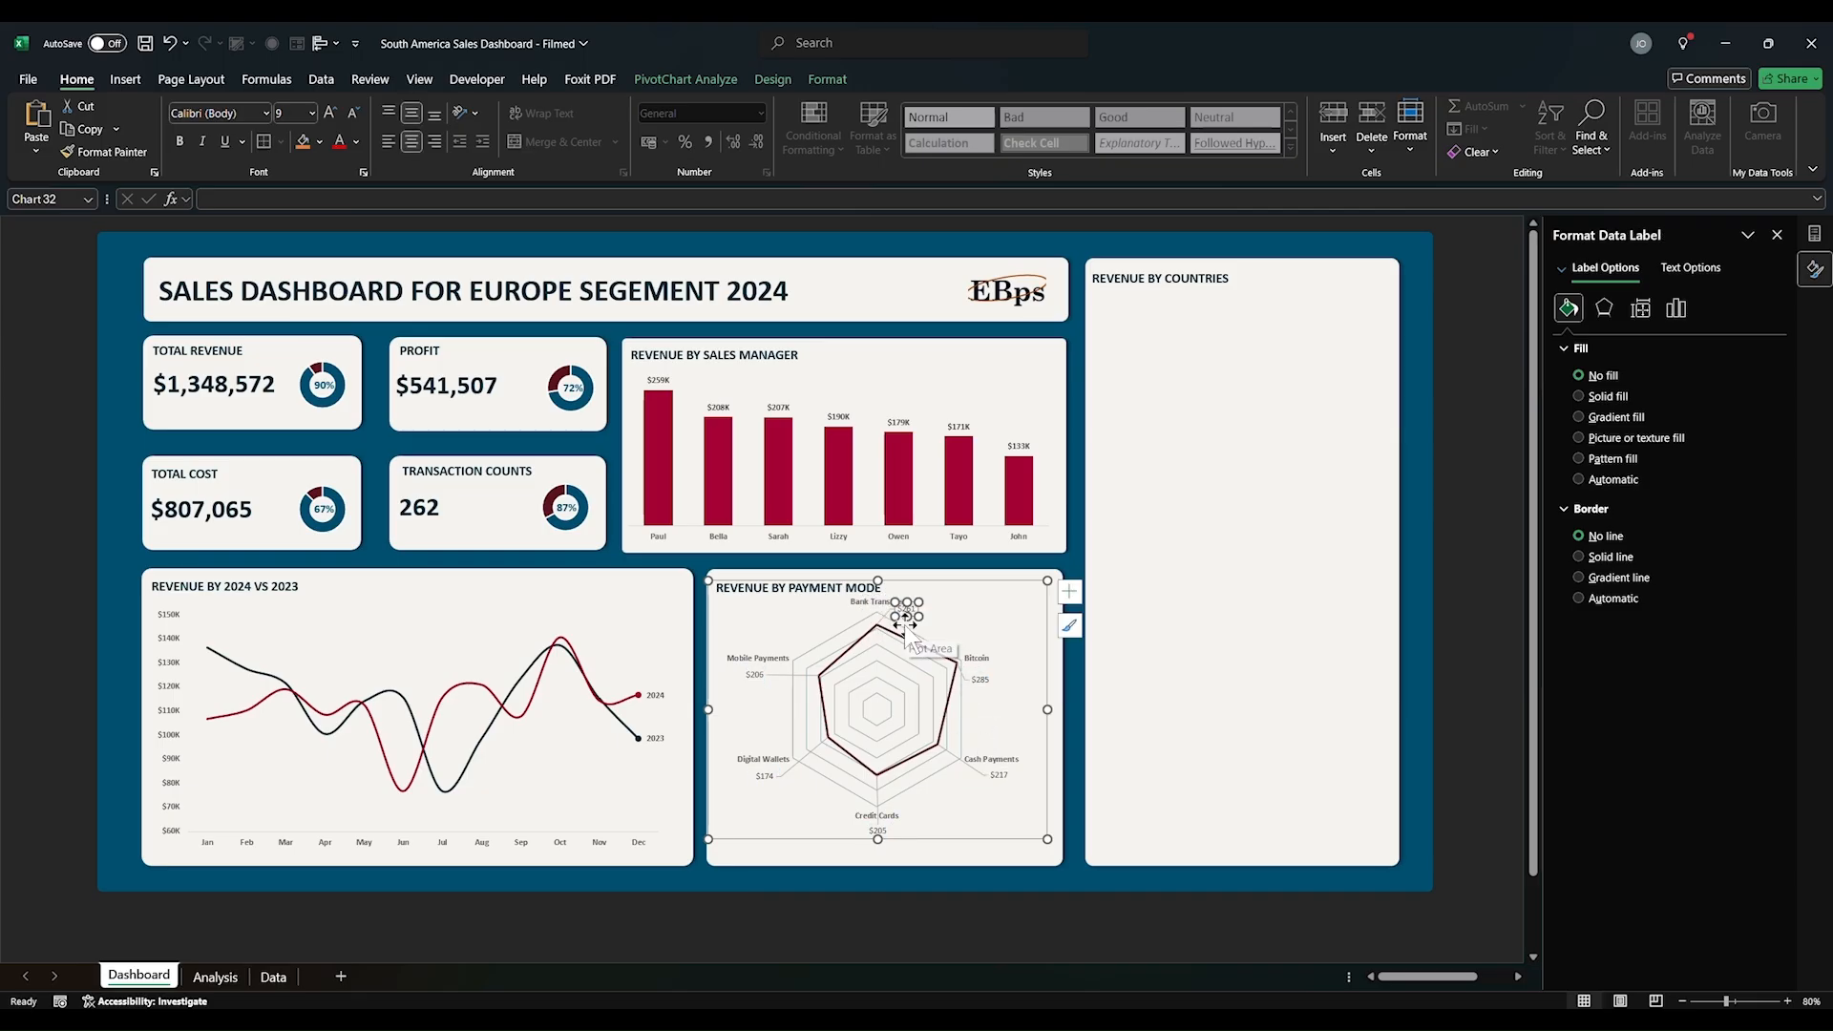
left_click(984, 617)
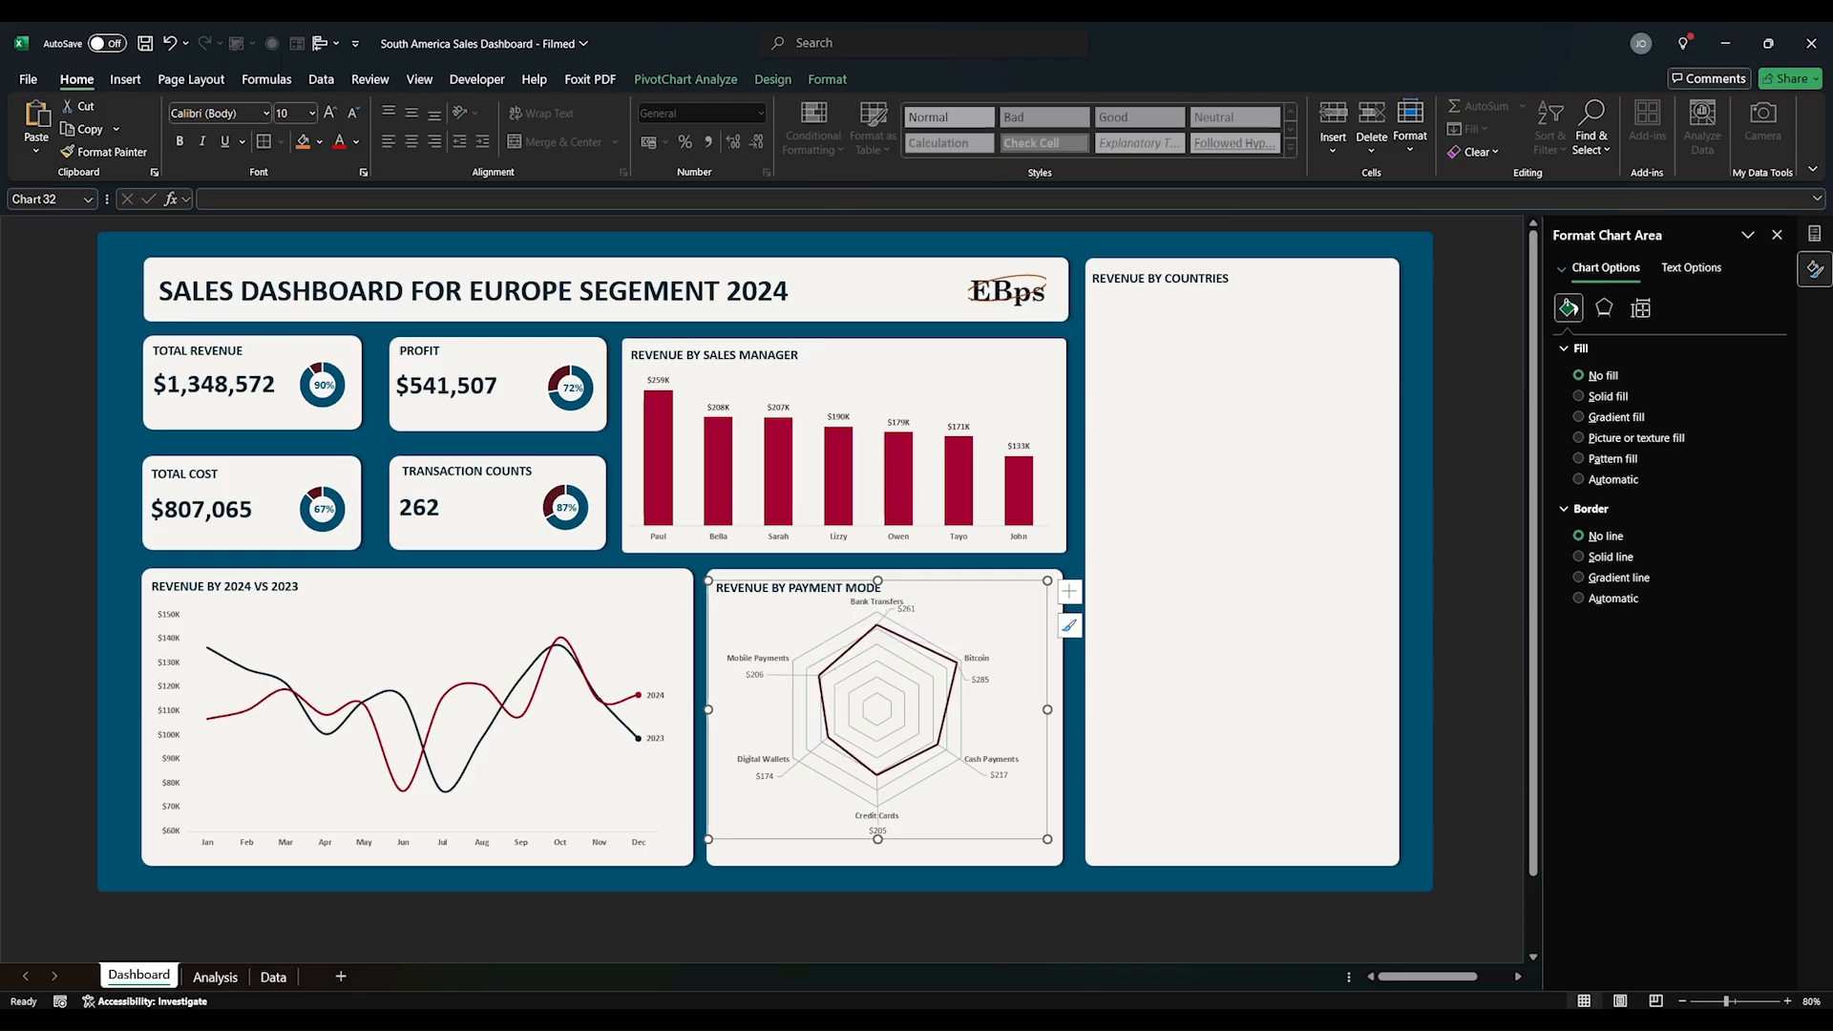
left_click_drag(958, 817, 964, 831)
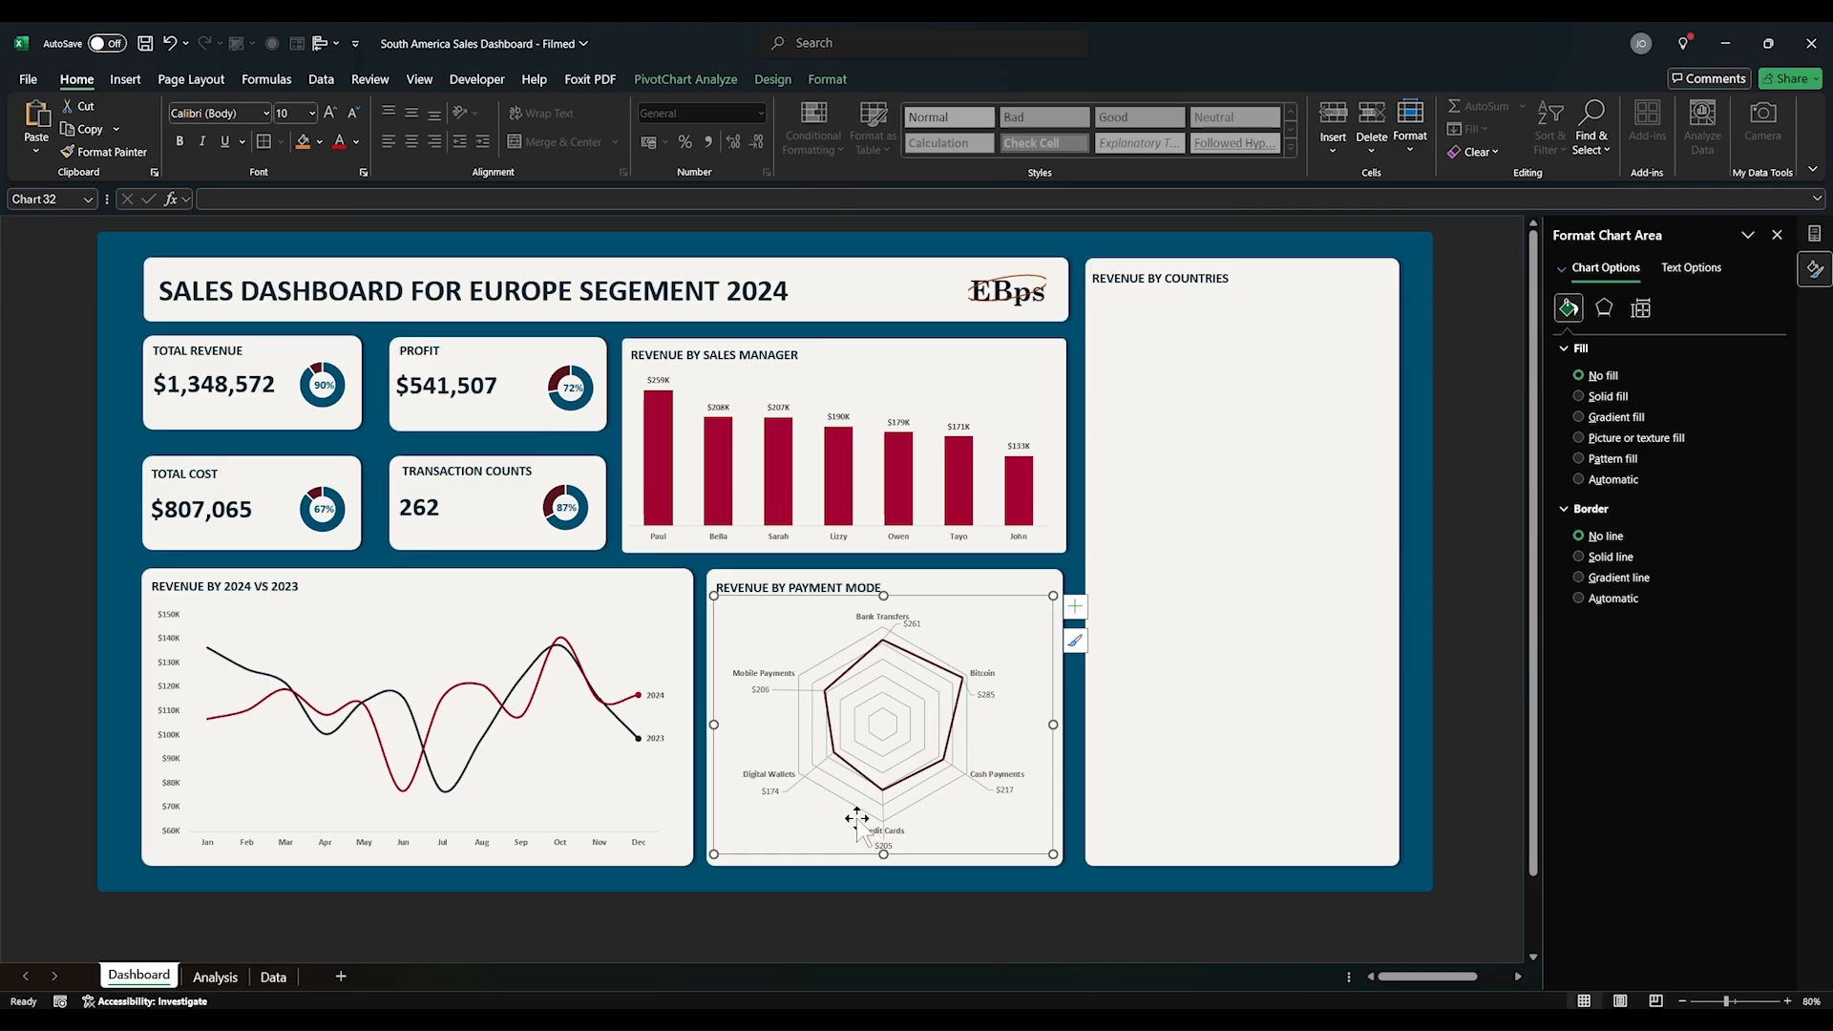
left_click(769, 791)
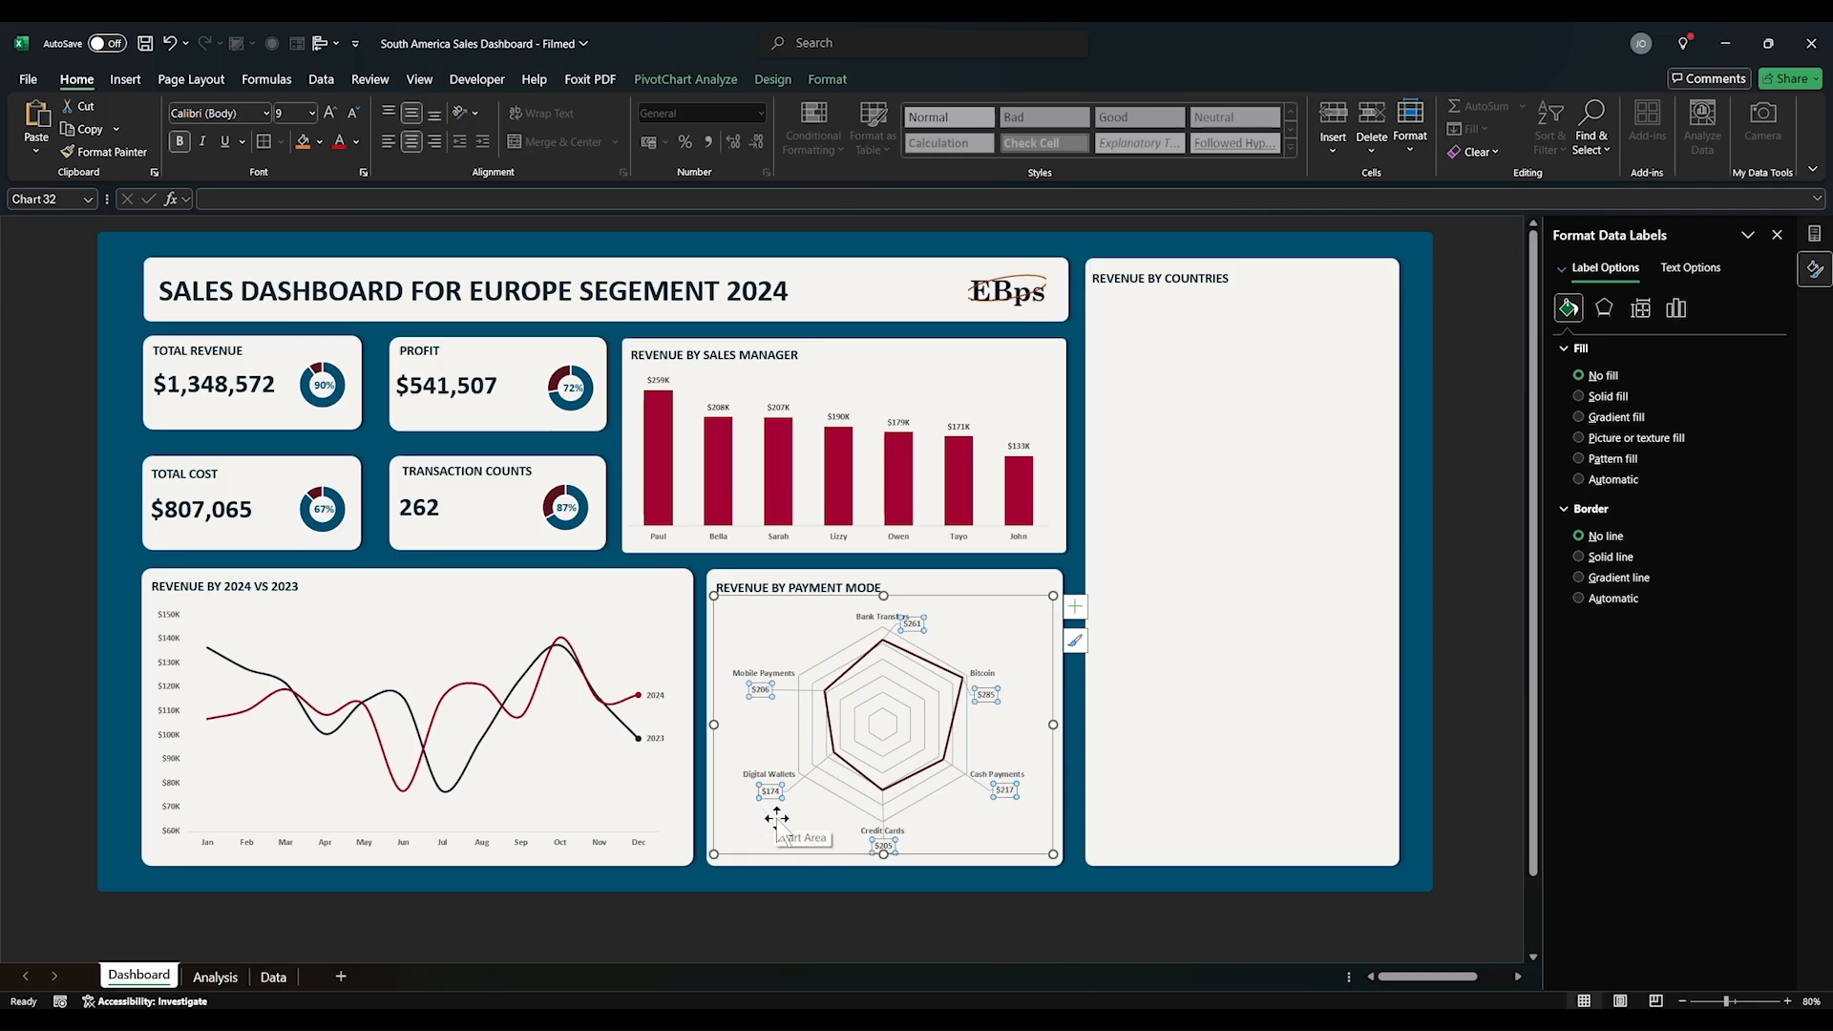
left_click(763, 775)
left_click(770, 813)
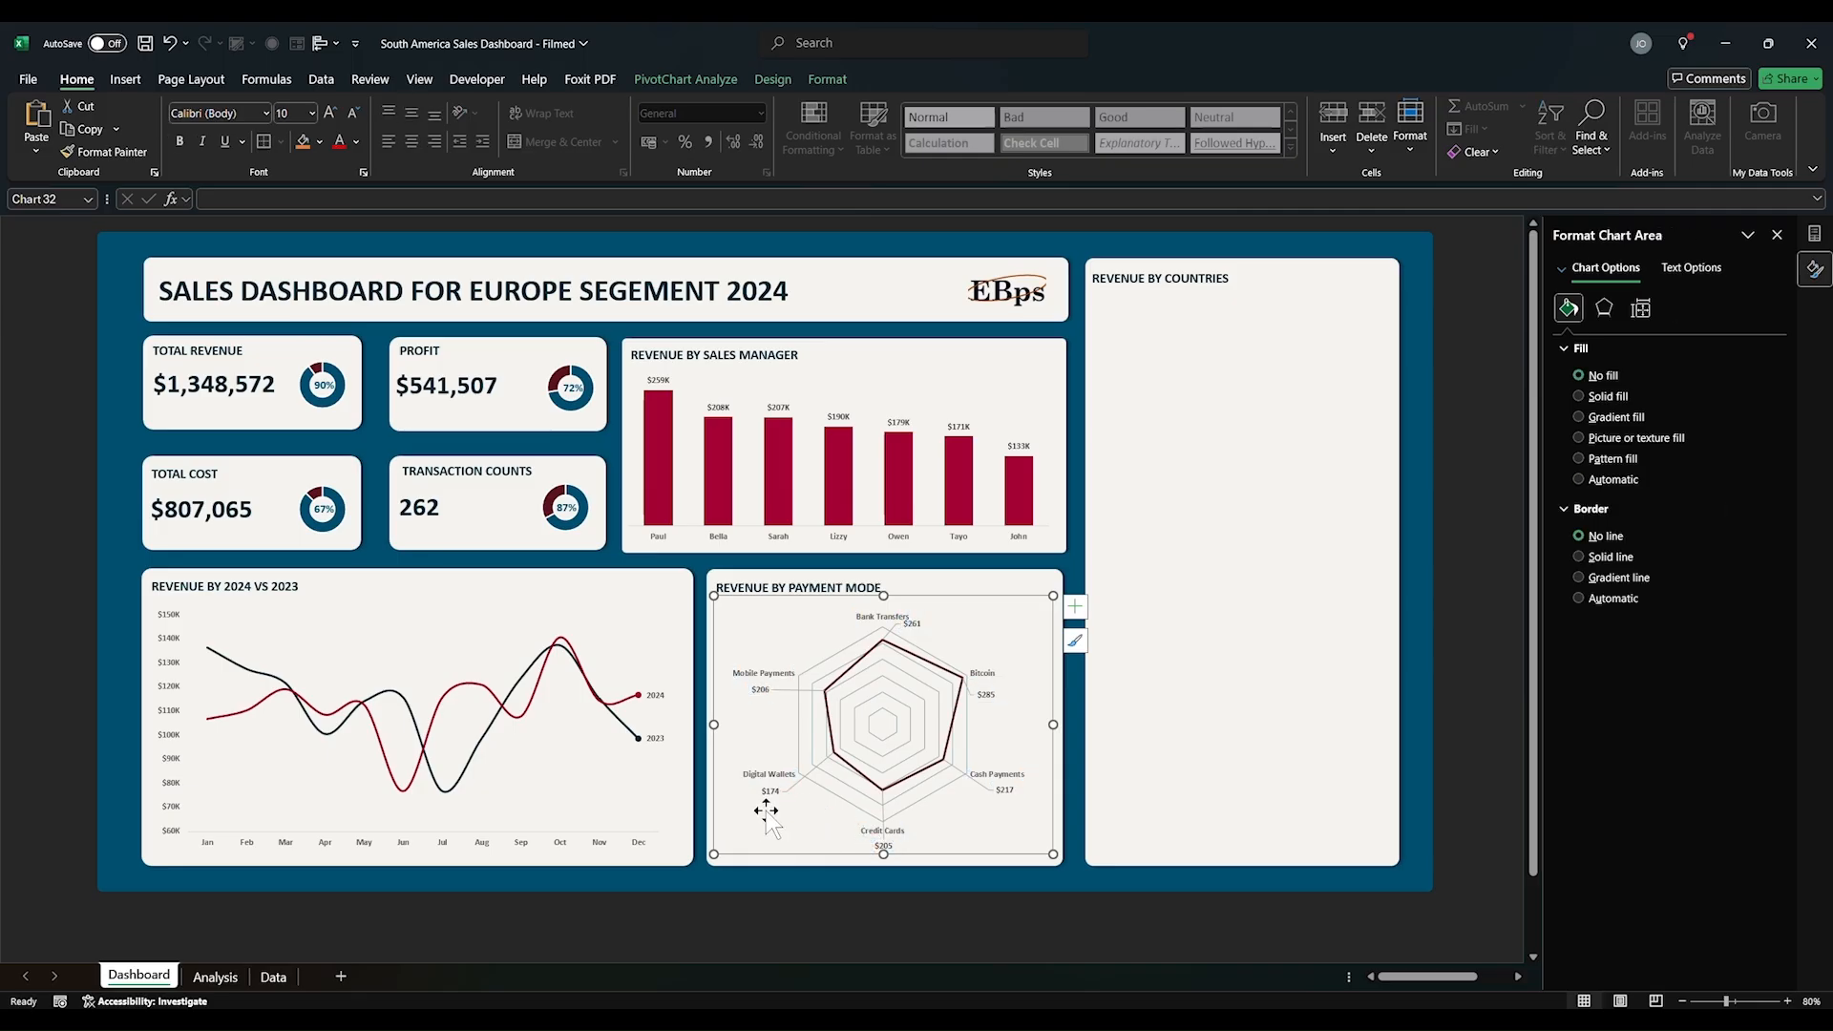
left_click(792, 902)
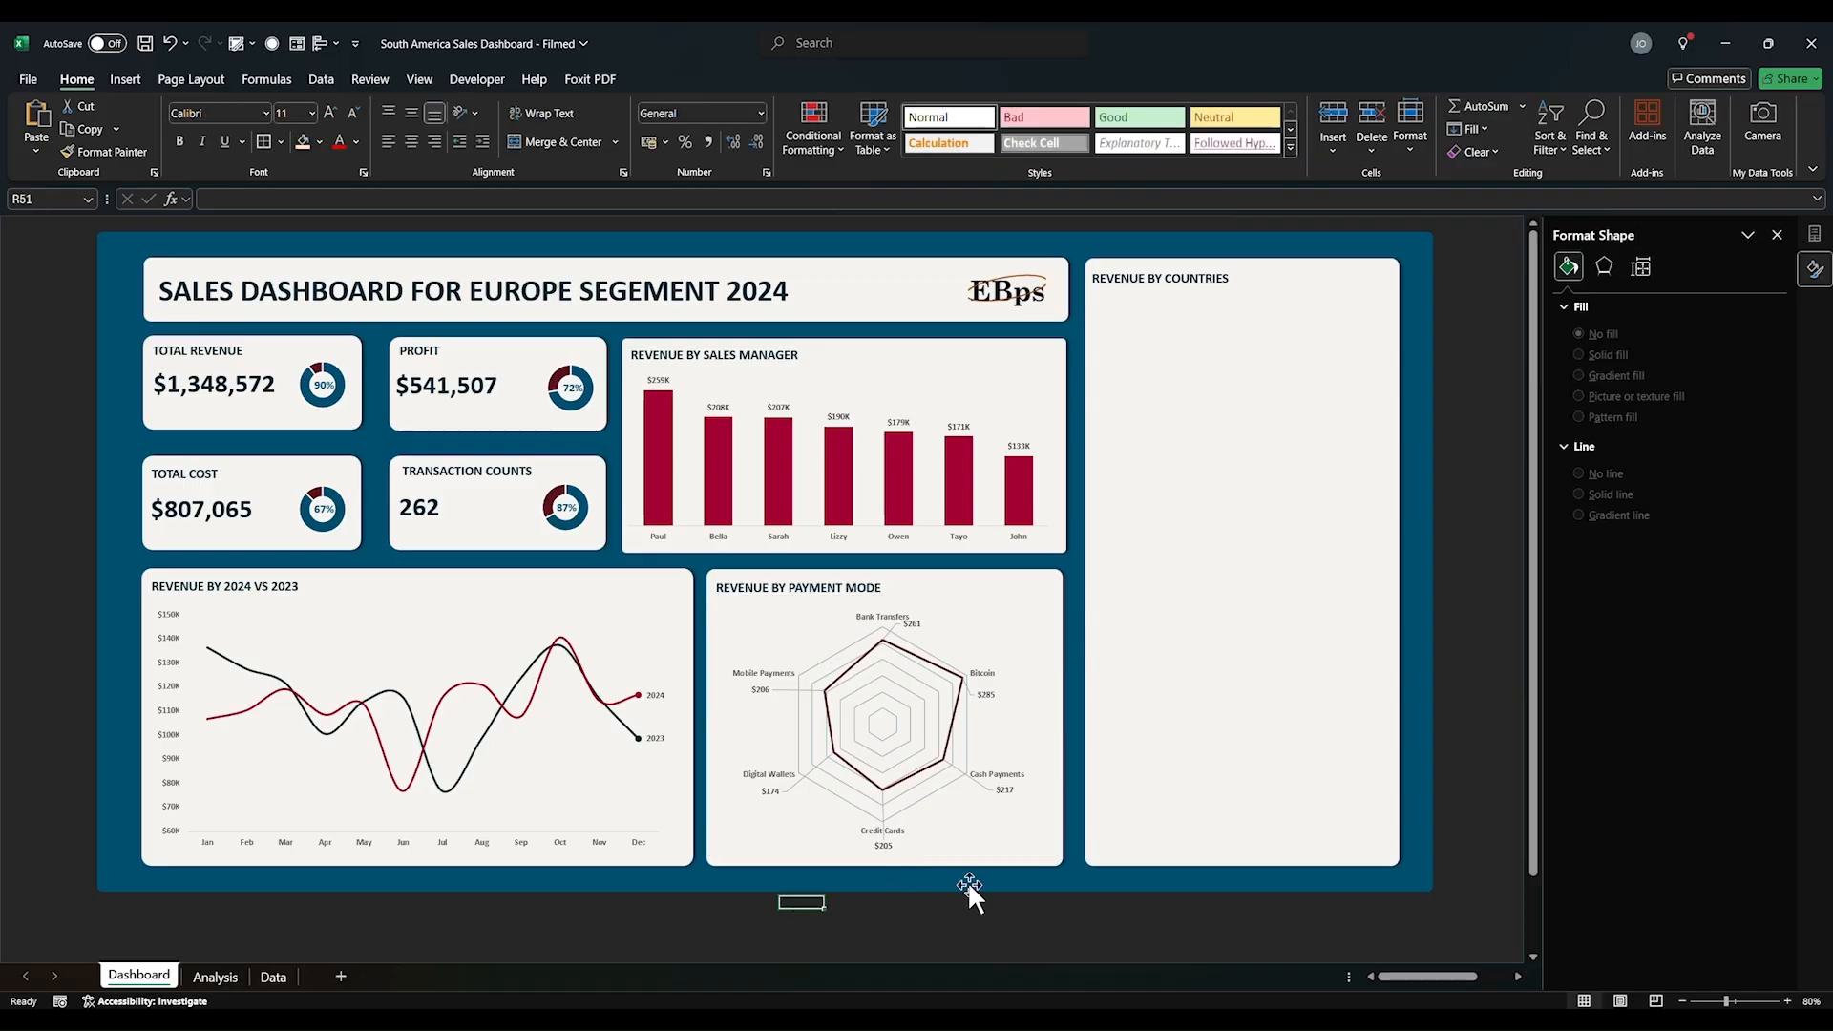
left_click(946, 833)
left_click(902, 919)
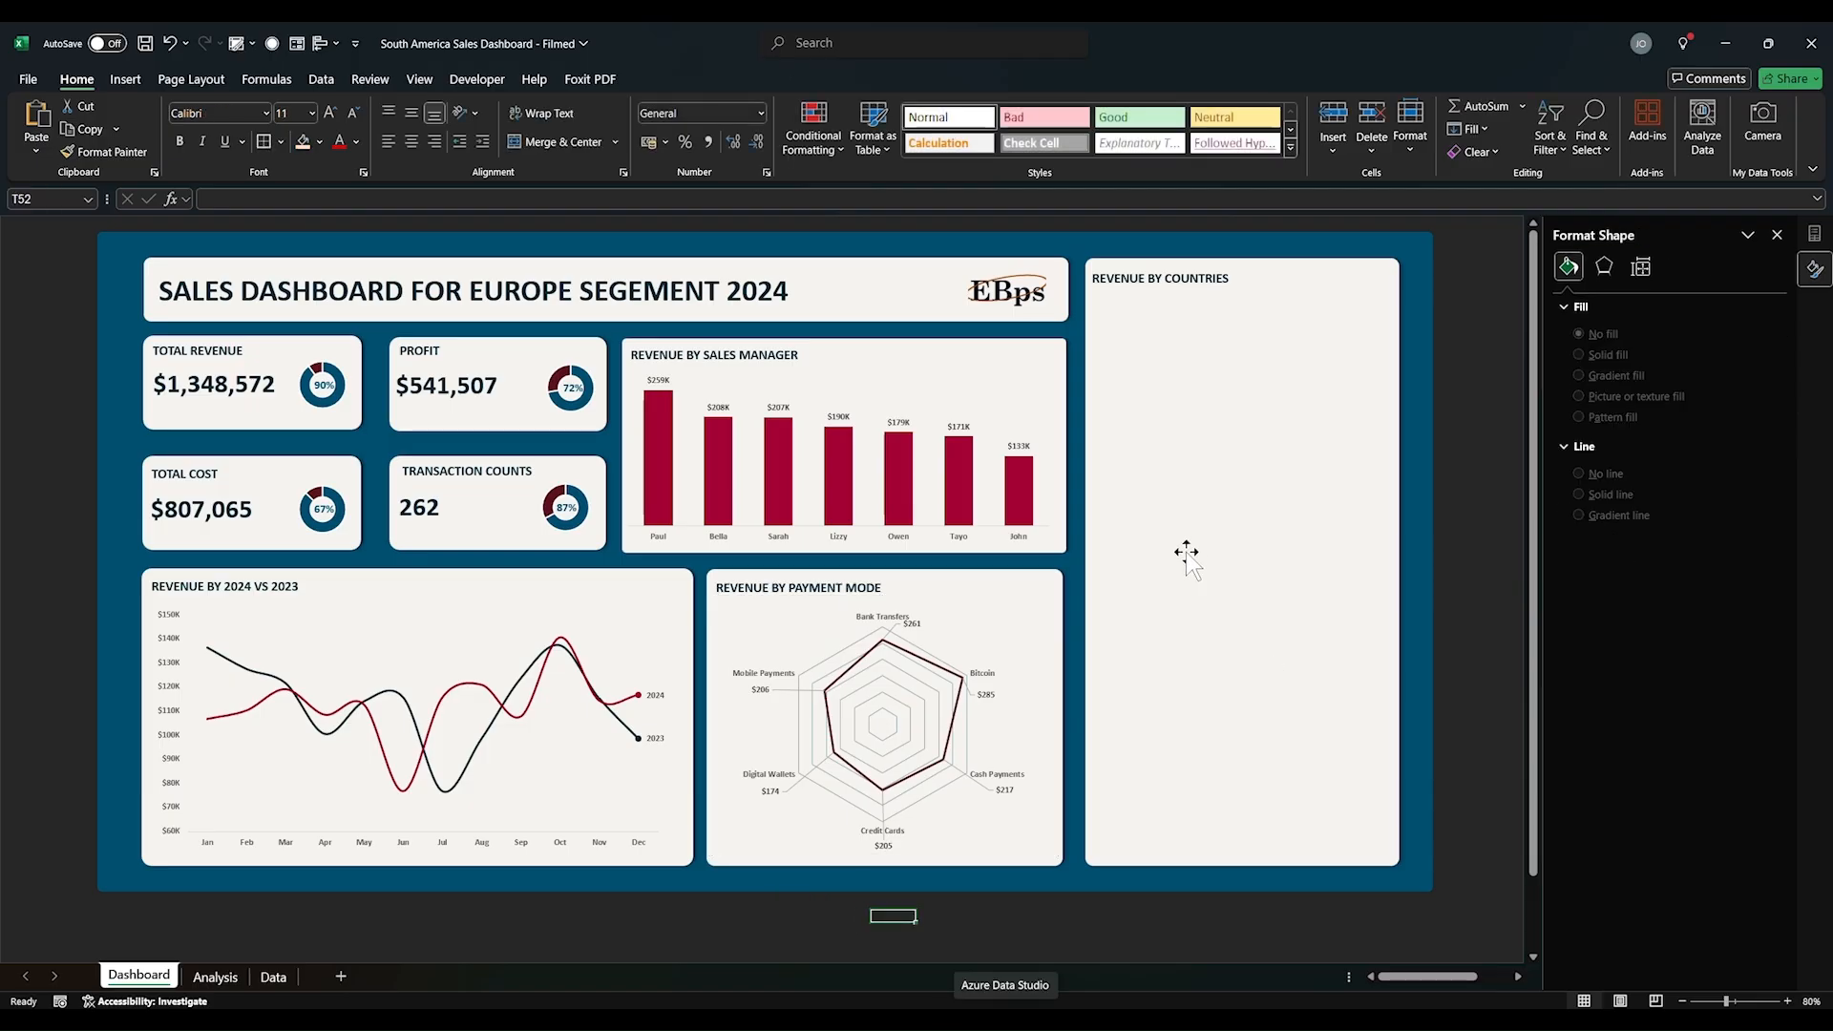
left_click(1244, 237)
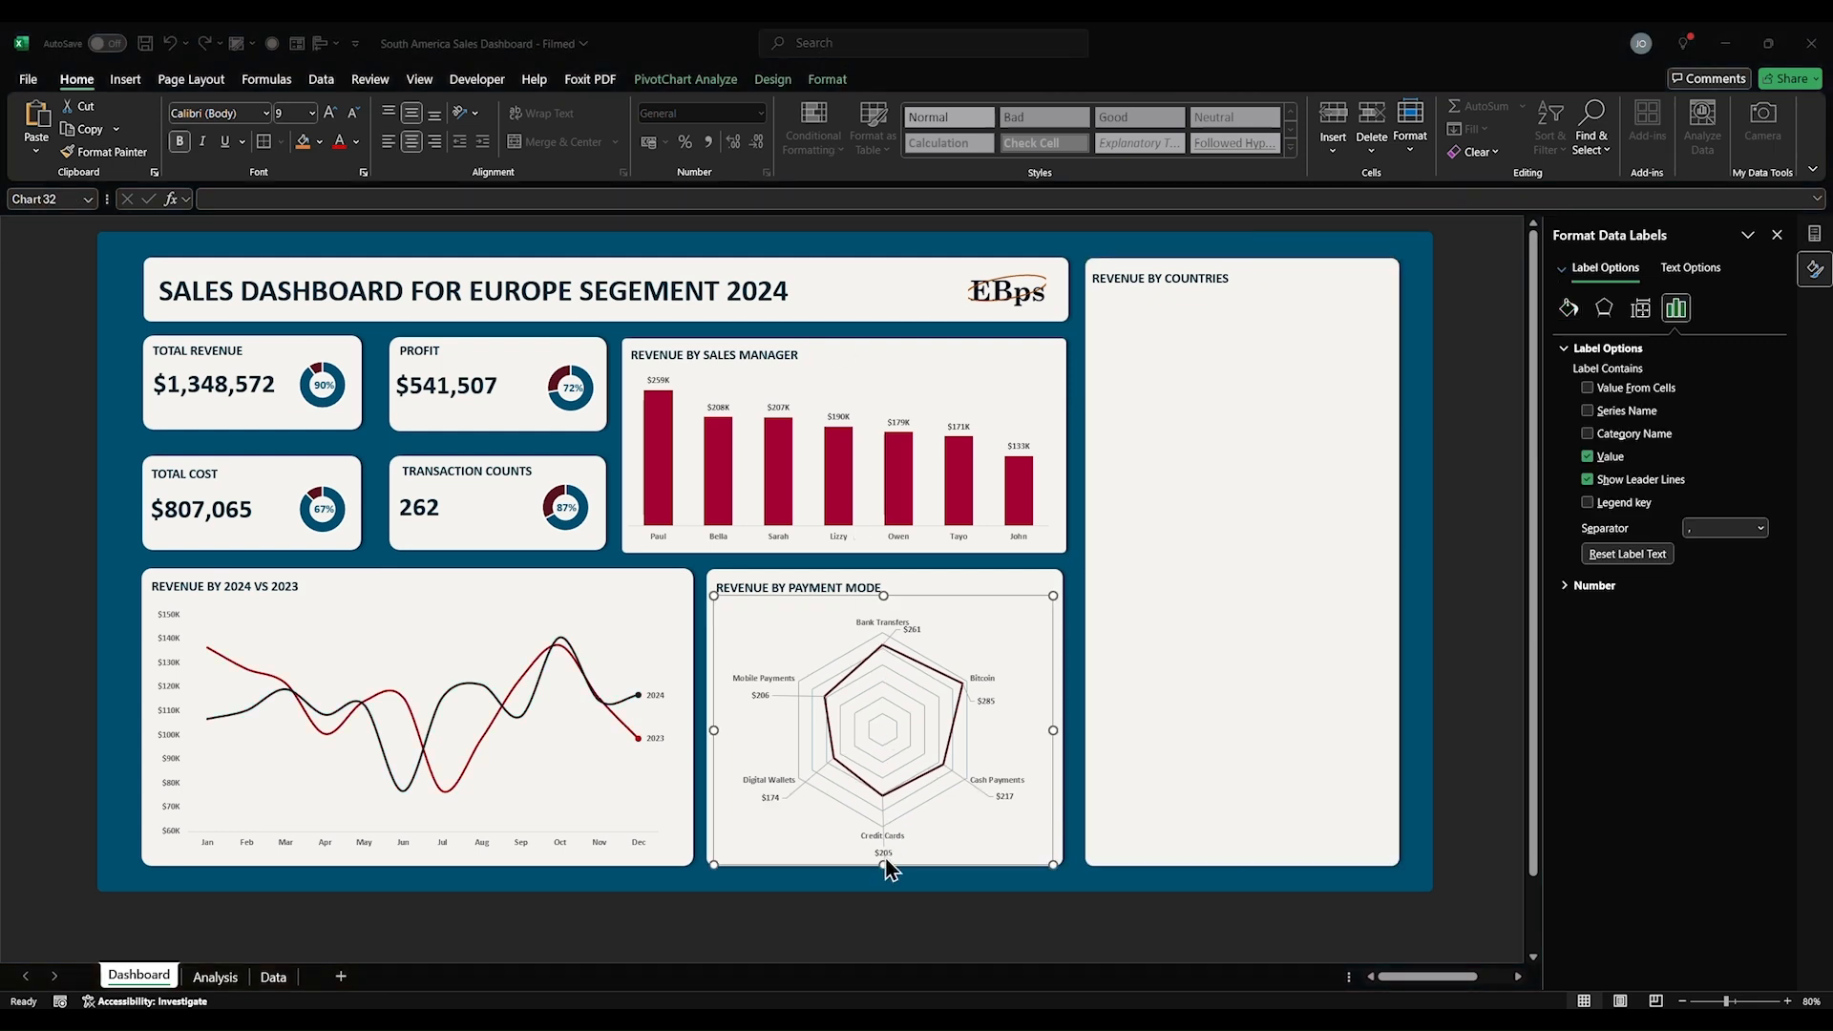
Step: Apply the custom number format $#"K" to the radar chart's data labels
left_click(884, 852)
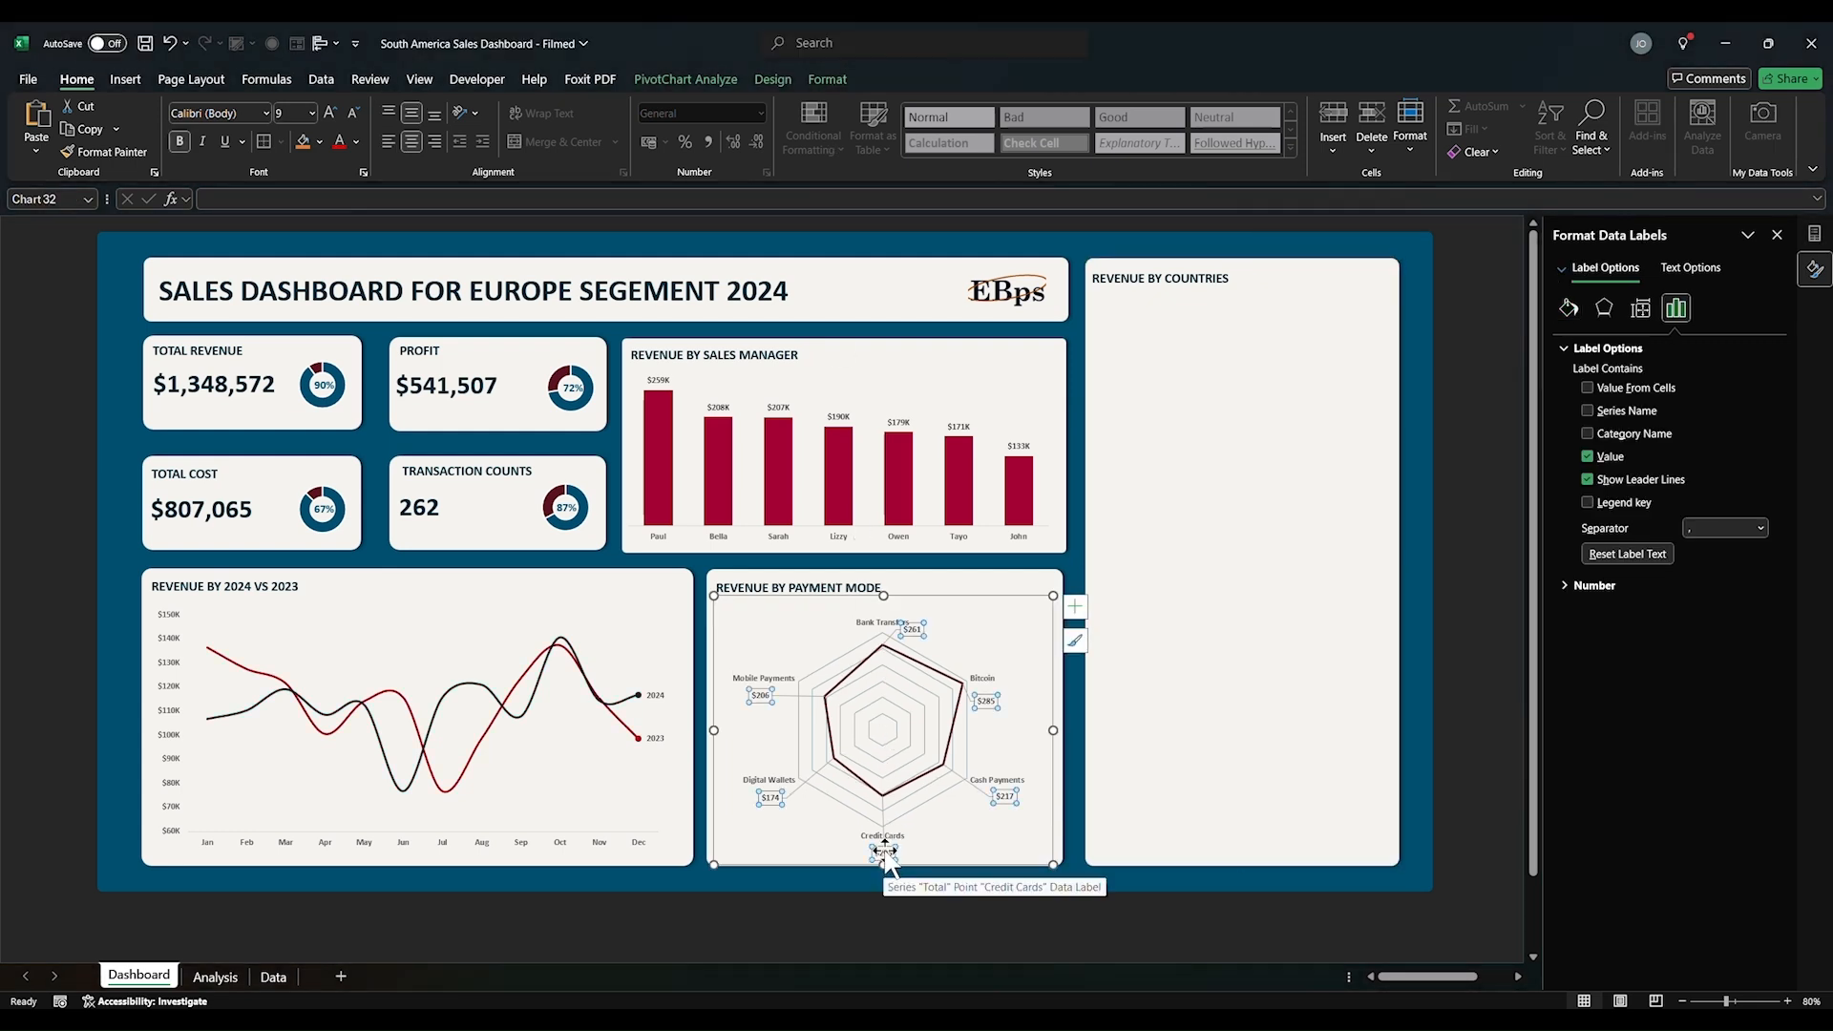
left_click(1586, 586)
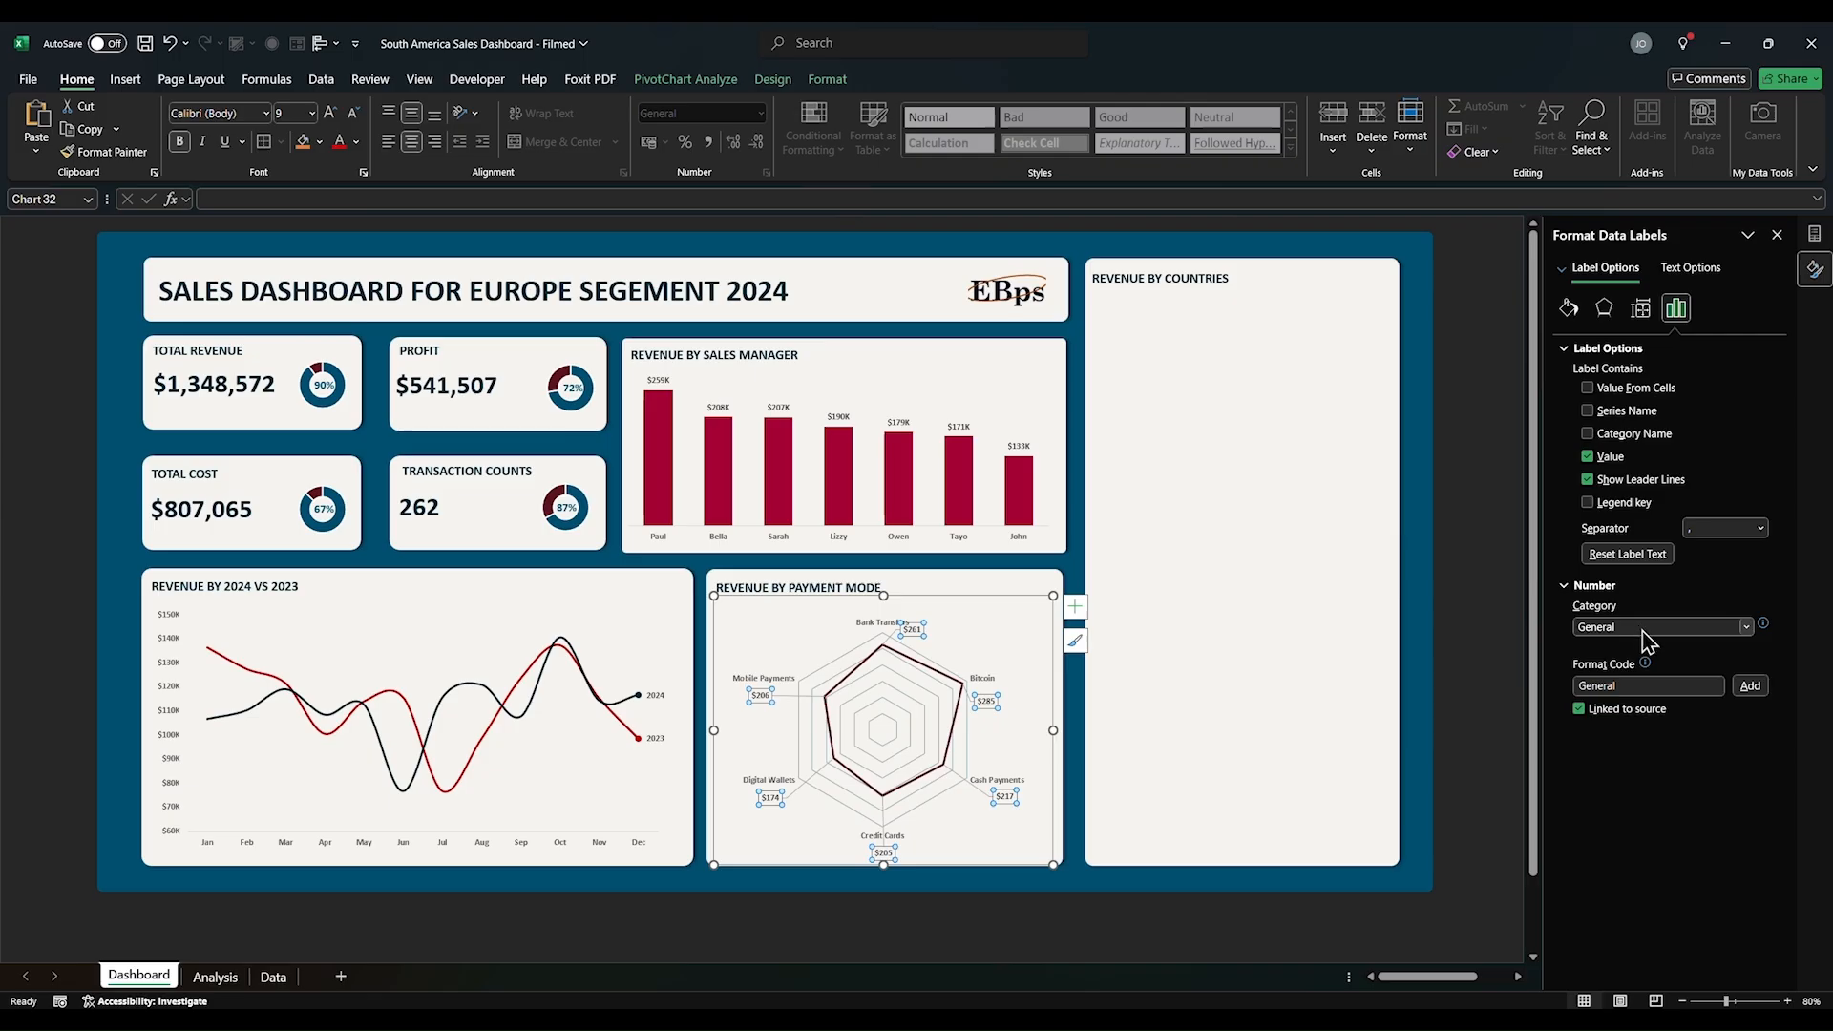
left_click(1746, 627)
left_click(1620, 833)
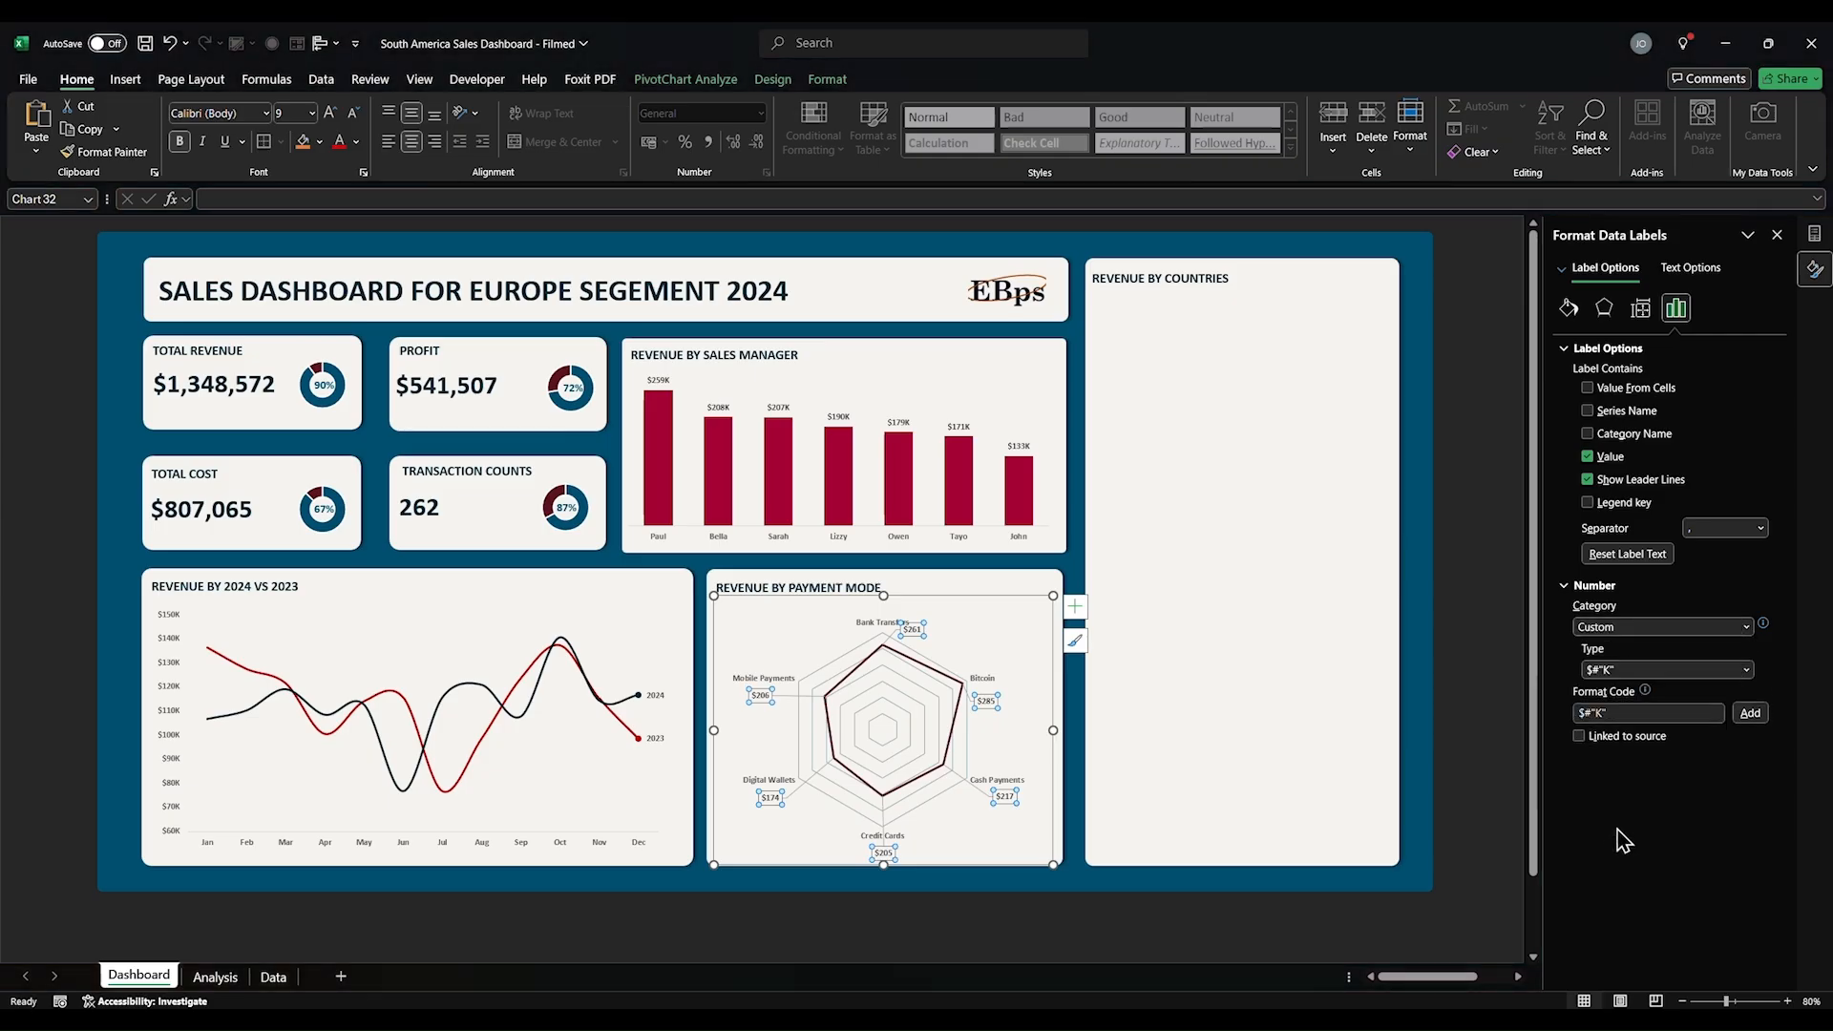
left_click(984, 929)
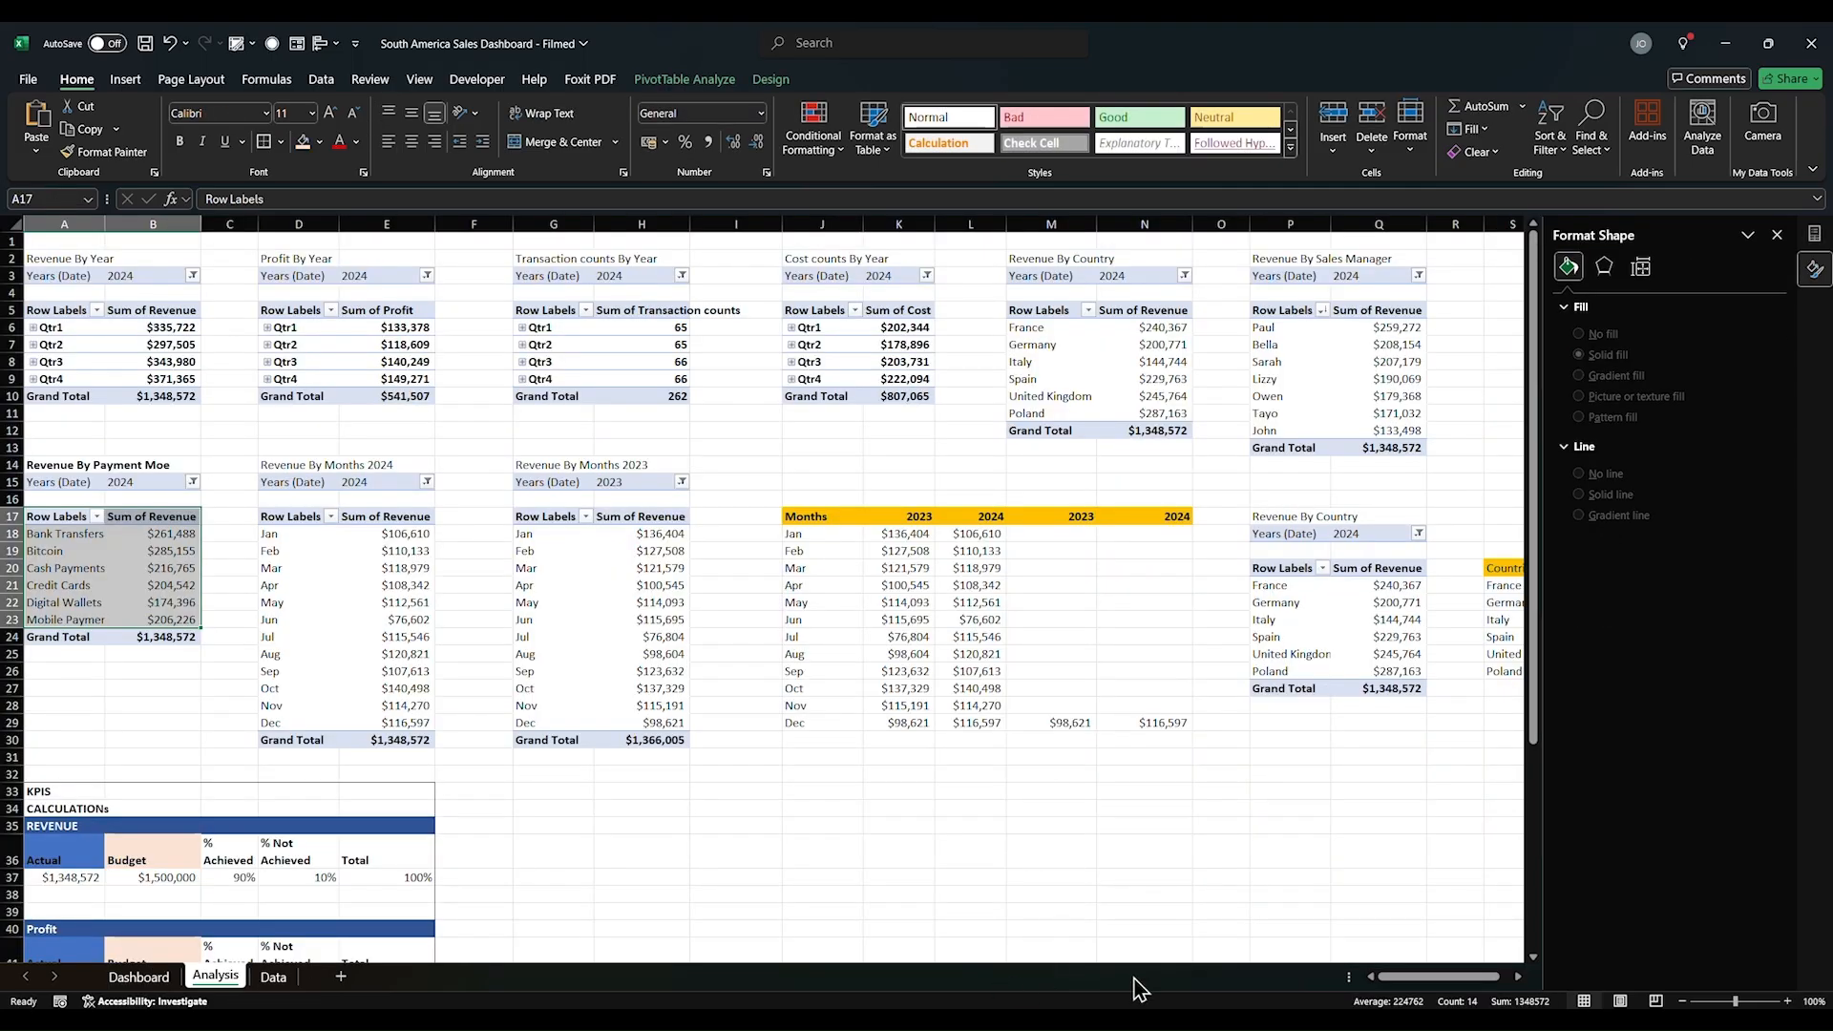
Step: Insert a filled map chart from the Countries and Revenue table in S20:T26 on the Analysis sheet
left_click_drag(1433, 982, 1446, 981)
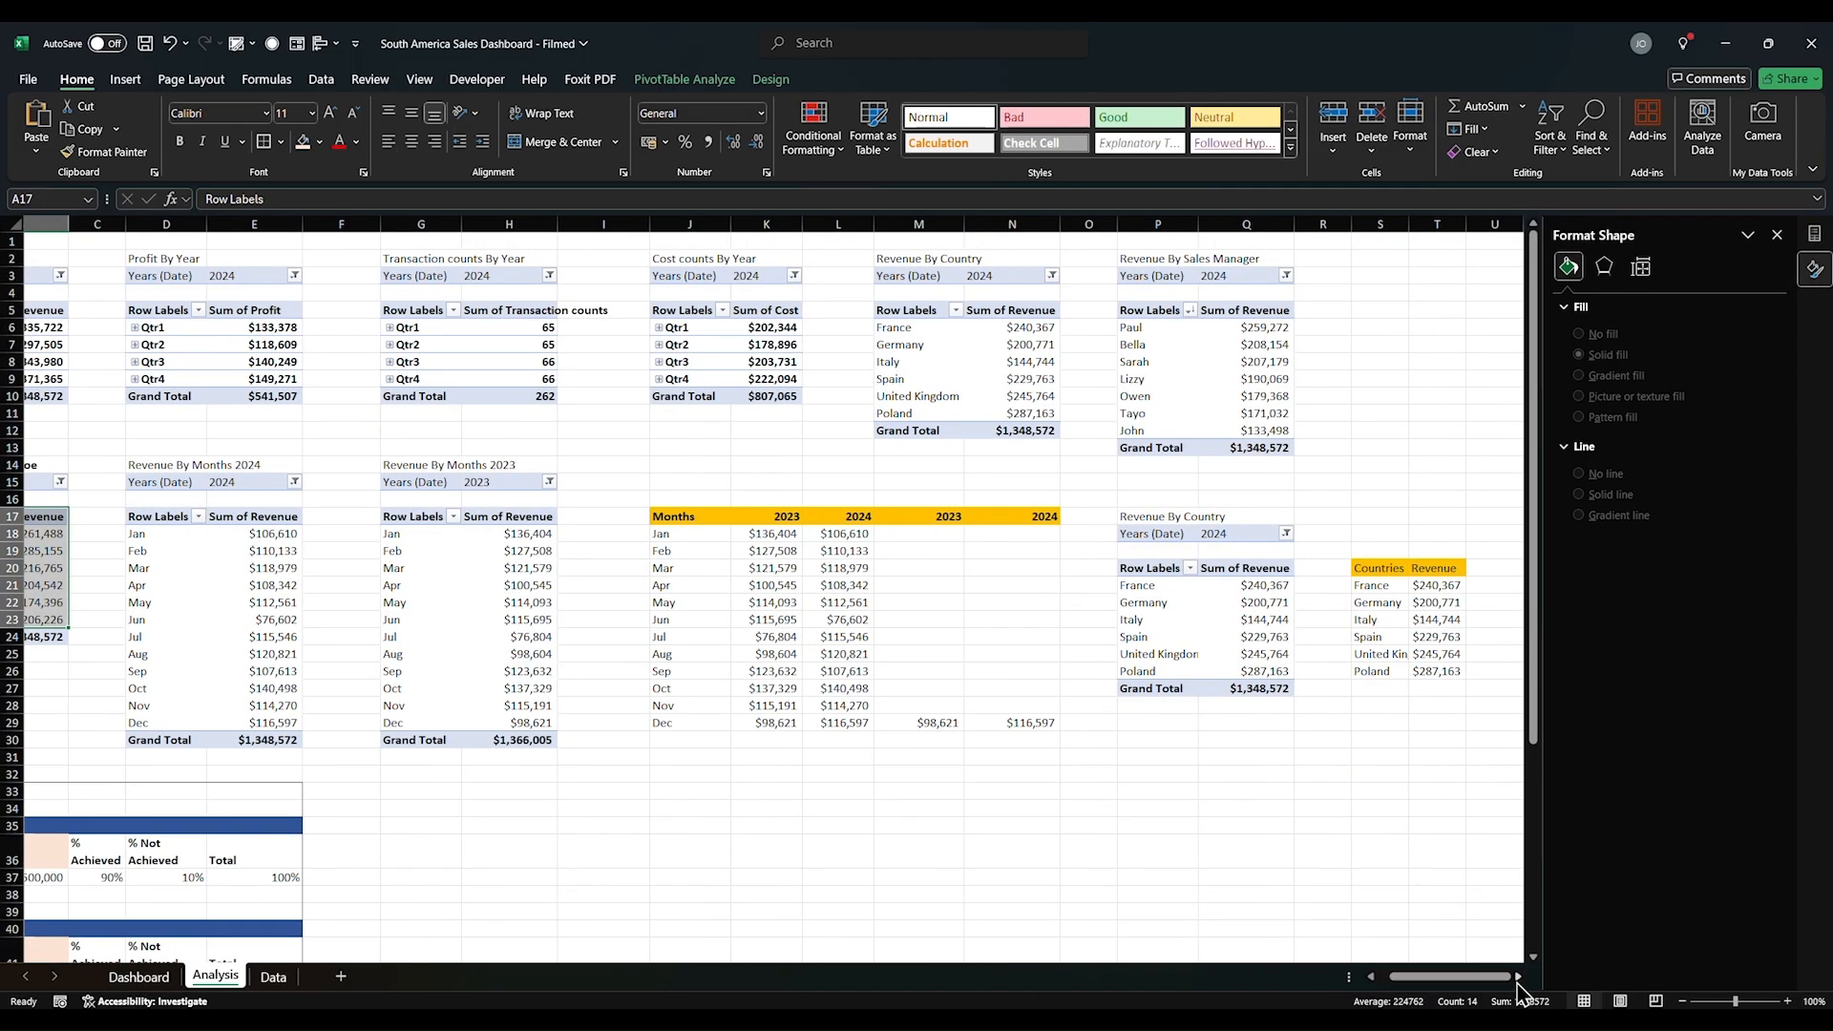
left_click(1519, 978)
left_click(1335, 911)
left_click_drag(1332, 570, 1404, 671)
left_click_drag(1332, 570, 1395, 672)
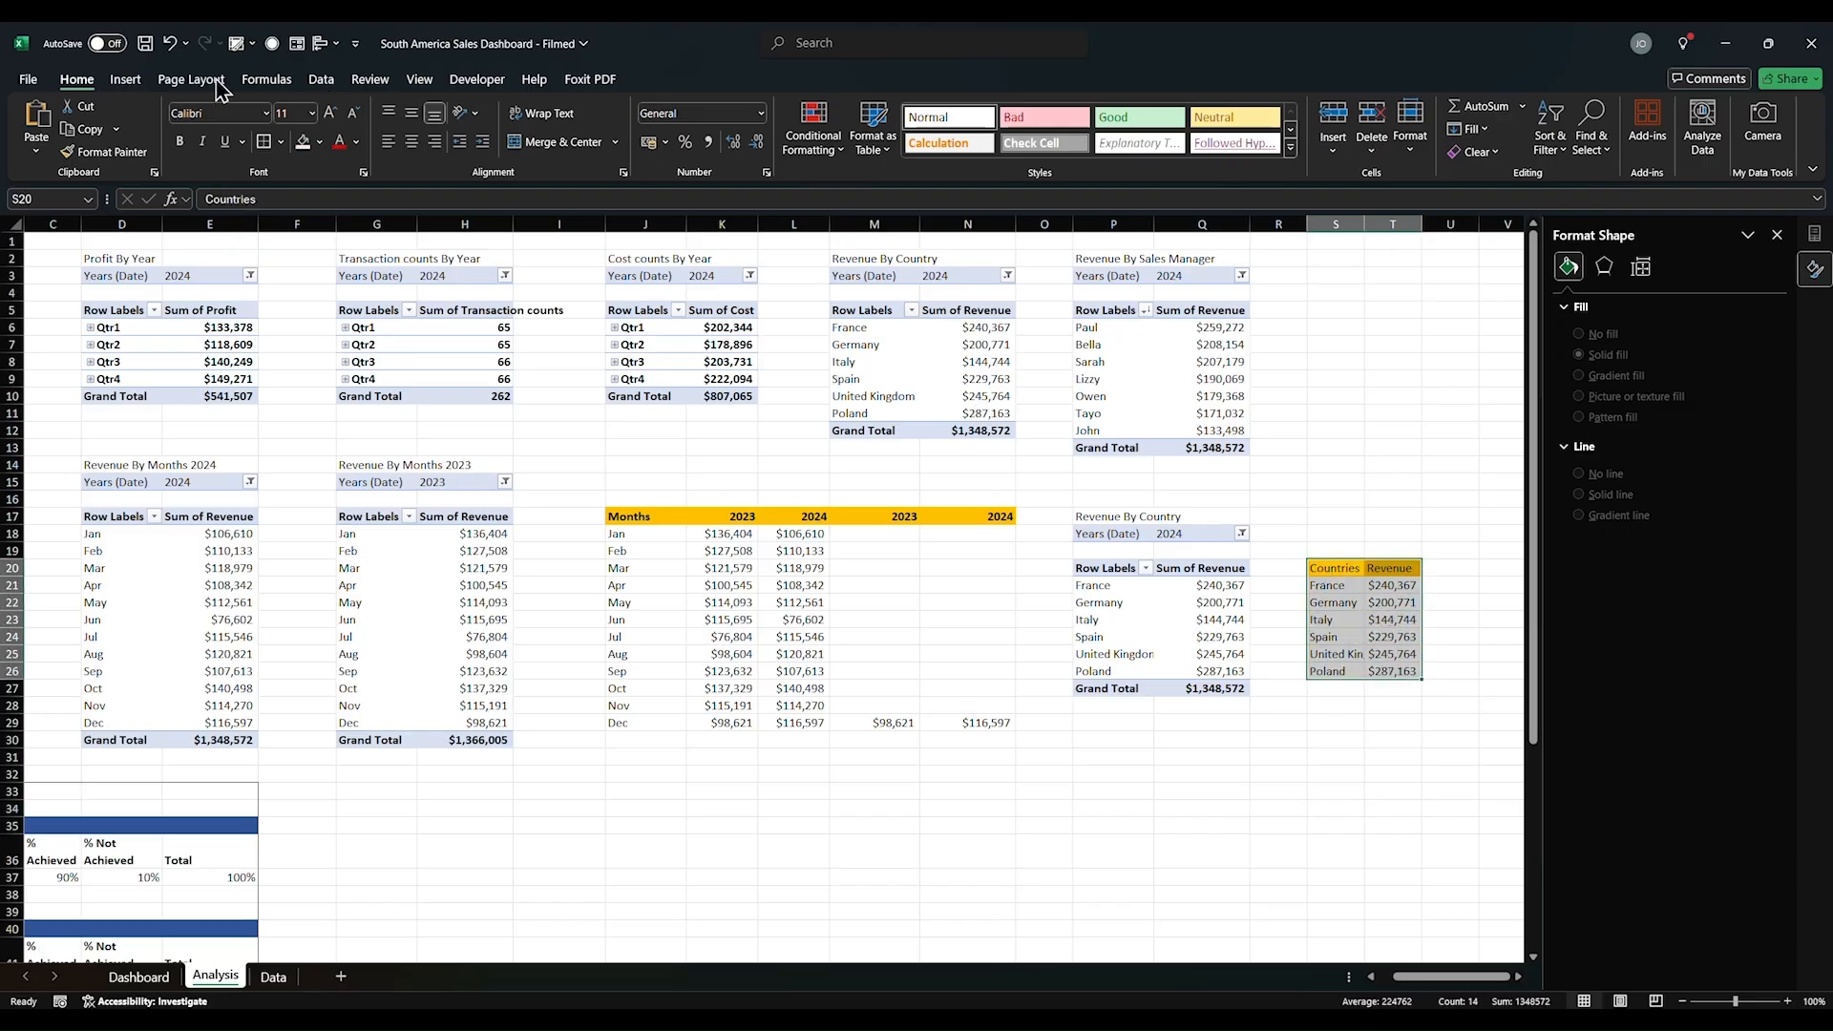
left_click(122, 81)
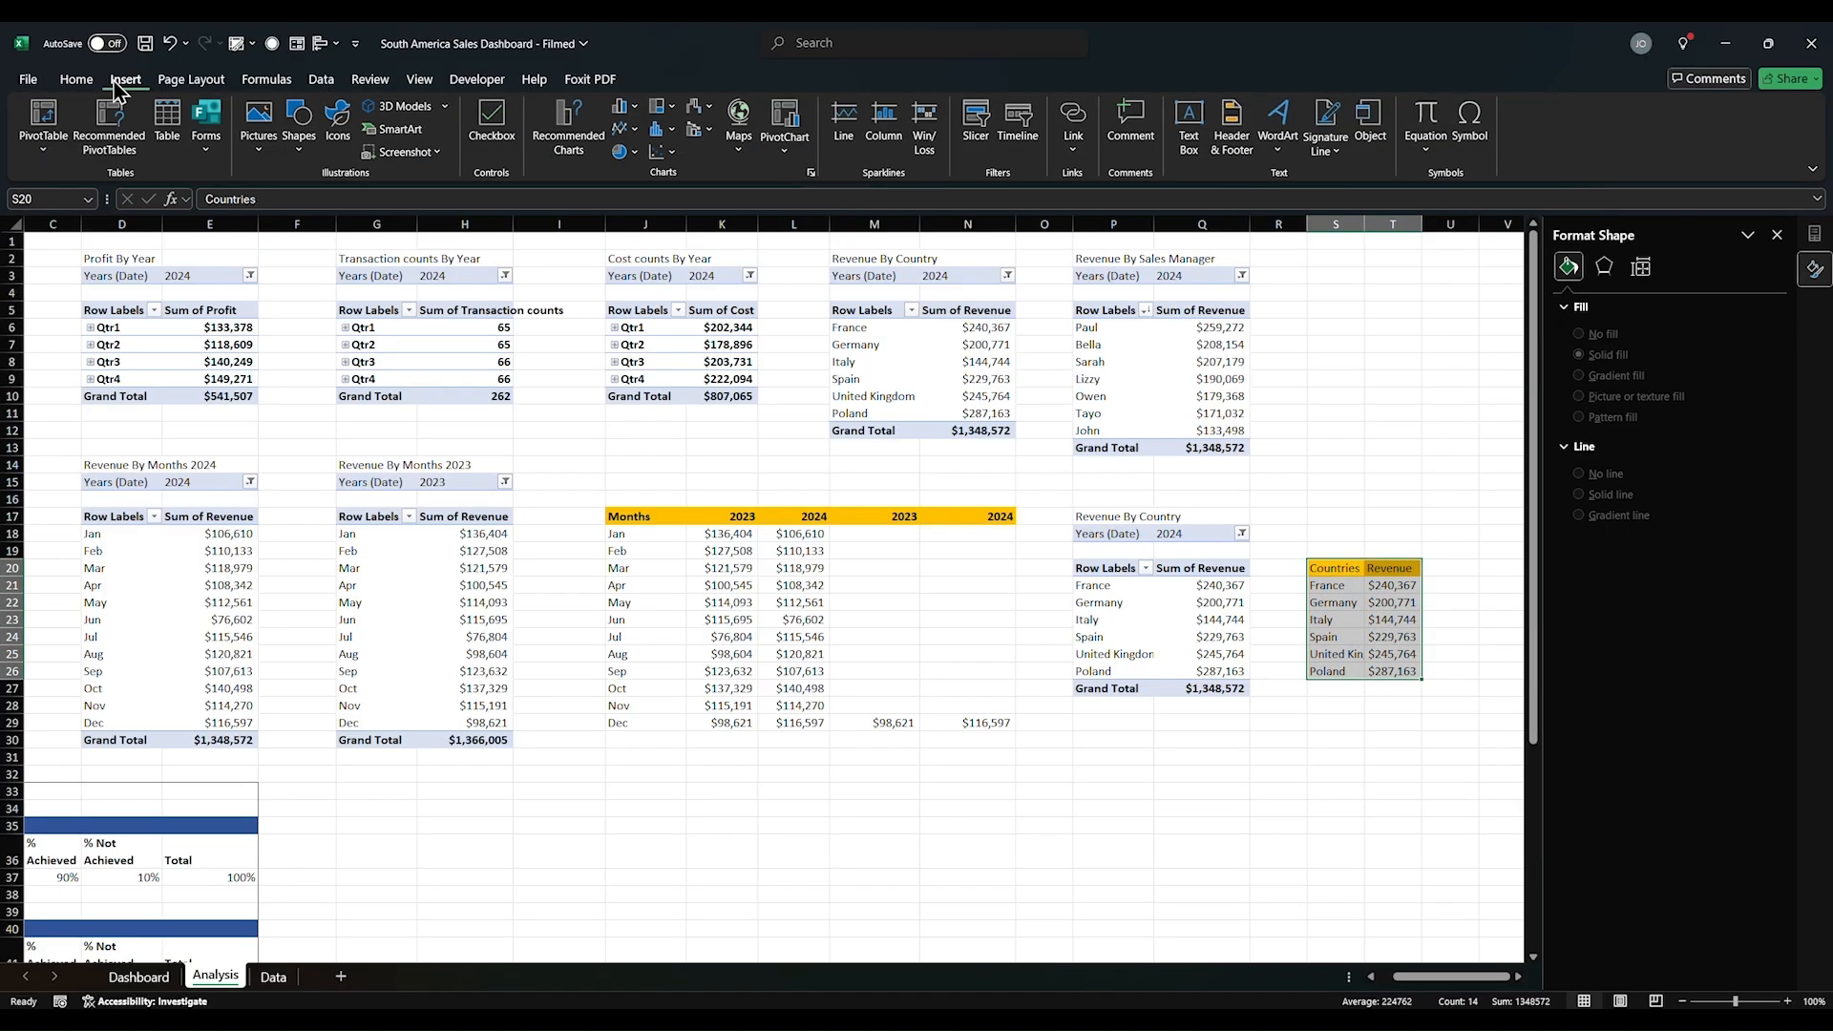
left_click(741, 127)
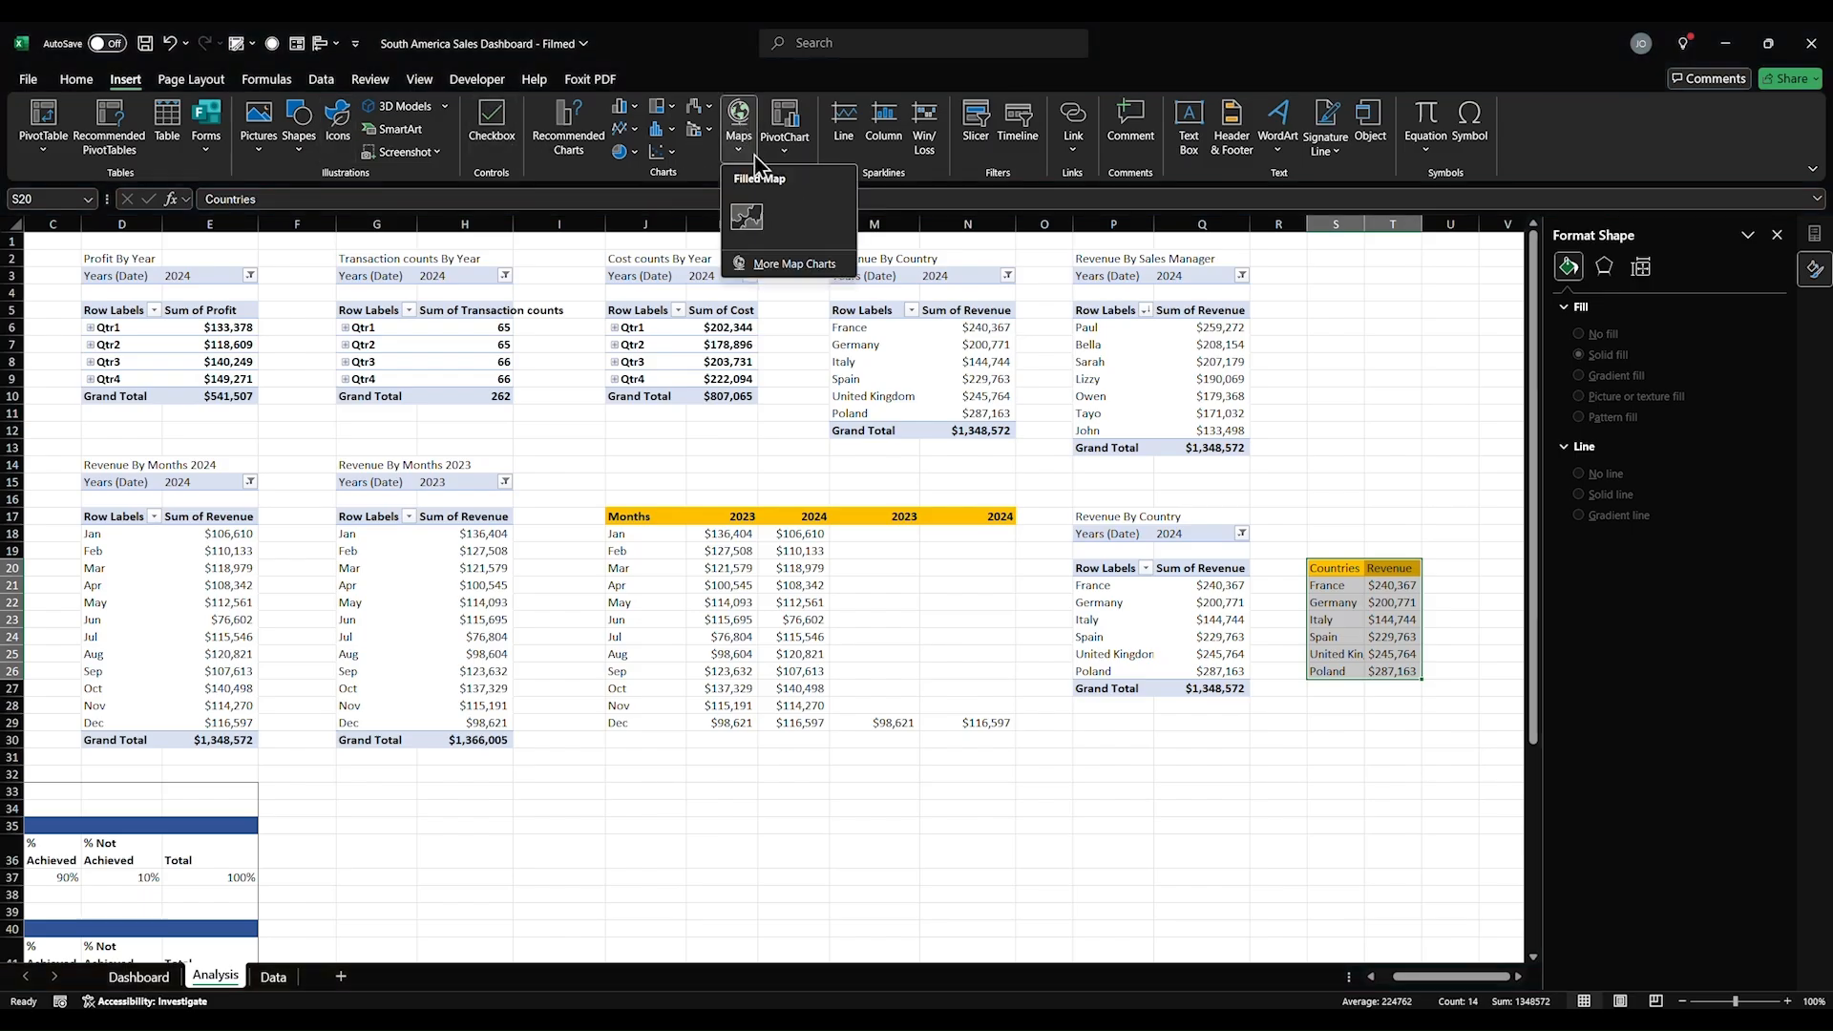
left_click(750, 215)
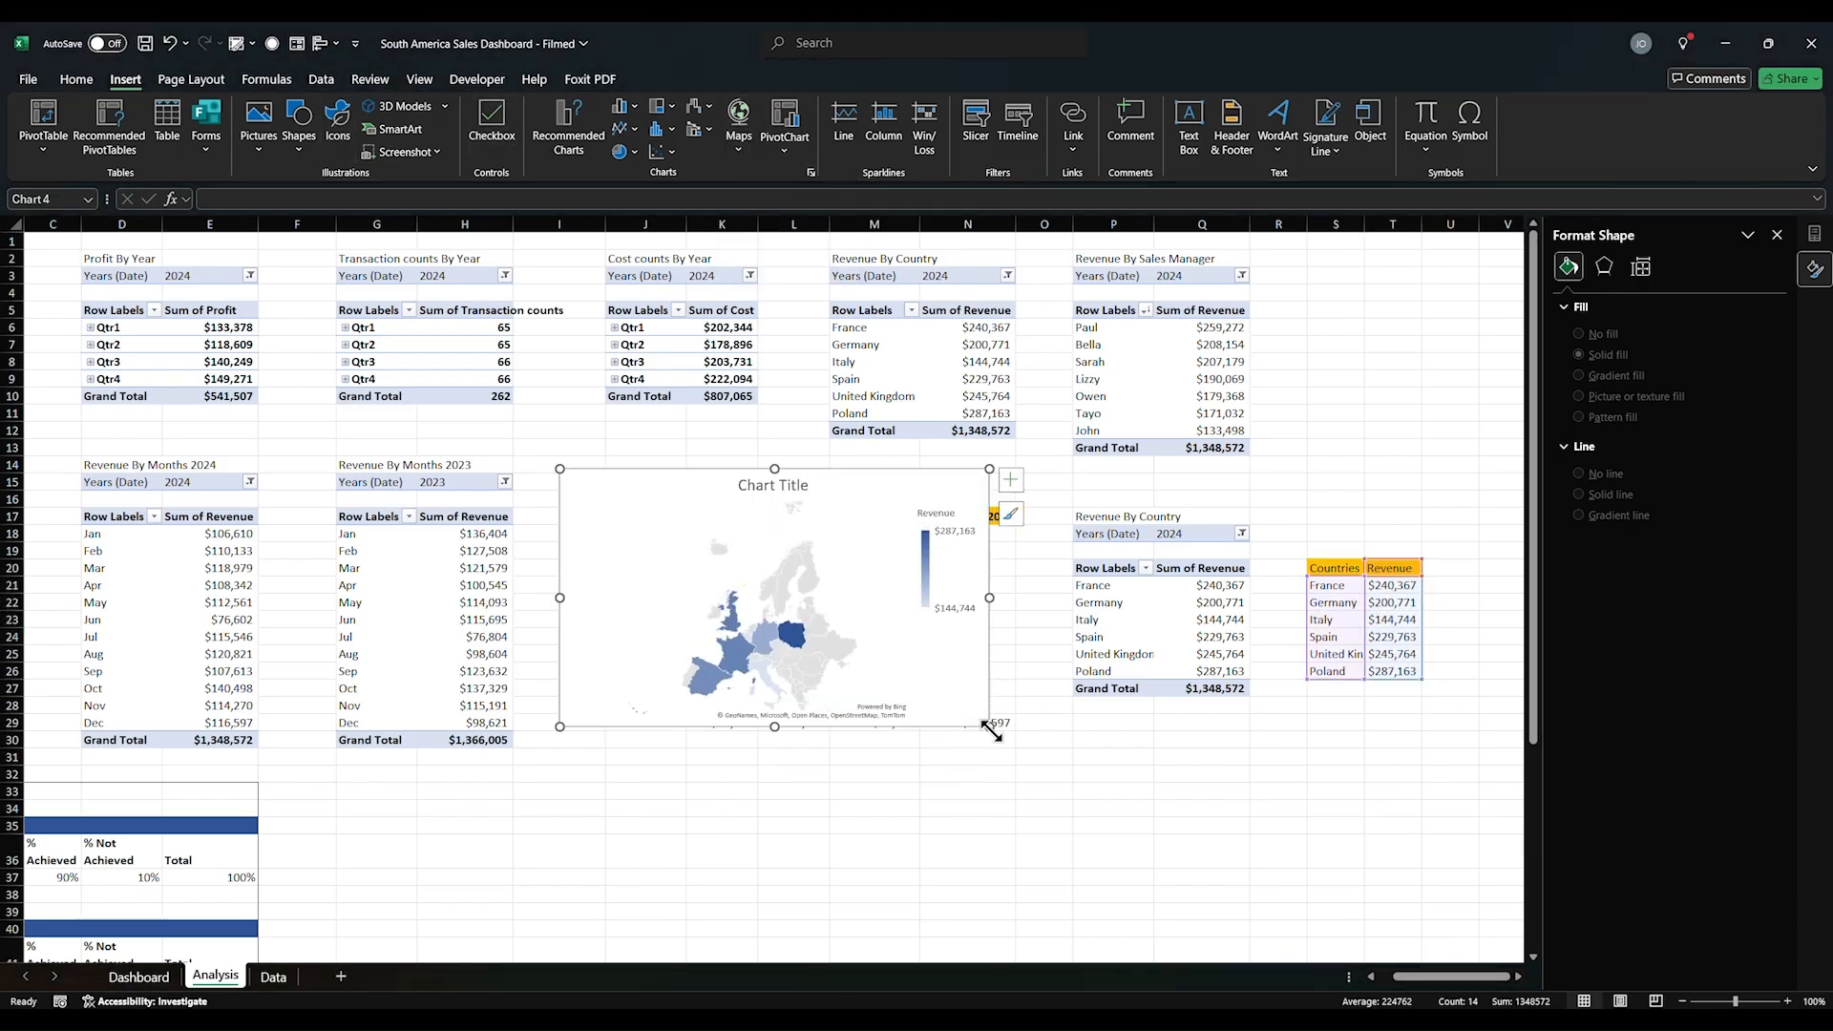
Step: Move the map chart to the Revenue by Countries card on the Dashboard sheet, resized to a tall shape filling the card below its title
left_click_drag(991, 729, 882, 902)
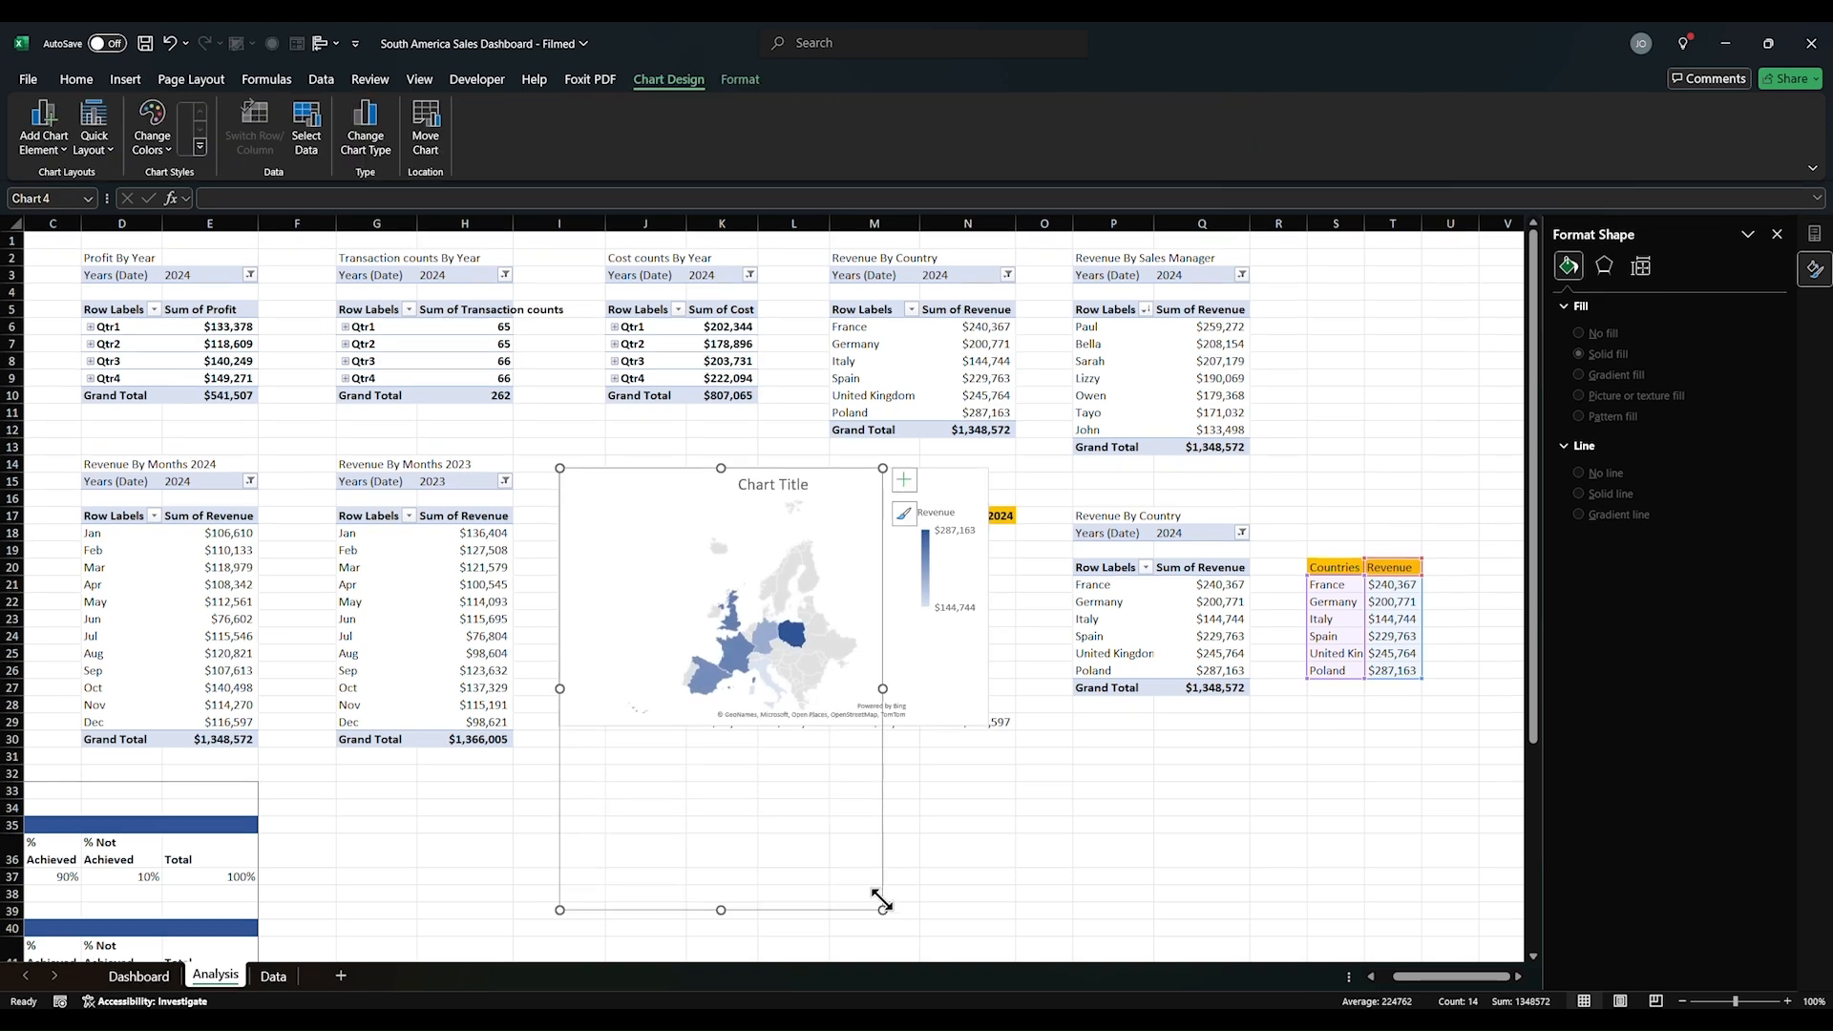
key("ctrl+x")
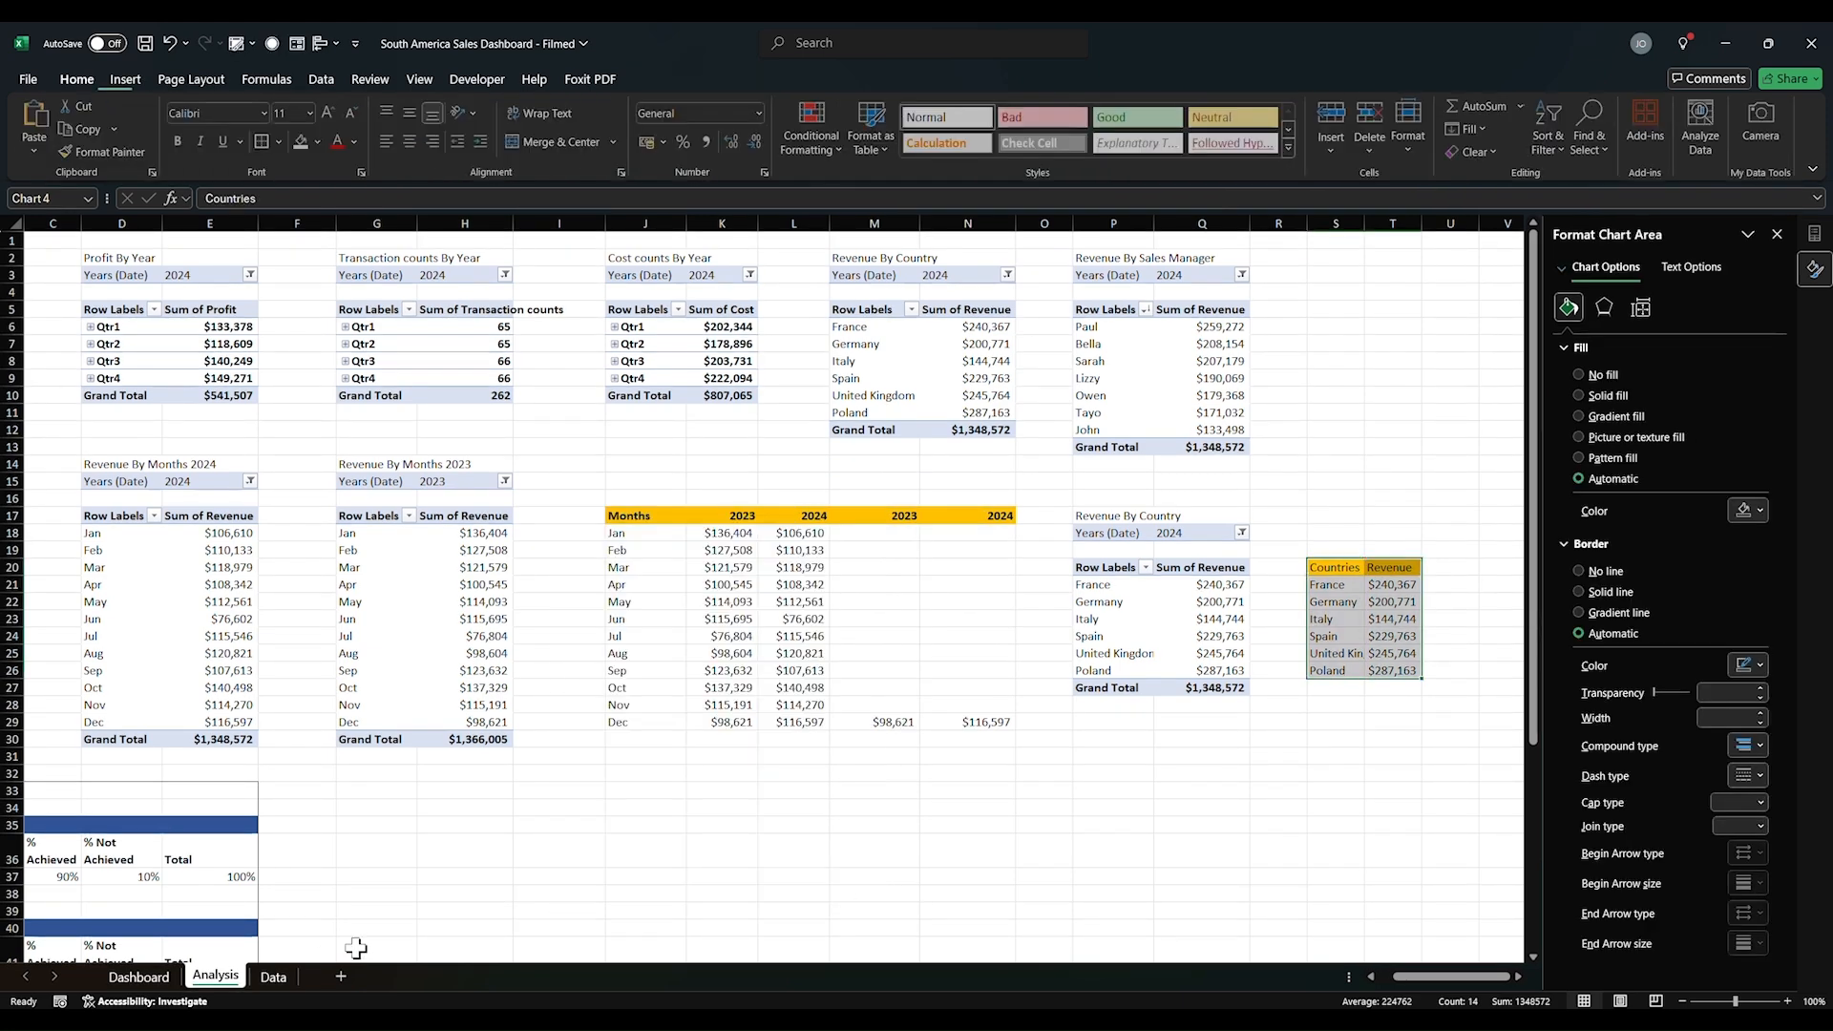
left_click(138, 977)
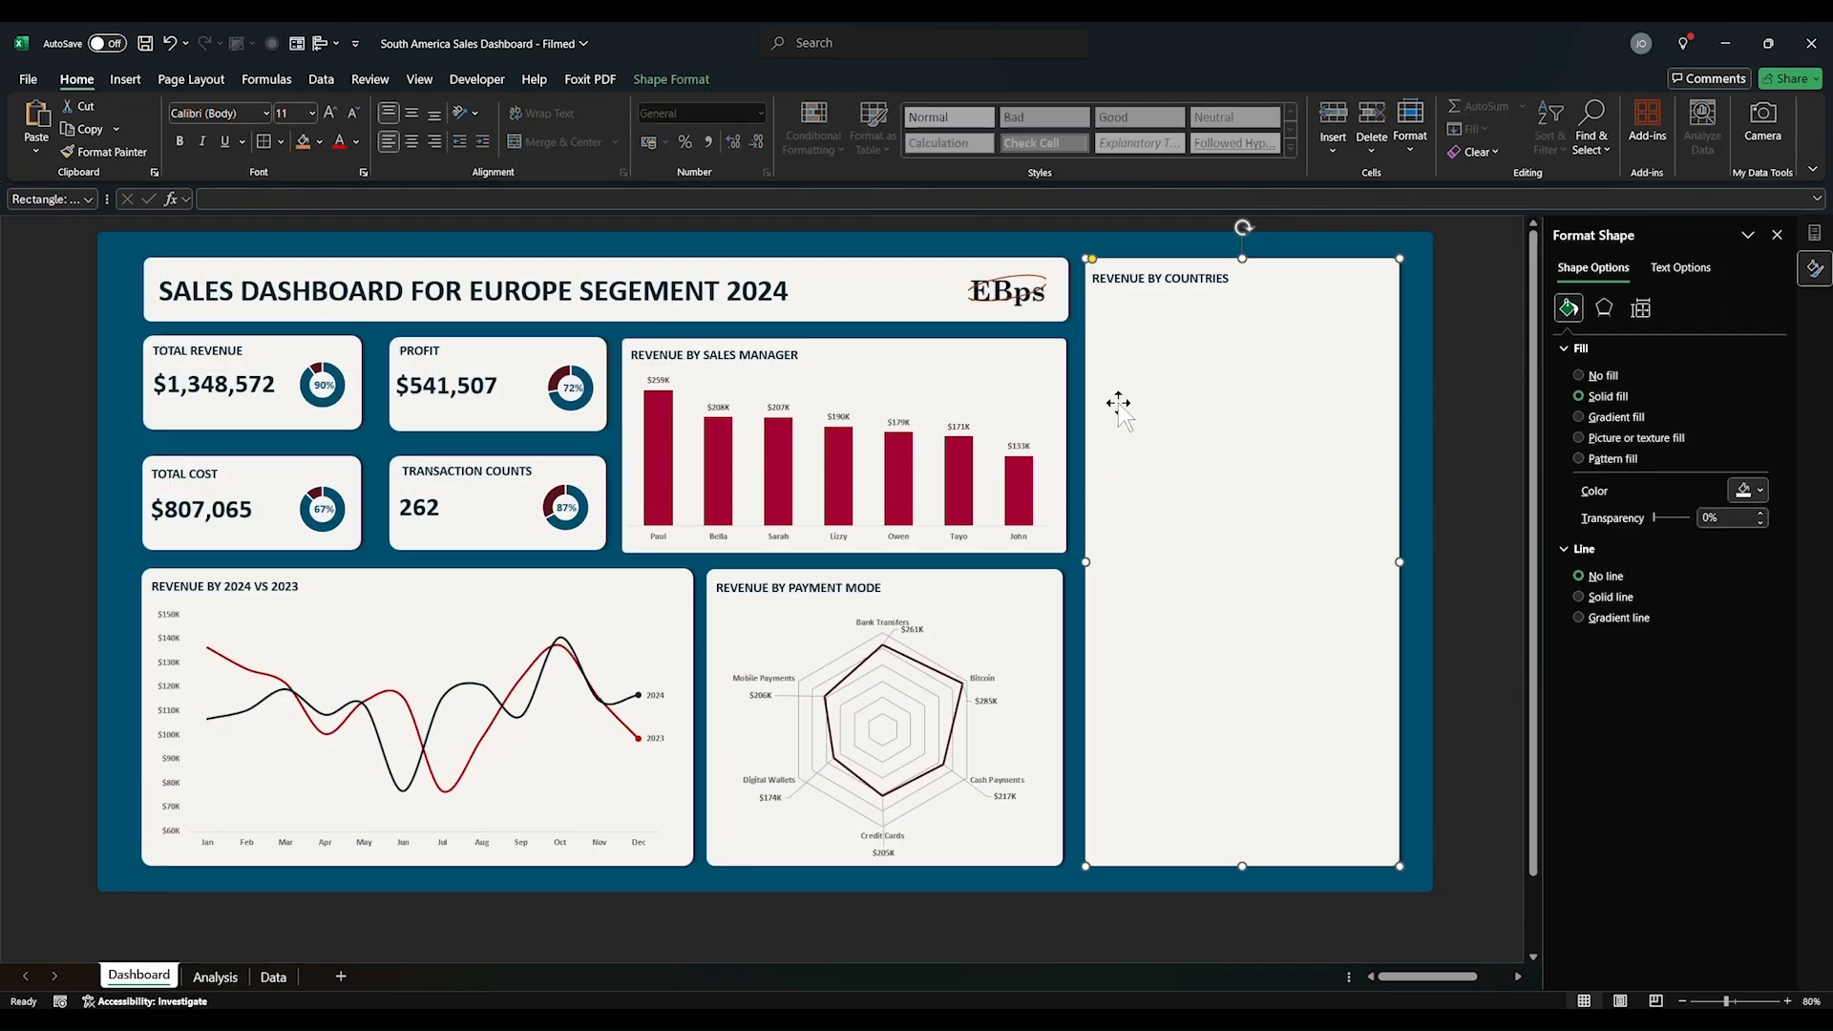
key("ctrl+v")
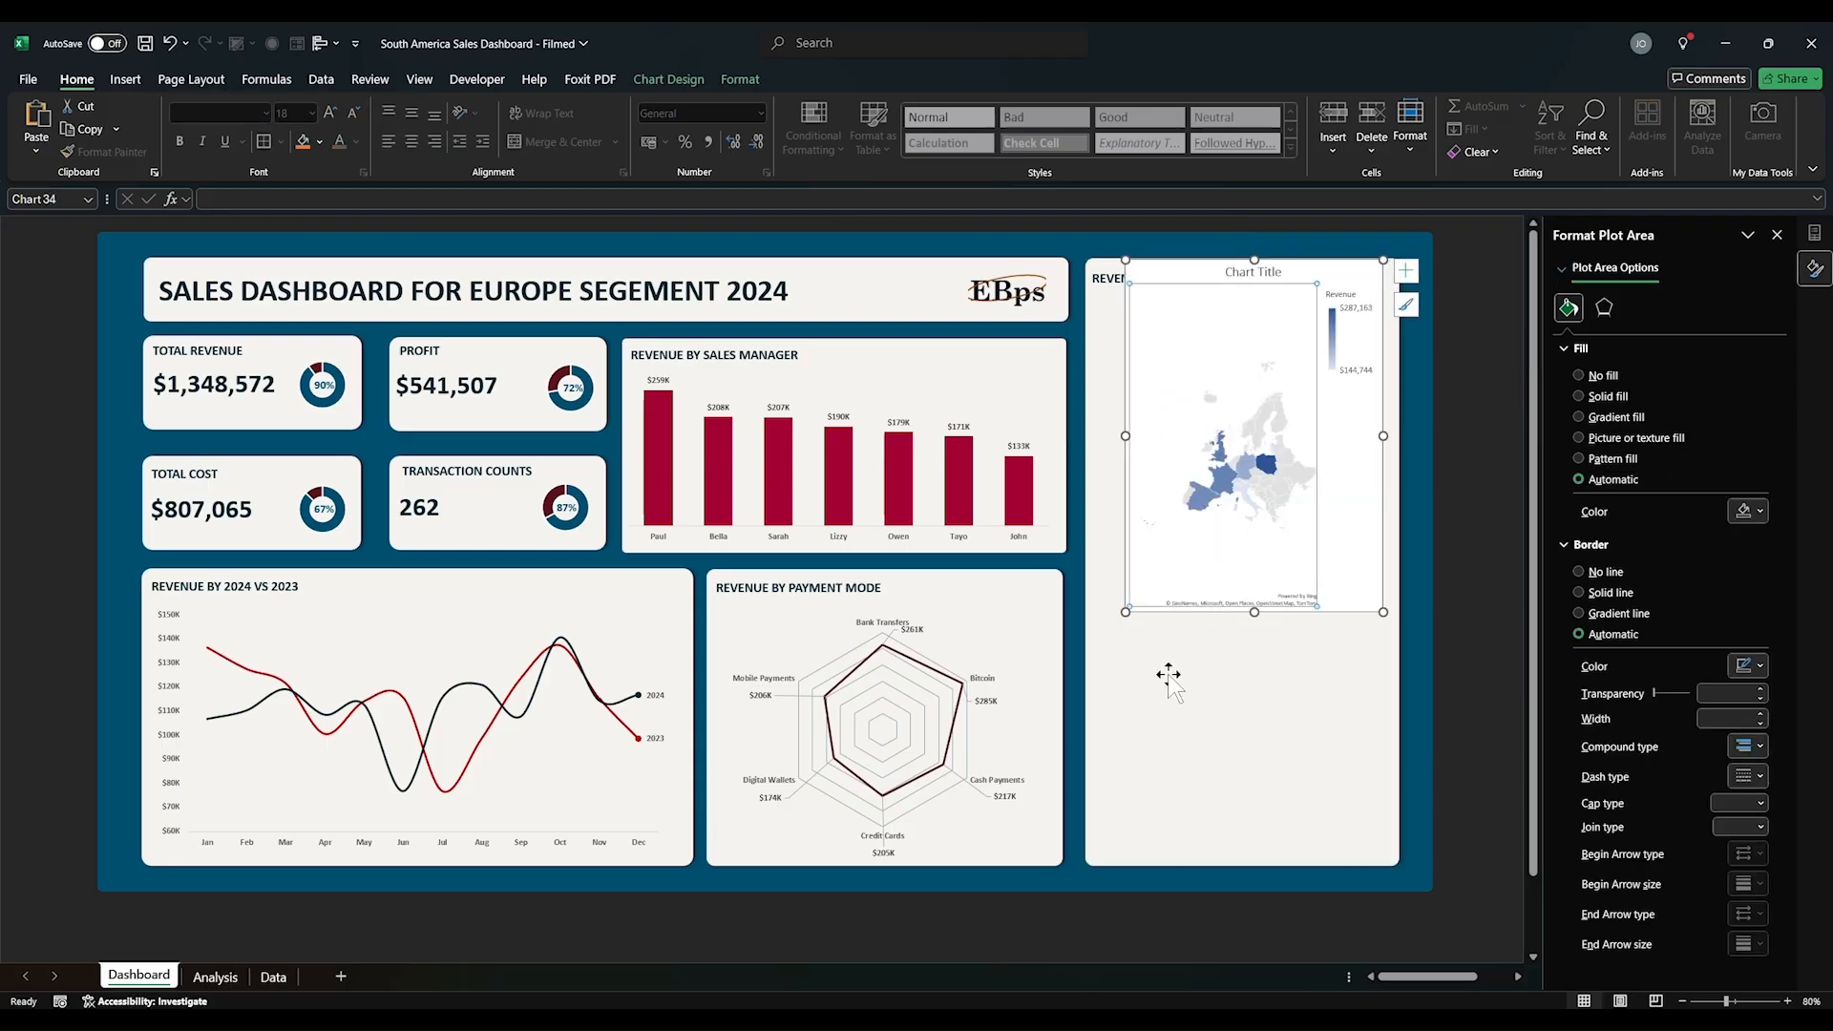
left_click_drag(1334, 597, 1393, 863)
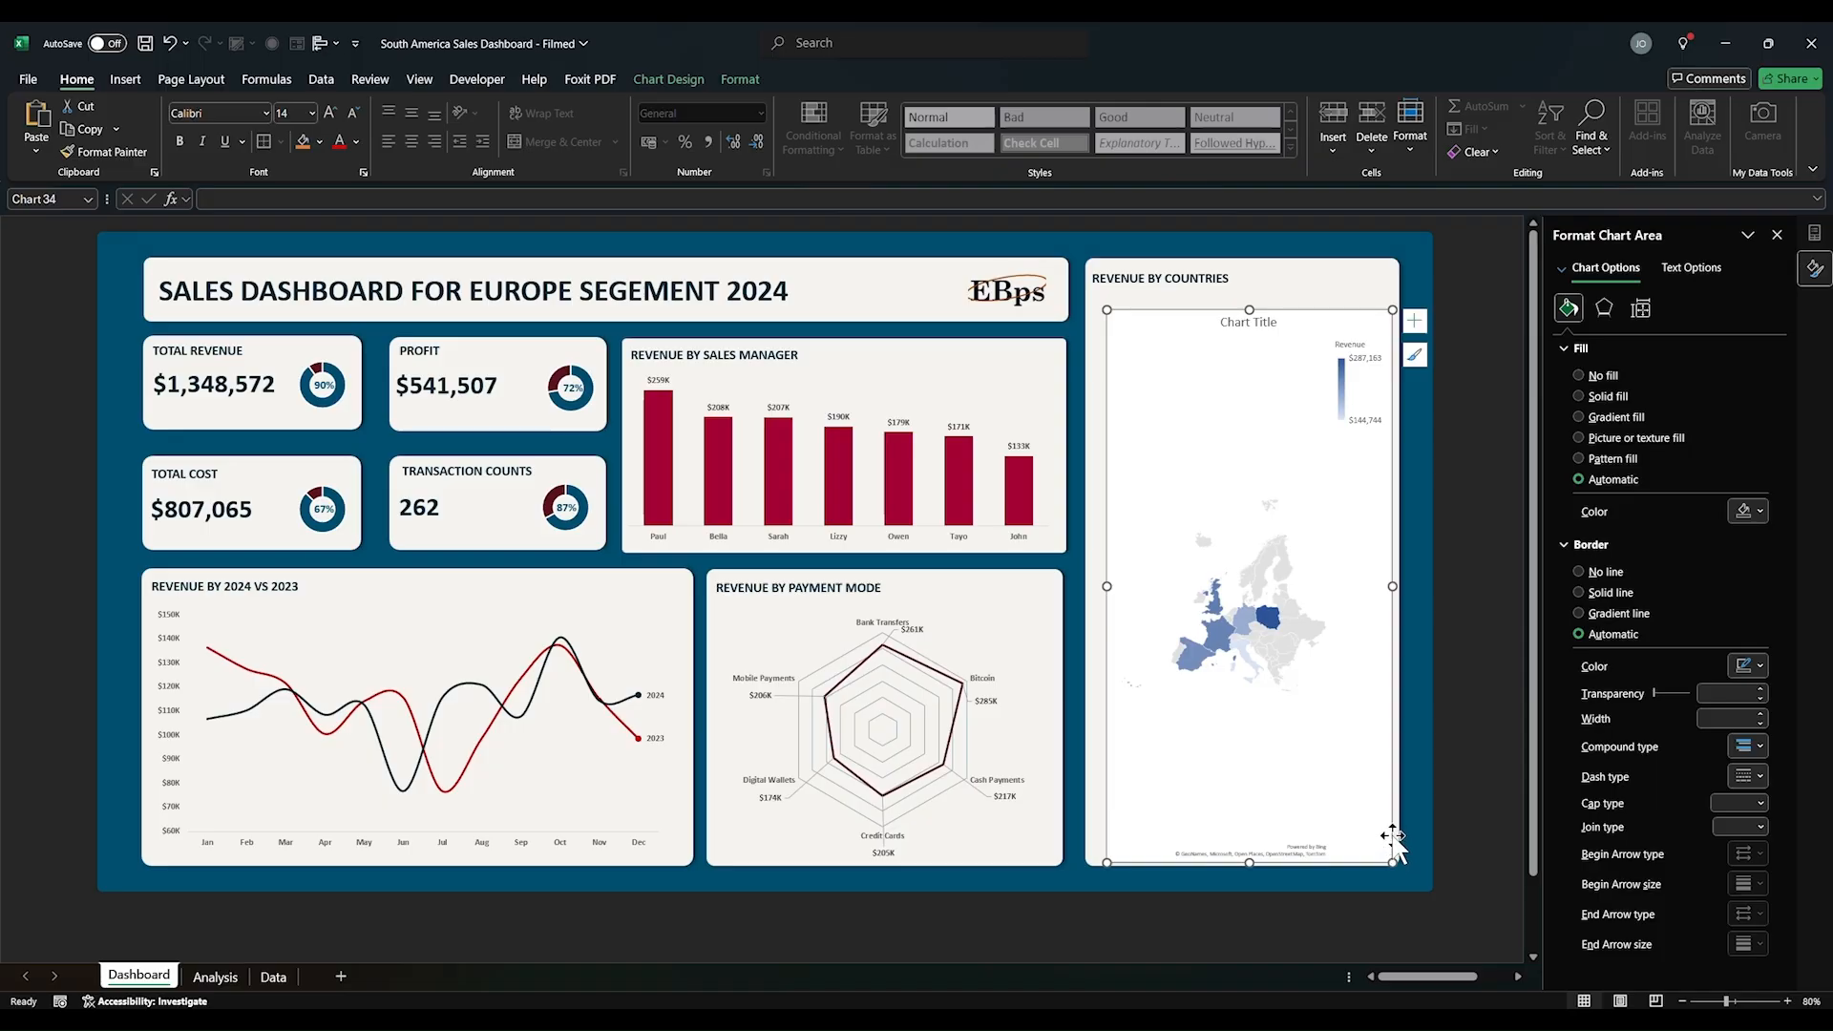
Step: Delete the placeholder title from the map chart in the Revenue by Countries card
left_click(1249, 325)
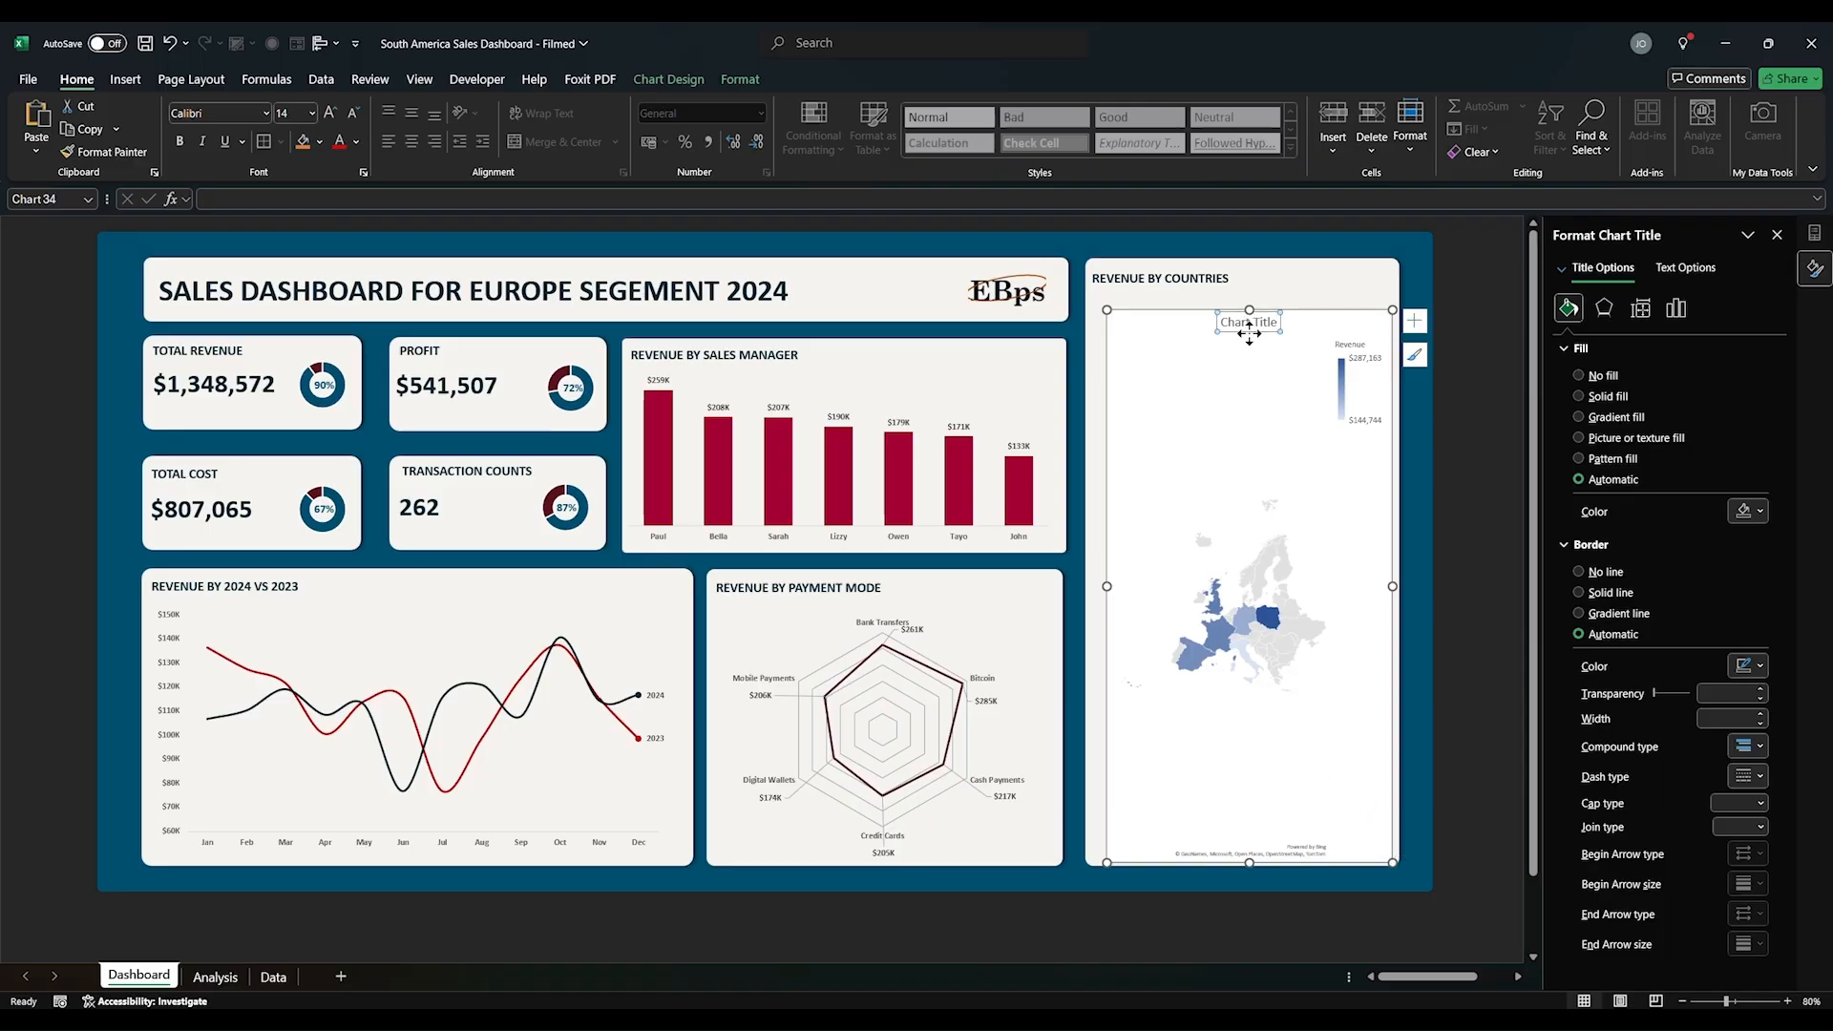
key("Delete")
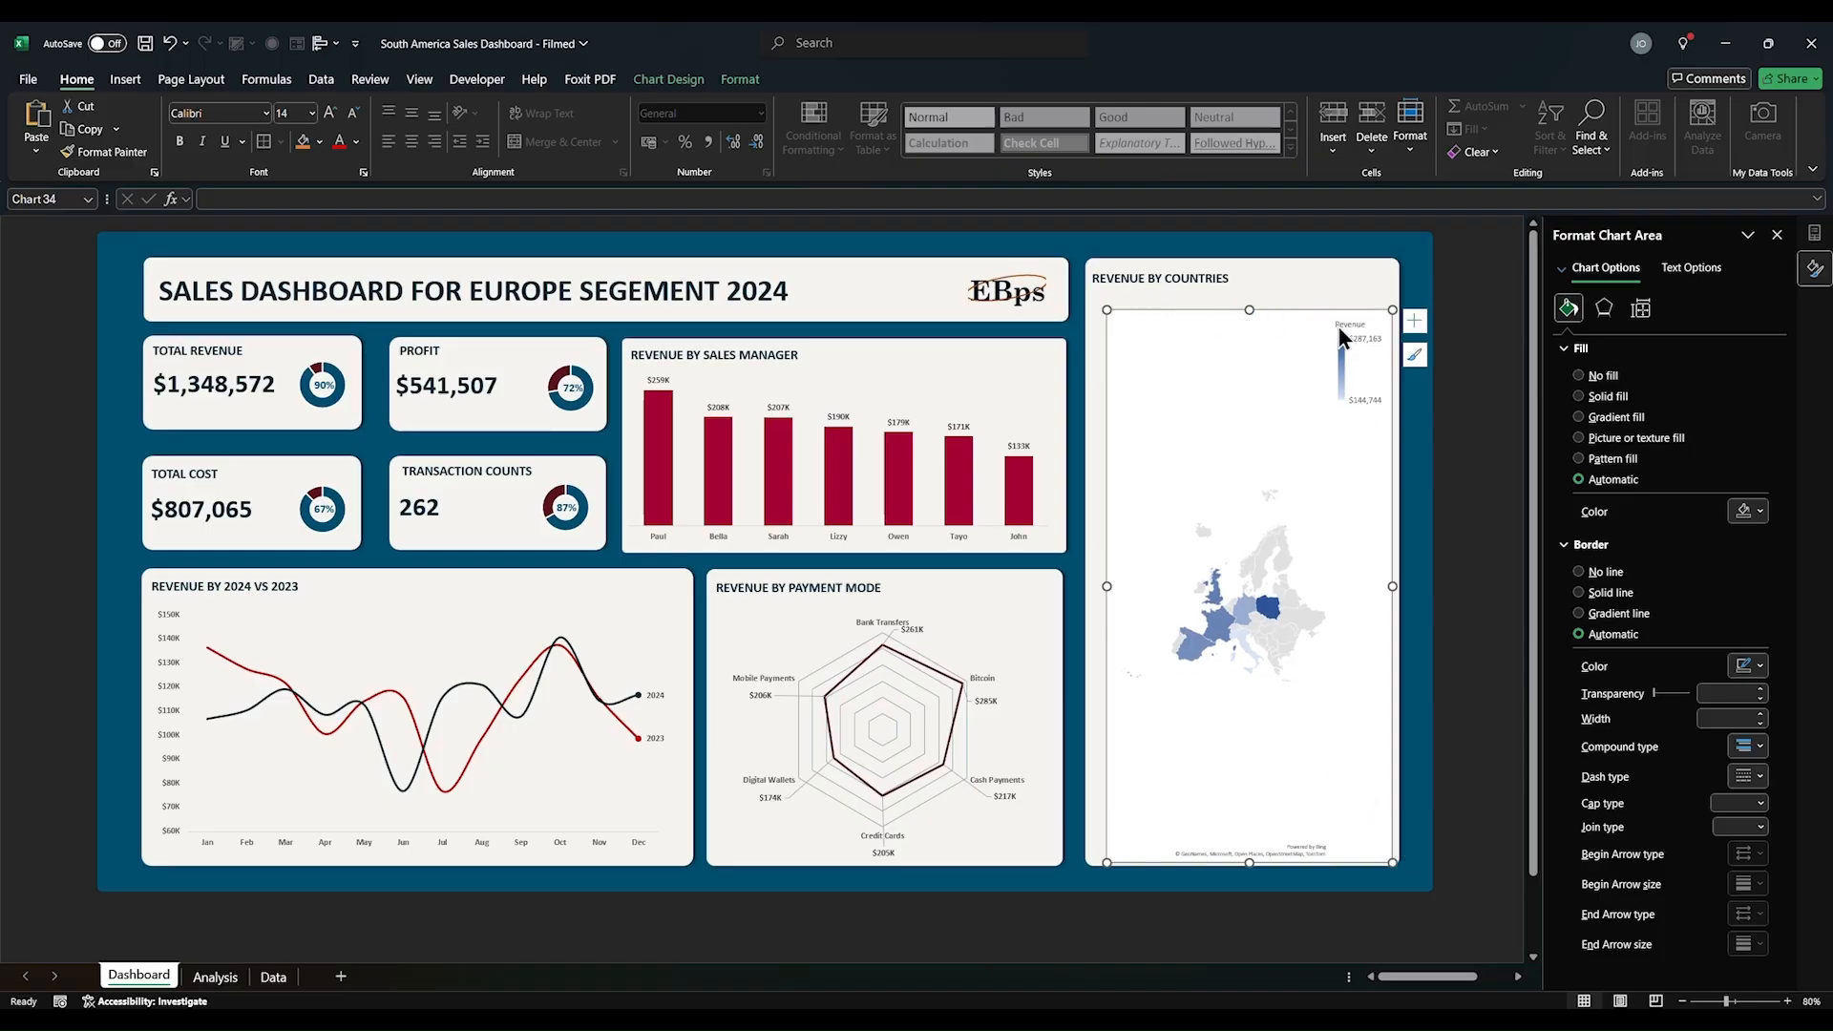
left_click(1371, 375)
left_click(1414, 321)
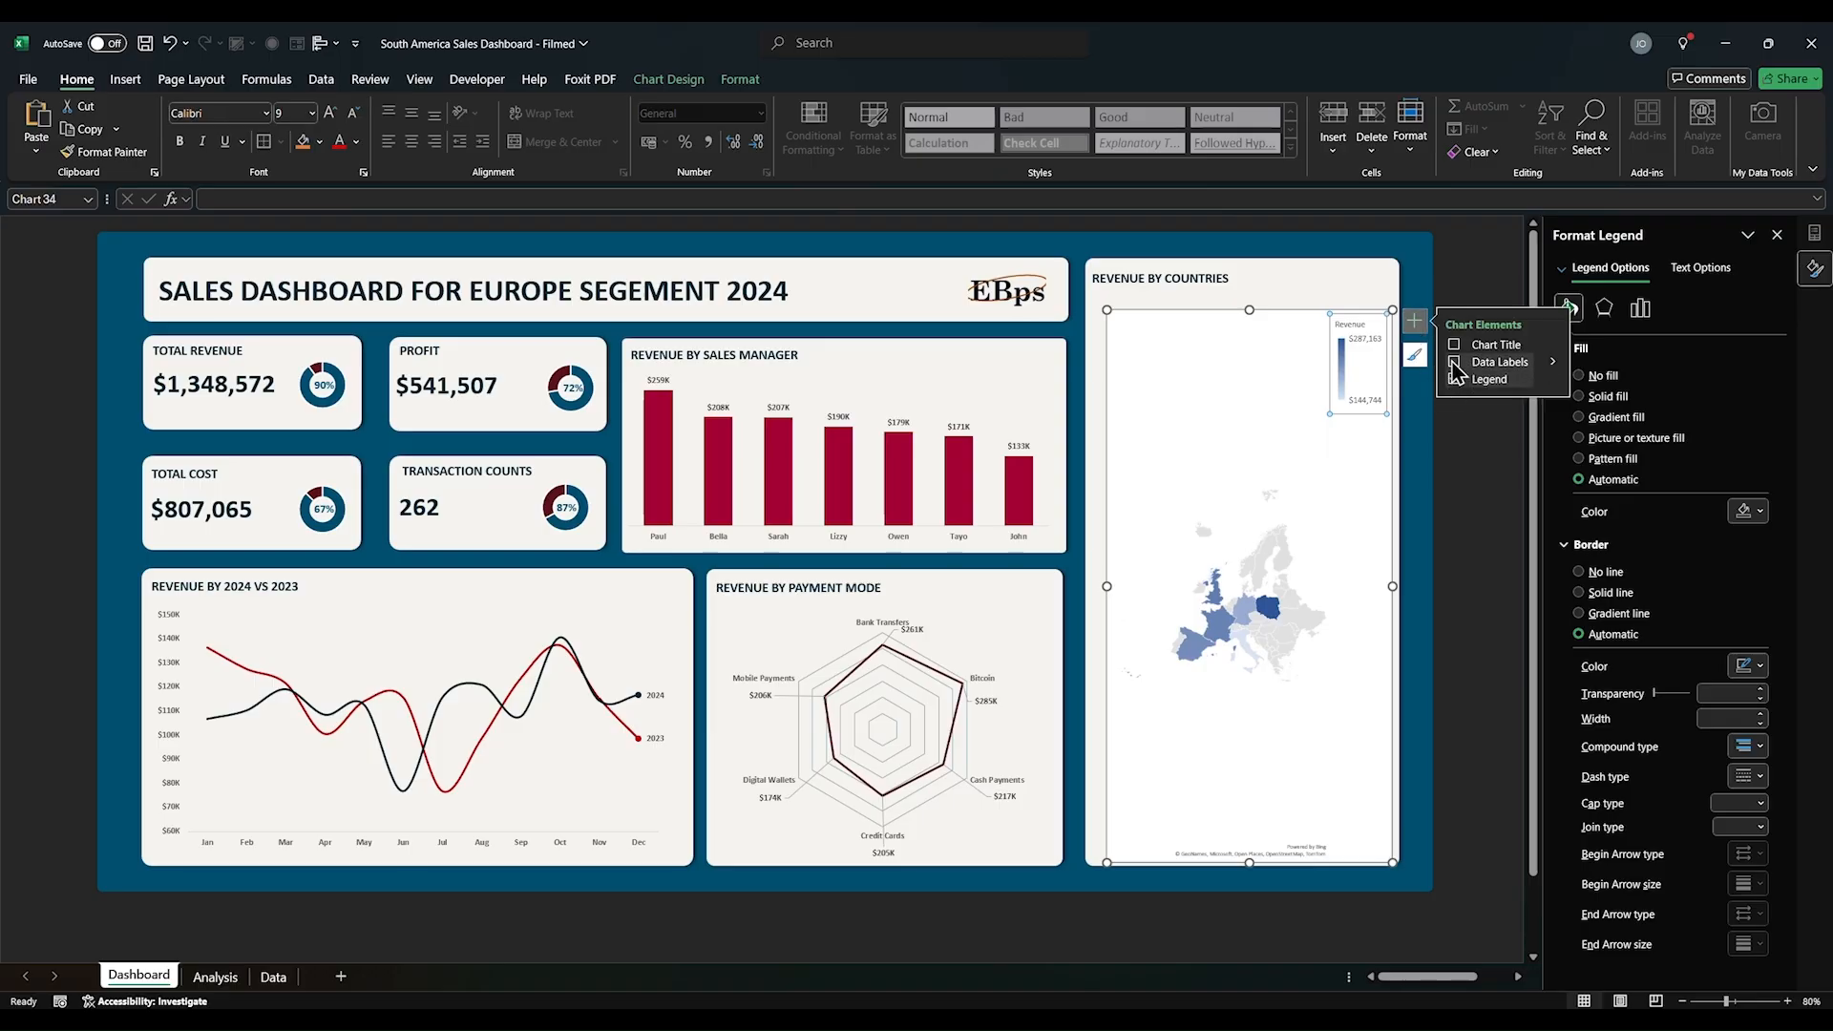
left_click(1453, 365)
left_click(1554, 362)
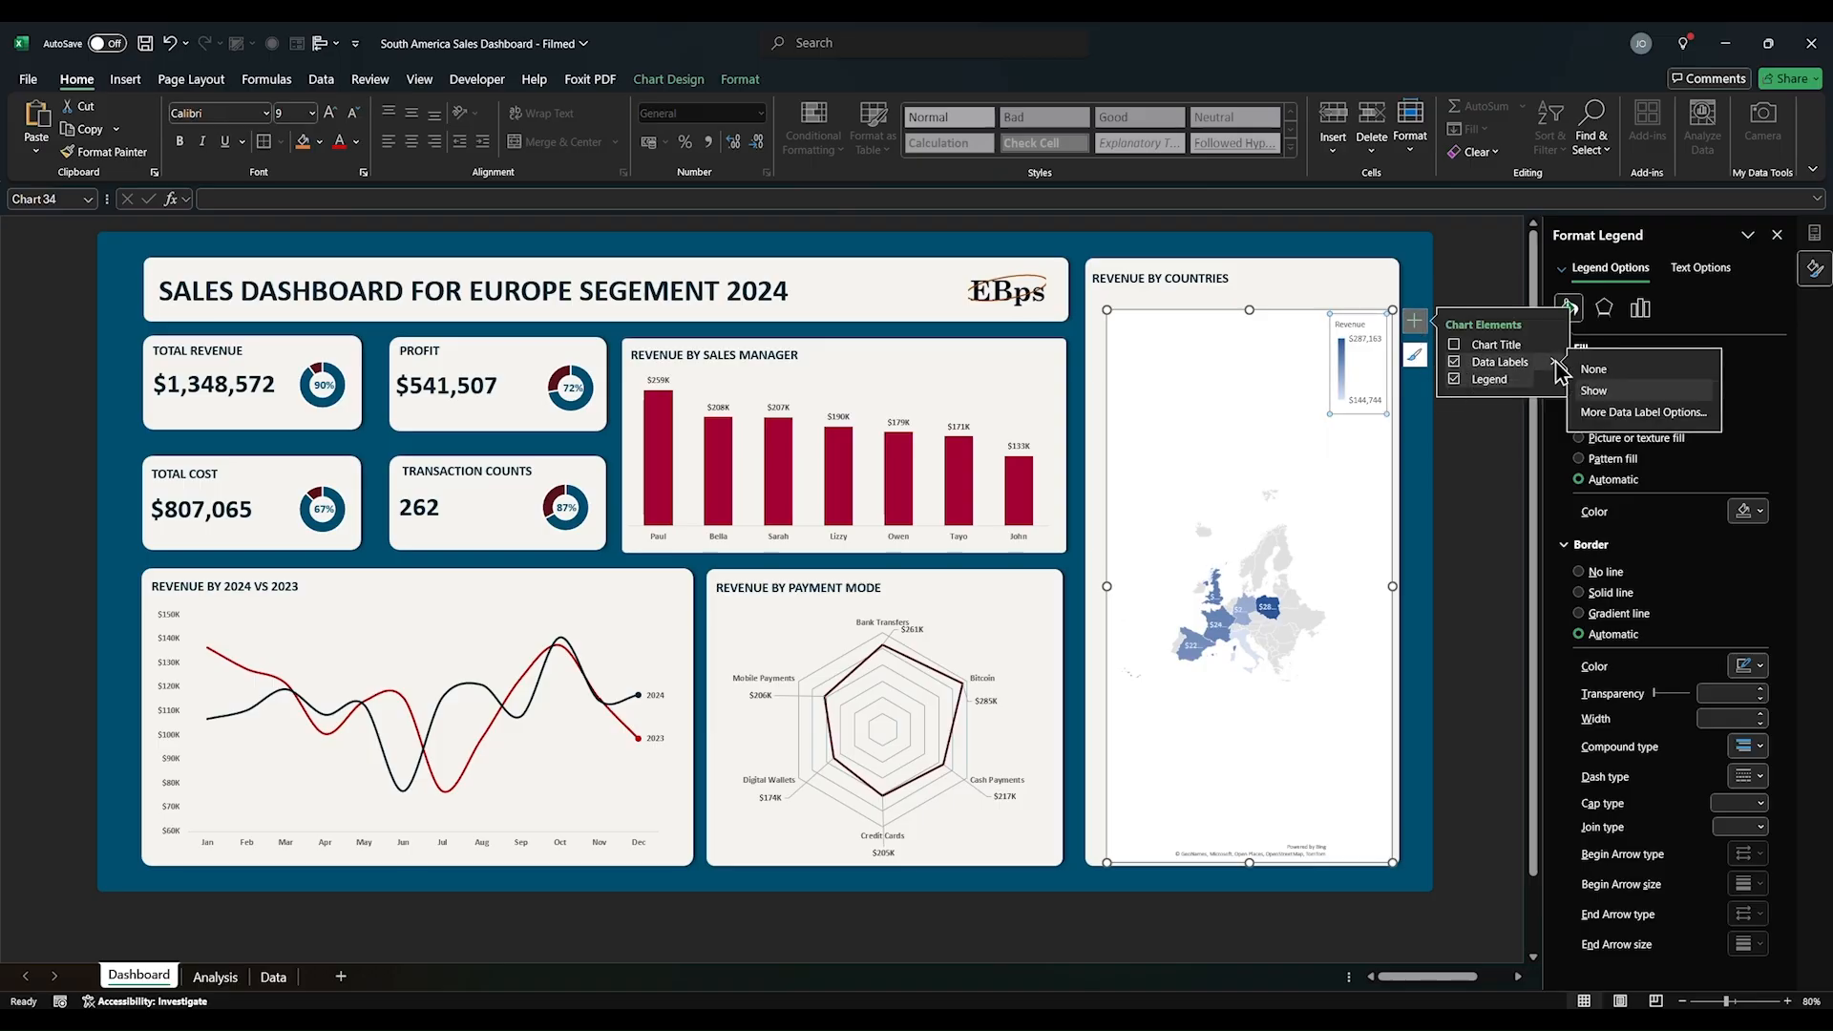
left_click(1453, 361)
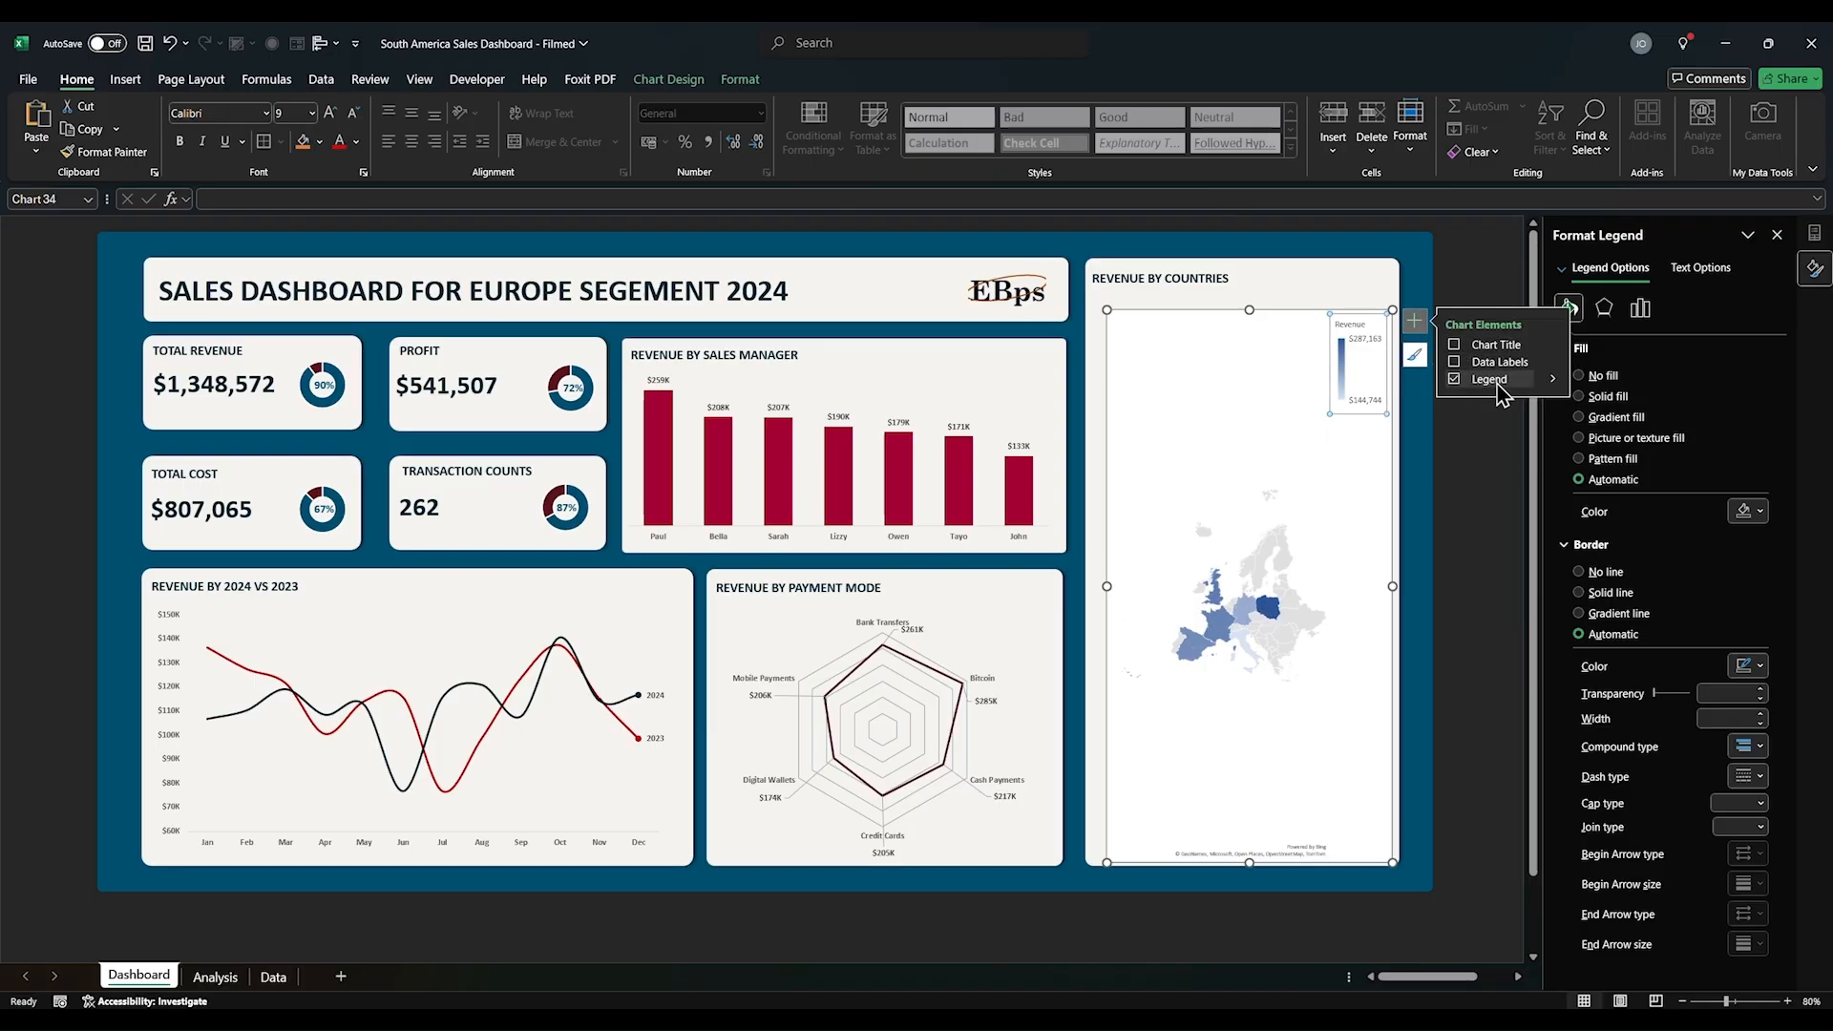
Step: Position the map chart's legend at the top of the chart
left_click(1553, 380)
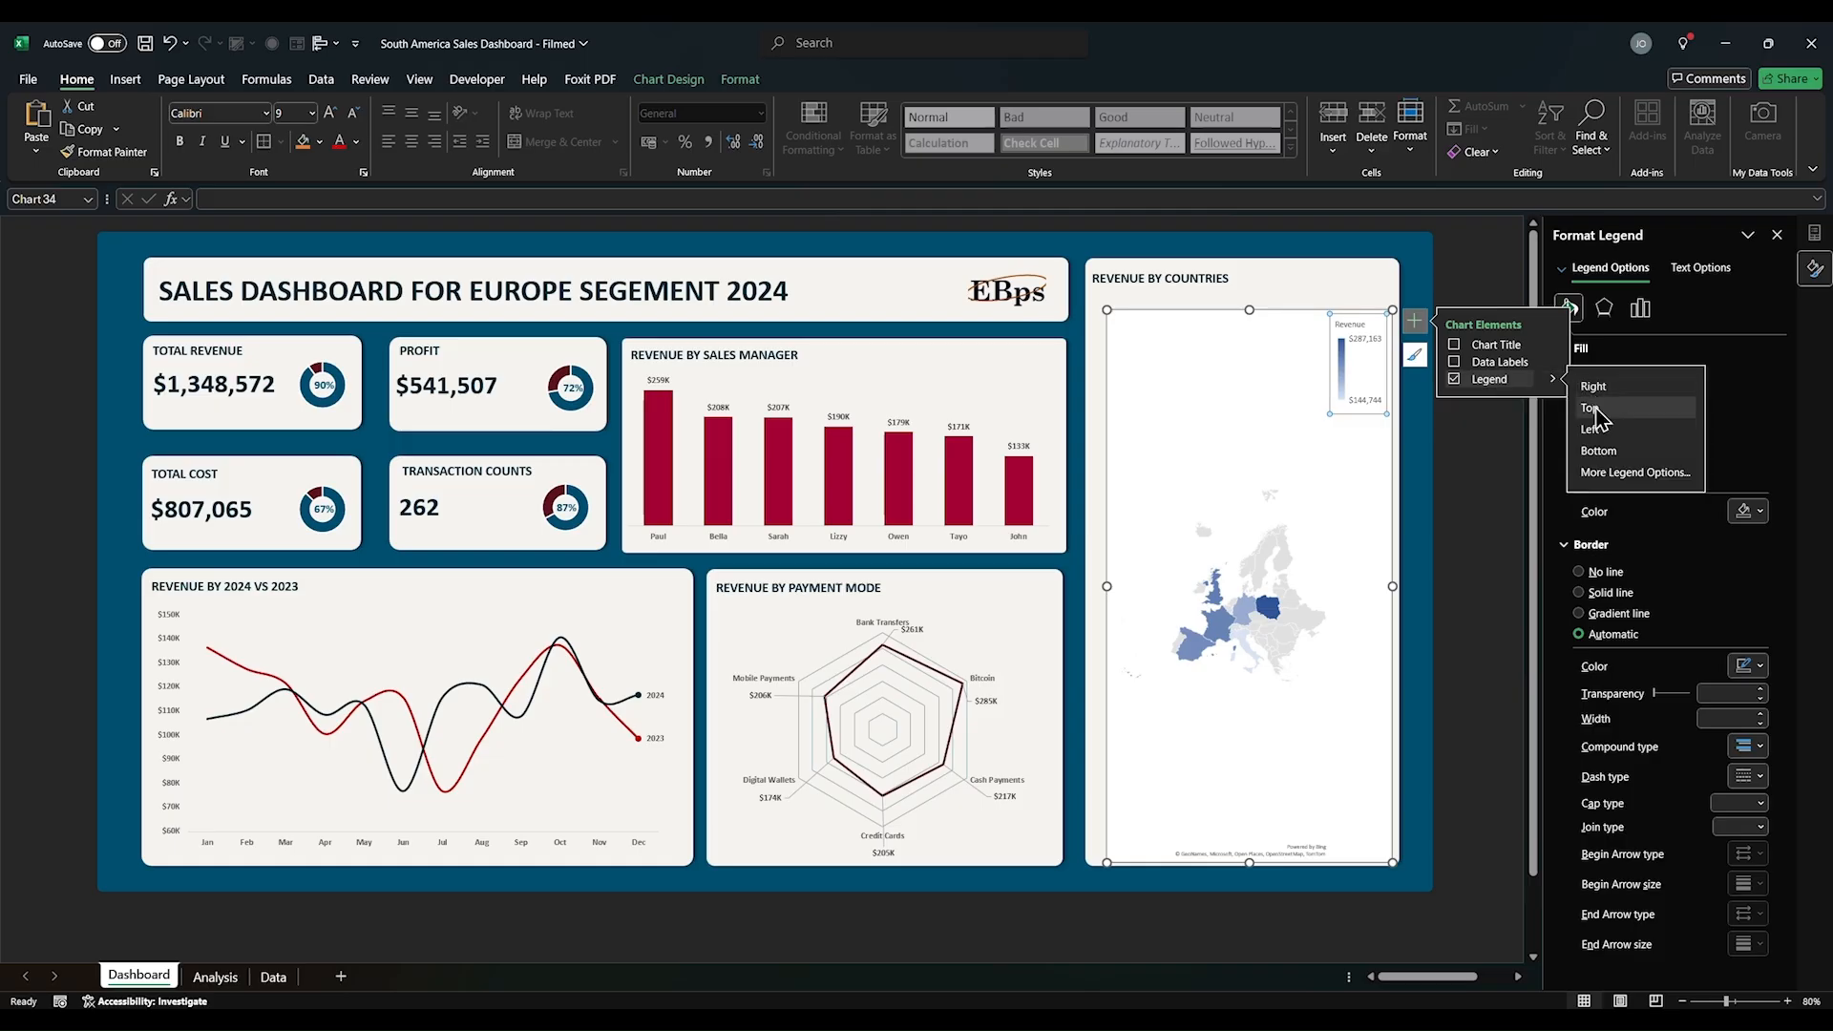
left_click(1589, 408)
left_click(1366, 438)
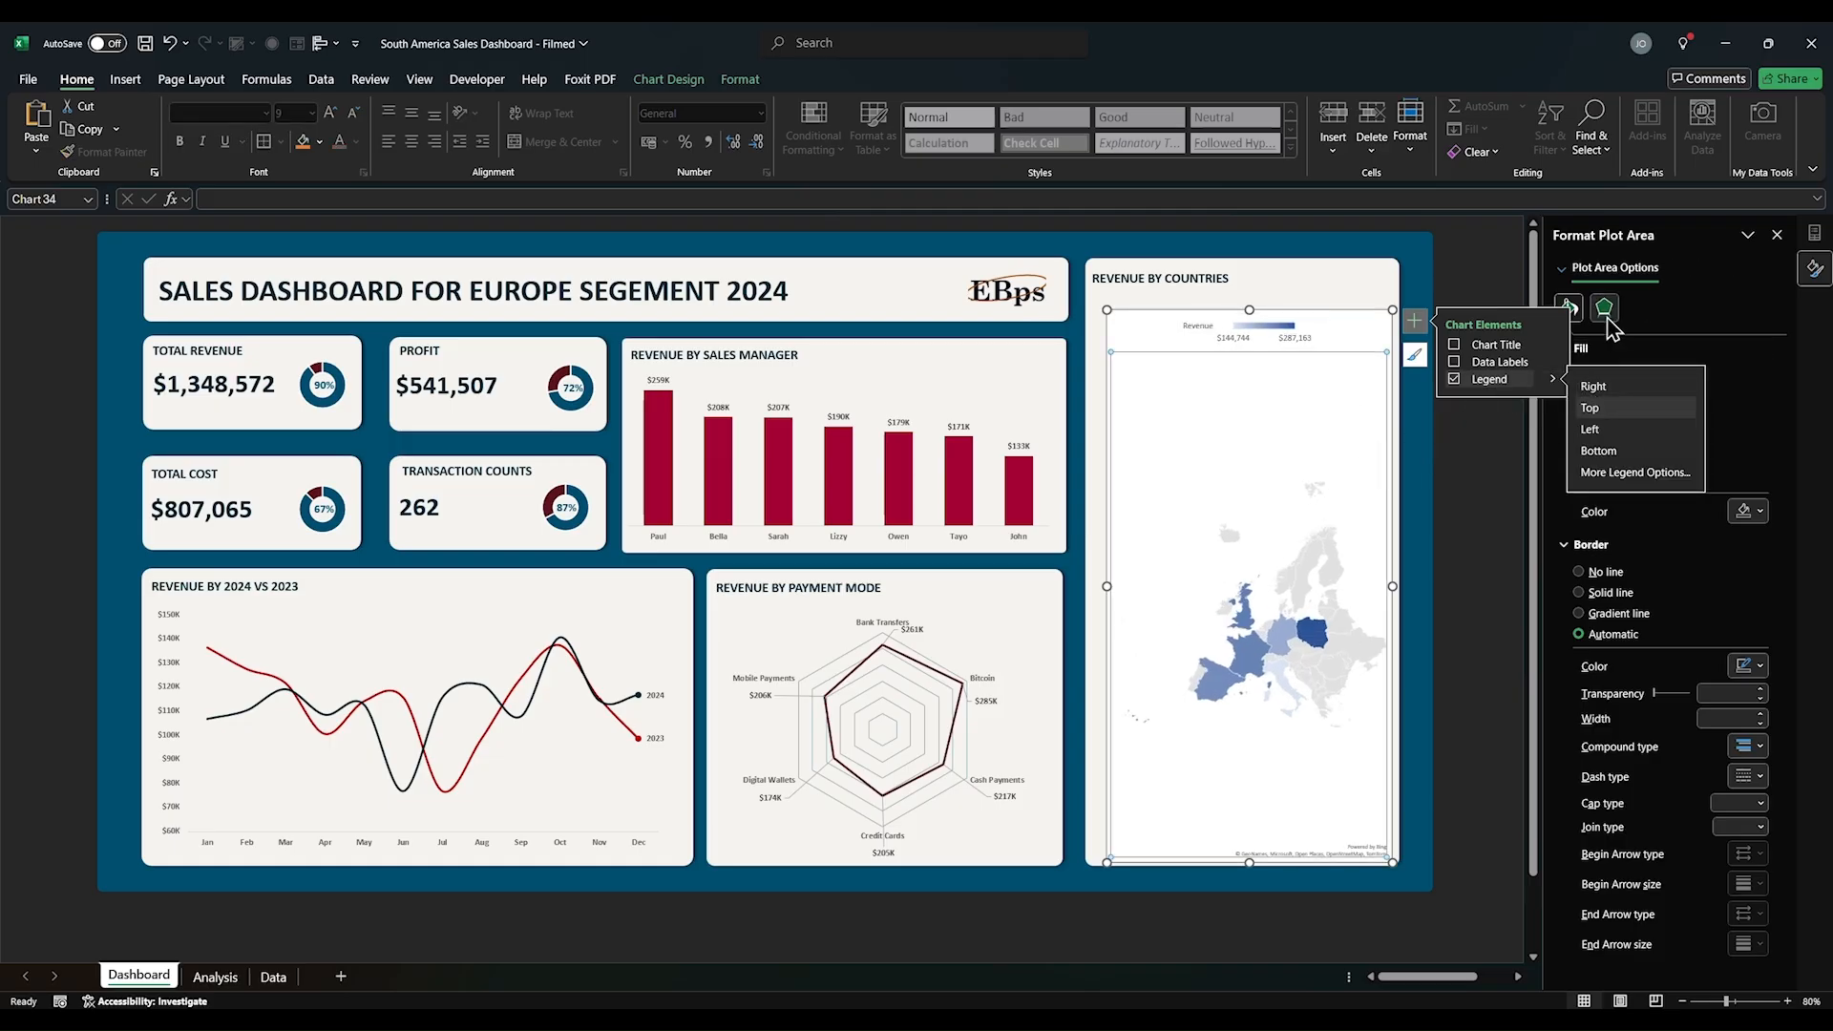
Step: Give the map chart area no fill and no border line, and extend its upper-left corner towards the card's title
left_click(1462, 273)
left_click(1304, 427)
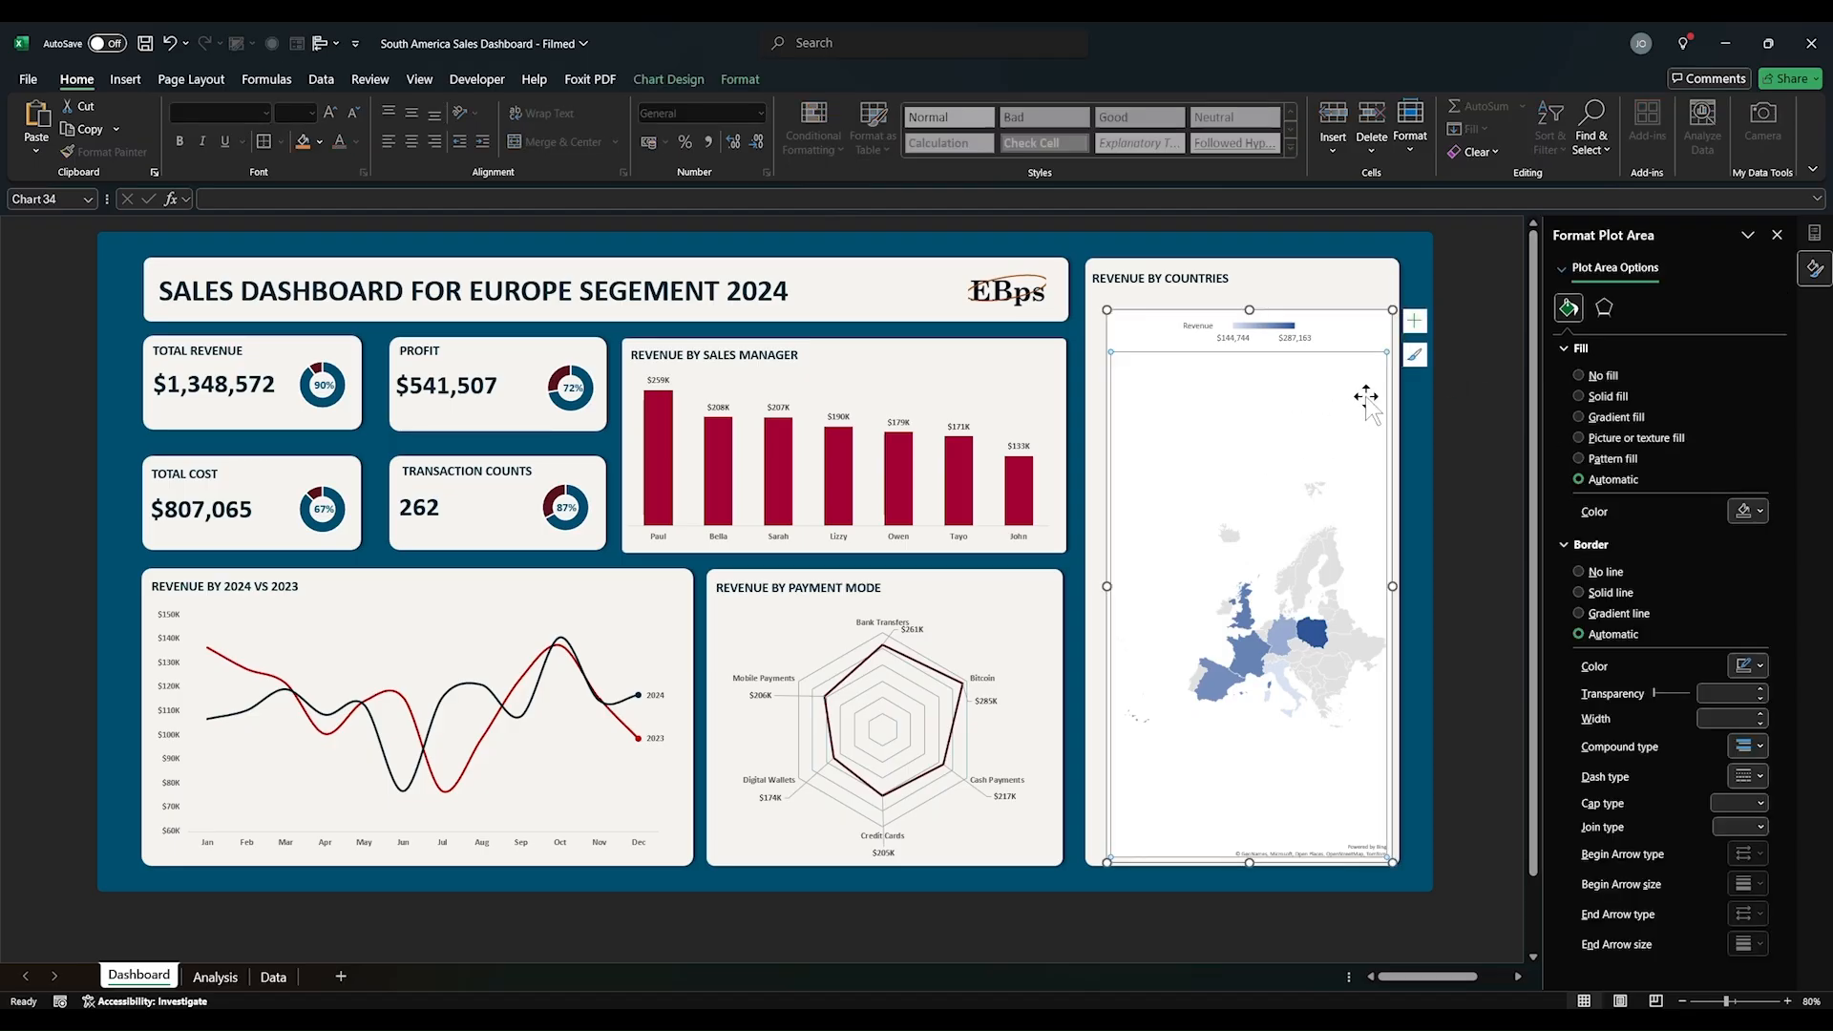
left_click(1352, 339)
left_click(1593, 377)
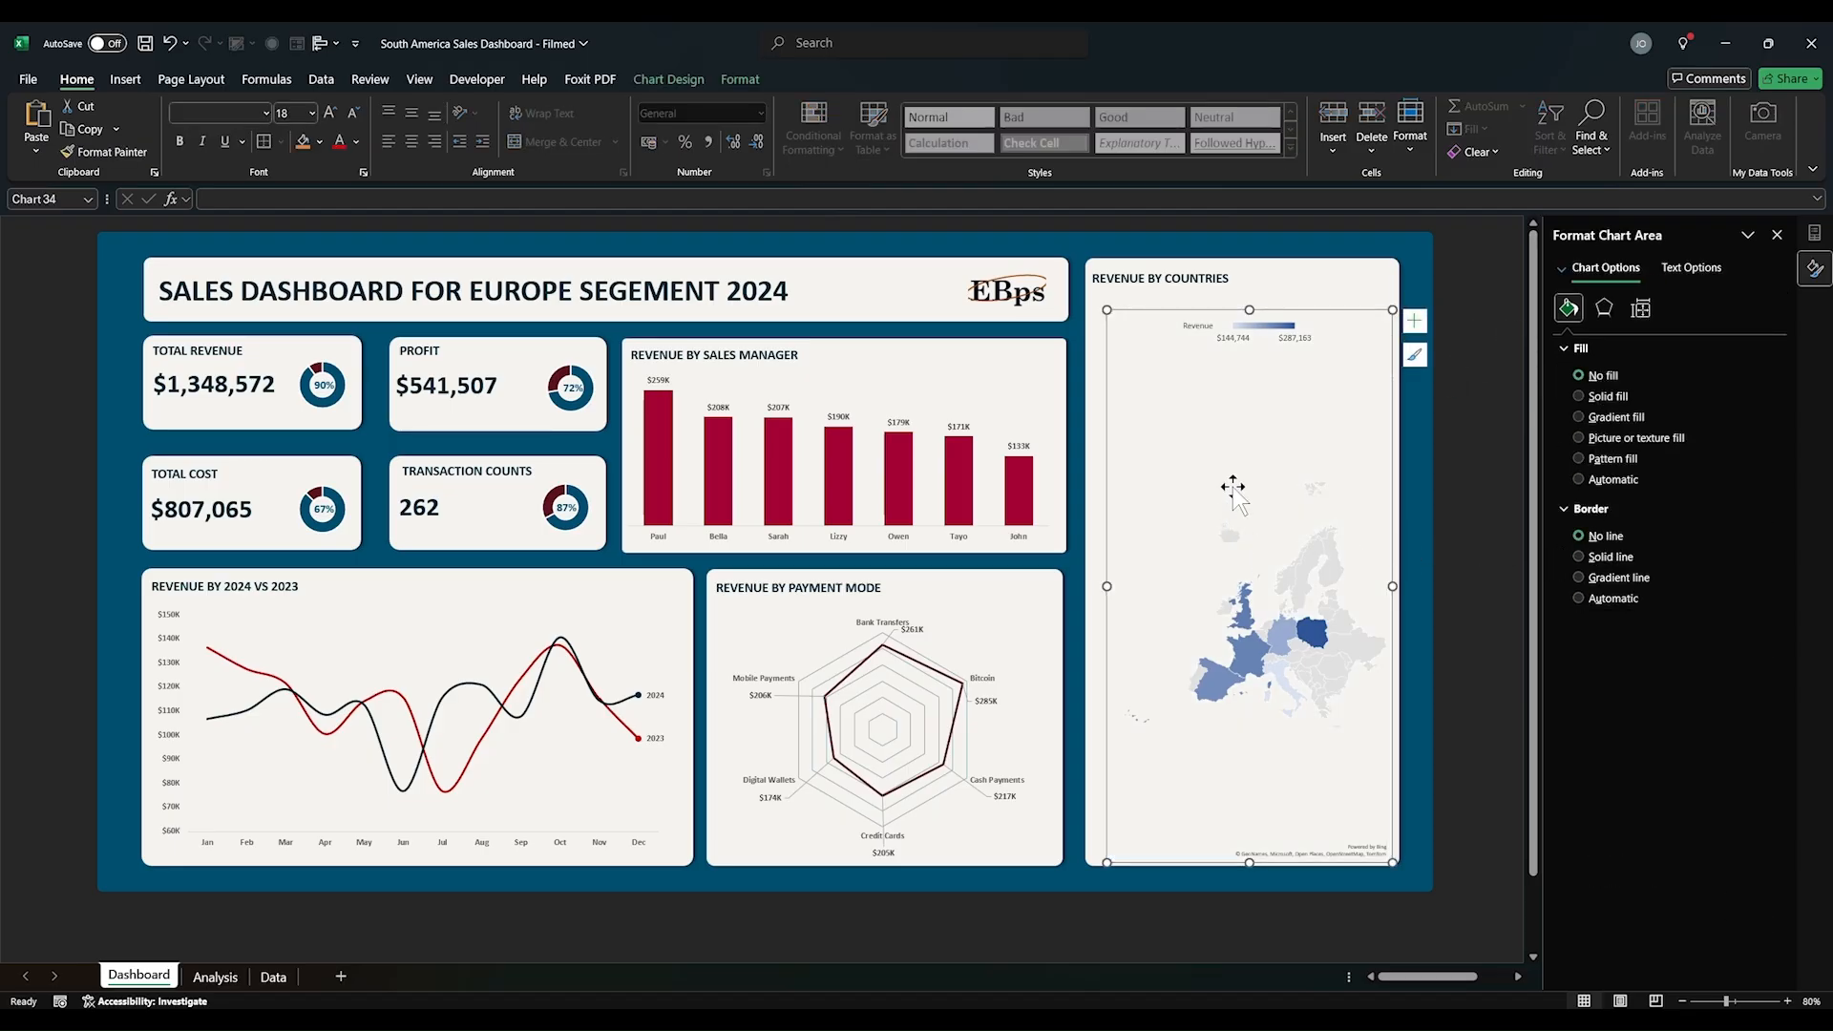
left_click(1238, 489)
left_click_drag(1105, 309, 1094, 288)
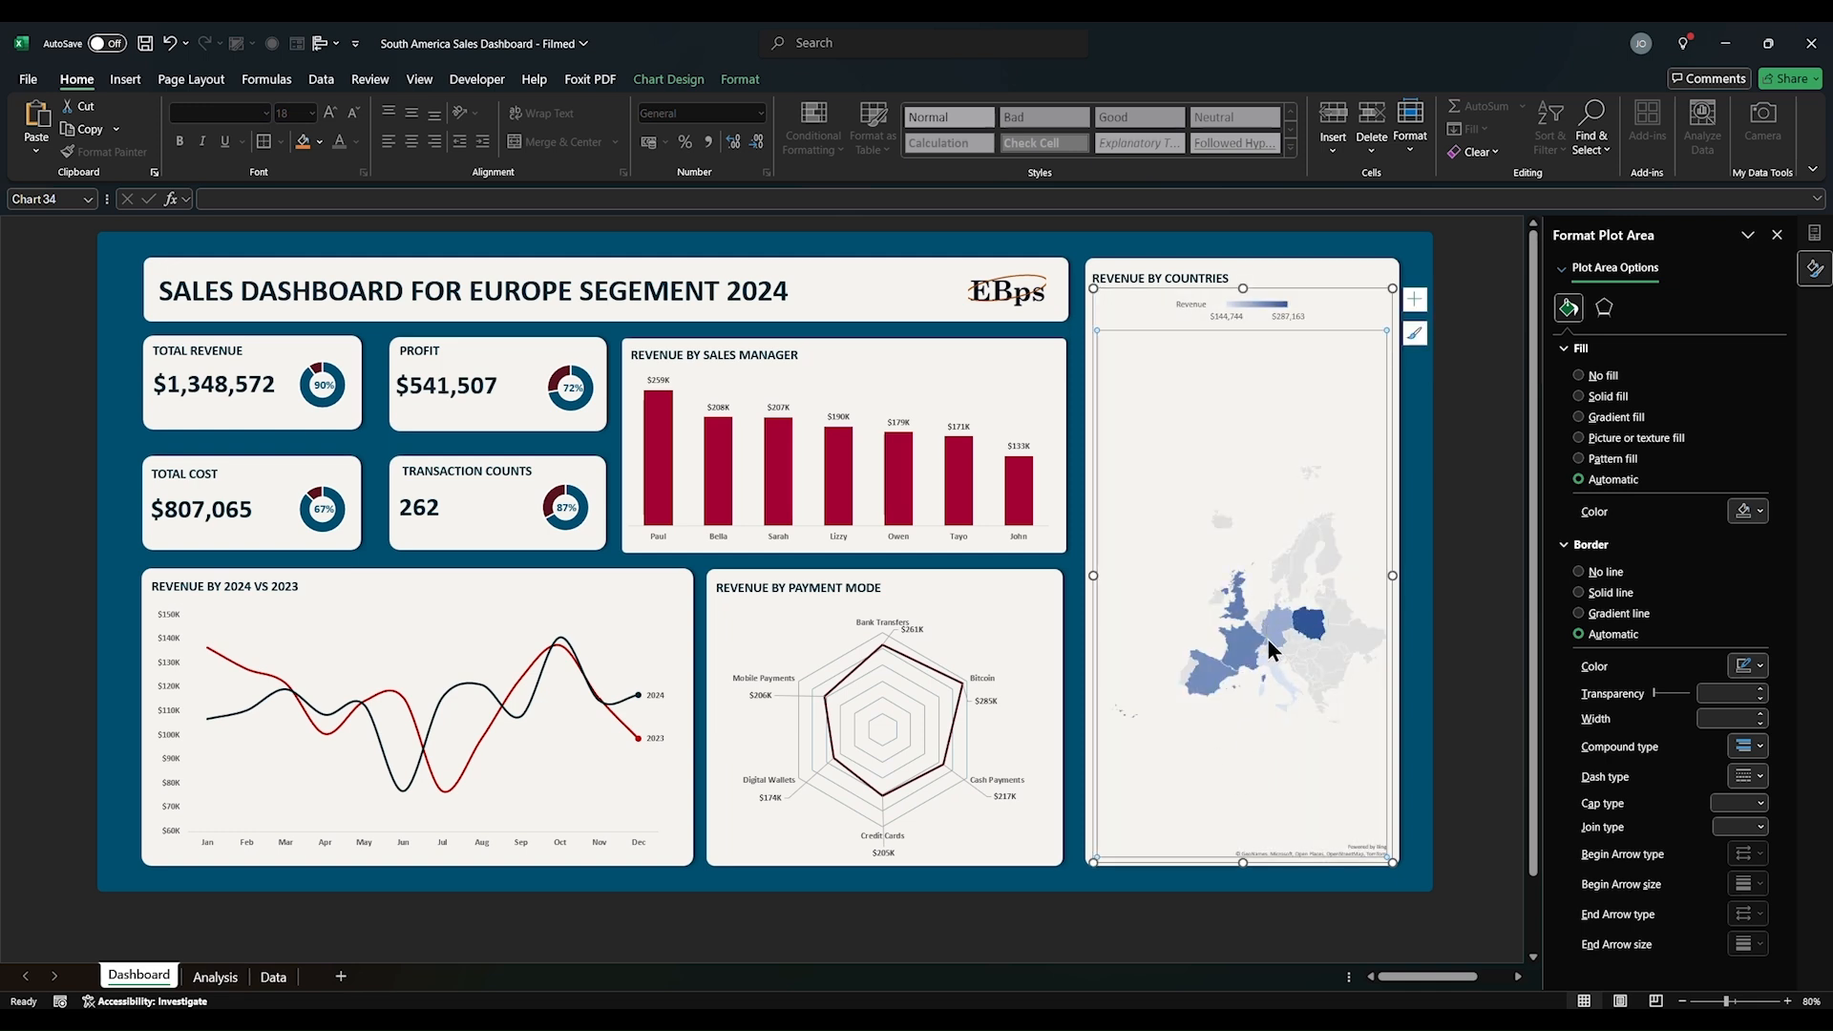
Step: Set the map series to Mercator projection, map area Only regions with data, and map labels Show all
left_click(1306, 624)
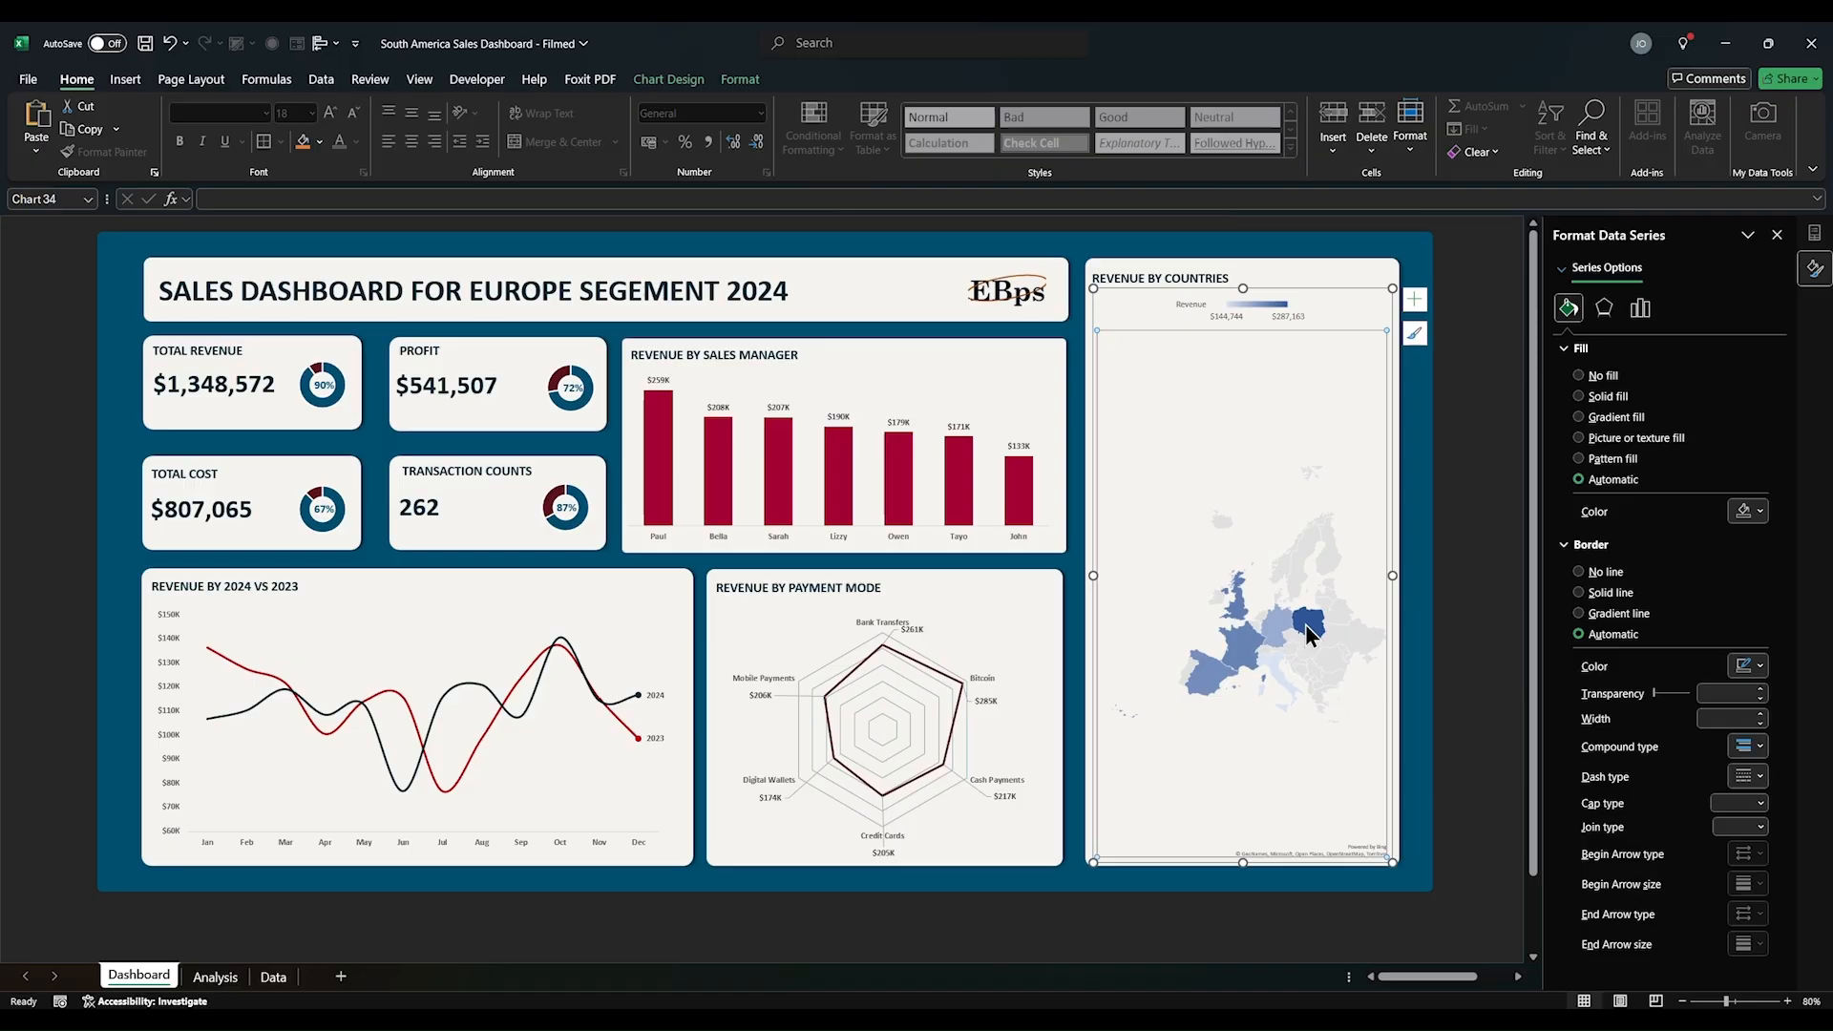
left_click(1306, 625)
left_click(1640, 307)
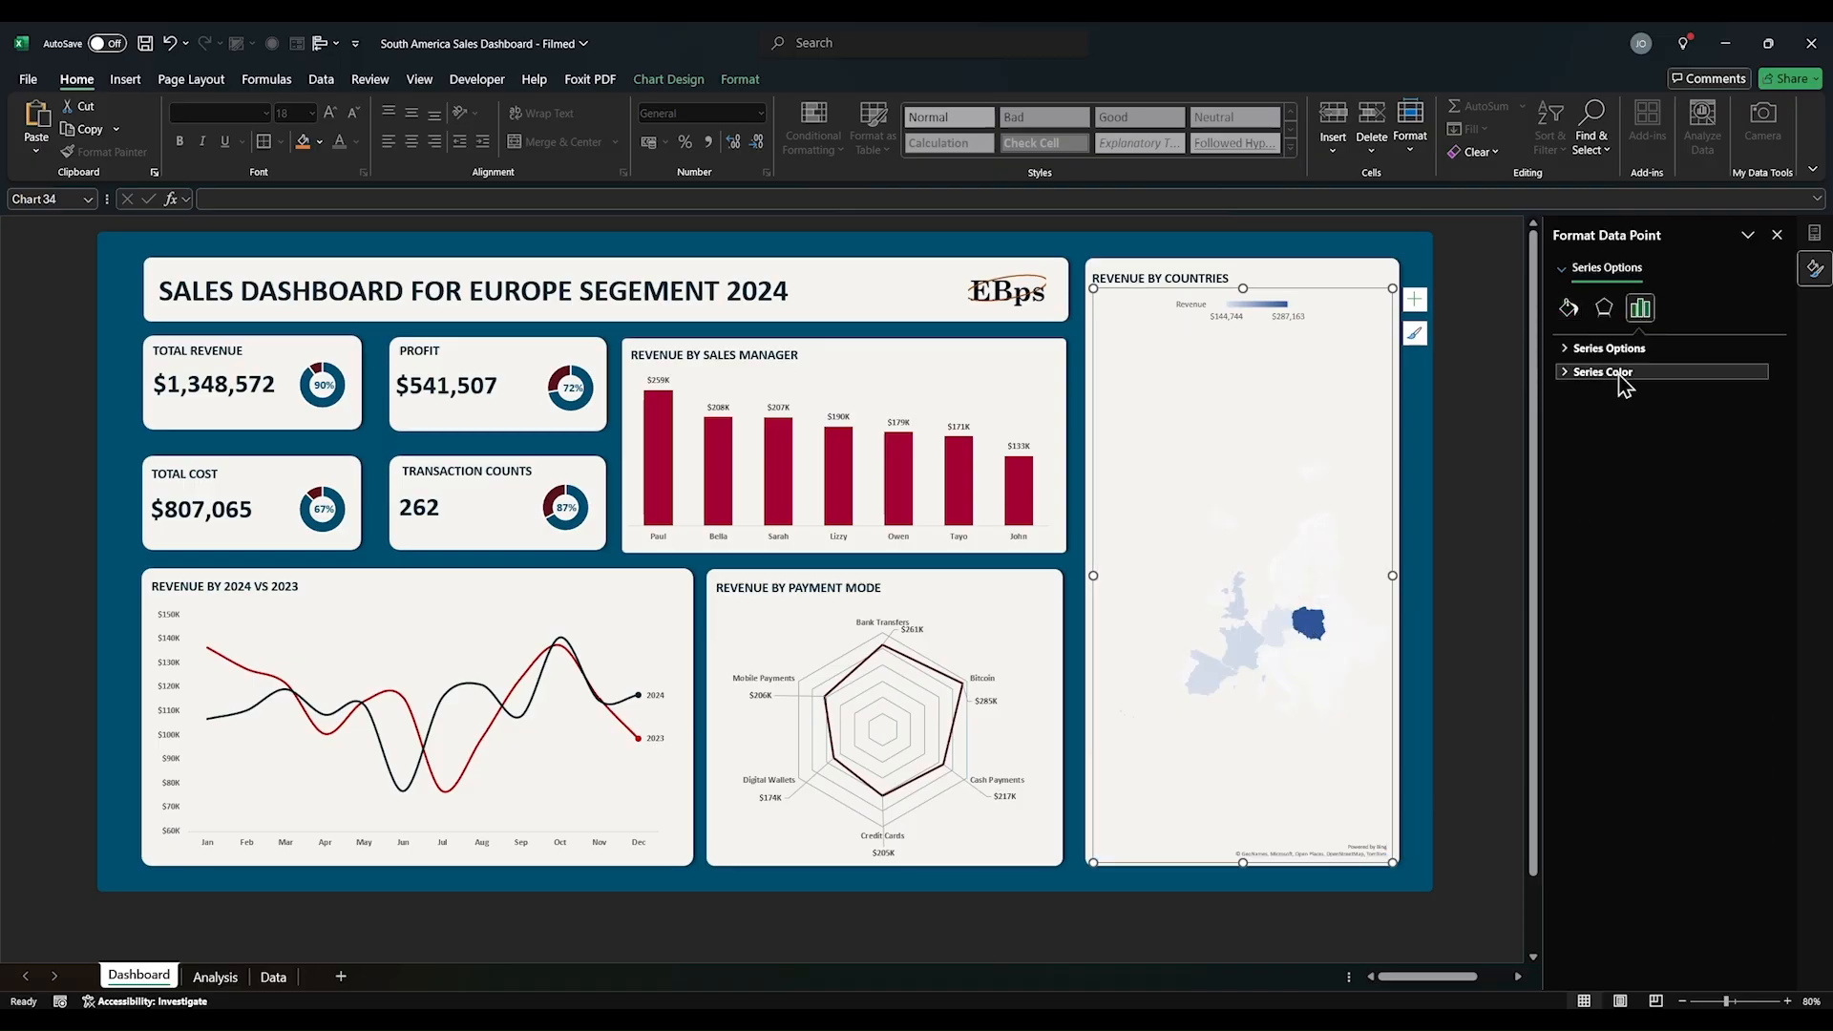
left_click(1571, 349)
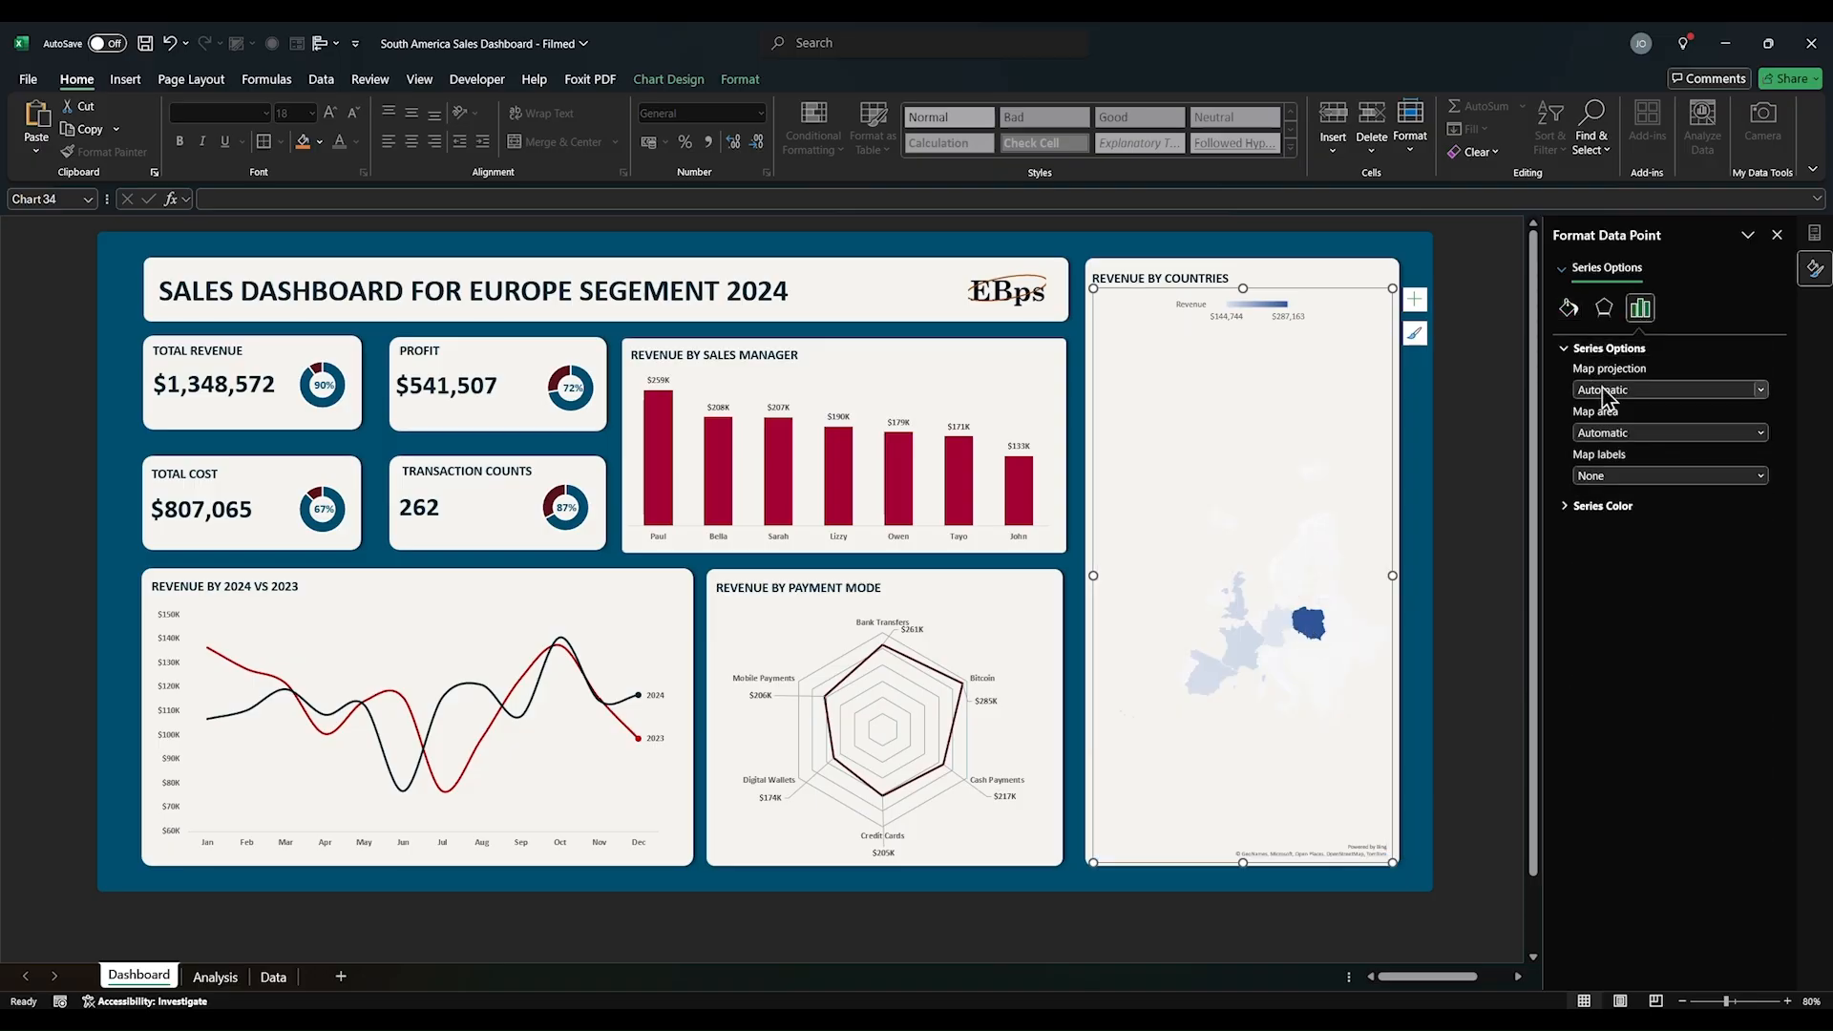
left_click(1607, 391)
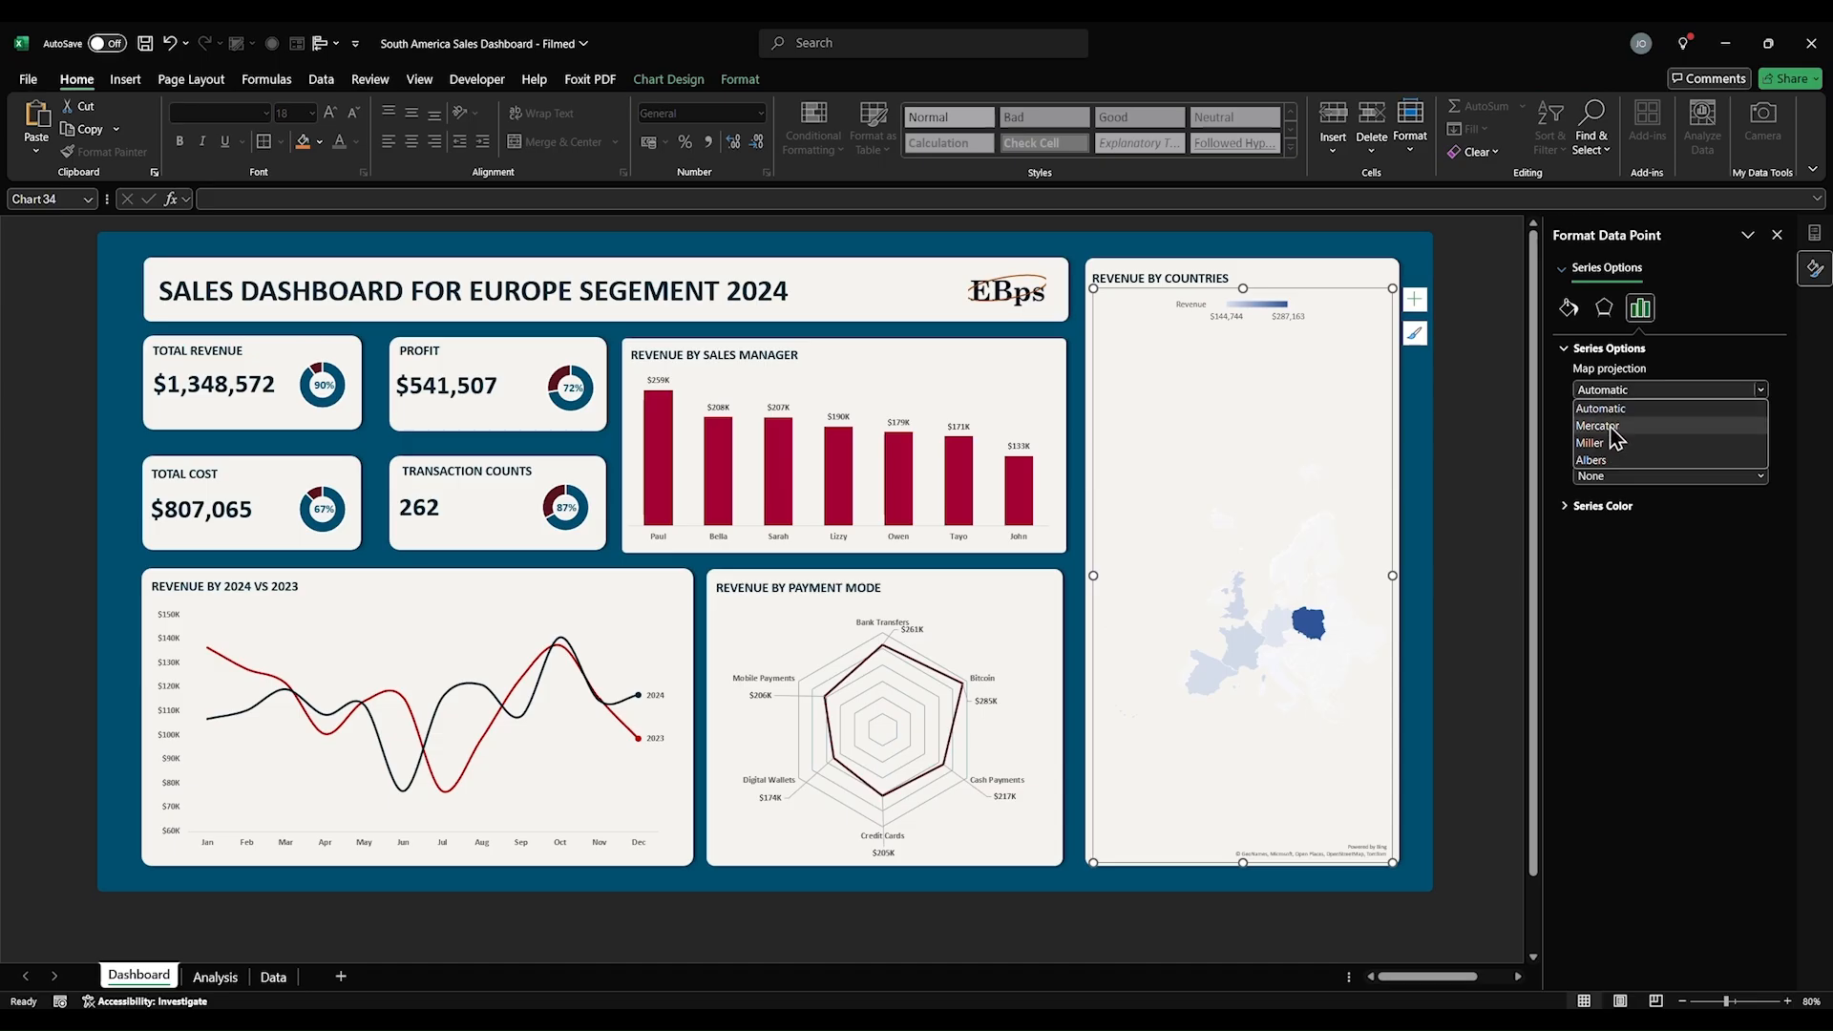
left_click(1611, 429)
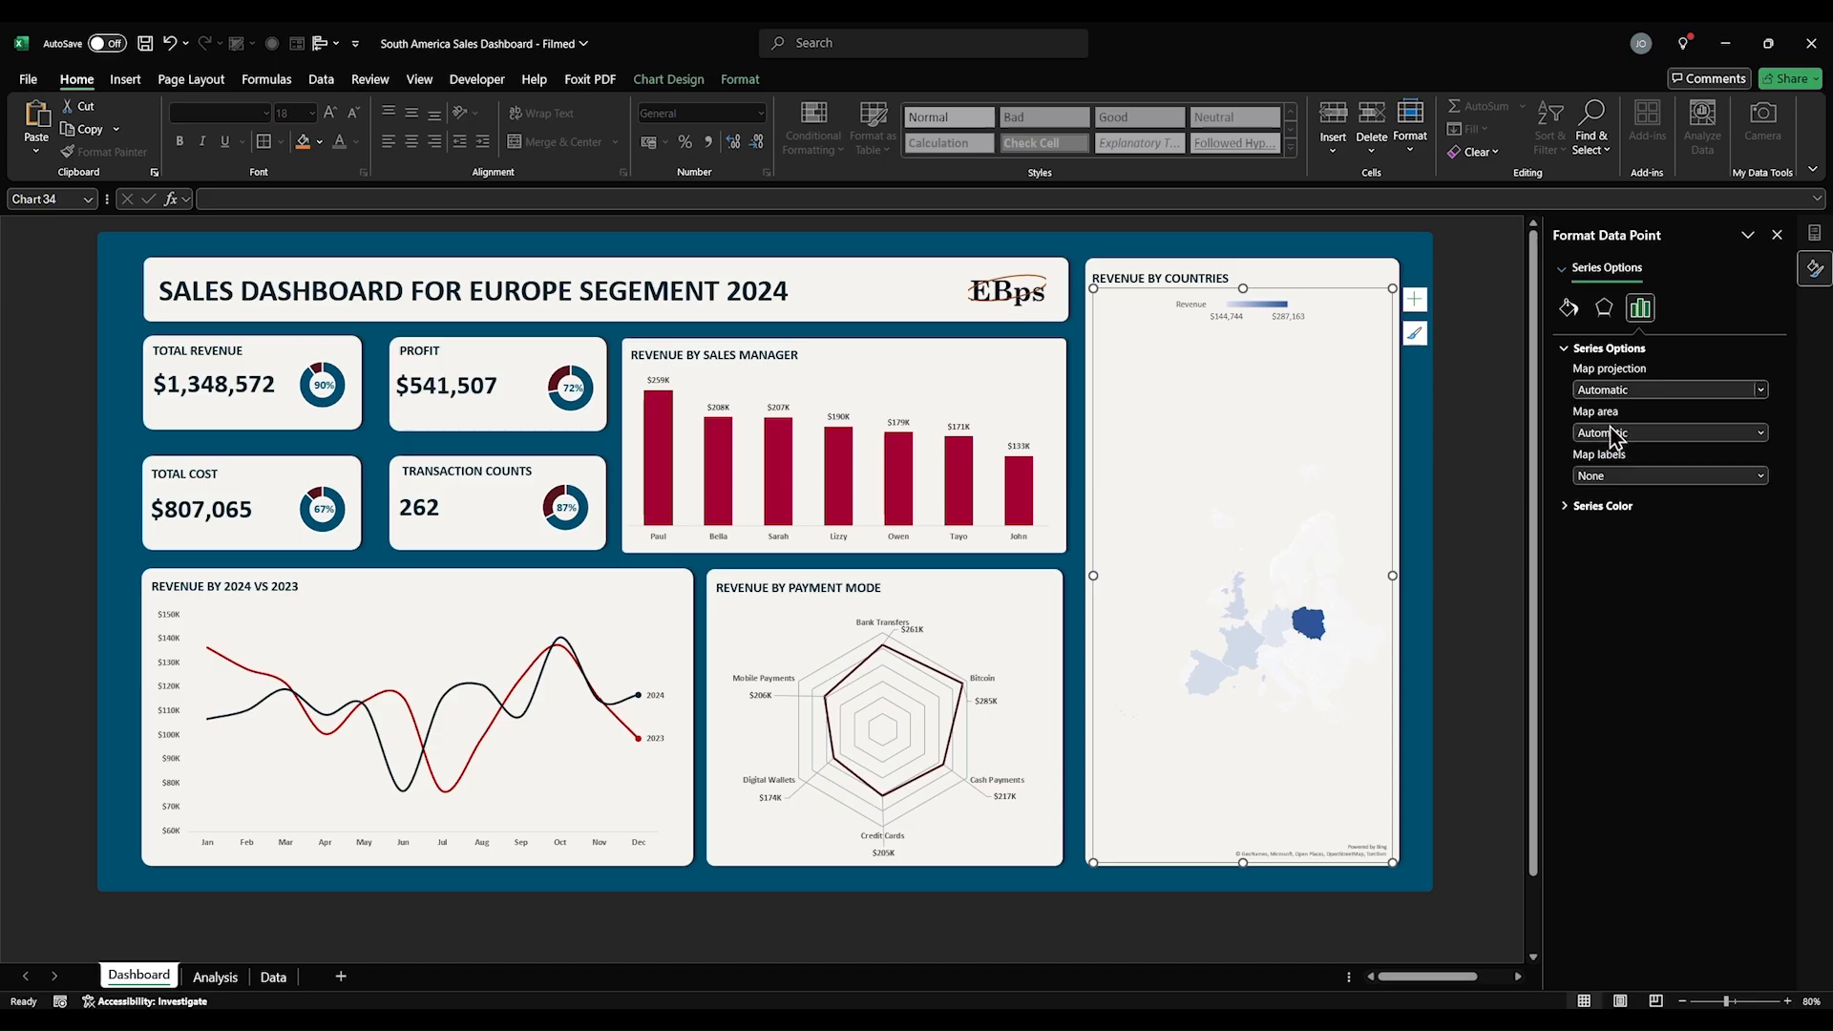
left_click(1709, 434)
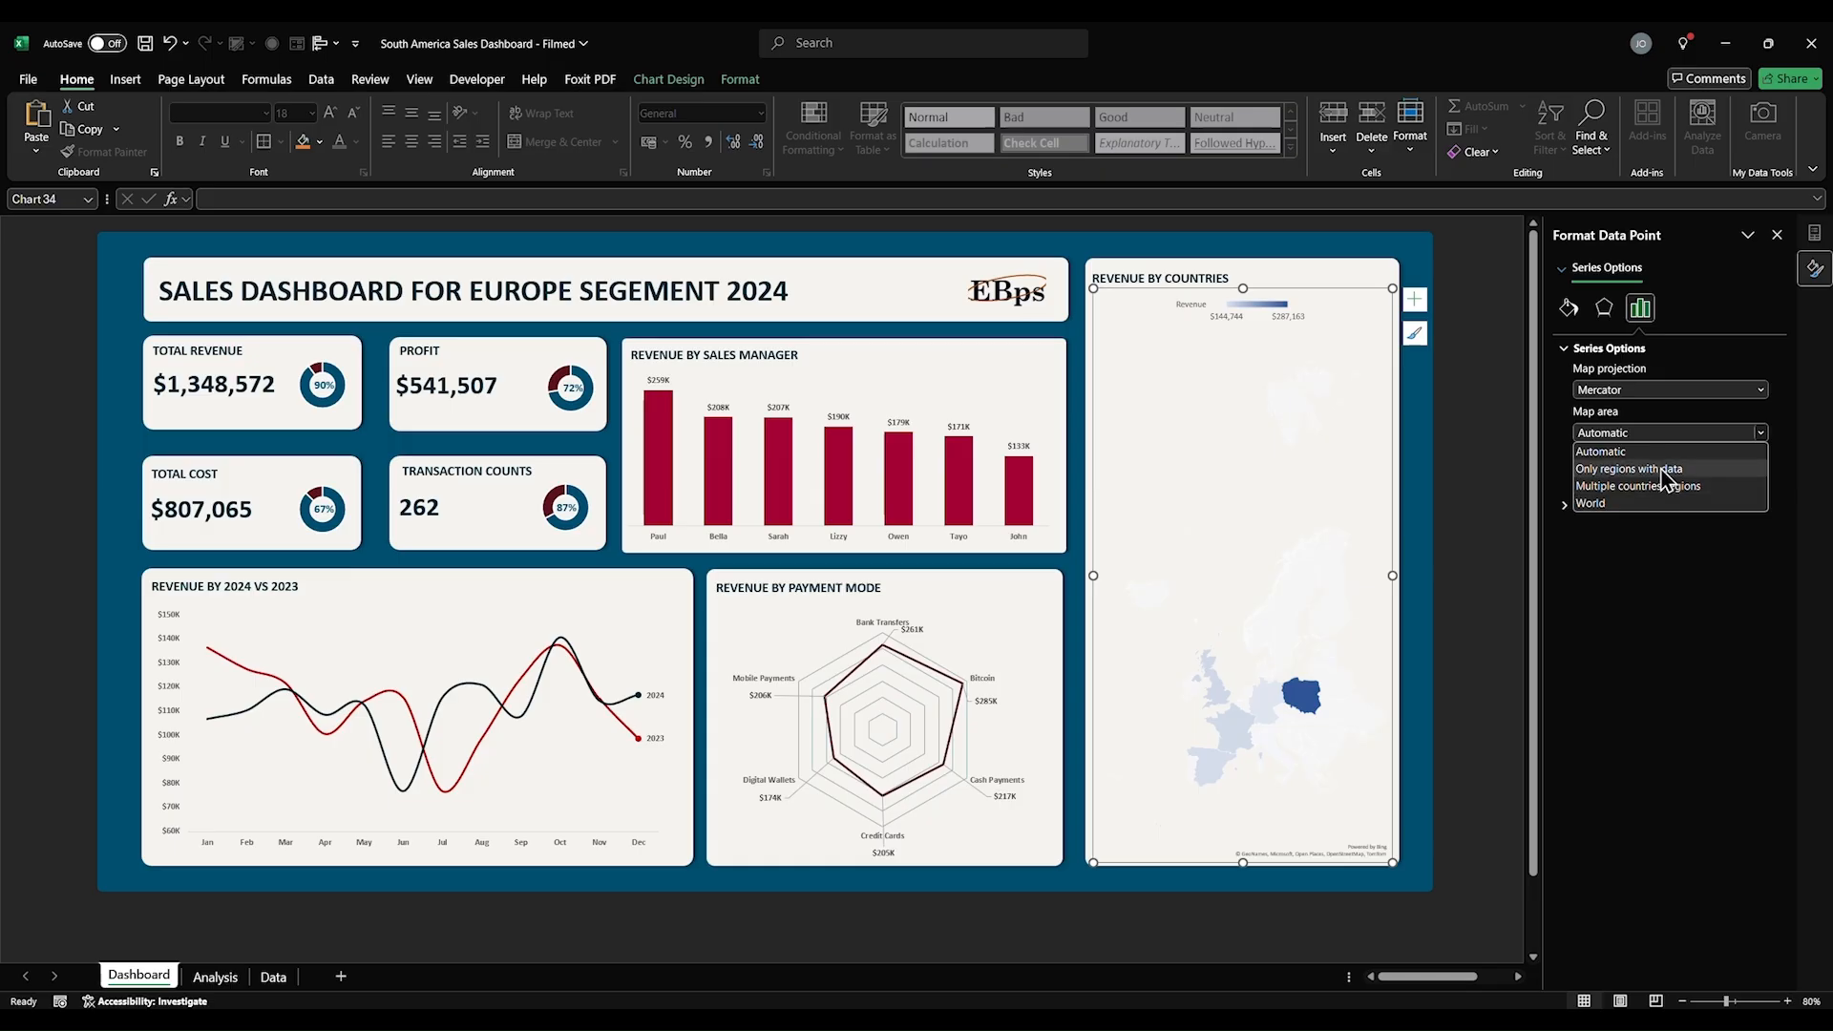
left_click(1664, 469)
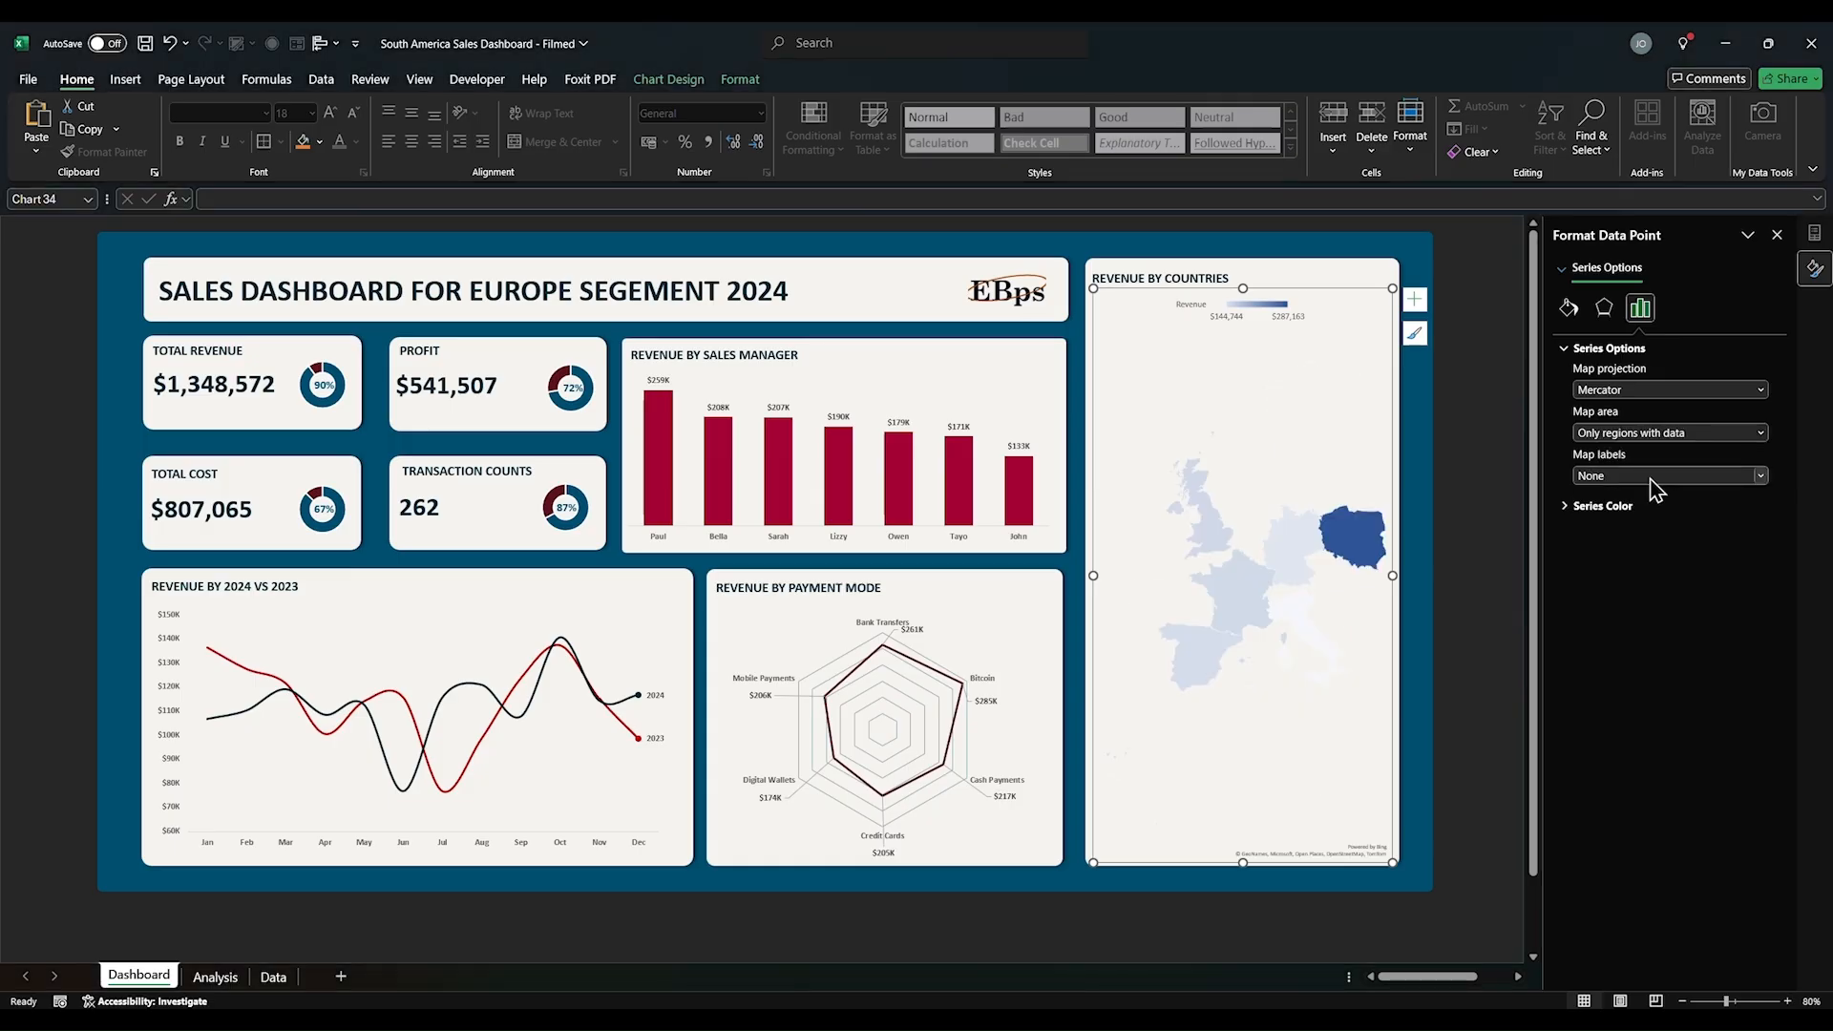
left_click(1657, 477)
left_click(1645, 529)
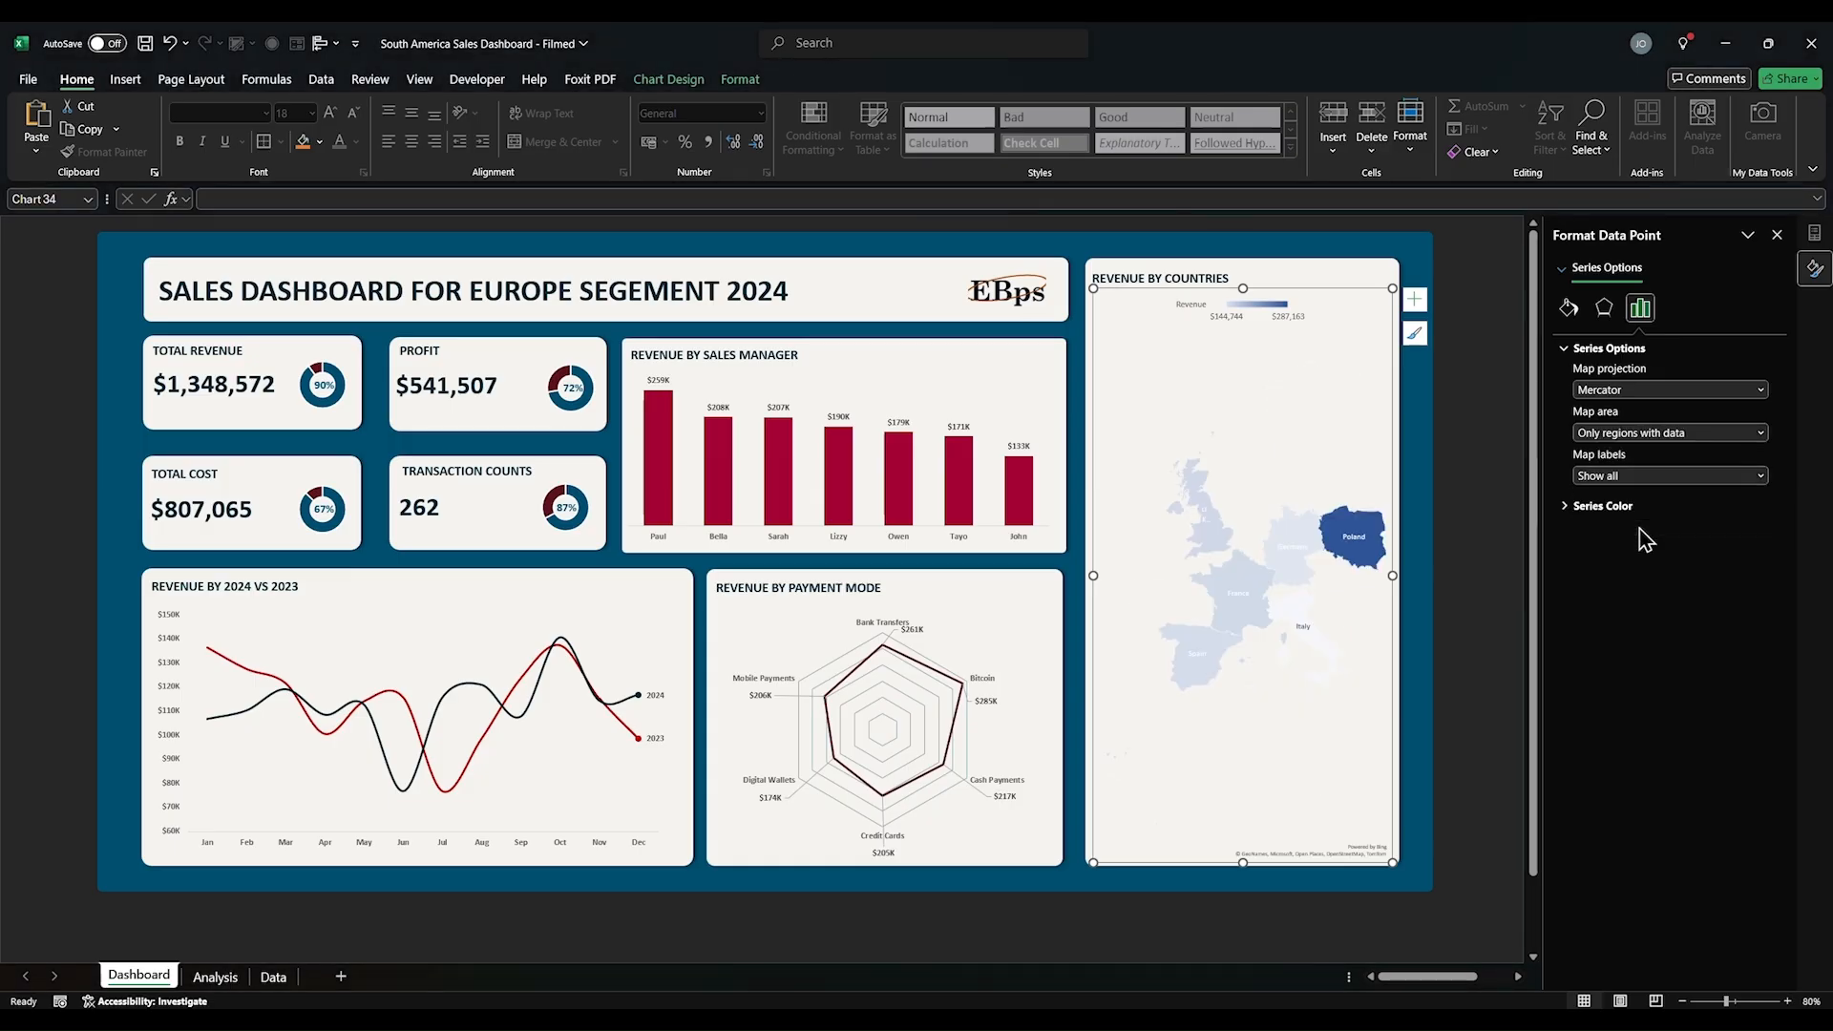
Step: Color the map's sequential two-color scale from the dashboard's blue for the lowest value to very dark navy for the highest value
left_click(1592, 510)
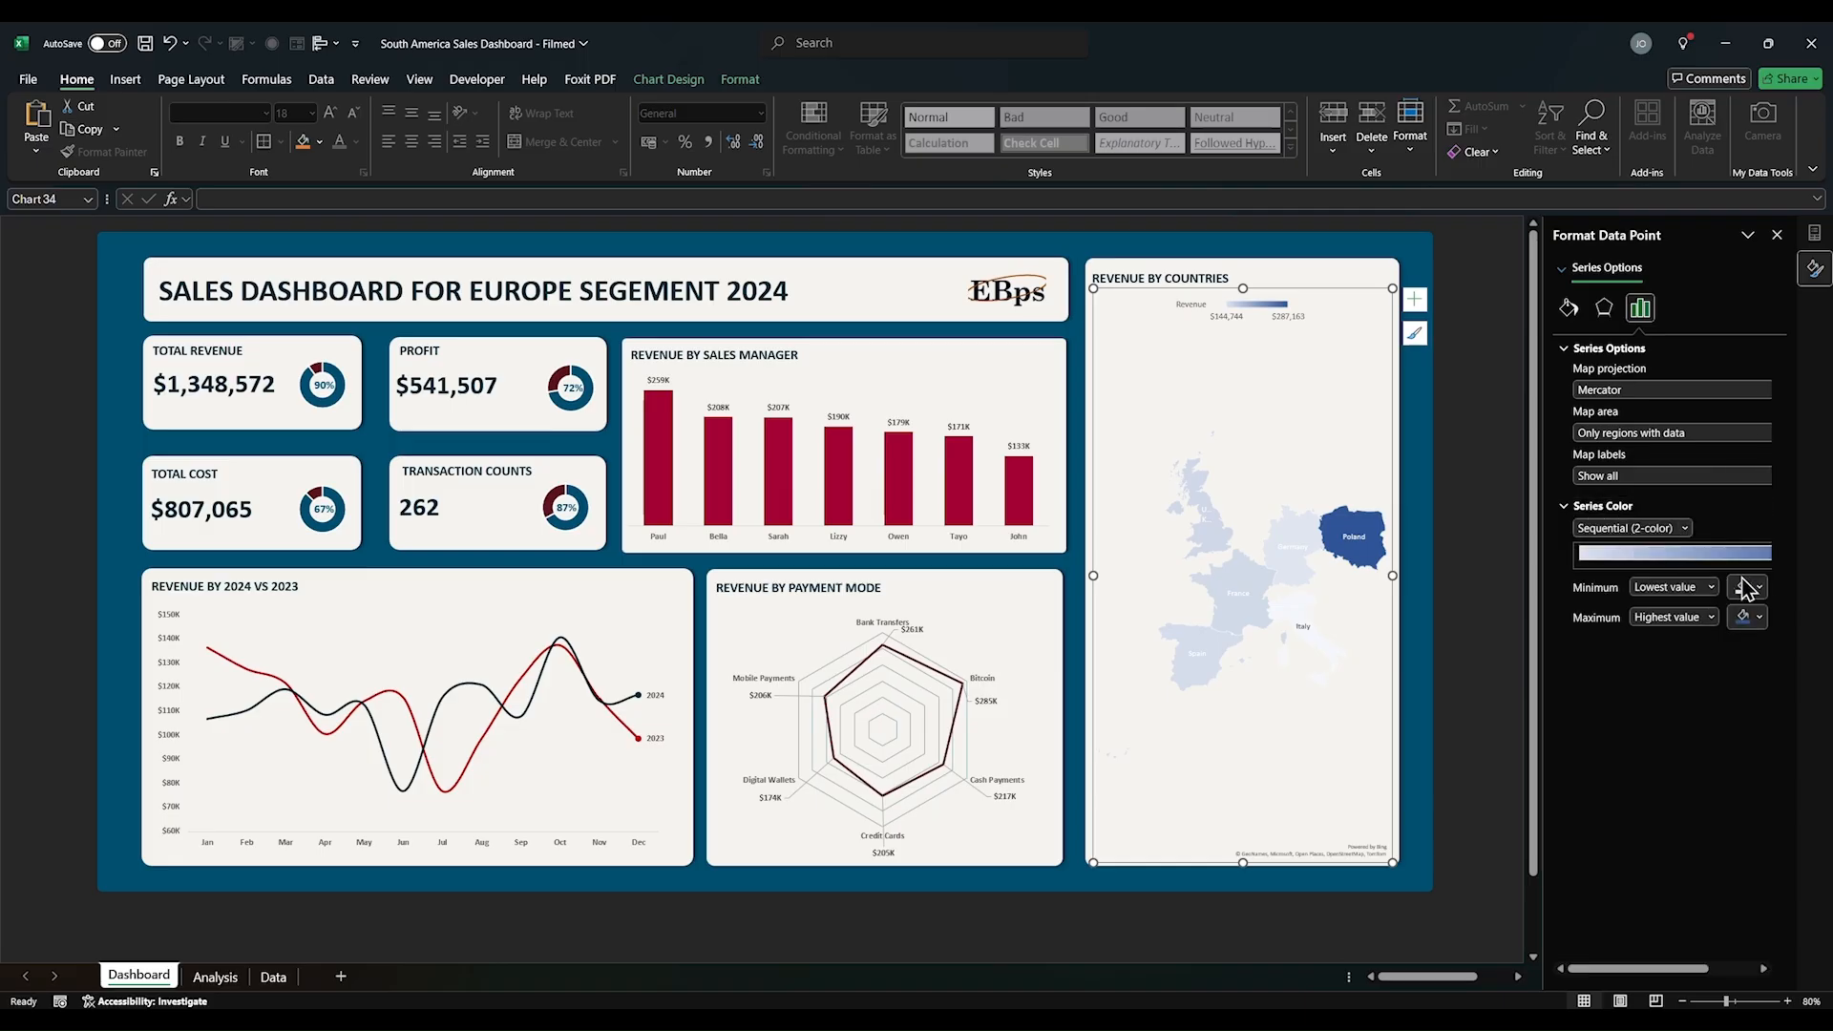
left_click(1747, 586)
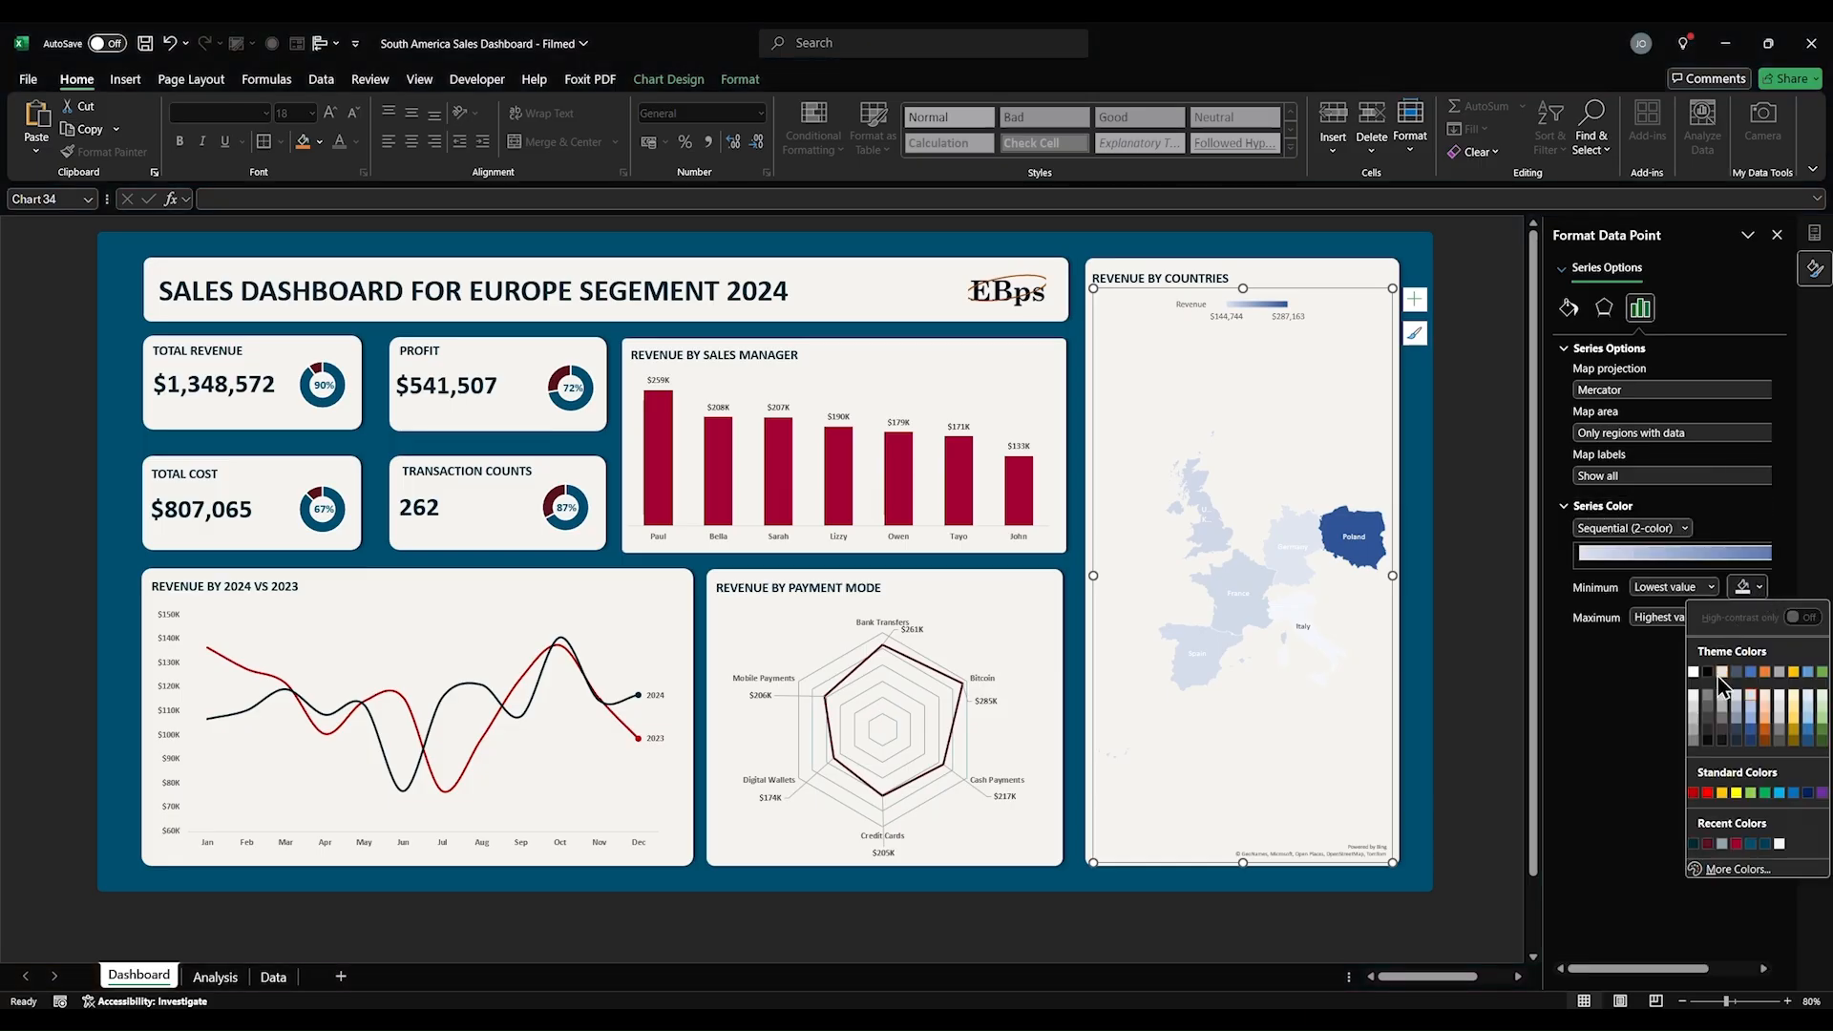
left_click(1751, 845)
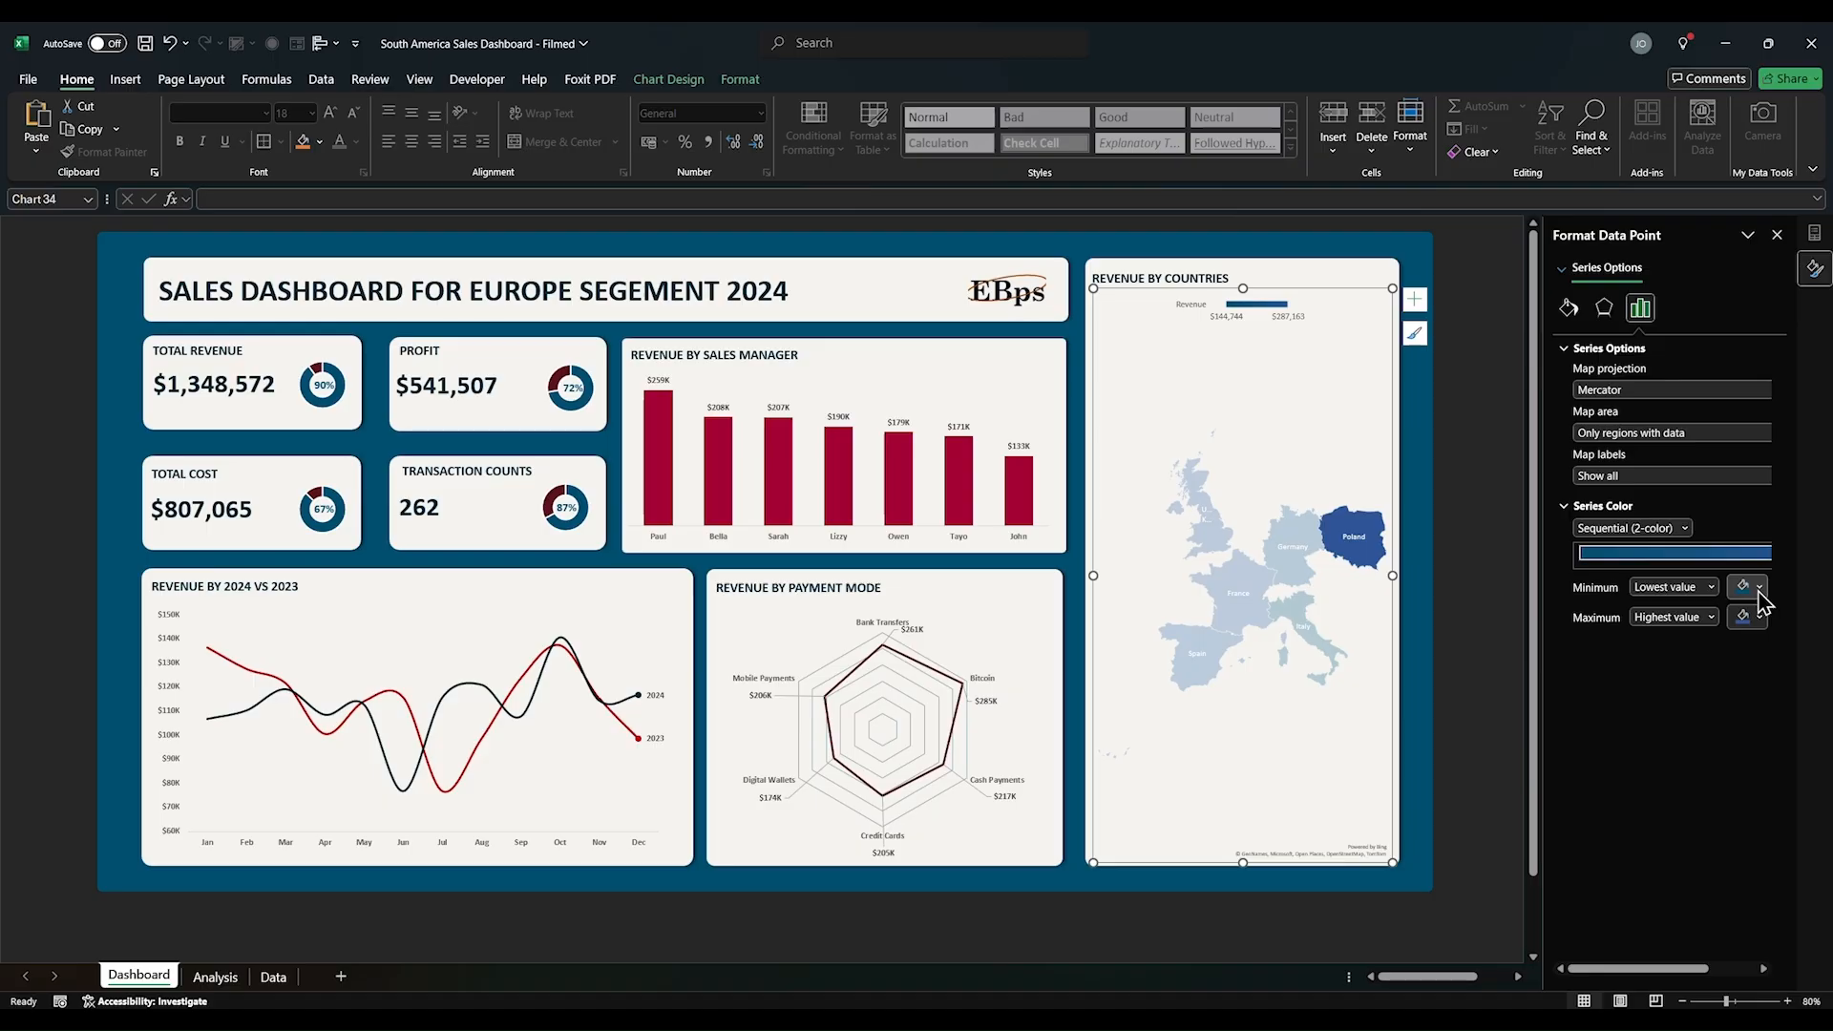
left_click(1762, 619)
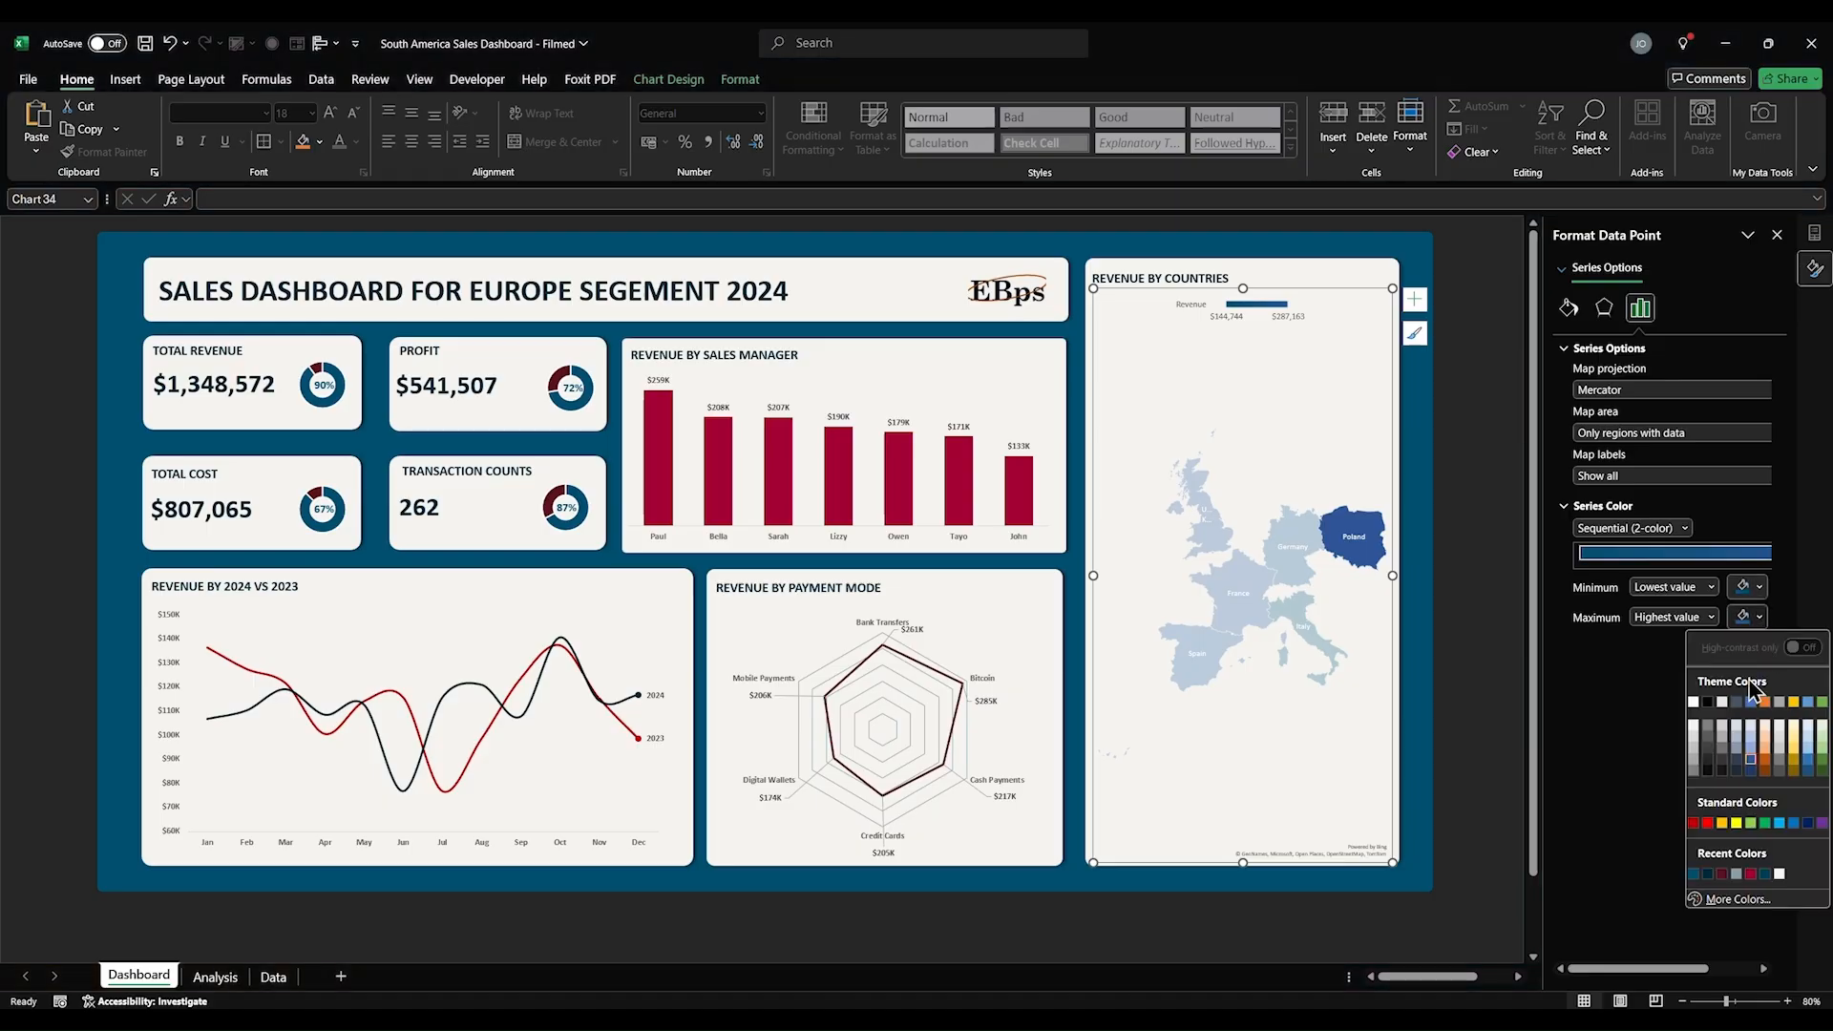
left_click(1709, 875)
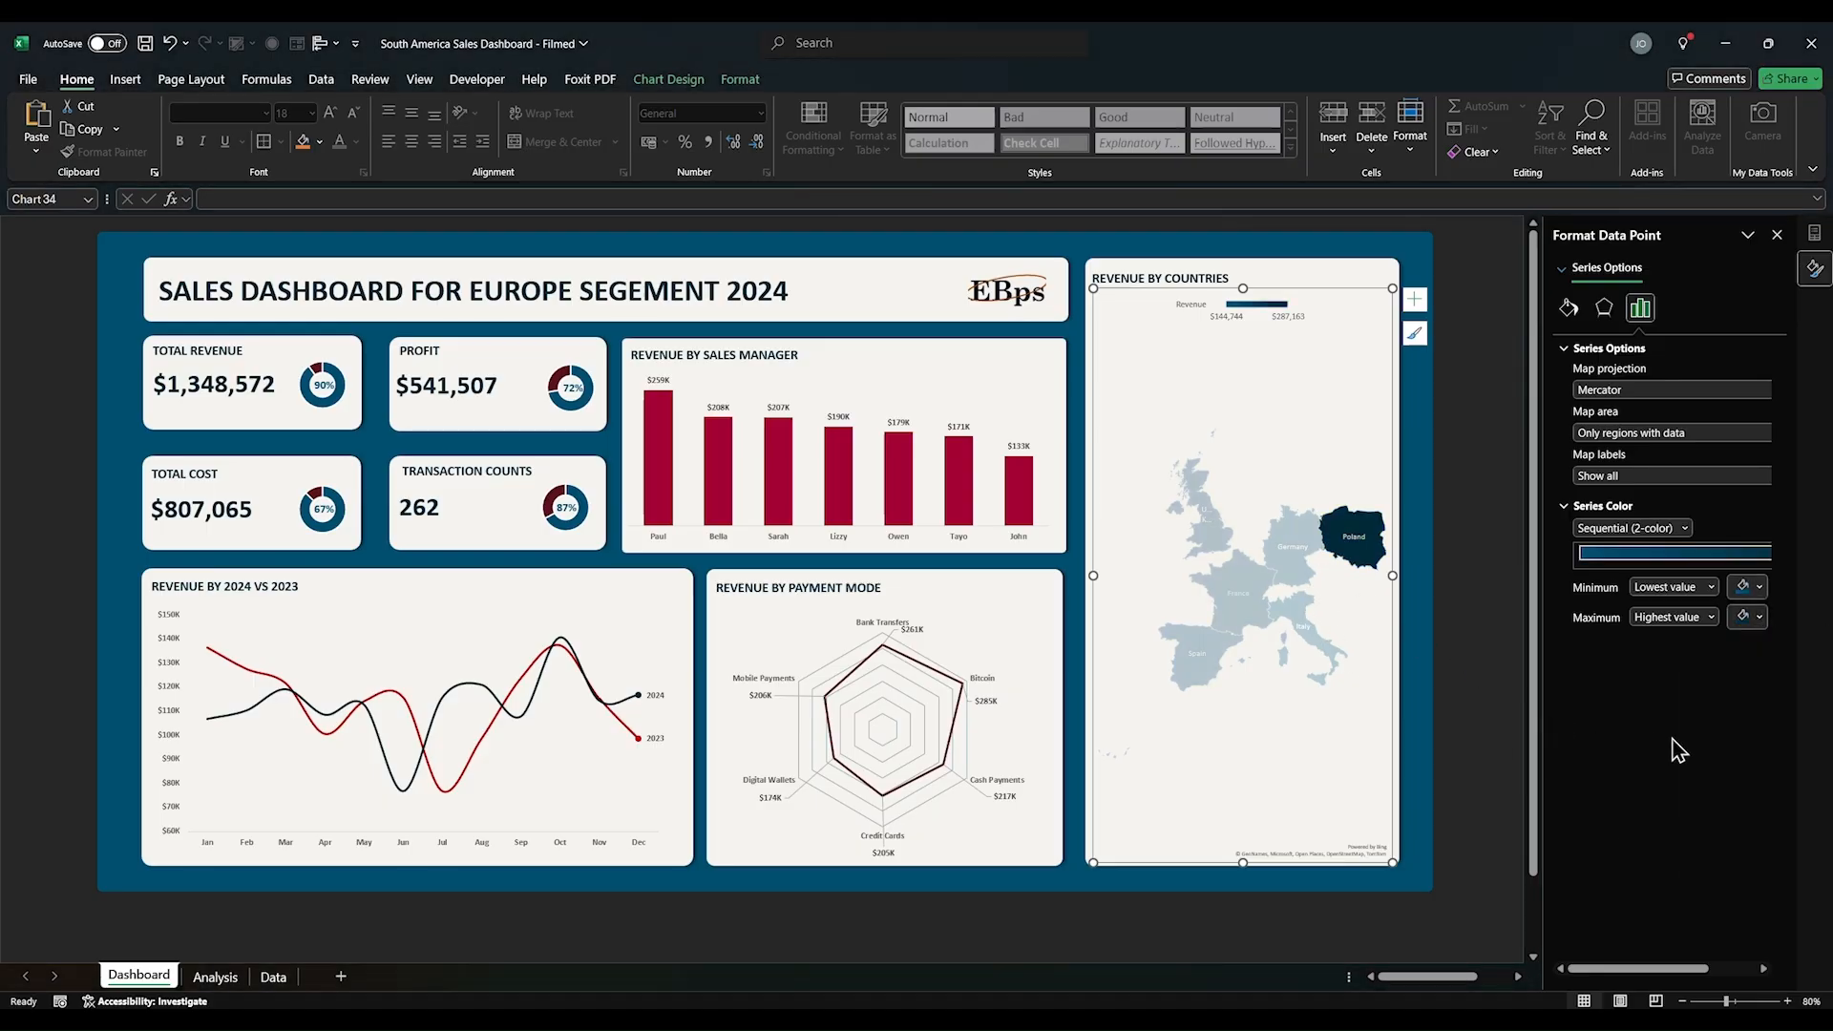
left_click(1573, 349)
left_click(1329, 378)
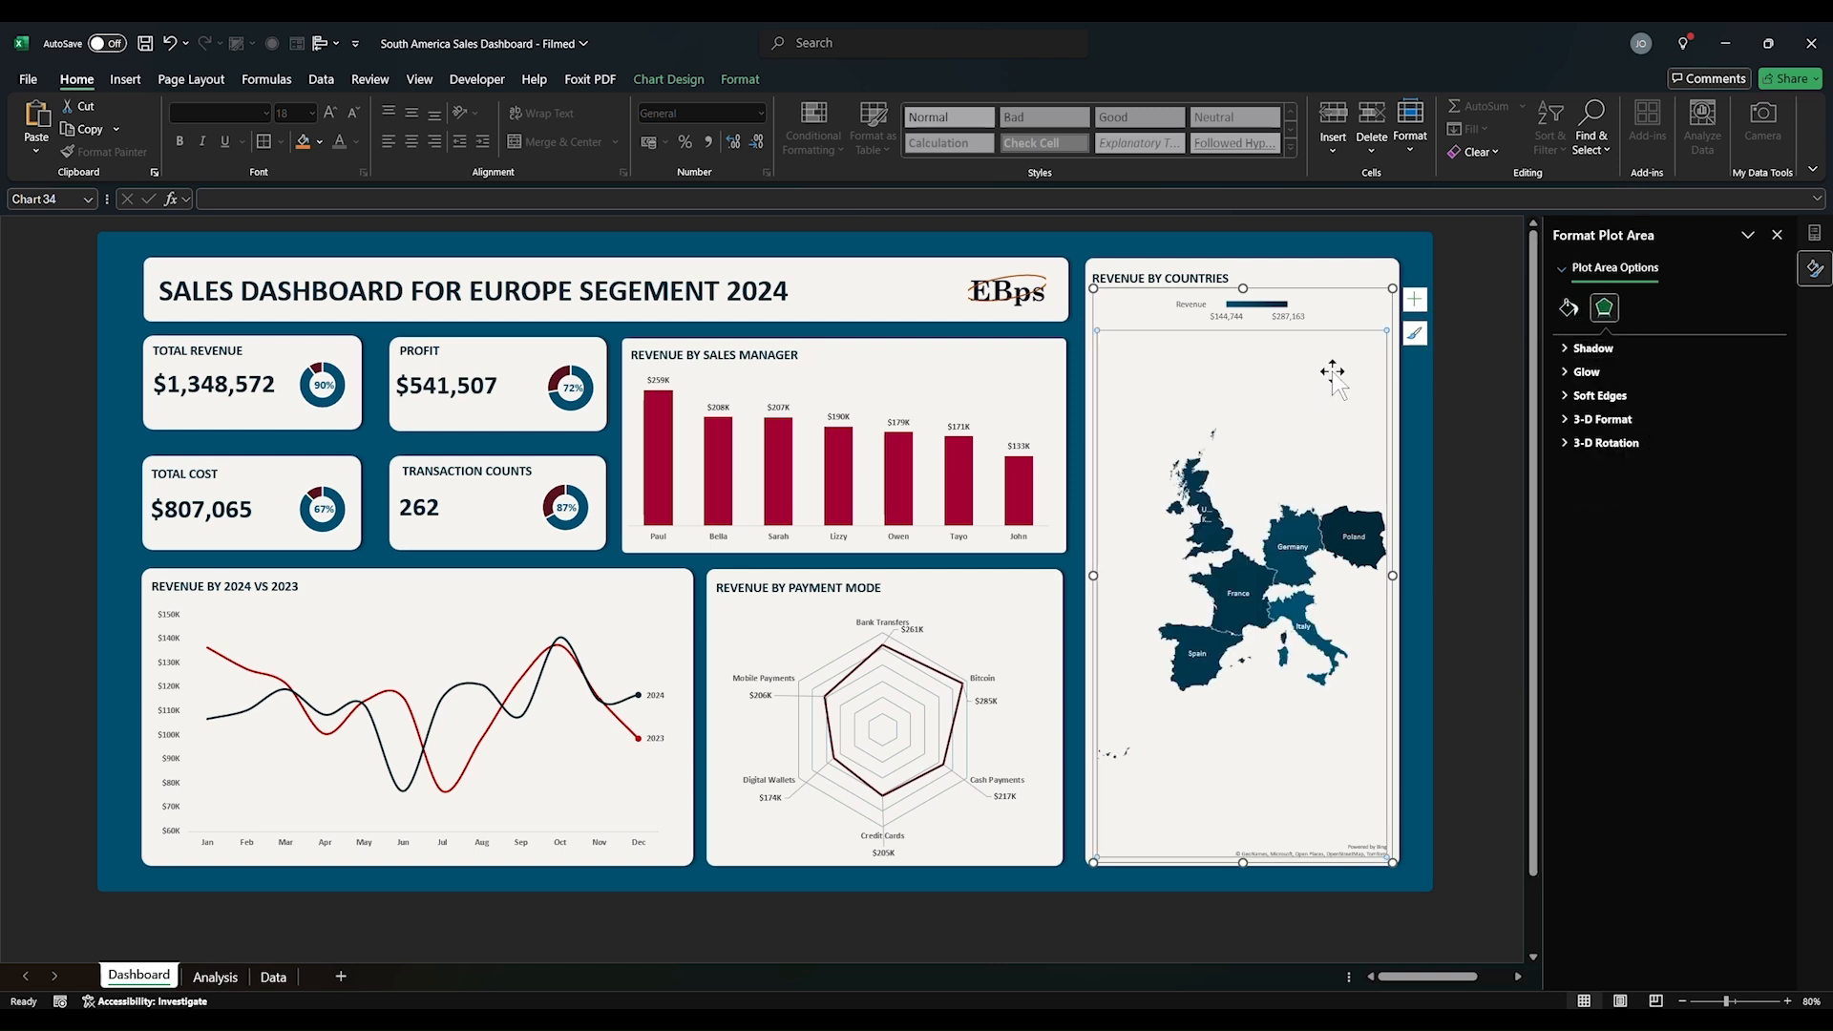
Step: Fill only Italy on the map with the crimson used in the sales manager bars
left_click(1303, 622)
left_click(1303, 623)
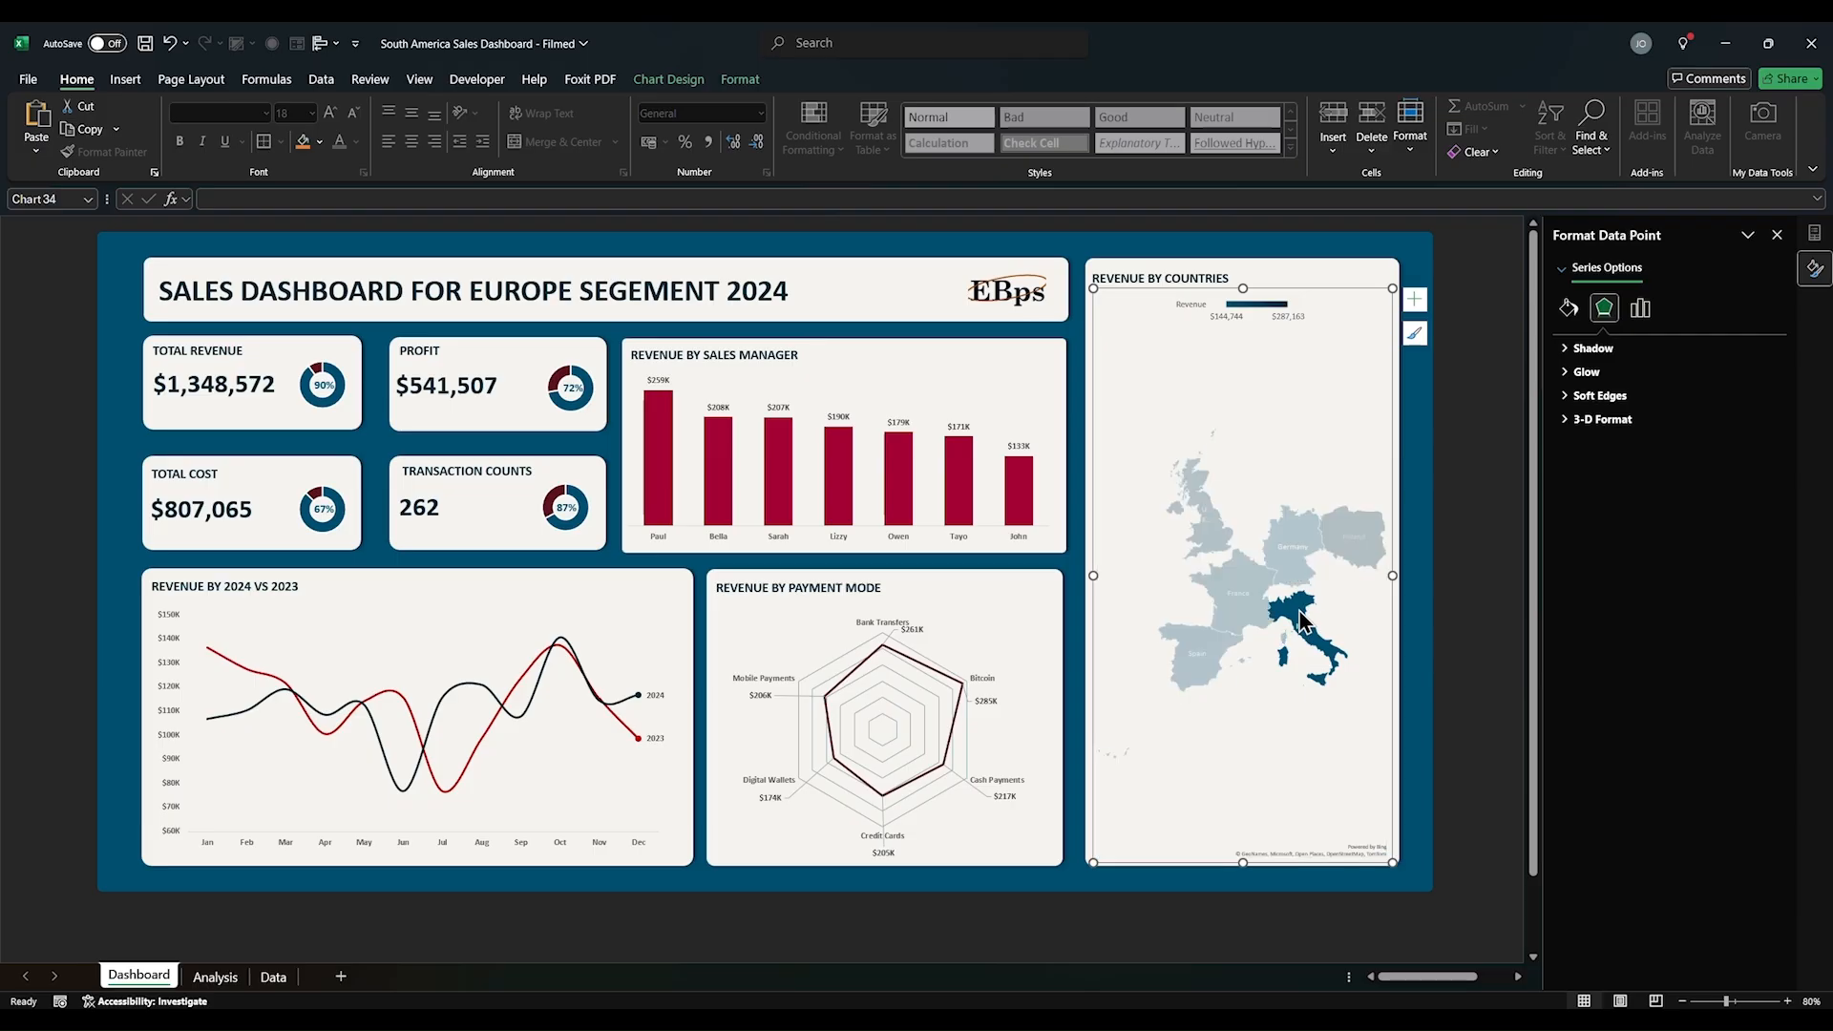
left_click(1568, 308)
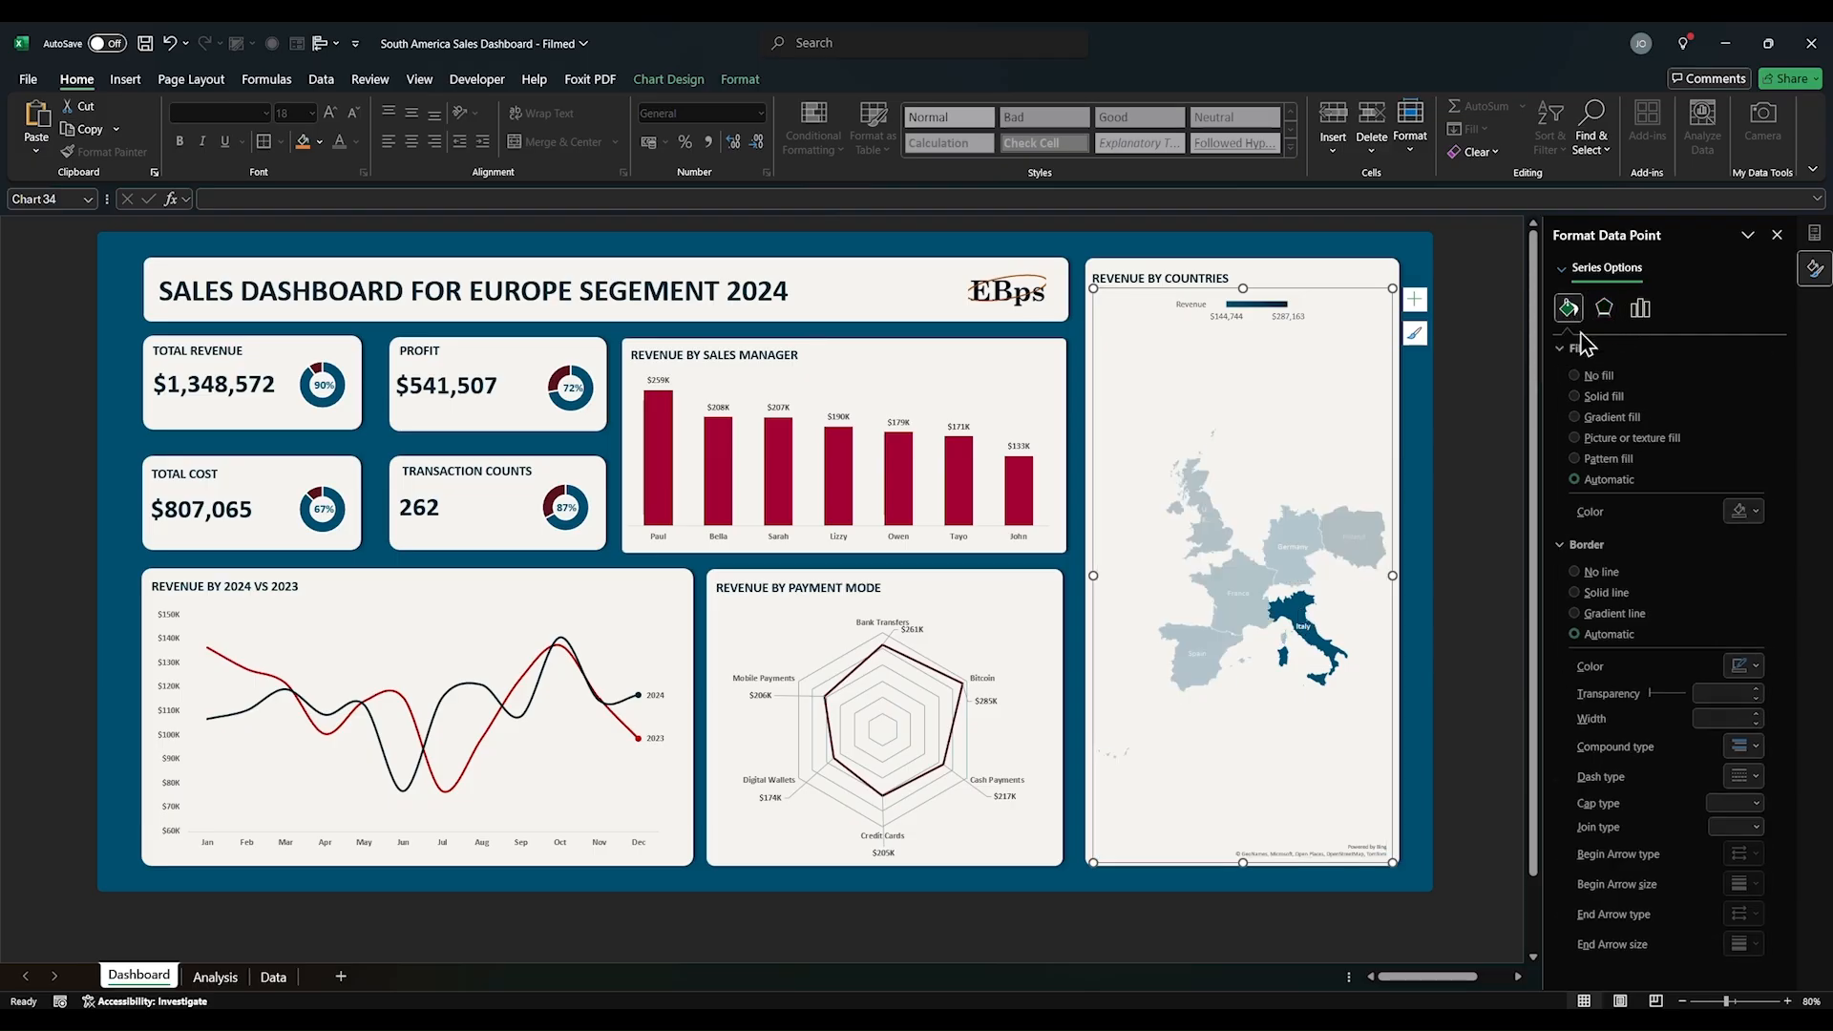
left_click(1760, 516)
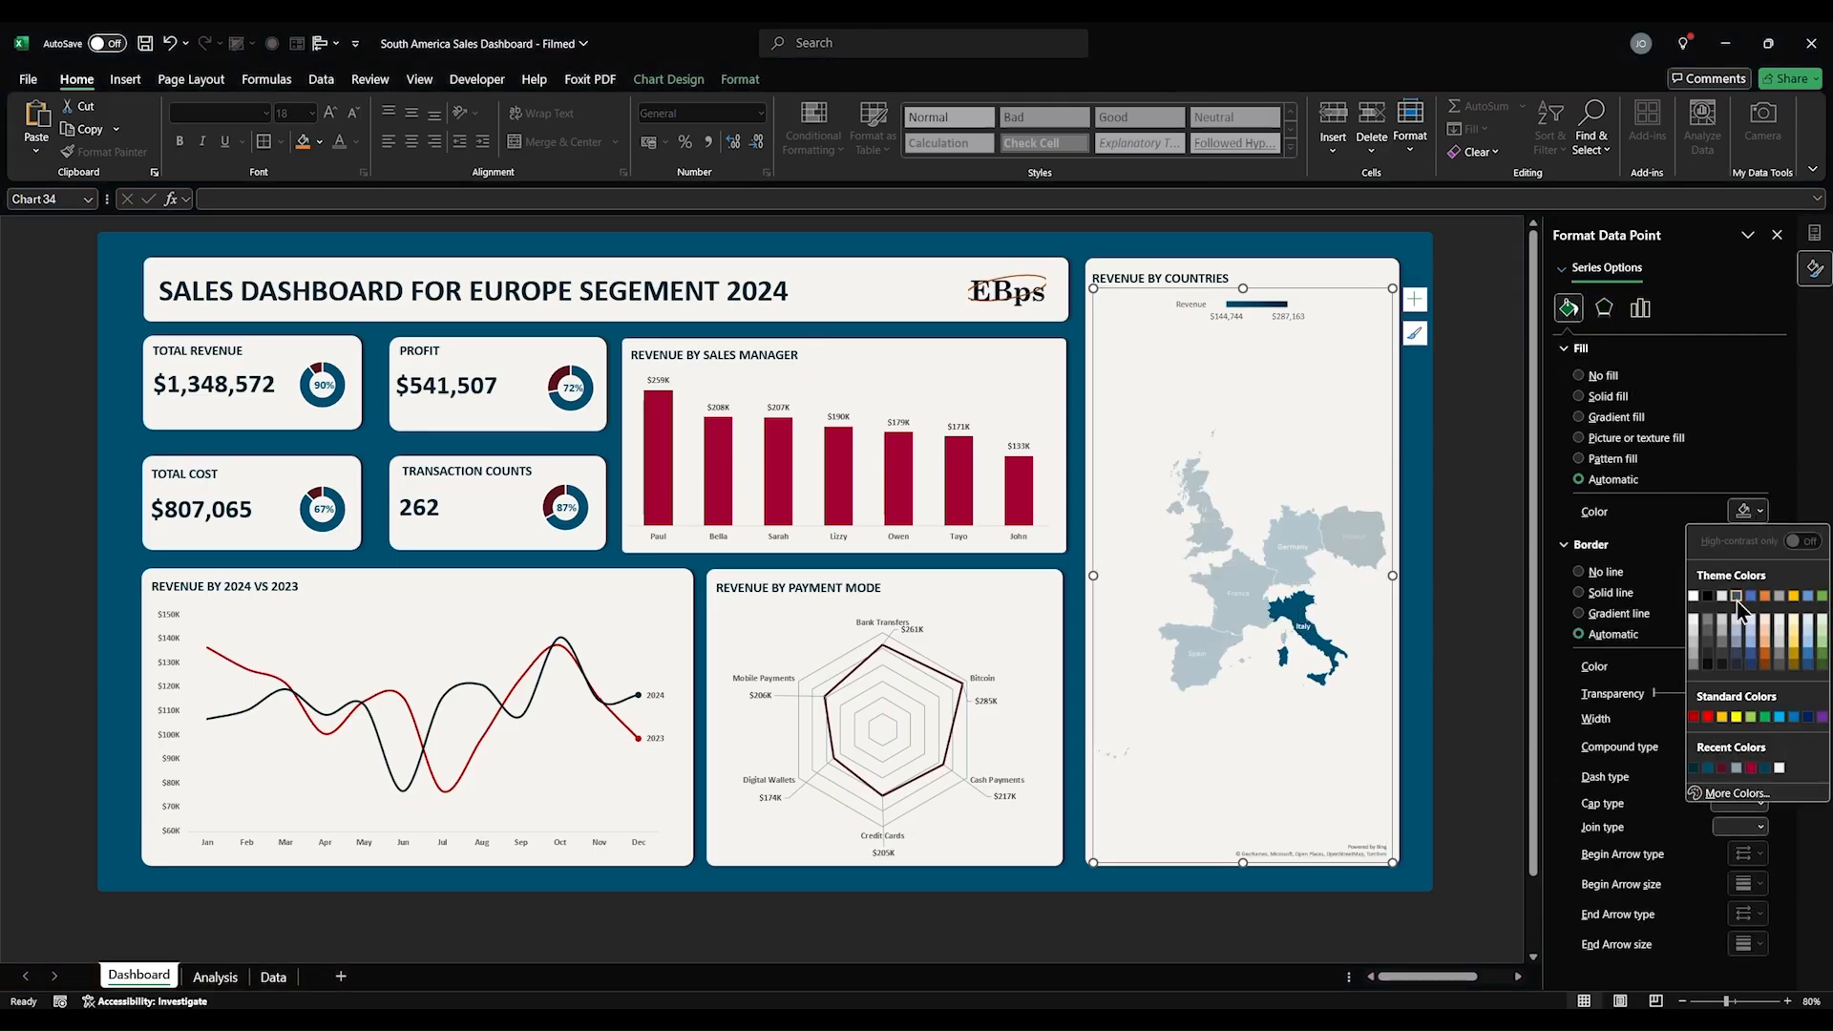
left_click(1752, 769)
left_click(1354, 406)
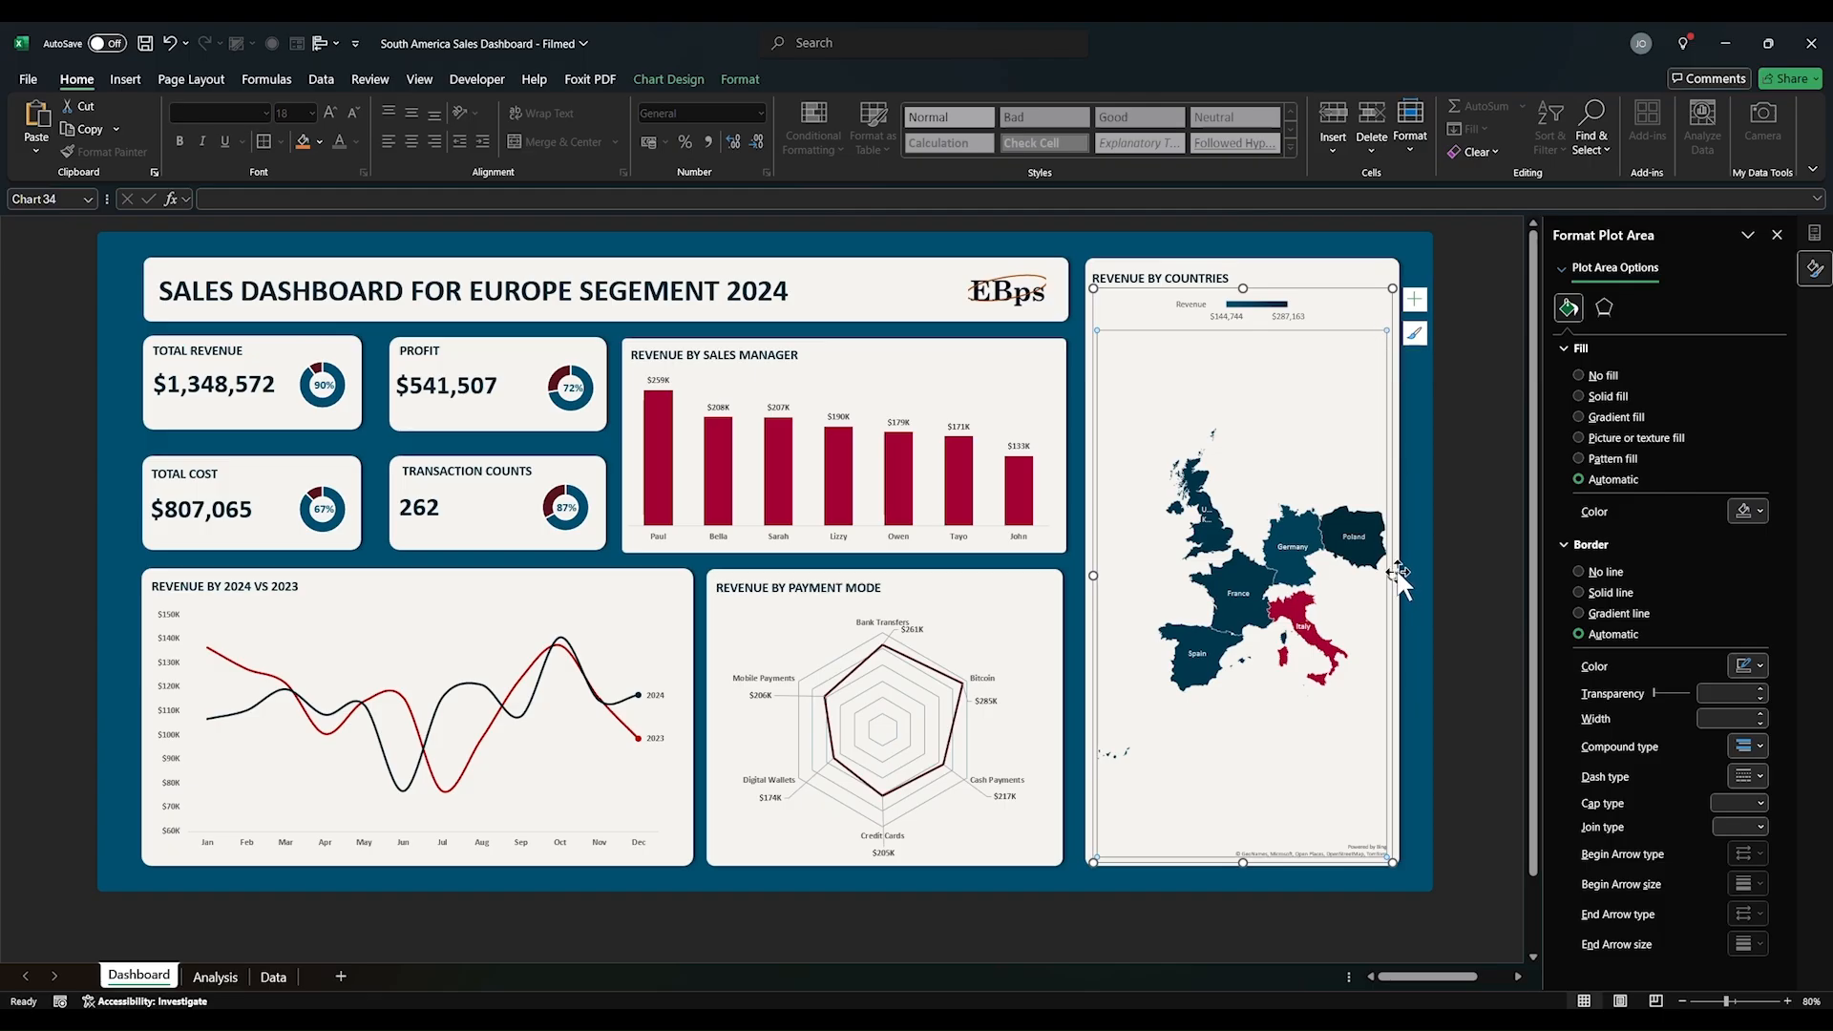
Step: Widen the map chart on both sides so it spans the full width of the Revenue by Countries card
left_click_drag(1396, 574, 1402, 574)
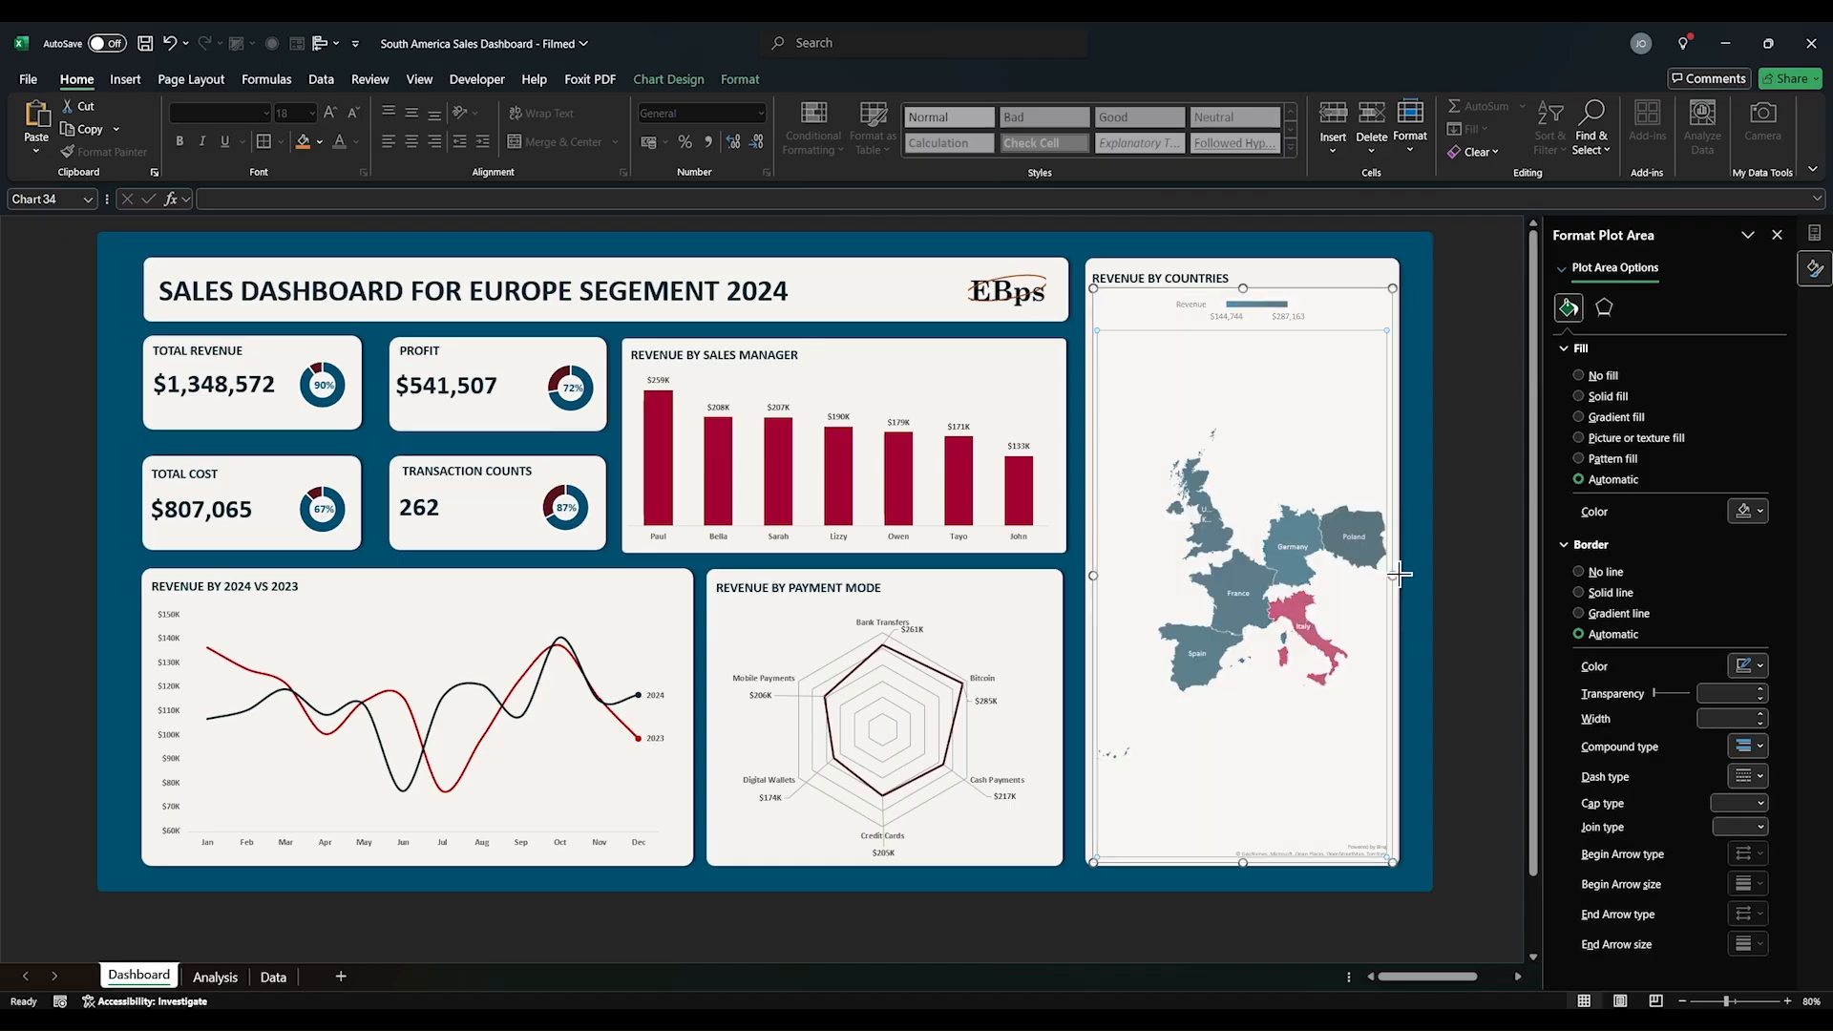
left_click_drag(1095, 575, 1080, 574)
left_click(1482, 568)
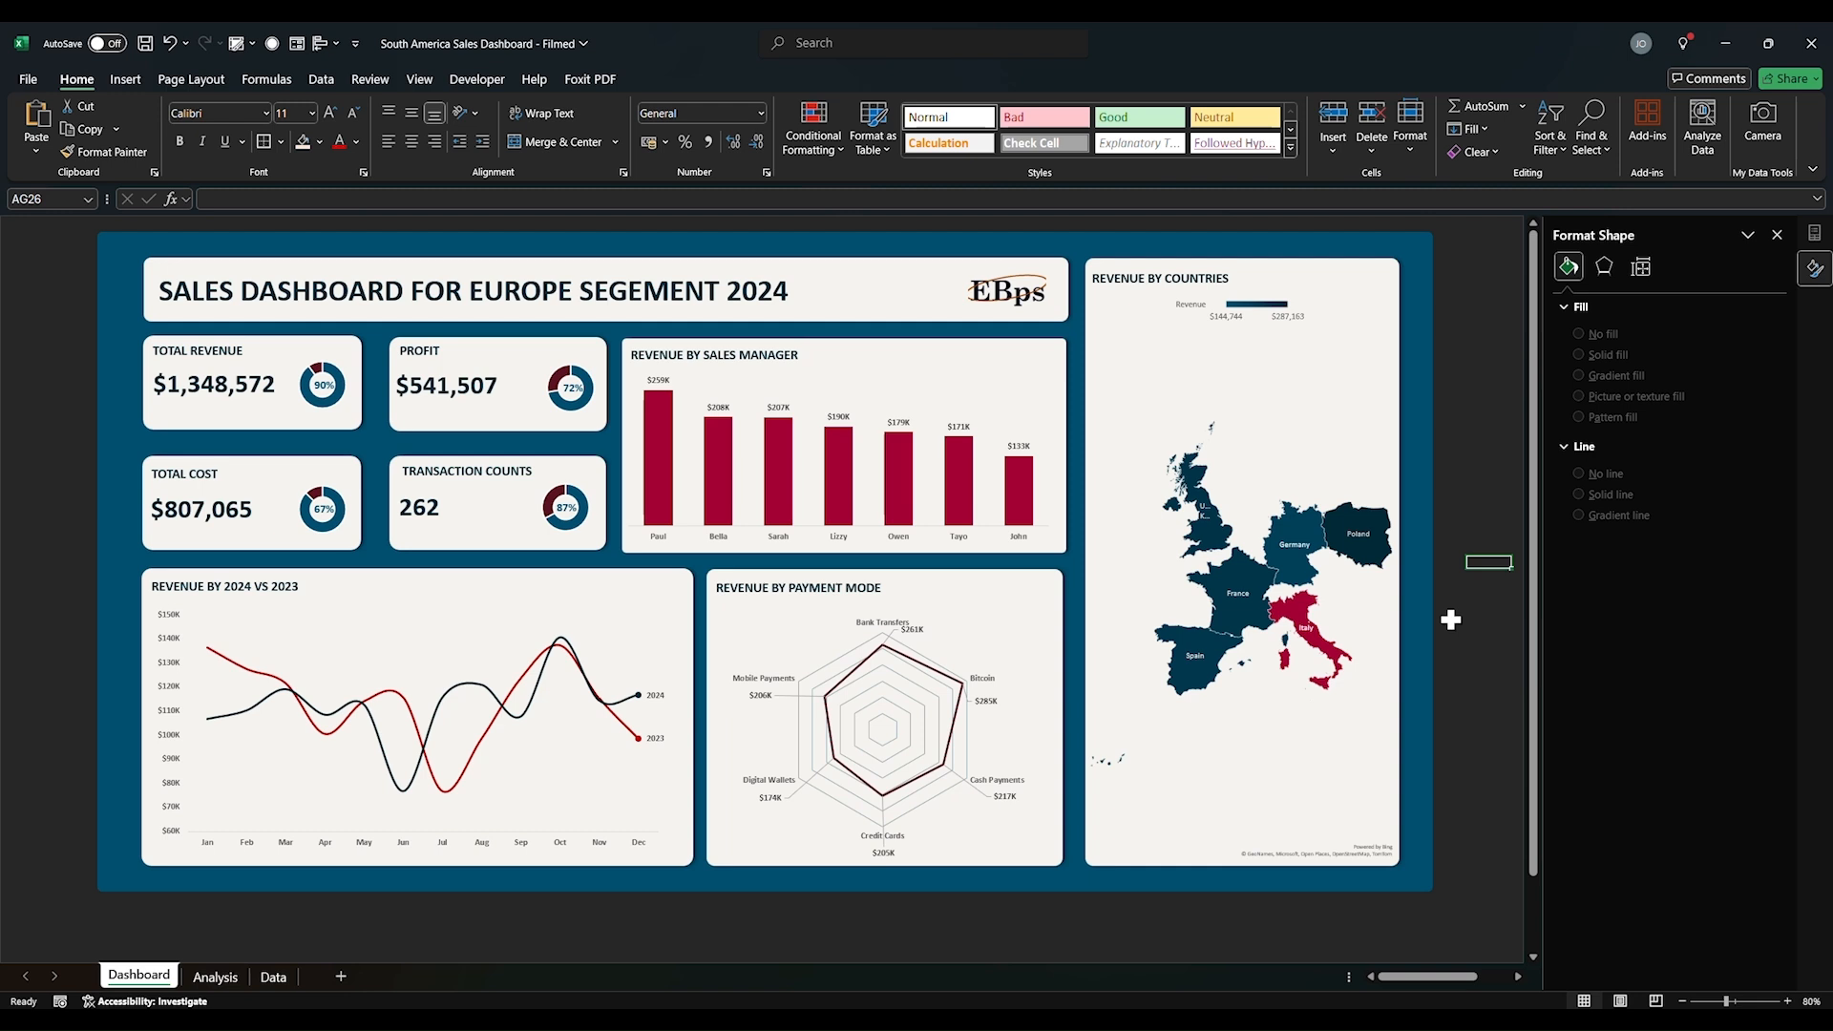
Step: Add data labels showing each country's revenue to the map chart
left_click(1307, 571)
left_click(1299, 573)
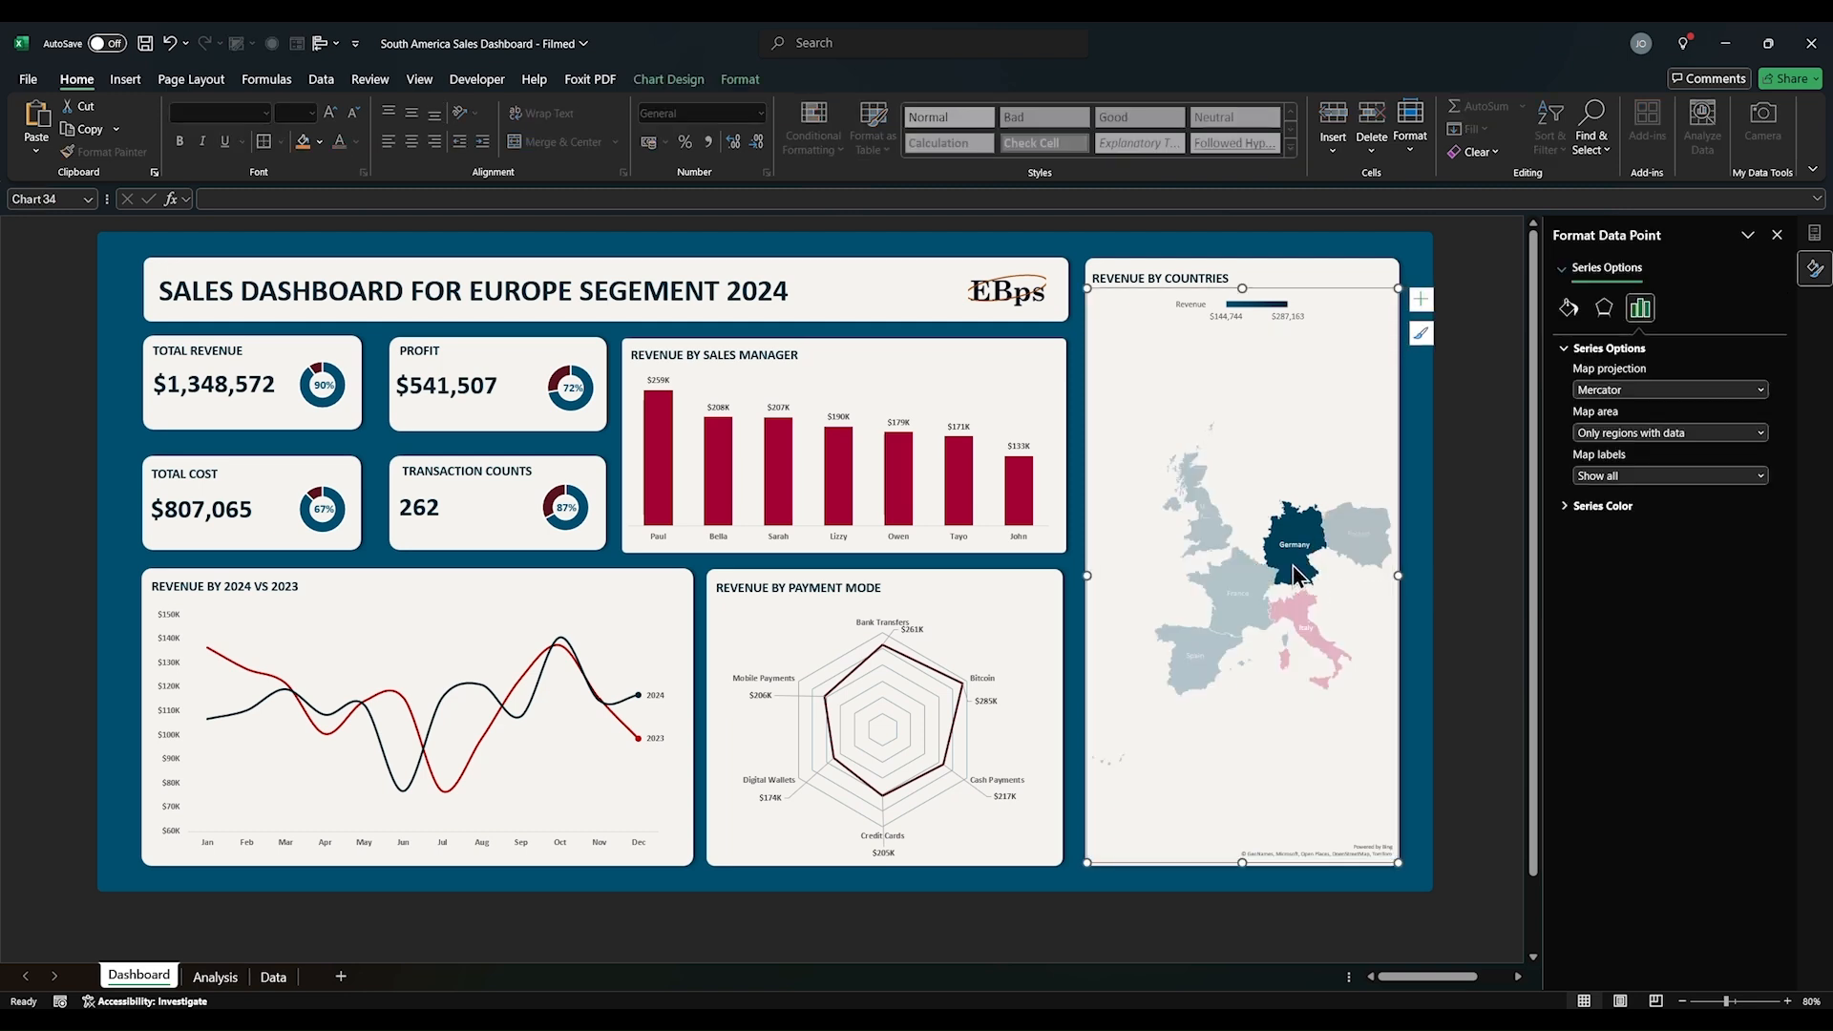
left_click(1373, 356)
left_click(1421, 300)
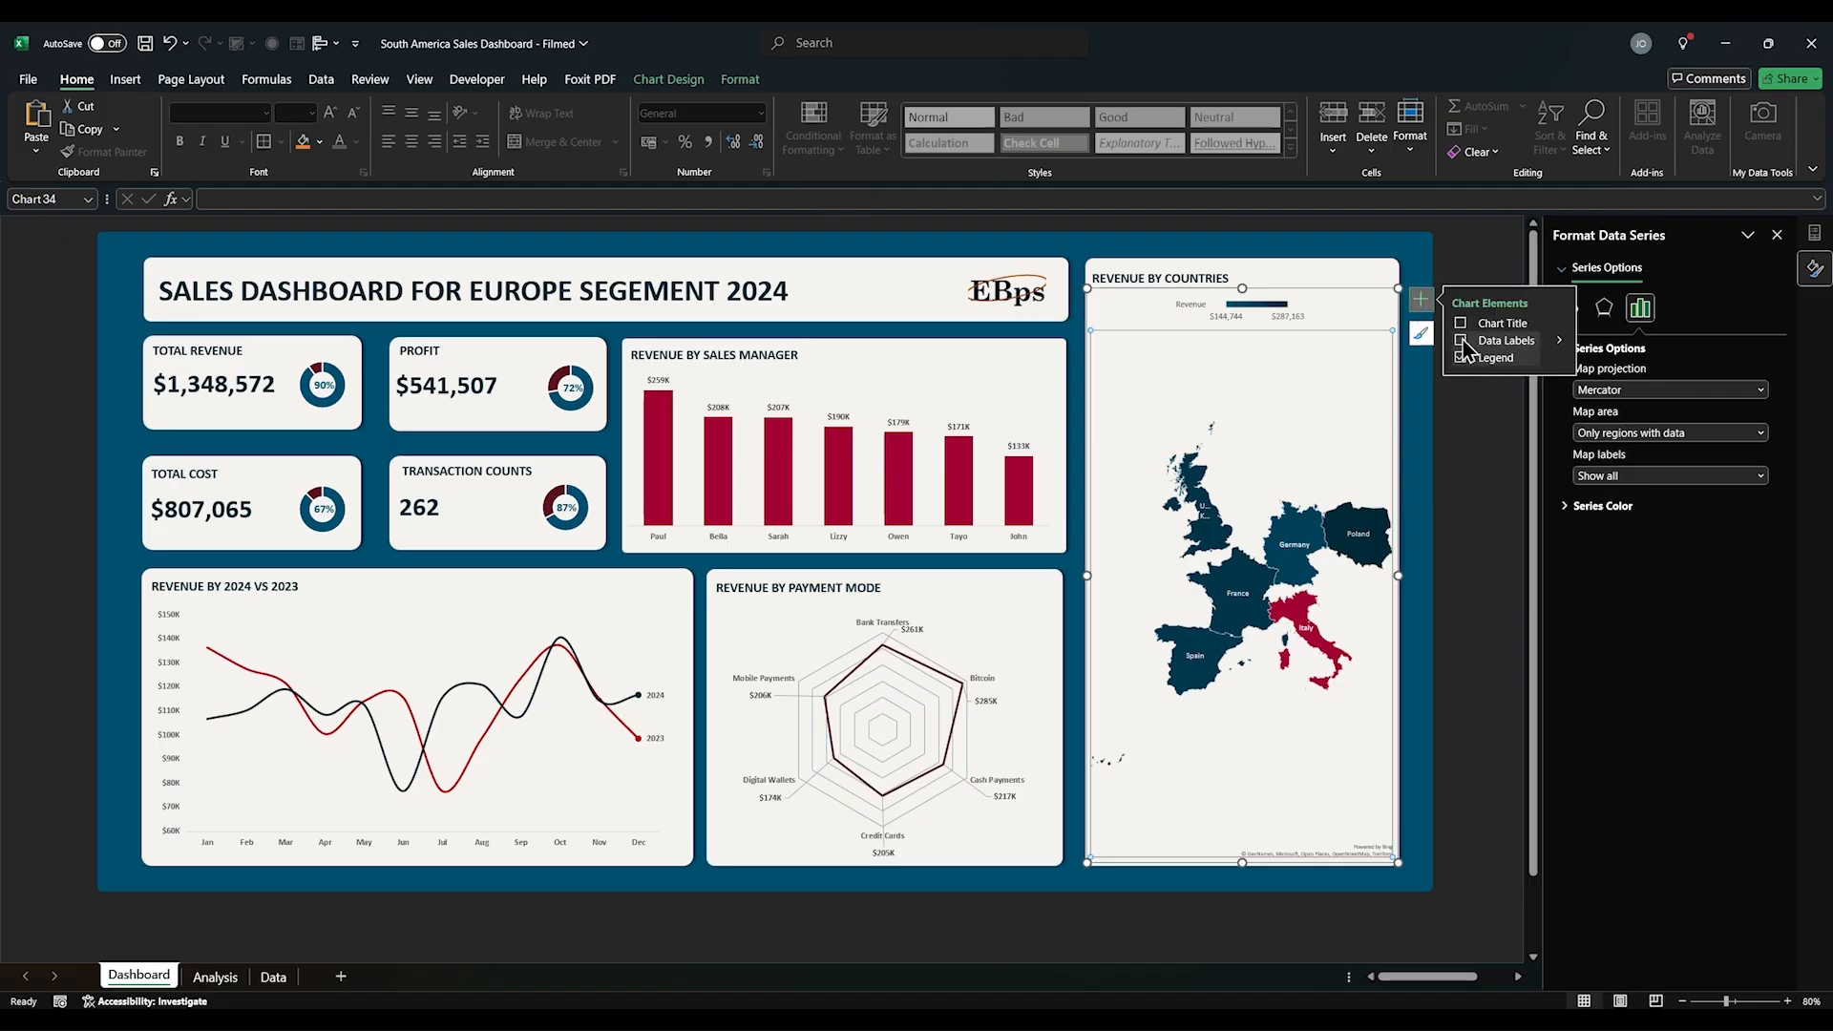
left_click(1461, 341)
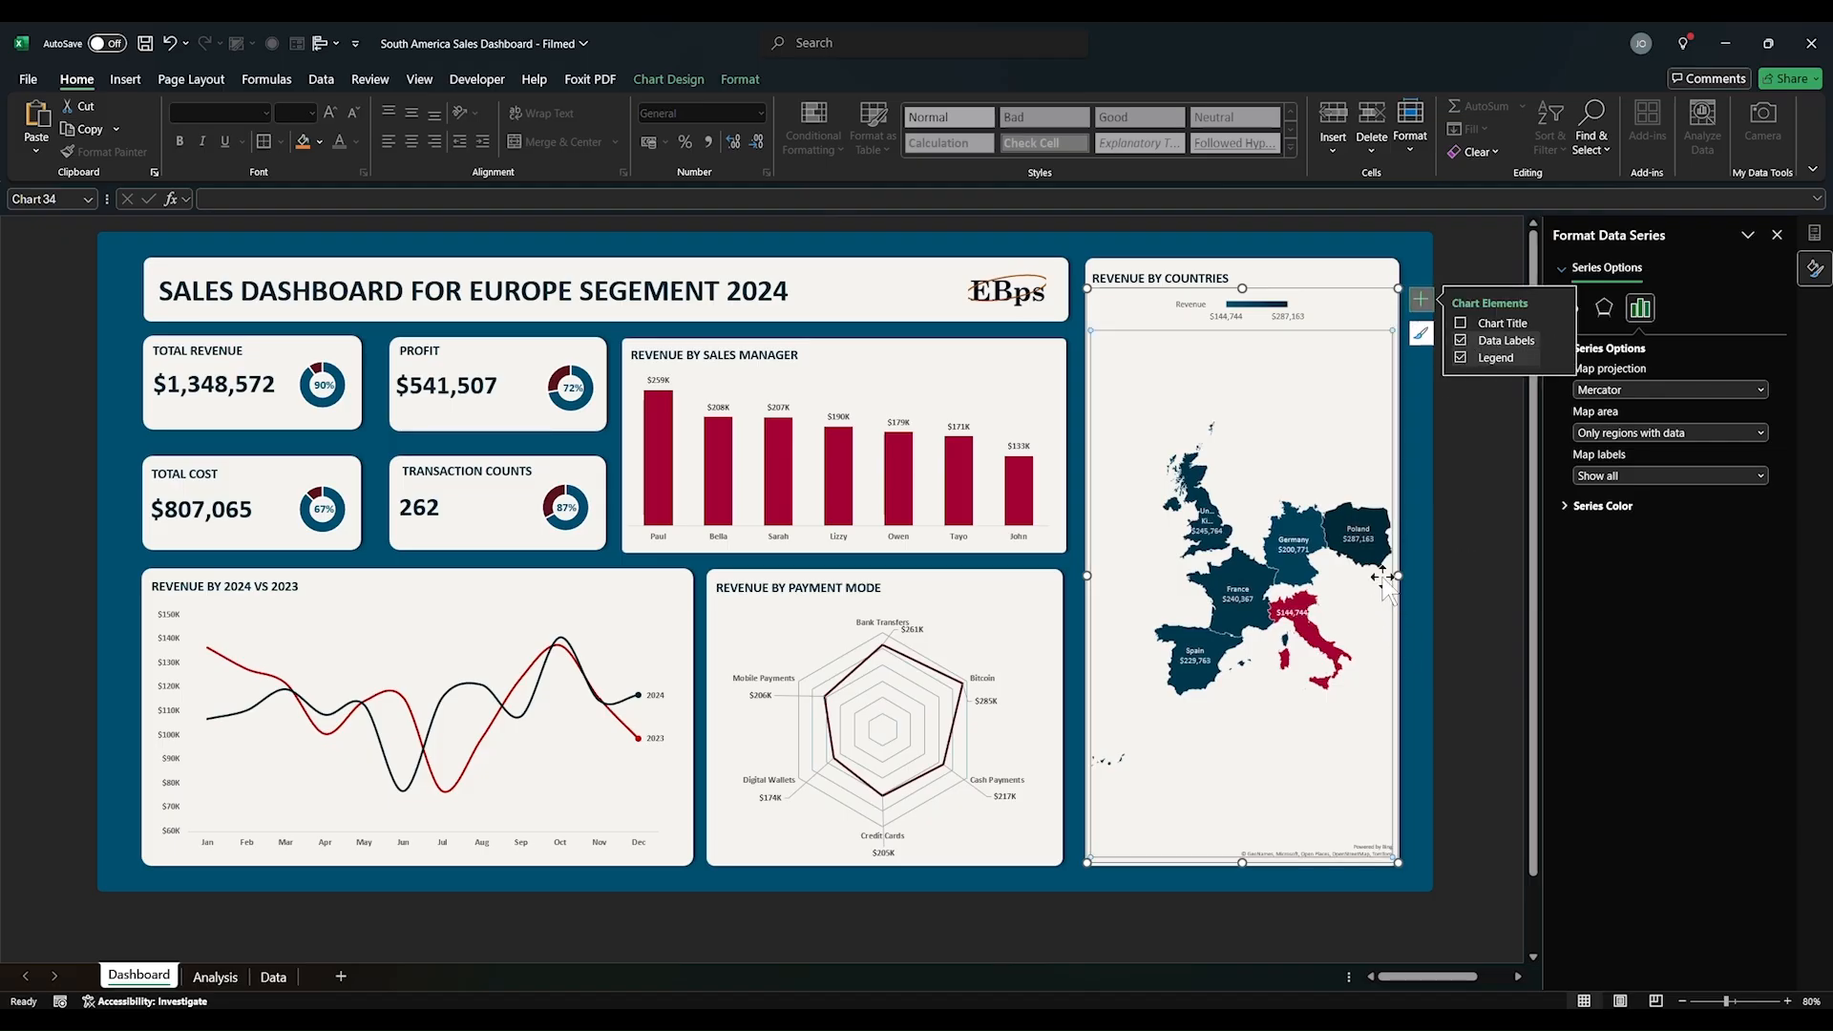
left_click(1366, 540)
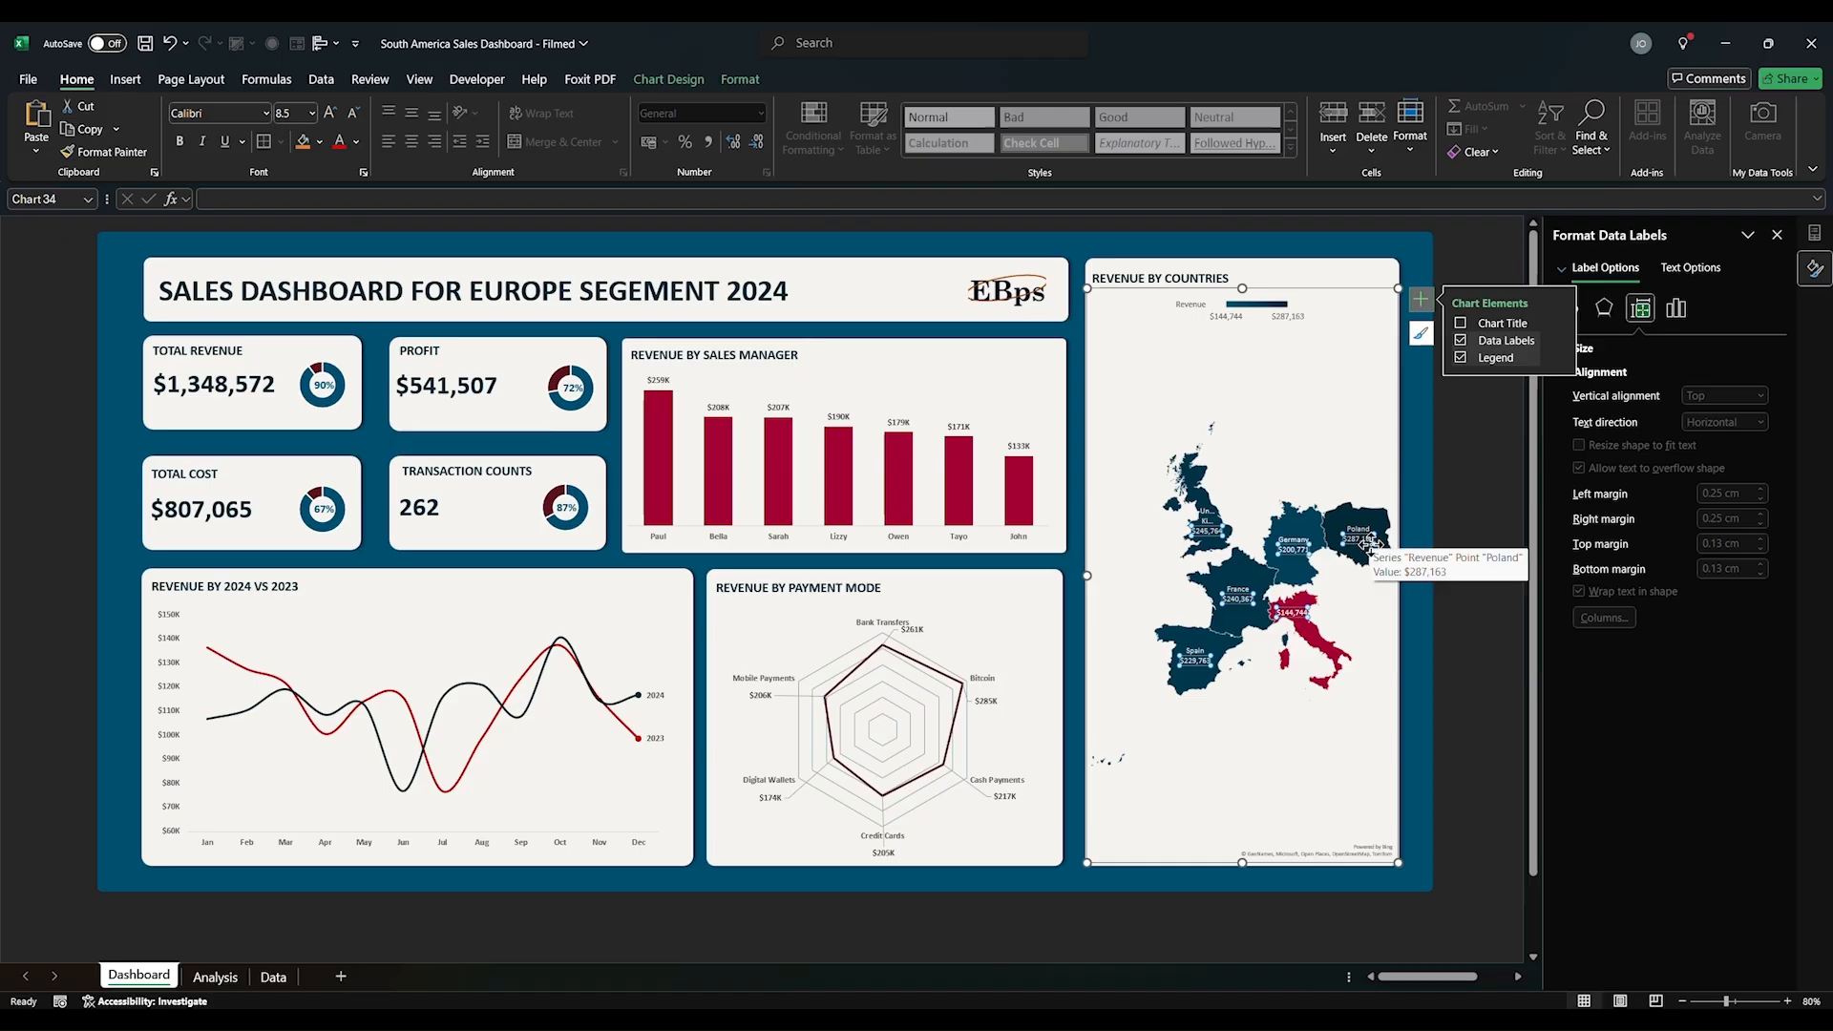
left_click(1417, 622)
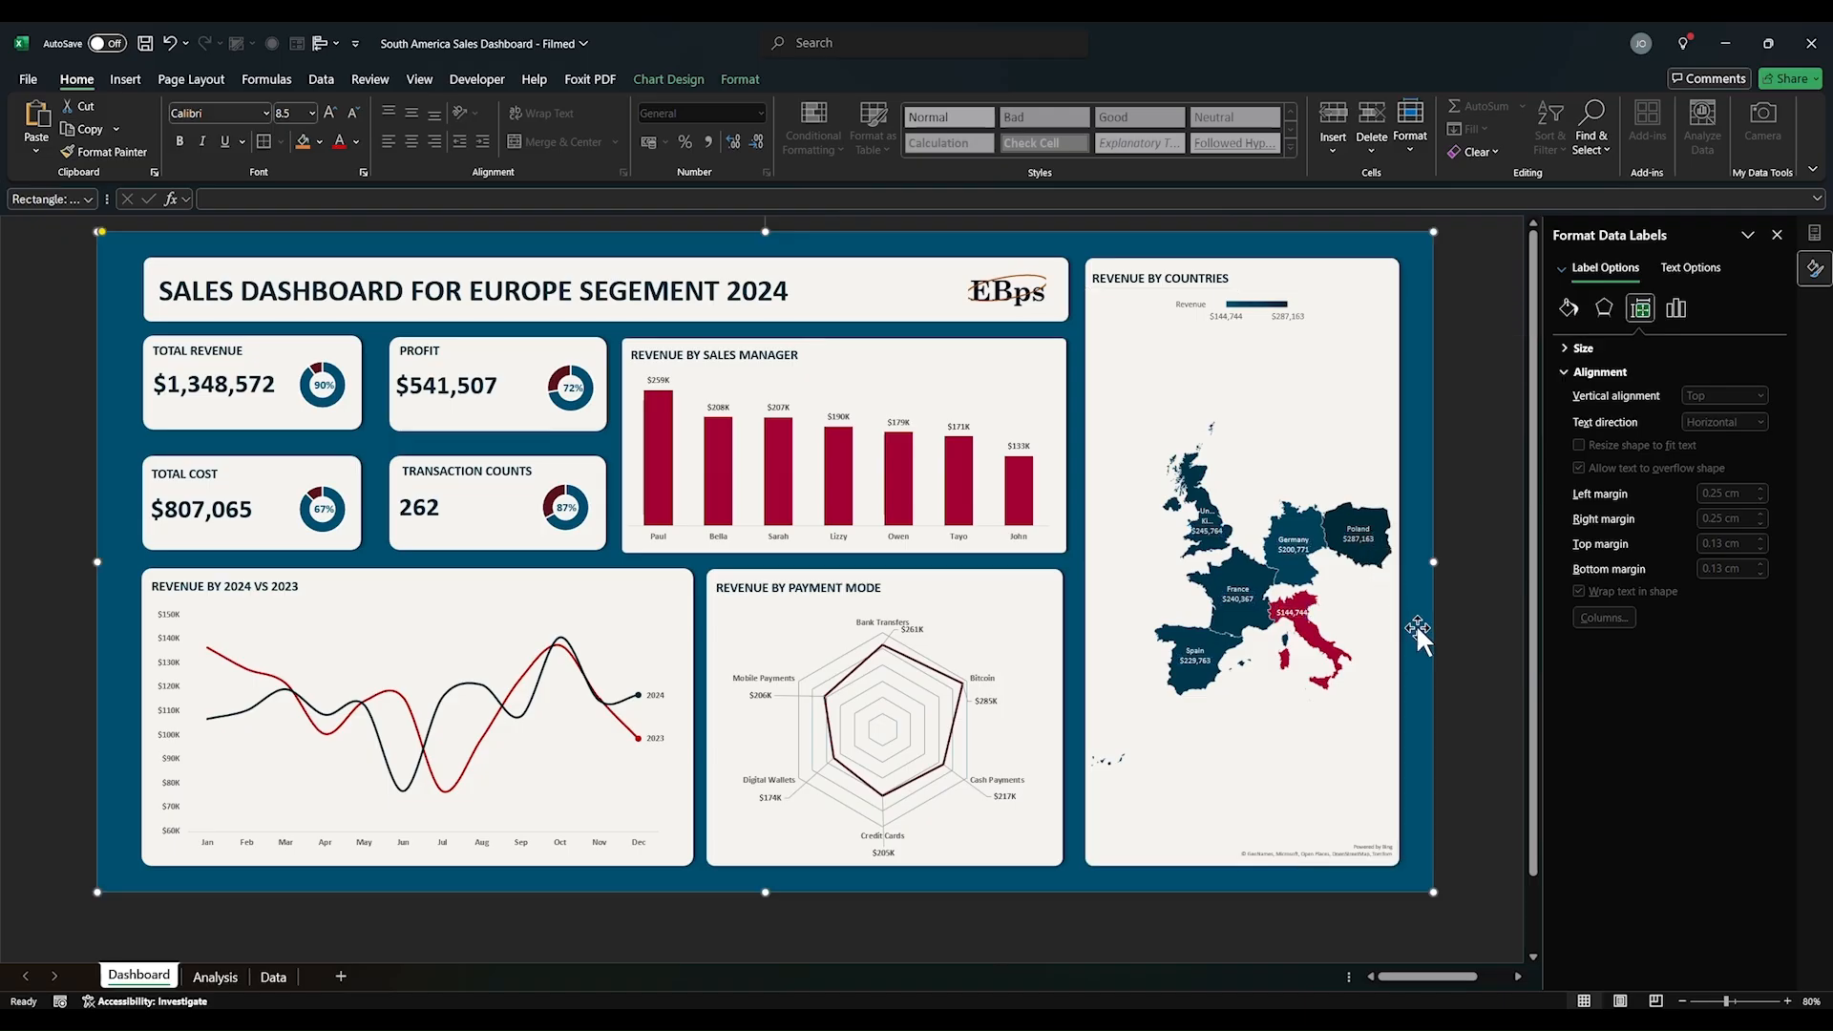
Step: Make the revenue data labels on the Revenue by Countries map bold with a white font color
left_click(1364, 535)
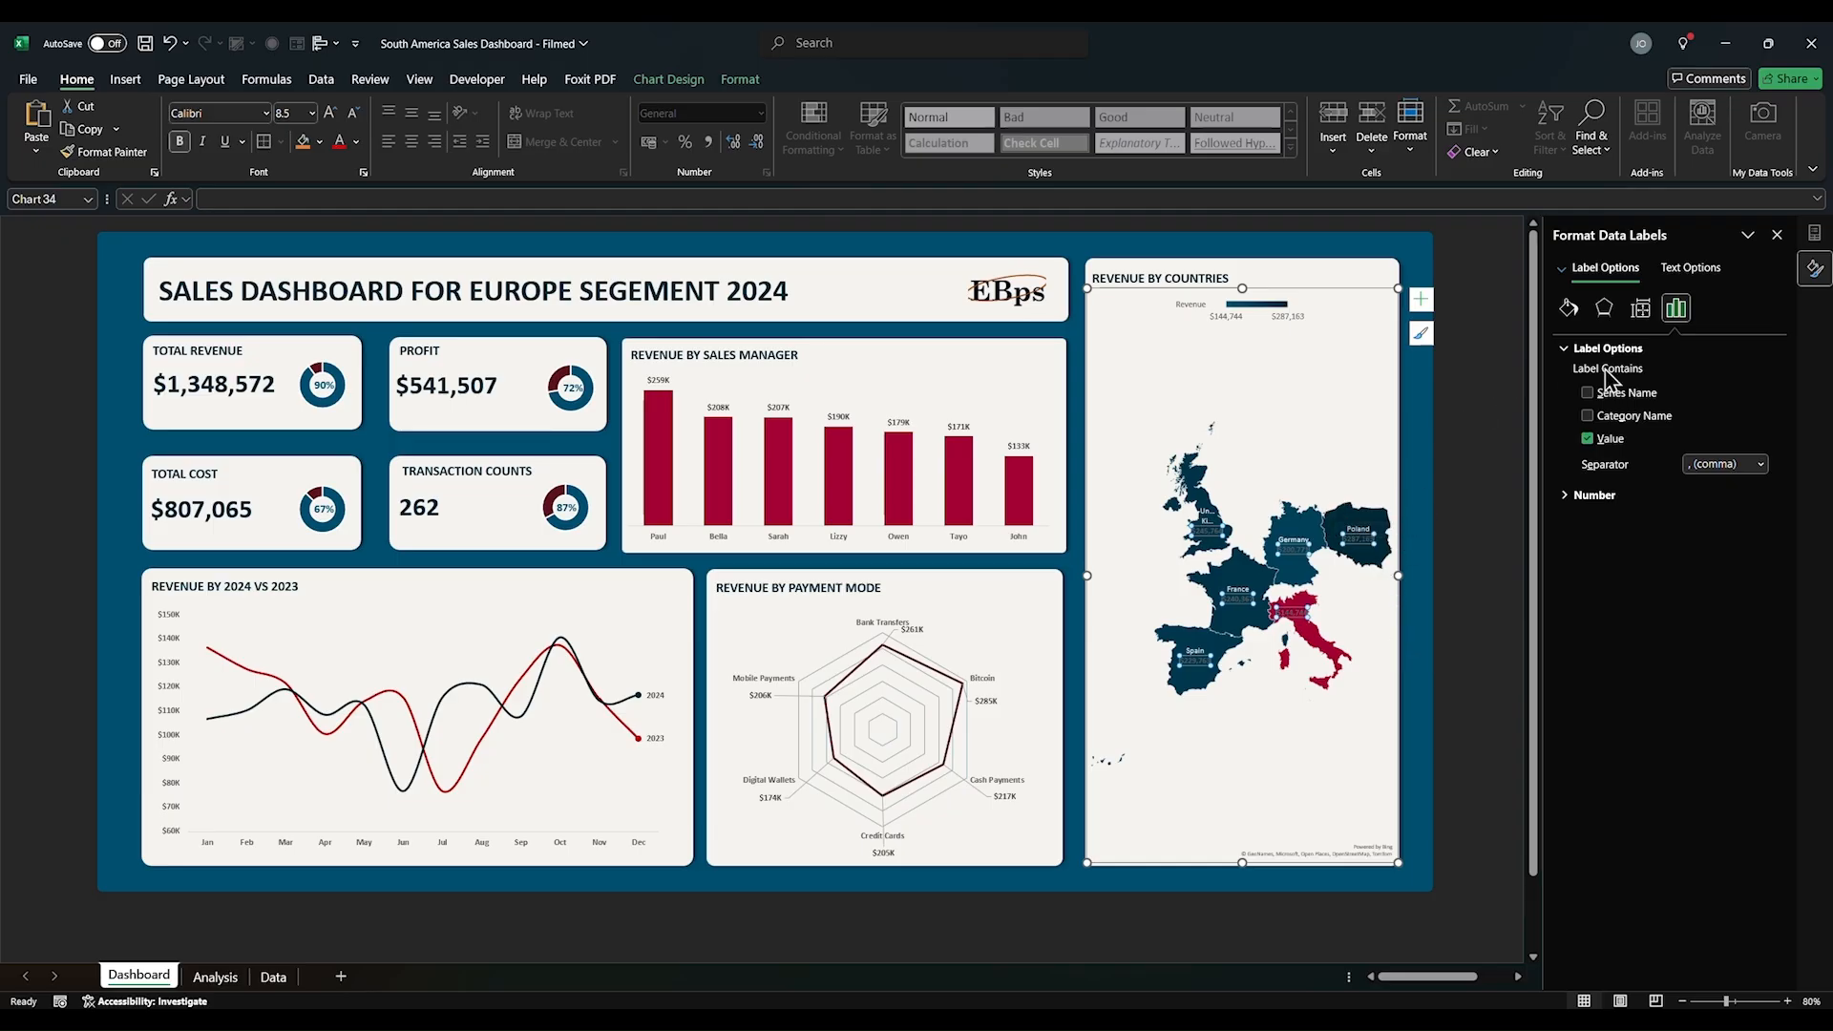
left_click(1568, 308)
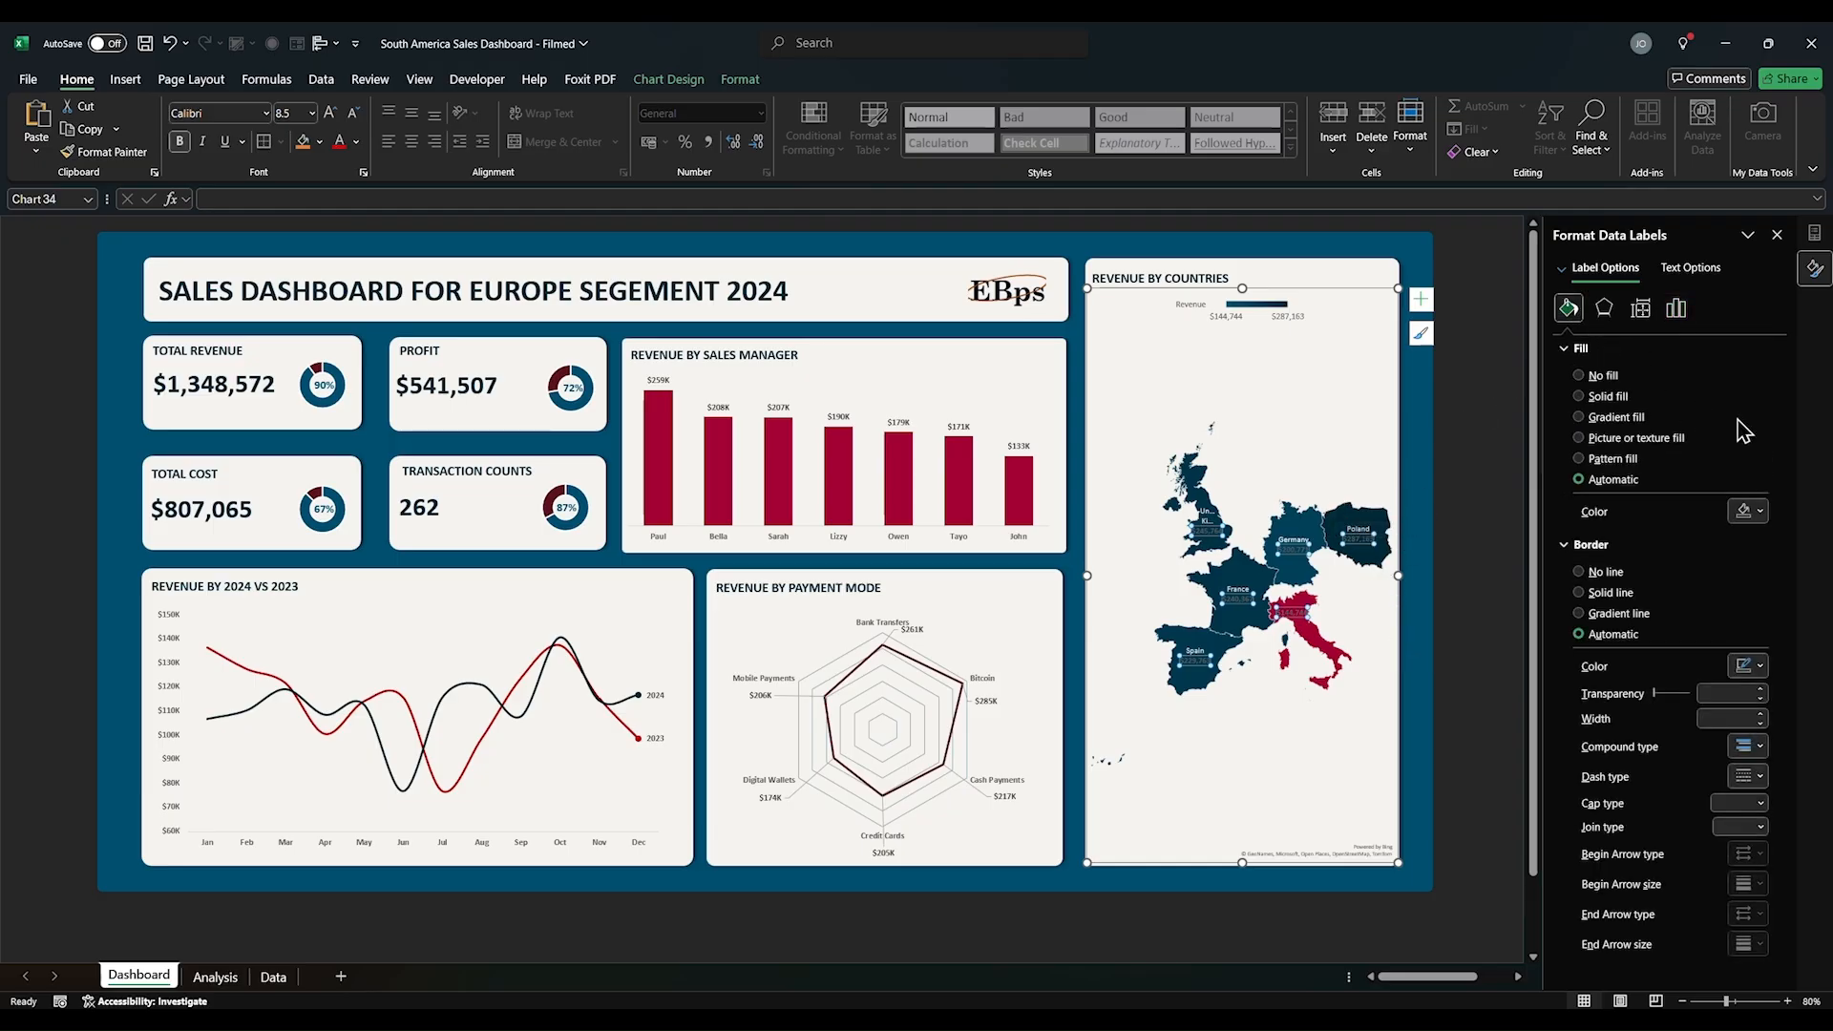
left_click(1763, 514)
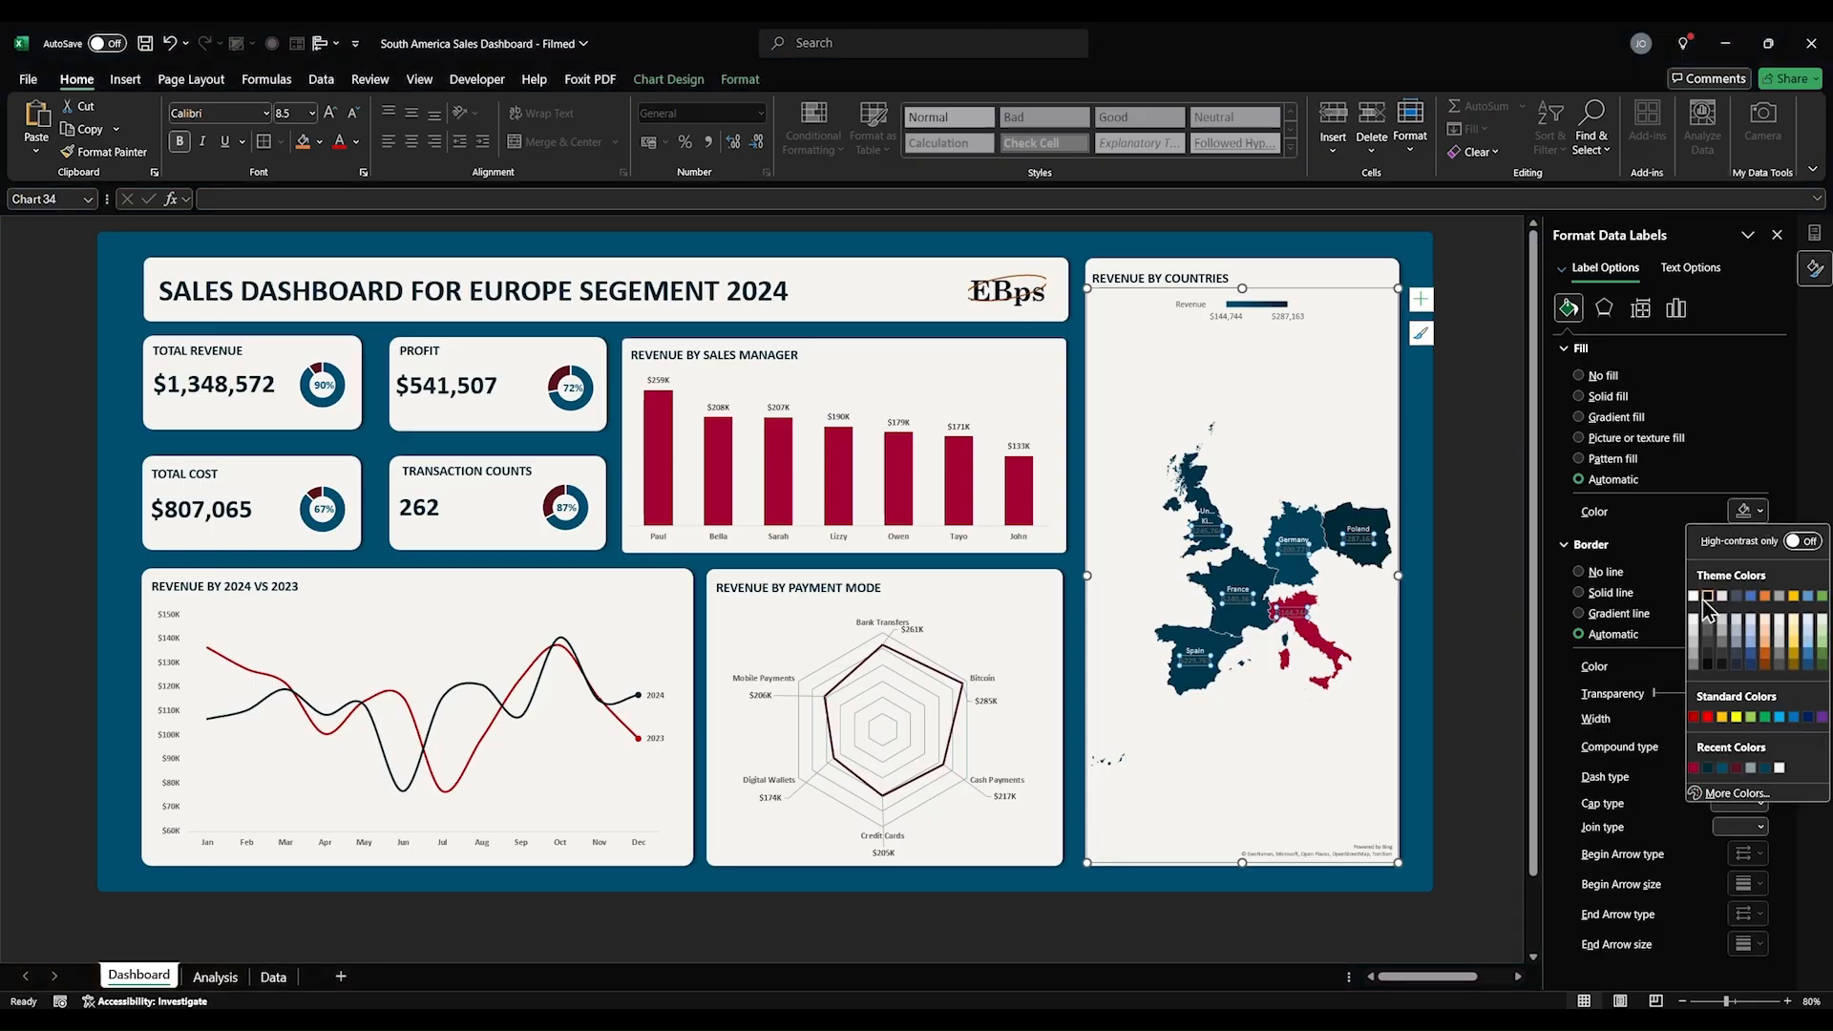
left_click(355, 144)
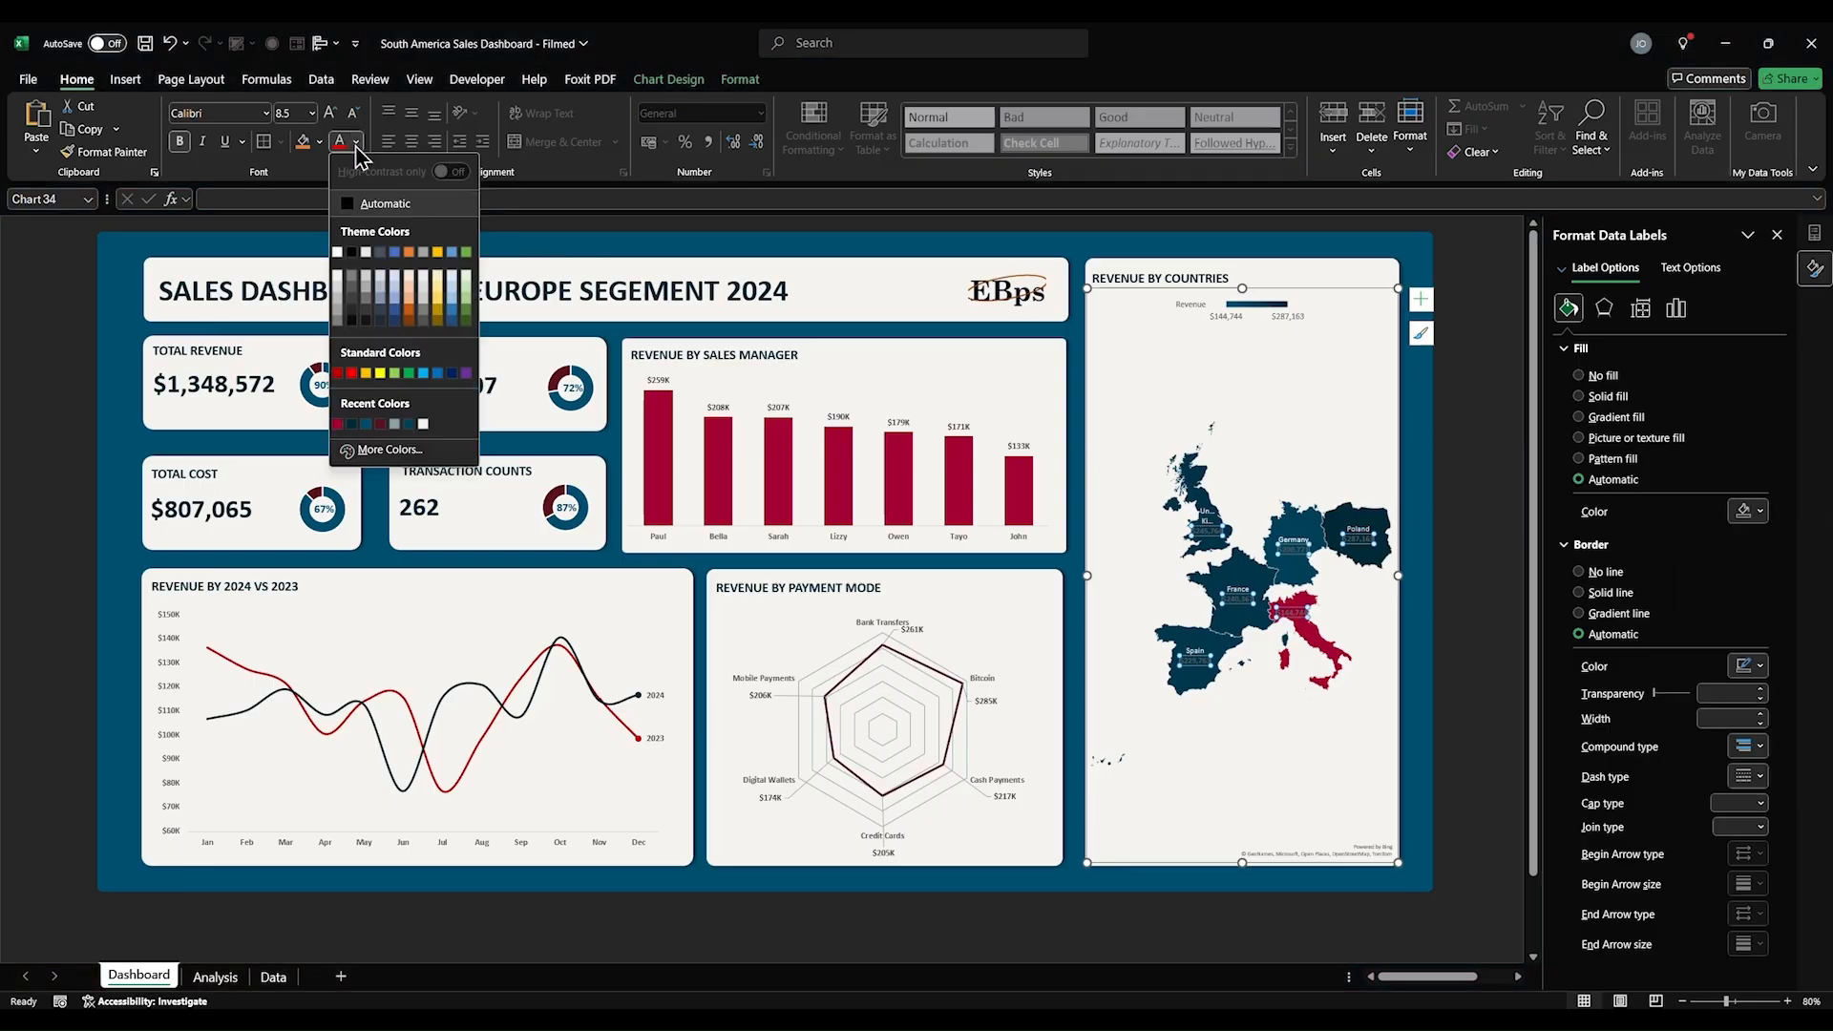
left_click(338, 252)
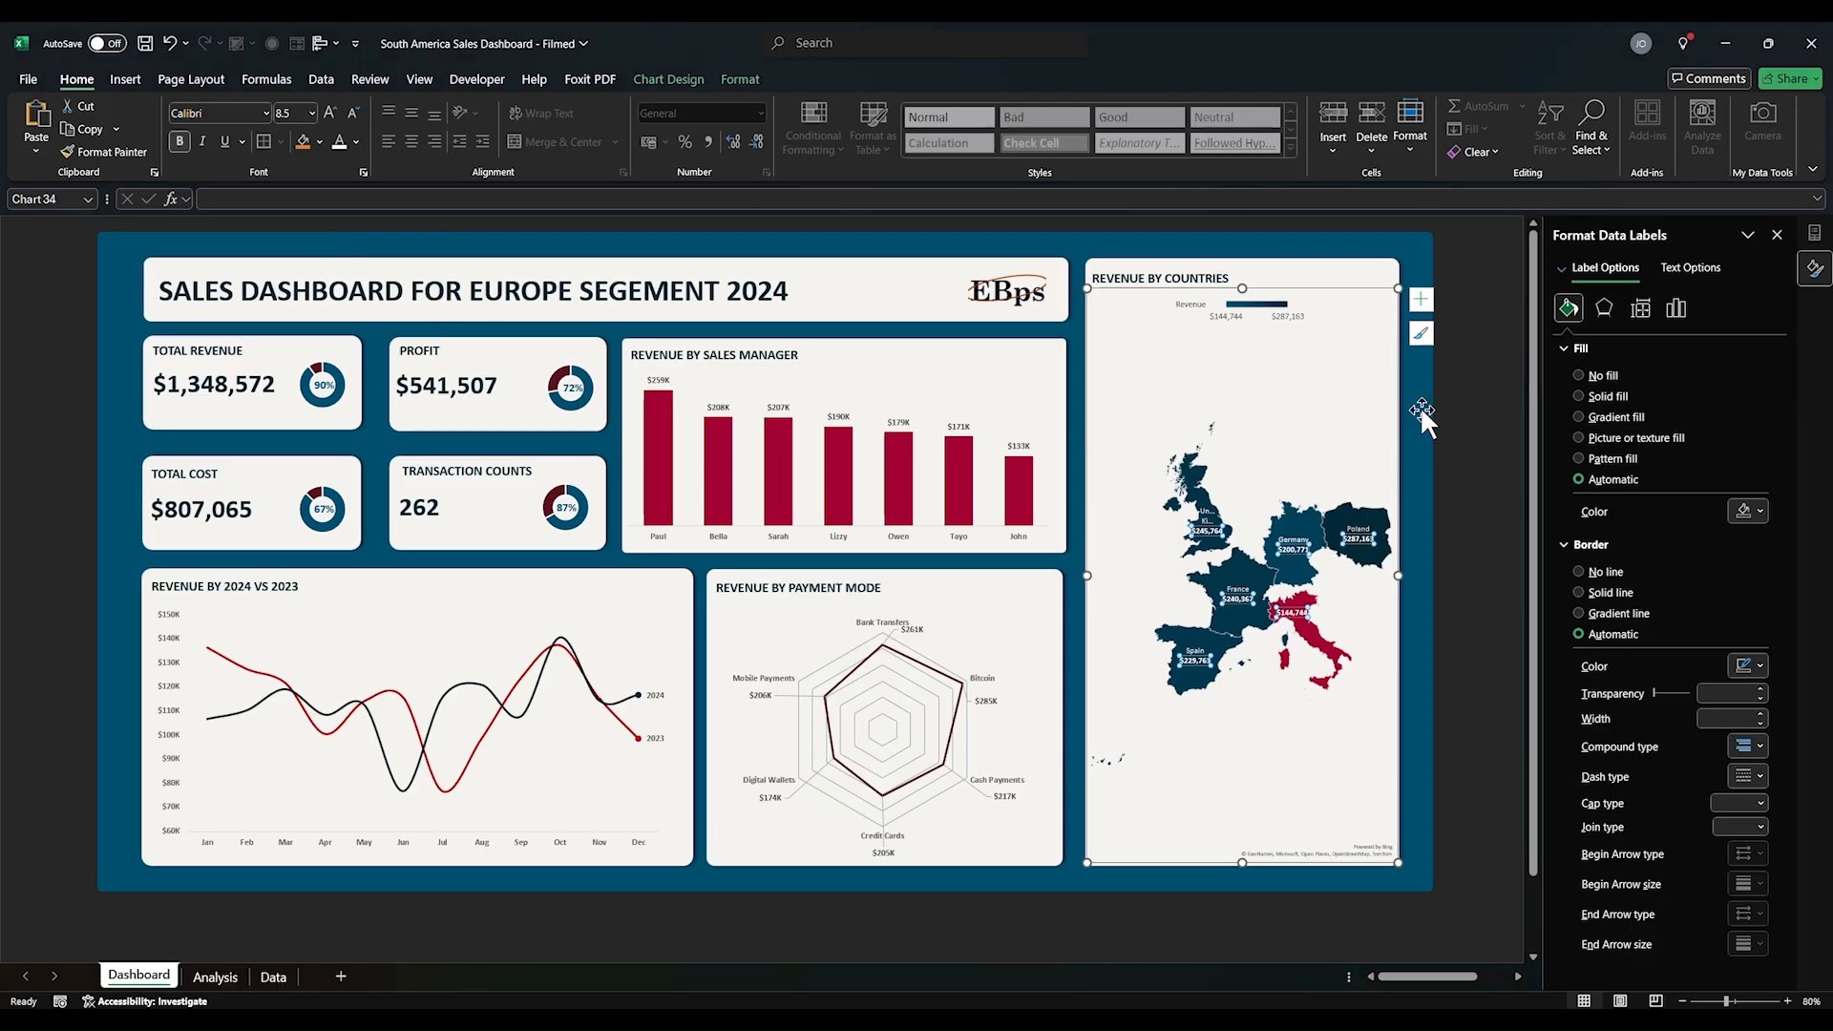
left_click(1487, 410)
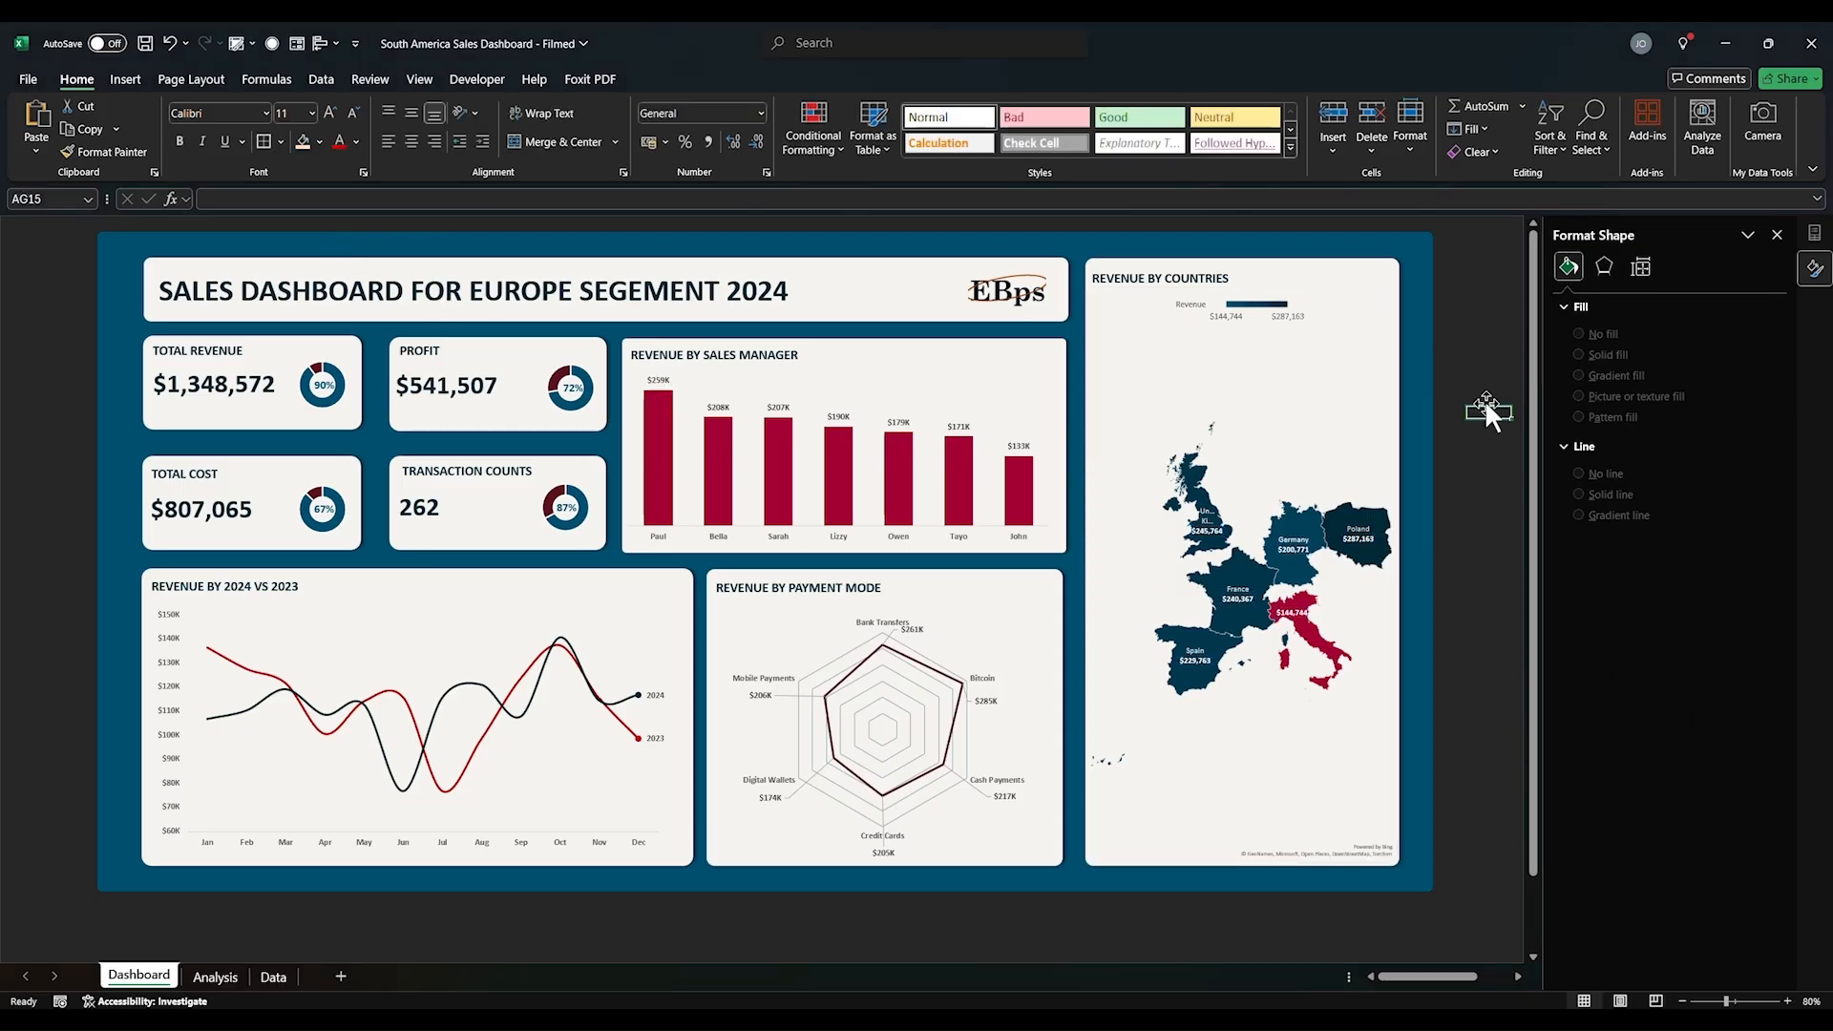